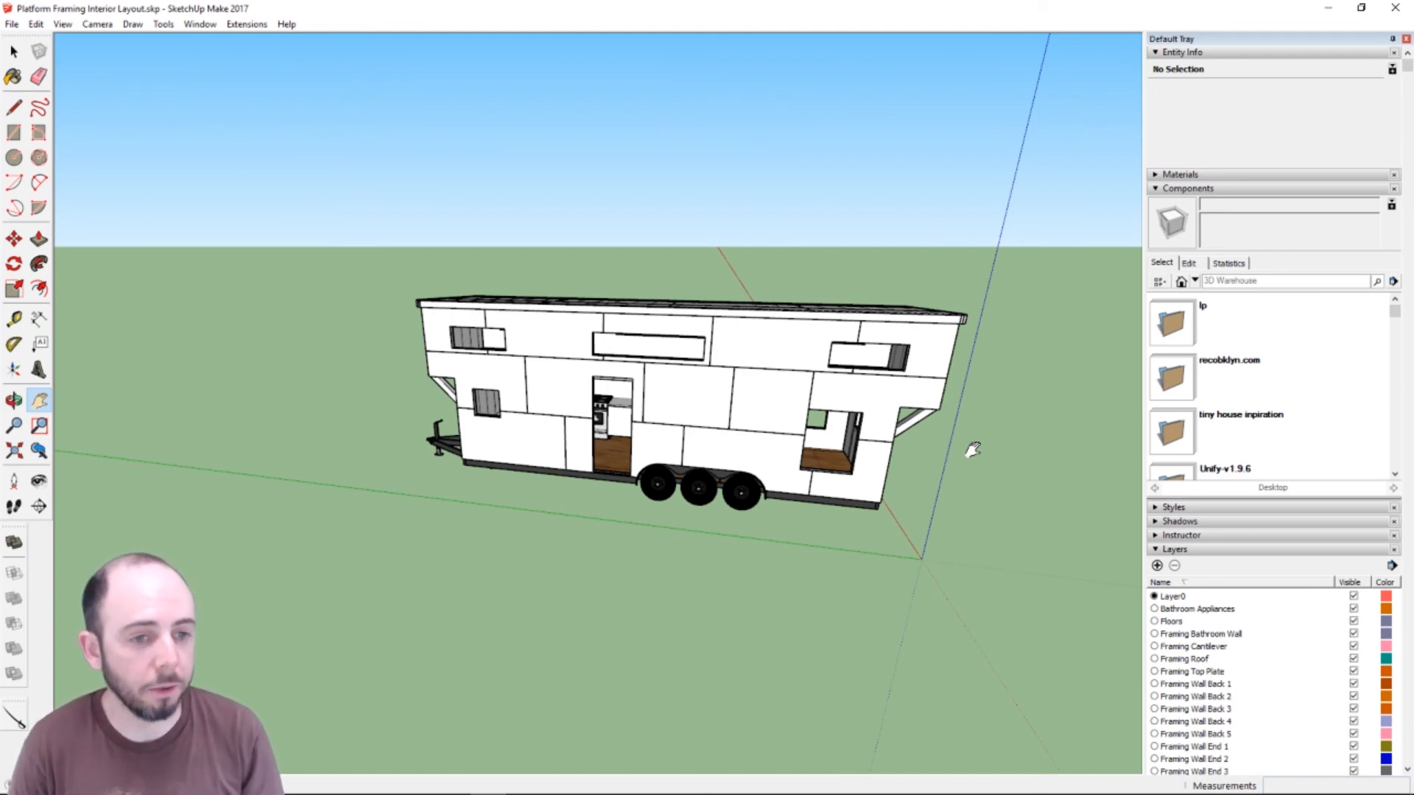
- Collapse the Components section of the tray to make the full layer list accessible
scroll(1050, 377, "up", 2)
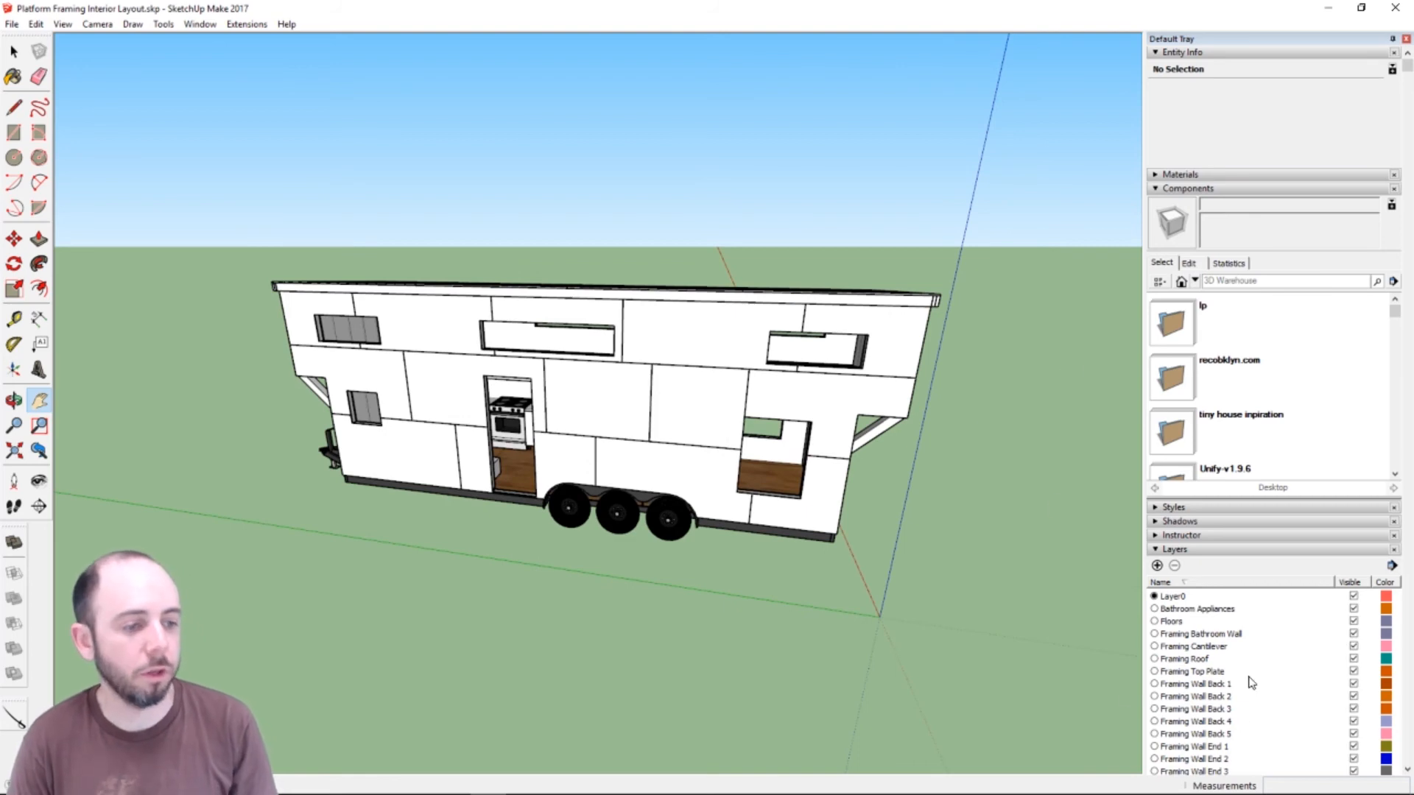
scroll(1250, 682, "down", 3)
scroll(1285, 149, "up", 2)
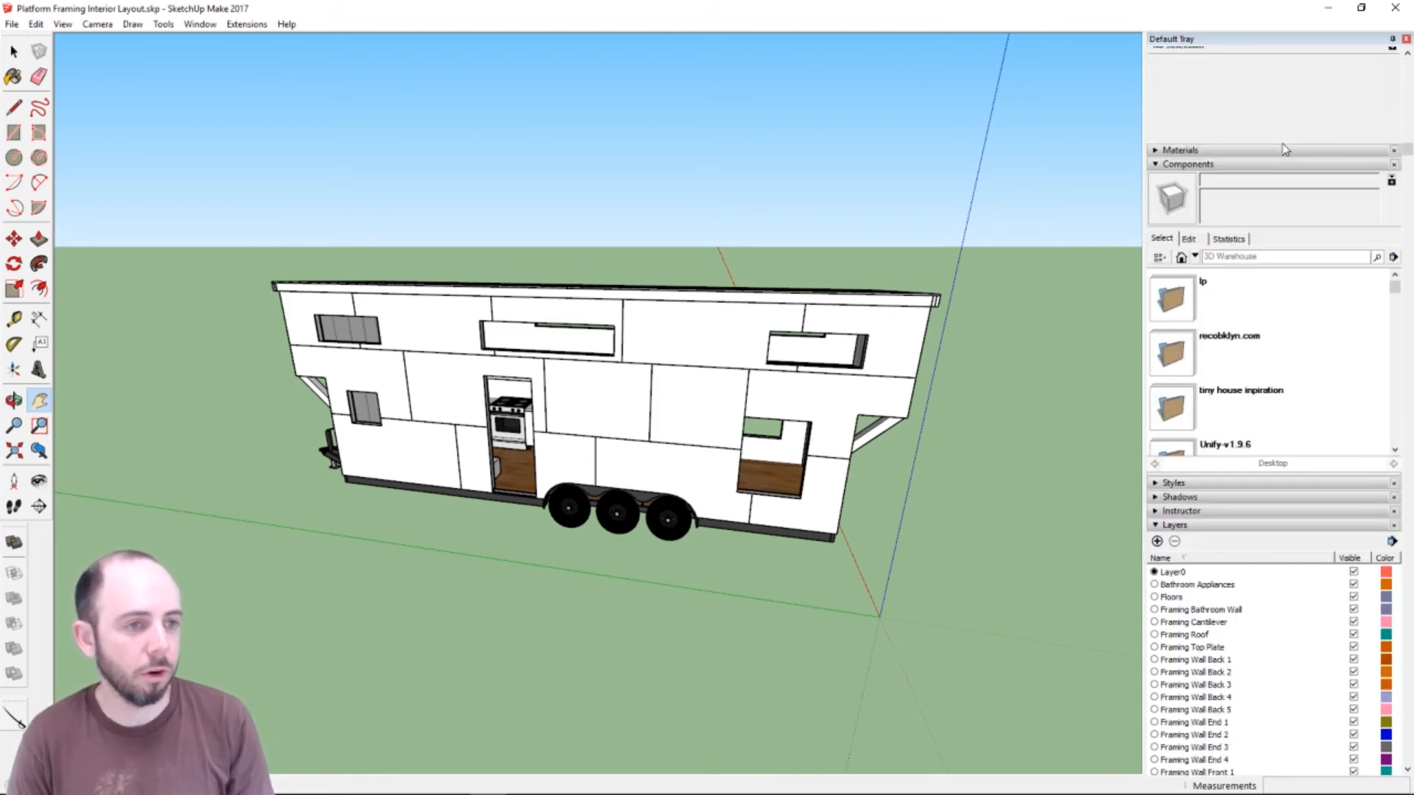
left_click(1155, 165)
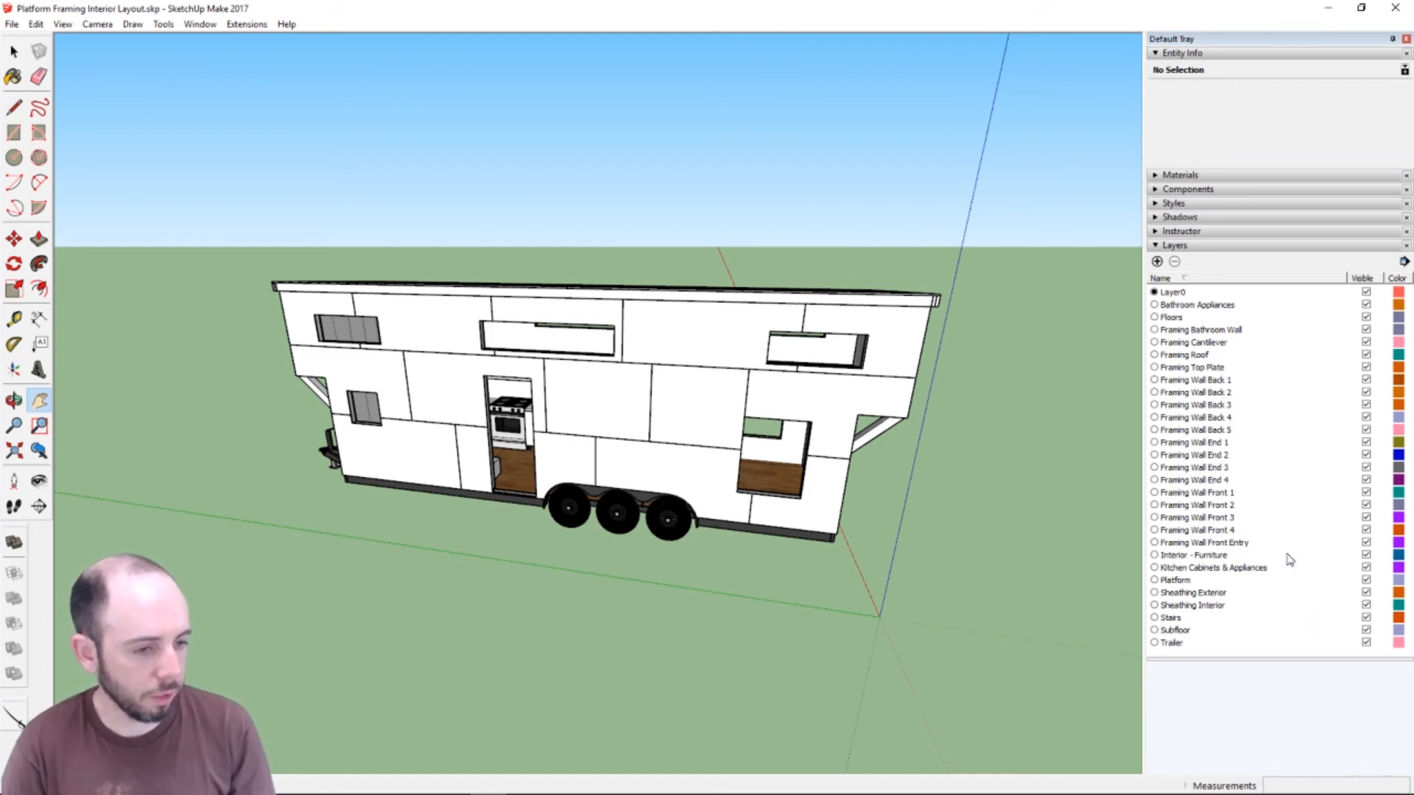
- Hide the Sheathing Exterior and Sheathing Interior layers to expose the tiny house's framing
left_click(1366, 604)
left_click(1366, 604)
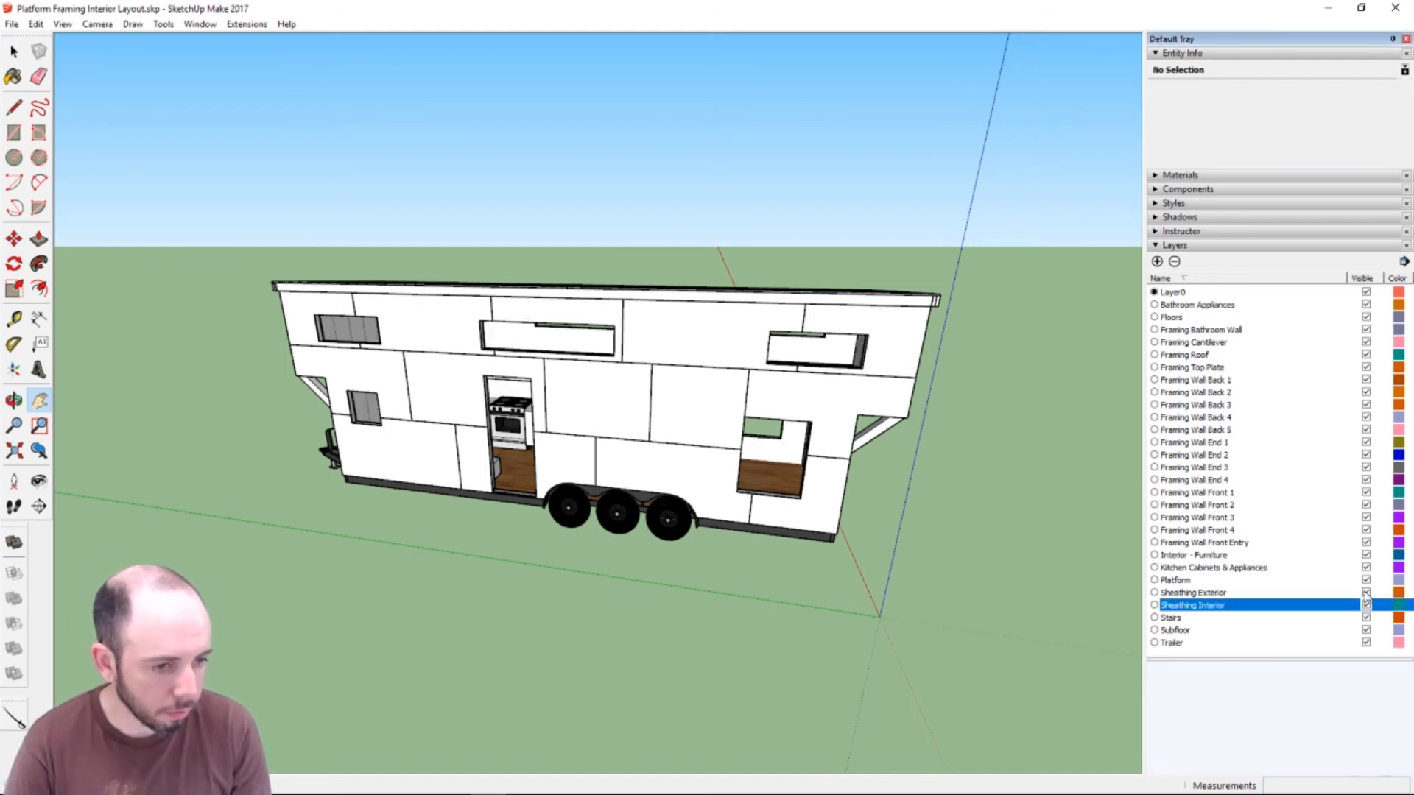
left_click(1366, 593)
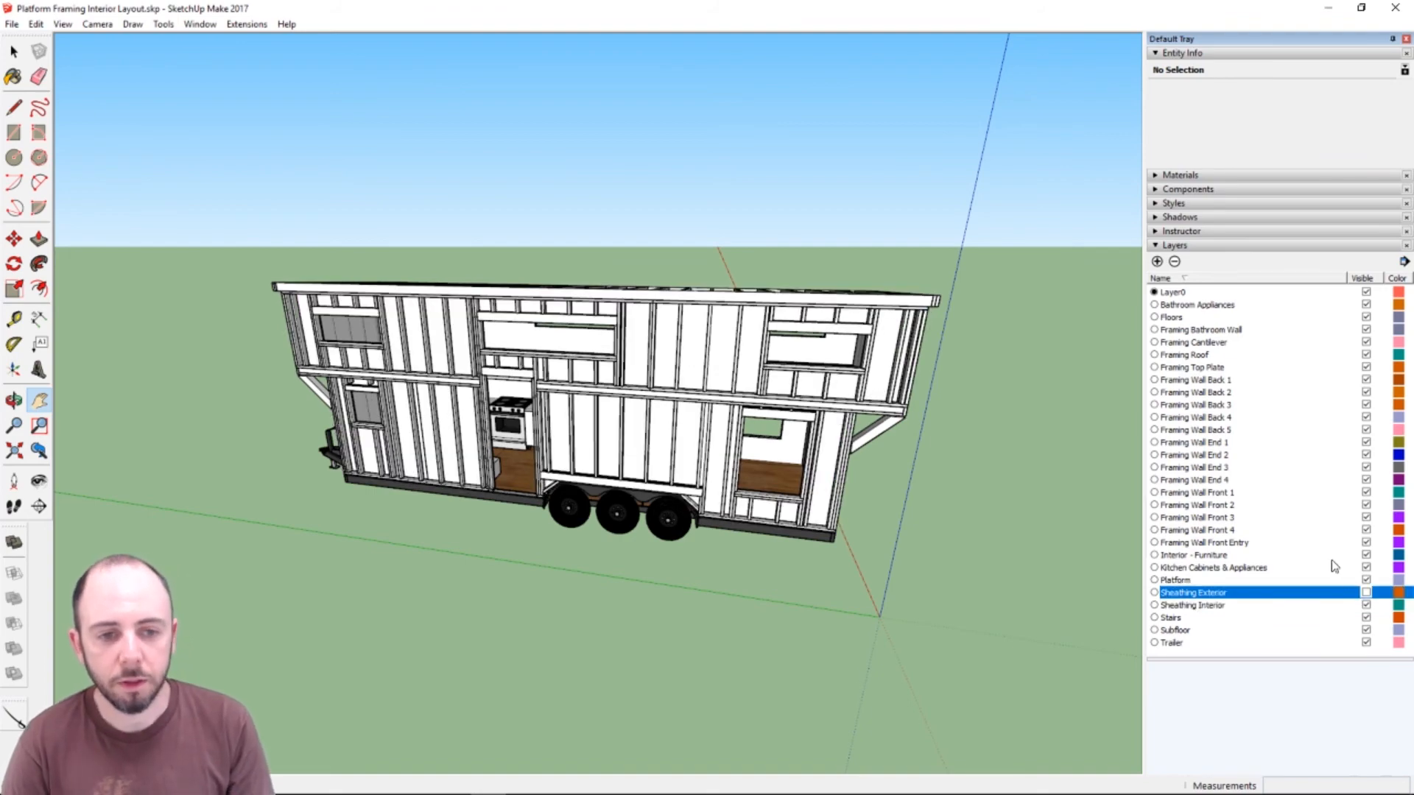
middle_click_drag(806, 379, 380, 427)
middle_click_drag(904, 552, 798, 472)
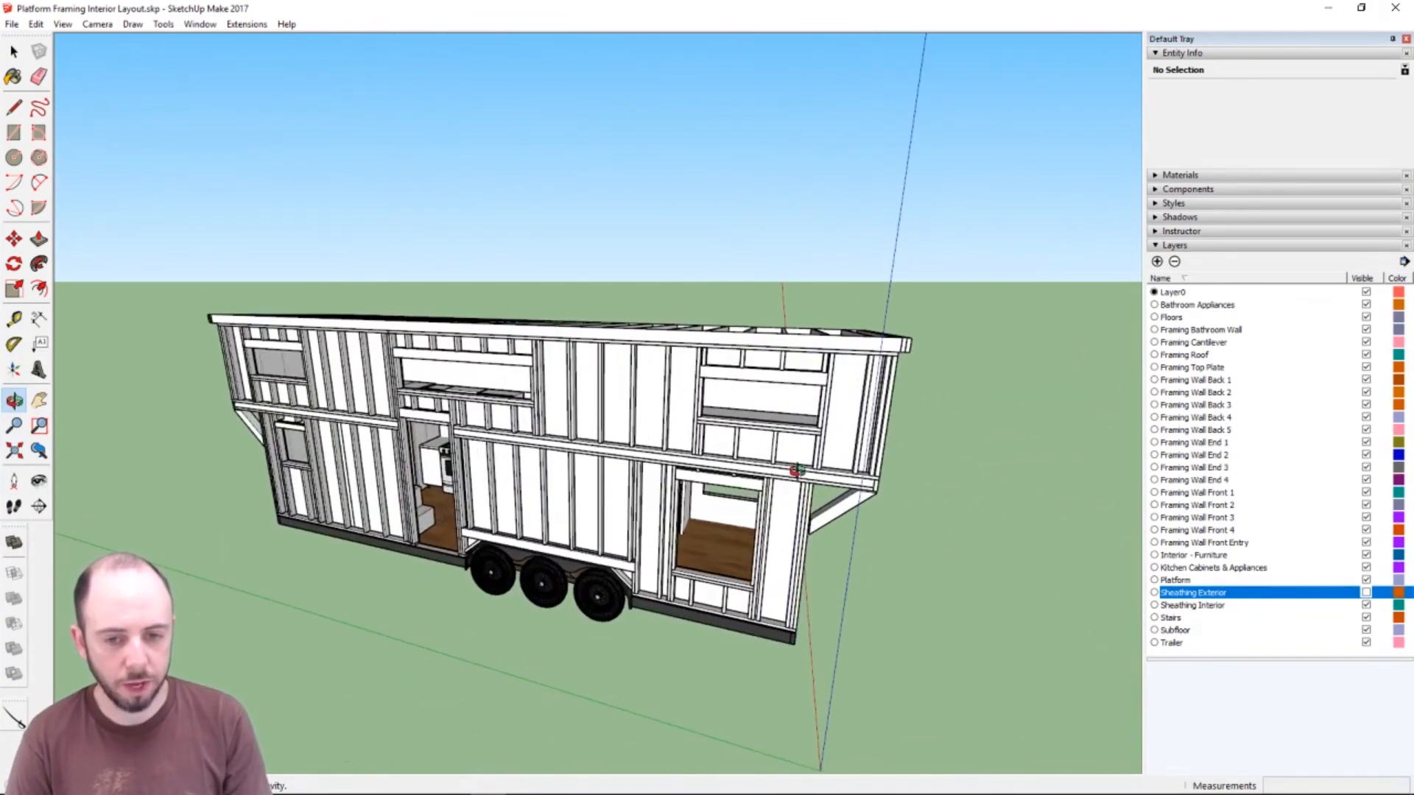
left_click(1367, 605)
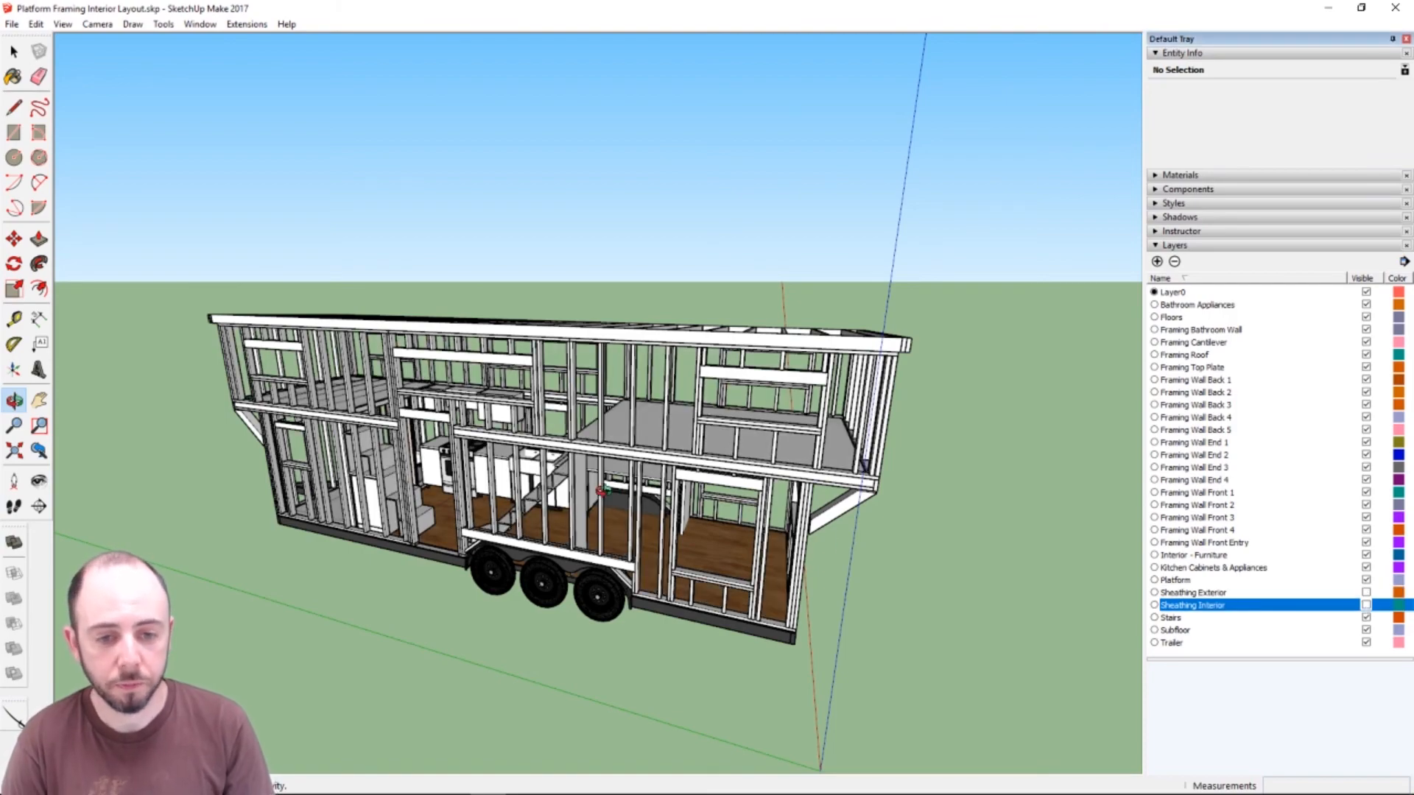
middle_click_drag(602, 490, 690, 464)
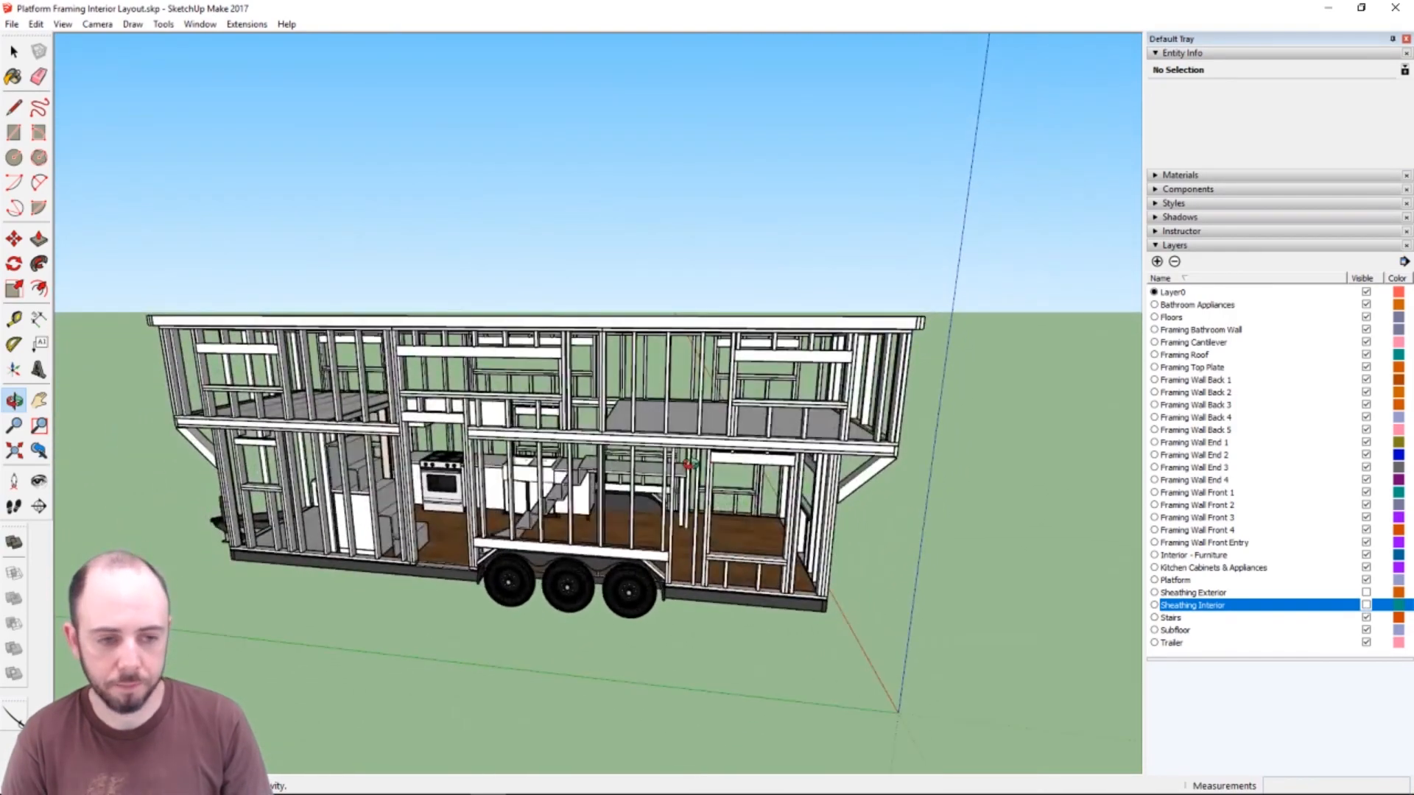
- Hide the Stairs and Kitchen Cabinets & Appliances layers
left_click(1367, 618)
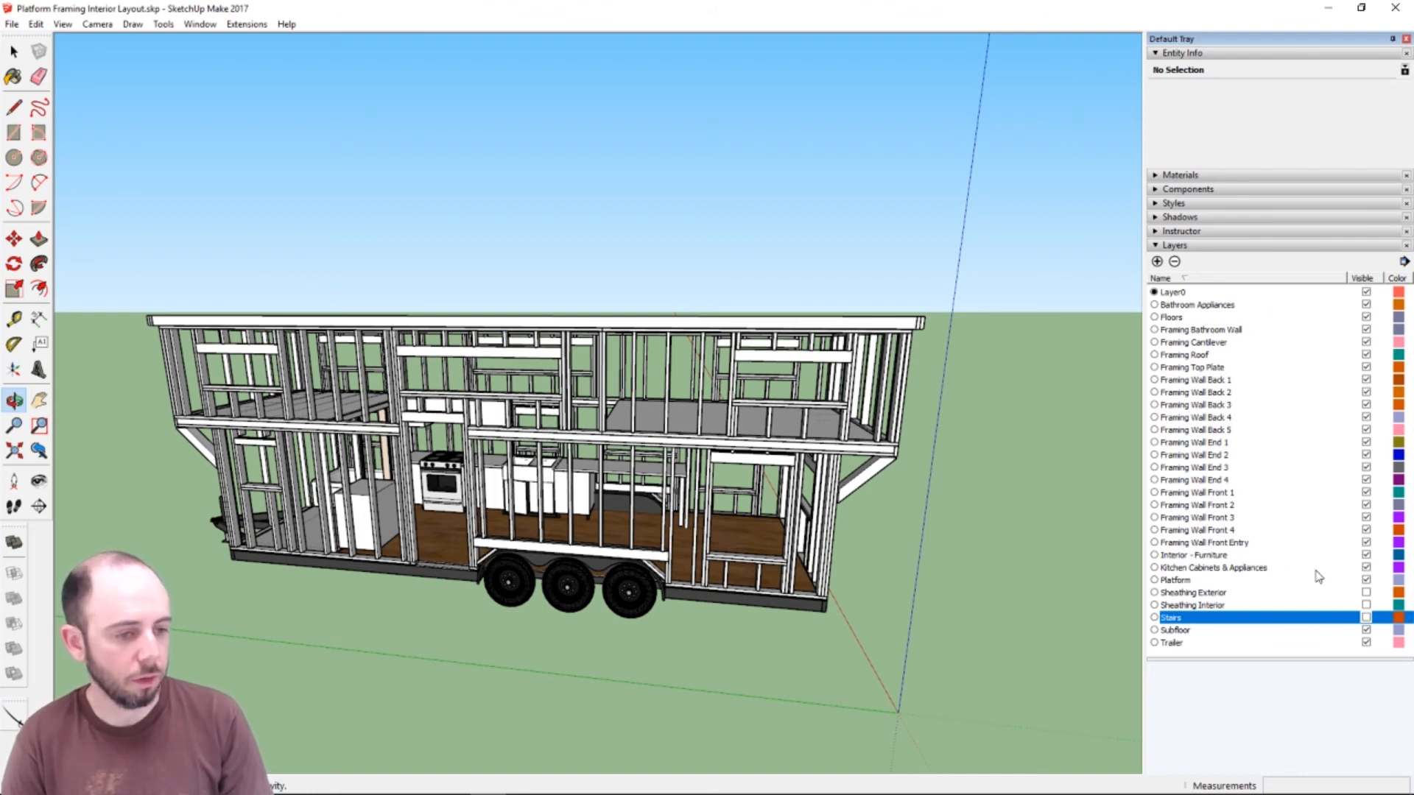
left_click(1366, 567)
left_click(1366, 568)
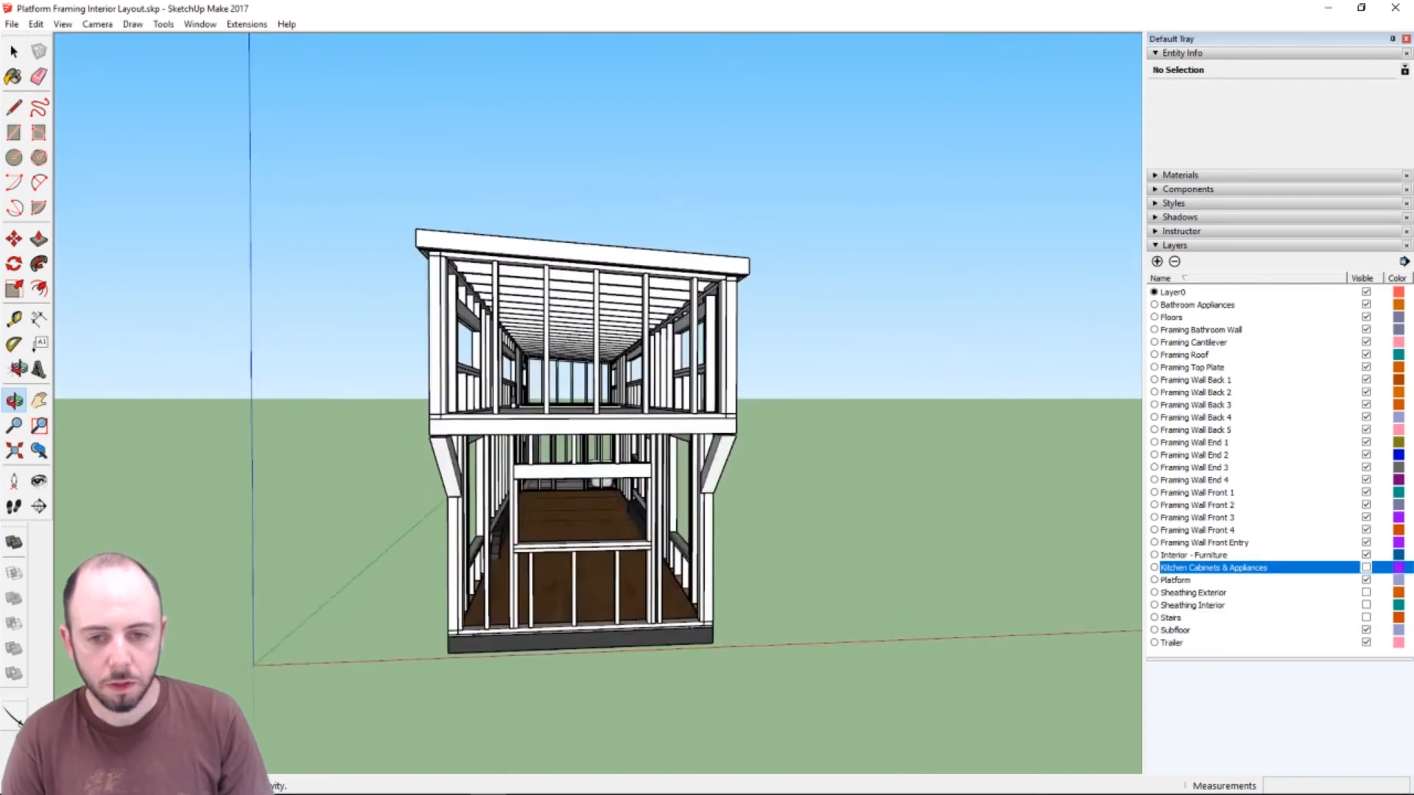
- Hide the Bathroom Appliances and Floors layers to clear the remaining fixtures and floor finish from the framing
middle_click_drag(884, 434, 575, 465)
middle_click_drag(780, 515, 541, 527)
scroll(964, 576, "up", 5)
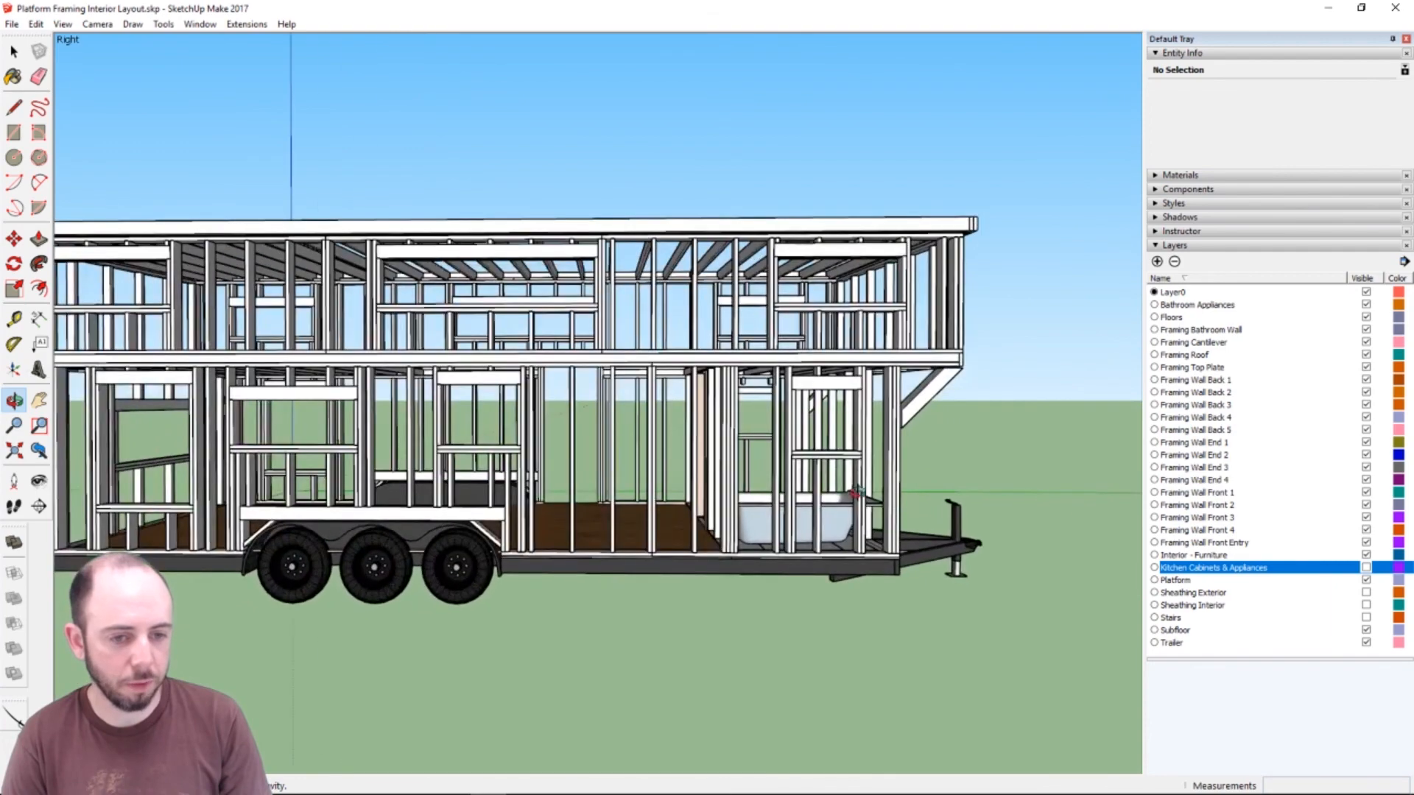
left_click(1366, 305)
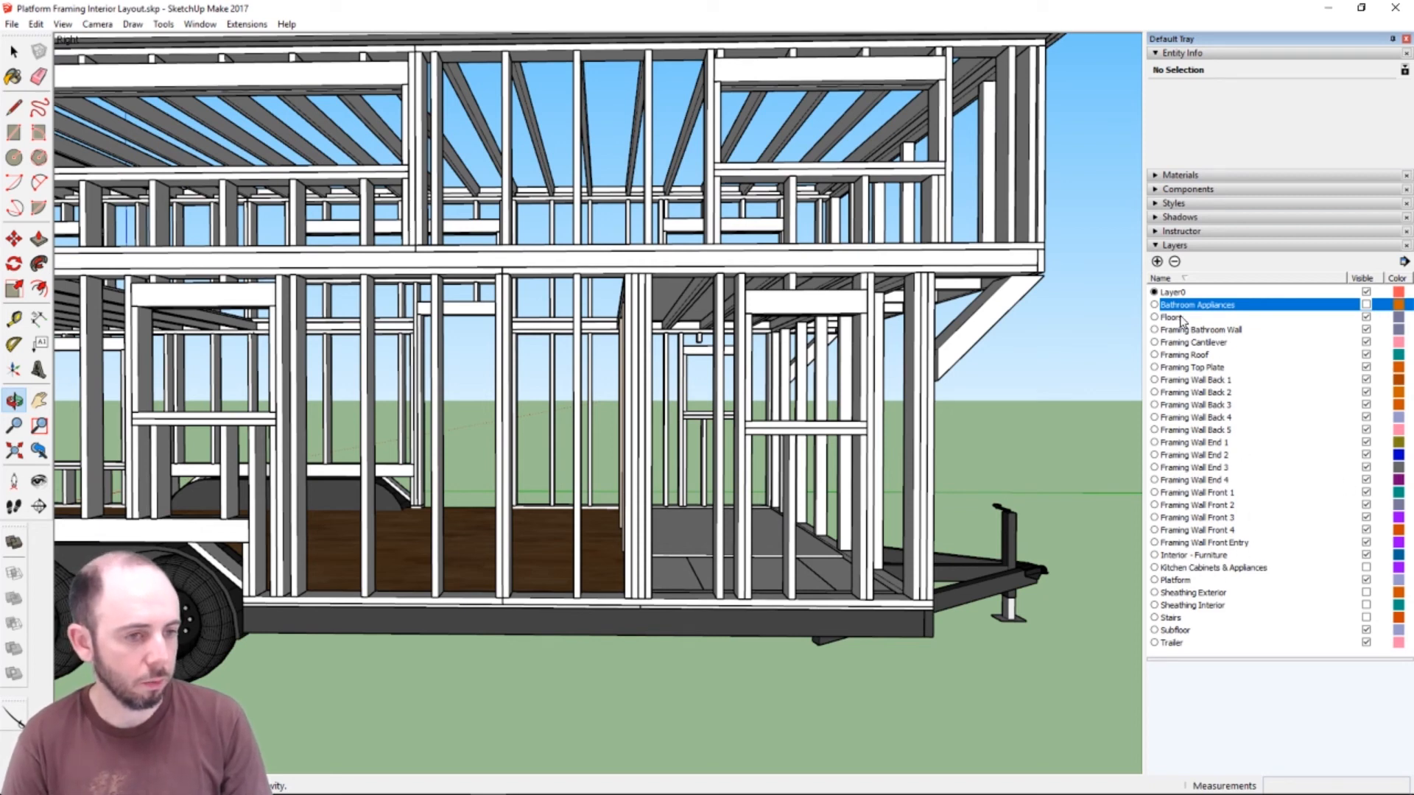
left_click(1367, 317)
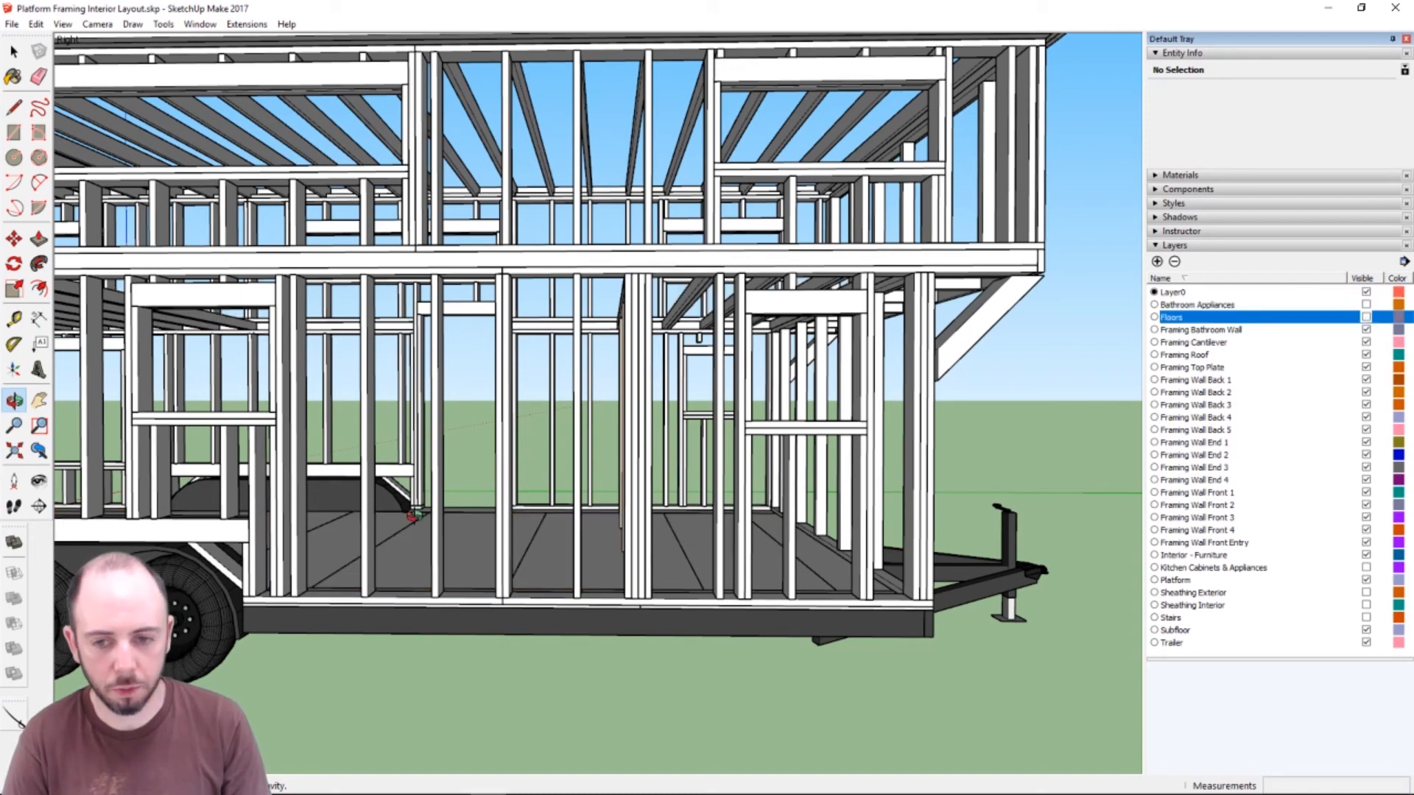
- Examine the exposed framing from several sides and check which wall belongs to the Framing Wall Back 2 layer
mouse_move(308, 503)
left_mouse_down()
mouse_move(452, 498)
mouse_move(433, 457)
mouse_move(292, 486)
left_mouse_up()
middle_click_drag(294, 484, 516, 365)
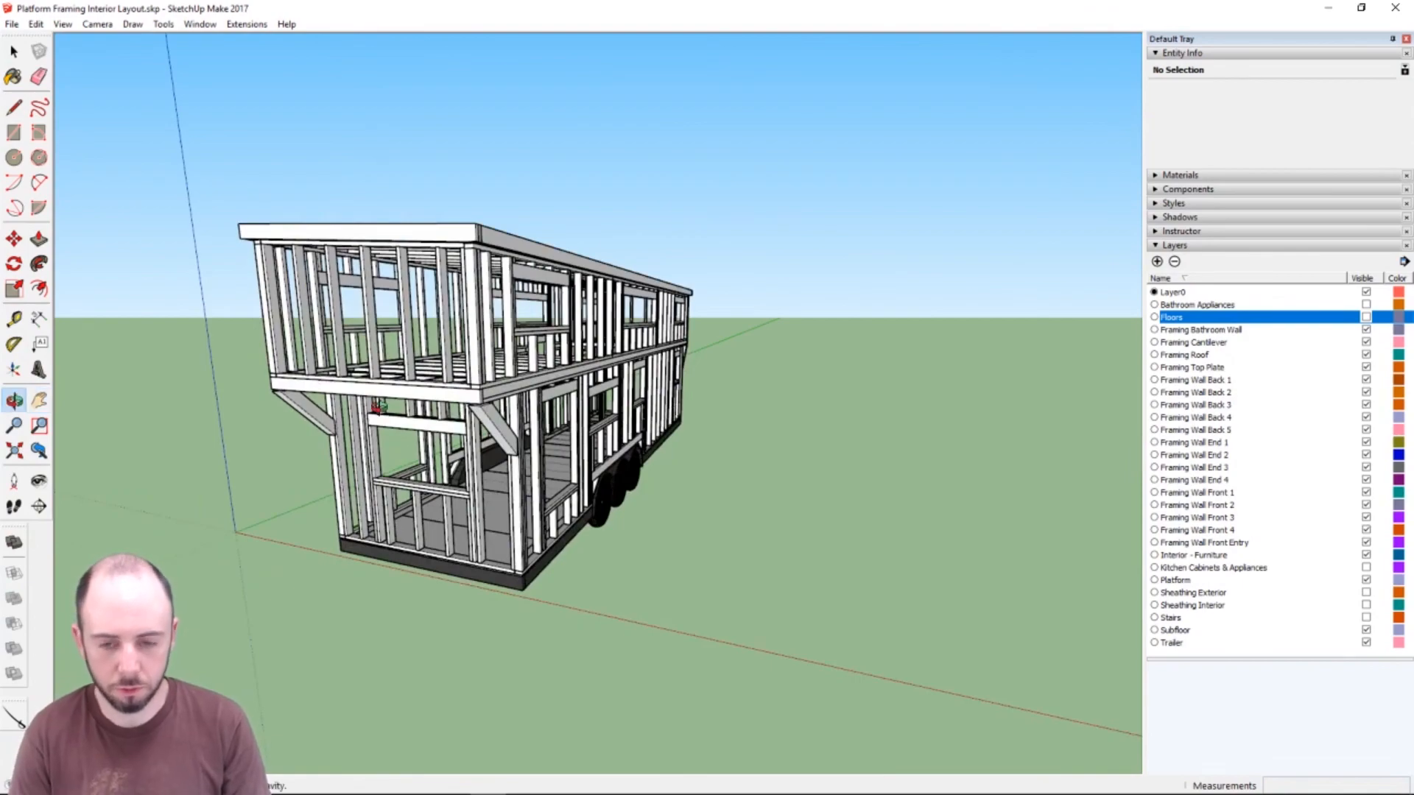
middle_click_drag(380, 407, 474, 404)
scroll(474, 404, "up", 3)
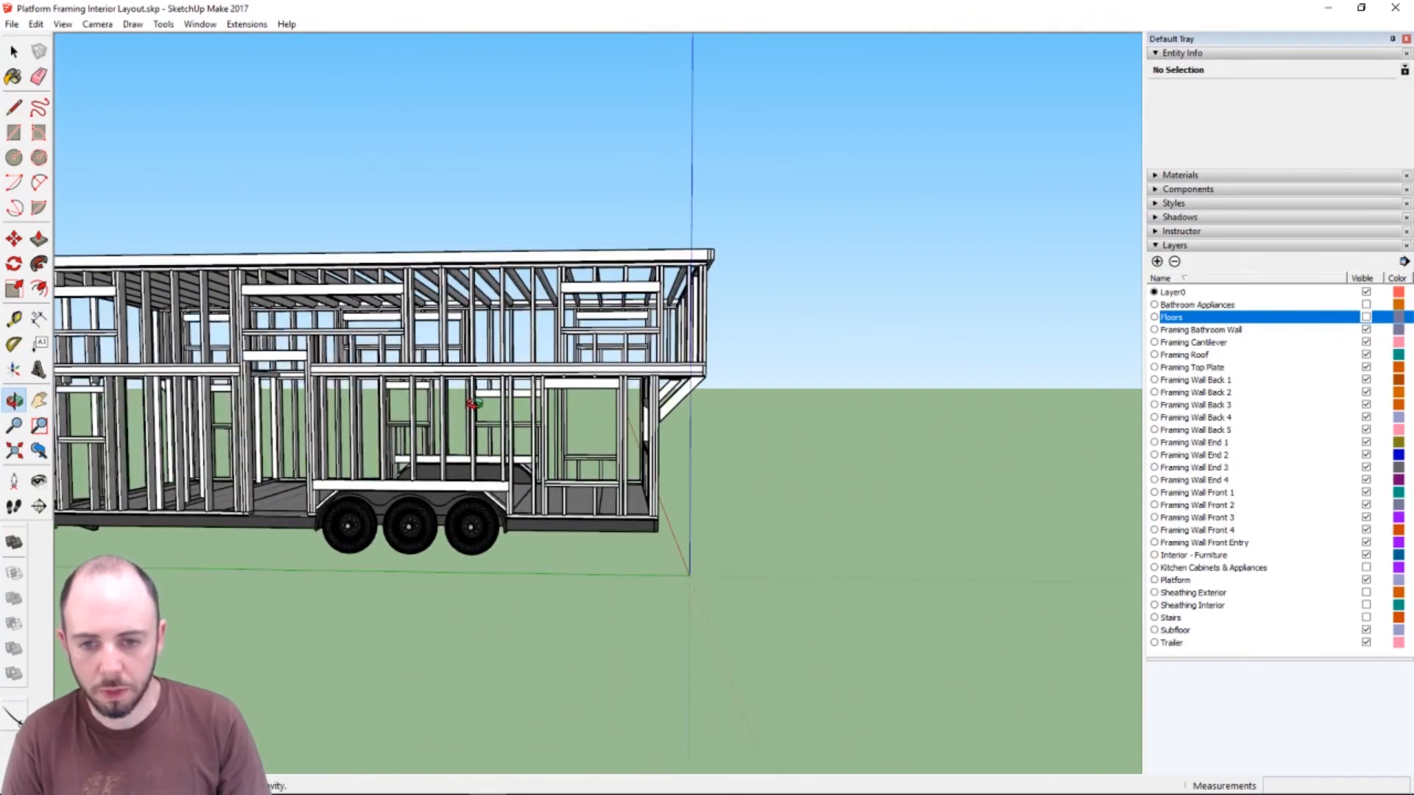
left_click_drag(486, 404, 496, 463)
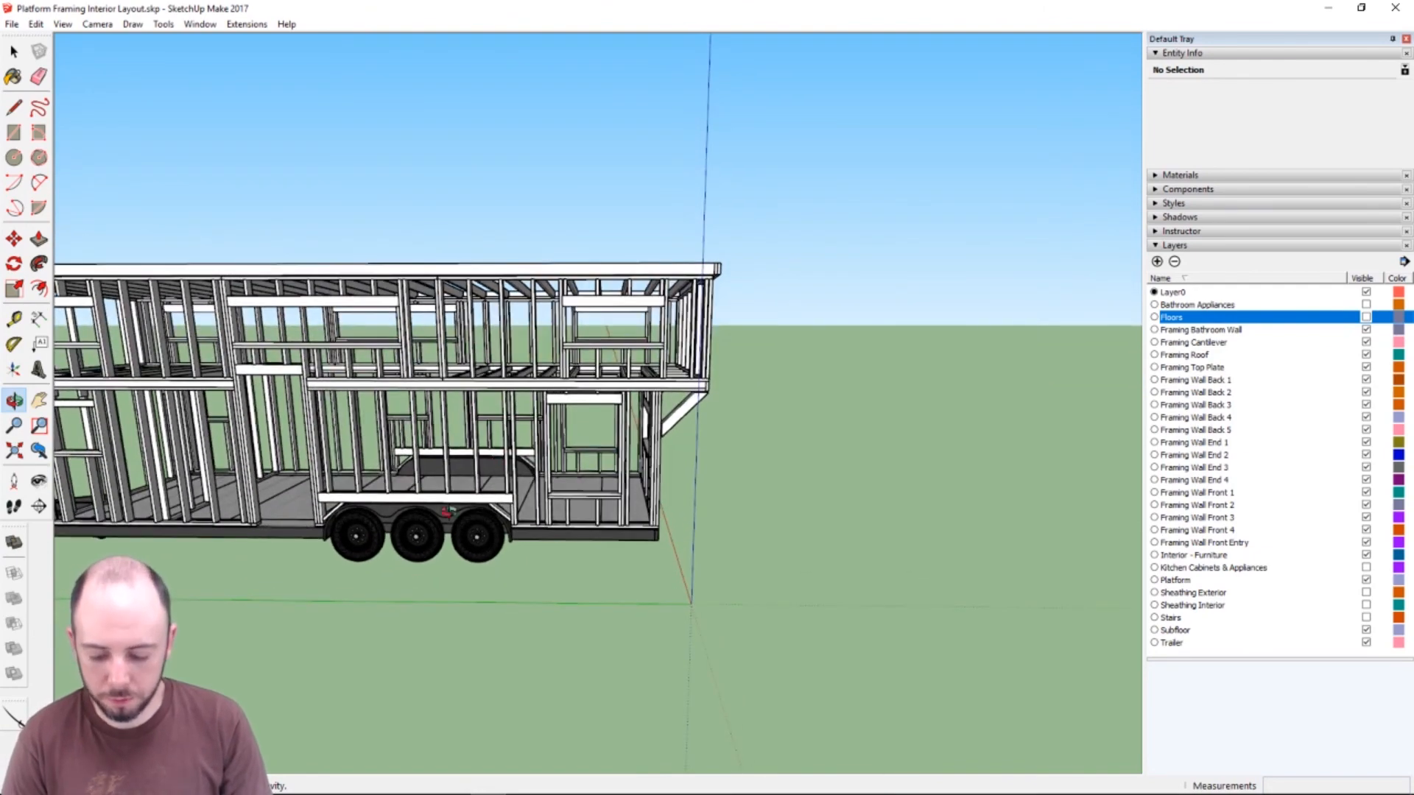
key("h")
left_click_drag(350, 446, 427, 487)
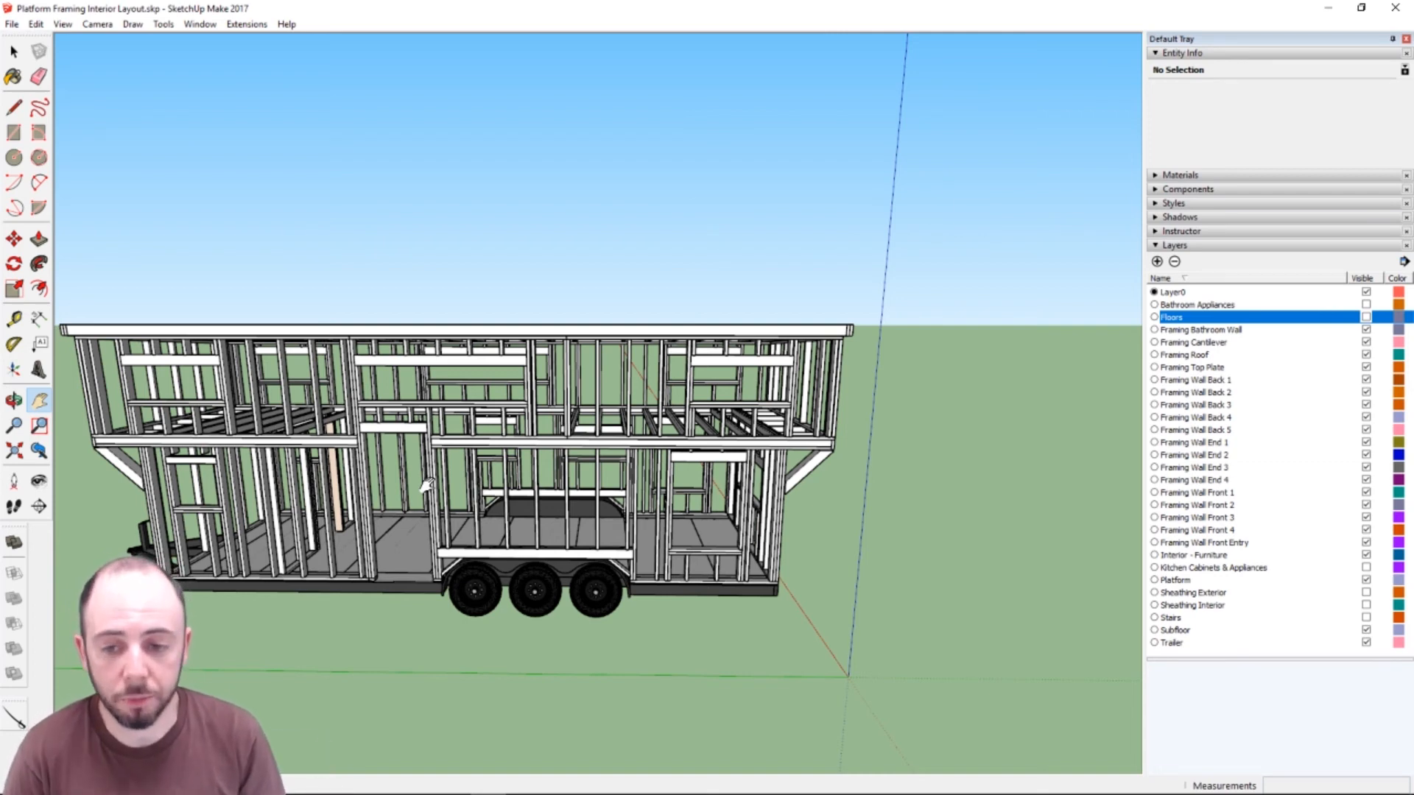
left_click(1368, 394)
left_click(1367, 391)
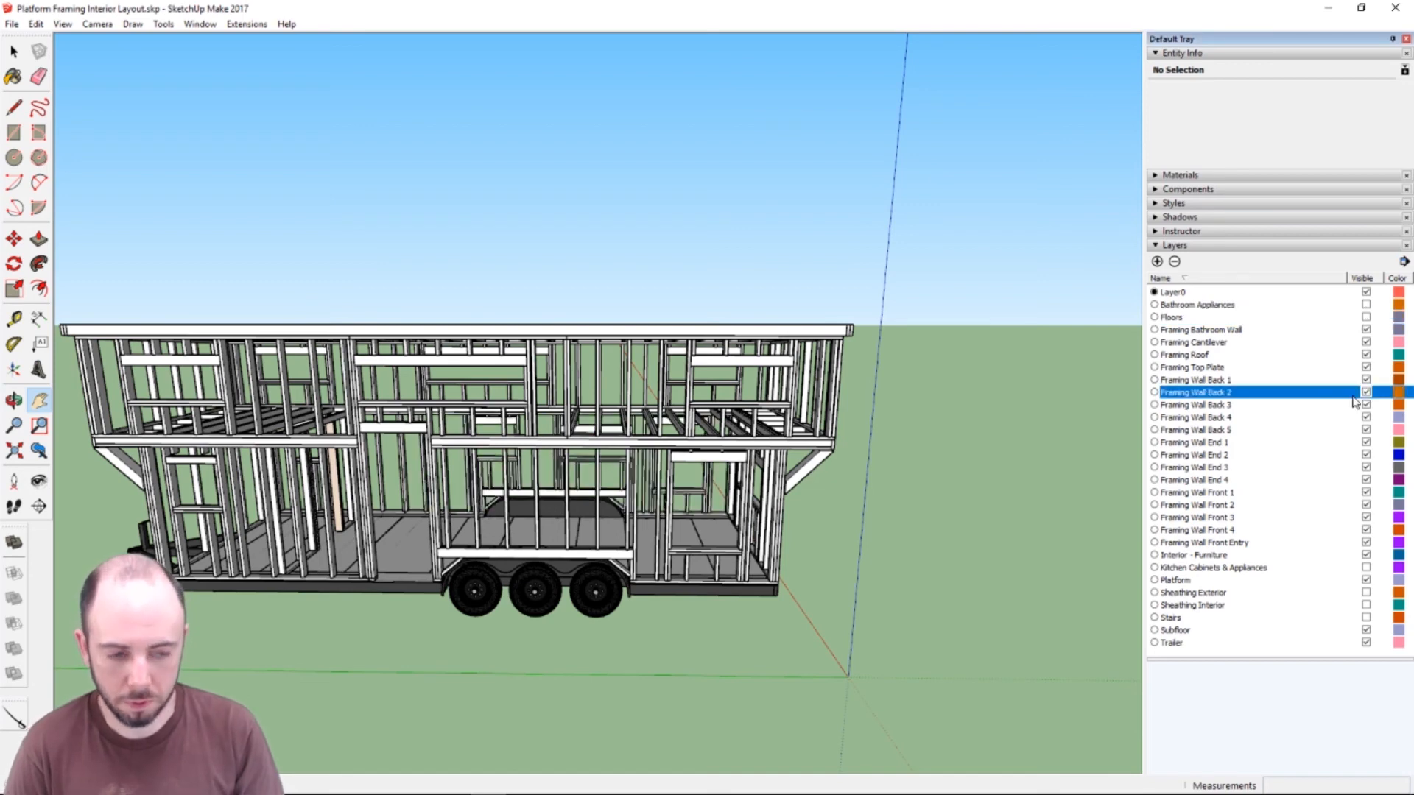
- Hide the front wall framing layers: Framing Wall Front 1, 2, 3, 4 and Framing Wall Front Entry
left_click(1366, 493)
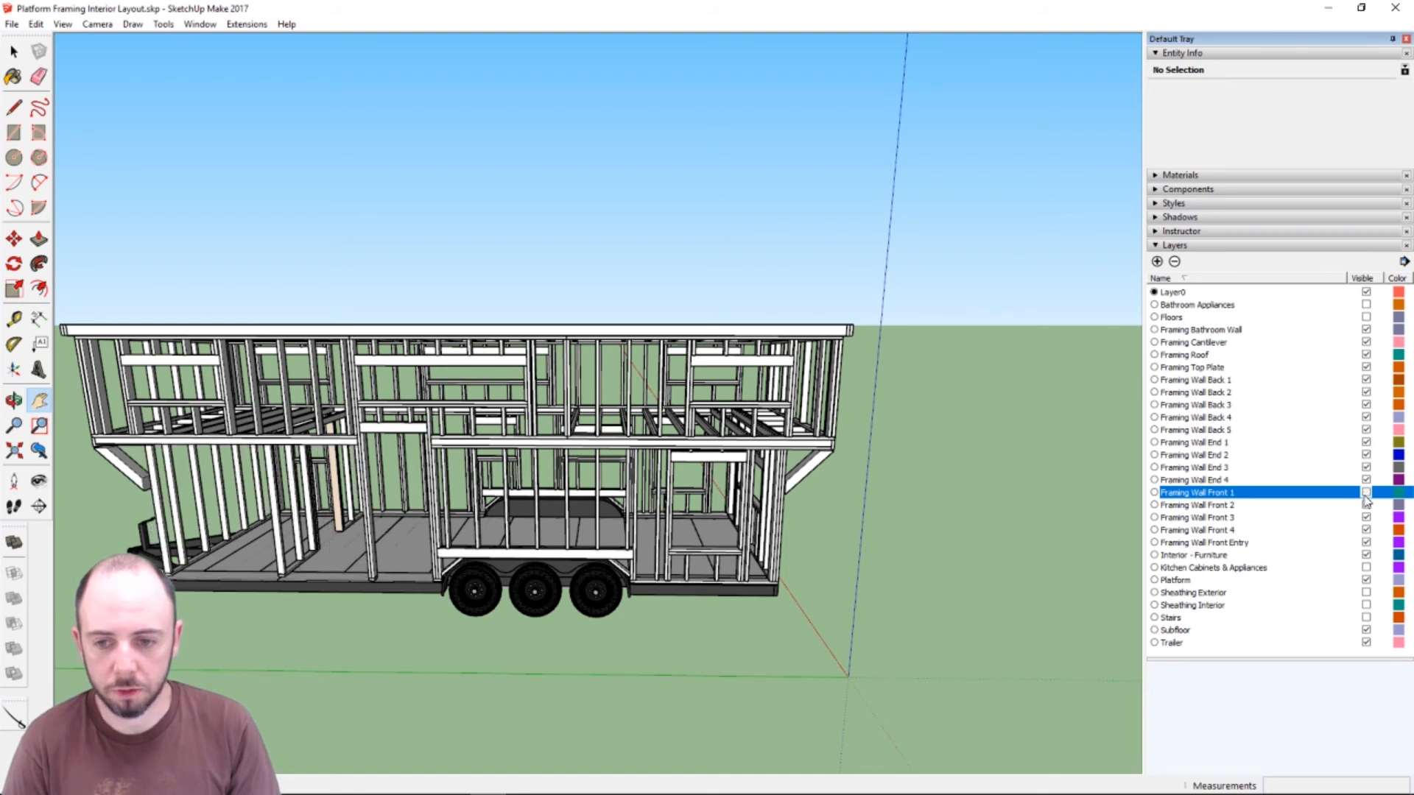
left_click(1366, 505)
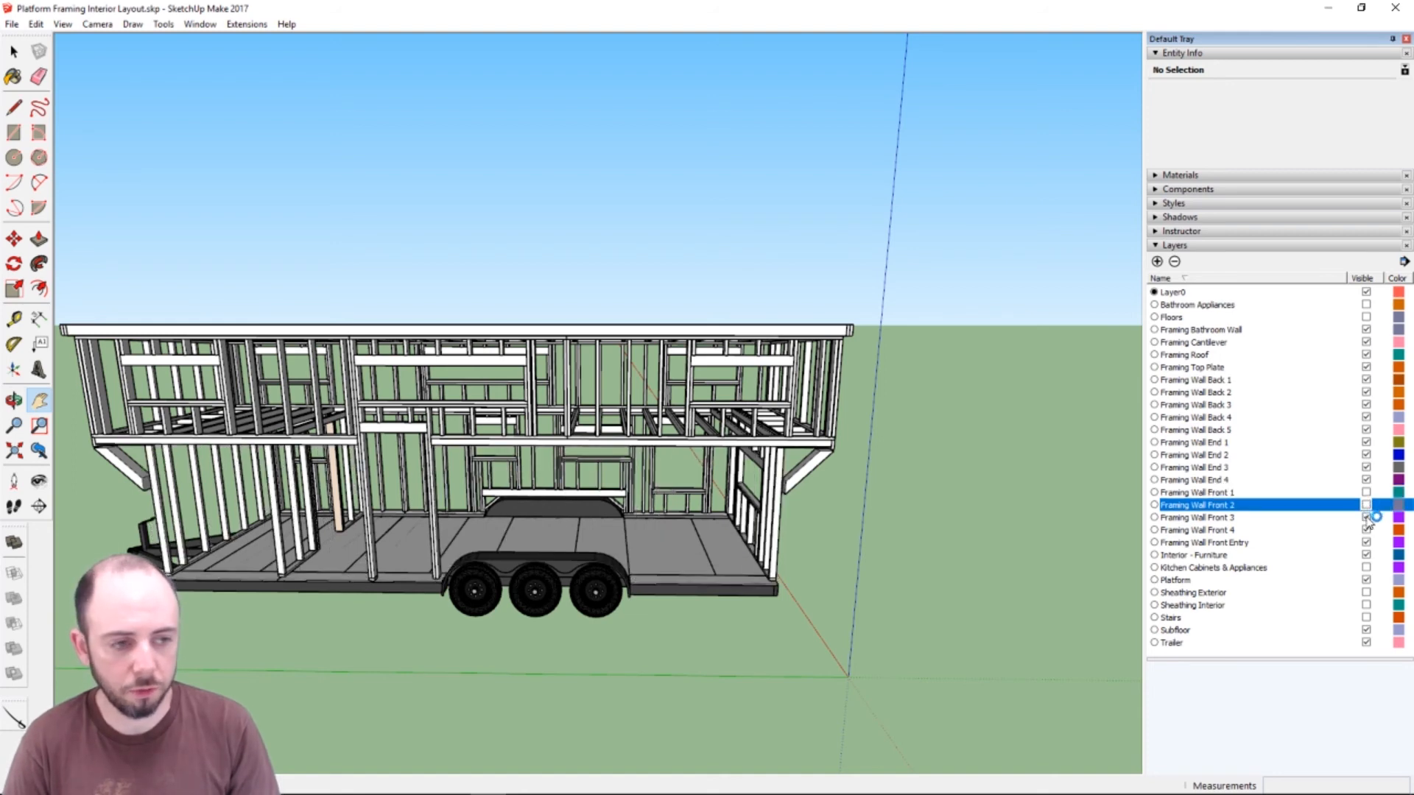
left_click(1366, 518)
left_click(1366, 531)
left_click(1366, 543)
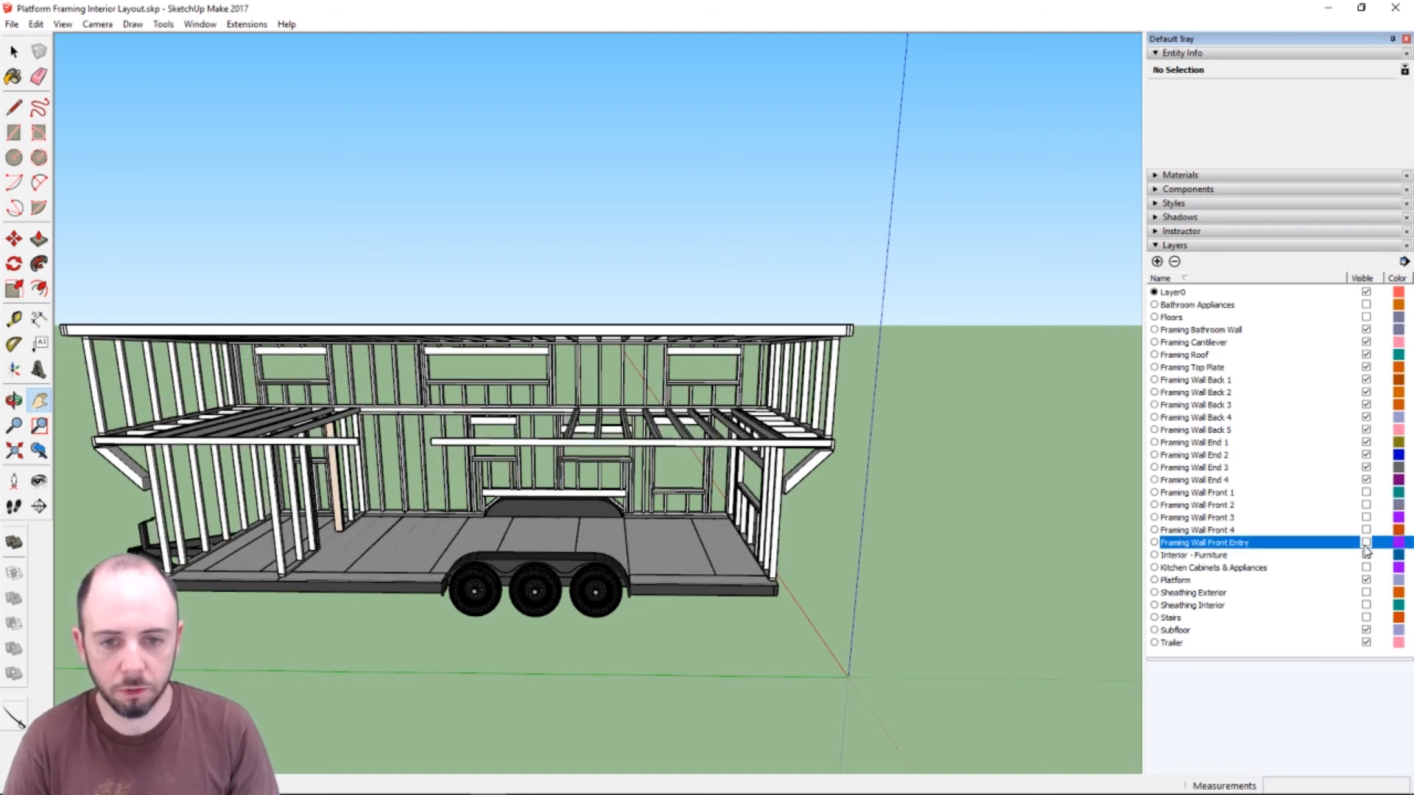
- Hide the Framing Wall Back 3 layer and identify the Framing Wall Back 2 wall by switching it off and on, leaving it shown
left_click(1366, 405)
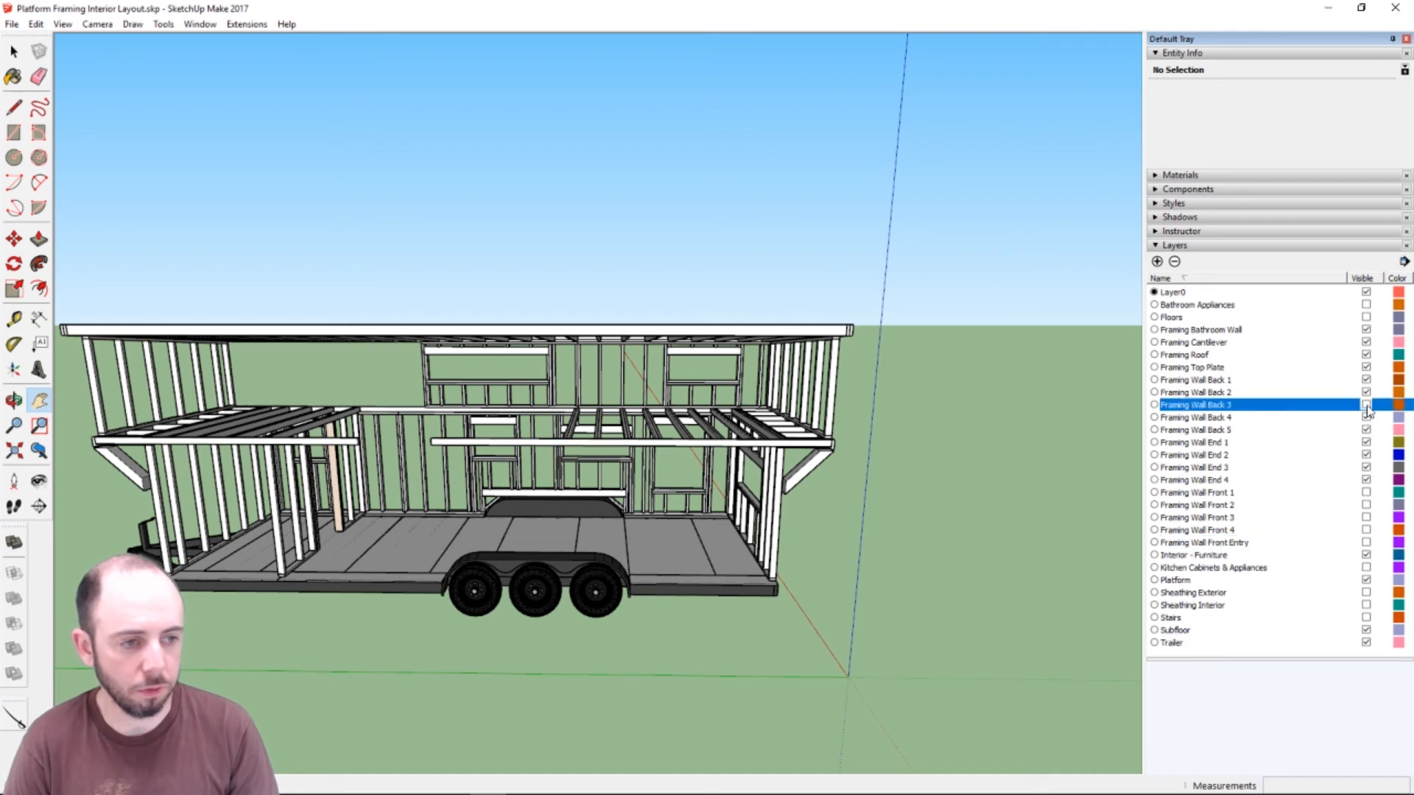
left_click(1366, 392)
left_click(1366, 392)
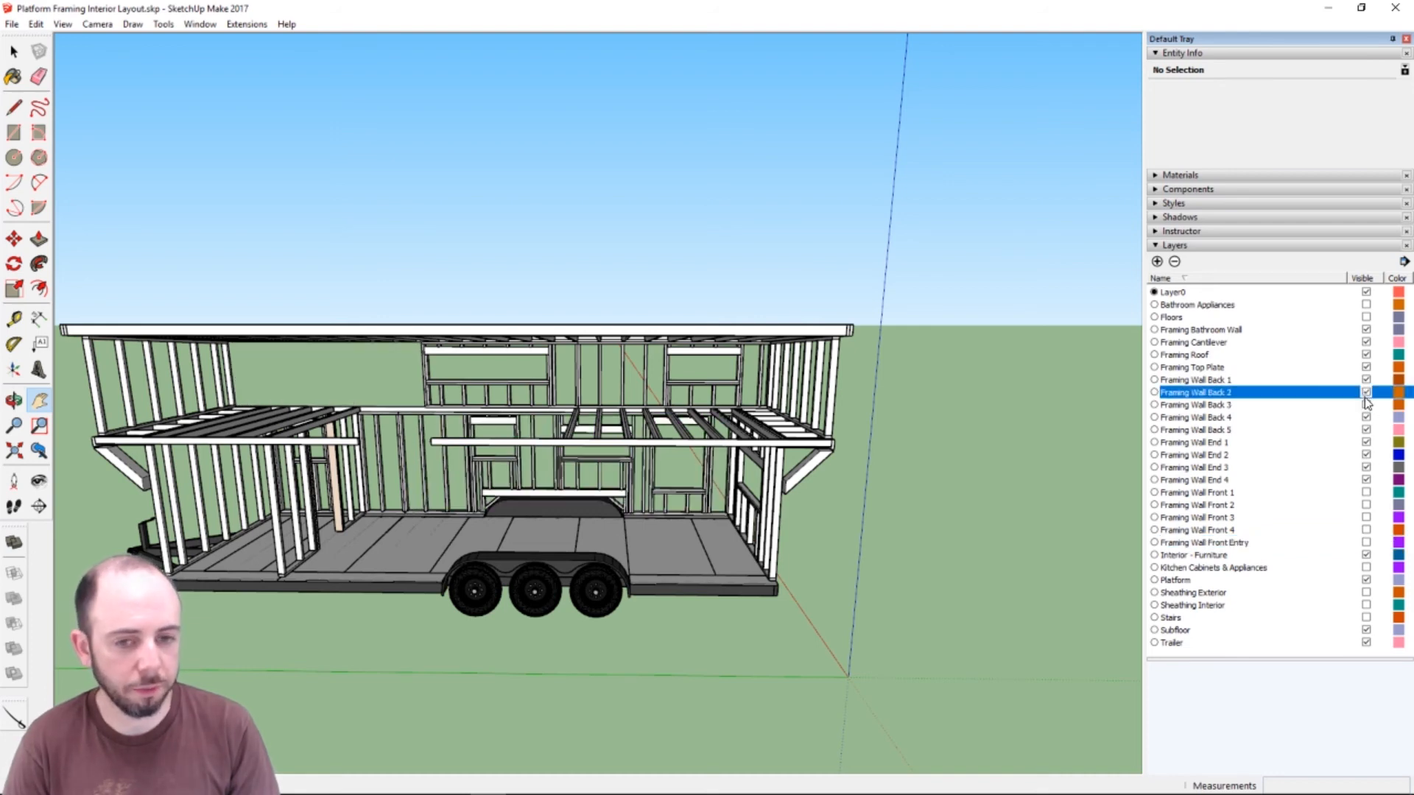
left_click(1365, 396)
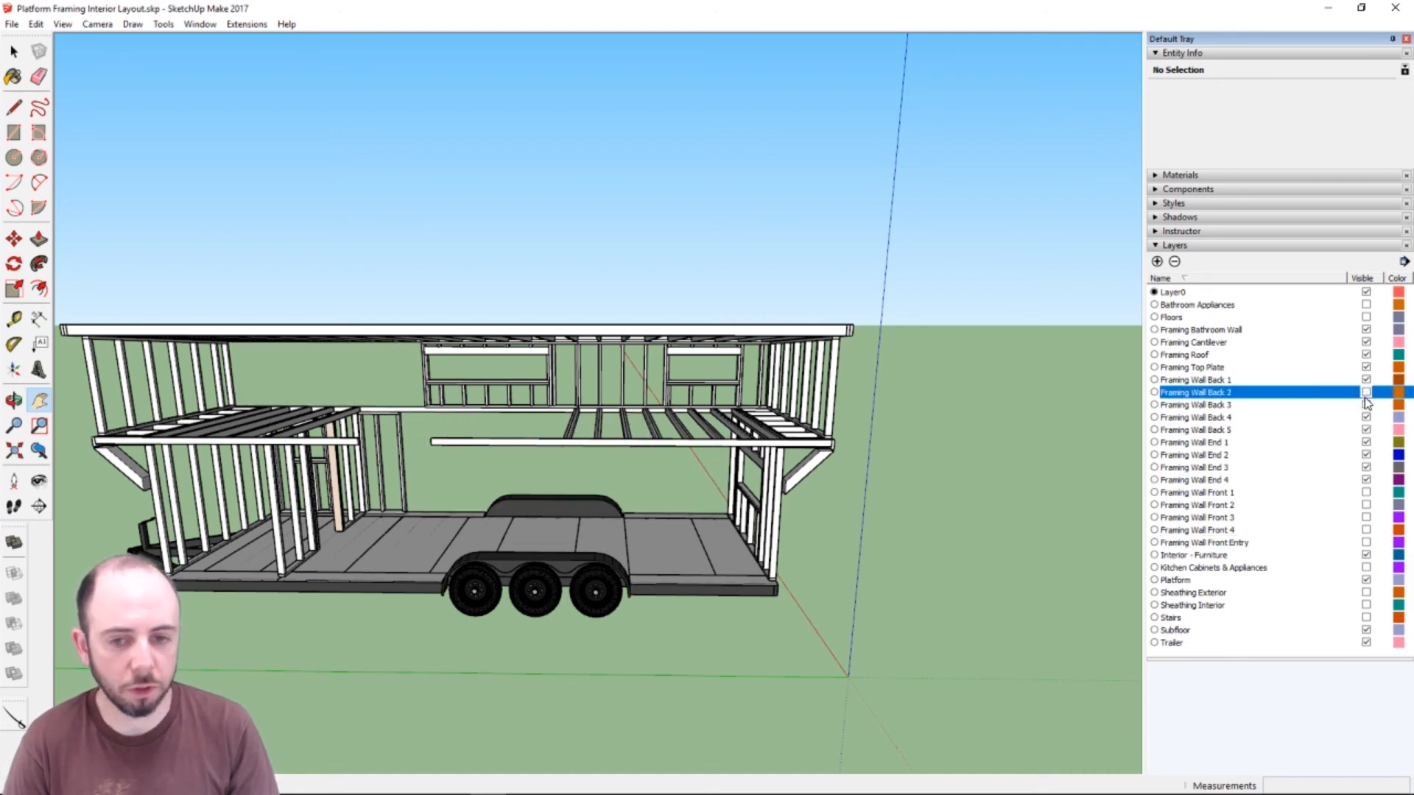
left_click(1366, 396)
left_click(1365, 396)
left_click(1366, 392)
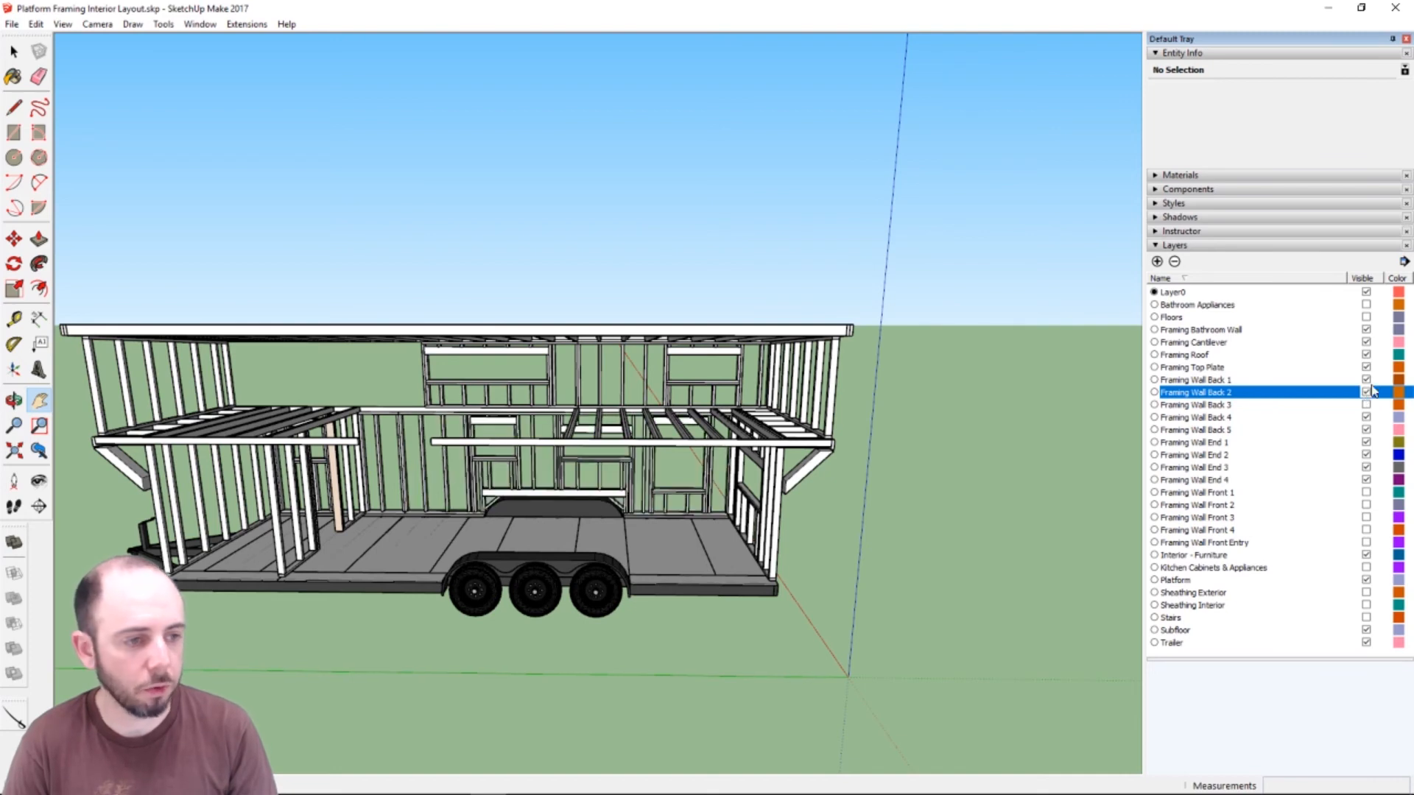
- Hide the Framing Wall Back 1, Framing Top Plate, Framing Roof, Framing Bathroom Wall and Framing Cantilever layers
left_click(1366, 380)
left_click(1366, 367)
left_click(1366, 355)
left_click(1366, 329)
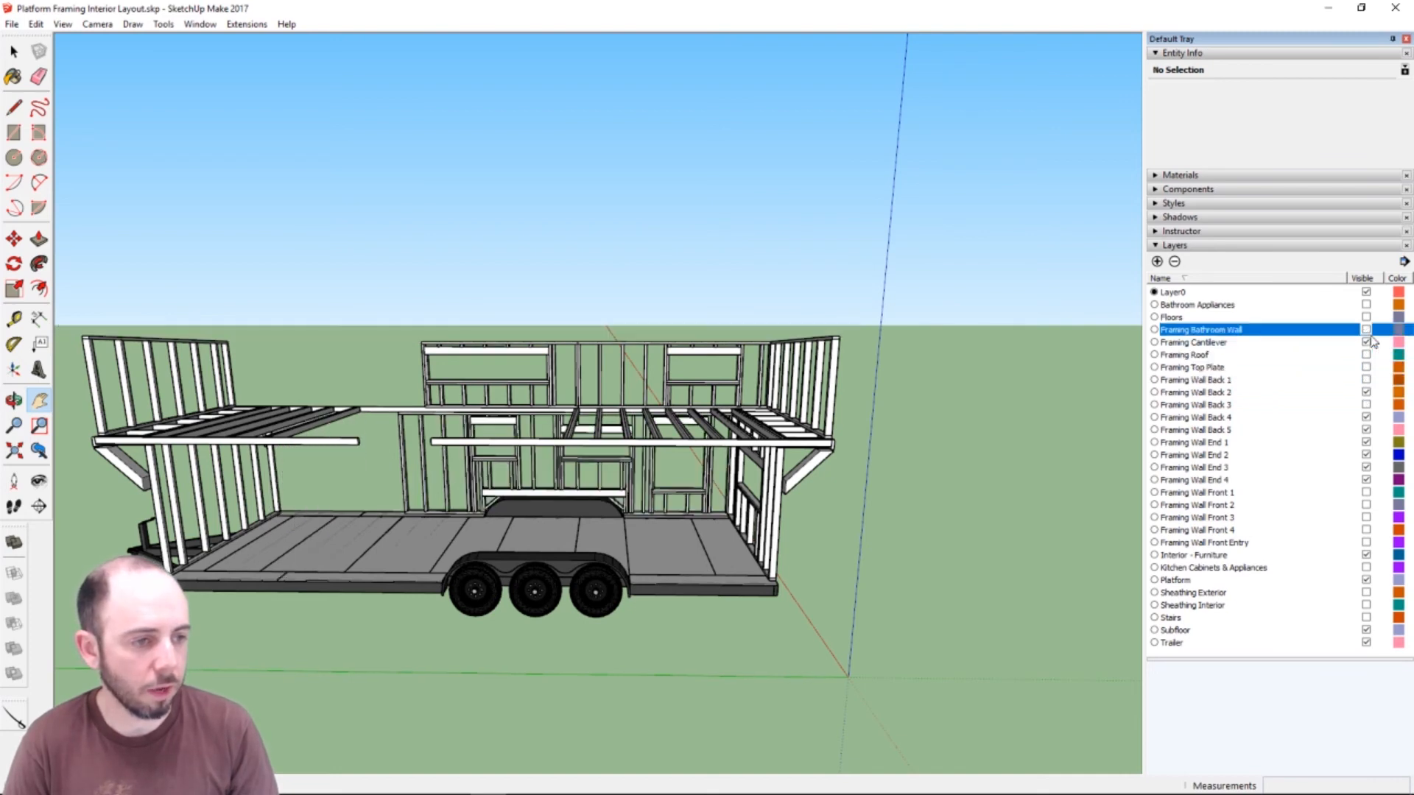
left_click(1366, 342)
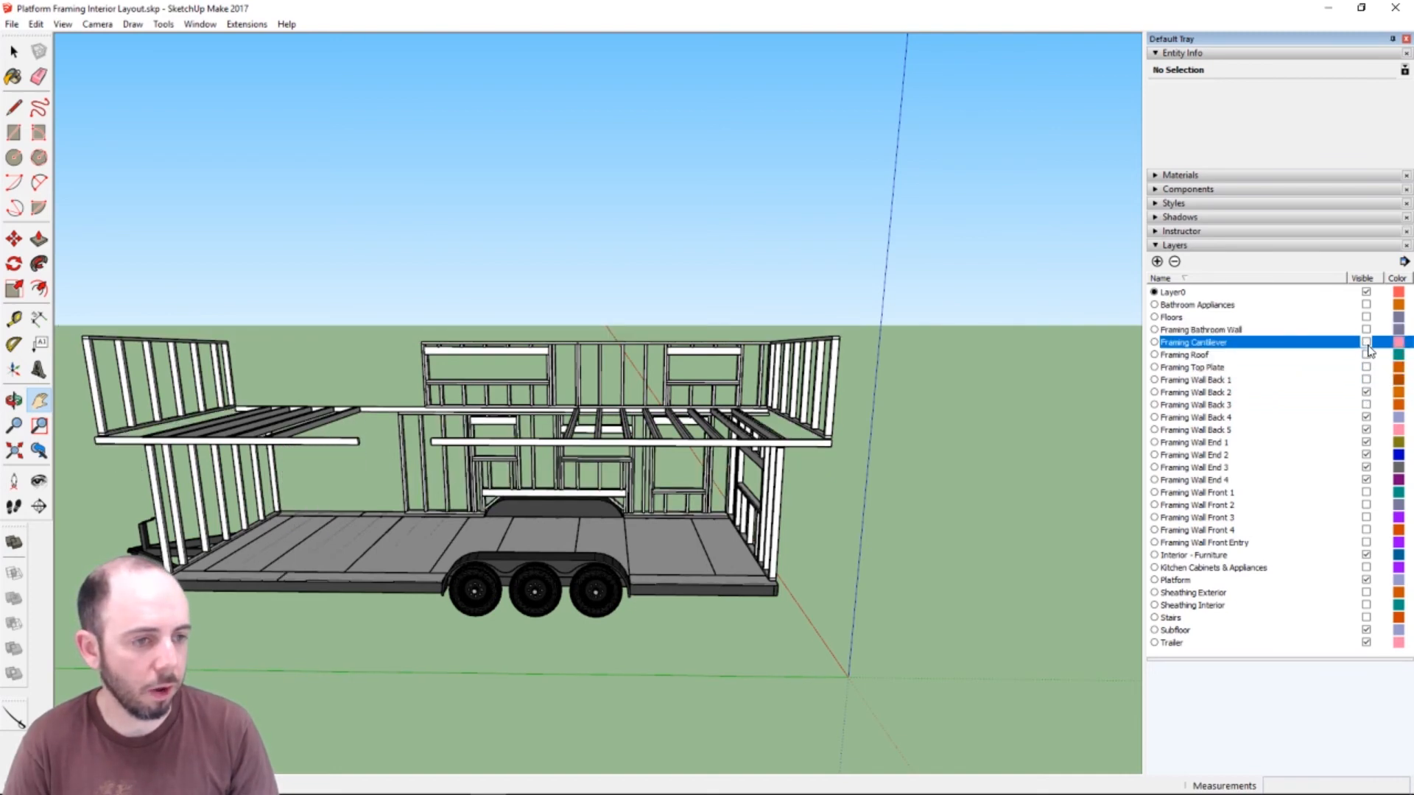
- Hide the Framing Wall Back 4 and 5 layers and the Framing Wall End 1 through 4 layers
left_click(1366, 417)
left_click(1366, 429)
left_click(1367, 442)
left_click(1367, 455)
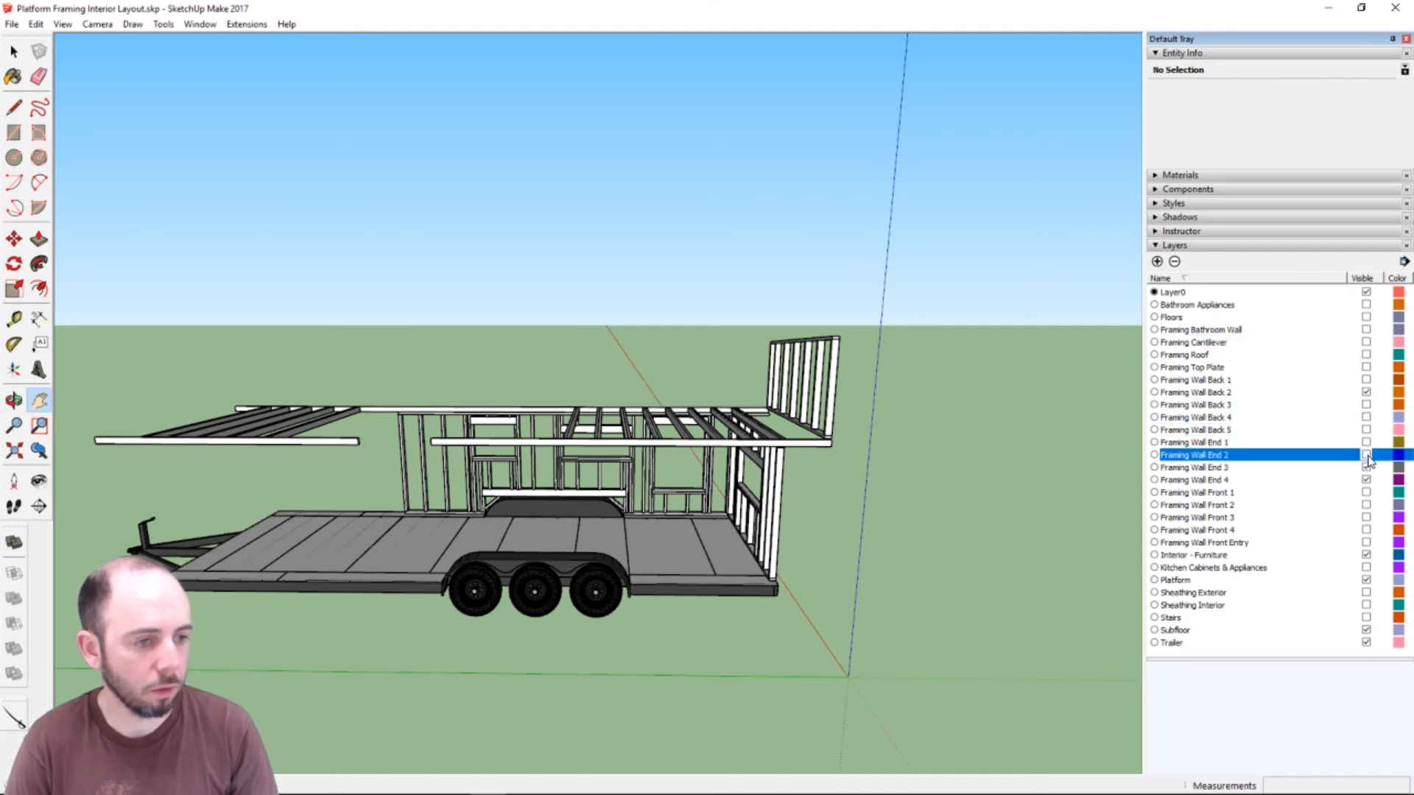
left_click(1367, 467)
left_click(1367, 480)
- Hide the Interior - Furniture, Platform, Subfloor and Trailer layers to isolate the Framing Wall Back 2 wall
left_click(1366, 555)
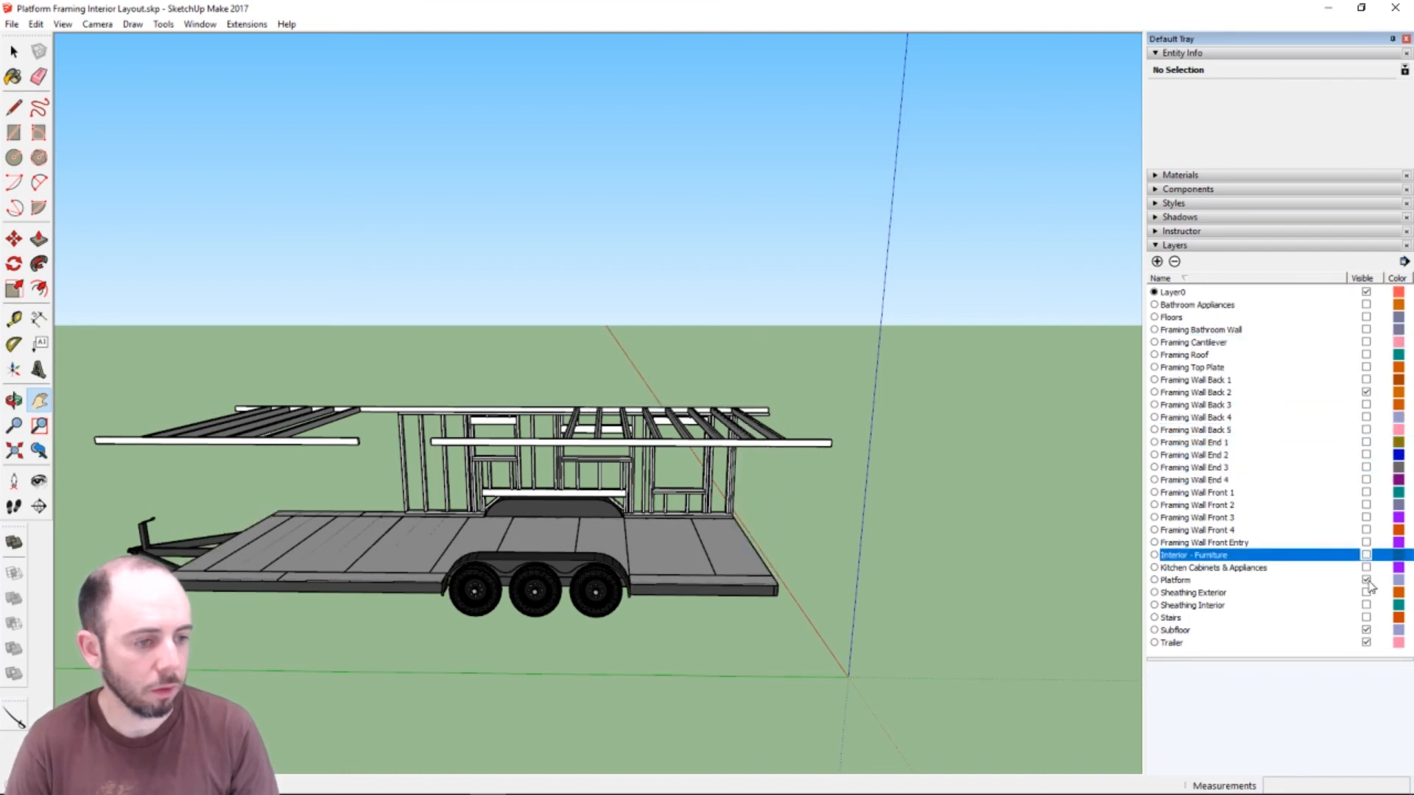
left_click(1367, 579)
left_click(1366, 629)
left_click(1367, 642)
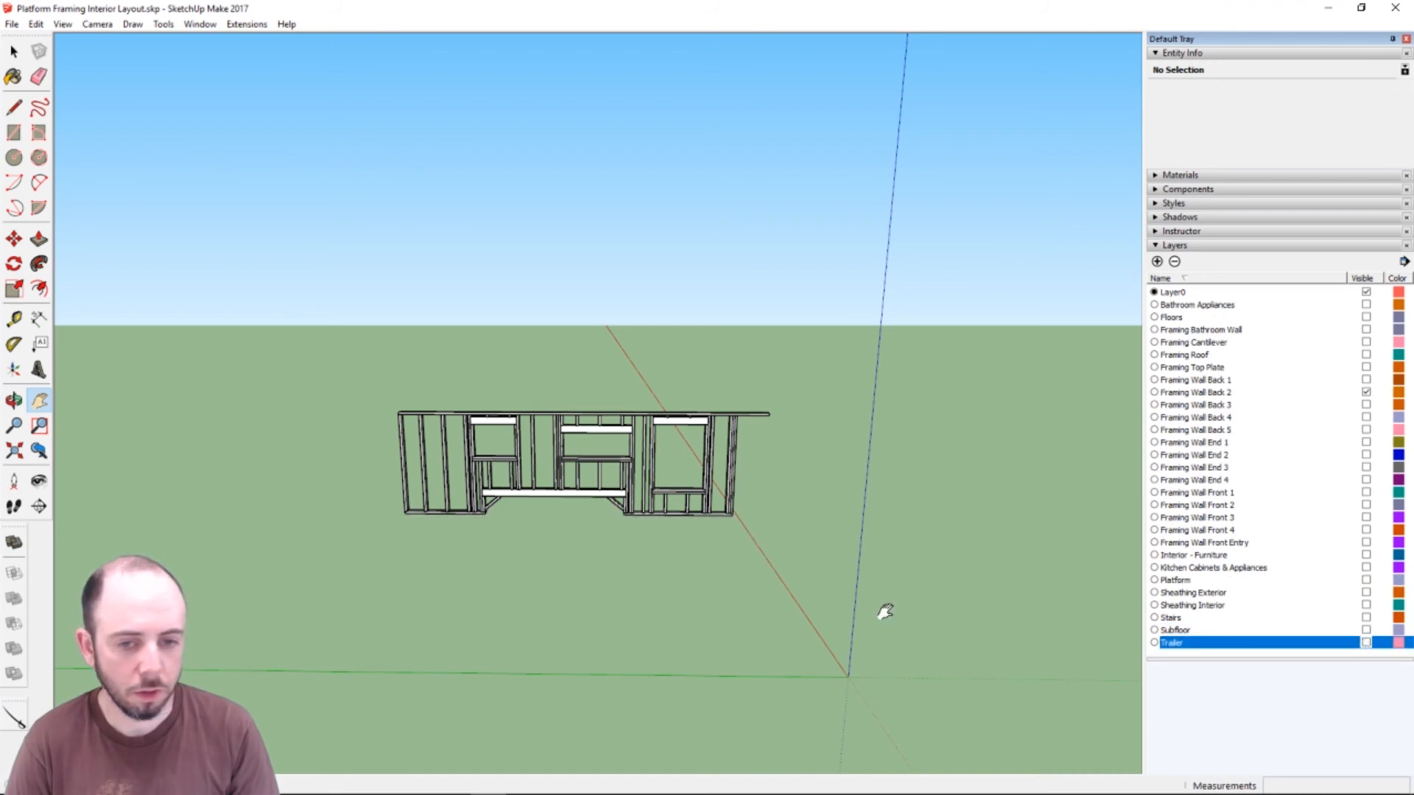
- Examine the isolated Framing Wall Back 2 framing from its opposite side
middle_click_drag(710, 510, 679, 449)
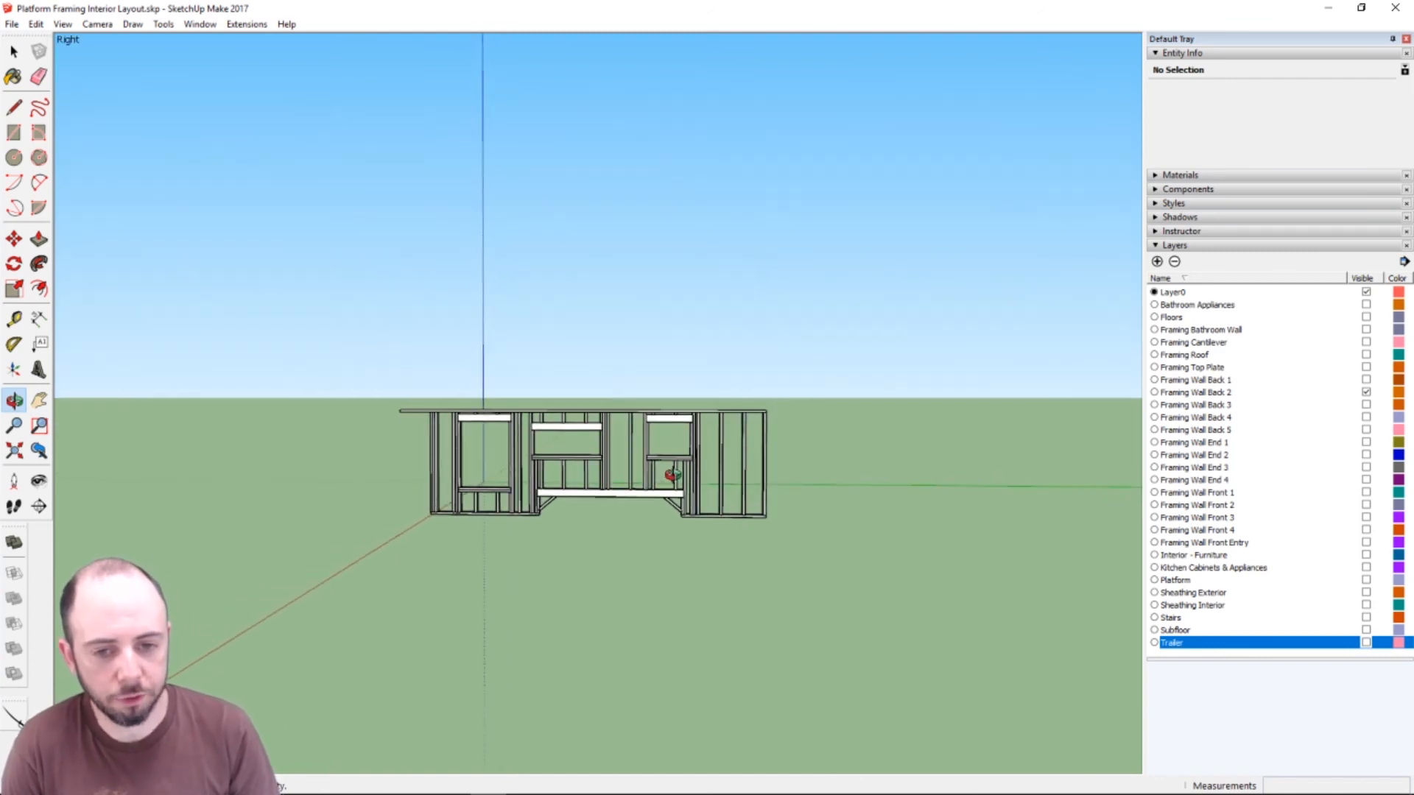
scroll(677, 452, "up", 4)
scroll(567, 442, "down", 4)
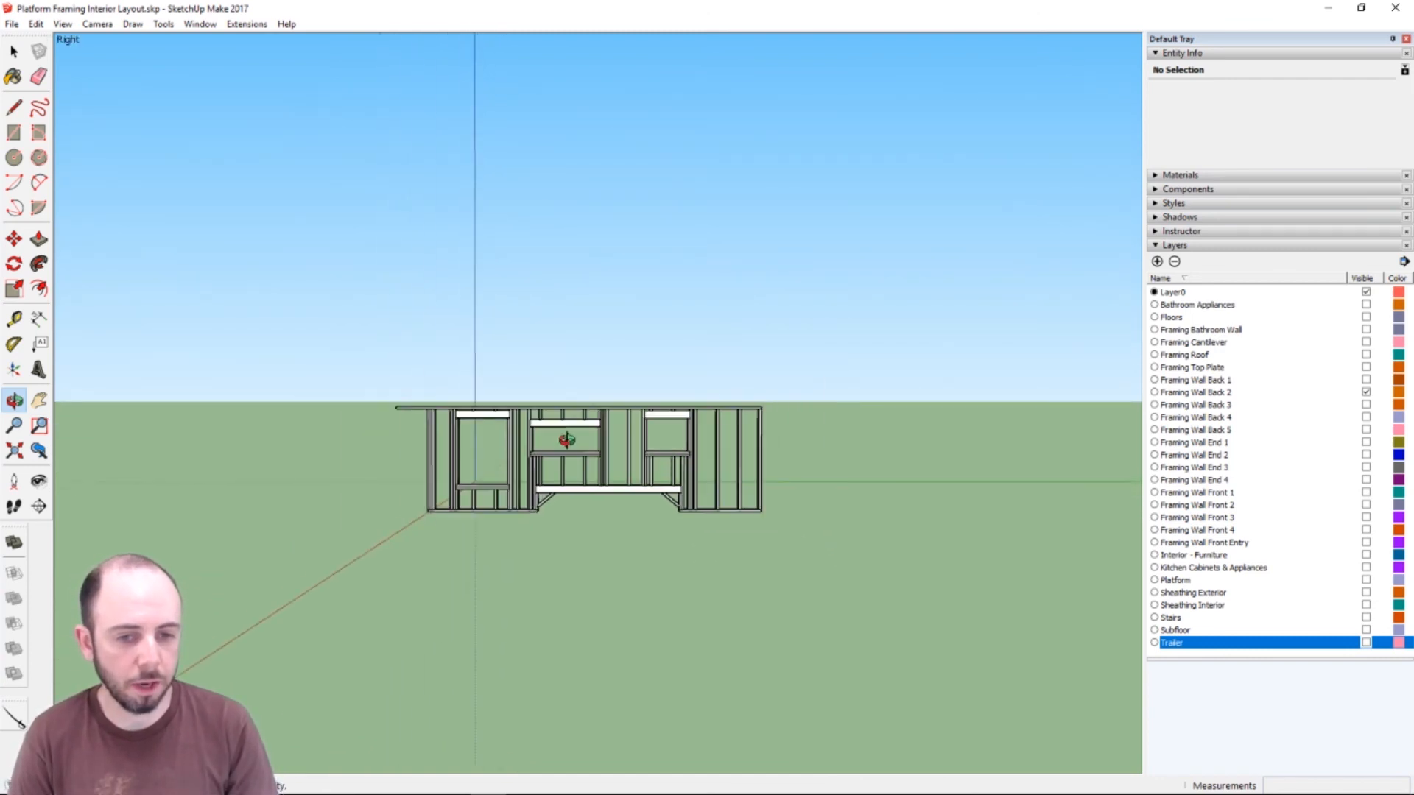
scroll(574, 442, "up", 4)
scroll(574, 443, "down", 1)
scroll(574, 444, "up", 1)
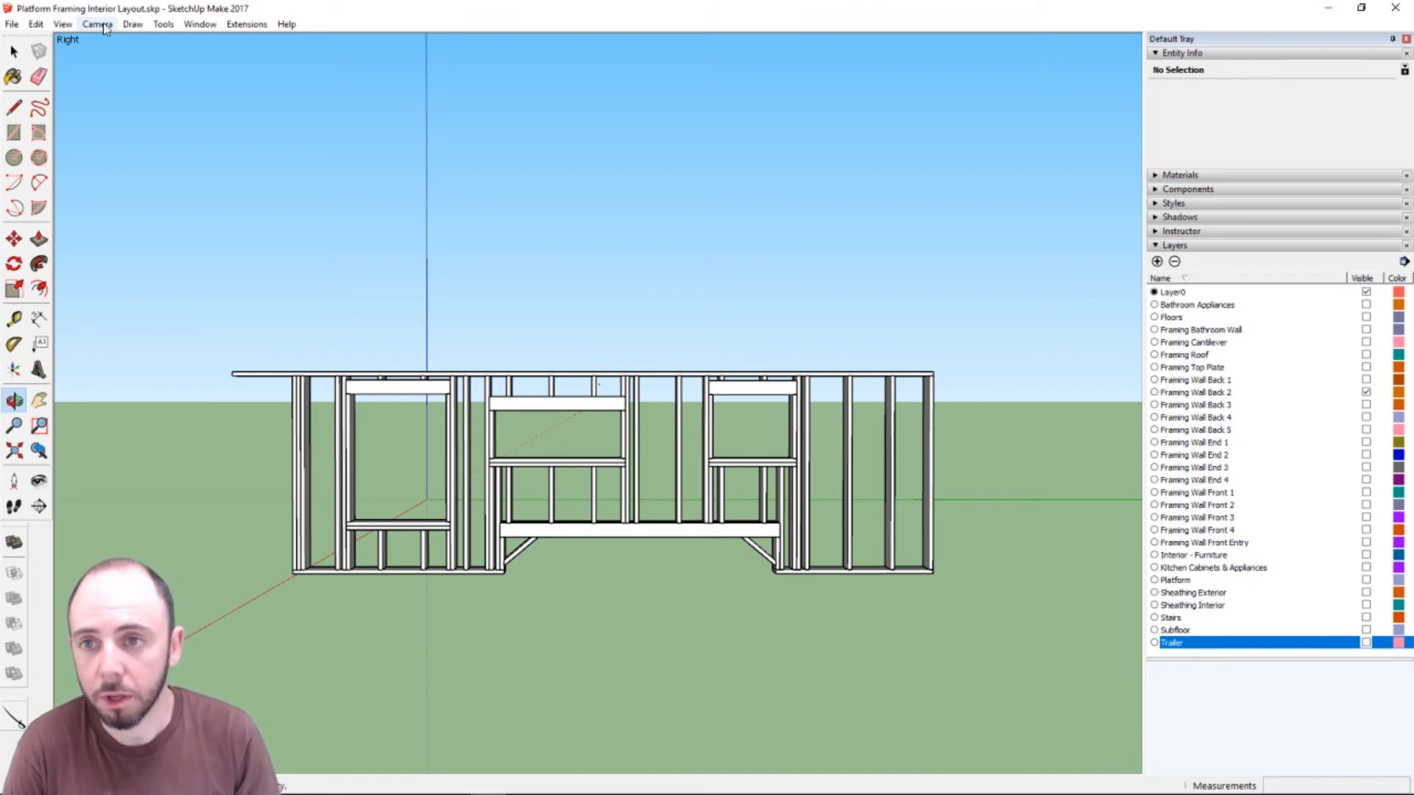
scroll(658, 545, "up", 2)
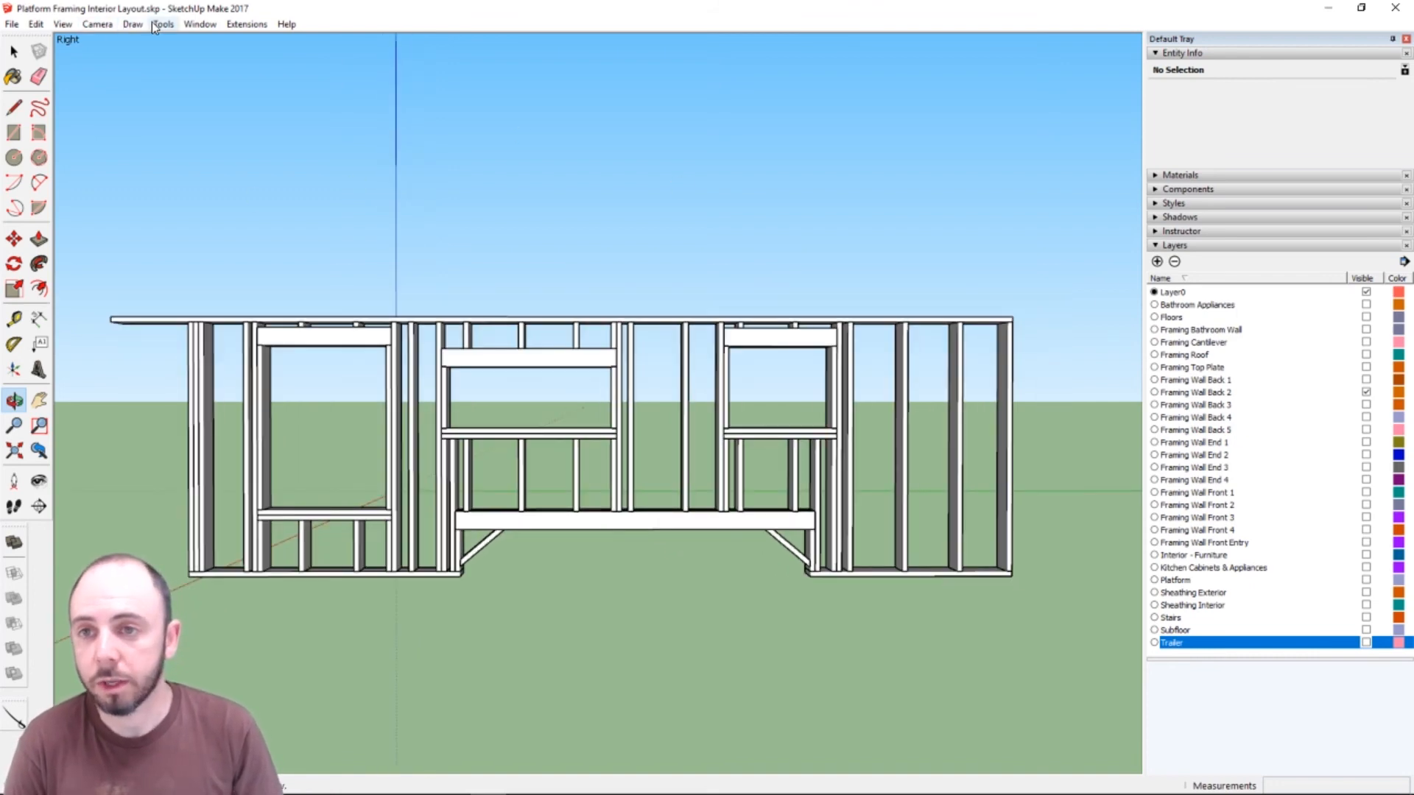
left_click(103, 24)
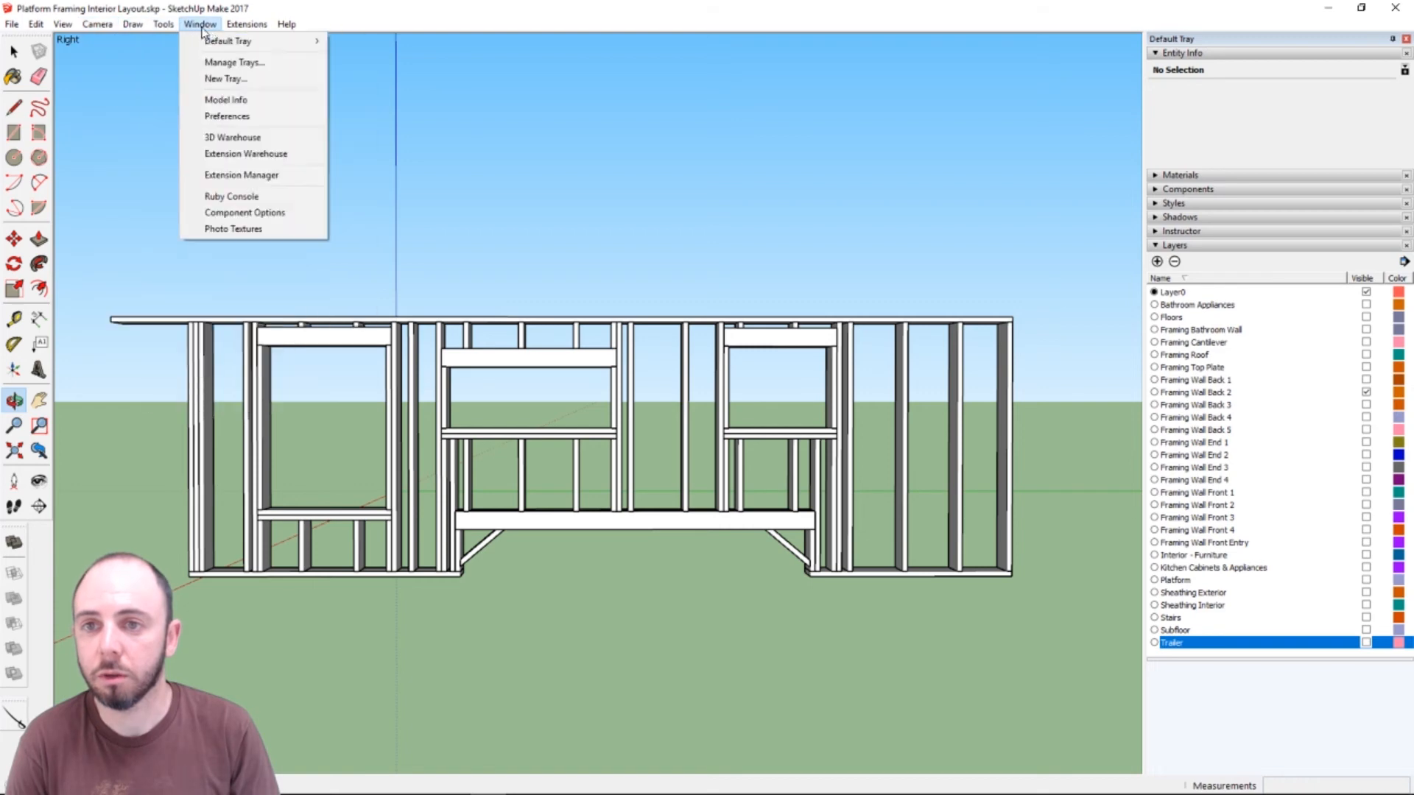
mouse_move(242, 30)
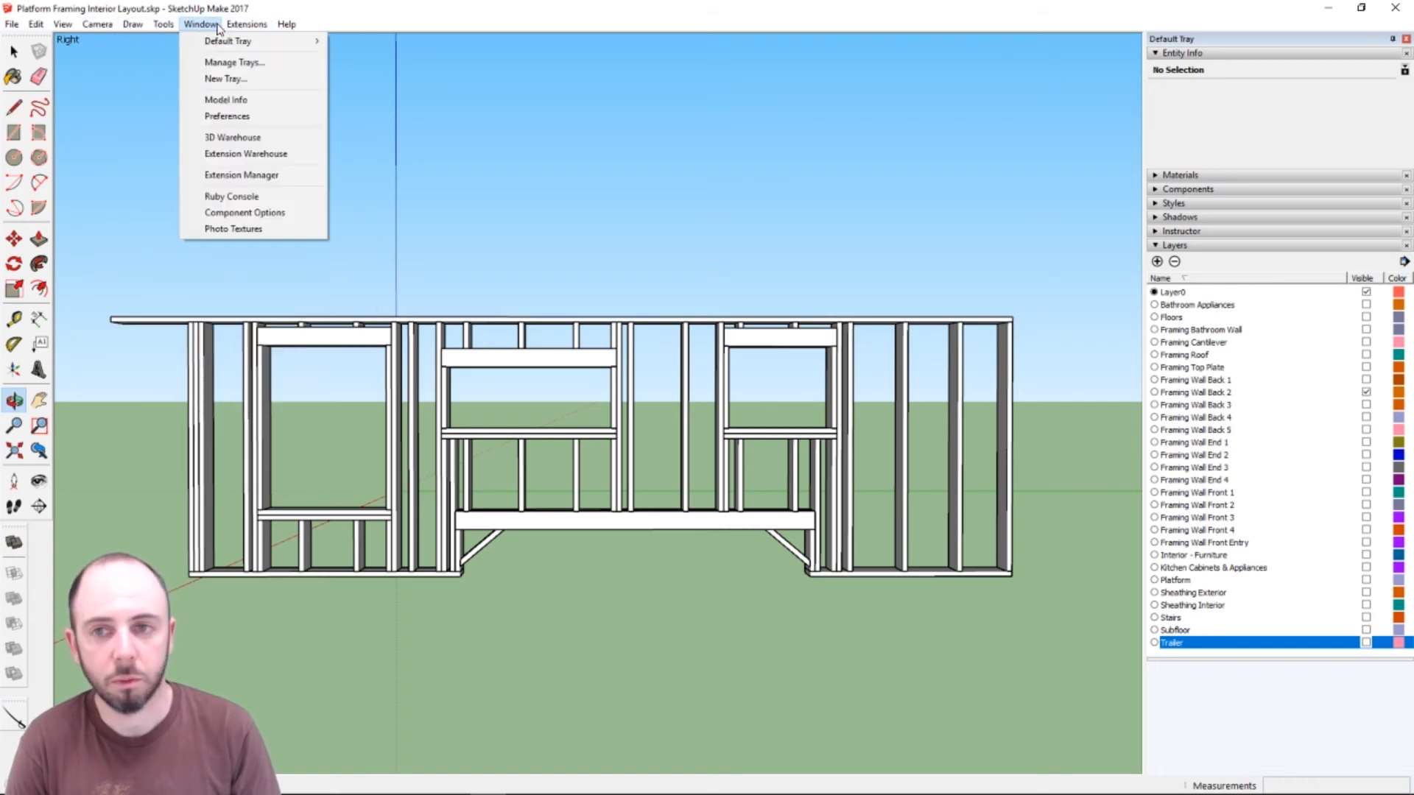
mouse_move(169, 30)
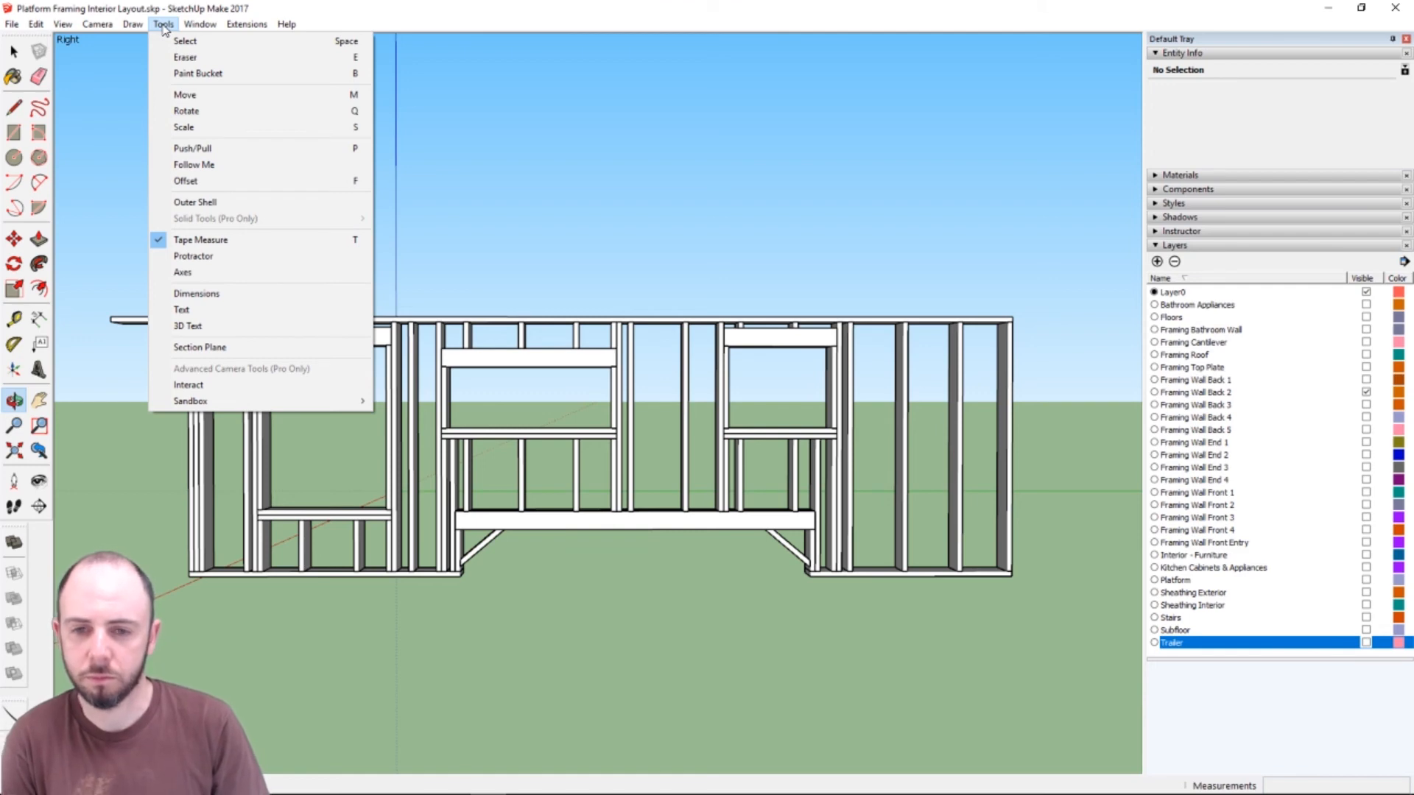
left_click(578, 356)
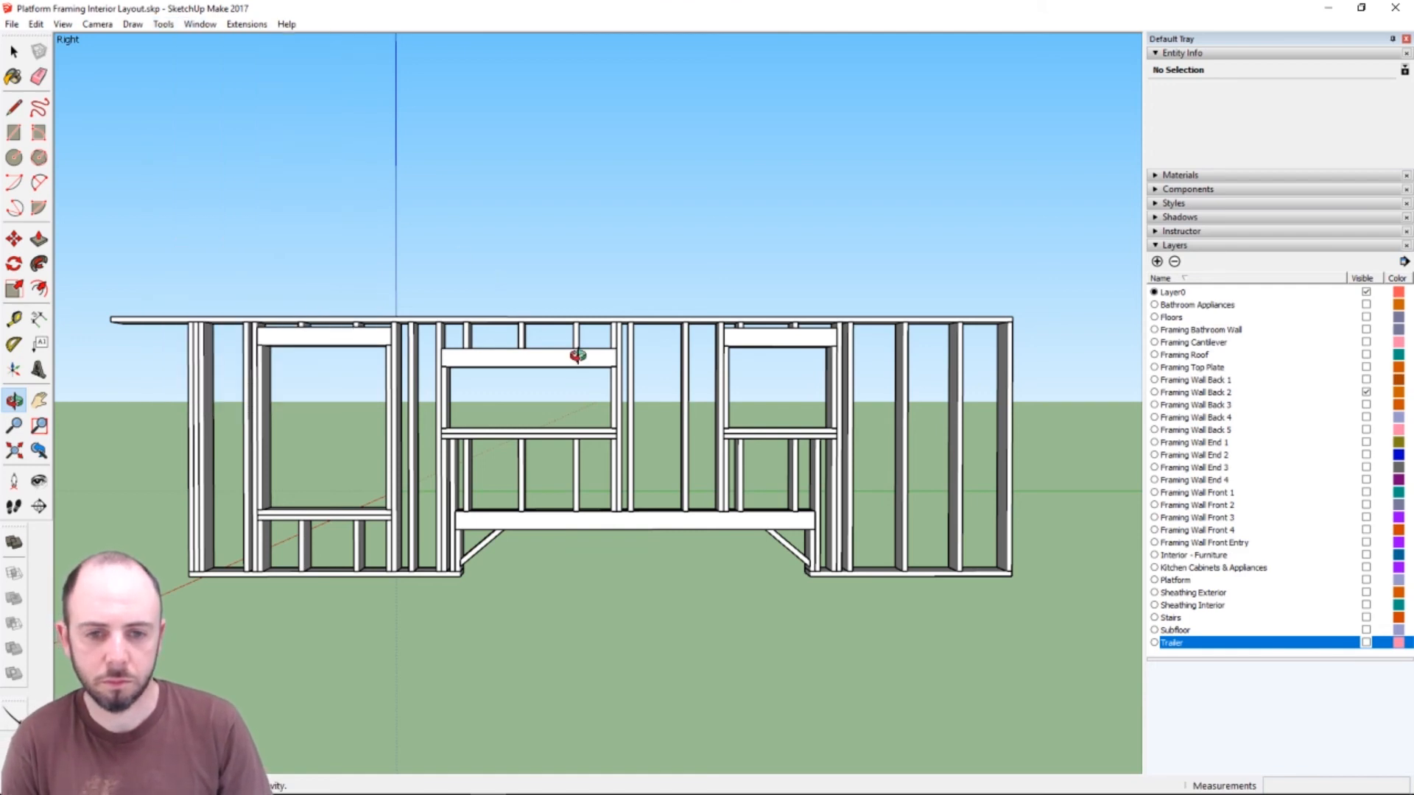
- Select the Framing Wall Back 2 group and zoom to the selection
key("space")
left_click(567, 358)
right_click(567, 359)
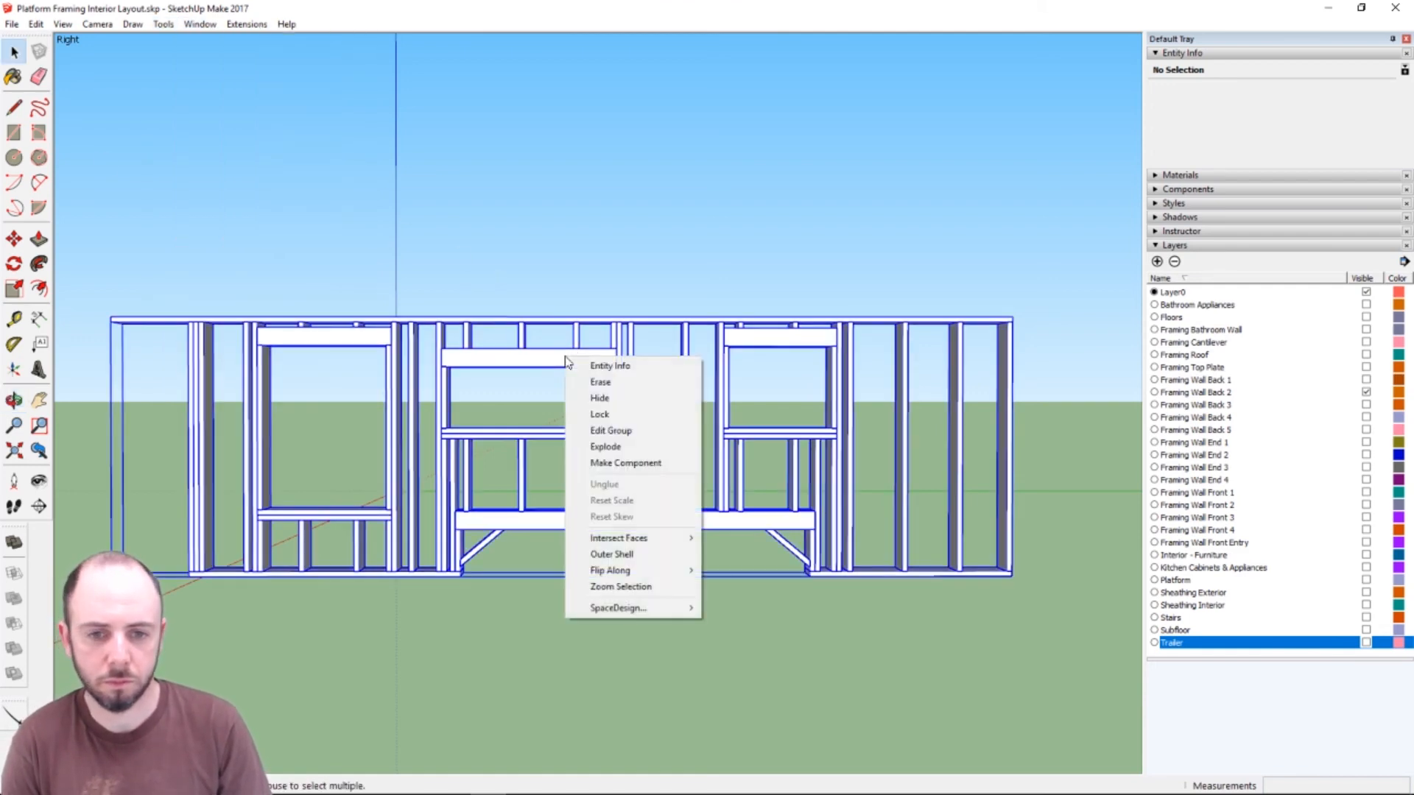
left_click(621, 587)
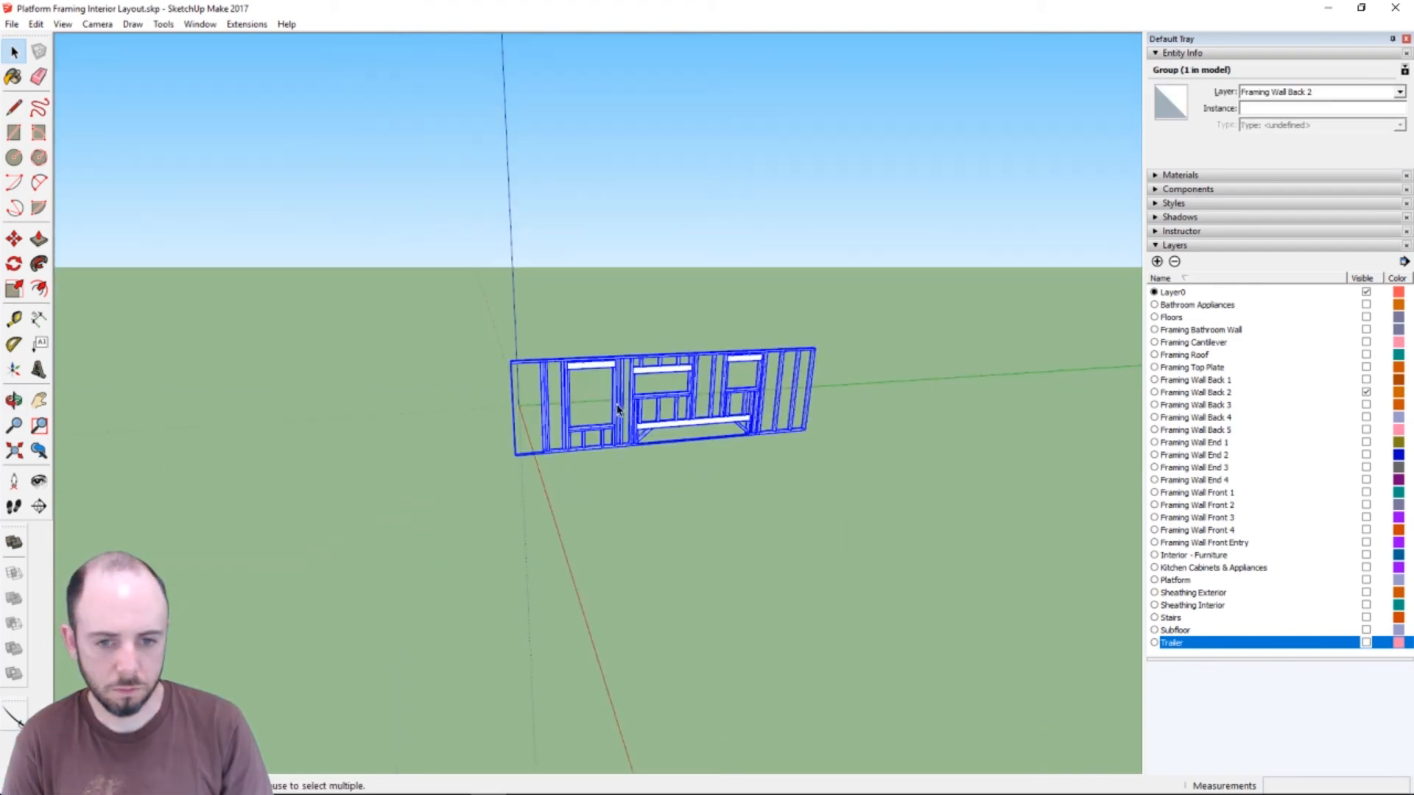
scroll(648, 392, "up", 6)
right_click(541, 406)
- Try the standard Front view and set the camera to the standard Left view to face the wall
left_click(97, 24)
mouse_move(158, 73)
left_click(315, 105)
left_click(111, 24)
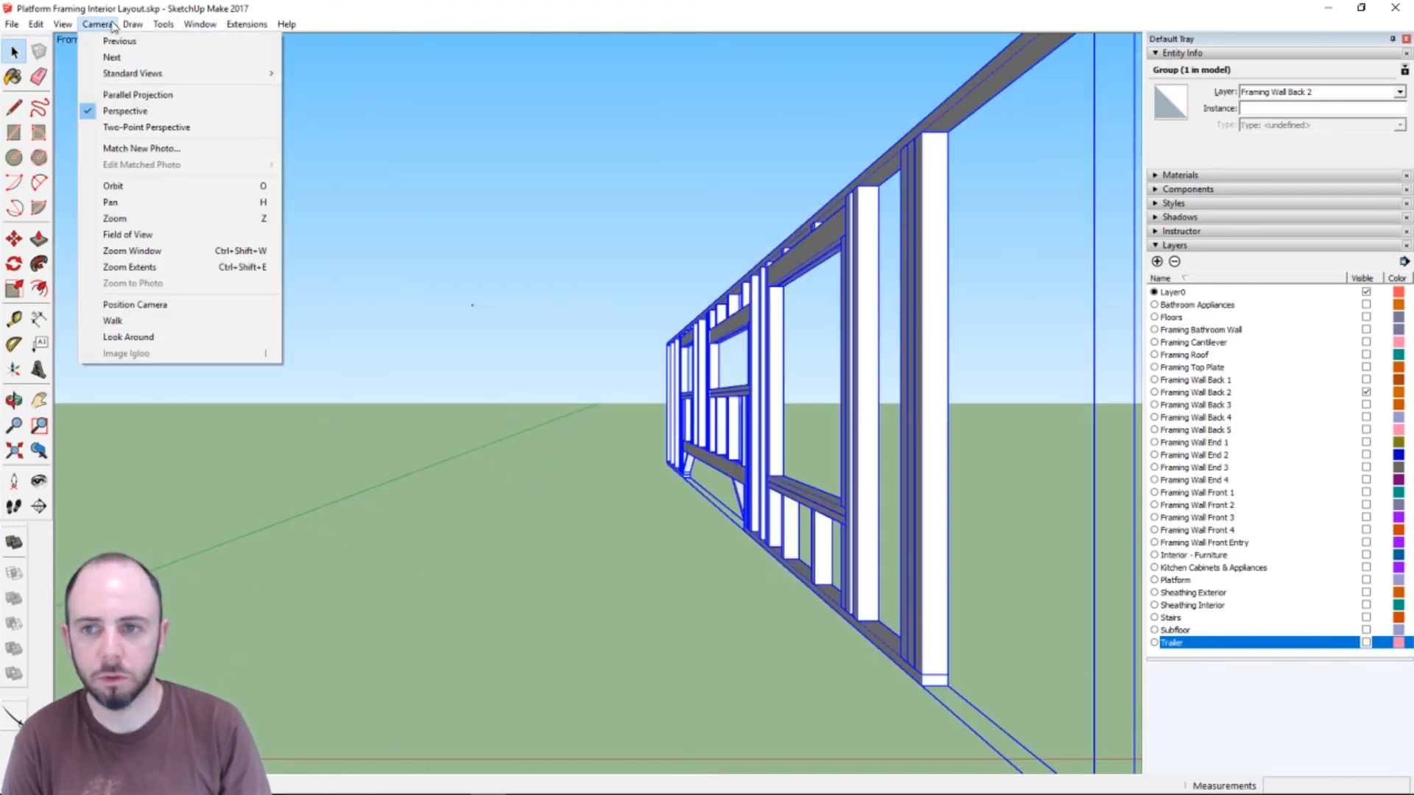
left_click(315, 137)
- Hide the selected wall framing group and undo the hiding
left_click(98, 22)
mouse_move(35, 23)
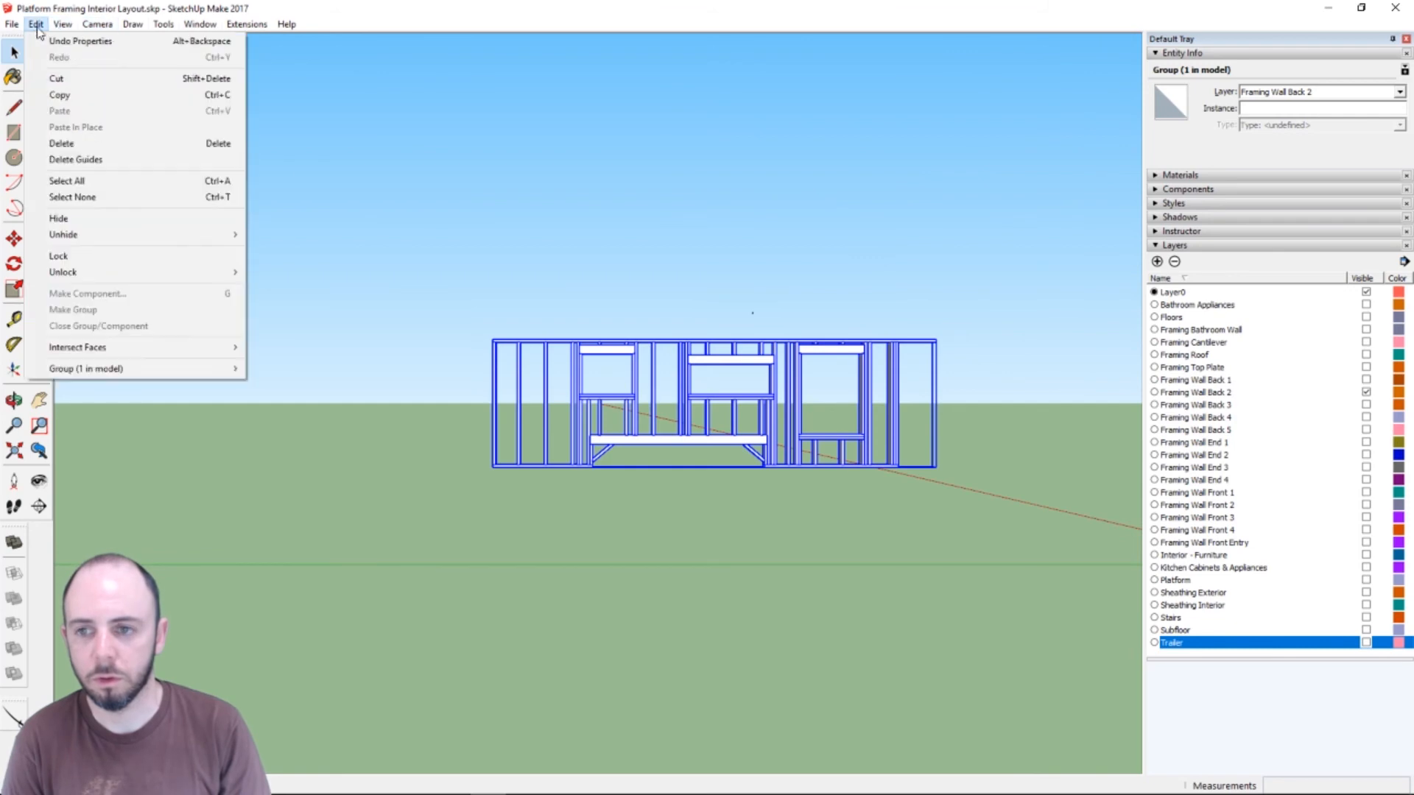
left_click(59, 214)
left_click(676, 398)
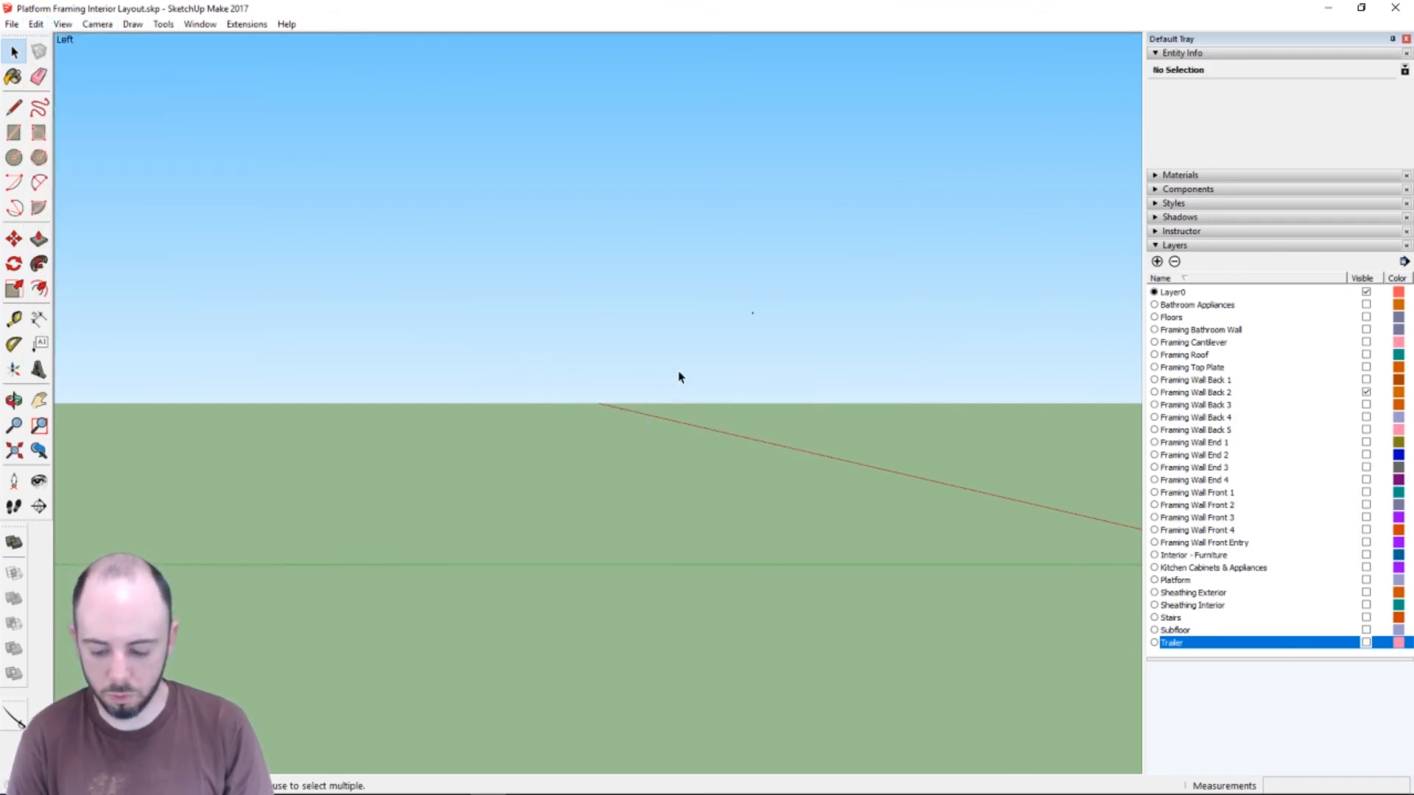
key("ctrl+z")
- Switch the camera to parallel projection and fit the whole wall, including its overhanging top plate, in the view
scroll(894, 420, "up", 5)
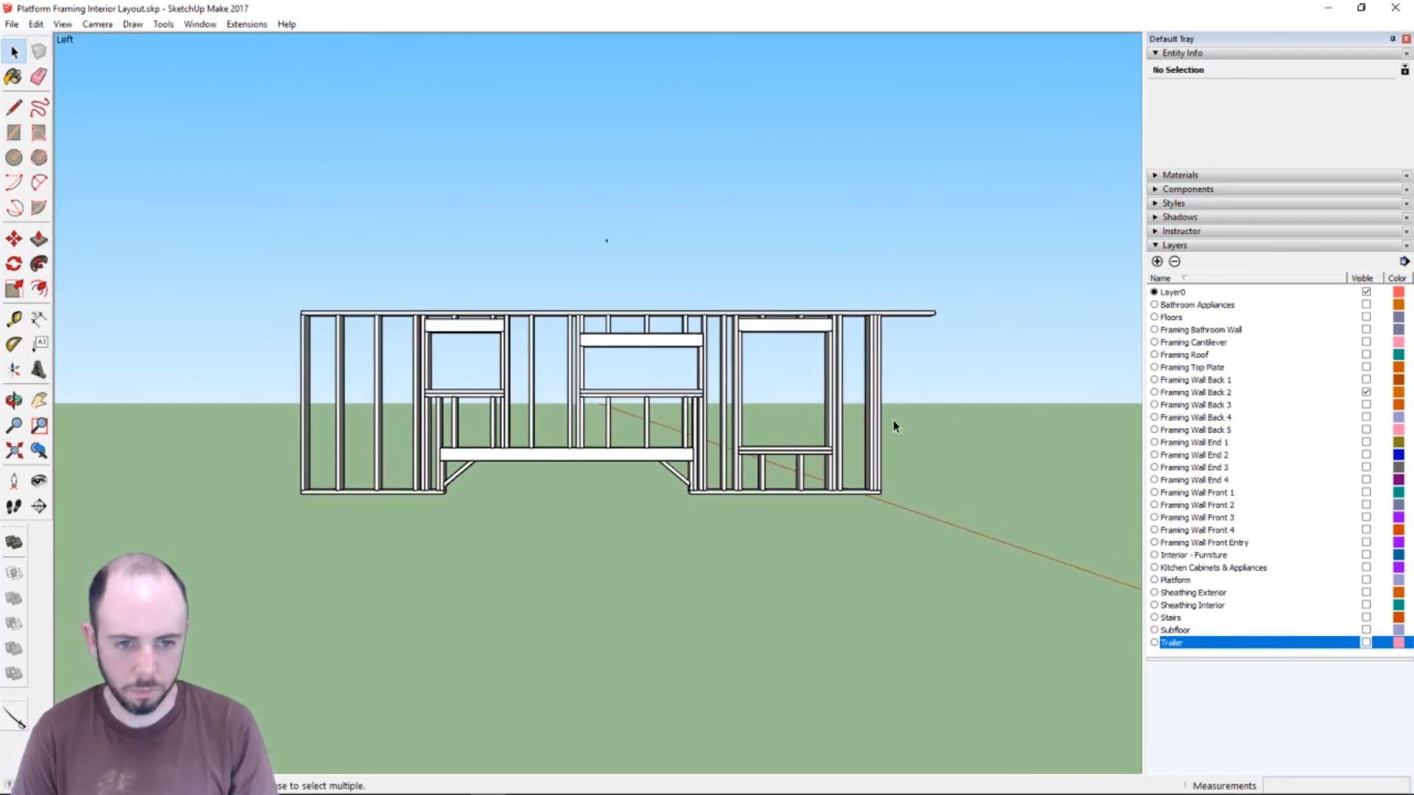
key("h")
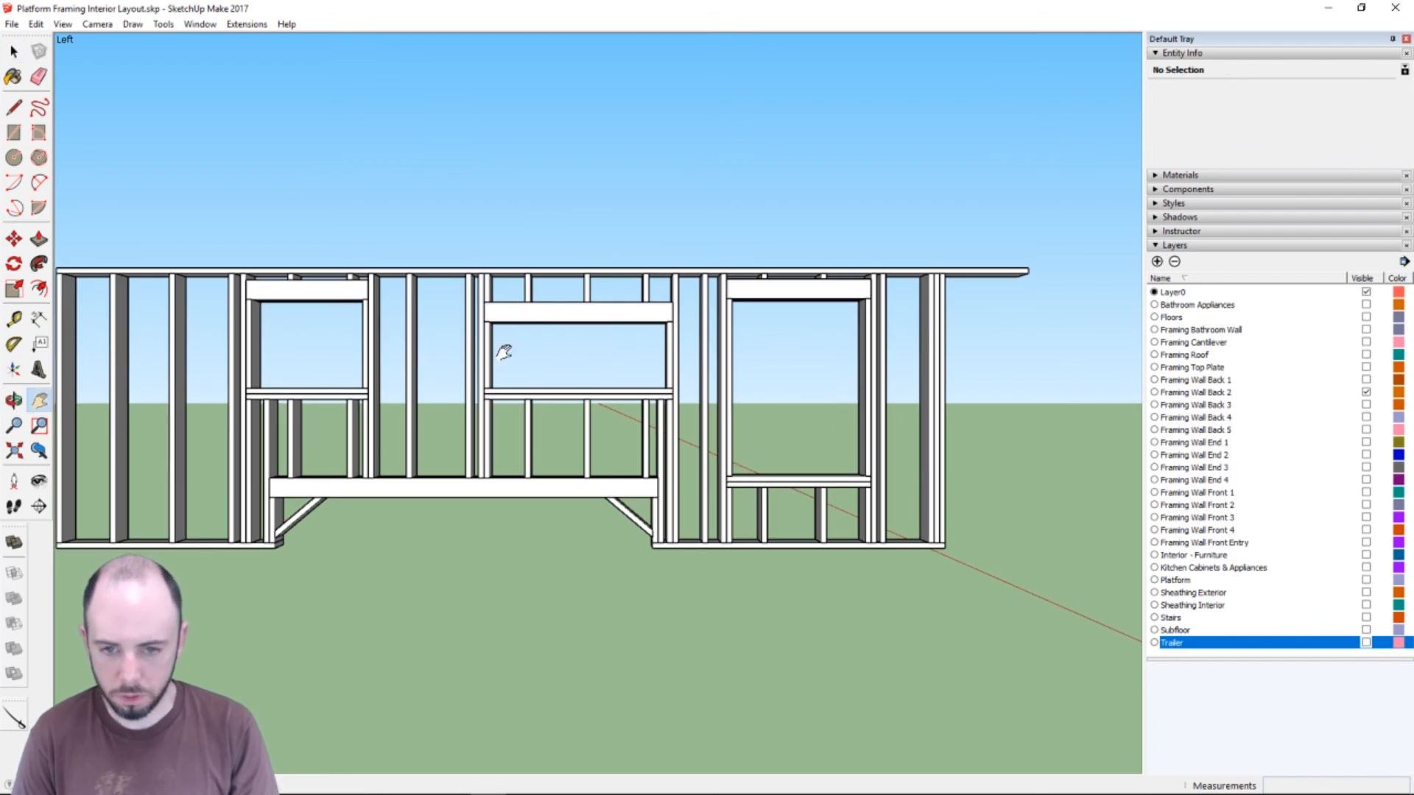
left_click_drag(506, 351, 571, 383)
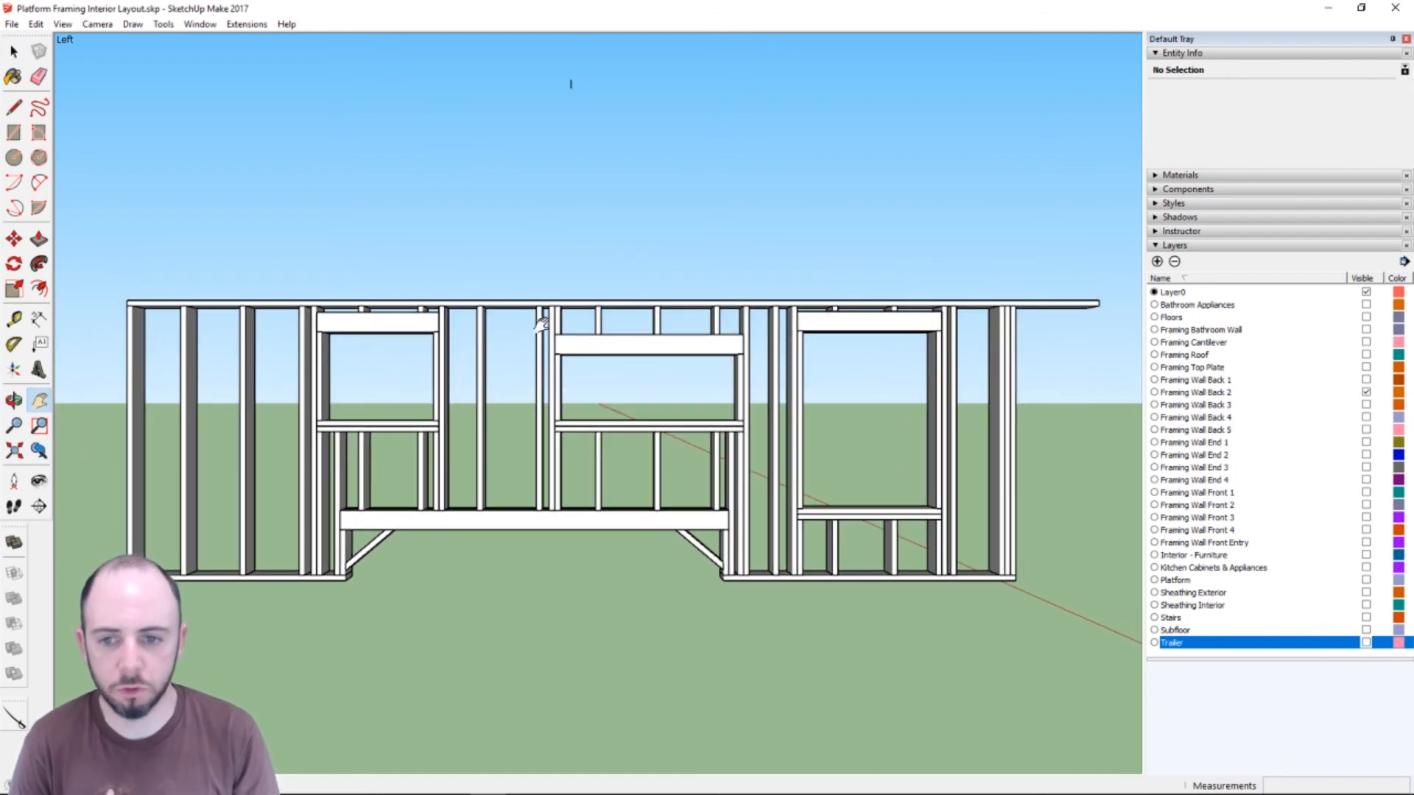
left_click(96, 23)
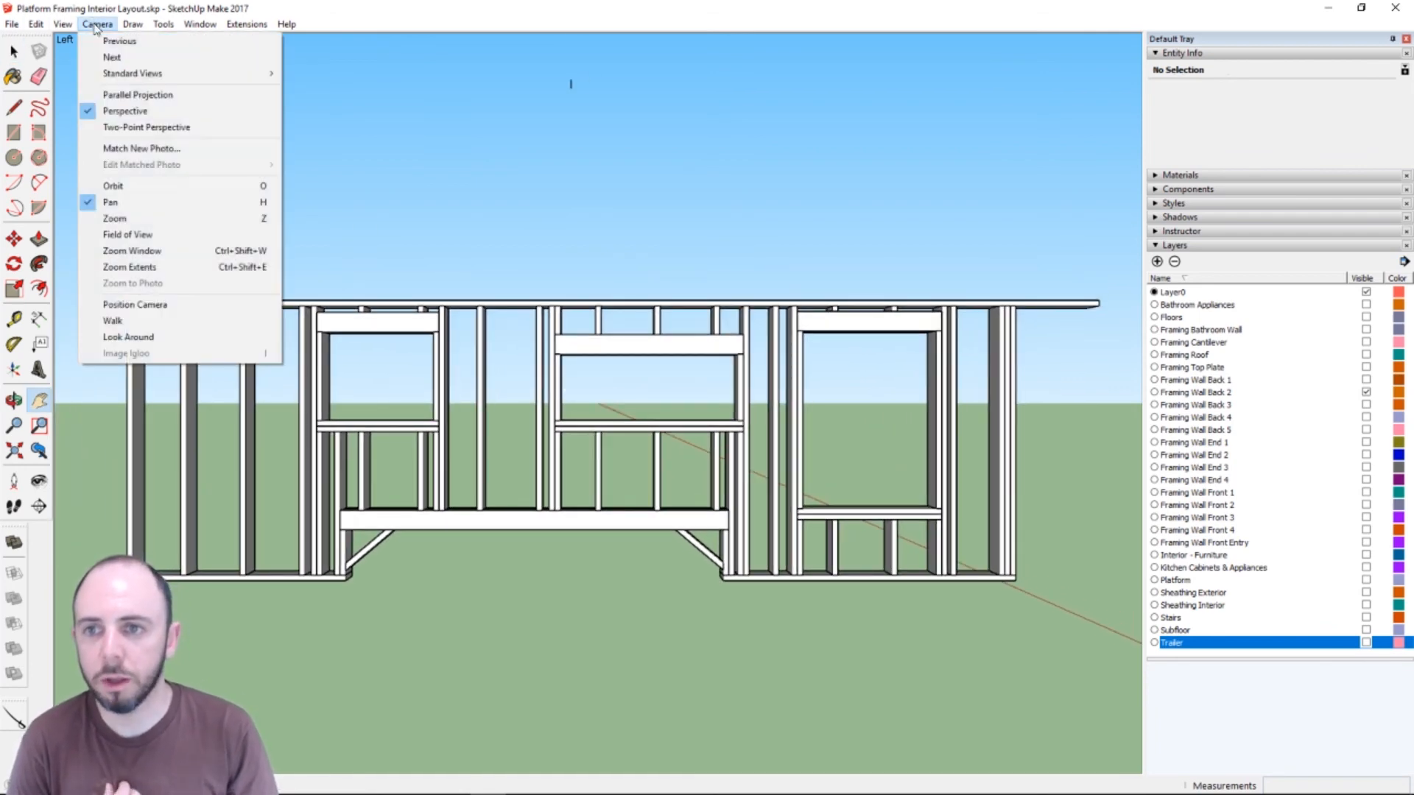
left_click(135, 96)
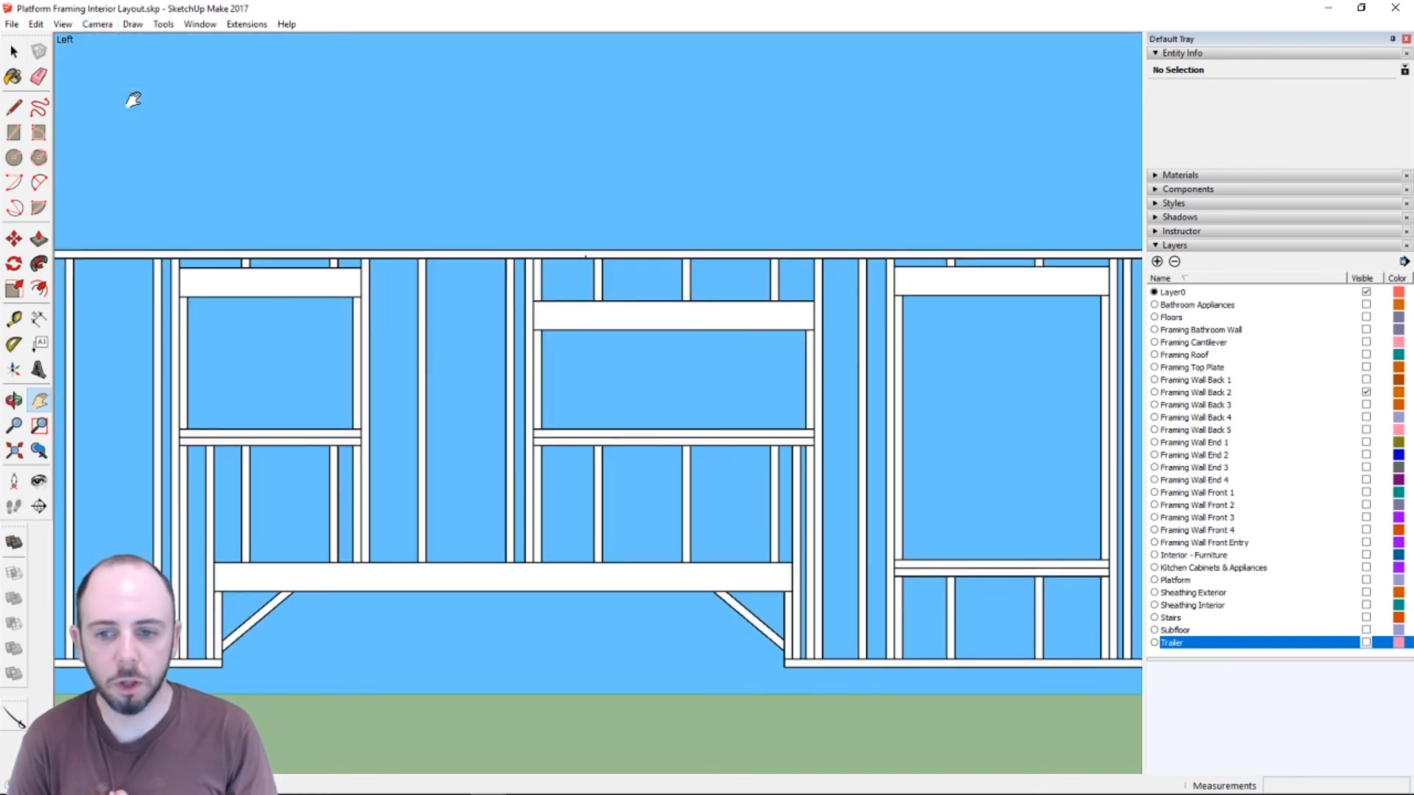
scroll(720, 505, "down", 6)
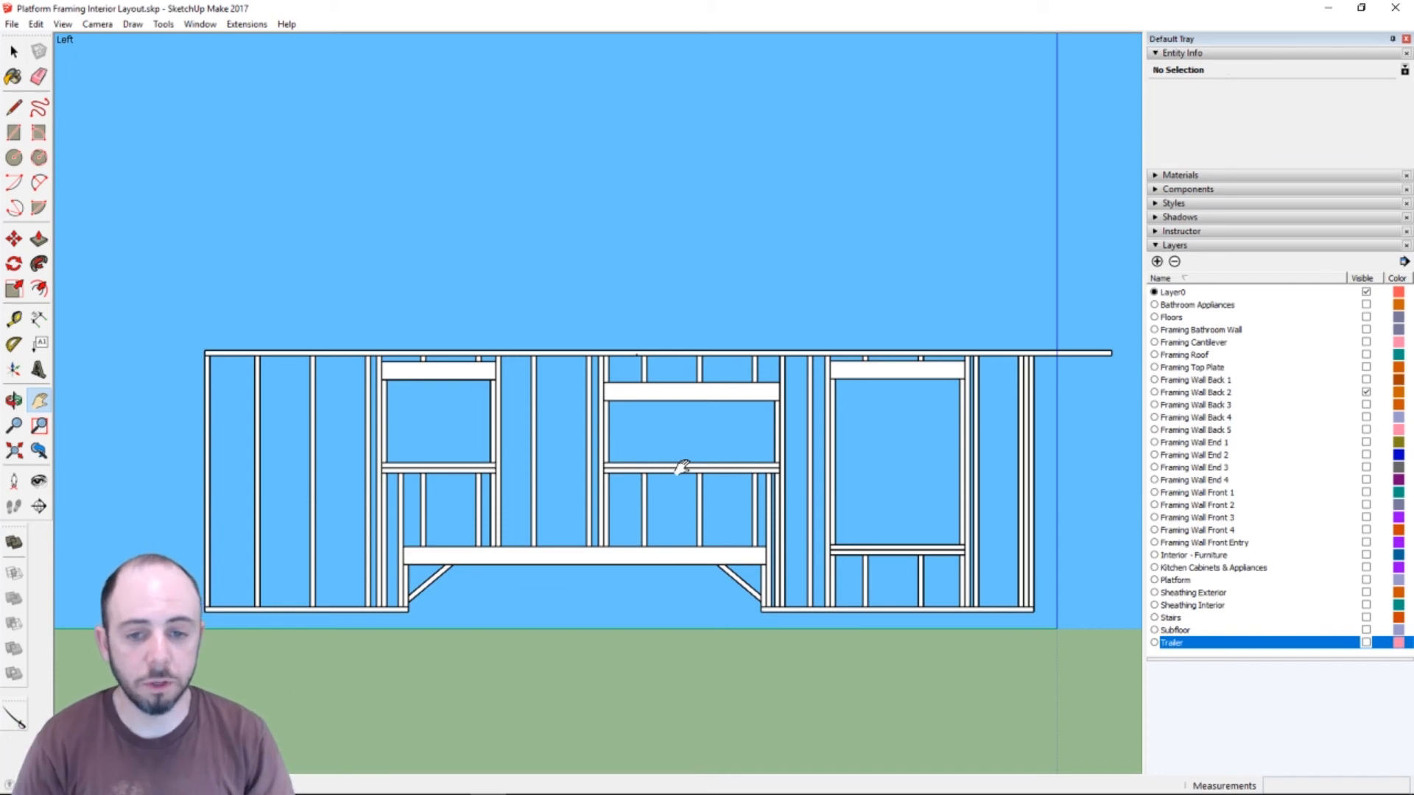
scroll(722, 460, "up", 1)
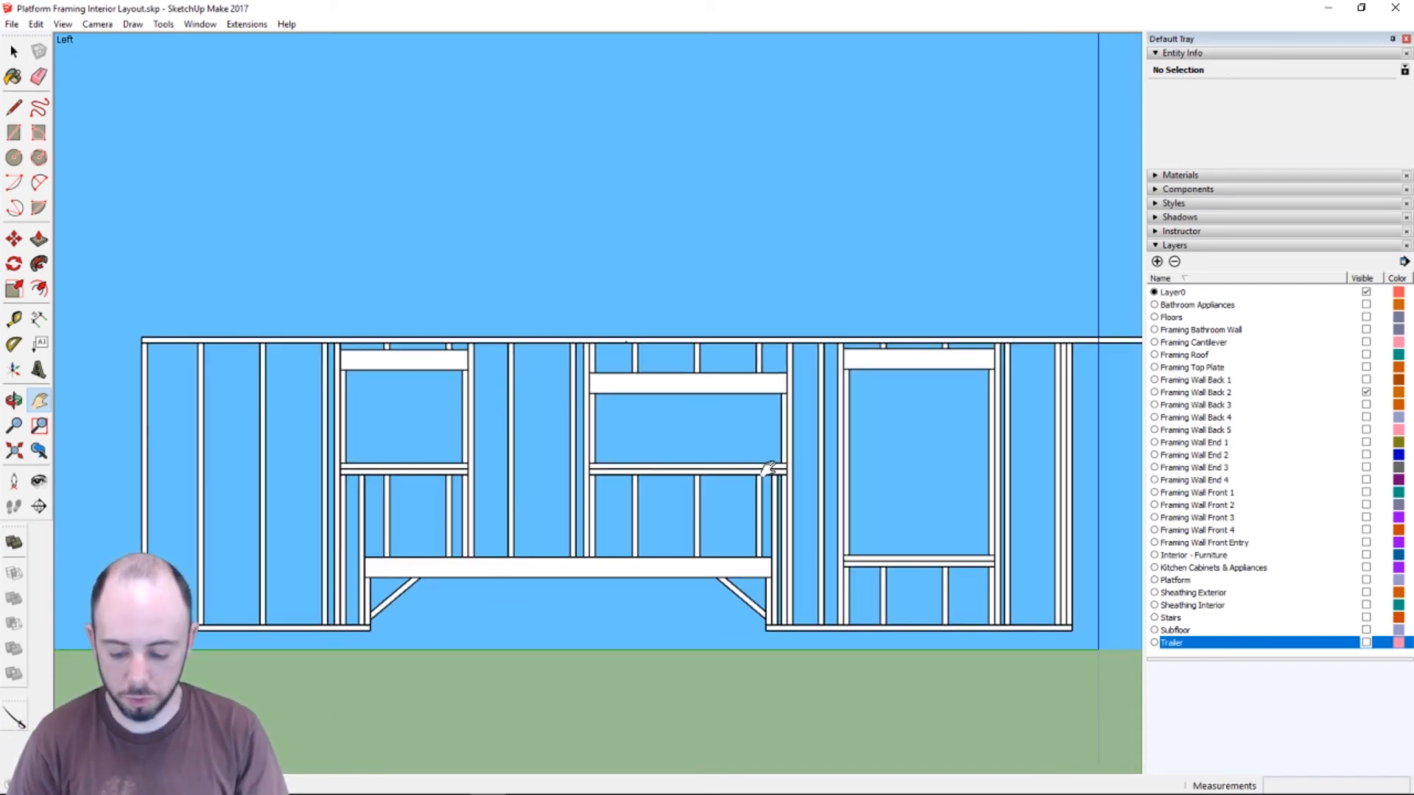
left_click_drag(790, 458, 734, 457)
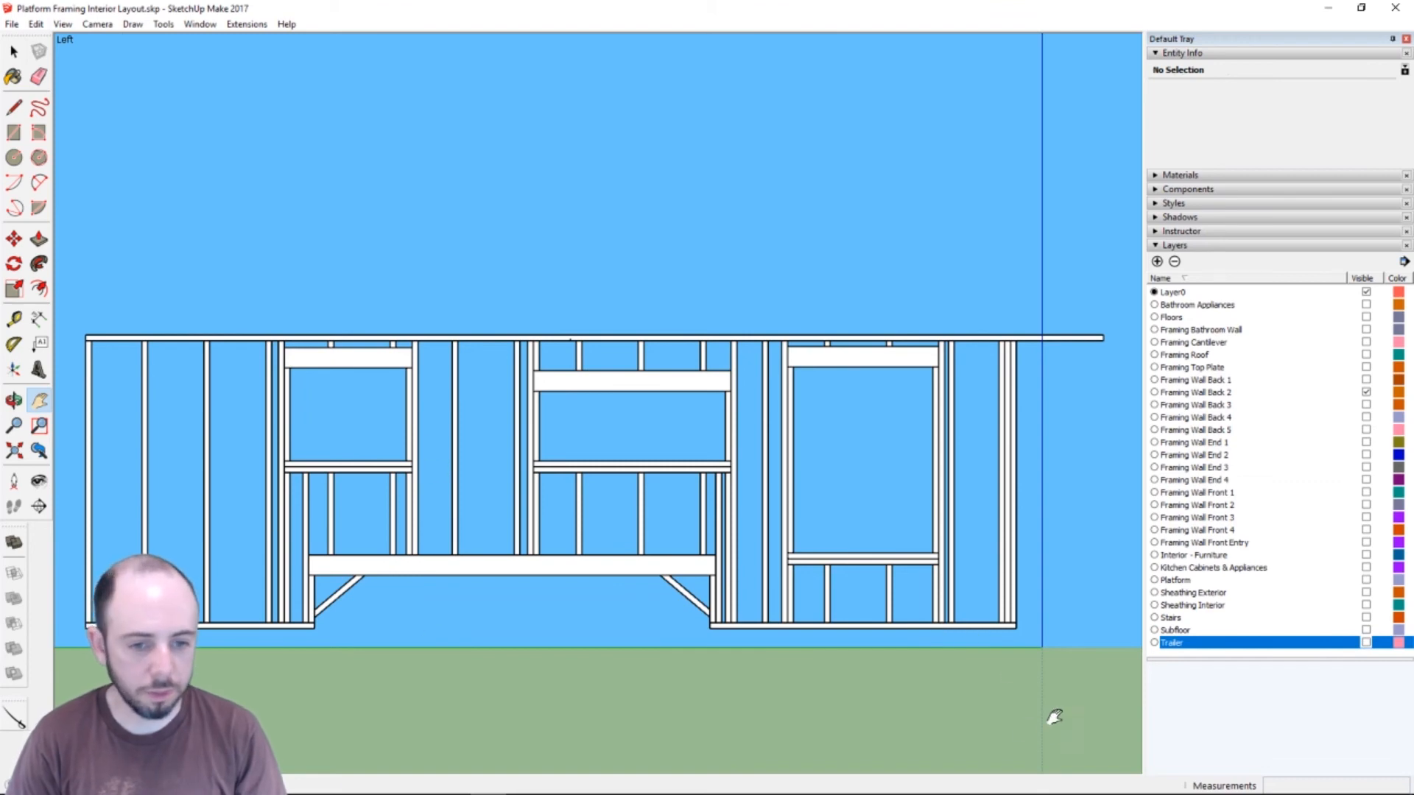
- Try to dimension the full length of the wall's top plate from end to end, placing the dimension above it
left_click(39, 320)
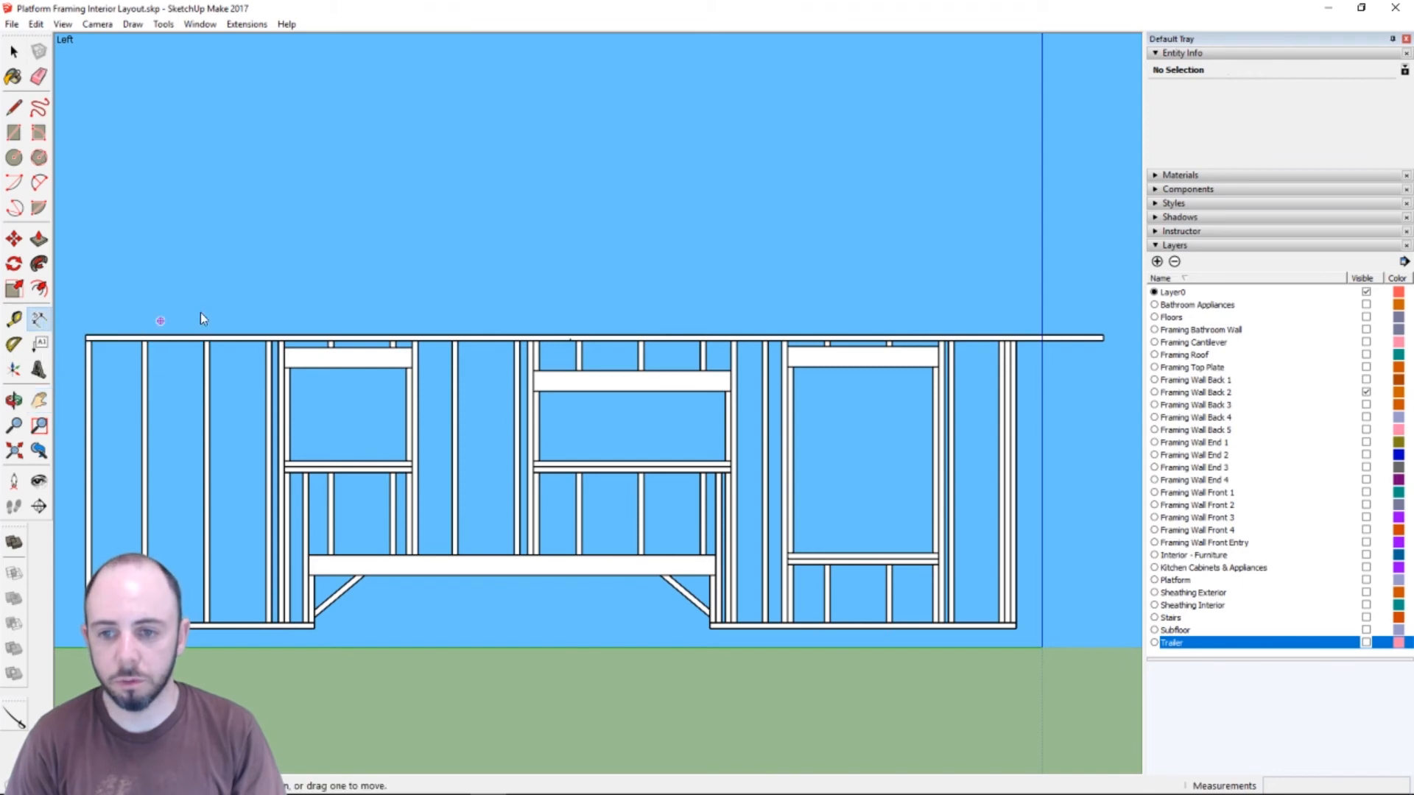
left_click(86, 337)
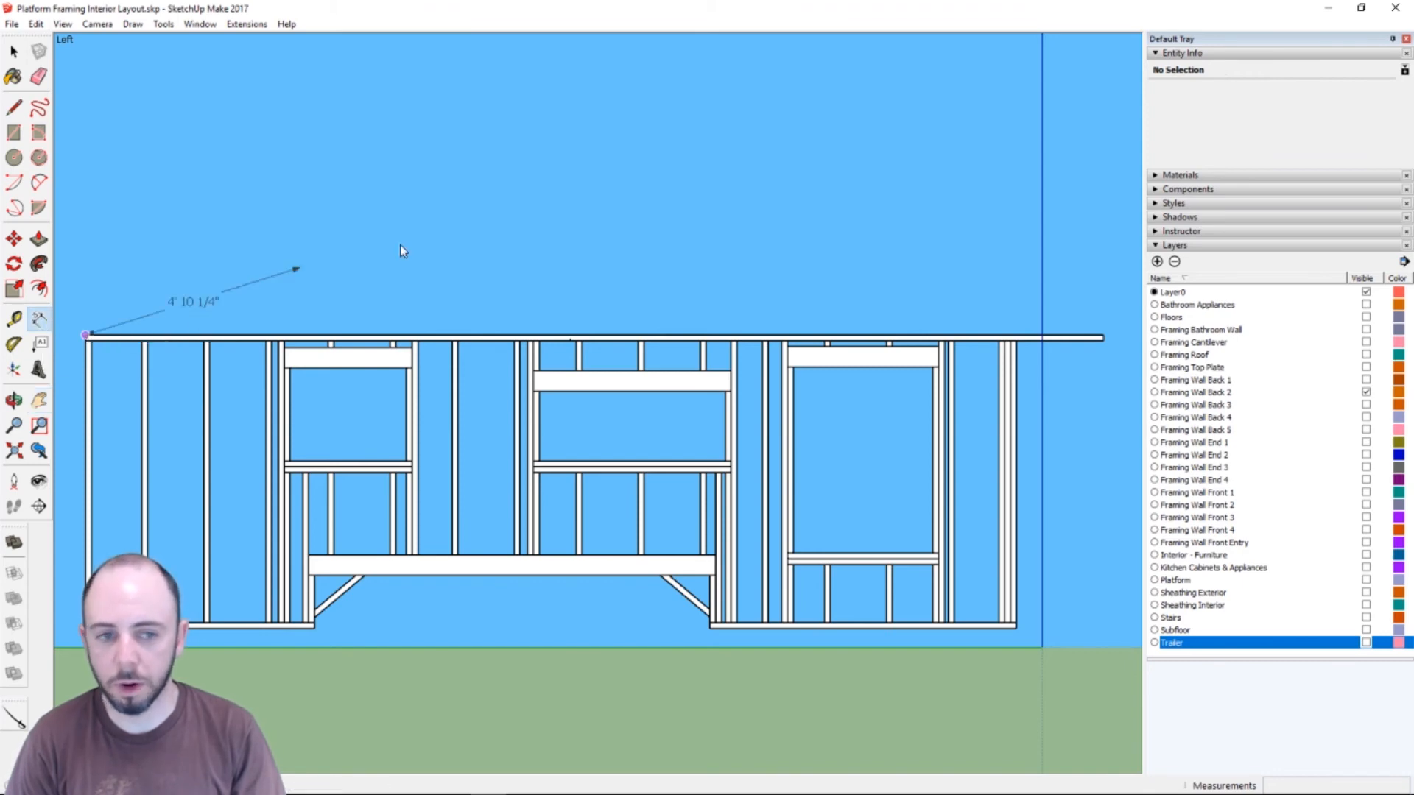
left_click(1100, 337)
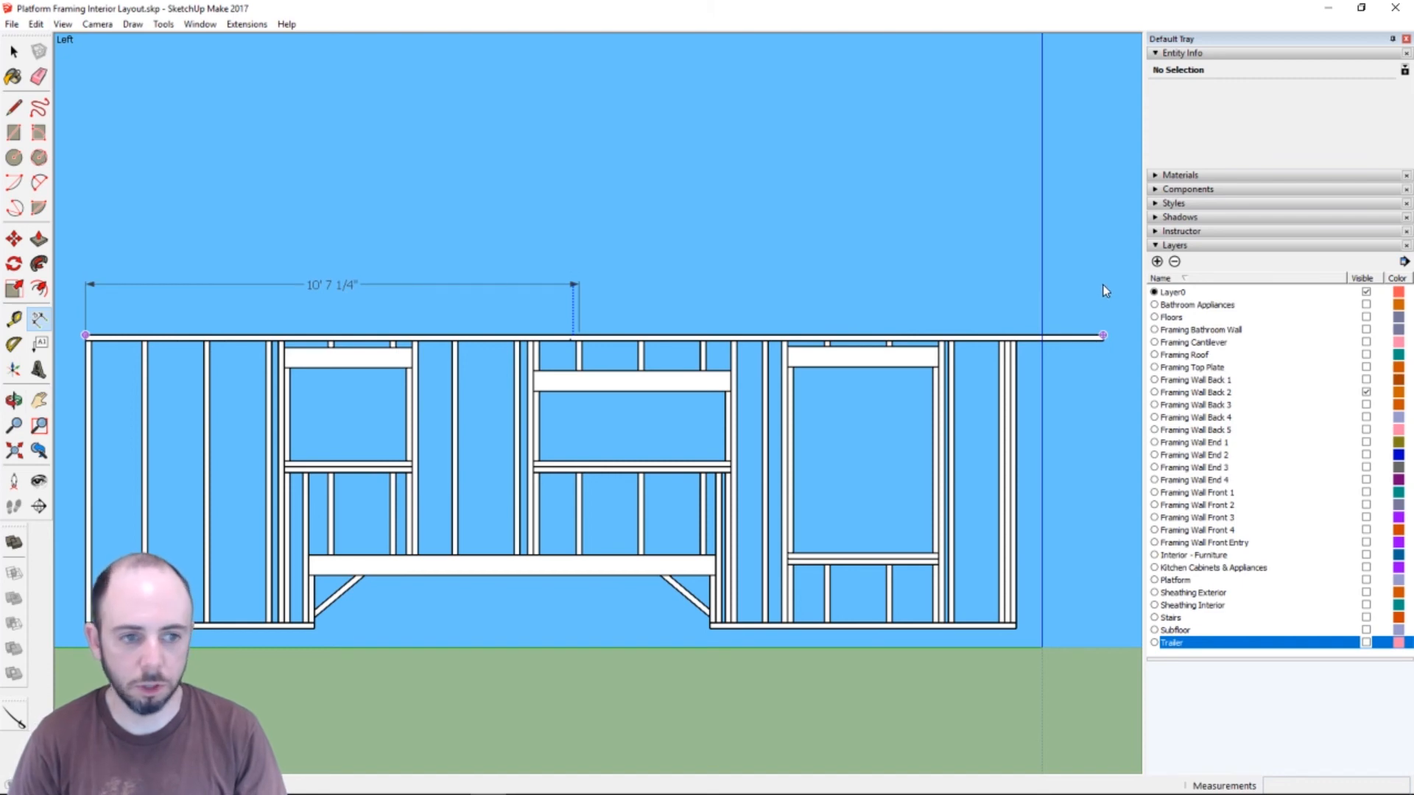
key("Escape")
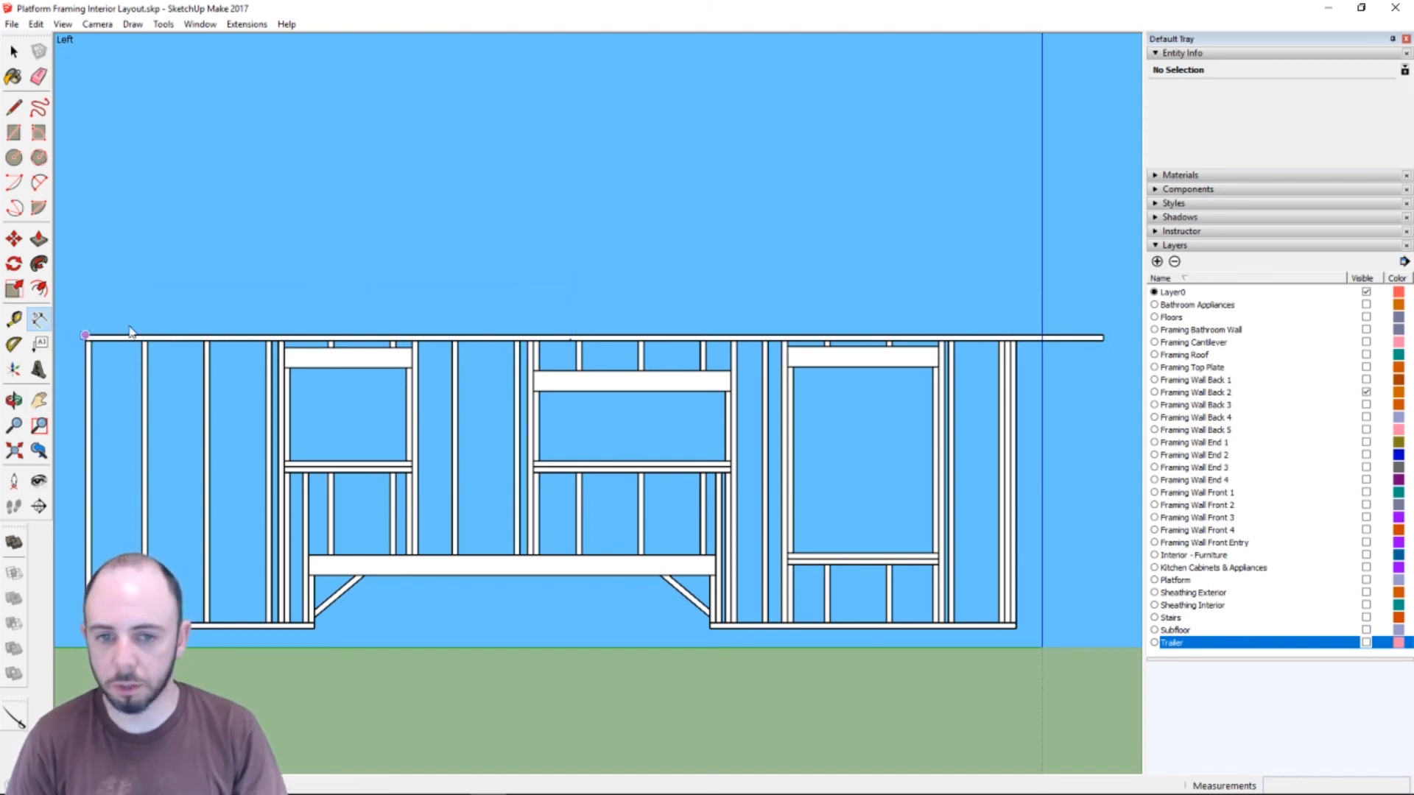
left_click(1110, 335)
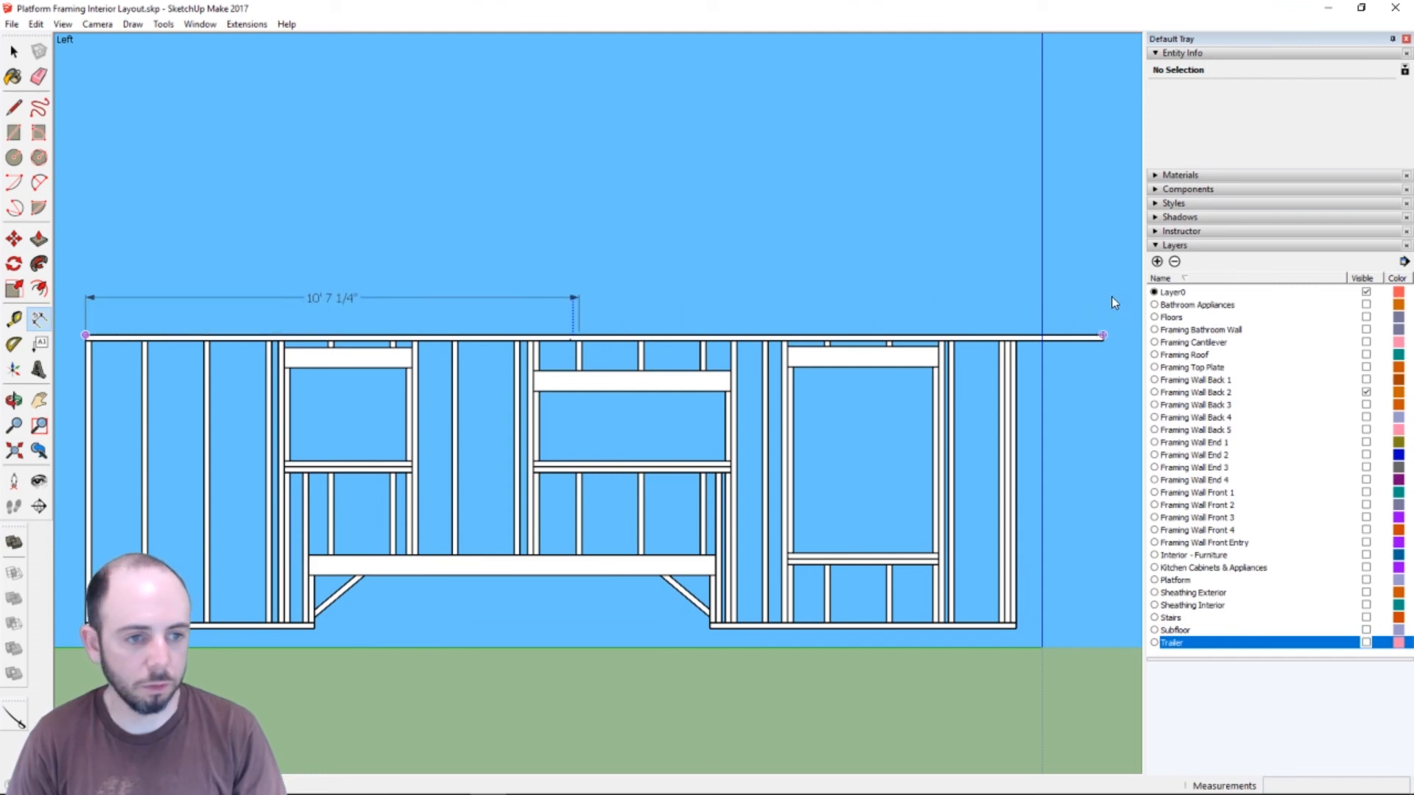
left_click(1108, 281)
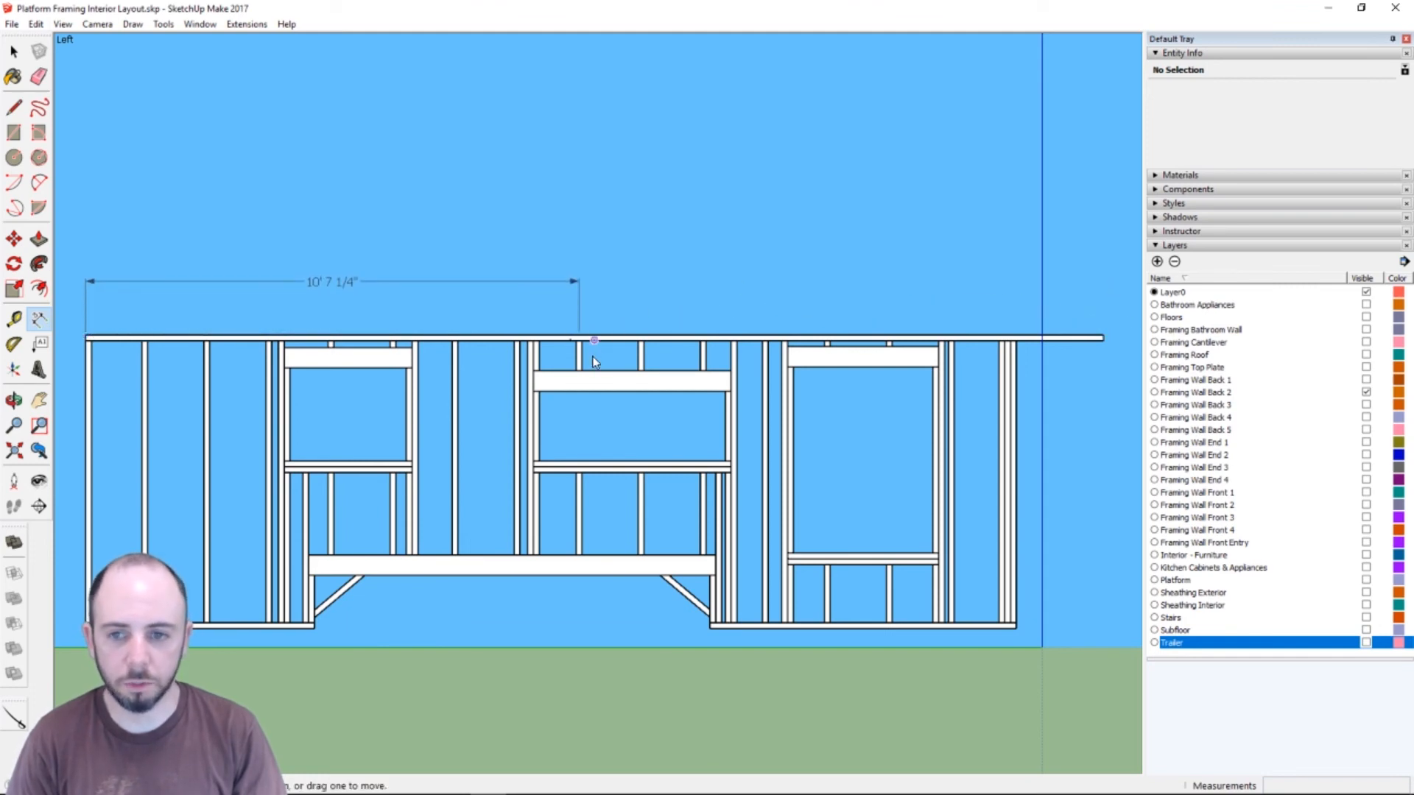
- Switch the camera back to perspective and undo the top plate dimension
scroll(479, 338, "down", 1)
left_click(98, 23)
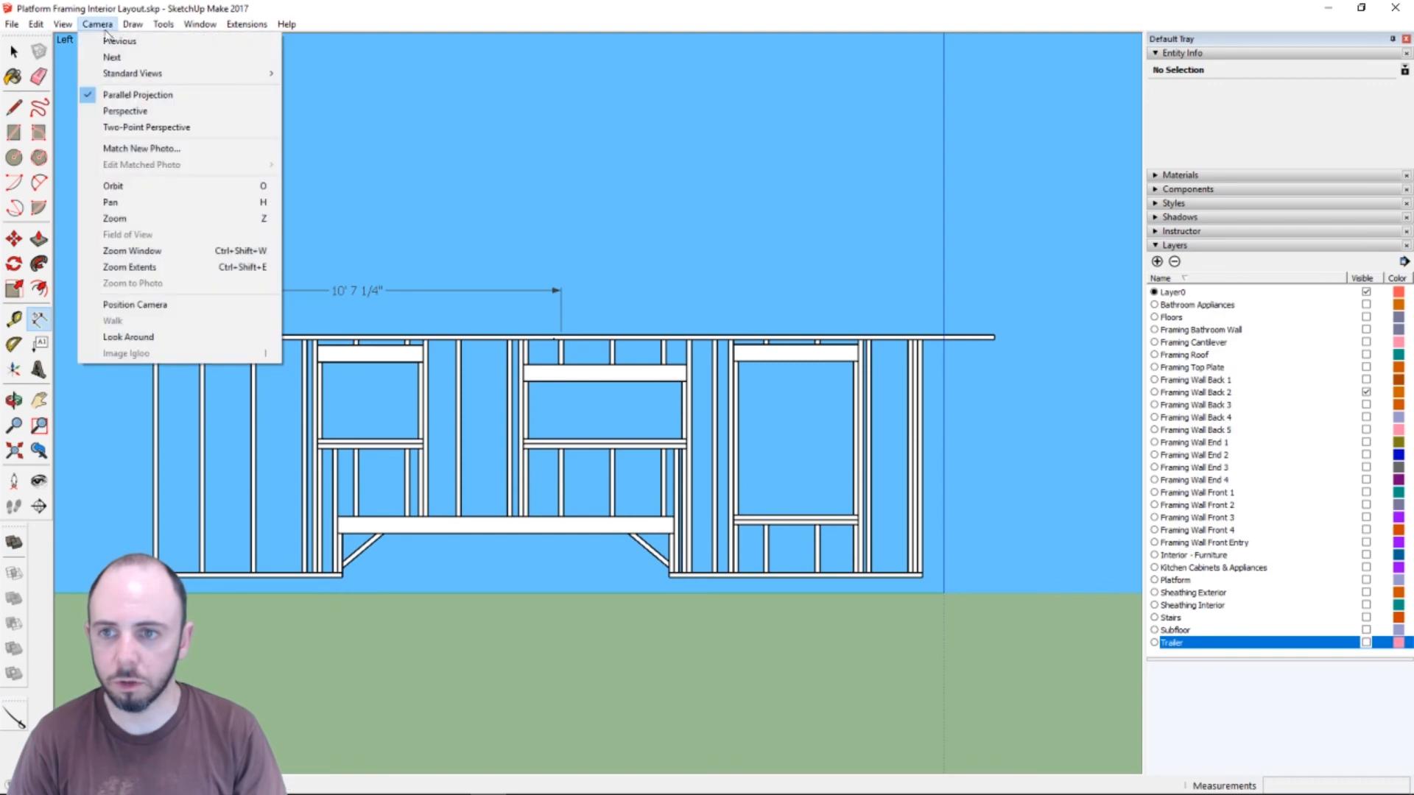
left_click(120, 118)
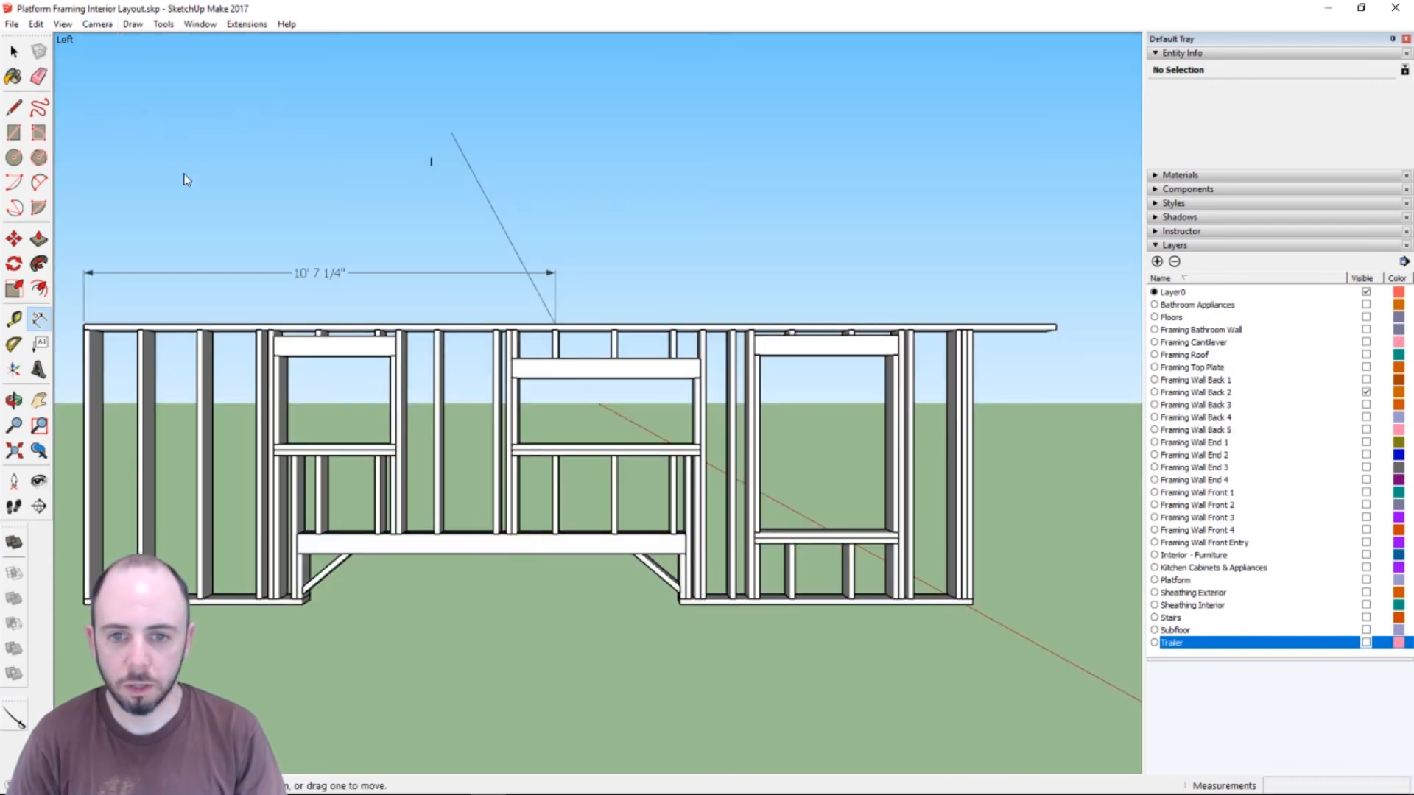
key("ctrl+z")
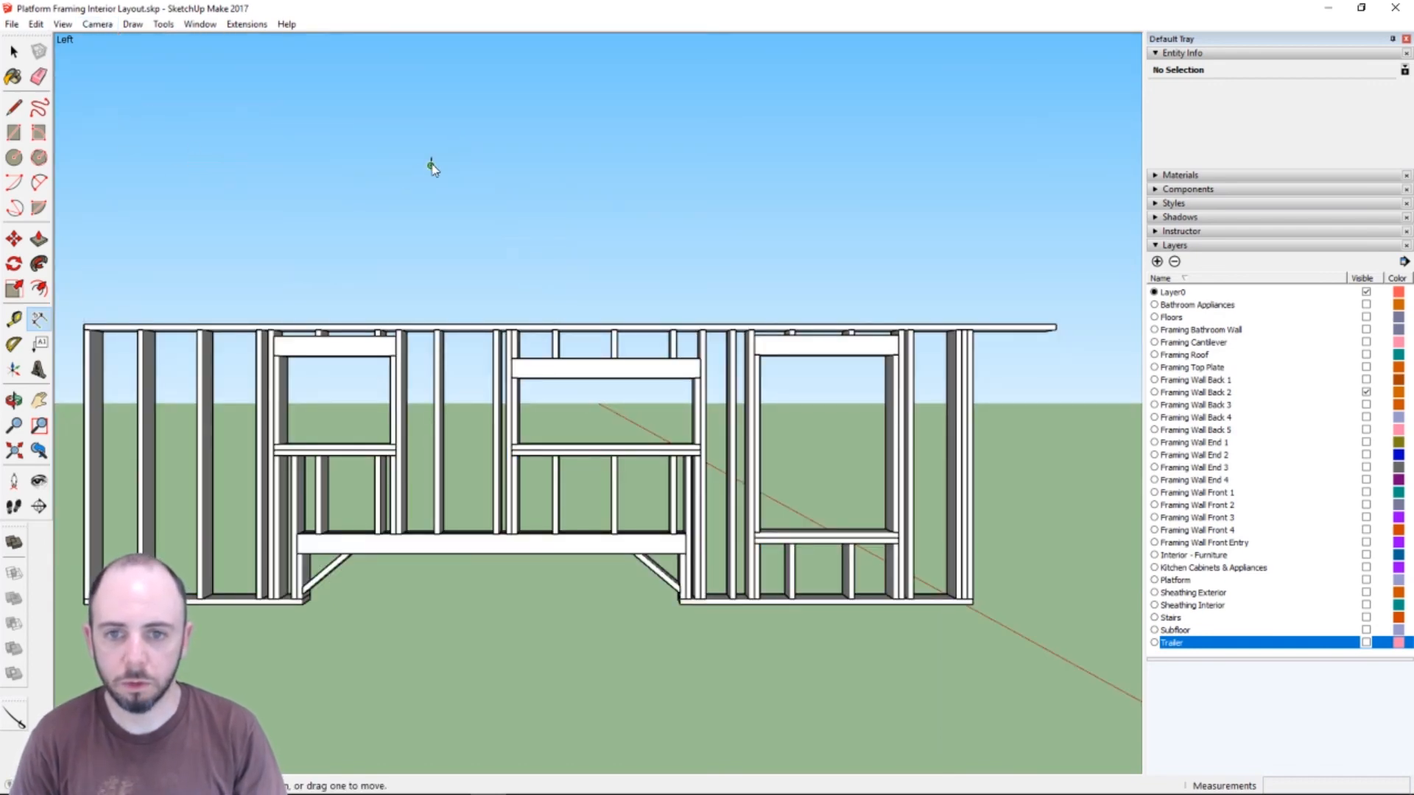
- Select the small stray edge floating above the wall and examine it
key("space")
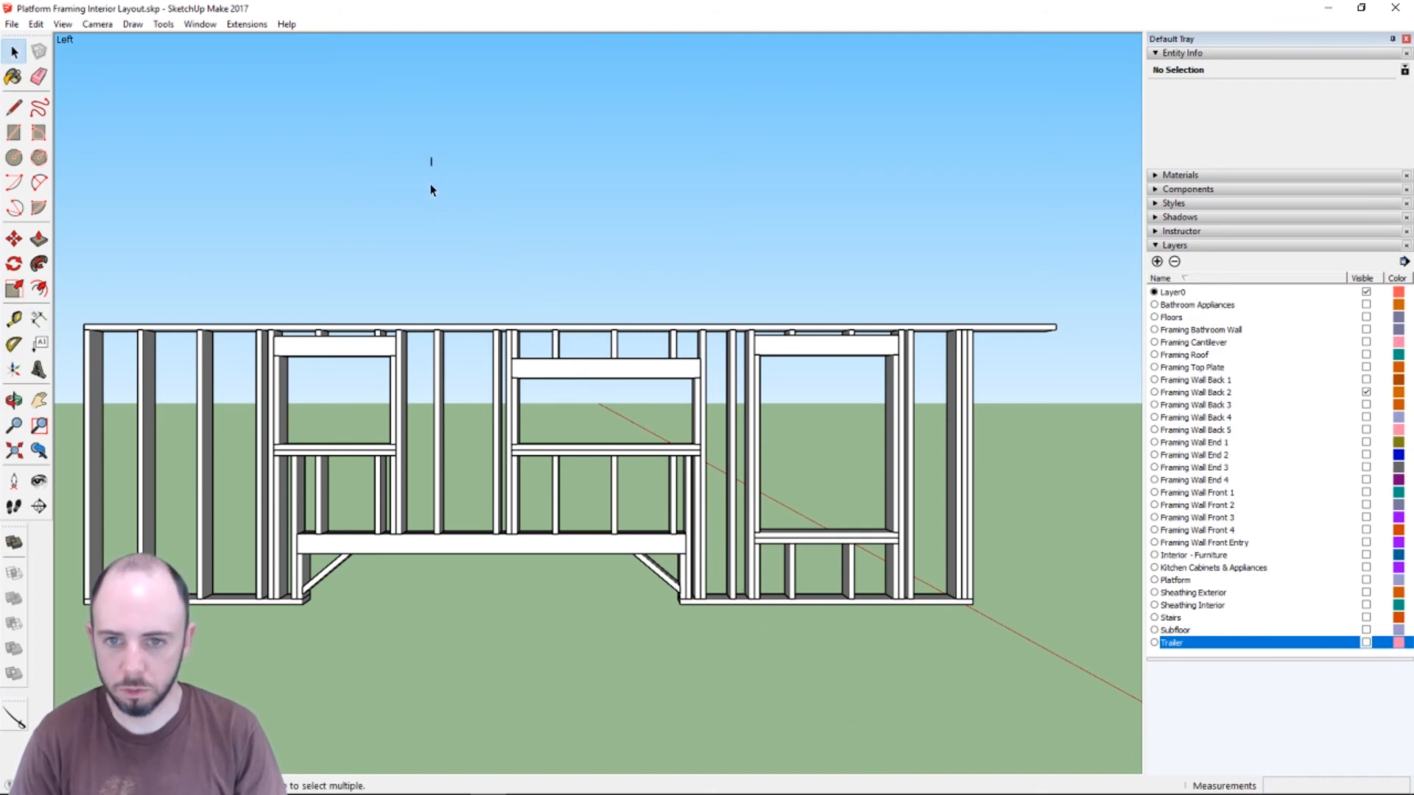
left_click(432, 161)
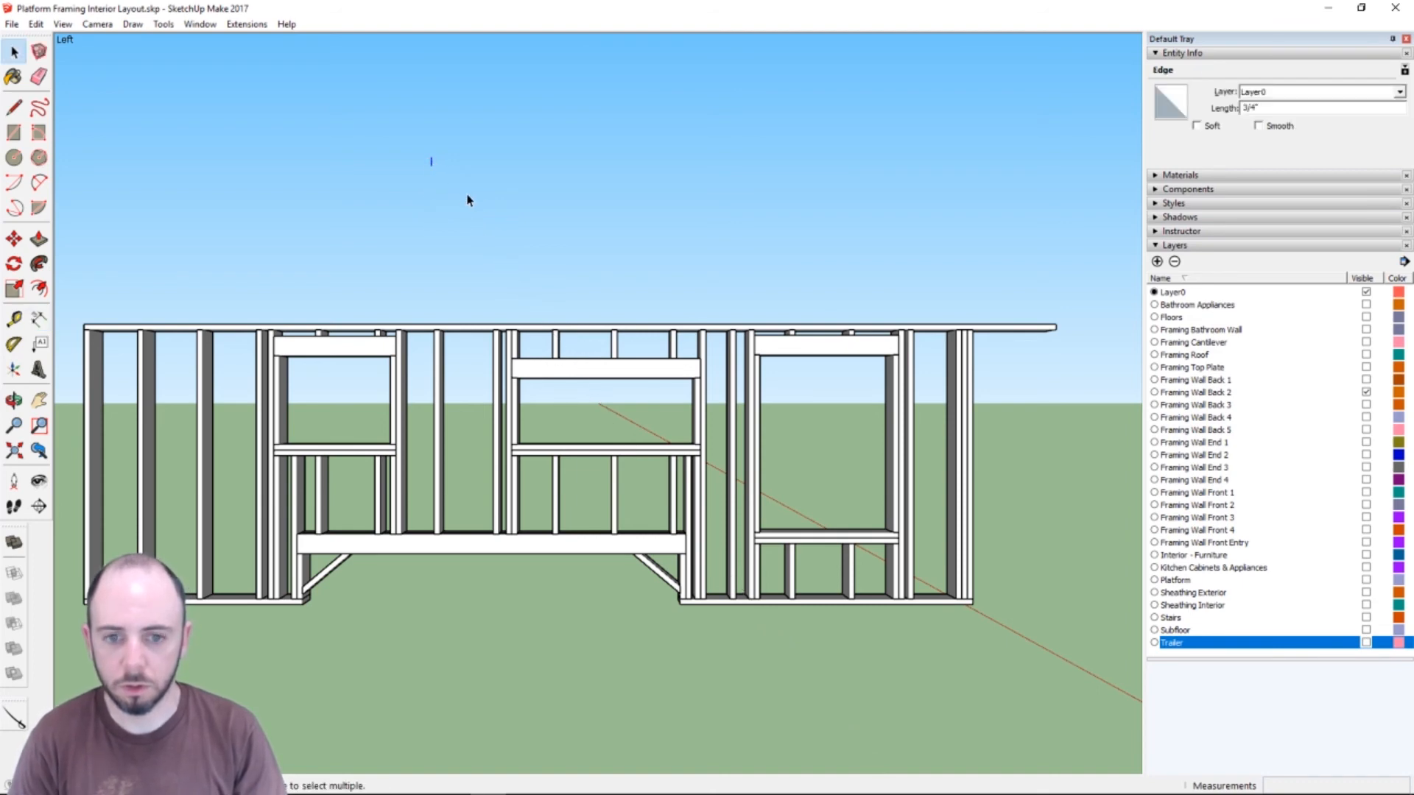
scroll(479, 206, "down", 2)
scroll(491, 215, "up", 3)
scroll(489, 215, "up", 1)
scroll(489, 209, "down", 2)
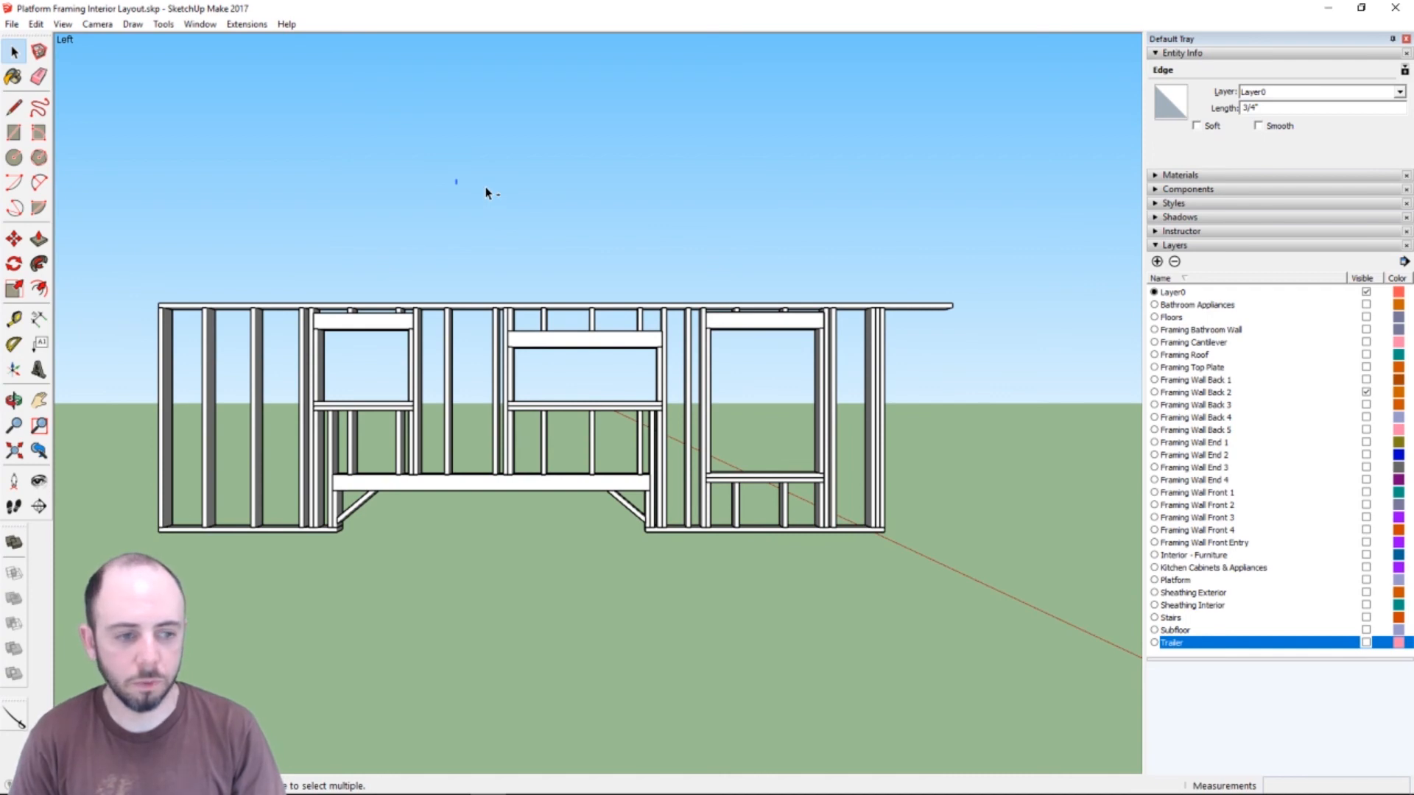
- Undo the last three changes to compare the stray edge with the rest of the model, and redo them
key("ctrl+z")
key("ctrl+z")
key("ctrl+z")
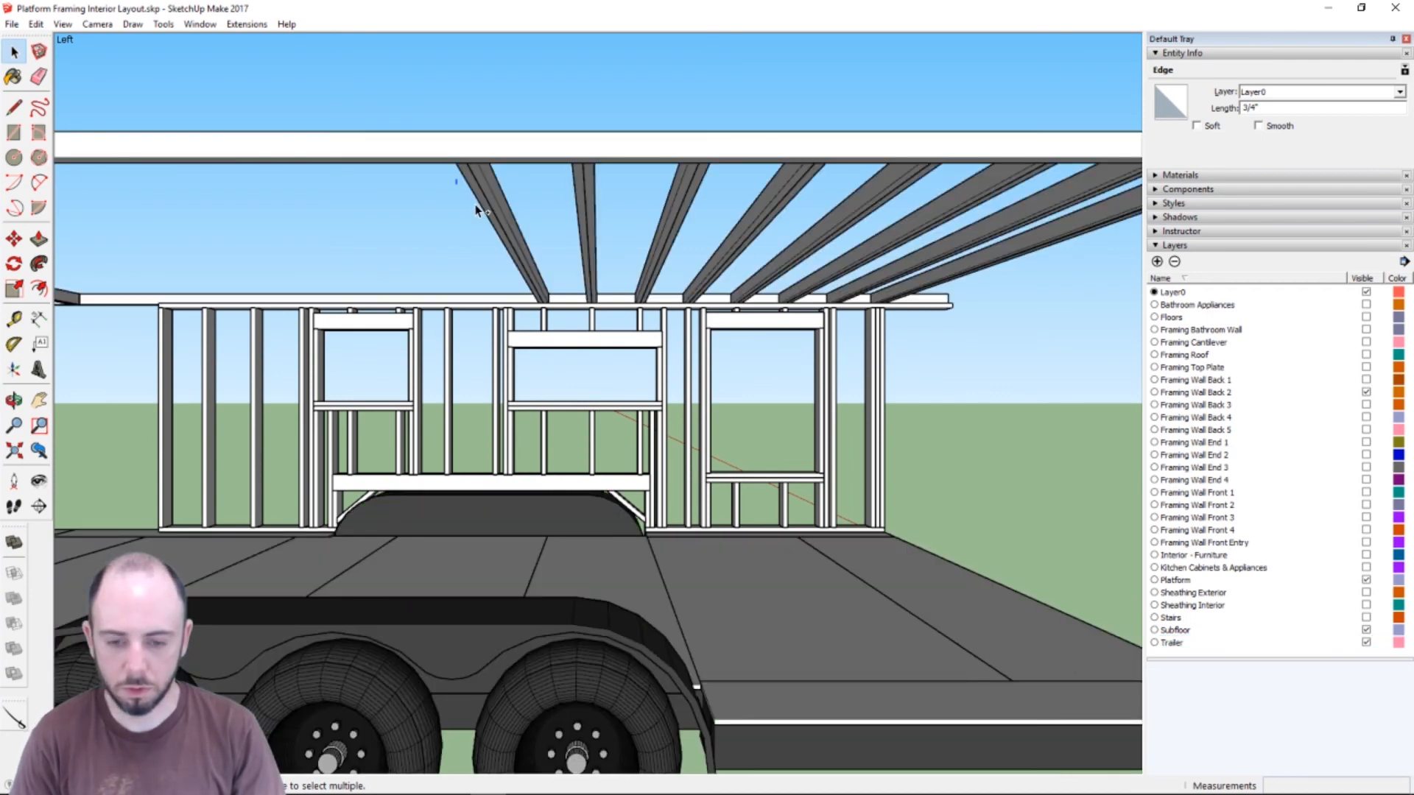
key("ctrl+y")
key("ctrl+y")
key("ctrl+y")
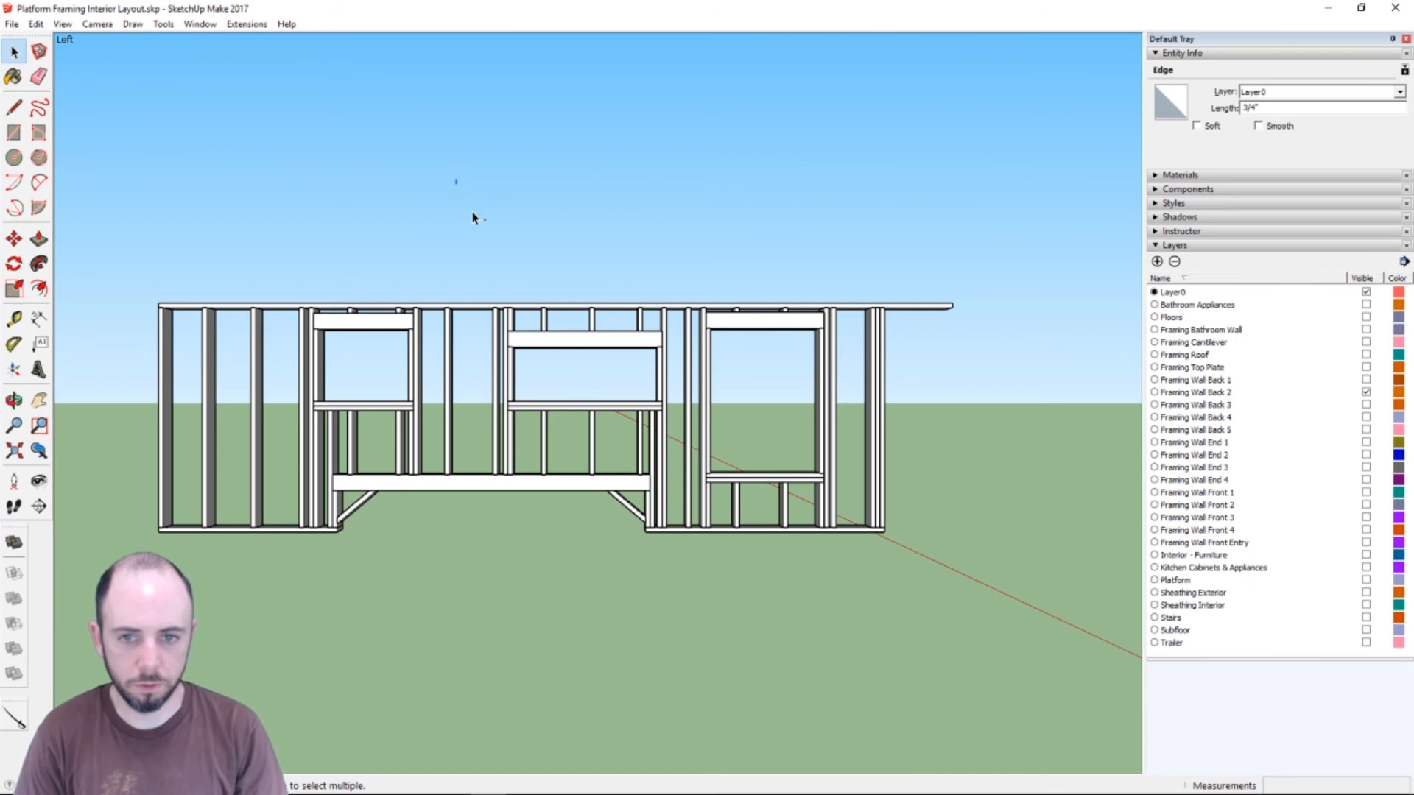
- Step back through the layer hiding to compare the stray edge with the surrounding roof, wall and trailer parts
scroll(445, 231, "up", 1)
scroll(456, 220, "down", 5)
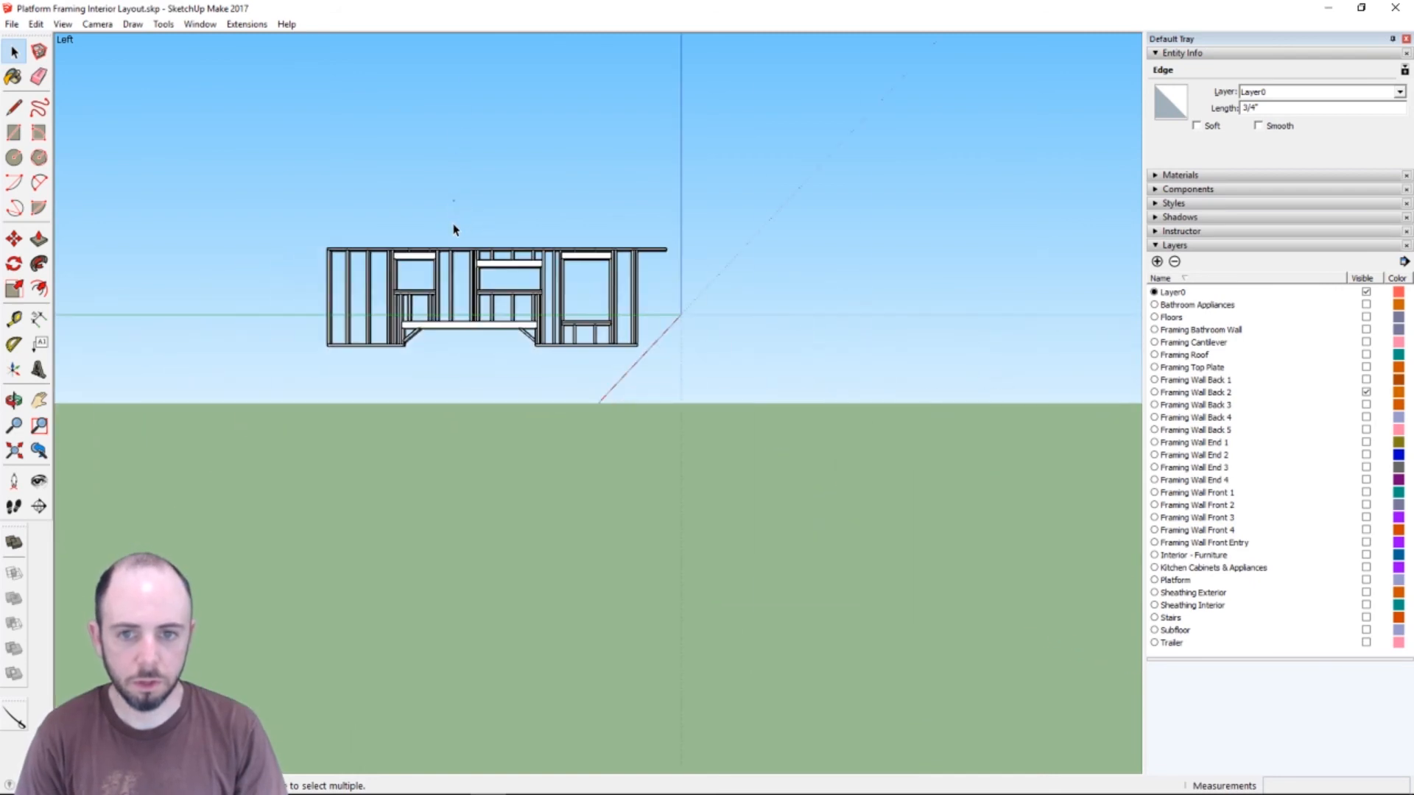
scroll(457, 226, "up", 4)
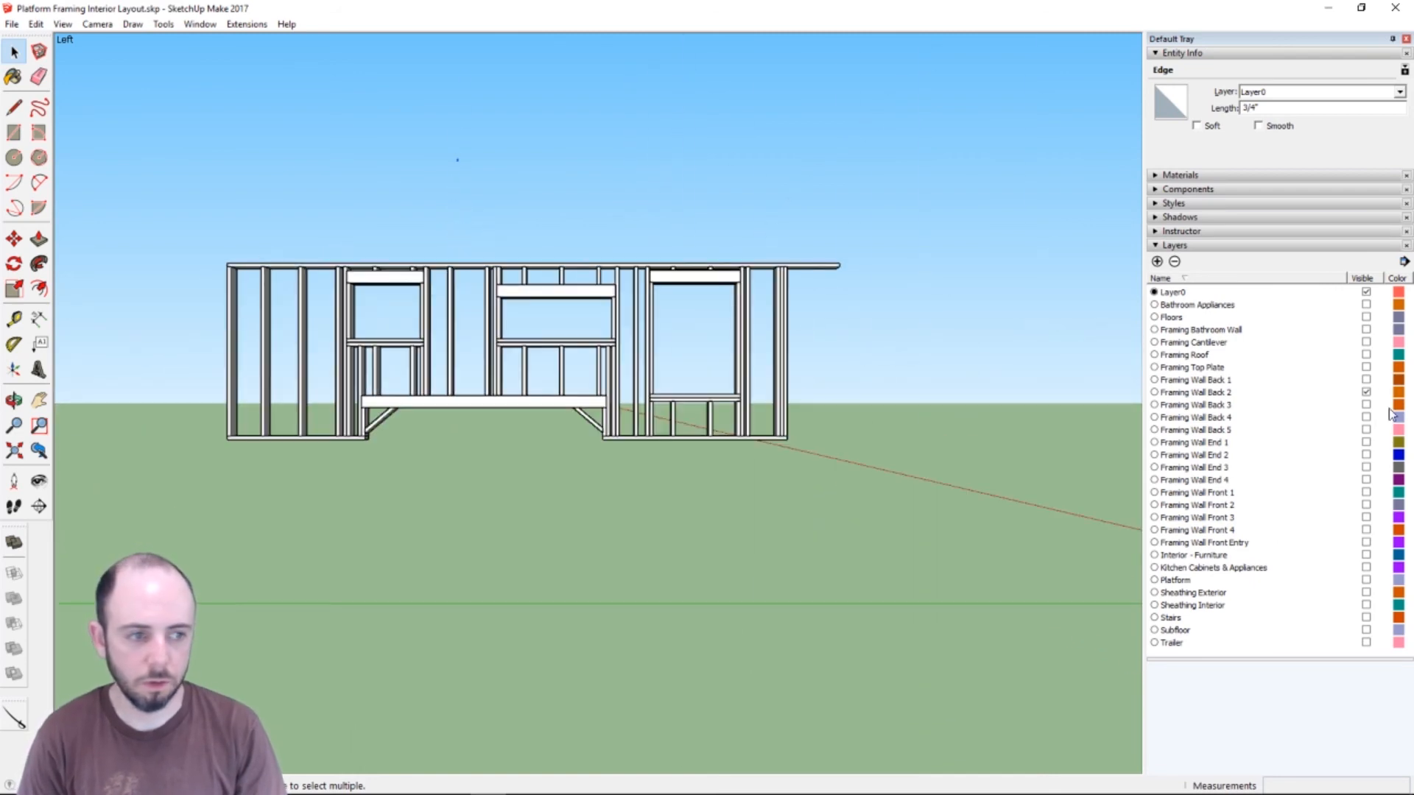
key("ctrl+z")
key("ctrl+z")
key("ctrl+z")
key("ctrl+z")
key("ctrl+z")
key("ctrl+z")
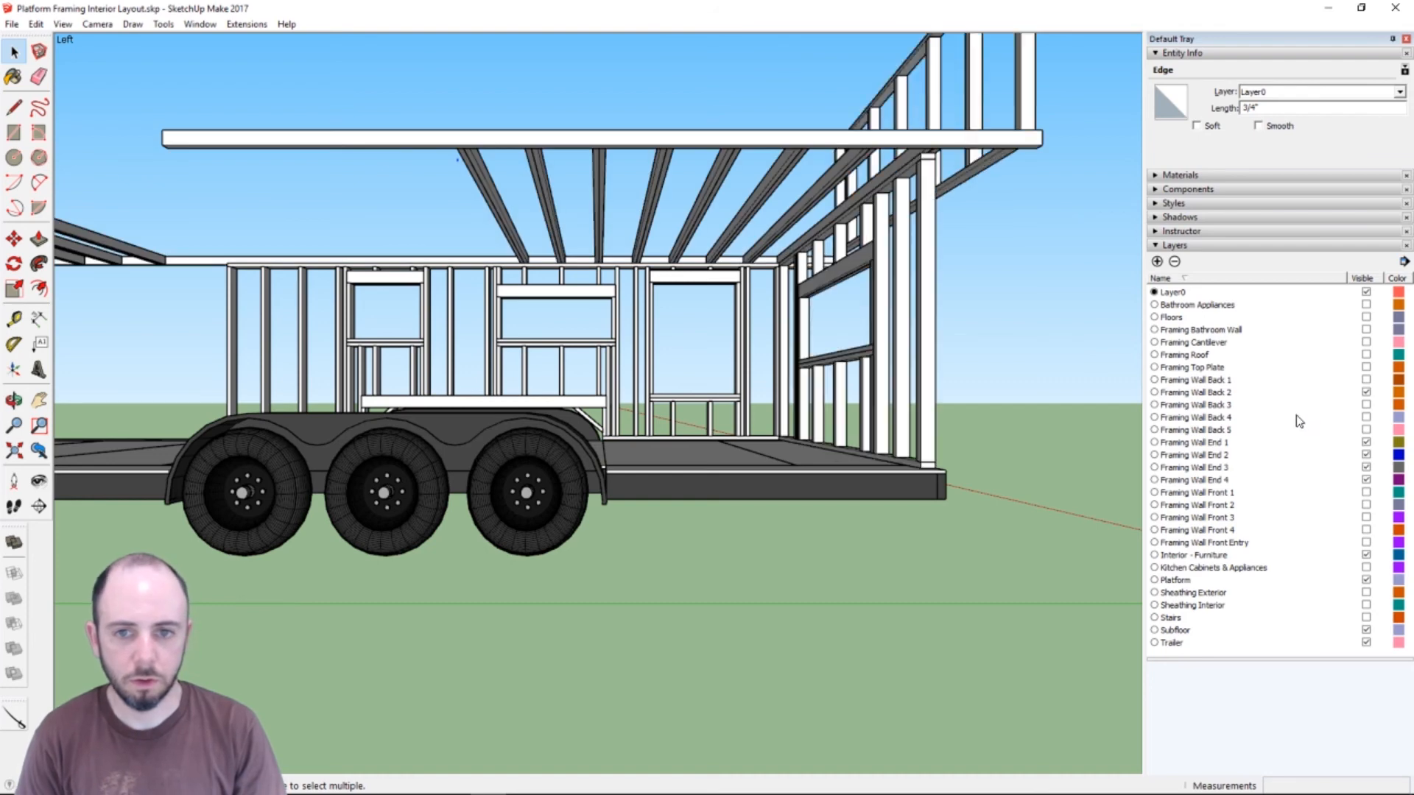
key("ctrl+z")
key("ctrl+z")
key("ctrl+z")
key("ctrl+z")
key("ctrl+z")
key("ctrl+z")
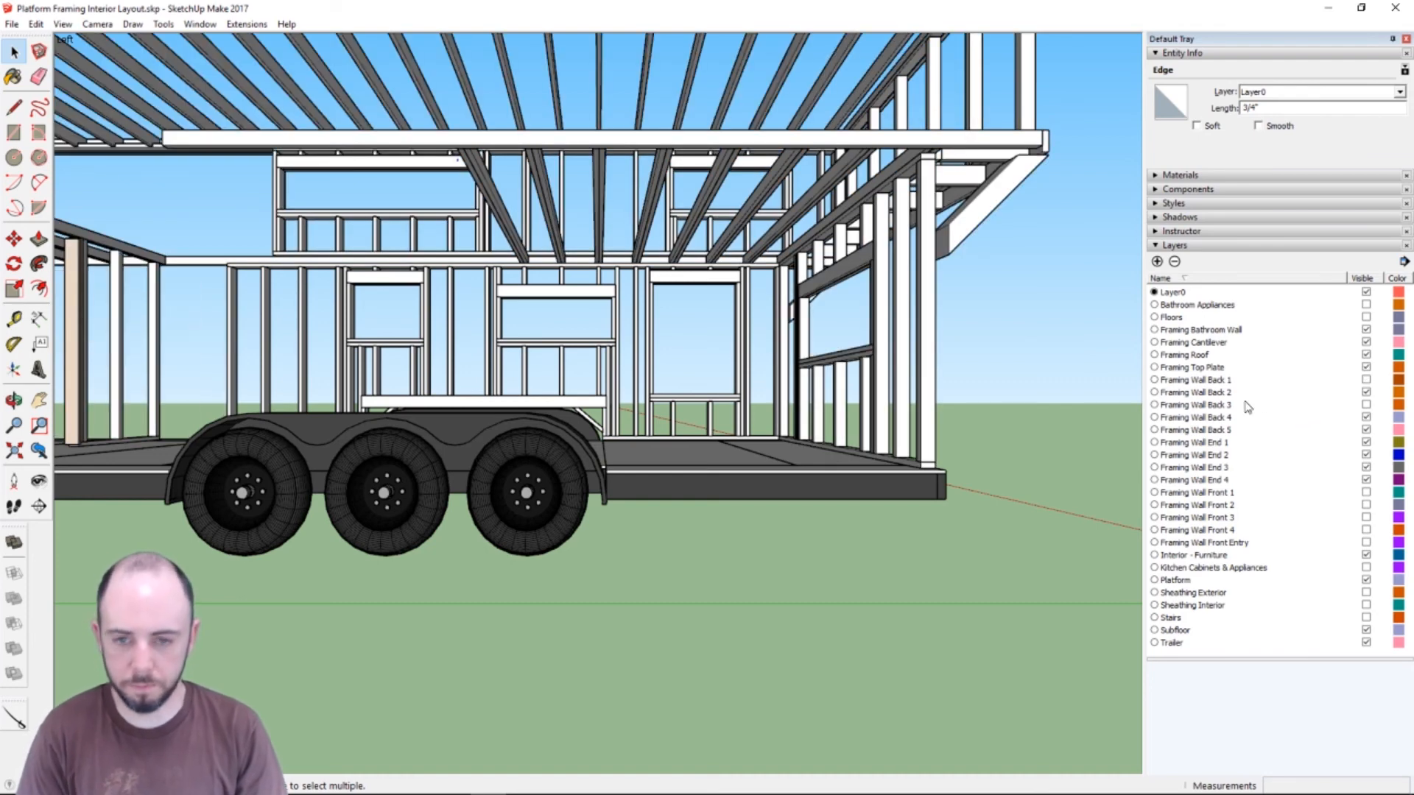
- Redo all the undone layer visibility changes so only the Framing Wall Back 2 wall is isolated again
key("ctrl+y")
key("ctrl+y")
key("ctrl+y")
key("ctrl+y")
key("ctrl+y")
key("ctrl+y")
key("ctrl+y")
key("ctrl+y")
key("ctrl+y")
key("ctrl+y")
key("ctrl+y")
key("ctrl+y")
key("ctrl+y")
key("ctrl+y")
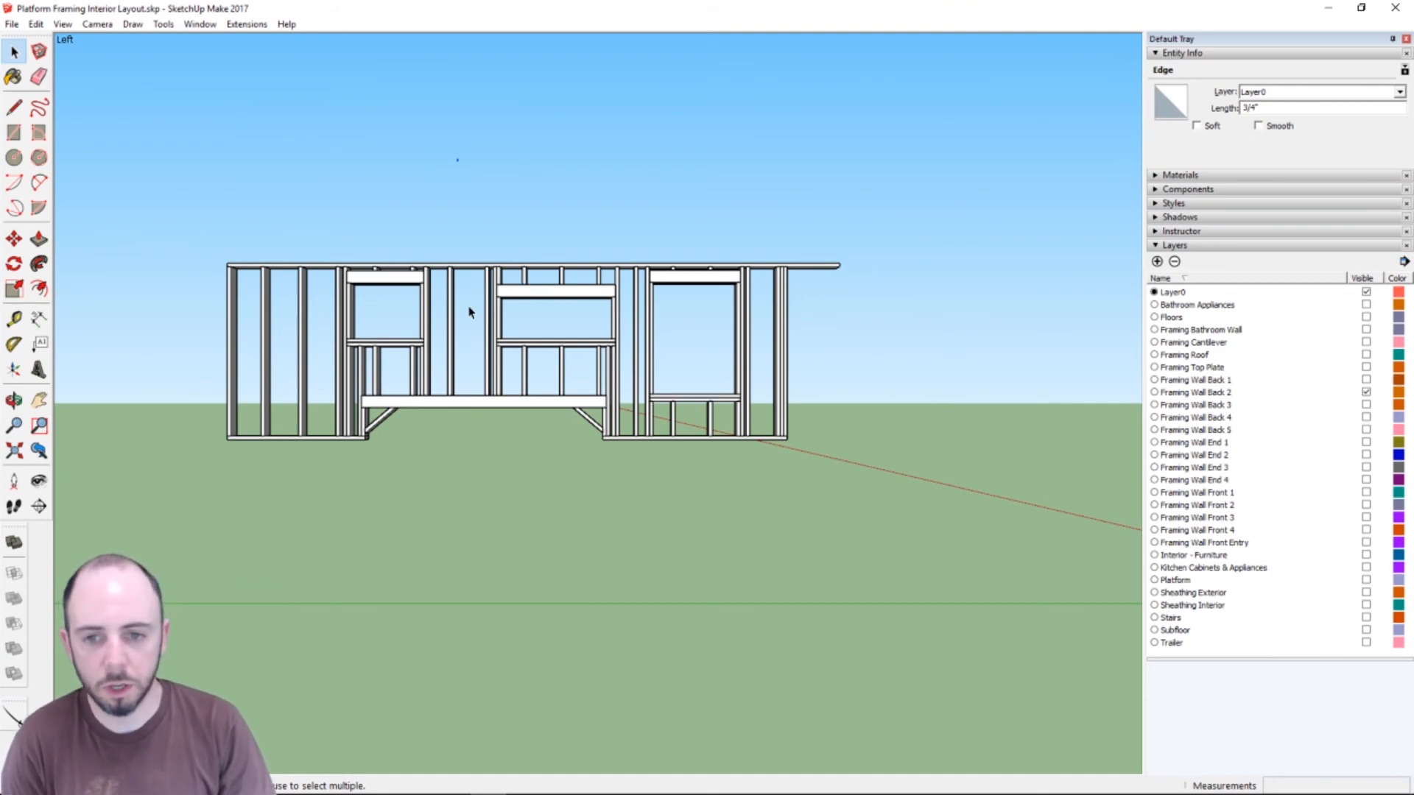
- Dimension the isolated wall's top plate length, its overall height and the width of the small window opening
scroll(469, 312, "up", 2)
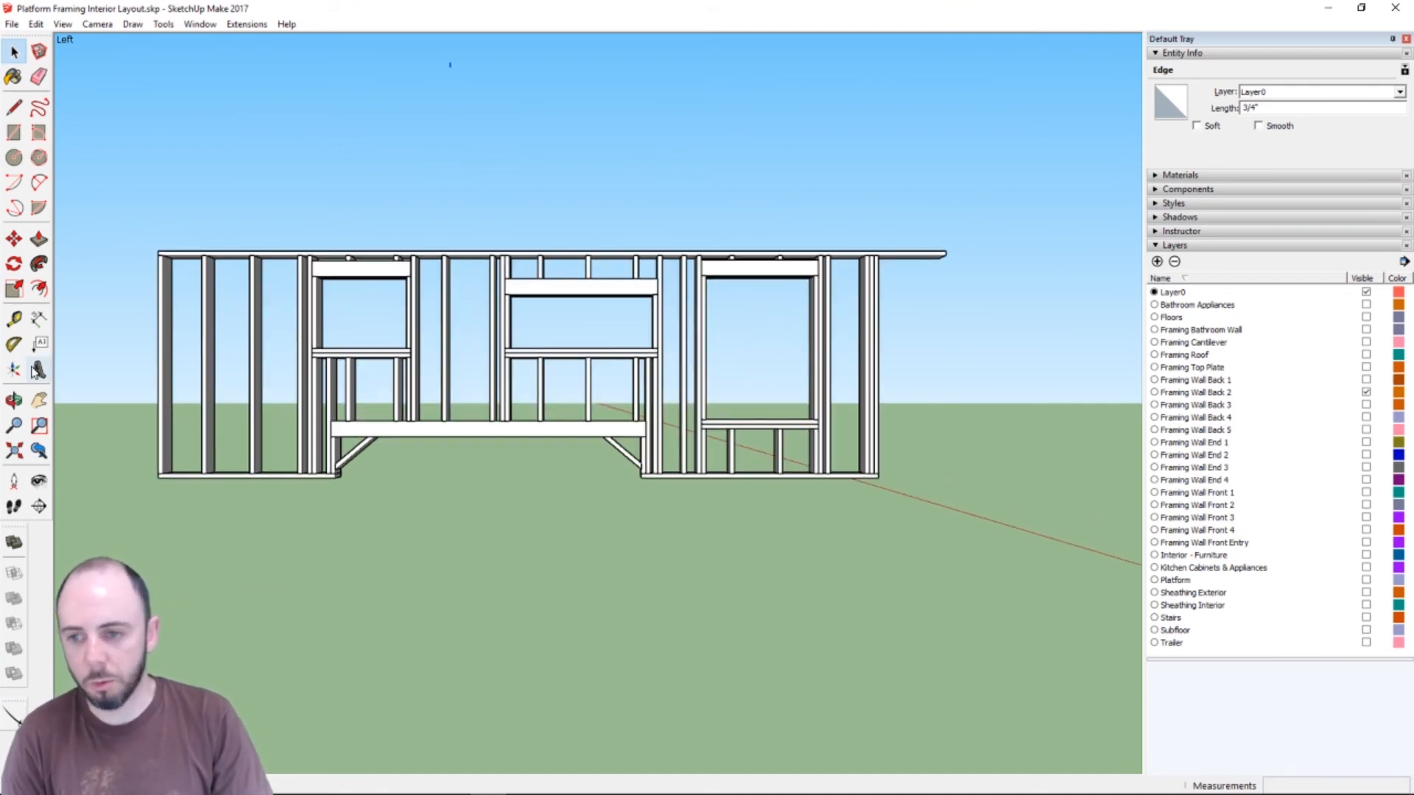
left_click(38, 318)
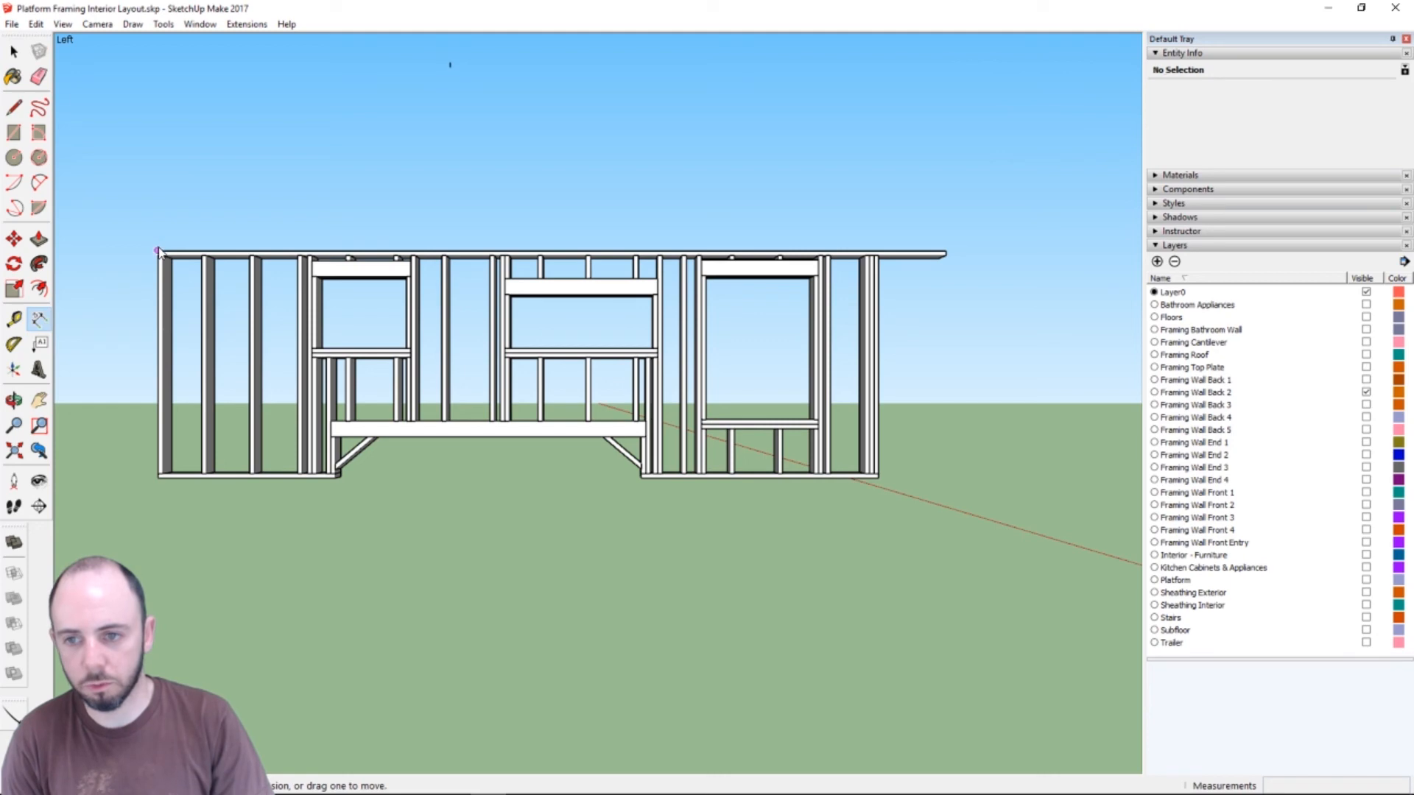
left_click(159, 249)
key("Escape")
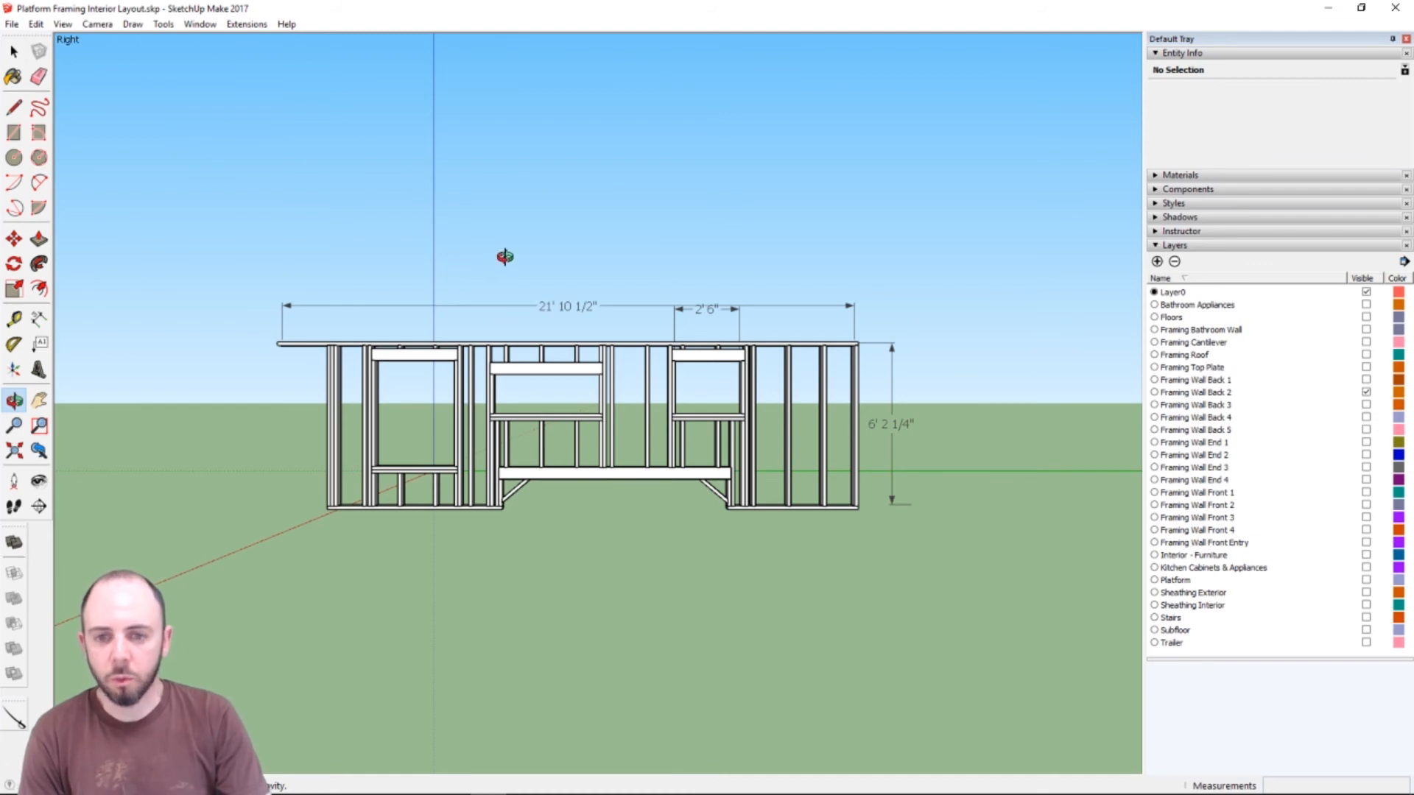
- Orbit the dimensioned wall to an angled view and return the camera to the standard Right view
left_click_drag(505, 256, 815, 581)
scroll(526, 398, "up", 3)
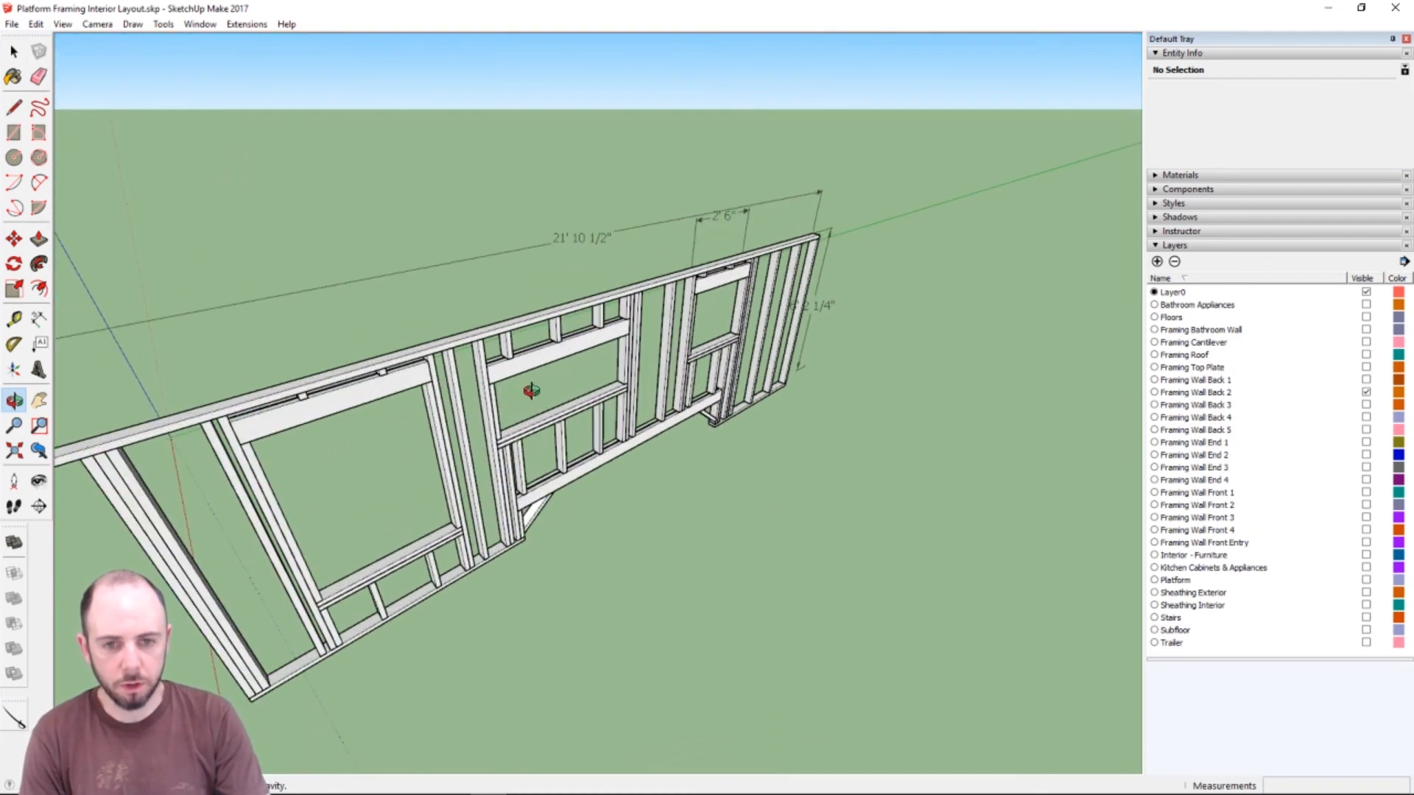
scroll(523, 329, "down", 2)
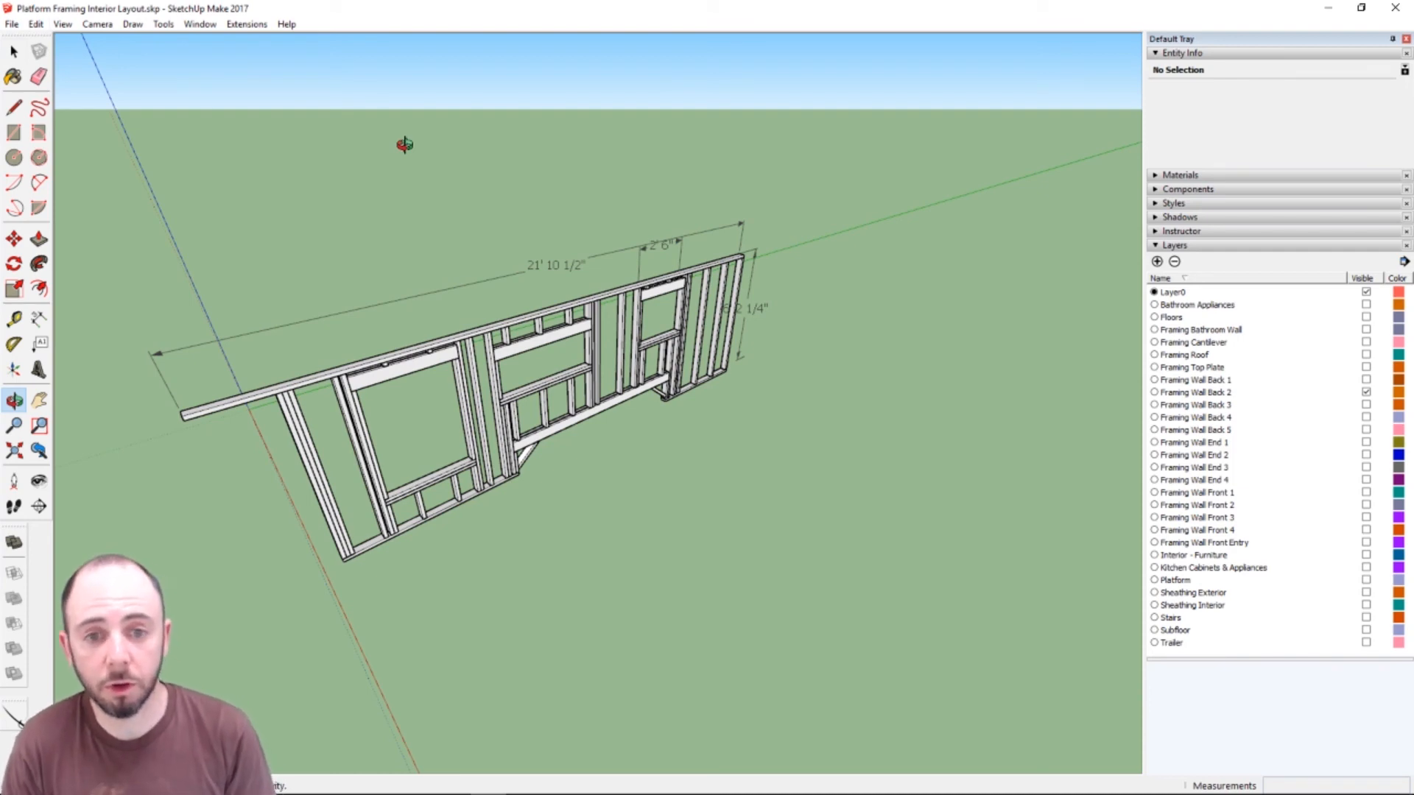
left_click(97, 24)
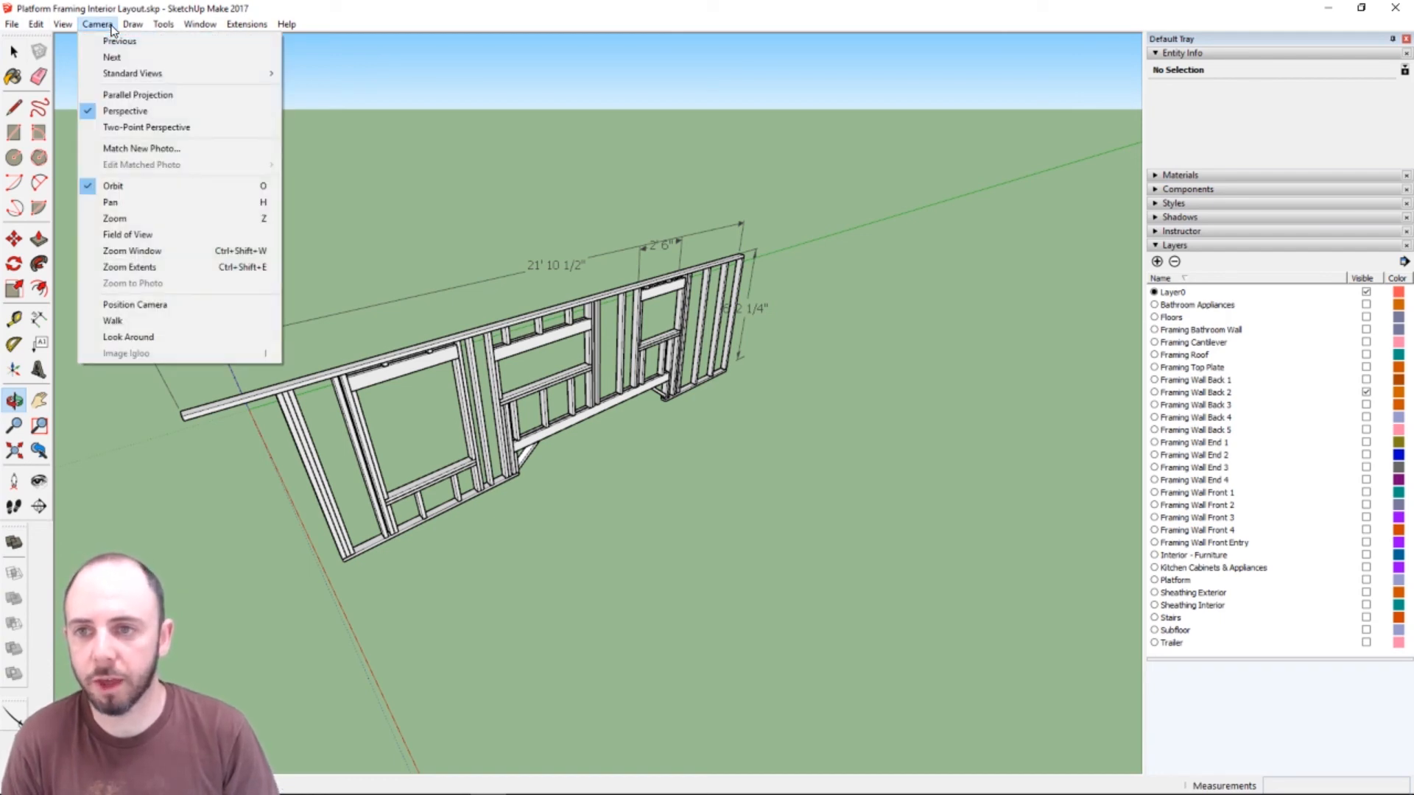
mouse_move(221, 74)
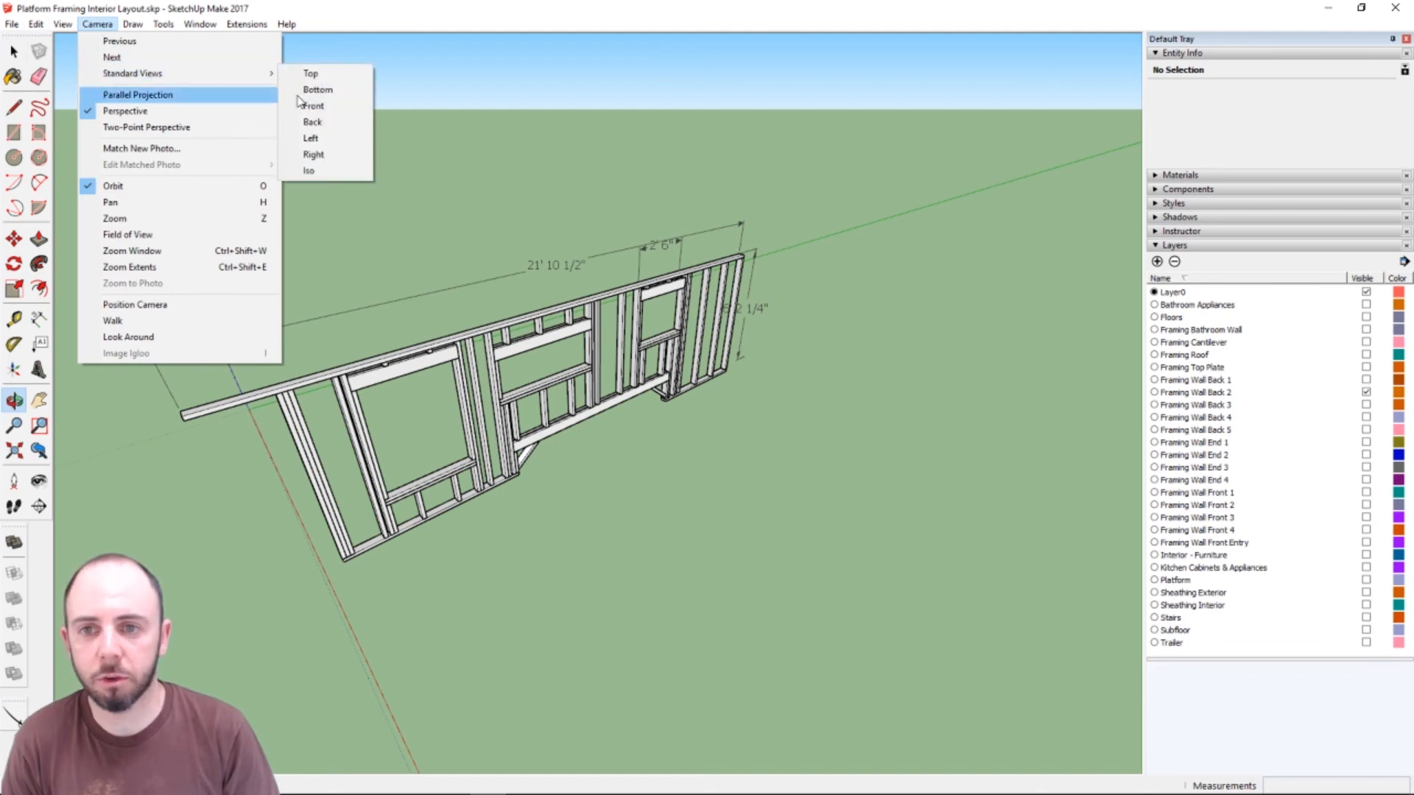
left_click(332, 156)
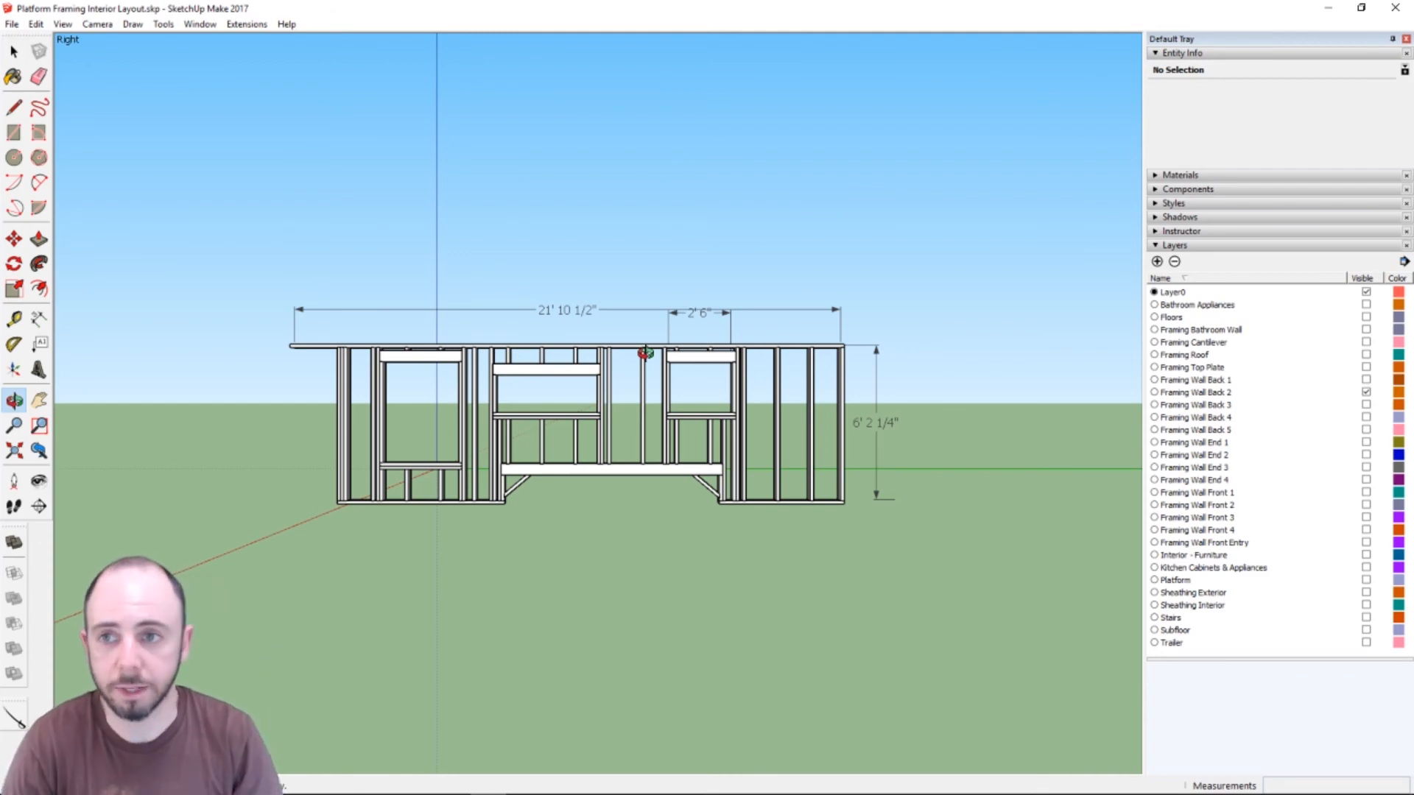
- View the dimensioned wall face-on in parallel projection, and return the camera to perspective
left_click(85, 25)
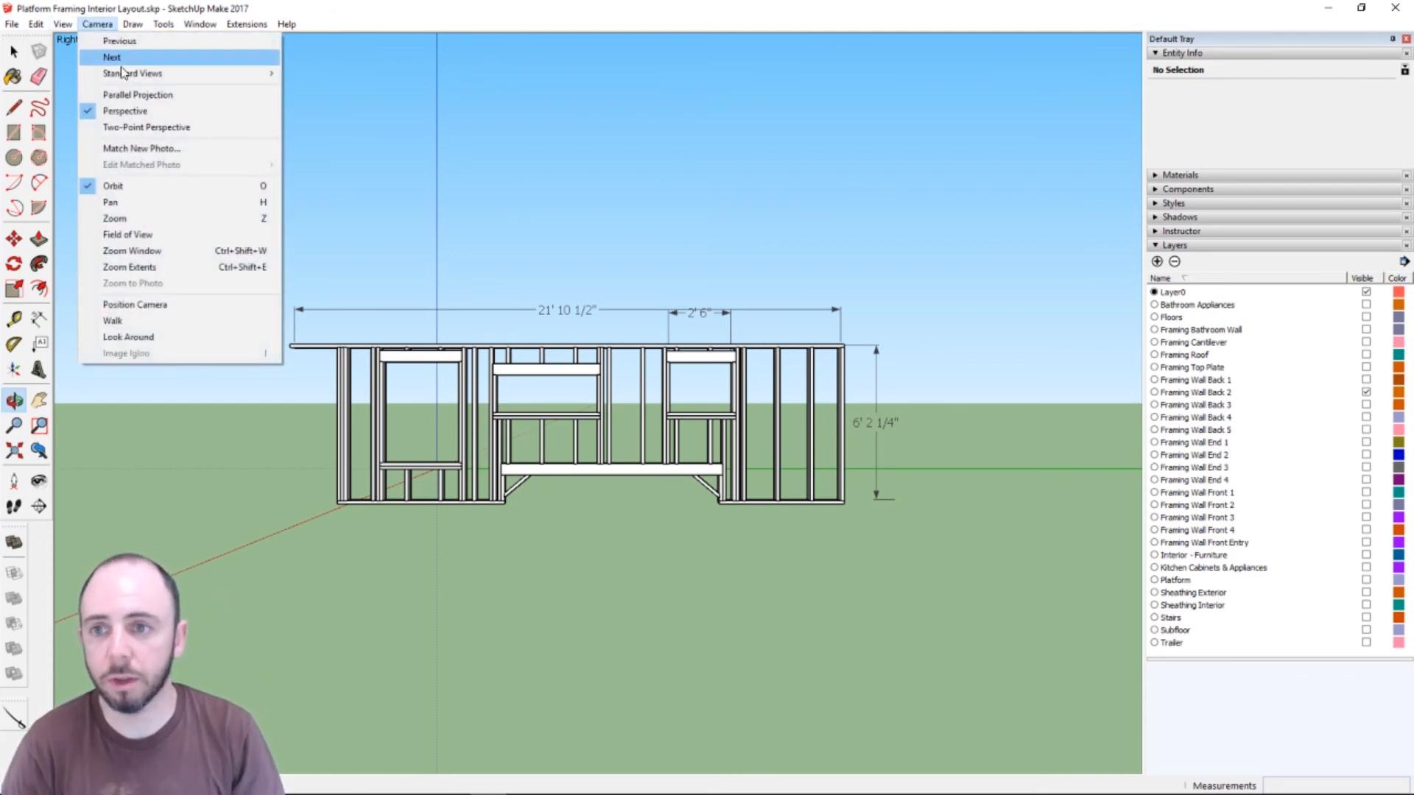
left_click(132, 95)
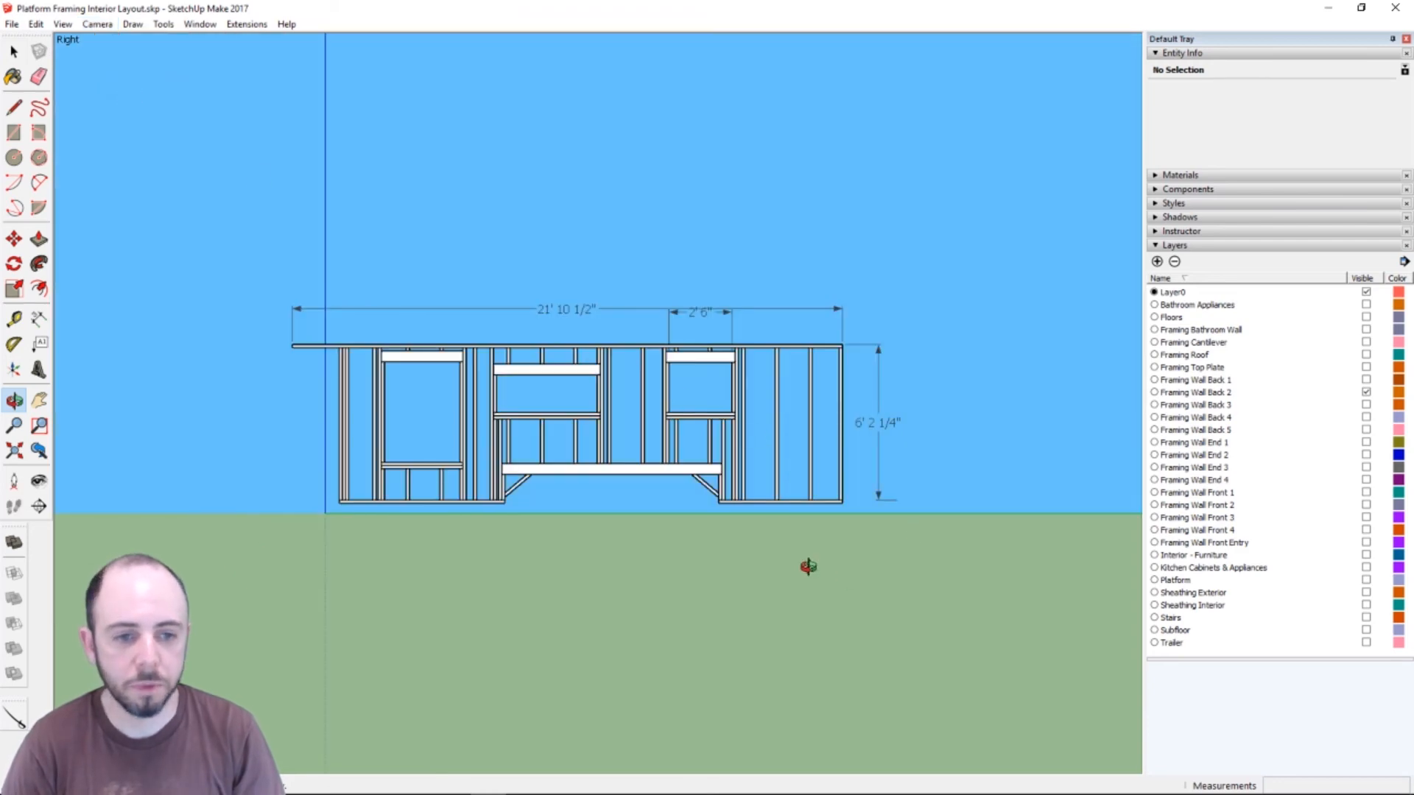
scroll(659, 468, "up", 4)
scroll(657, 473, "down", 2)
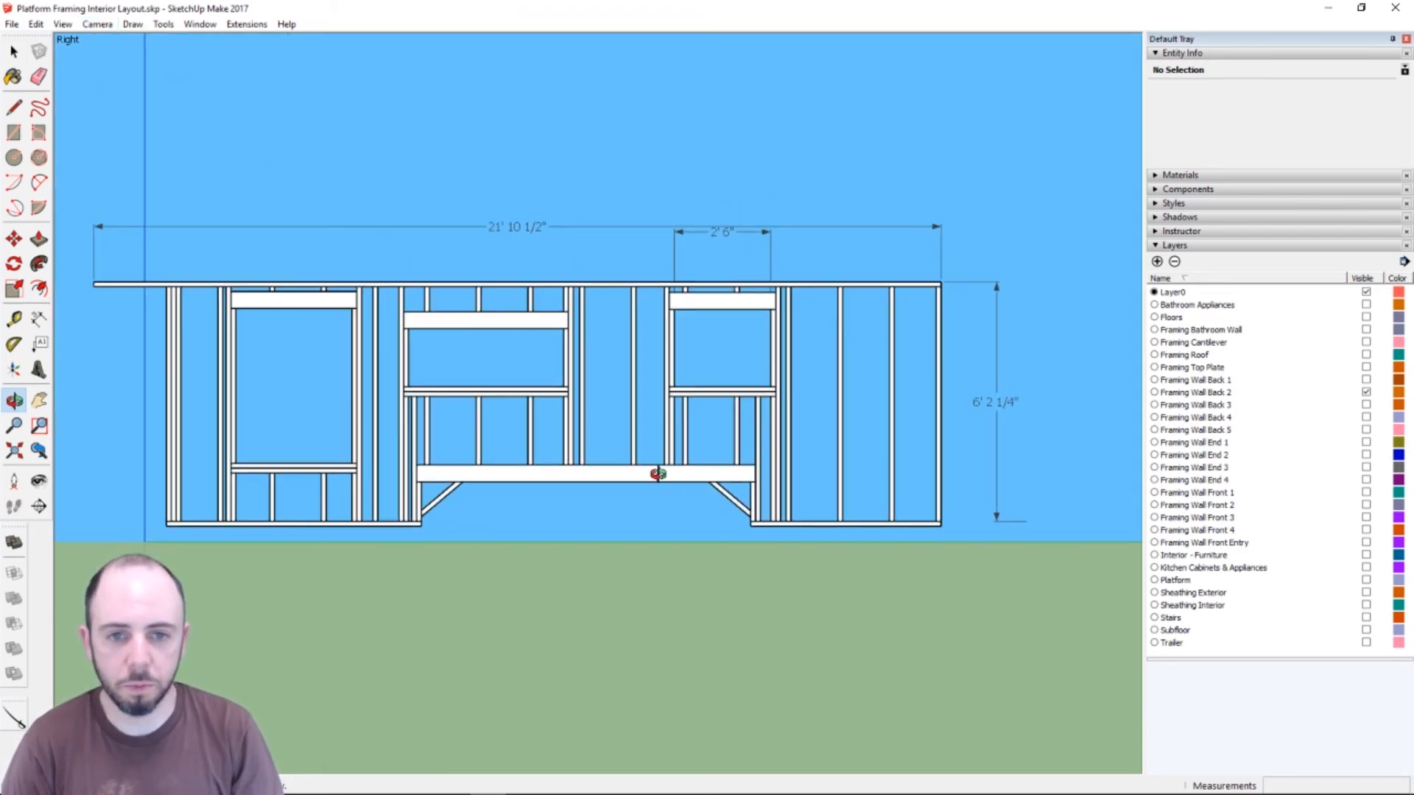
scroll(657, 474, "up", 1)
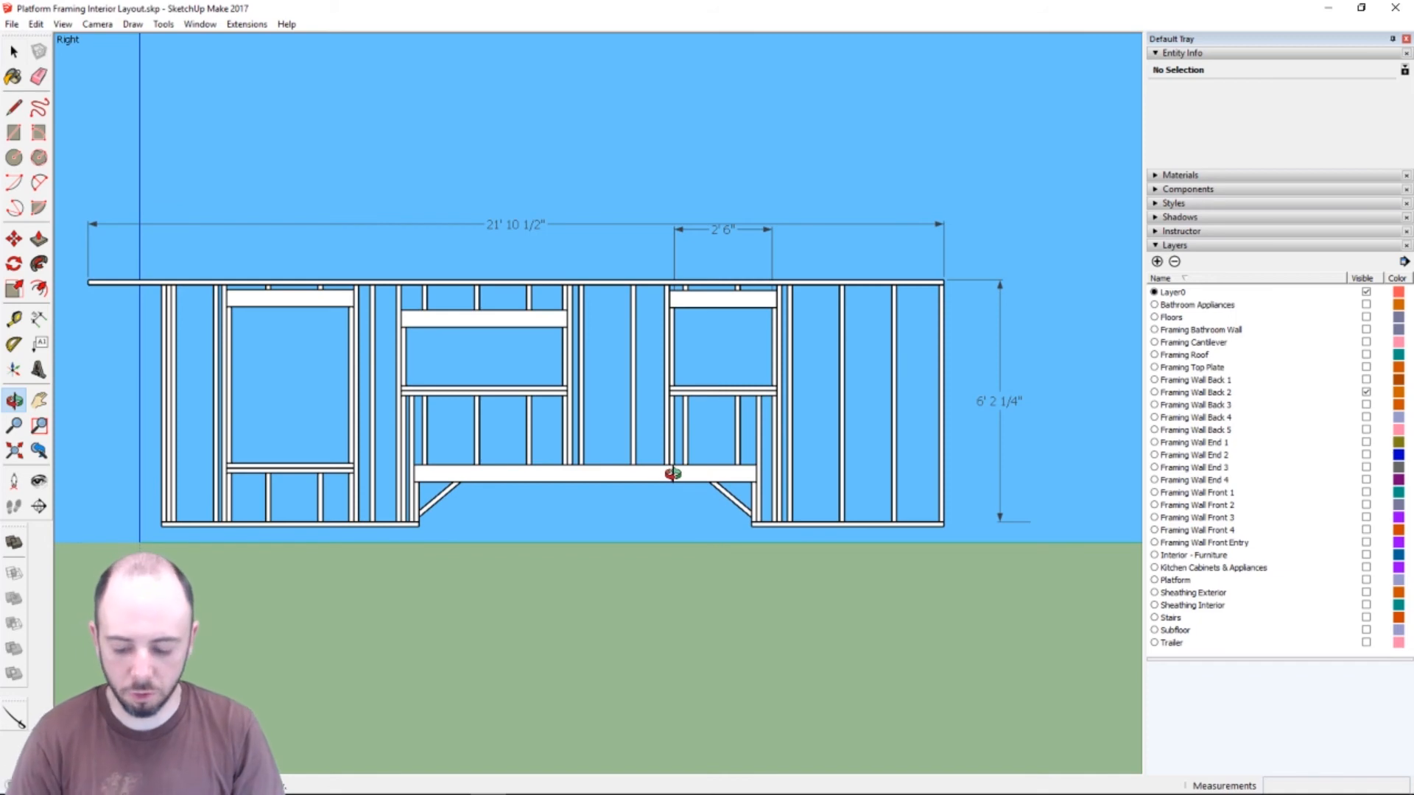
key("h")
left_click_drag(612, 433, 642, 458)
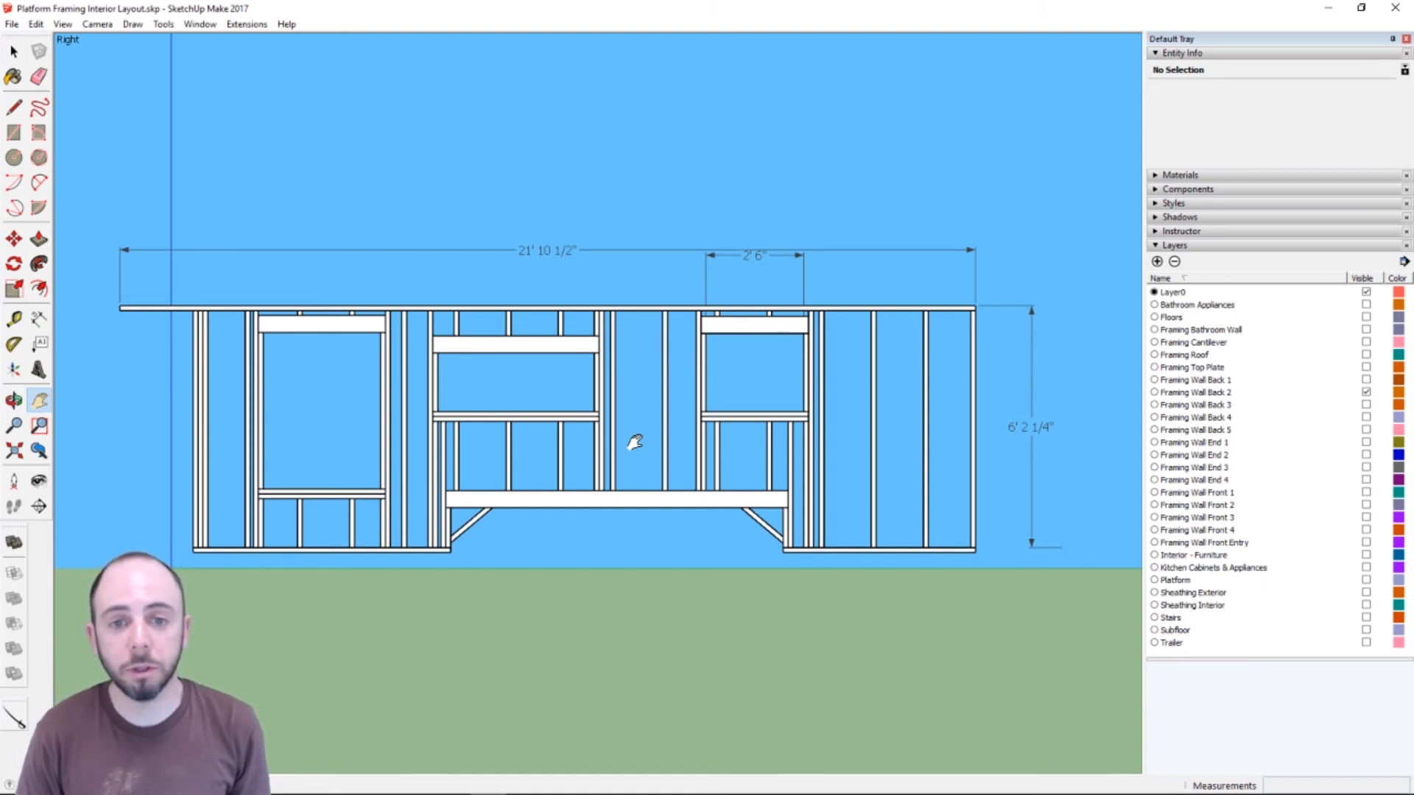
left_click(96, 24)
left_click(107, 112)
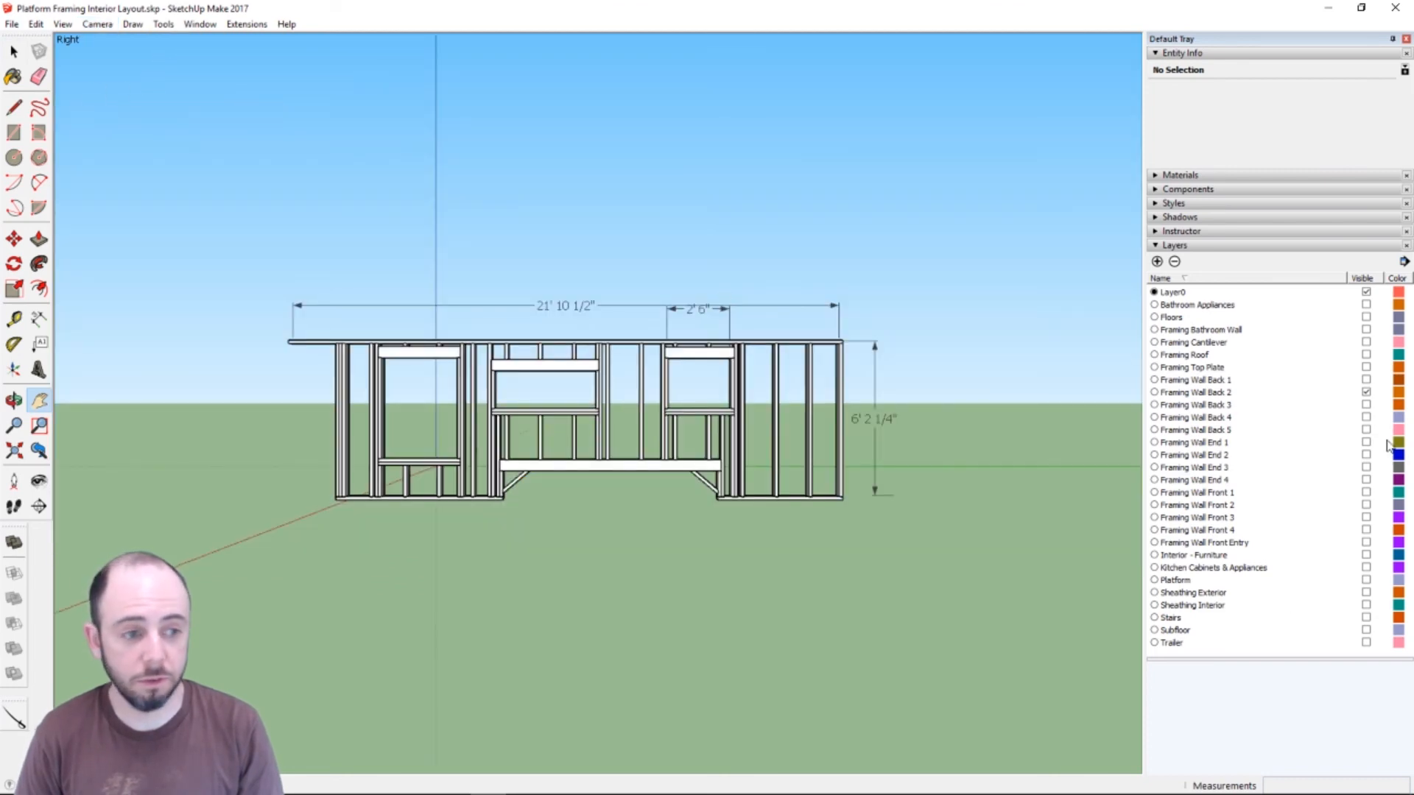
- Make the Framing Wall Back 3, 4 and 5 and Framing Wall End 1 to 4 layers visible
left_click(1366, 404)
left_click(1366, 416)
left_click(1366, 430)
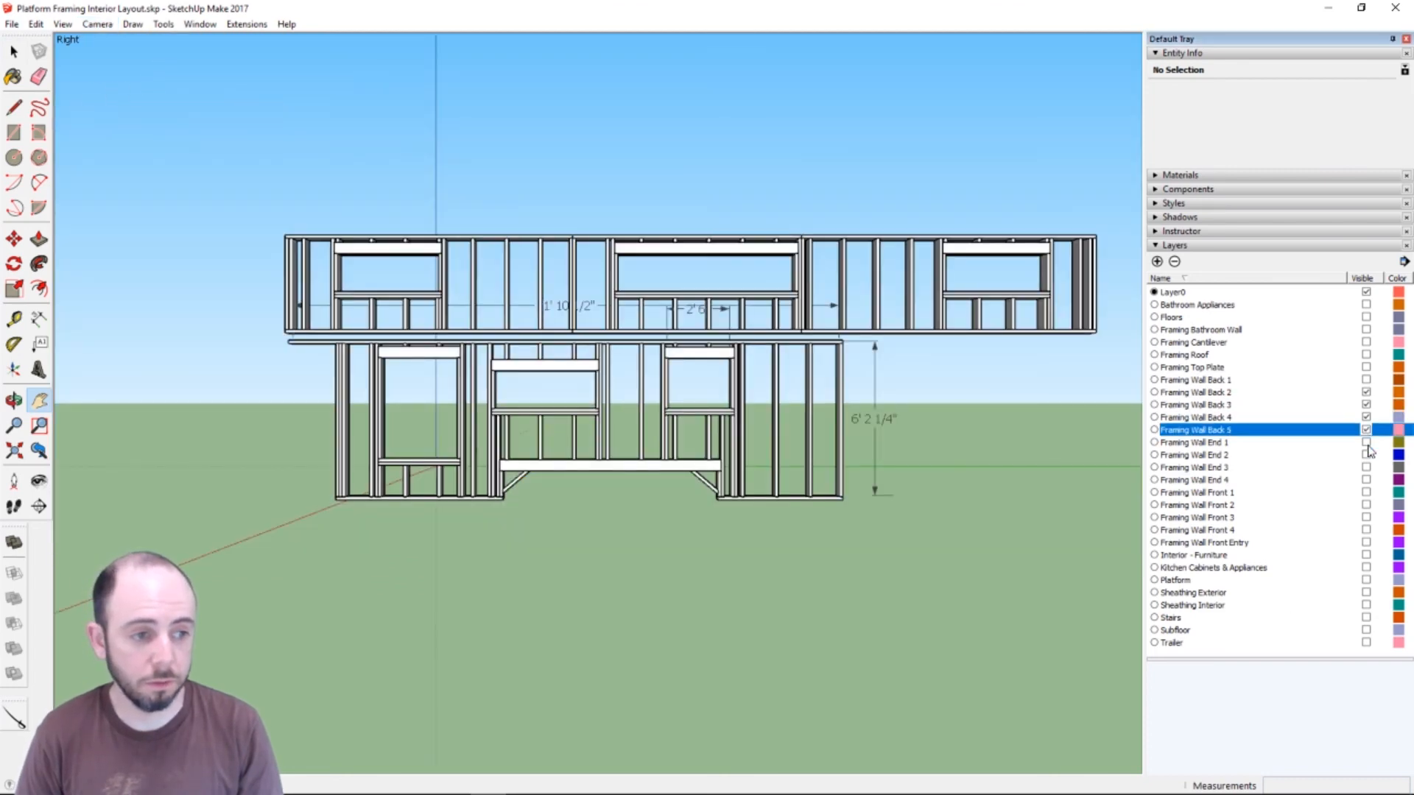
left_click(1366, 442)
left_click(1367, 455)
left_click(1366, 466)
left_click(1366, 479)
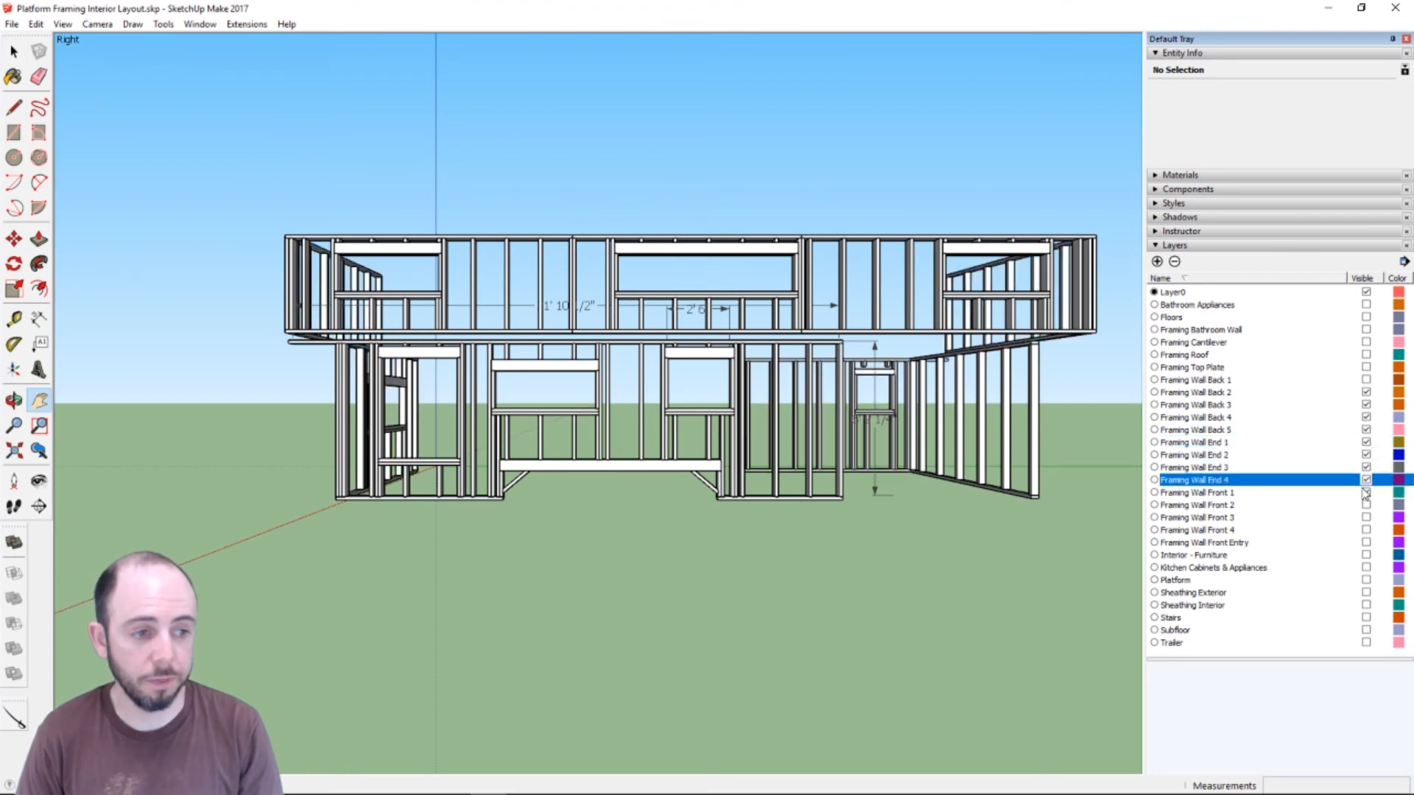
- Make the Framing Wall Front 1 to 4 and Framing Wall Front Entry layers visible
left_click(1366, 505)
left_click(1366, 517)
left_click(1366, 530)
left_click(1366, 542)
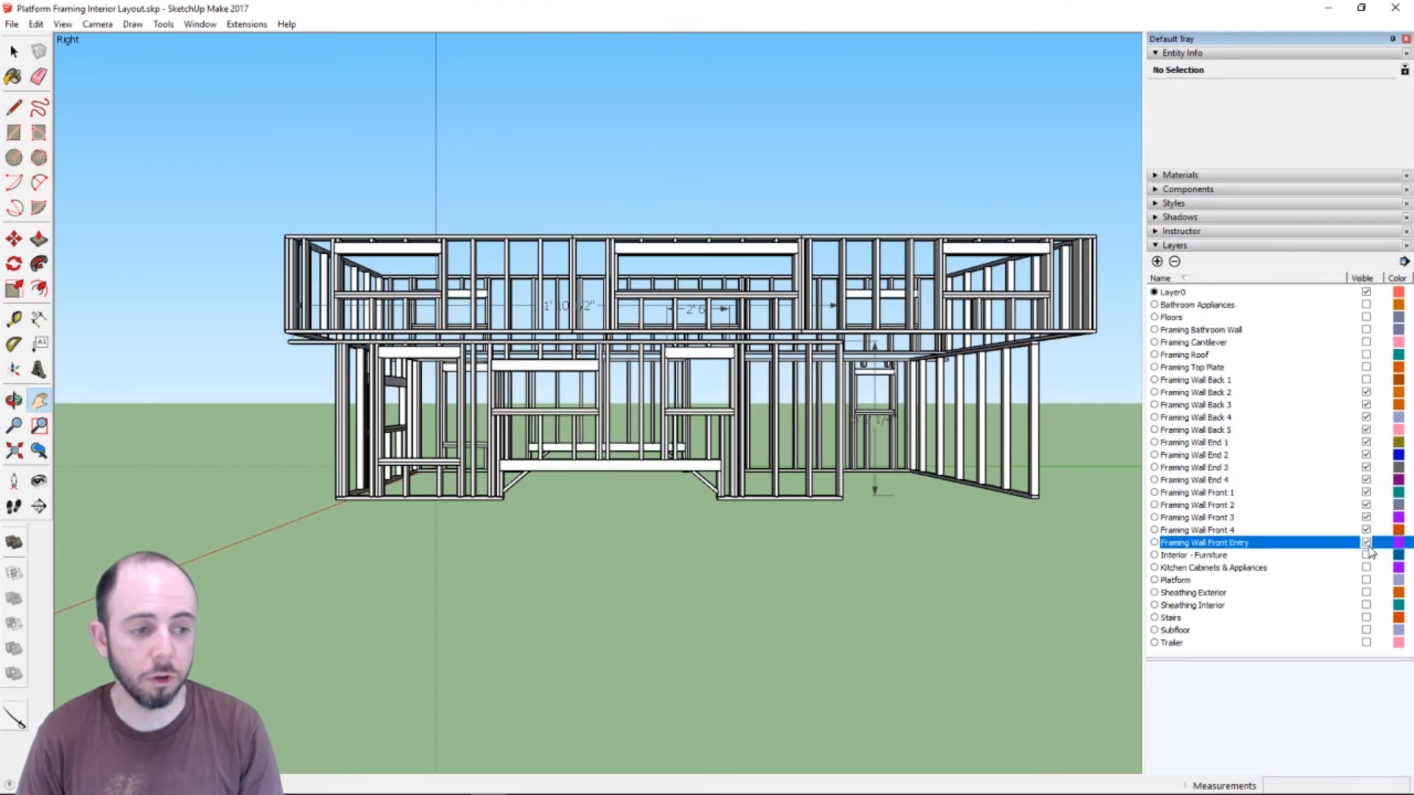
- Show the Interior - Furniture, Kitchen Cabinets & Appliances, Platform, Sheathing Exterior, Sheathing Interior, Stairs, Subfloor and Trailer layers
left_click(1366, 555)
left_click(1366, 567)
left_click(1366, 579)
left_click(1366, 592)
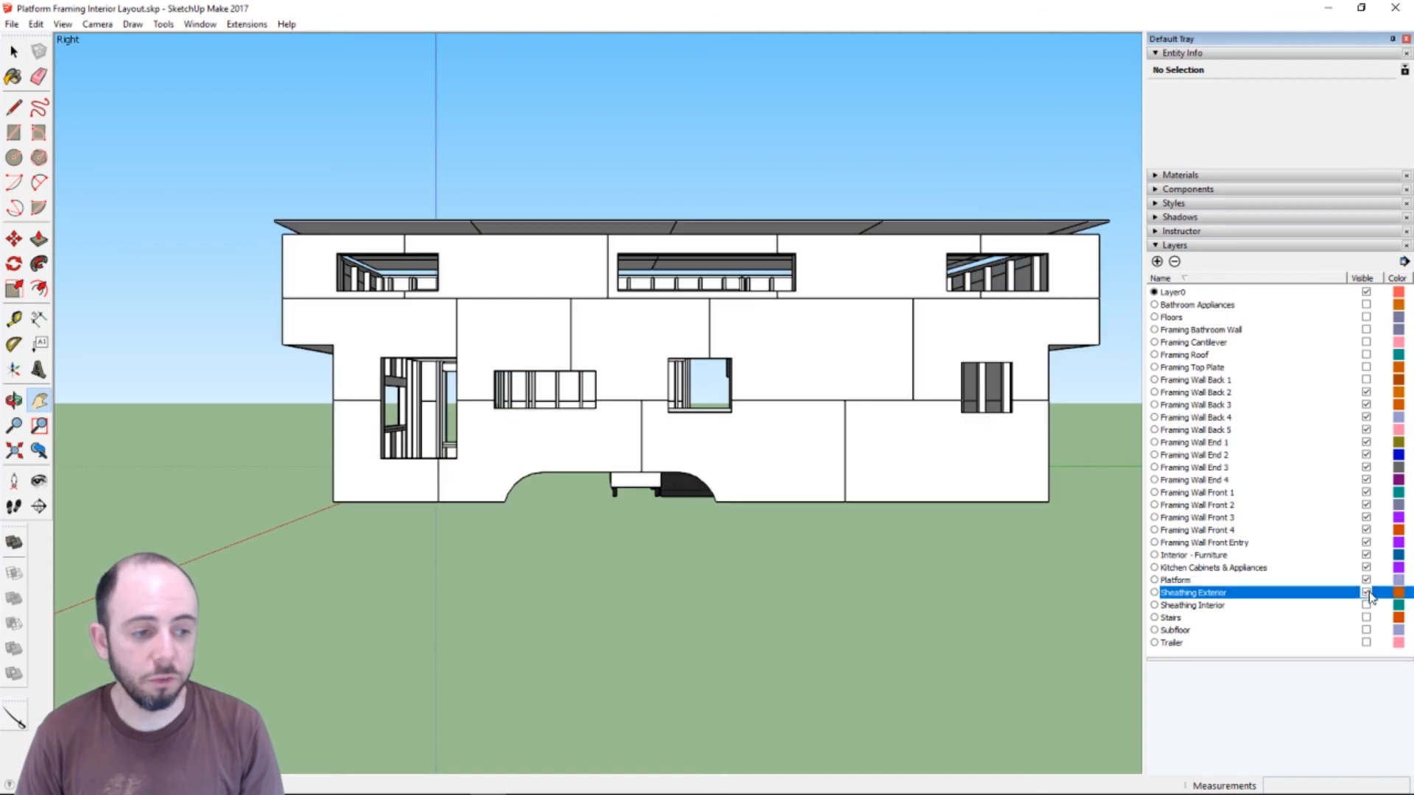
left_click(1366, 604)
left_click(1366, 617)
left_click(1366, 630)
left_click(1366, 642)
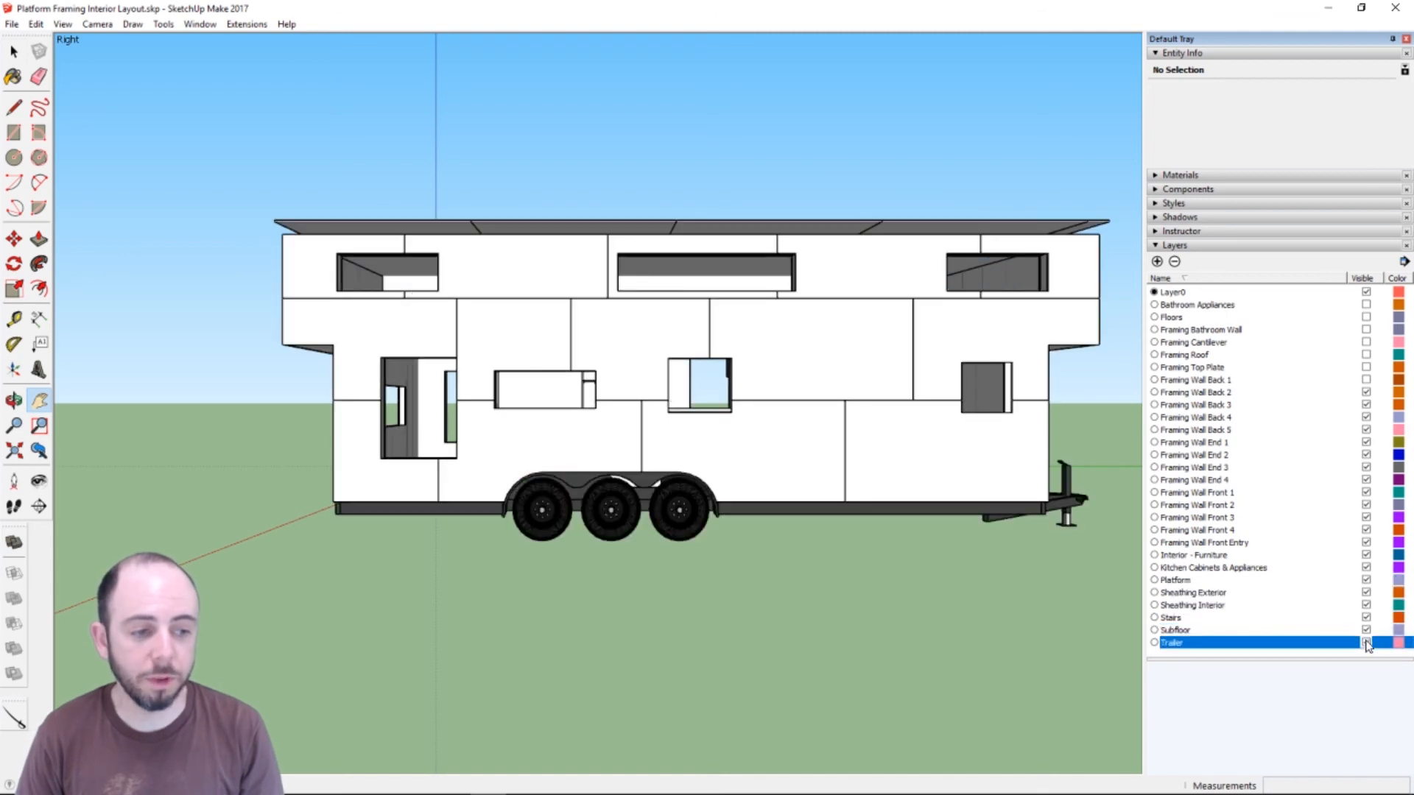
- Show the Framing Wall Back 1, Top Plate, Roof, Cantilever and Bathroom Wall layers, plus Floors and Bathroom Appliances
left_click(1366, 367)
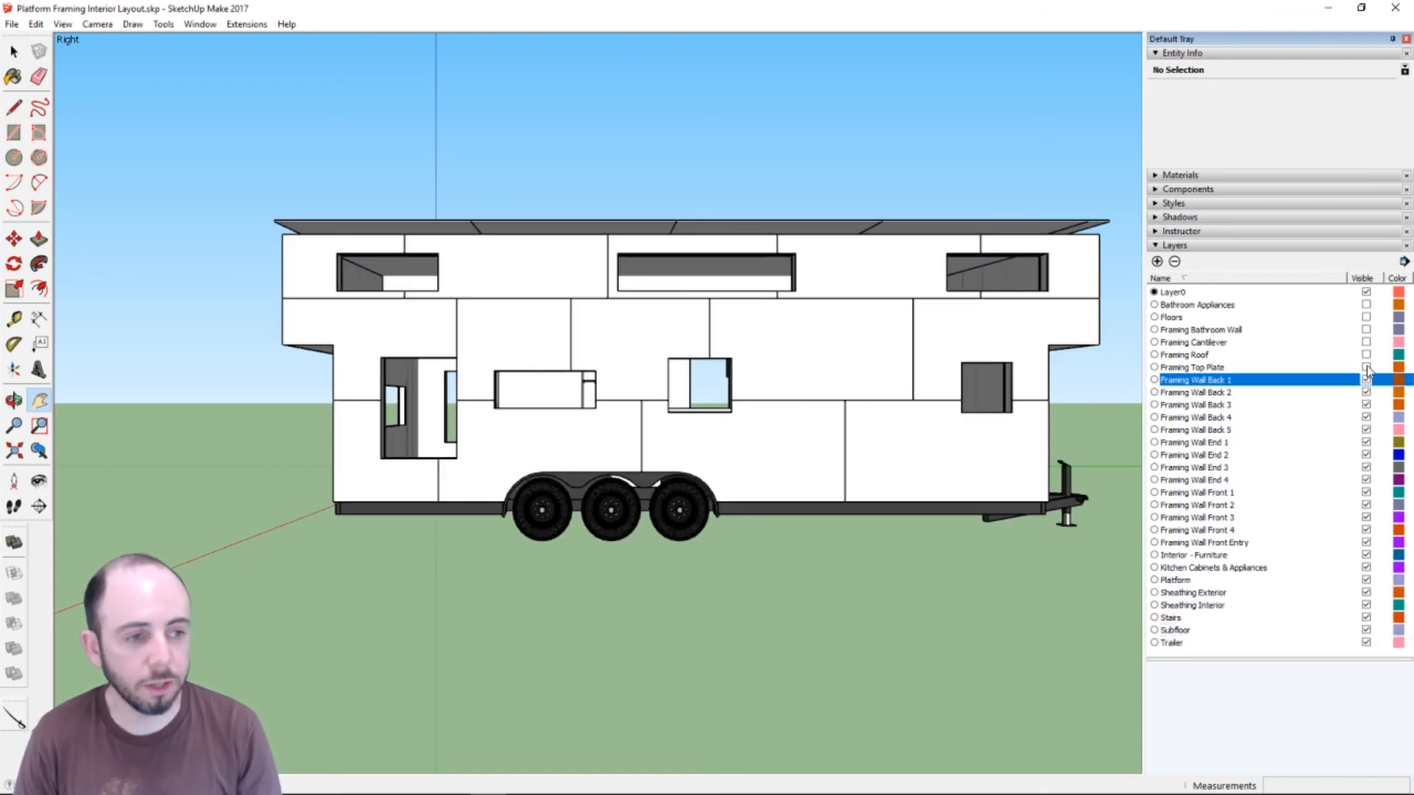
left_click(1366, 355)
left_click(1366, 342)
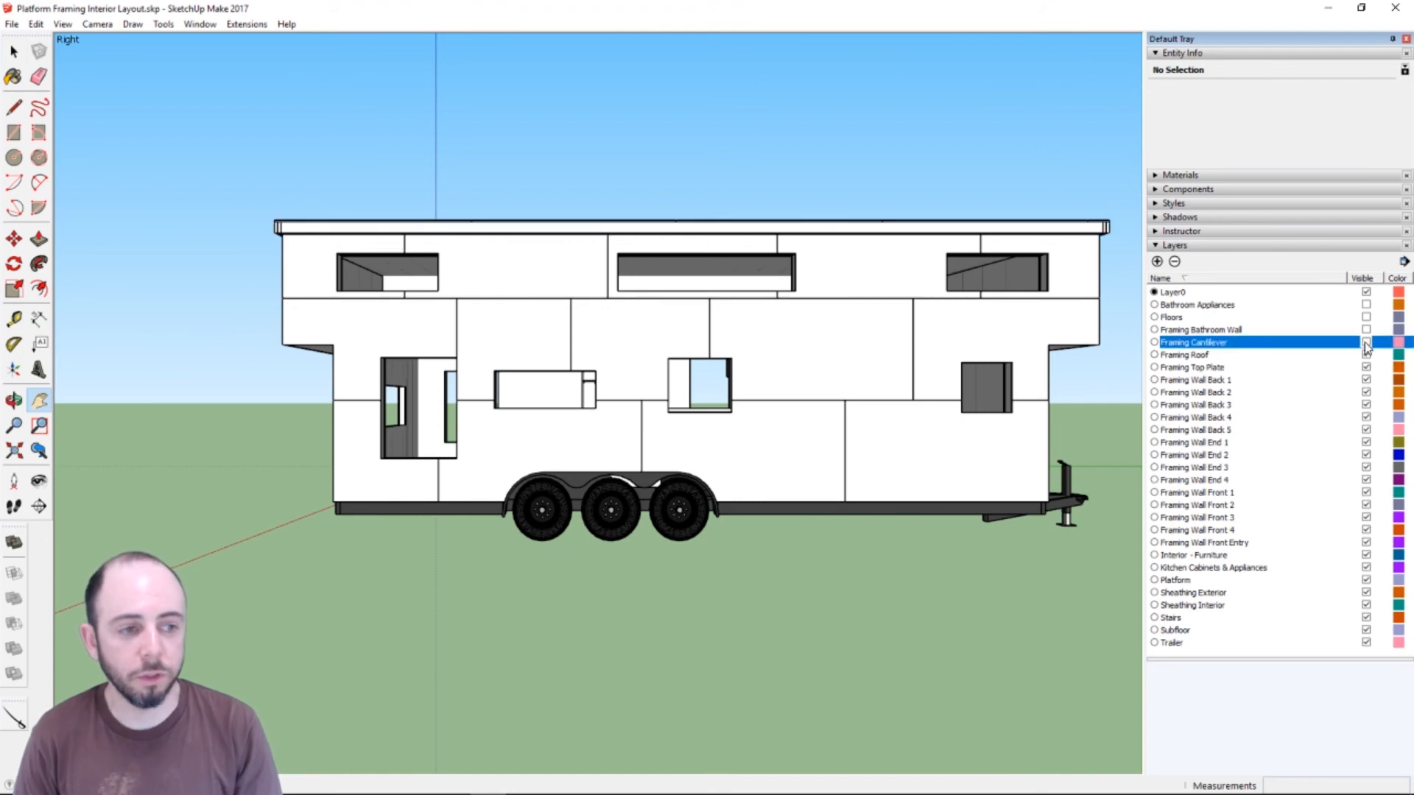
left_click(1366, 329)
left_click(1367, 317)
left_click(1366, 305)
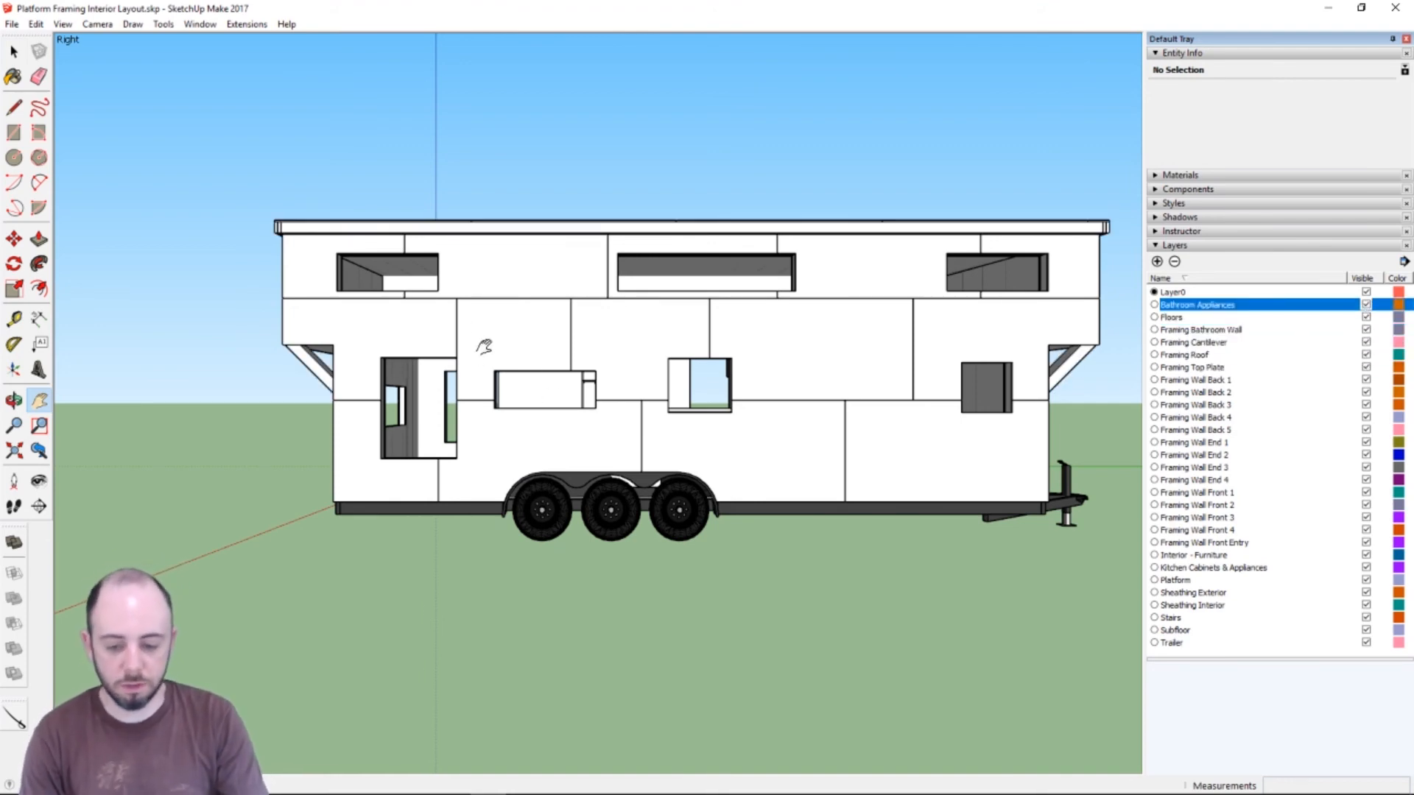
- Reopen Platform Framing Interior Layout.skp, reverting to its saved version and declining the auto-saved one
middle_click_drag(492, 386, 313, 416)
left_click_drag(316, 296, 294, 310)
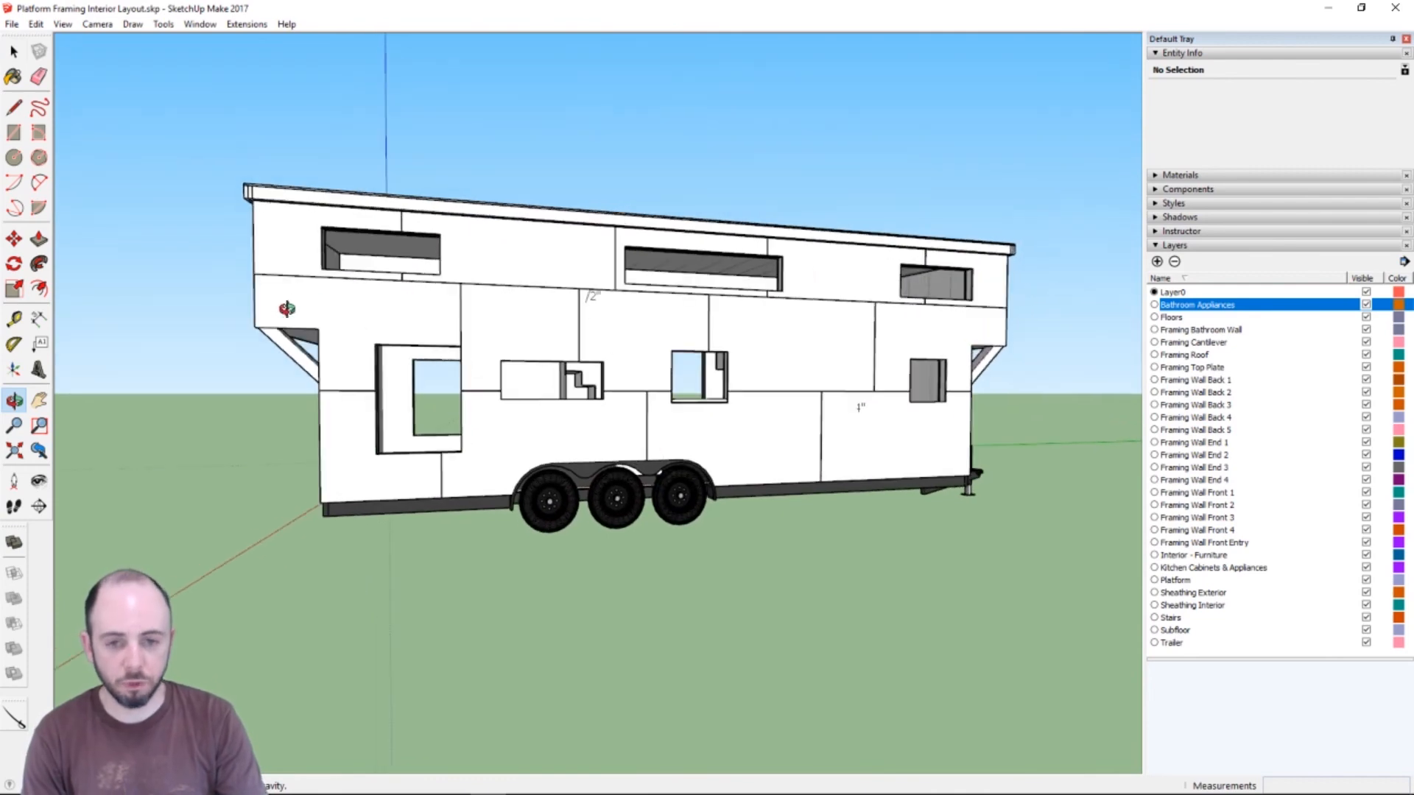
left_click_drag(609, 280, 554, 260)
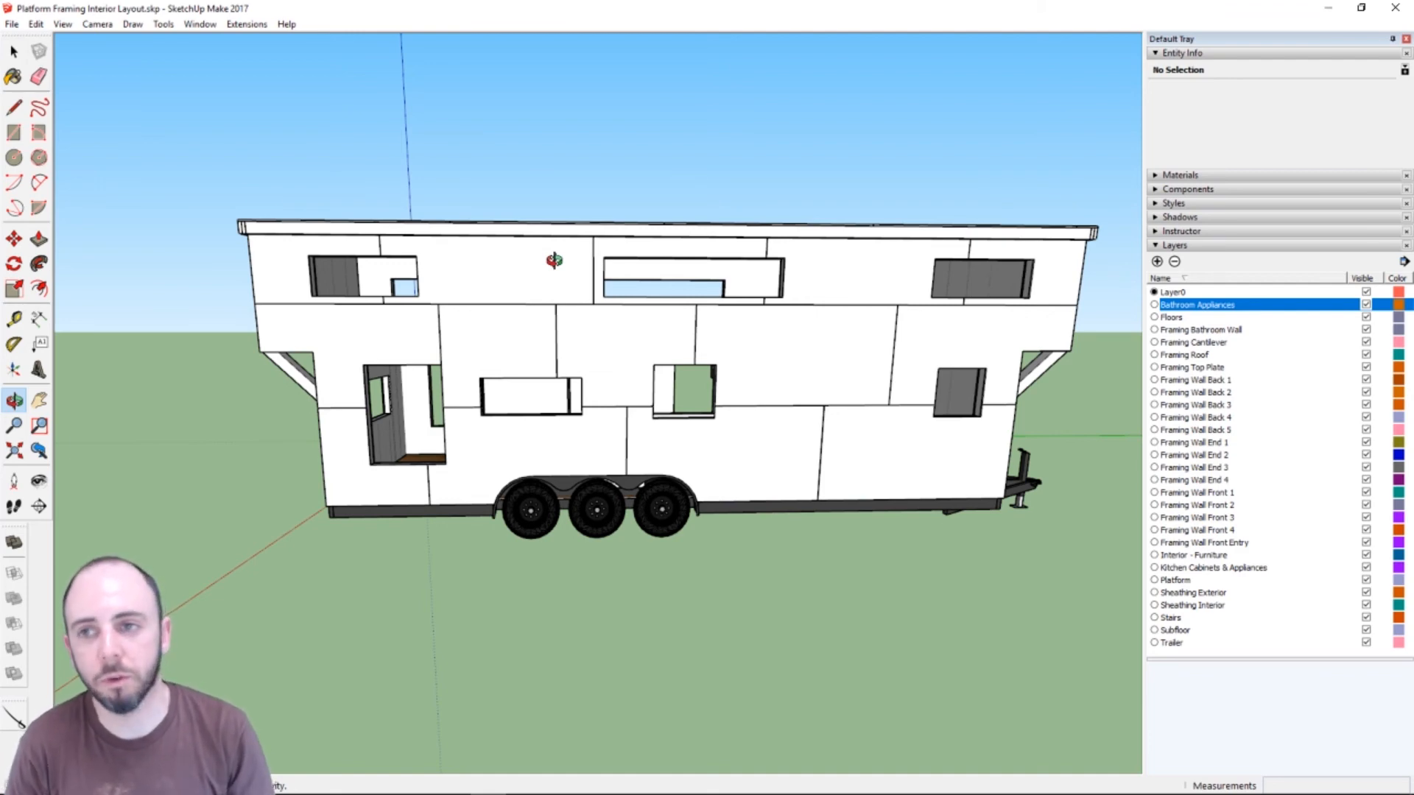
left_click(7, 25)
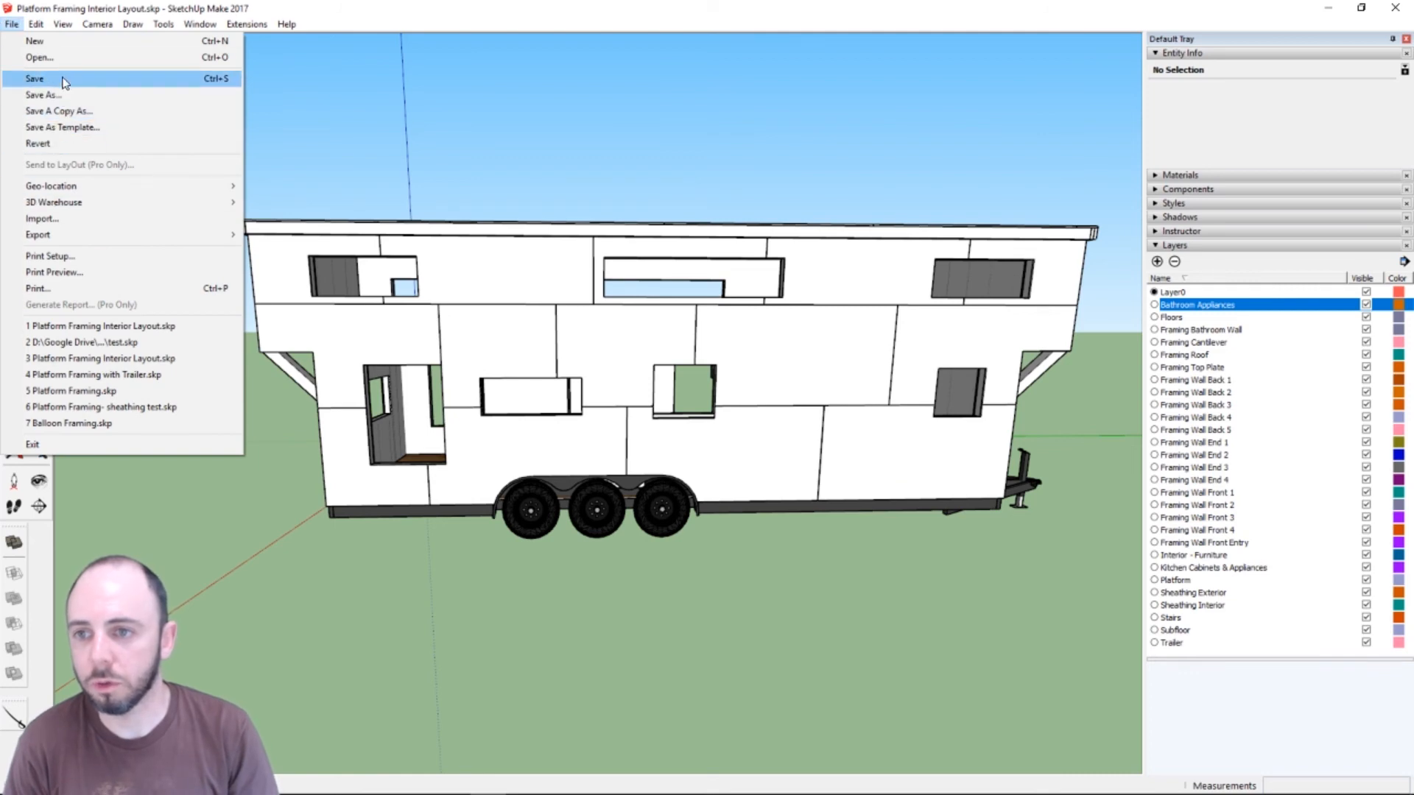
left_click(102, 326)
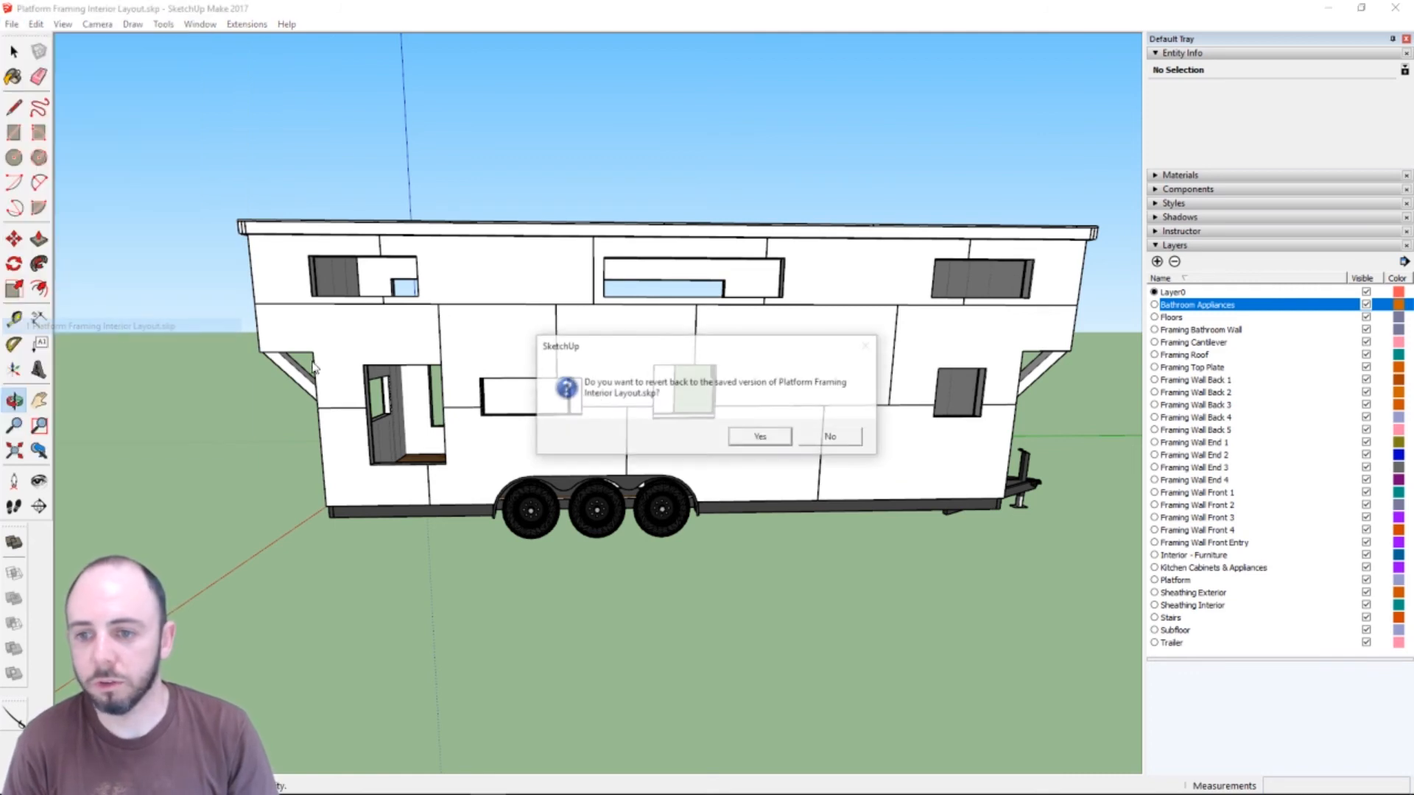
left_click(761, 439)
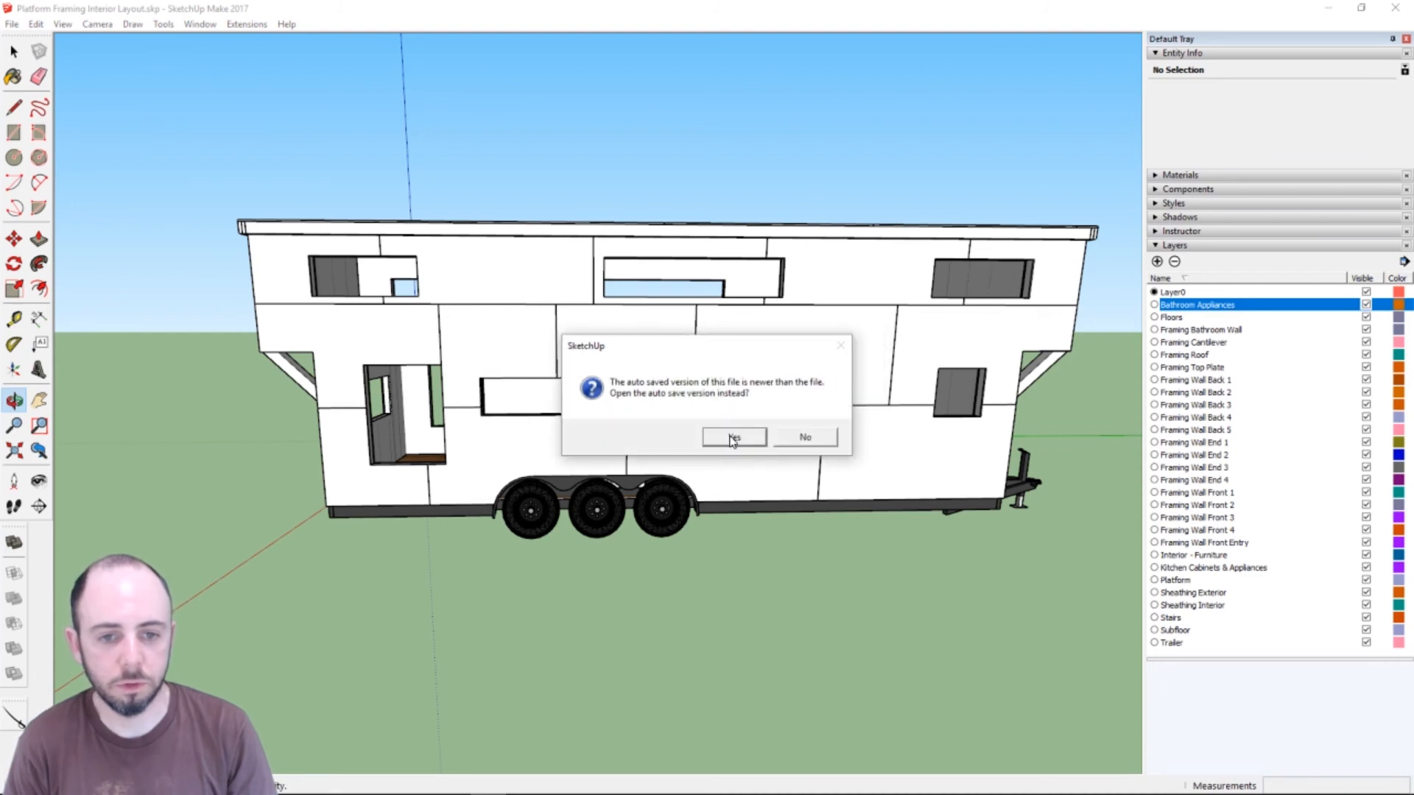
left_click(797, 440)
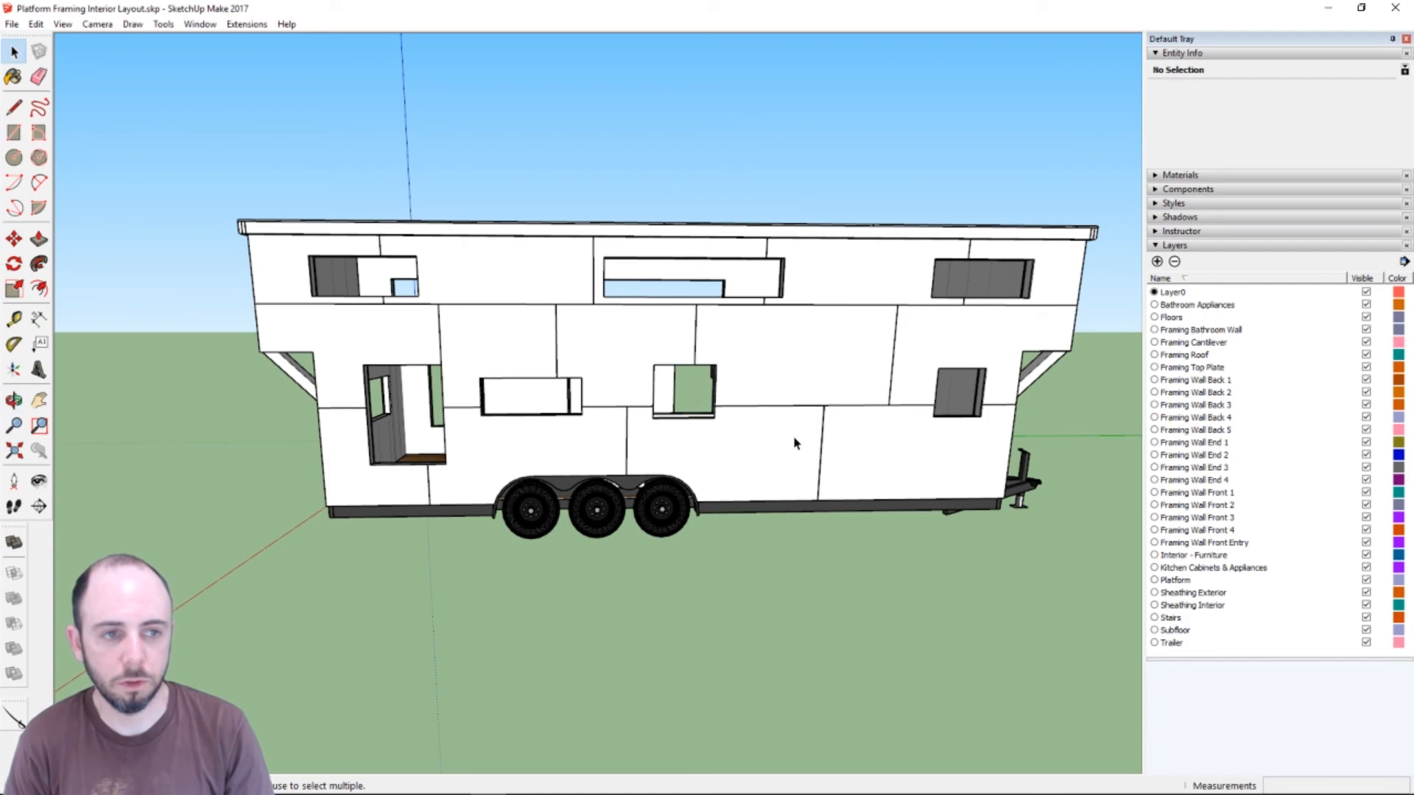
- Examine the reopened house from the side with the entry door and the trailer tongue
key("o")
left_click_drag(744, 307, 819, 401)
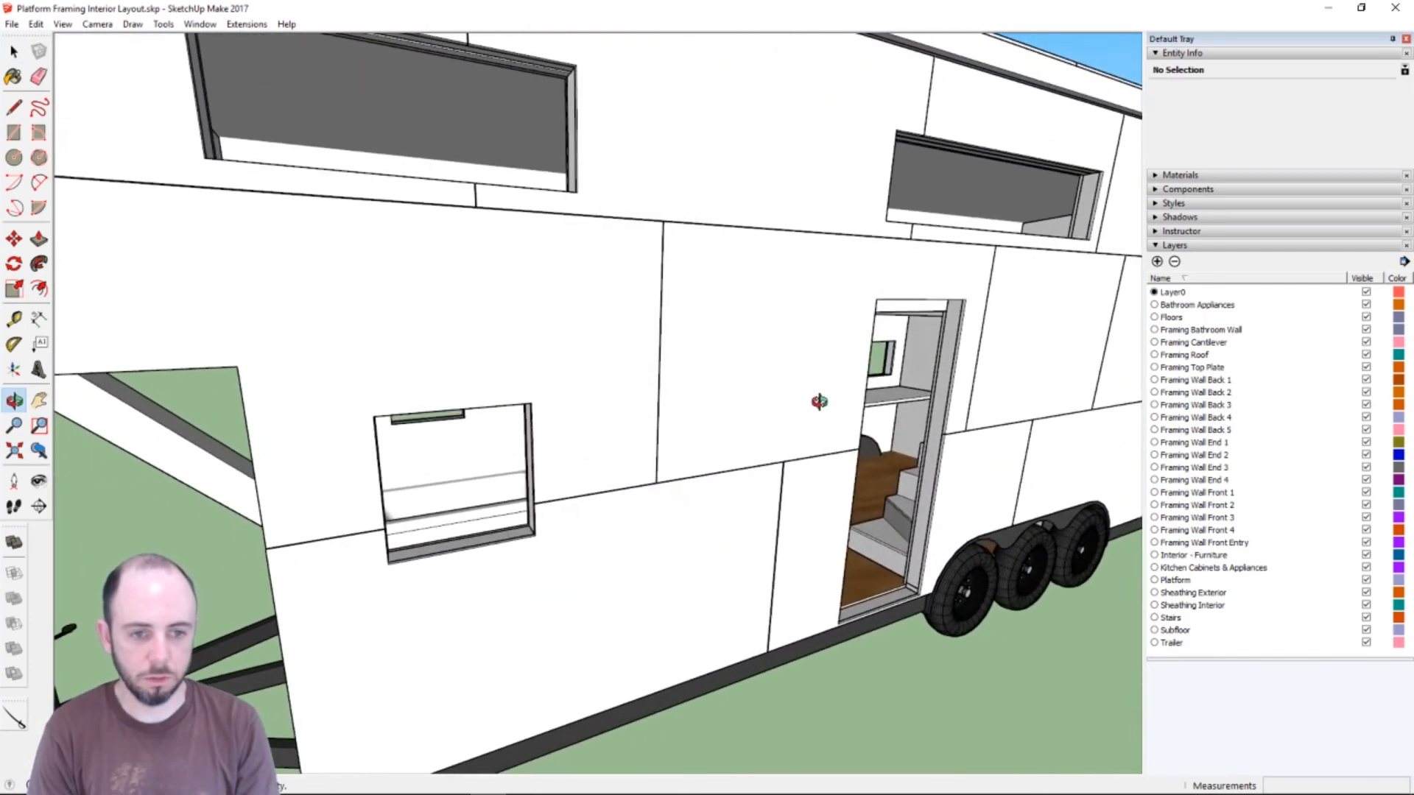
scroll(720, 385, "down", 10)
scroll(990, 384, "up", 3)
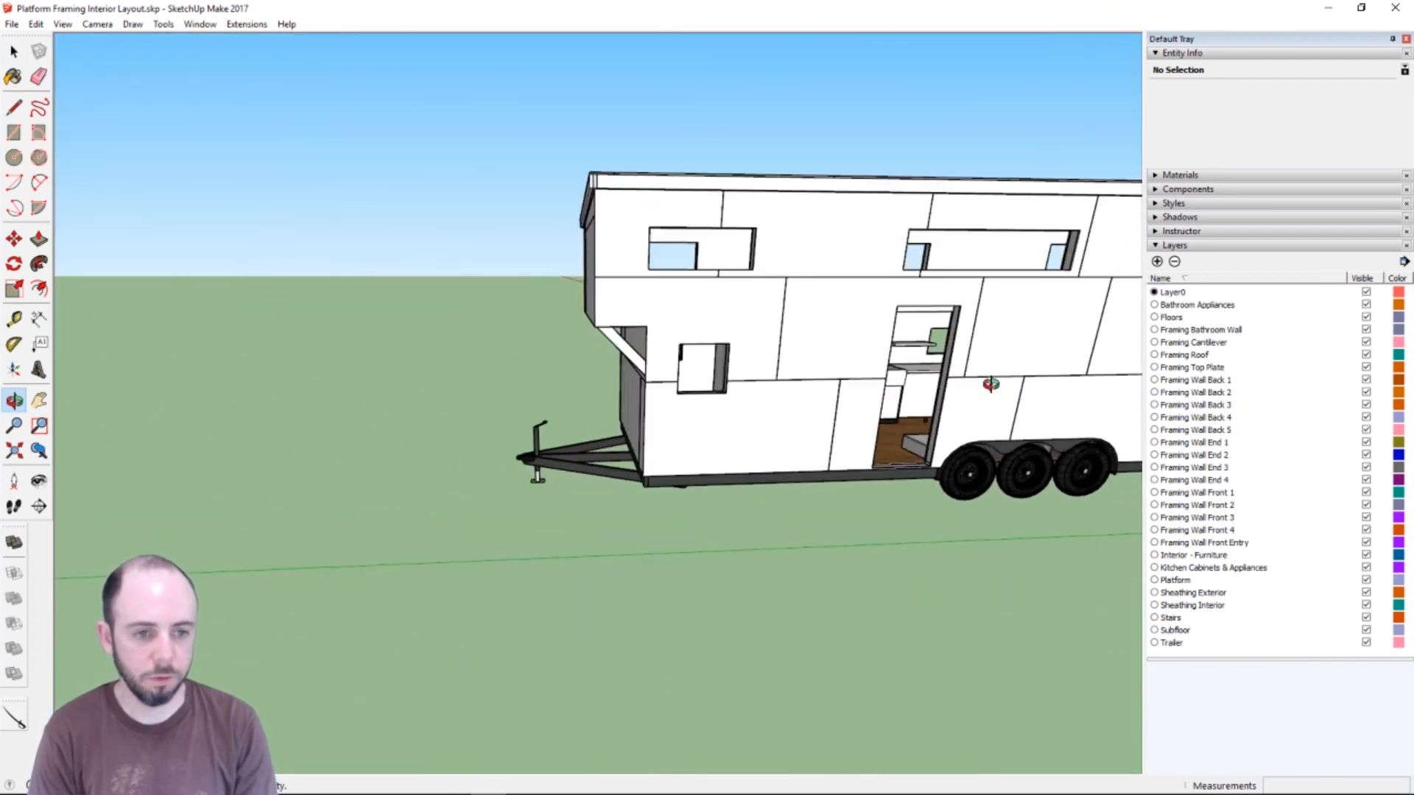
- Set the camera's field of view to 35 degrees with the whole entry side of the house in view
key("h")
left_click_drag(990, 384, 665, 388)
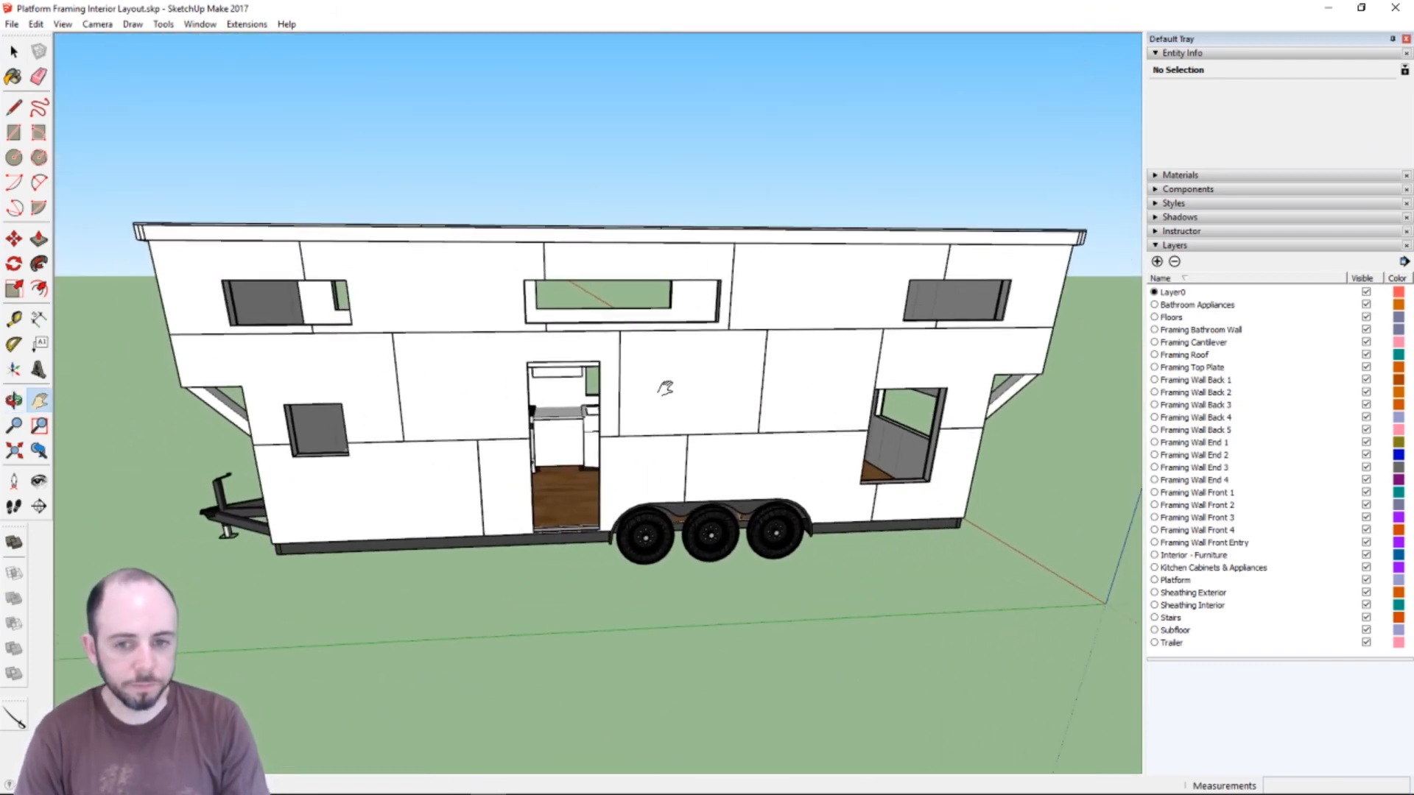
scroll(665, 388, "down", 2)
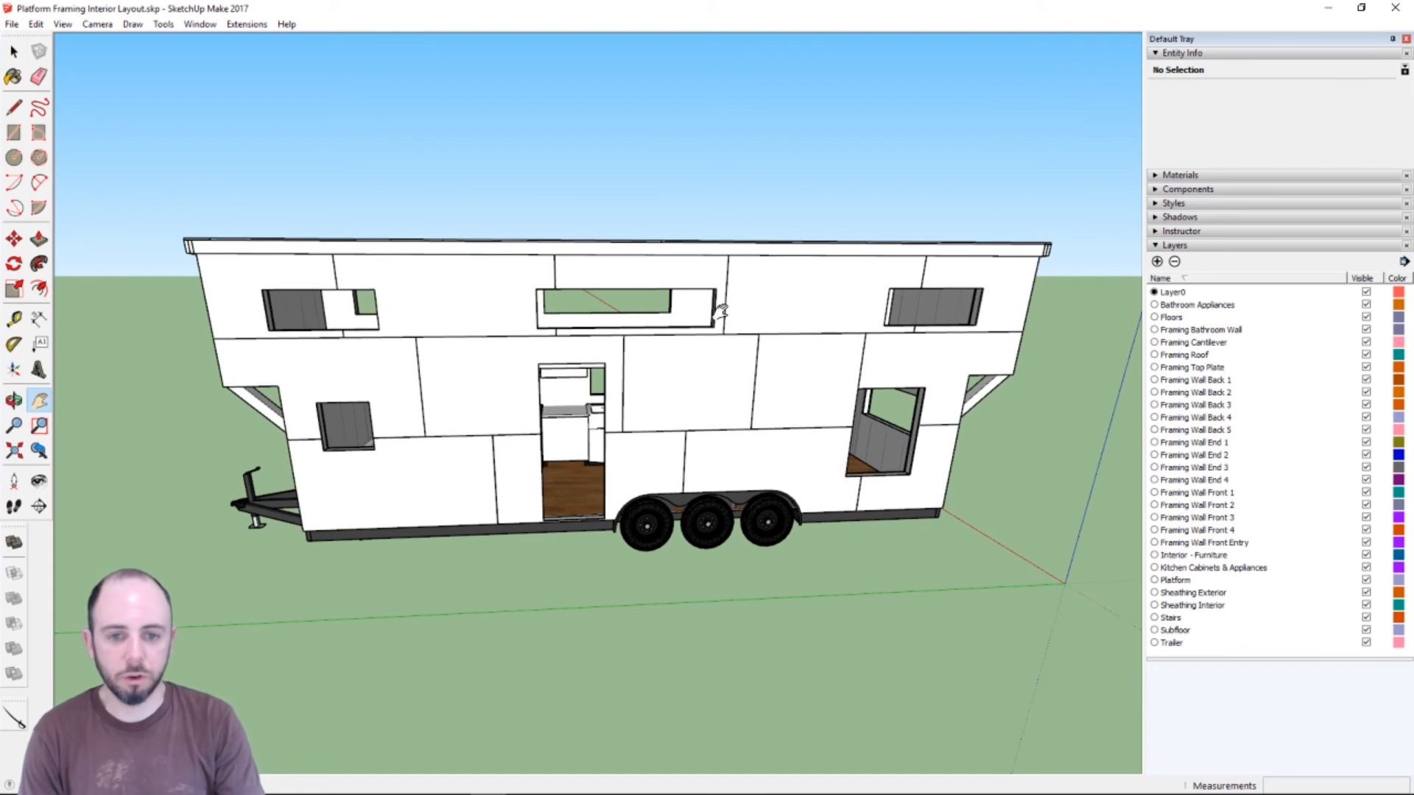
left_click(98, 25)
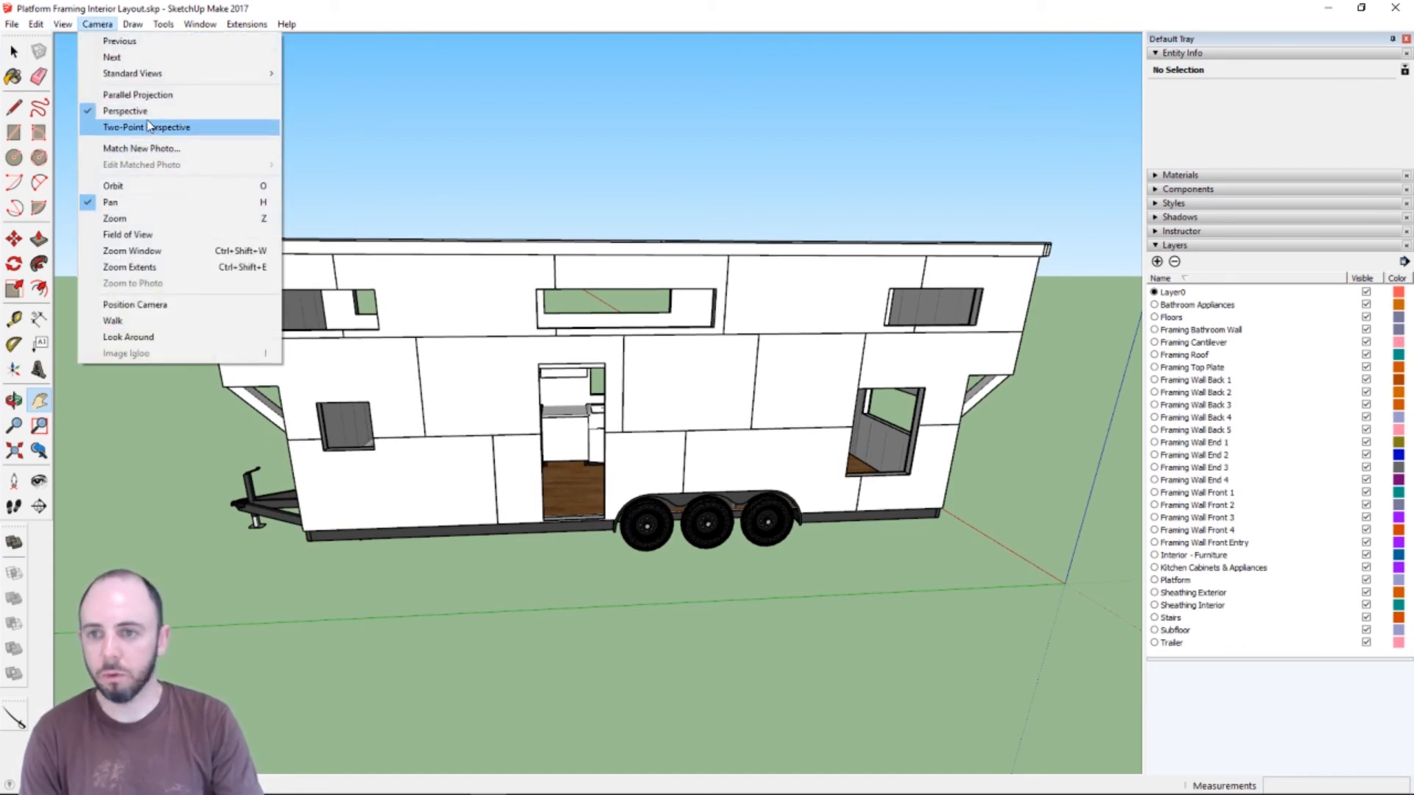
left_click(150, 235)
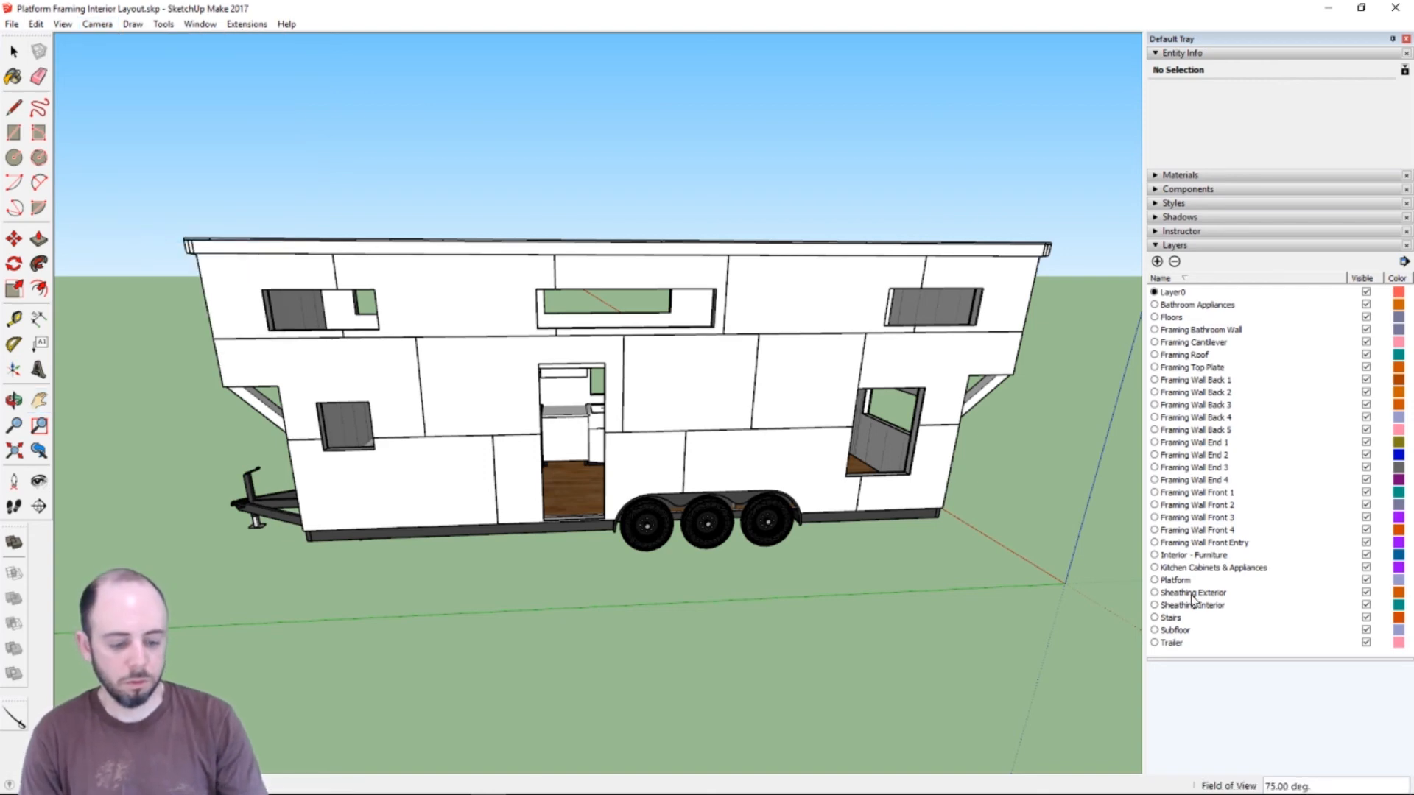
type("35")
key("Return")
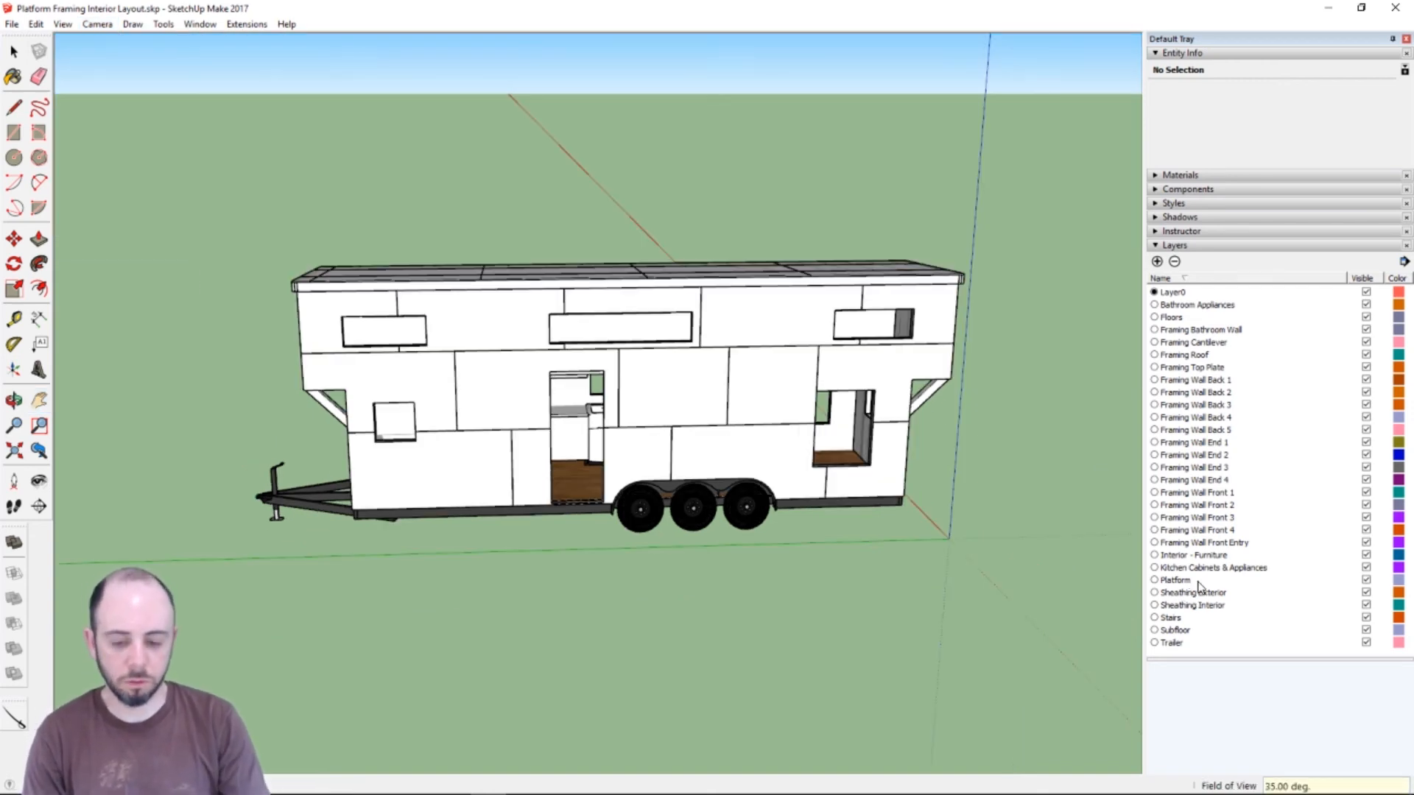
- Hide the Sheathing Exterior, Sheathing Interior, Stairs and Trailer layers
key("o")
left_click_drag(908, 446, 832, 393)
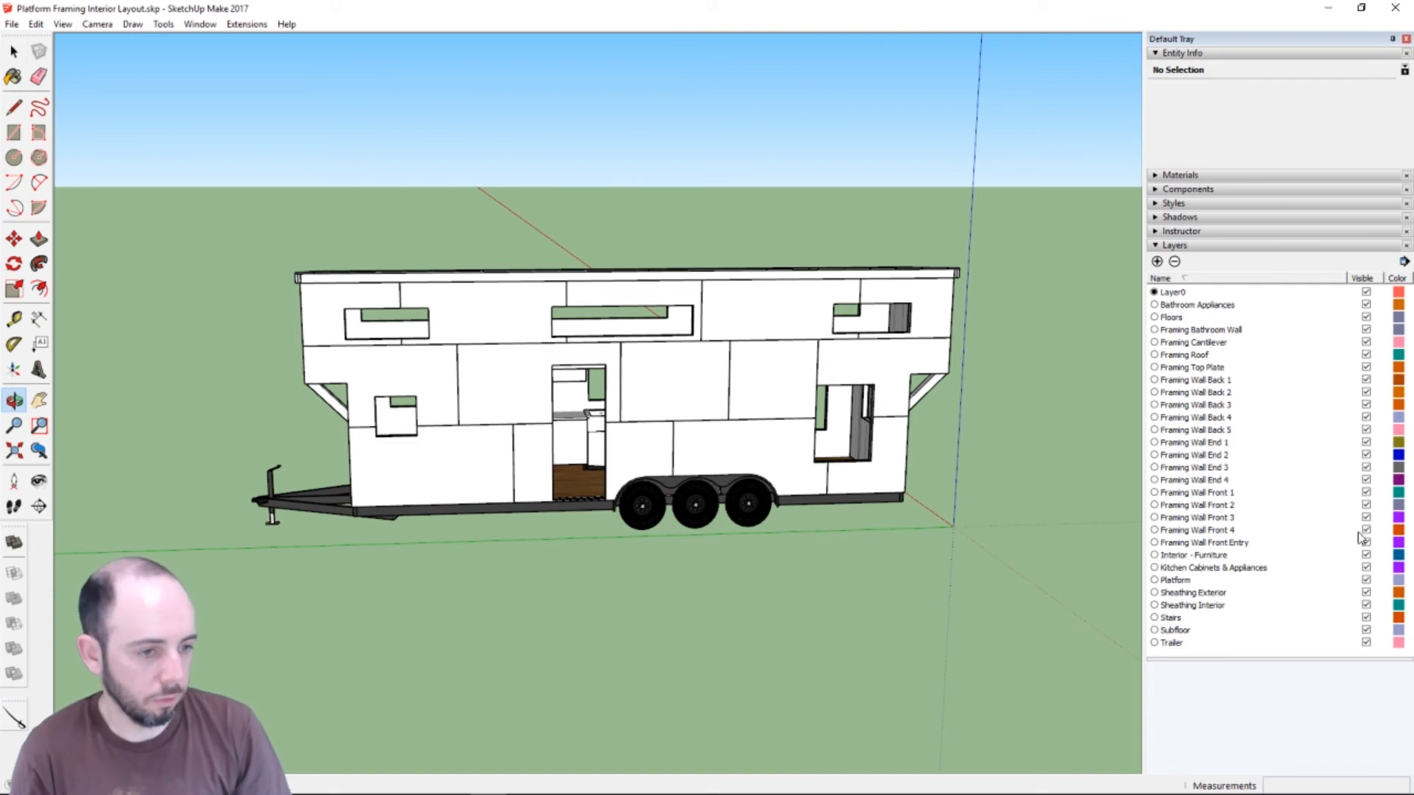
left_click(1366, 605)
left_click(1366, 593)
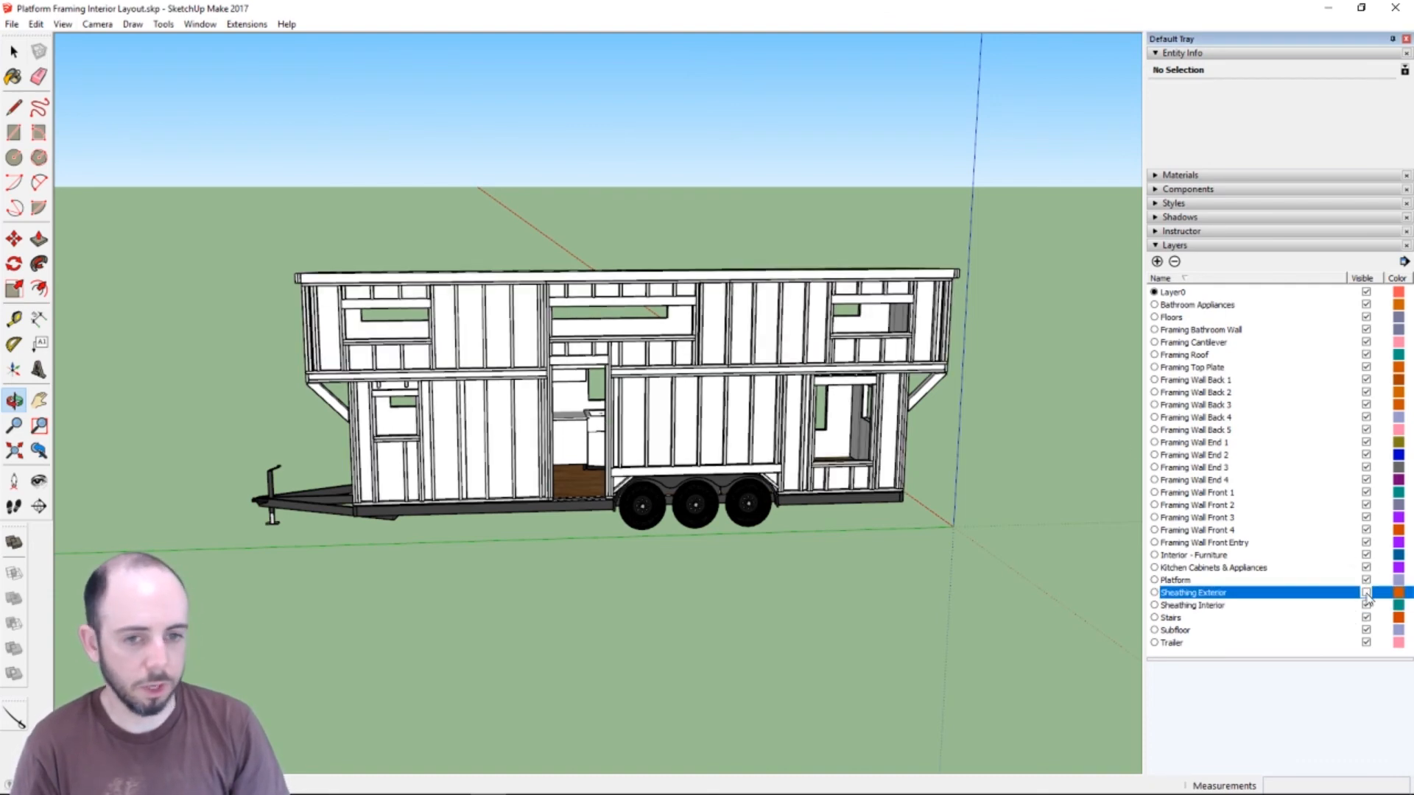
left_click(1366, 605)
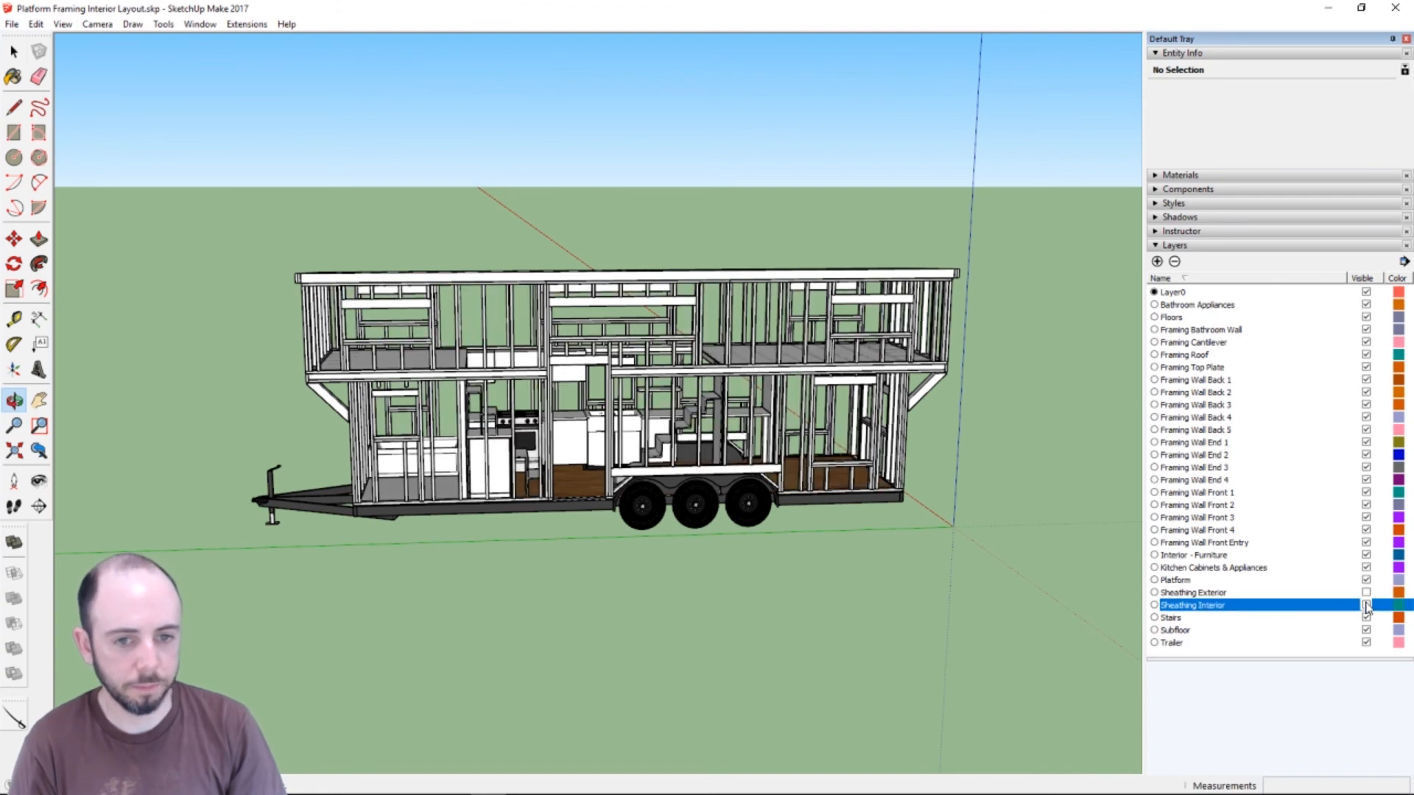
left_click(1366, 617)
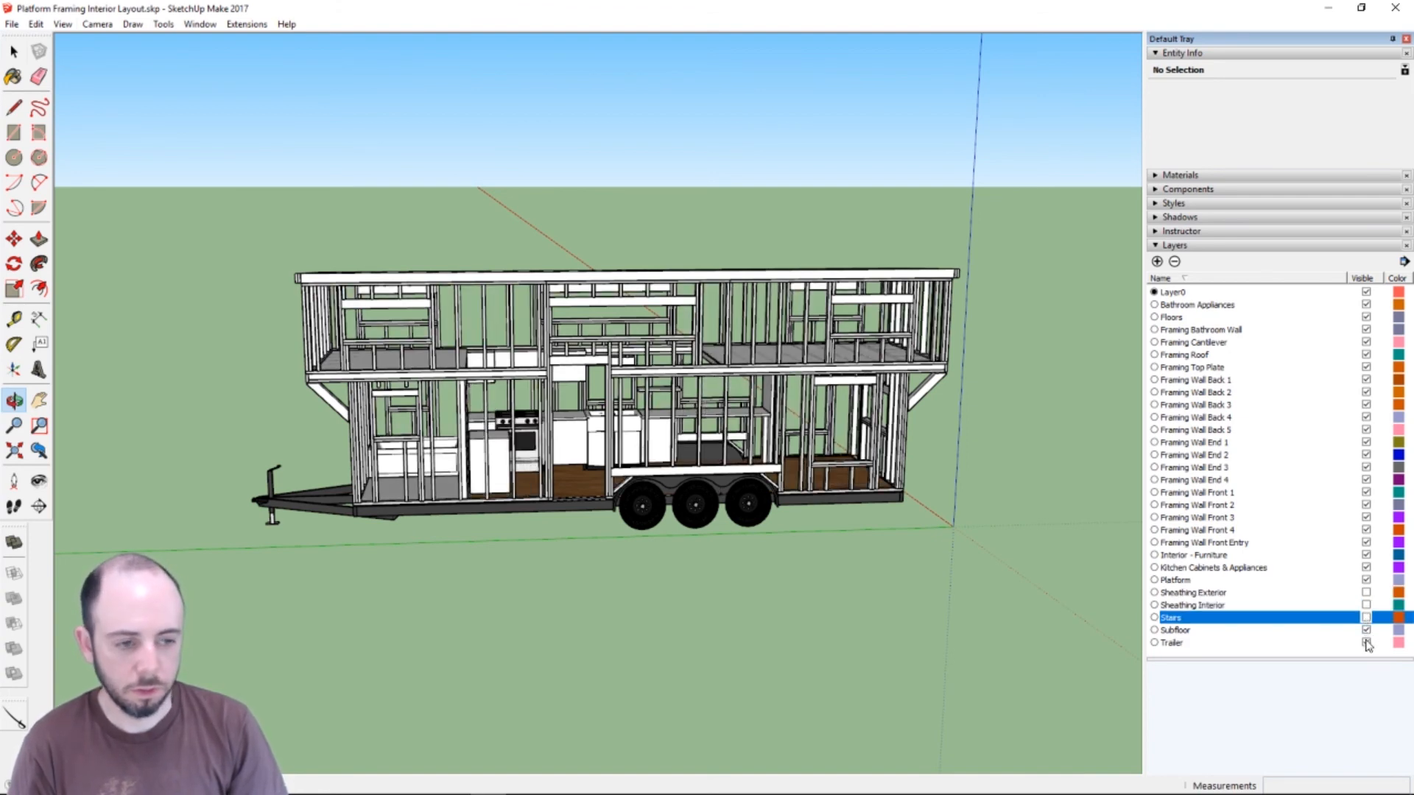
left_click(1366, 642)
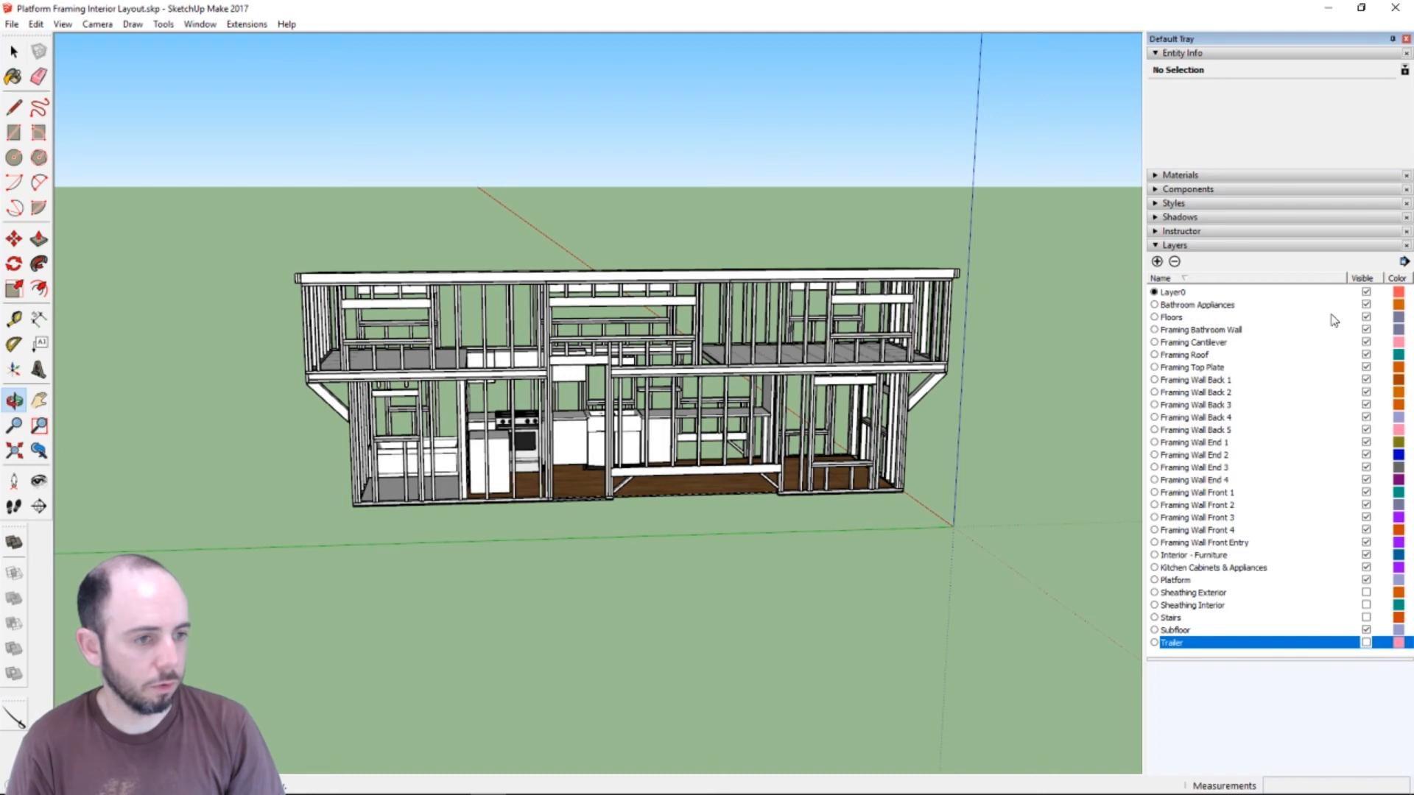
- Hide the Floors, Bathroom Appliances and Kitchen Cabinets & Appliances layers
left_click(1366, 317)
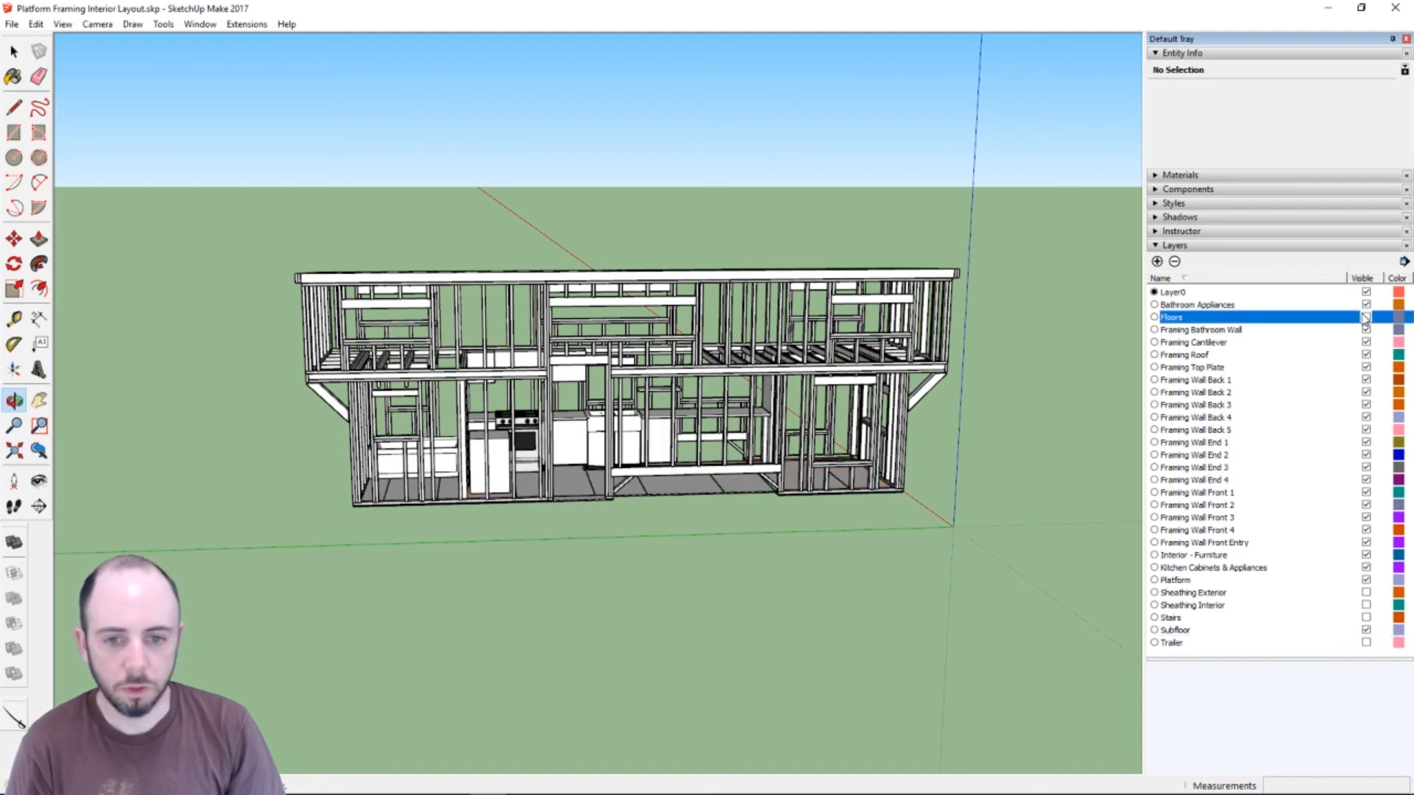
left_click(1366, 305)
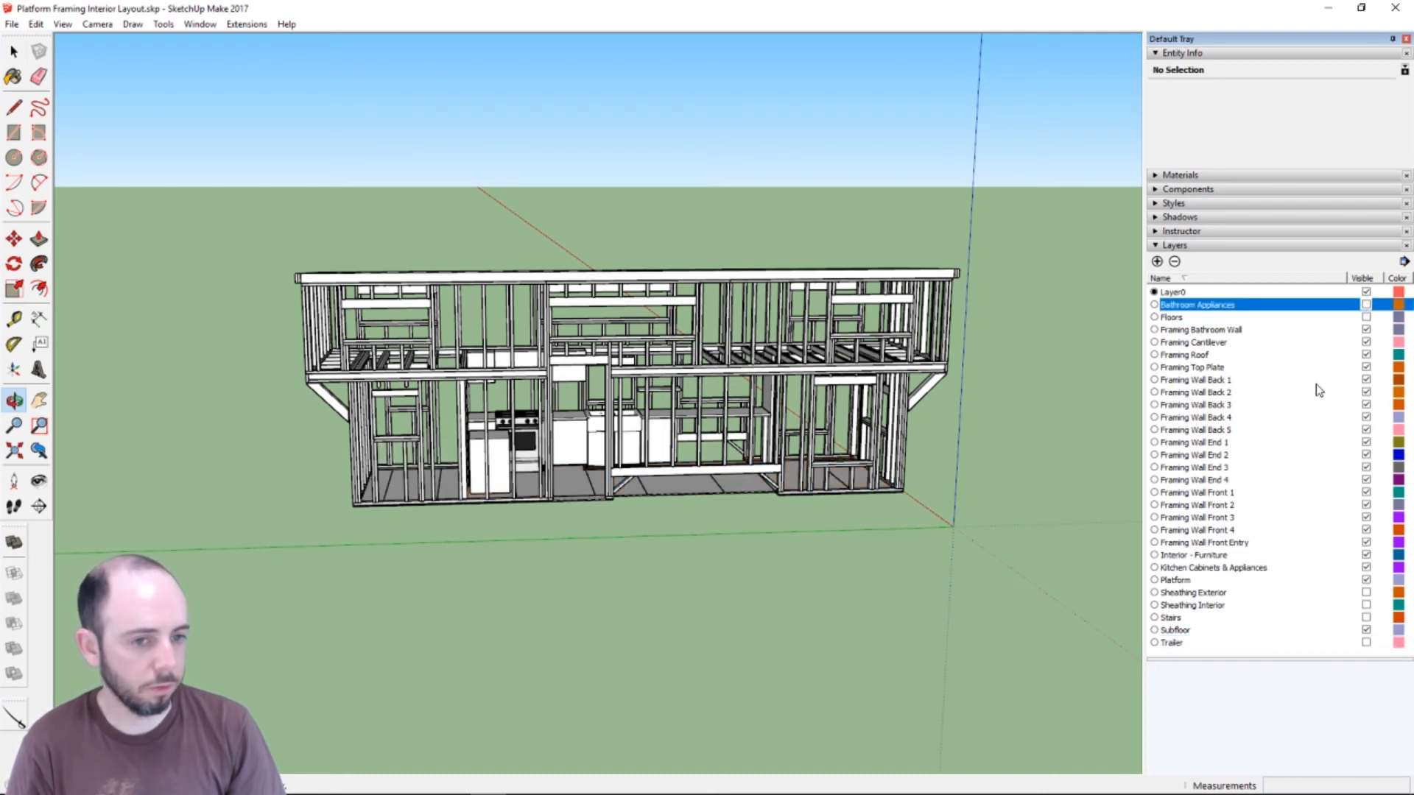
left_click(1366, 568)
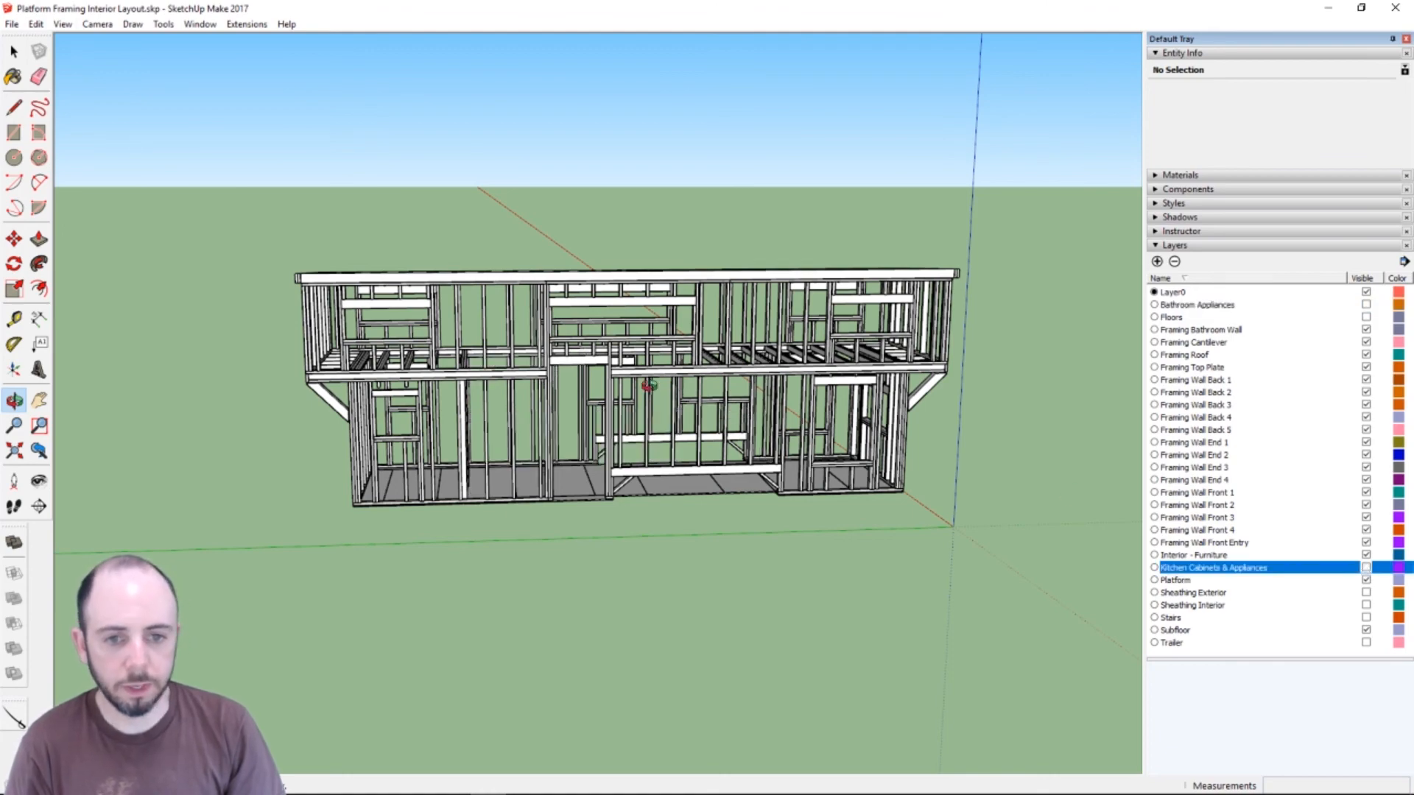
- Examine the exposed house framing from both long sides, both ends and above the roof
left_click_drag(801, 418, 100, 395)
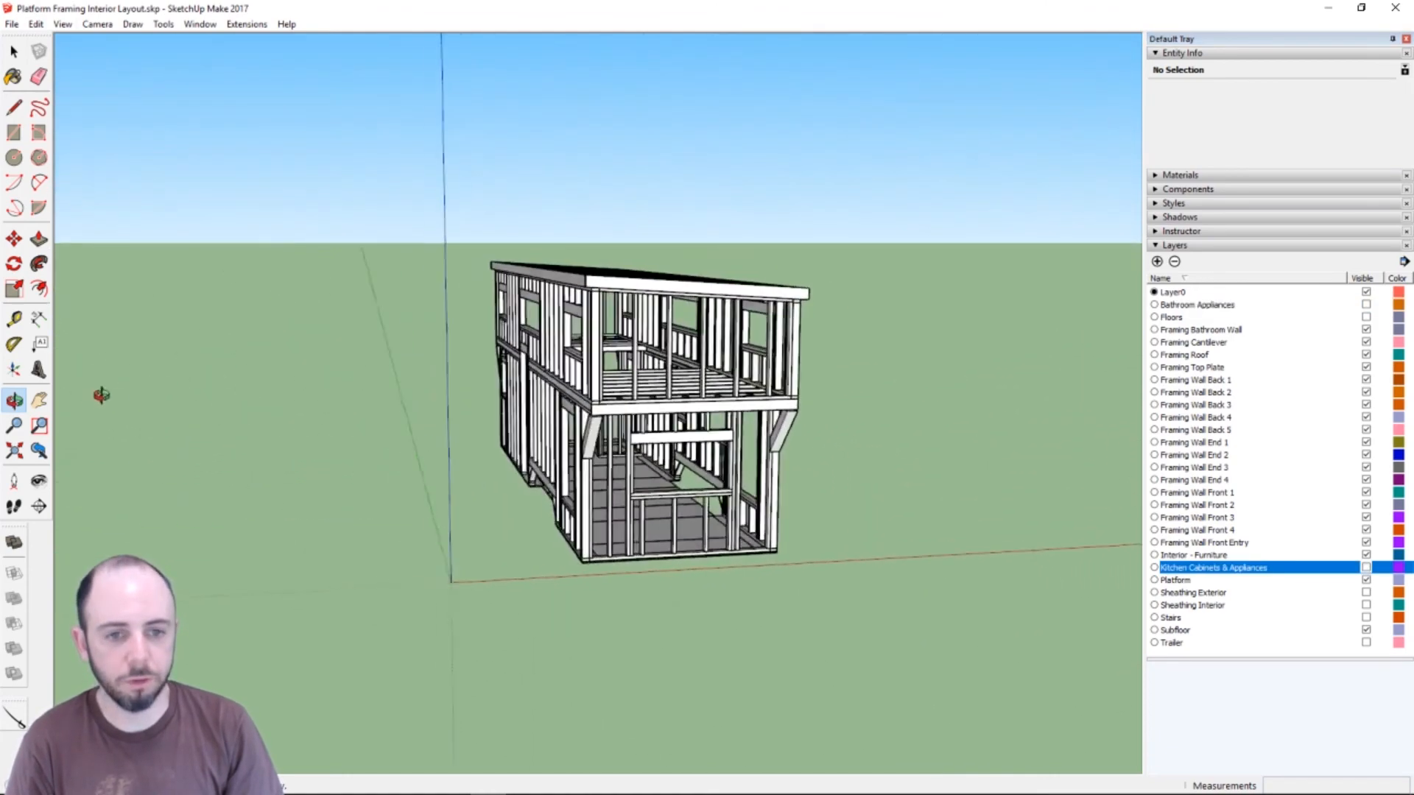
left_click_drag(813, 436, 319, 396)
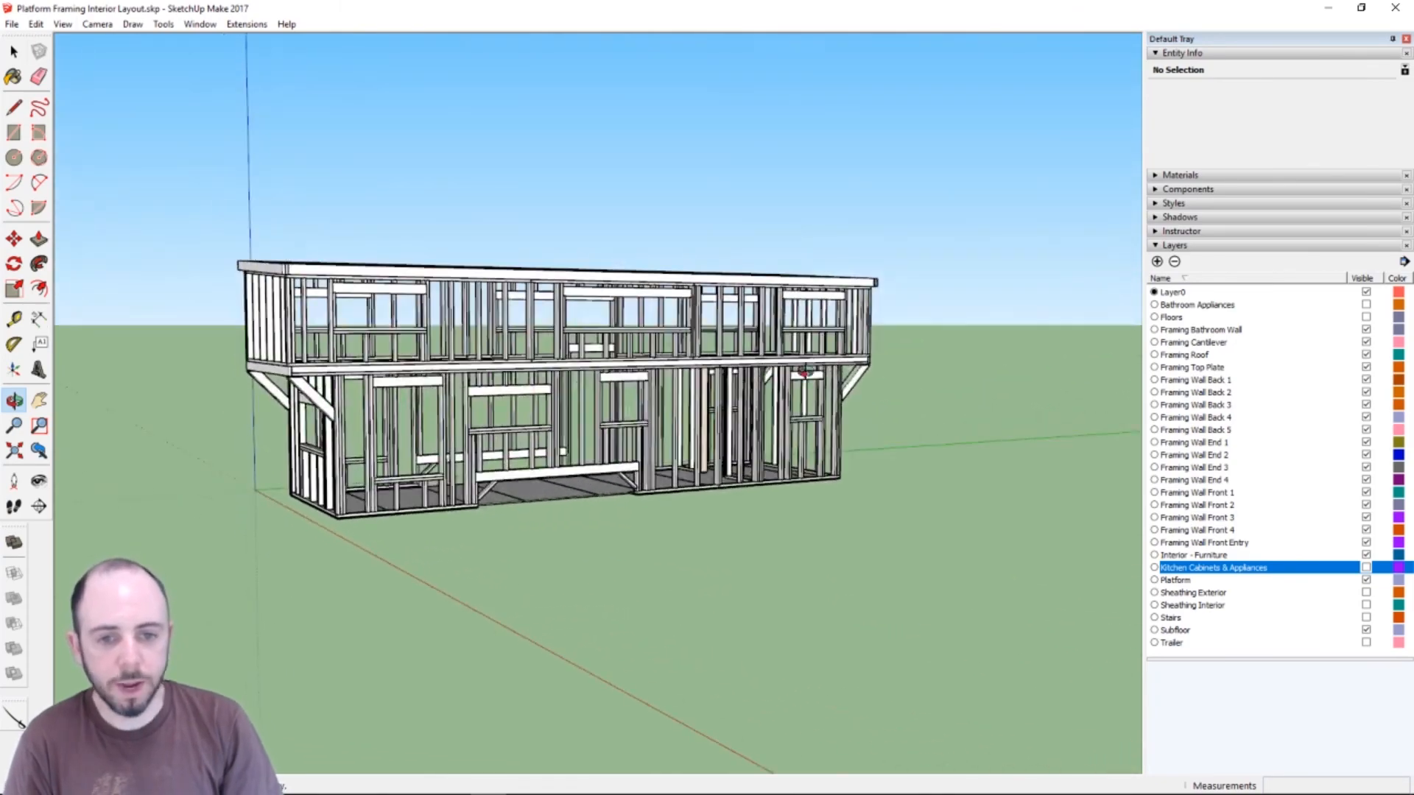
left_click_drag(805, 371, 442, 431)
left_click_drag(691, 367, 246, 404)
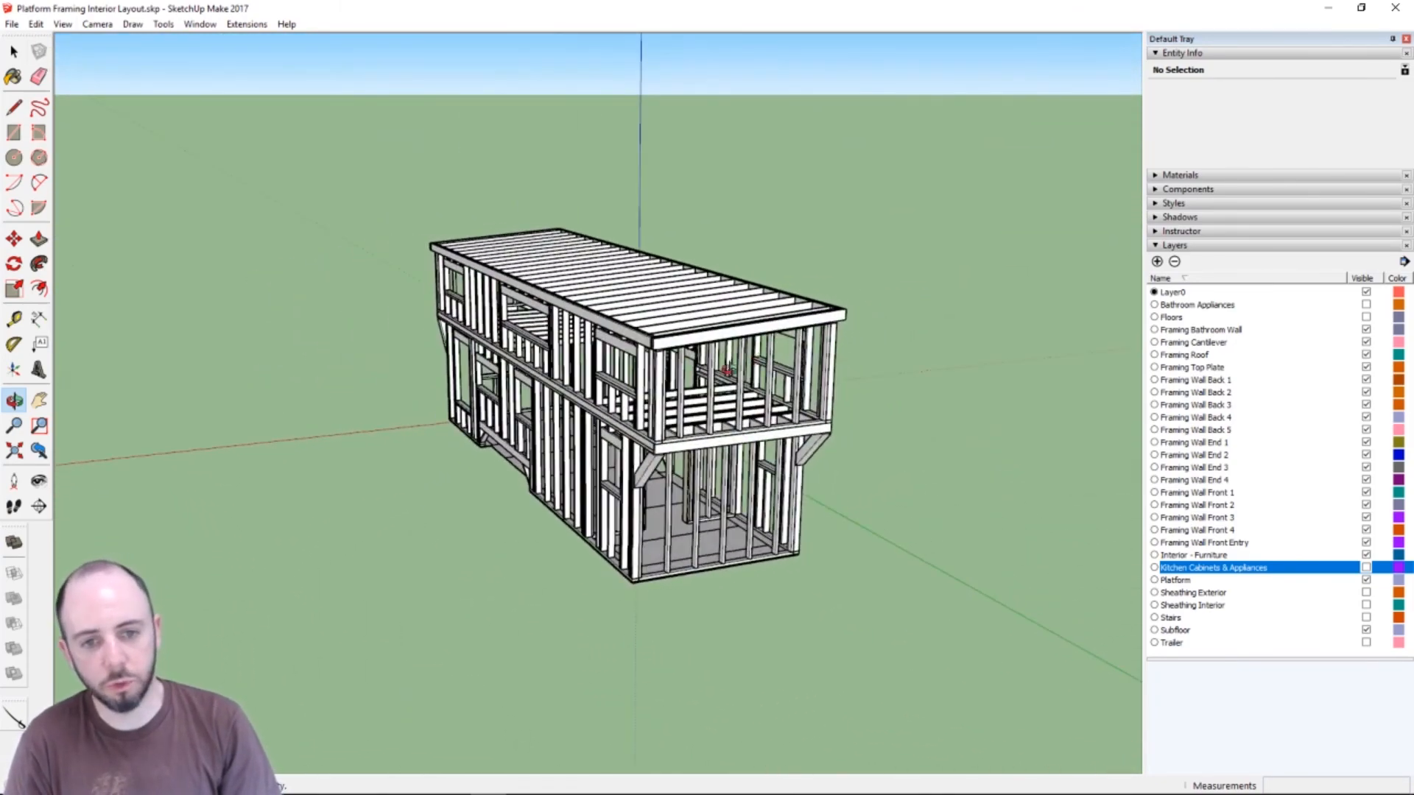
left_click_drag(810, 361, 307, 456)
left_click_drag(773, 378, 457, 343)
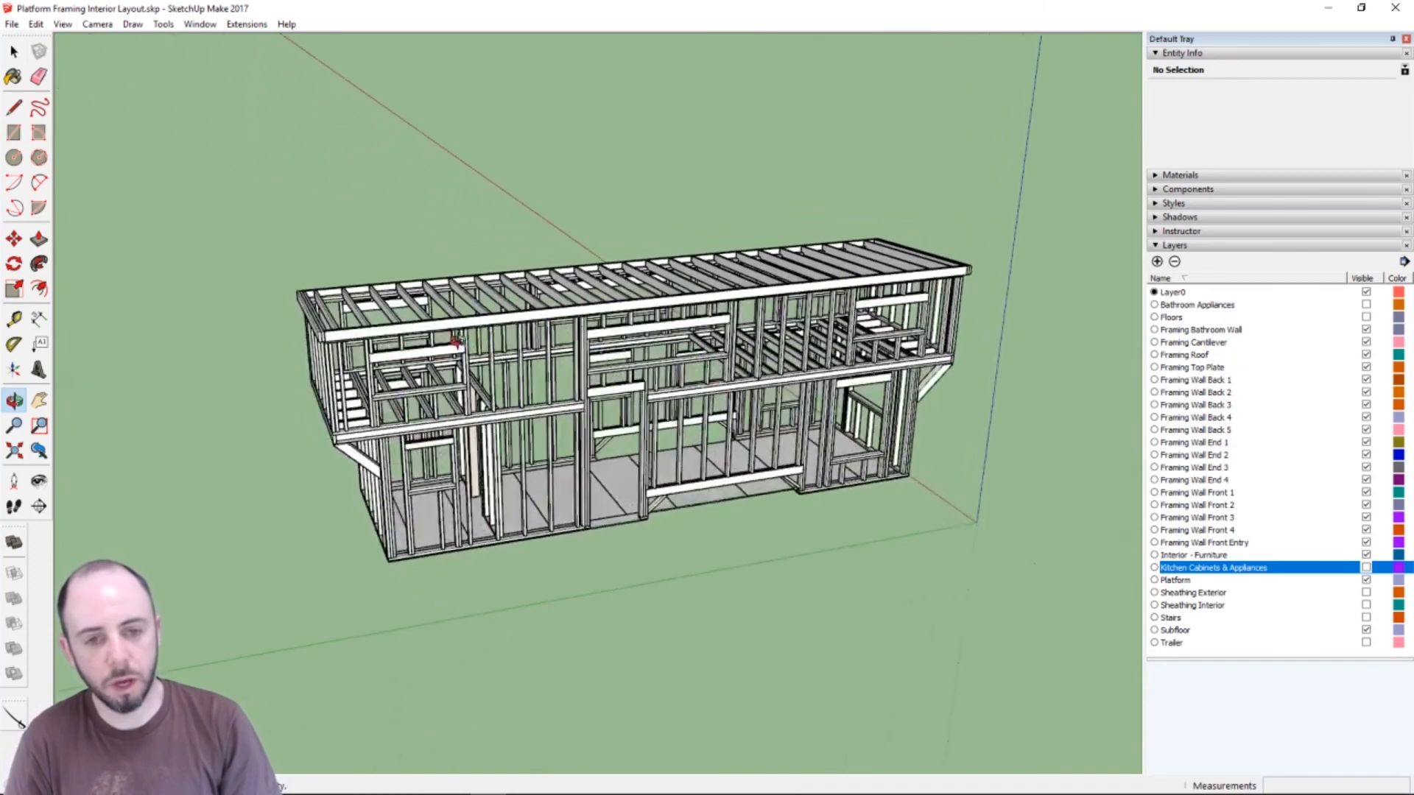
left_click_drag(769, 433, 584, 278)
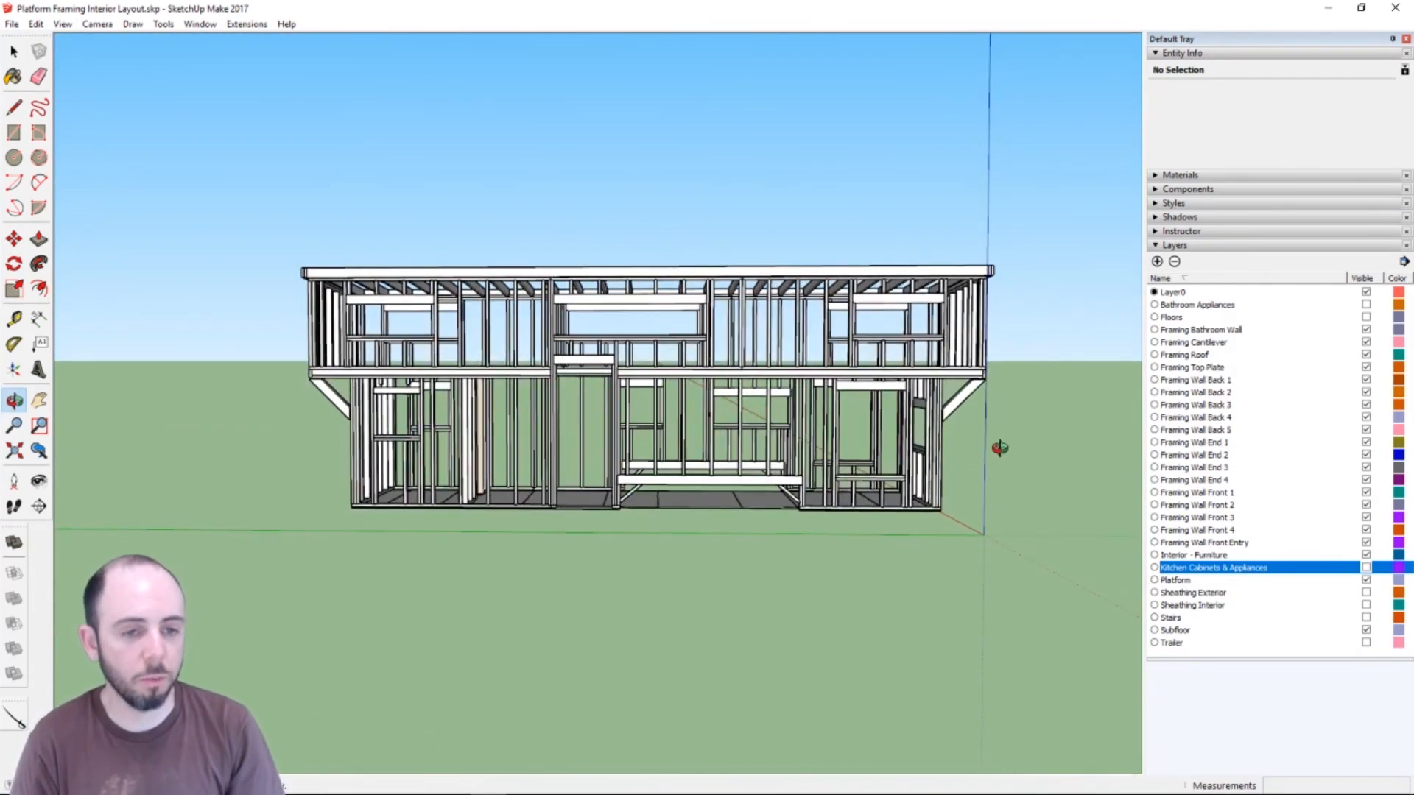
left_click_drag(1000, 445, 1028, 442)
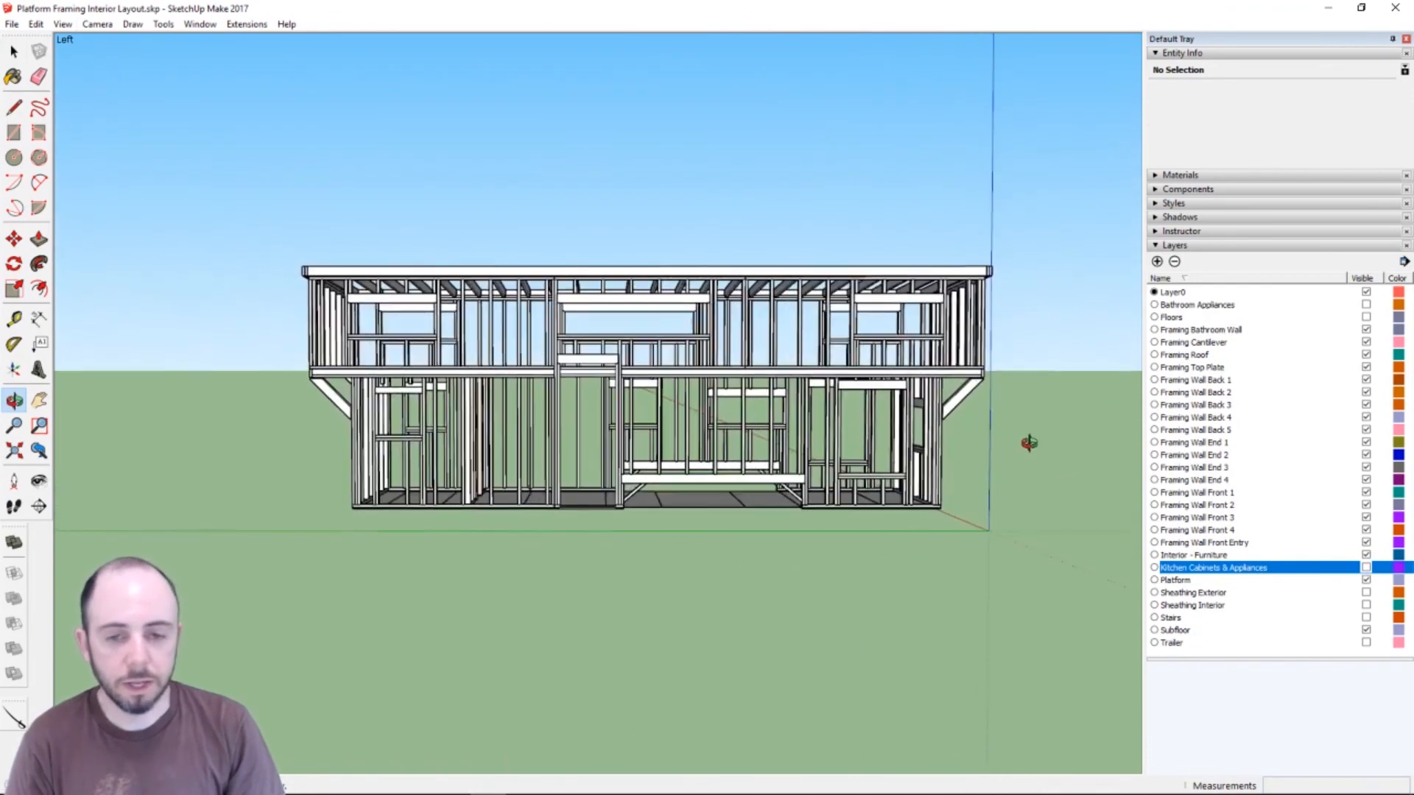
left_click_drag(628, 398, 718, 417)
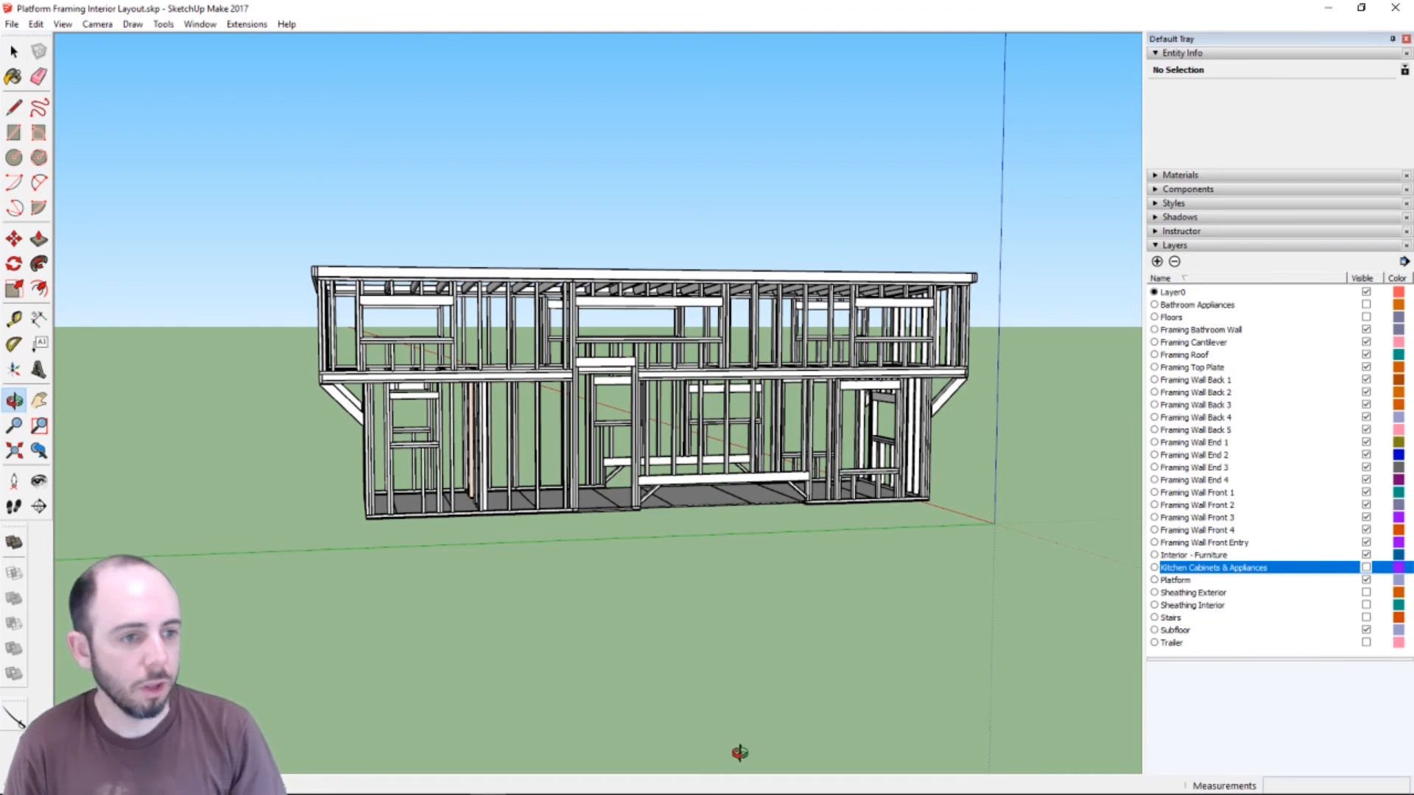
- List the components used in the model and browse through the 2x4 and plywood entries
left_click(1158, 189)
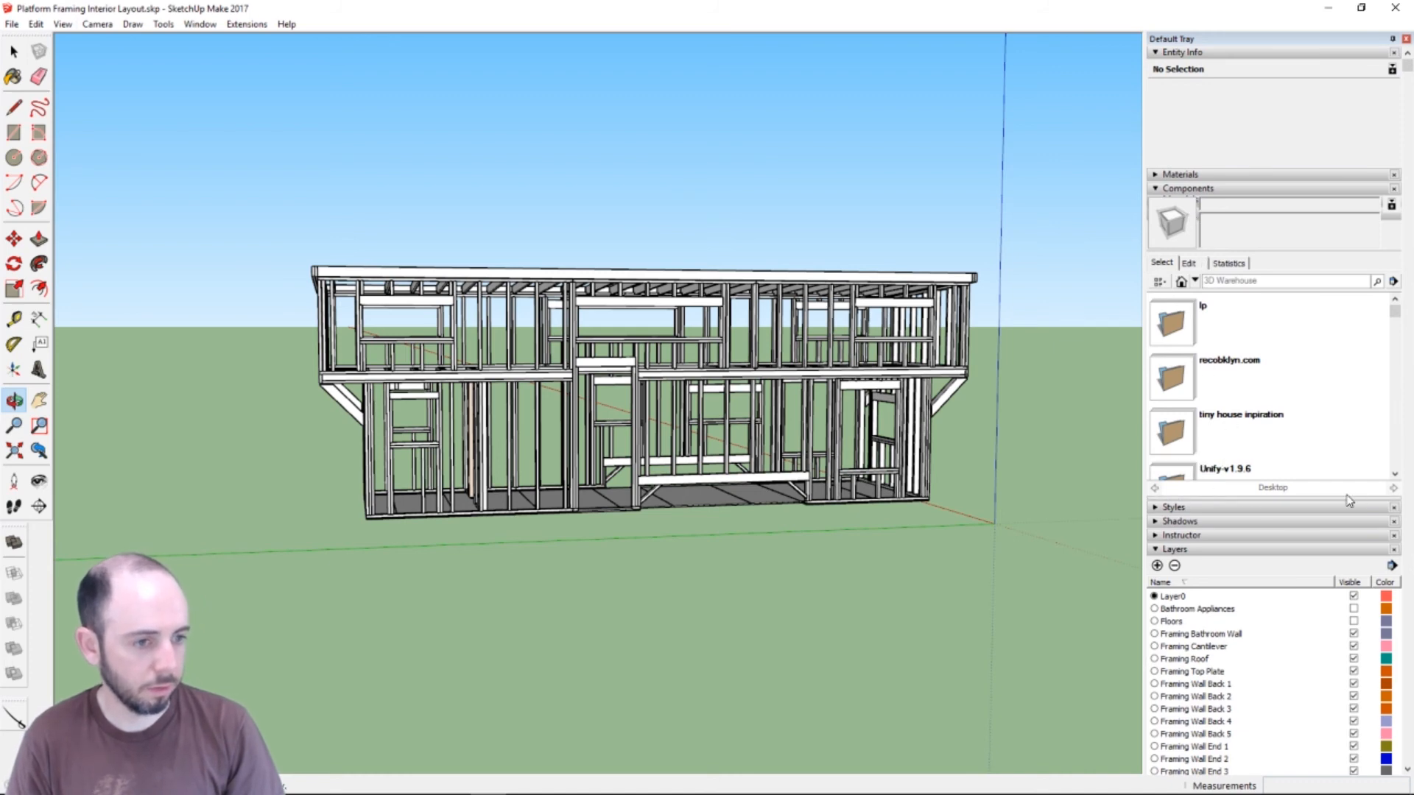
left_click(1181, 281)
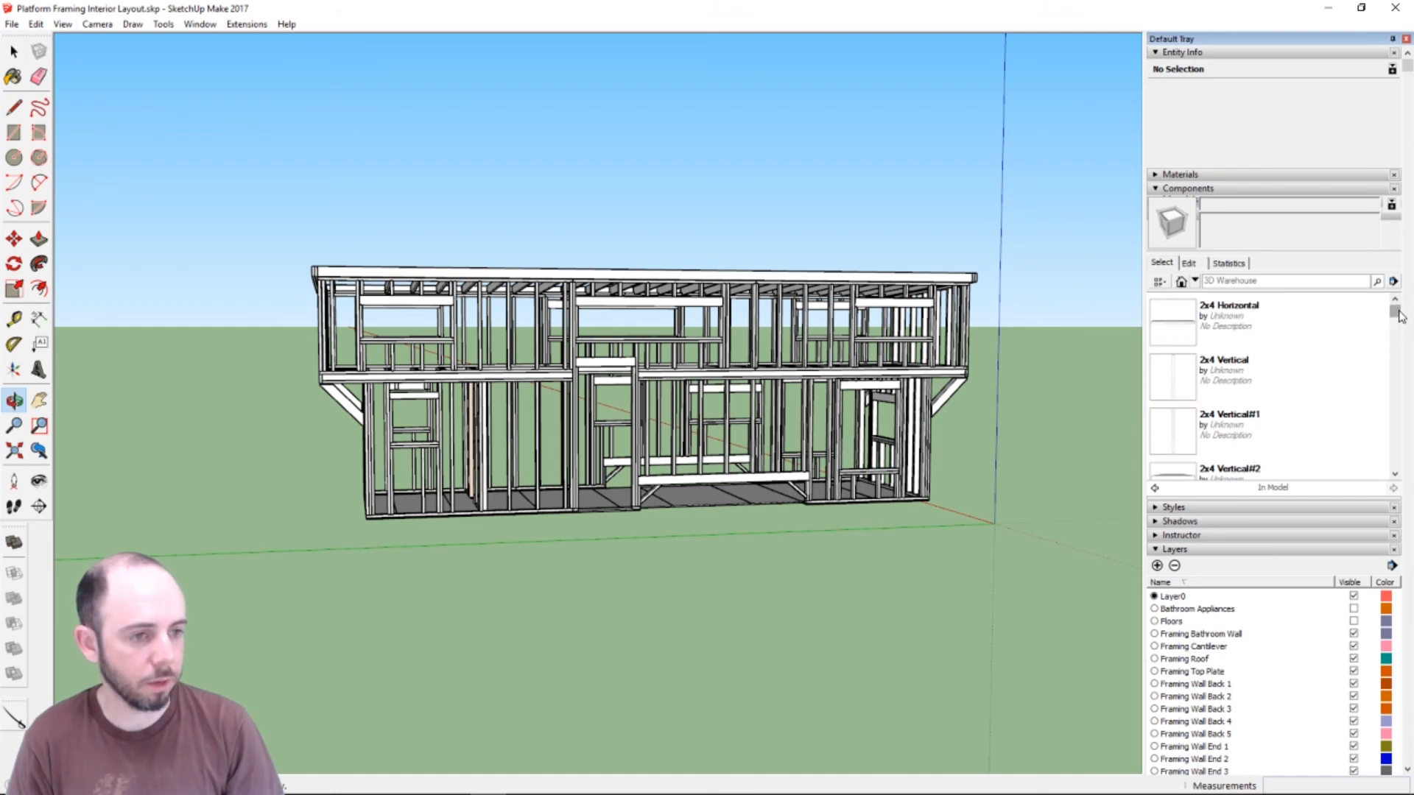
mouse_move(1396, 312)
left_mouse_down()
mouse_move(1403, 416)
mouse_move(1402, 294)
left_mouse_up()
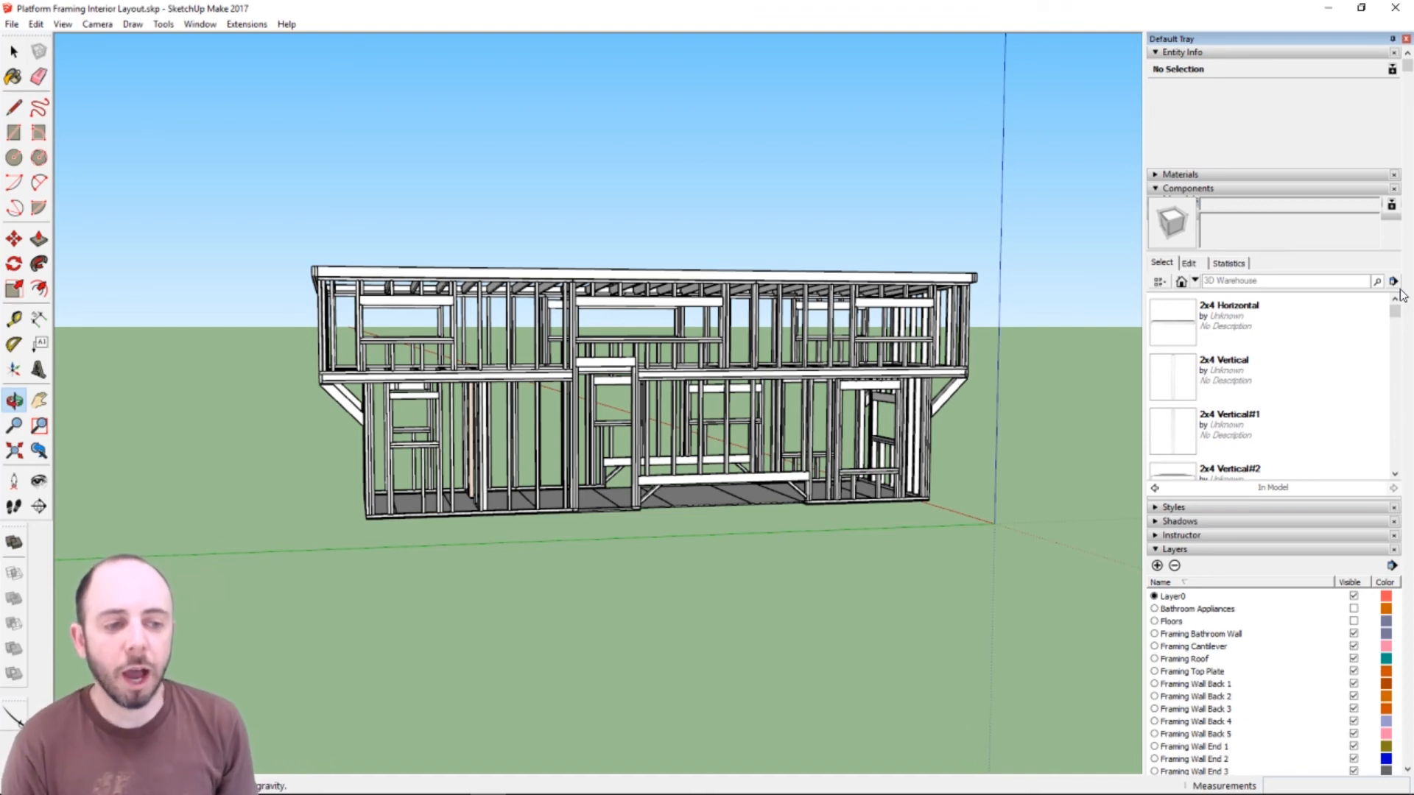
scroll(1308, 308, "down", 10)
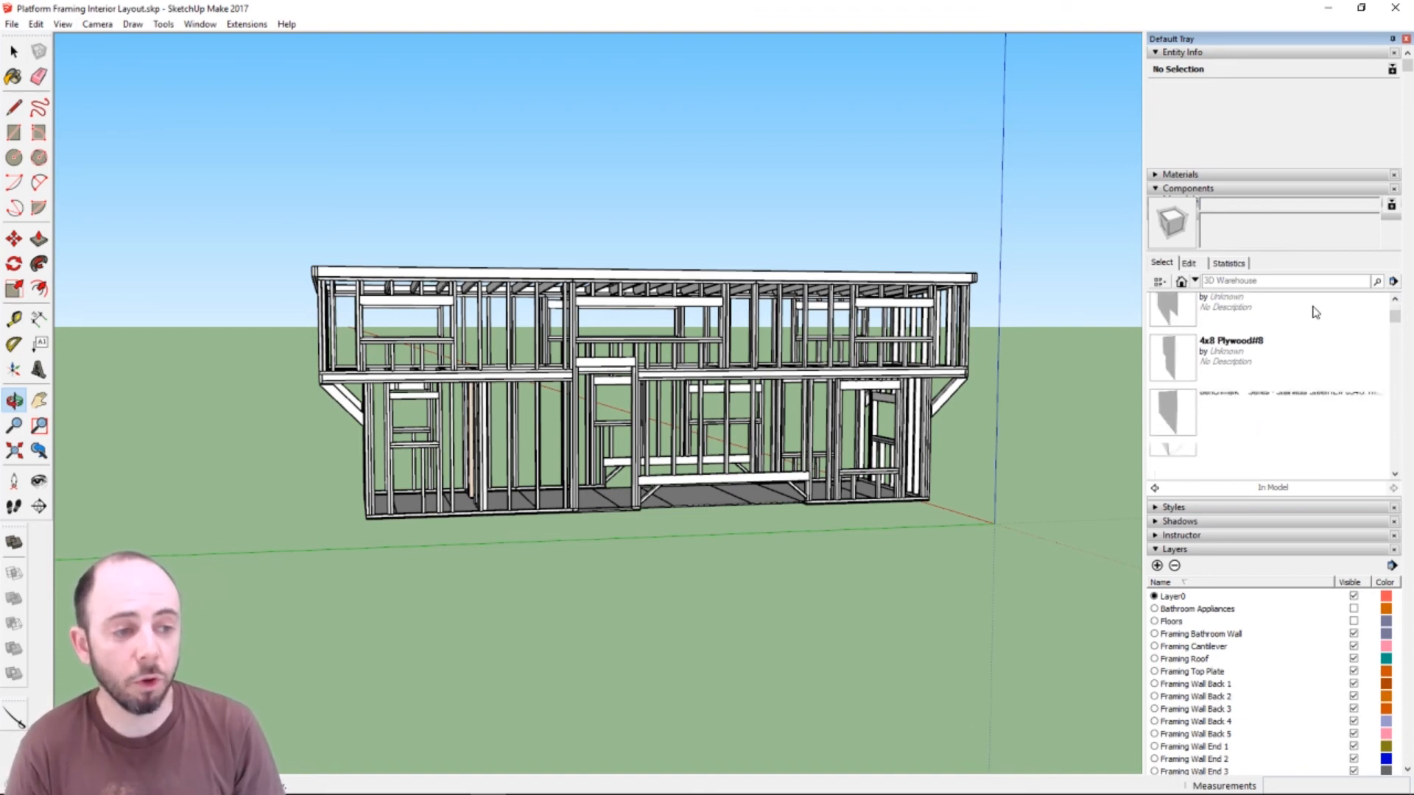
scroll(1340, 365, "up", 10)
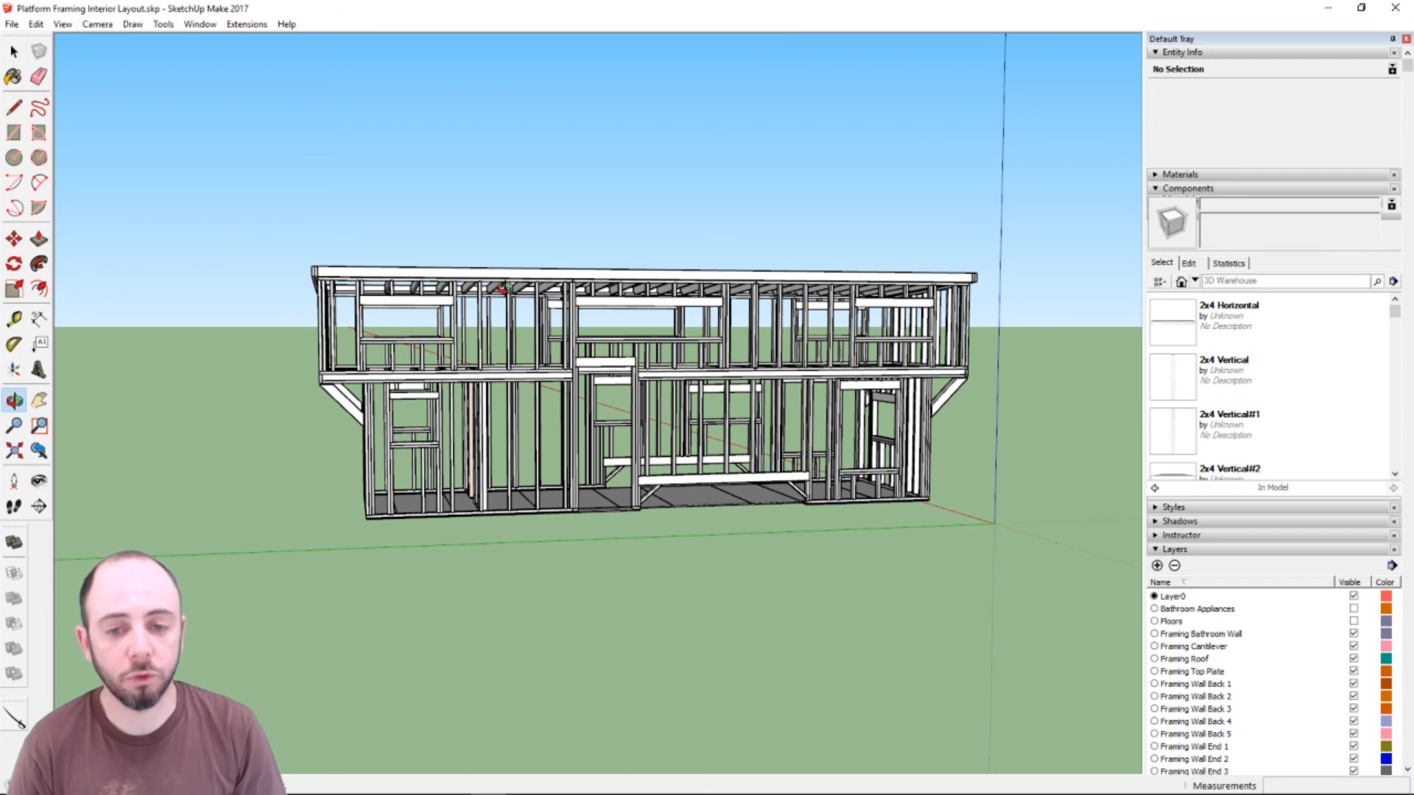
left_click(11, 27)
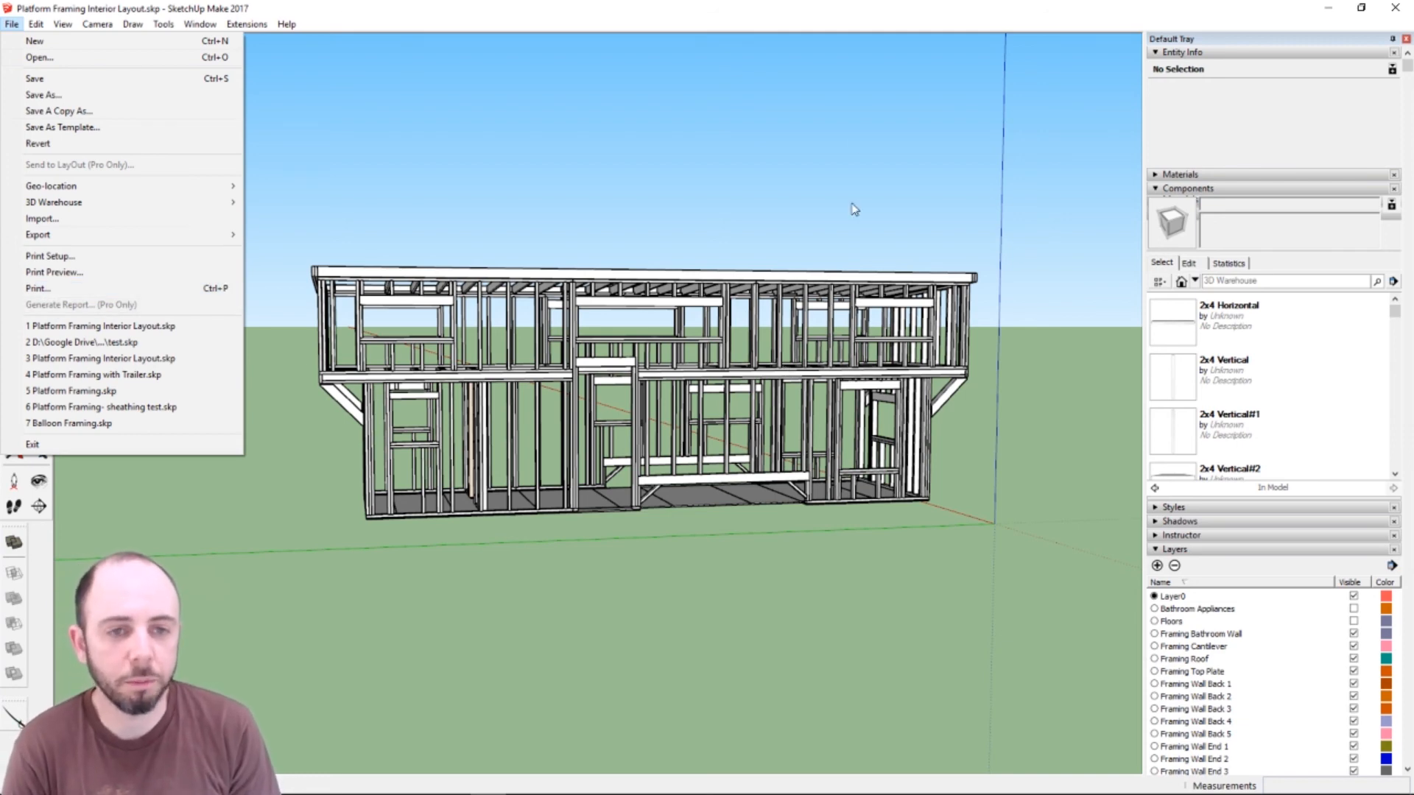
left_click(866, 14)
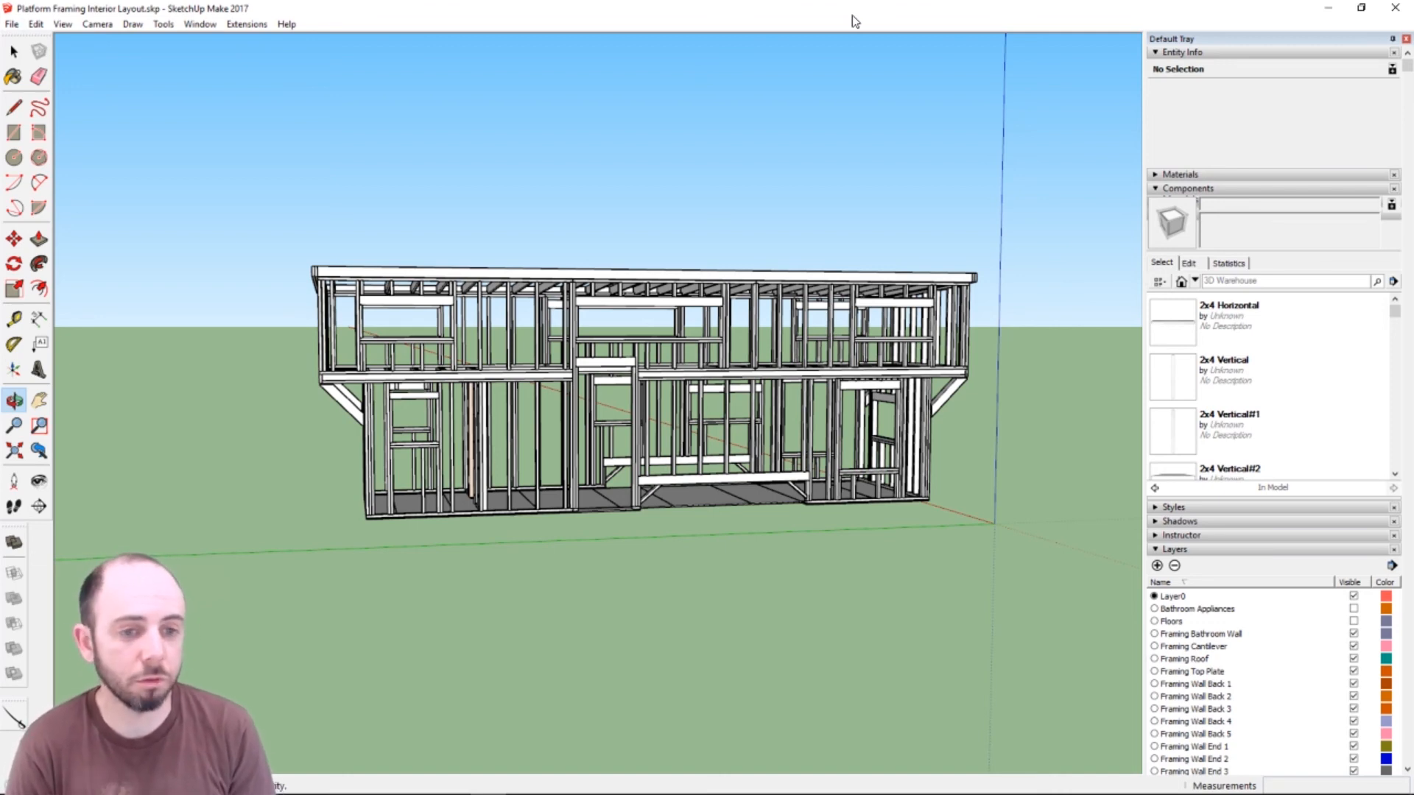
left_click(236, 24)
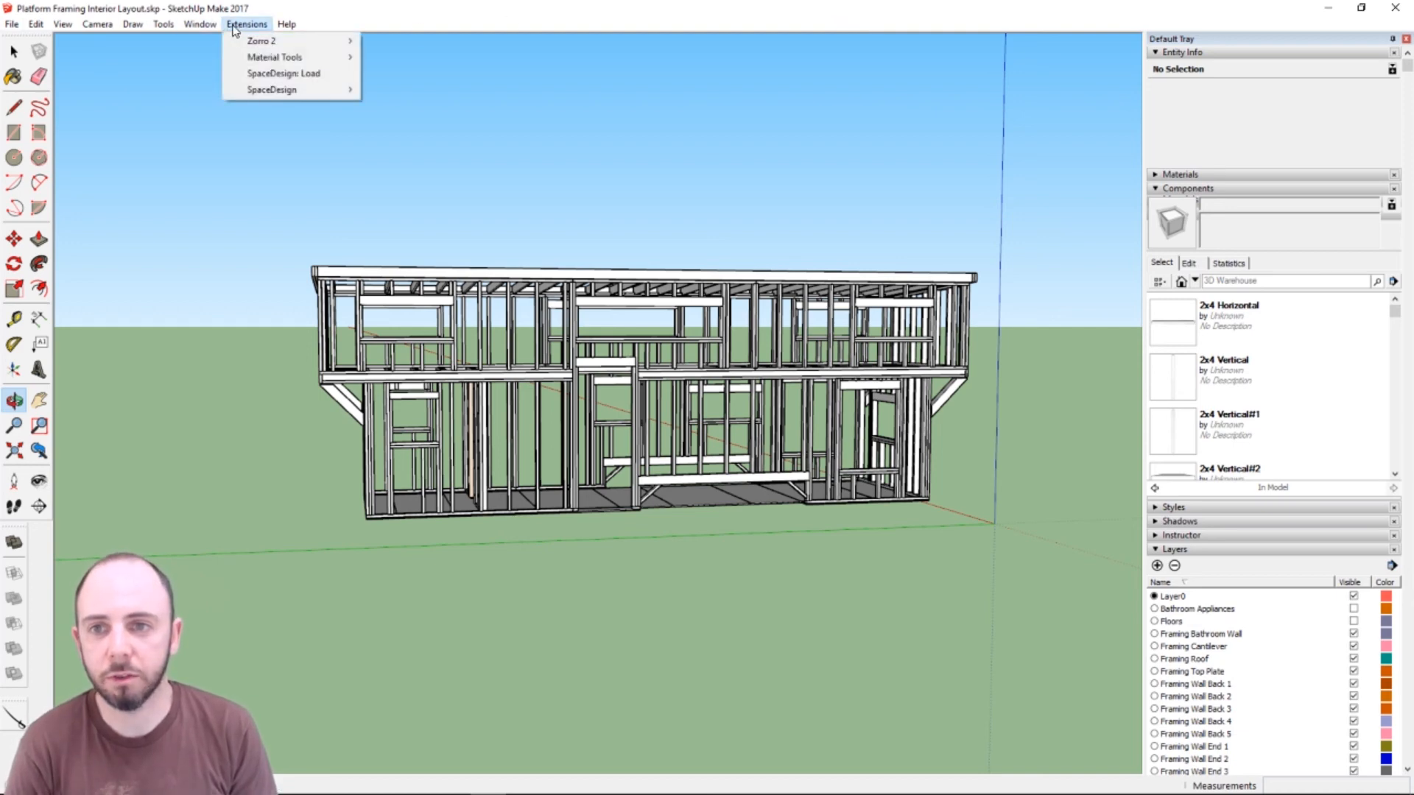
left_click(372, 21)
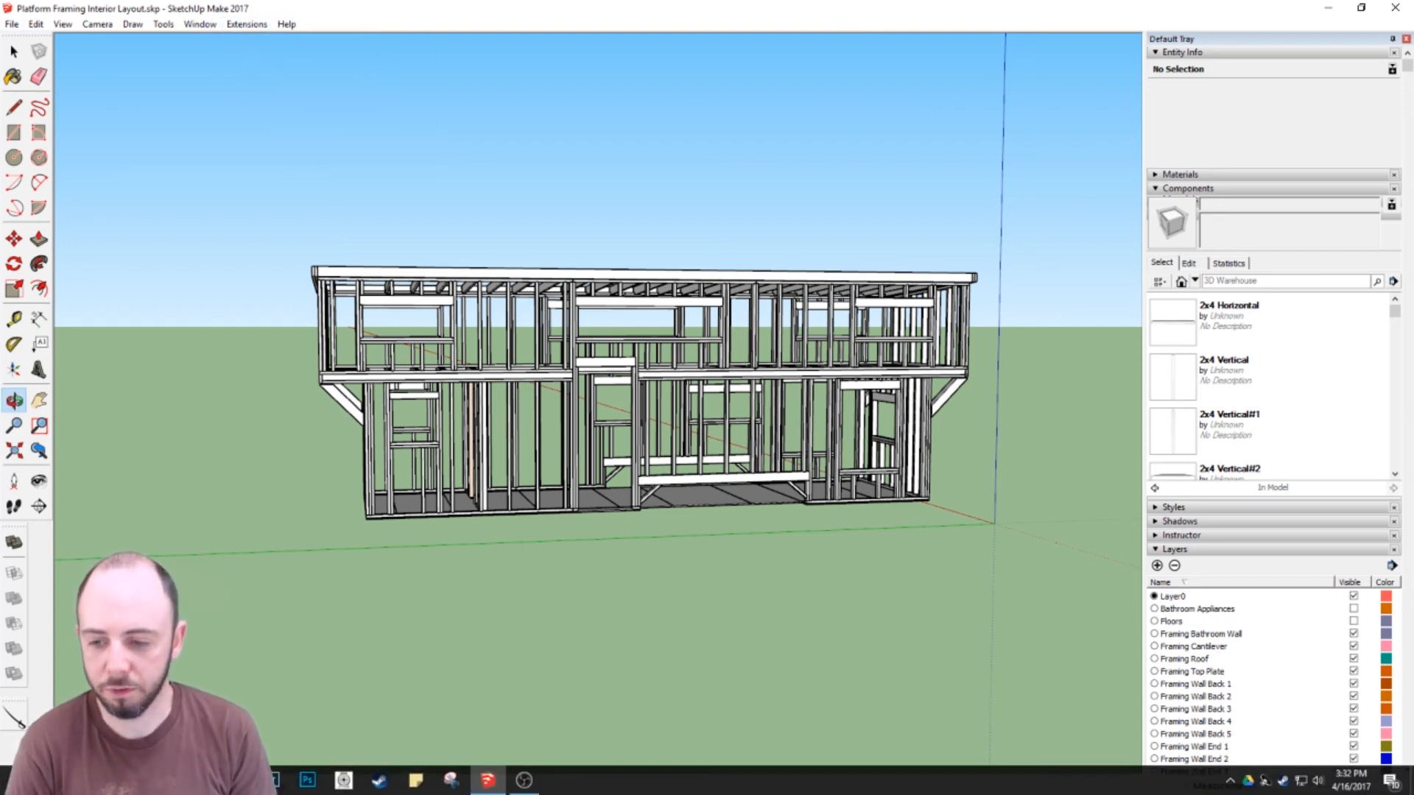
- Switch to a new Chrome window and go to google.com
mouse_move(91, 780)
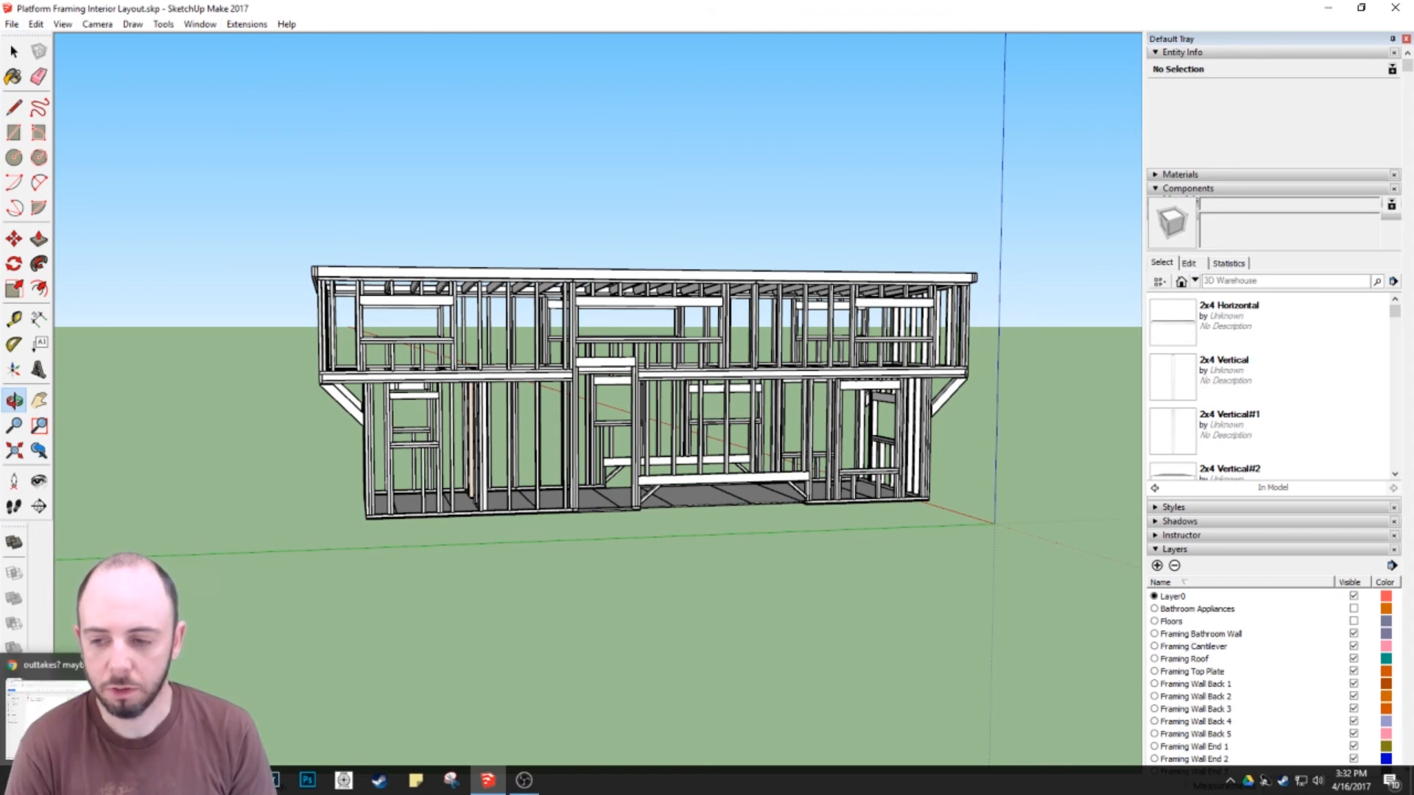
right_click(91, 780)
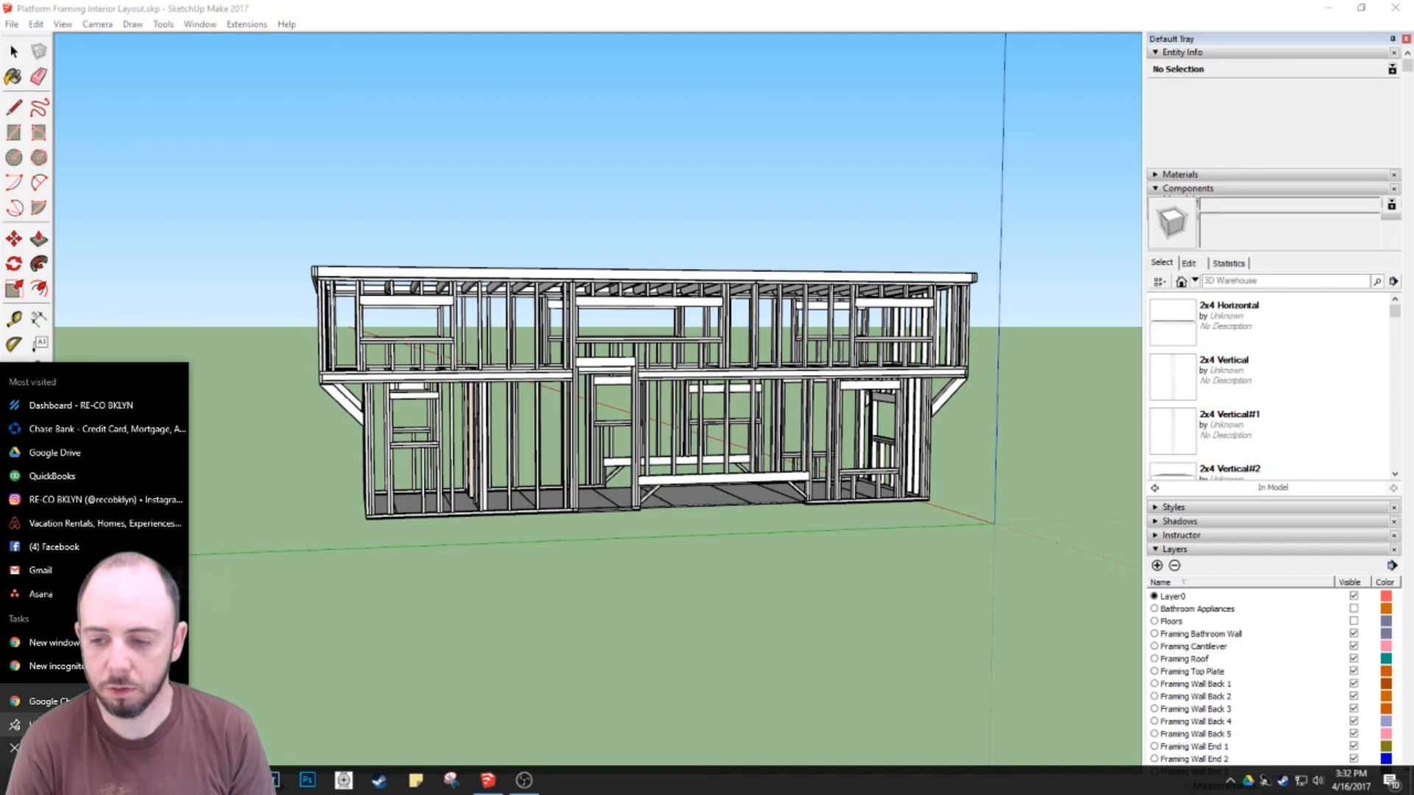
left_click(60, 644)
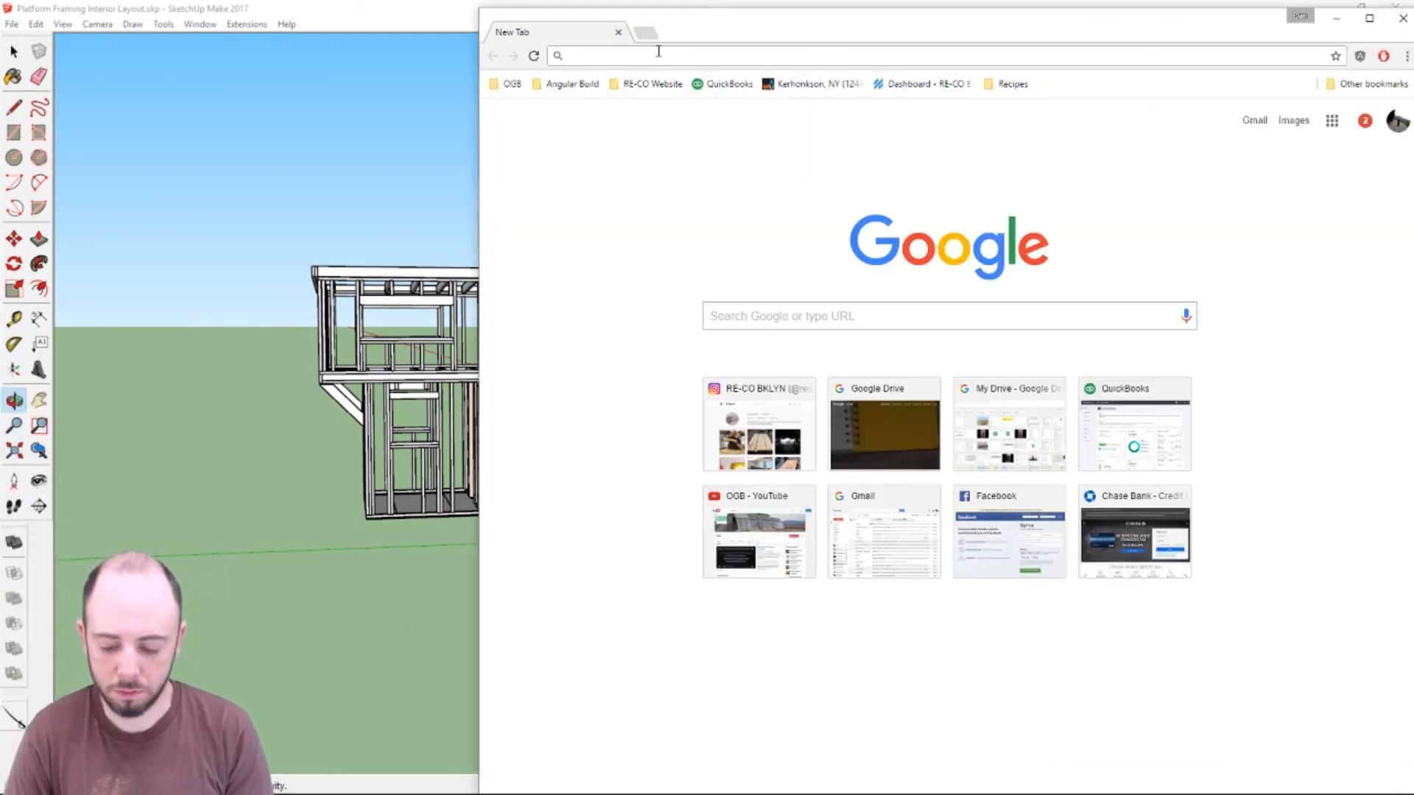
type("g")
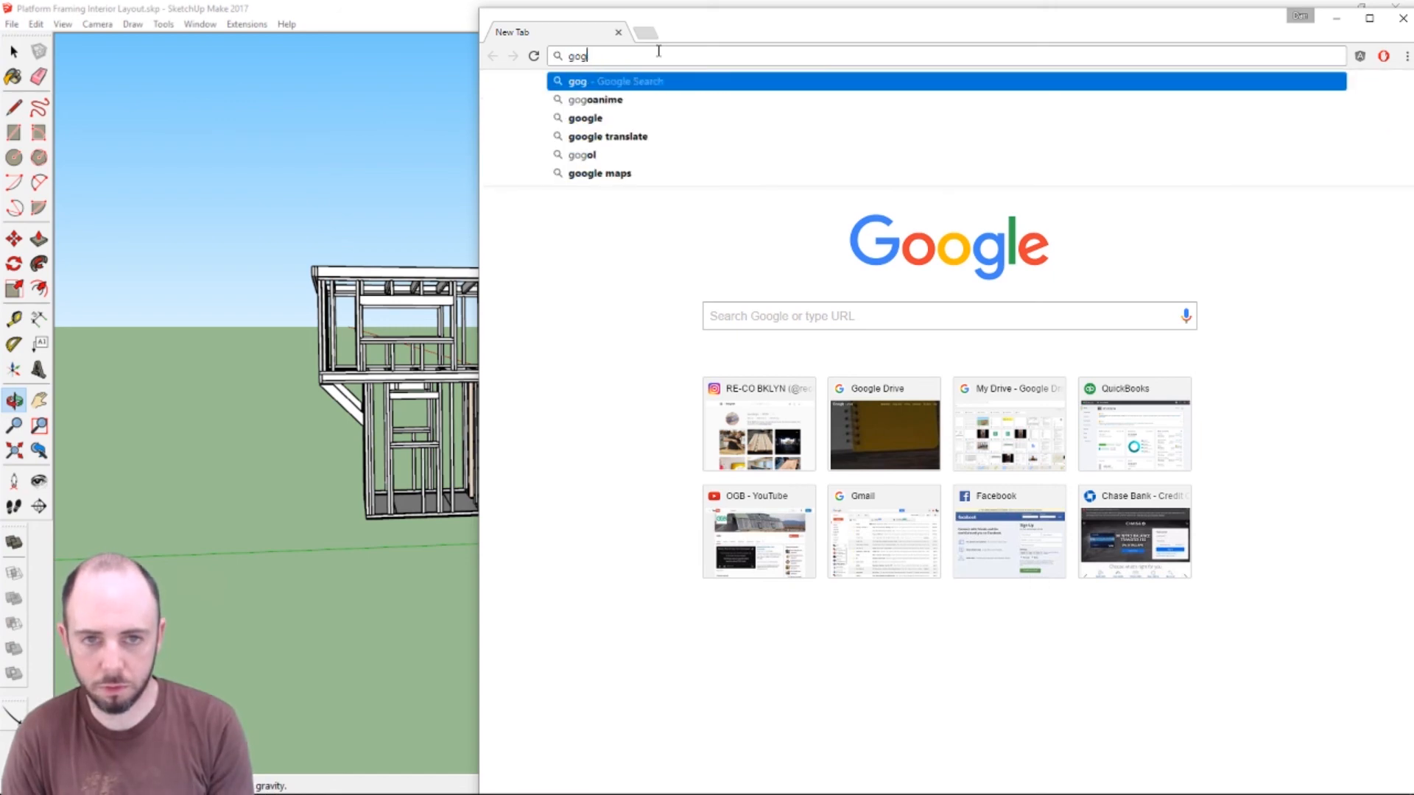
type("oogle.com")
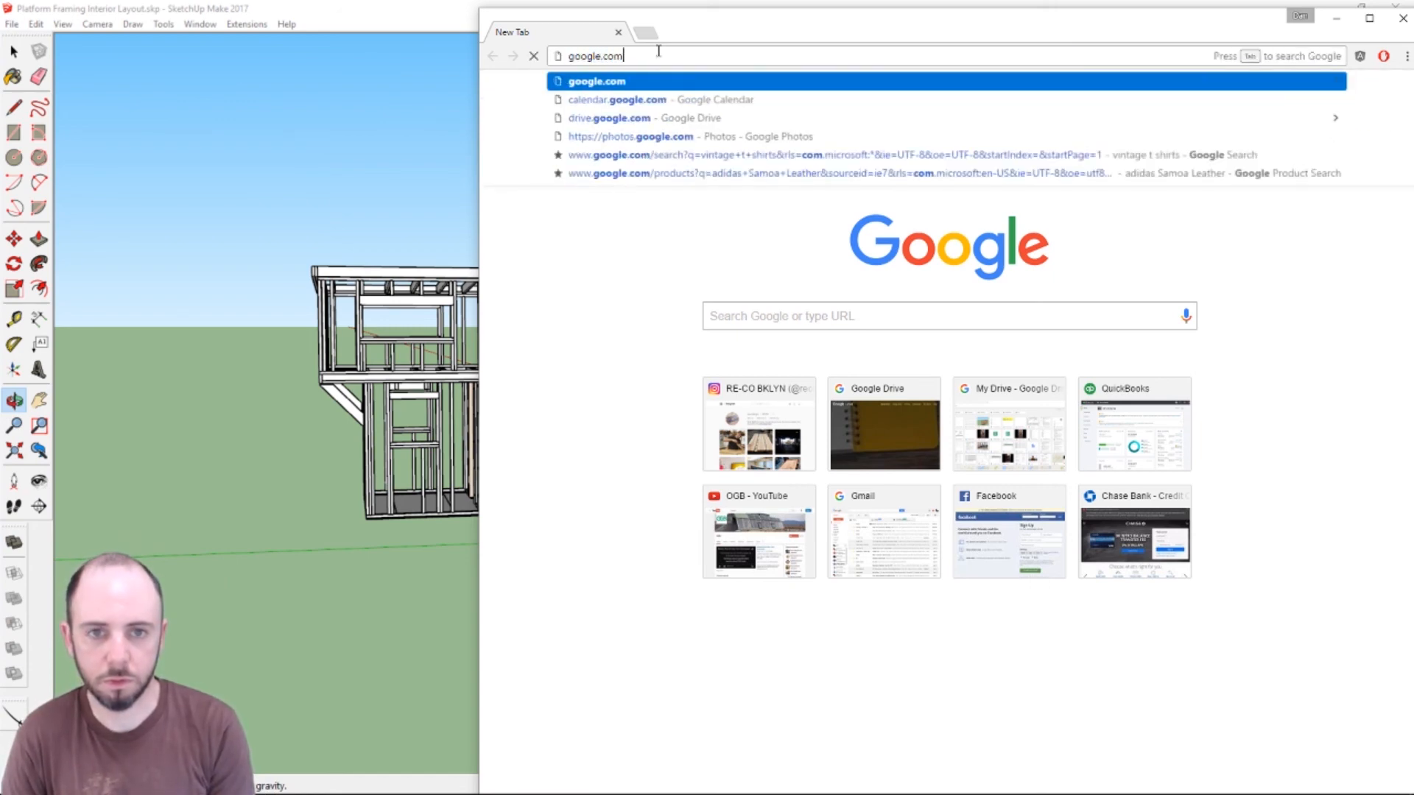
key("Return")
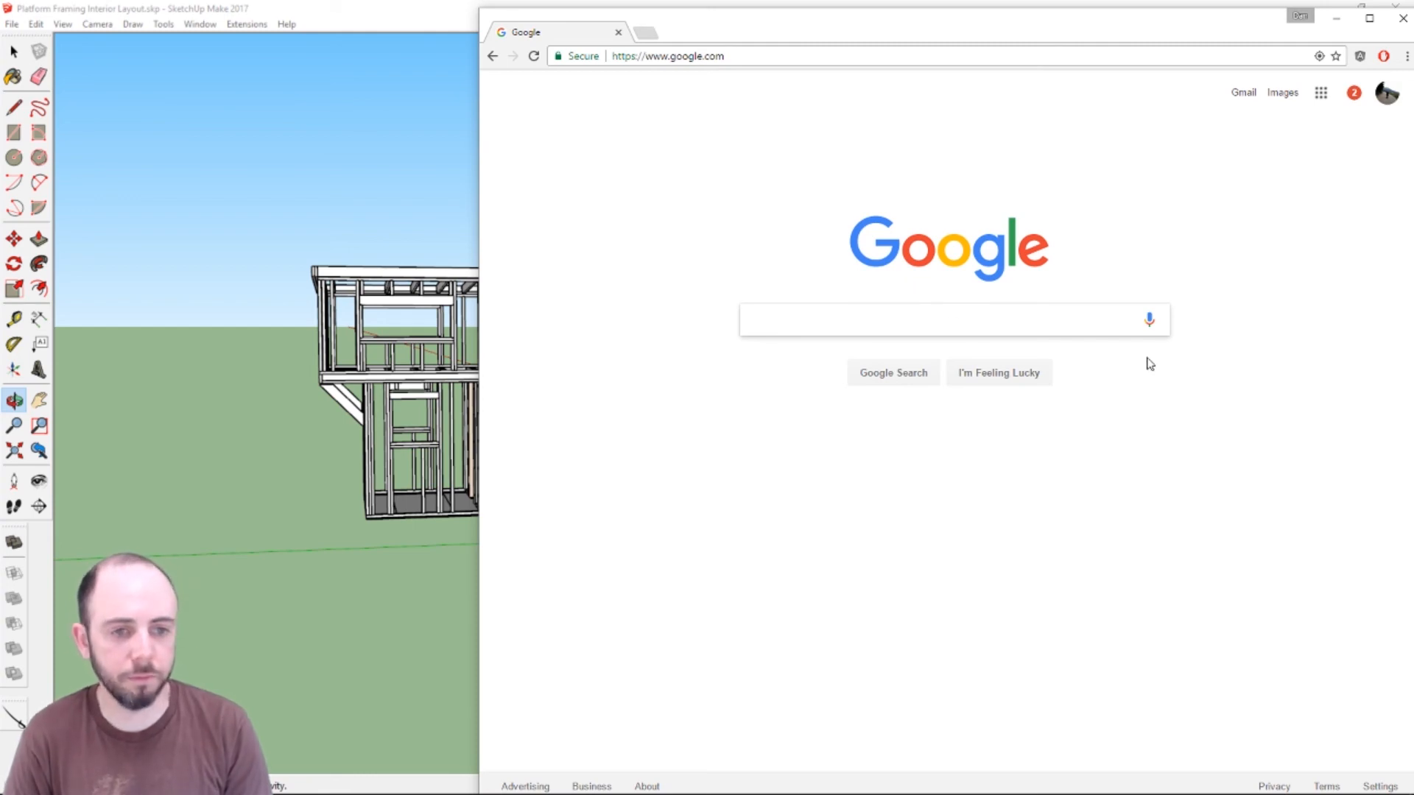
- Search Google for "sketchup component list" and open the CutList page on the SketchUp Extension Warehouse
type("s")
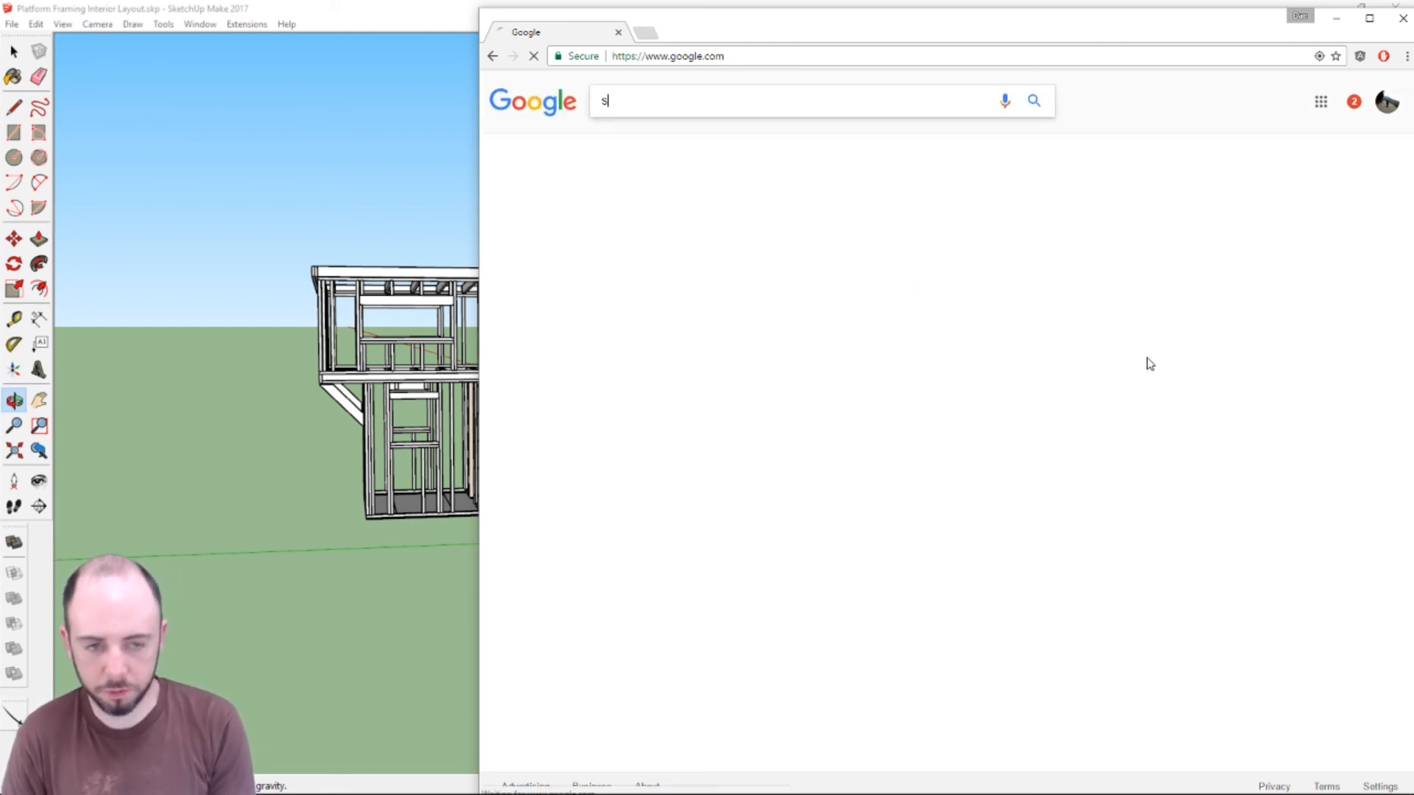
type("ketchup")
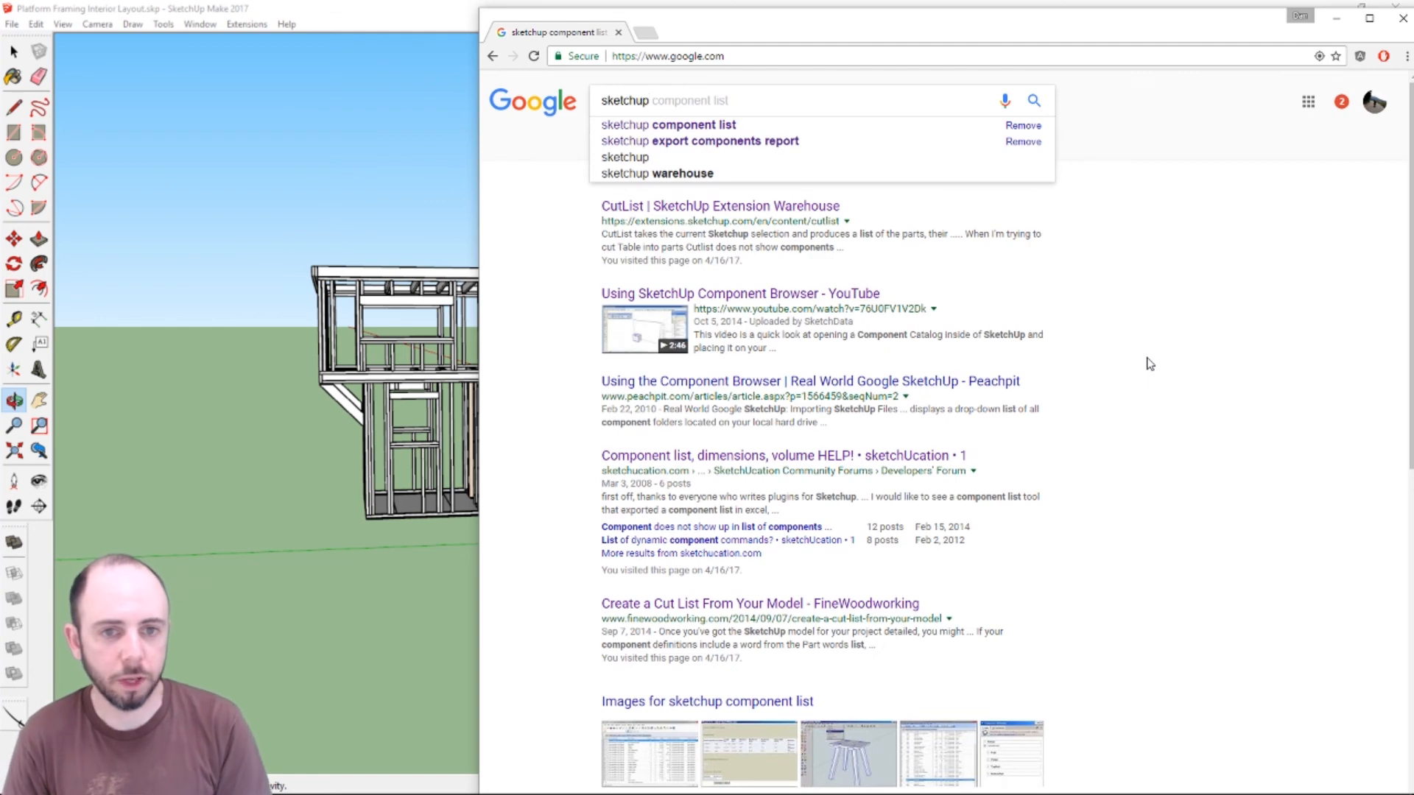
key("Down")
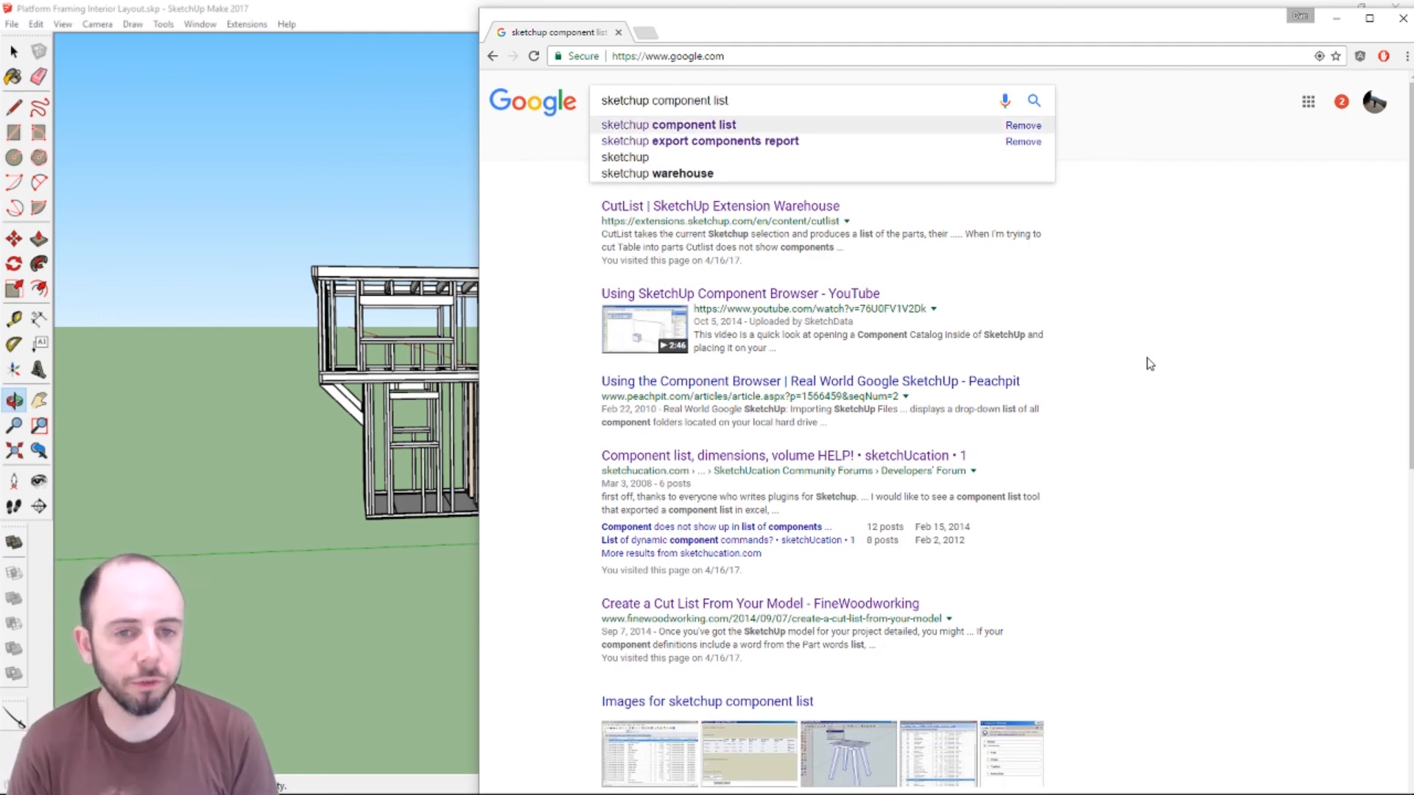
key("Return")
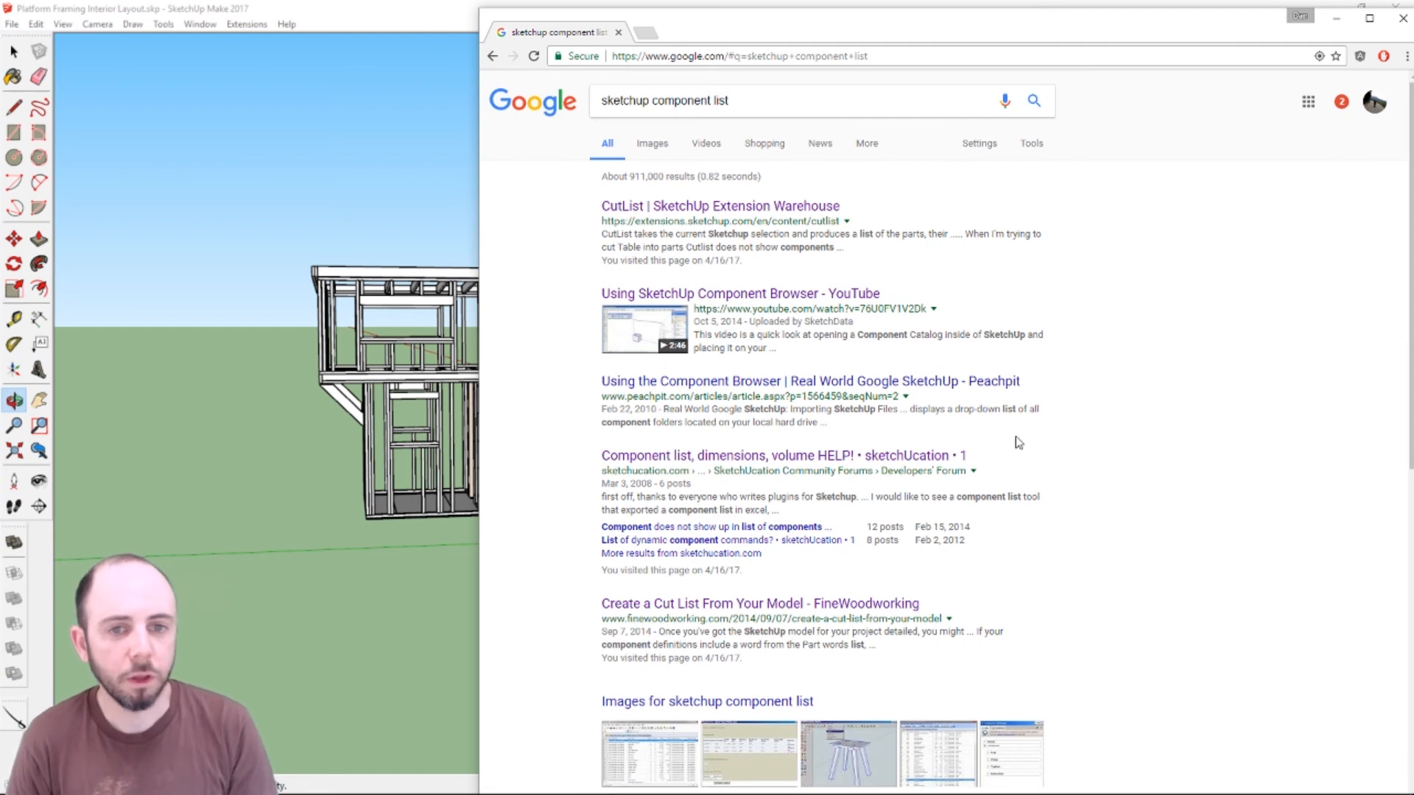
left_click(665, 217)
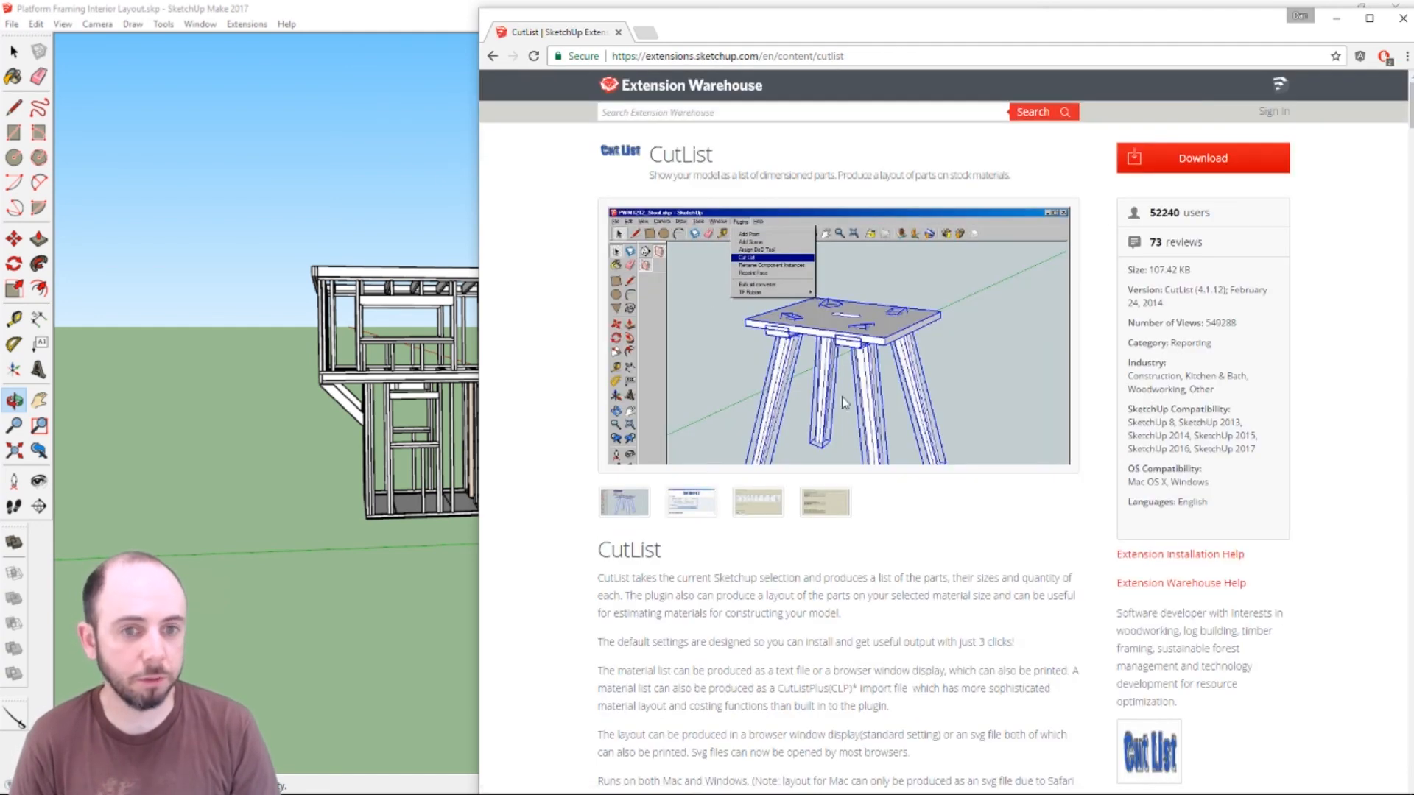
- Read through the CutList extension's description and its user reviews, including the notes about support and compatibility
scroll(1023, 391, "down", 4)
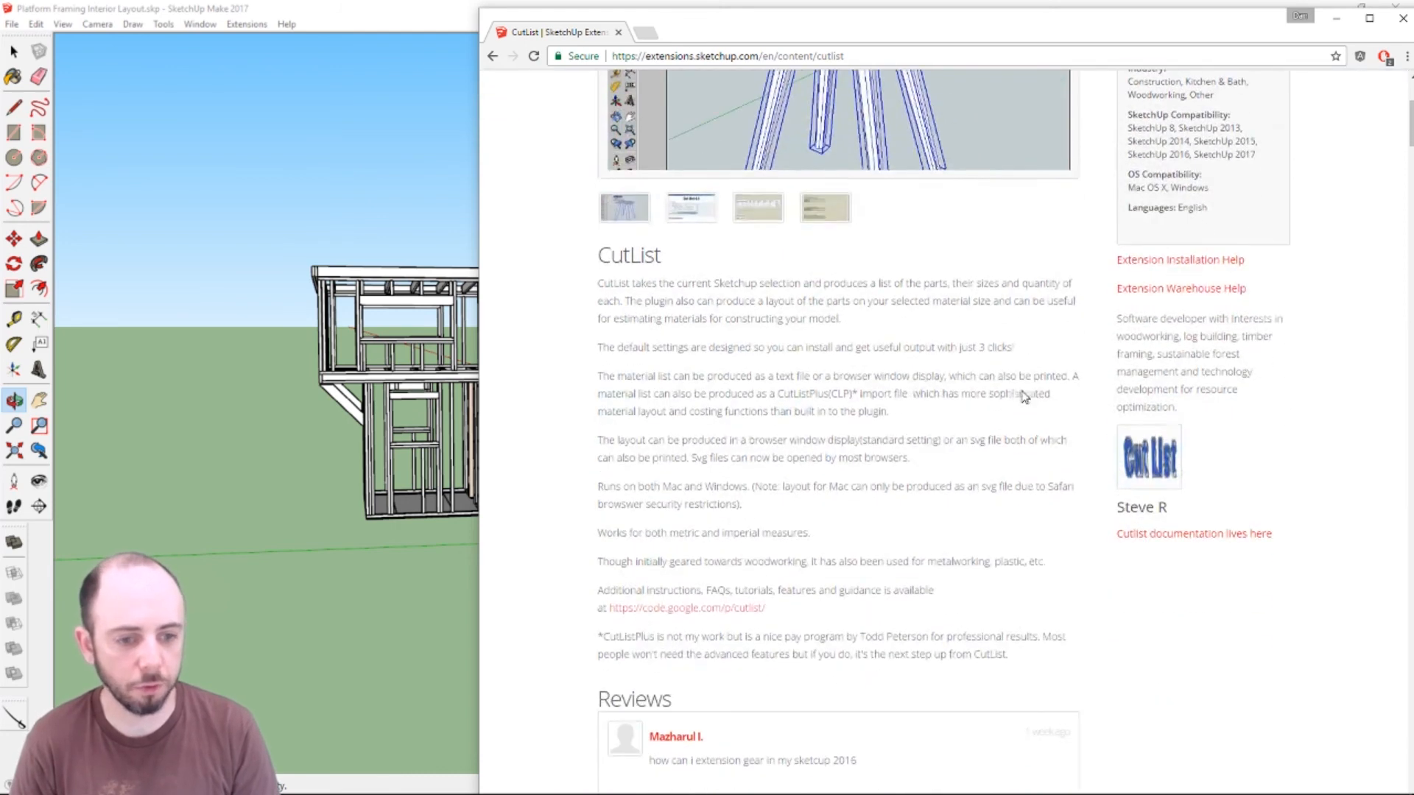
scroll(982, 373, "down", 6)
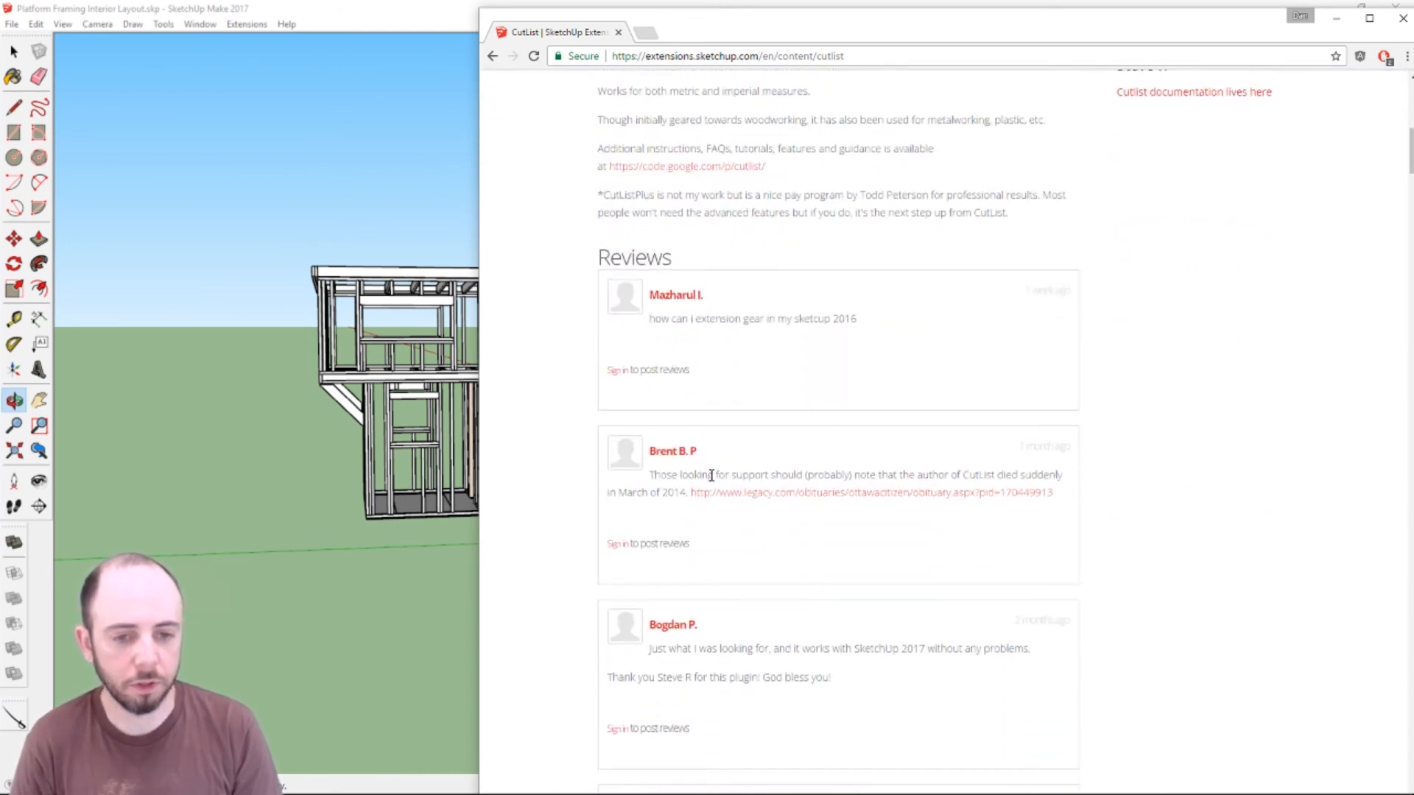
left_click_drag(710, 475, 1003, 509)
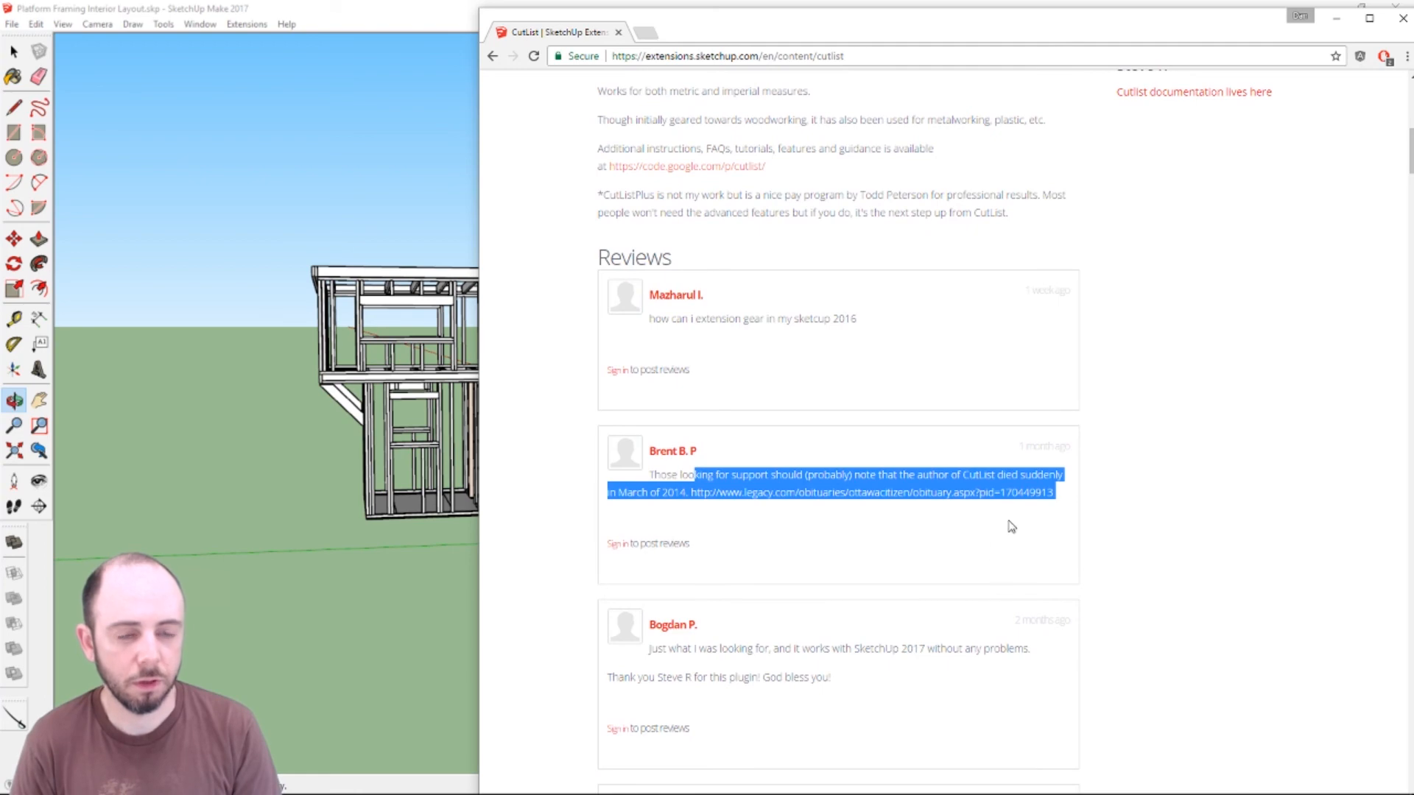
scroll(1002, 516, "up", 9)
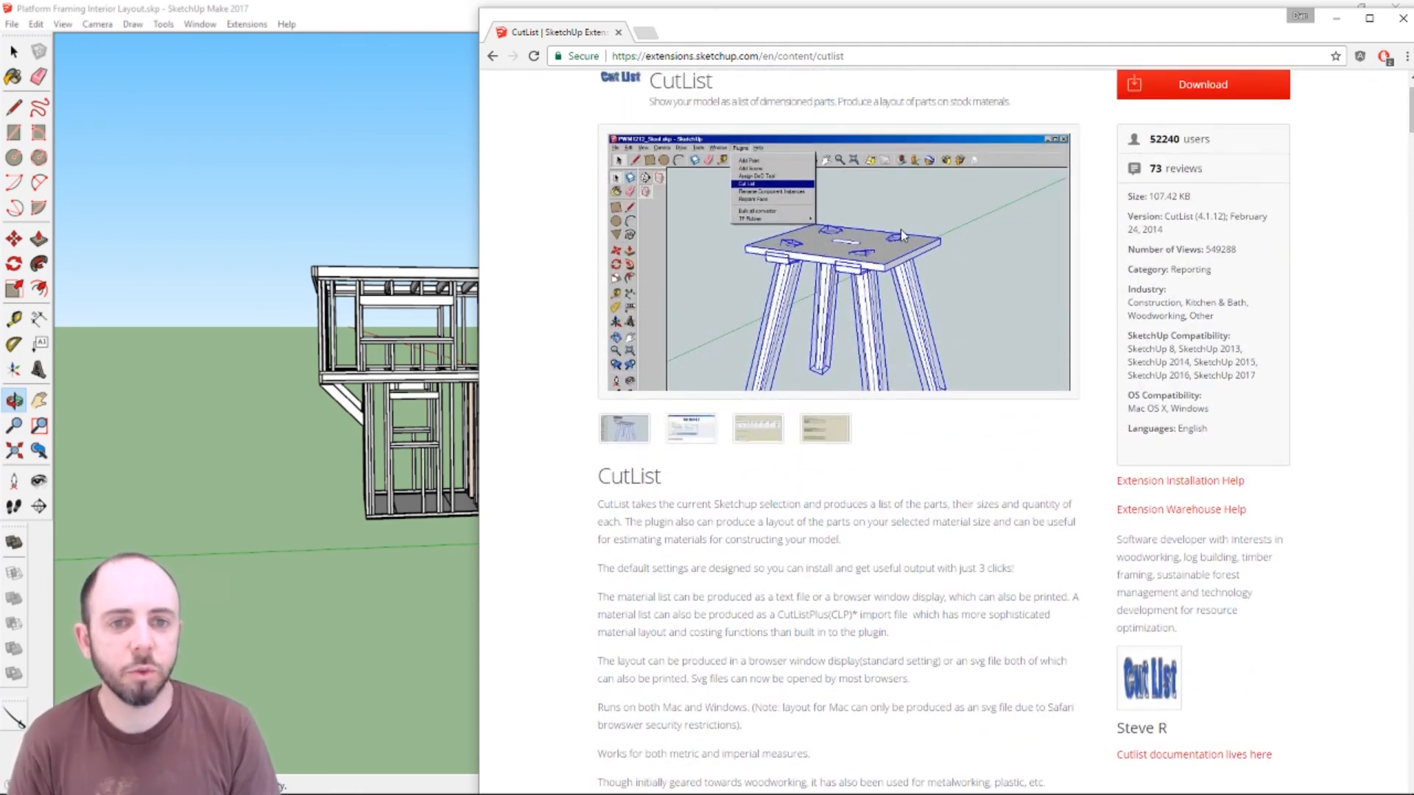
scroll(895, 236, "up", 1)
scroll(885, 252, "down", 6)
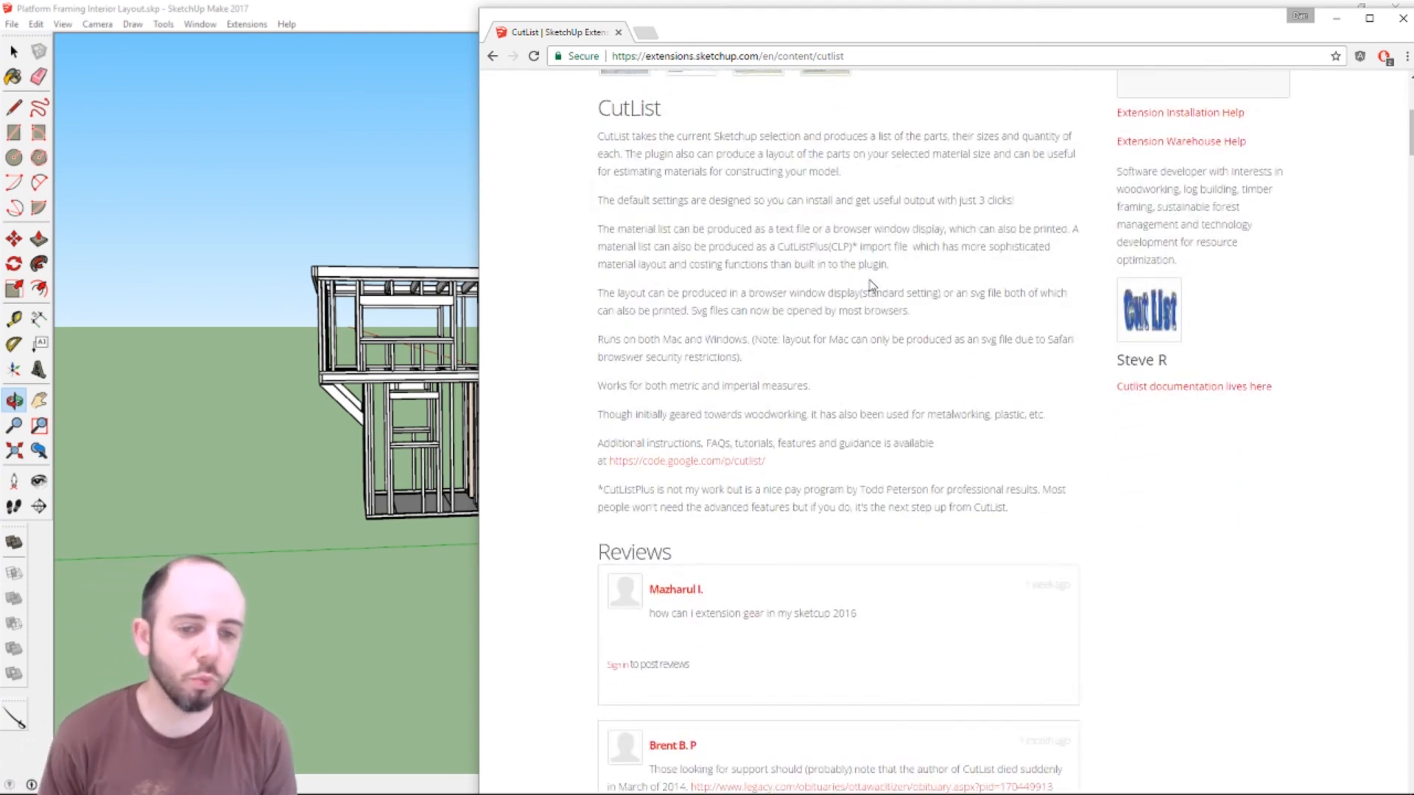
scroll(909, 302, "down", 20)
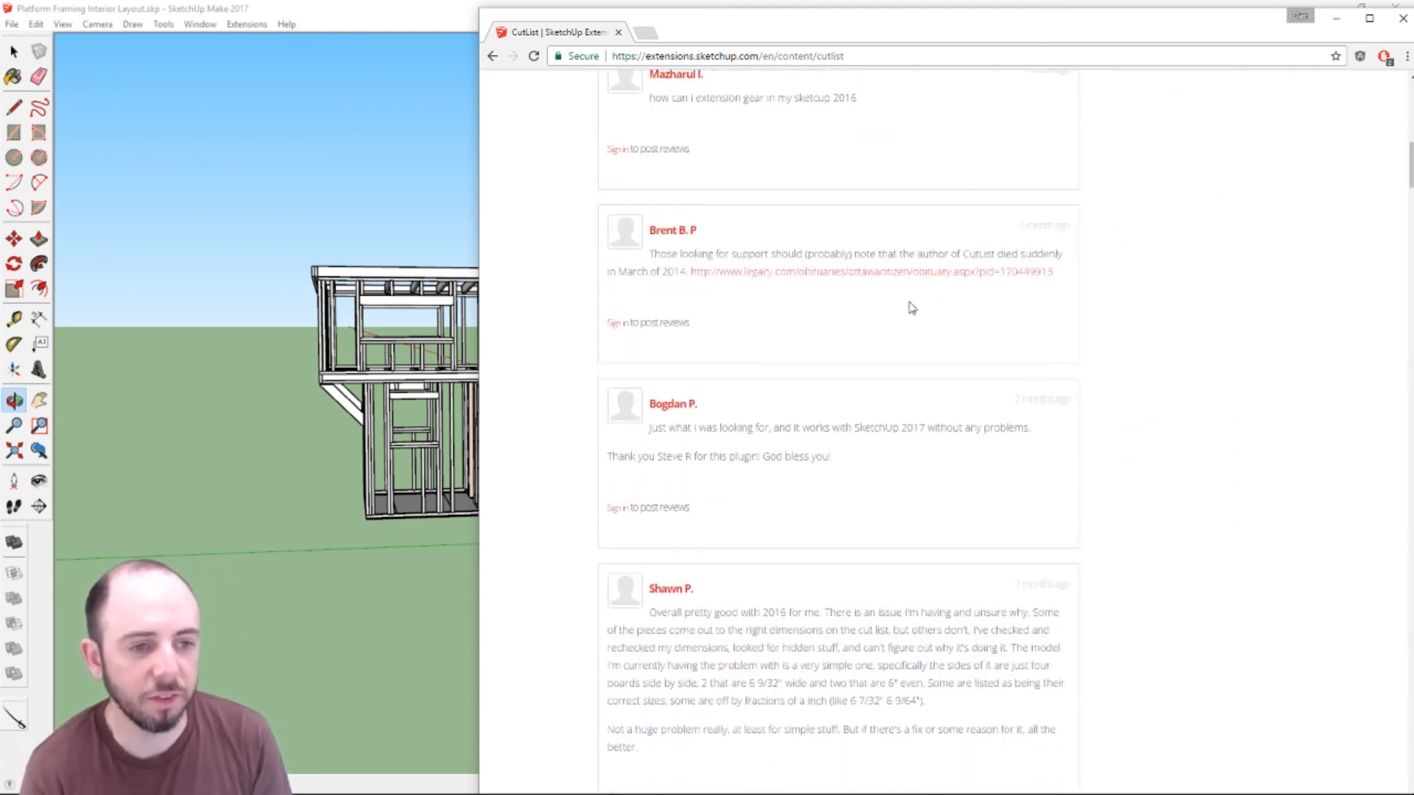
scroll(900, 318, "down", 20)
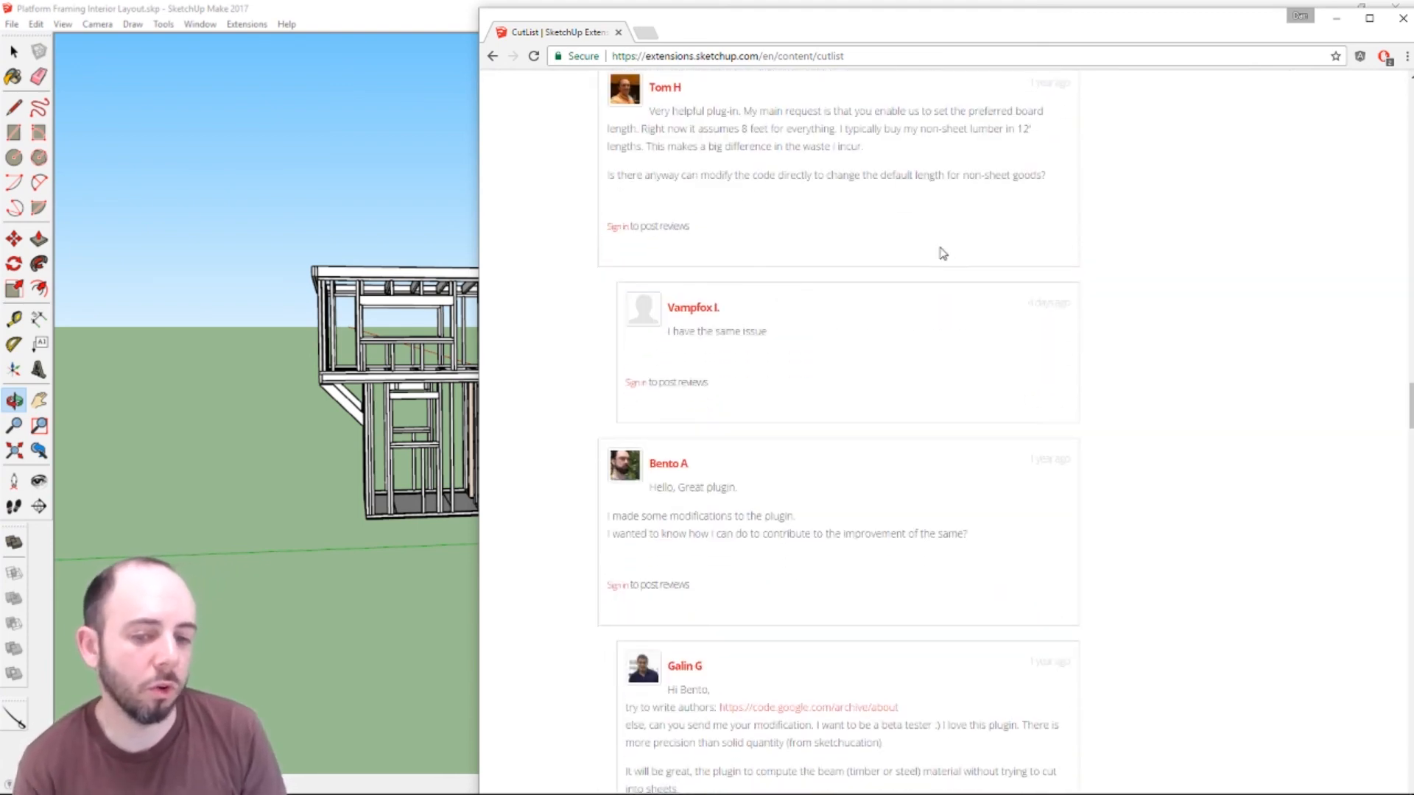
scroll(910, 246, "down", 12)
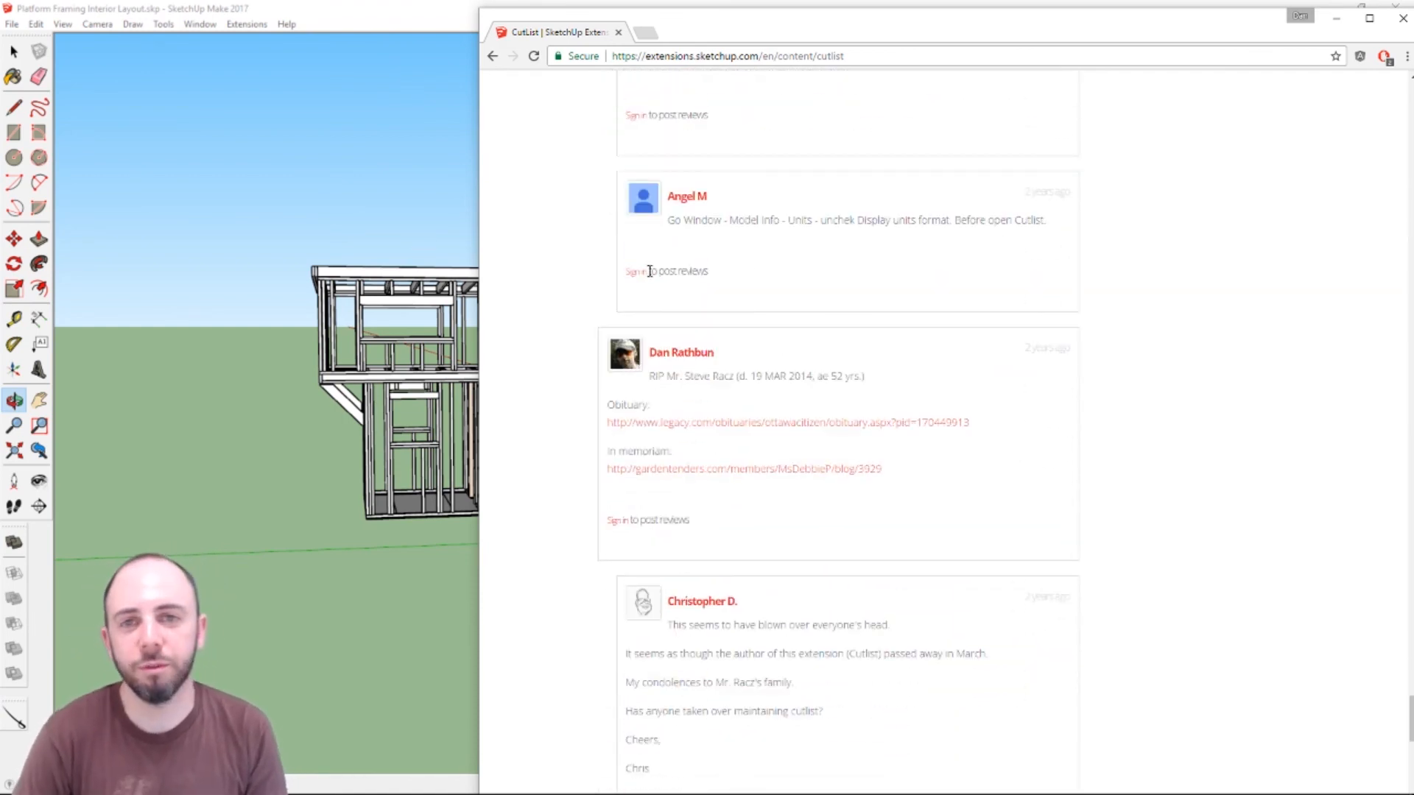
scroll(861, 204, "up", 10)
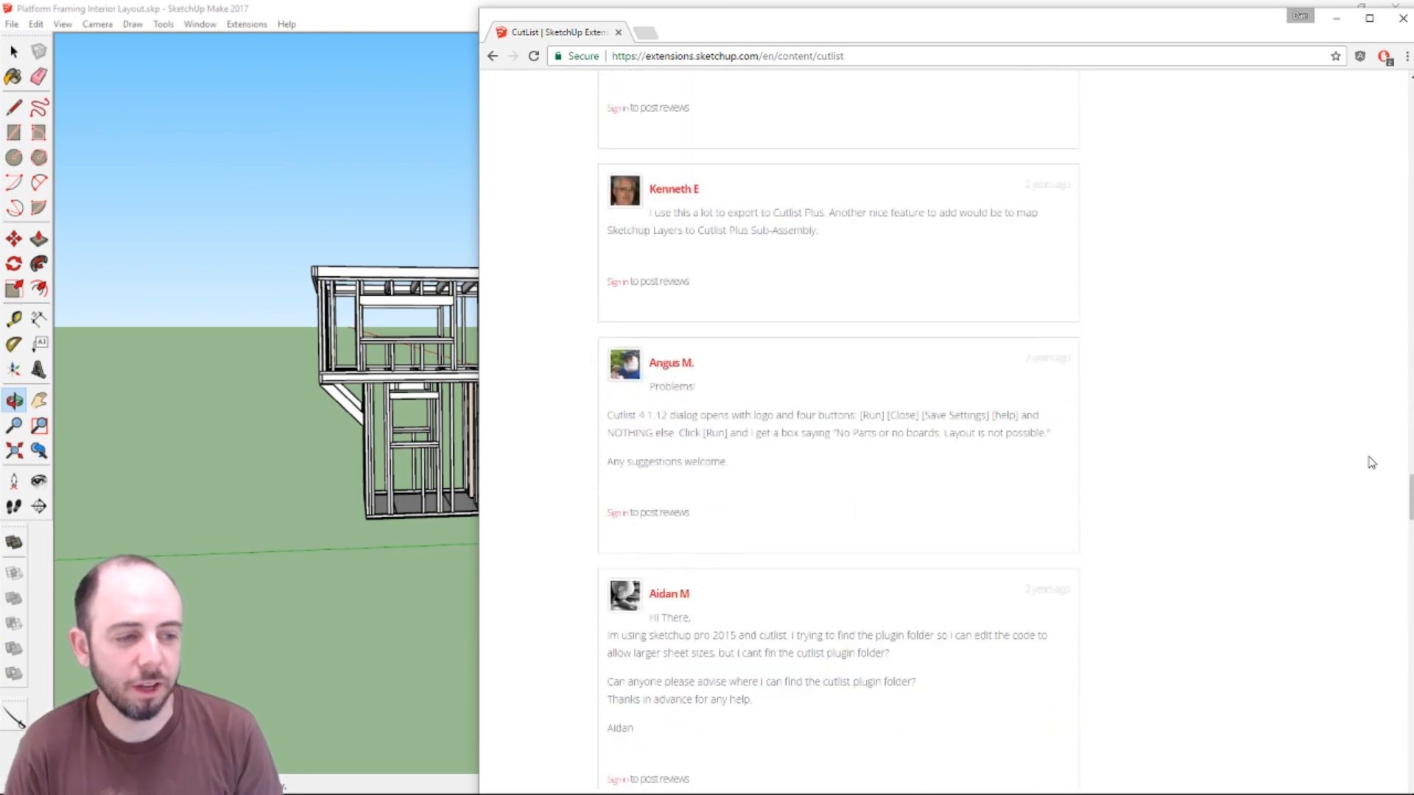
left_click_drag(1410, 490, 1411, 90)
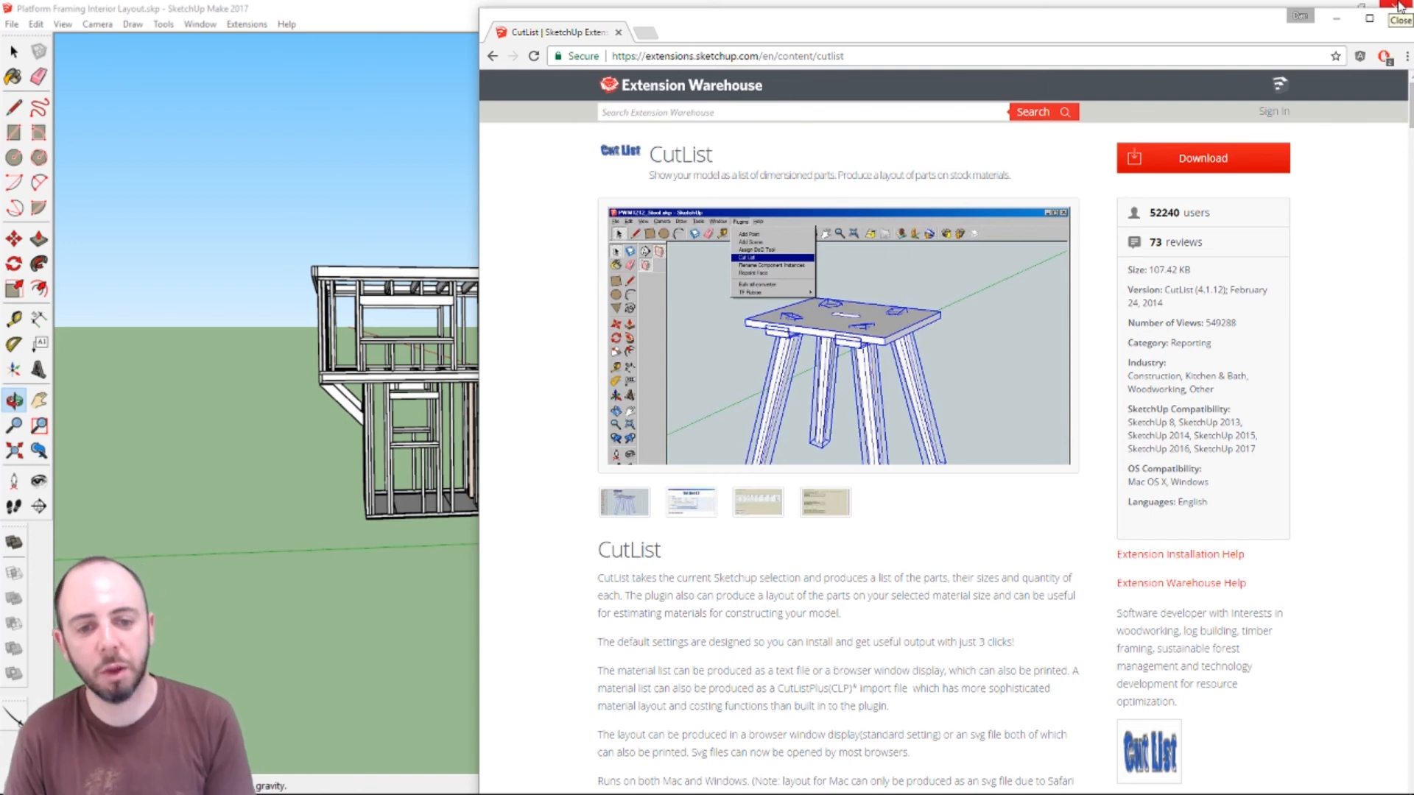
- View the CutList extension's remaining preview images, including the component table and the board cutting diagram
left_click(693, 500)
left_click(765, 512)
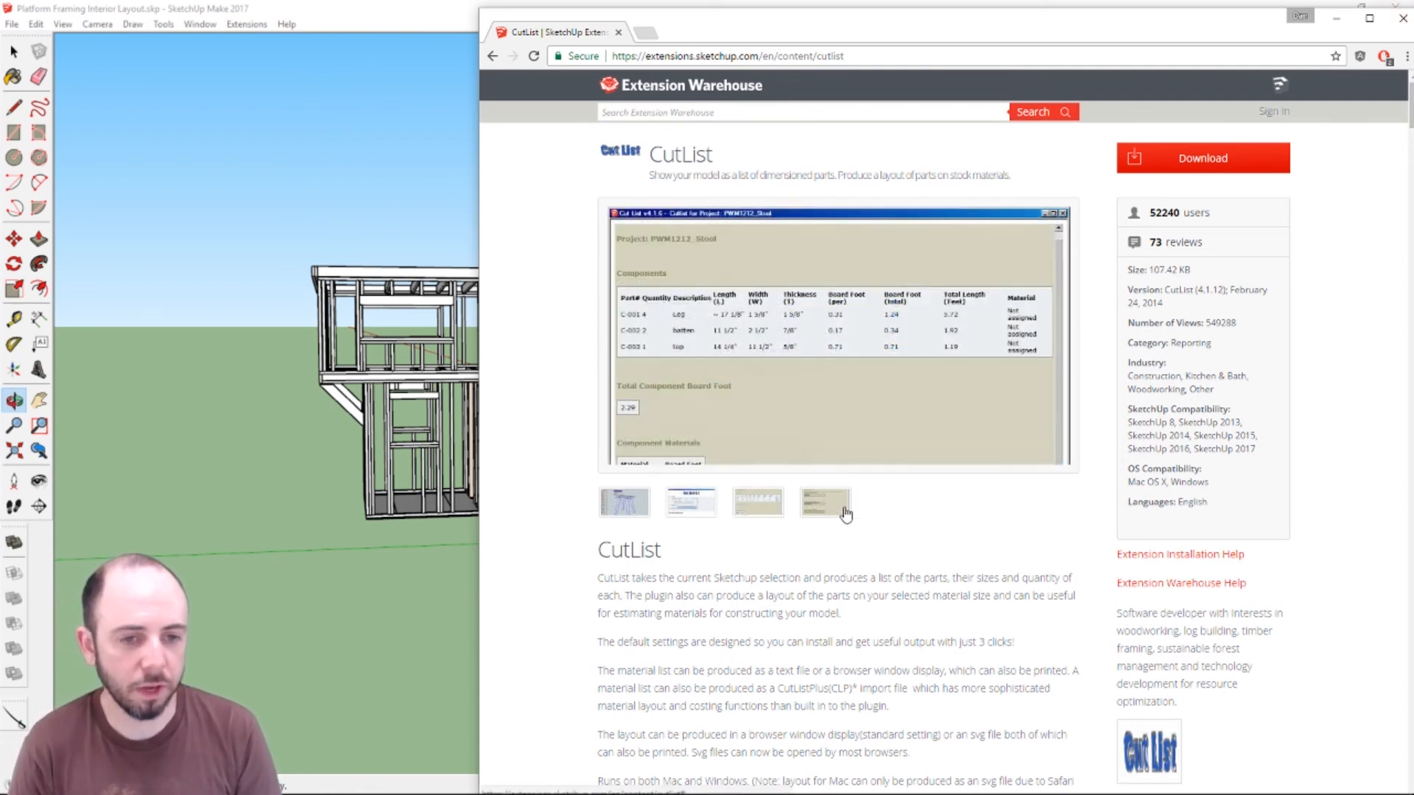
left_click(843, 511)
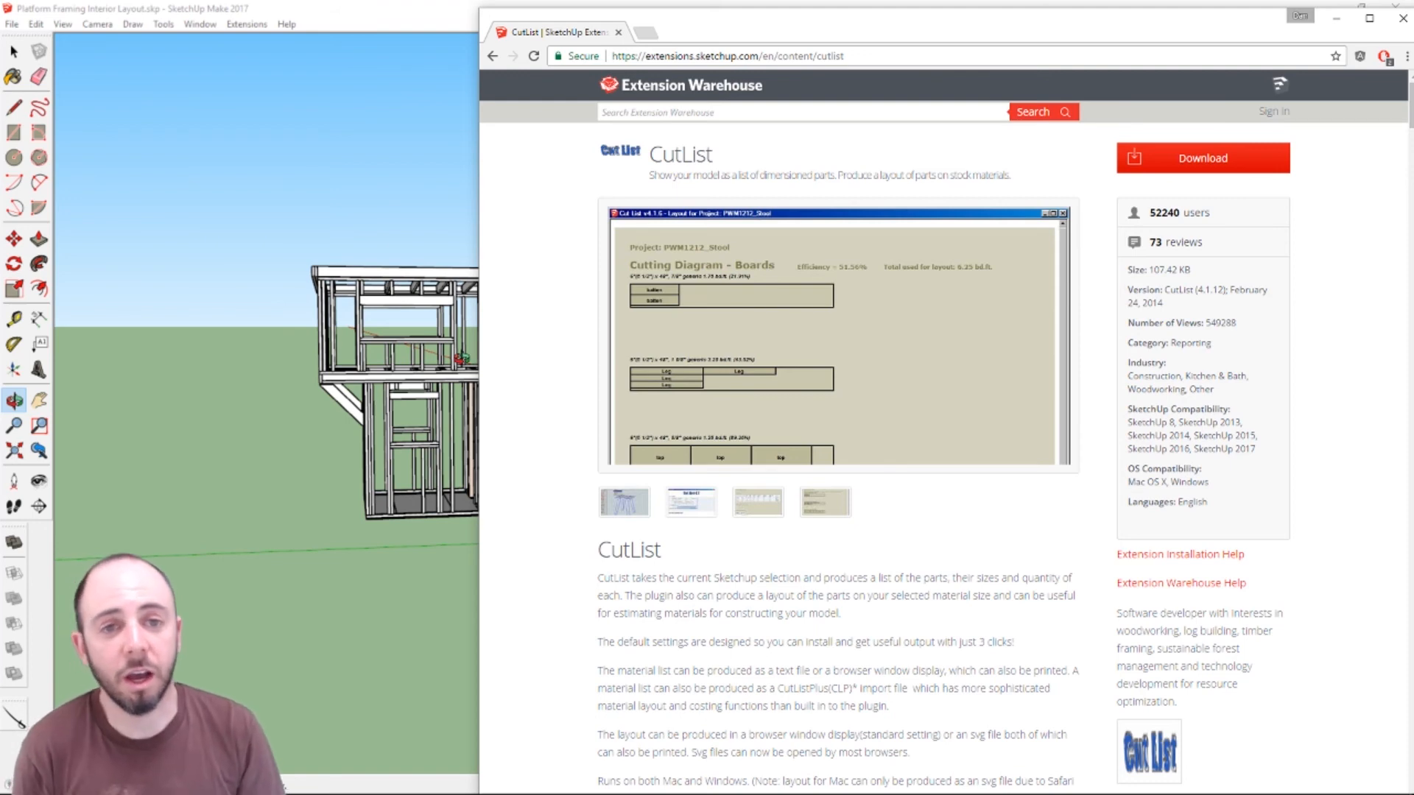
- Return to the "sketchup component list" search results and look through the other cut list and component pages
key("alt+Left")
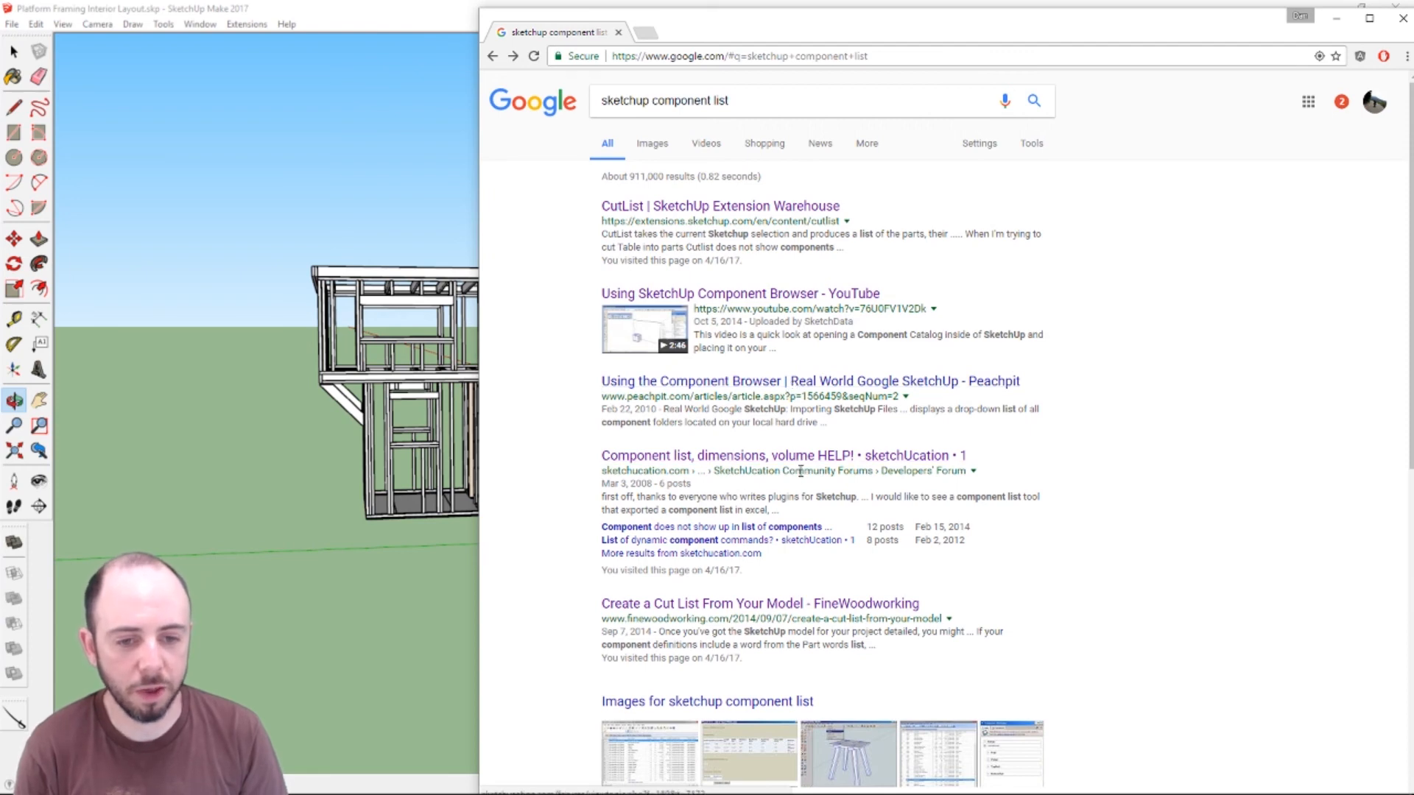
scroll(803, 580, "down", 2)
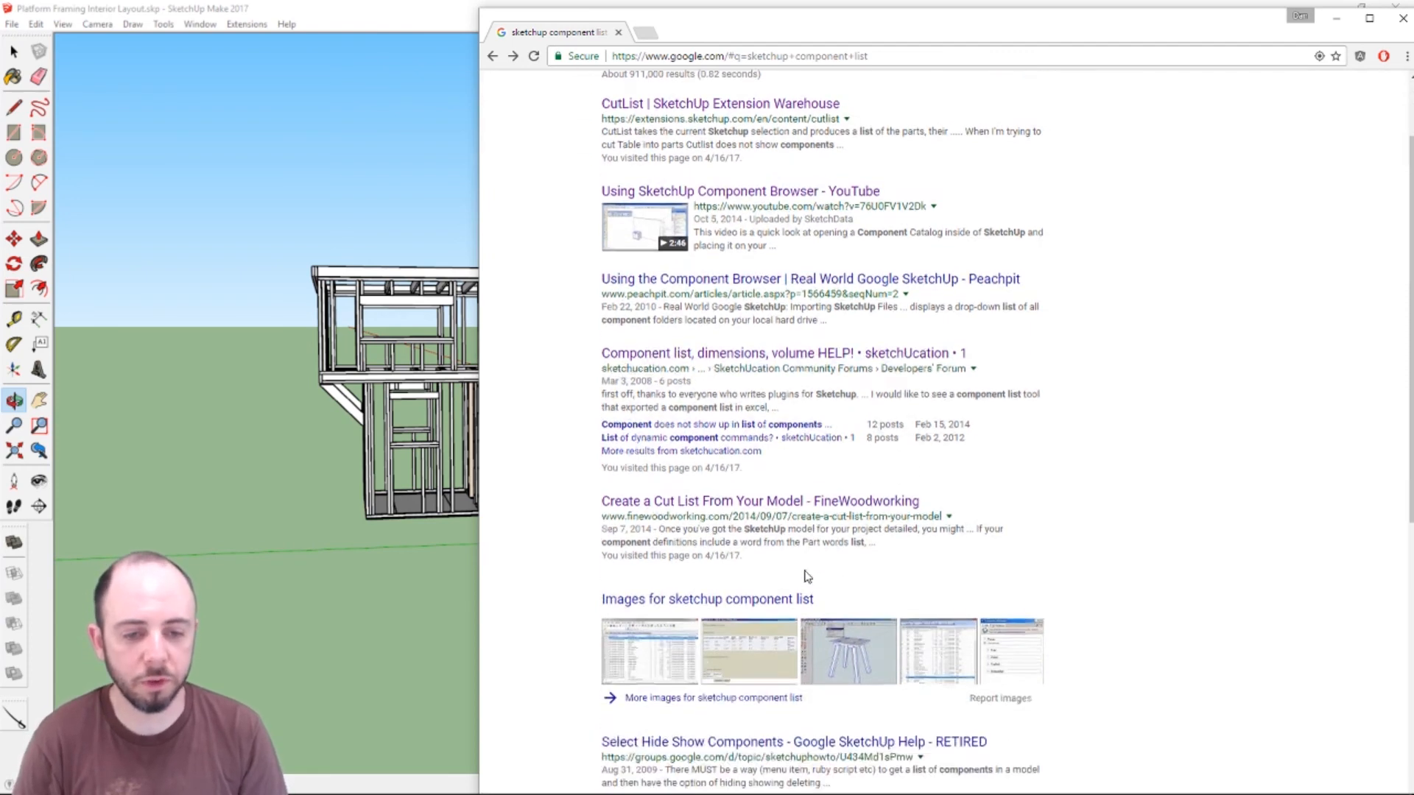
scroll(805, 571, "down", 1)
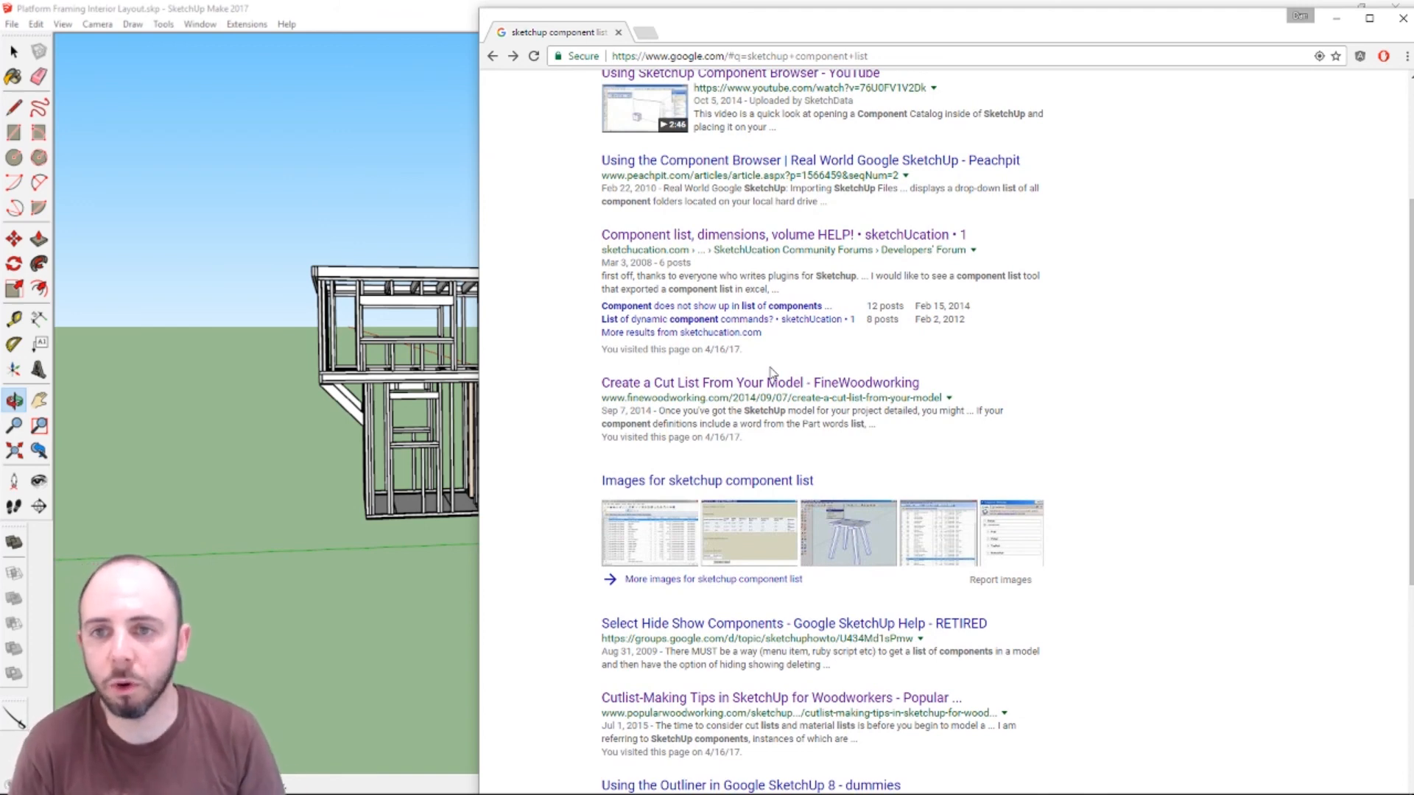
- Switch back to SketchUp, review the report options of the SpaceDesign extension, and close them without generating a report
left_click(293, 16)
left_click(247, 24)
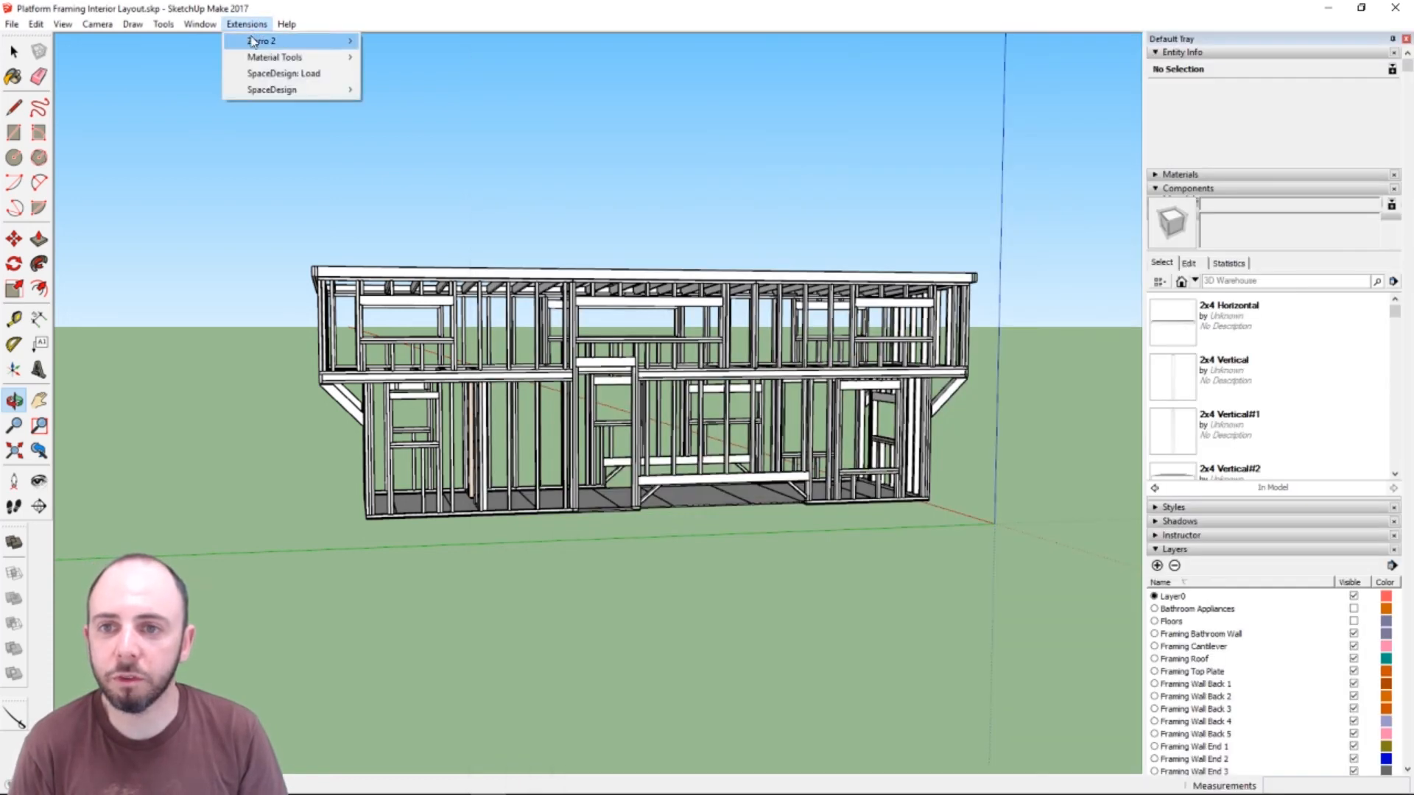
mouse_move(273, 96)
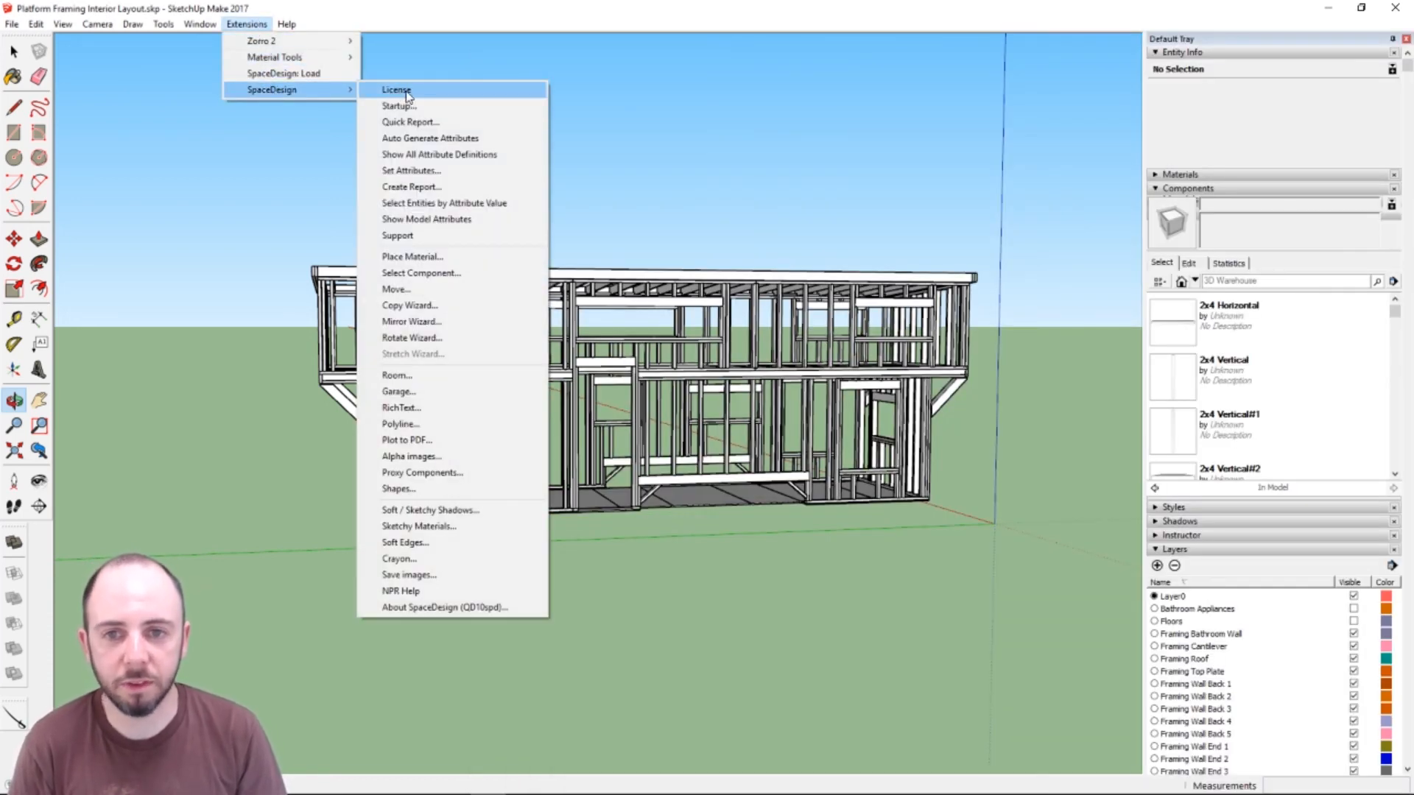
left_click(440, 195)
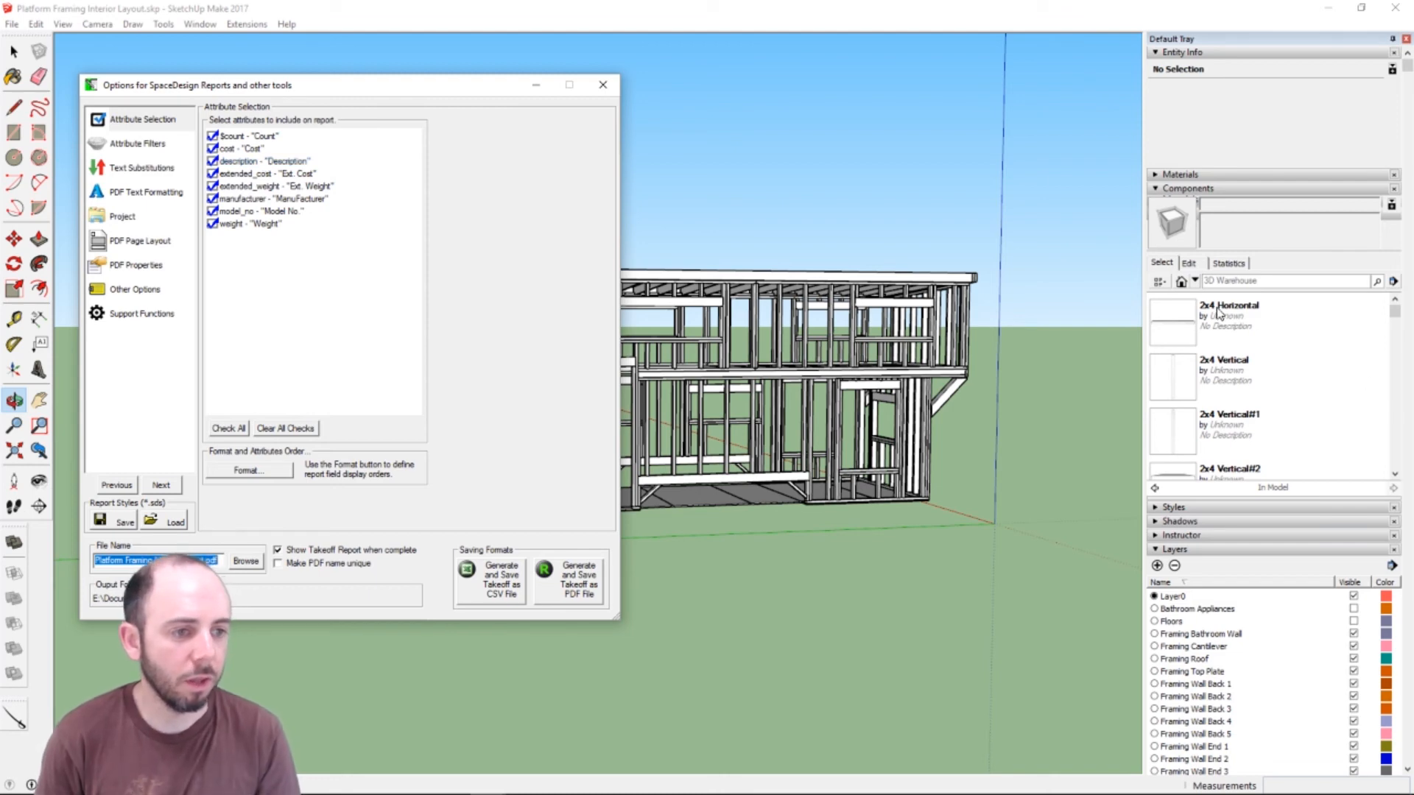
left_click(600, 86)
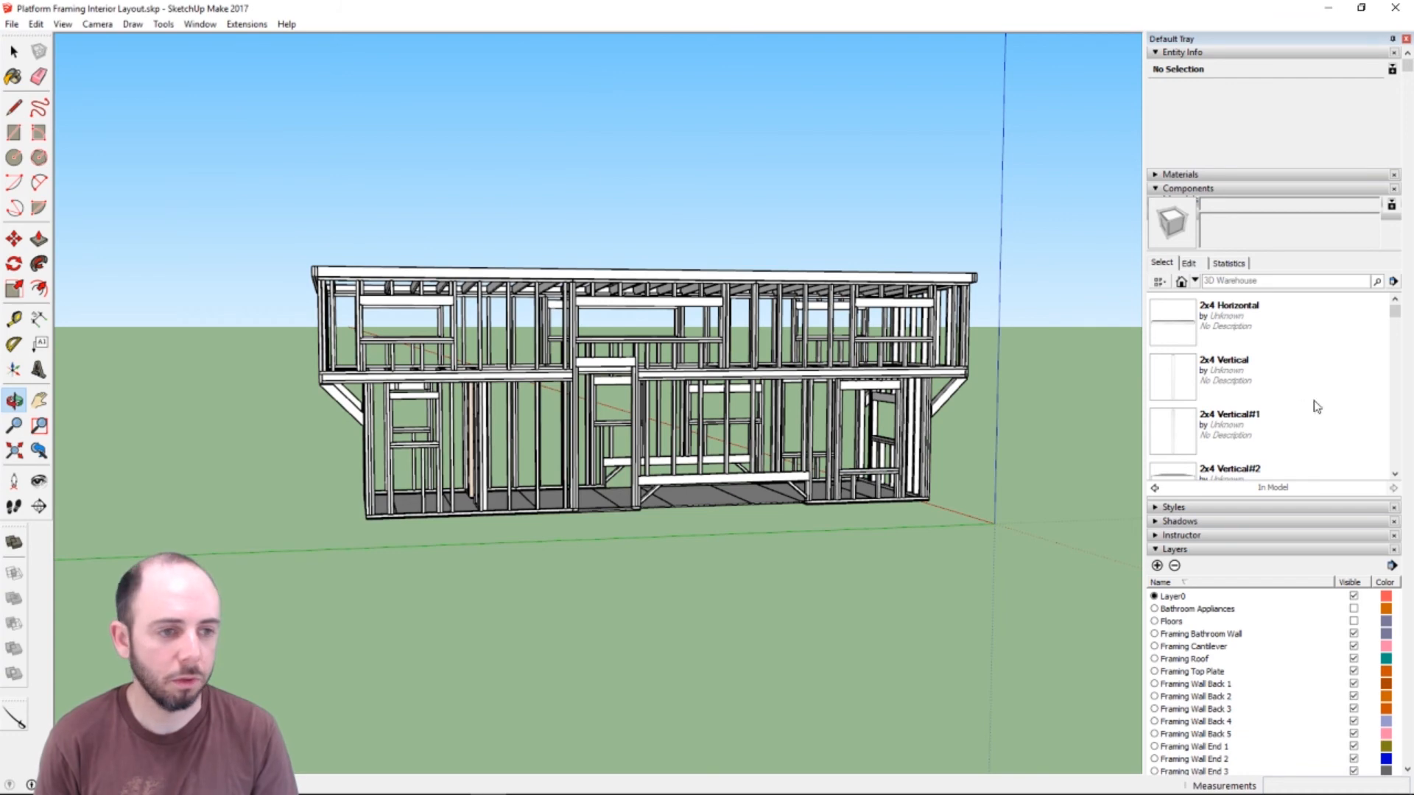
- Check the properties and statistics of the 2x4 Horizontal component, including its number of instances
left_click(1219, 315)
right_click(1224, 318)
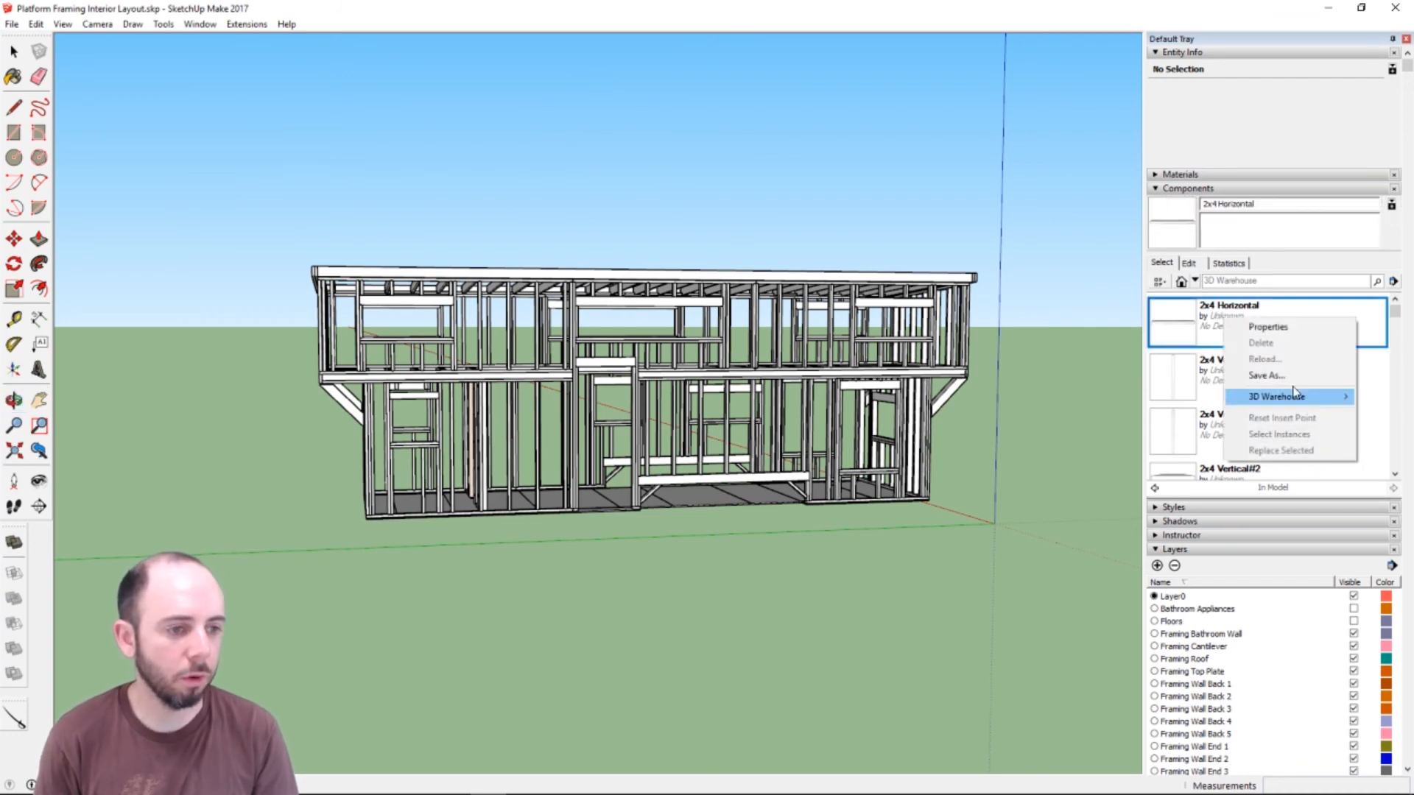
left_click(1289, 328)
left_click(1228, 263)
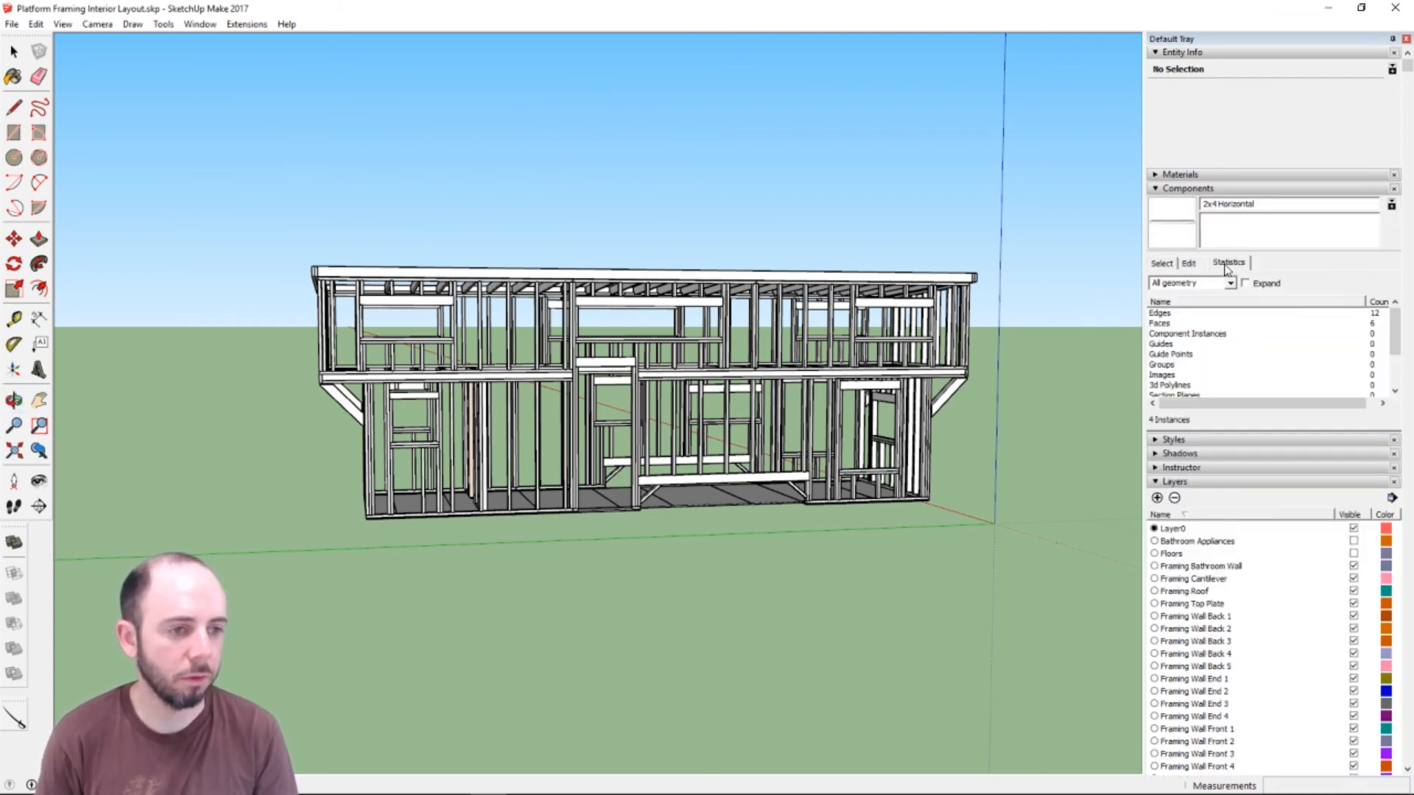
left_click(1162, 264)
left_click(1190, 264)
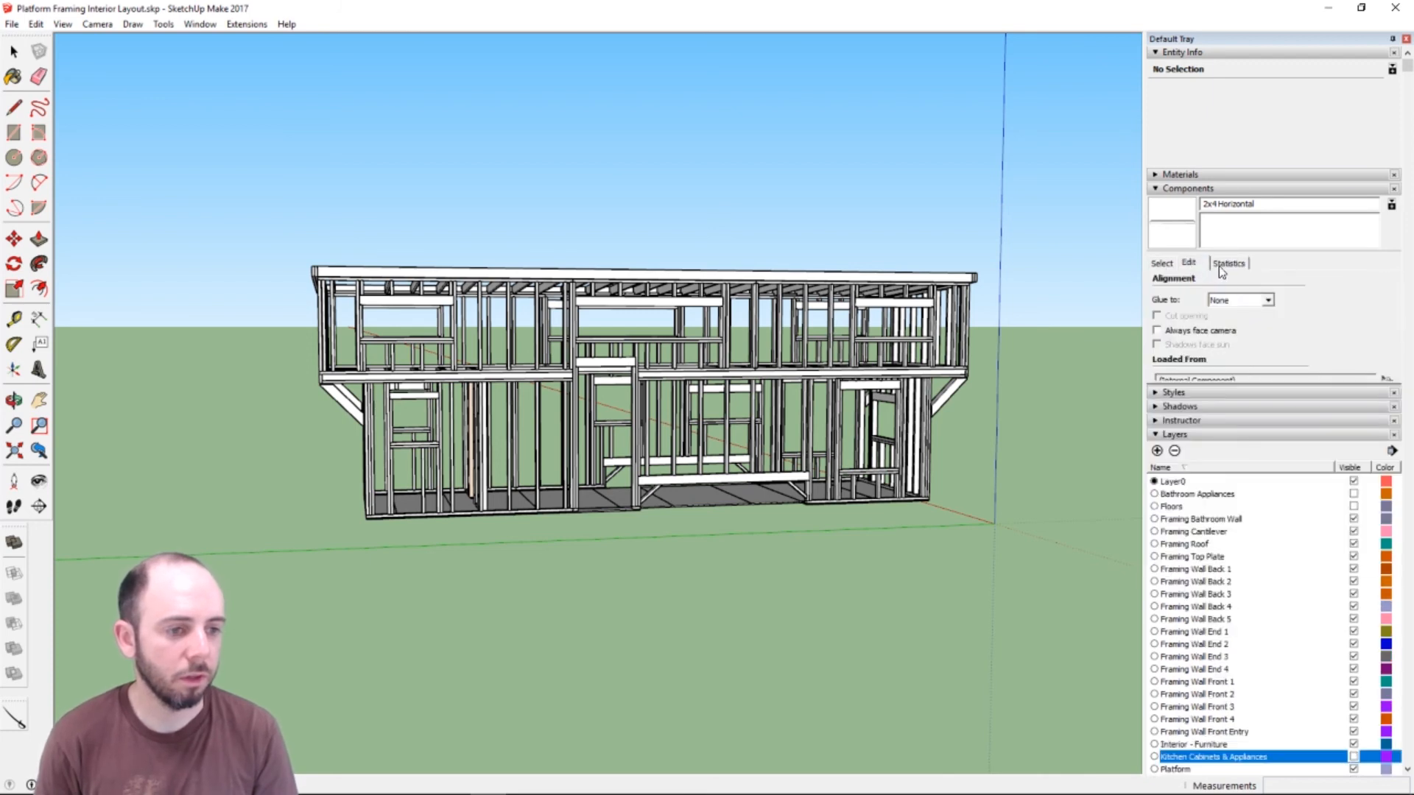
left_click(1240, 264)
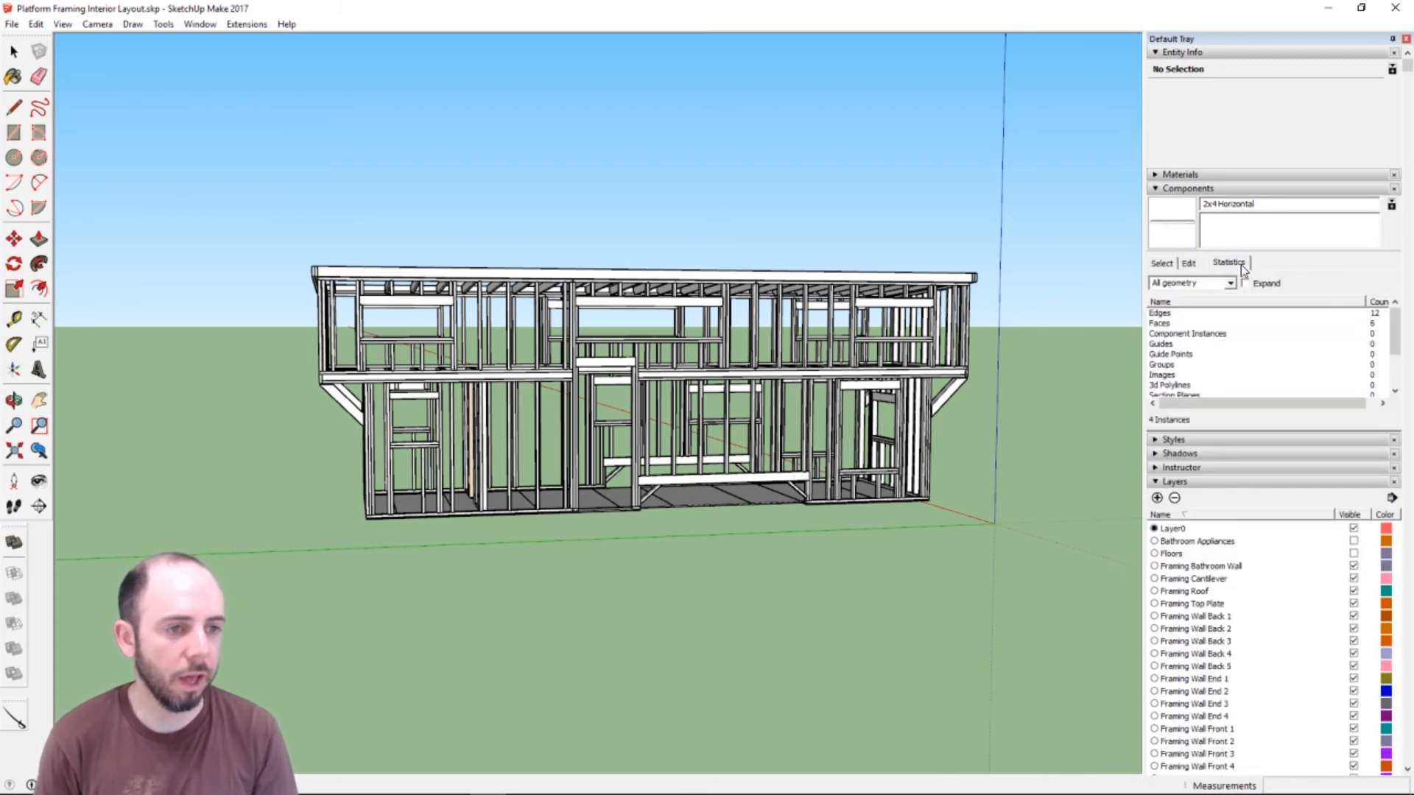
left_click(1155, 242)
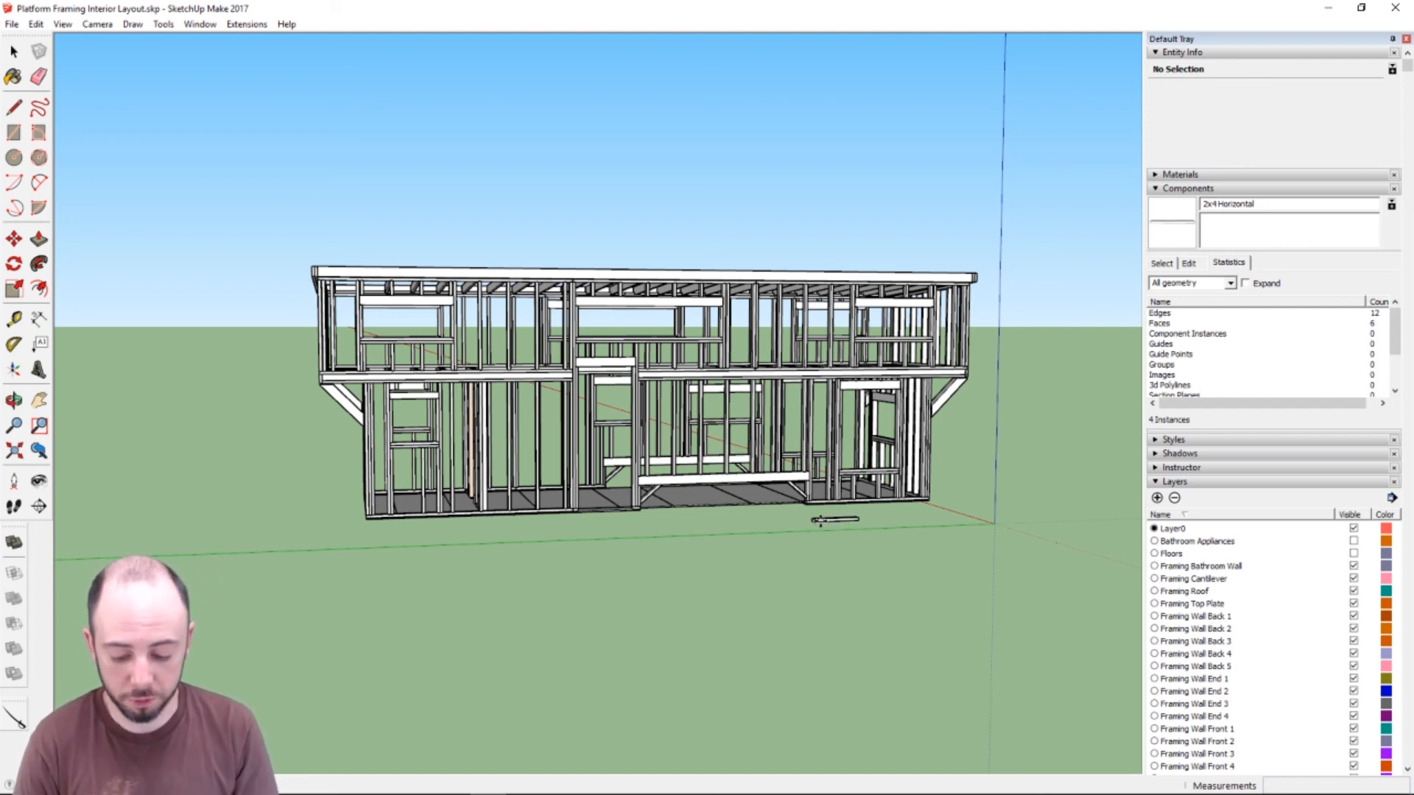
- Hide the five rear wall framing layers, Framing Wall Back 1 through Framing Wall Back 5
key("h")
left_click_drag(835, 499, 573, 486)
key("o")
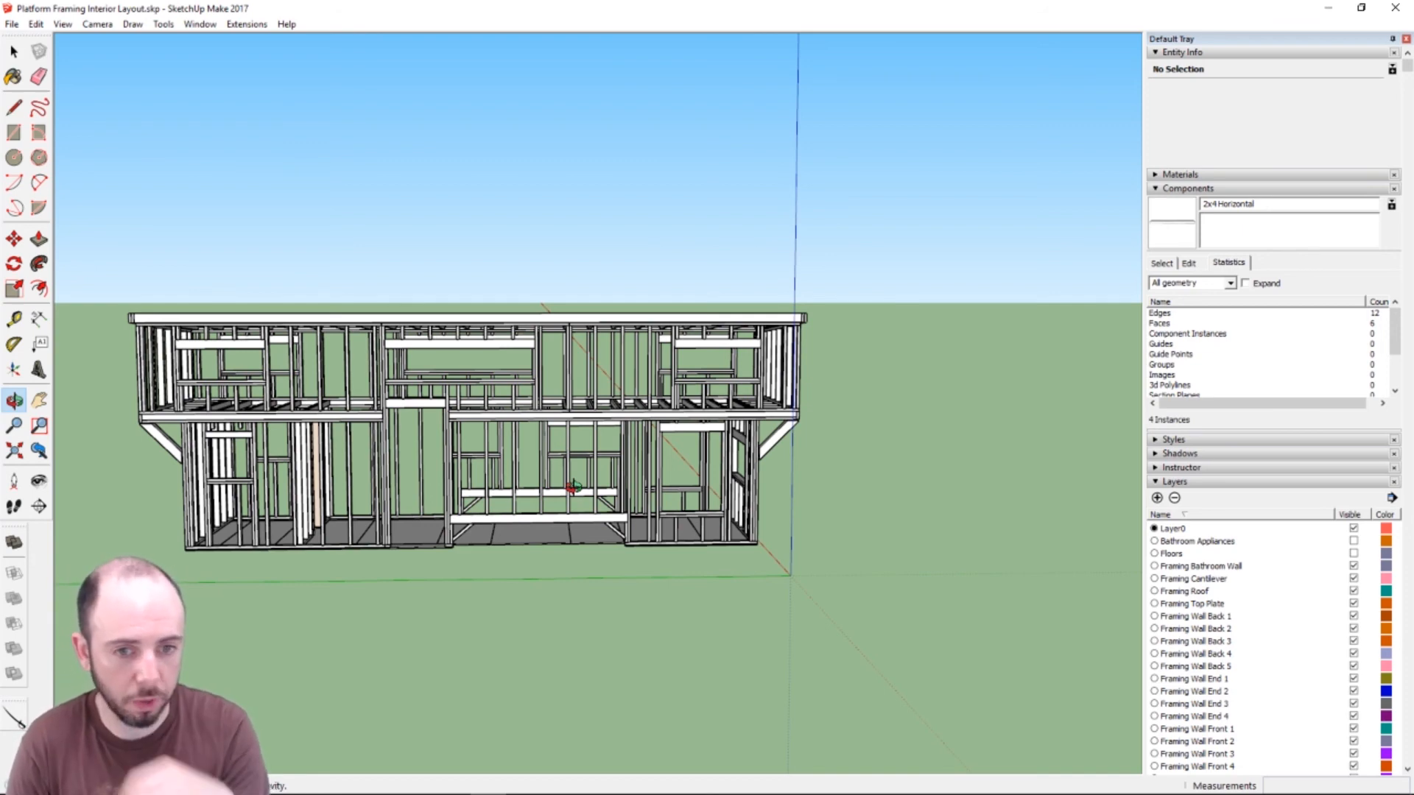
scroll(542, 487, "up", 2)
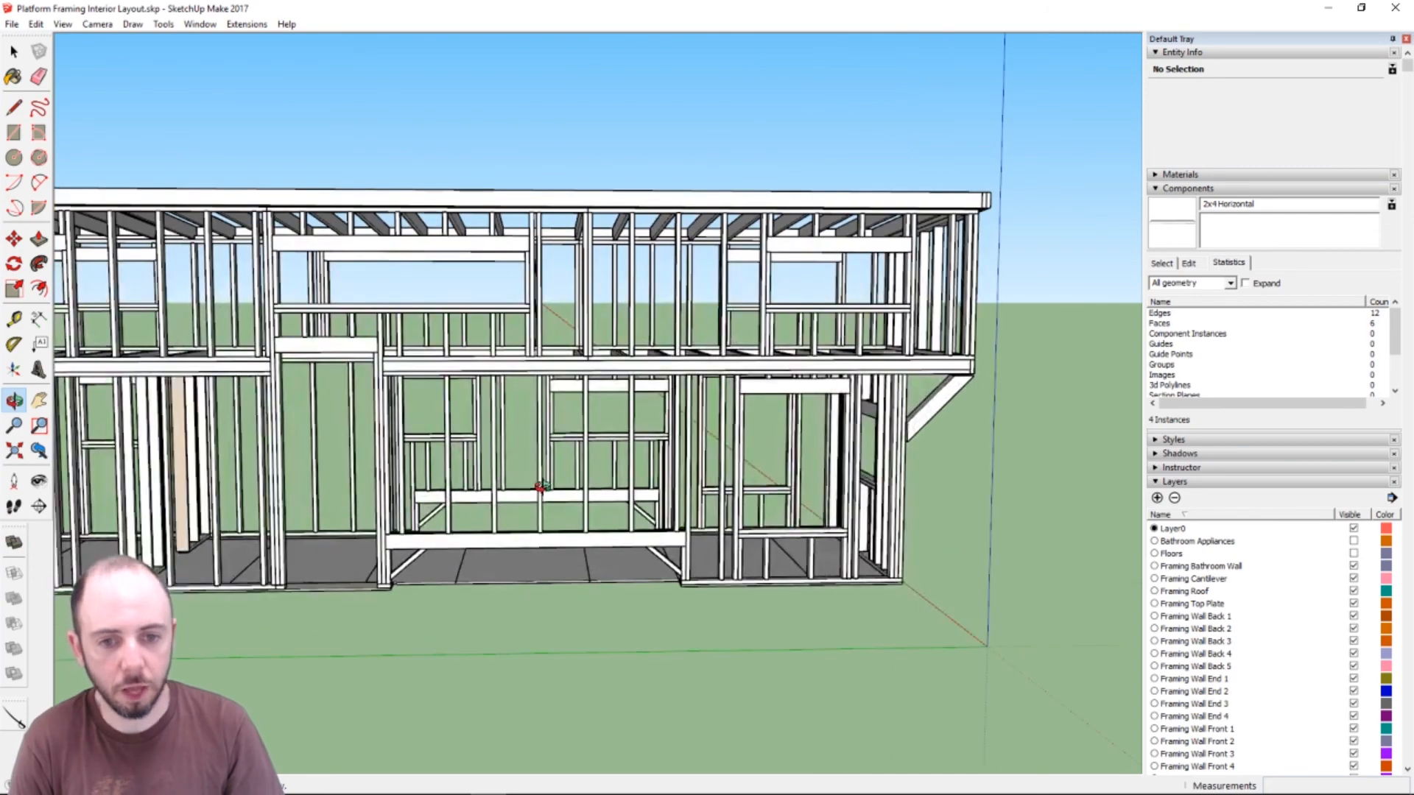
scroll(542, 487, "down", 3)
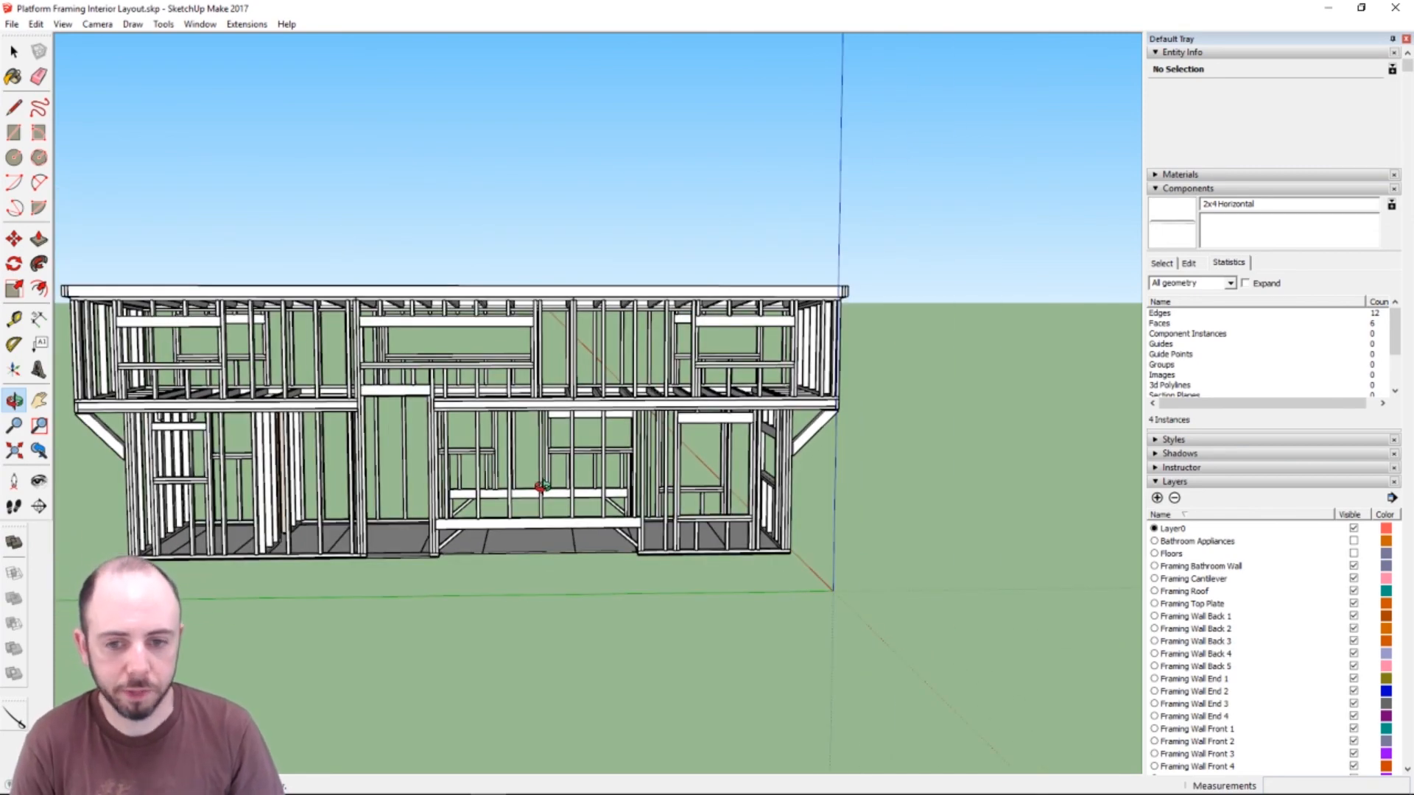
scroll(542, 487, "up", 3)
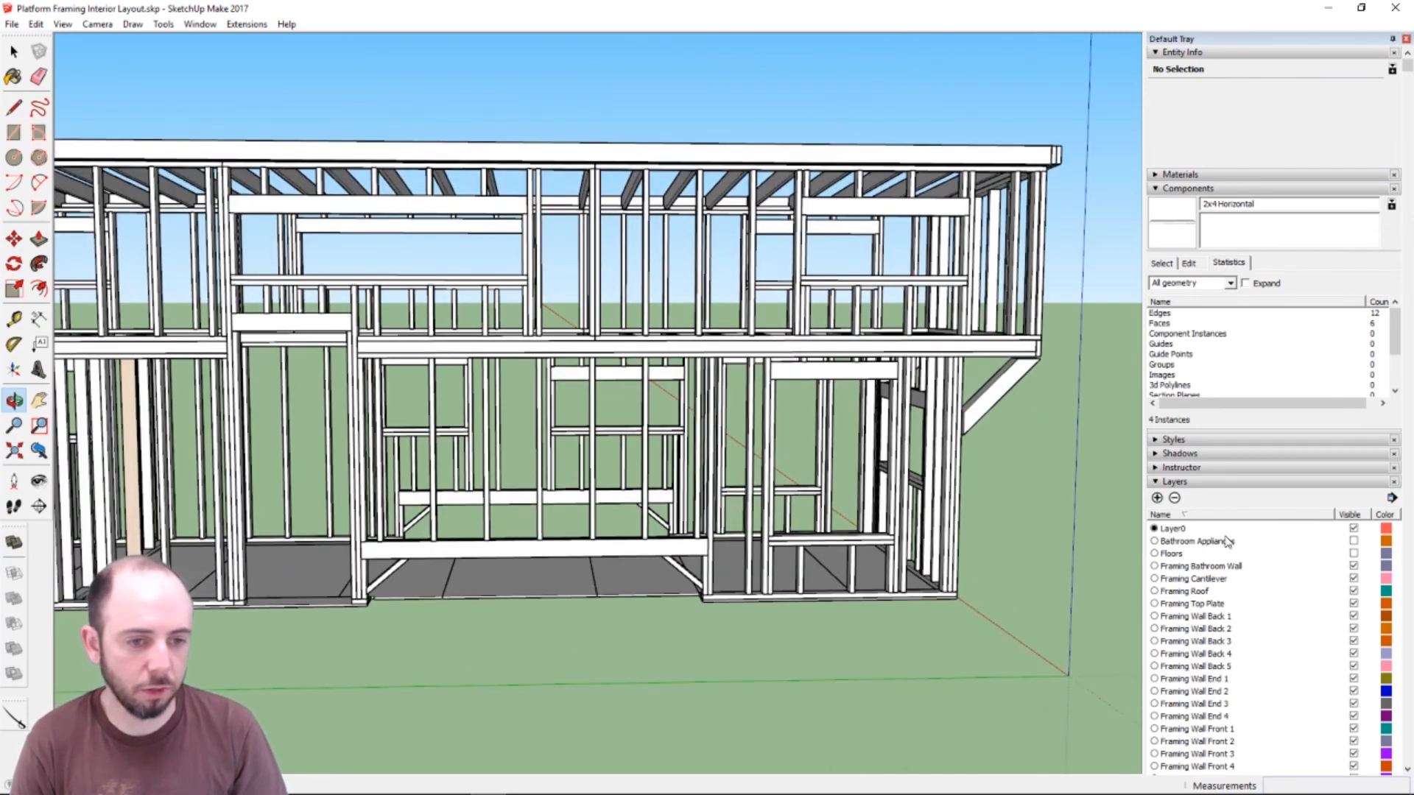
scroll(1221, 560, "down", 3)
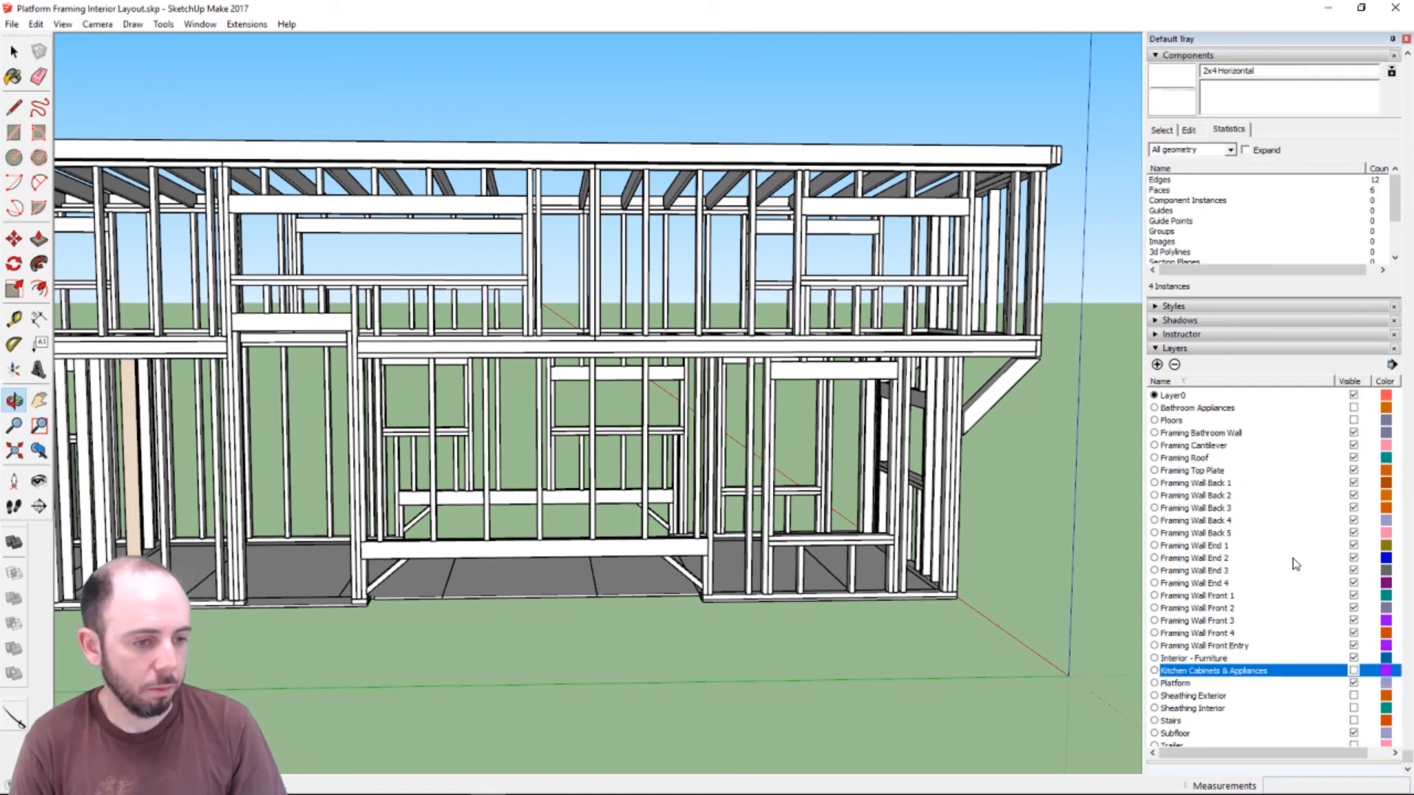
left_click(1354, 483)
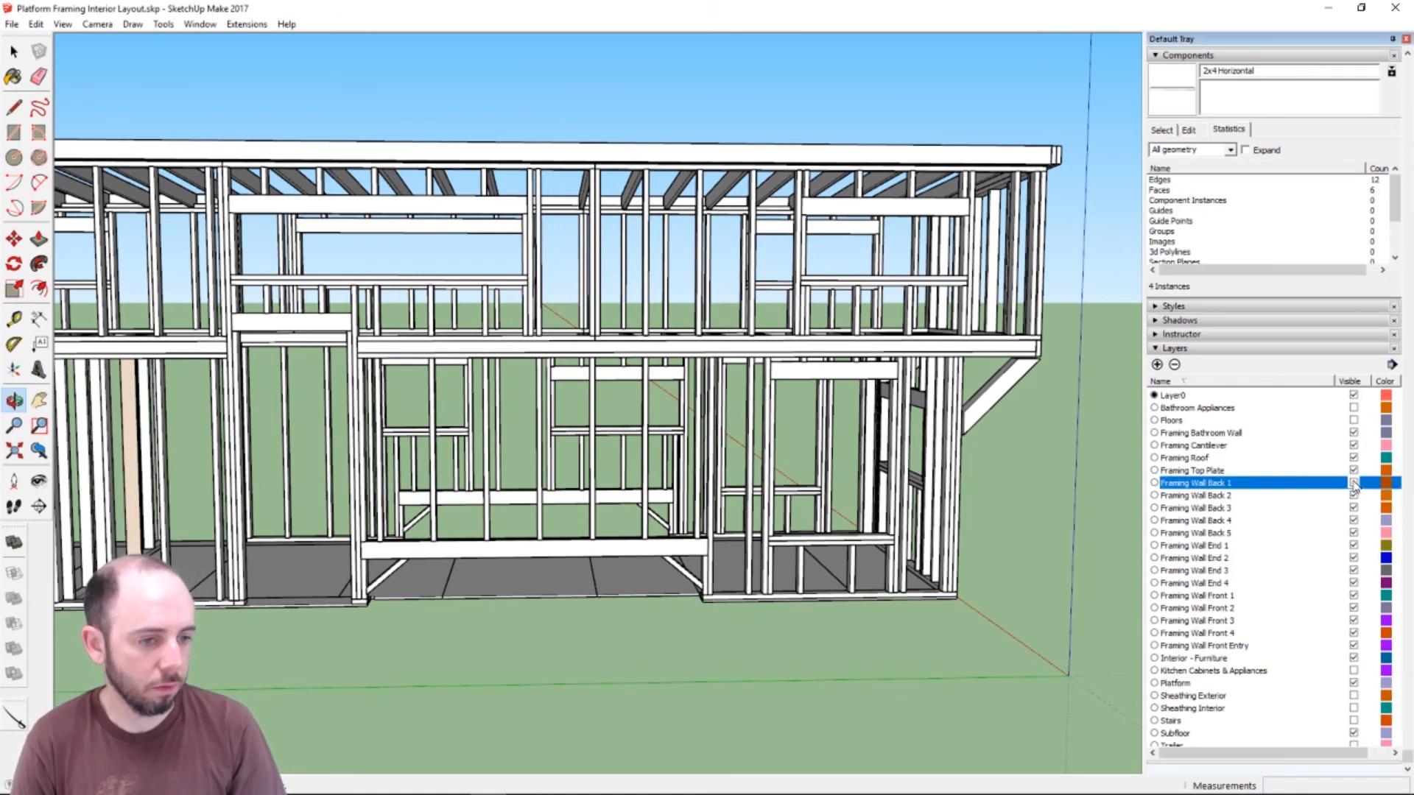
left_click(1354, 496)
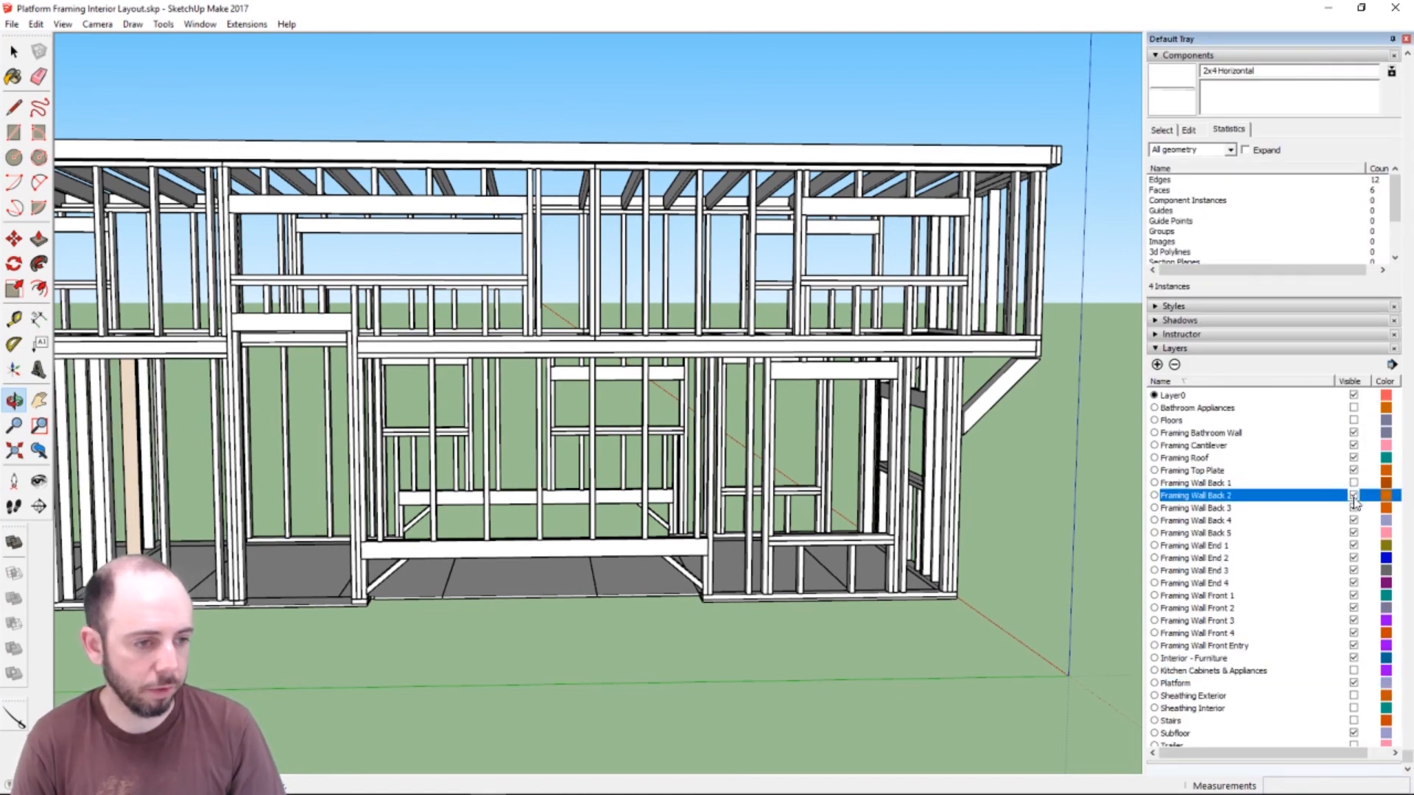
left_click(1353, 508)
left_click(1353, 520)
left_click(1353, 533)
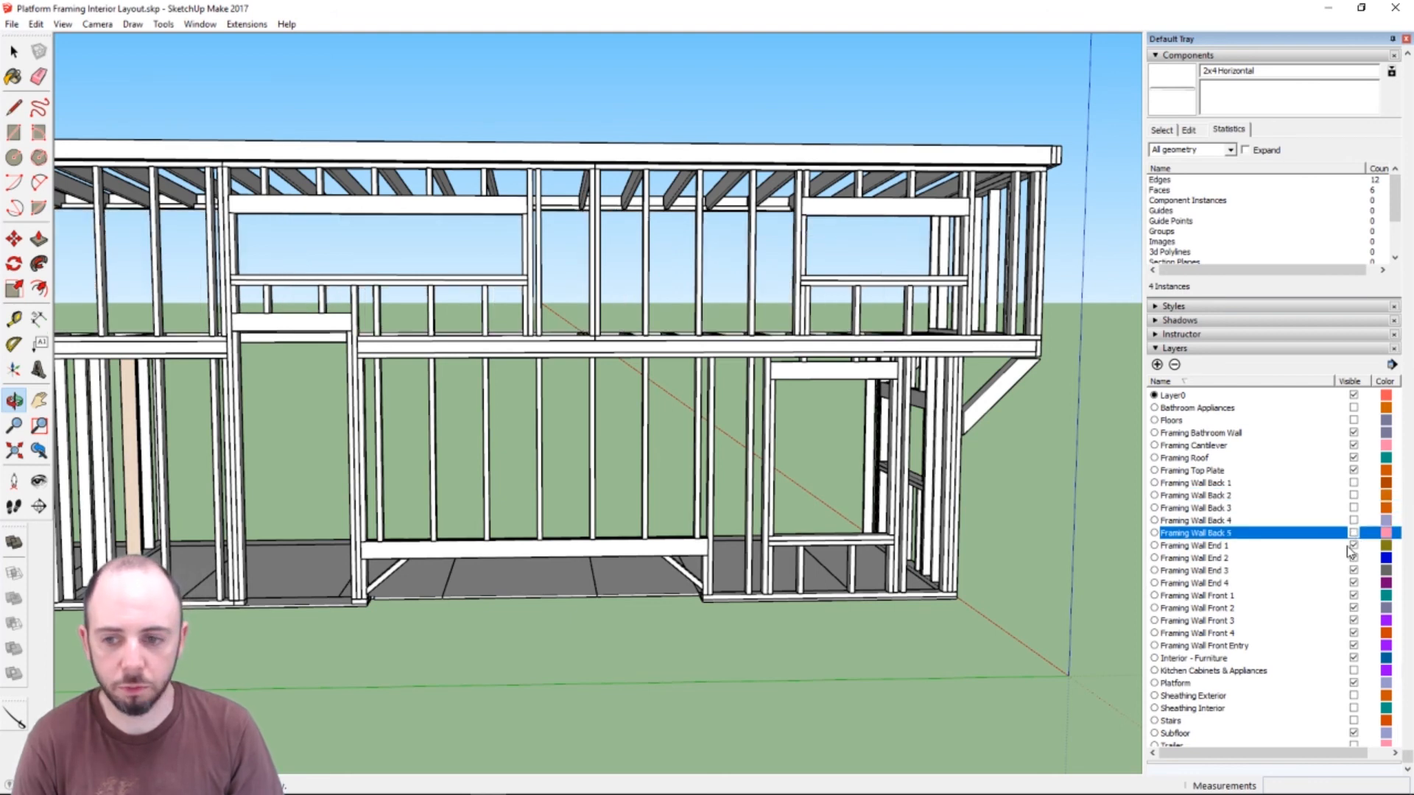
- Hide the Framing Bathroom Wall layer and the end wall layers Framing Wall End 1 through Framing Wall End 4
left_click(1354, 433)
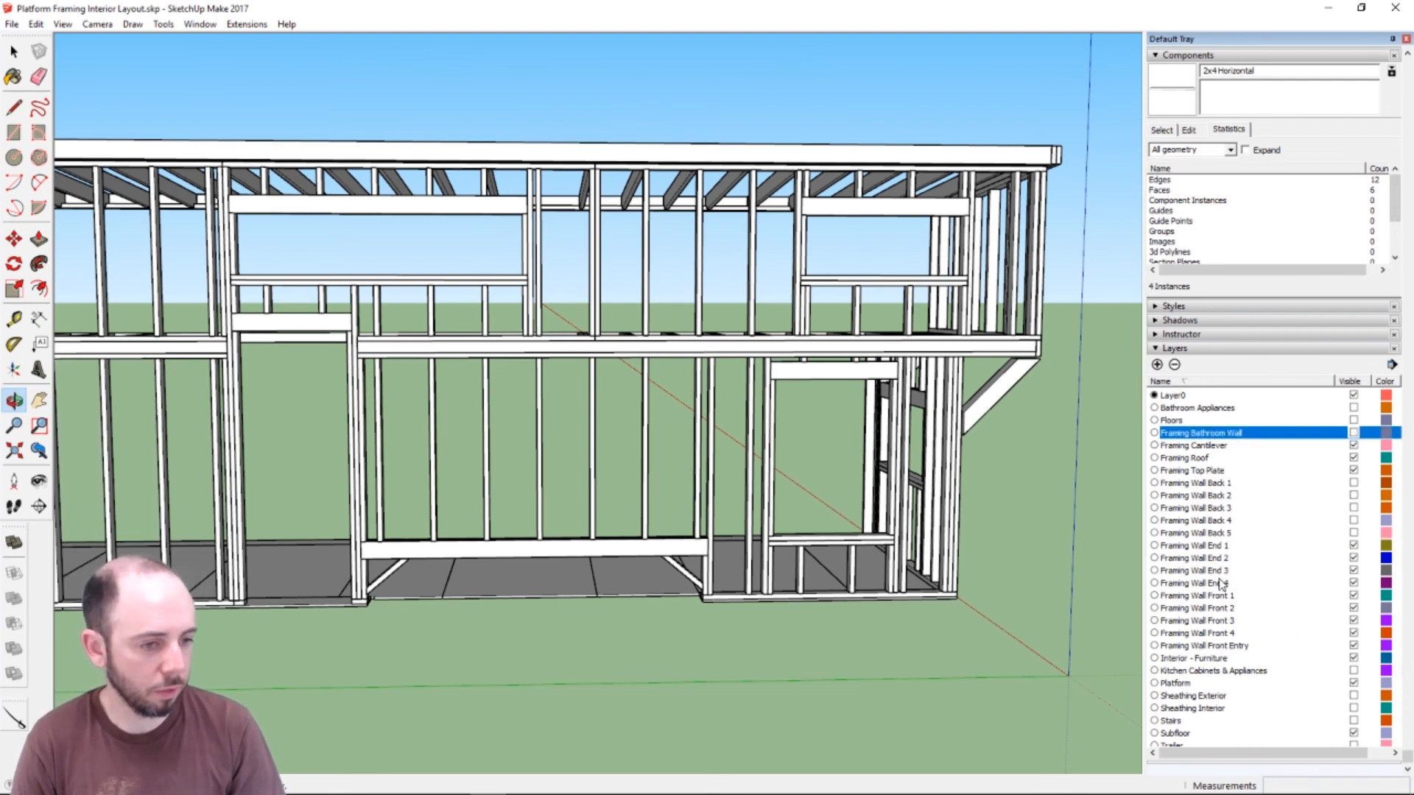
left_click(1354, 545)
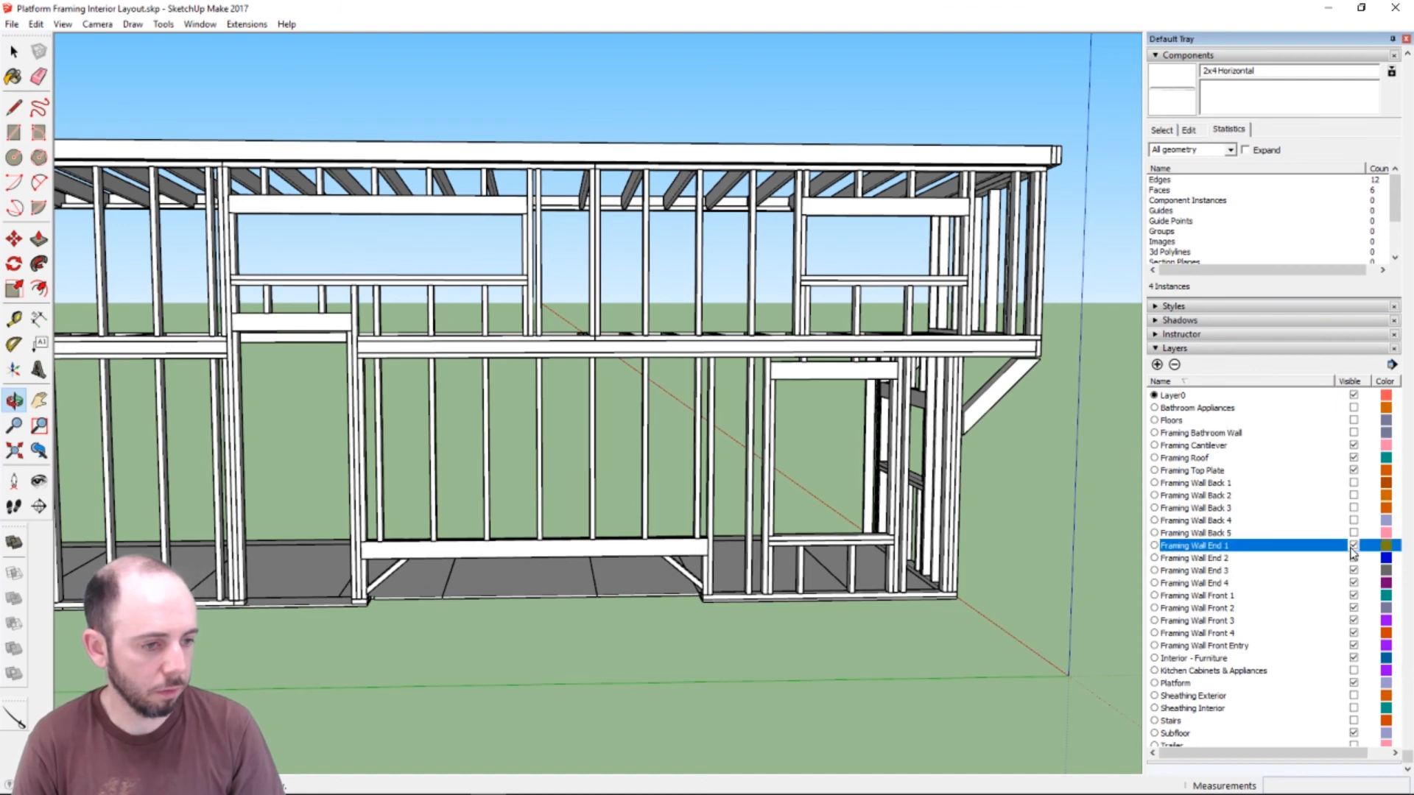
left_click(1354, 558)
left_click(1353, 571)
left_click(1354, 584)
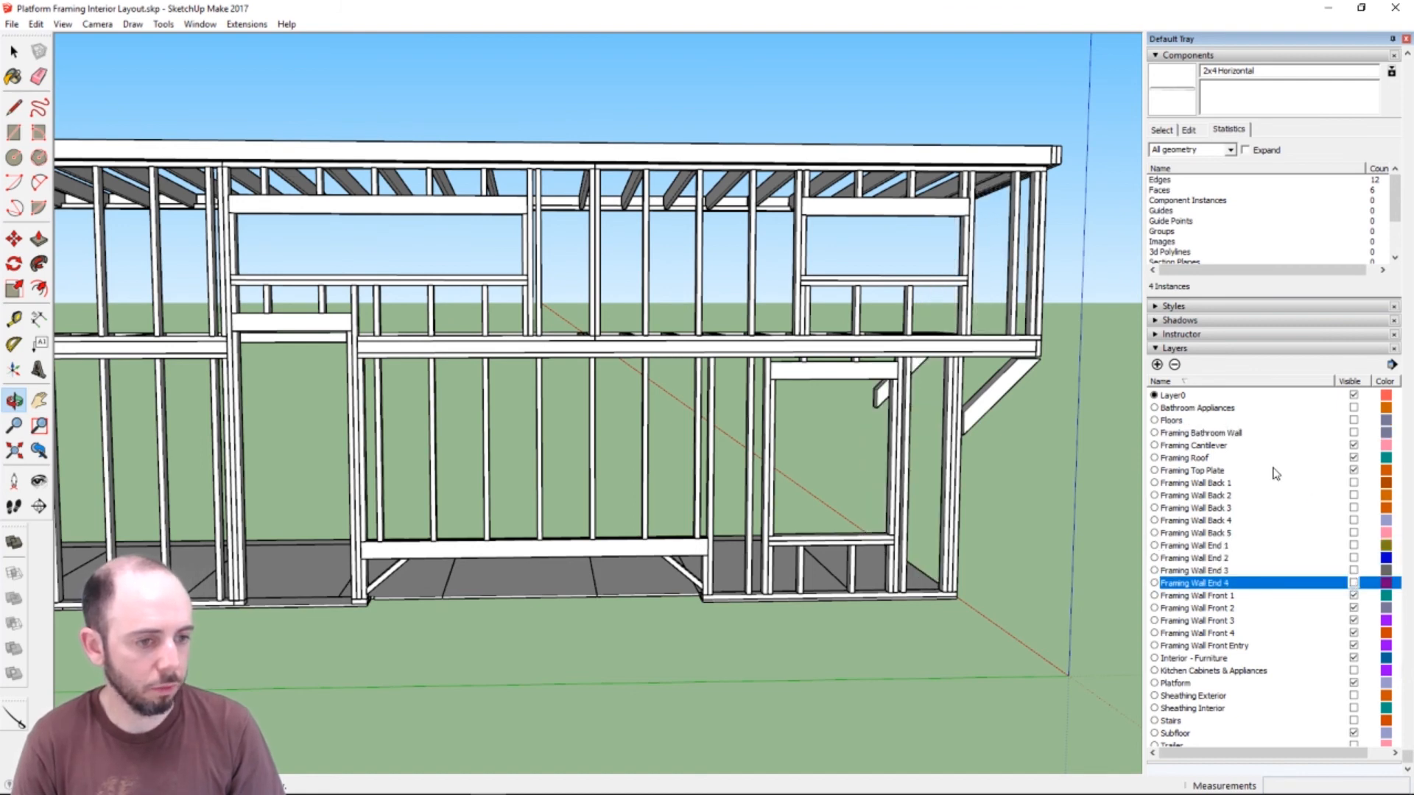
- Hide the Framing Roof, Subfloor and Framing Cantilever layers so that mainly the front wall framing is left
left_click(1354, 459)
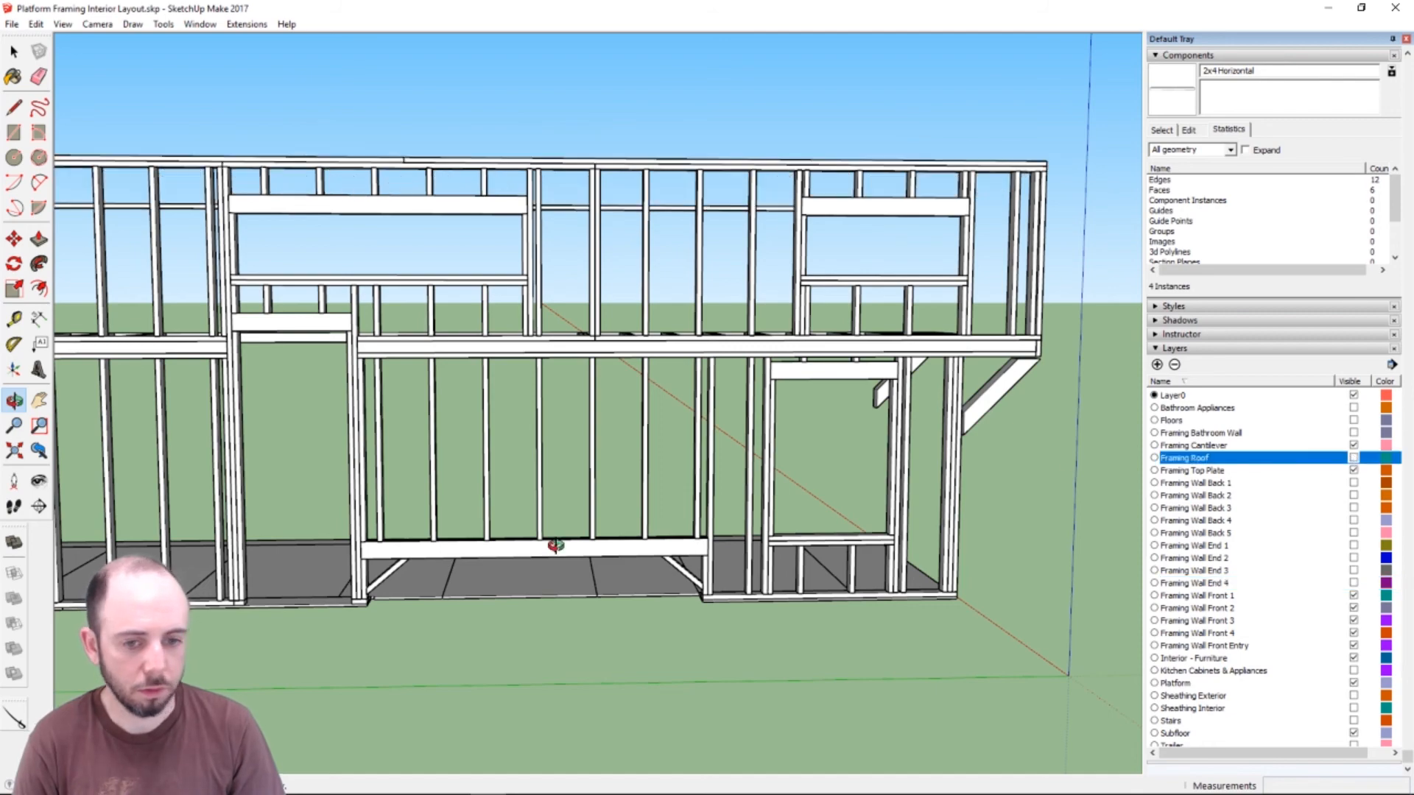
key("h")
left_click_drag(390, 582, 486, 444)
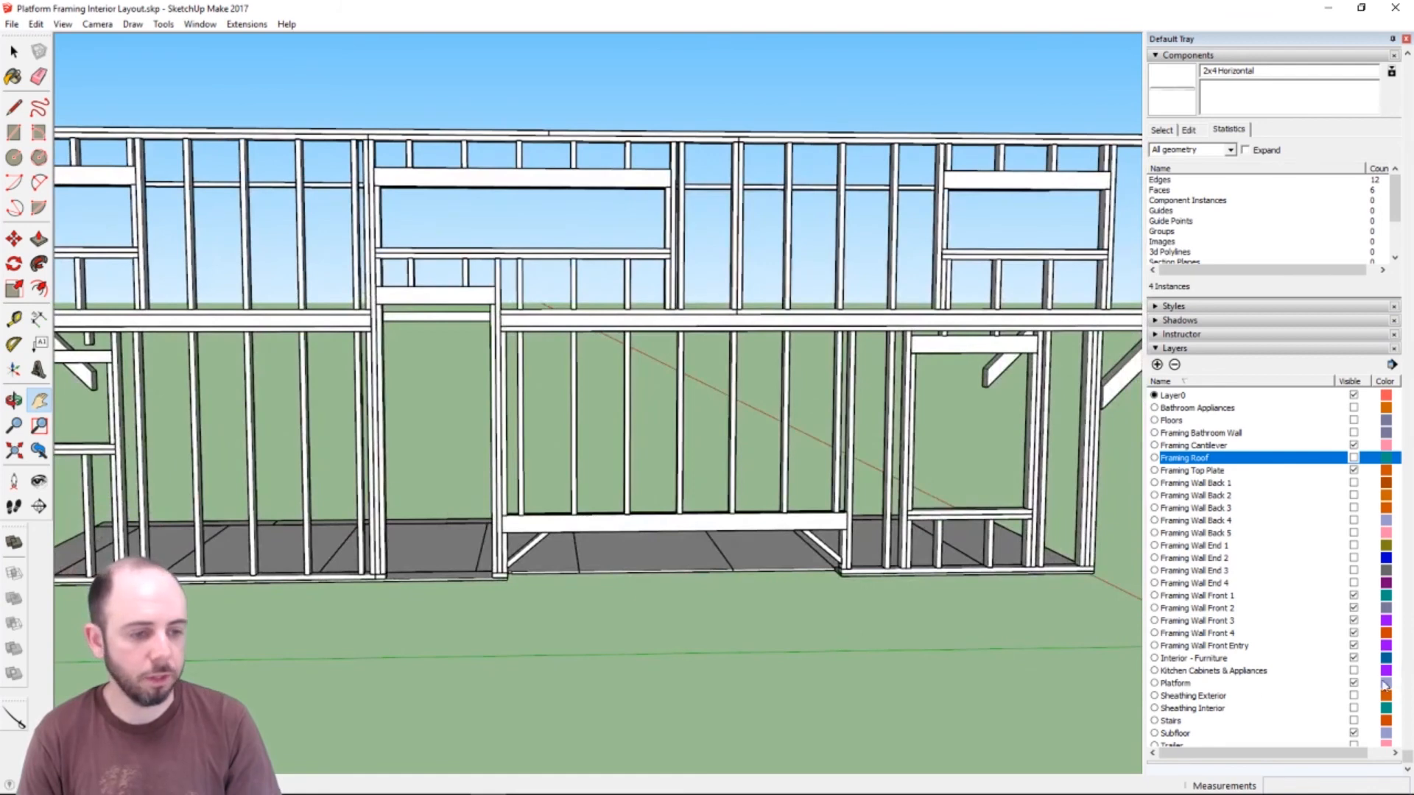
left_click(1353, 733)
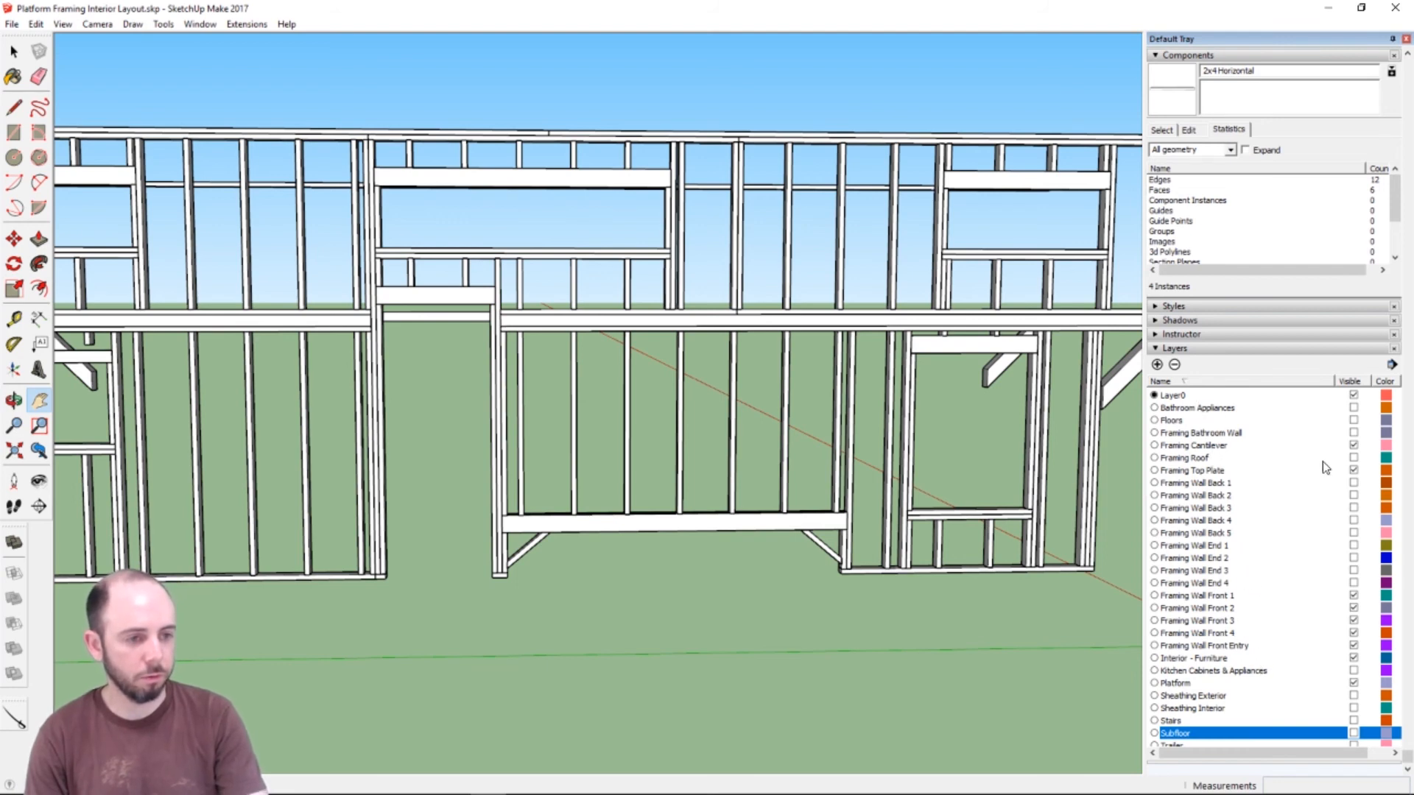
left_click(1354, 445)
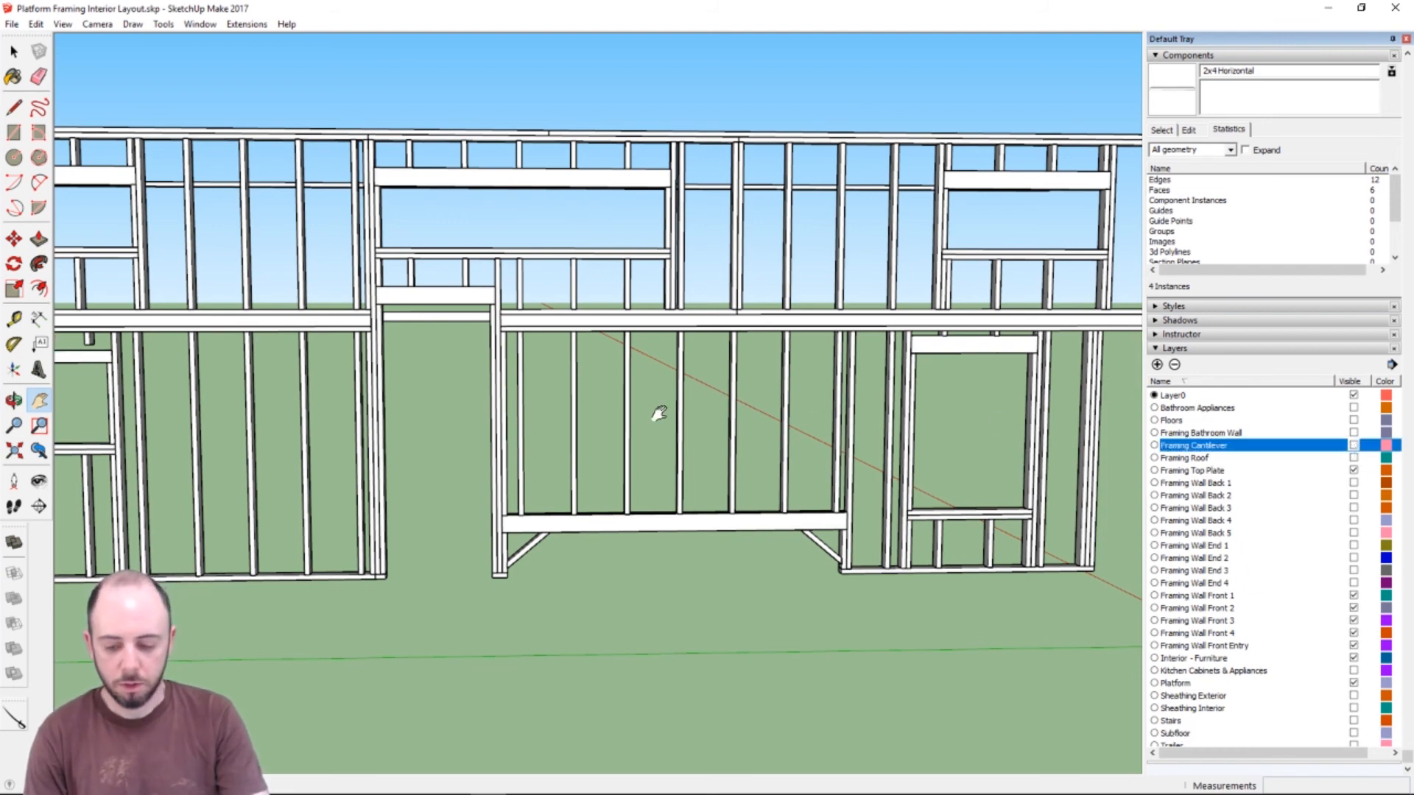
- Measure the full-height lower-floor stud beside the wheel-well opening, from its upper end down to the bottom plate
scroll(558, 419, "down", 6)
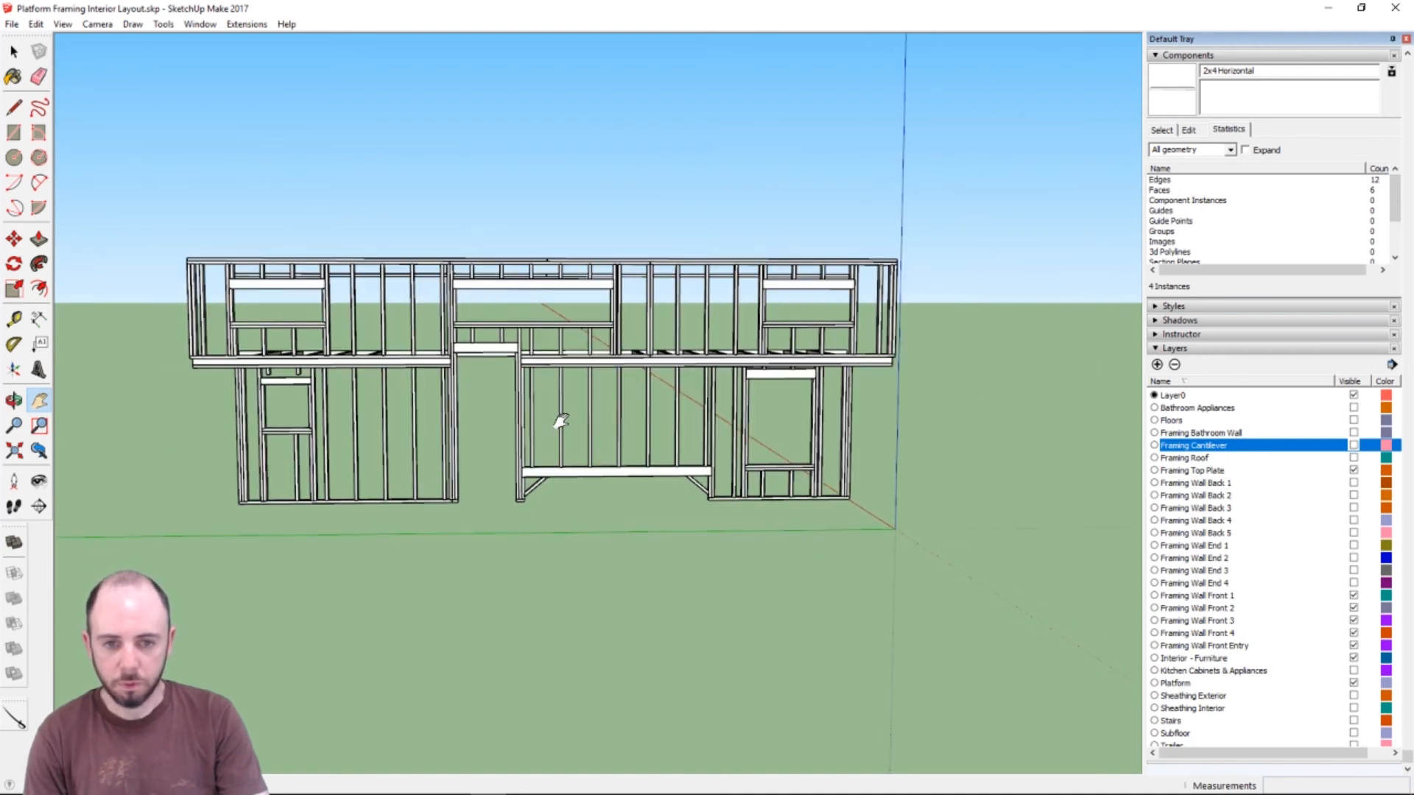
scroll(561, 421, "up", 1)
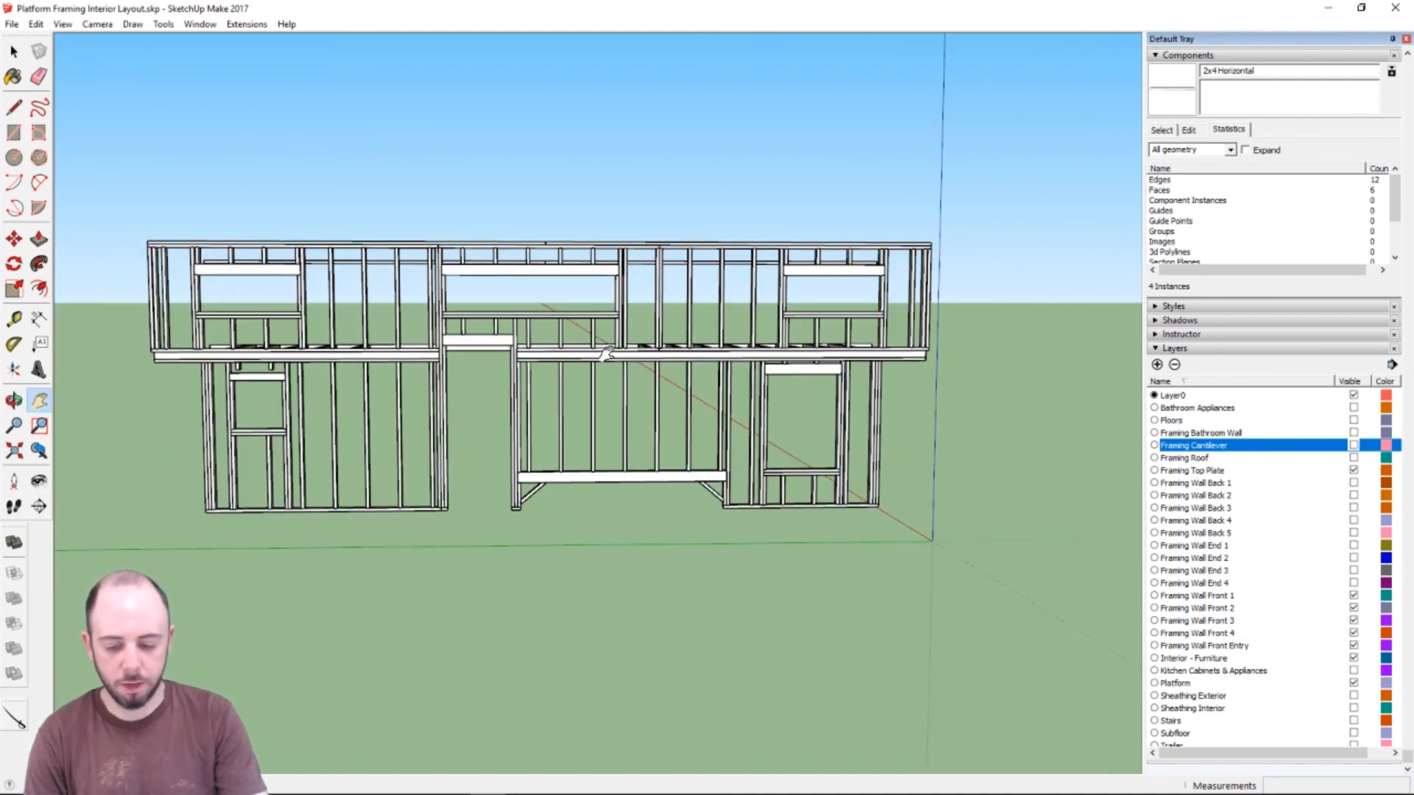
middle_click_drag(605, 354, 632, 319)
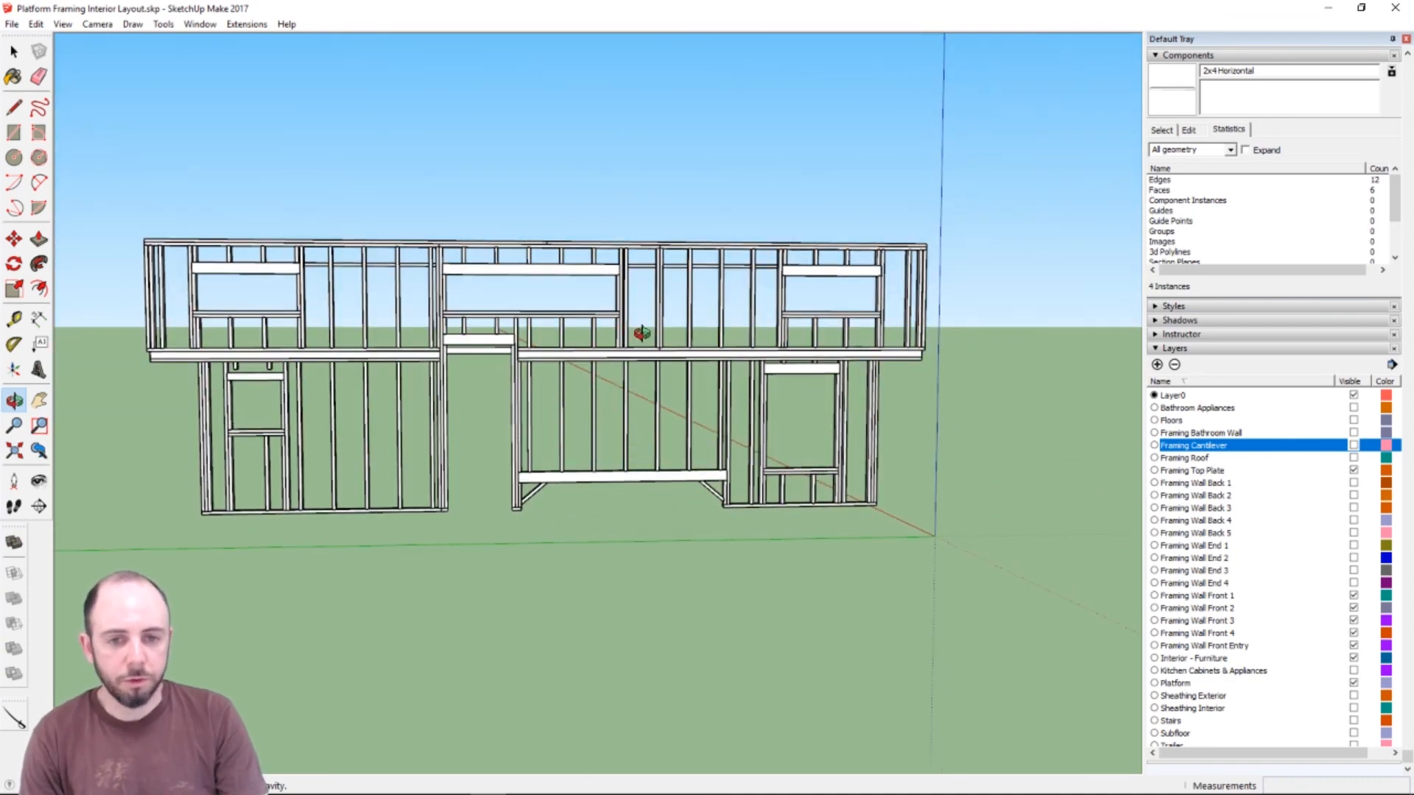
scroll(641, 333, "up", 1)
scroll(650, 319, "down", 1)
scroll(640, 382, "up", 3)
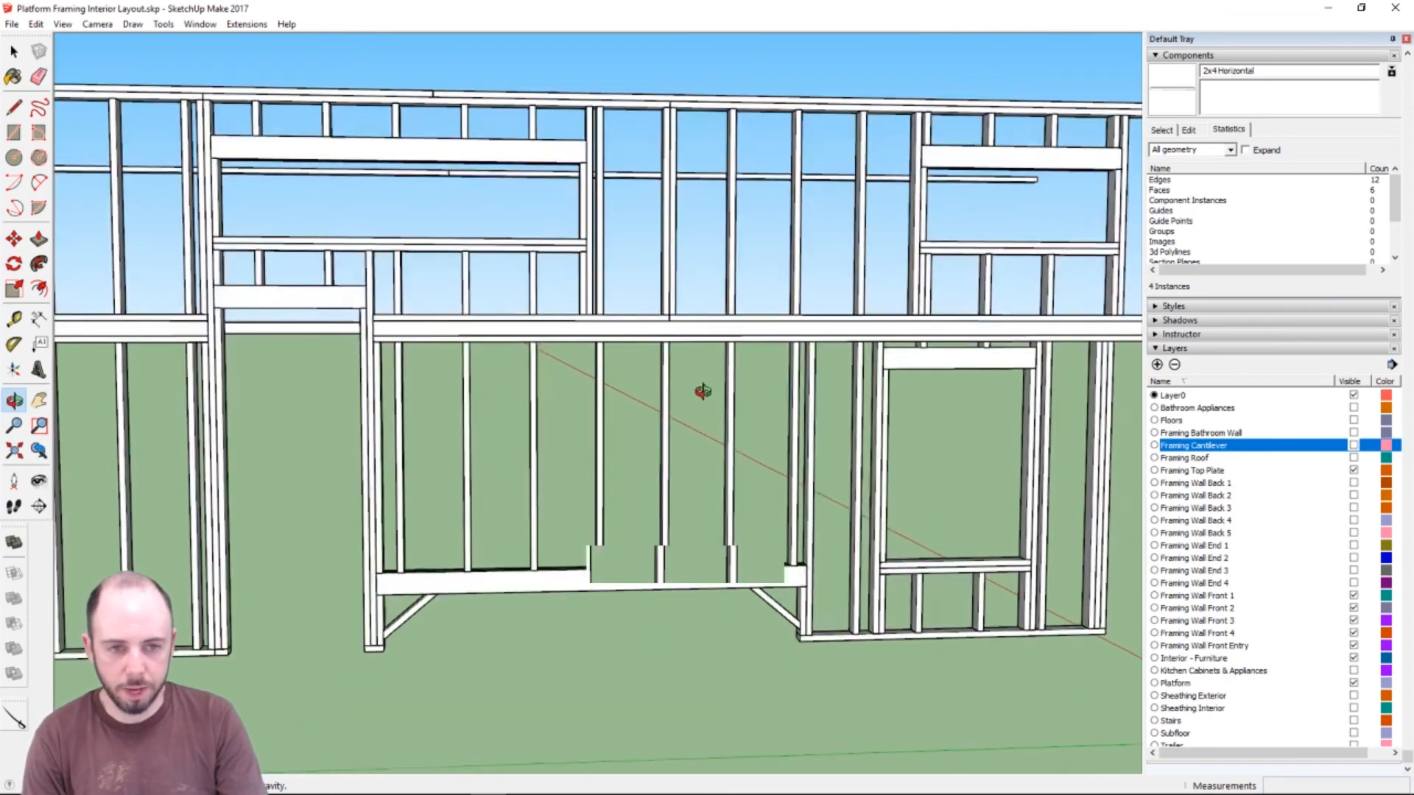
scroll(703, 391, "up", 2)
key("t")
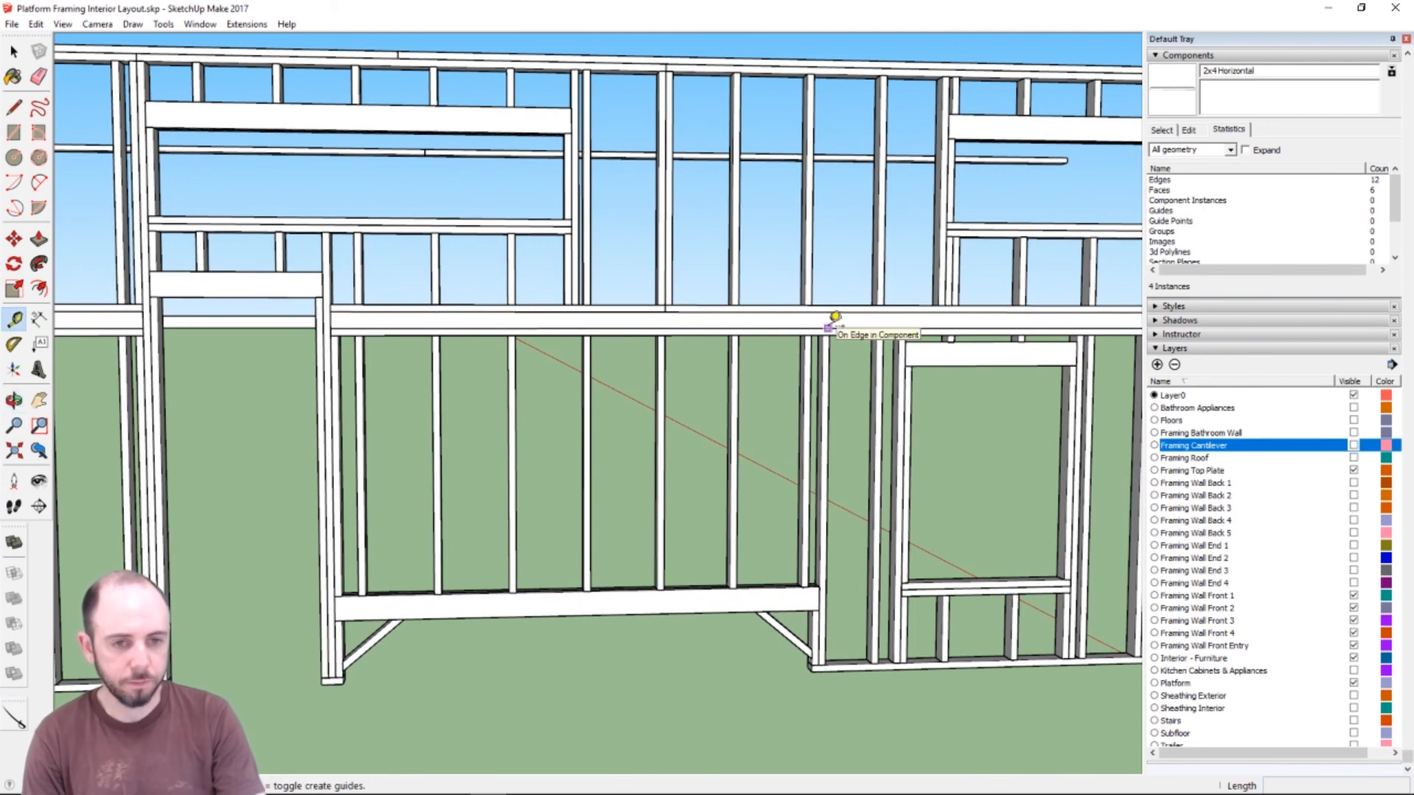
left_click(828, 333)
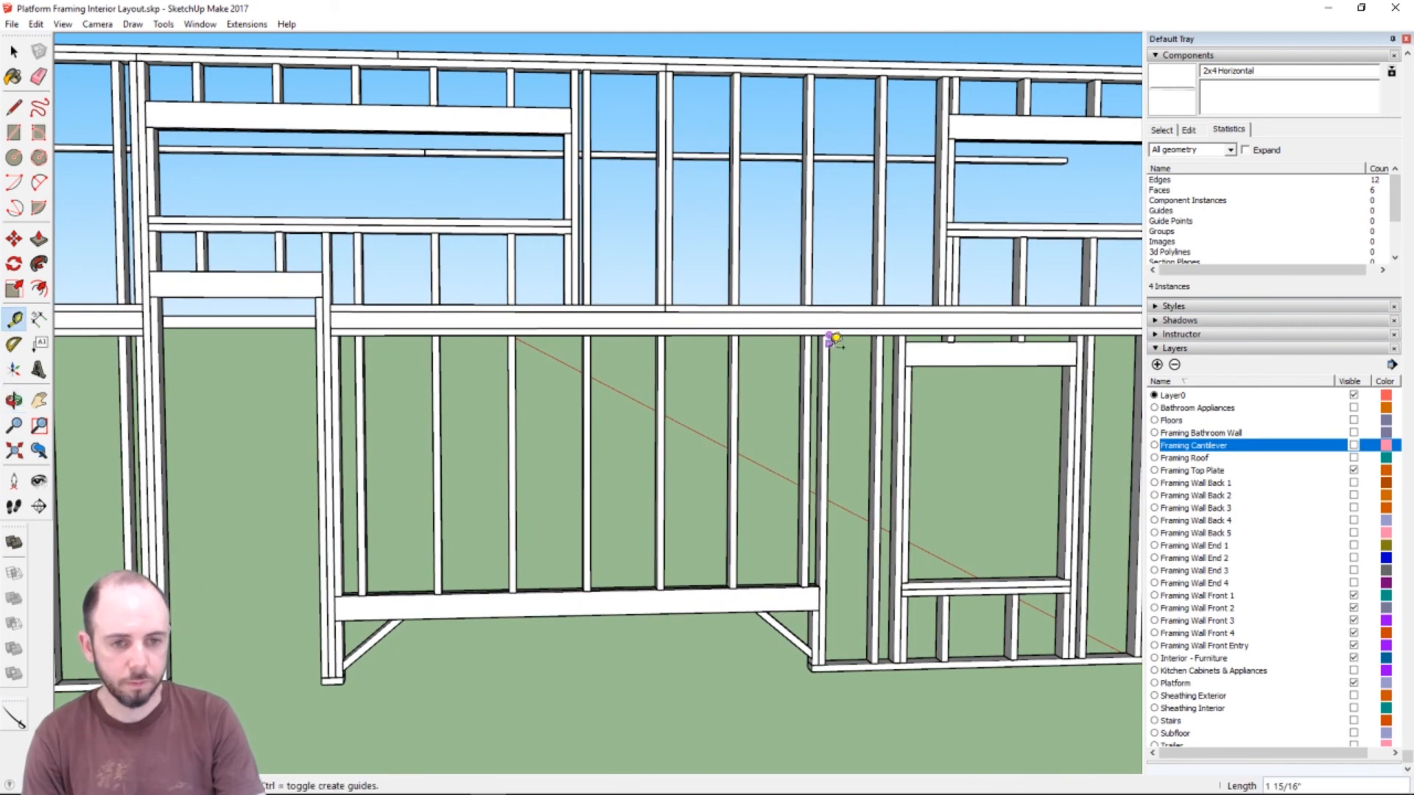
left_click(824, 665)
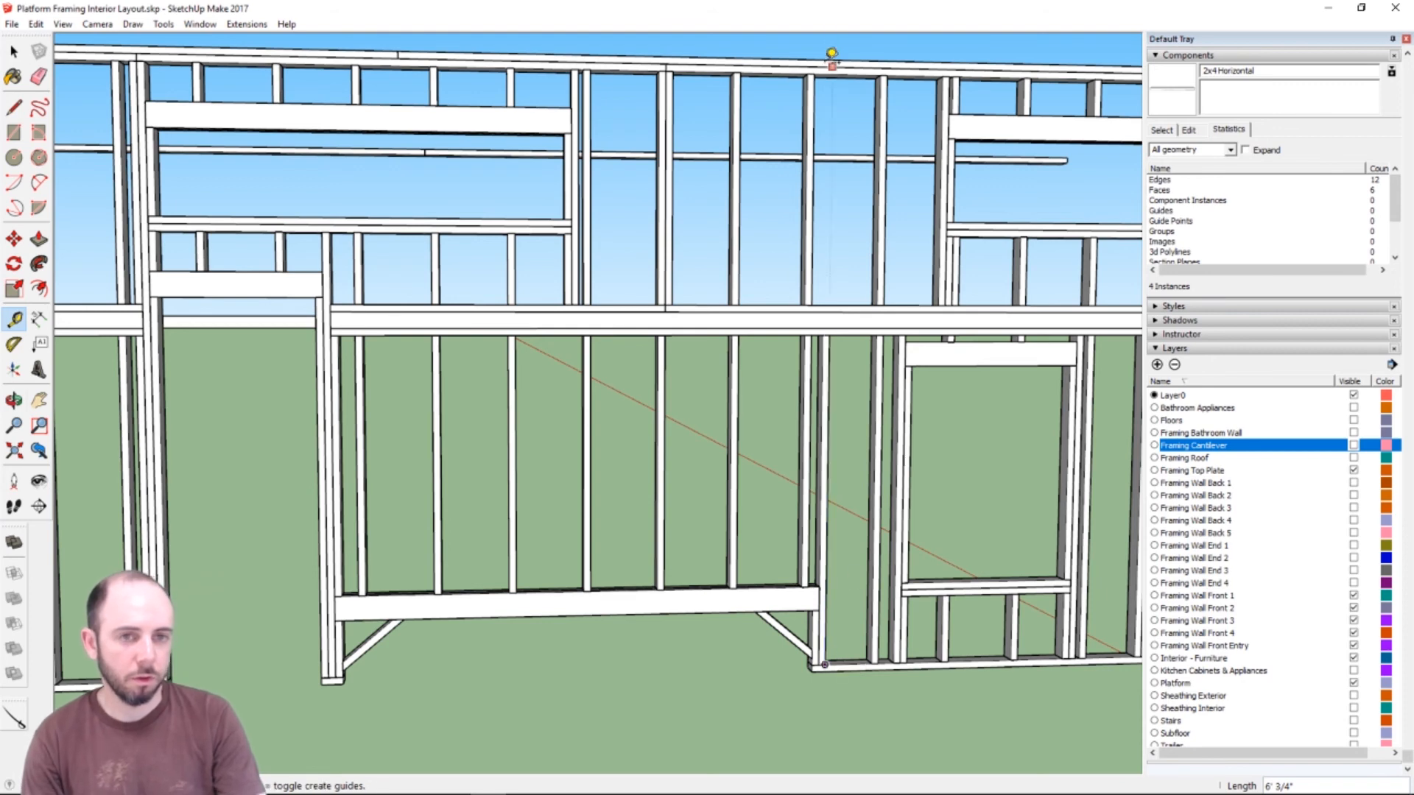
- Measure the length of the upper-floor stud above the wheel-well opening, from the top plate down to its lower plate
left_click(814, 73)
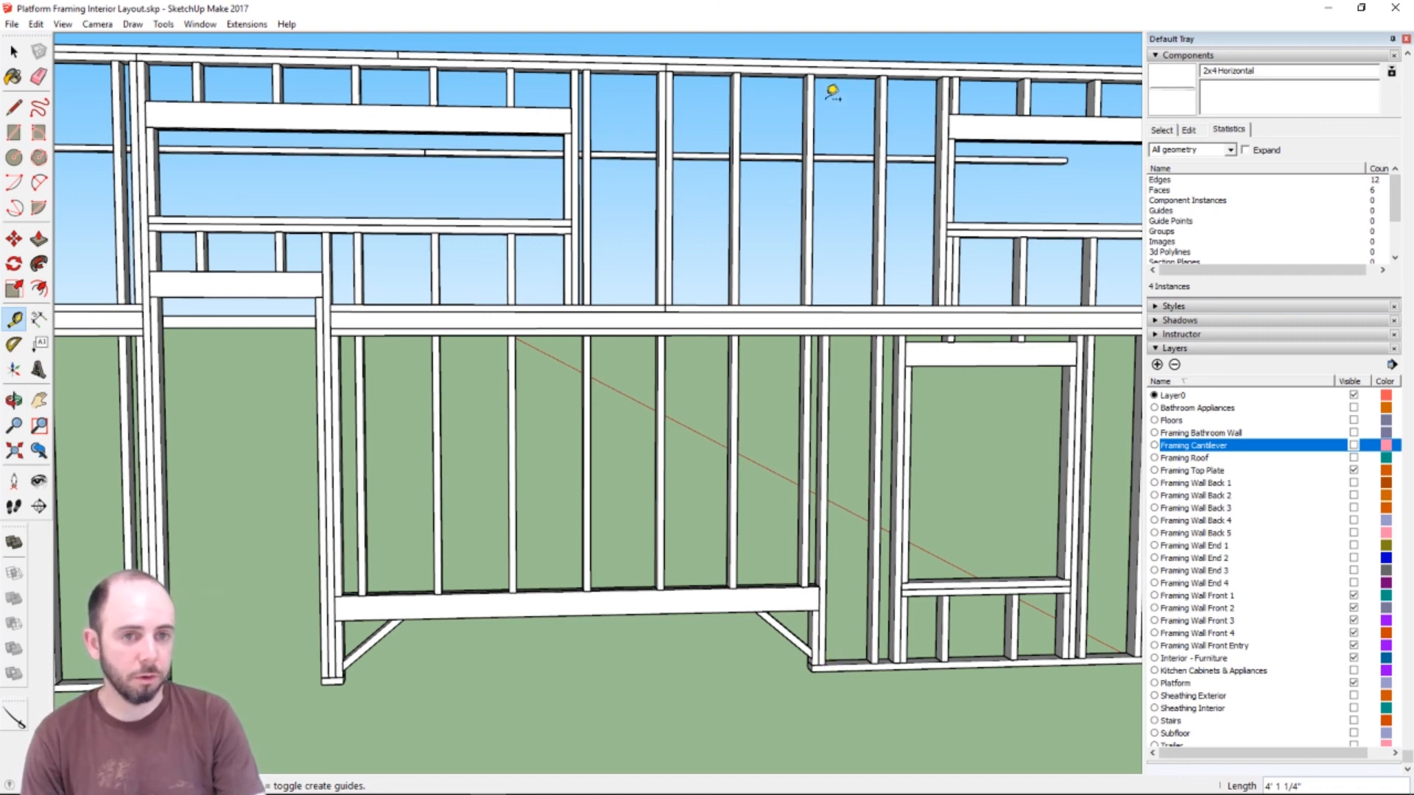
left_click(813, 74)
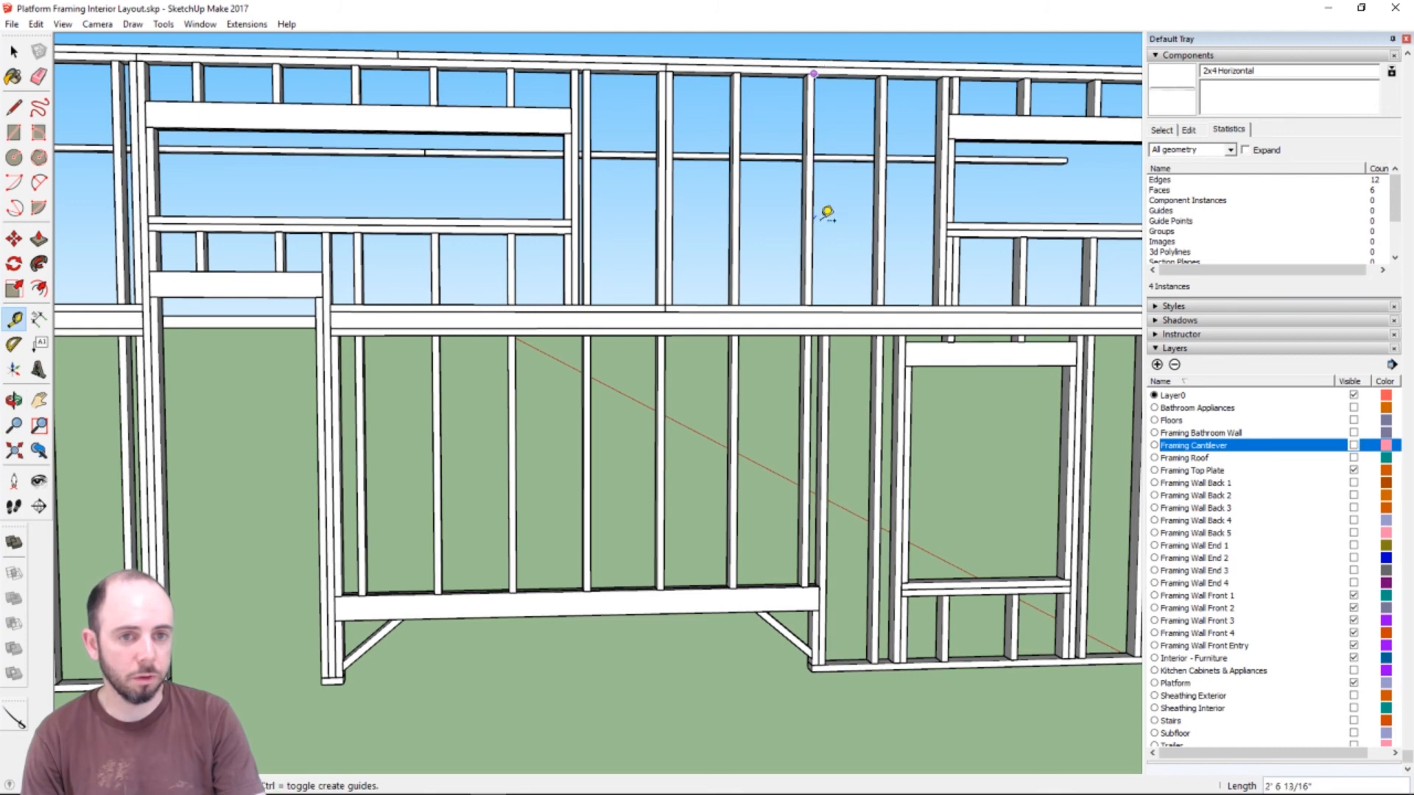
left_click(812, 303)
- Measure the full-height lower-floor stud again, and the shorter stud next to it that ends on the wheel-well header
left_click(829, 335)
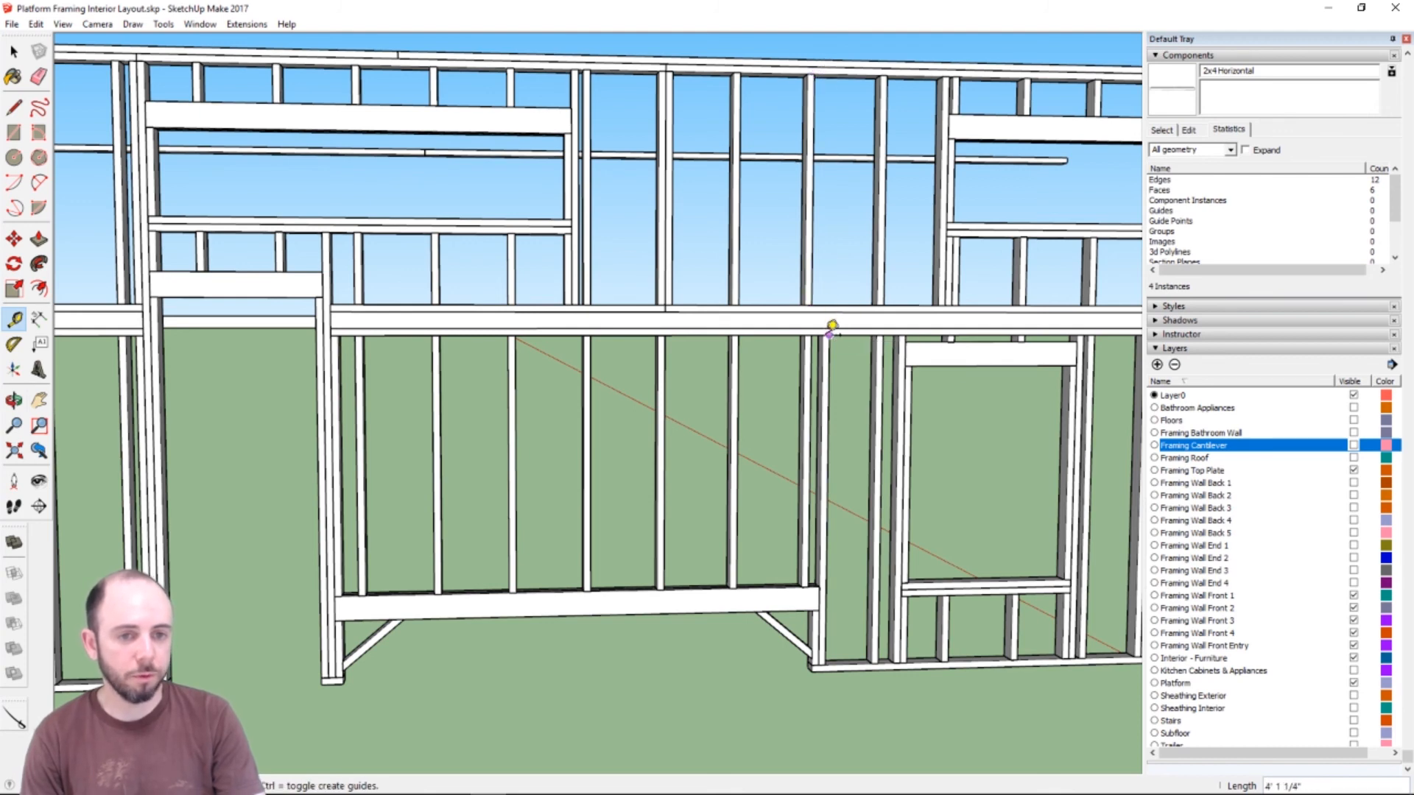
left_click(836, 653)
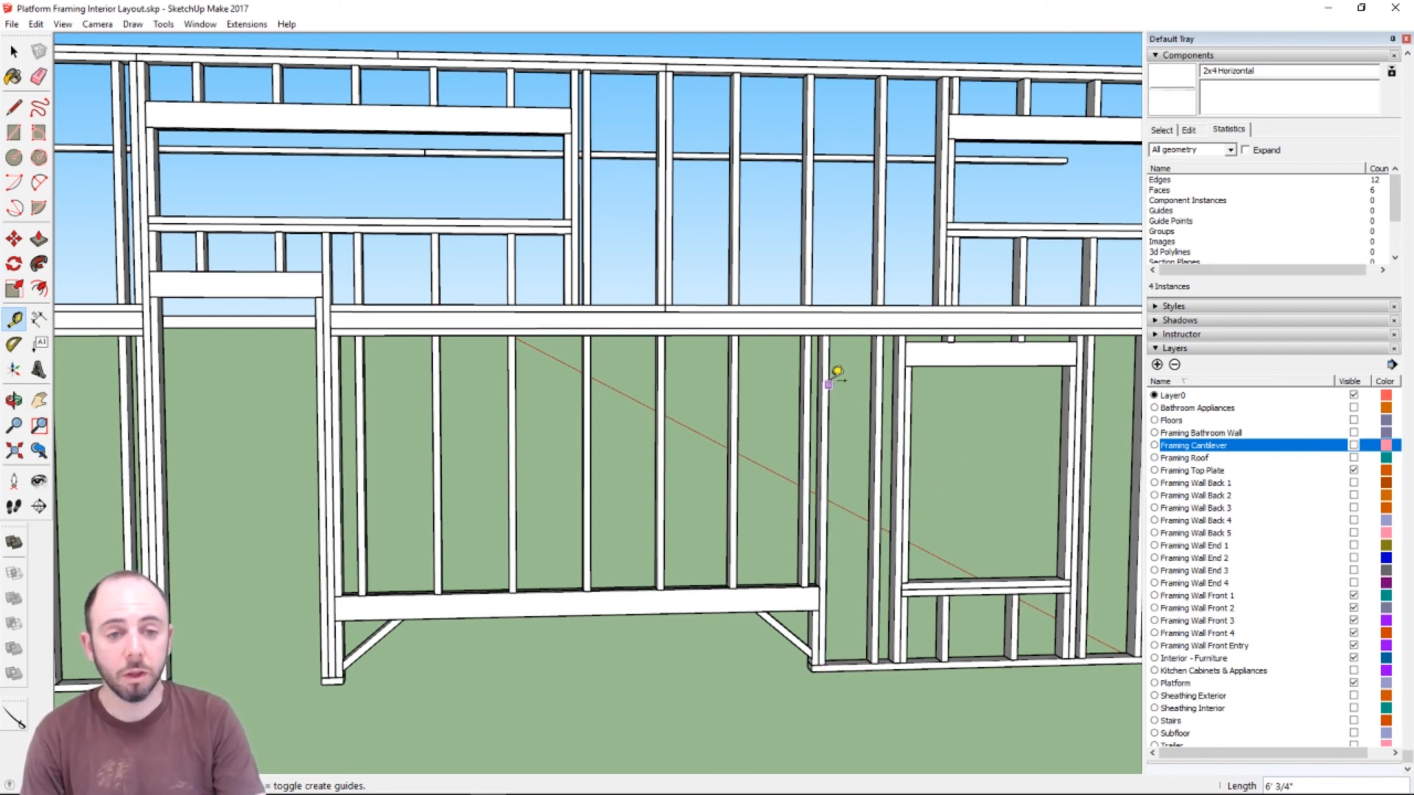
left_click(810, 335)
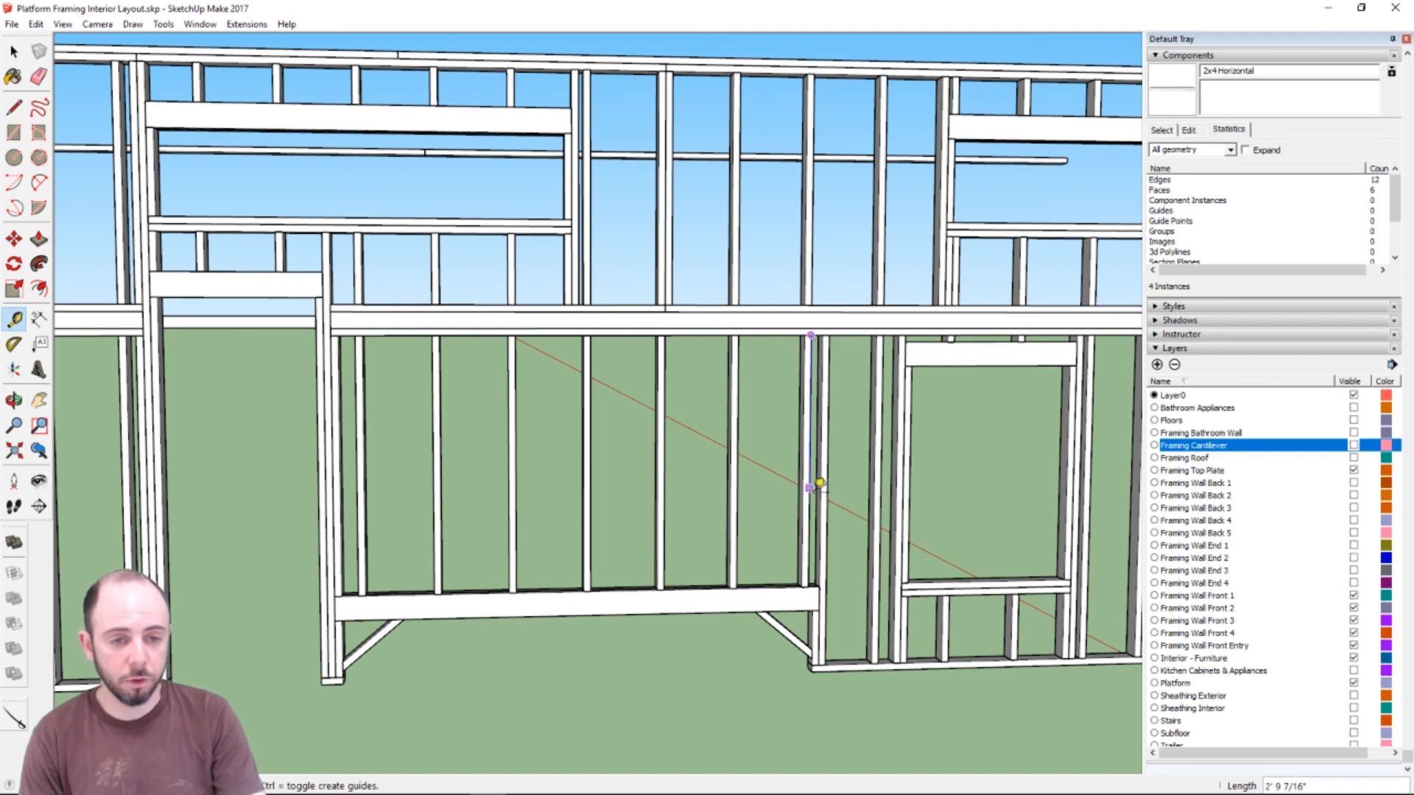
left_click(807, 585)
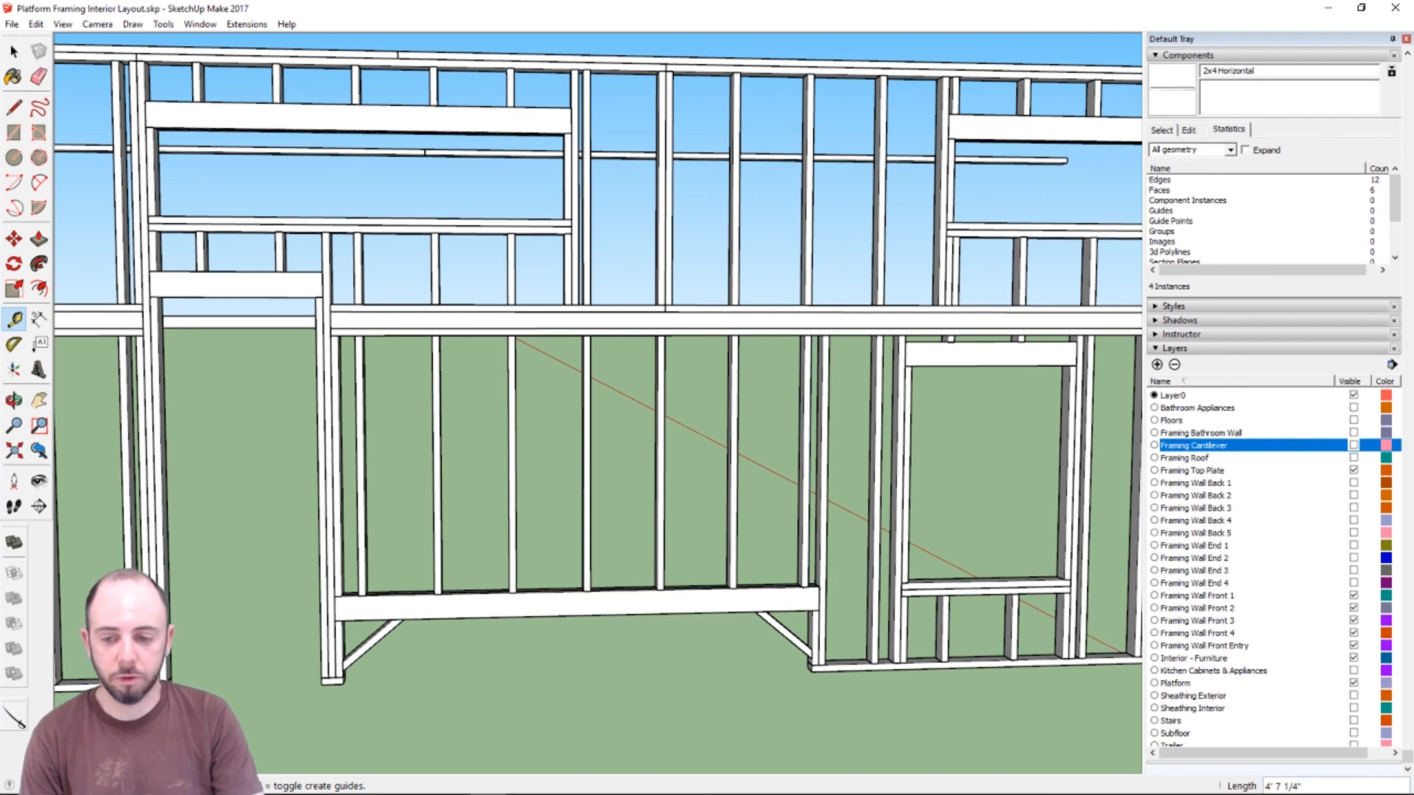
- Open a blank Notepad document and arrange it as a narrow window side by side with the SketchUp model
left_click(8, 786)
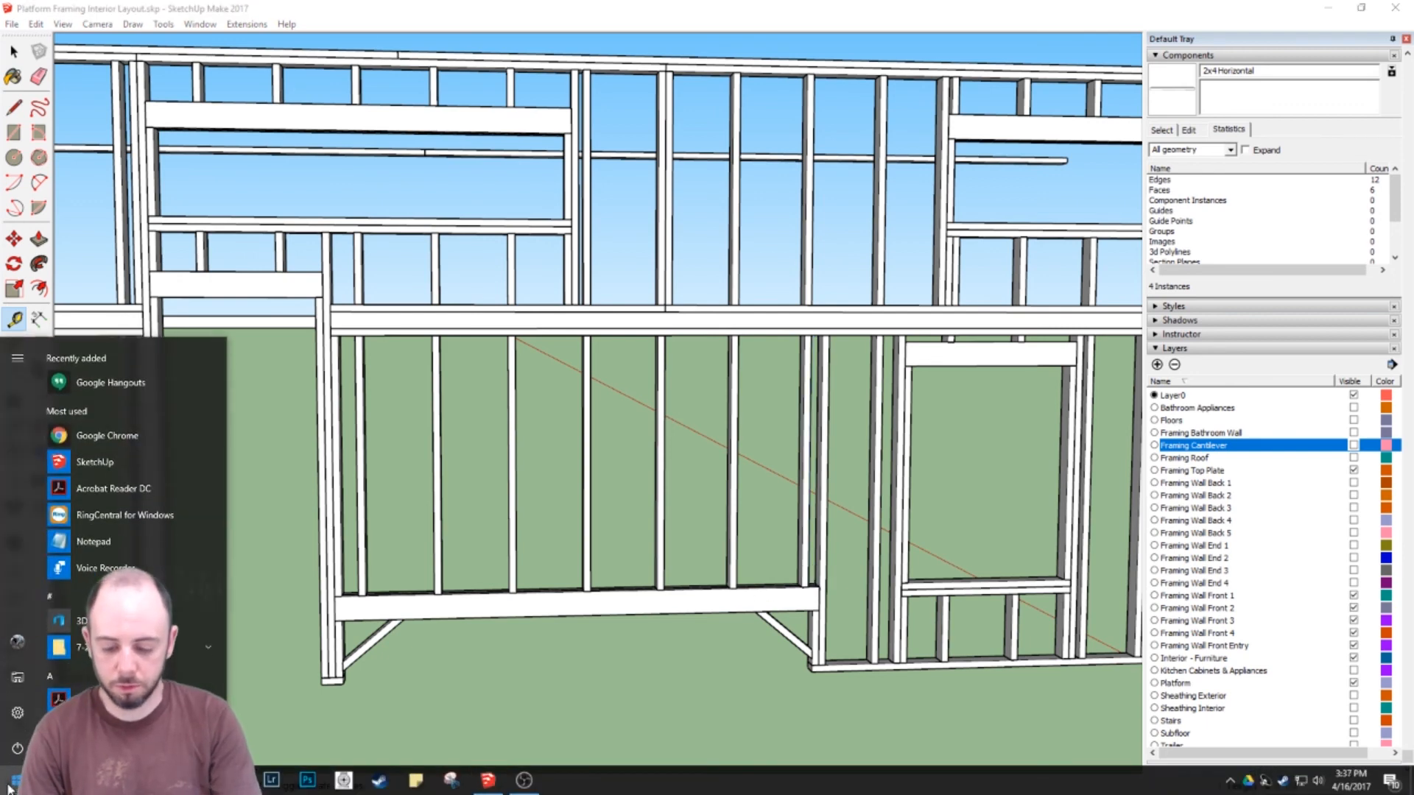
type("c")
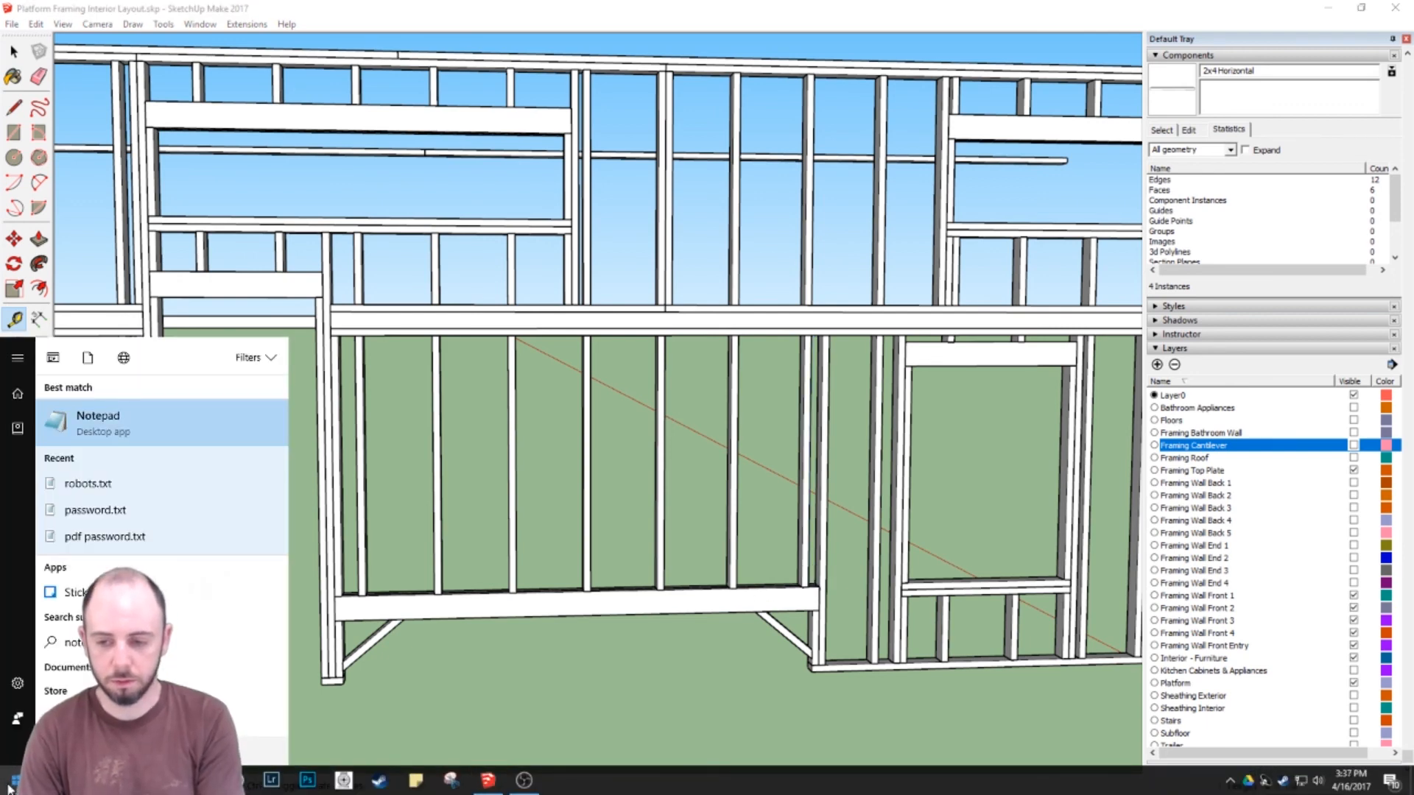
key("Return")
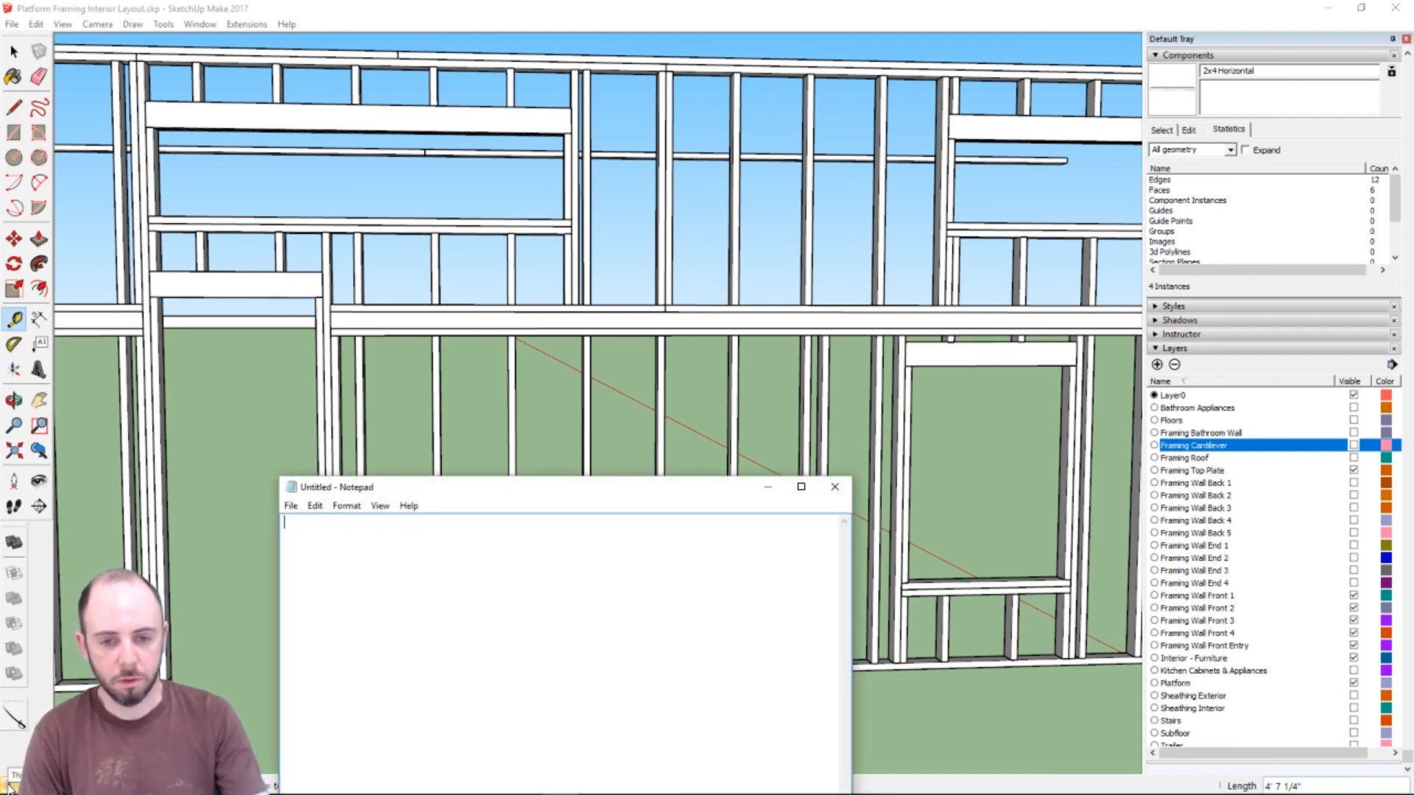
left_click_drag(493, 489, 327, 177)
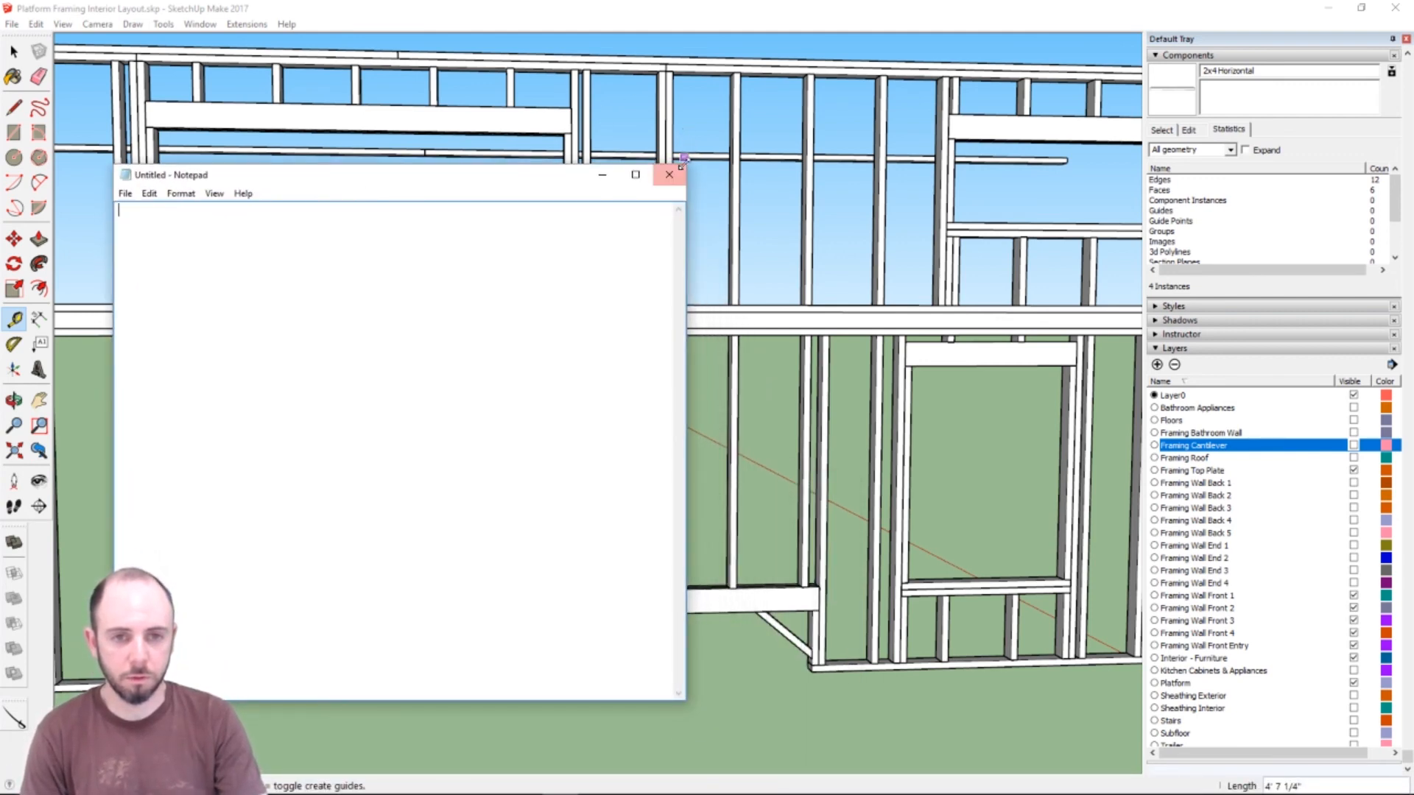
left_click_drag(684, 167, 582, 277)
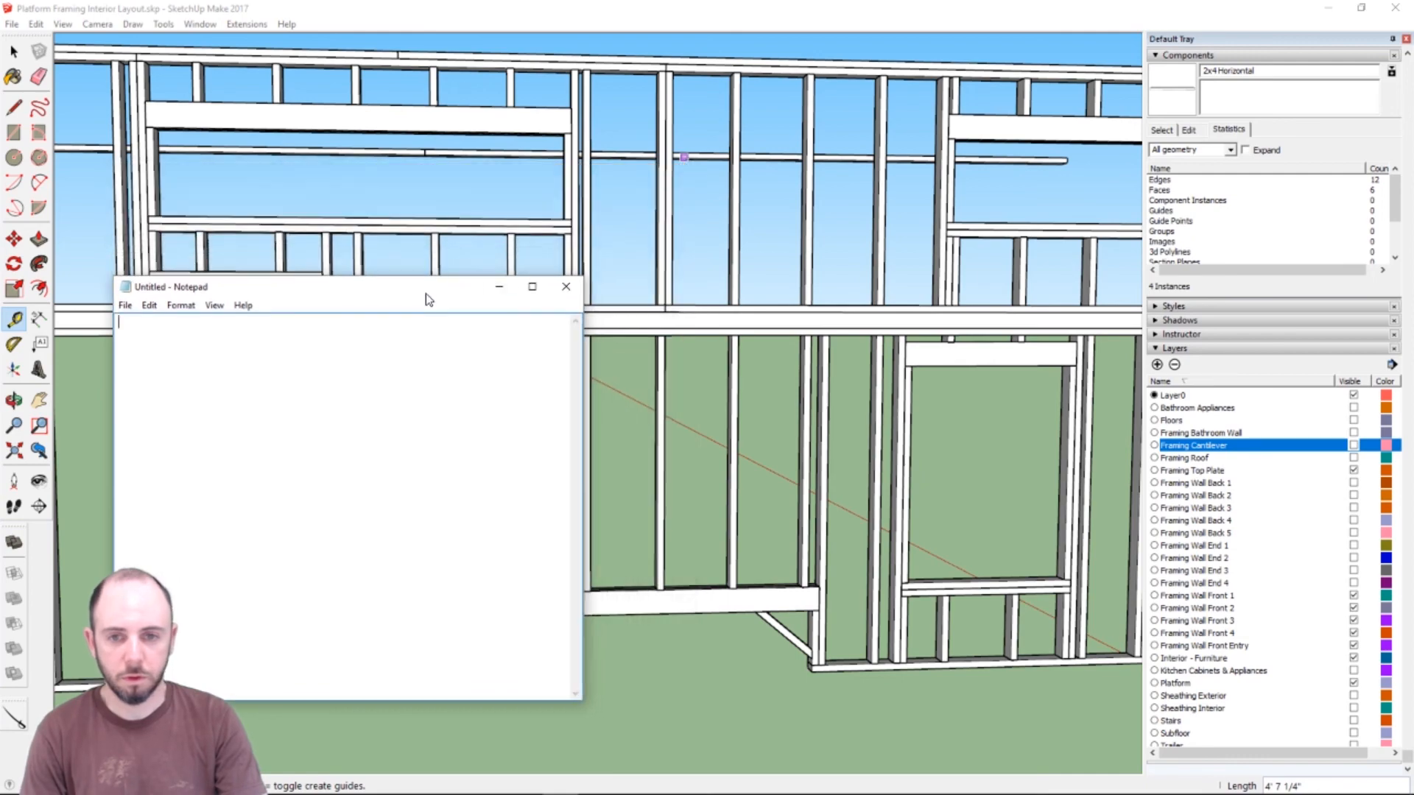
left_click_drag(428, 293, 2, 118)
left_click(1064, 175)
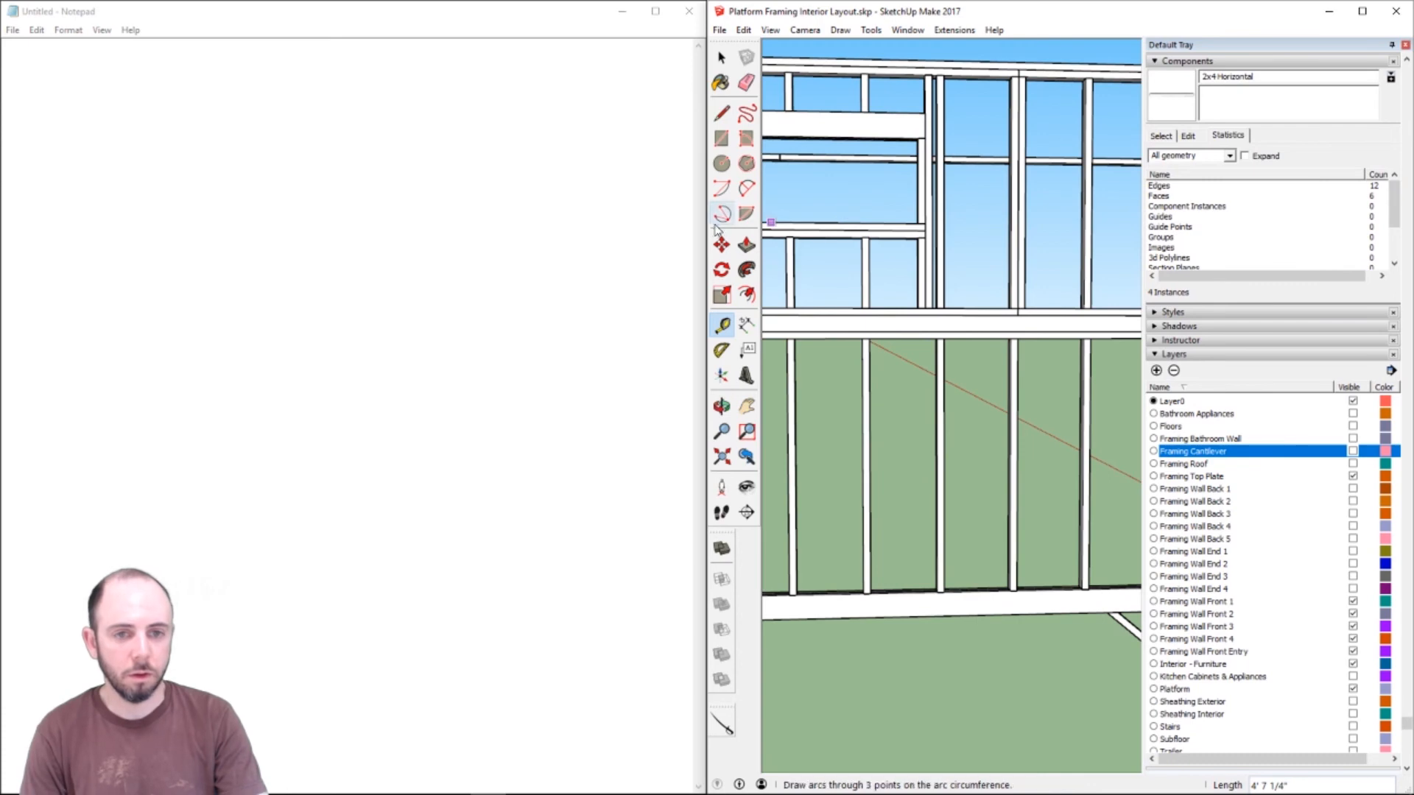
left_click_drag(707, 235, 153, 234)
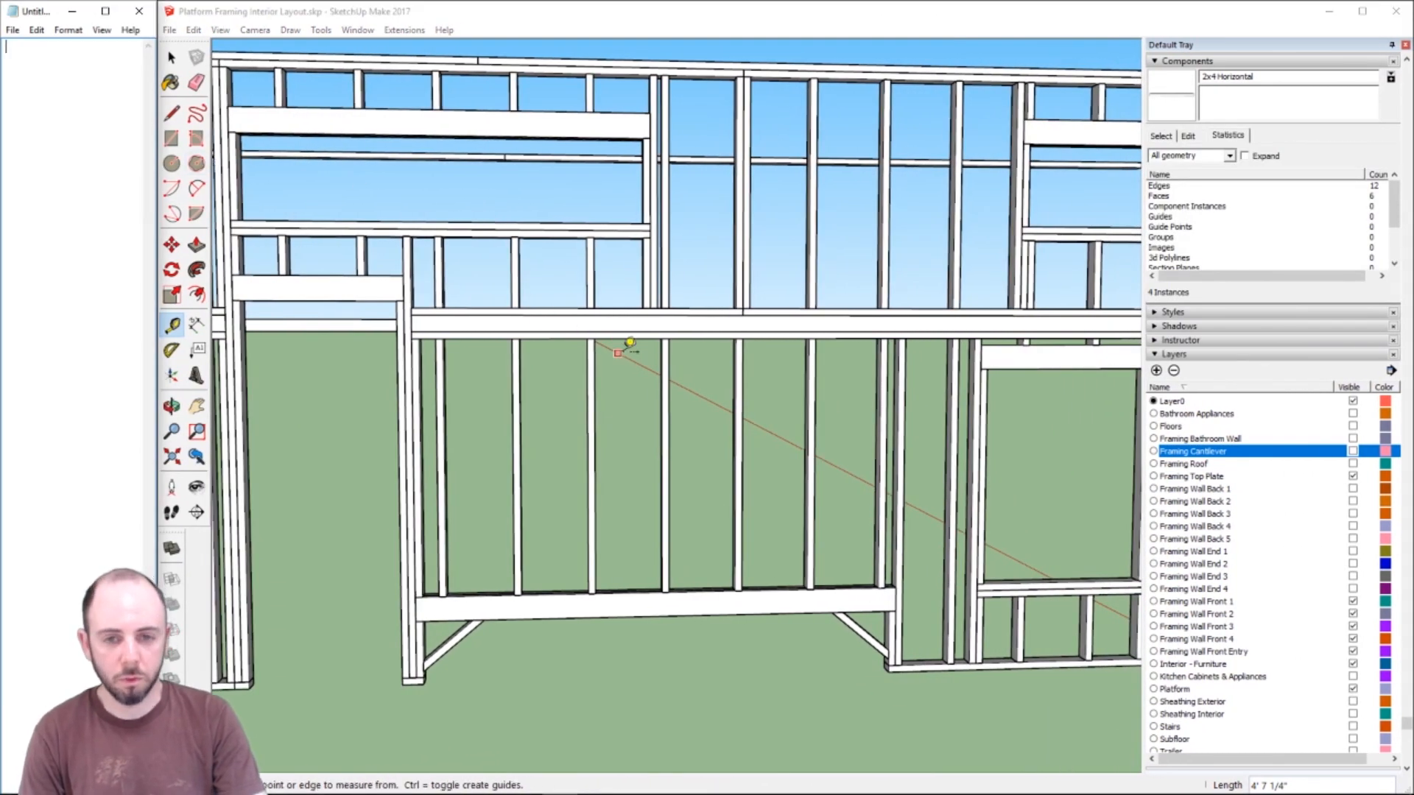
- Measure a lower-floor stud above the wheel-well header and record its length as 55.25" in the Notepad list
left_click(748, 337)
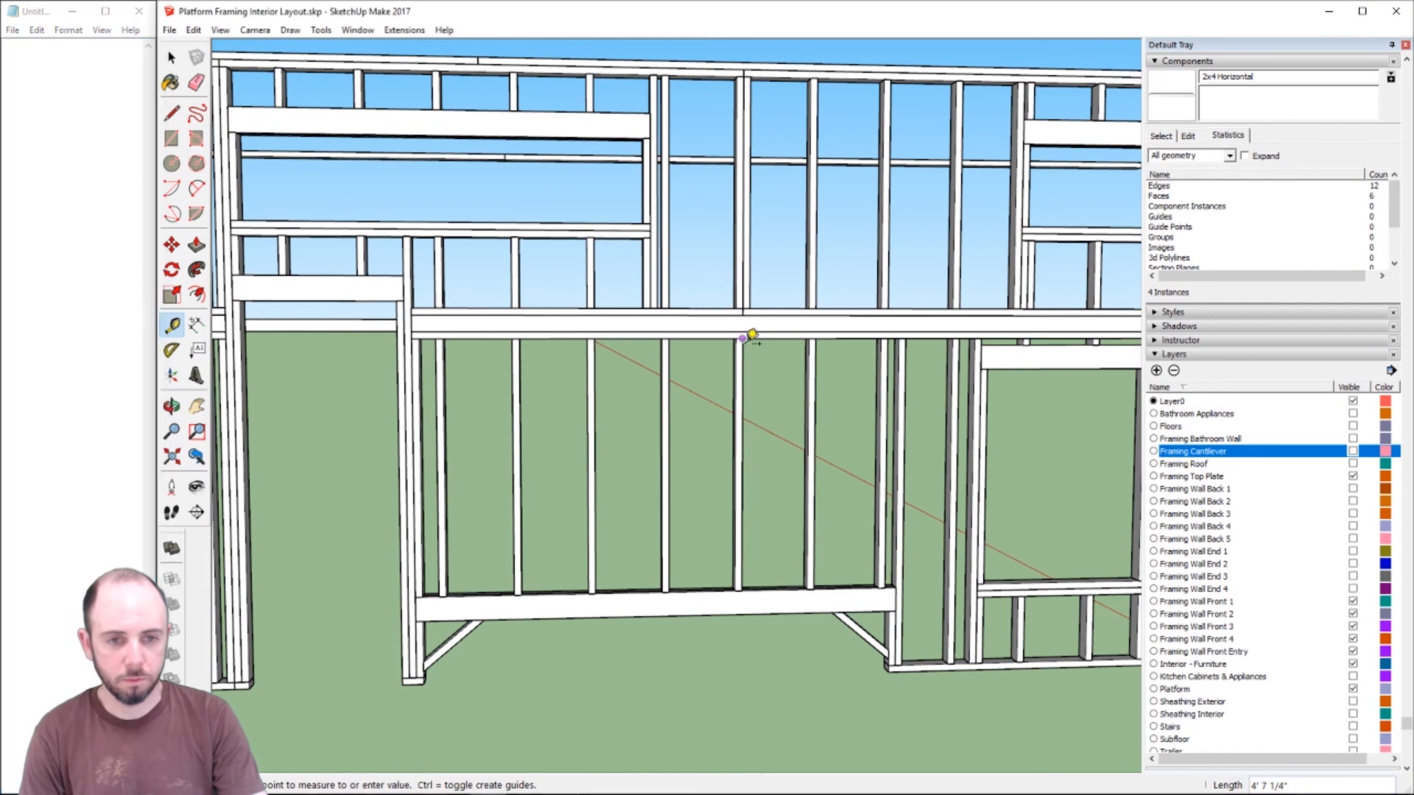
left_click(748, 579)
left_click(34, 85)
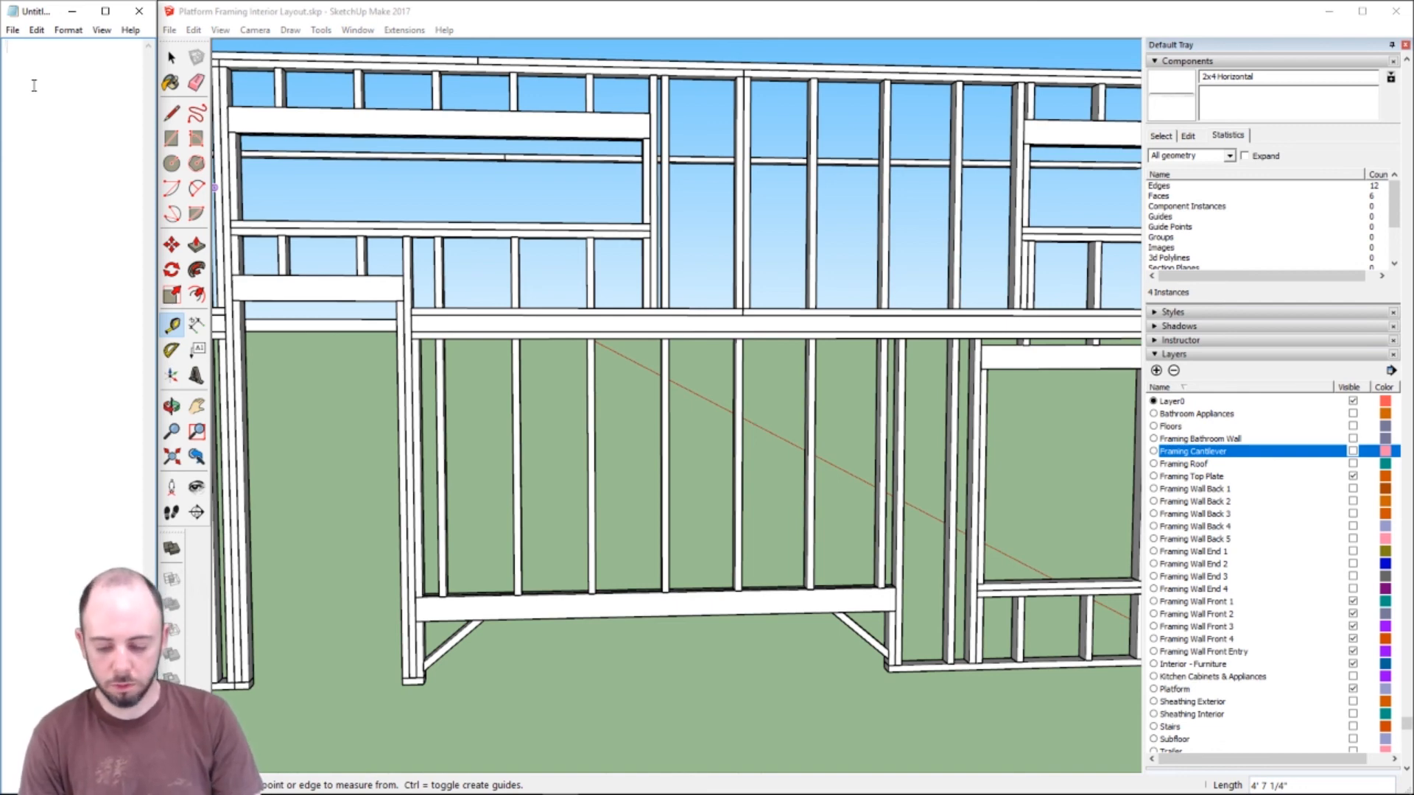
type("55\"")
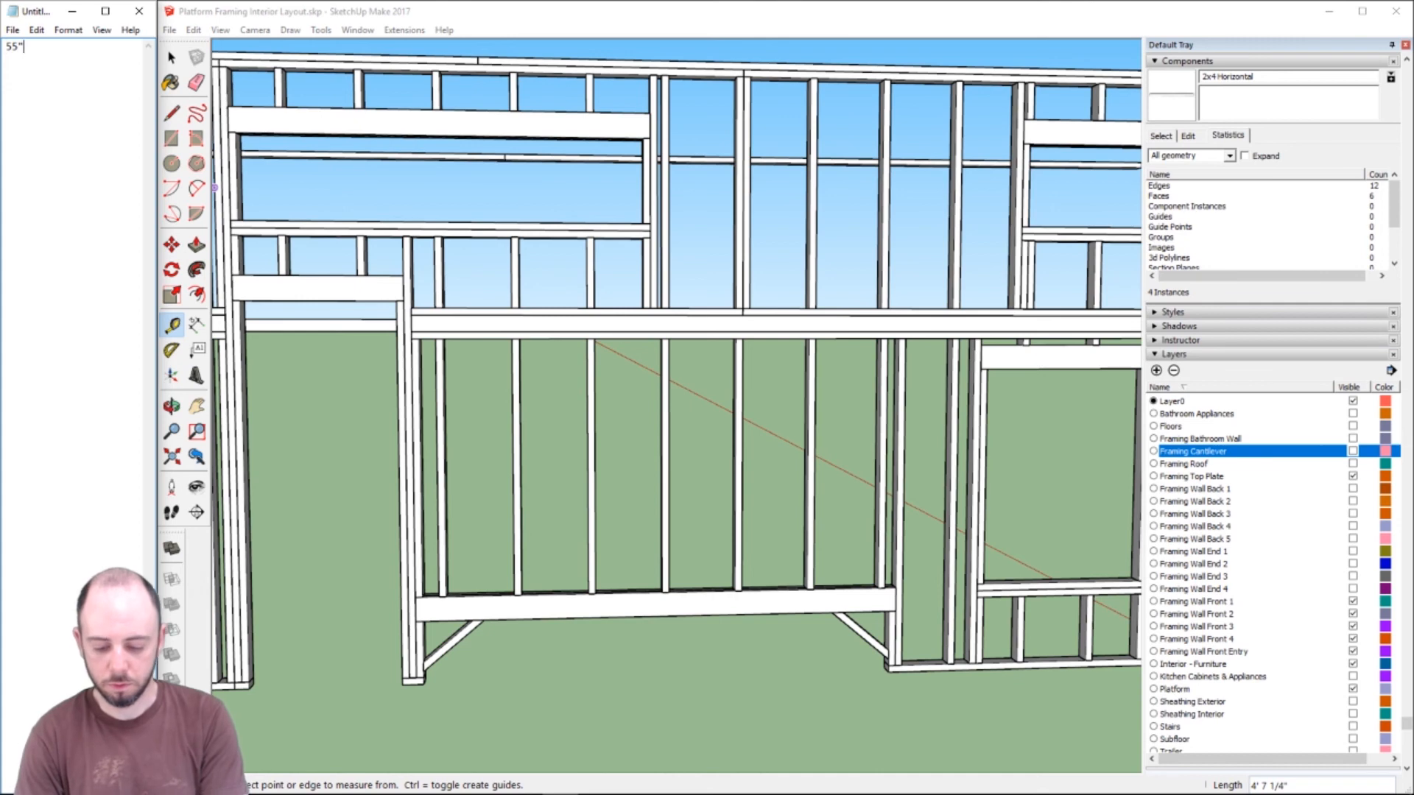
type("25\"")
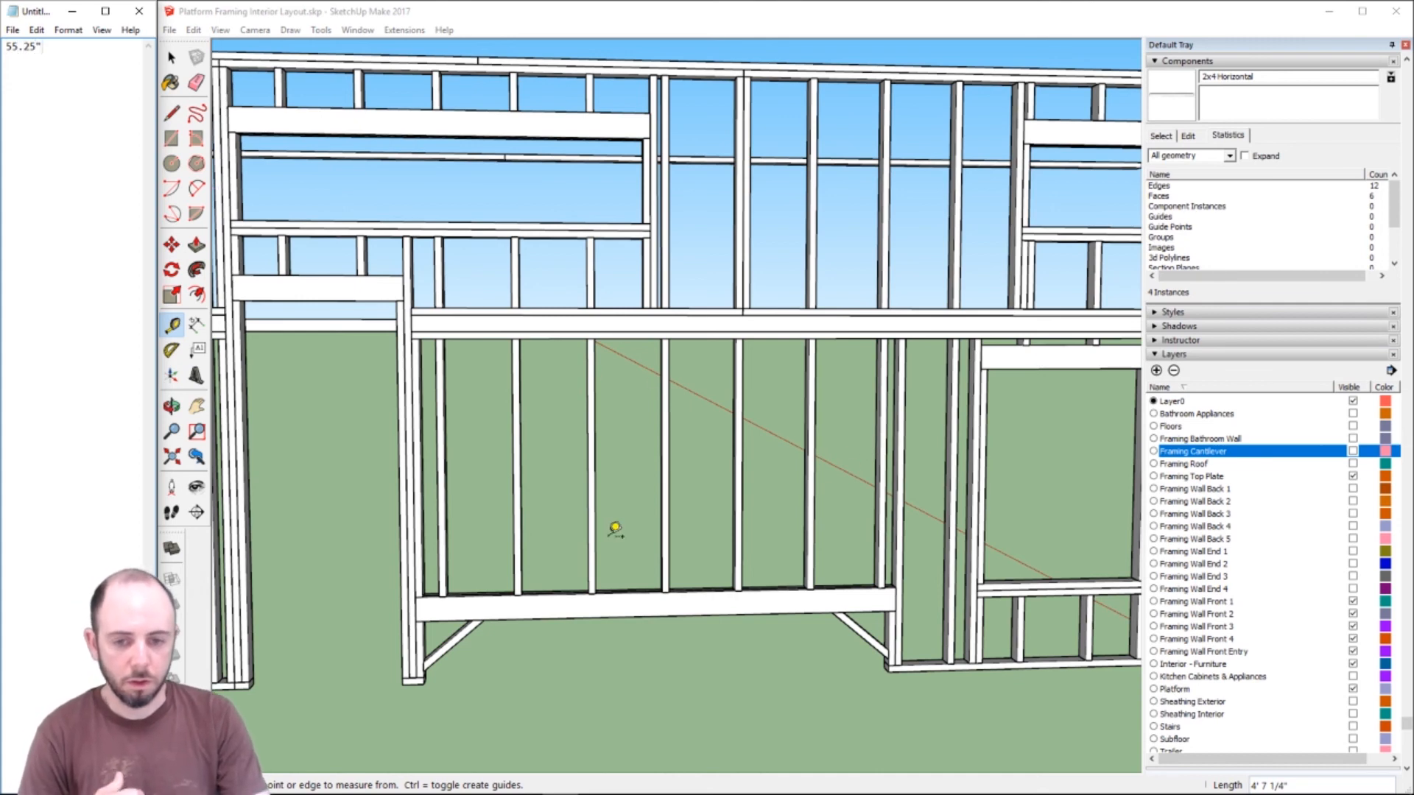
- Count the short studs above the wheel-well header and put the quantity (8) before the 55.25" entry
scroll(615, 527, "down", 5)
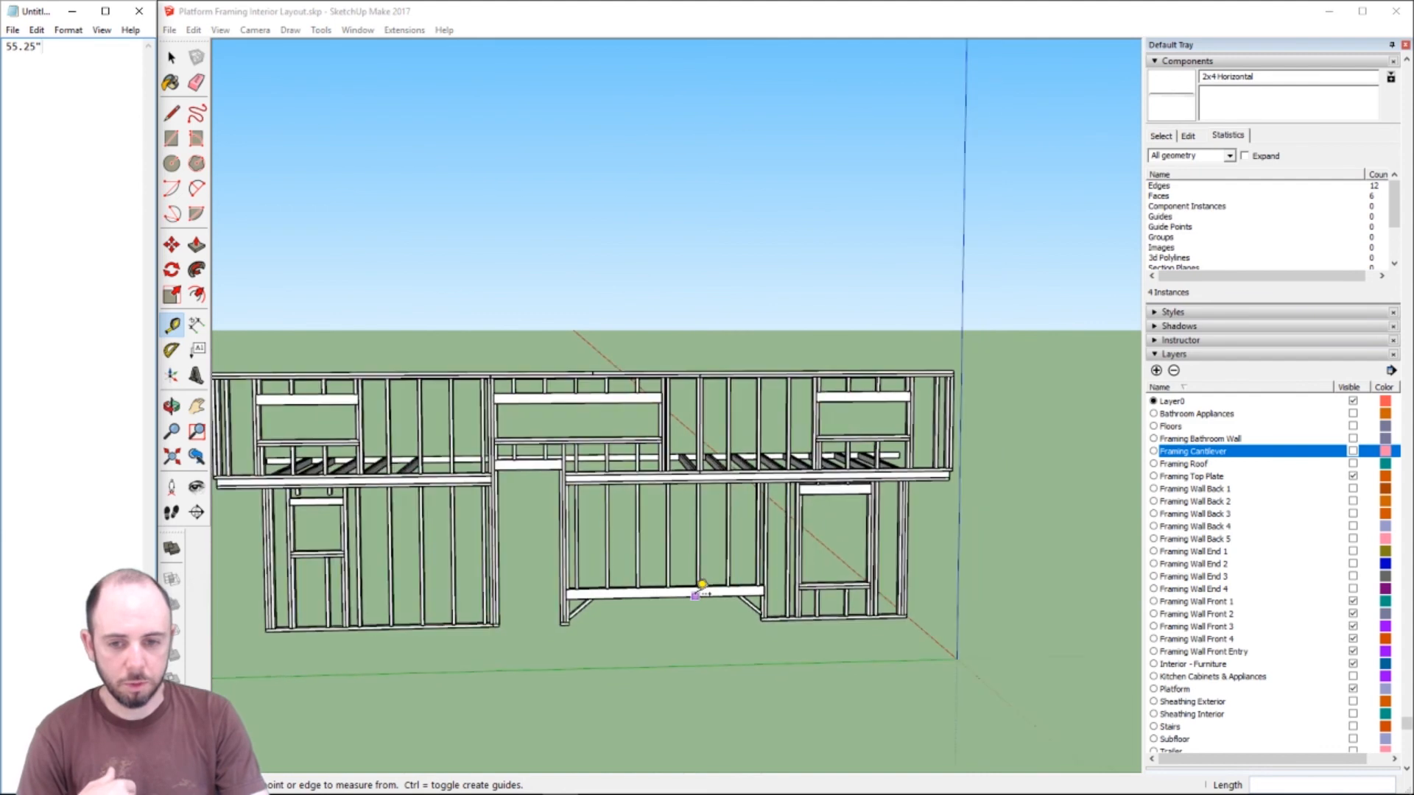
scroll(701, 587, "up", 4)
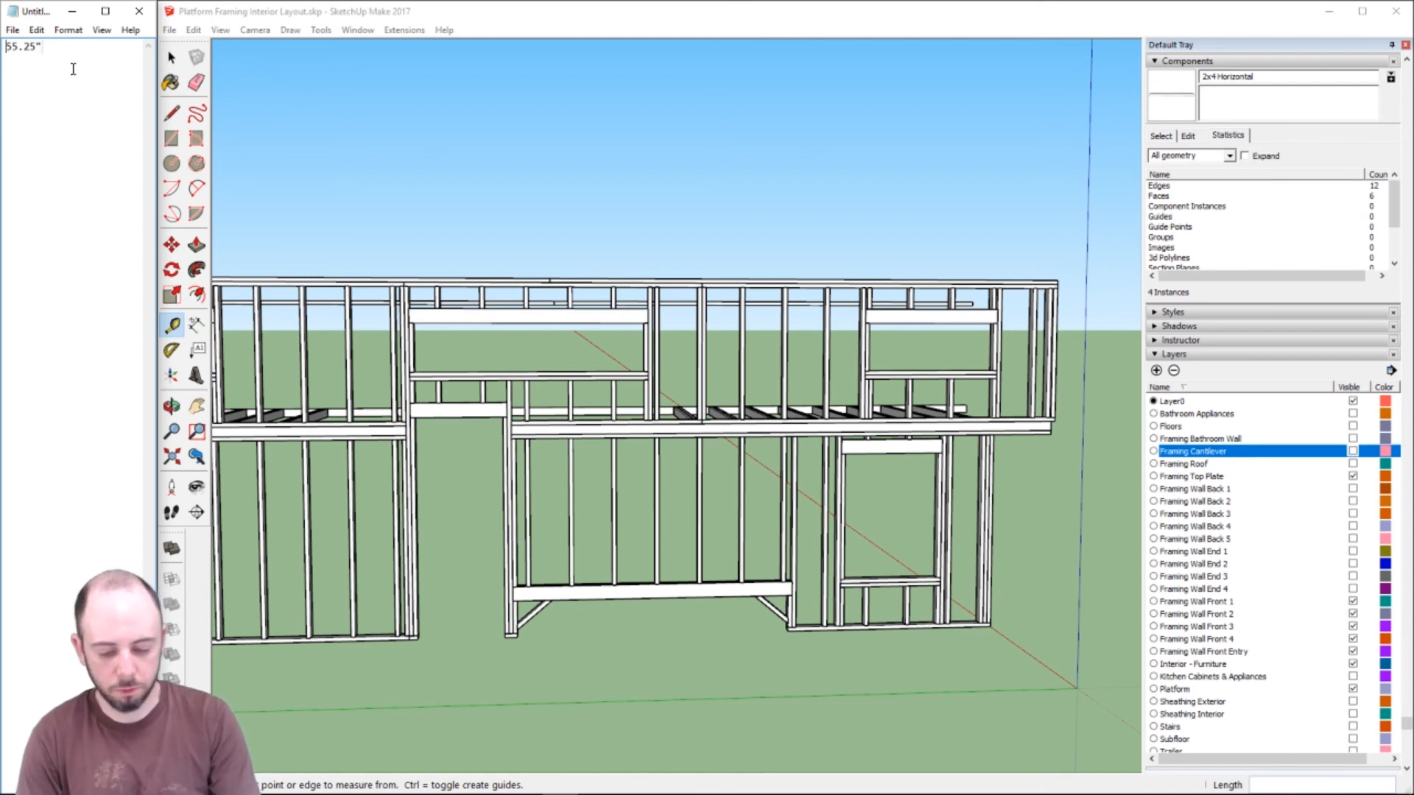
key("Home")
type("(8)")
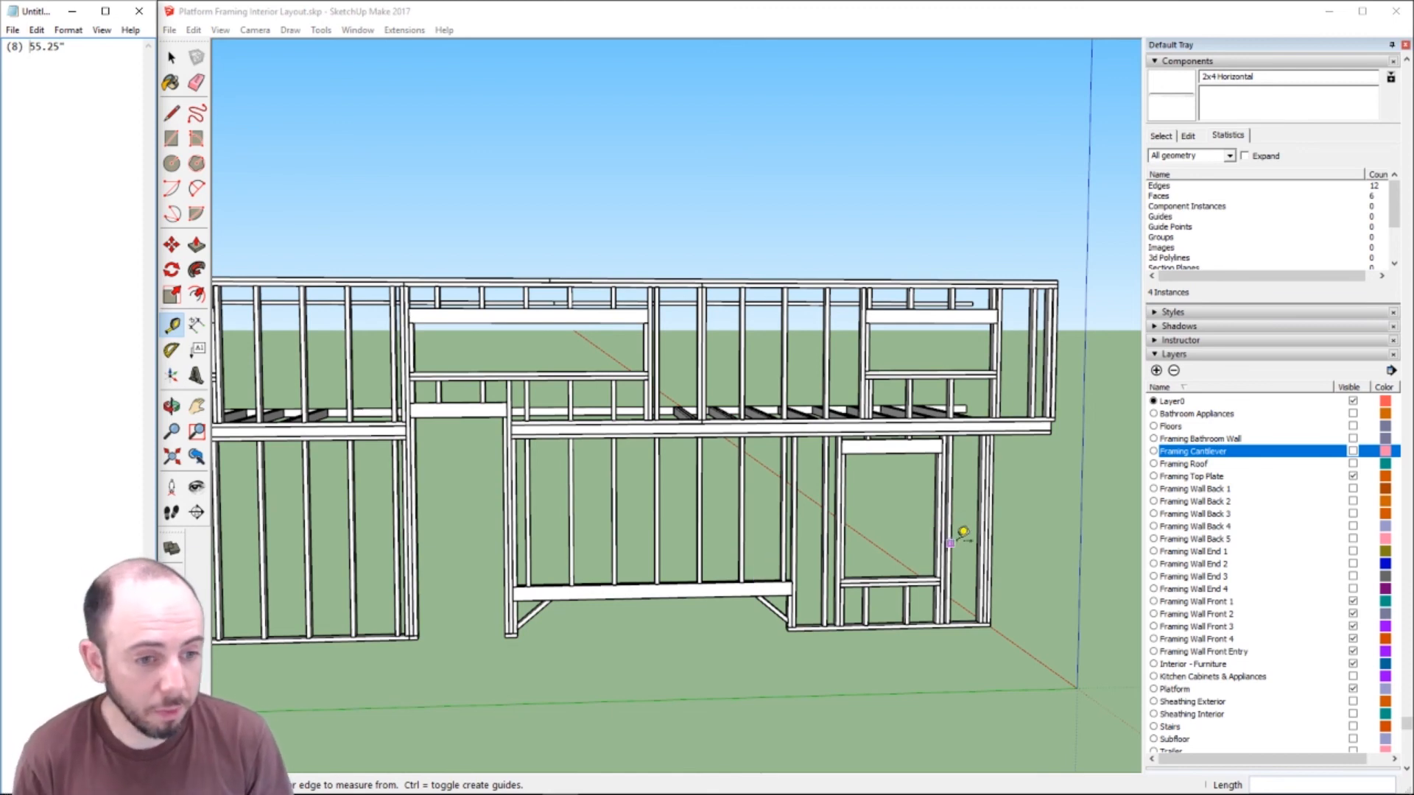
- Measure the full-height corner stud at the lower-floor wall's end and record 72.75" on a new line of the list
left_click(994, 434)
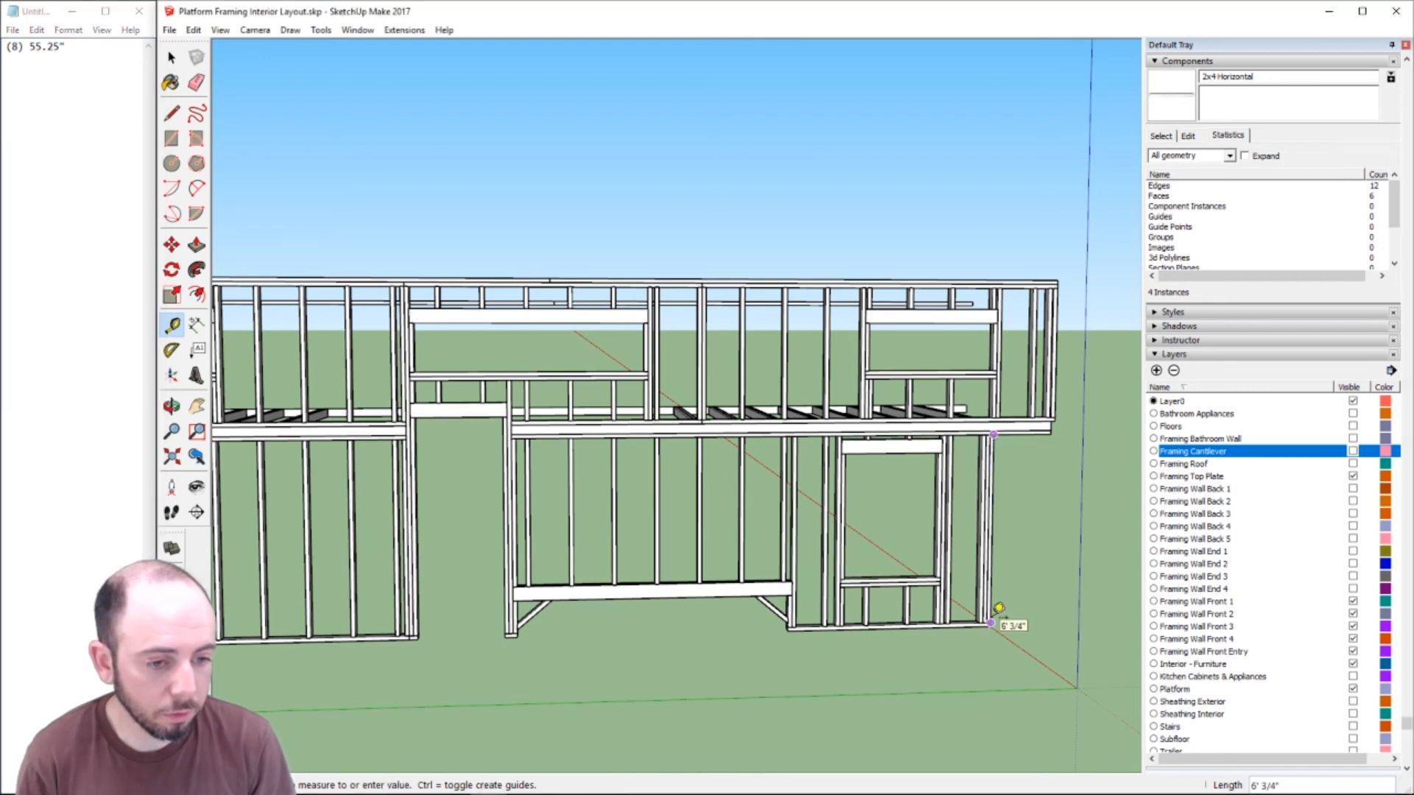
left_click(111, 49)
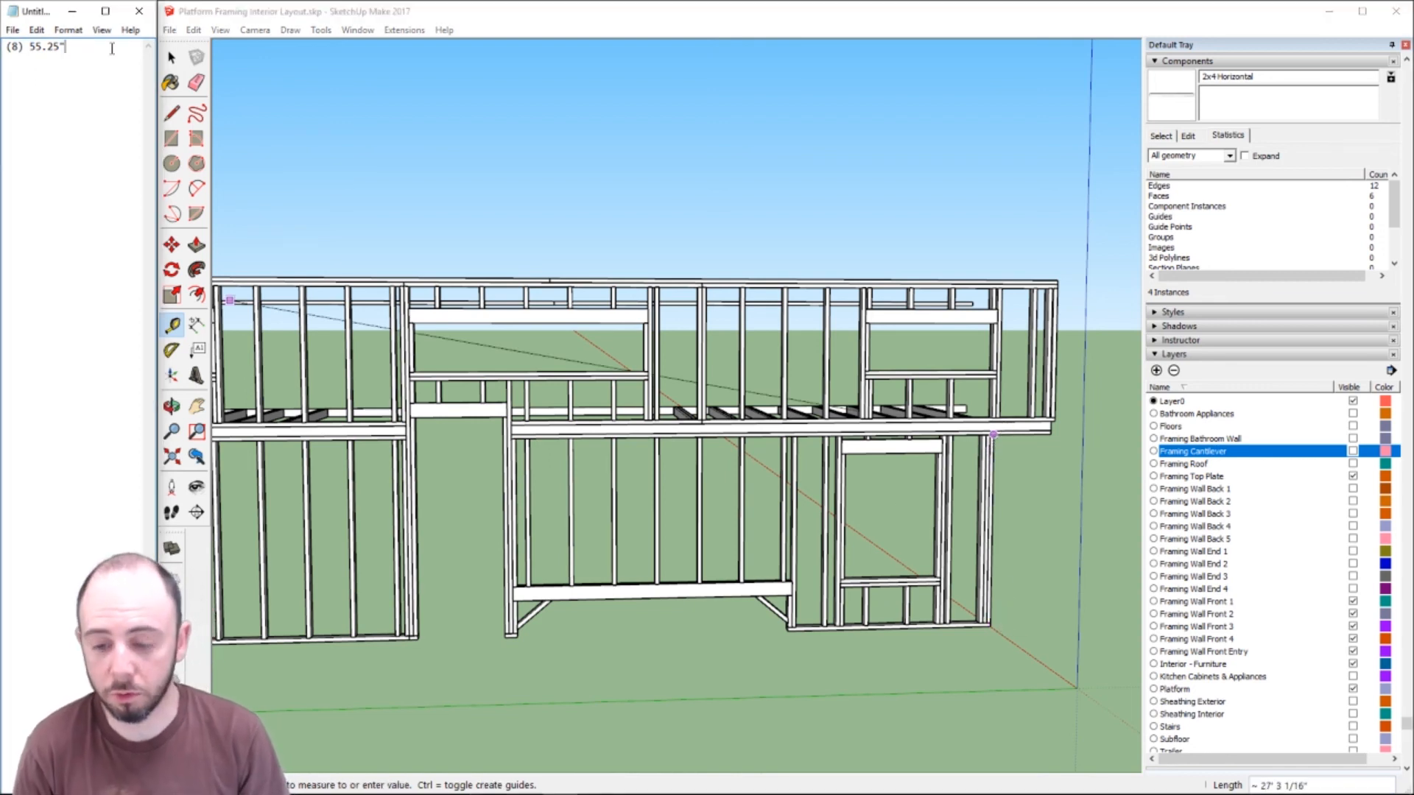
key("Return")
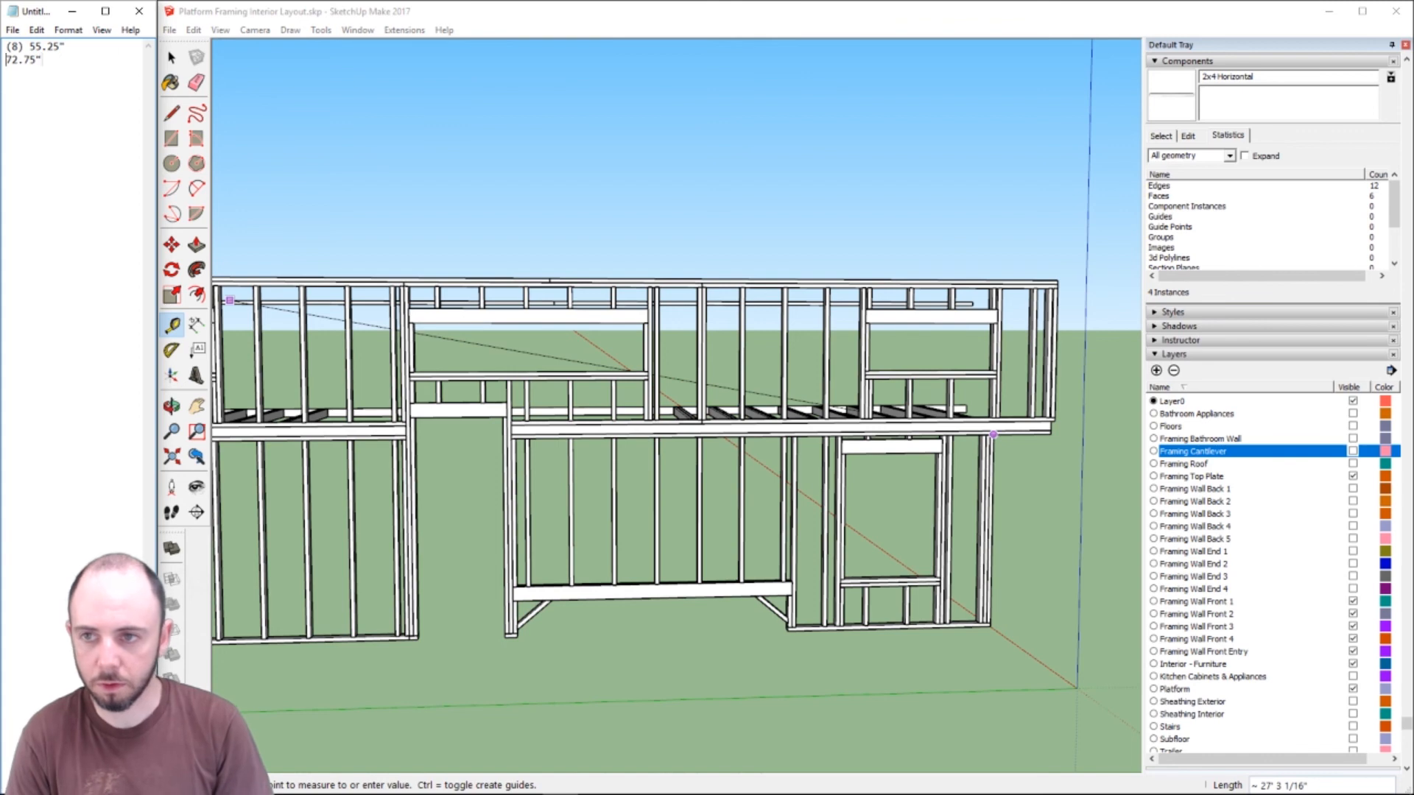
- Add the heading 2x4 underlined with ===== above the stud lengths, and indent the 72.75" entry to leave room for a quantity
key("Up")
key("Return")
key("Up")
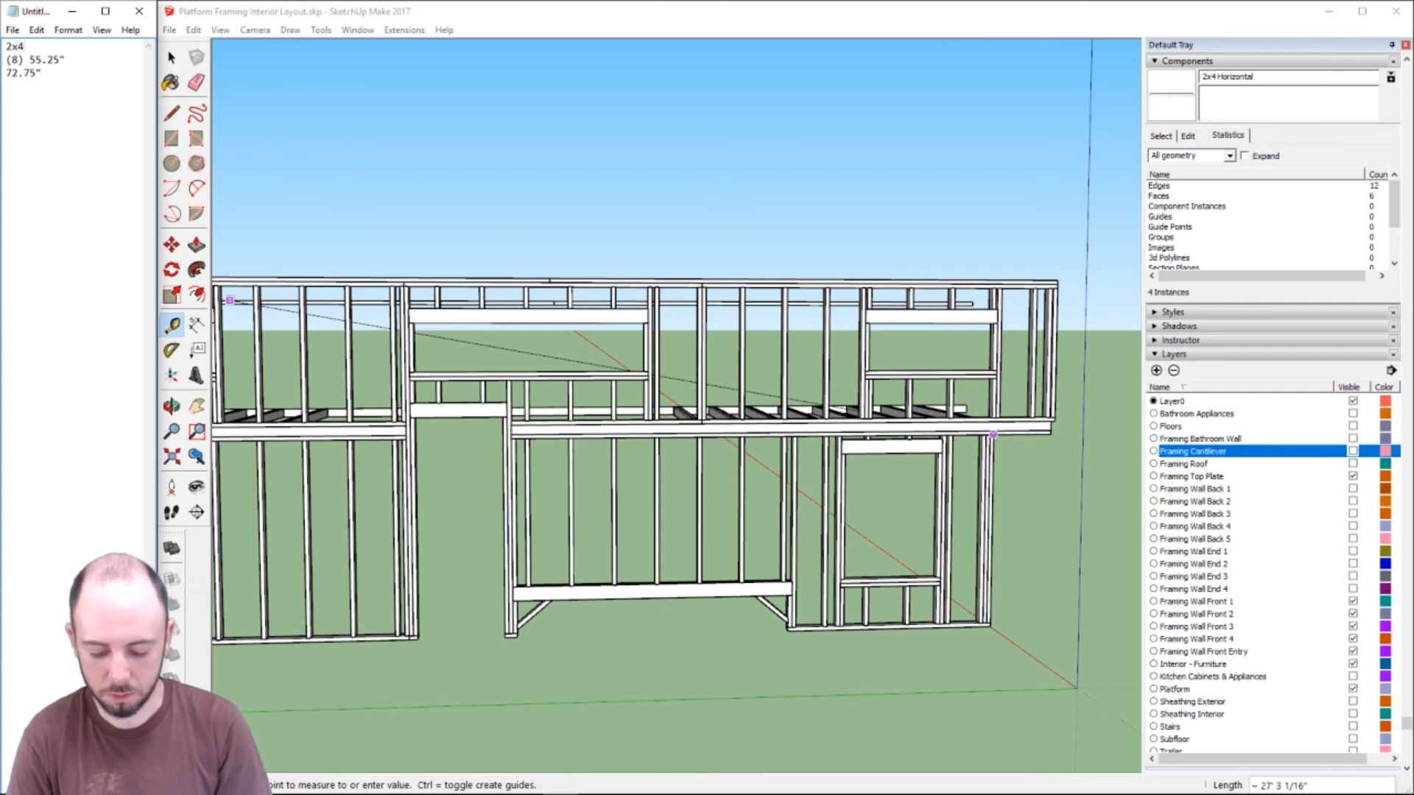
type("2x4:")
key("BackSpace")
key("Return")
type("=====")
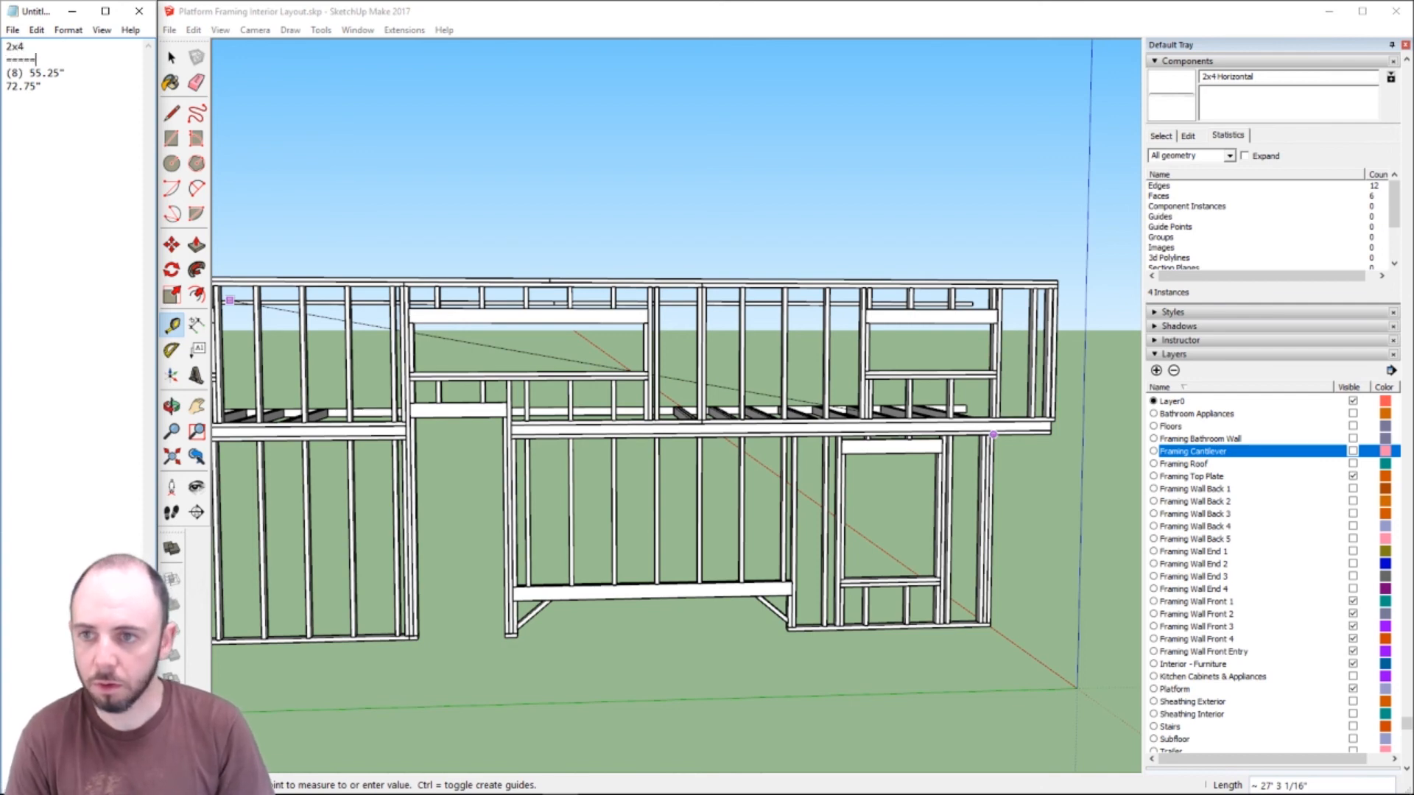
key("ctrl+End")
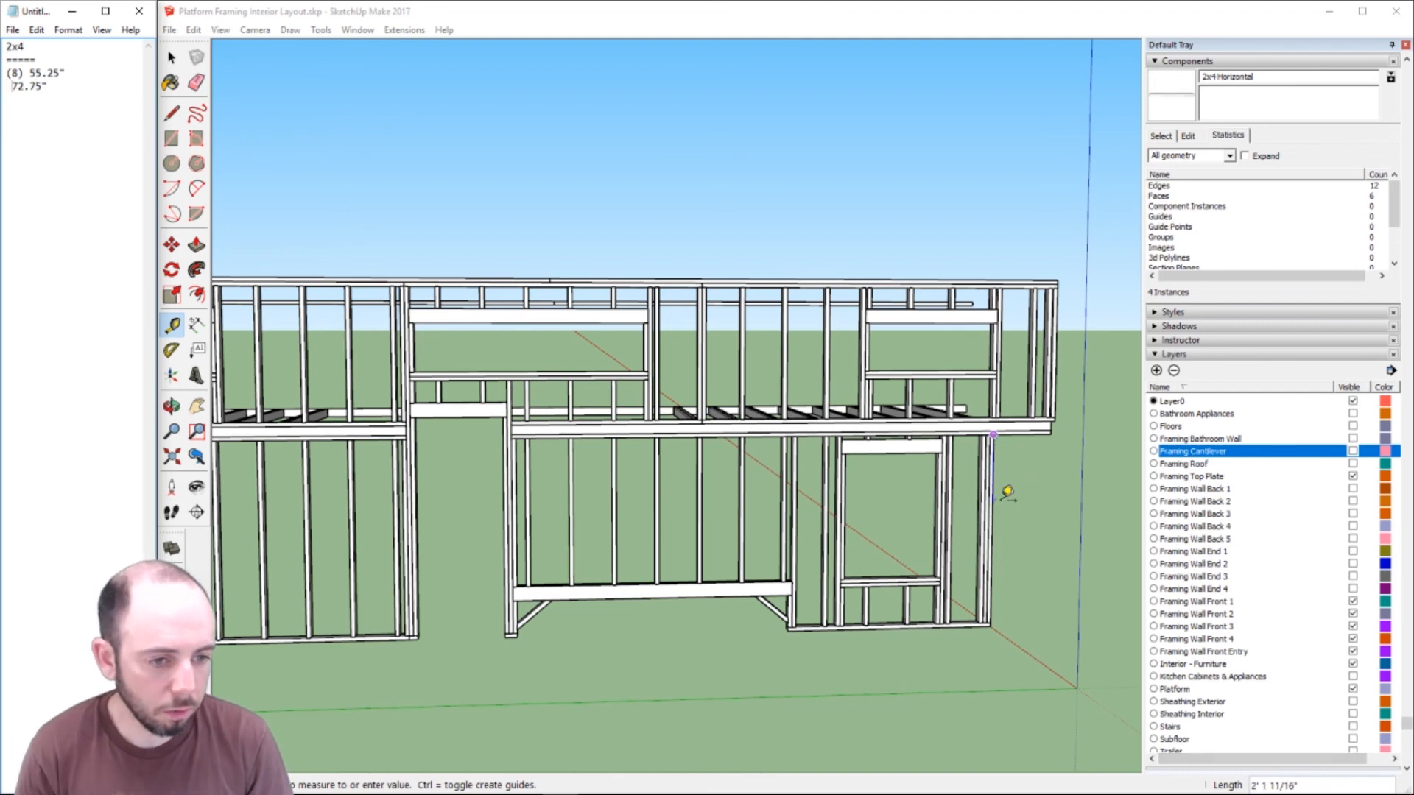
- Open the lower-floor wall group beside the wheel well and check the individual studs on both sides of its window opening
scroll(1002, 492, "up", 4)
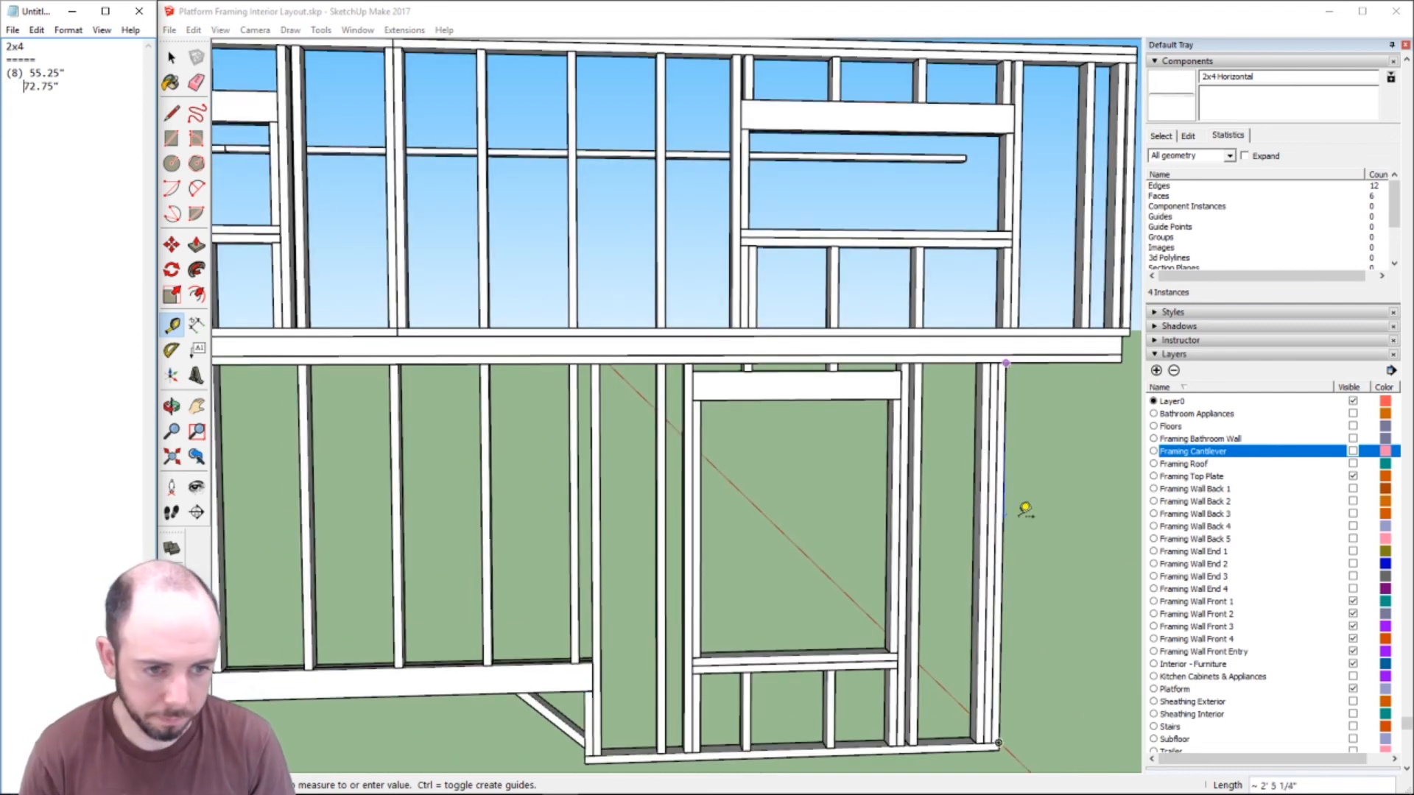
left_click(1019, 519)
key("space")
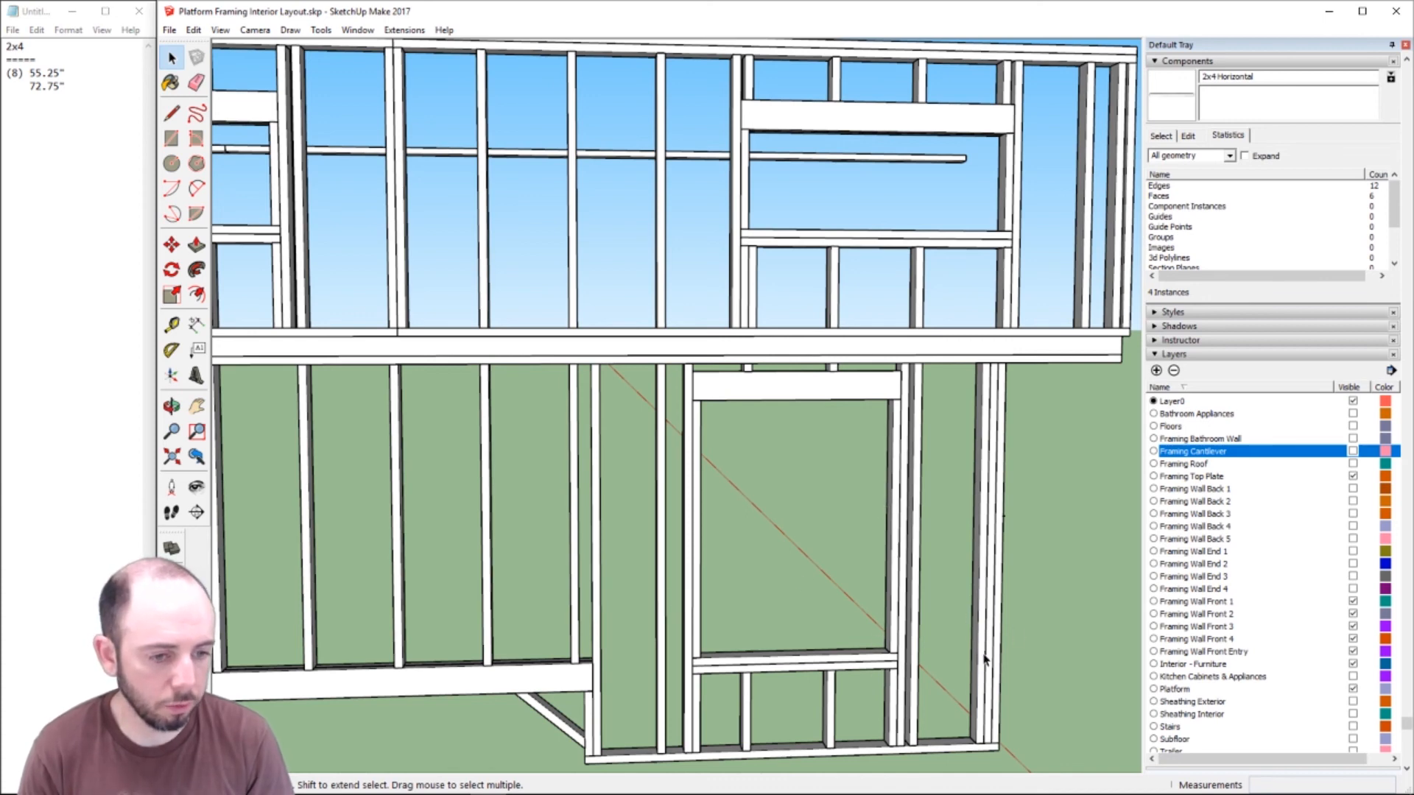
left_click(909, 652)
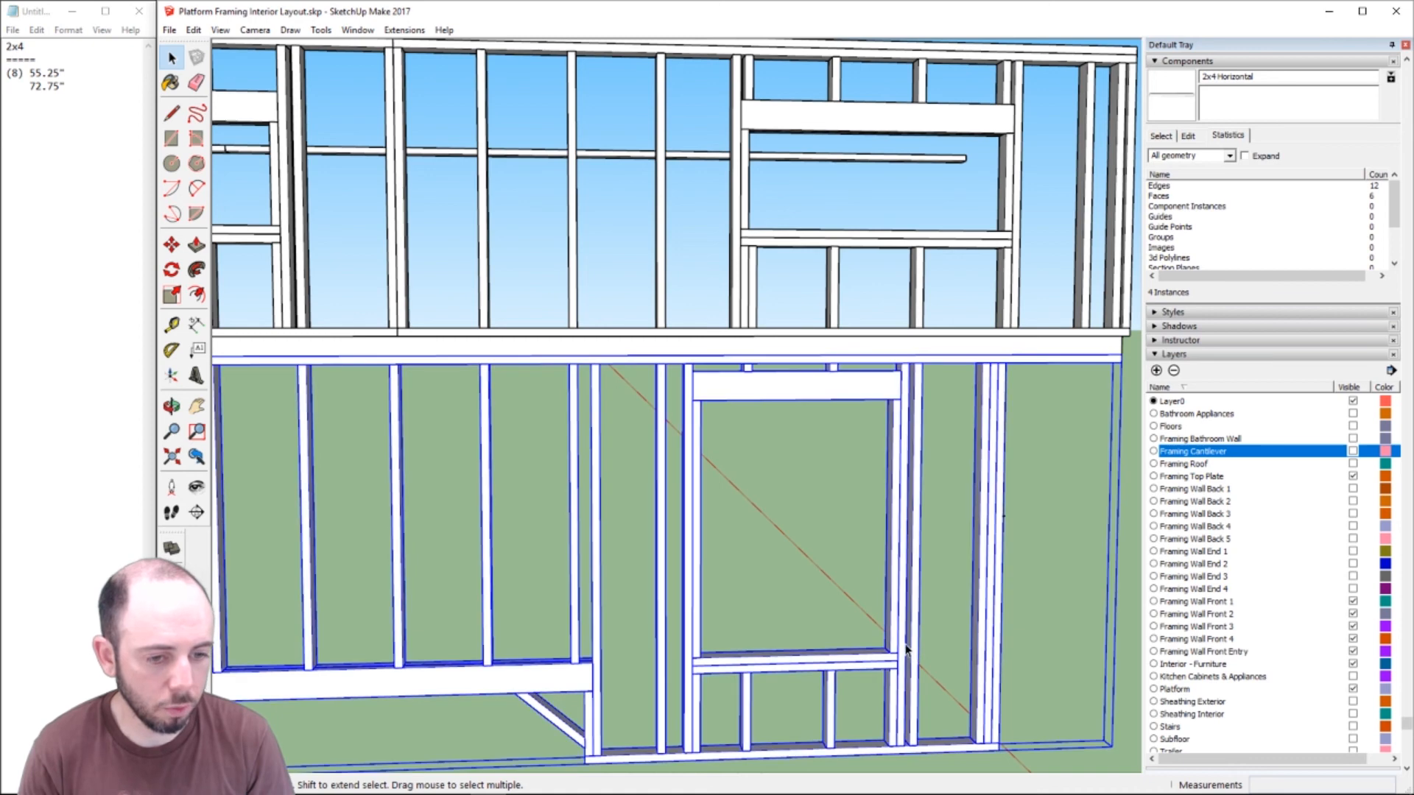
double_click(906, 651)
left_click(906, 651)
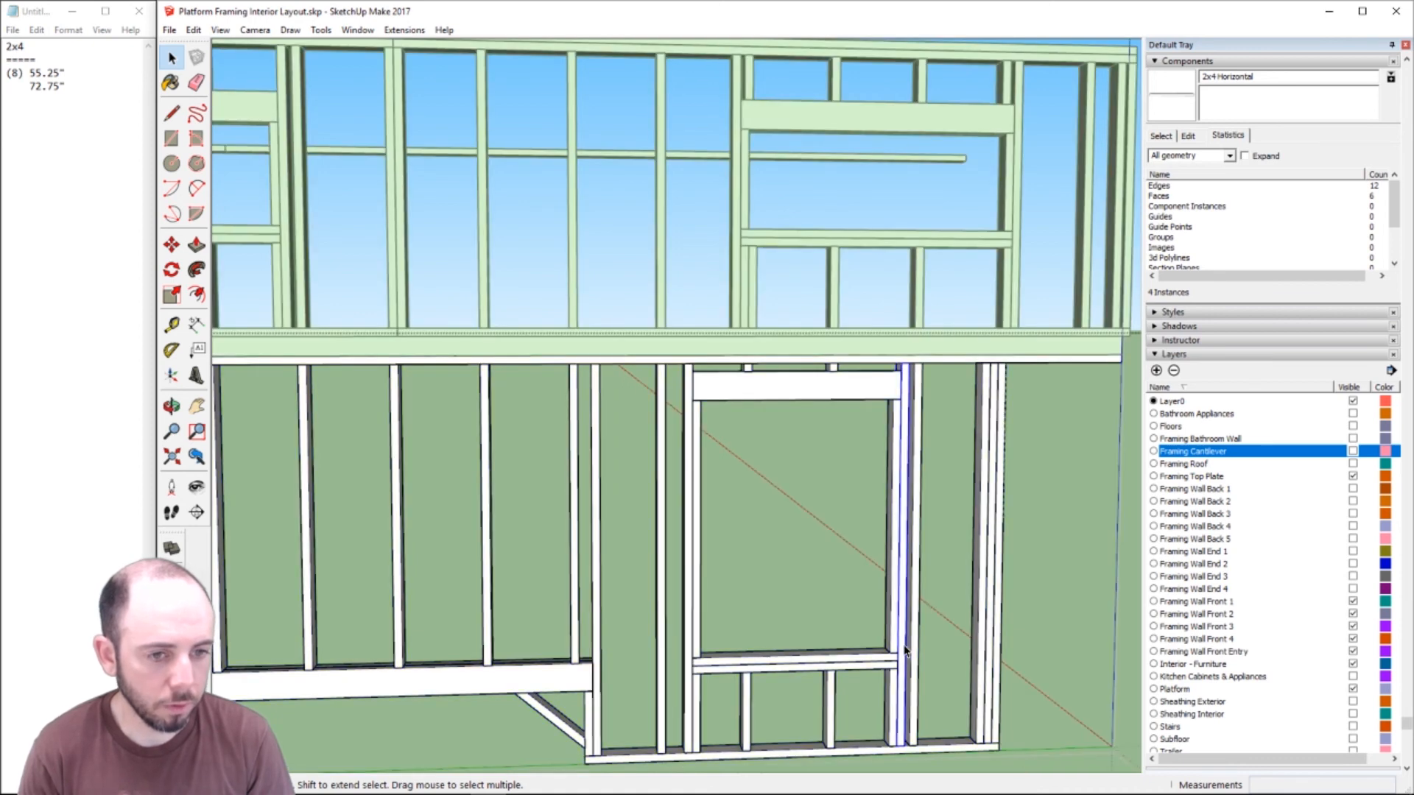
left_click(891, 649)
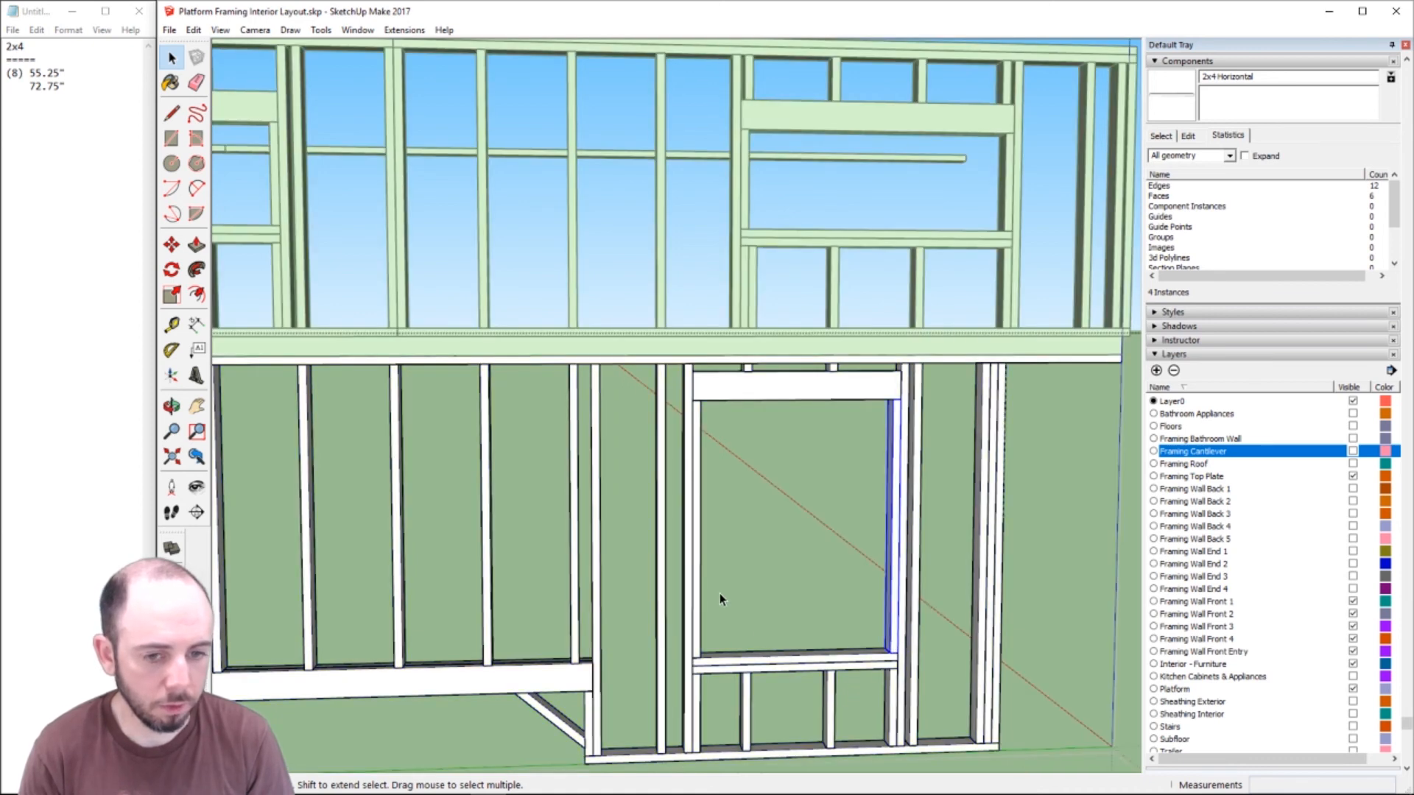
left_click(699, 582)
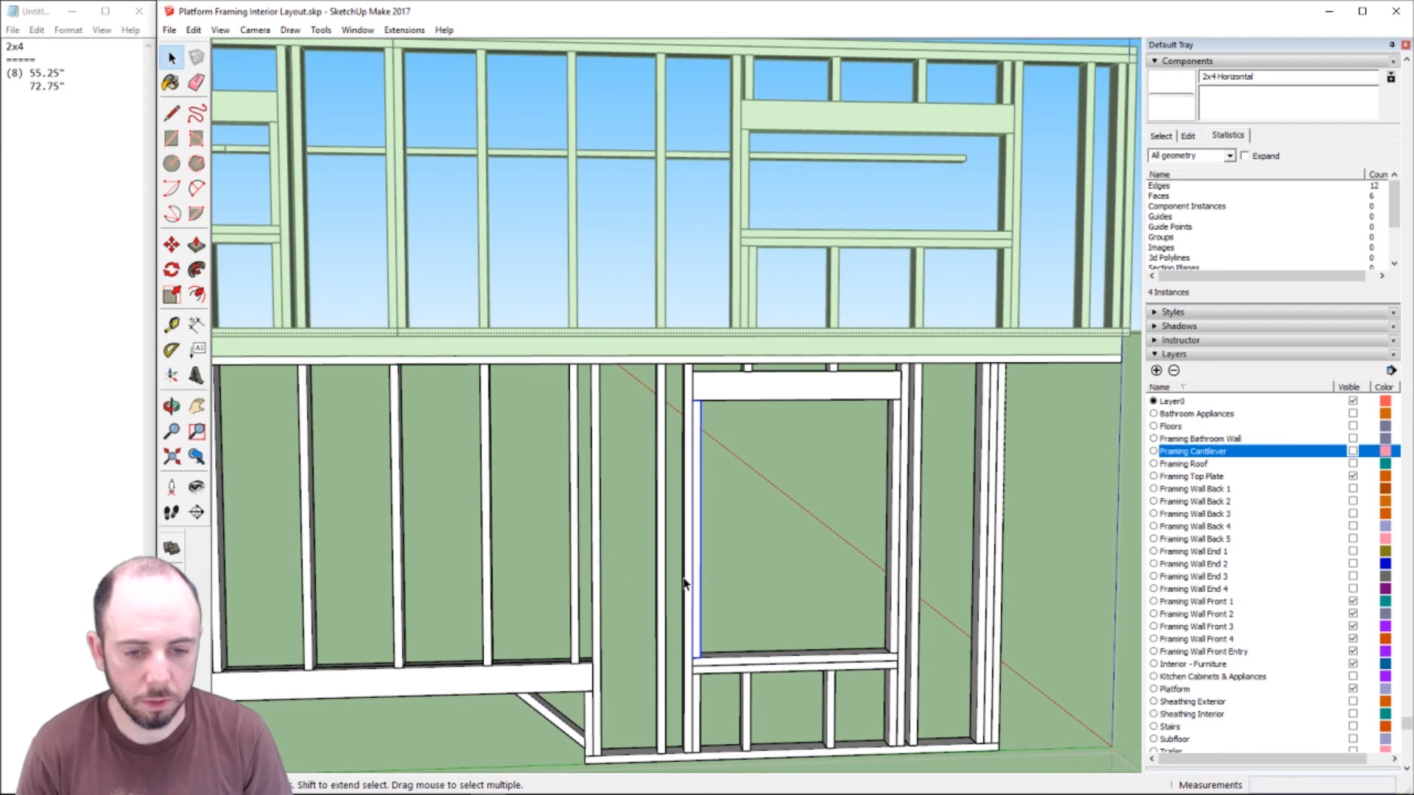
- Count the full-height studs along the rest of the front wall and enter the quantity (44) for the 72.75" entry
key("h")
left_click_drag(315, 572, 1070, 542)
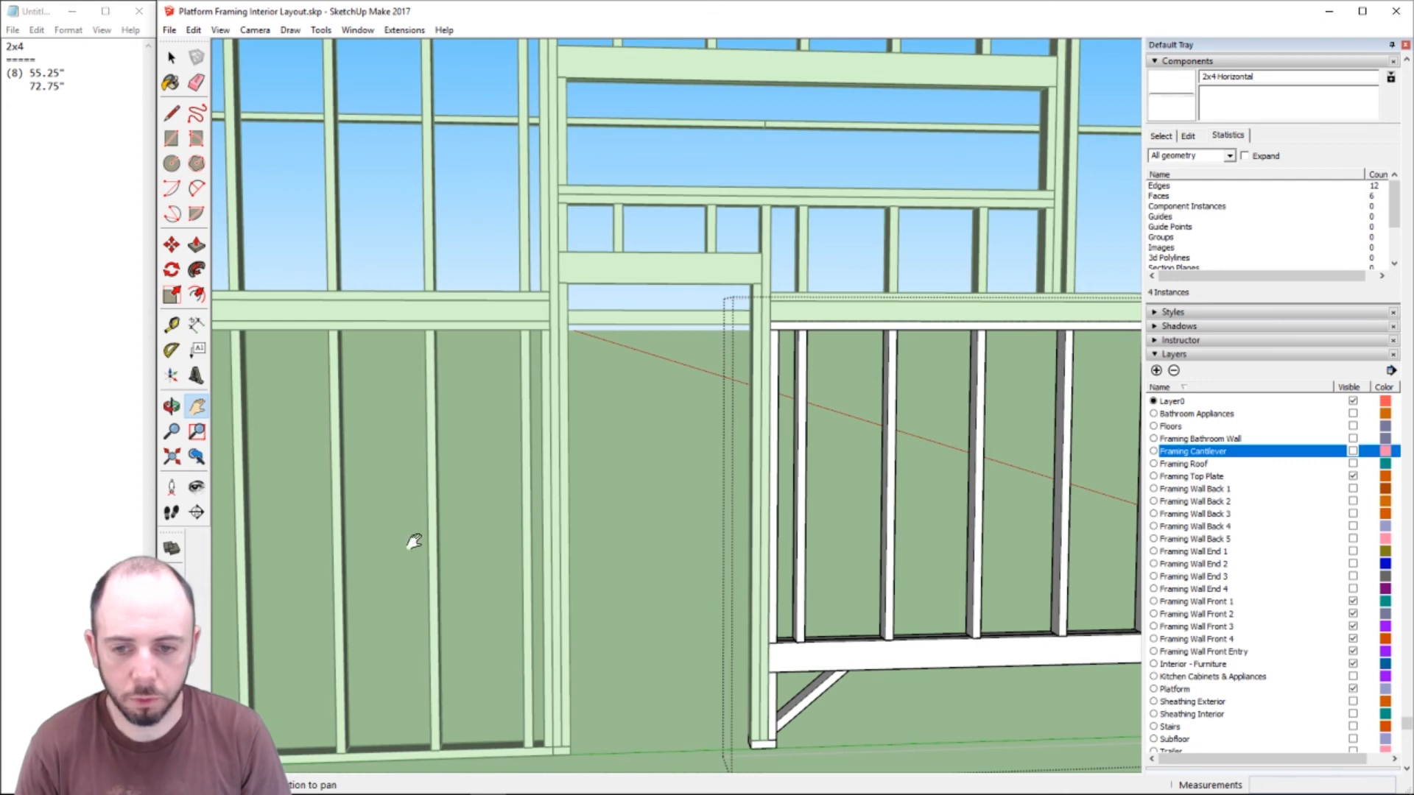
left_click_drag(343, 543, 674, 560)
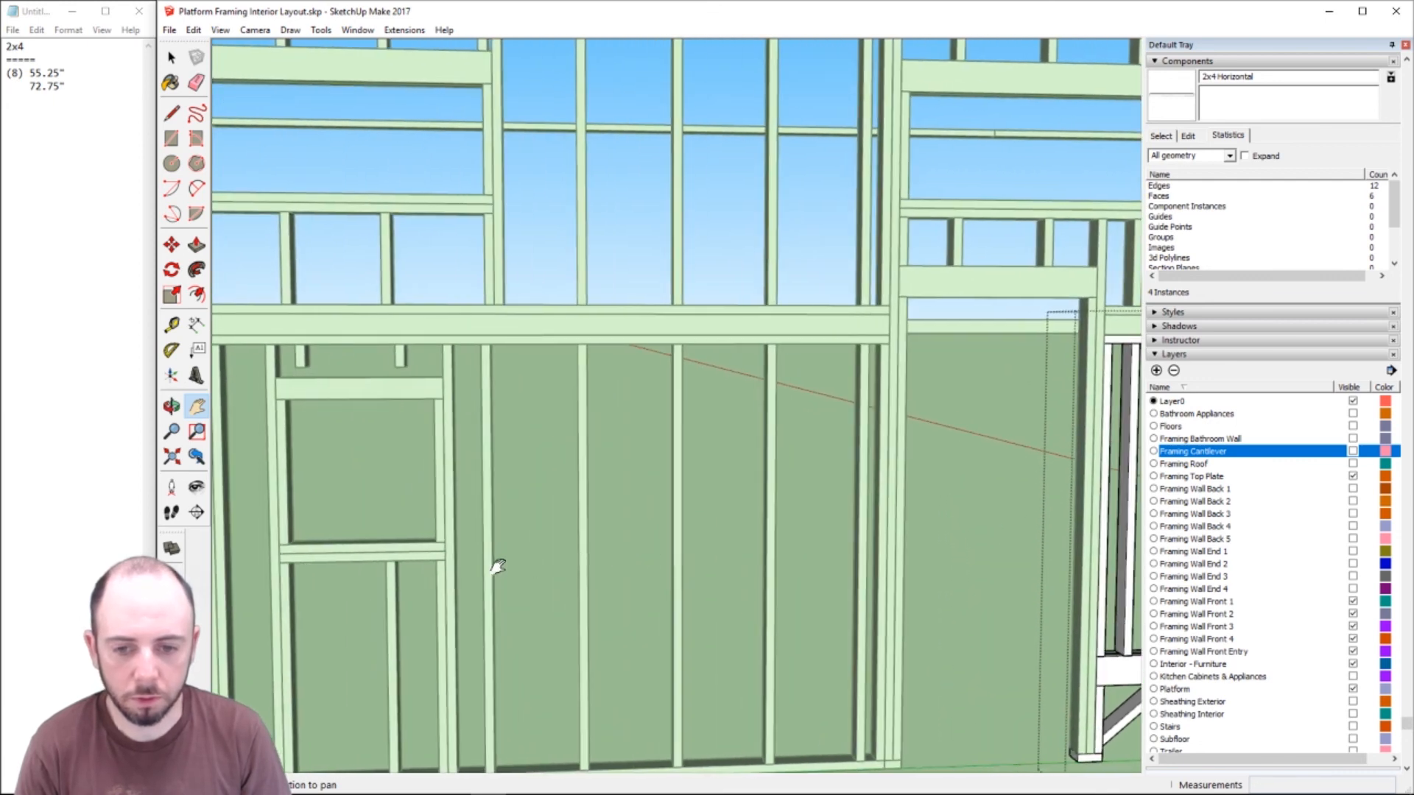
left_click_drag(451, 568, 698, 549)
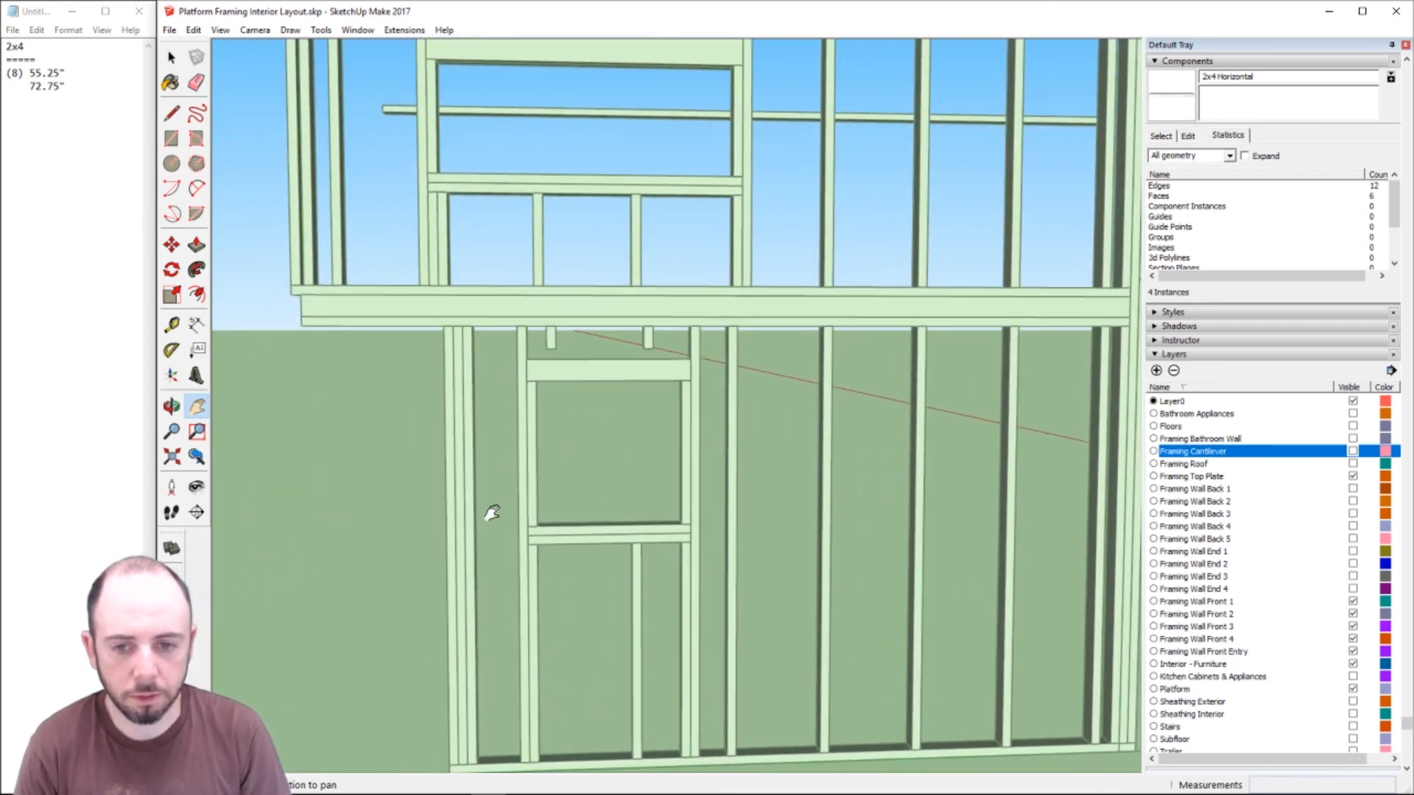
left_click(12, 93)
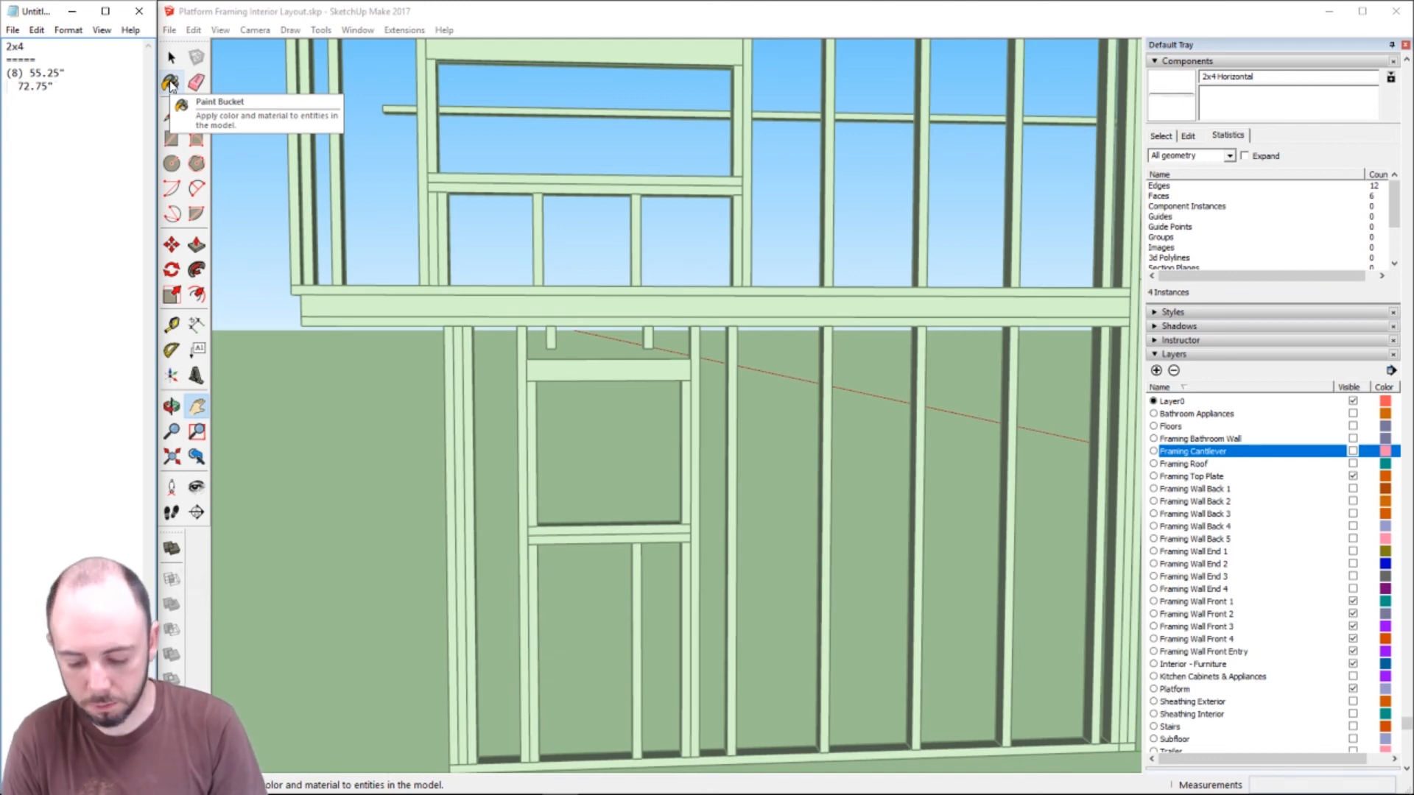
type("(44")
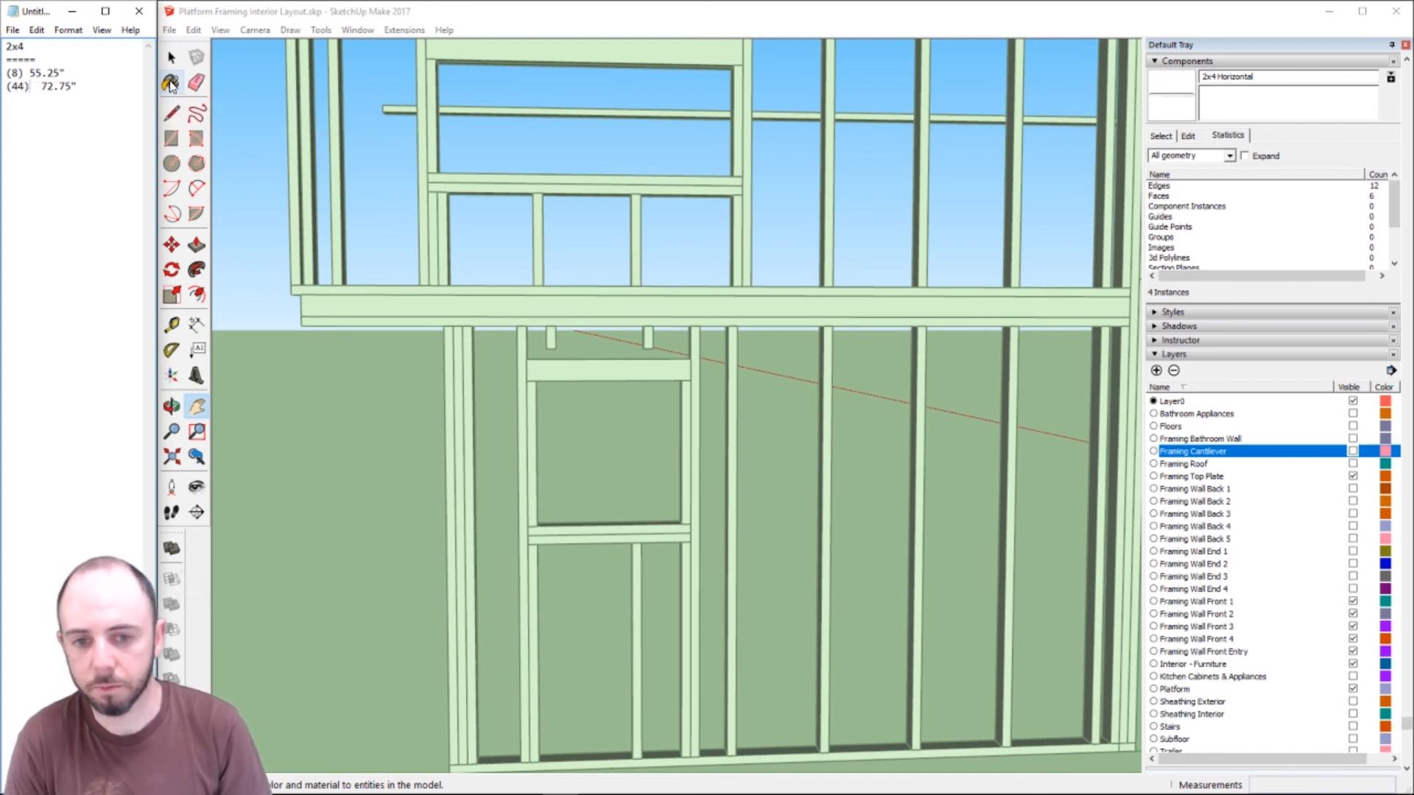
- Look over the whole front wall and leave the editing mode of the lower-floor wall group
scroll(821, 546, "down", 1)
scroll(821, 546, "down", 3)
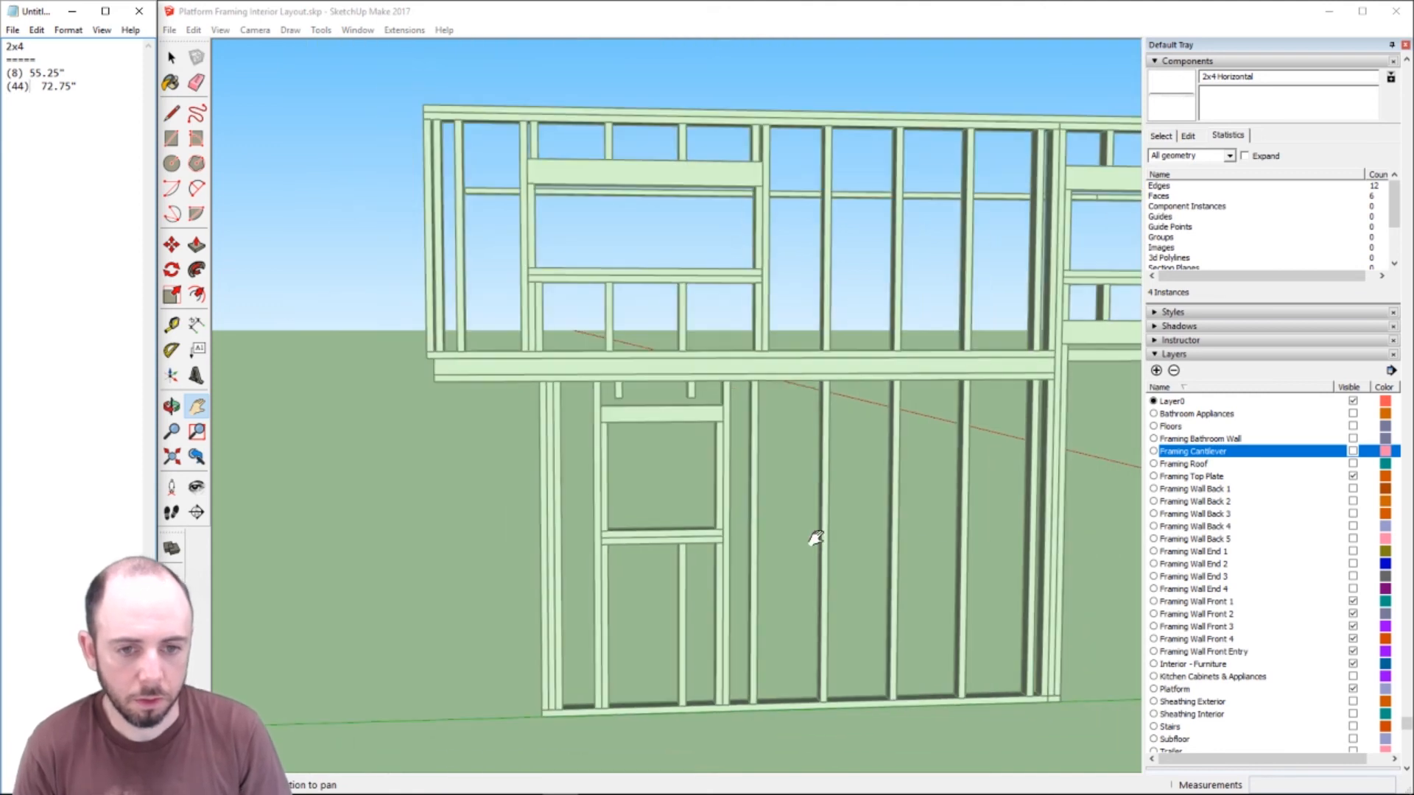
left_click(879, 519)
left_click_drag(879, 519, 483, 535)
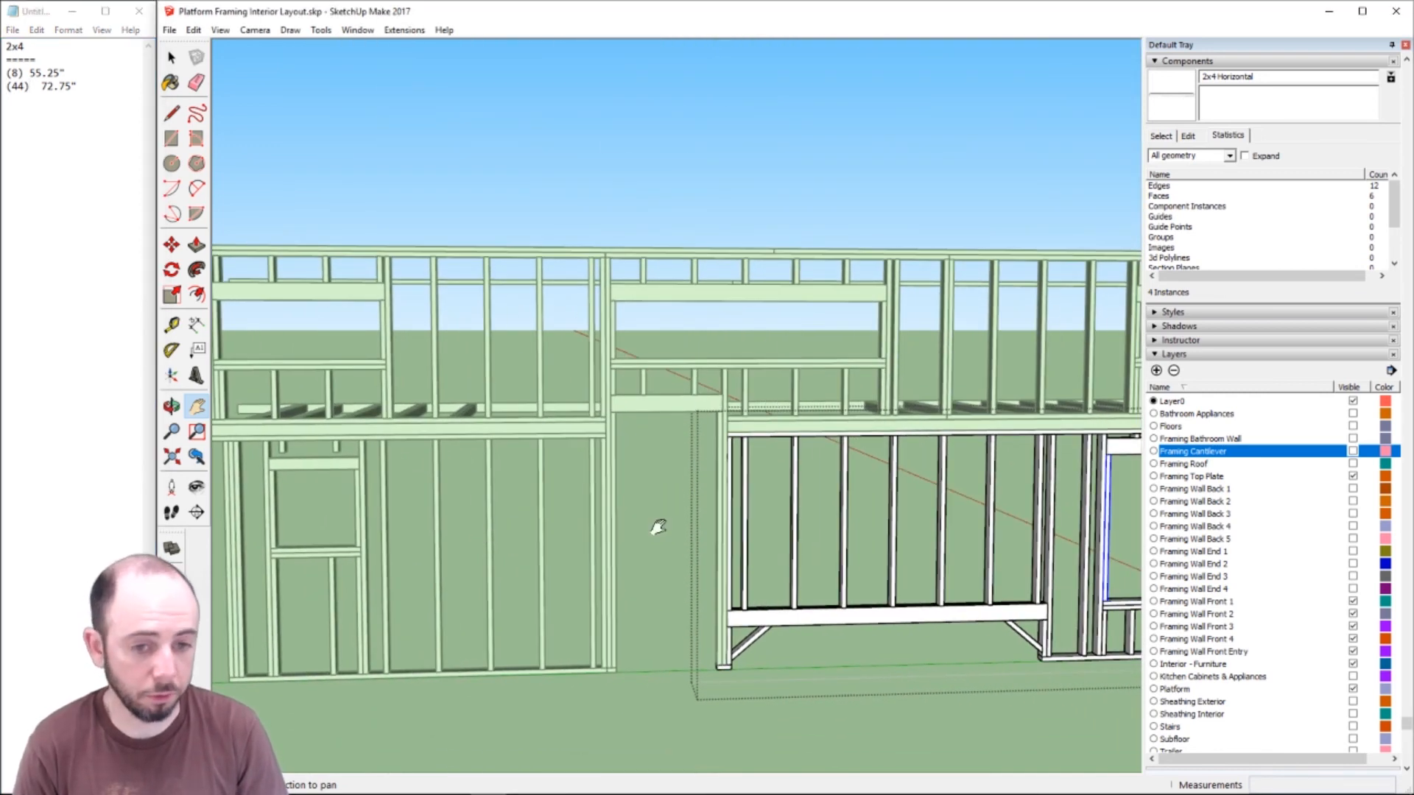
left_click_drag(956, 565, 588, 490)
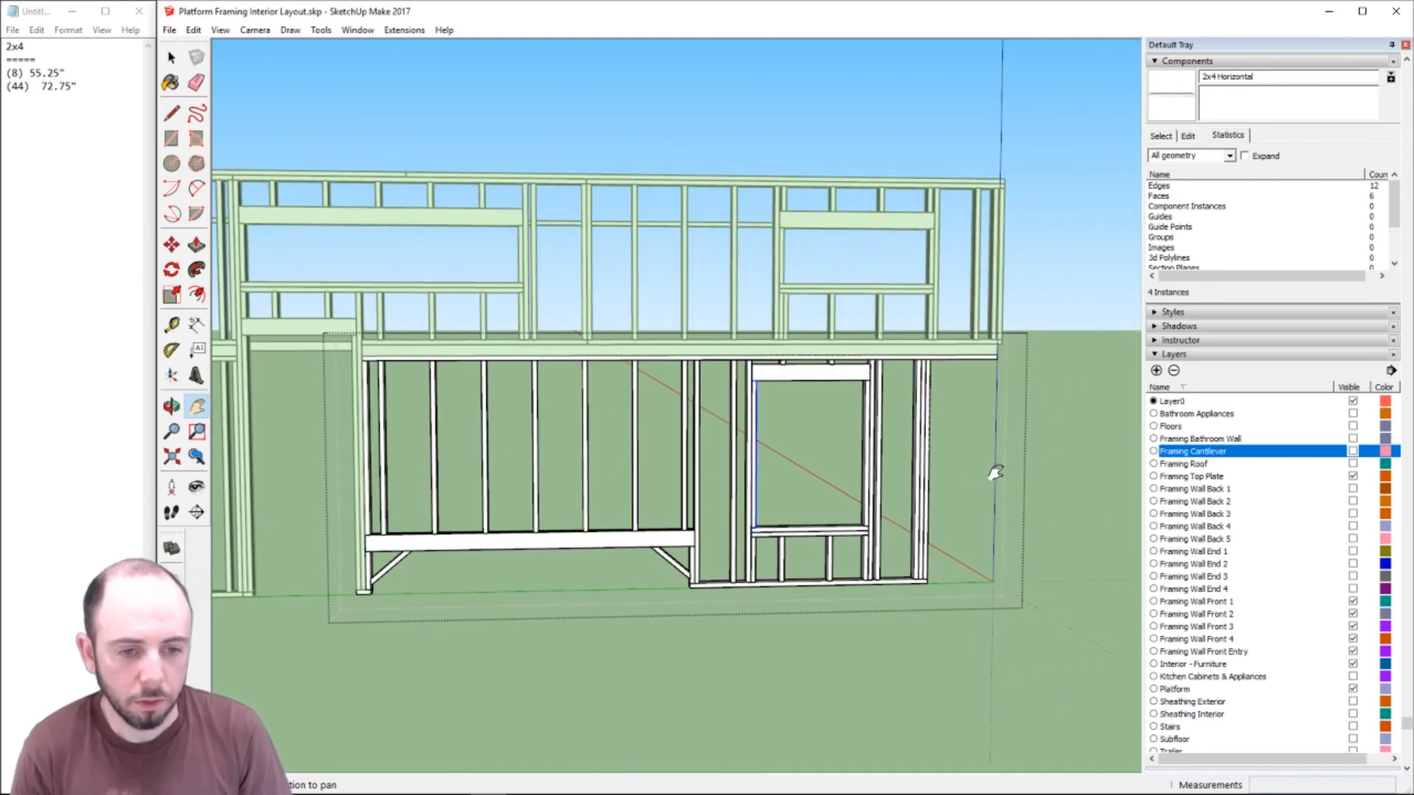
key("space")
left_click(1100, 463)
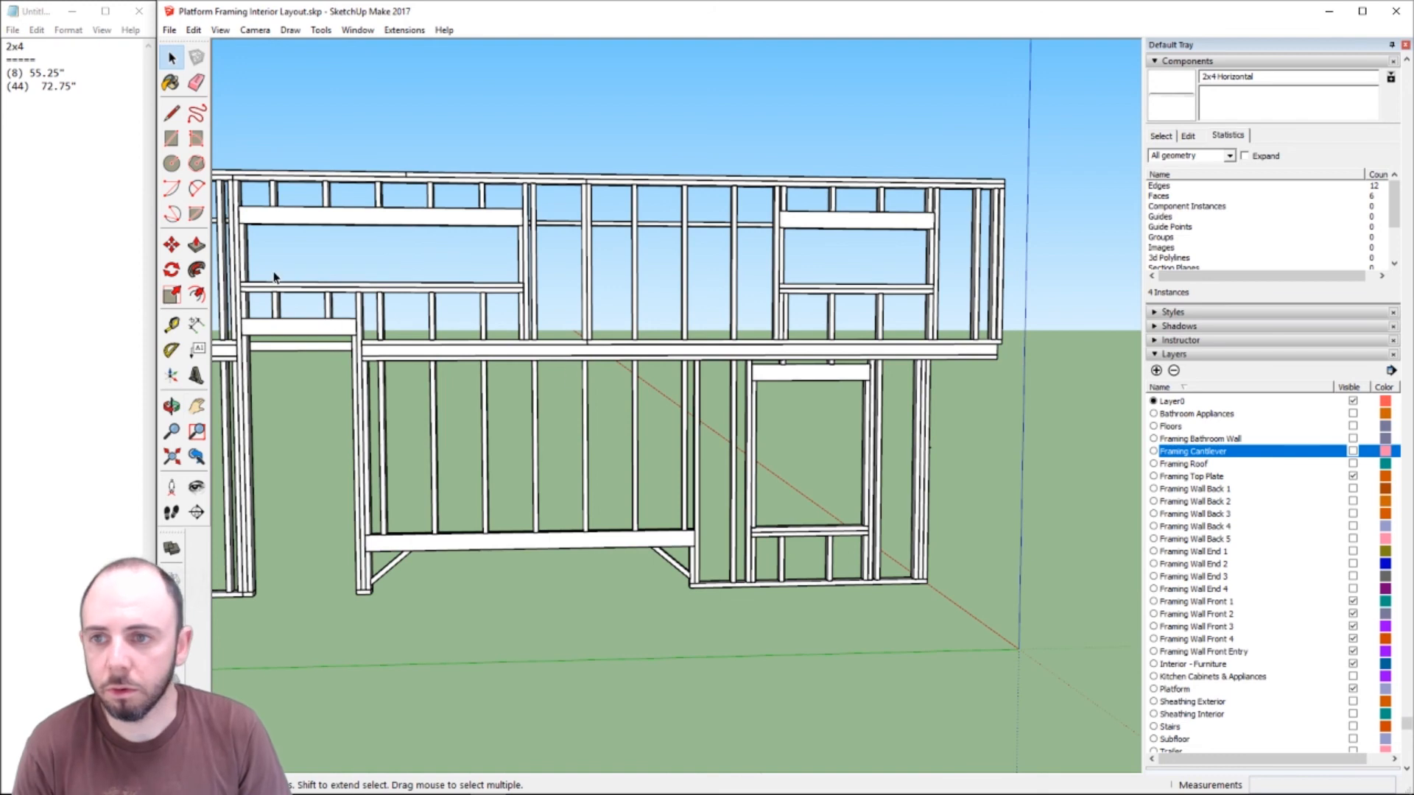
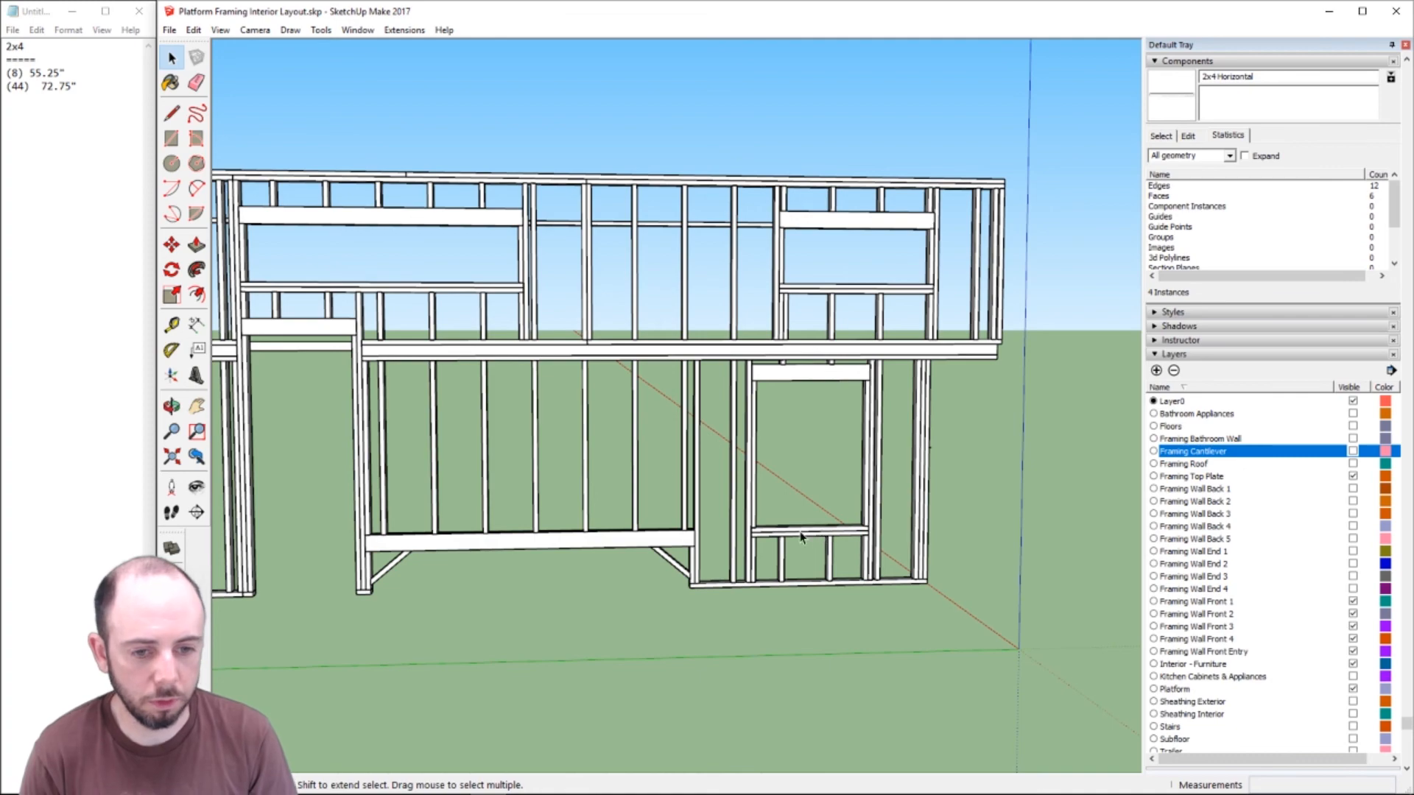
- Look along the front wall and measure the length of the upper-floor stud at the wall's right-hand corner
key("h")
left_click_drag(550, 489, 810, 485)
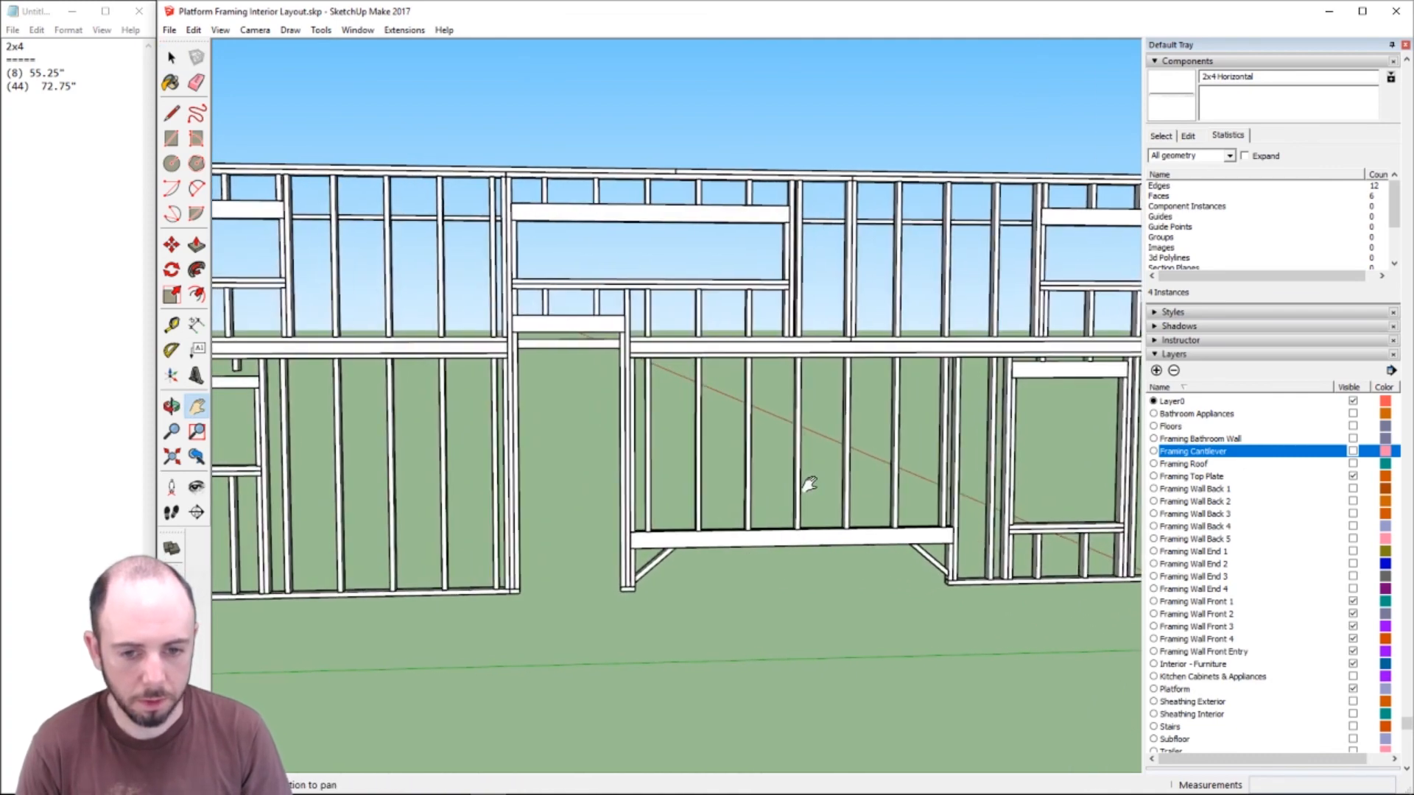
left_click_drag(649, 467, 778, 476)
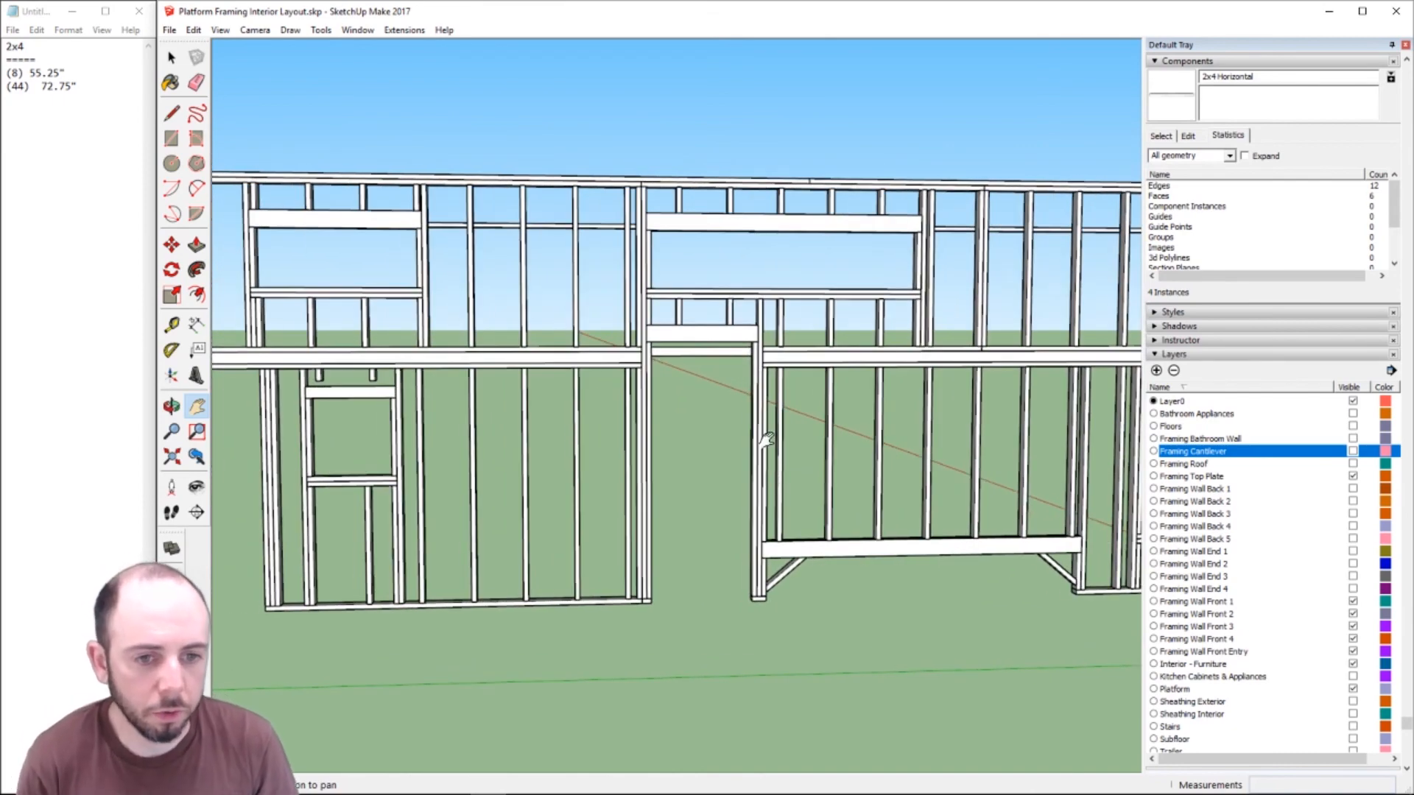
scroll(594, 483, "down", 5)
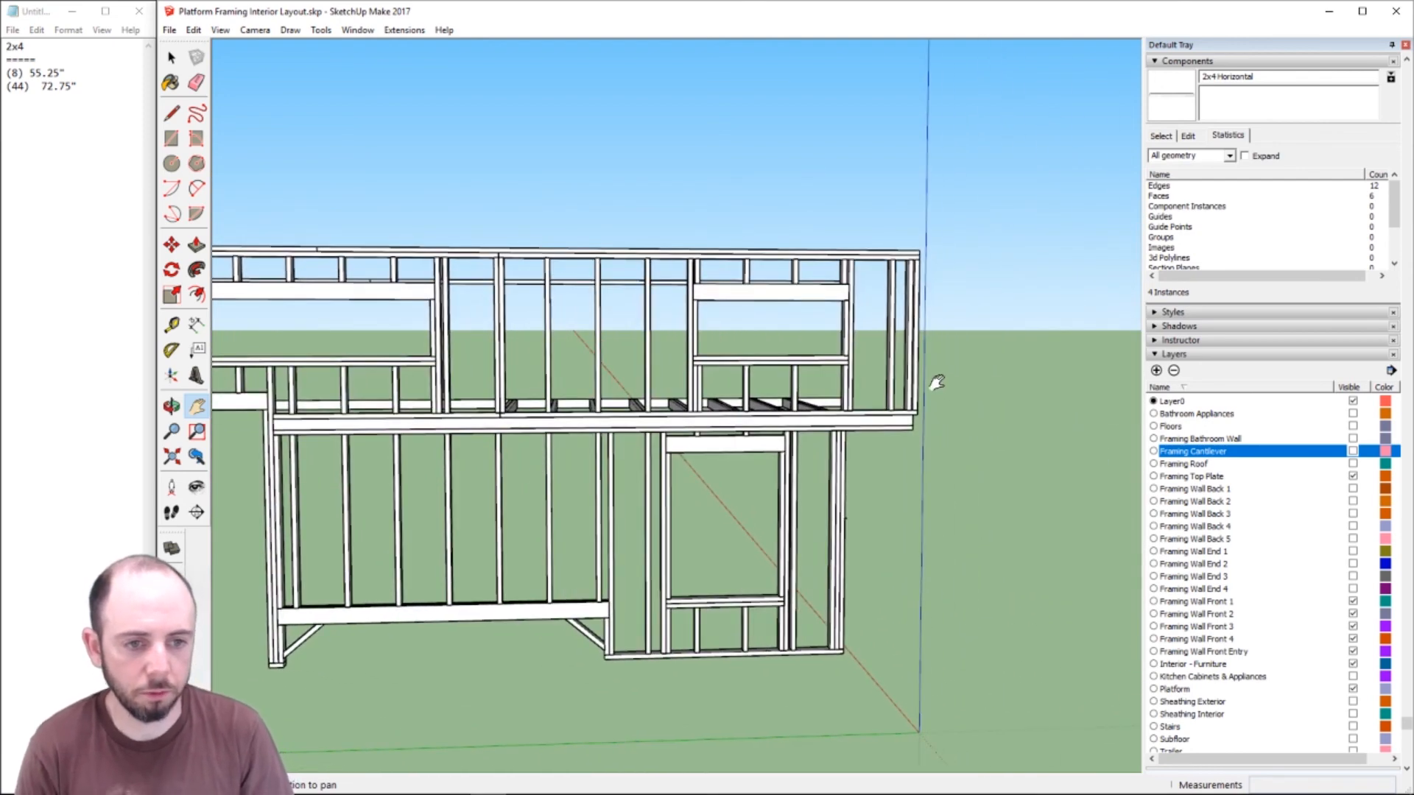
scroll(924, 383, "up", 3)
key("t")
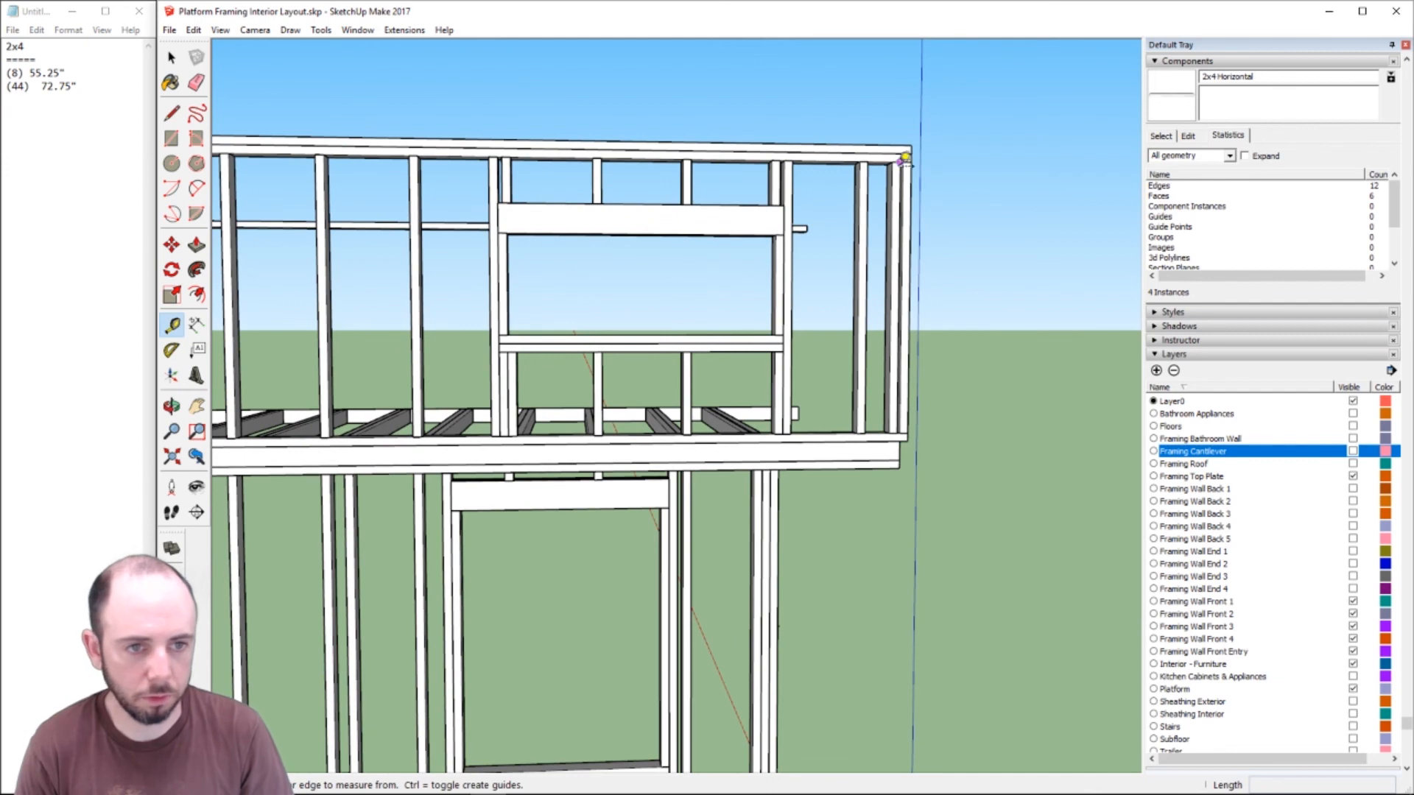
left_click(919, 157)
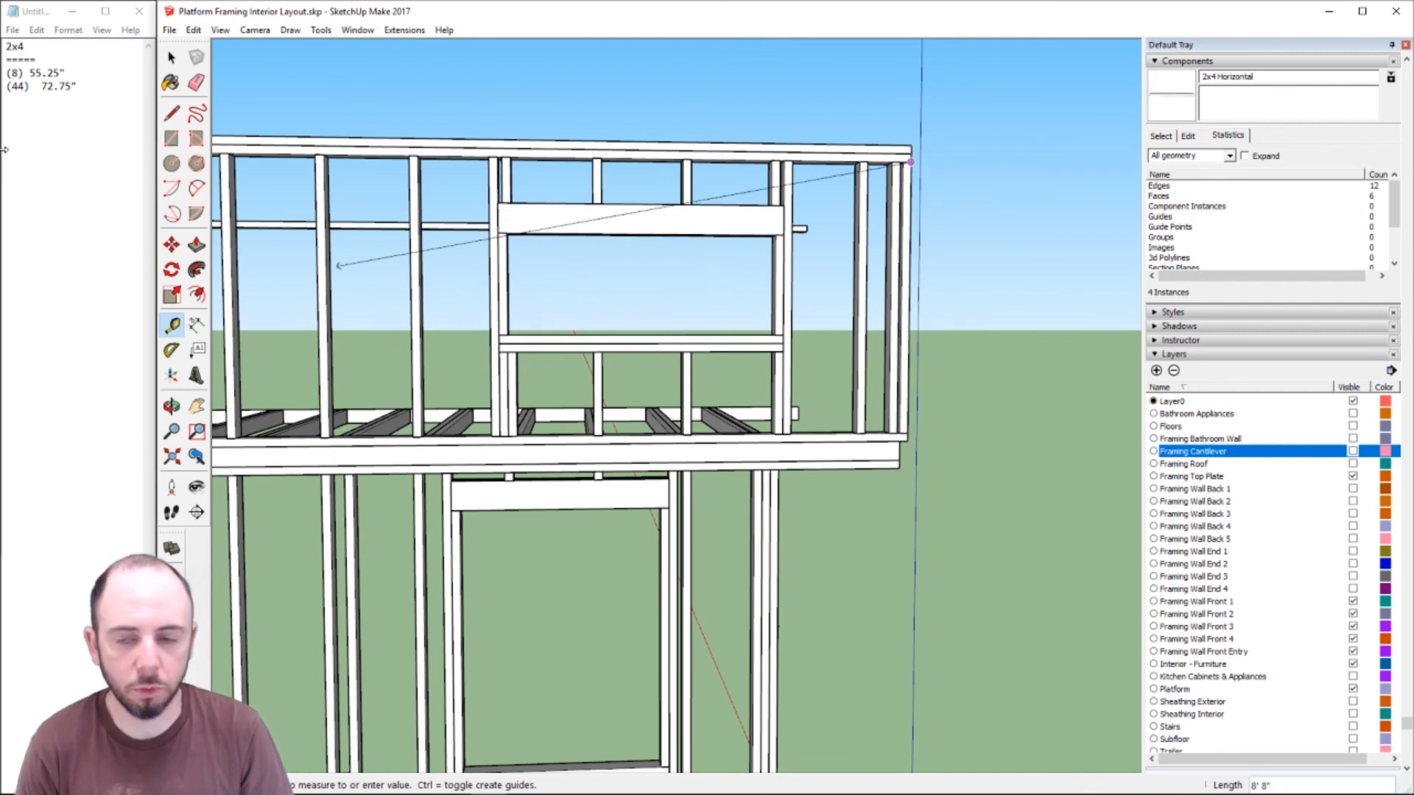
key("space")
- Add a 49.25" entry with empty quantity parentheses to the Notepad list and remove the extra space before 72.75"
left_click(42, 121)
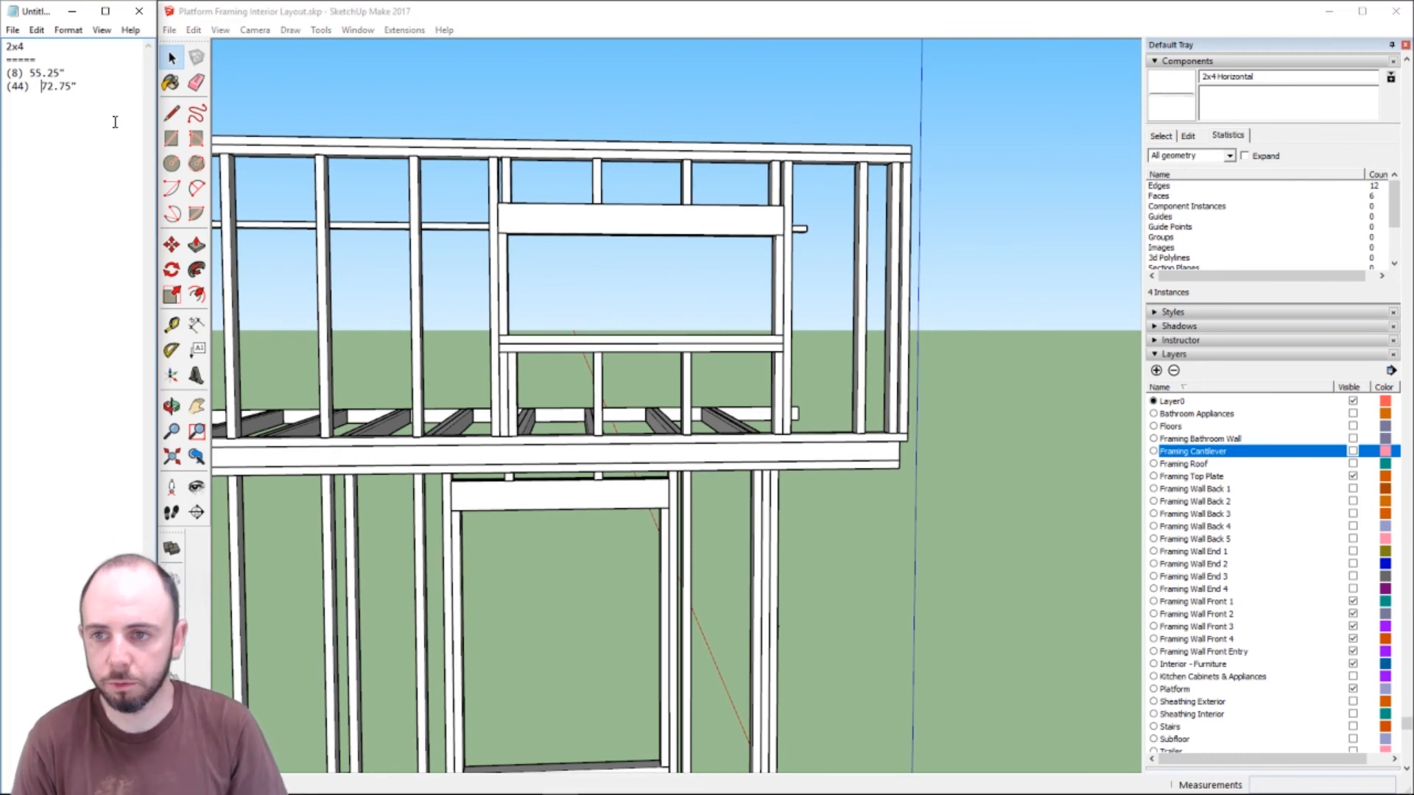
key("Return")
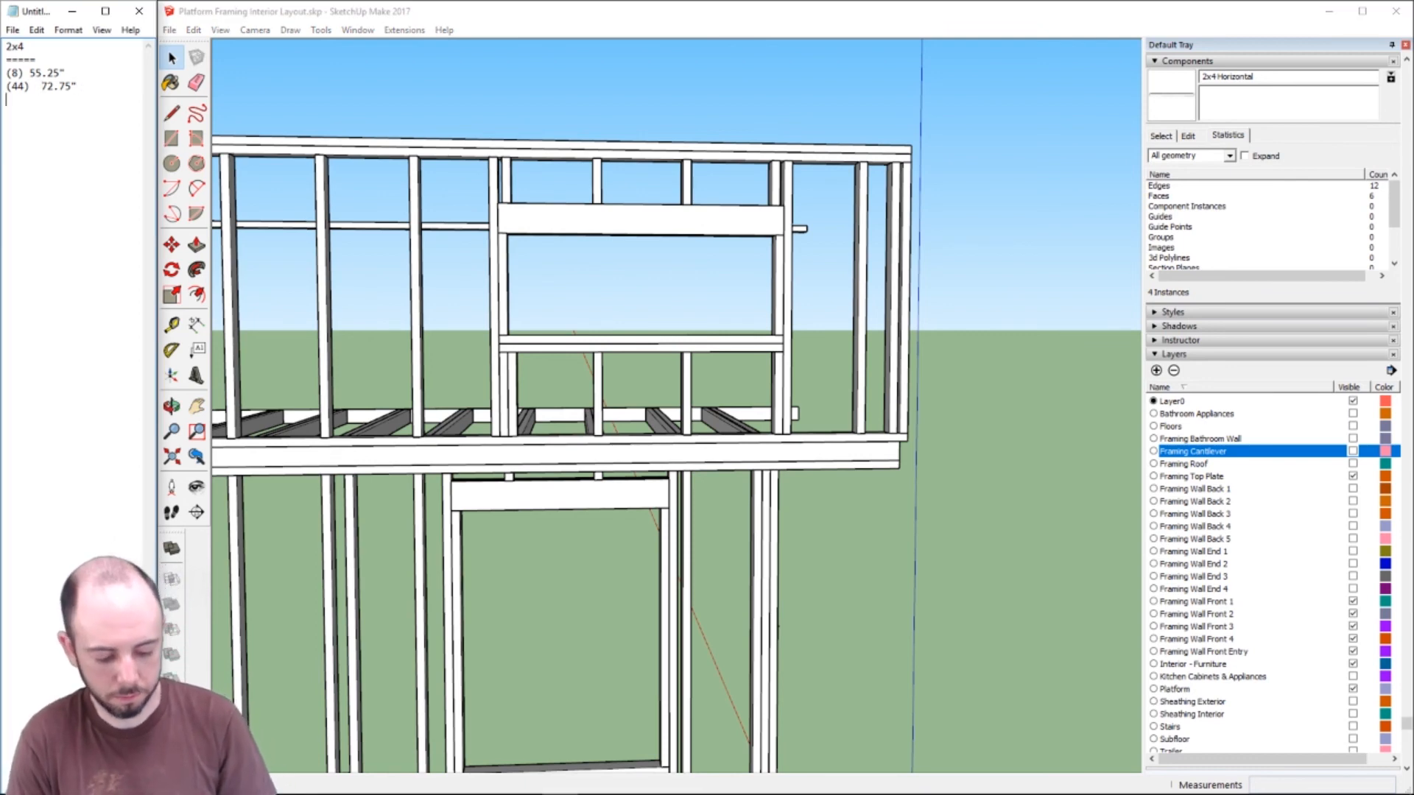
type("49")
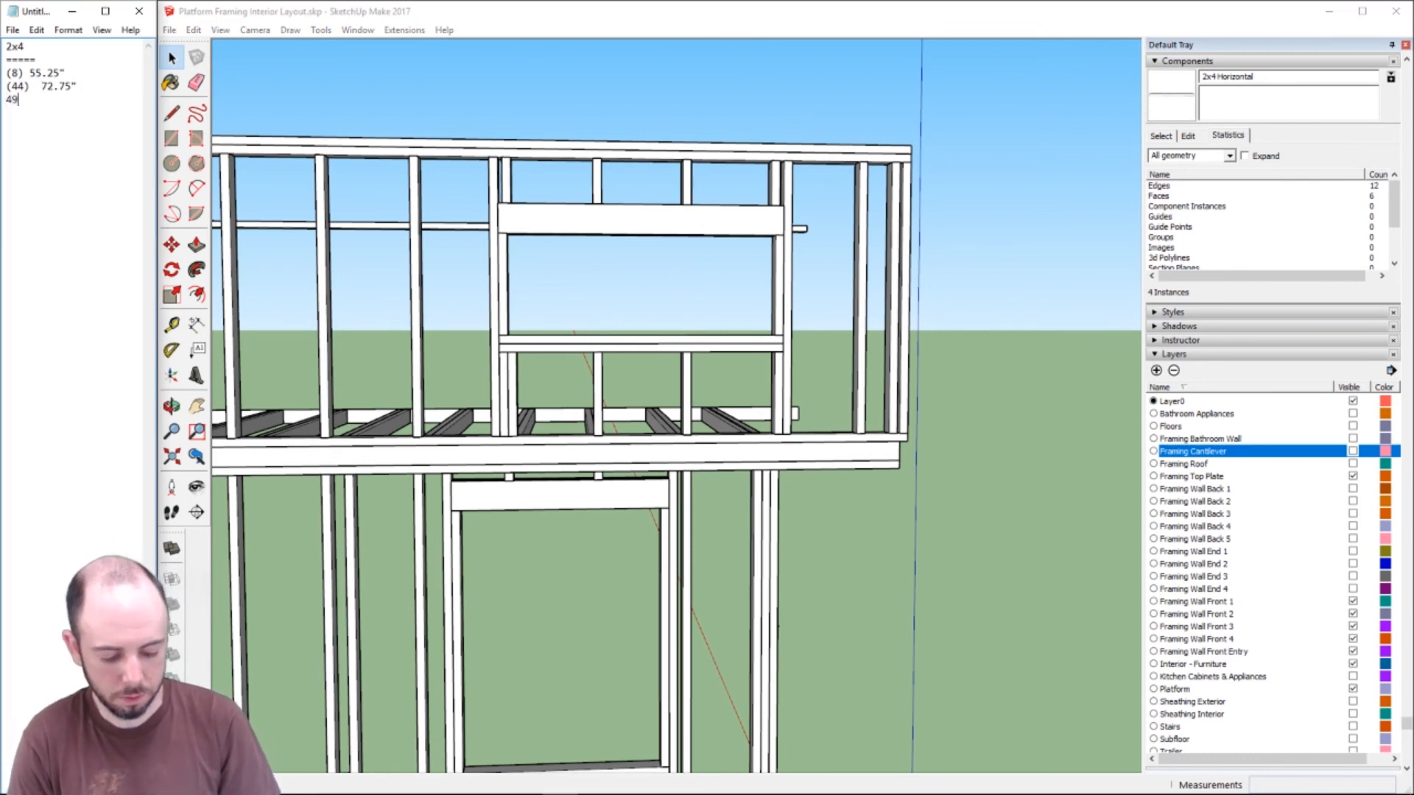
type(".25")
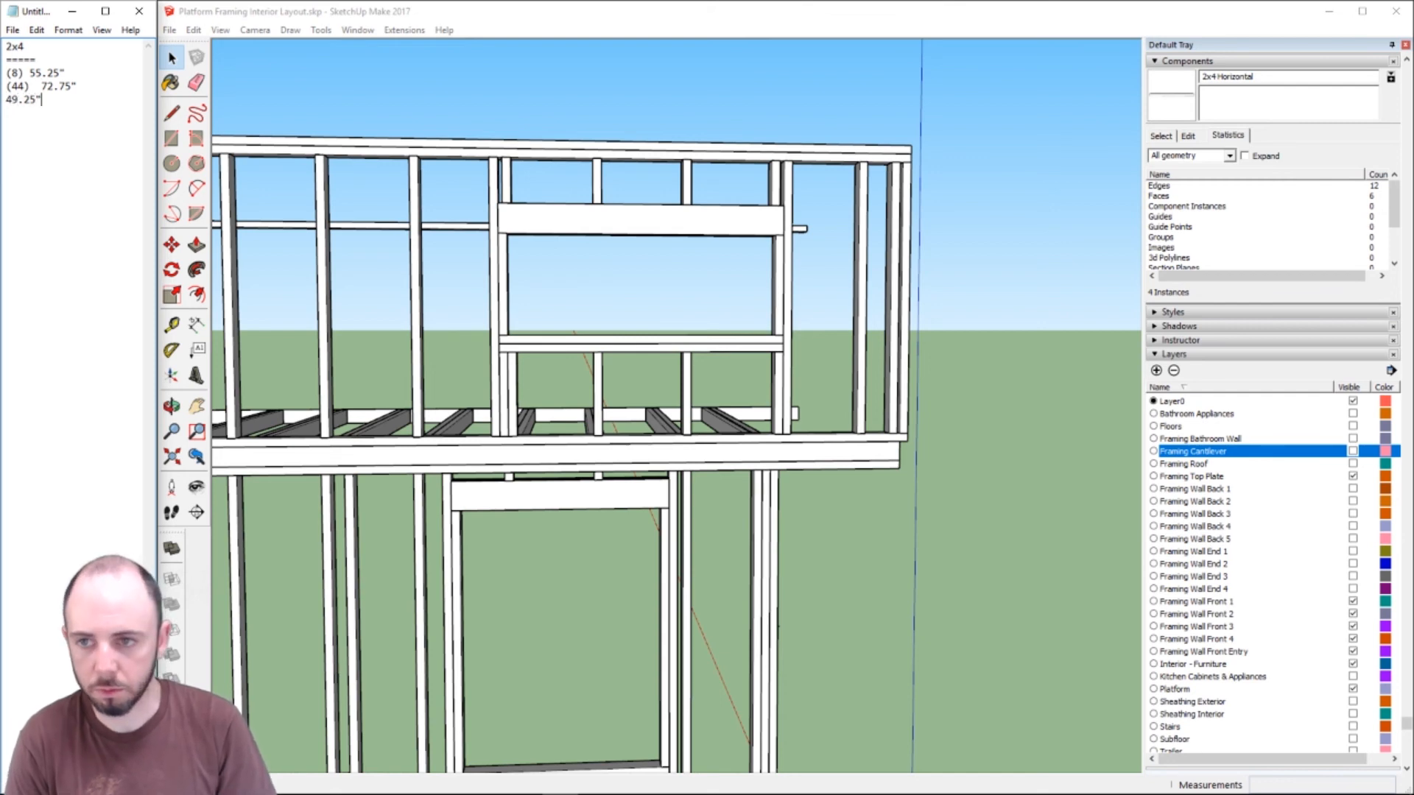
type("\"")
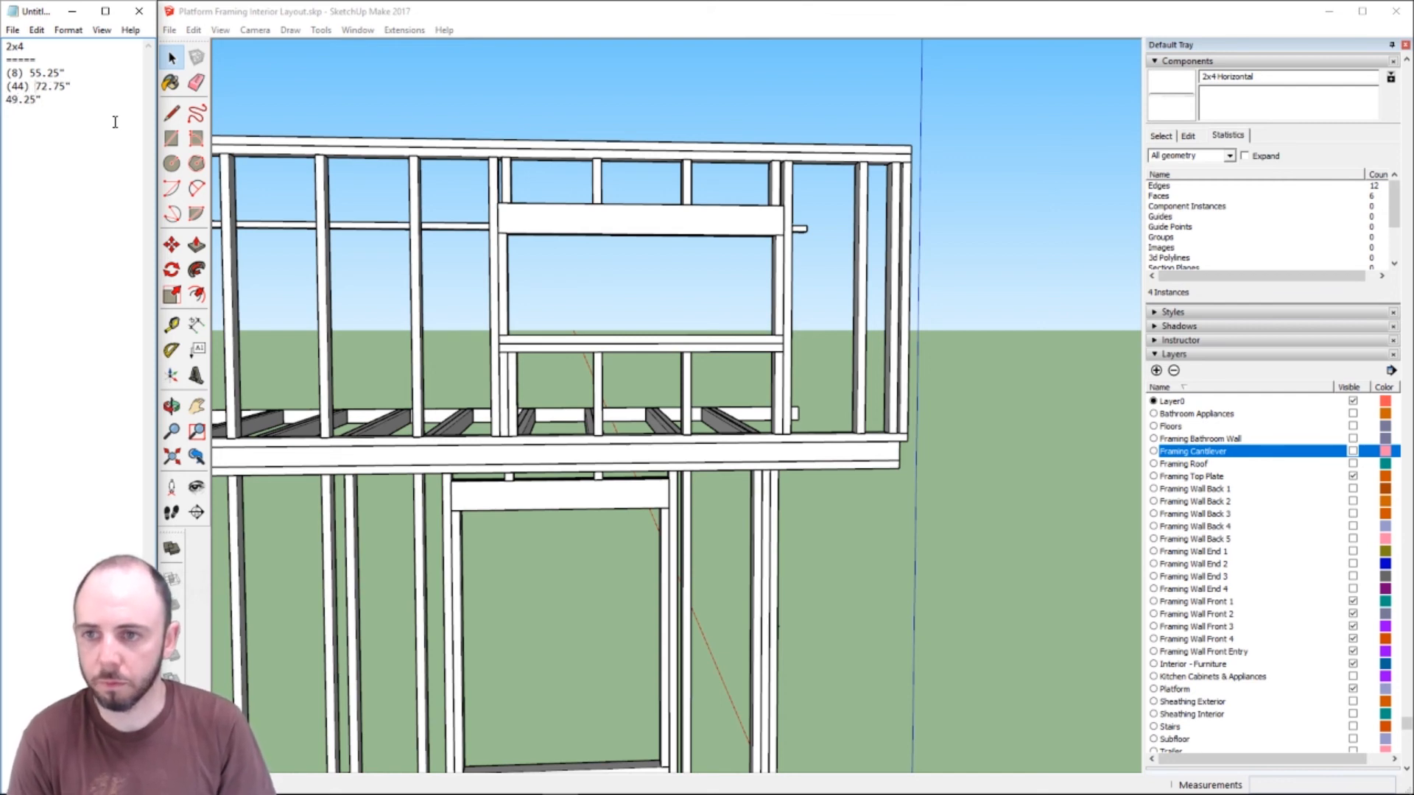
type("()")
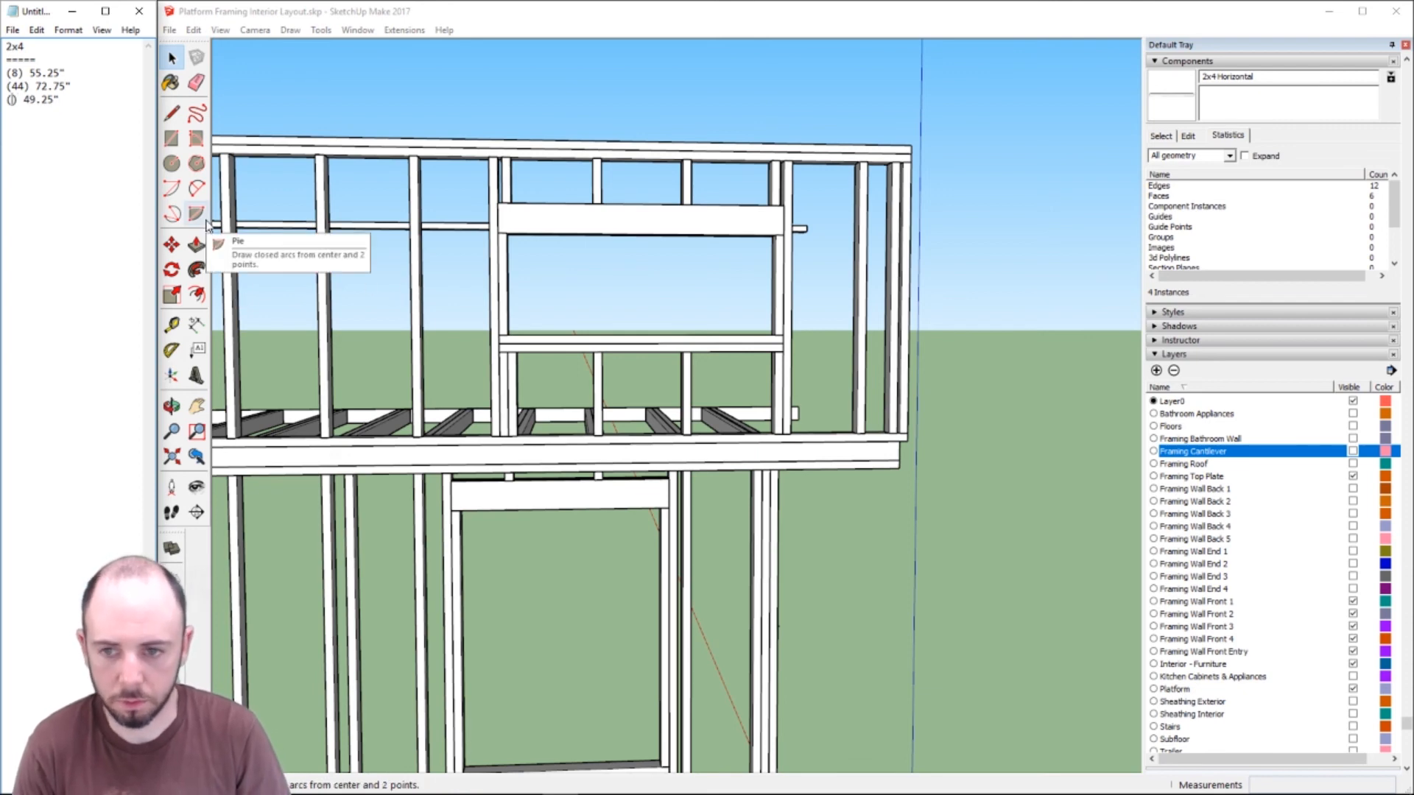
- Count the full-height studs along the upper-floor front wall in SketchUp and enter the quantity (62) for the 49.25" entry
left_click(243, 274)
key("h")
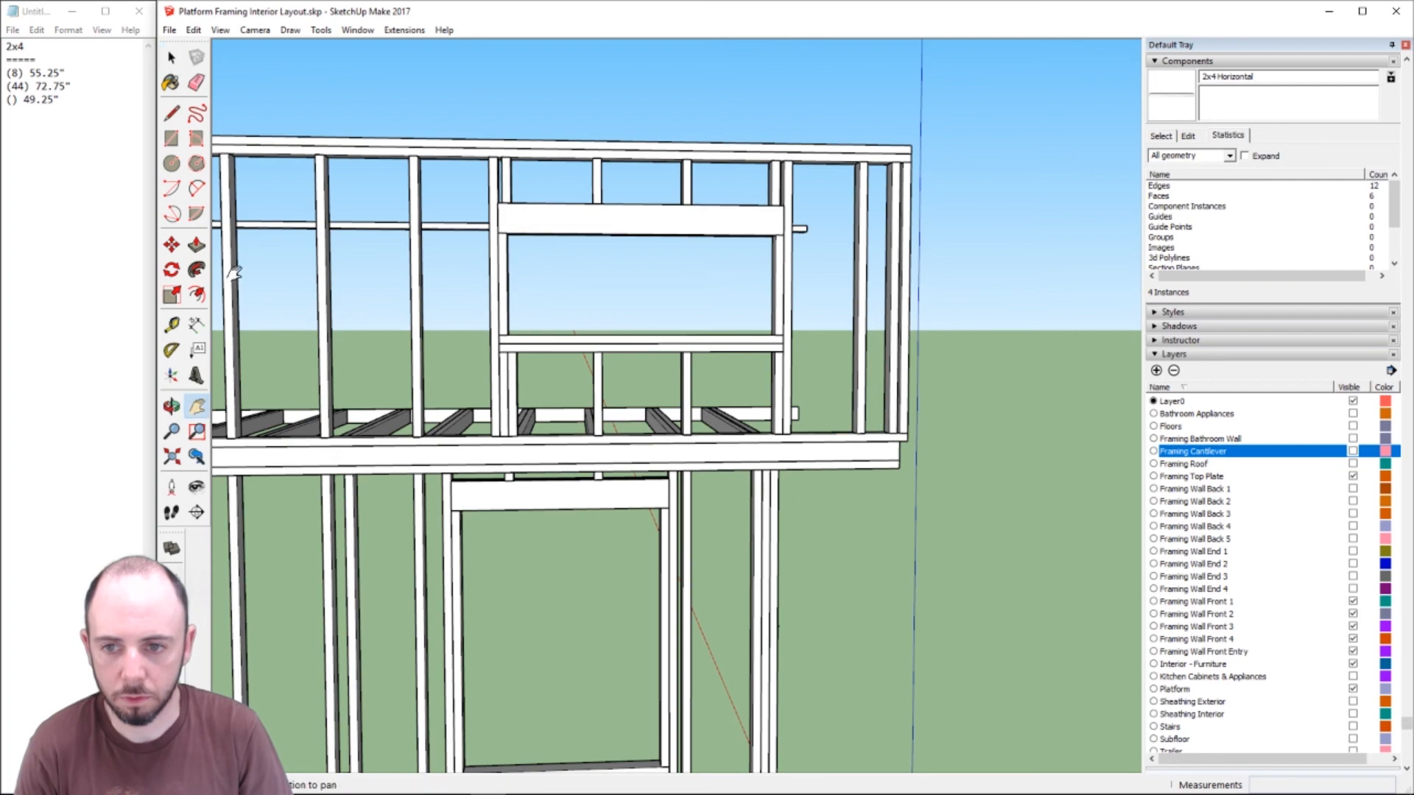
left_click_drag(234, 277, 1034, 314)
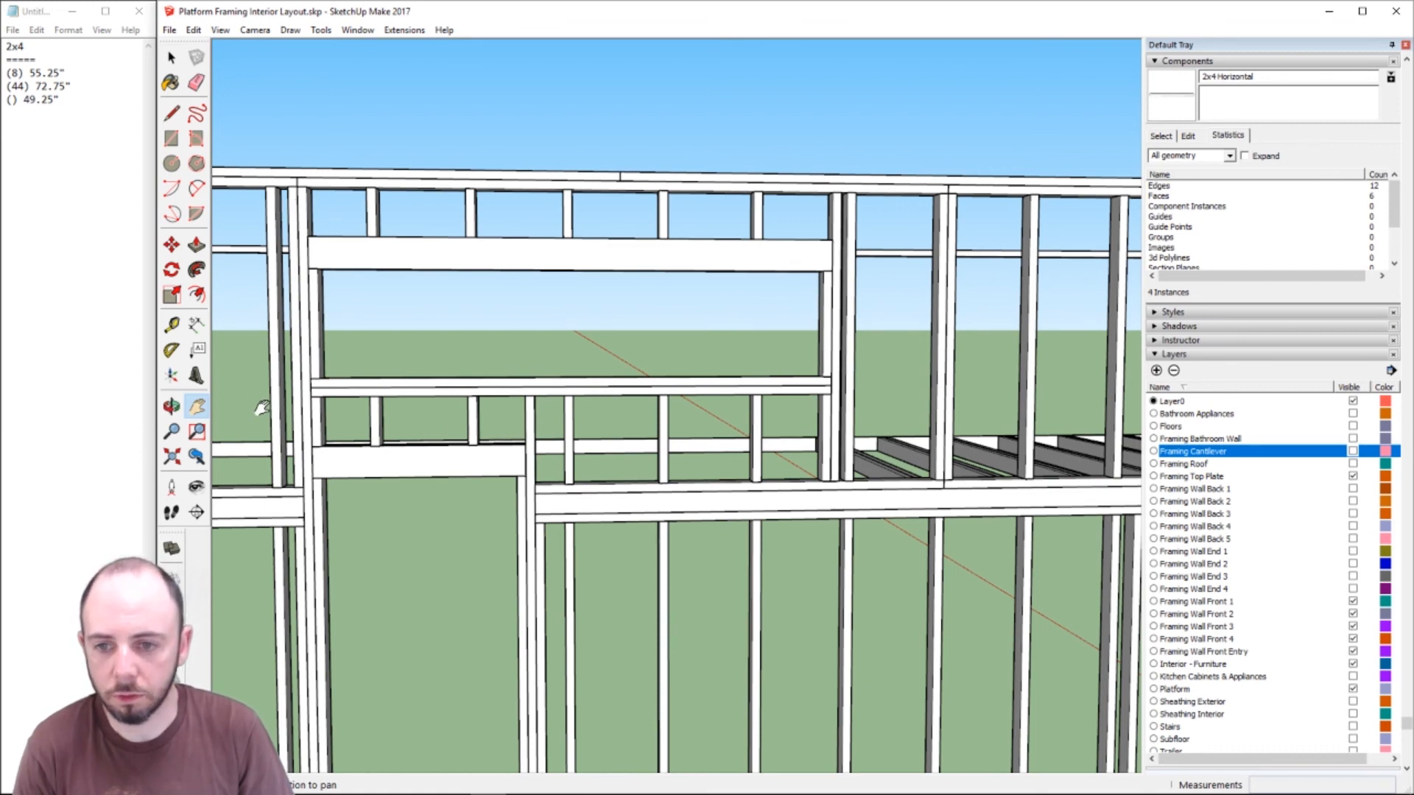
left_click_drag(263, 409, 615, 380)
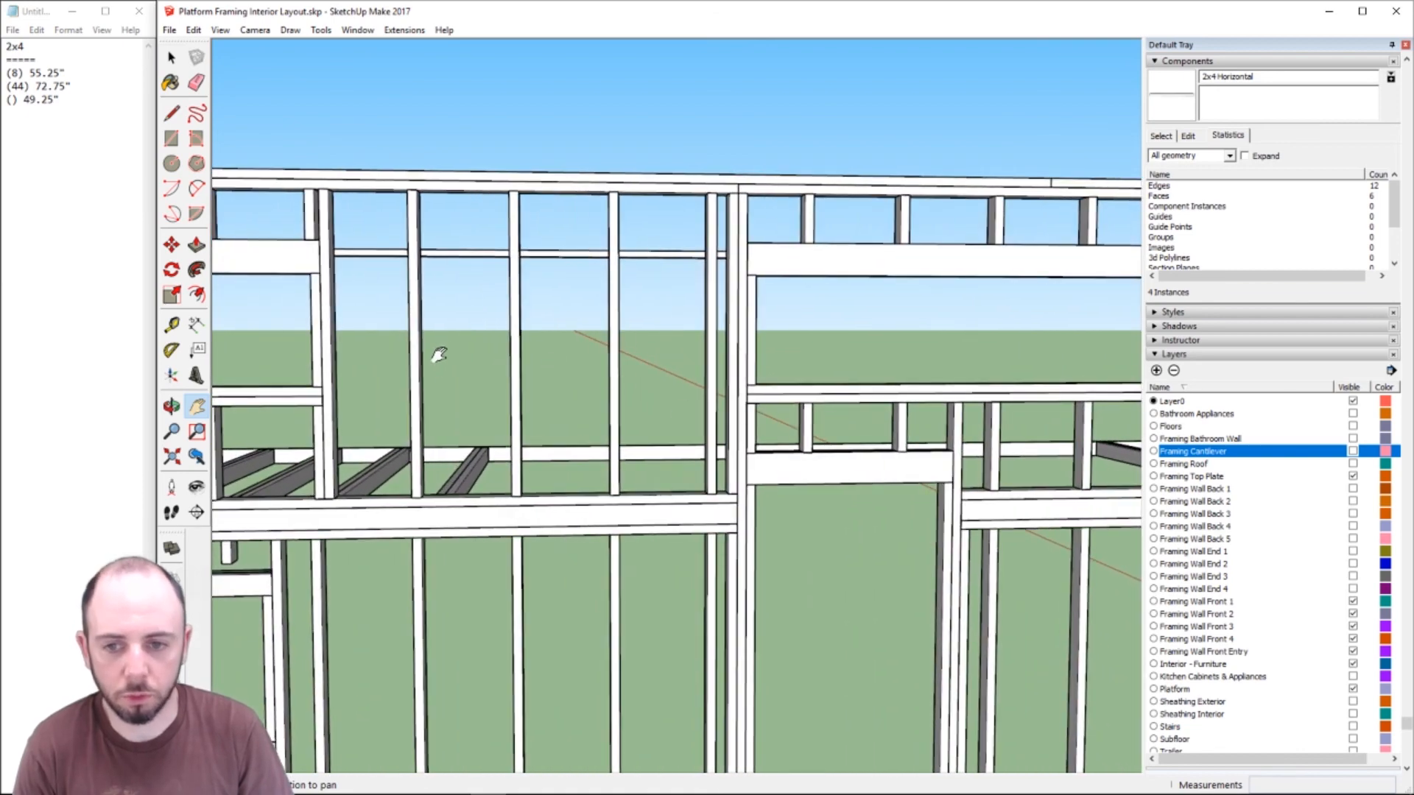
left_click_drag(324, 349, 648, 341)
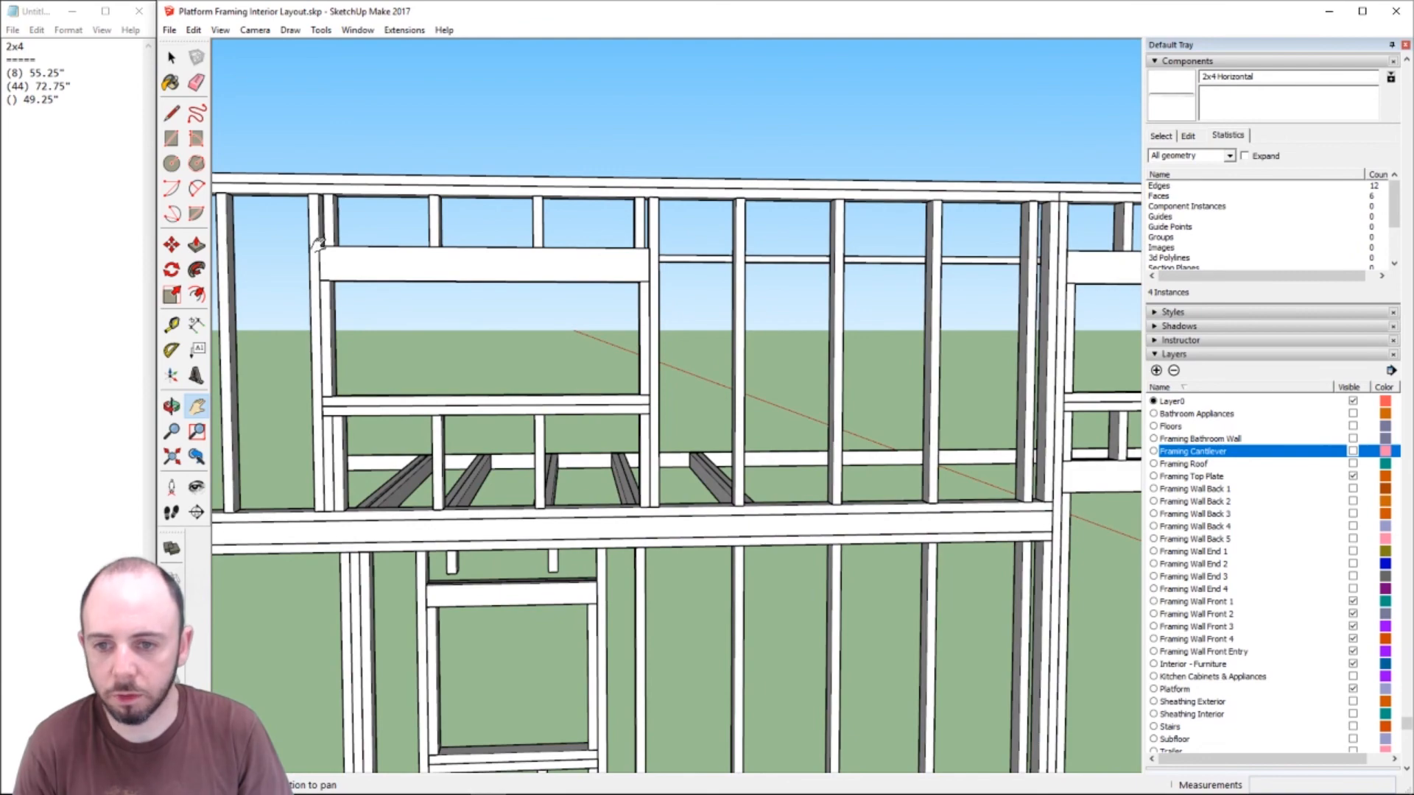
left_click_drag(220, 407, 584, 428)
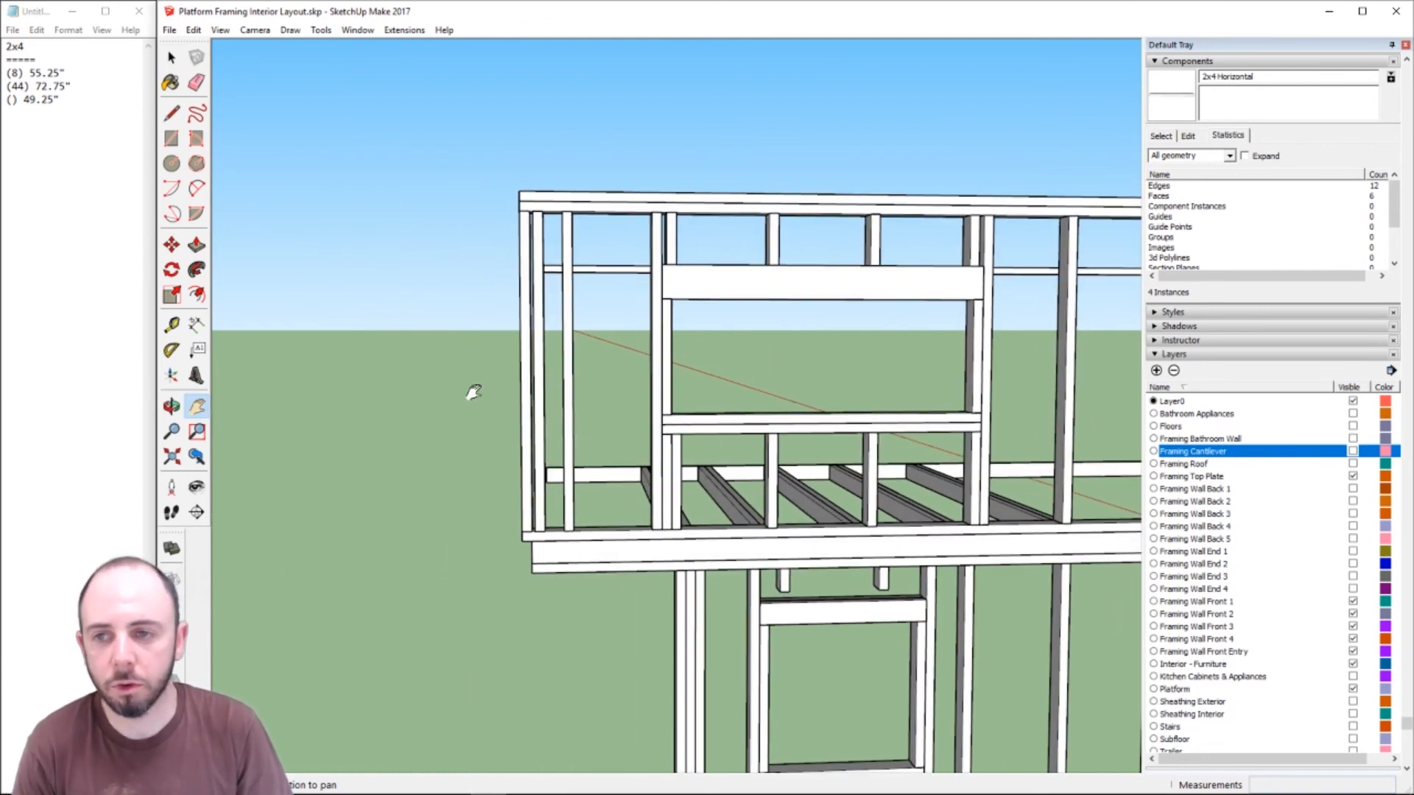
left_click(14, 103)
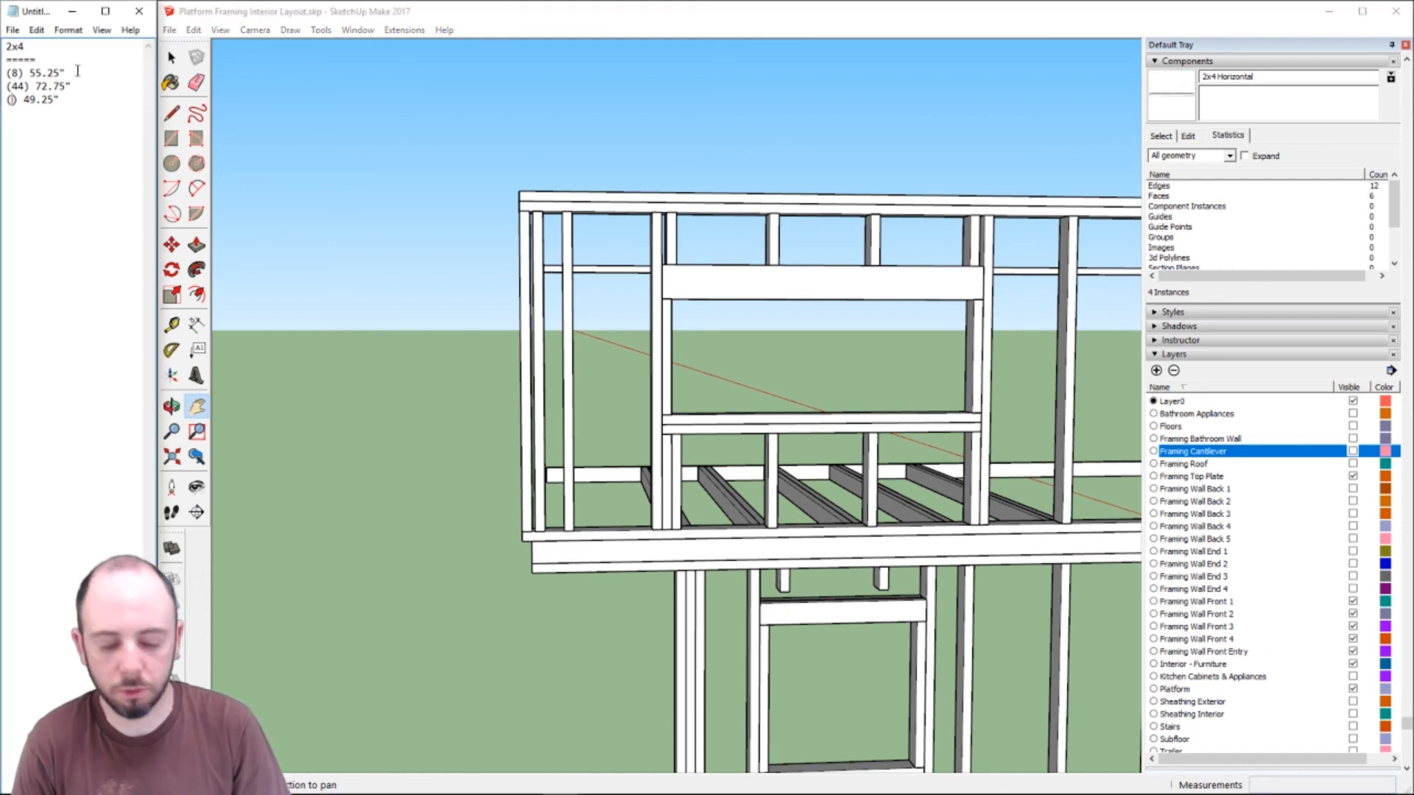
type("62")
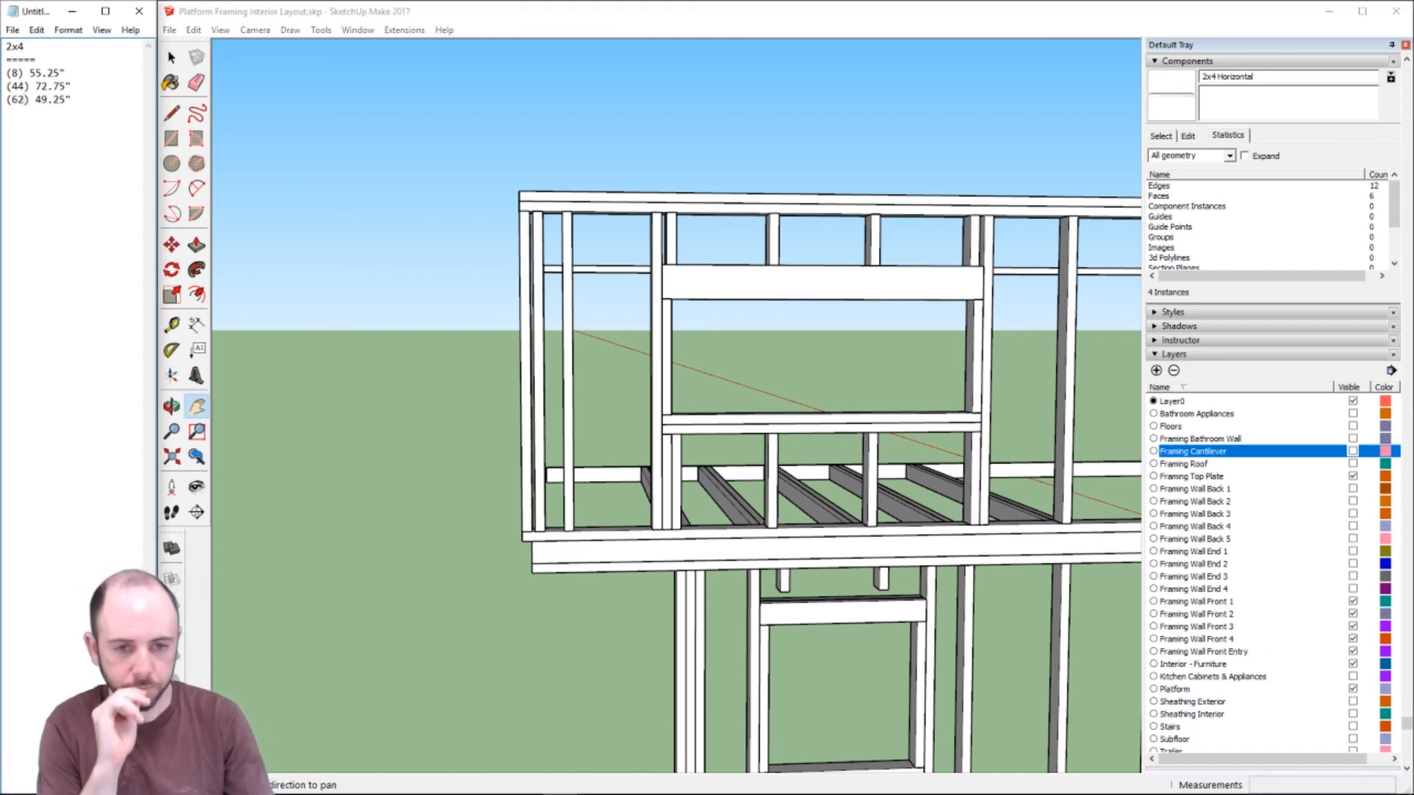
- Measure the tall stud left of the door opening in SketchUp, from the upper top plate down to the bottom plate
left_click_drag(723, 623, 309, 414)
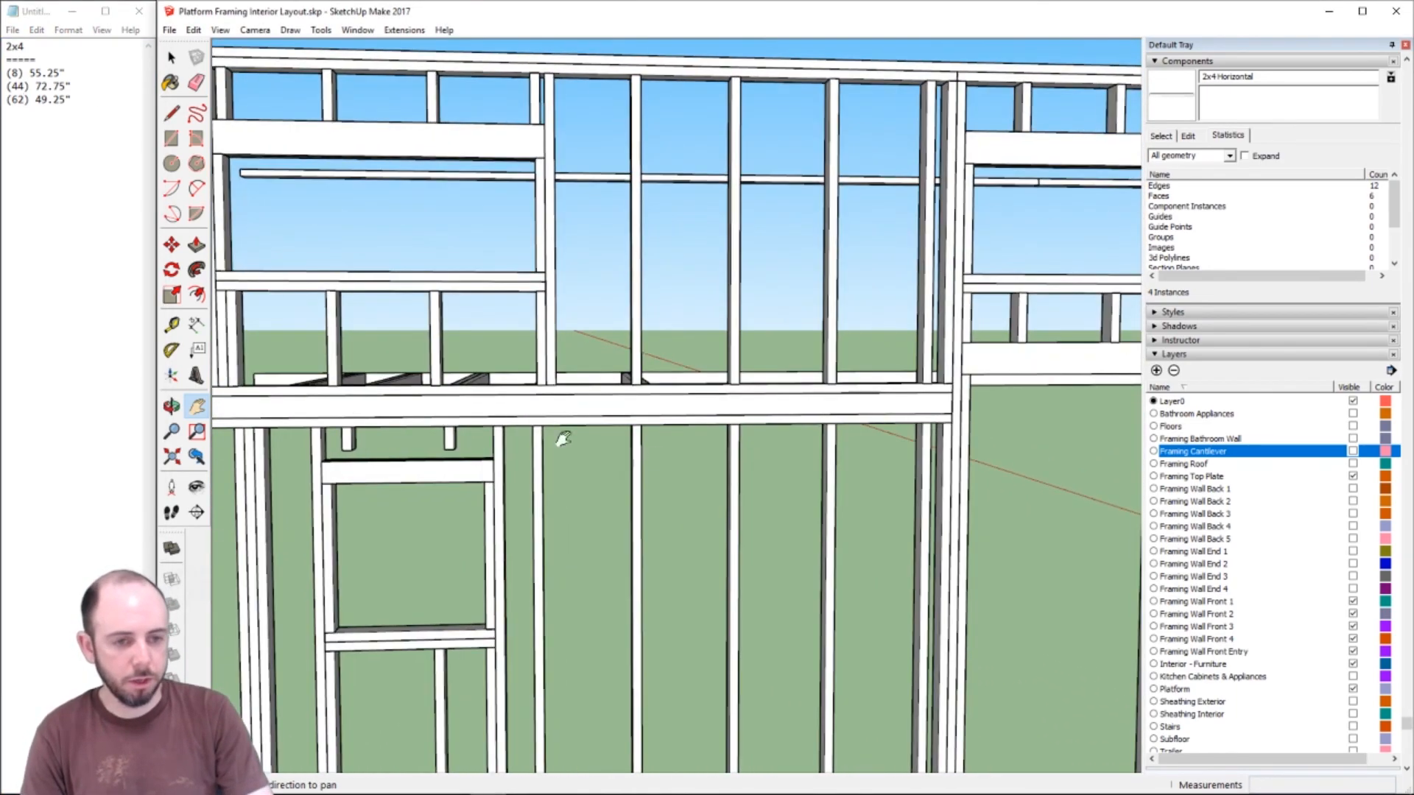
left_click_drag(733, 484, 390, 400)
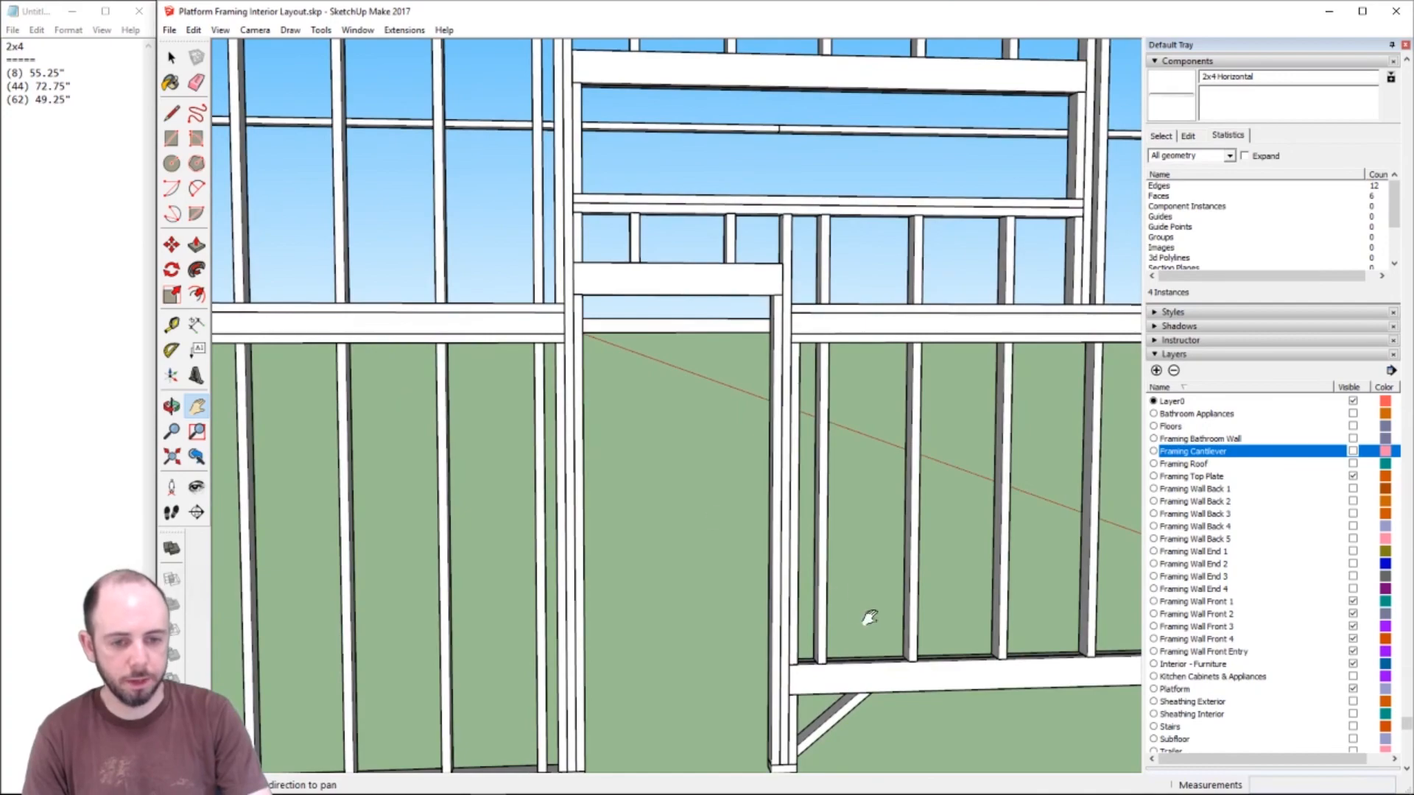
left_click_drag(868, 616, 937, 525)
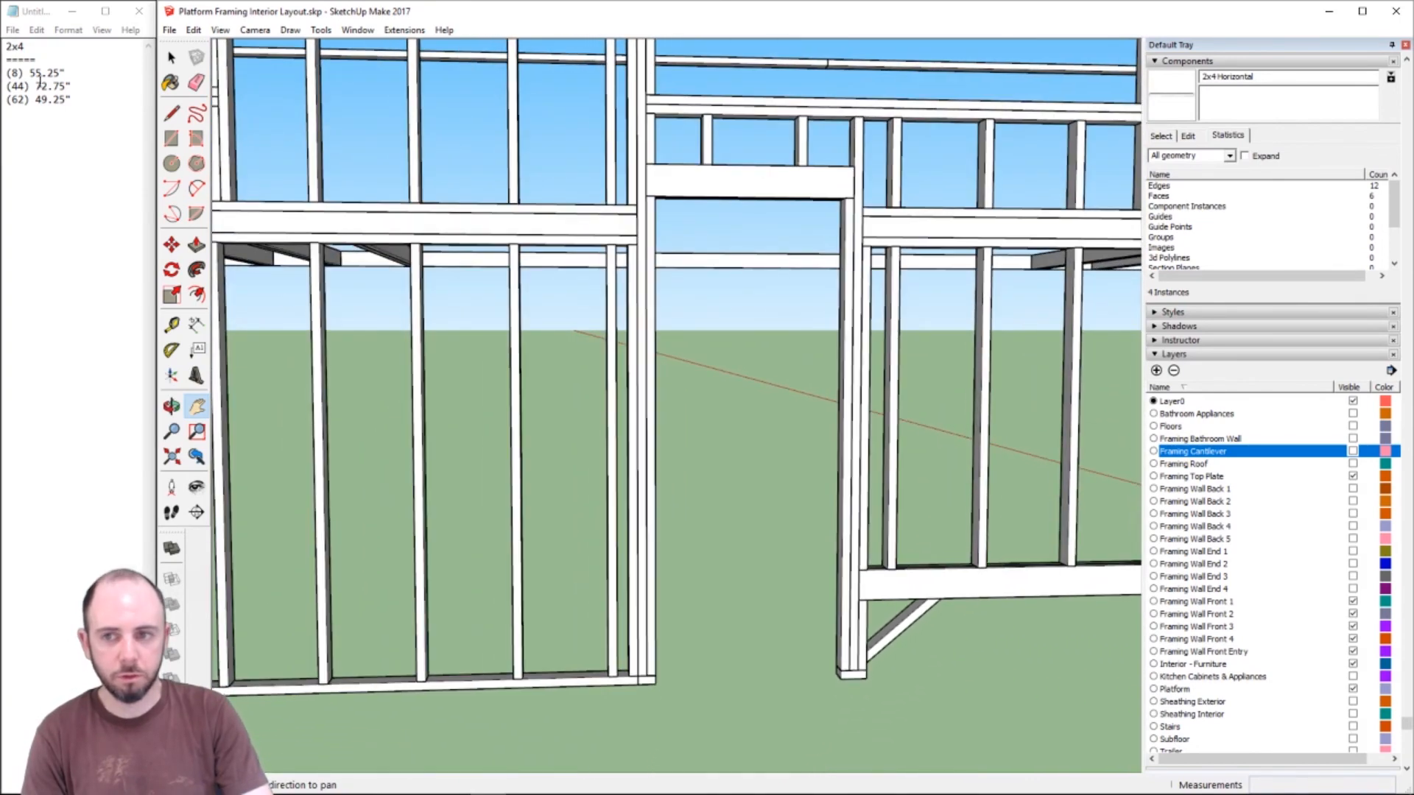
left_click_drag(628, 450, 539, 504)
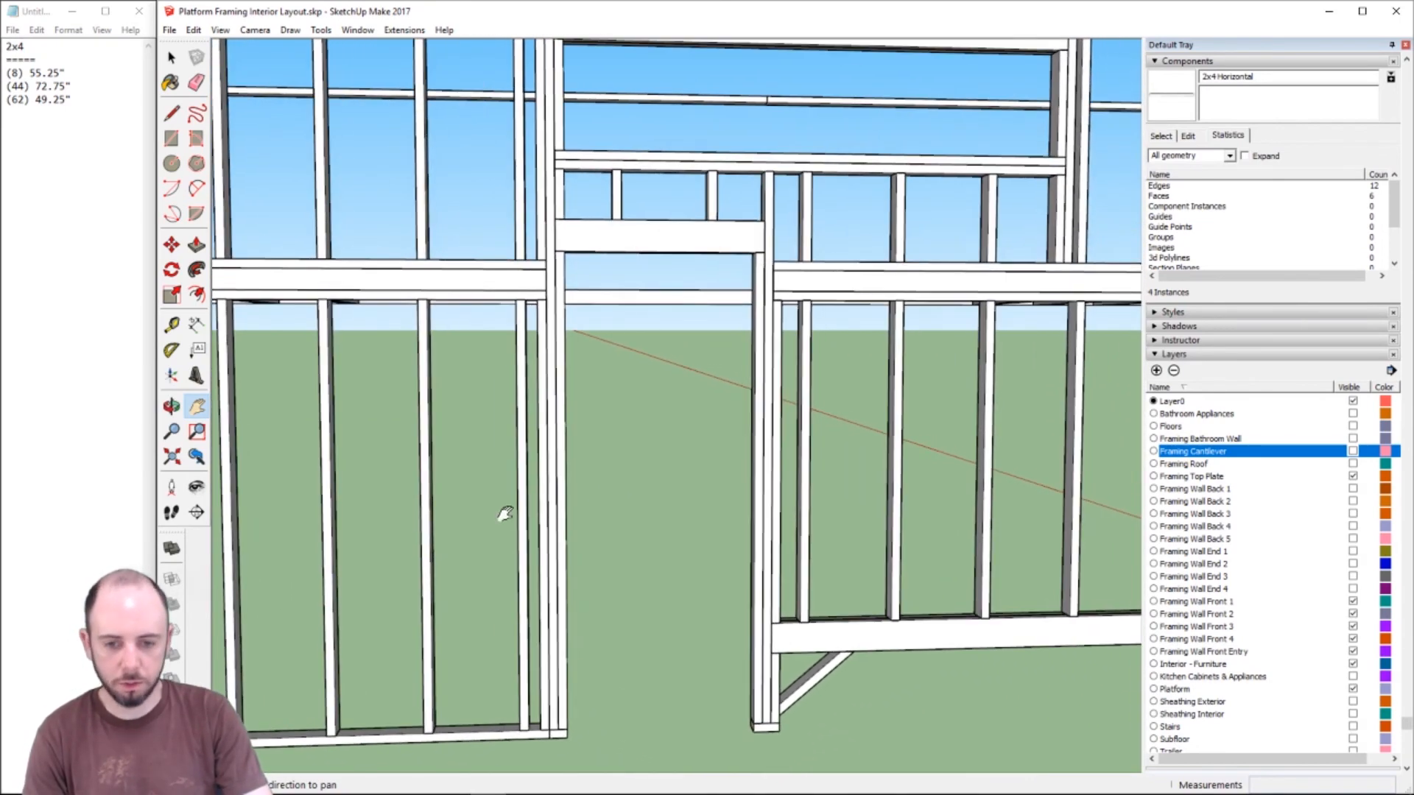
key("t")
key("h")
left_click_drag(638, 174, 606, 349)
key("t")
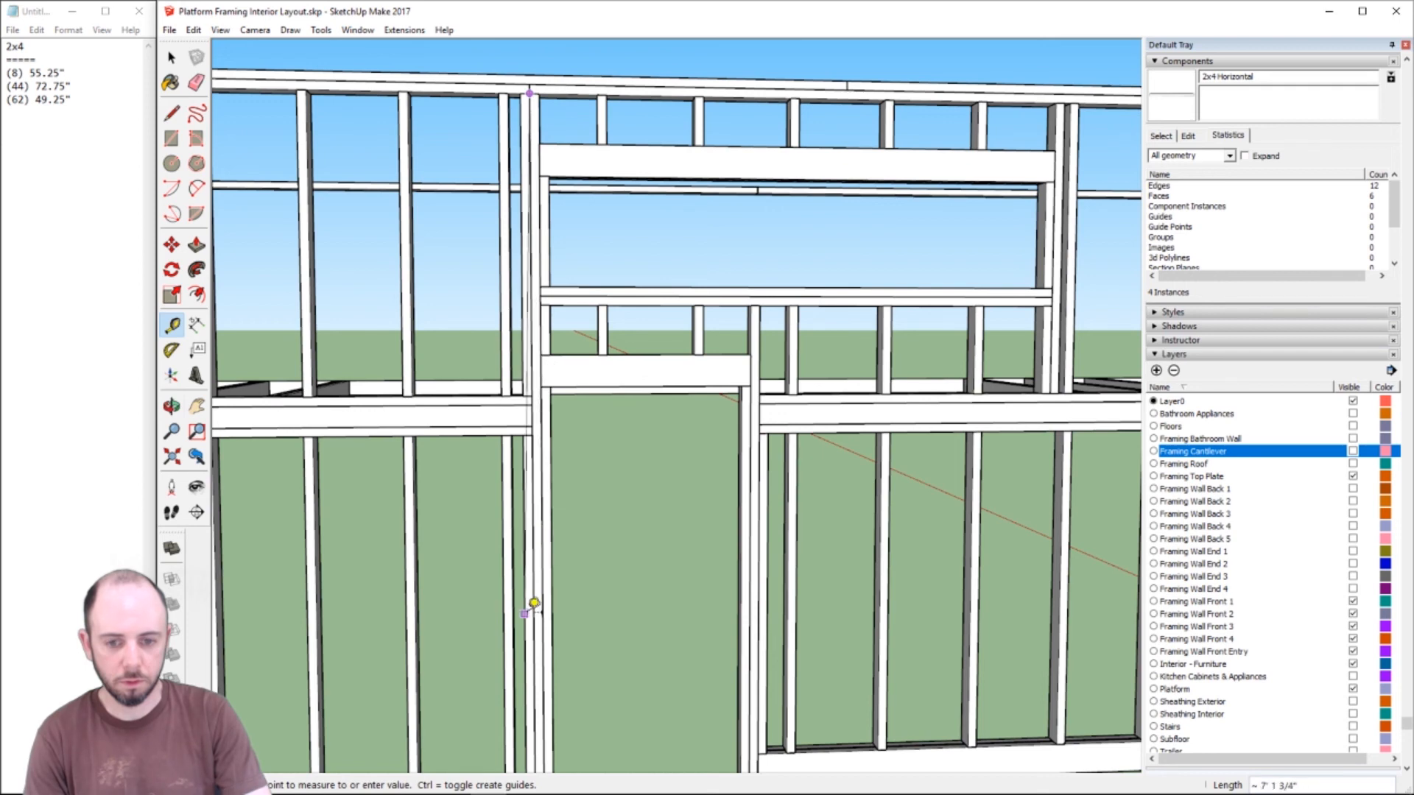
key("h")
left_click_drag(576, 667, 593, 420)
key("t")
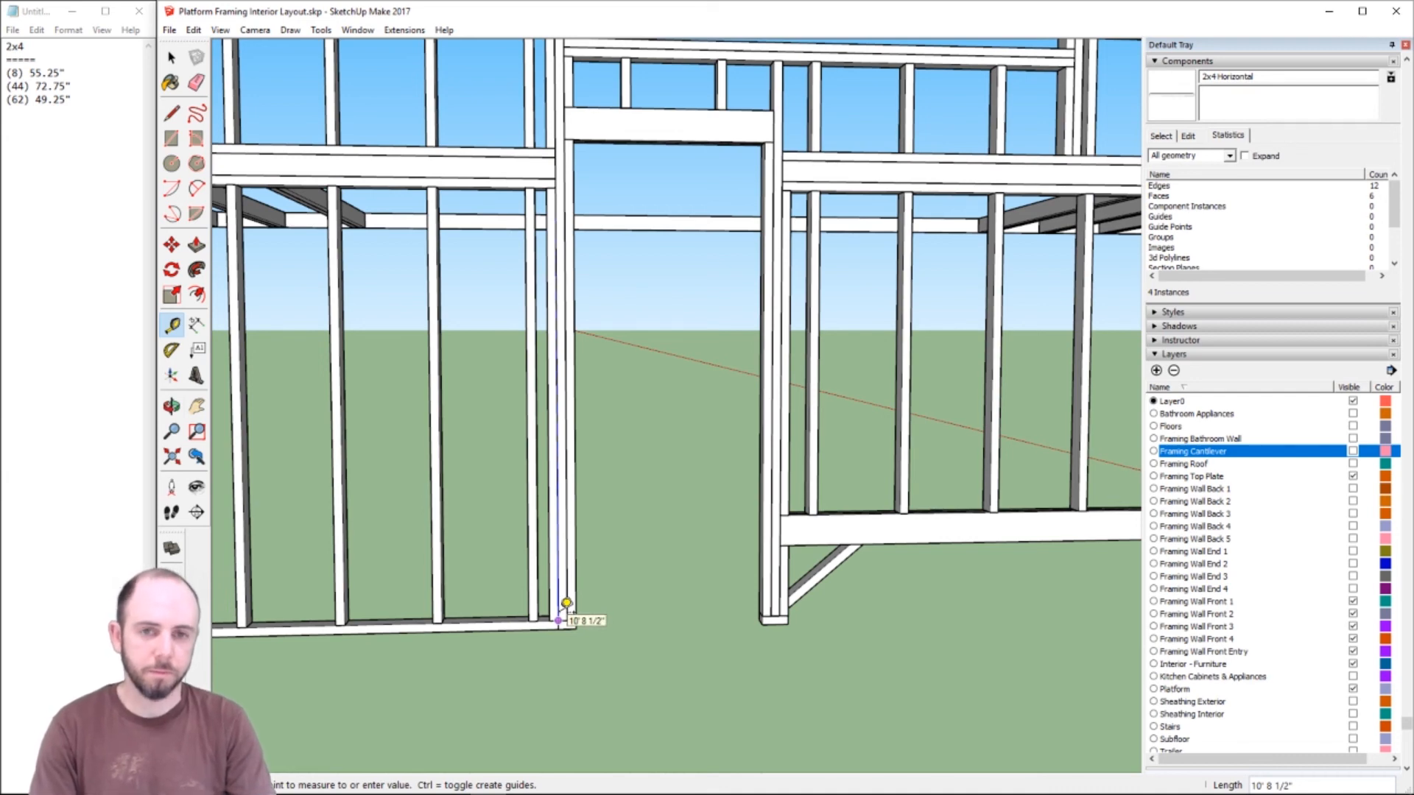
left_click(566, 603)
- Add the tall door-side stud to the Notepad list as (1) 128.5"
left_click(84, 141)
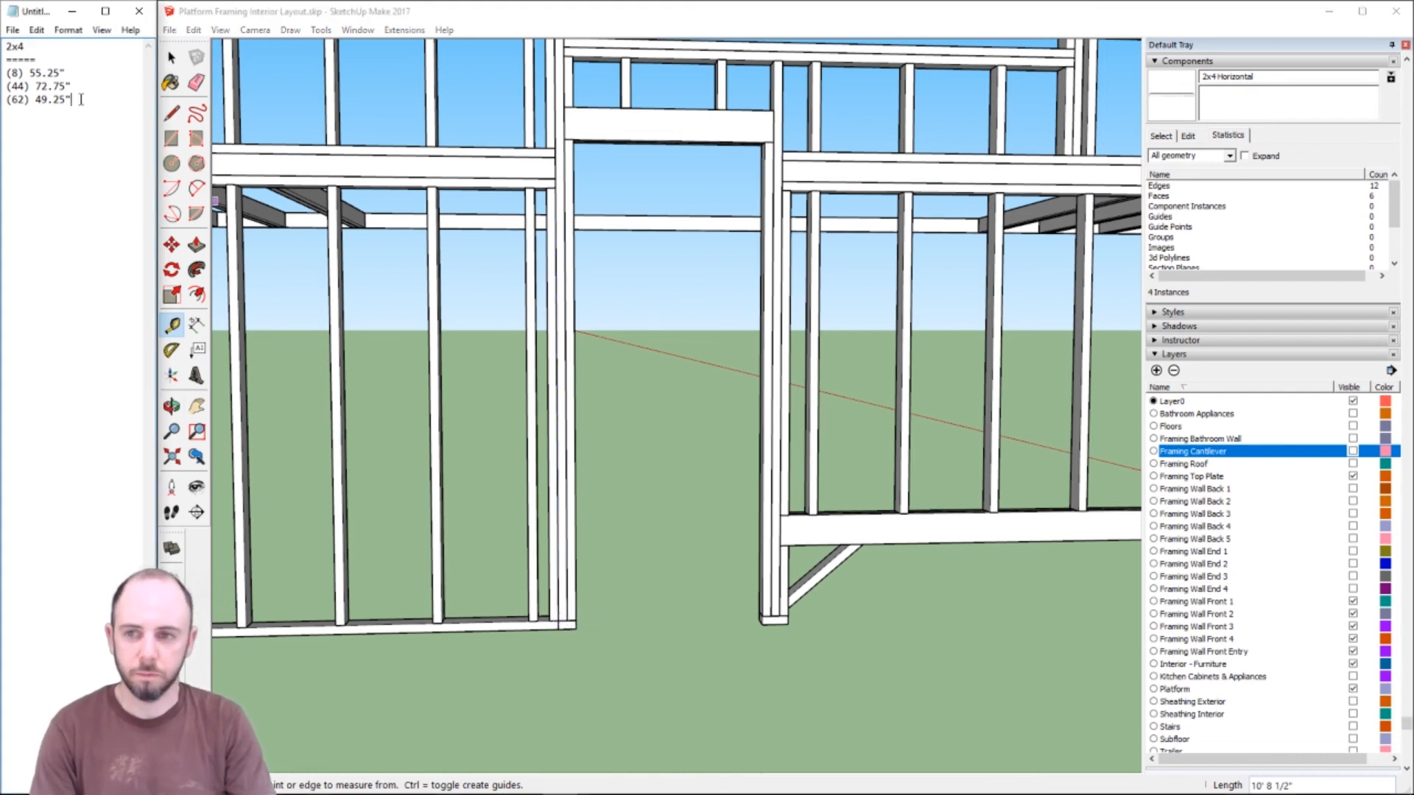
key("Return")
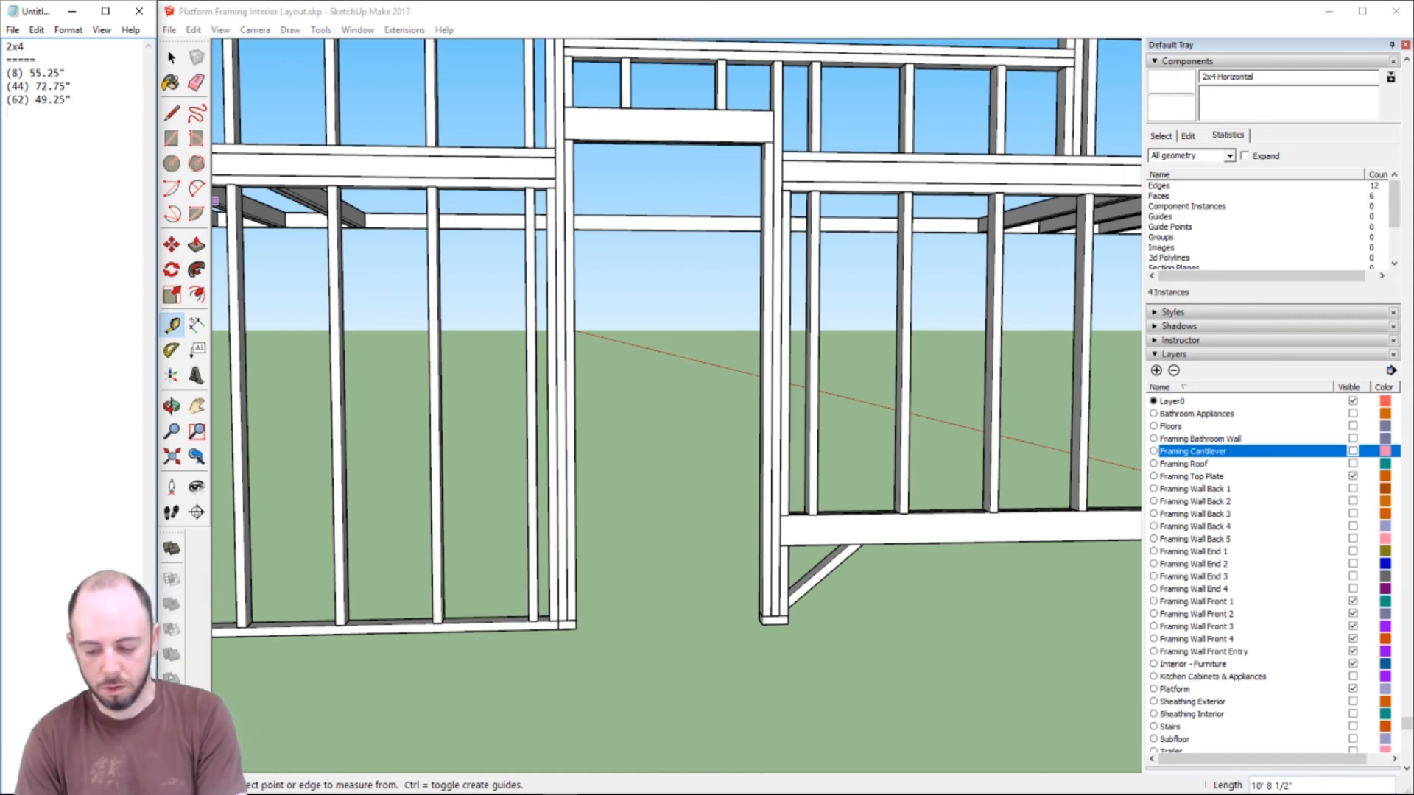
type("12")
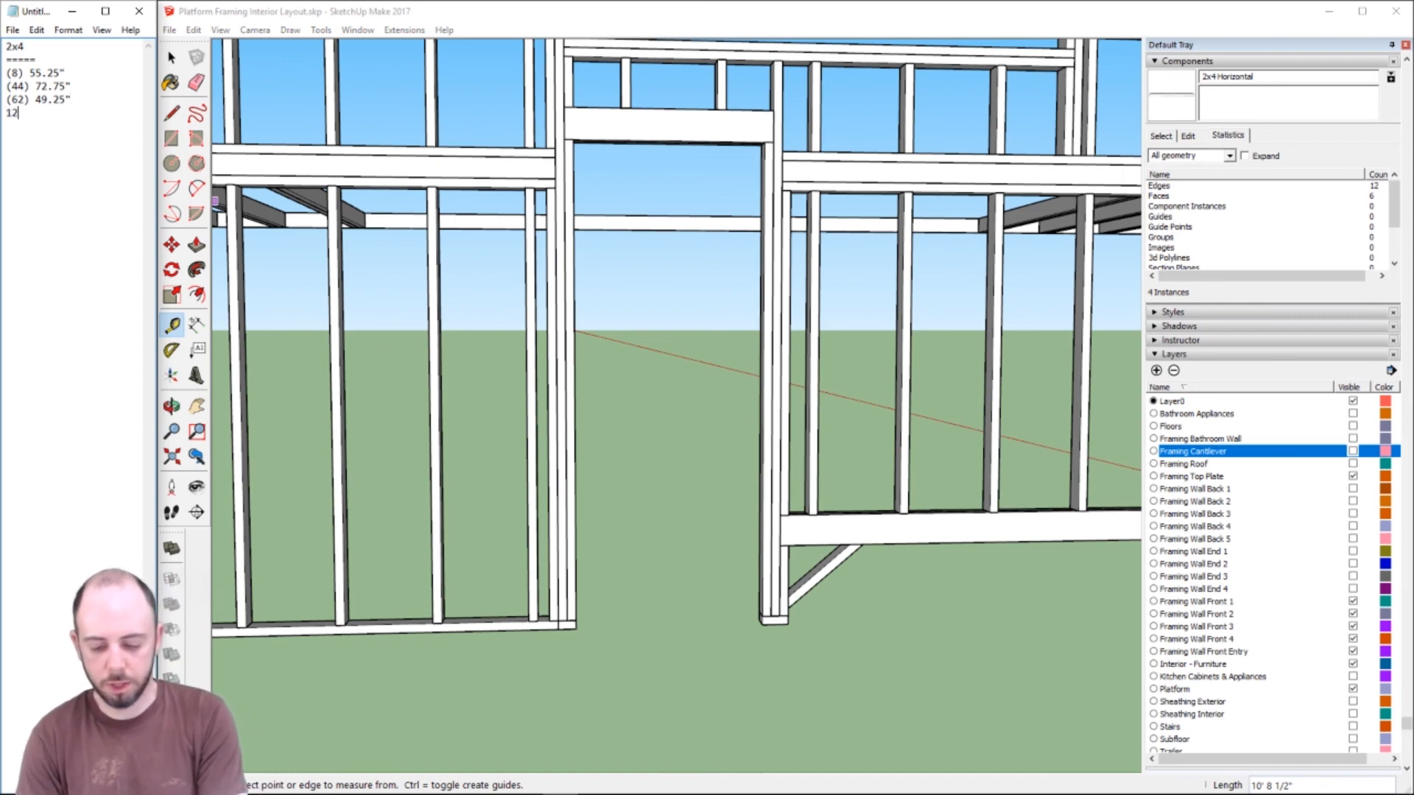
type("8.5\"")
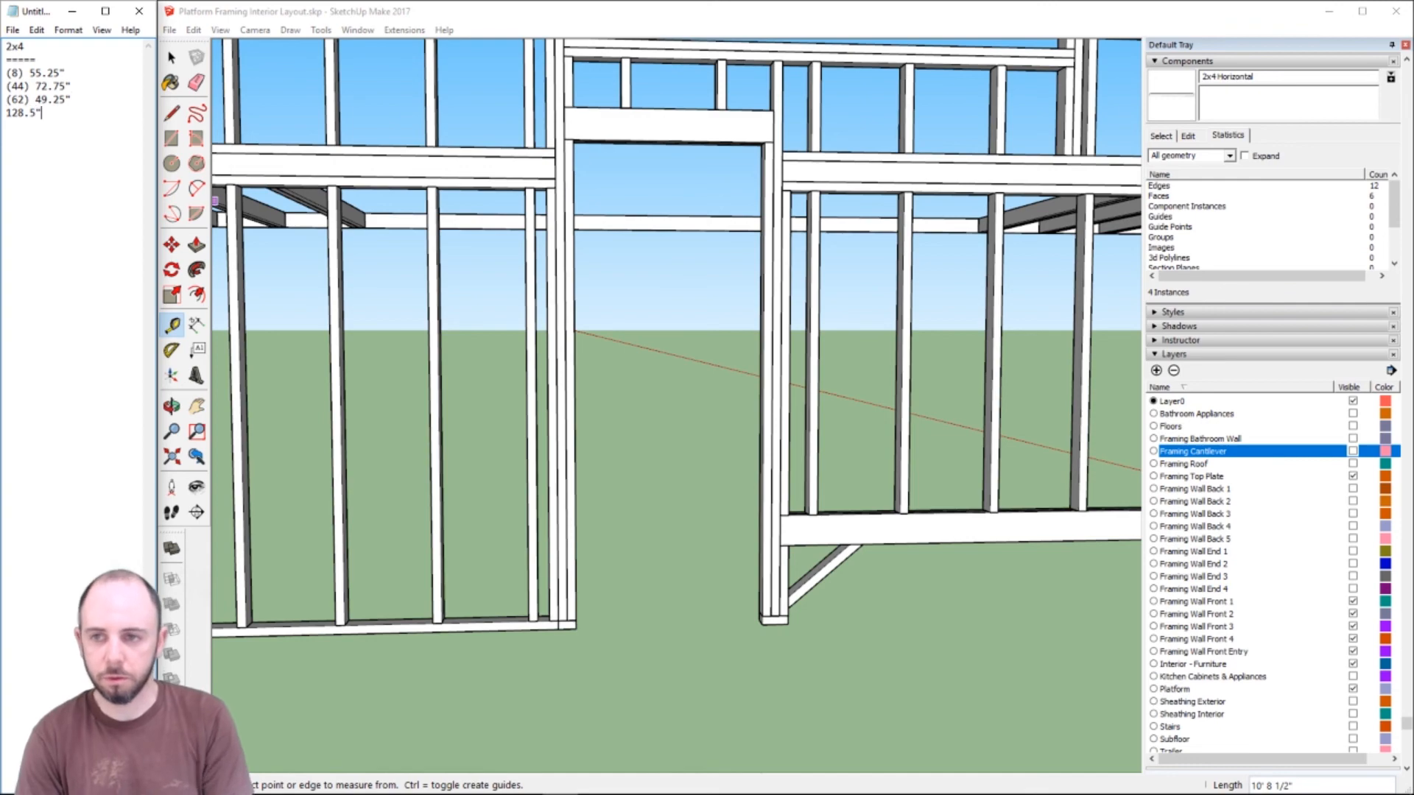
scroll(656, 221, "down", 6)
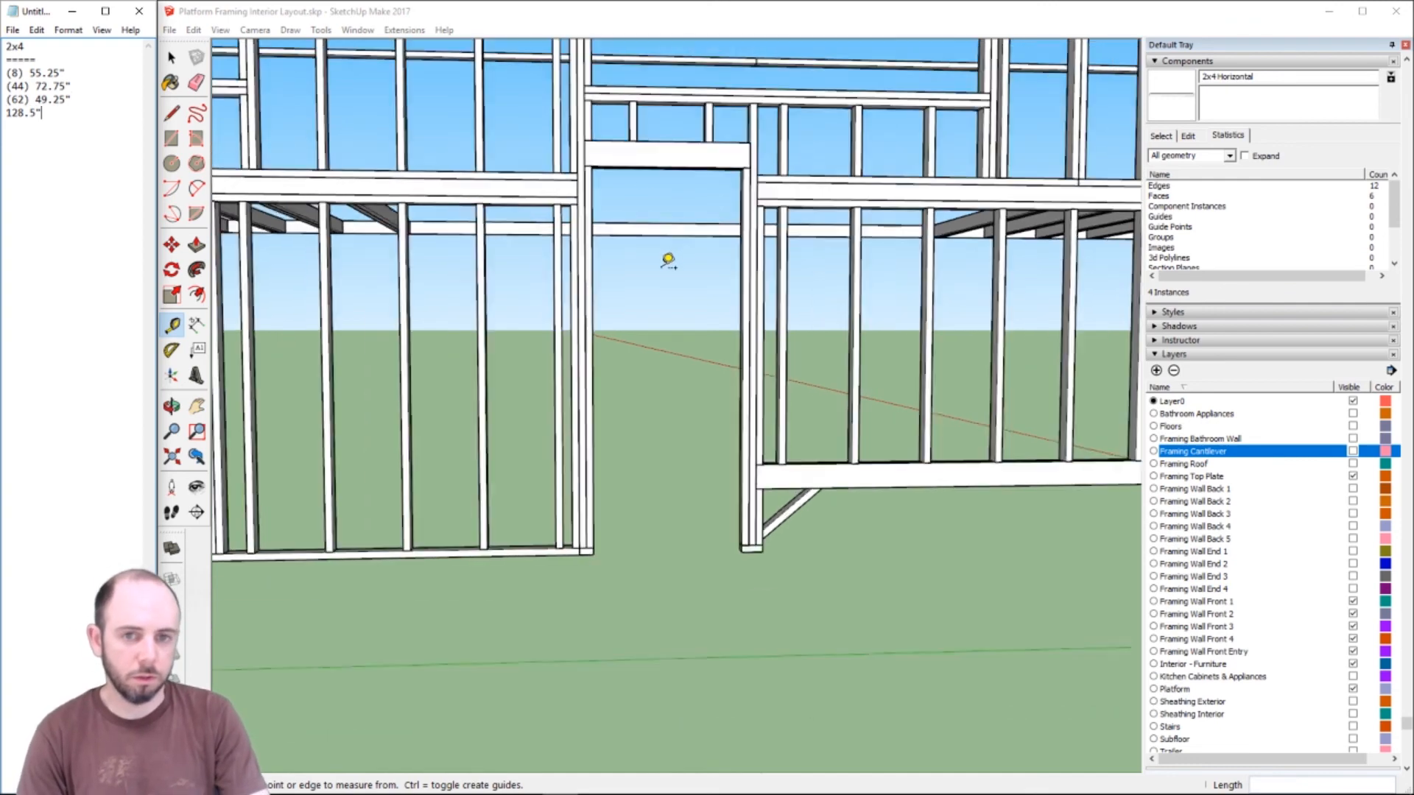
scroll(665, 274, "up", 1)
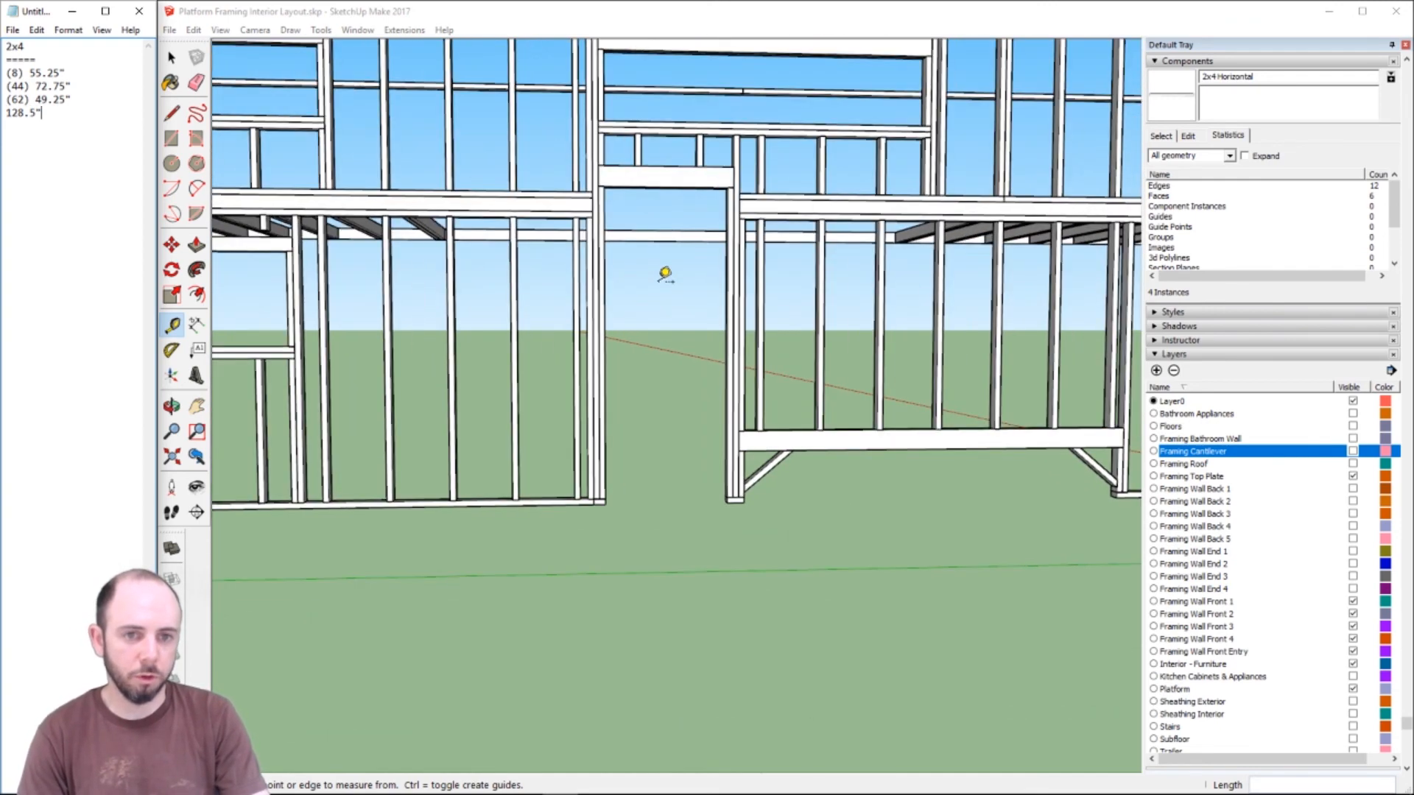
key("Home")
type("(1)")
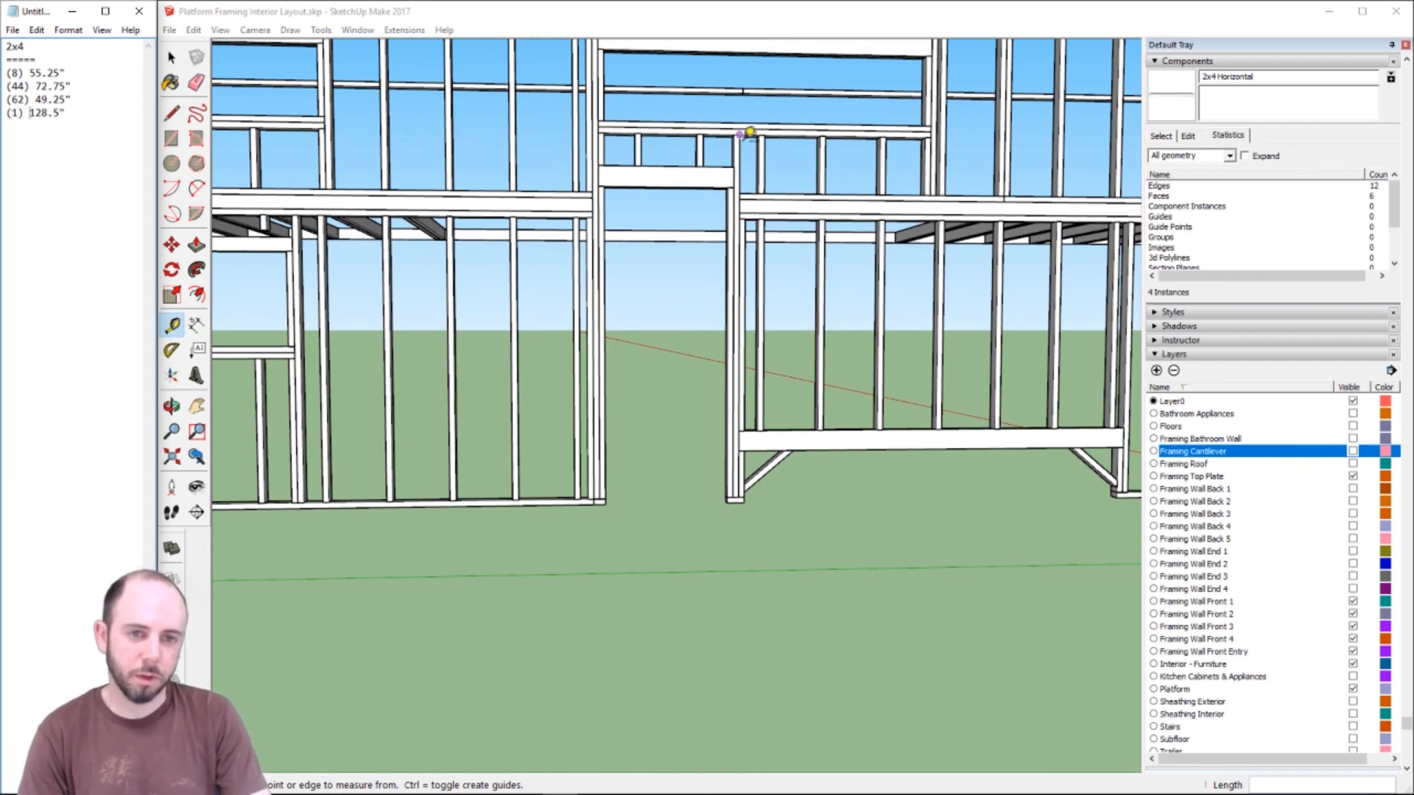
- Measure the stud on the right side of the door opening and add it to the Notepad list as (1) 94.25
left_click(743, 134)
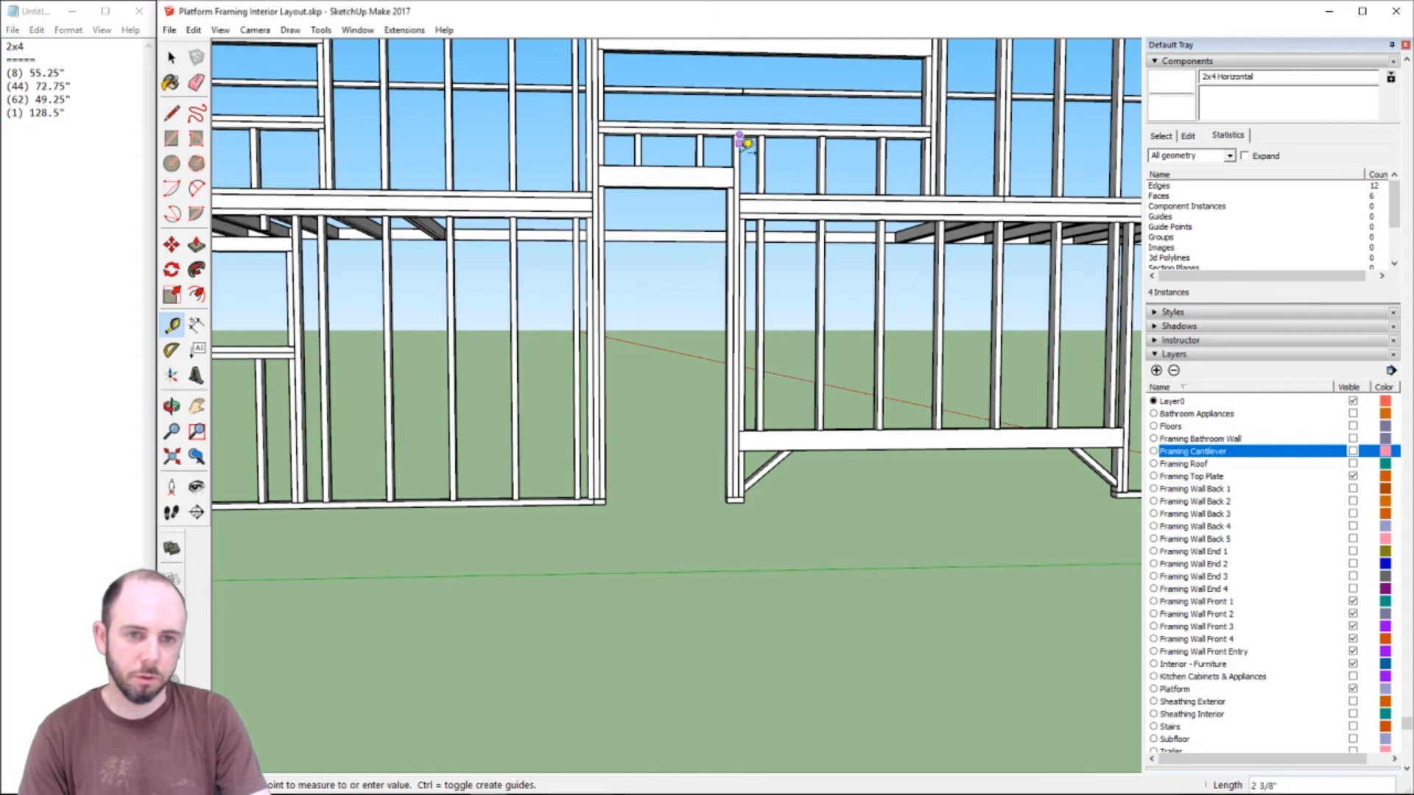
left_click(752, 488)
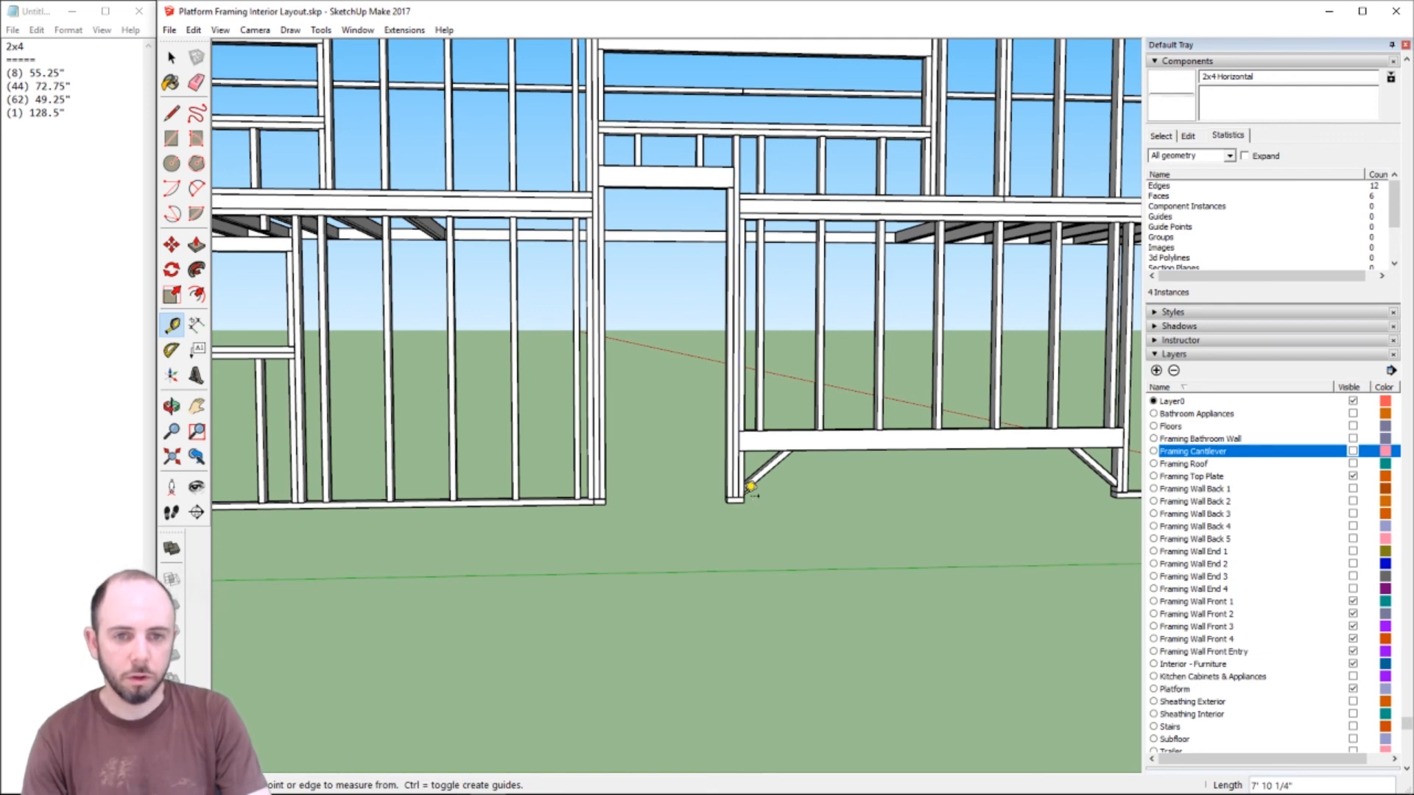
left_click(72, 109)
key("Return")
type("(1) 94.25")
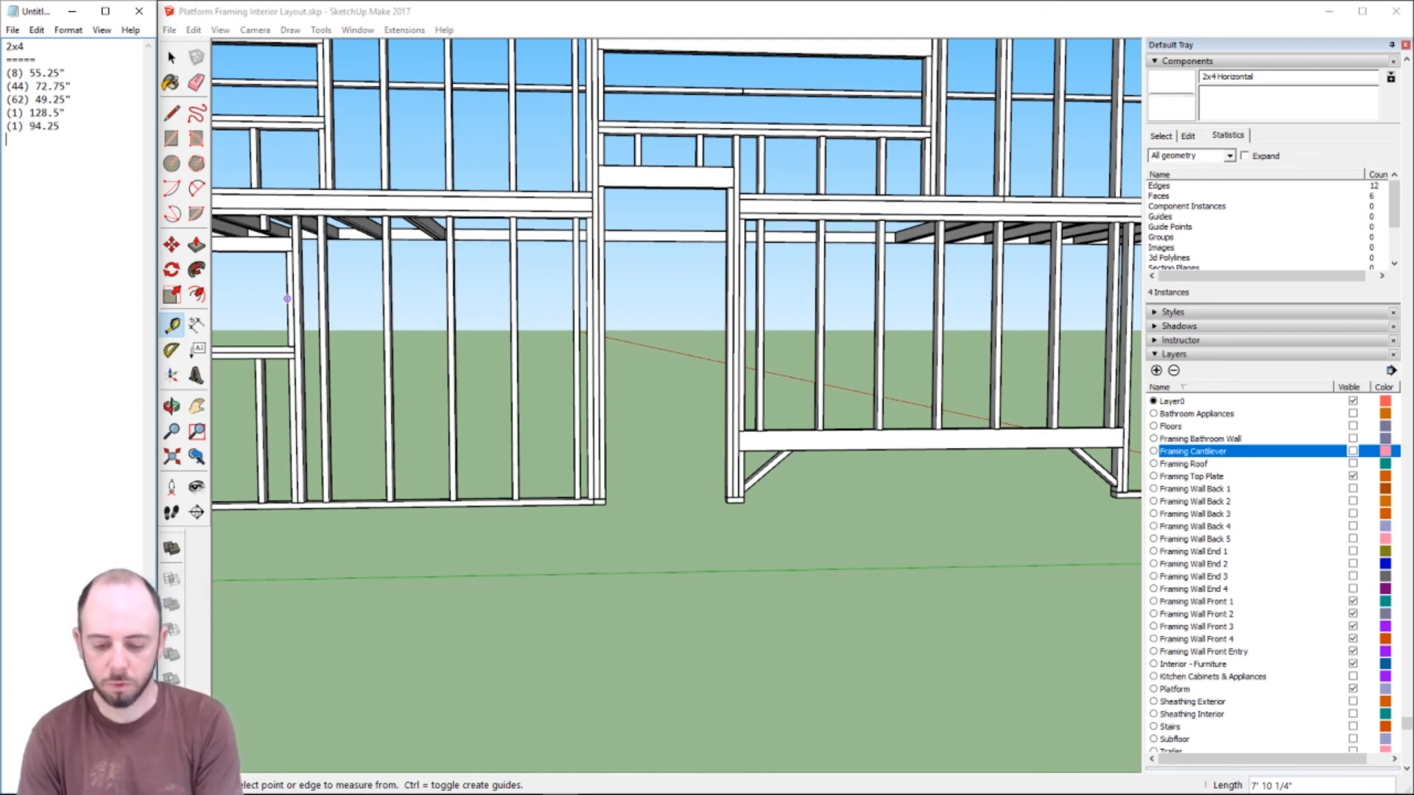
- Measure the door trimmer stud from the header's underside down and add it to the Notepad list as (2) 80.75"
type("(")
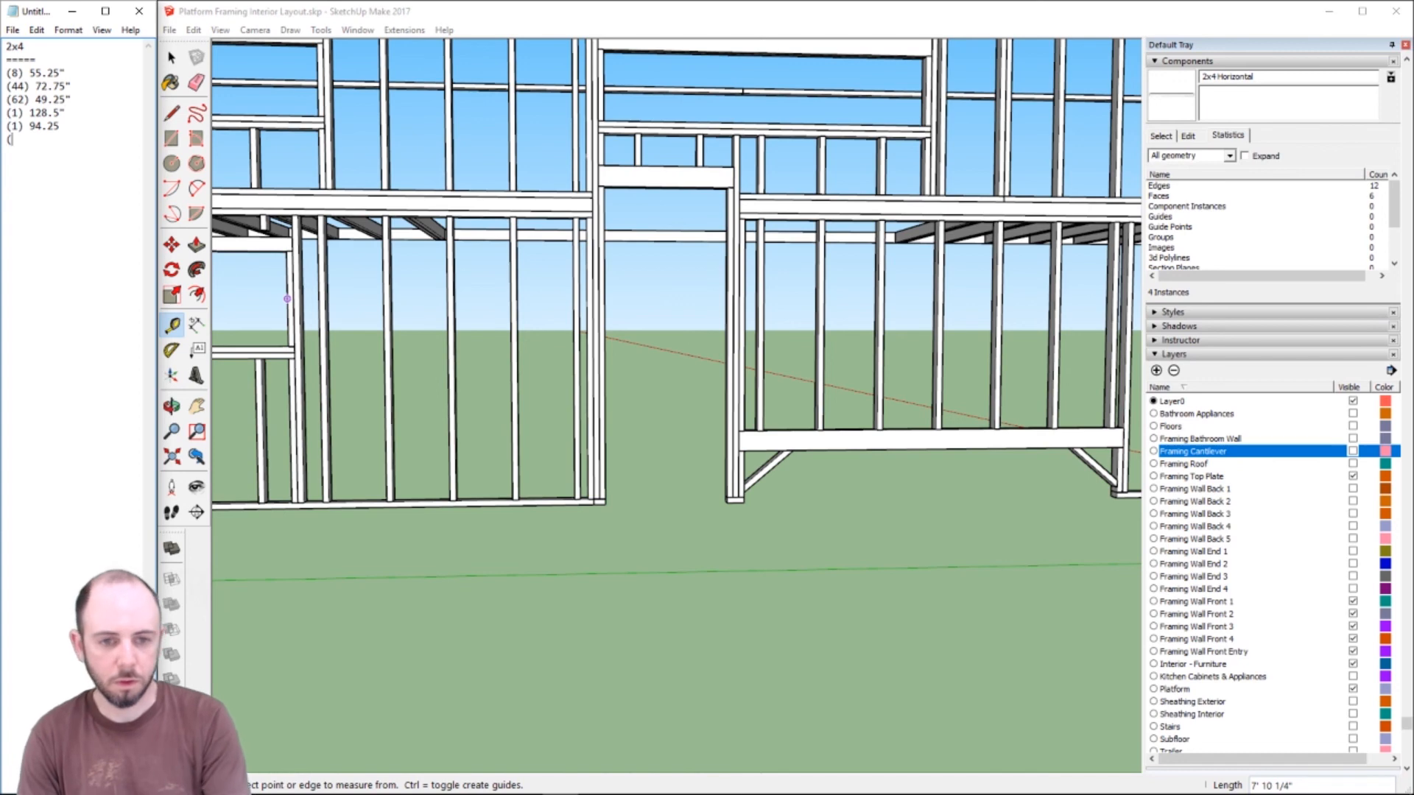
left_click(727, 187)
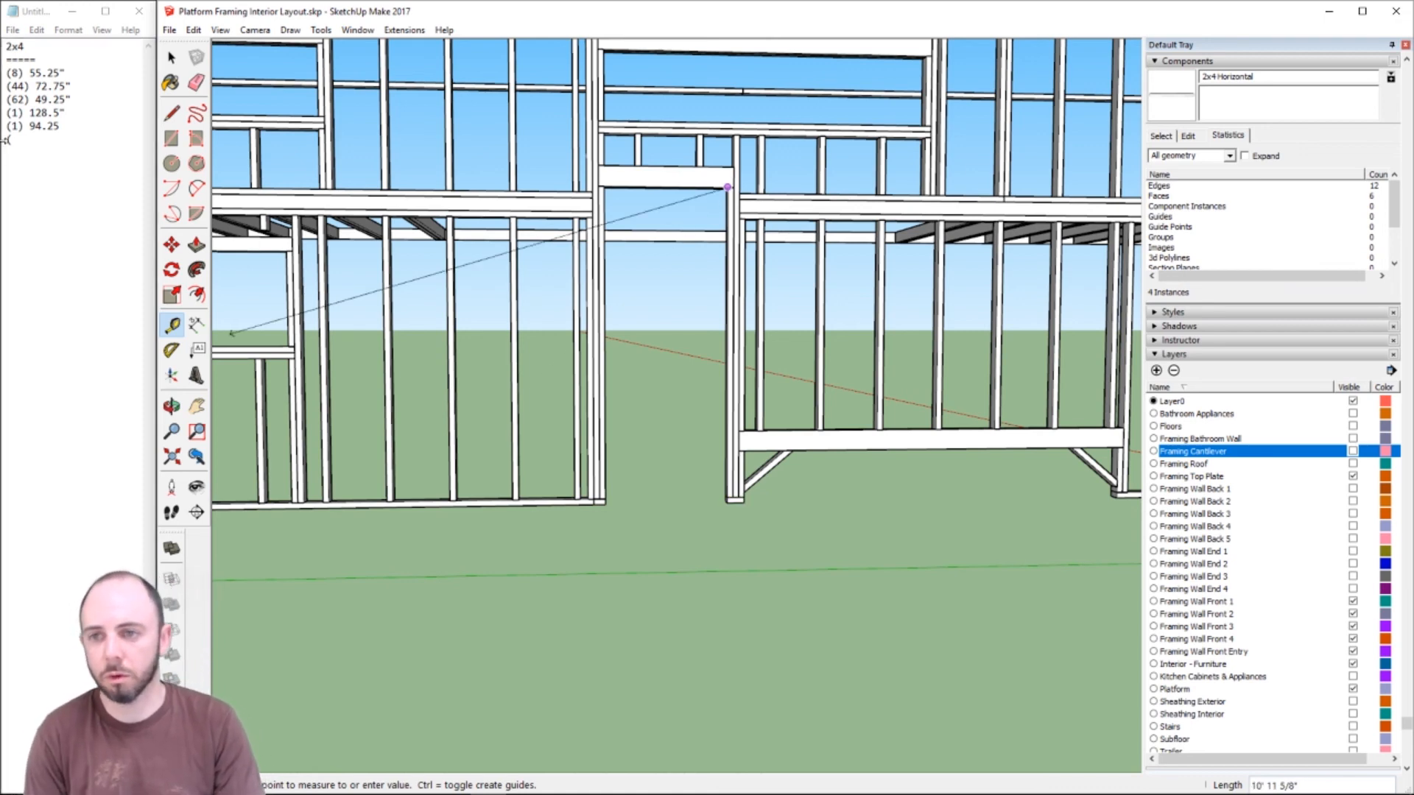
left_click(21, 146)
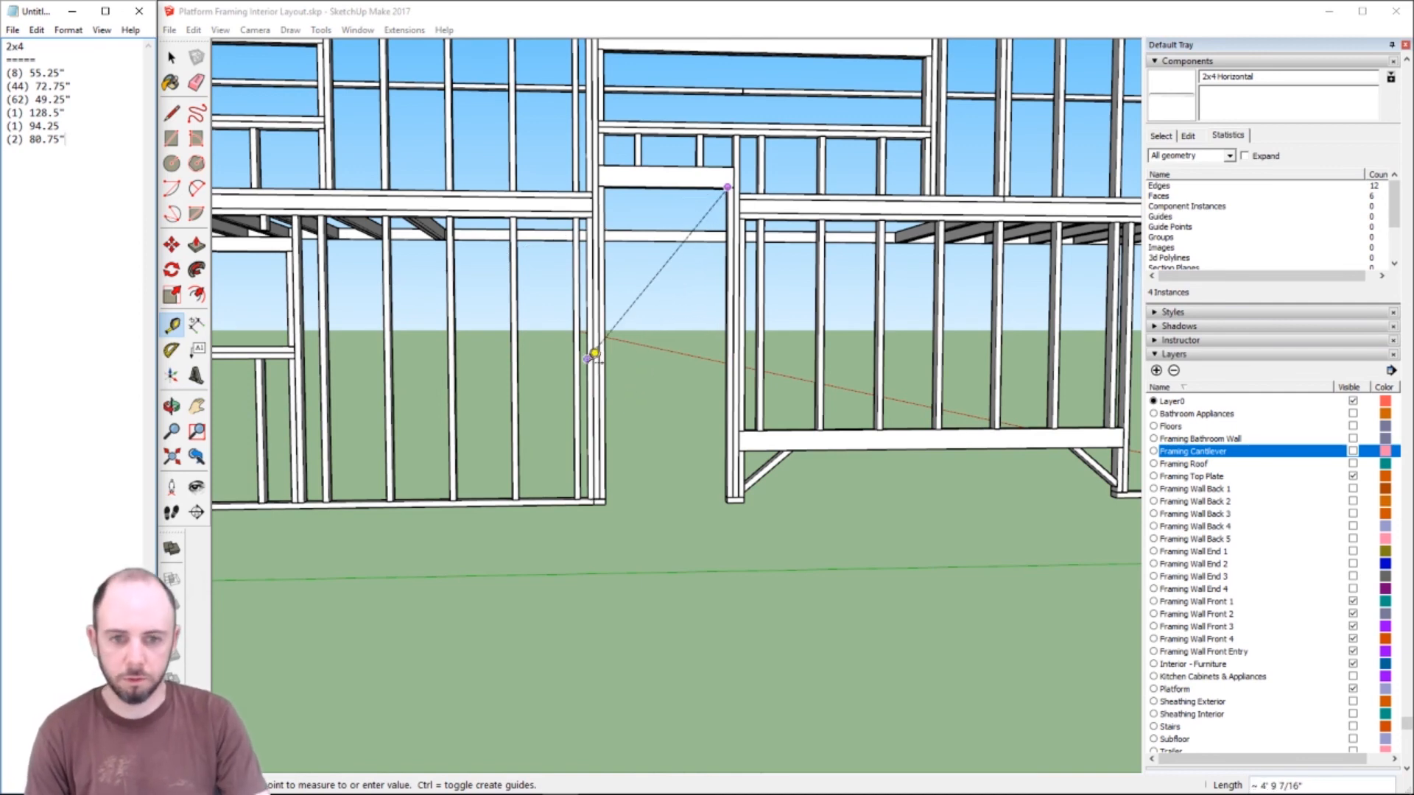
left_click(595, 355)
key("ctrl+z")
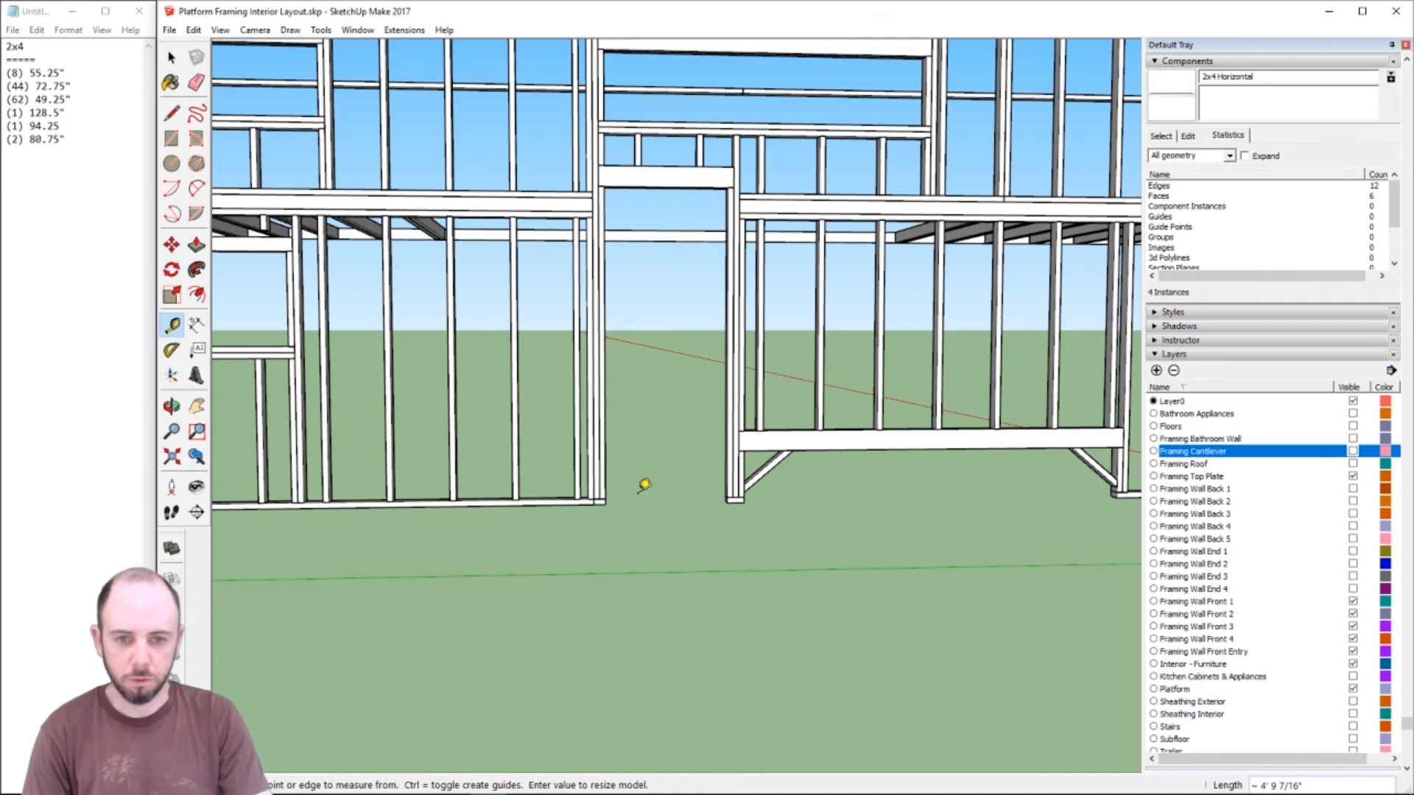
- Measure the bottom plate of the lower front wall section left of the door opening, from the door side to its outer end
key("h")
left_click_drag(518, 511, 807, 512)
key("t")
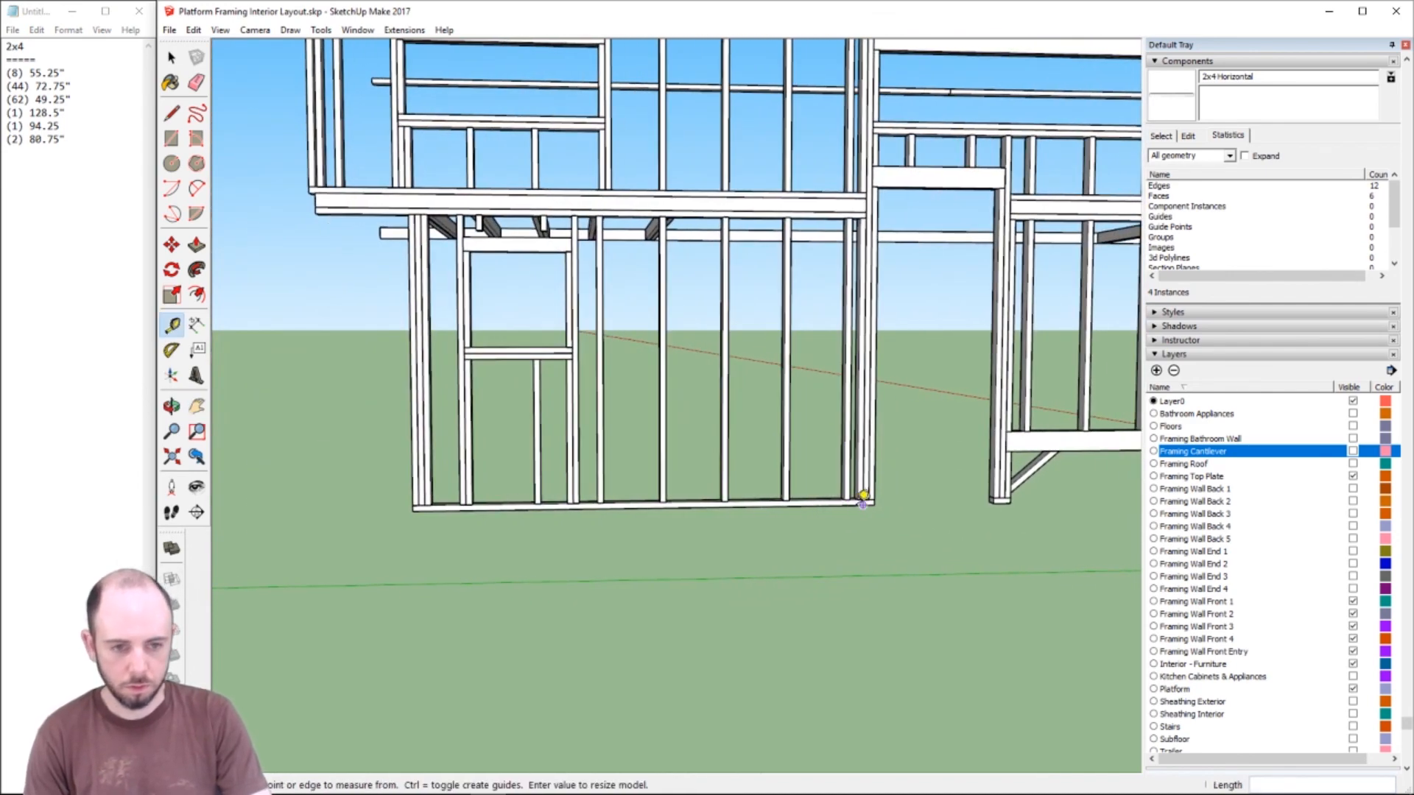
left_click(863, 505)
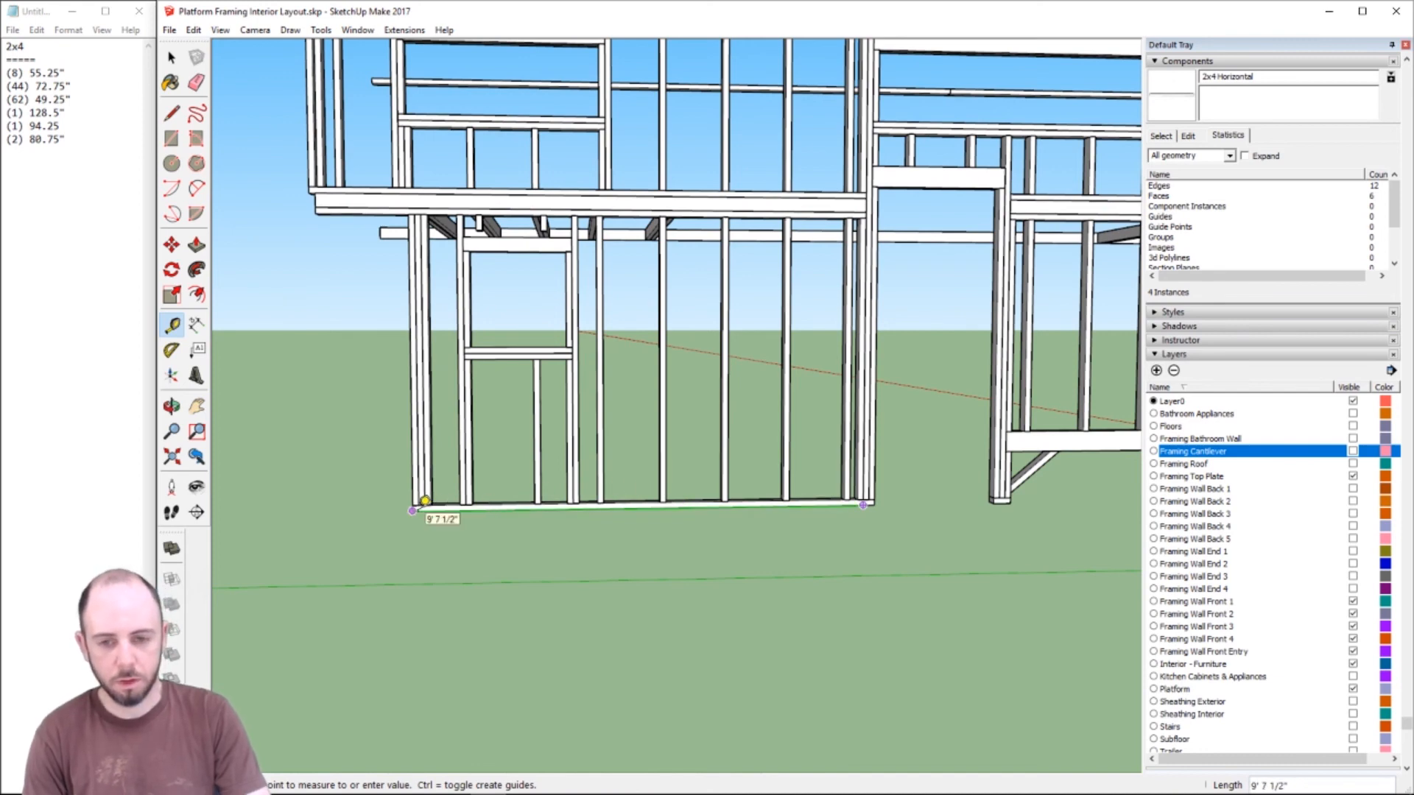
left_click(425, 501)
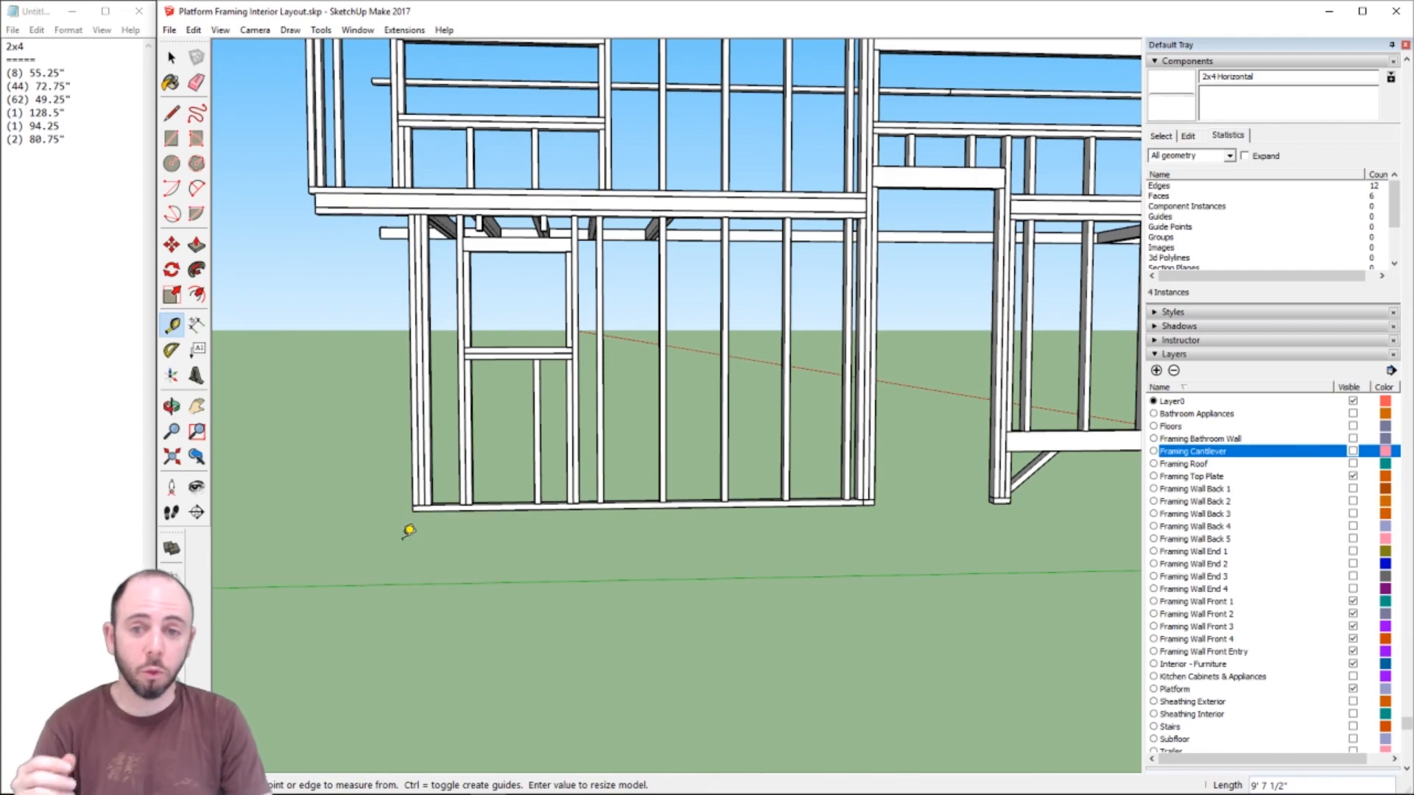
- Add a 2x4x10 entry with empty quantity parentheses to the Notepad list, separated by a blank line
middle_click_drag(852, 479, 876, 560, "shift")
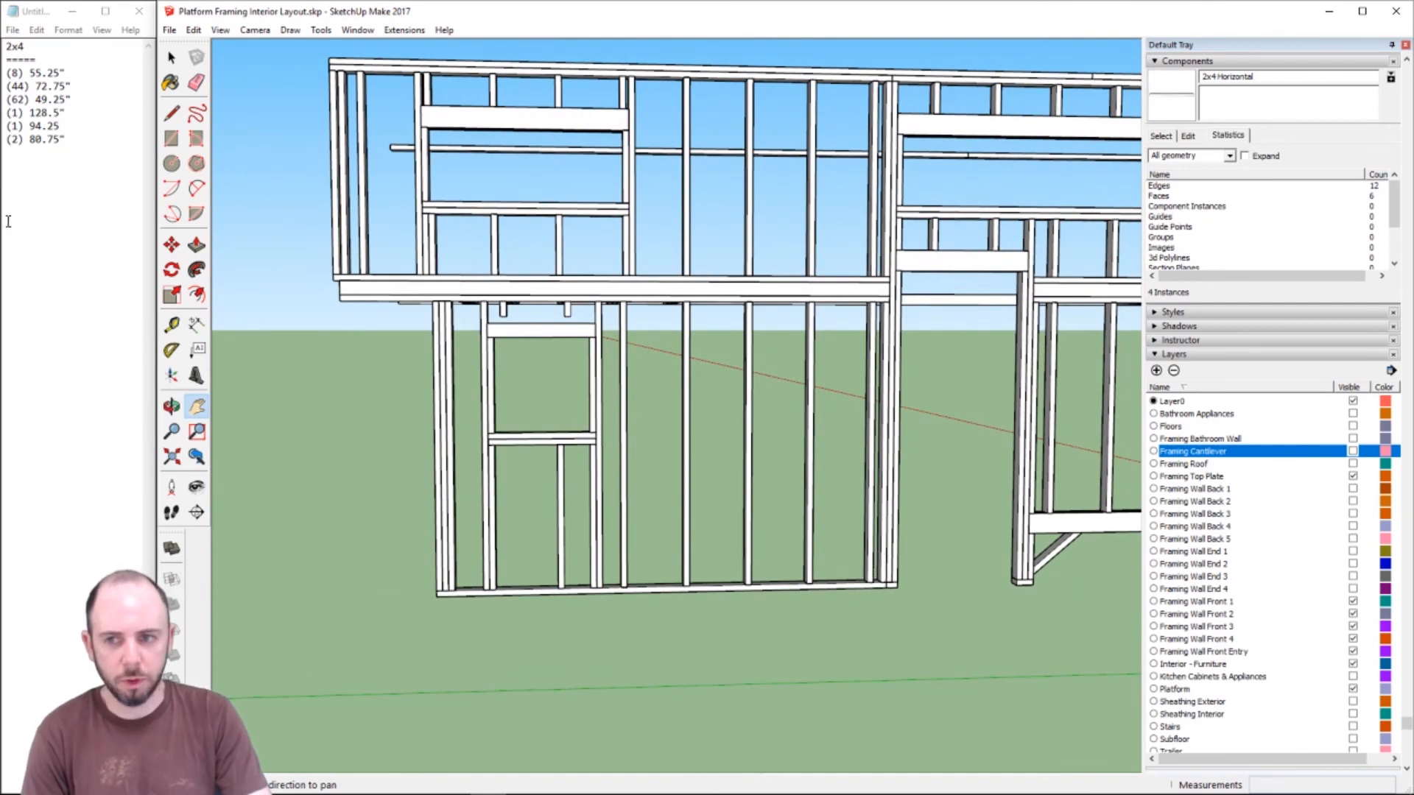
left_click(84, 139)
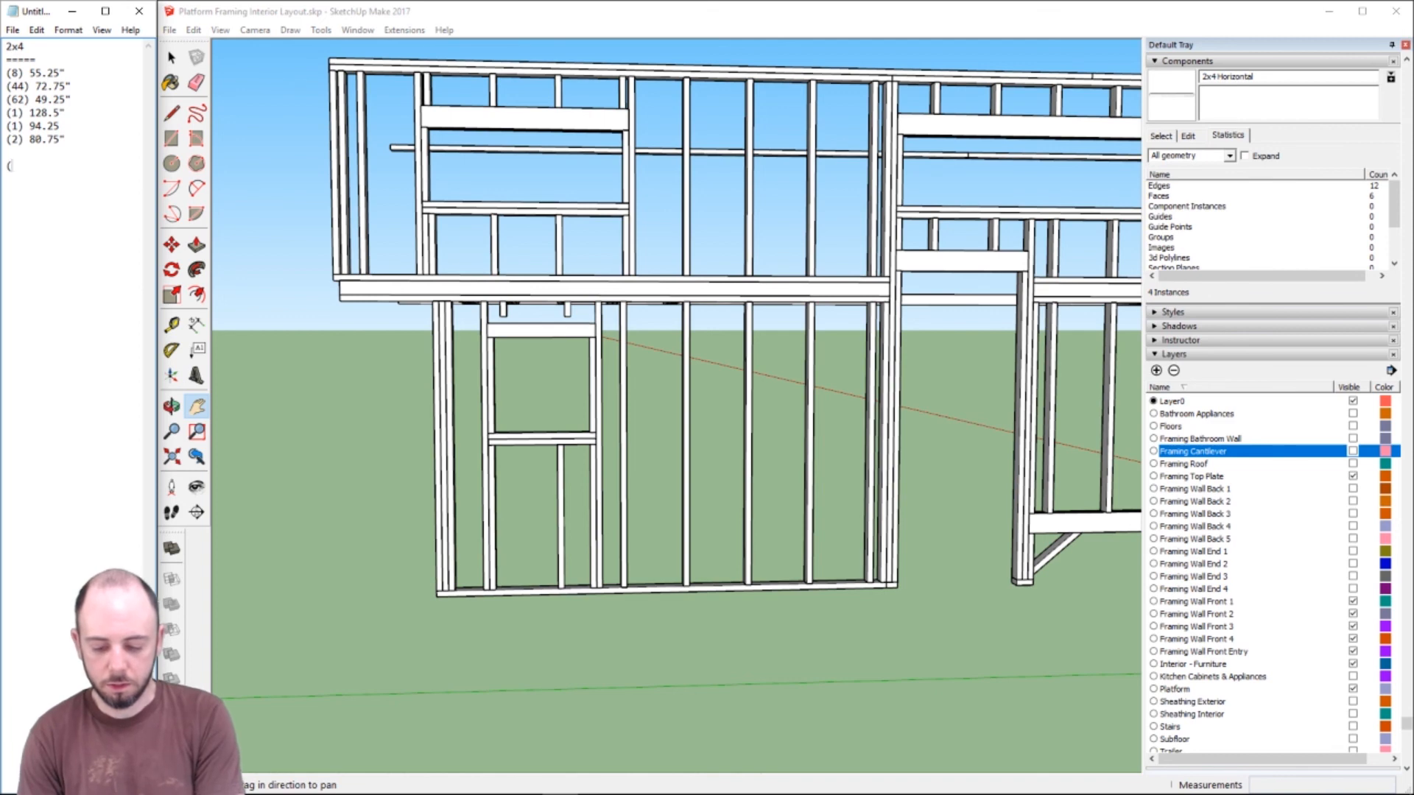
type("() 2x4x10")
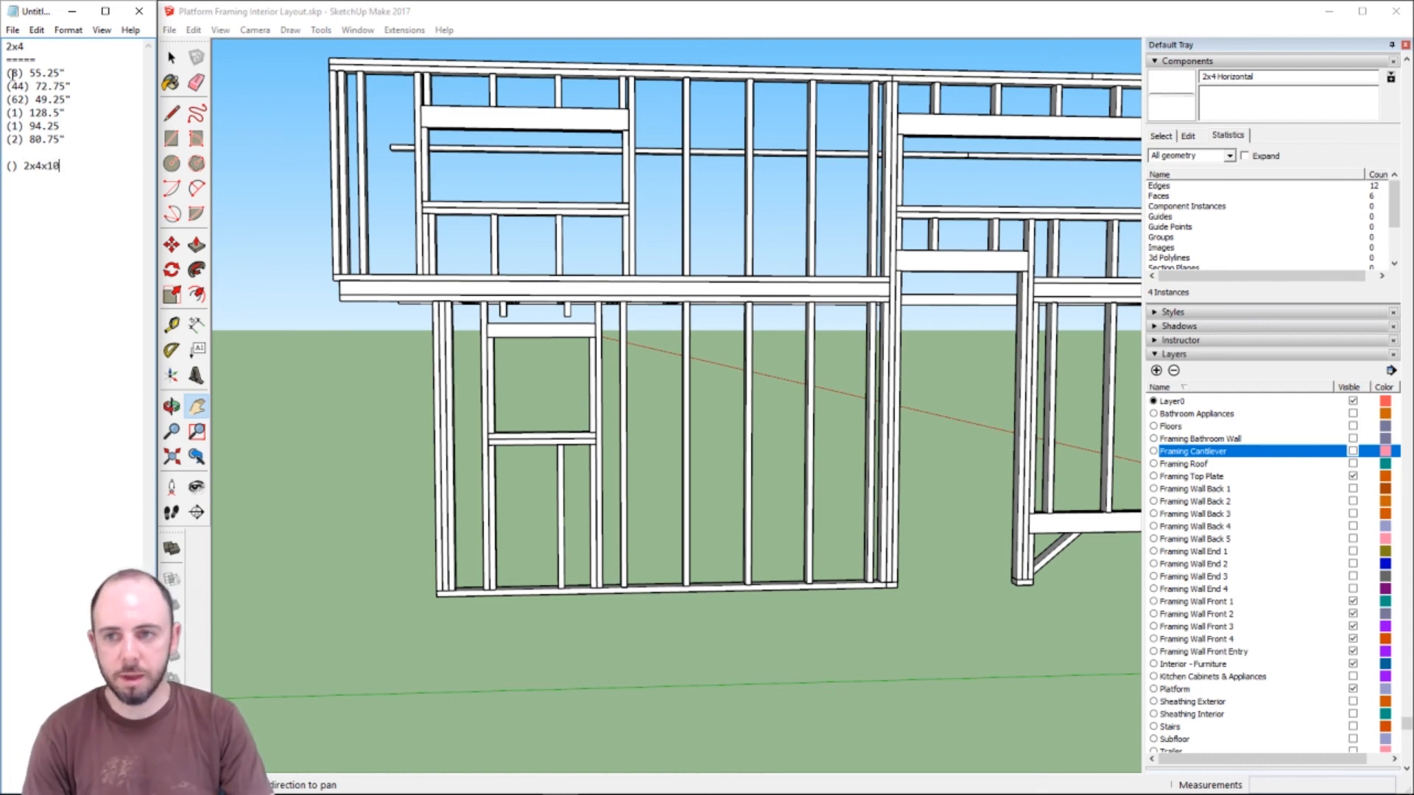
- Separate the first three stud entries from the rest of the Notepad list with two blank lines above (1) 128.5"
left_click_drag(13, 73, 71, 137)
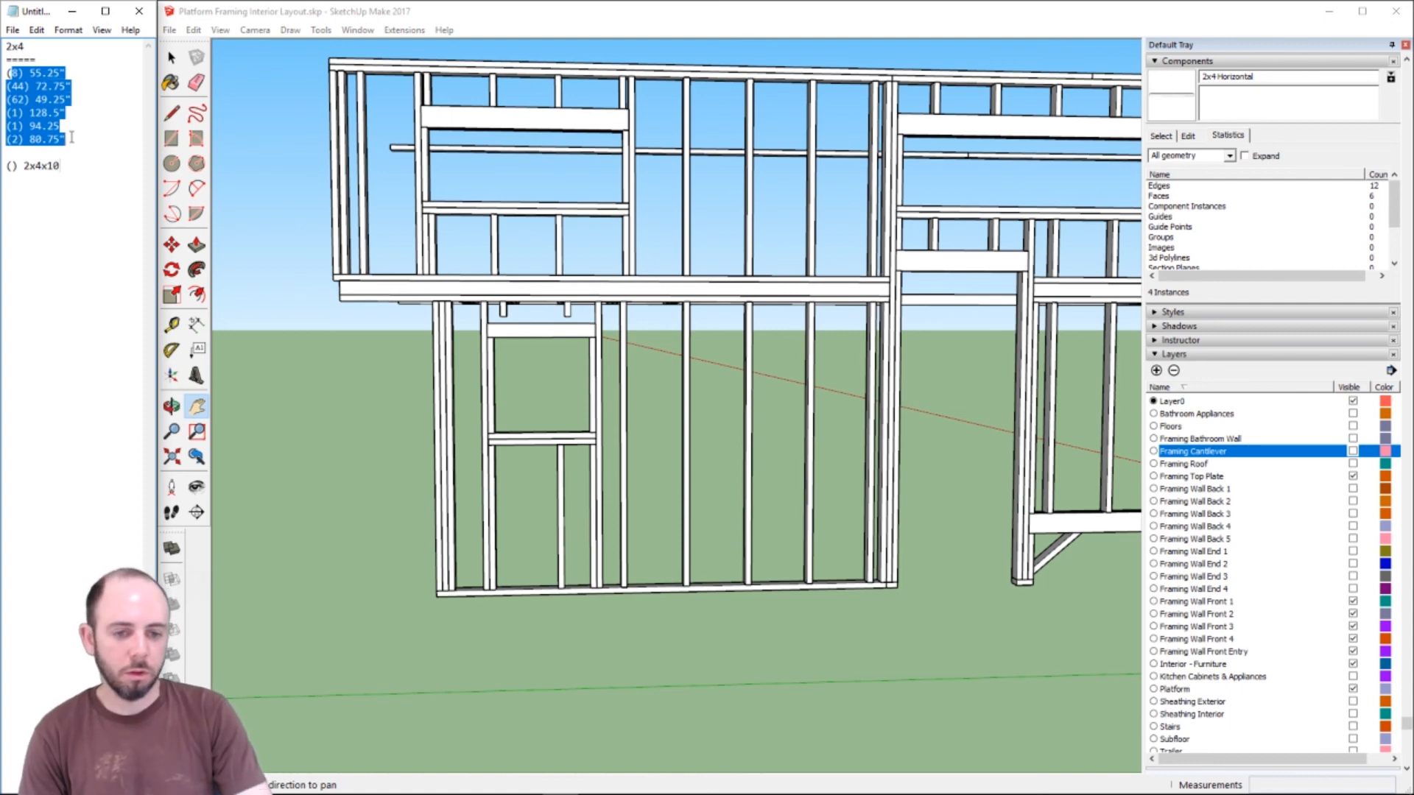
left_click_drag(72, 138, 3, 79)
left_click(37, 112)
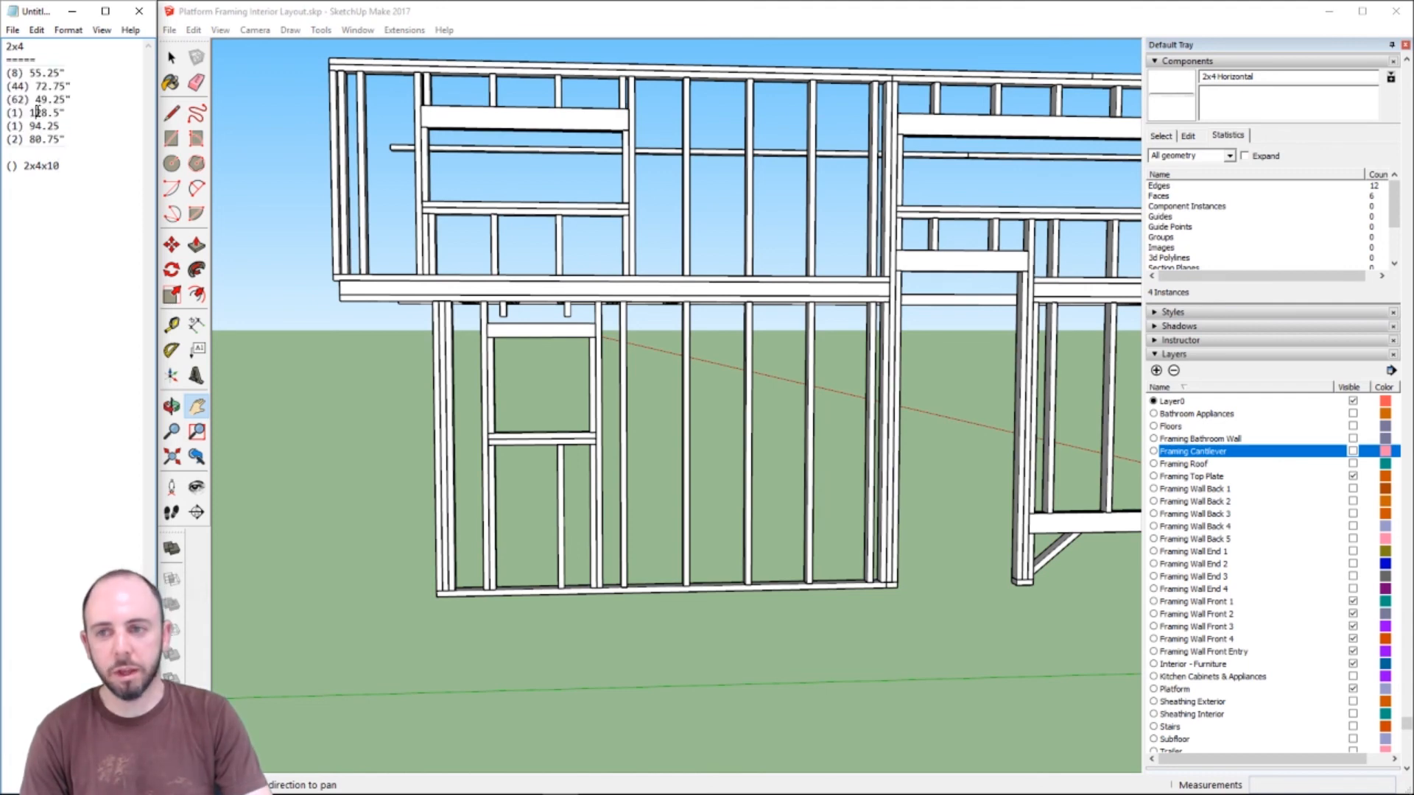
left_click(6, 114)
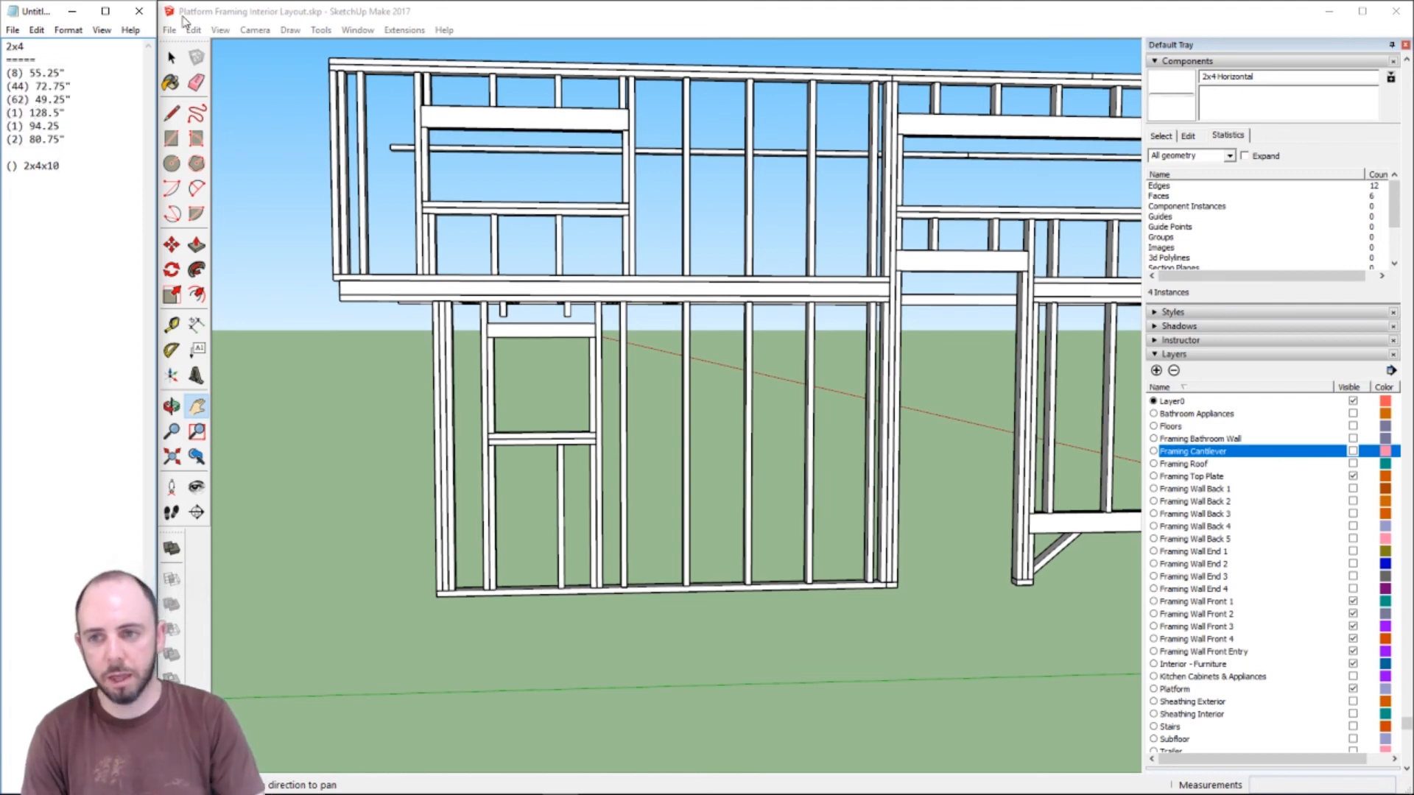
key("Return")
key("Return")
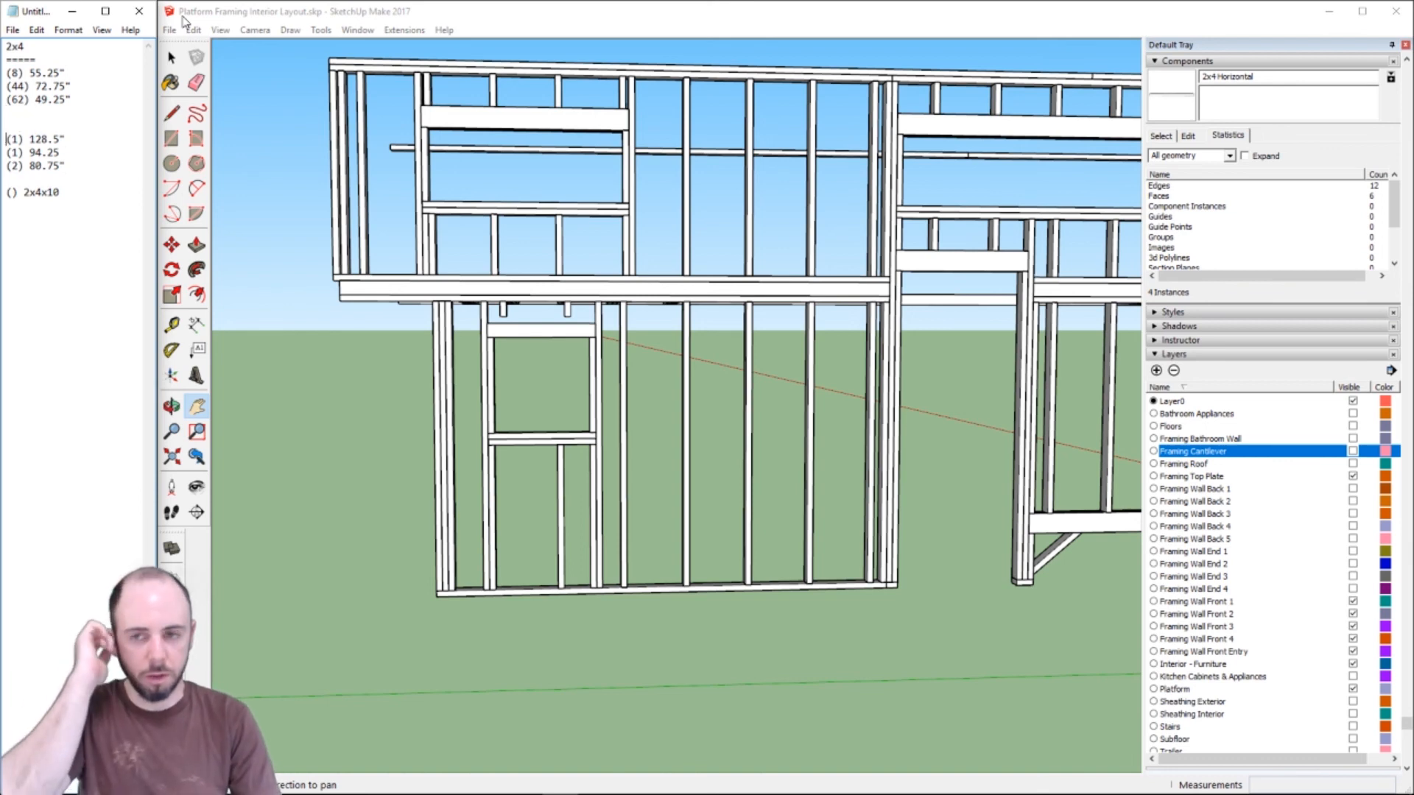
left_click_drag(84, 95, 3, 75)
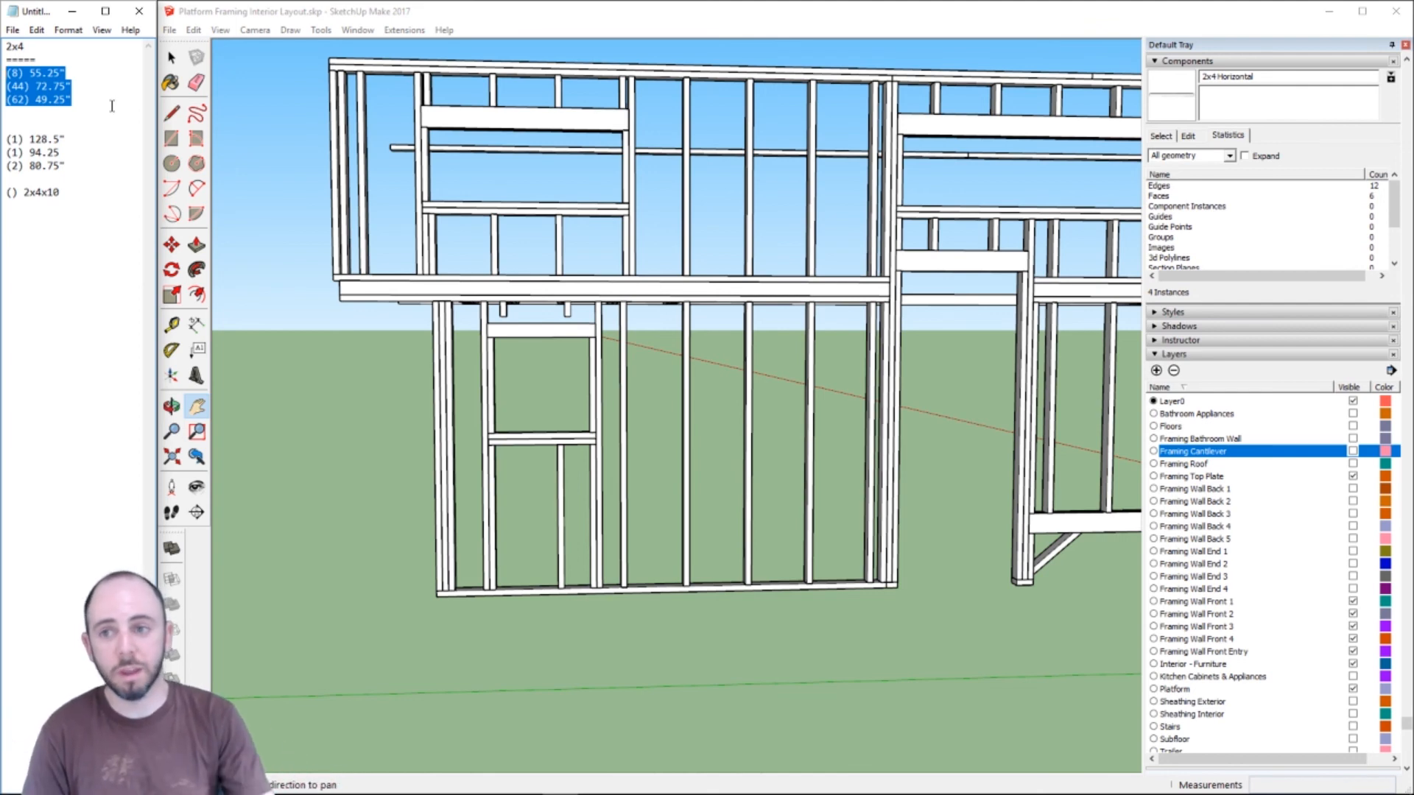
left_click(29, 165)
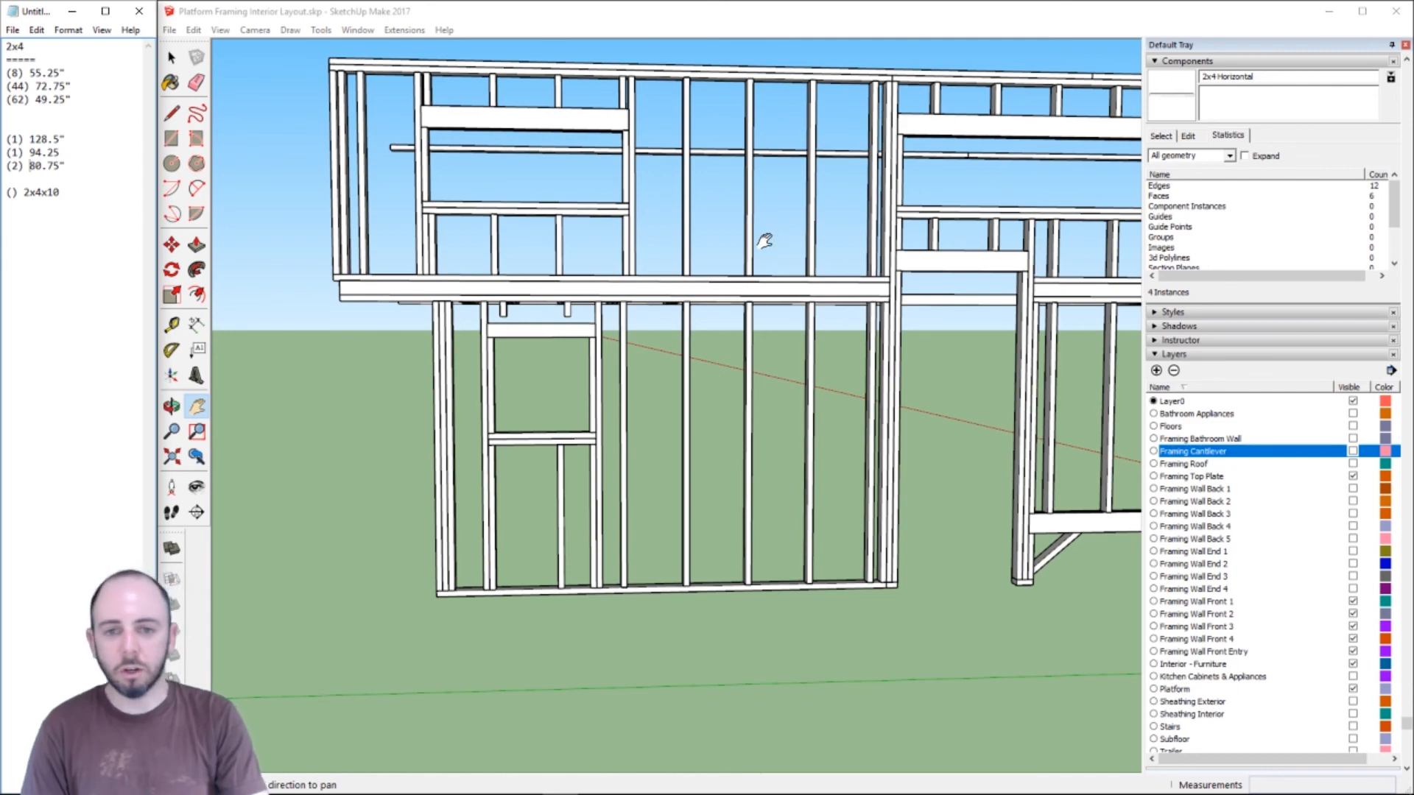
- Measure the horizontal plate between the floors in SketchUp, from the door-side stud to the wall's left end
left_click_drag(871, 313, 796, 336)
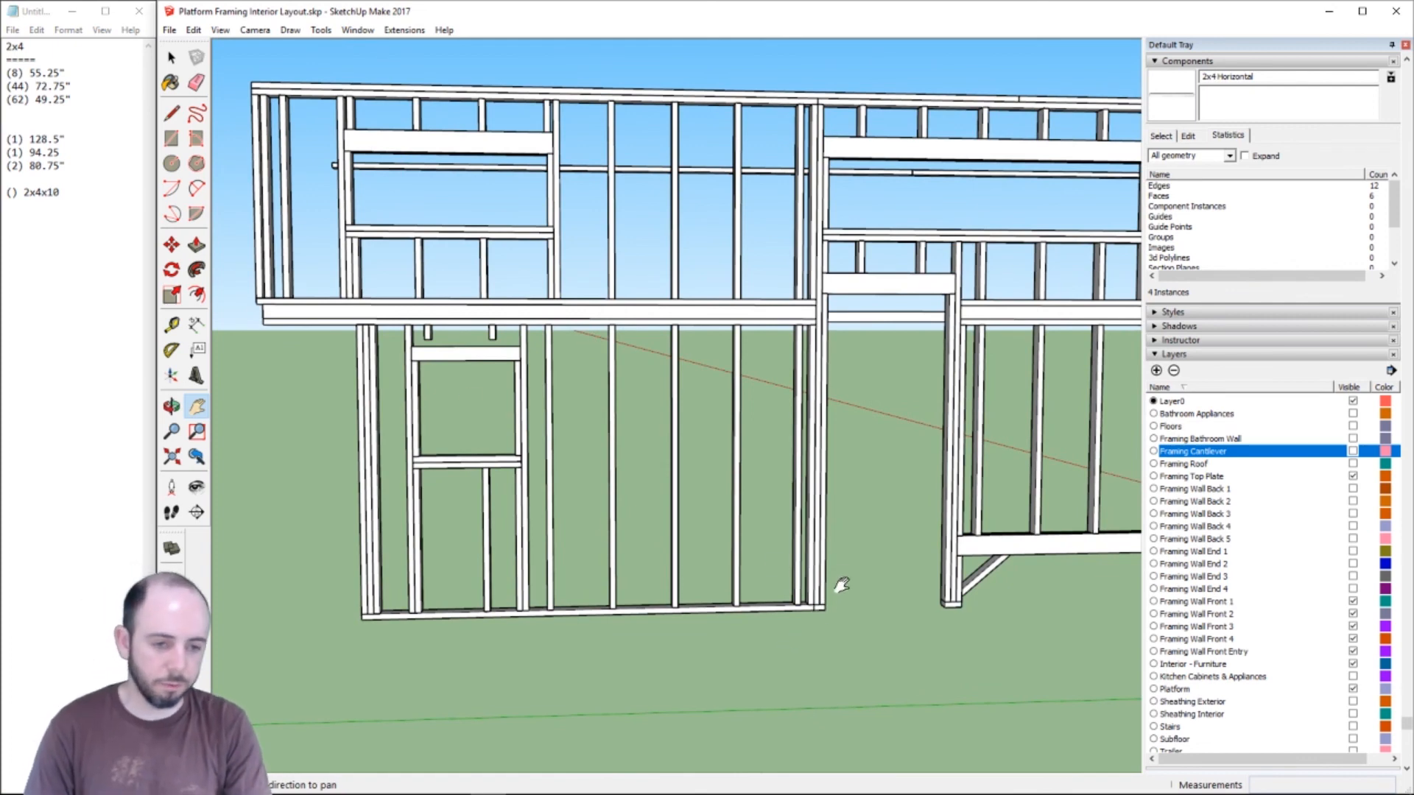
key("t")
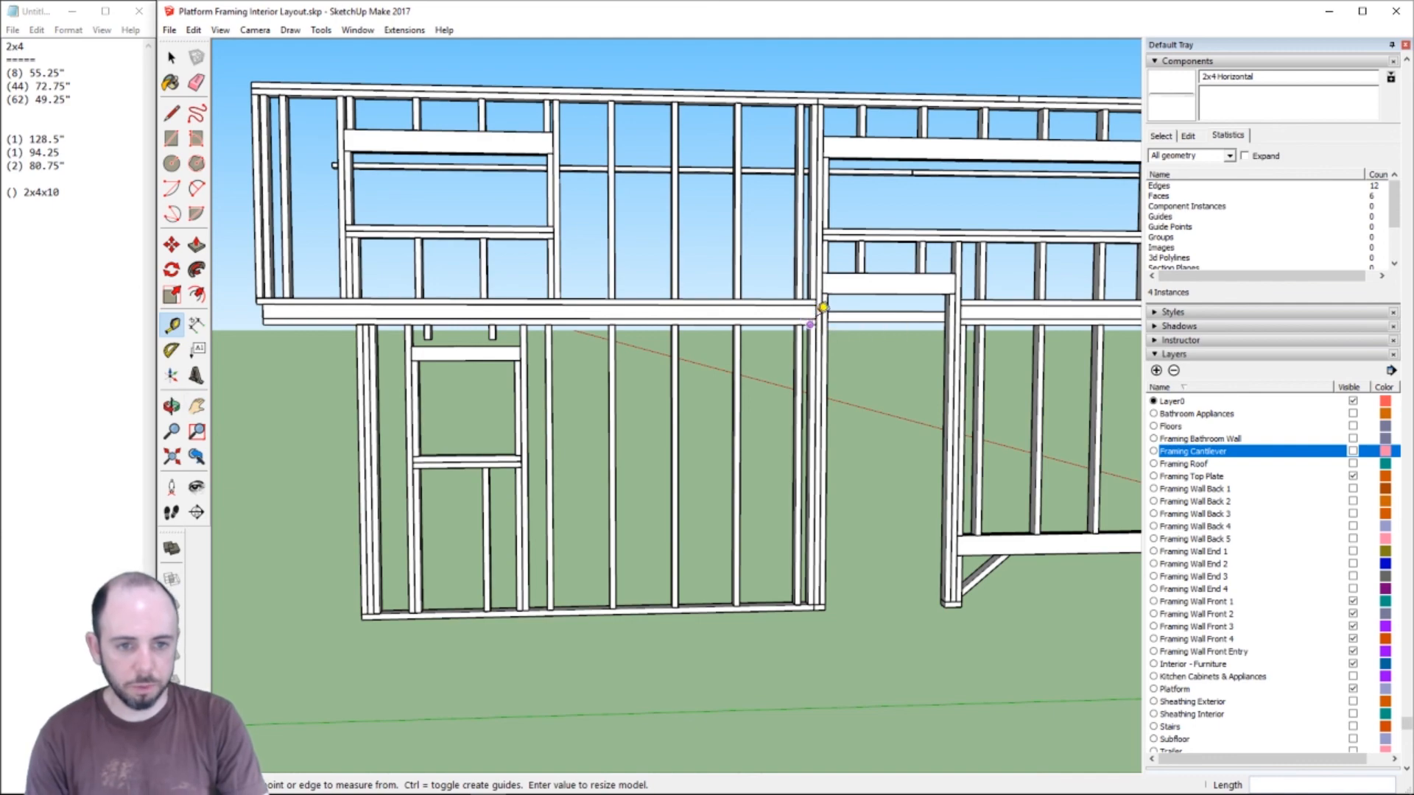
scroll(821, 317, "up", 1)
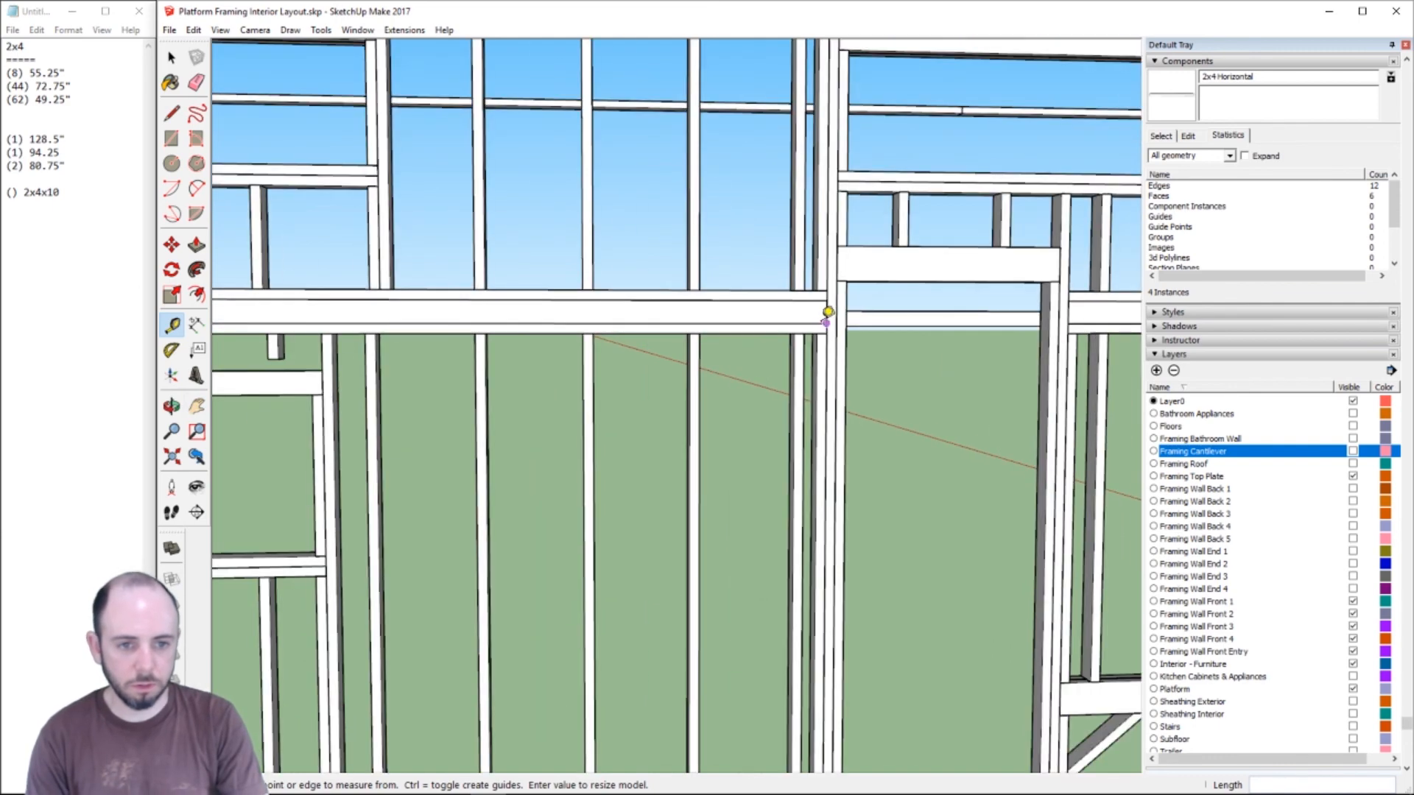
left_click(825, 312)
scroll(475, 309, "down", 1)
scroll(227, 316, "down", 2)
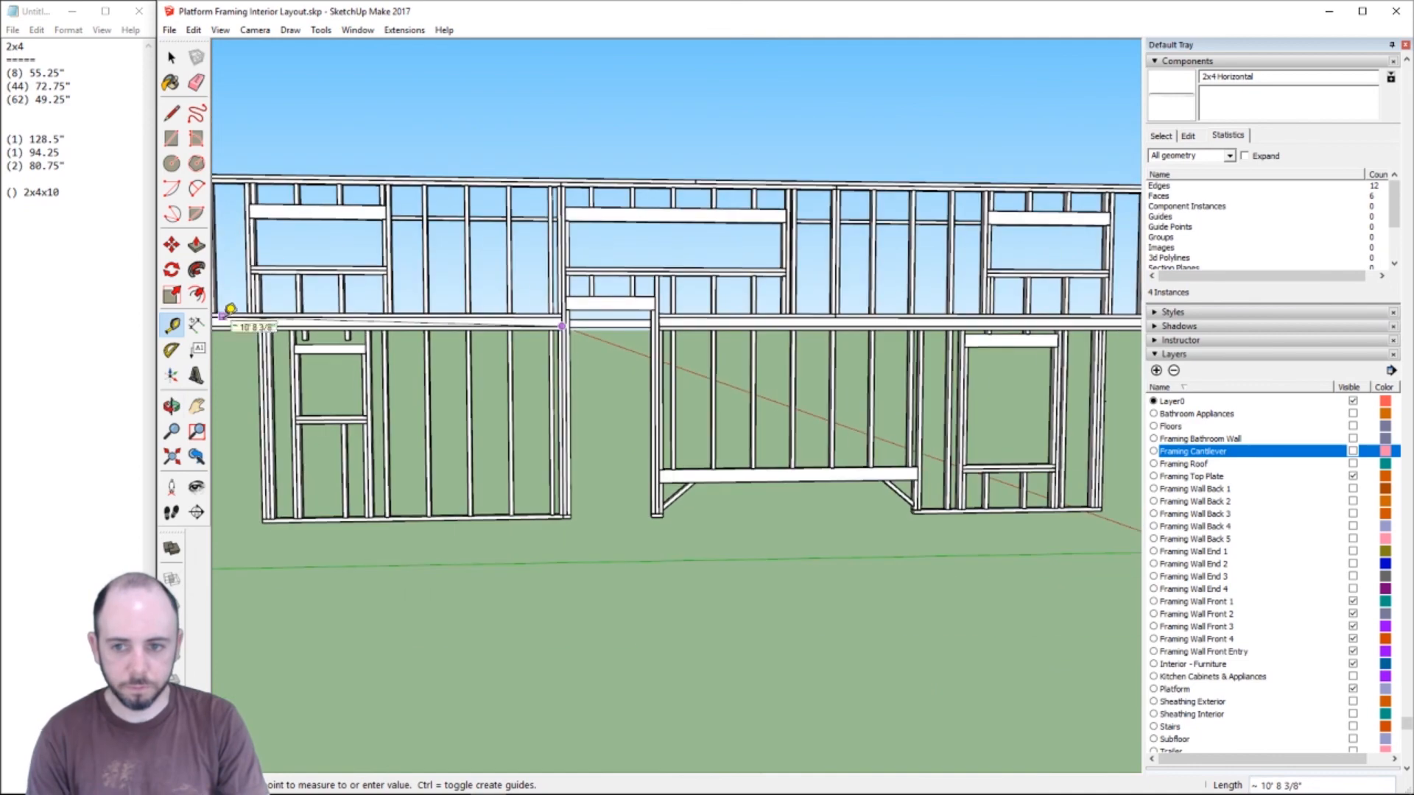
key("h")
left_click_drag(227, 317, 453, 352)
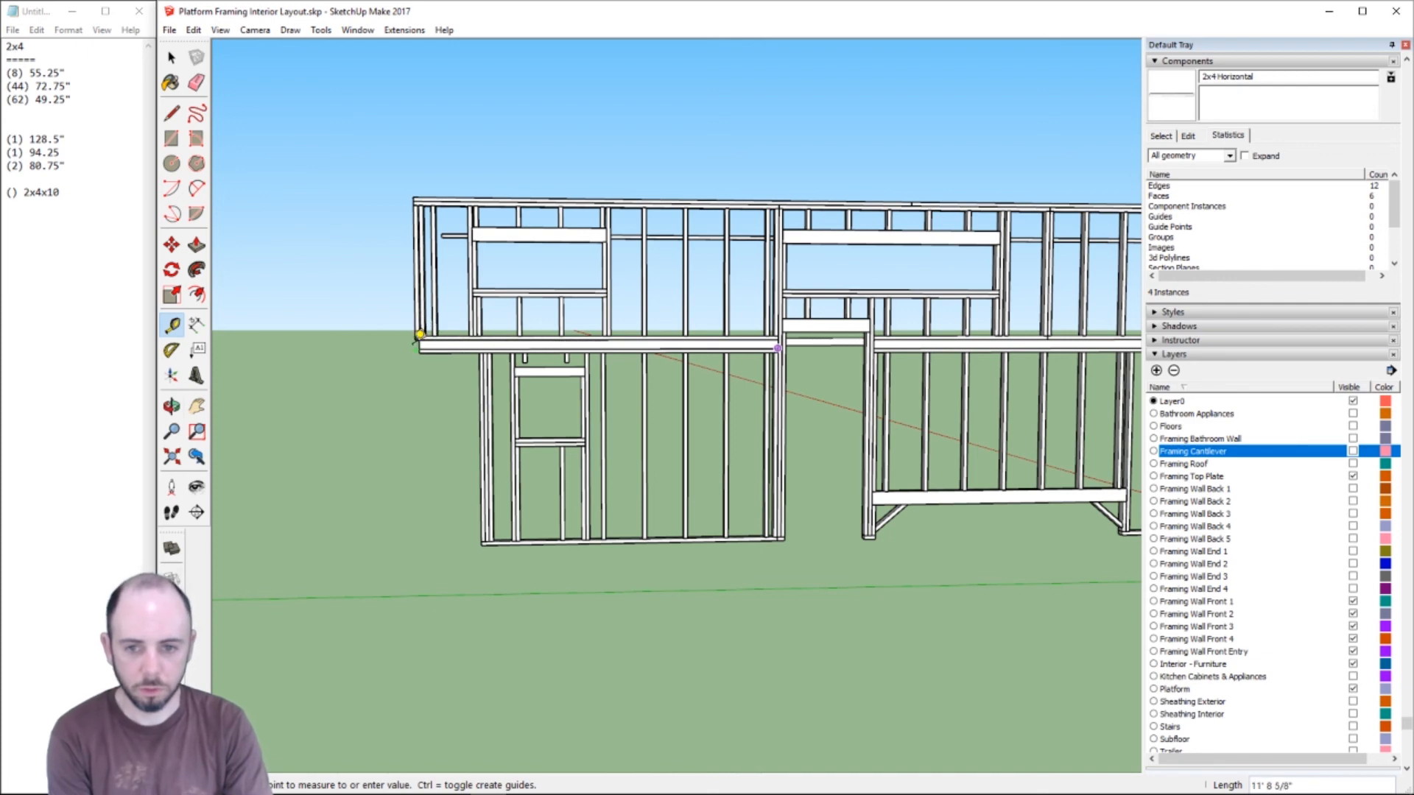
- Measure the length of the horizontal plate above the lower wall section, from its outer end to the doorway
scroll(420, 333, "up", 3)
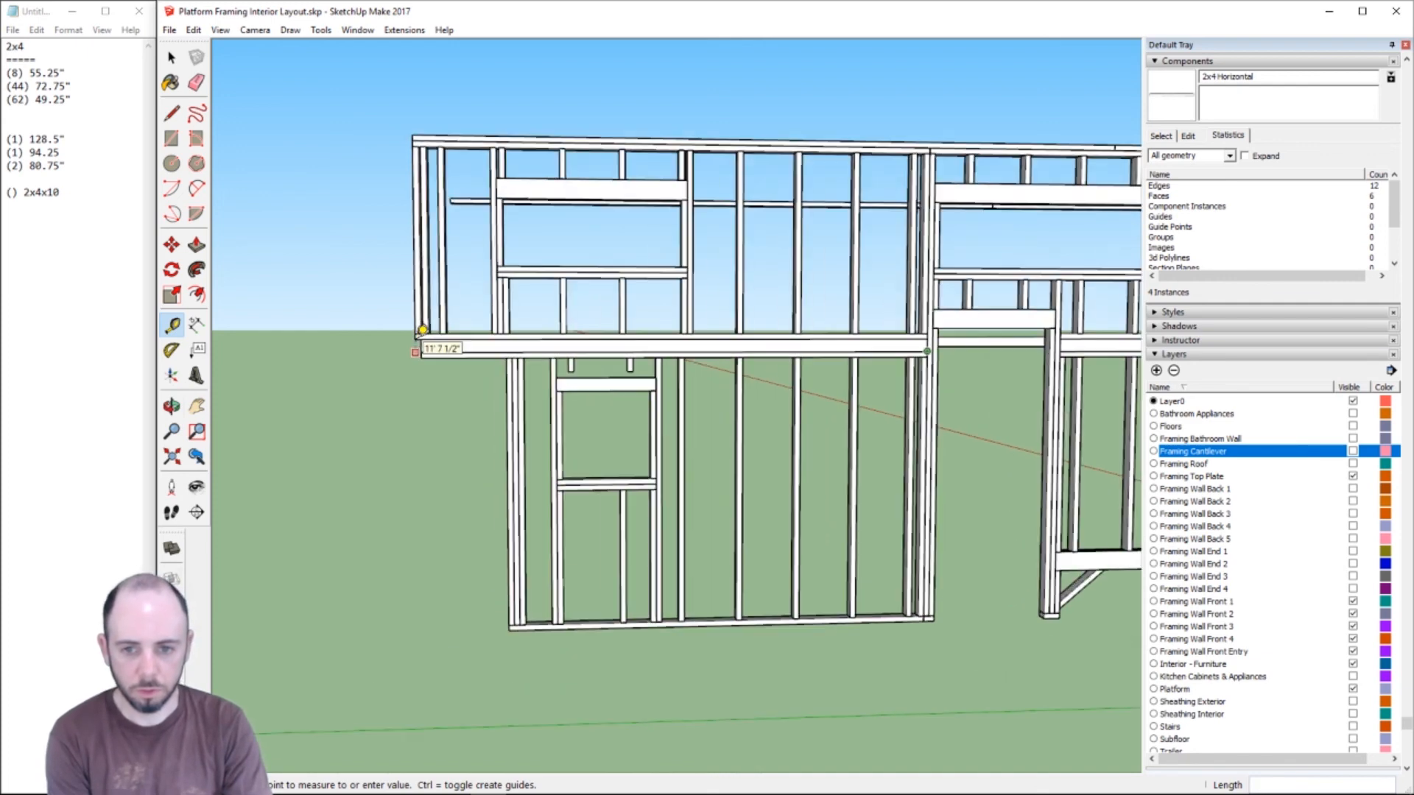
scroll(422, 331, "up", 2)
scroll(422, 331, "down", 5)
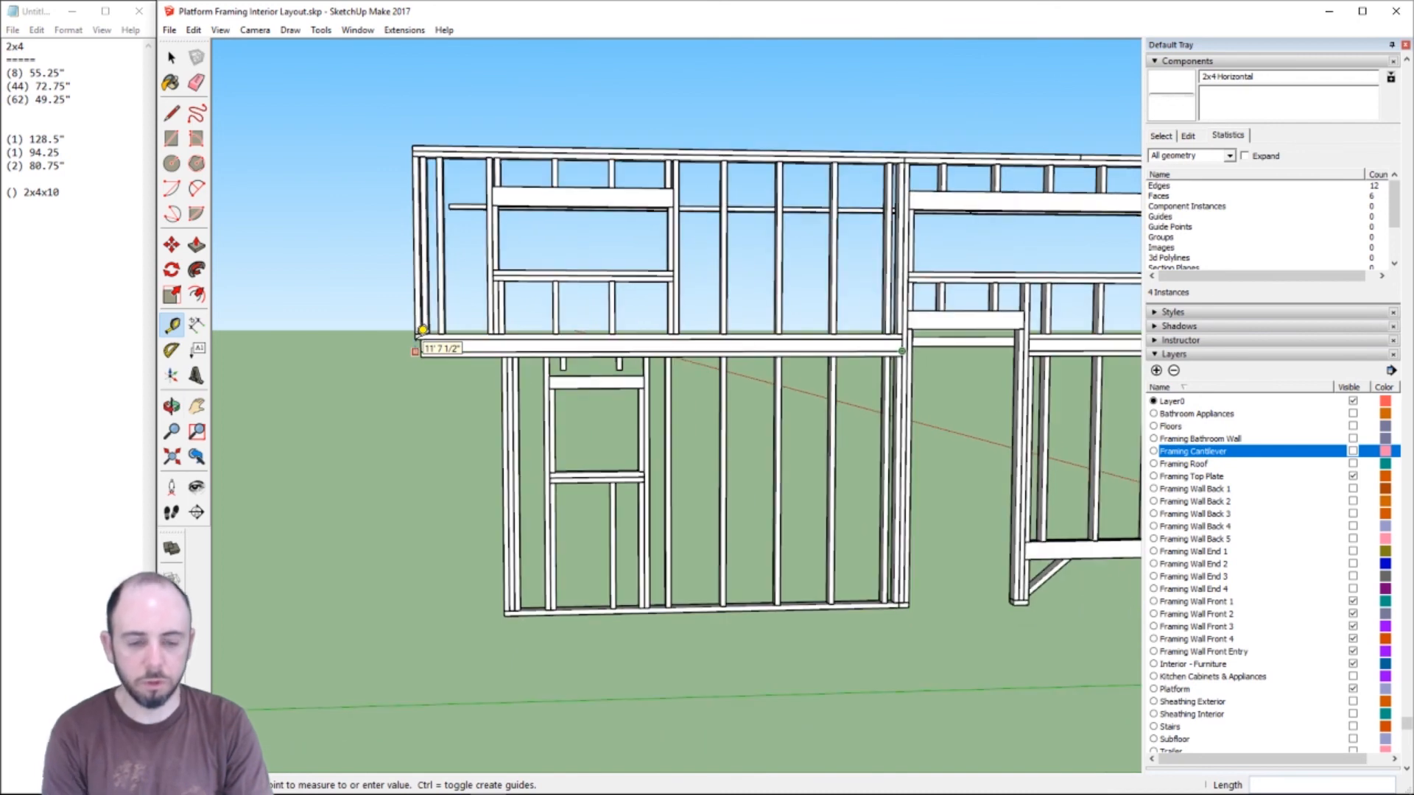
left_click(422, 331)
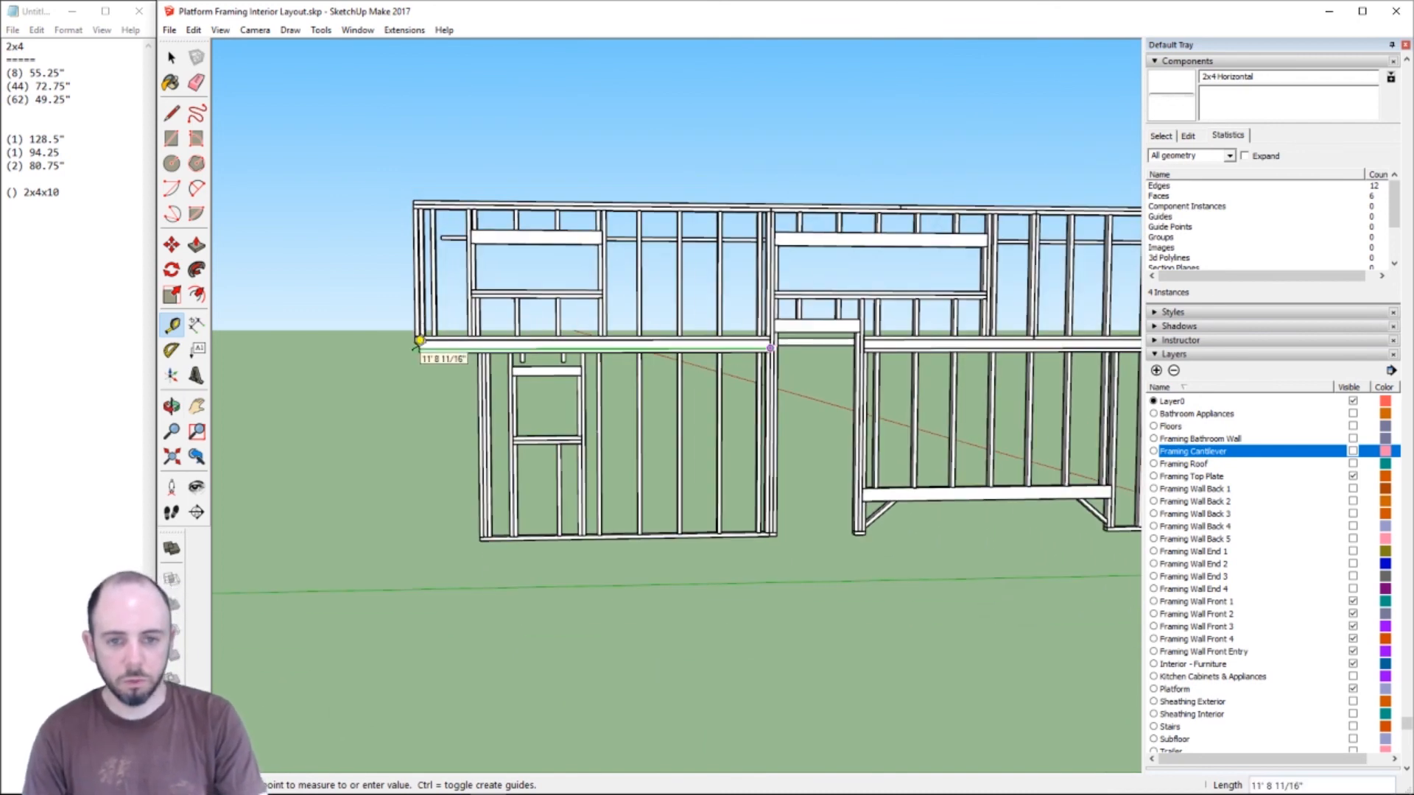
key("space")
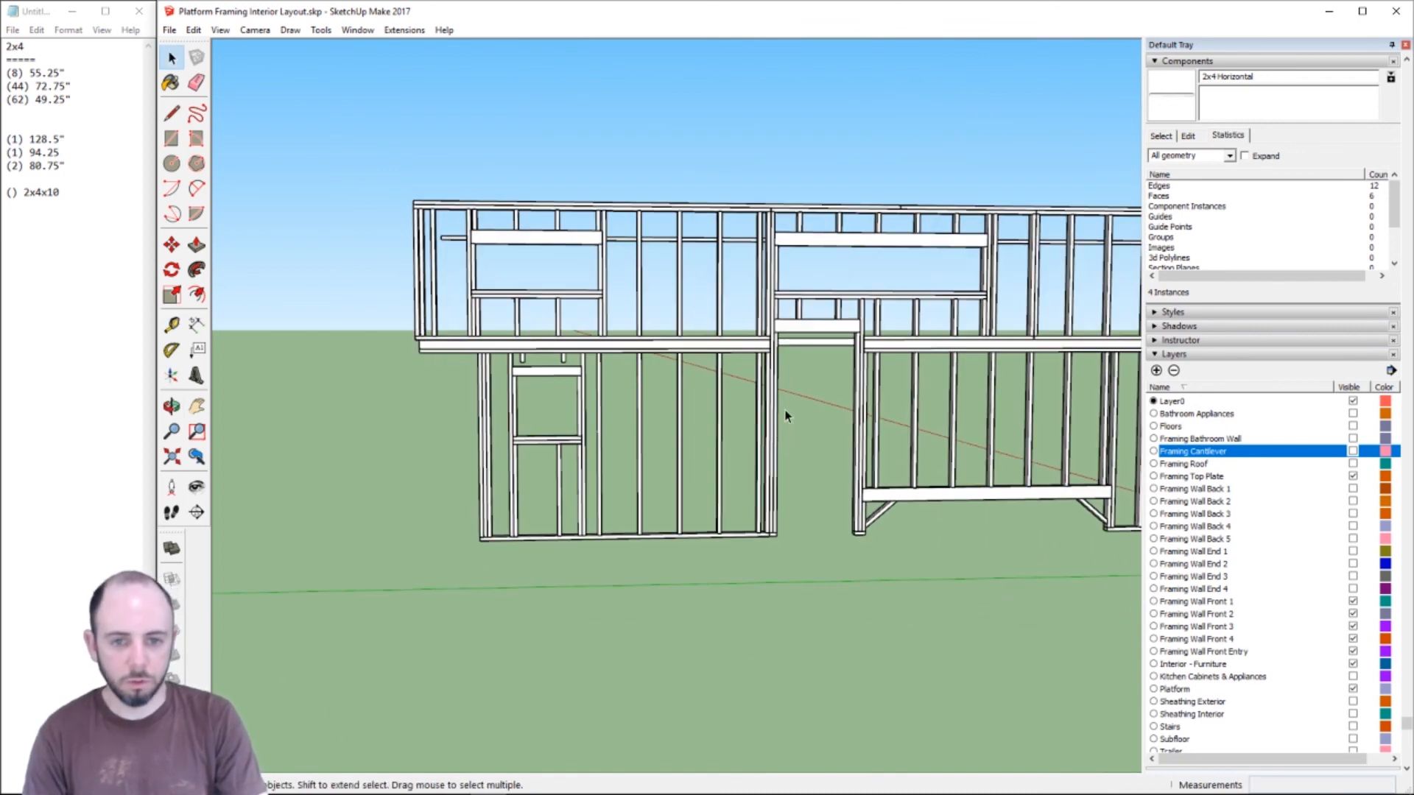
- Duplicate the 2x4x10 entry in the lumber list text file and change the copy to 2x4x12
left_click(84, 197)
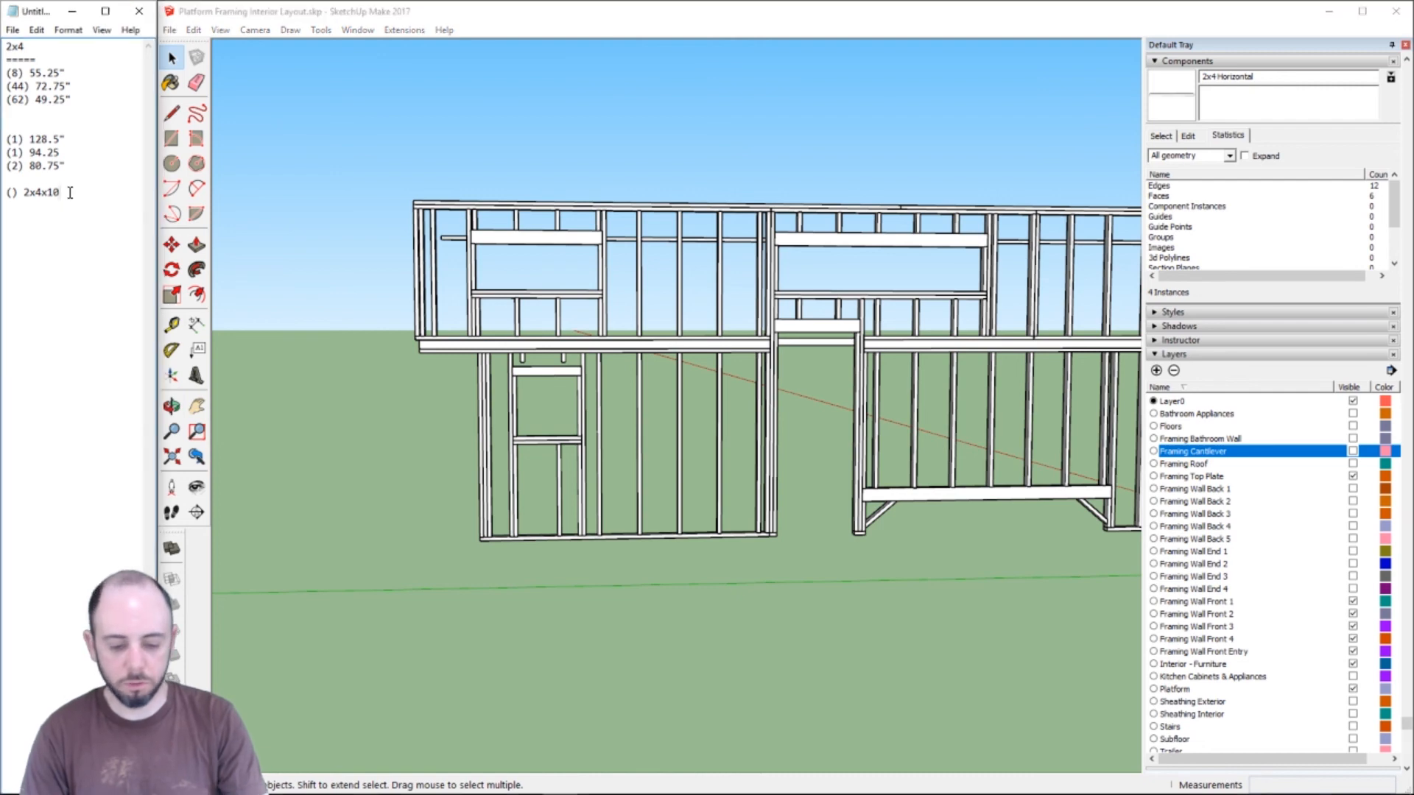
key("shift+Home")
key("ctrl+c")
key("End")
key("Return")
key("ctrl+v")
key("BackSpace")
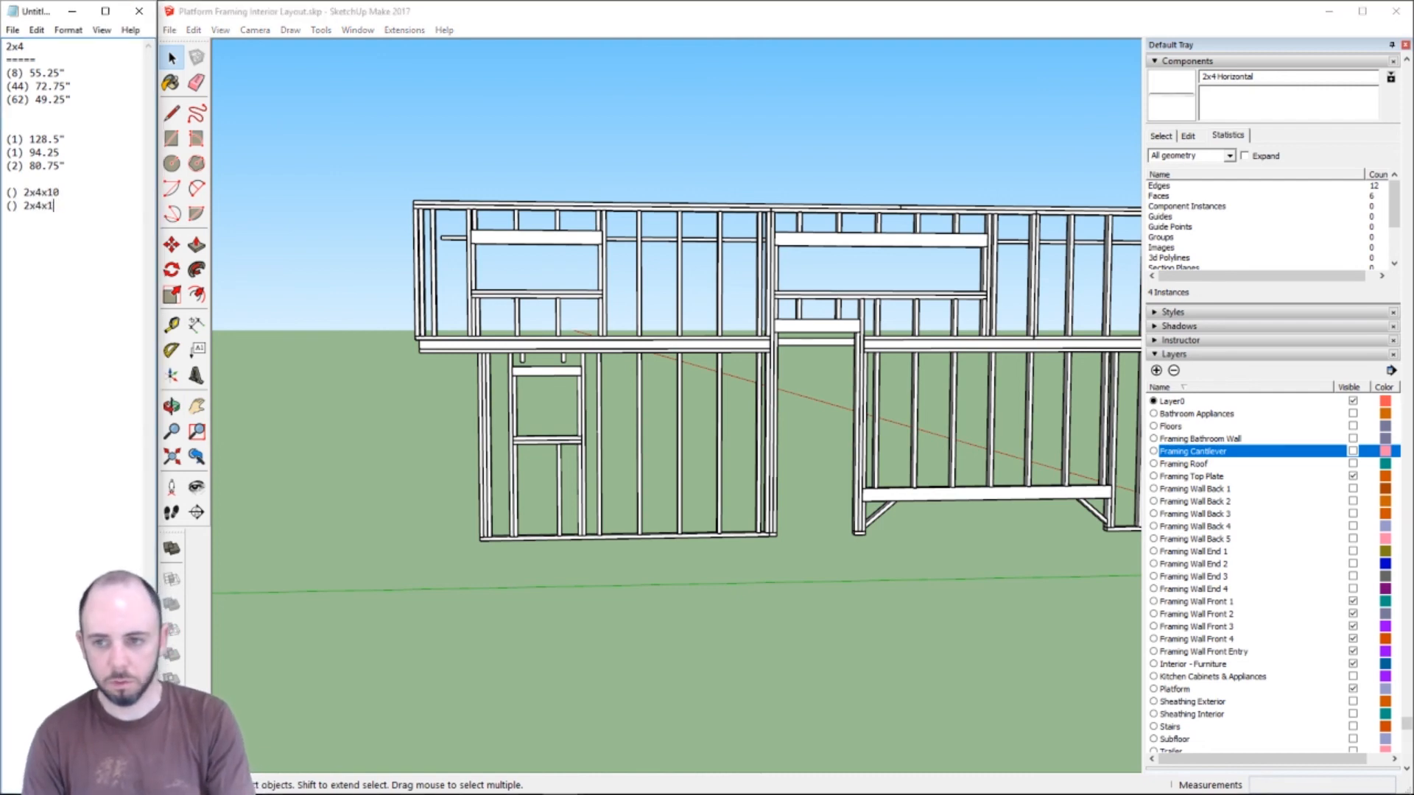
type("2")
- Set the lumber quantities to 1 for the 2x4x10 entry and 2 for the 2x4x12 entry
left_click(70, 193)
key("Right")
type("1")
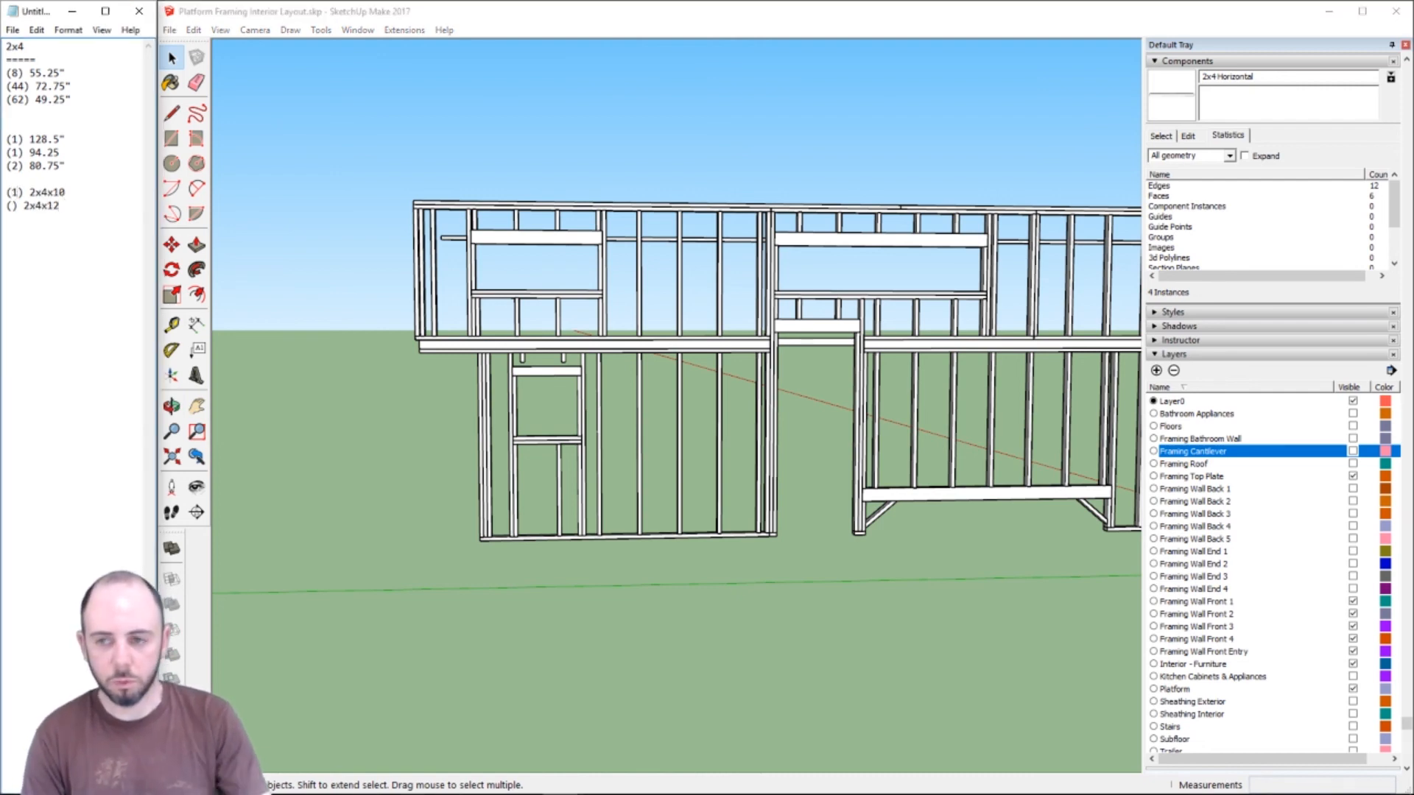
key("Down")
key("Left")
type("2")
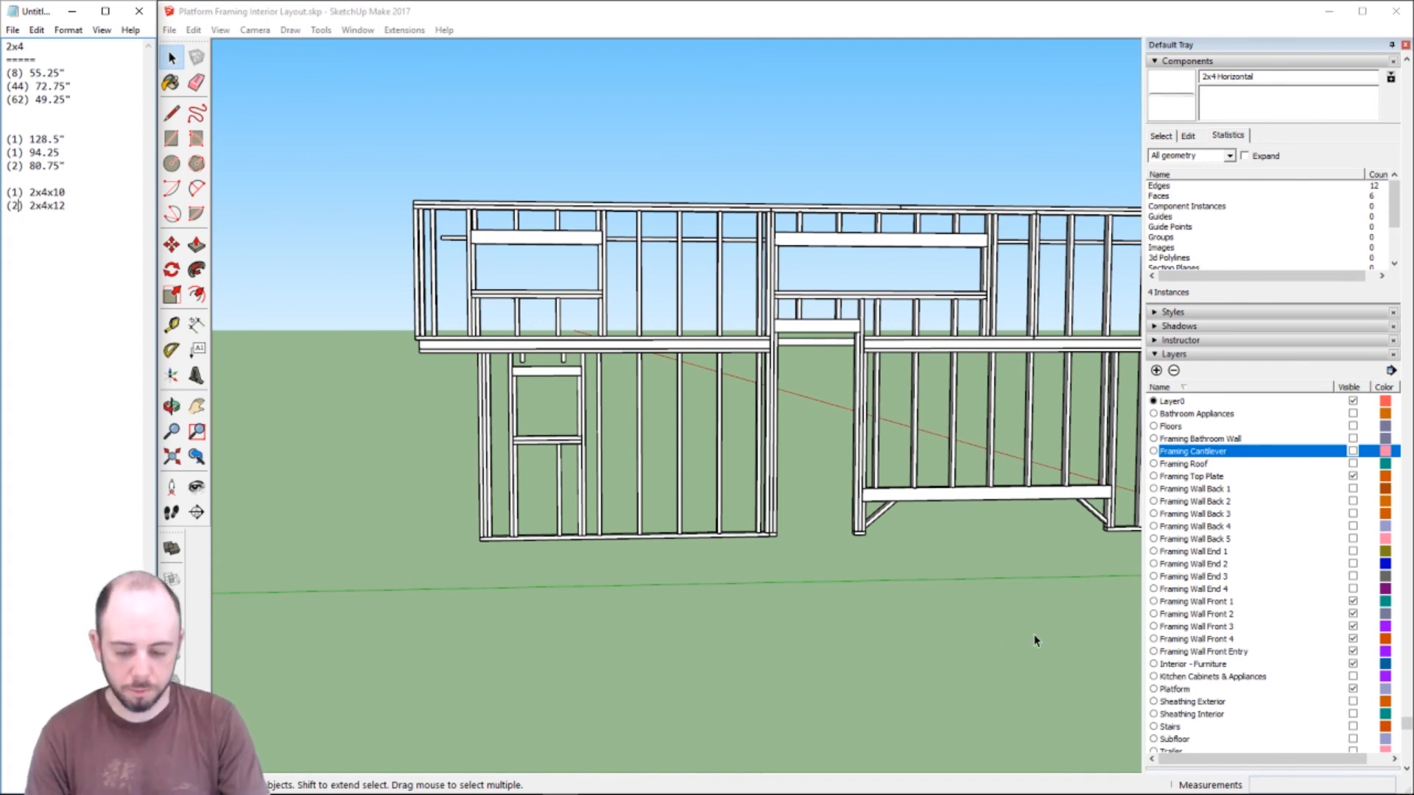
- In the SketchUp model, measure the bottom plate beneath the lower window wall section near the origin
type("h")
left_click(989, 445)
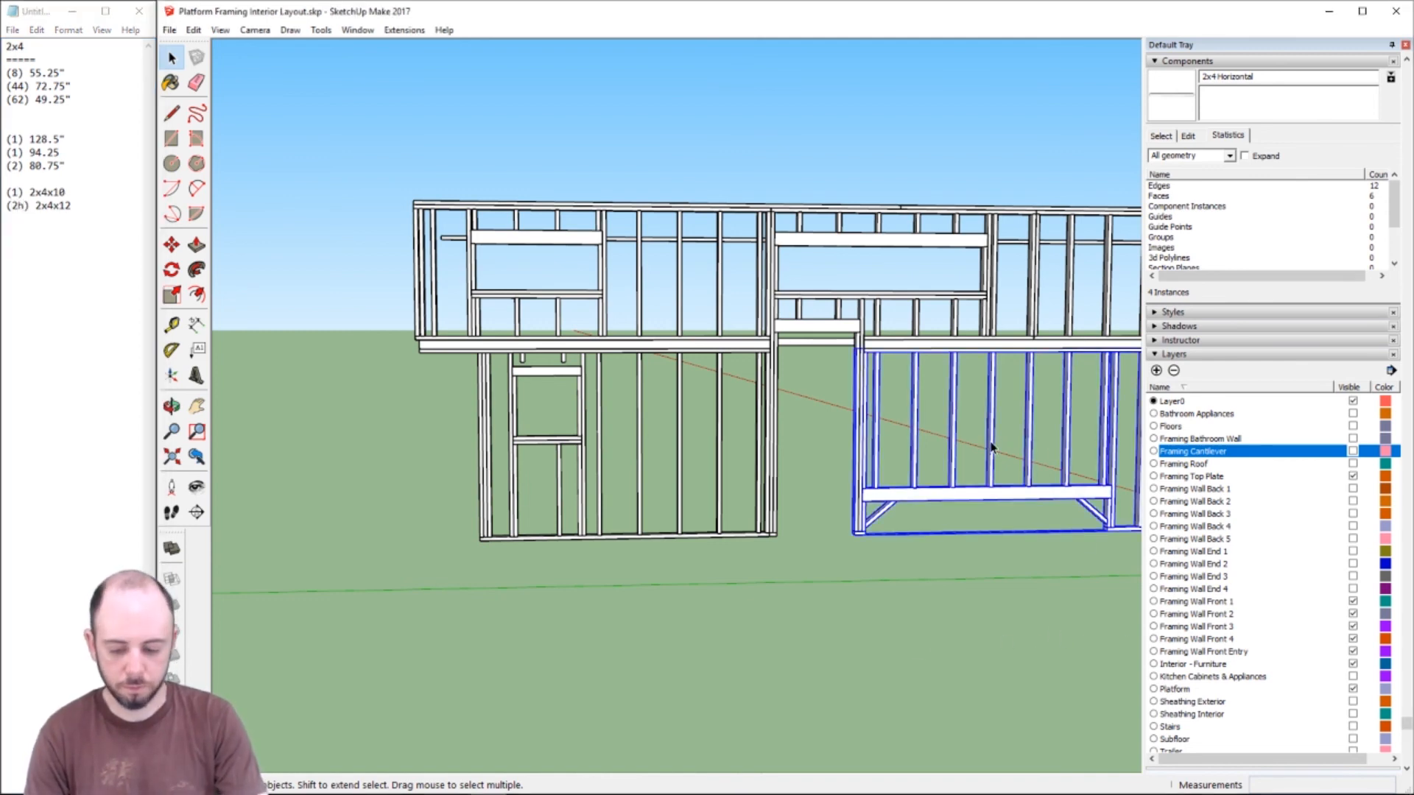
key("h")
left_click_drag(1009, 442, 594, 451)
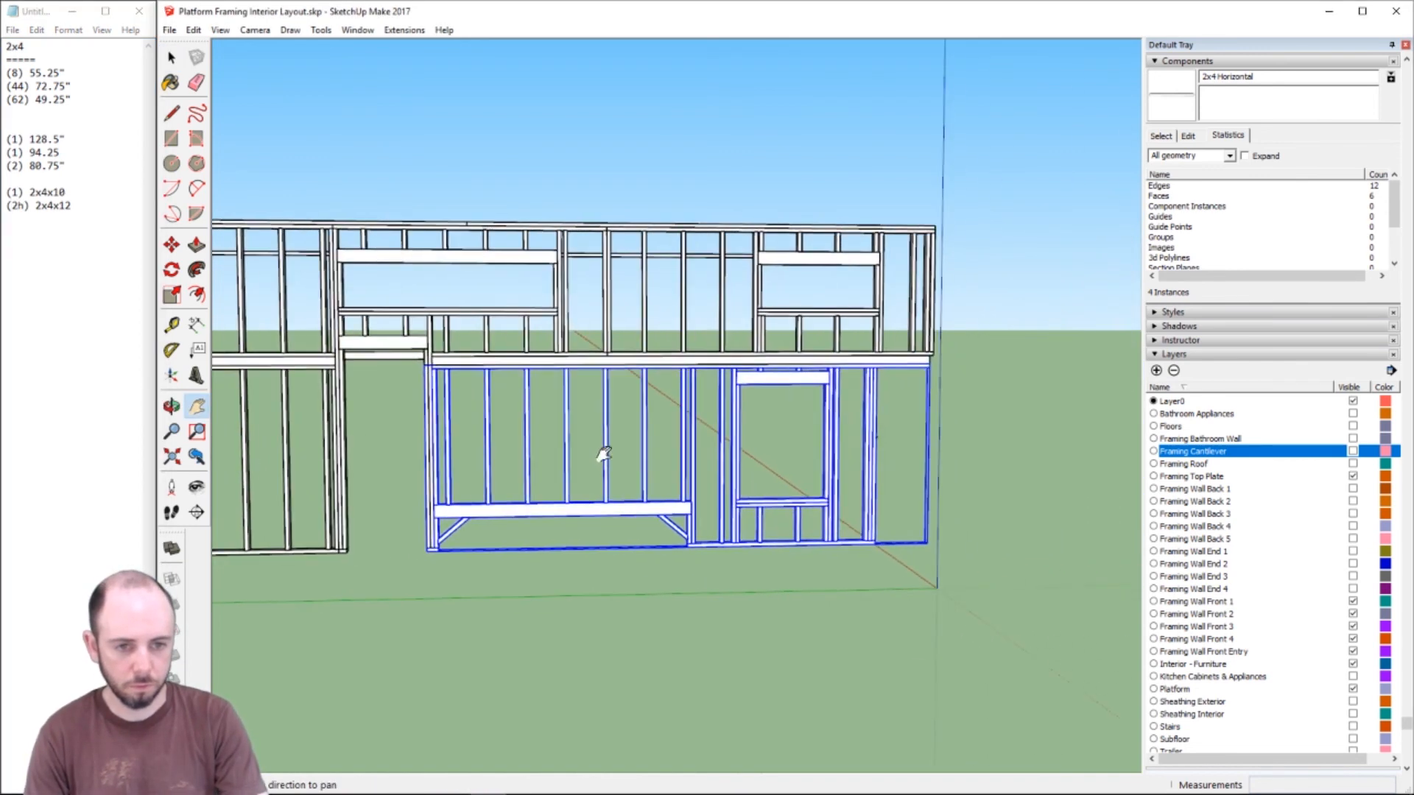
key("space")
left_click(767, 346)
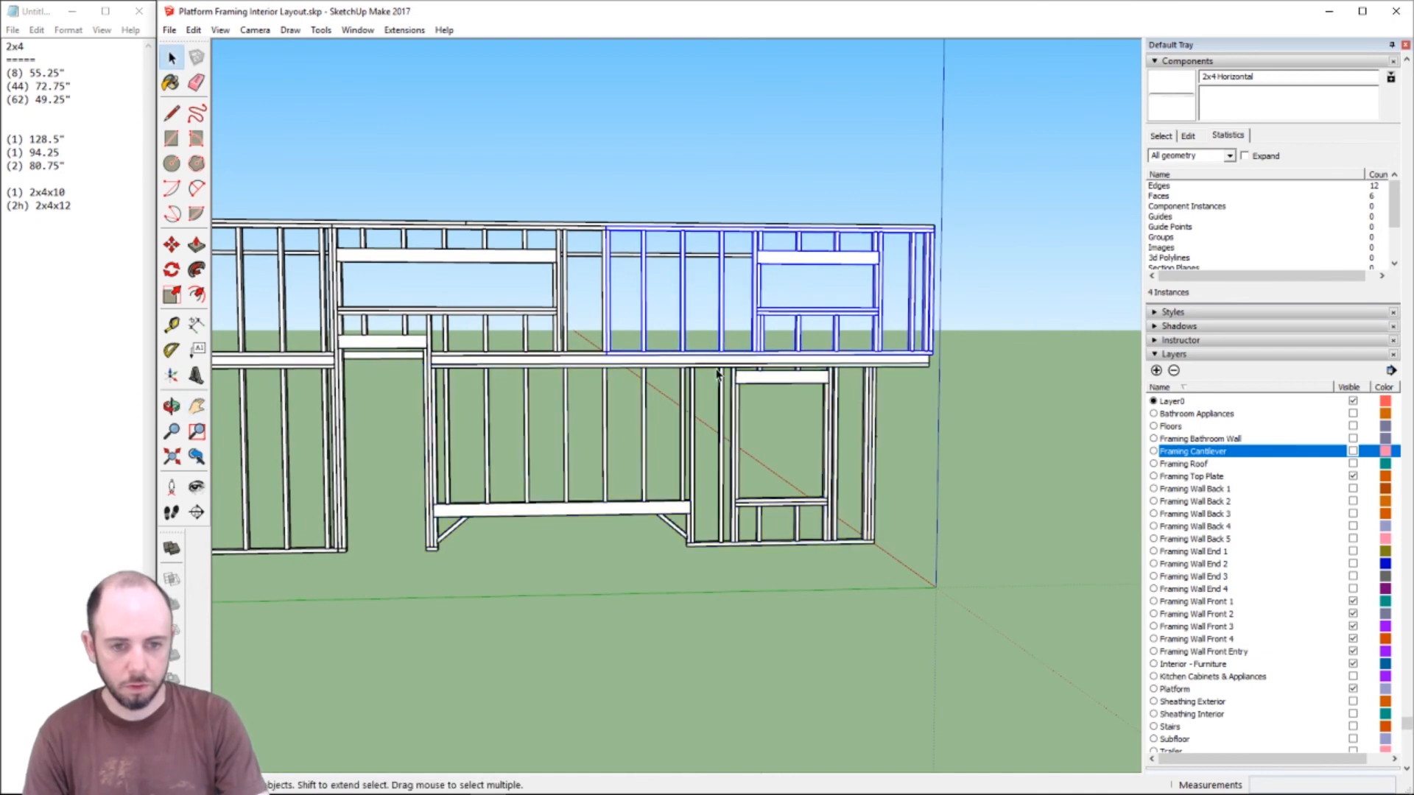
scroll(734, 548, "up", 3)
key("t")
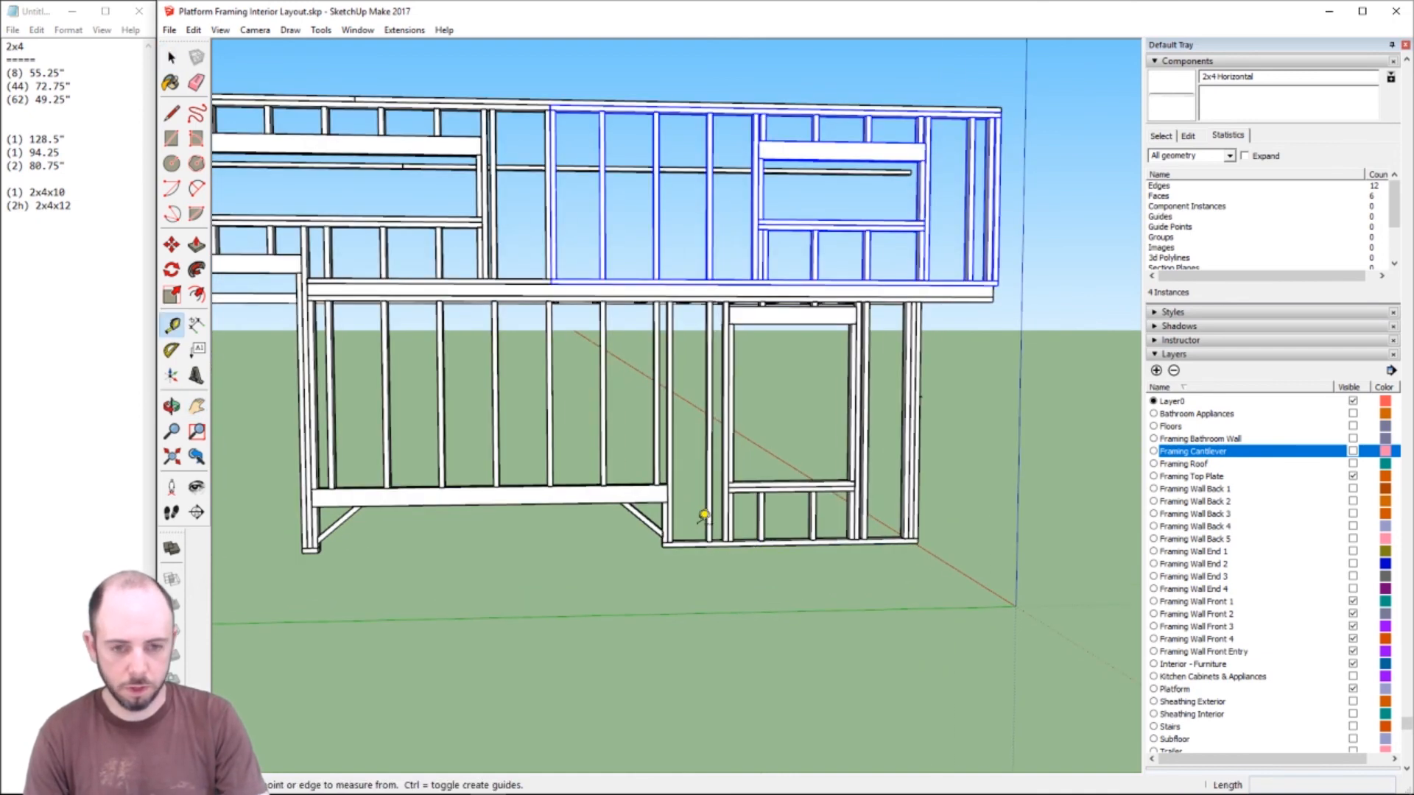
left_click(662, 545)
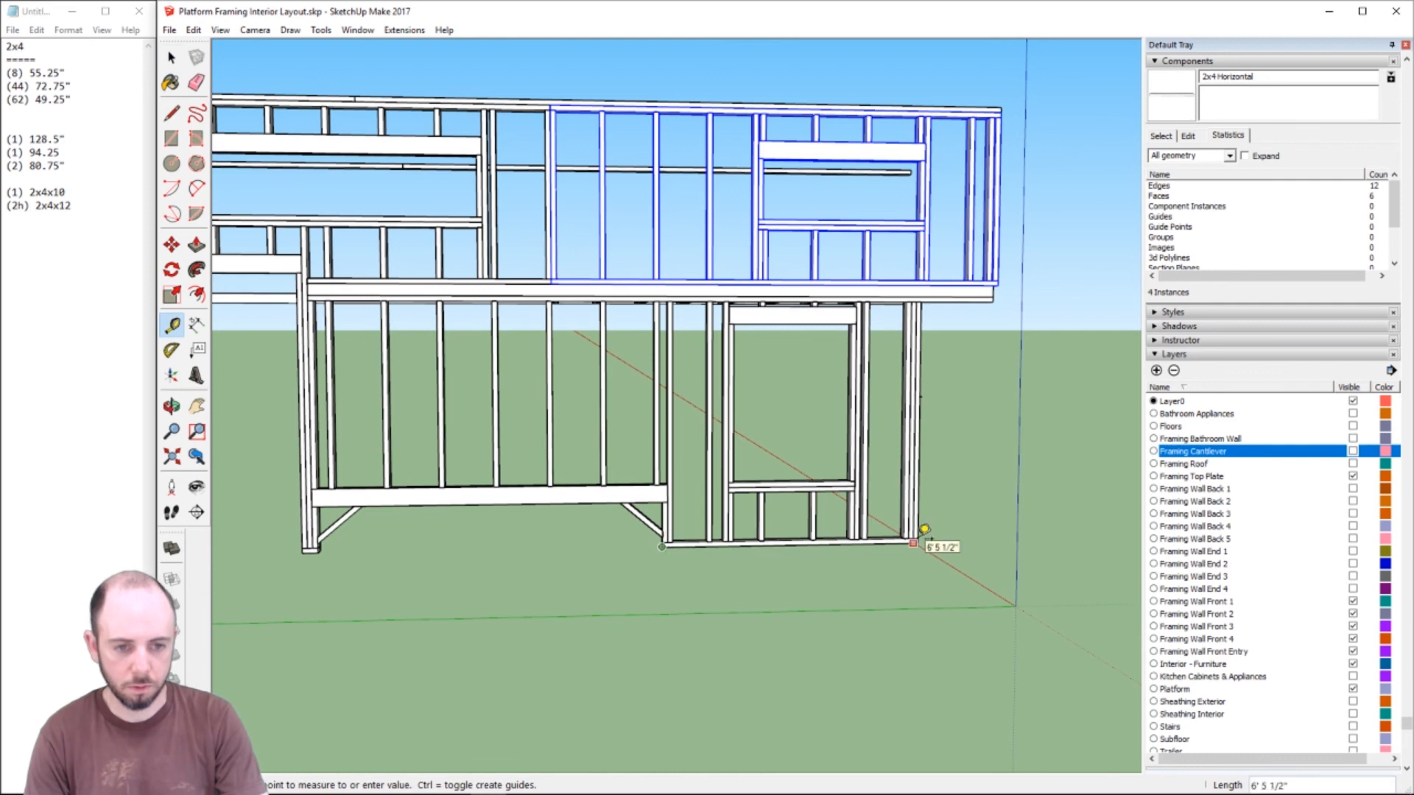
left_click(929, 542)
- Remove the stray h from the 2x4x12 quantity in the lumber list and add "(1) 2x4x8" above the 2x4x10 entry
left_click(92, 207)
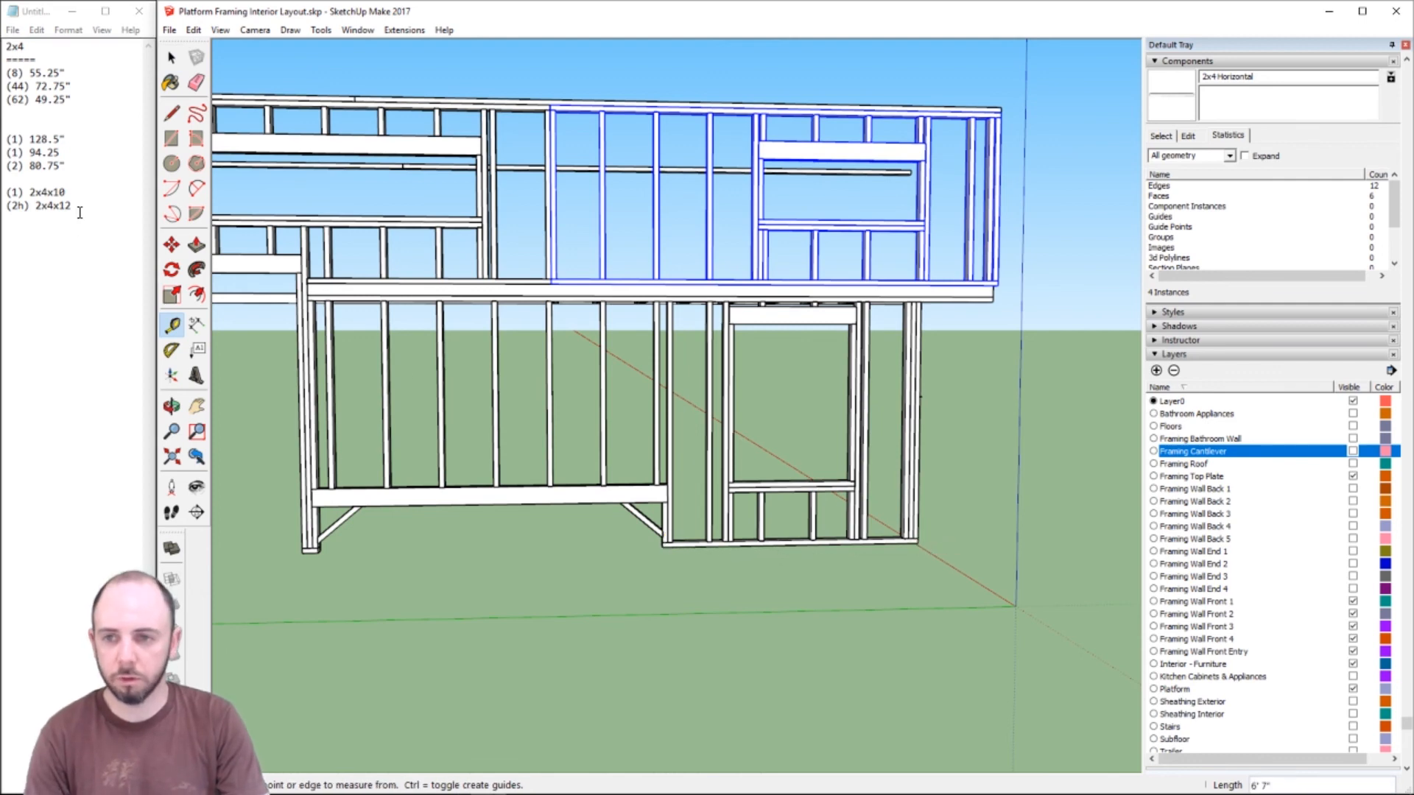
key("Left")
key("Left")
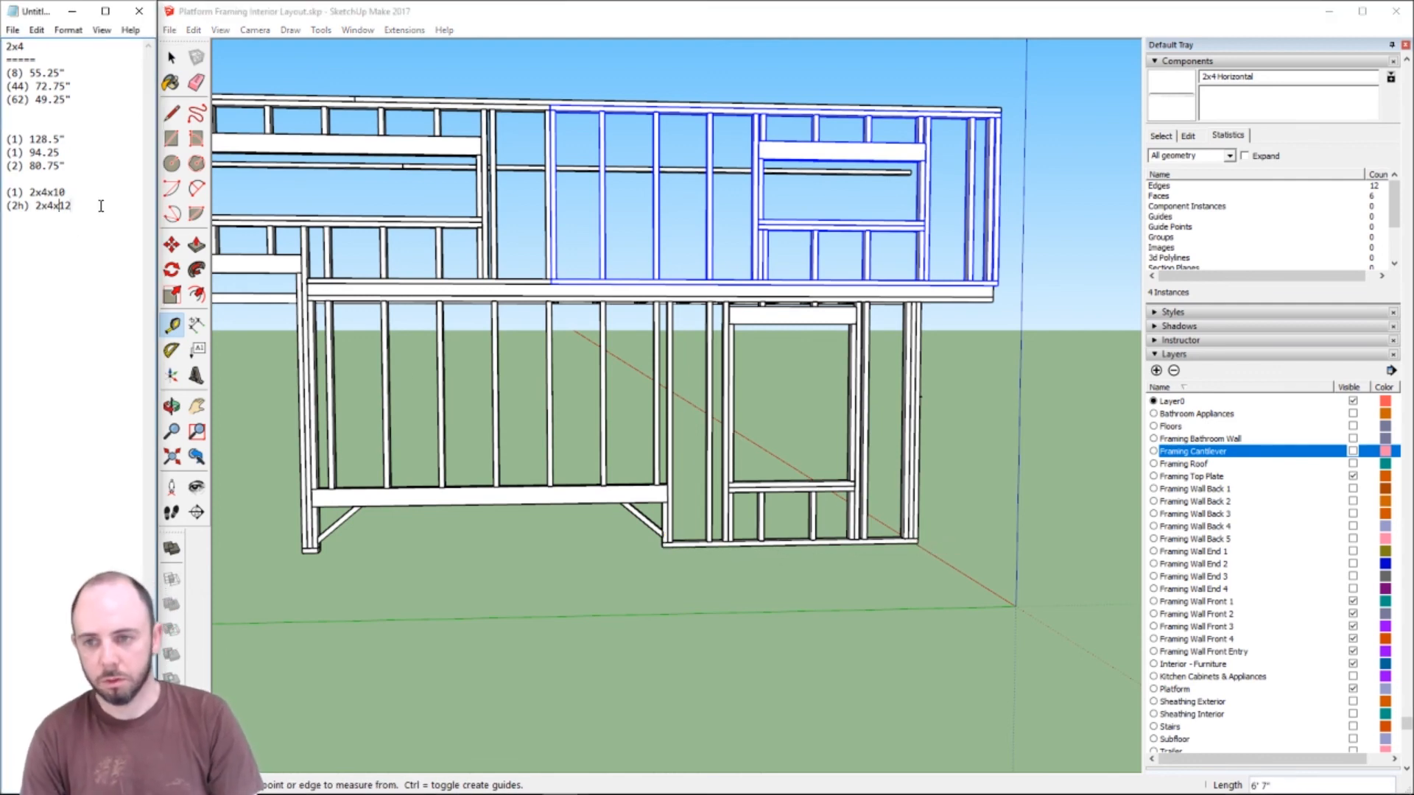
key("BackSpace")
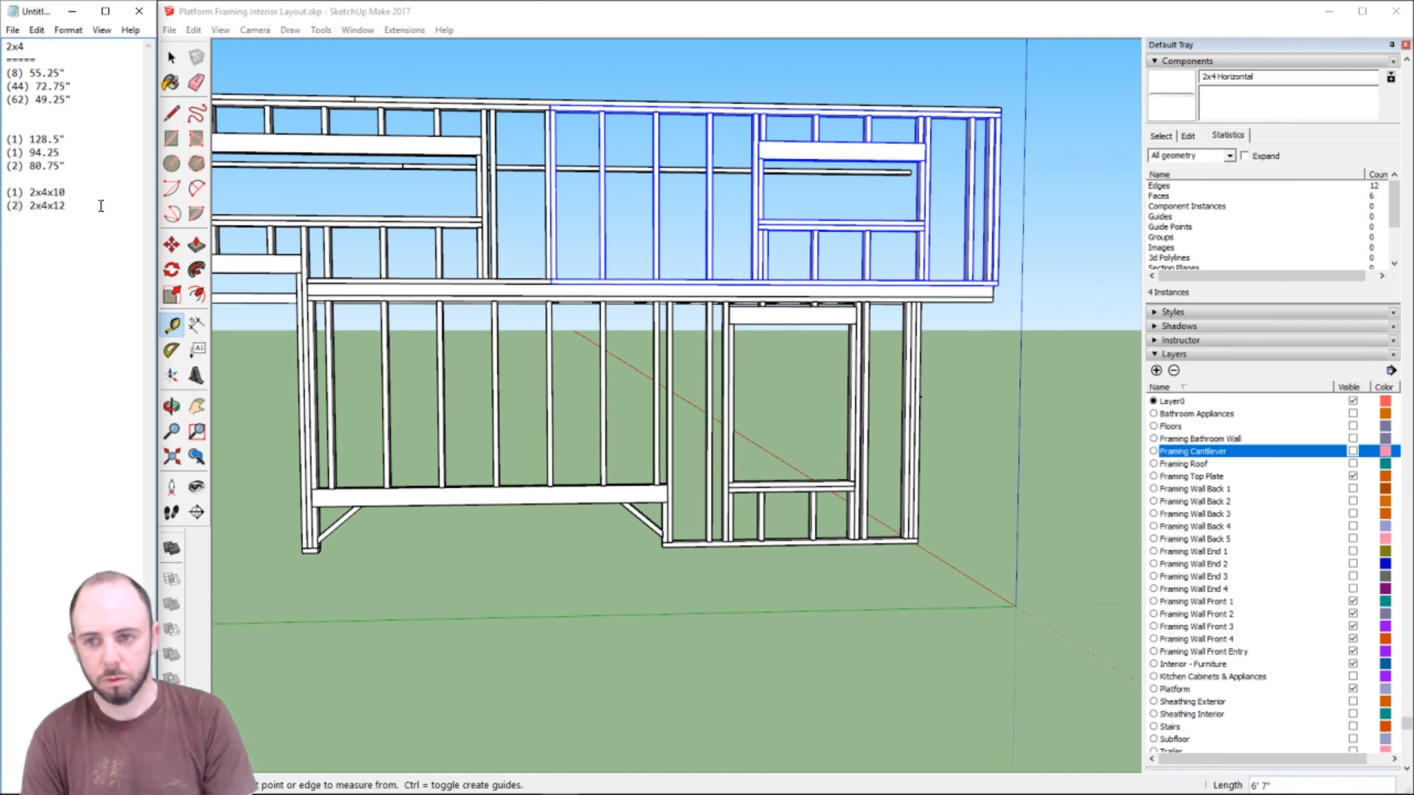
key("Return")
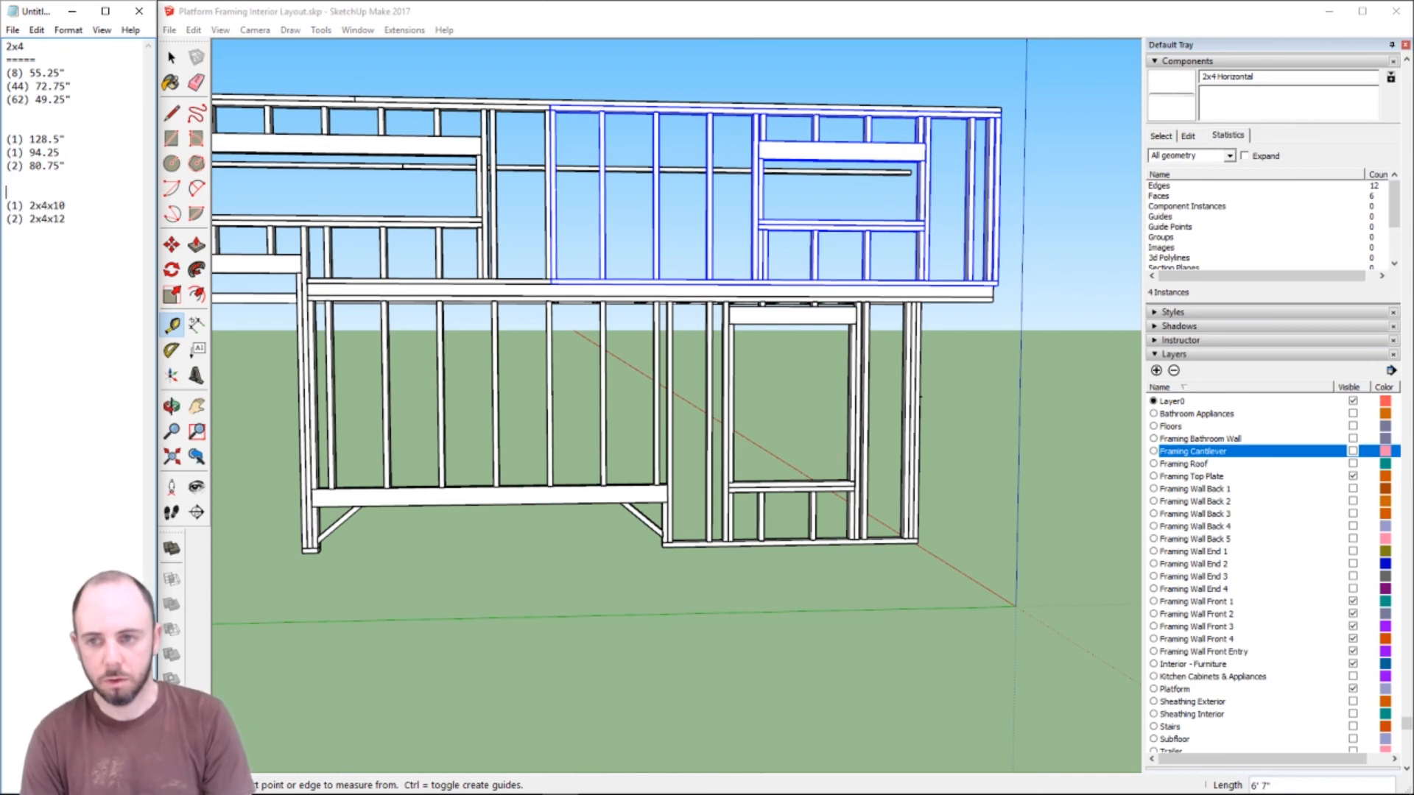
type("(1")
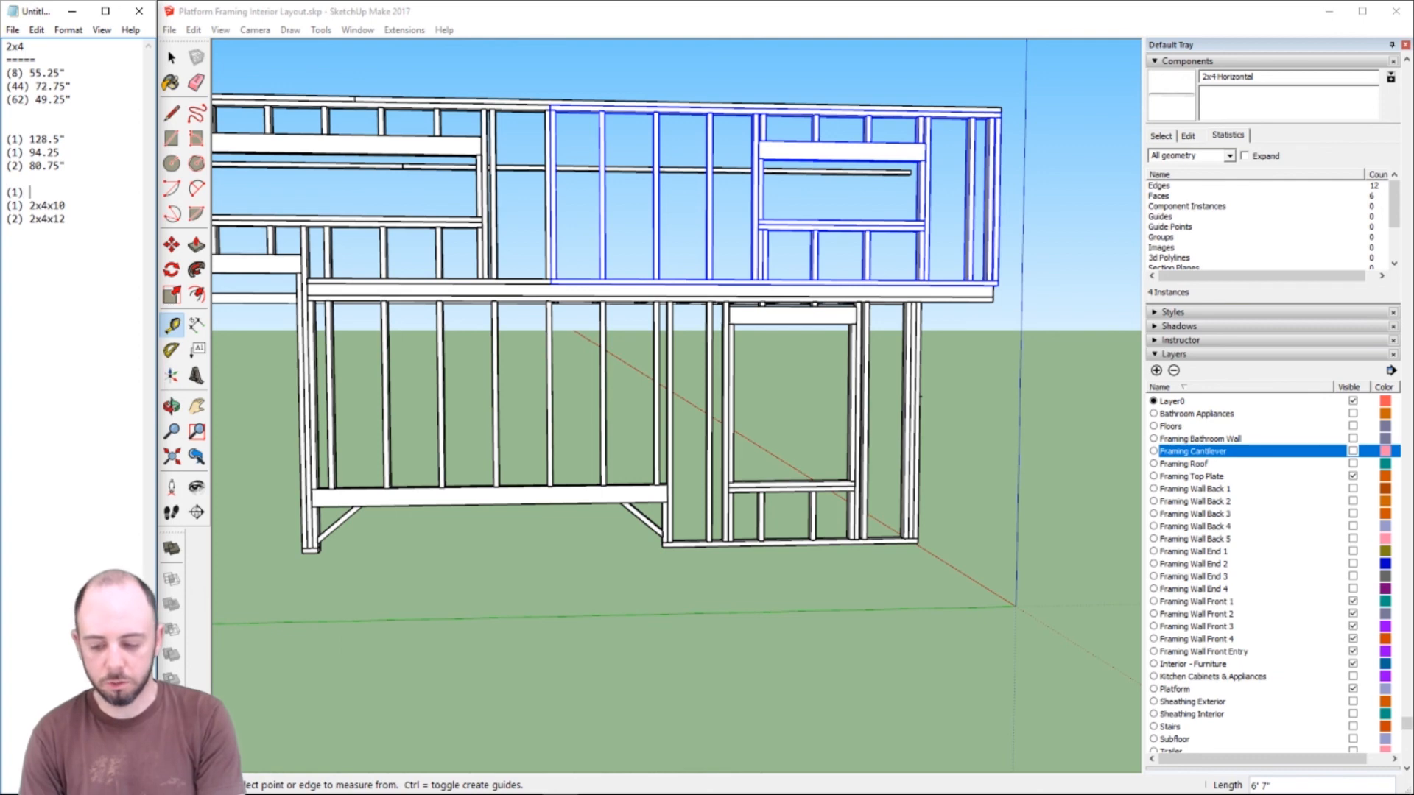
type(") 2x4x")
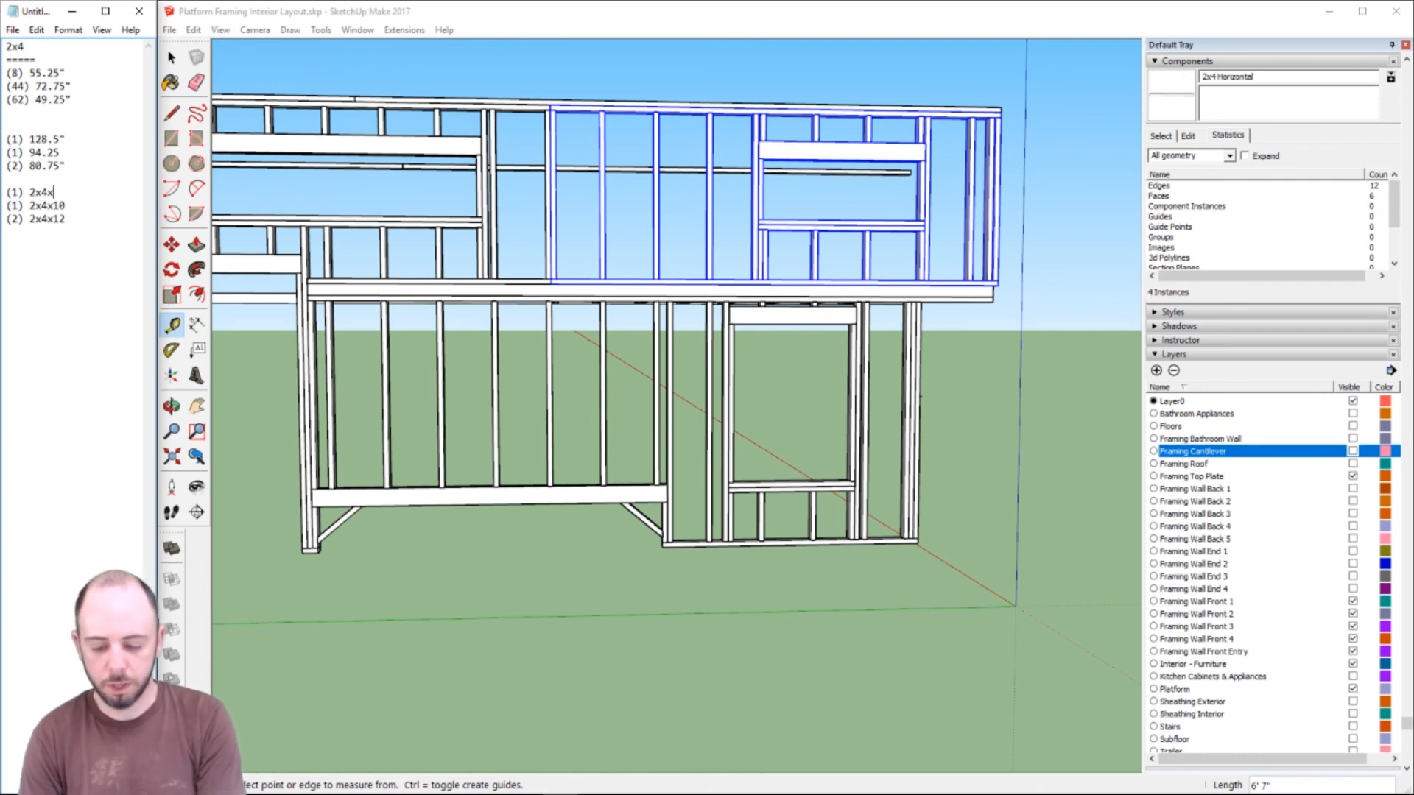
type("8")
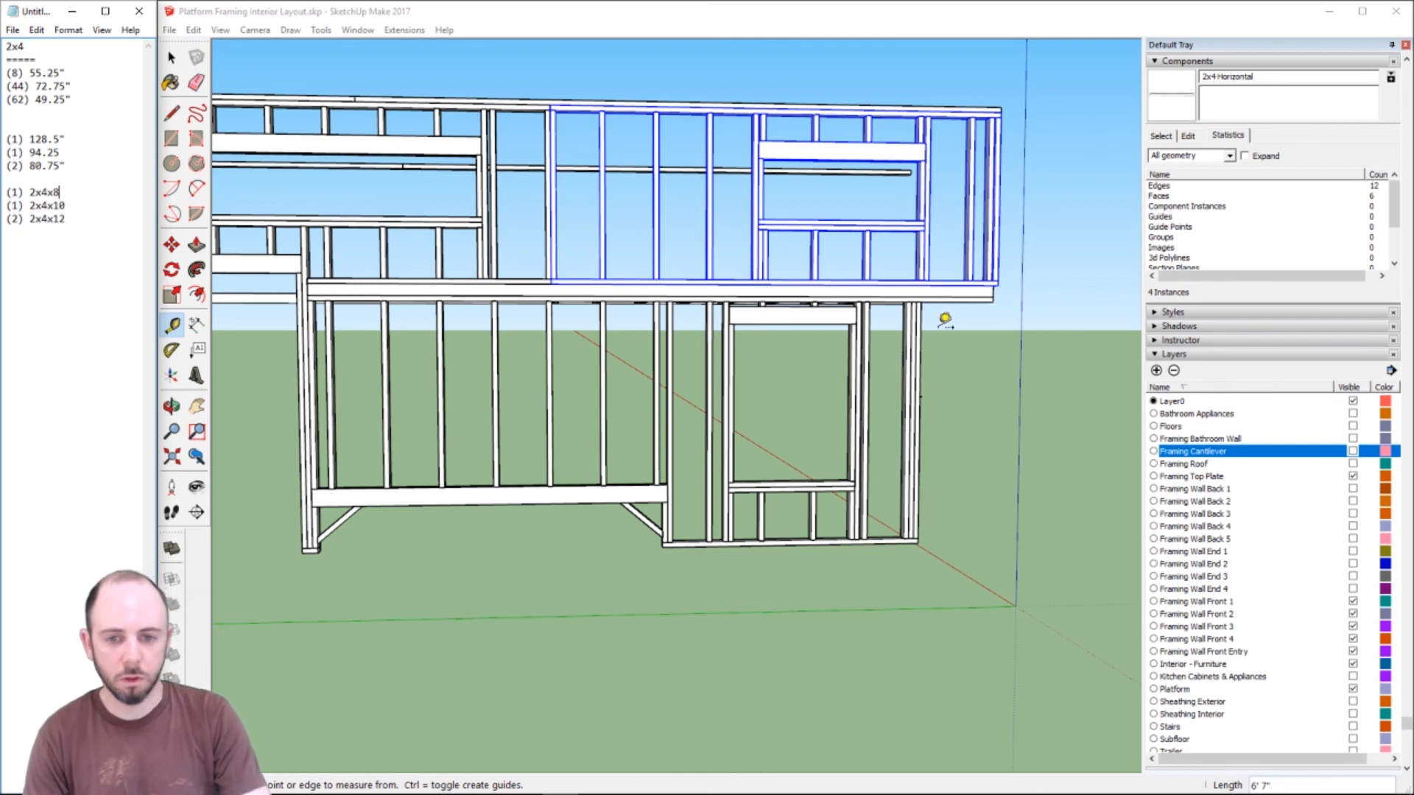
type("h")
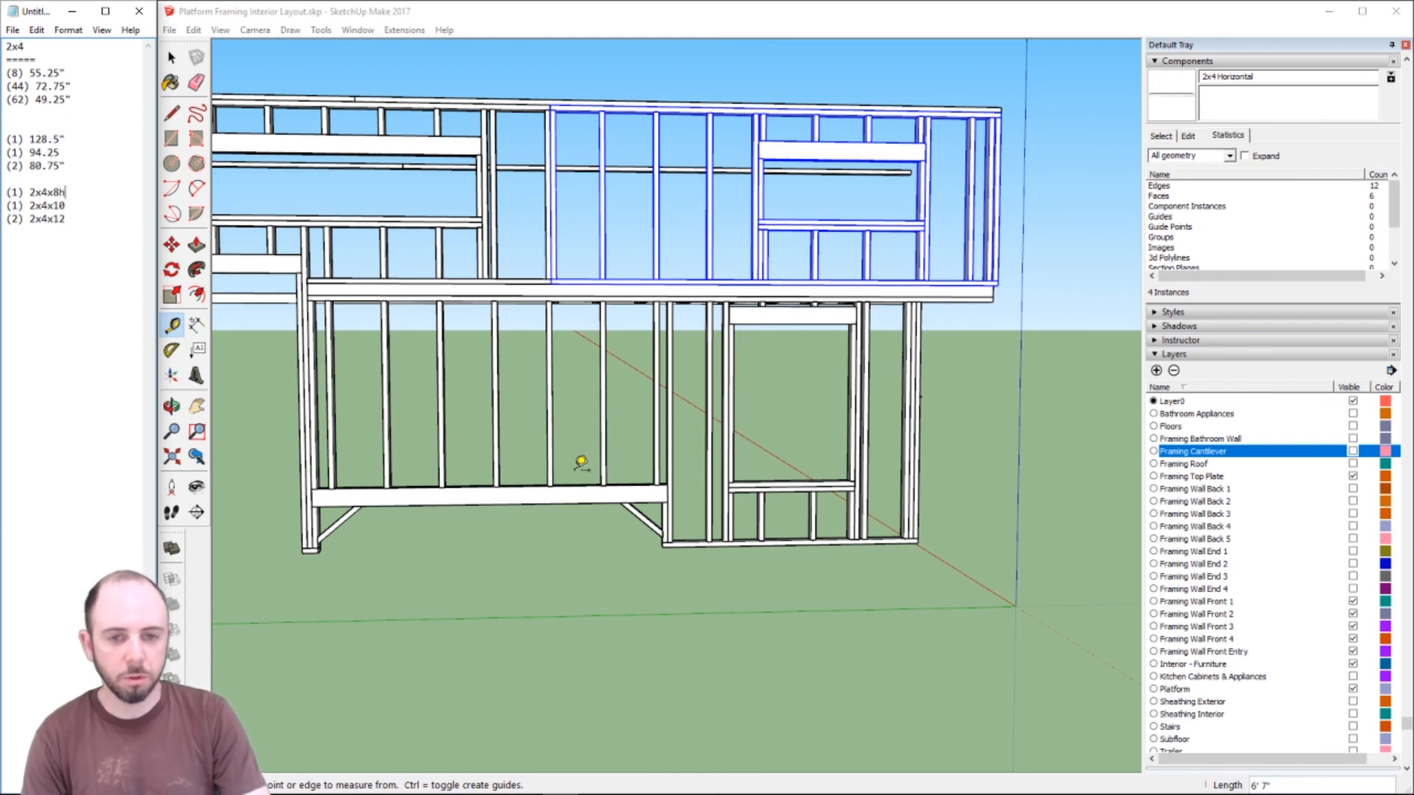
left_click(564, 475)
left_click(714, 459)
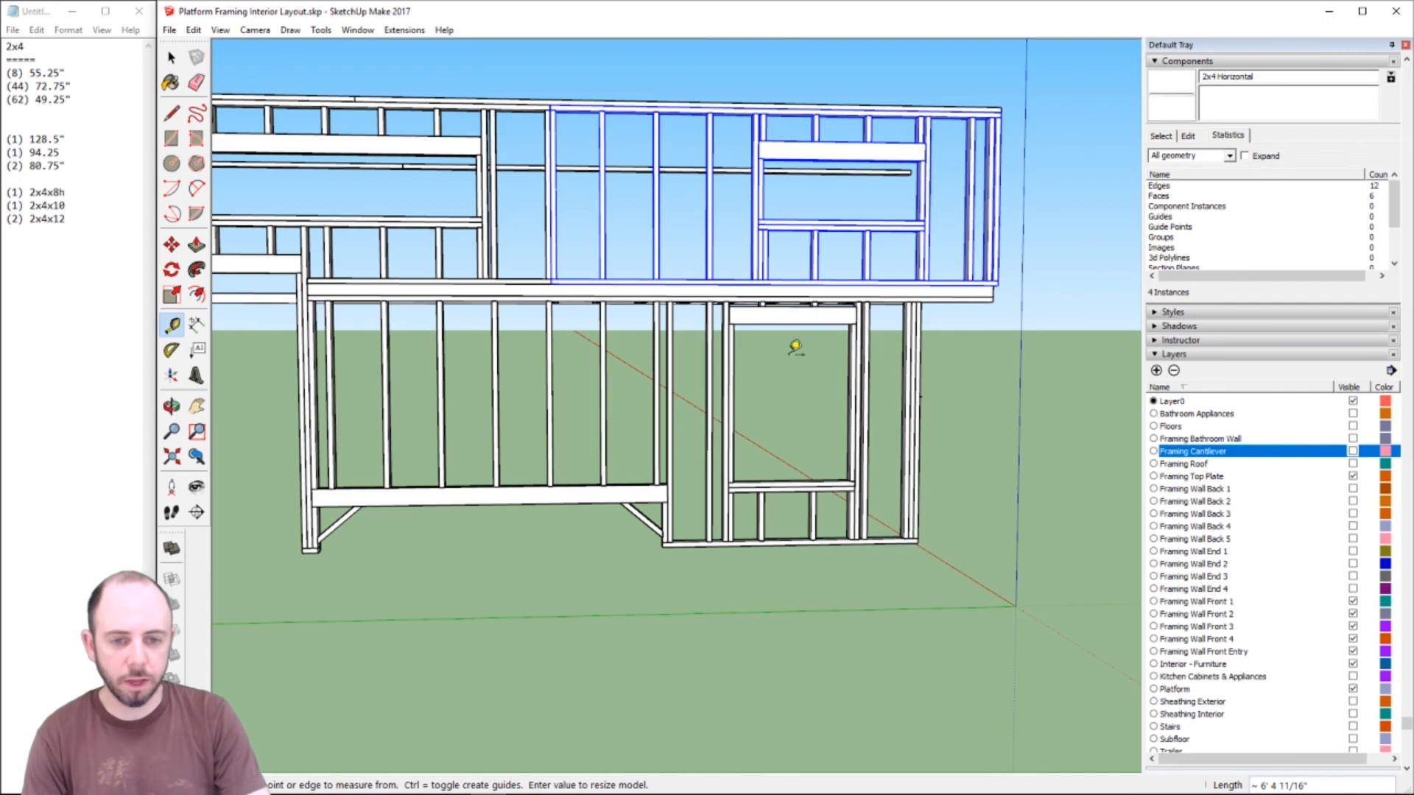
key("h")
left_click_drag(593, 467, 830, 467)
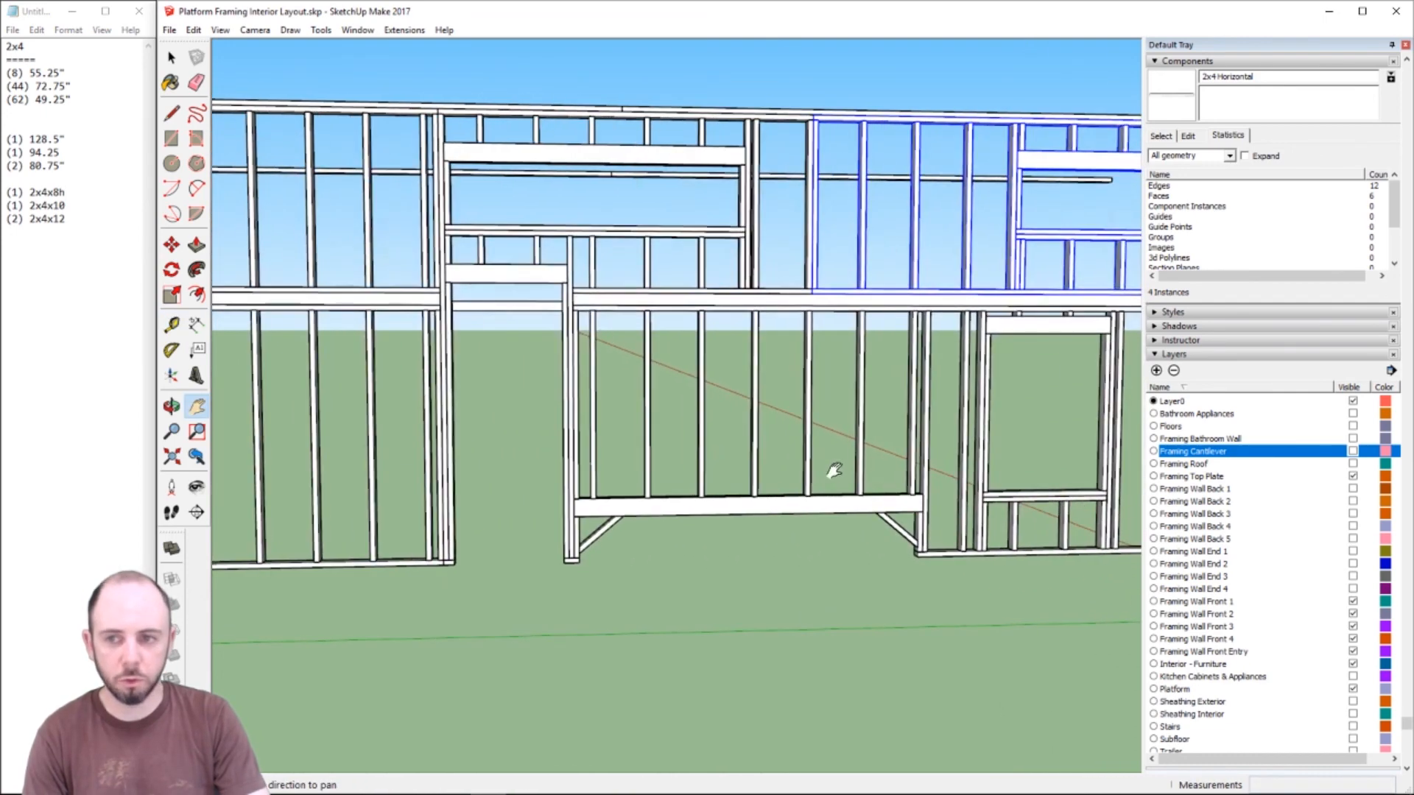
- Set the lumber quantities to 2 for 2x4x8, 2 for 2x4x10 and 4 for 2x4x12
left_click(17, 188)
key("BackSpace")
type("2")
key("Down")
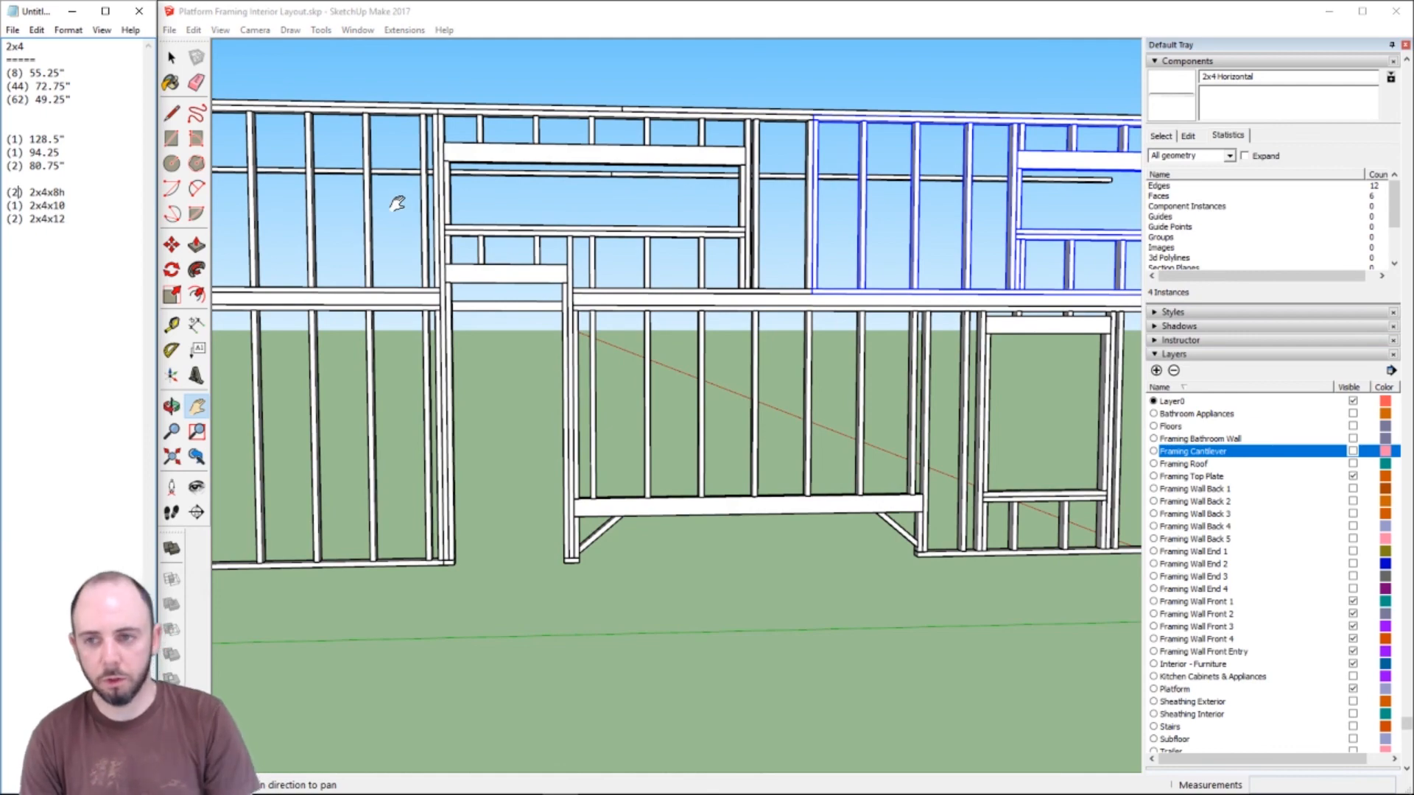
key("BackSpace")
type("2")
key("Down")
key("BackSpace")
type("4")
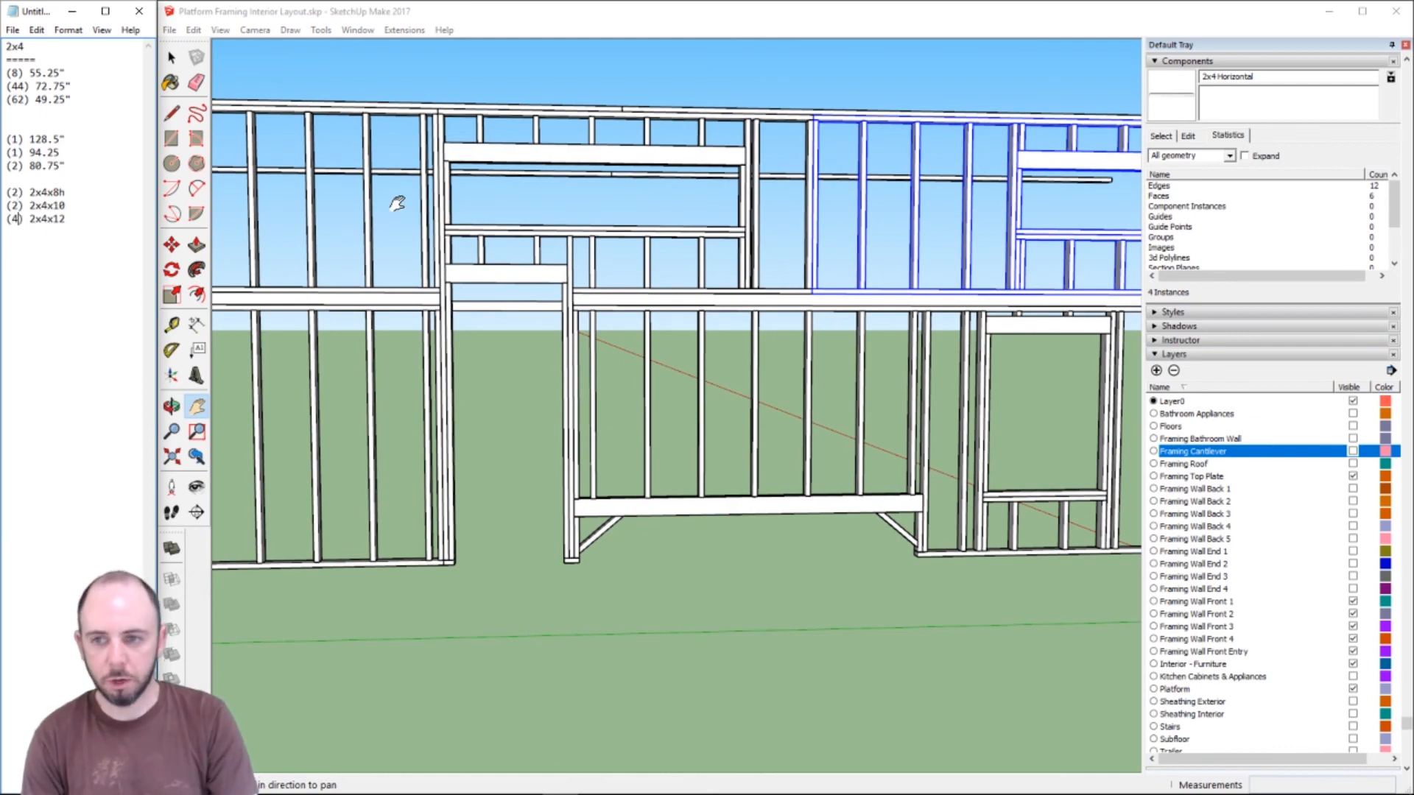
- Measure the top plate of the lower front wall from the doorway to the wall's end near the origin
type("h")
left_click_drag(815, 531, 537, 495)
key("space")
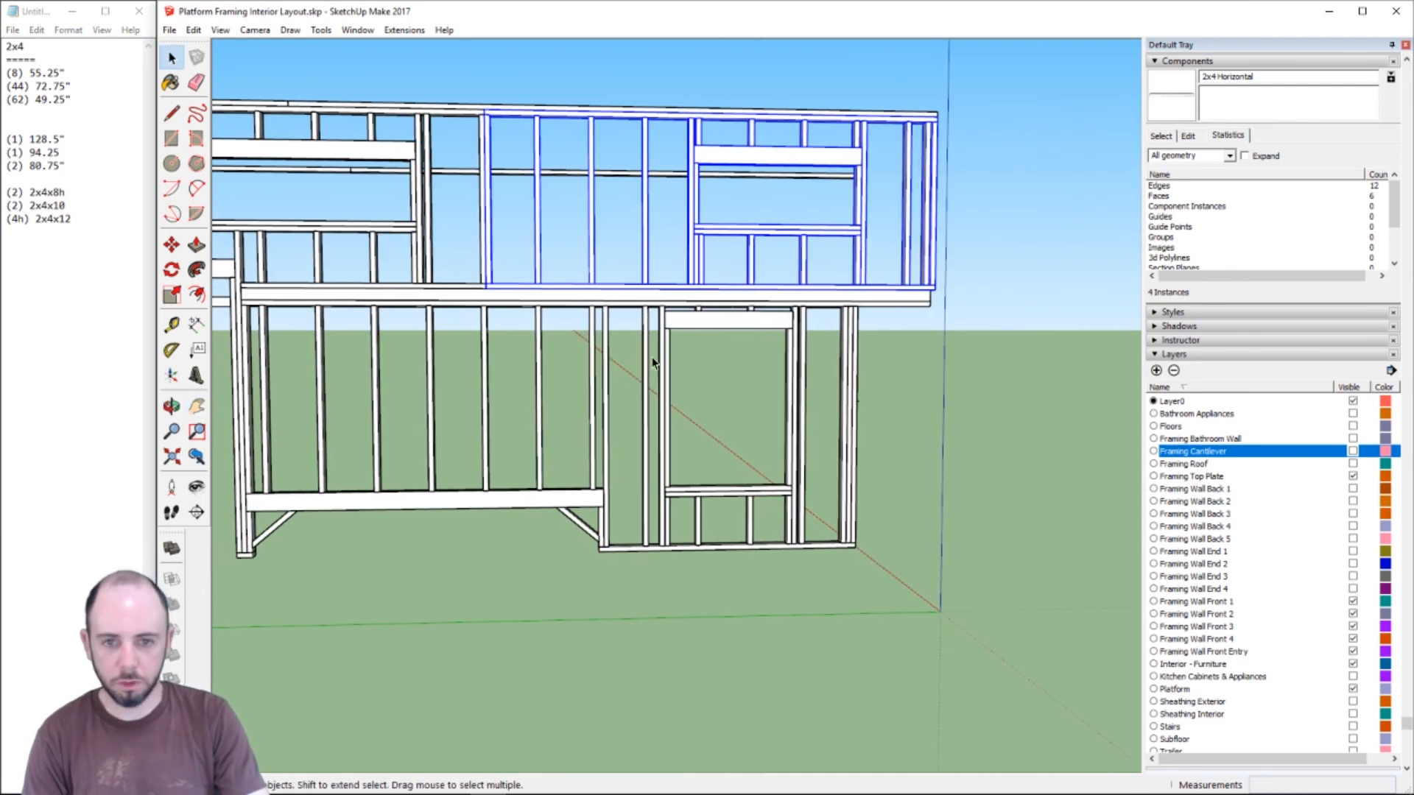
left_click(825, 271)
key("t")
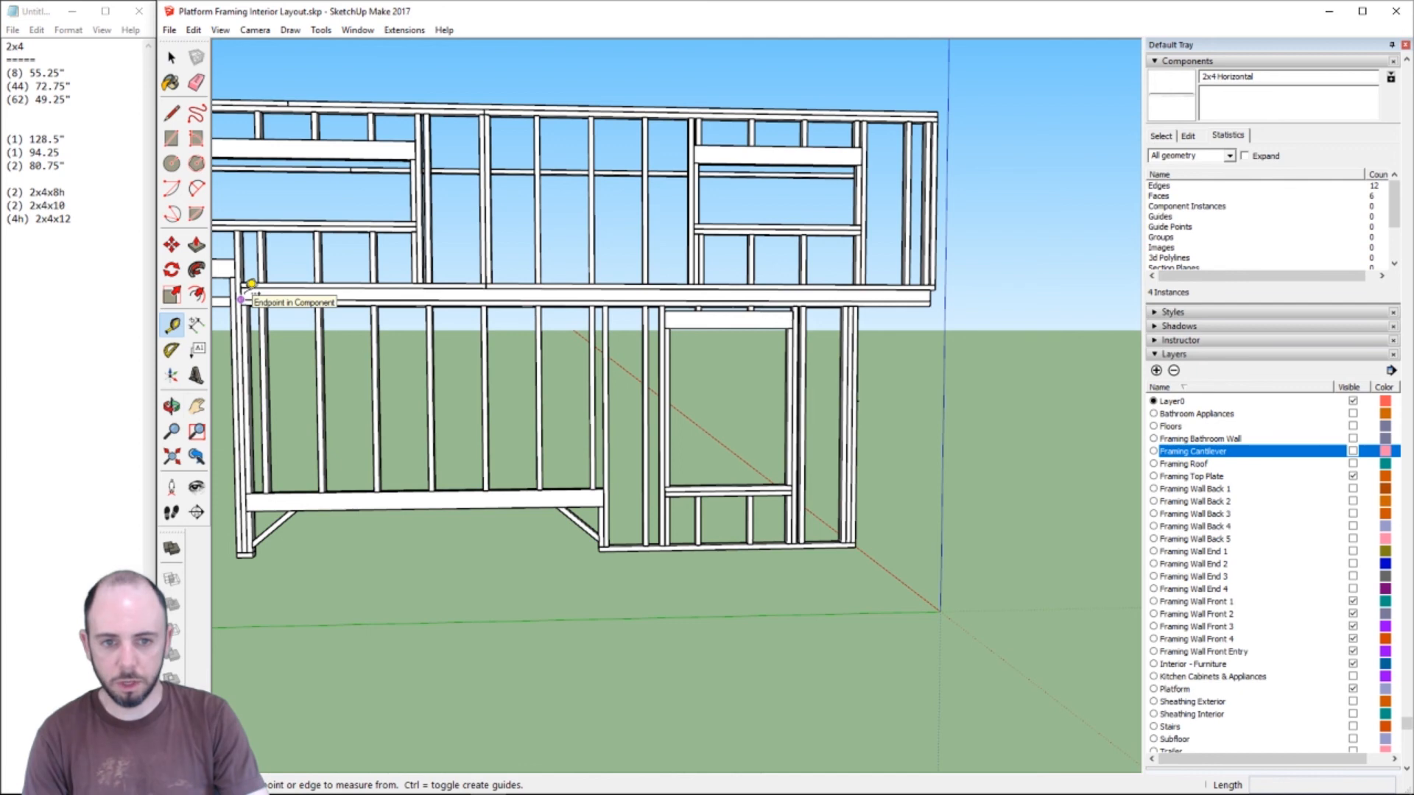
key("space")
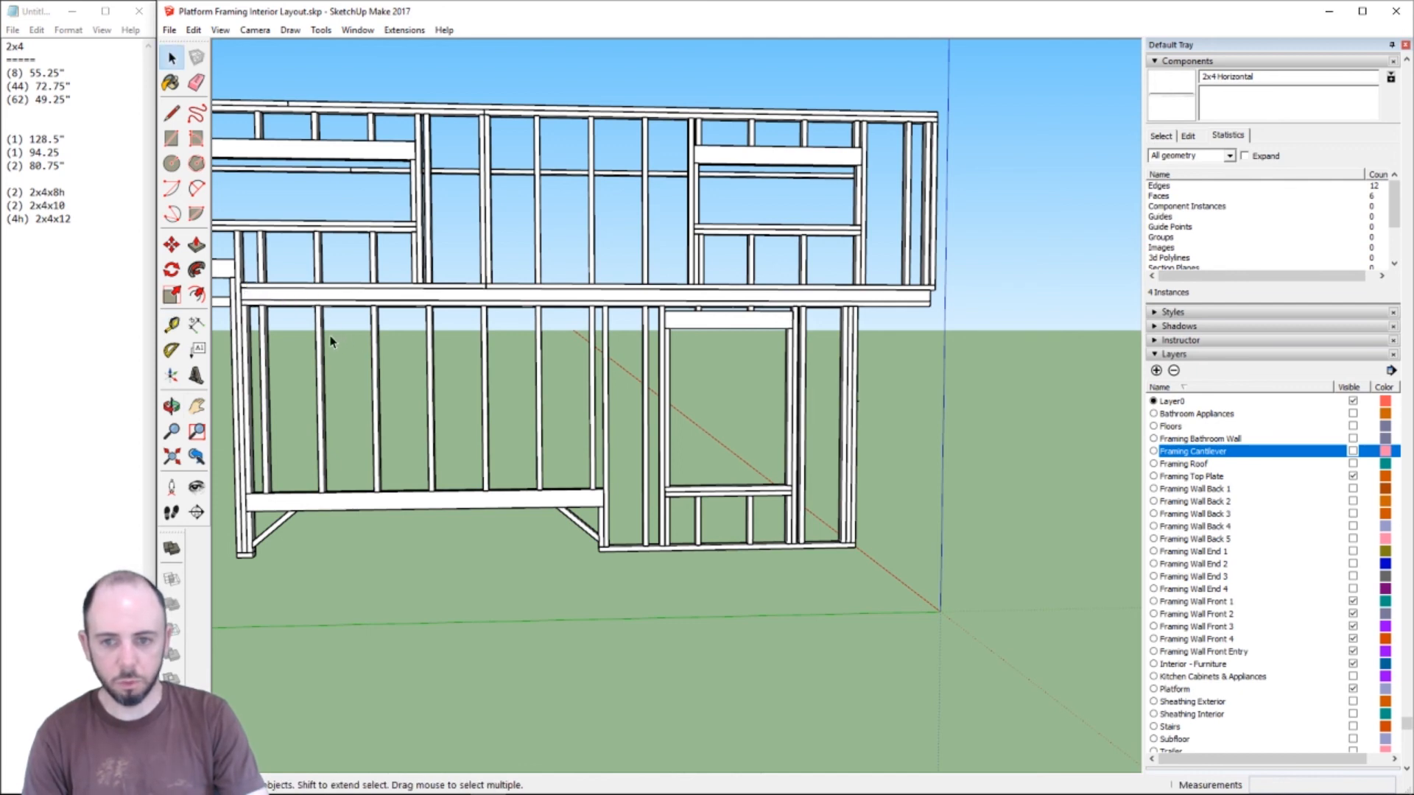
left_click(320, 339)
key("t")
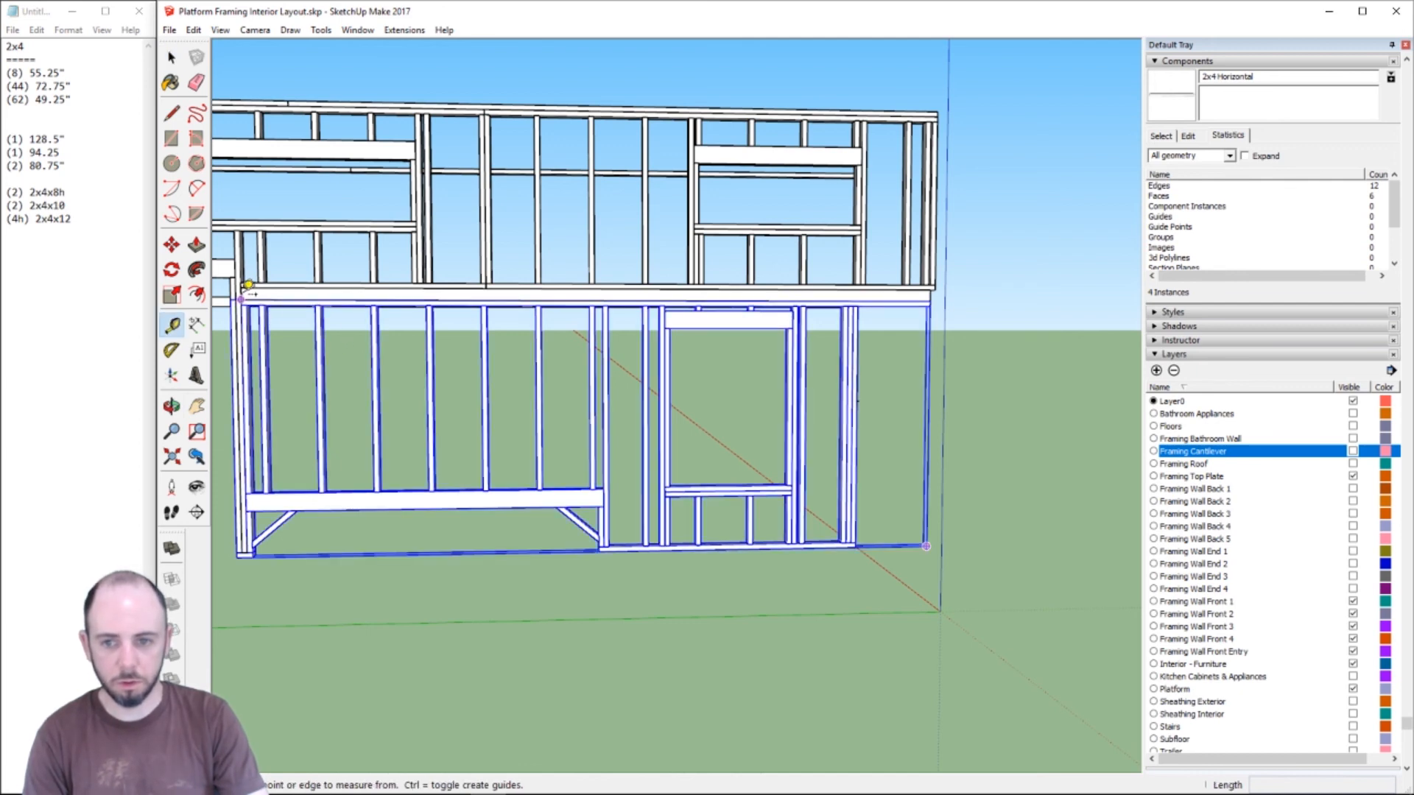
left_click(241, 300)
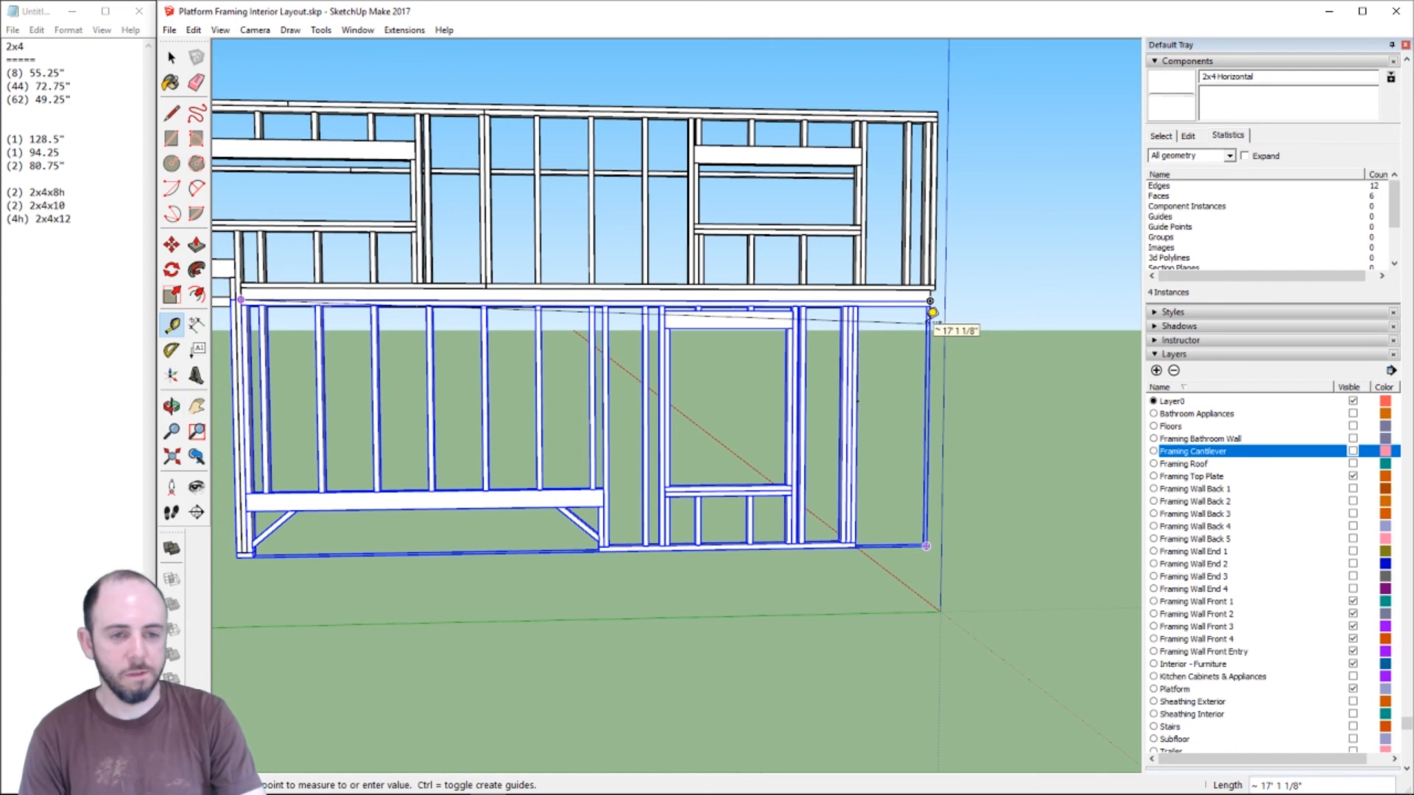
left_click(935, 293)
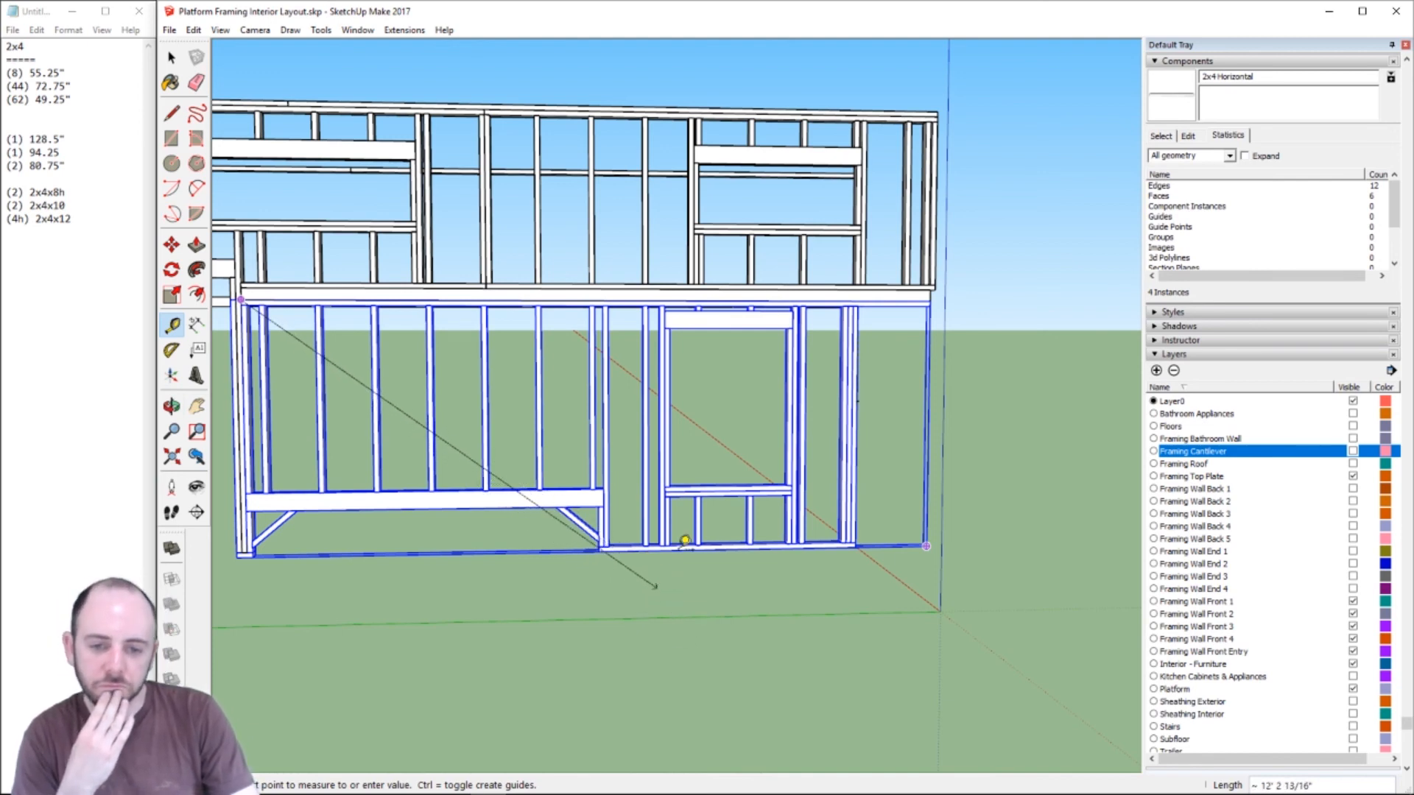
scroll(681, 574, "down", 2)
scroll(726, 584, "up", 3)
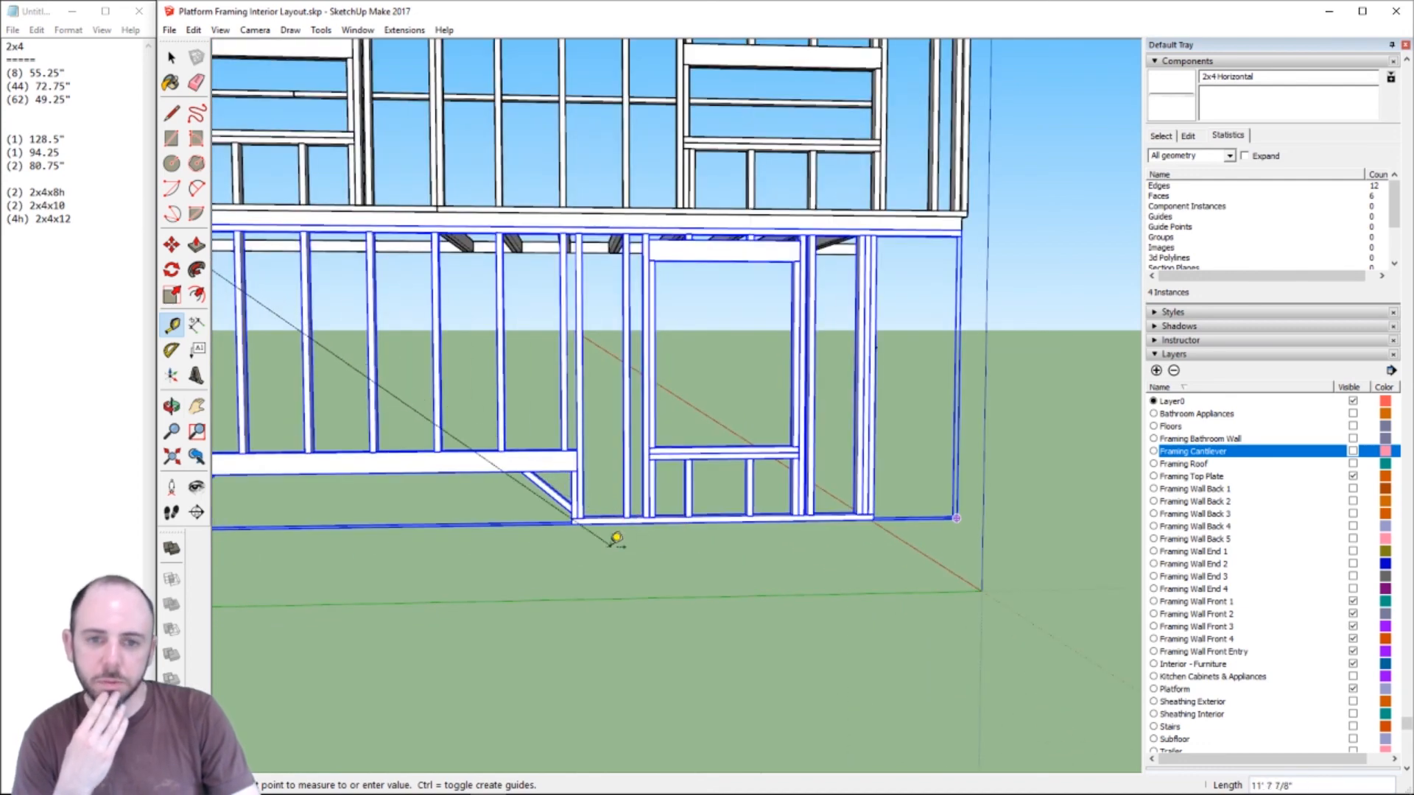
scroll(618, 532, "up", 2)
scroll(617, 531, "down", 2)
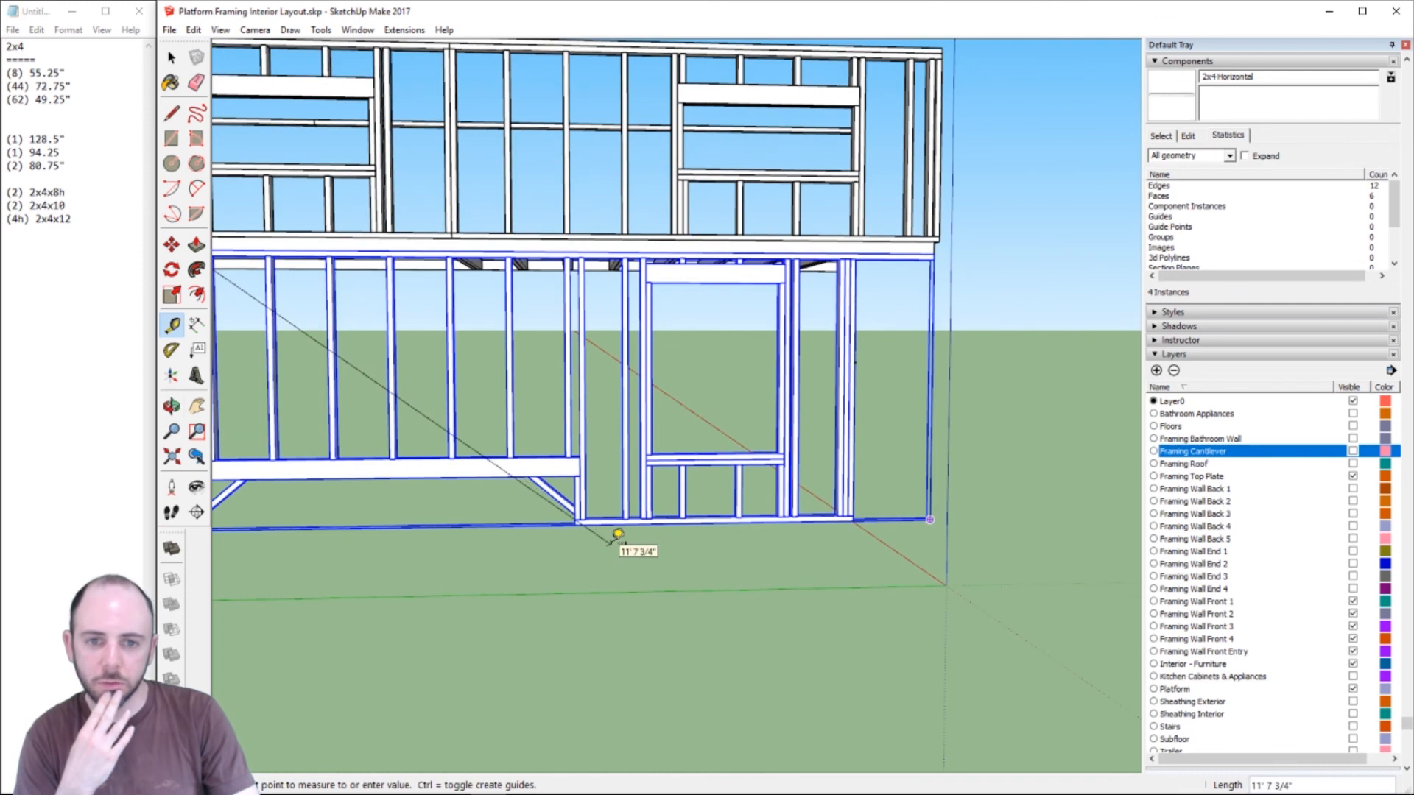
scroll(619, 541, "down", 1)
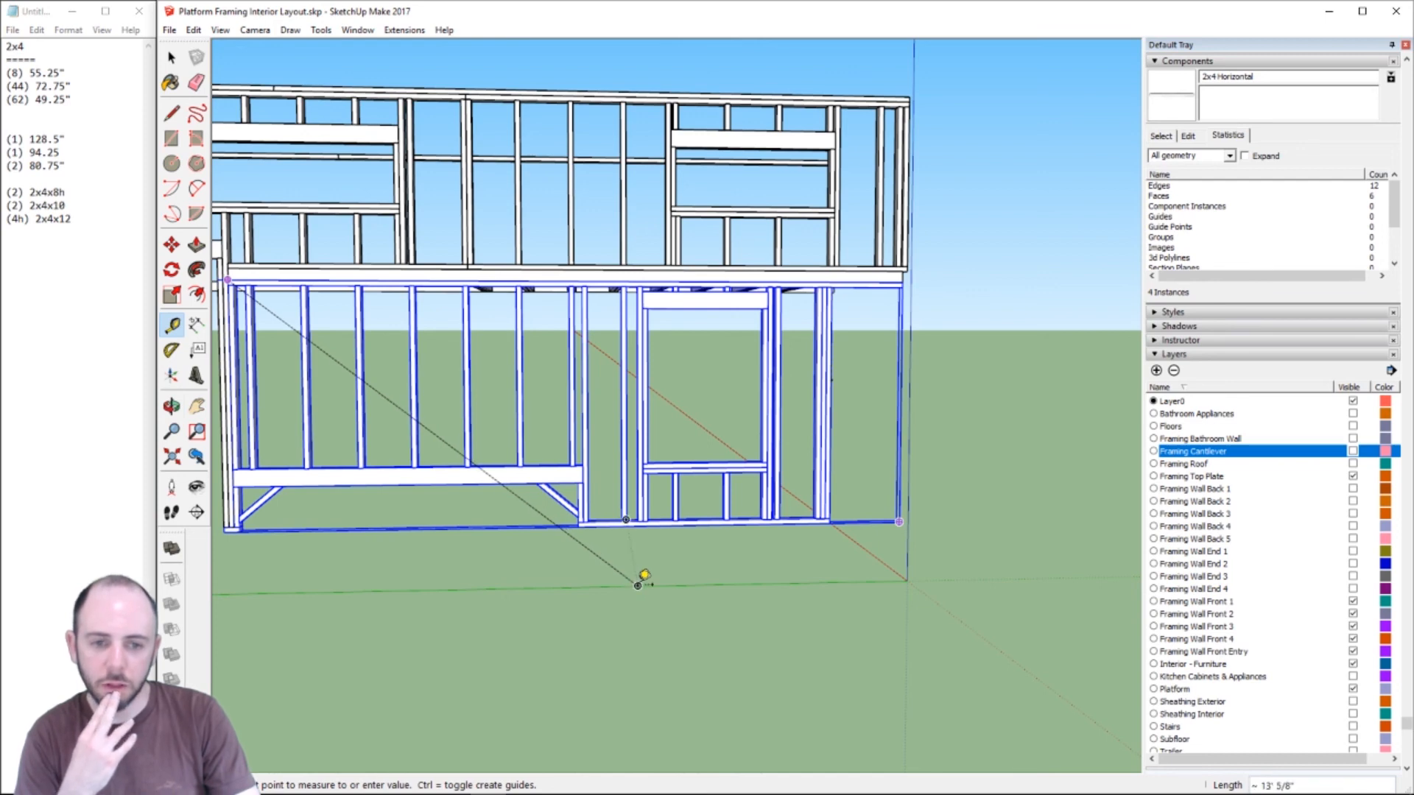
scroll(625, 557, "down", 1)
scroll(612, 527, "down", 1)
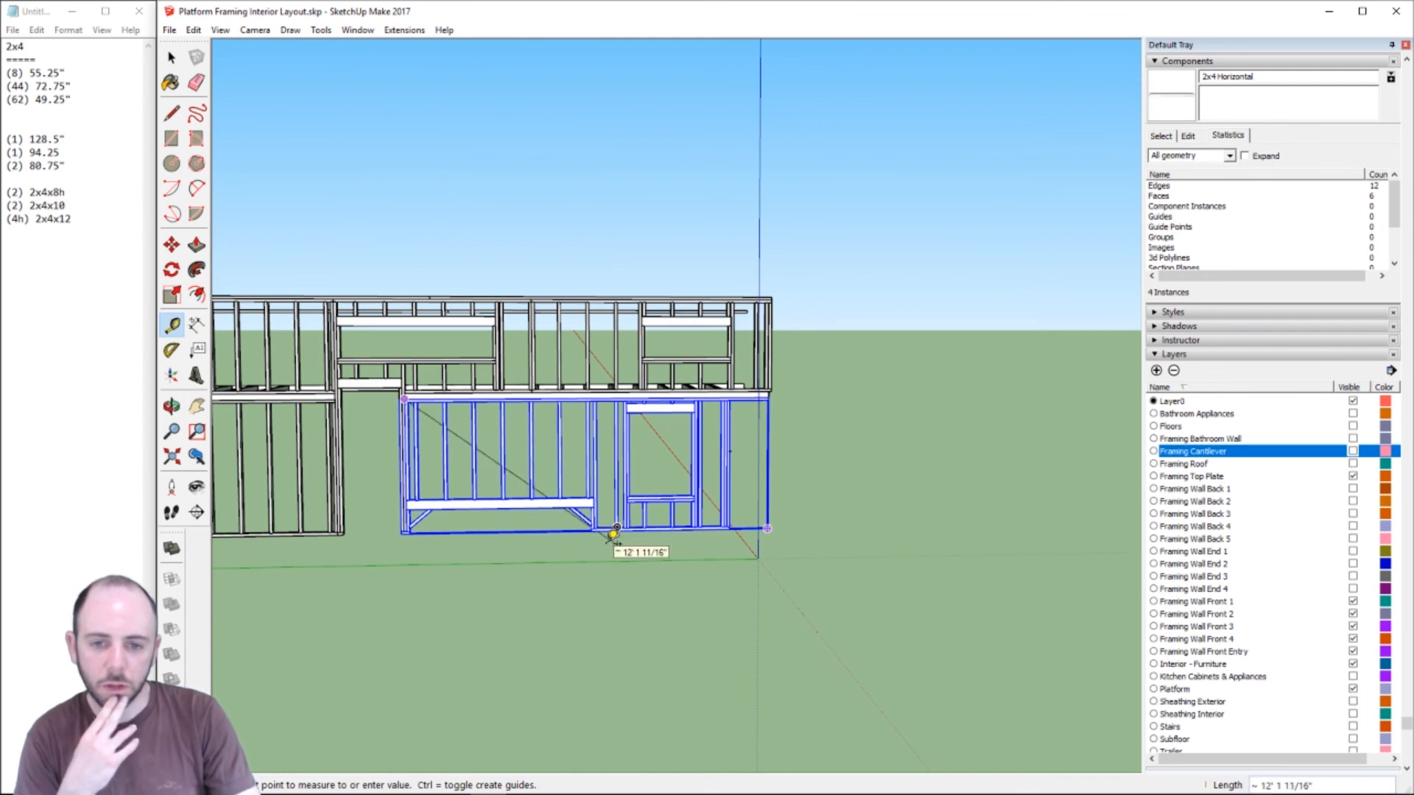
scroll(613, 531, "up", 2)
scroll(614, 537, "down", 1)
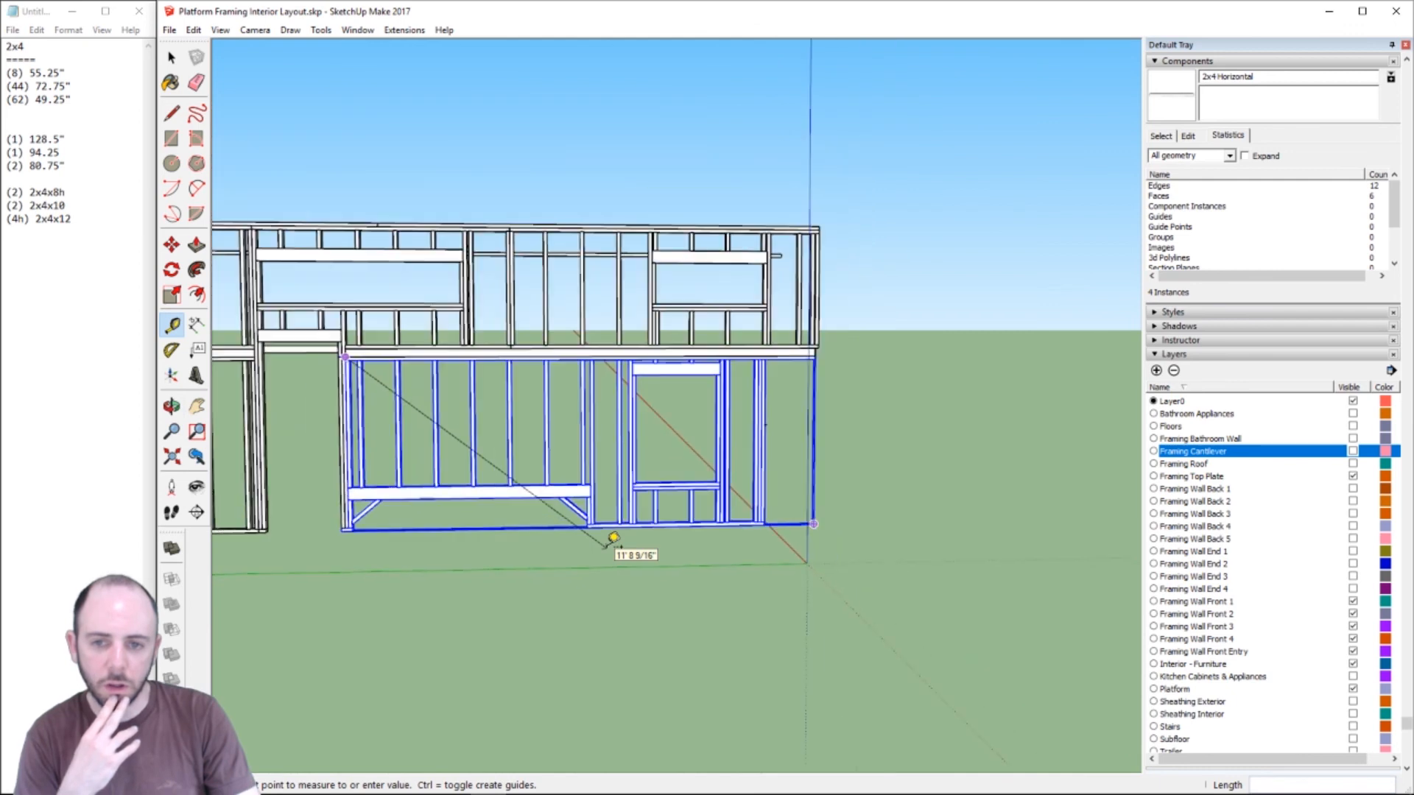
left_click(612, 537)
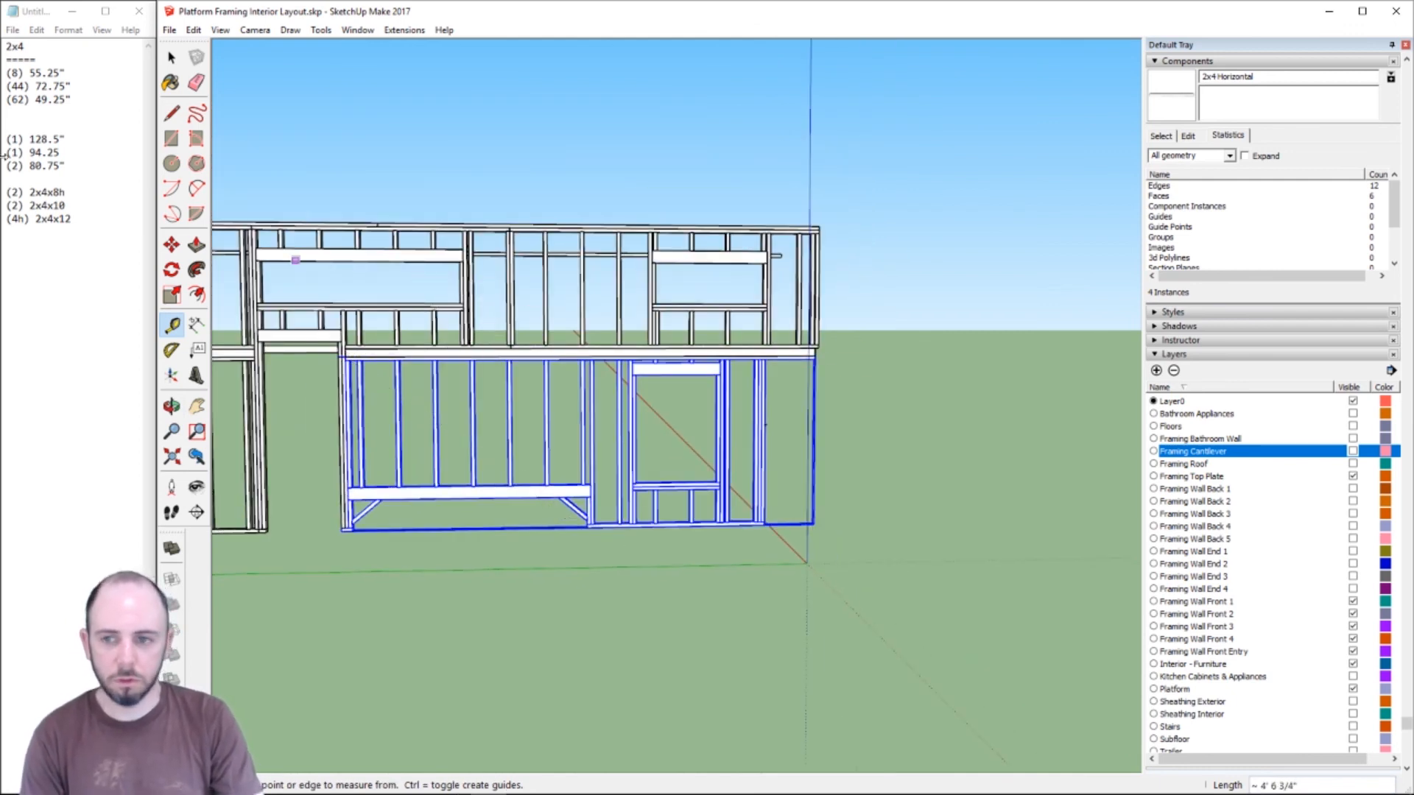
- In the lumber list, remove the stray h from the 2x4x12 quantity and add the line "(1) 2x4x20" below it
left_click(28, 220)
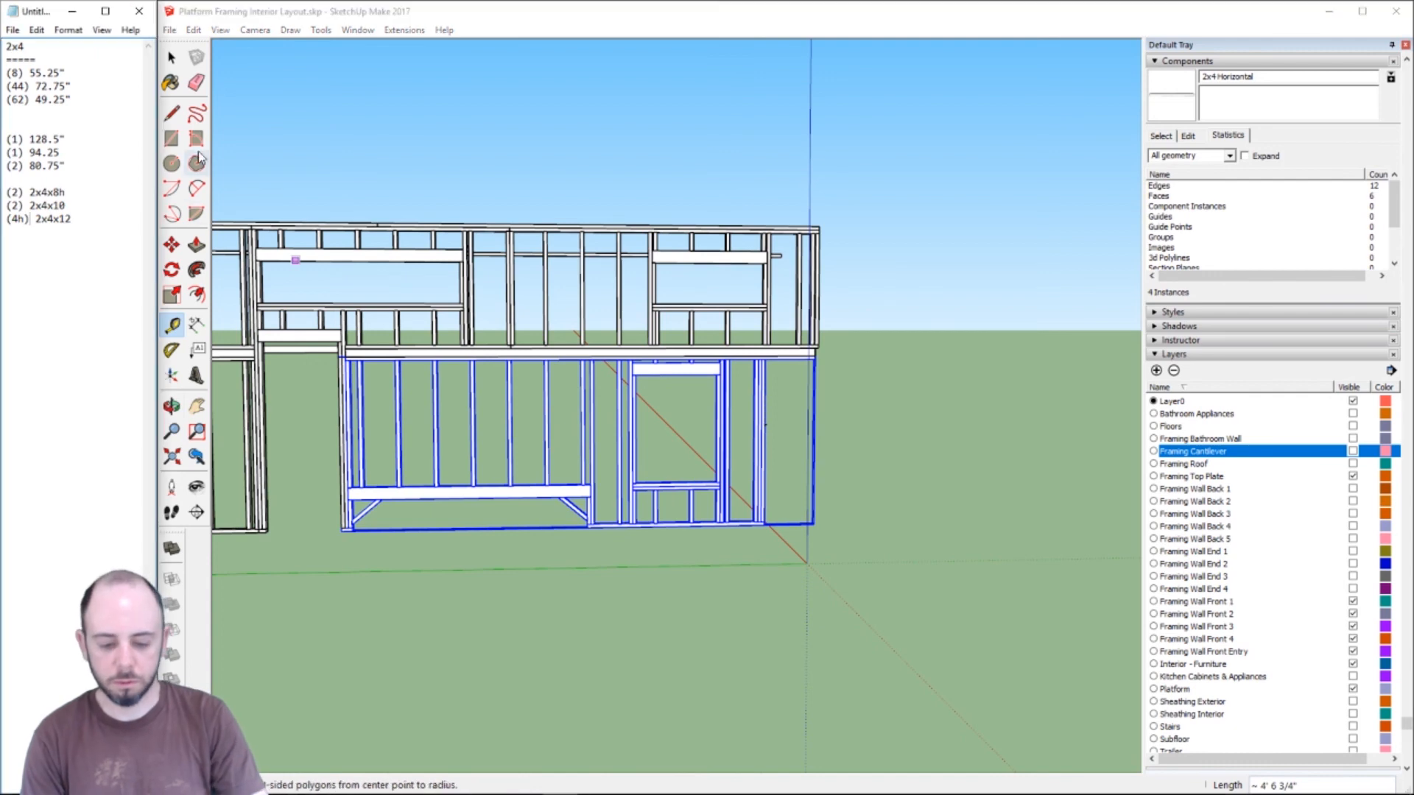
key("End")
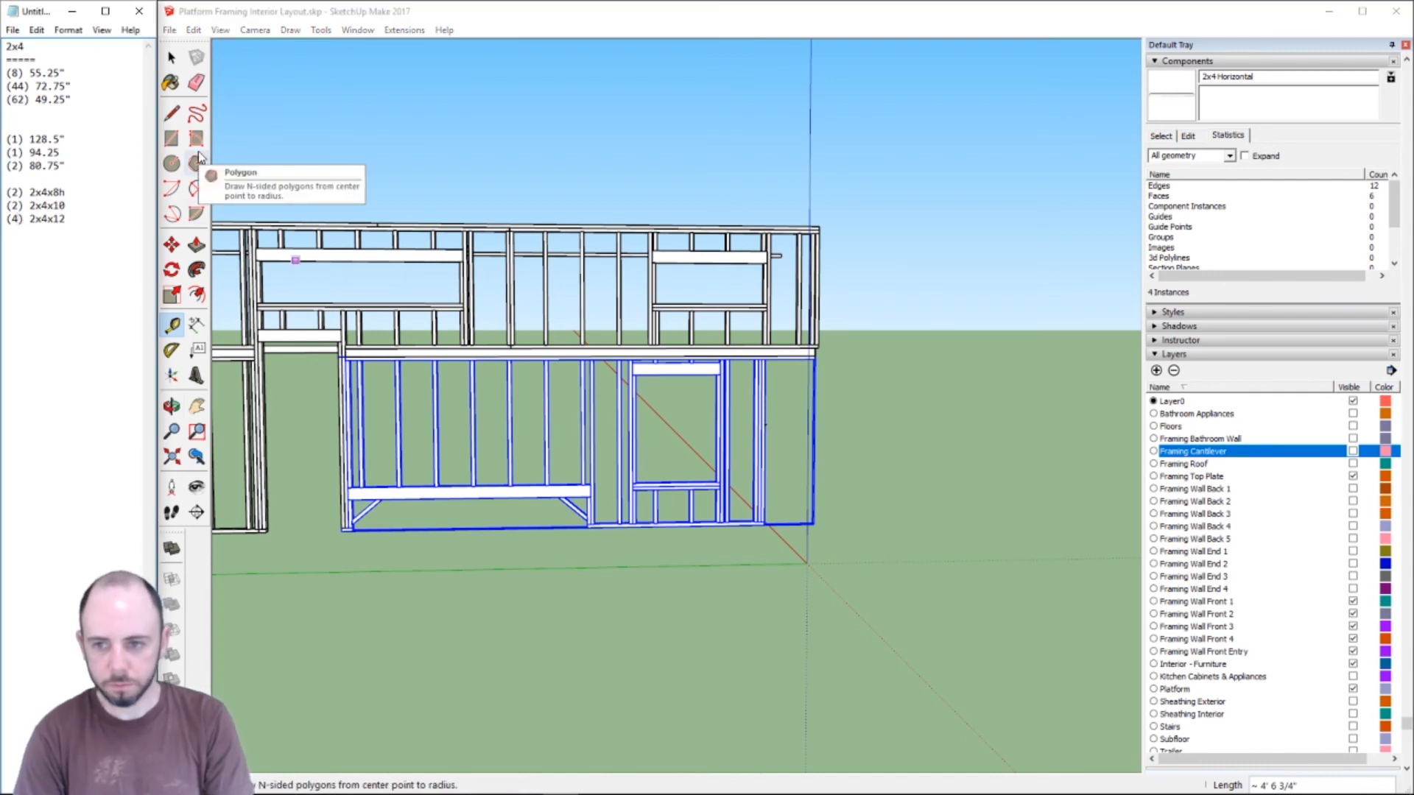
key("shift+Home")
key("ctrl+c")
key("End")
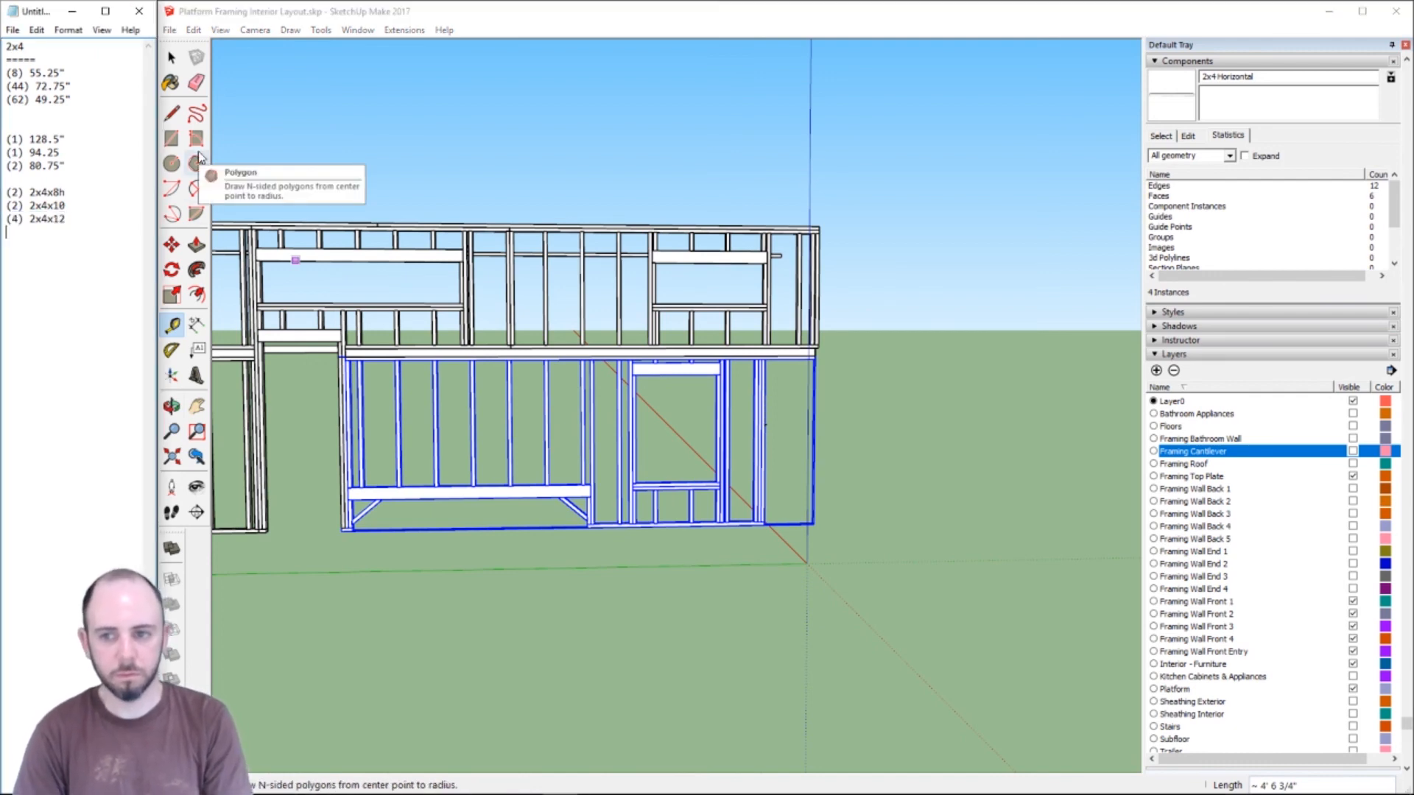
key("ctrl+v")
key("shift+Left")
key("shift+Left")
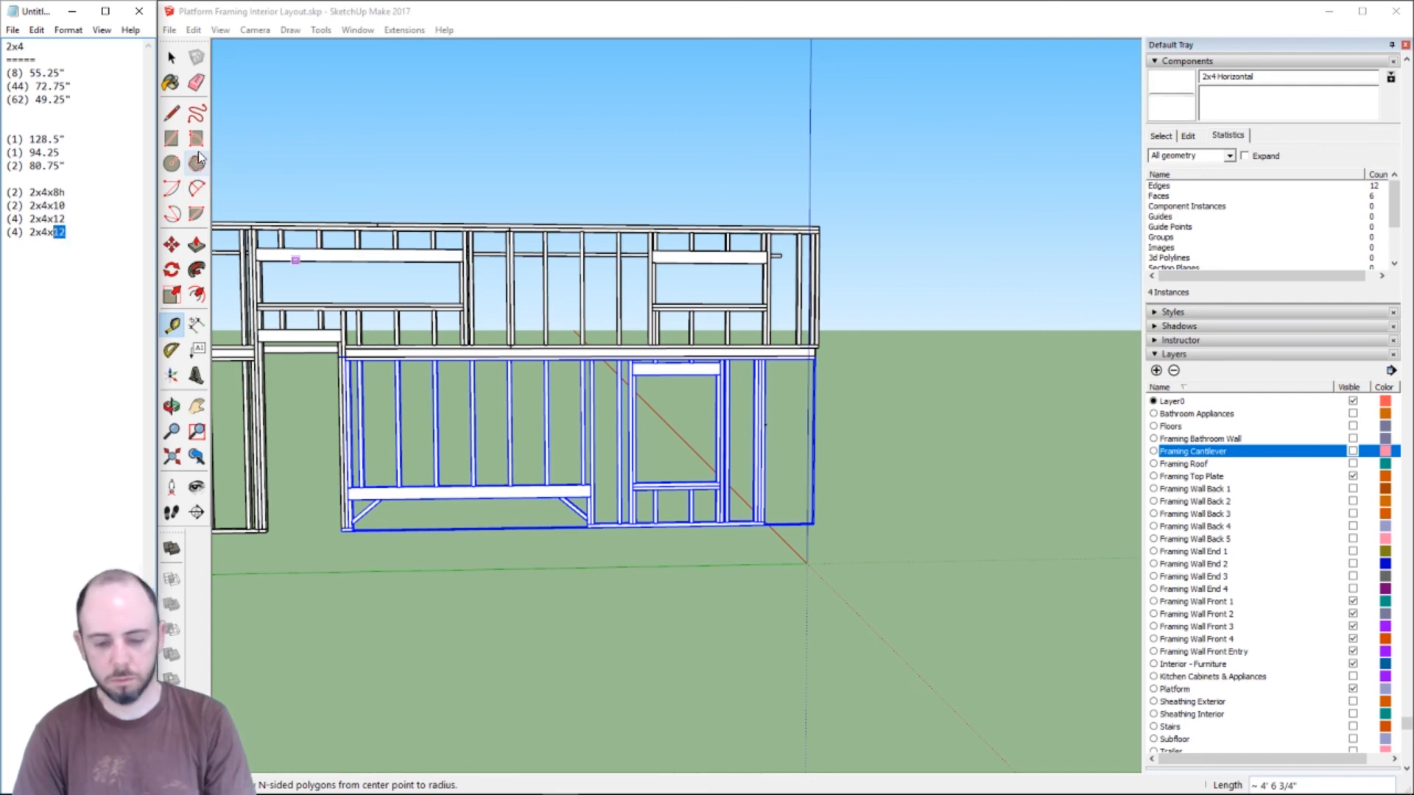
type("20")
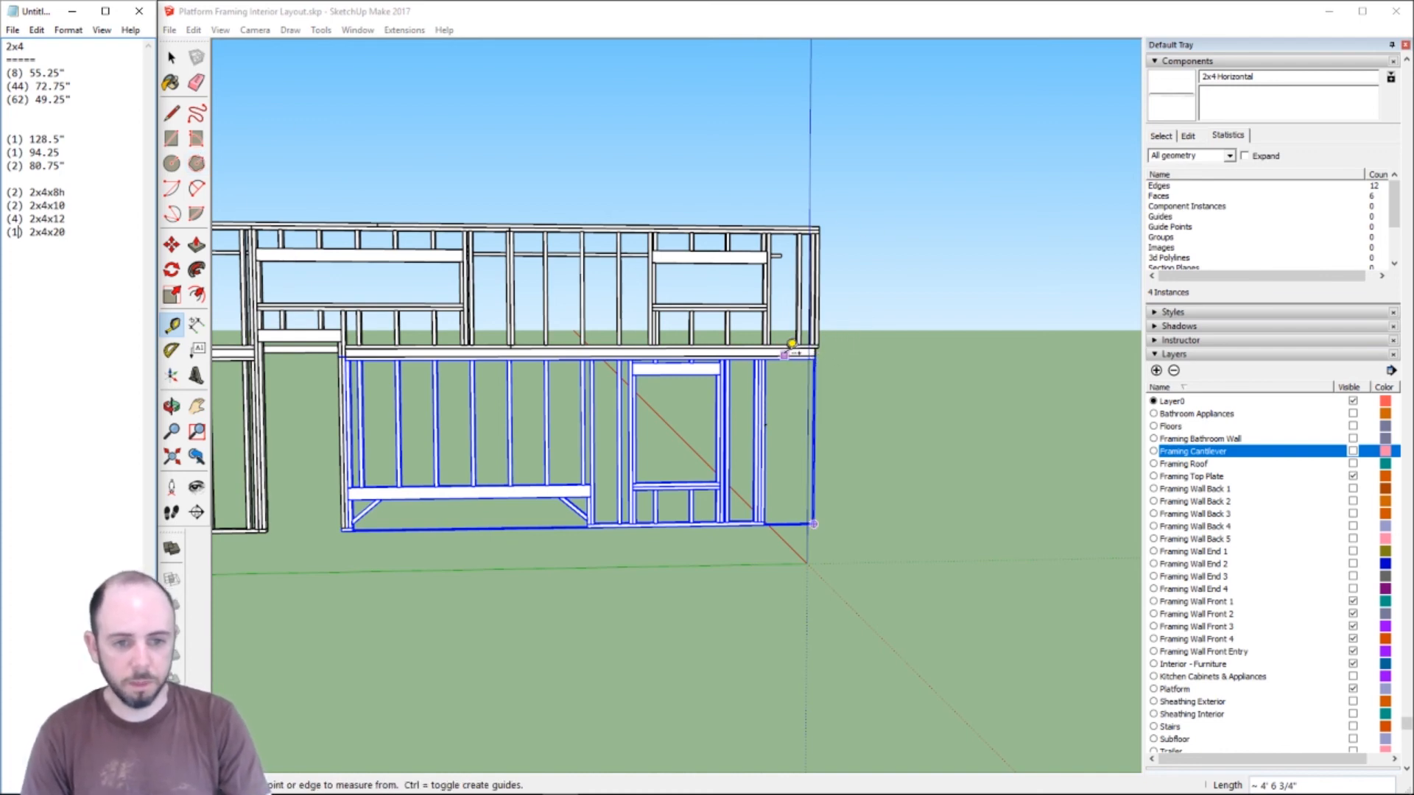
- In the SketchUp model, measure the bottom plate of the upper front wall section nearest the origin
scroll(766, 335, "up", 3)
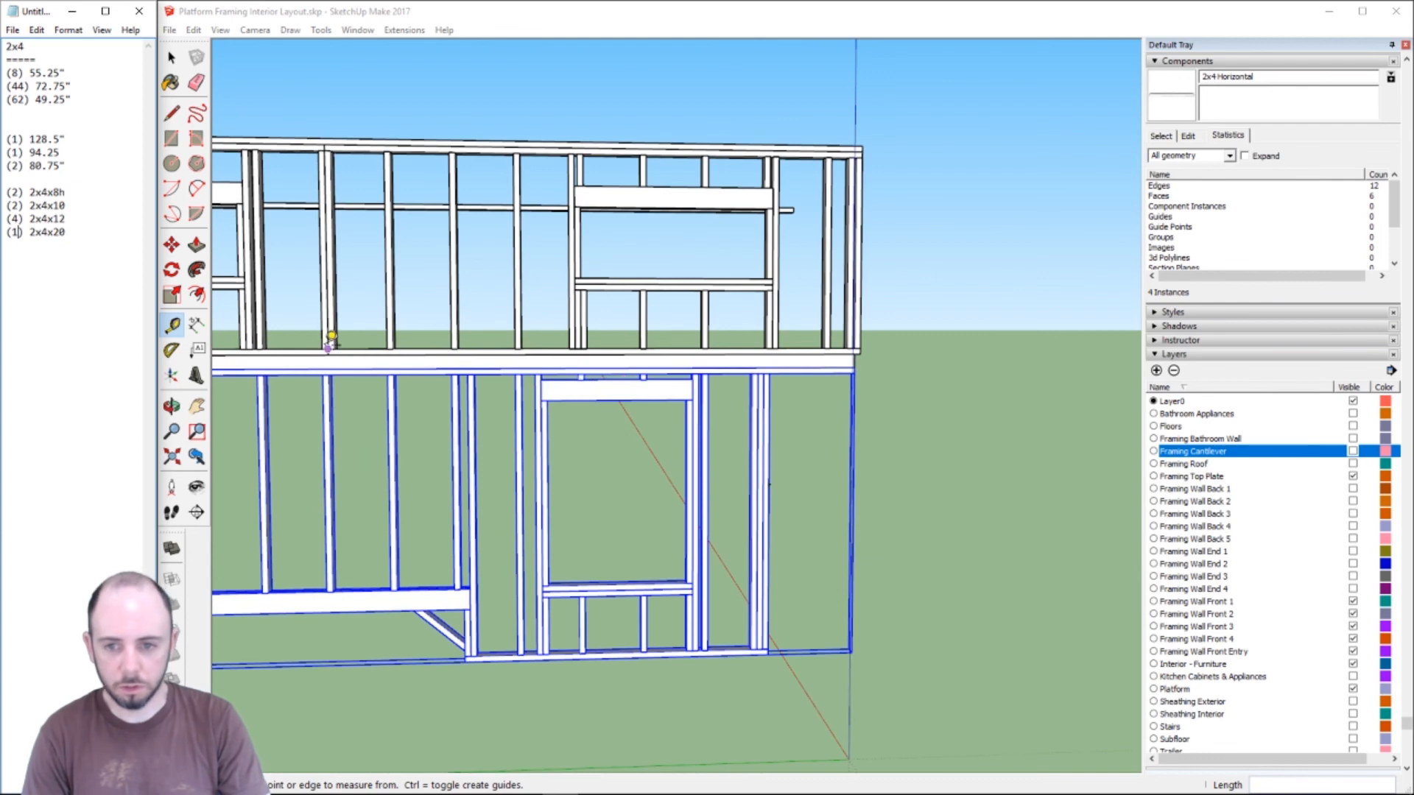
left_click(328, 347)
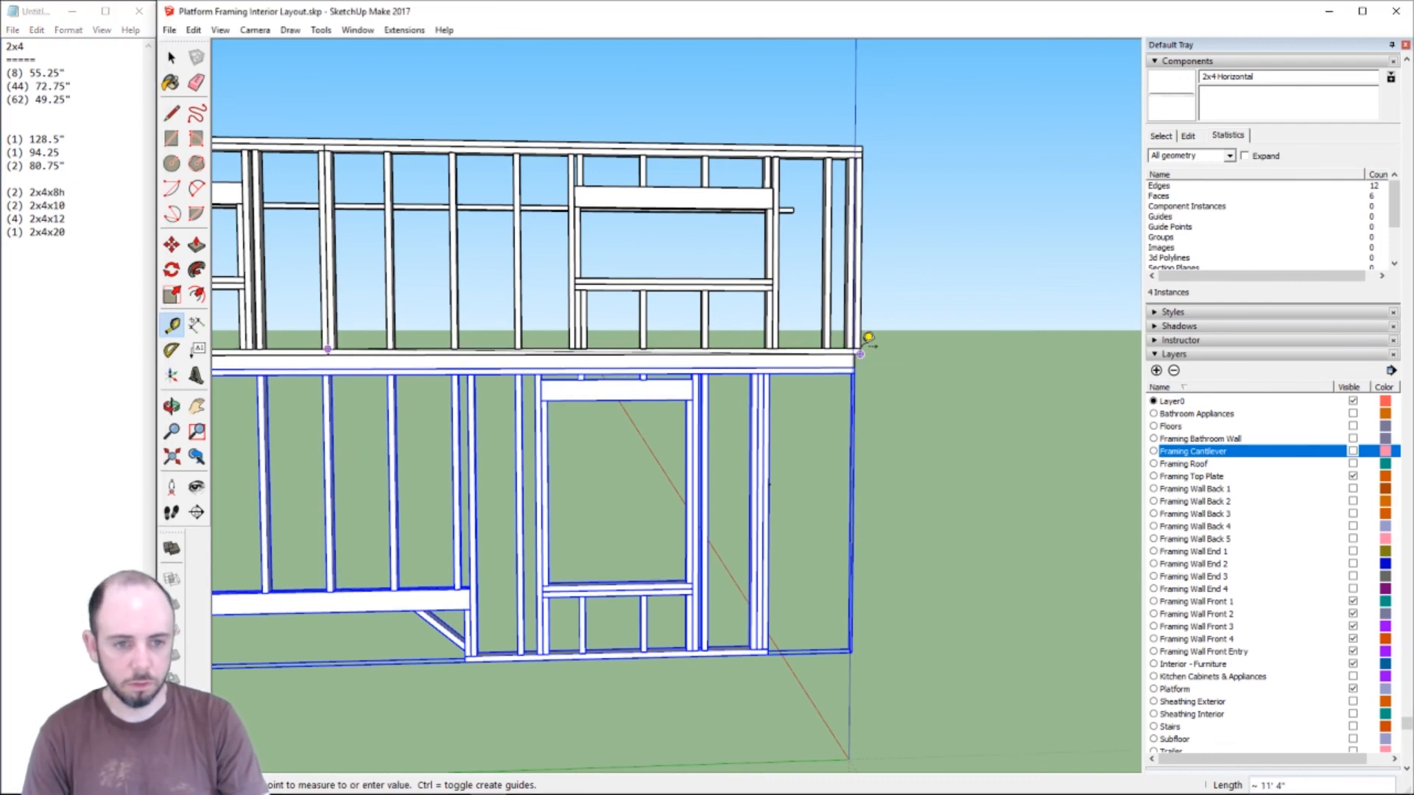
scroll(869, 337, "up", 4)
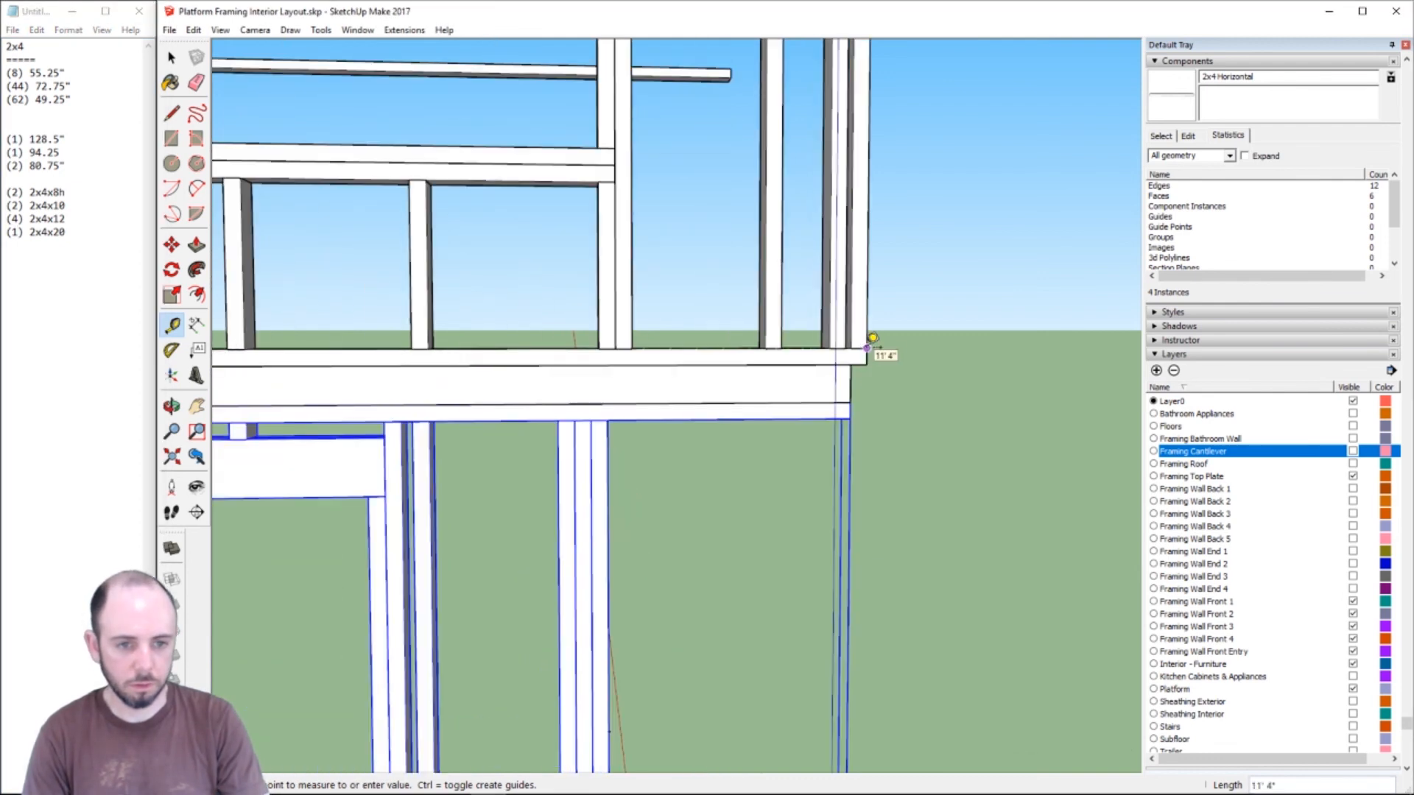
left_click(869, 340)
scroll(869, 339, "down", 5)
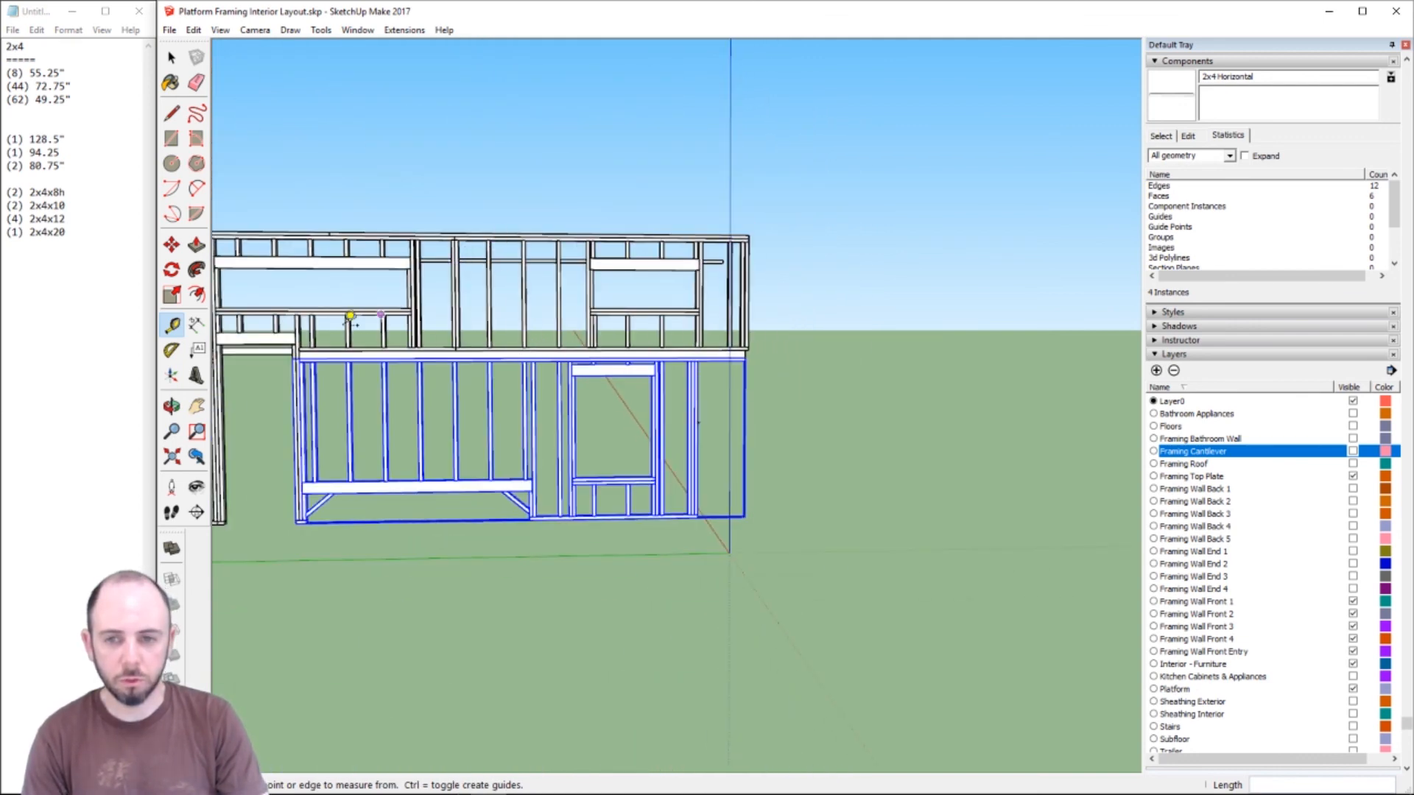
- Set the 2x4x12 quantity in the lumber list to 8
left_click(19, 218)
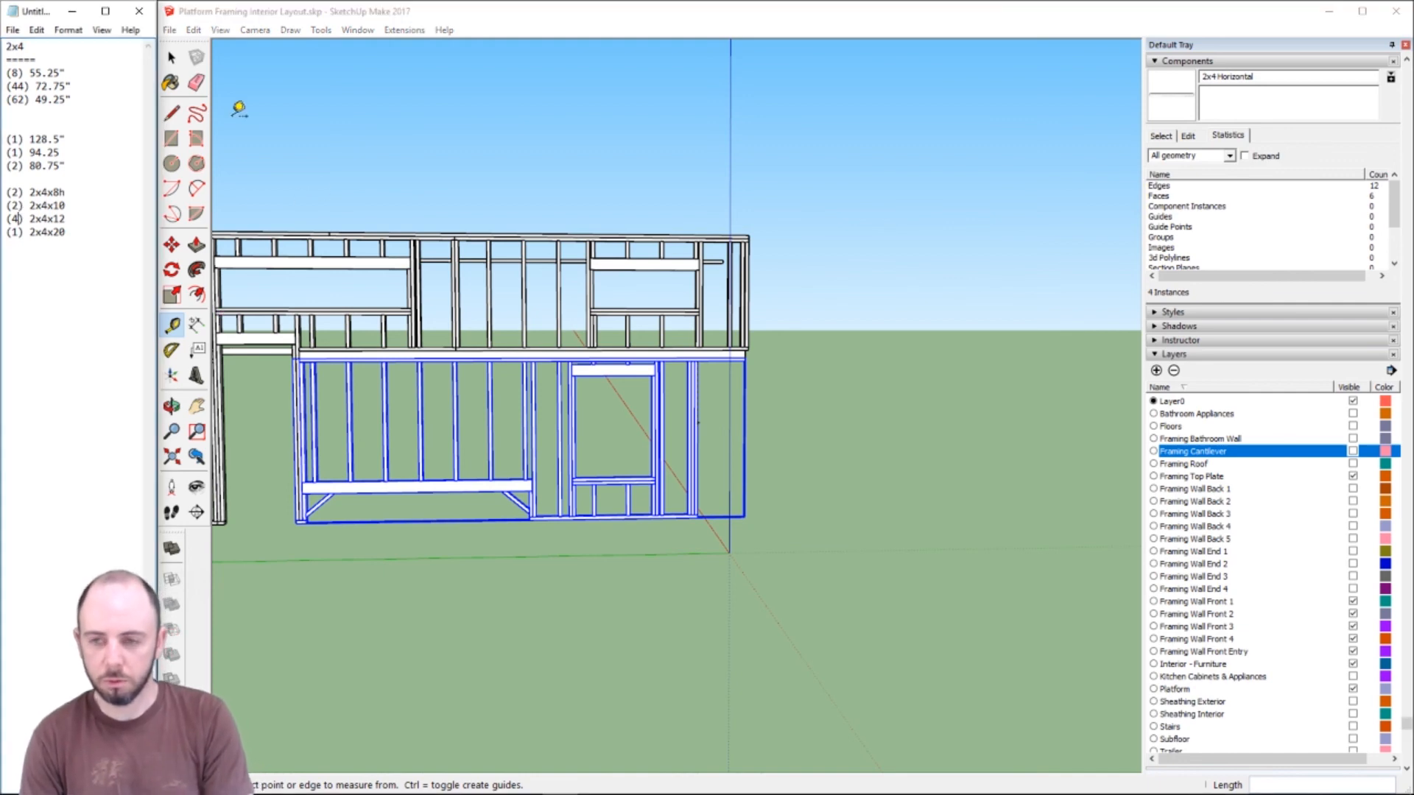
key("BackSpace")
type("8")
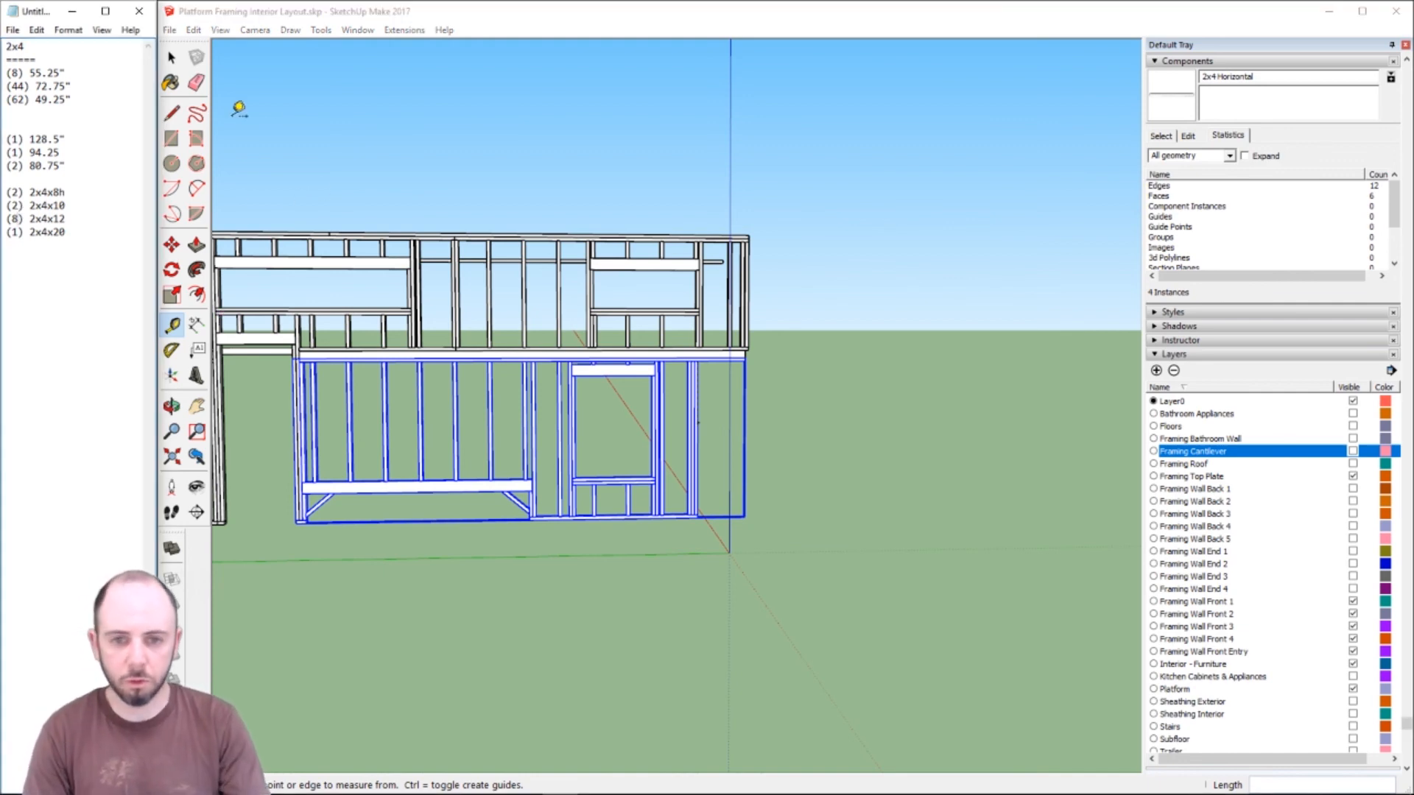
type("h")
- Select the entry wall framing above the doorway in the model and measure its top plate from end to end
left_click(407, 345)
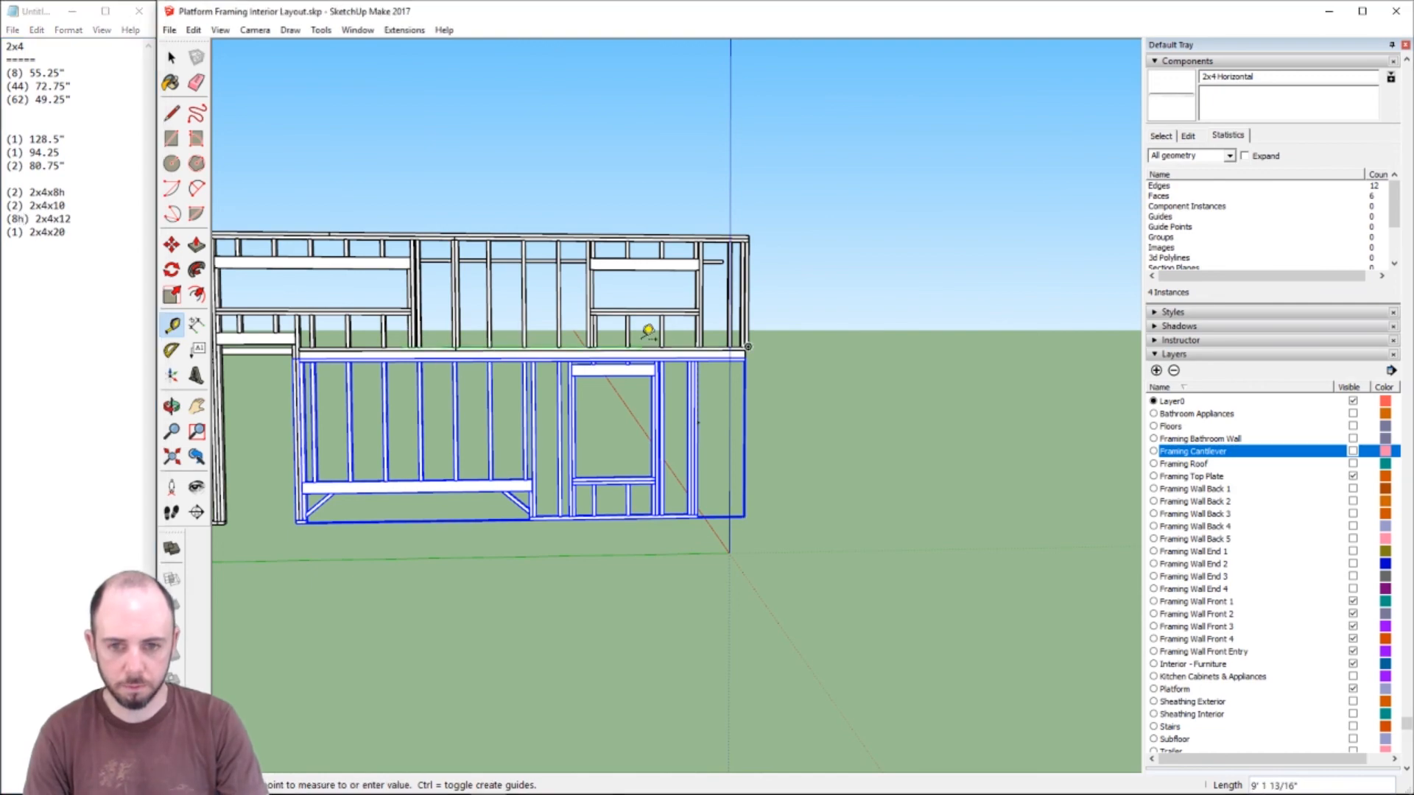
left_click(642, 346)
key("h")
left_click_drag(480, 321, 739, 316)
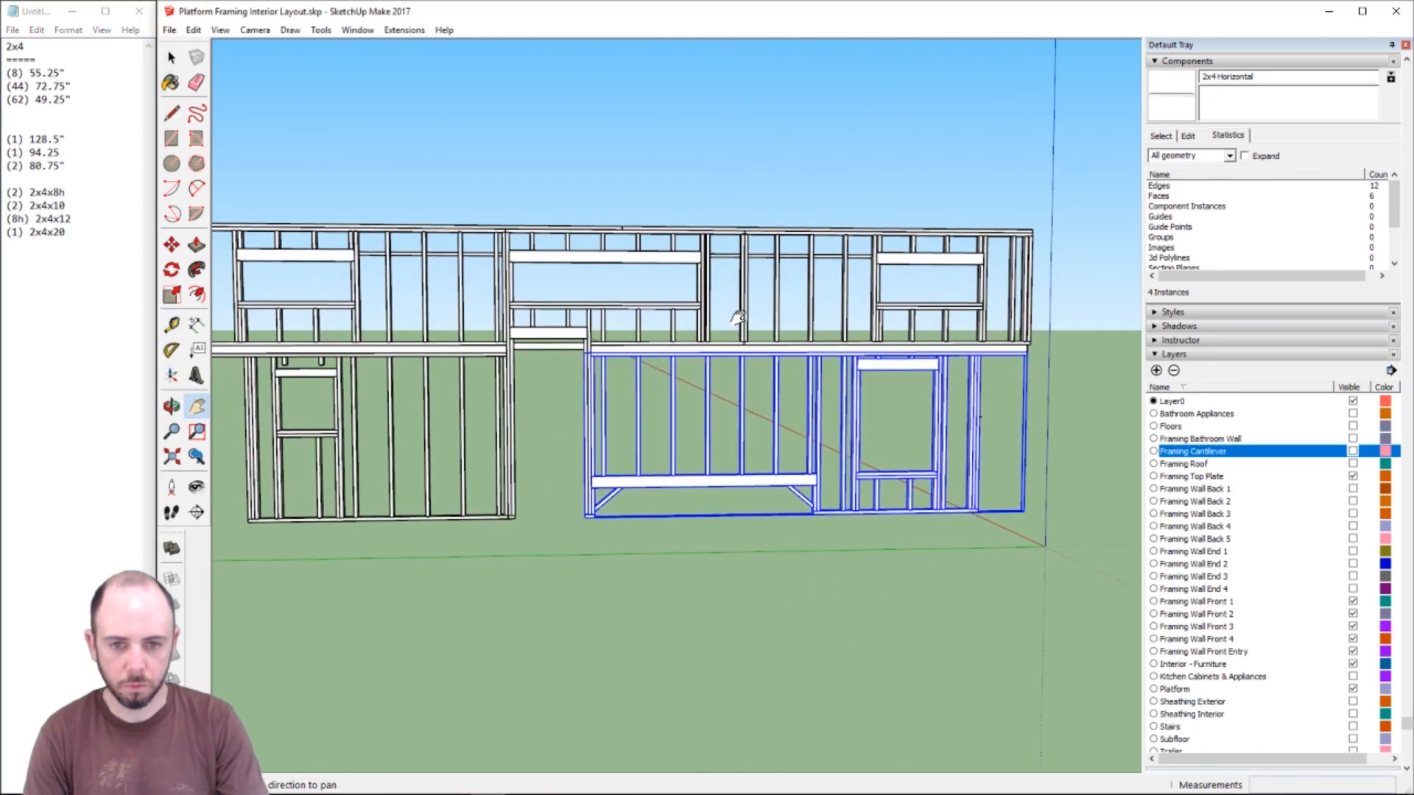
scroll(674, 299, "up", 5)
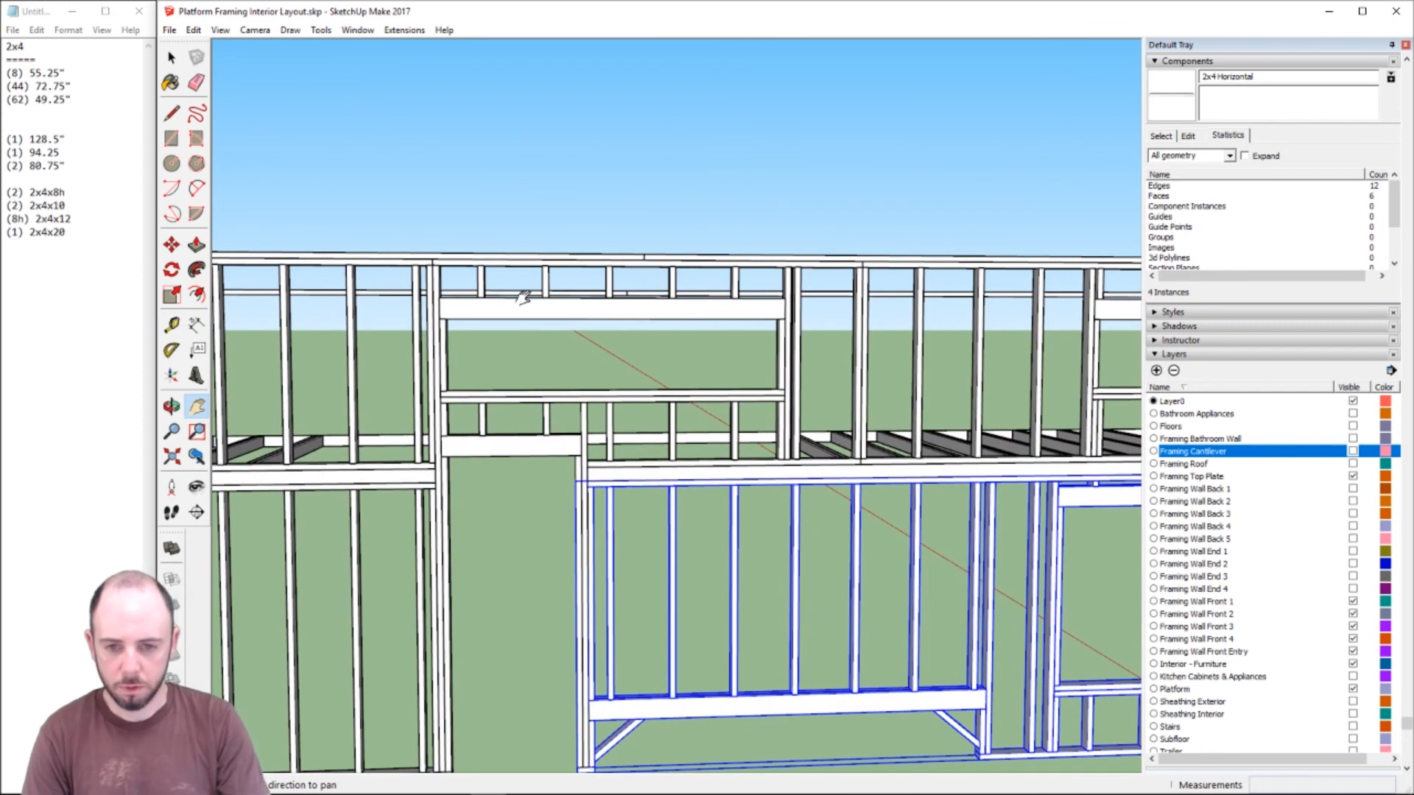
key("space")
left_click(543, 285)
key("t")
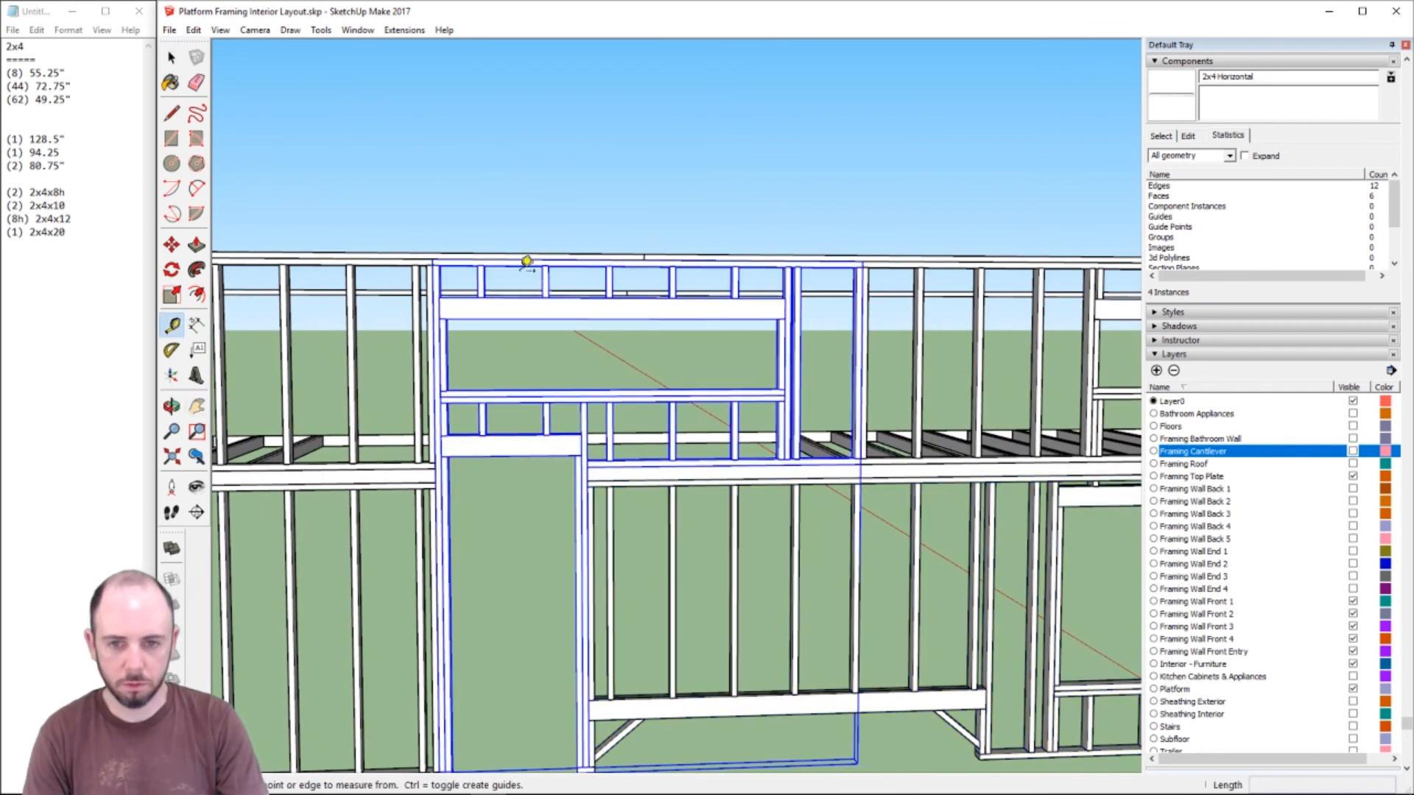
left_click(433, 264)
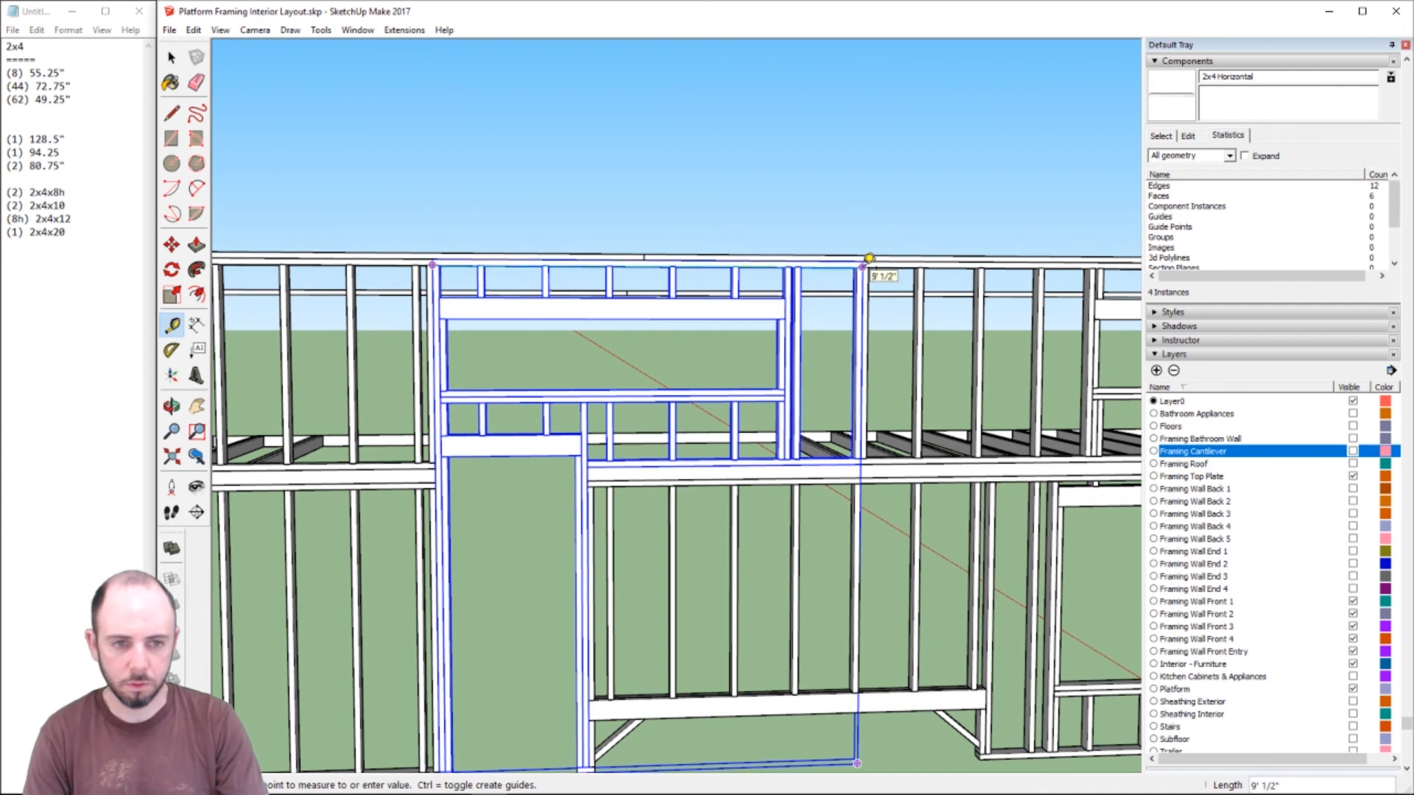
left_click(869, 258)
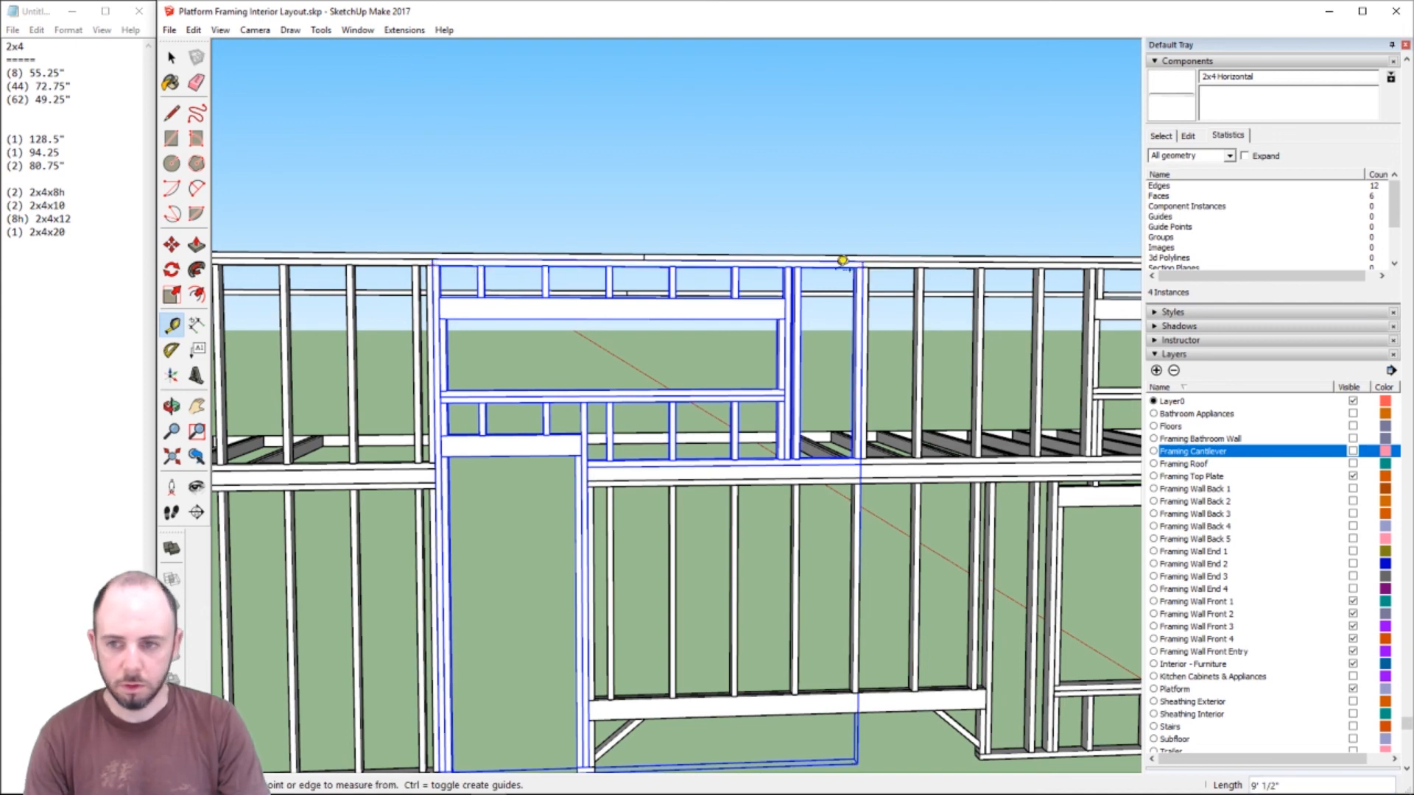
- Set the 2x4x10 and 2x4x8 quantities to 4 each and remove the stray h from the 2x4x12 quantity
left_click(19, 205)
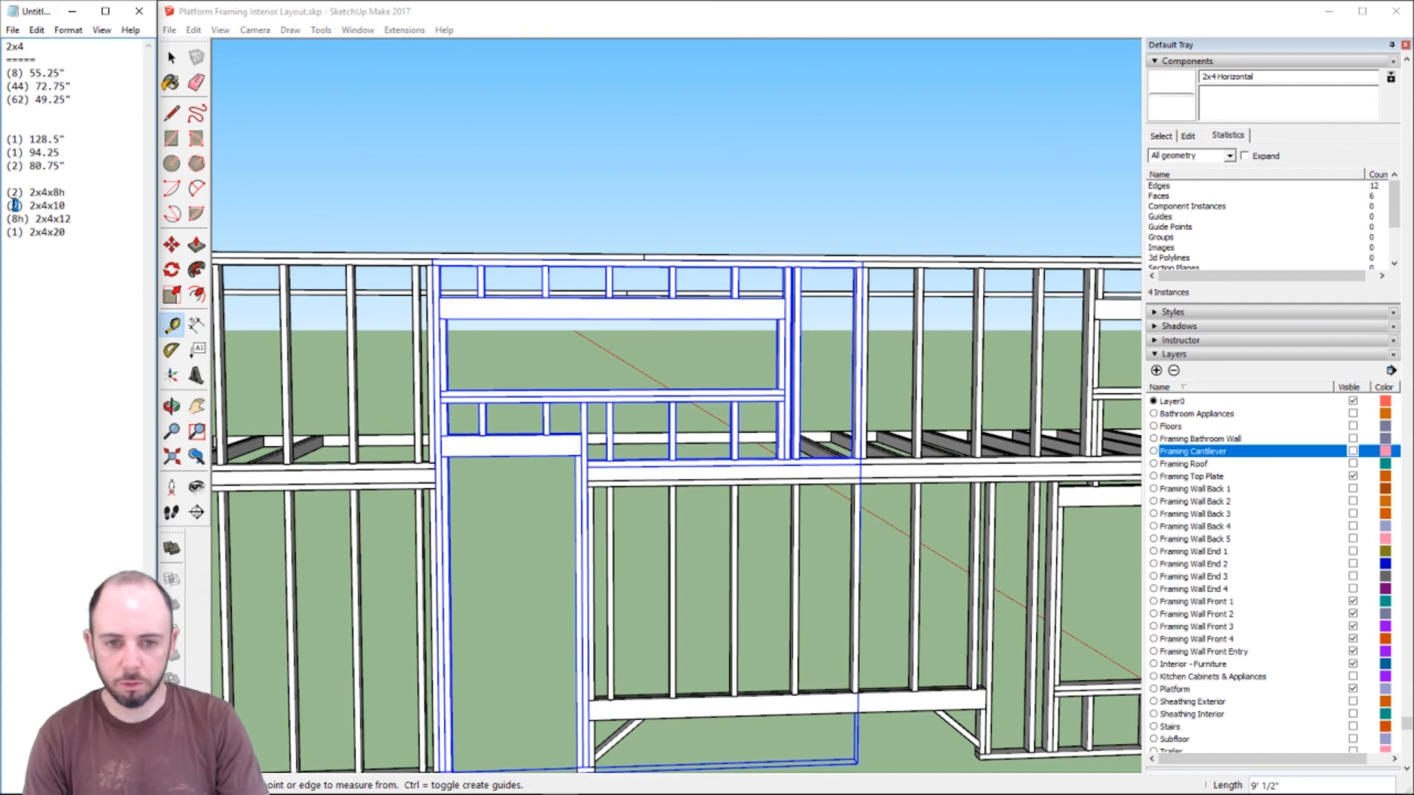
type("4")
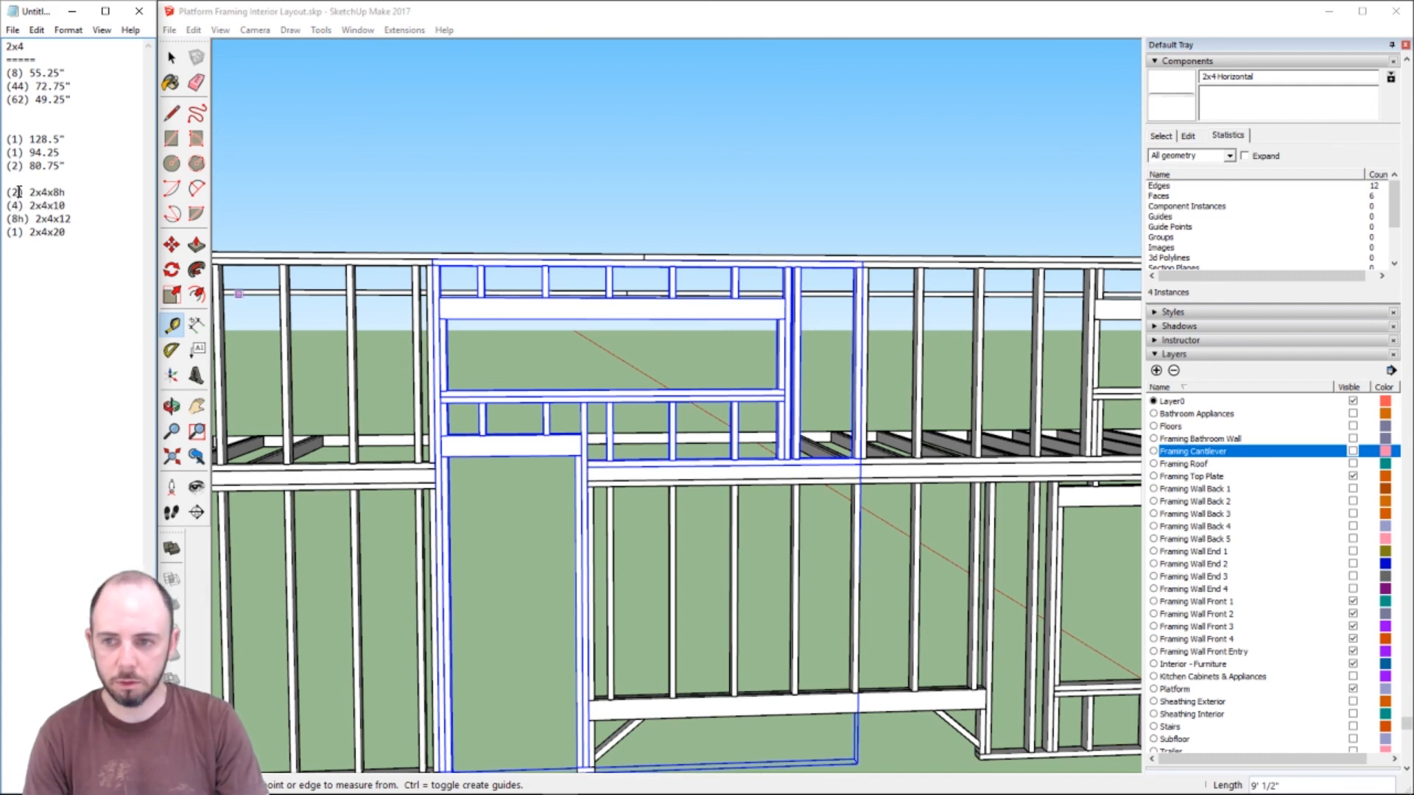
type("4")
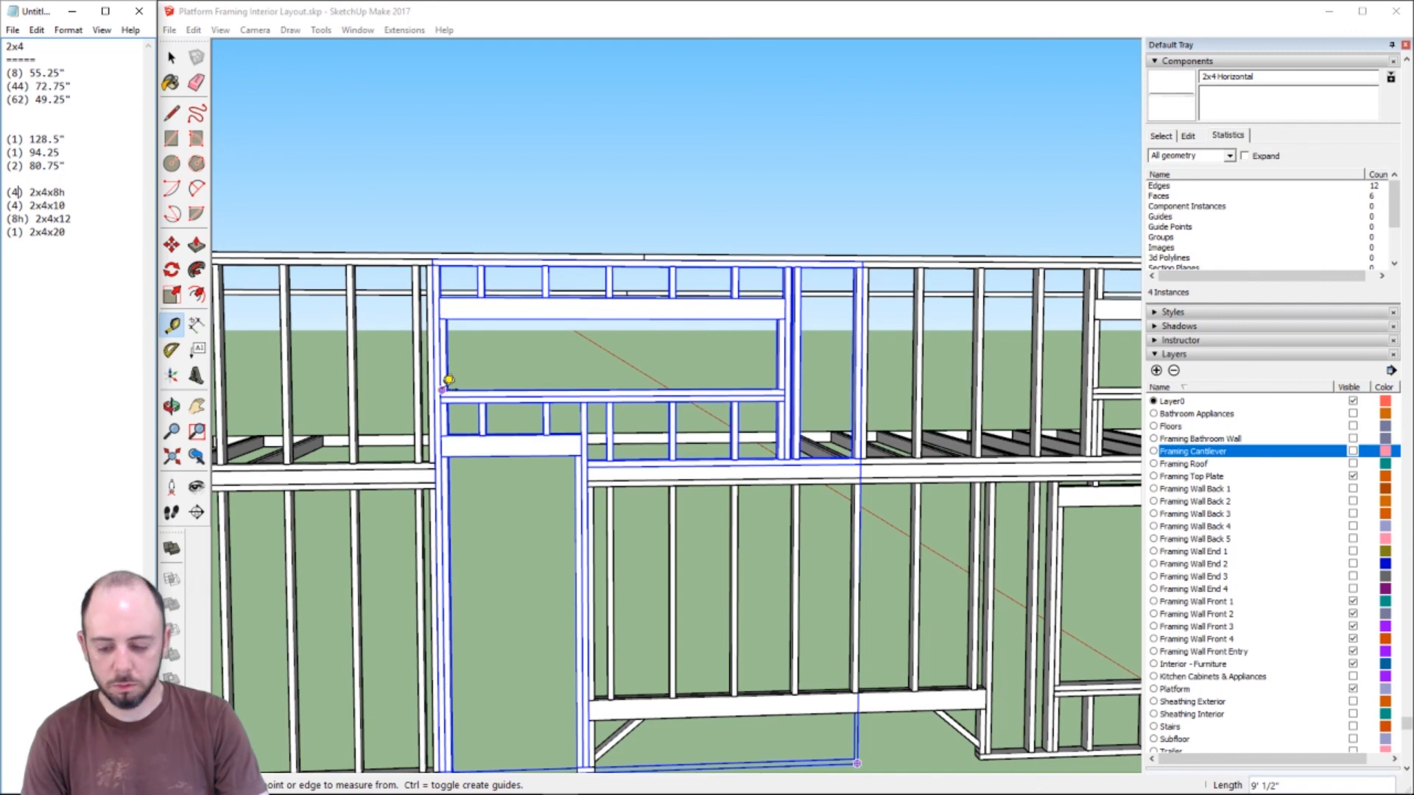
type("hh")
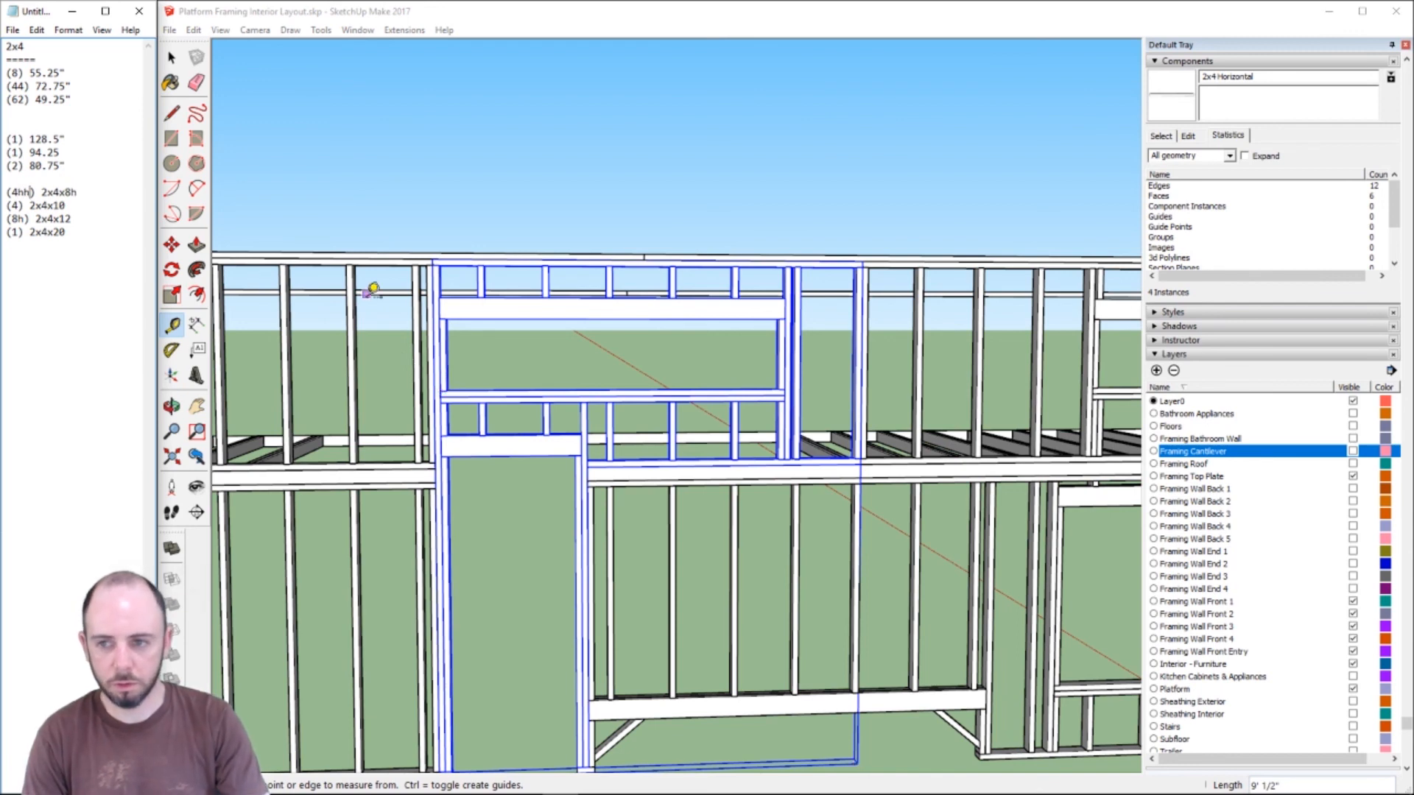
key("BackSpace")
key("BackSpace")
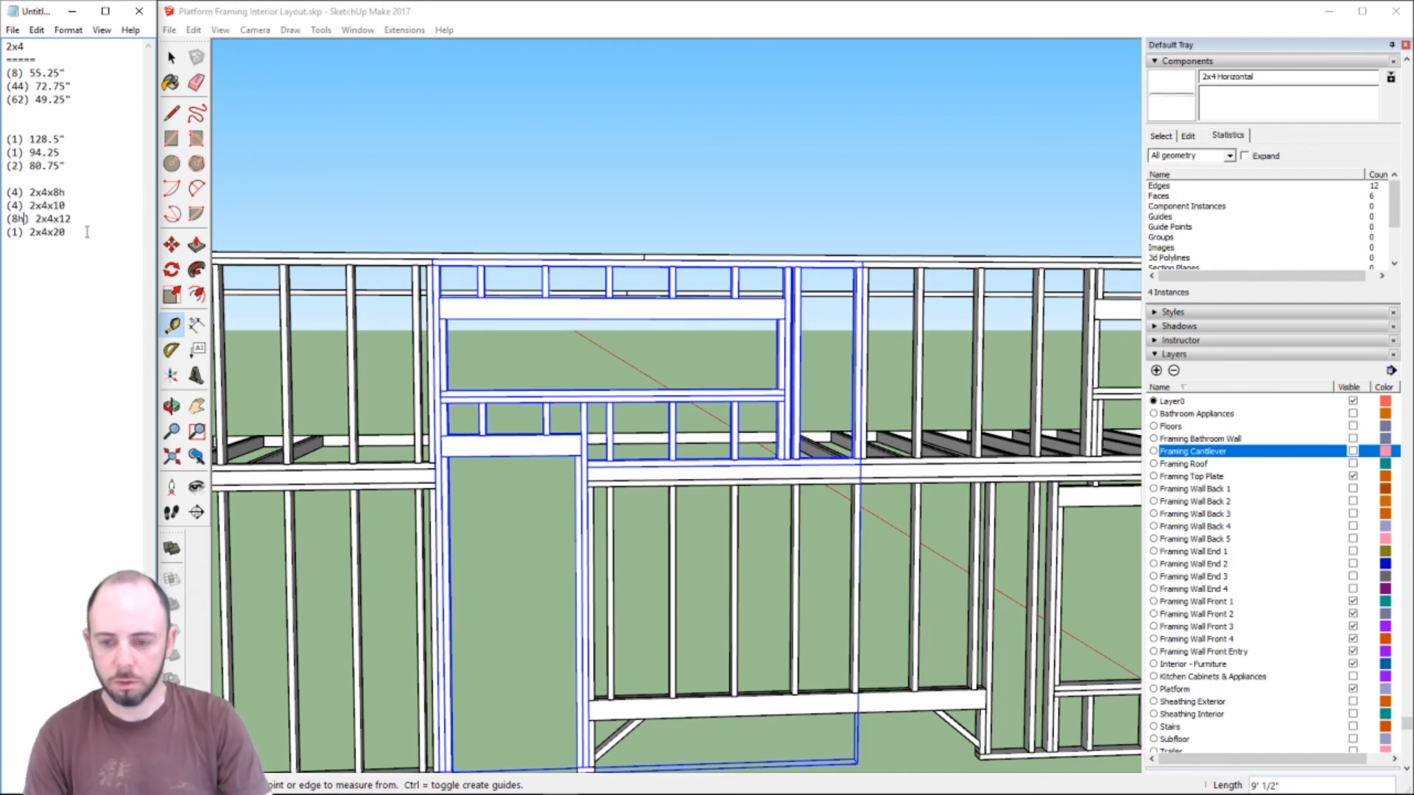
key("BackSpace")
- Measure the upper front wall's top plate from the entry section to the end farthest from the origin, and set the 2x4x12 quantity to 12
left_click(369, 198)
key("h")
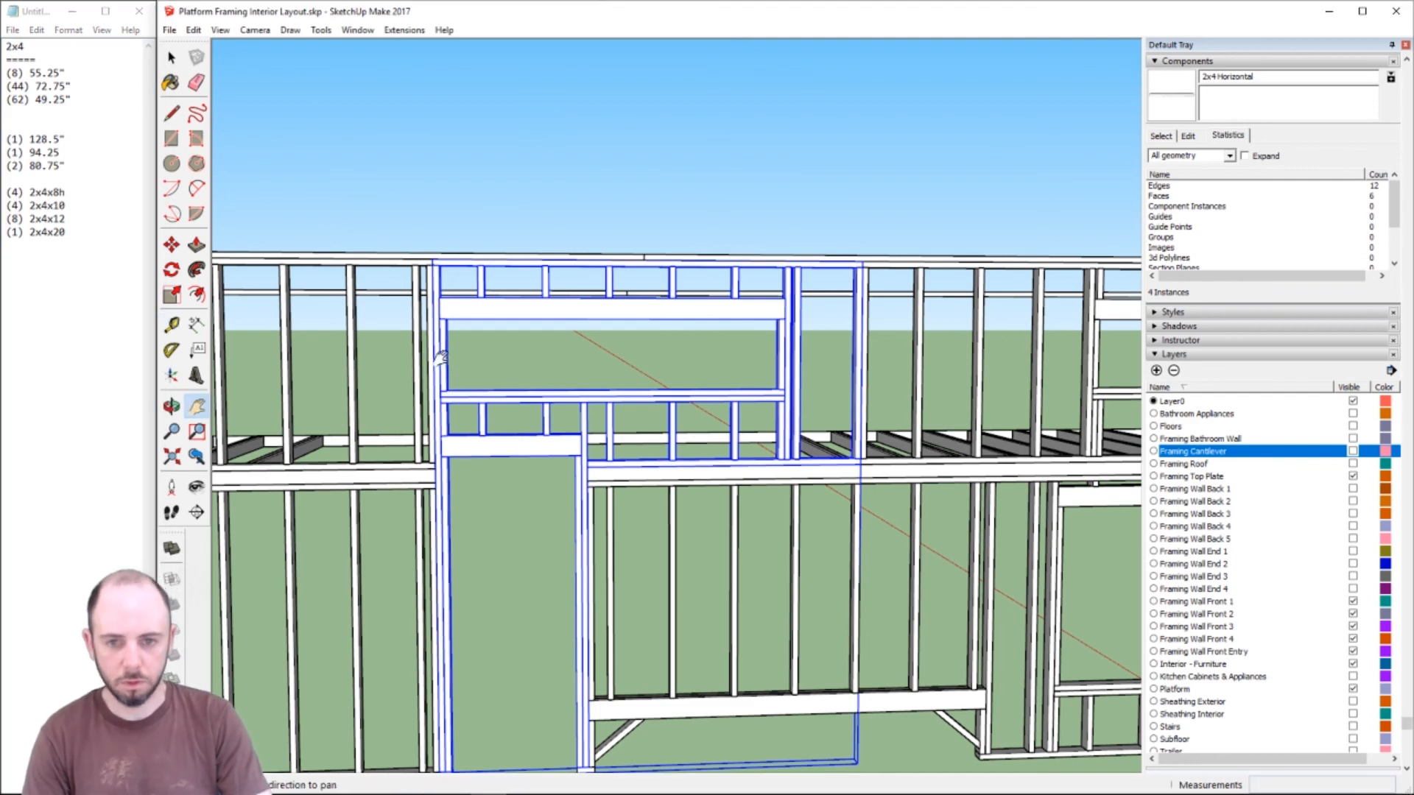
left_click_drag(439, 359, 937, 373)
key("t")
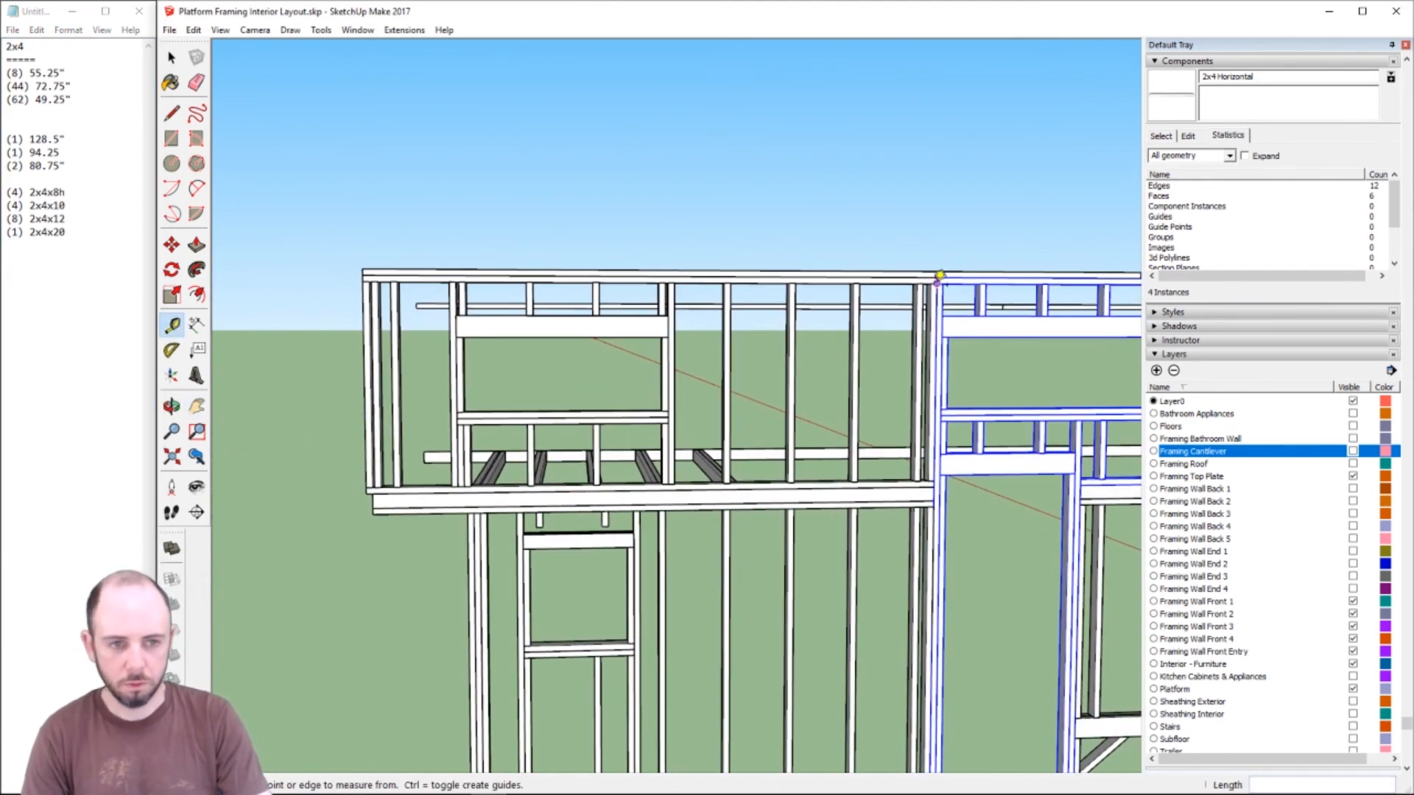
left_click(939, 276)
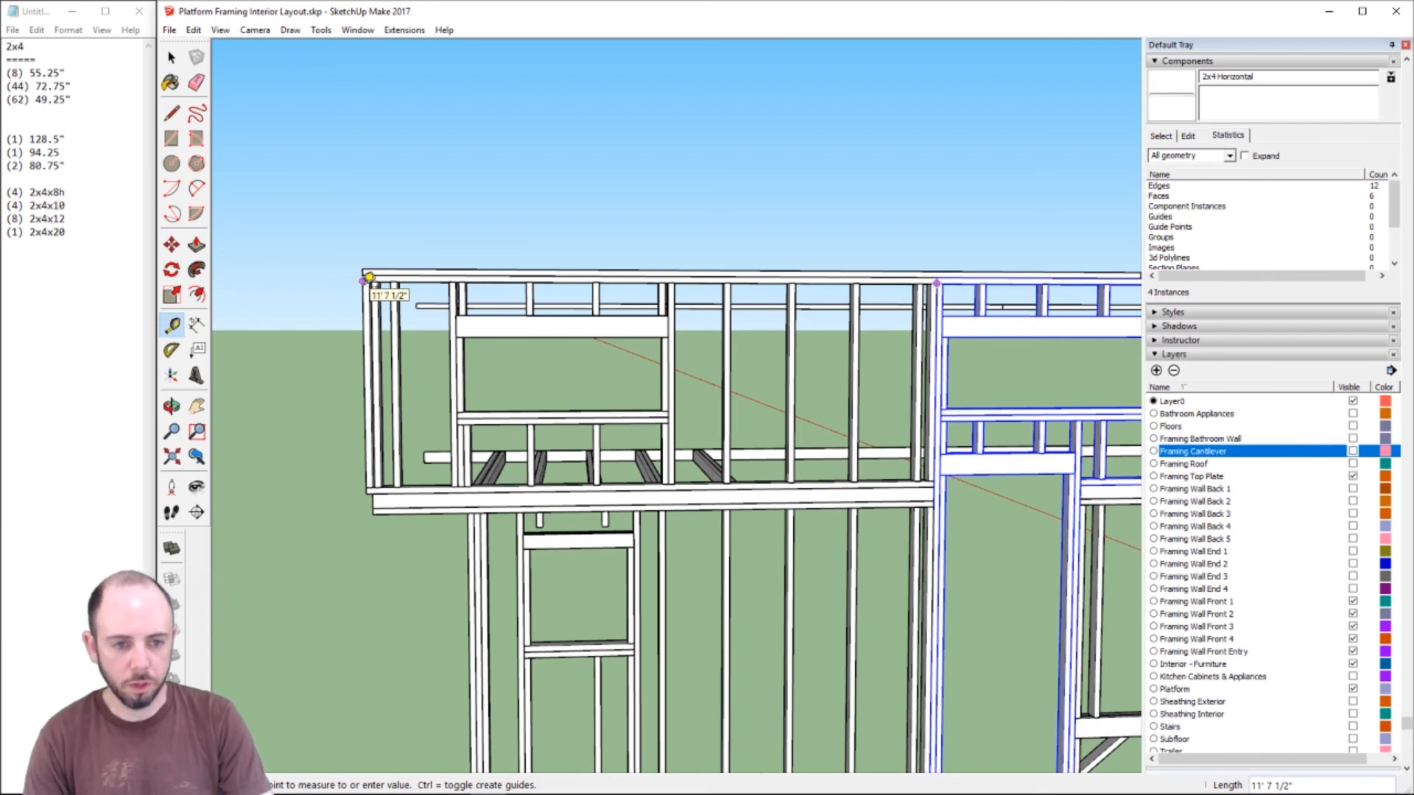
left_click(369, 277)
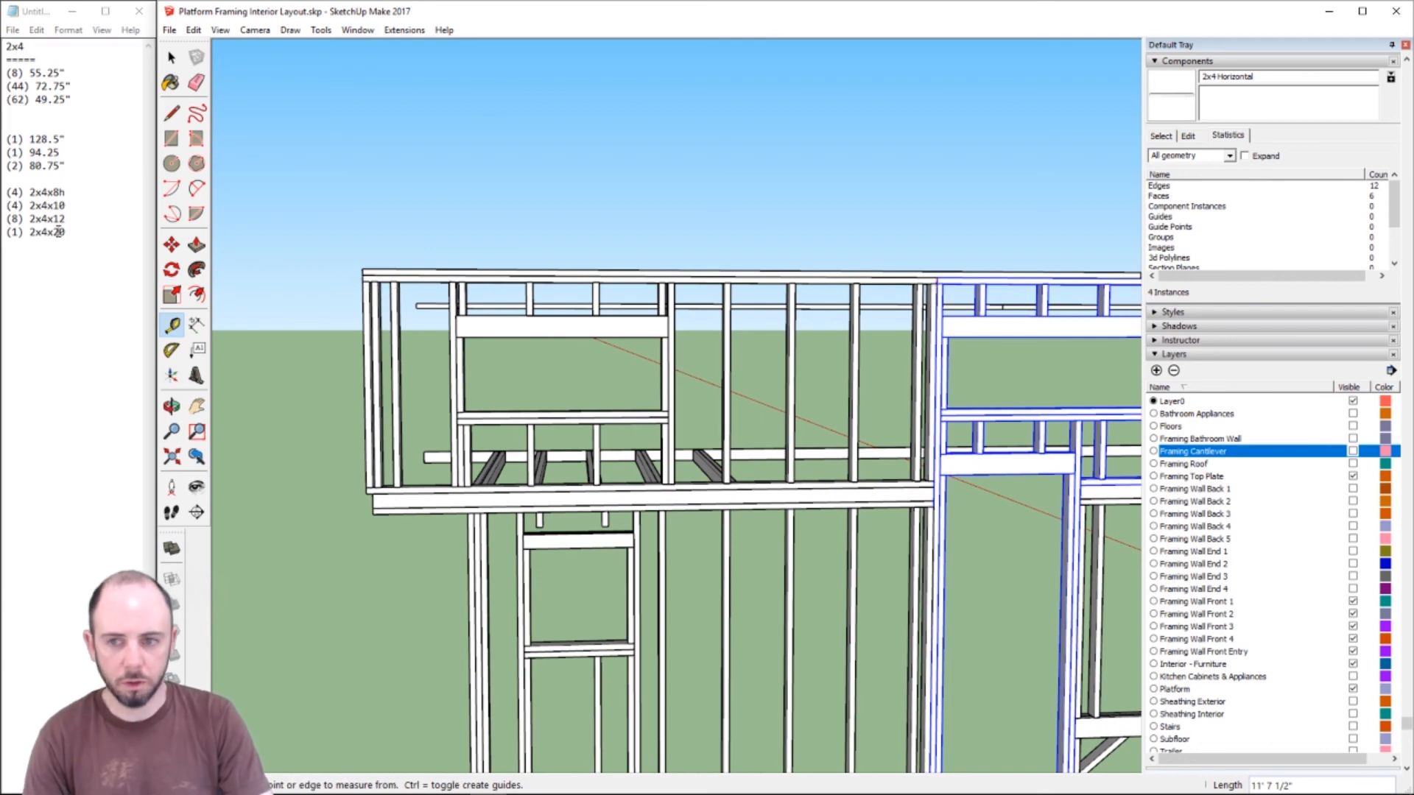
left_click(17, 219)
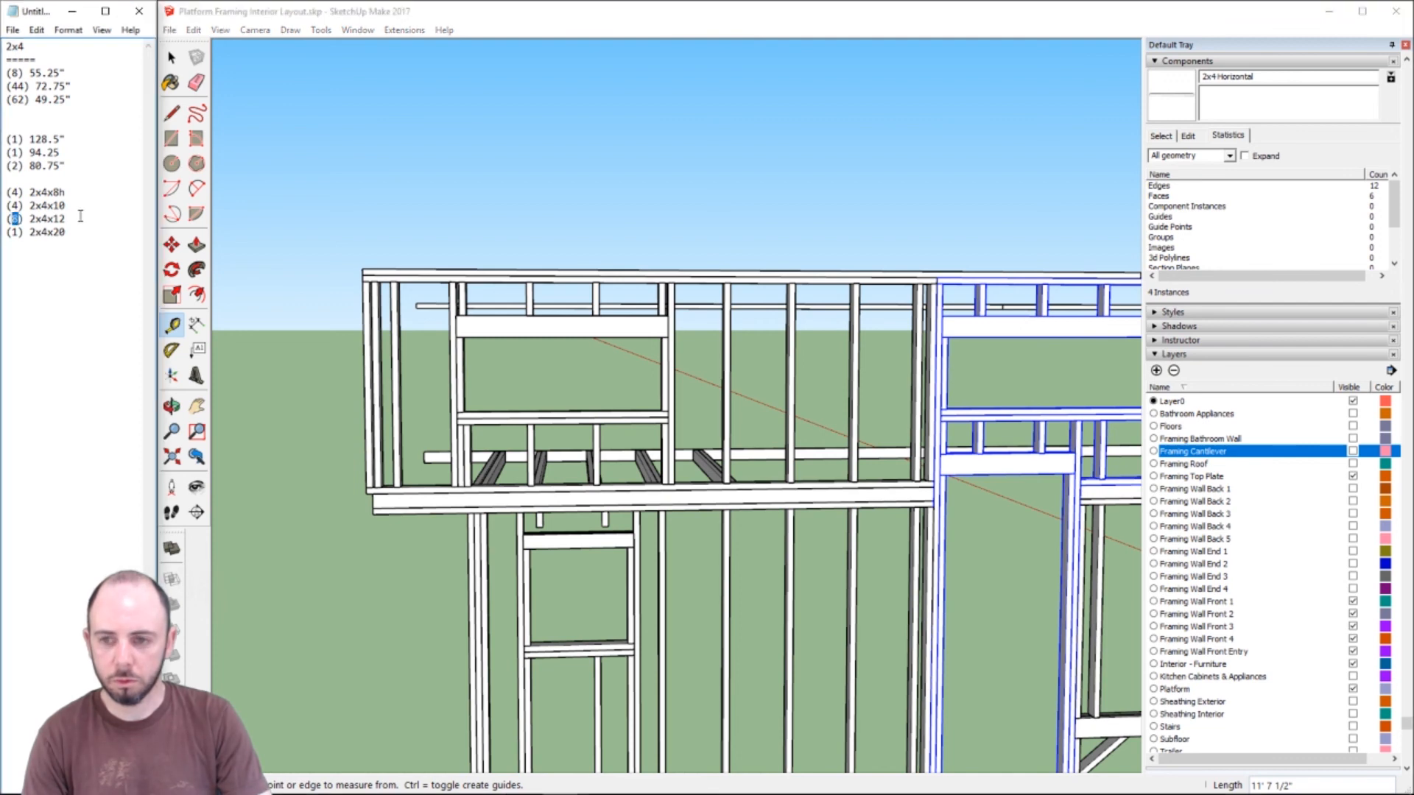
type("12")
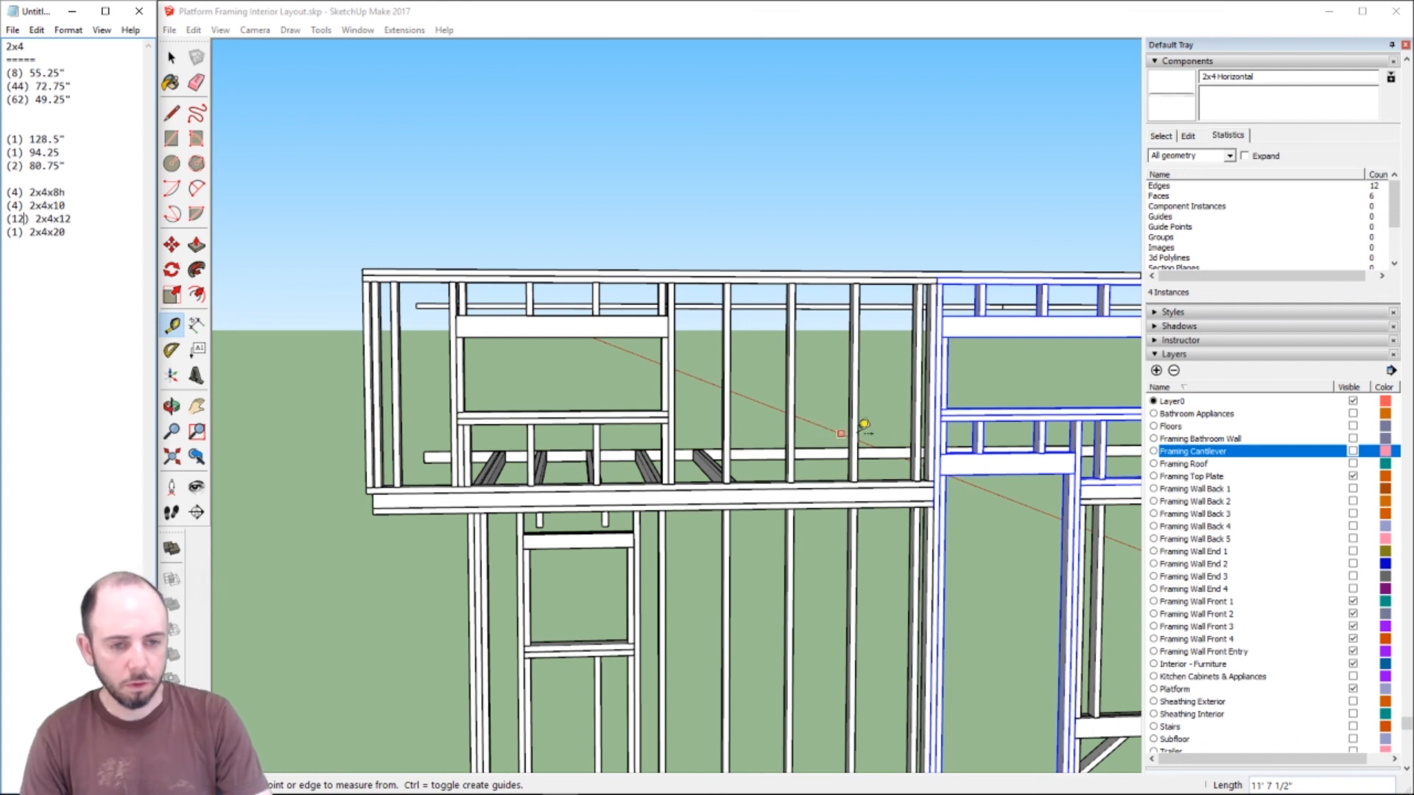
- Measure the bottom plate of the upper front wall section farthest from the origin, starting at the entry section
left_click(938, 481)
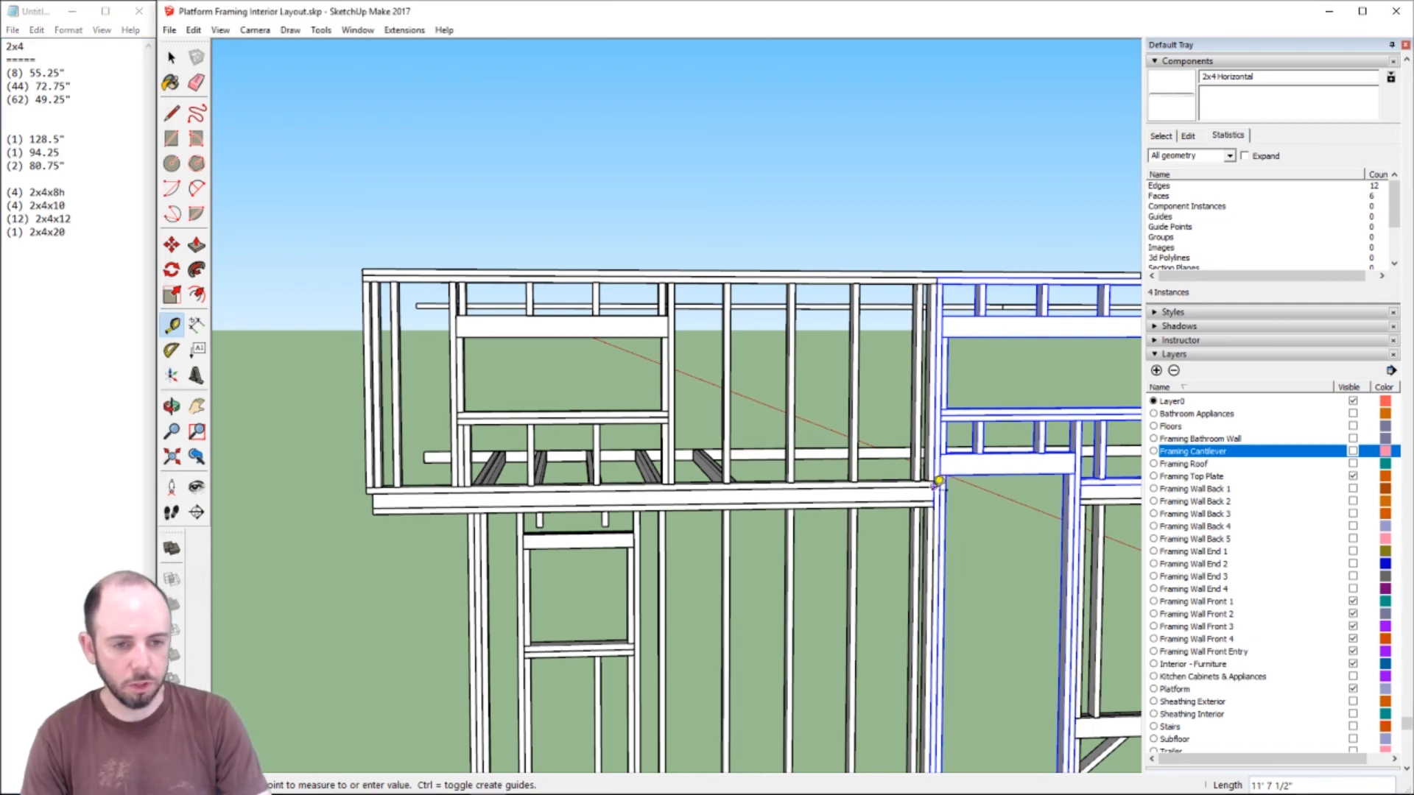
left_click(378, 480)
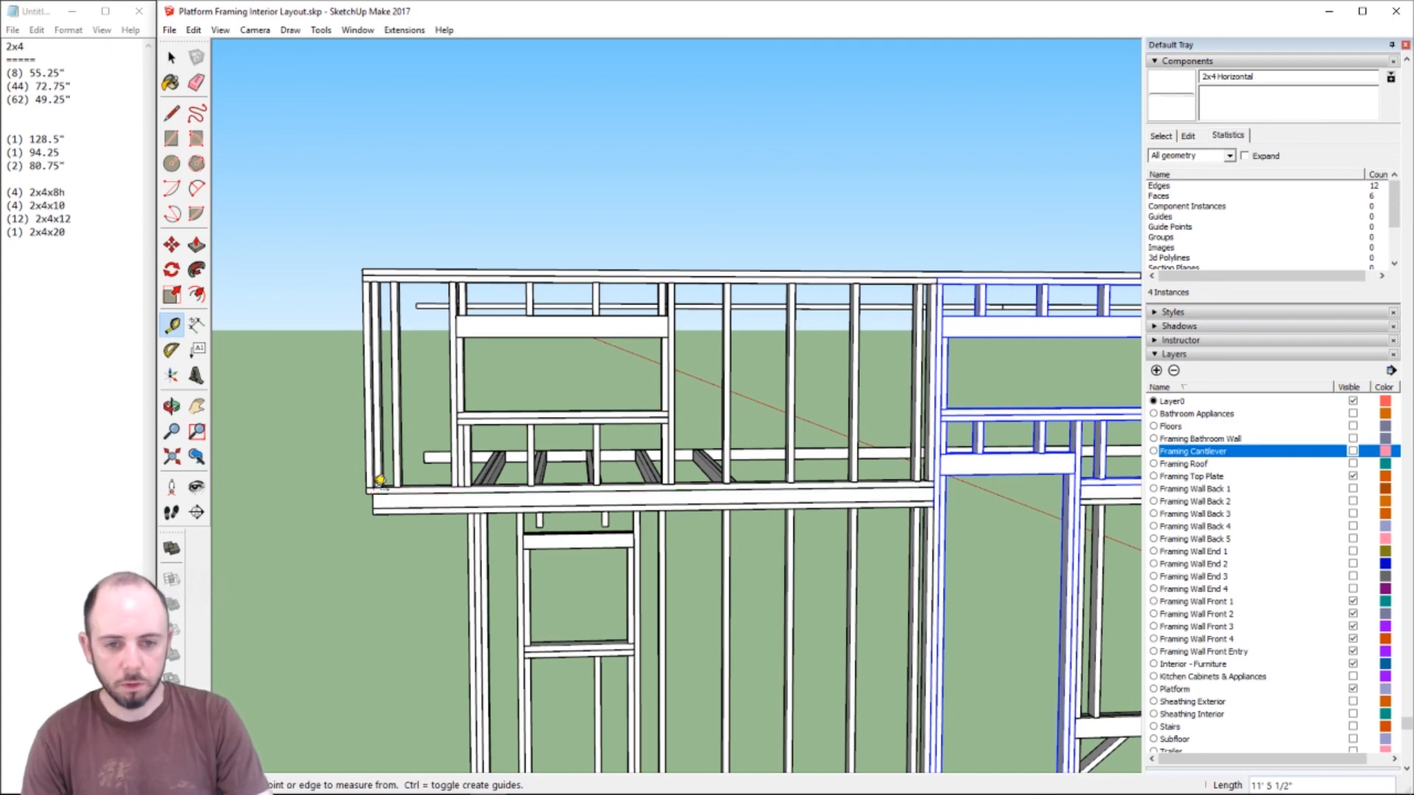
- Measure the bottom plate of the upper front wall section nearest the origin, and the entry section's bottom plate up to the doorway
key("h")
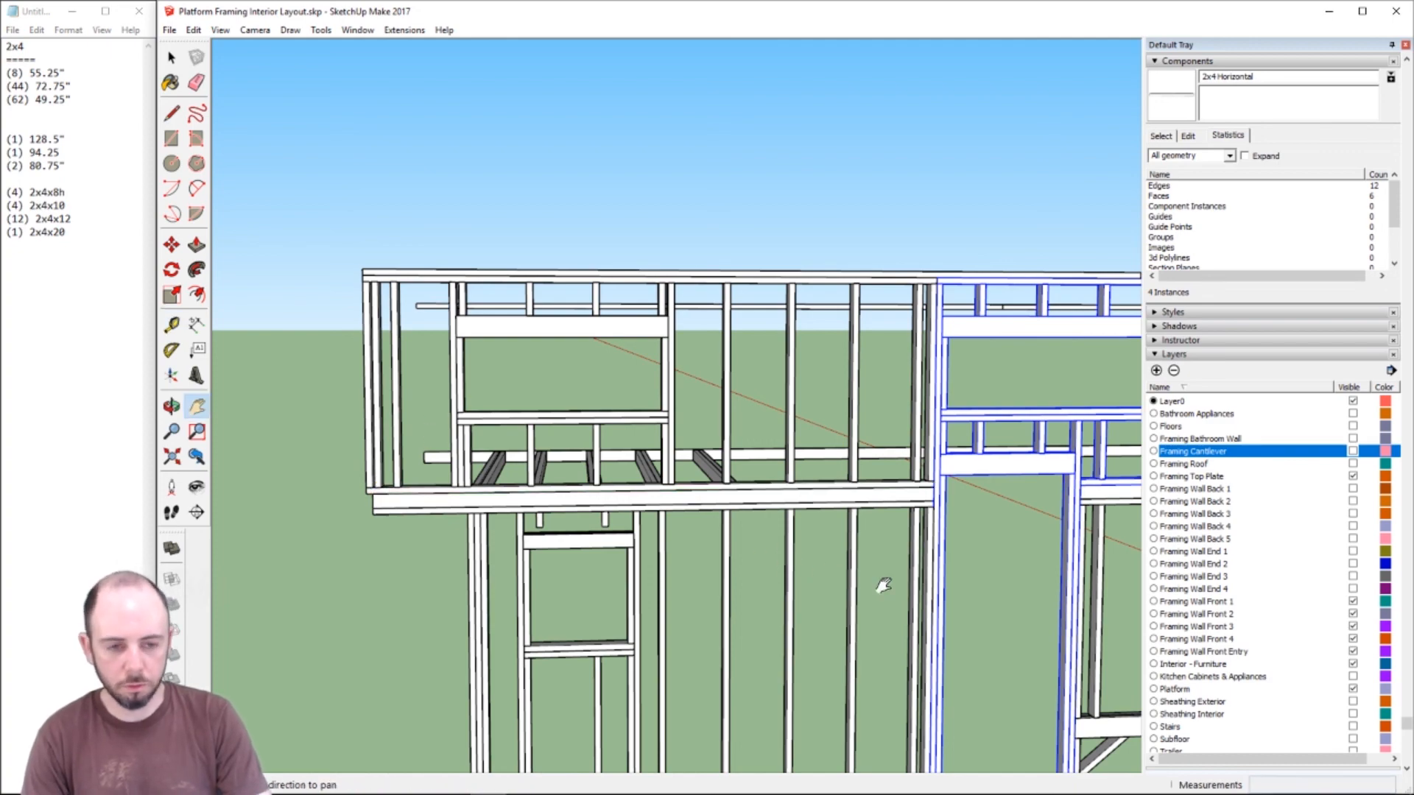
left_click_drag(881, 584, 343, 534)
left_click_drag(612, 498, 408, 530)
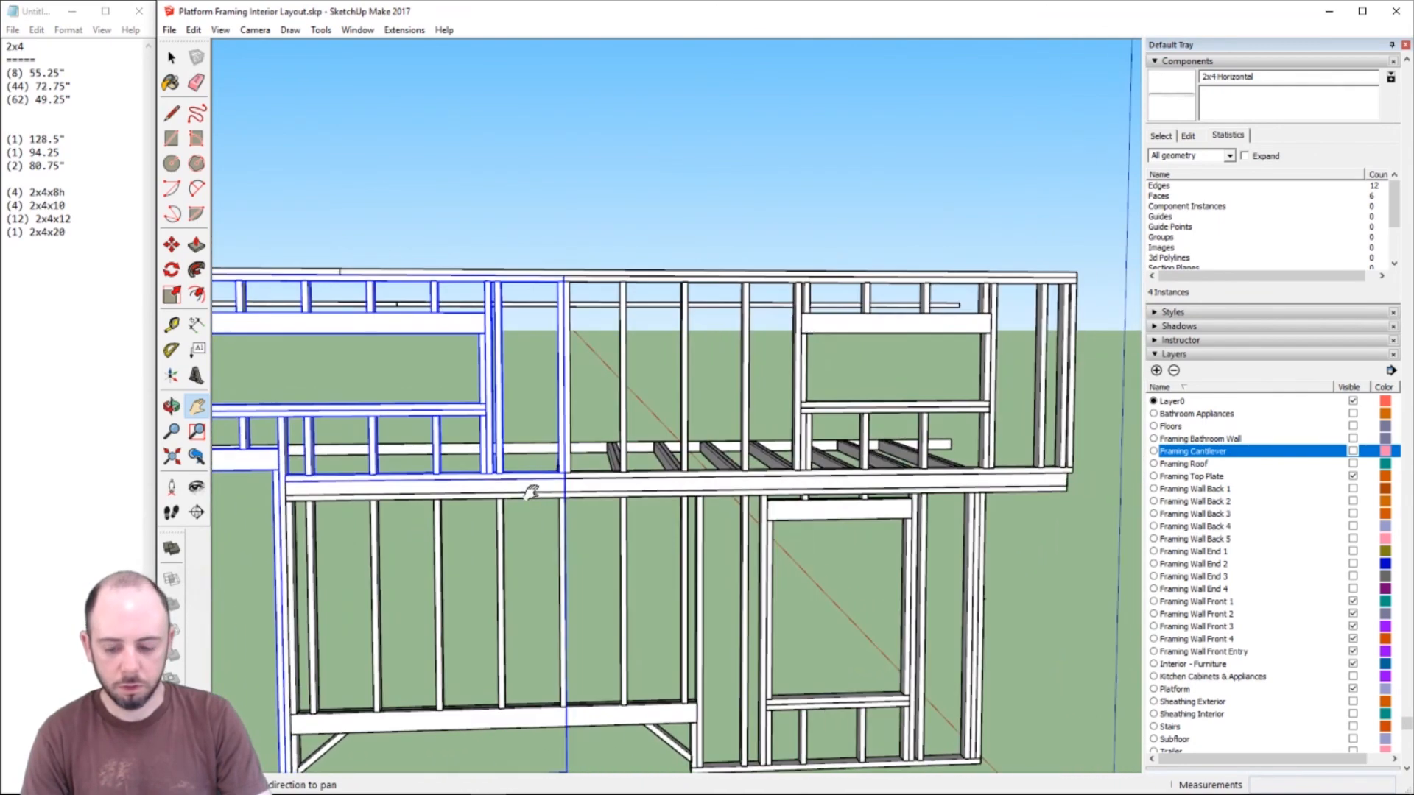
key("t")
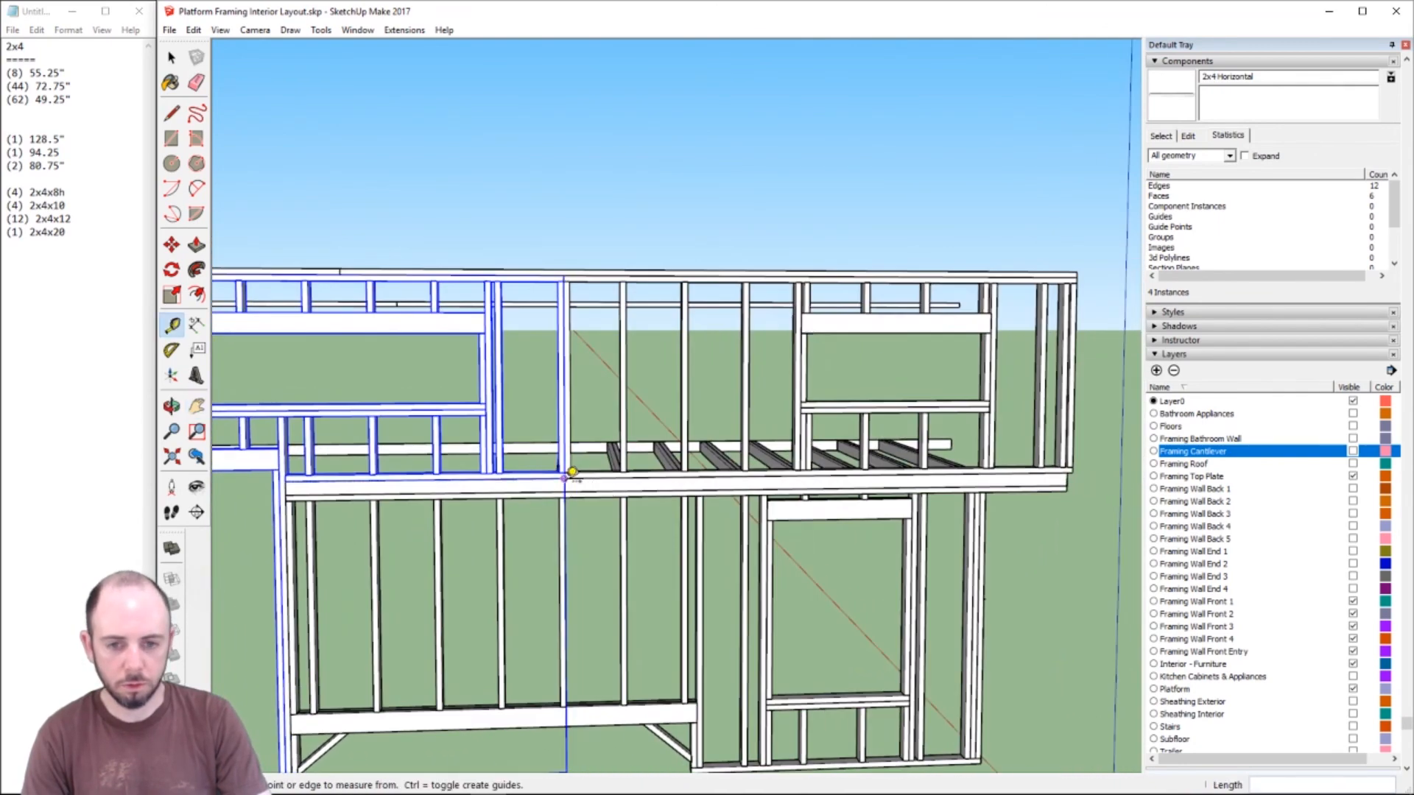
left_click(566, 477)
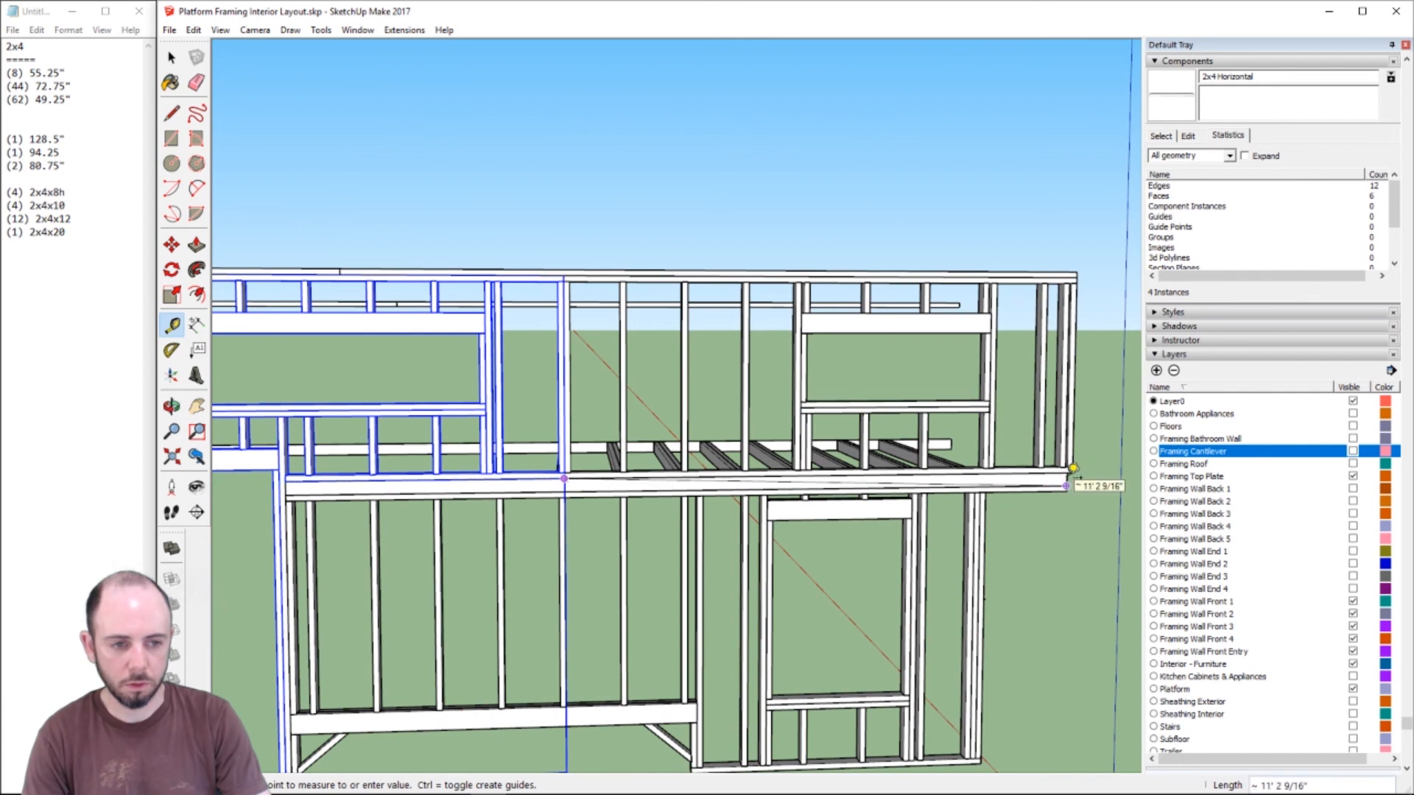
left_click(1072, 469)
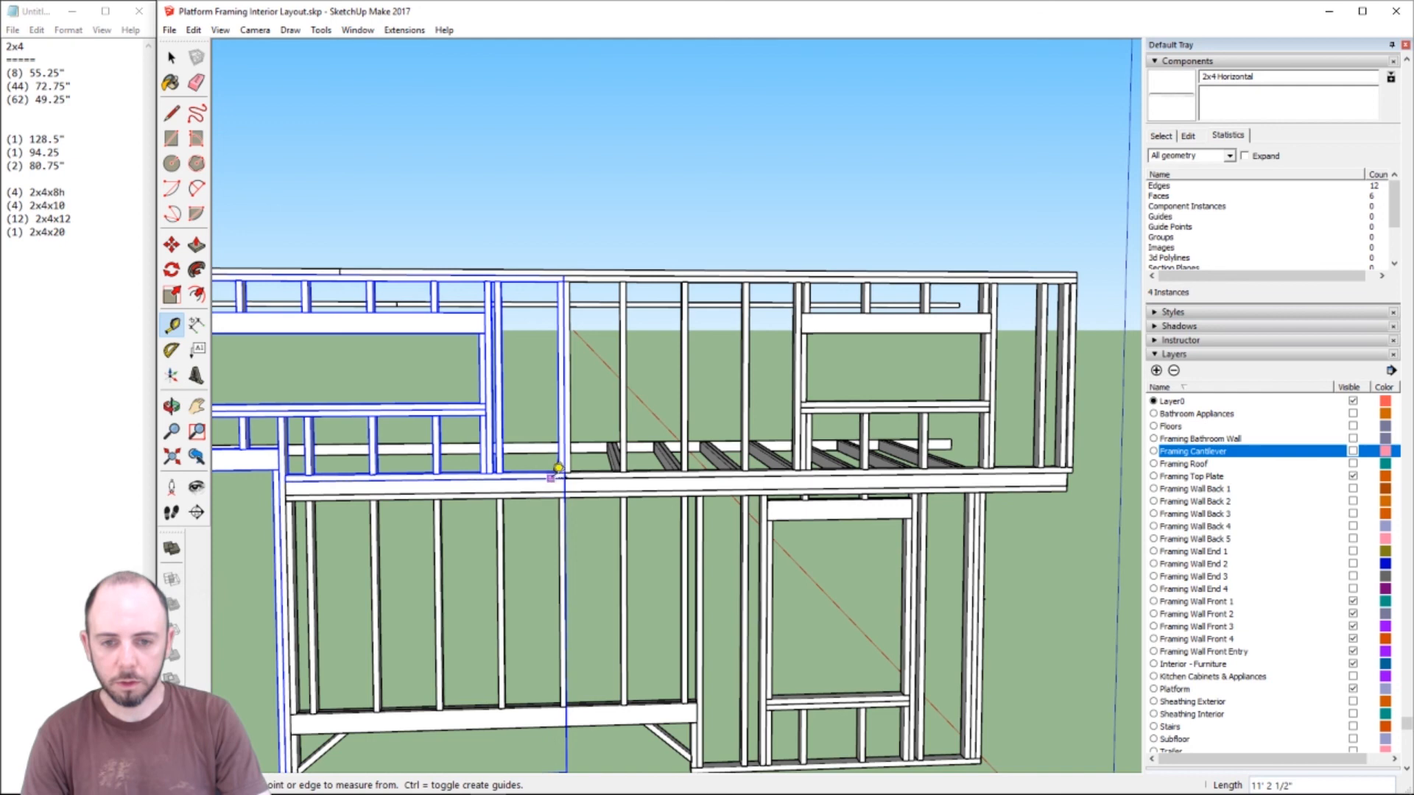
left_click(568, 469)
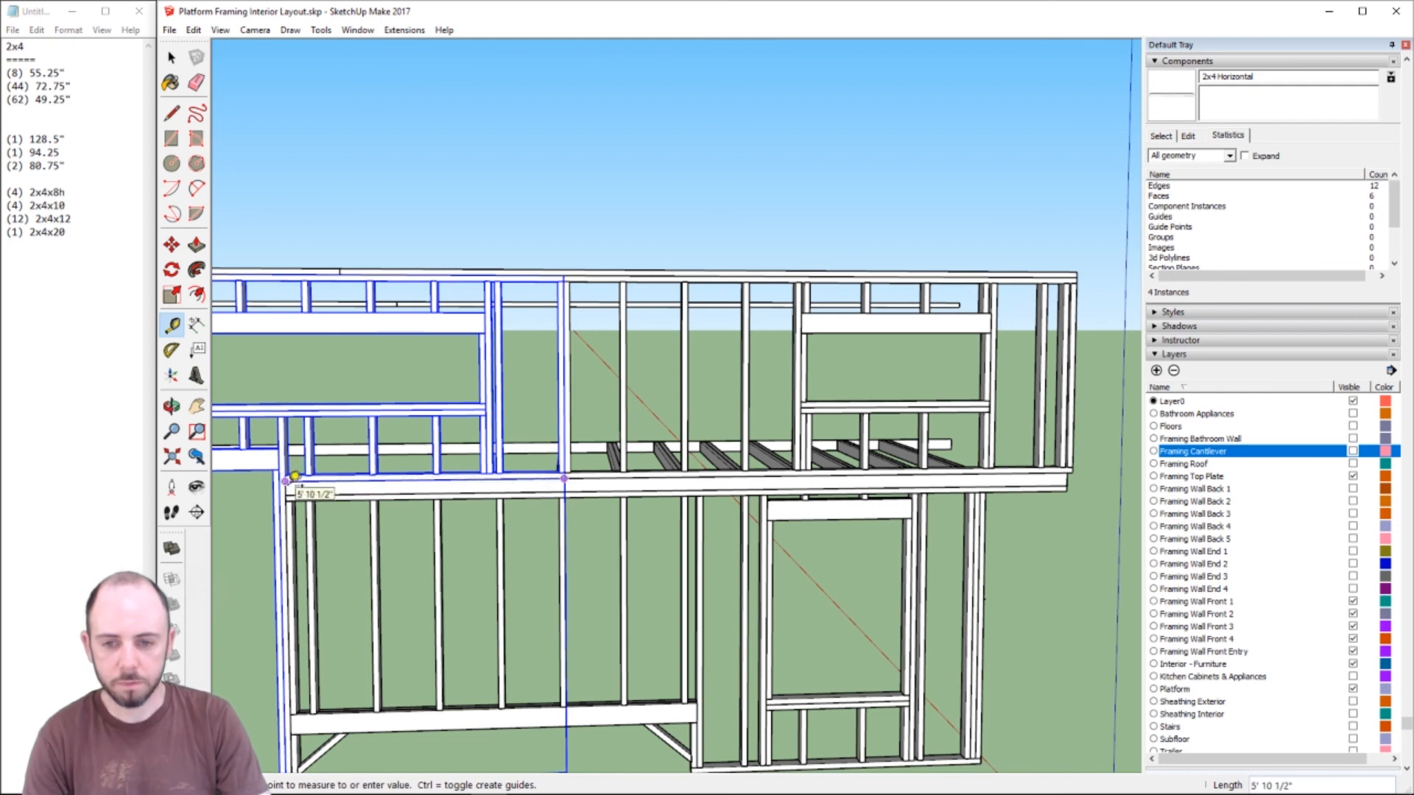
left_click(295, 476)
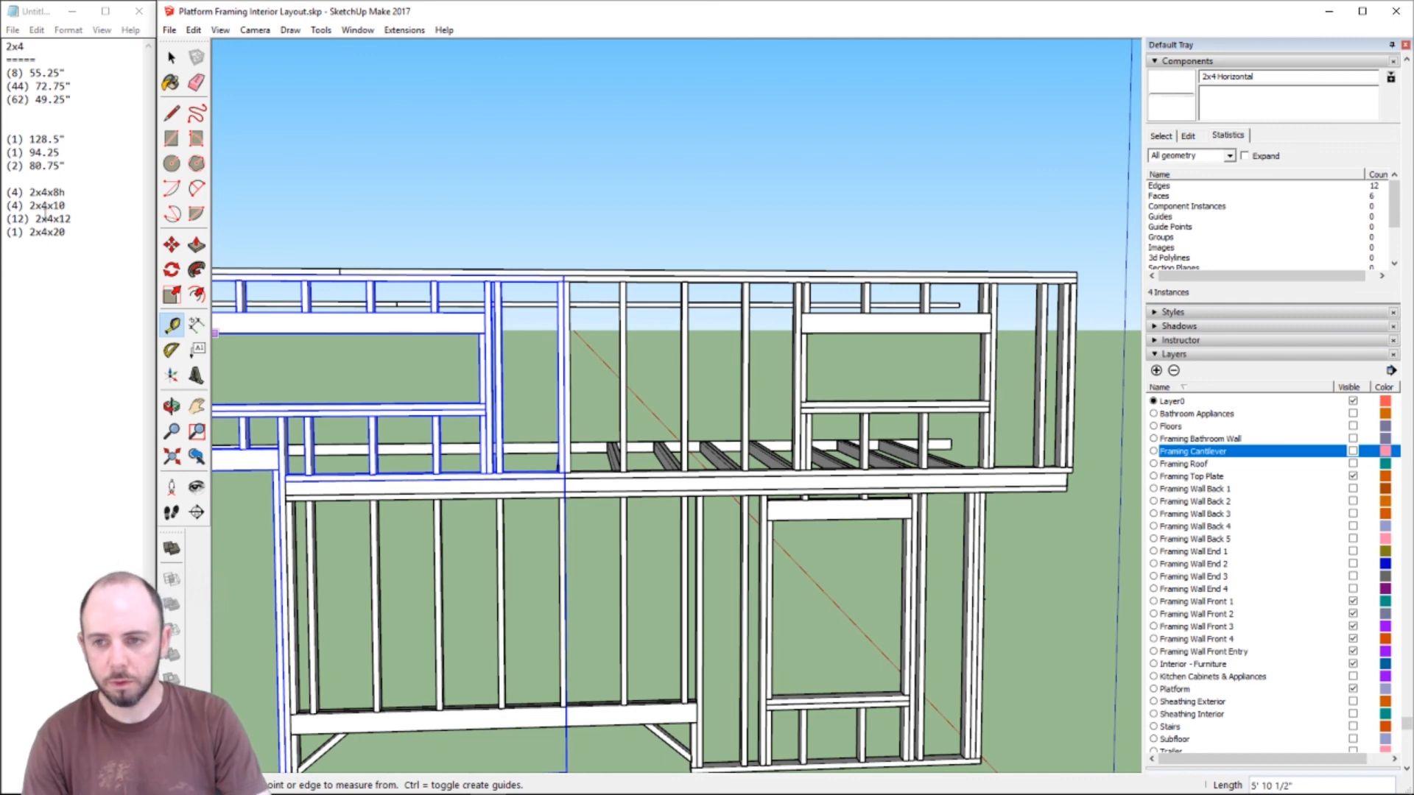
- In the lumber list, set the 2x4x12 quantity to 17 and the 2x4x8h quantity to 1
double_click(21, 220)
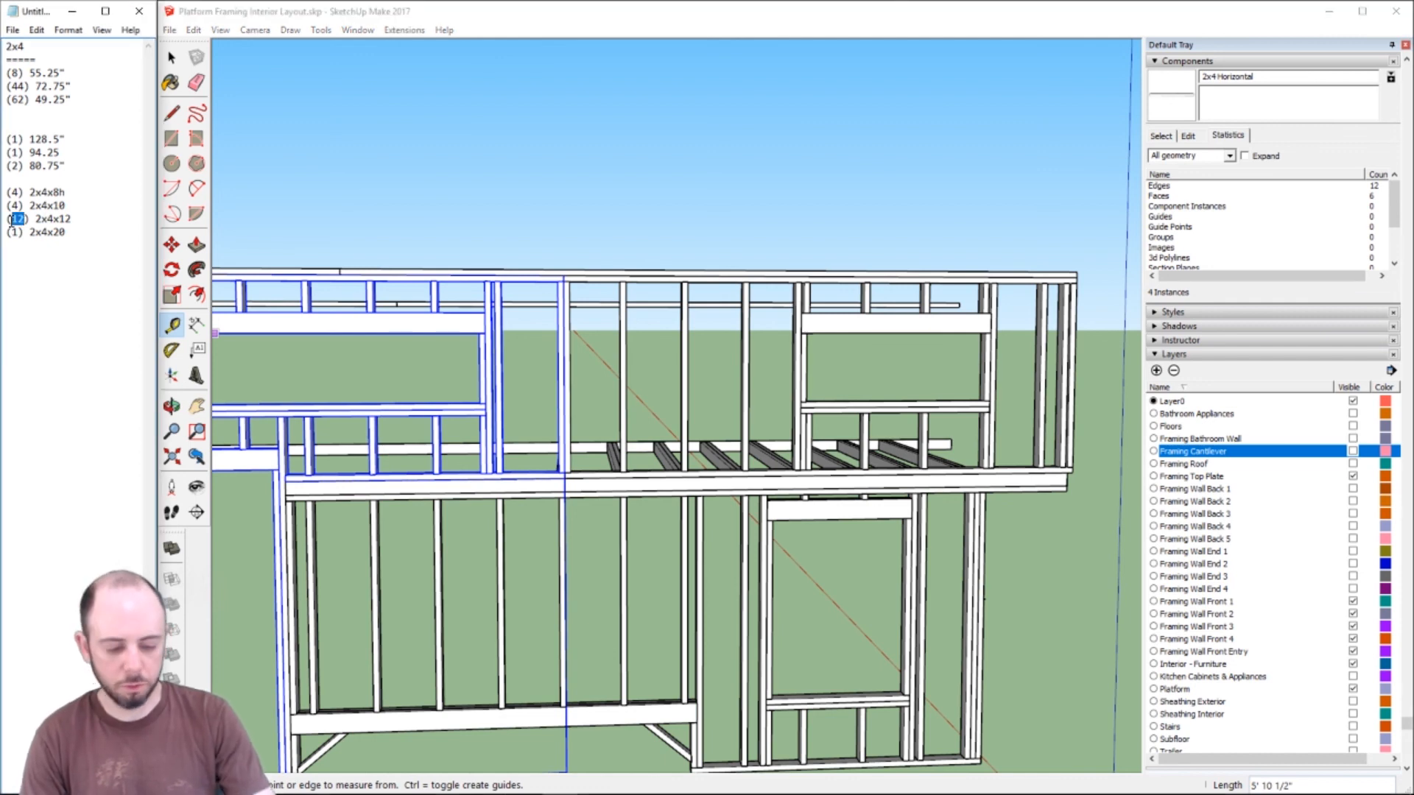
type("17")
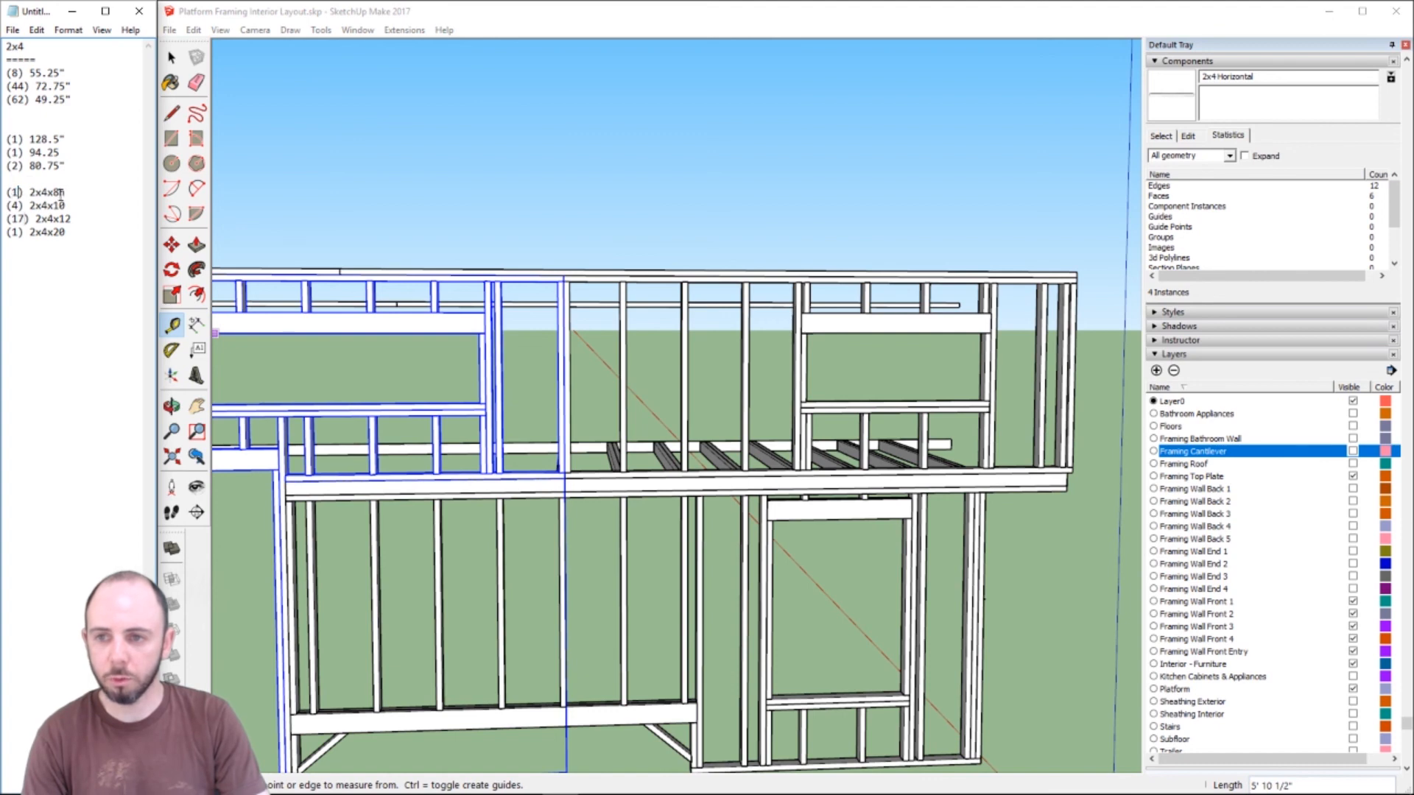
left_click(60, 193)
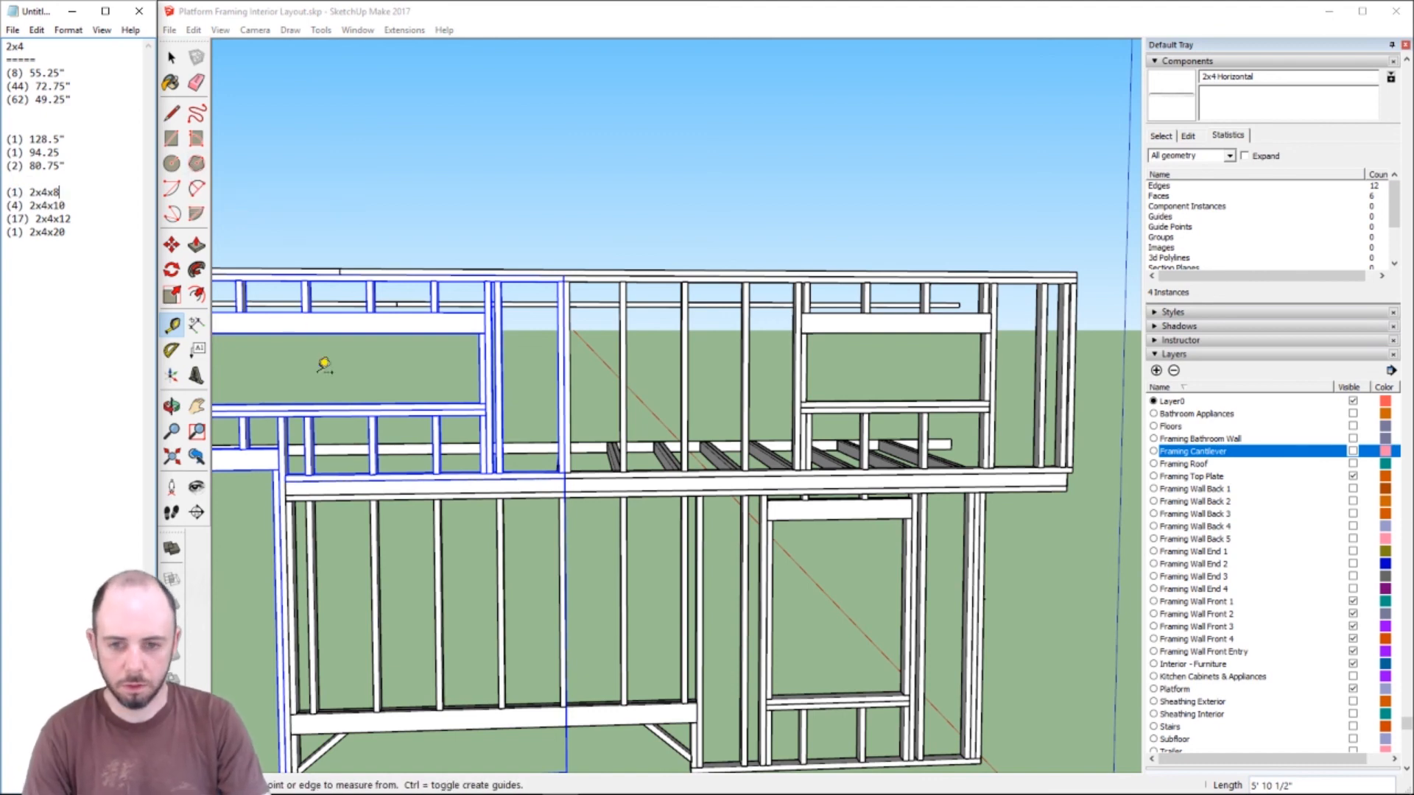
type("h")
- Measure the sill lengths of the upper and lower window openings in the front wall sections nearest the origin
left_click(426, 479)
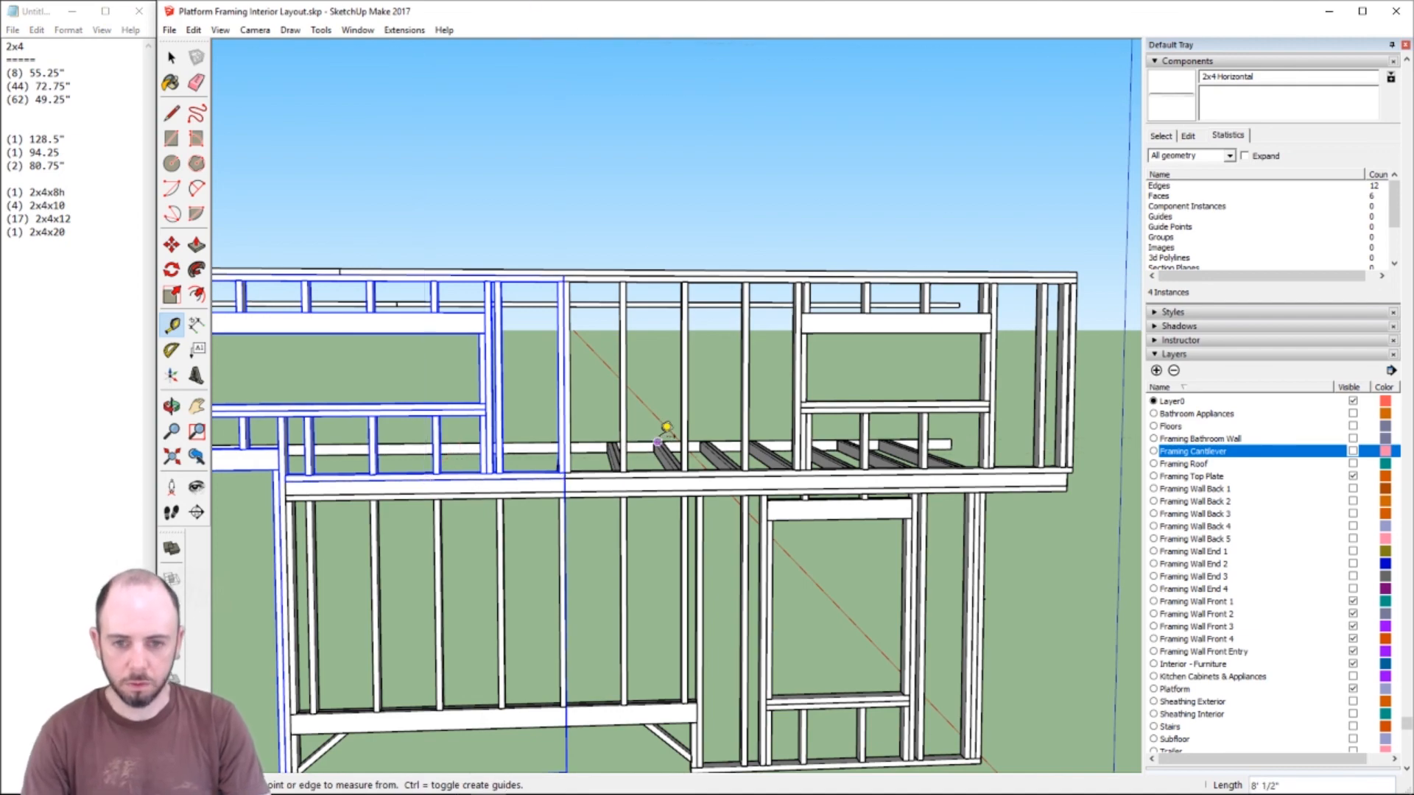
key("h")
left_click_drag(543, 420, 230, 404)
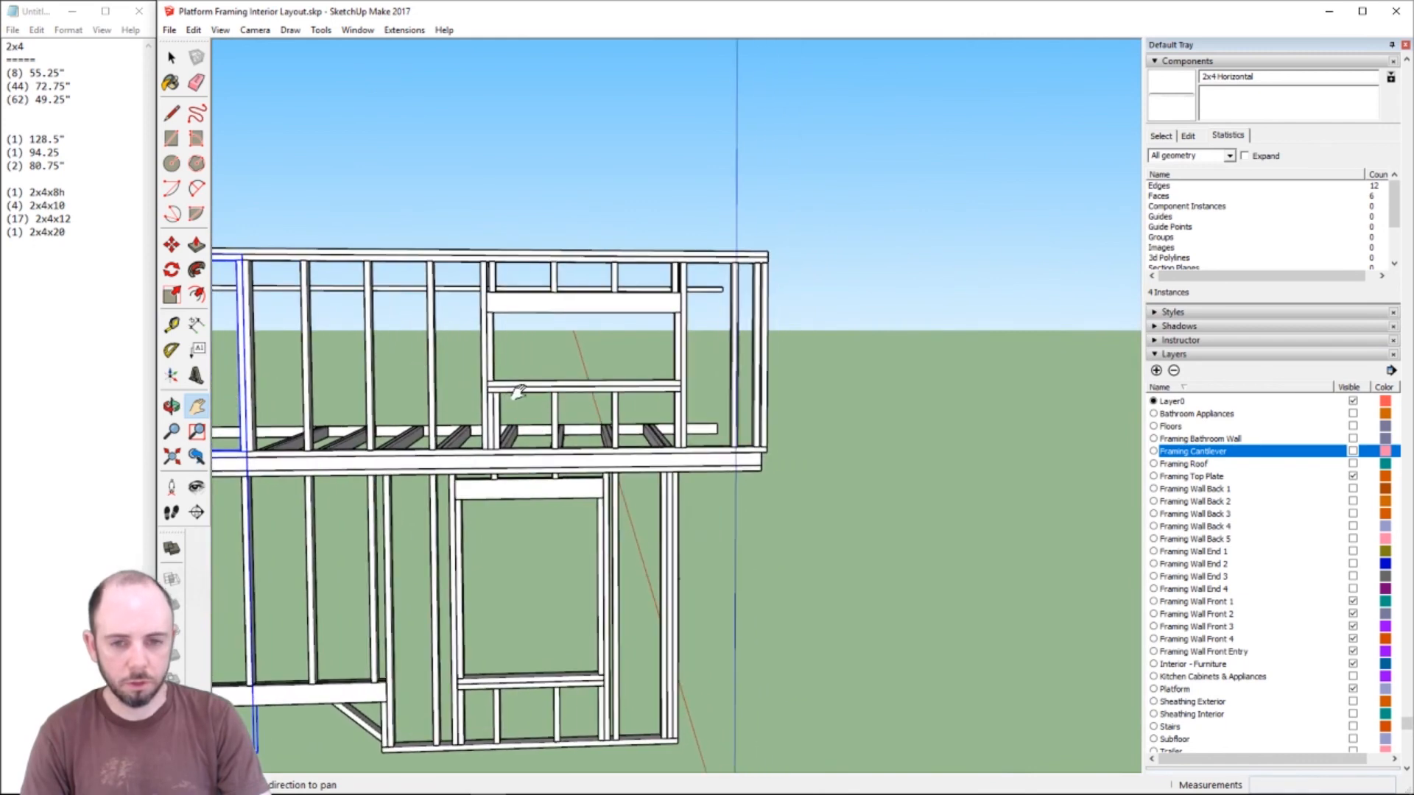
scroll(521, 393, "up", 2)
key("t")
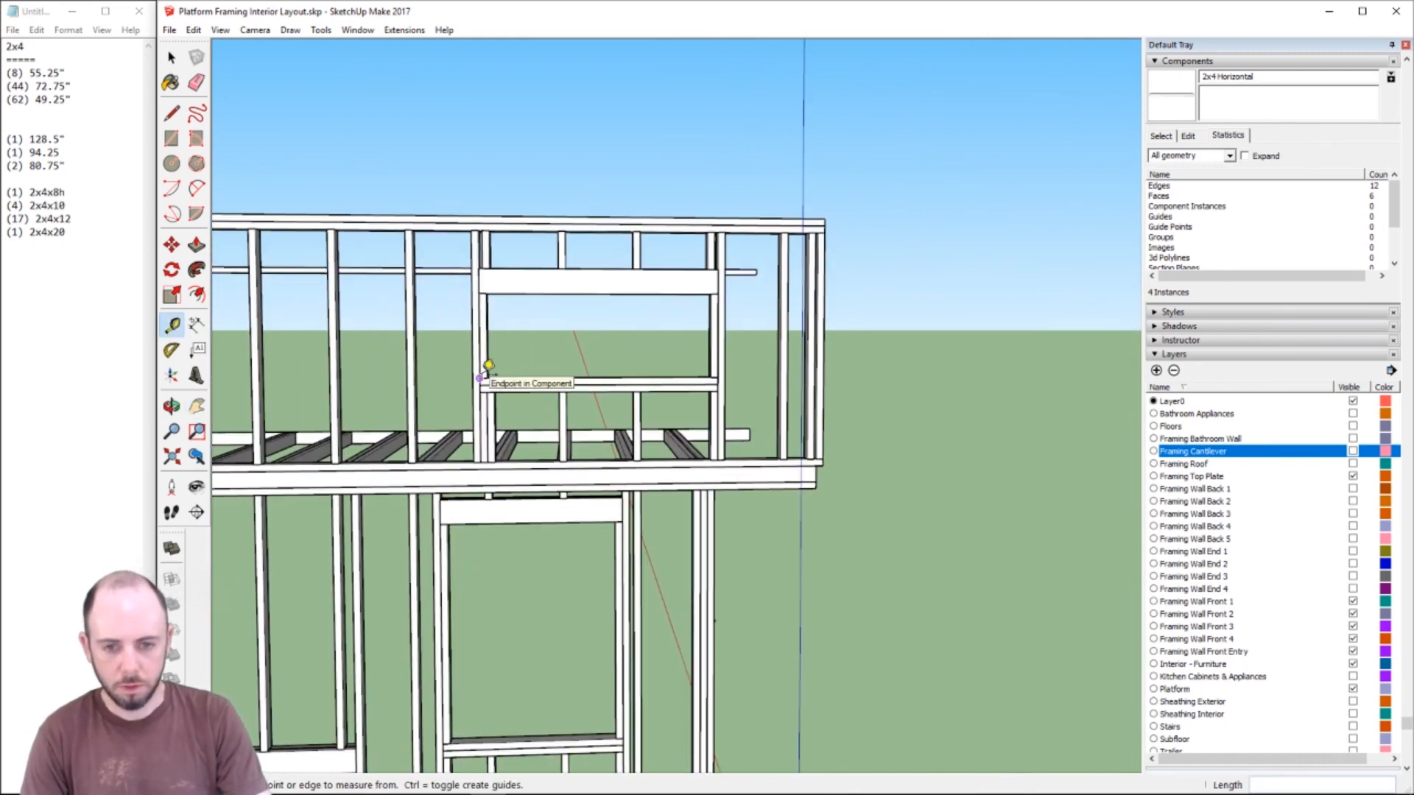
left_click(480, 379)
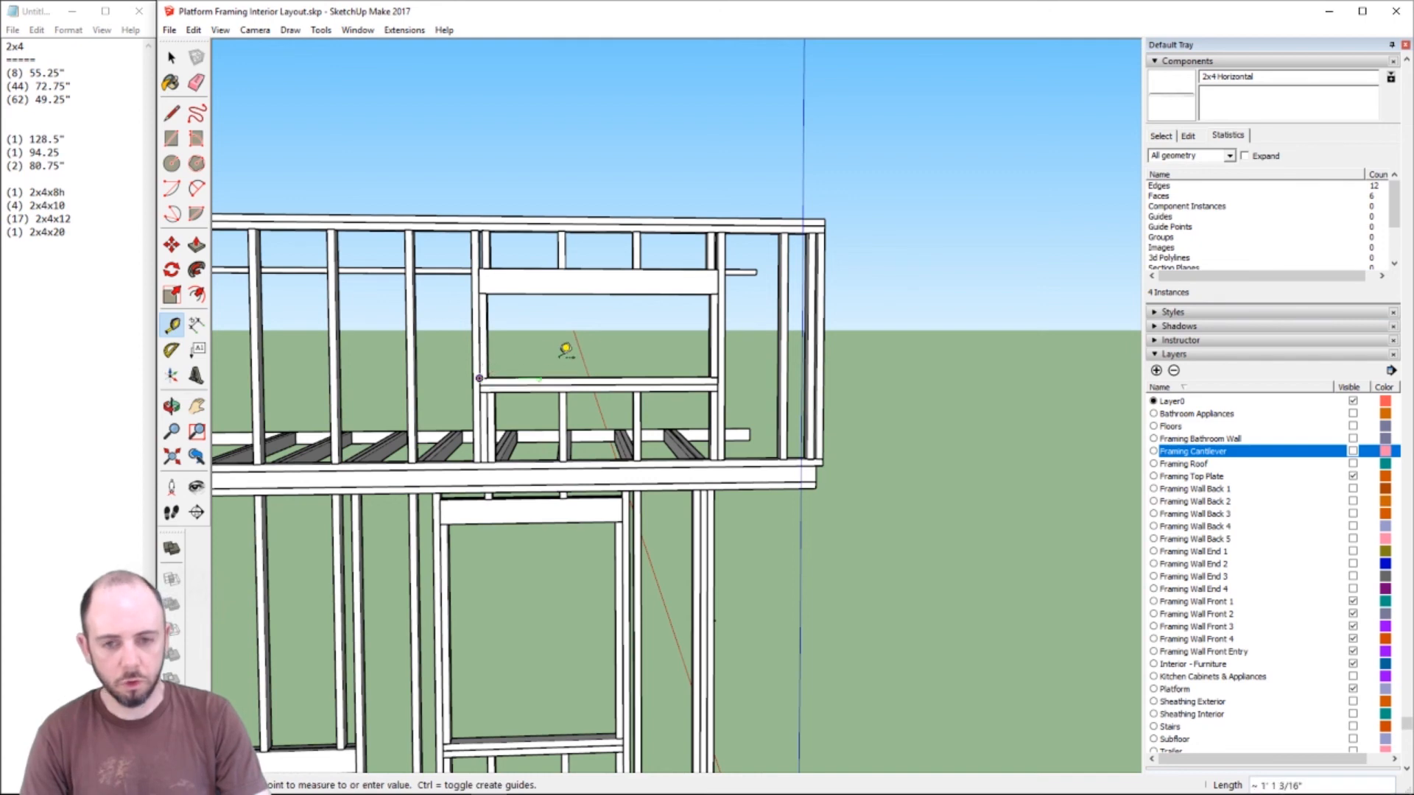
left_click(718, 377)
left_click(442, 744)
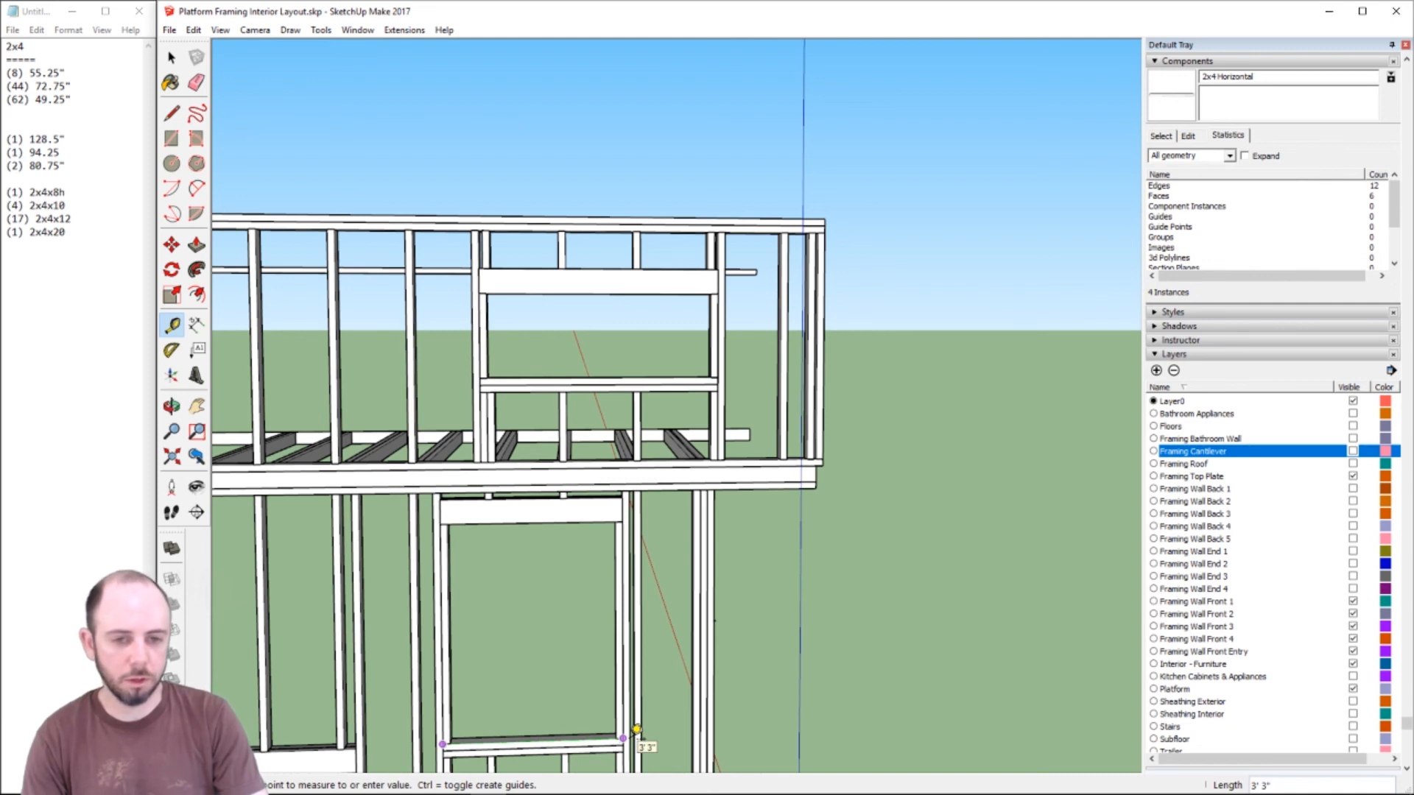
left_click(636, 730)
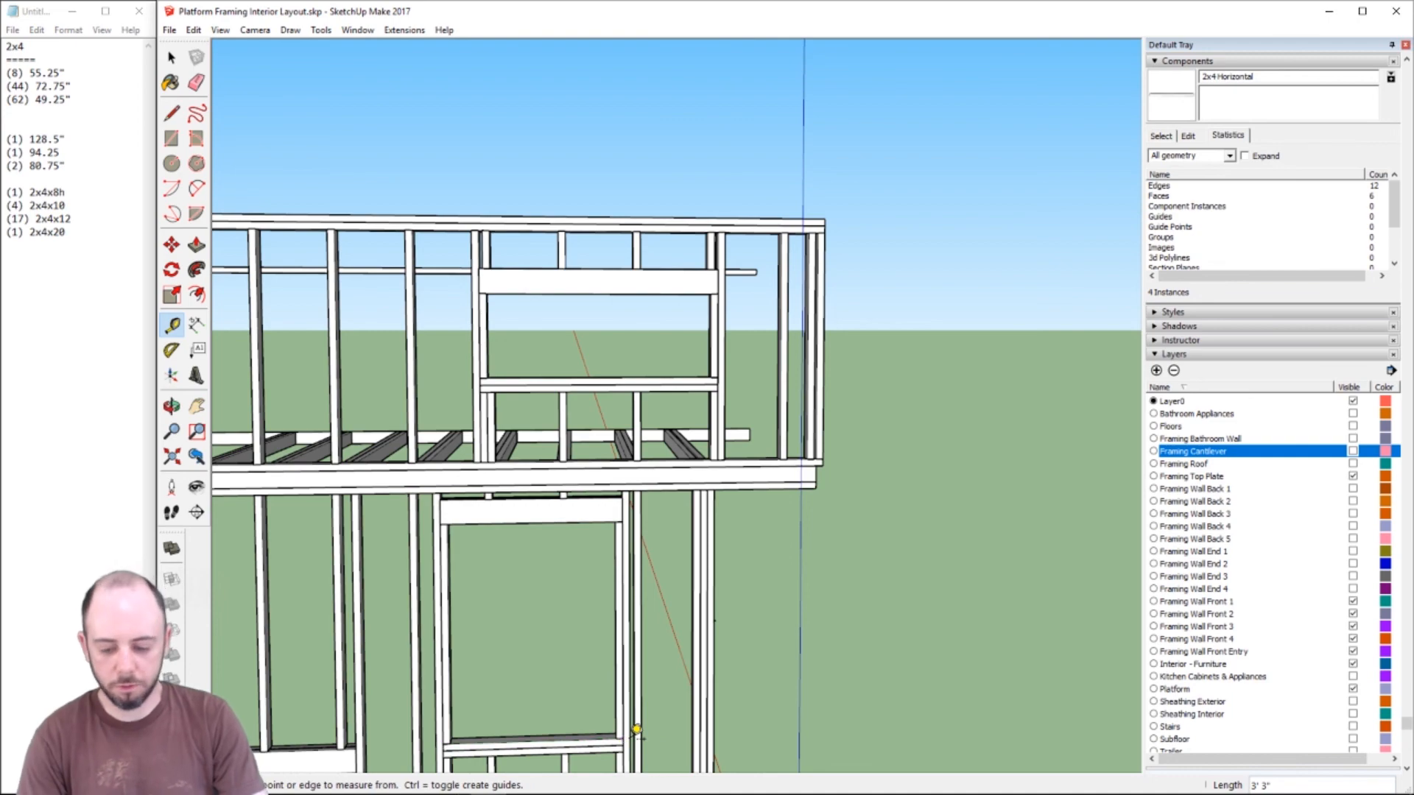
- Measure the sill of the wide window opening above the doorway in the selected entry framing
key("h")
left_click_drag(516, 545, 1138, 464)
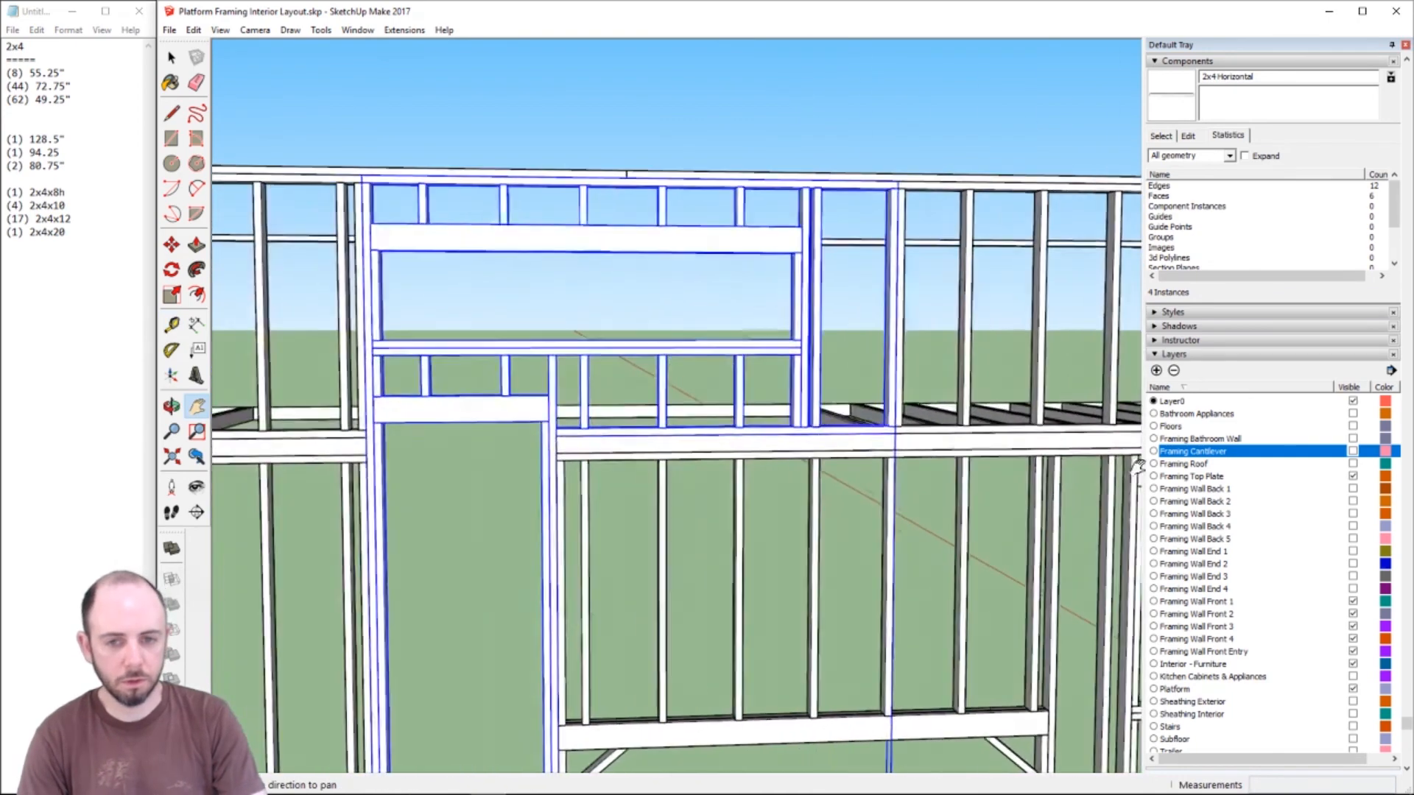
key("t")
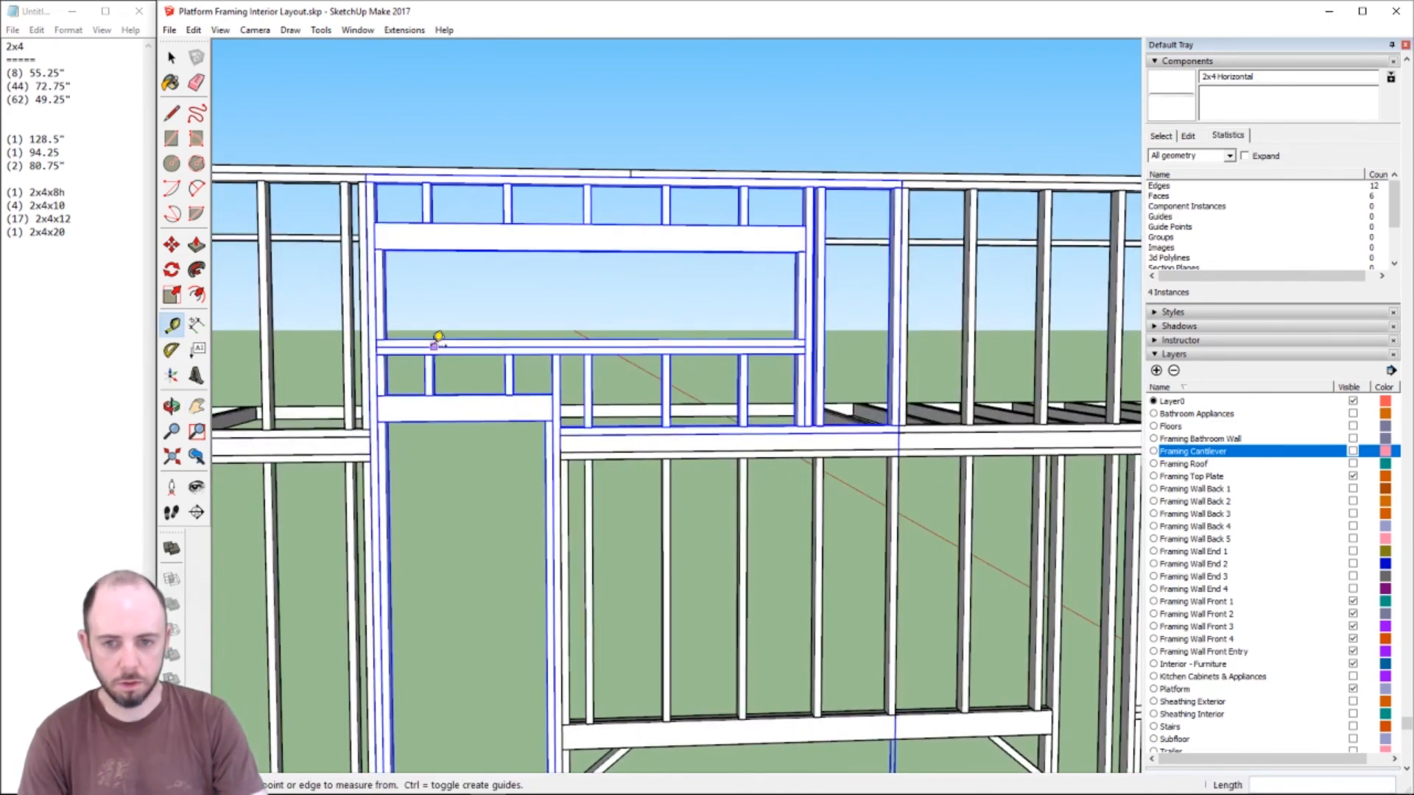
left_click(380, 335)
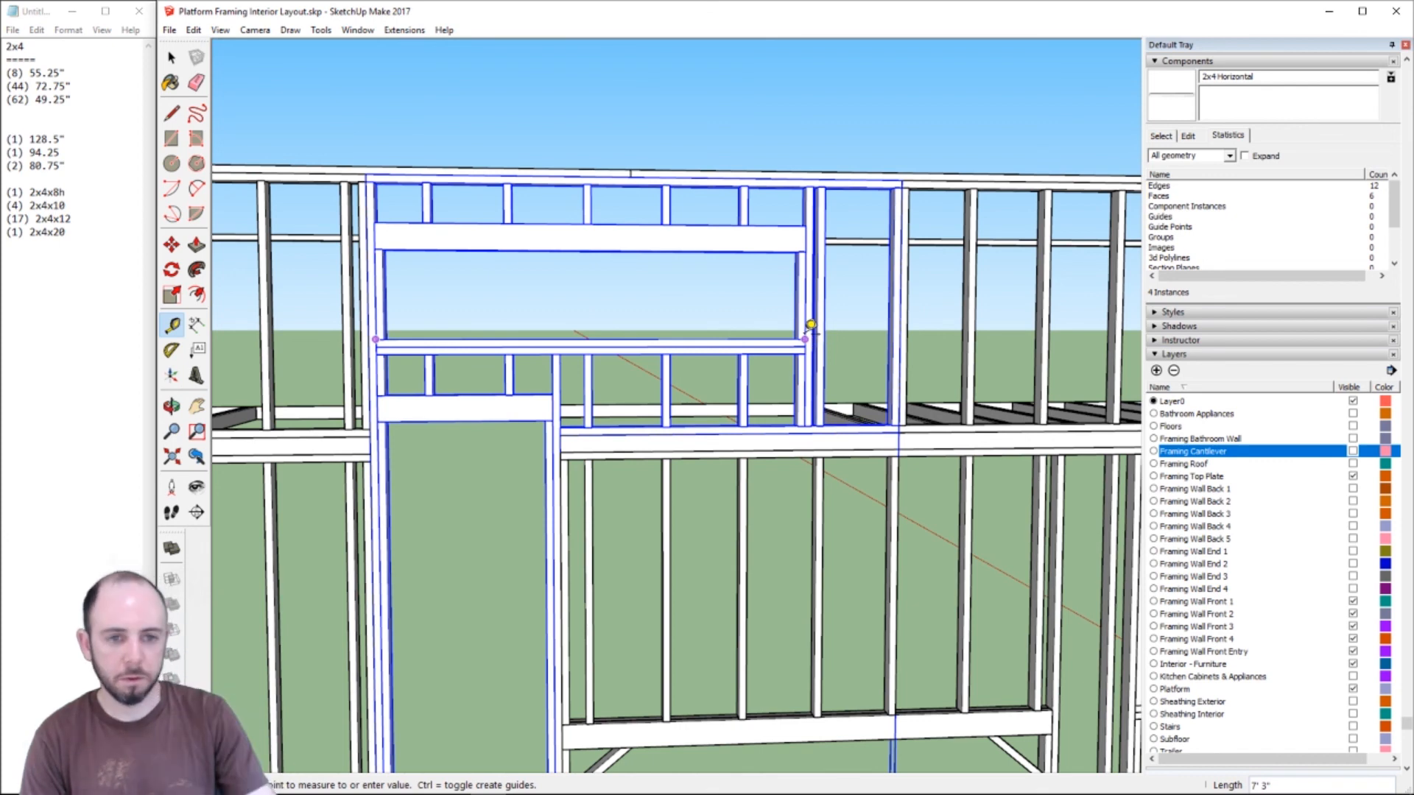
key("Escape")
- Measure the sill lengths of the lower and upper window openings in the front wall sections farthest from the origin
scroll(784, 380, "down", 3)
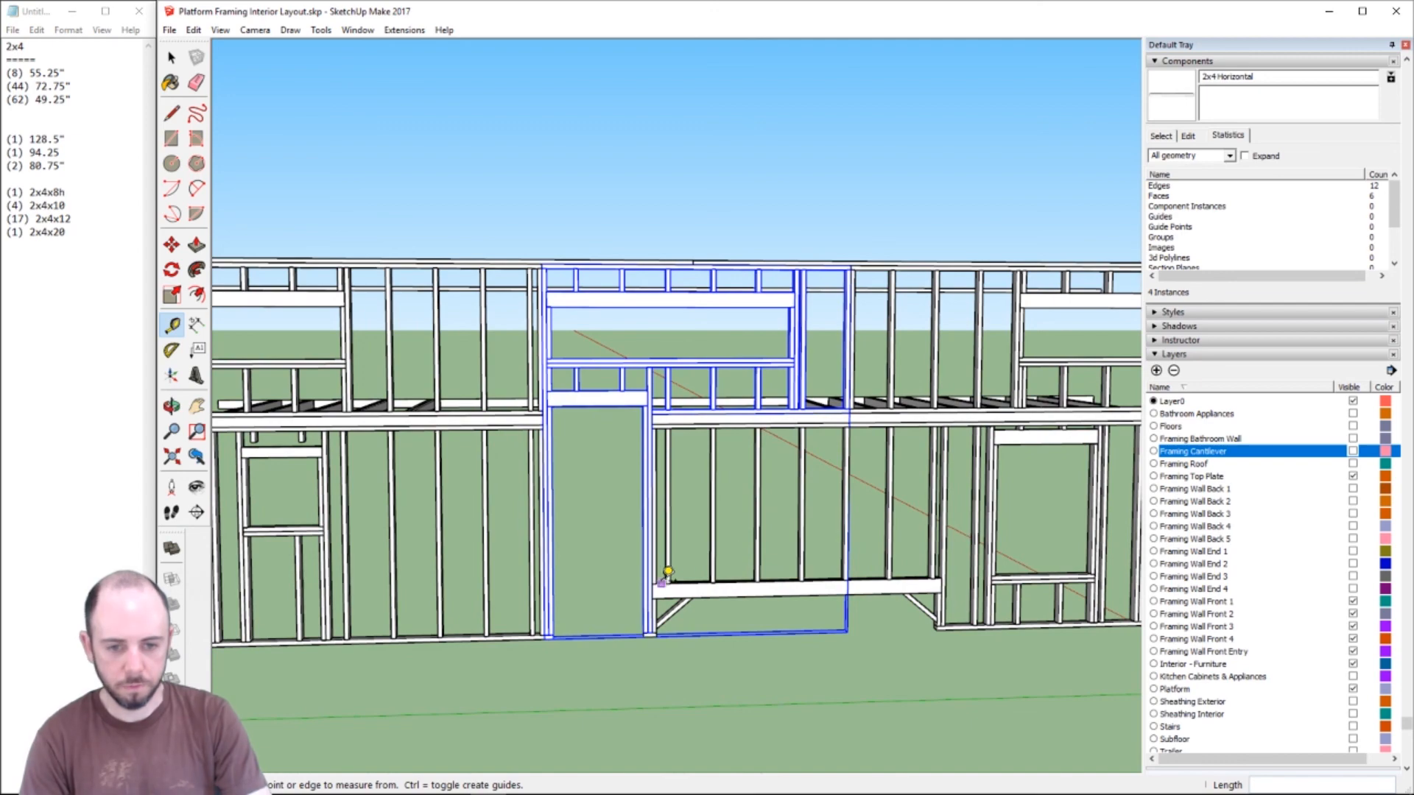
key("h")
left_click_drag(396, 545, 416, 542)
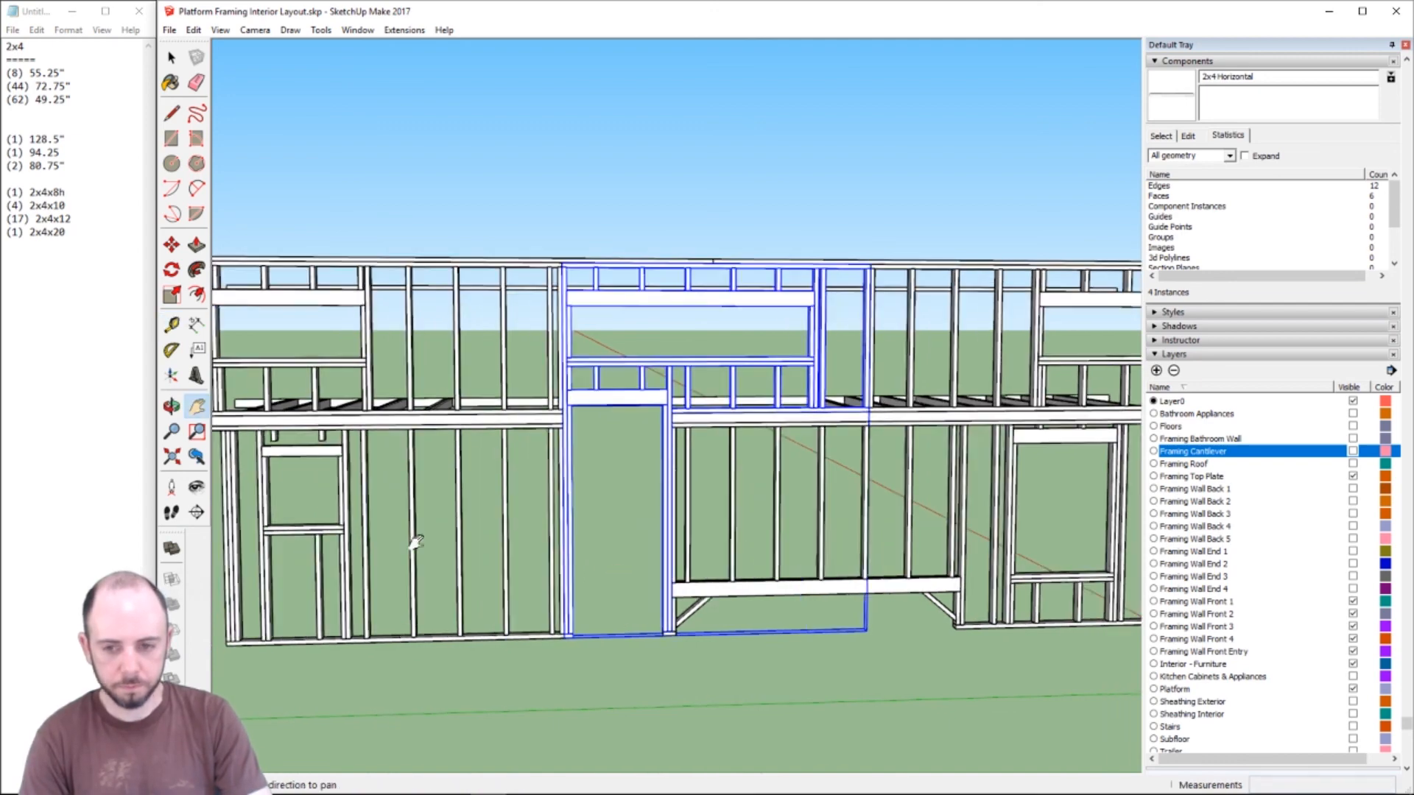
scroll(654, 543, "up", 5)
key("t")
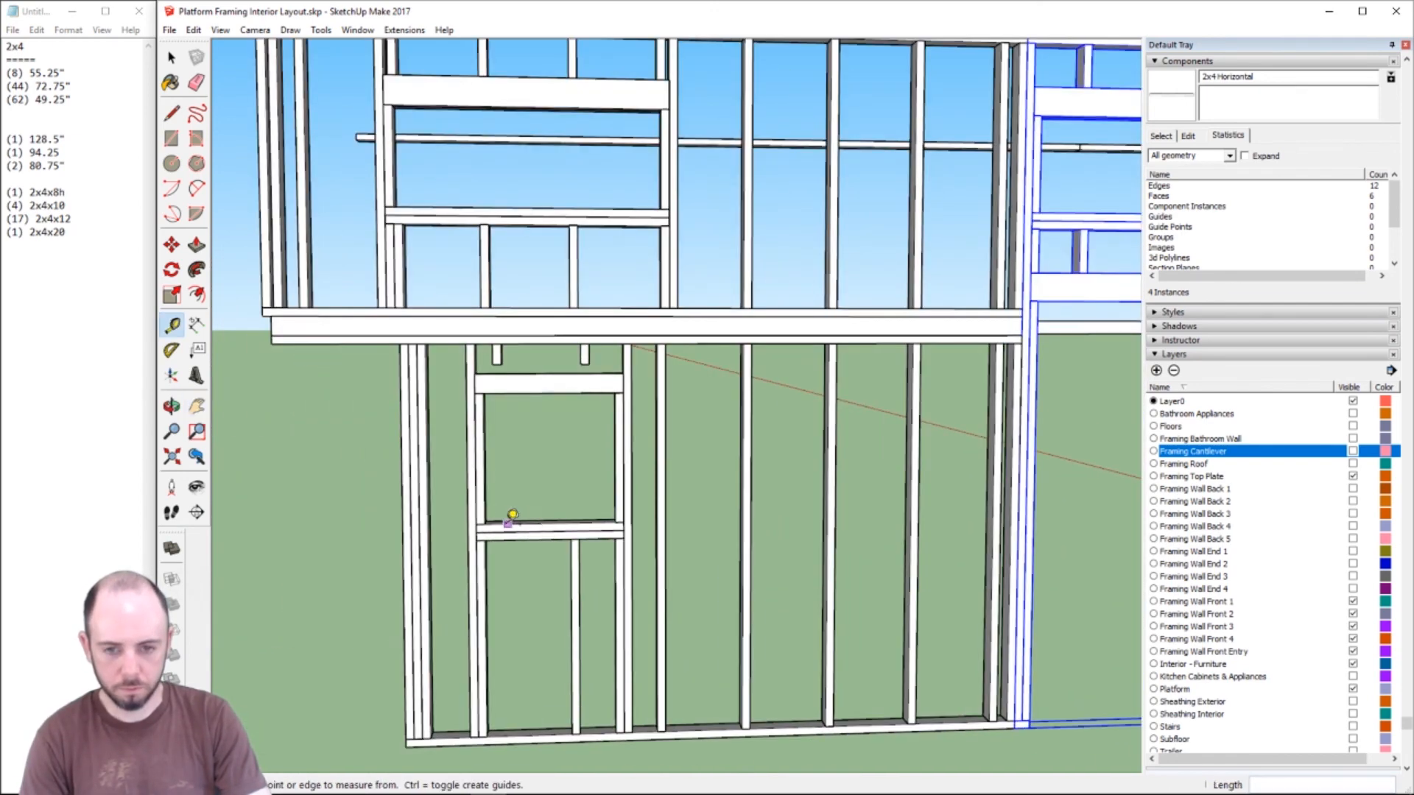
left_click(476, 524)
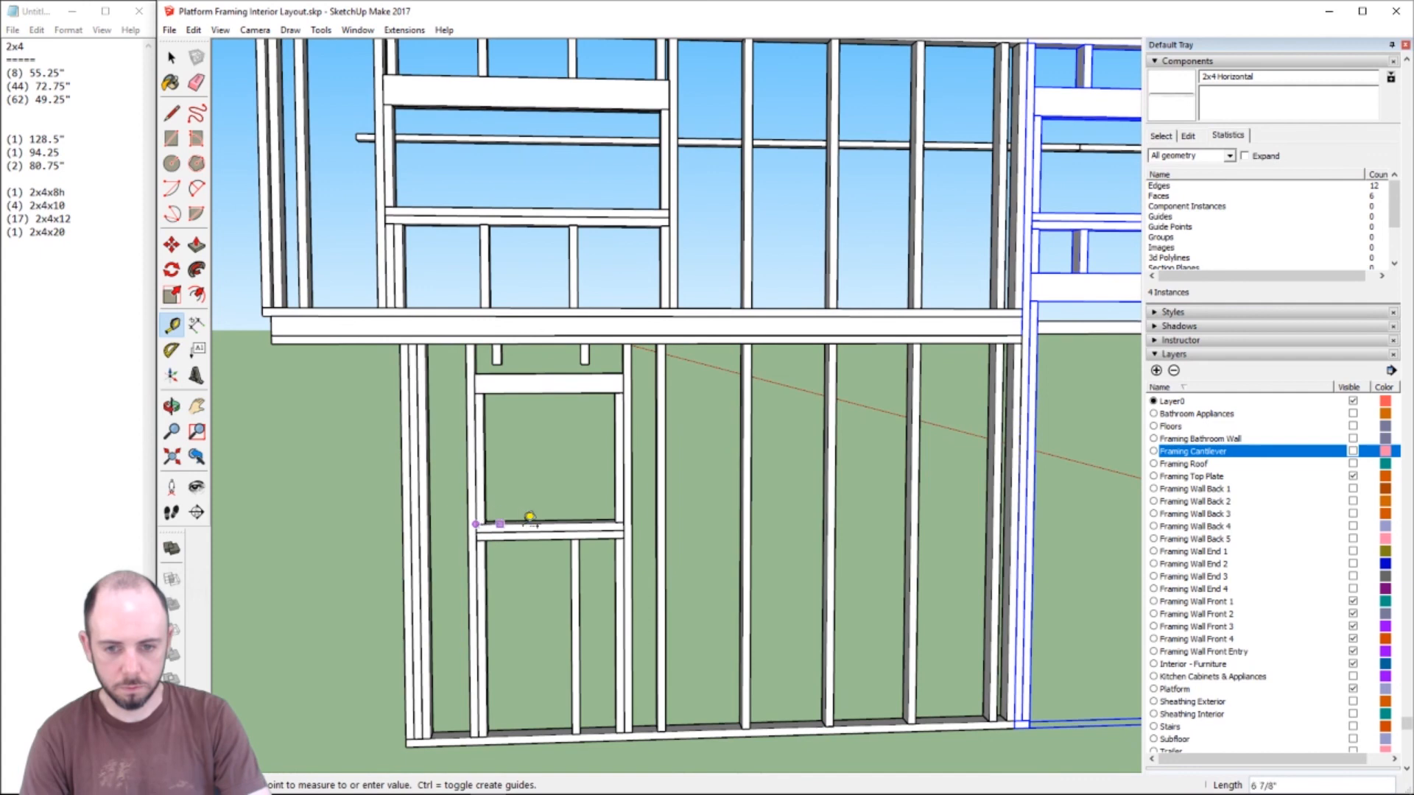
left_click(628, 516)
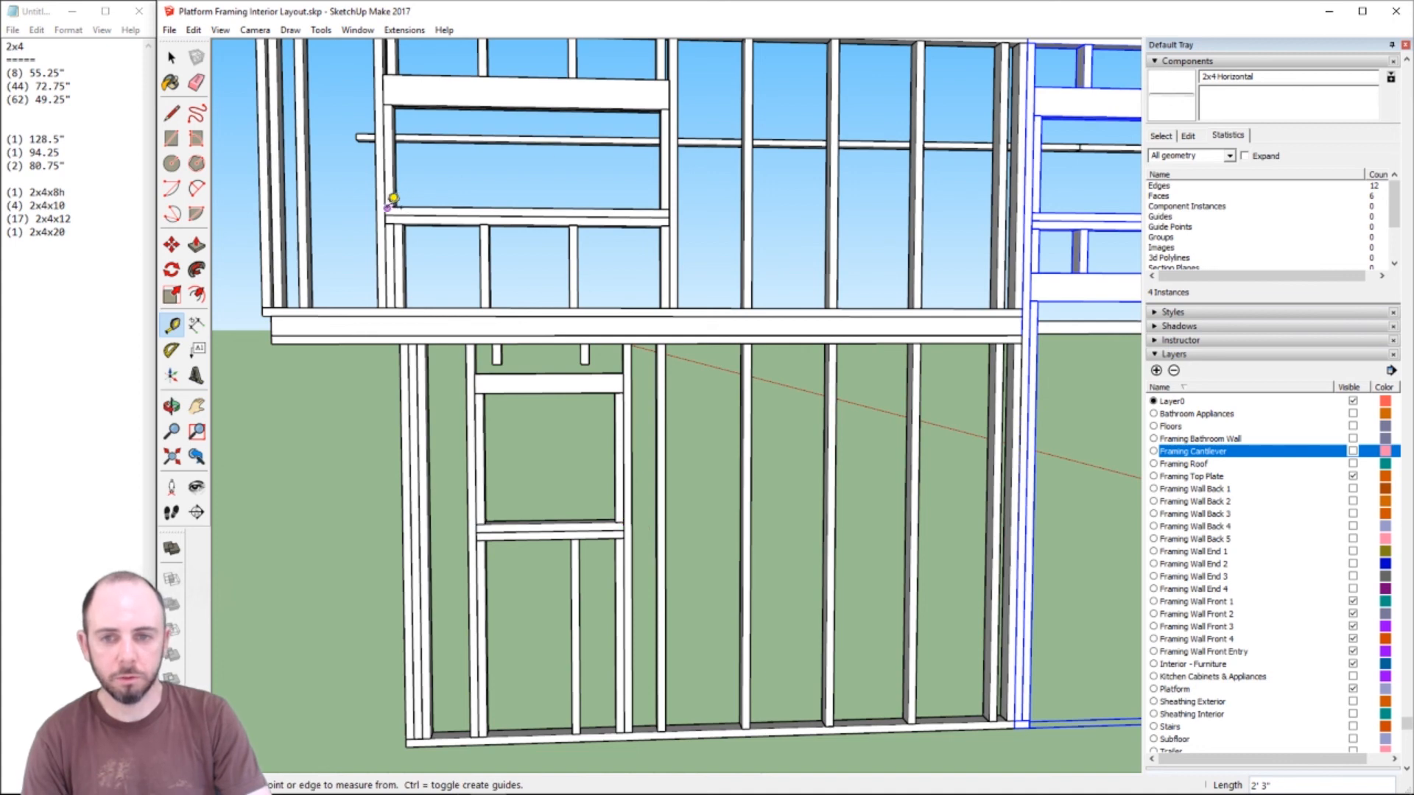
left_click(388, 208)
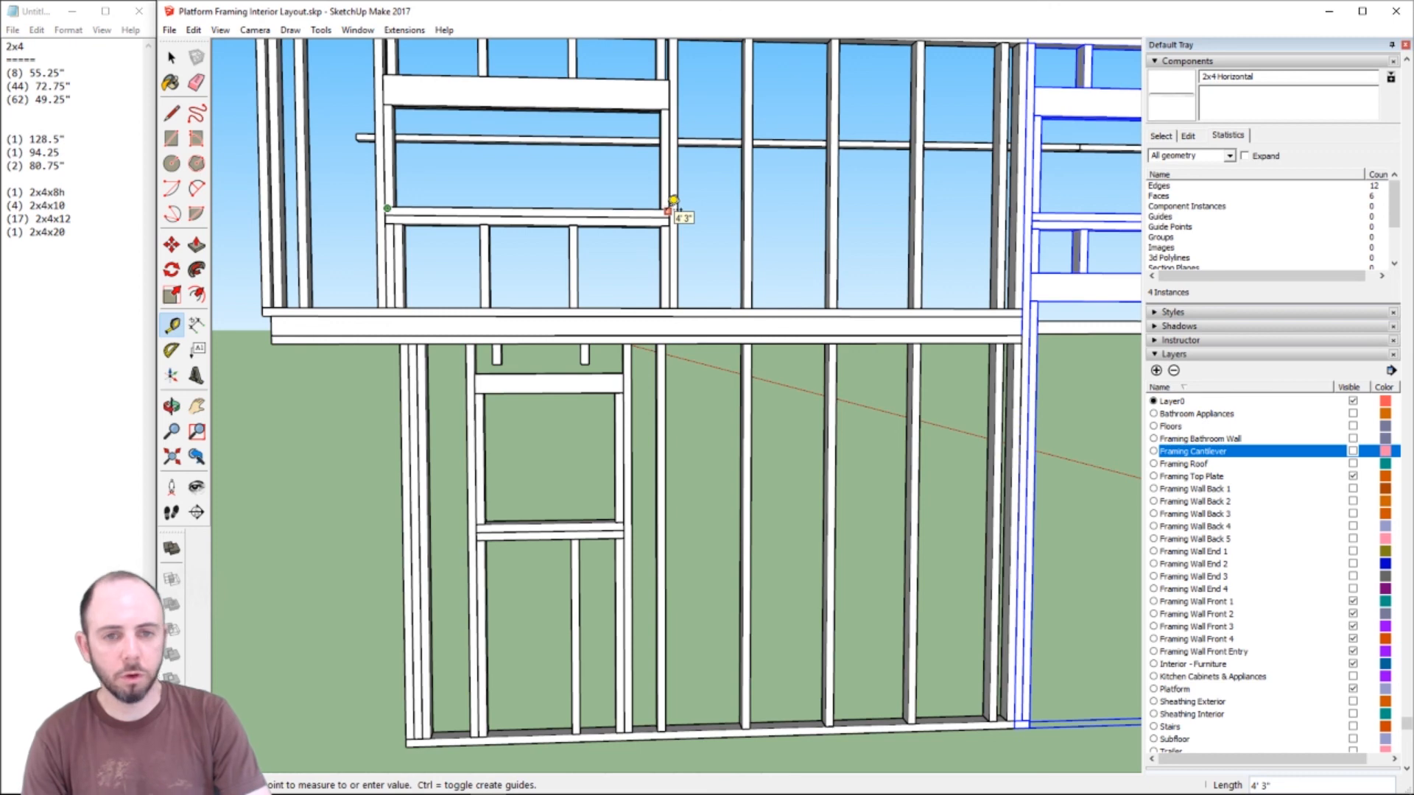
left_click(672, 203)
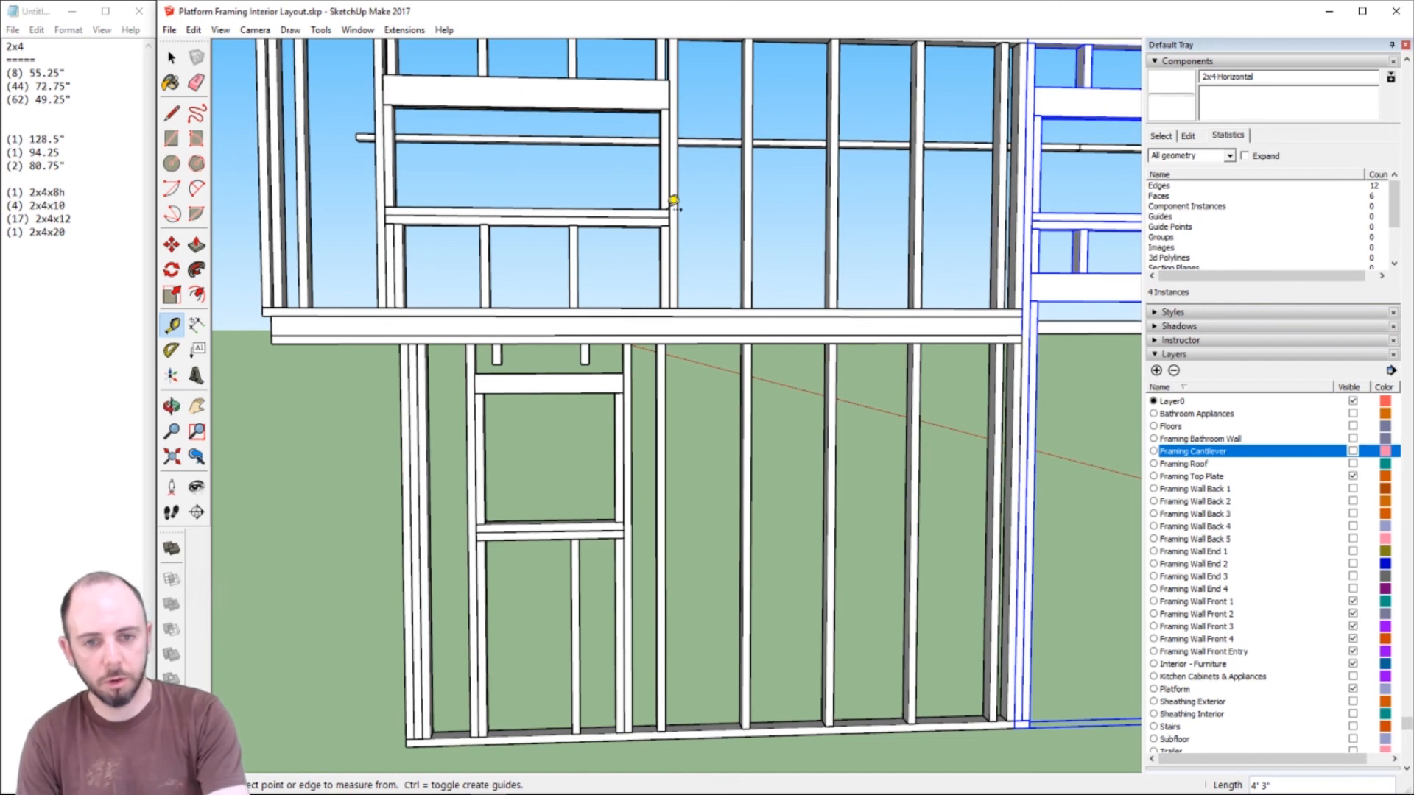
- Calculate 90 divided by 12 in Calculator and close it
key("XF86Calculator")
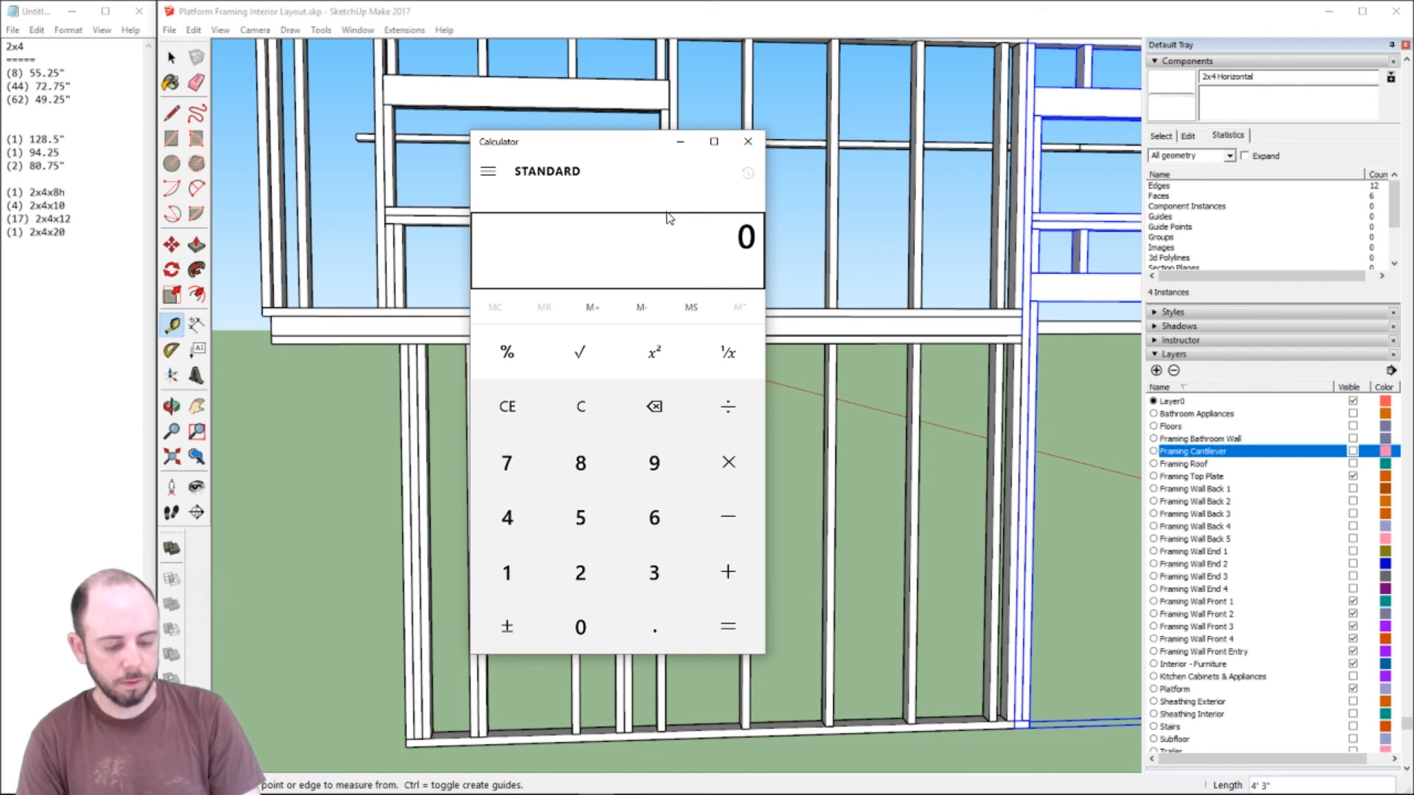
type("90/12")
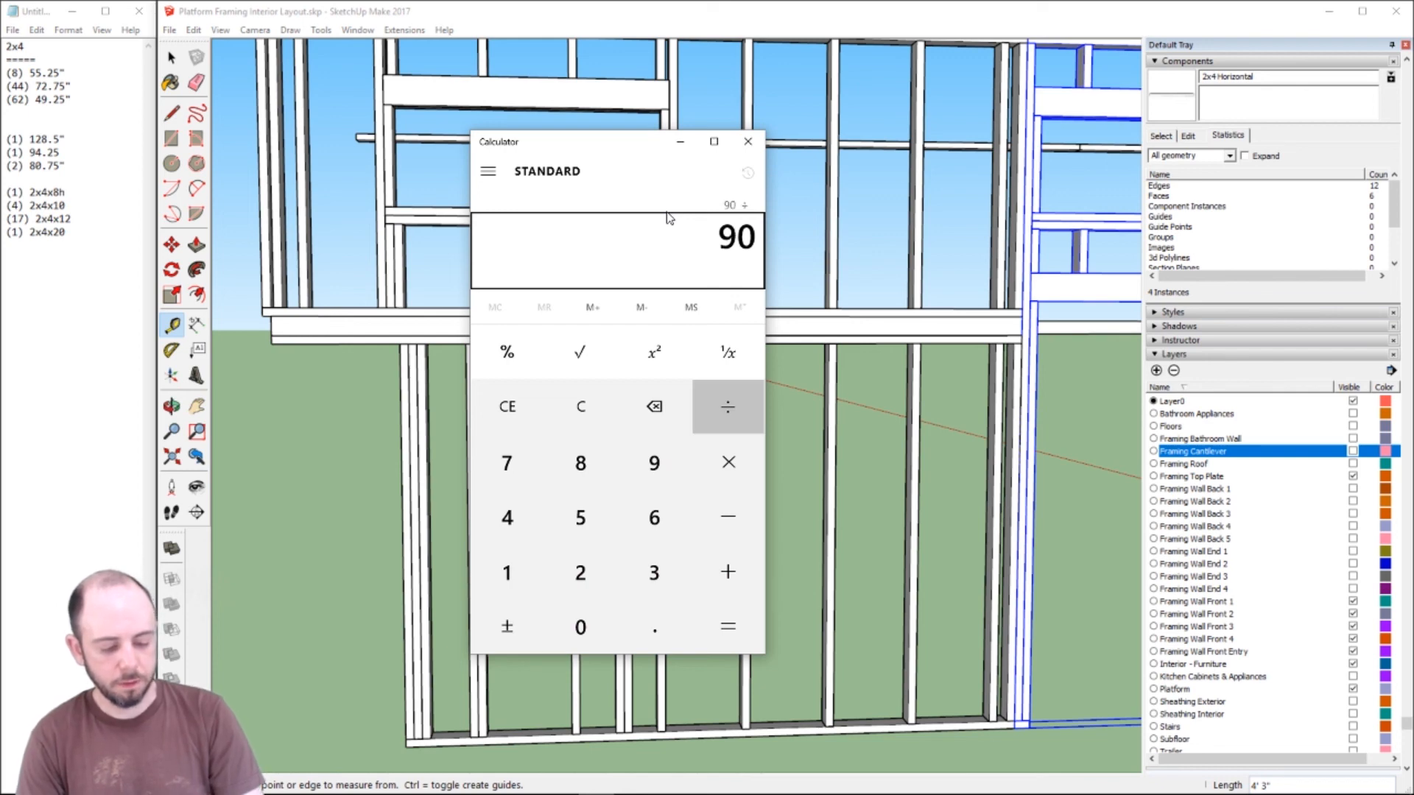
key("Return")
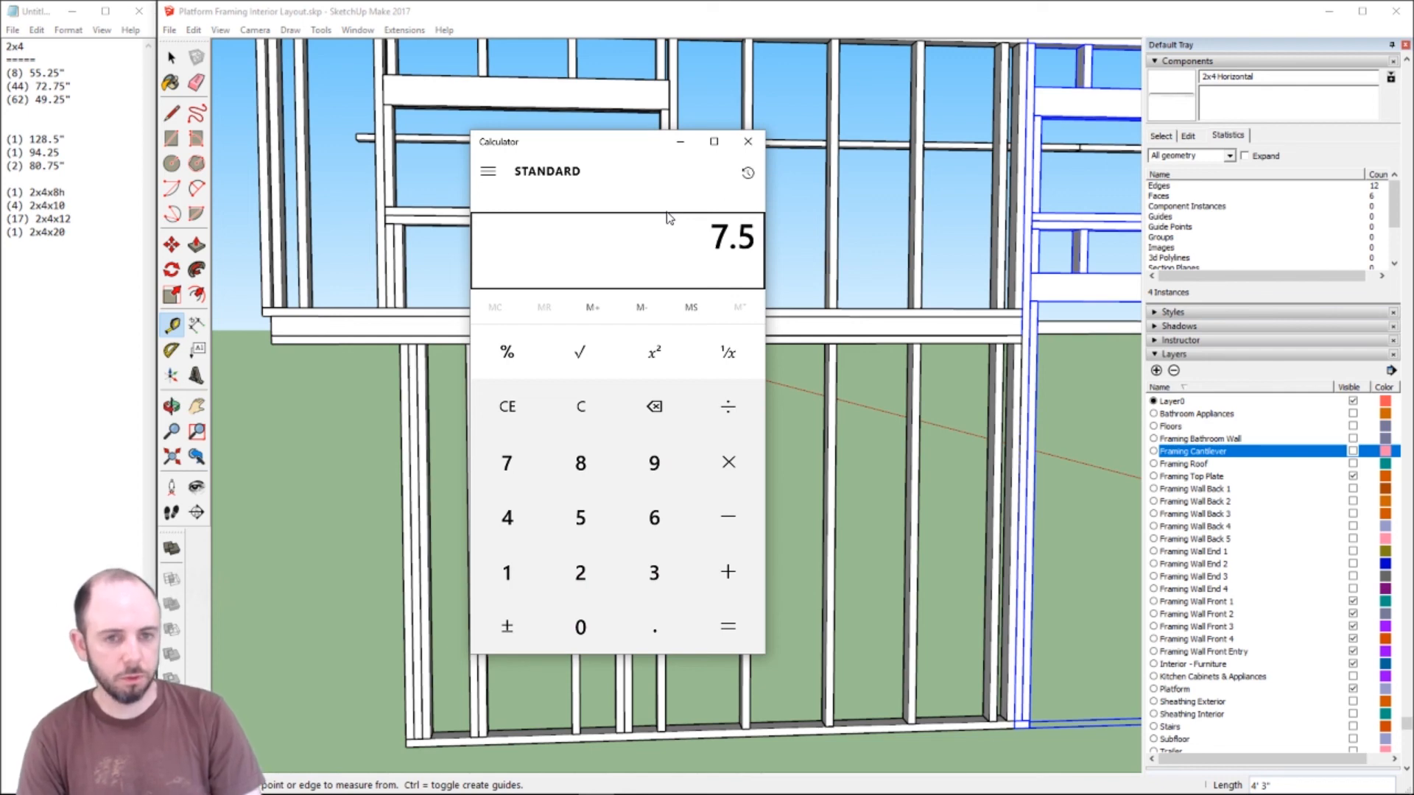
left_click(748, 144)
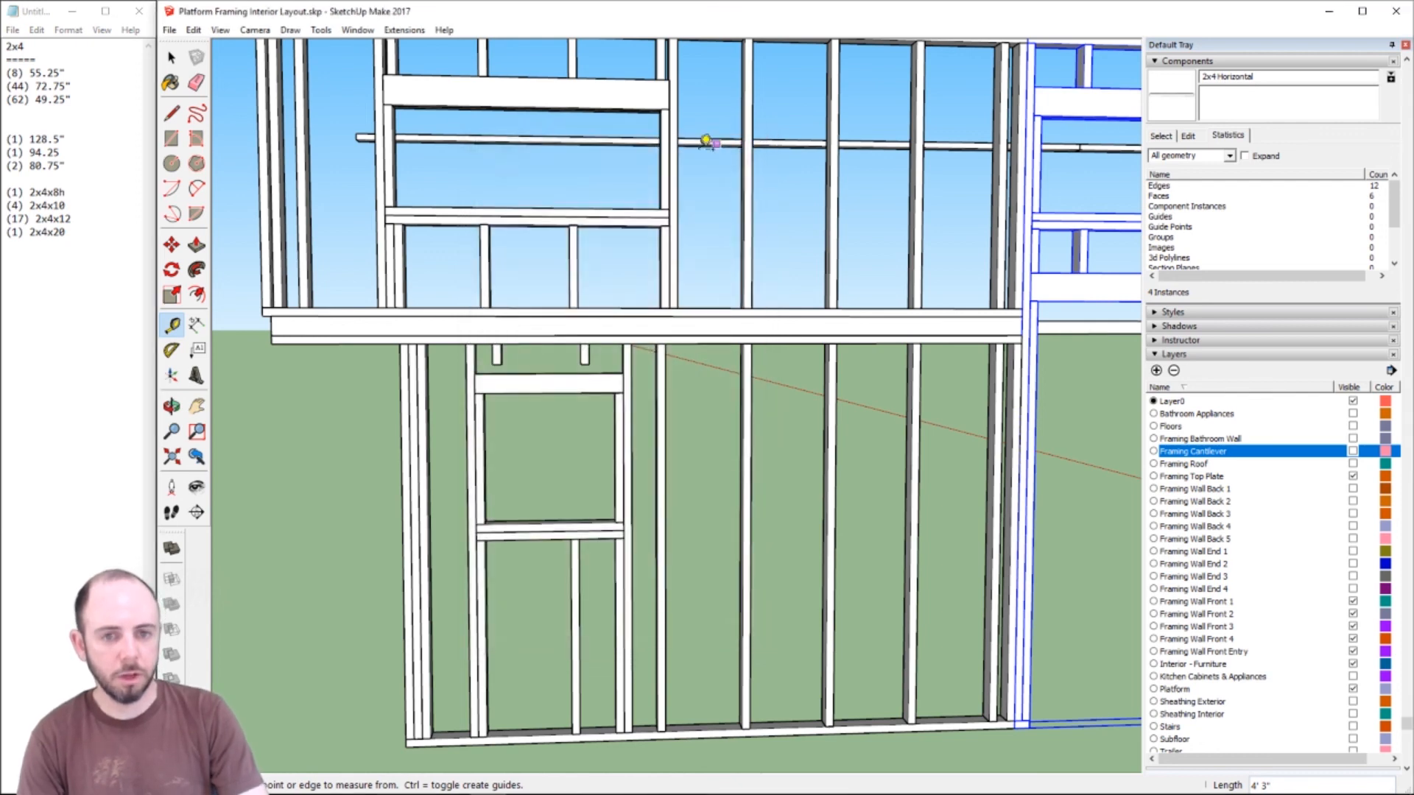
- Set the 2x4x12 quantity in the lumber list to 26 and re-enter the 2x4x8h quantity as 1
double_click(19, 219)
type("25")
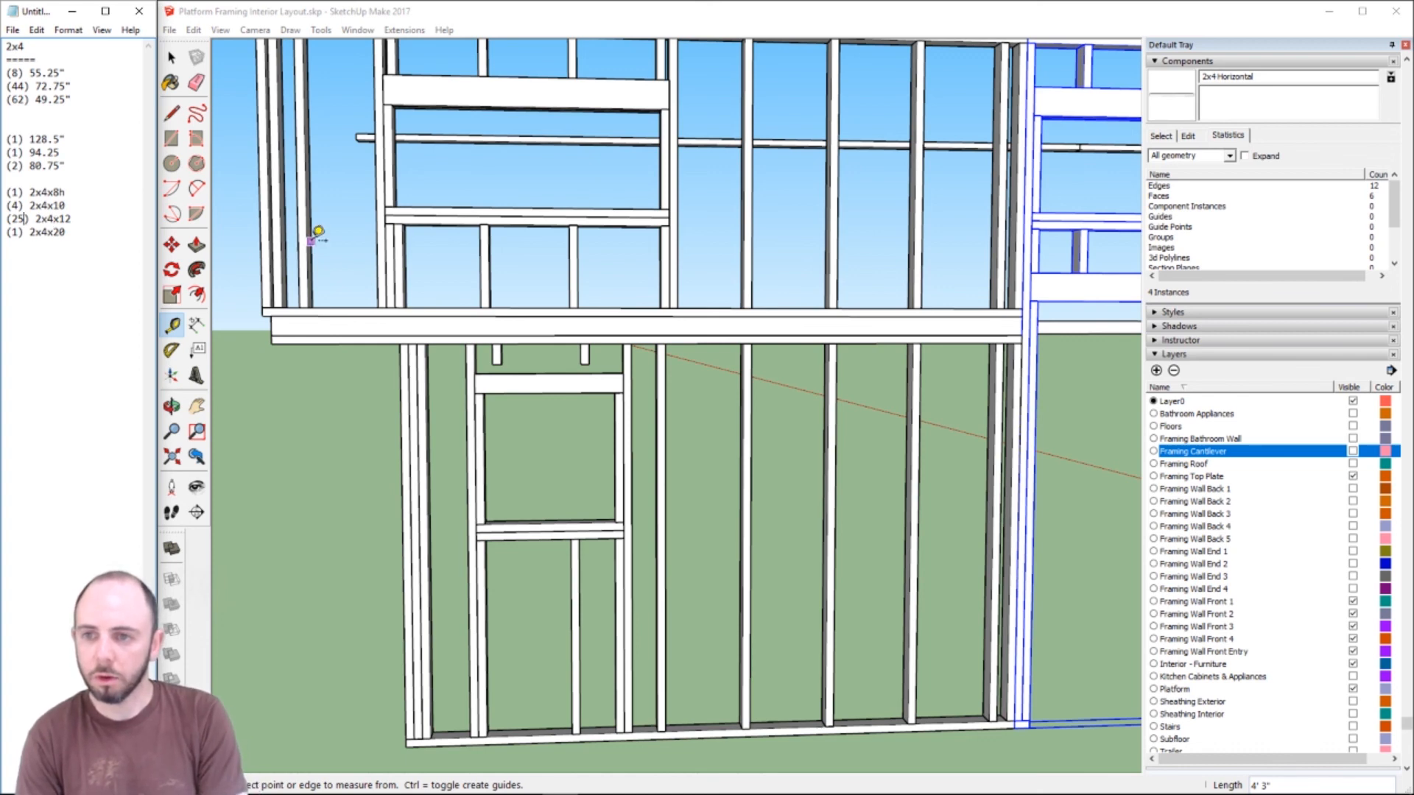
key("BackSpace")
type("6")
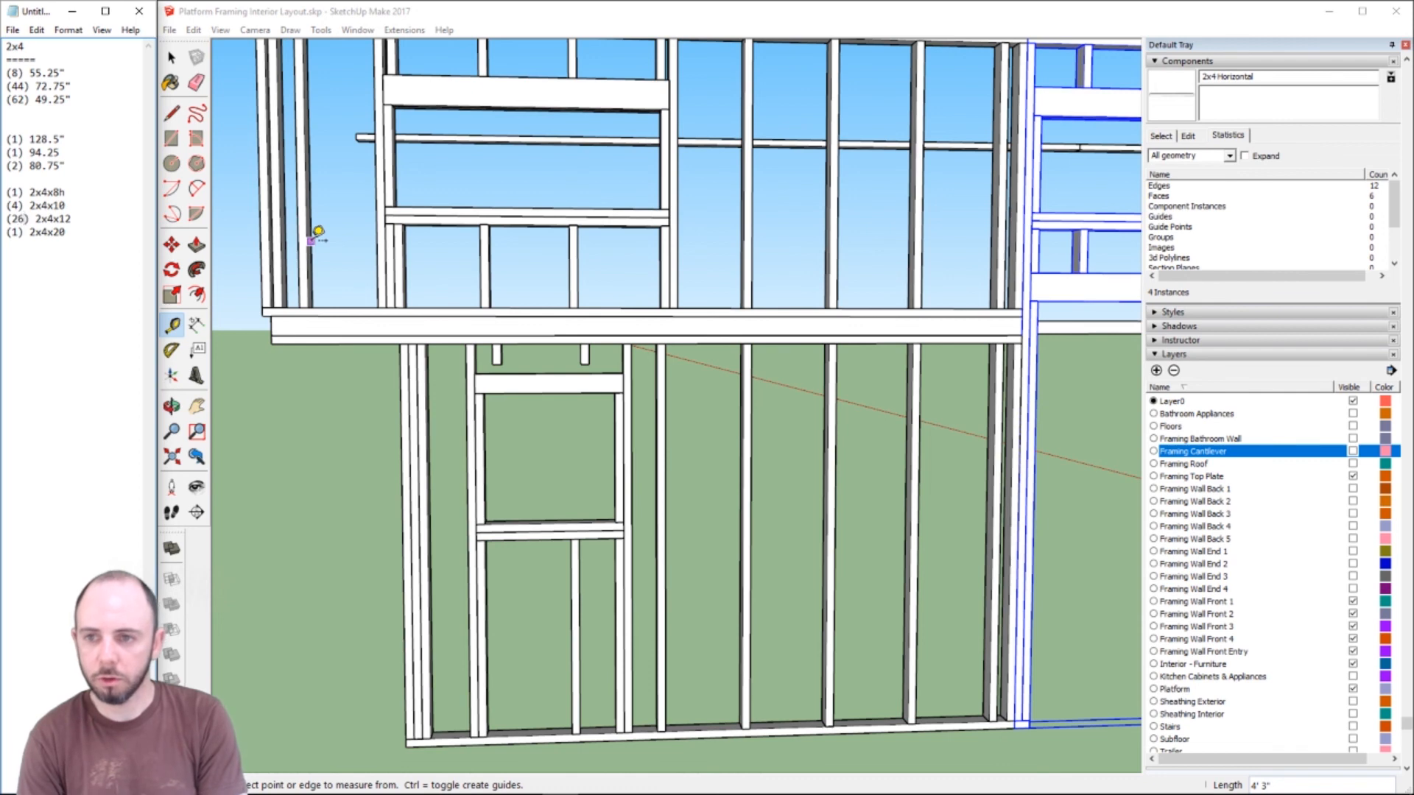
key("Up")
key("Left")
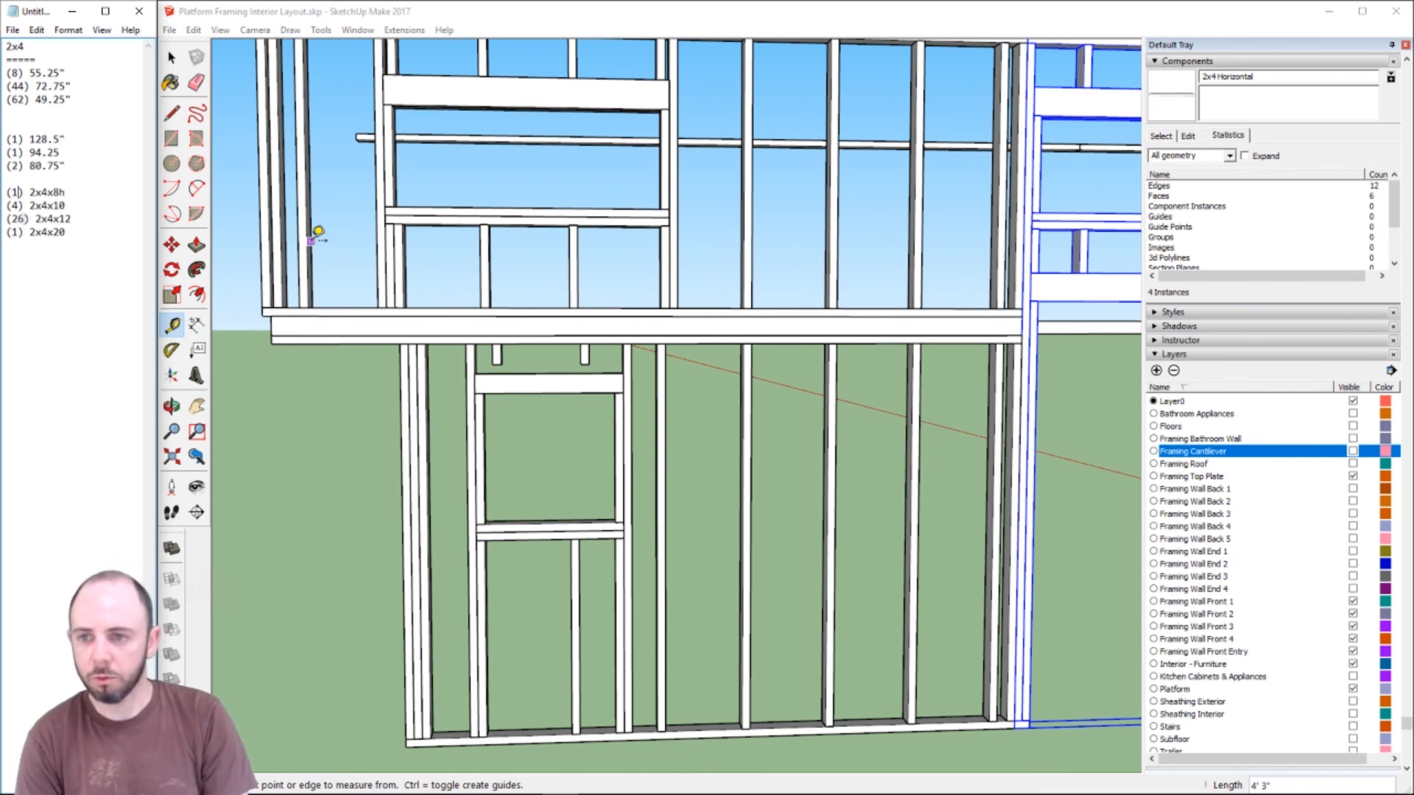
key("BackSpace")
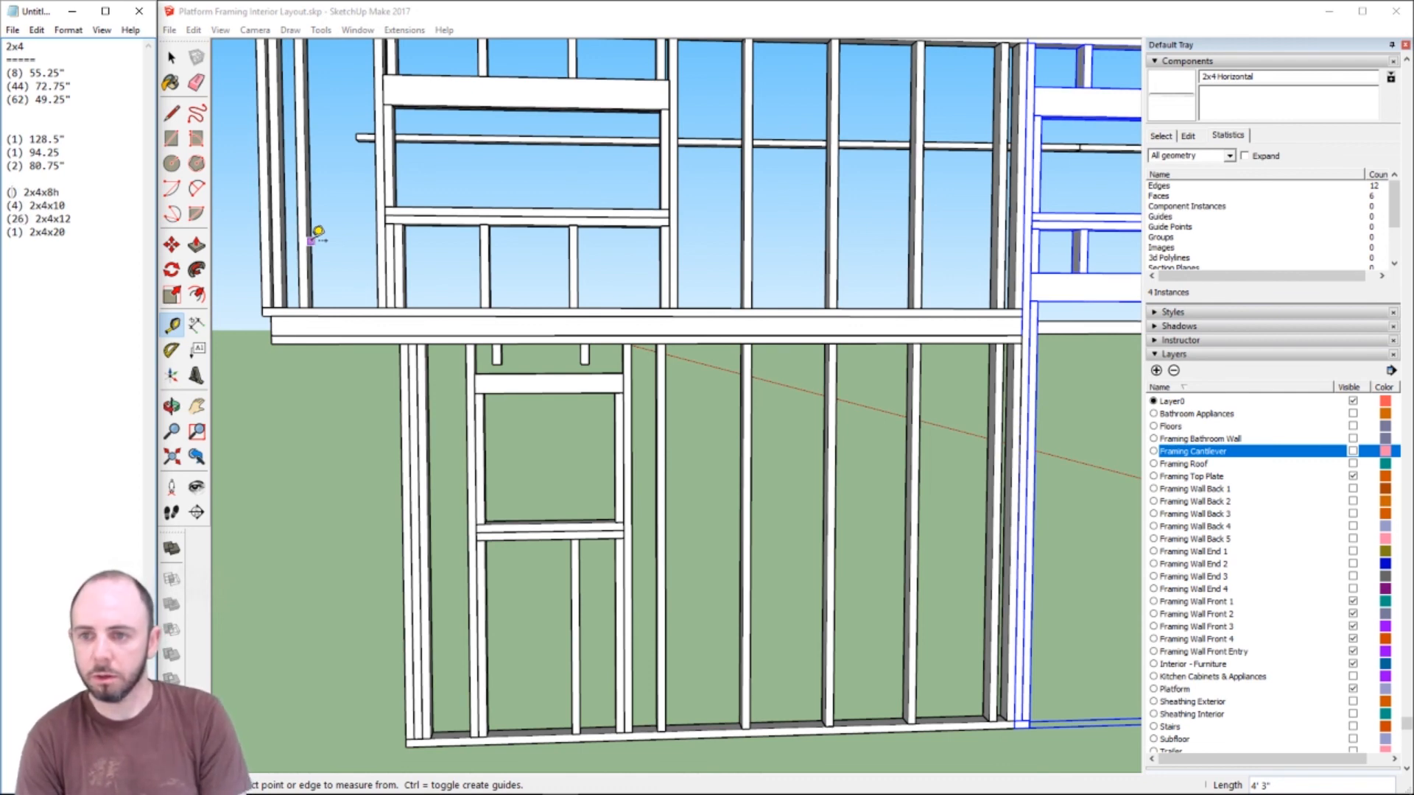
type("1")
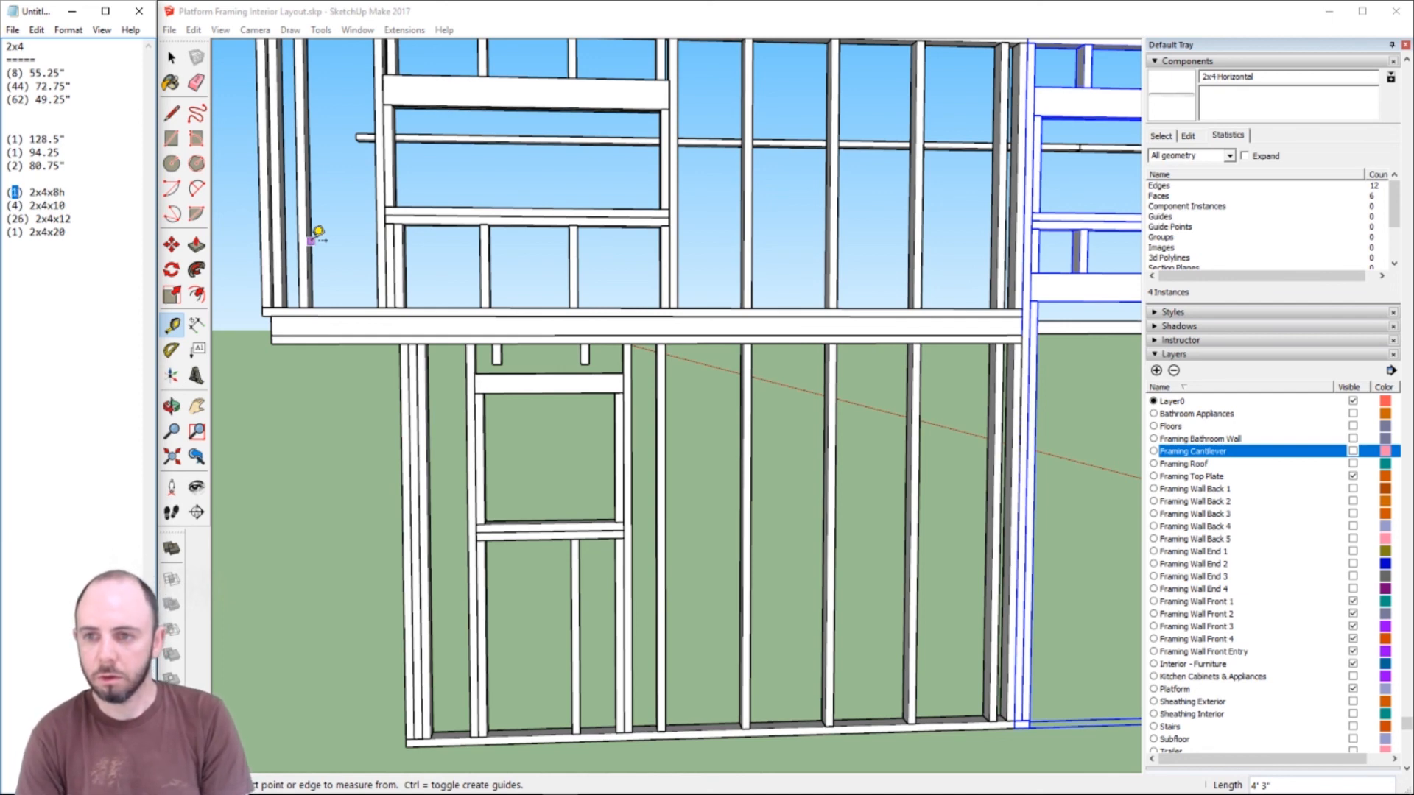
- Rename the 2x4x8h entry in the lumber list to 2x4x8 and set its quantity to 4
type("2")
key("BackSpace")
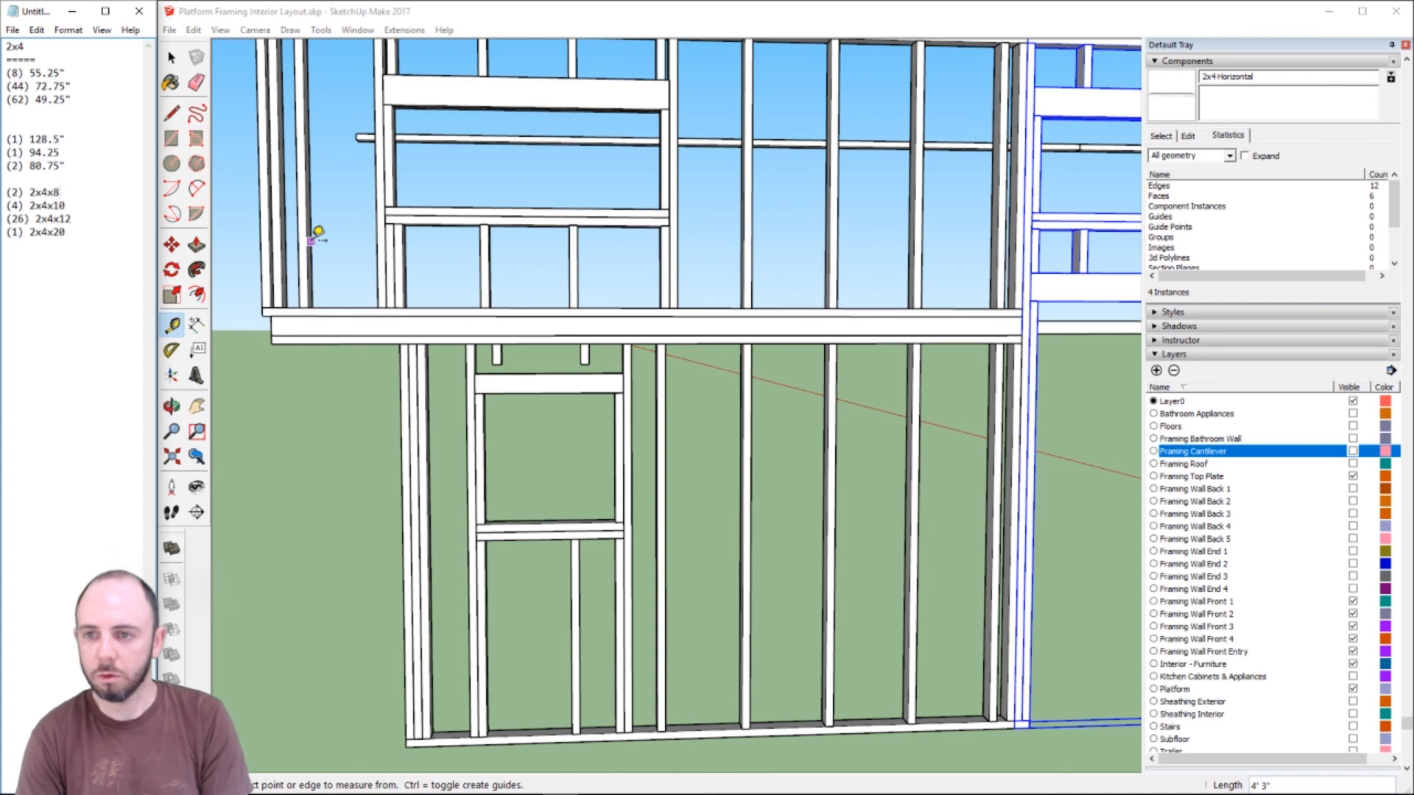
double_click(13, 191)
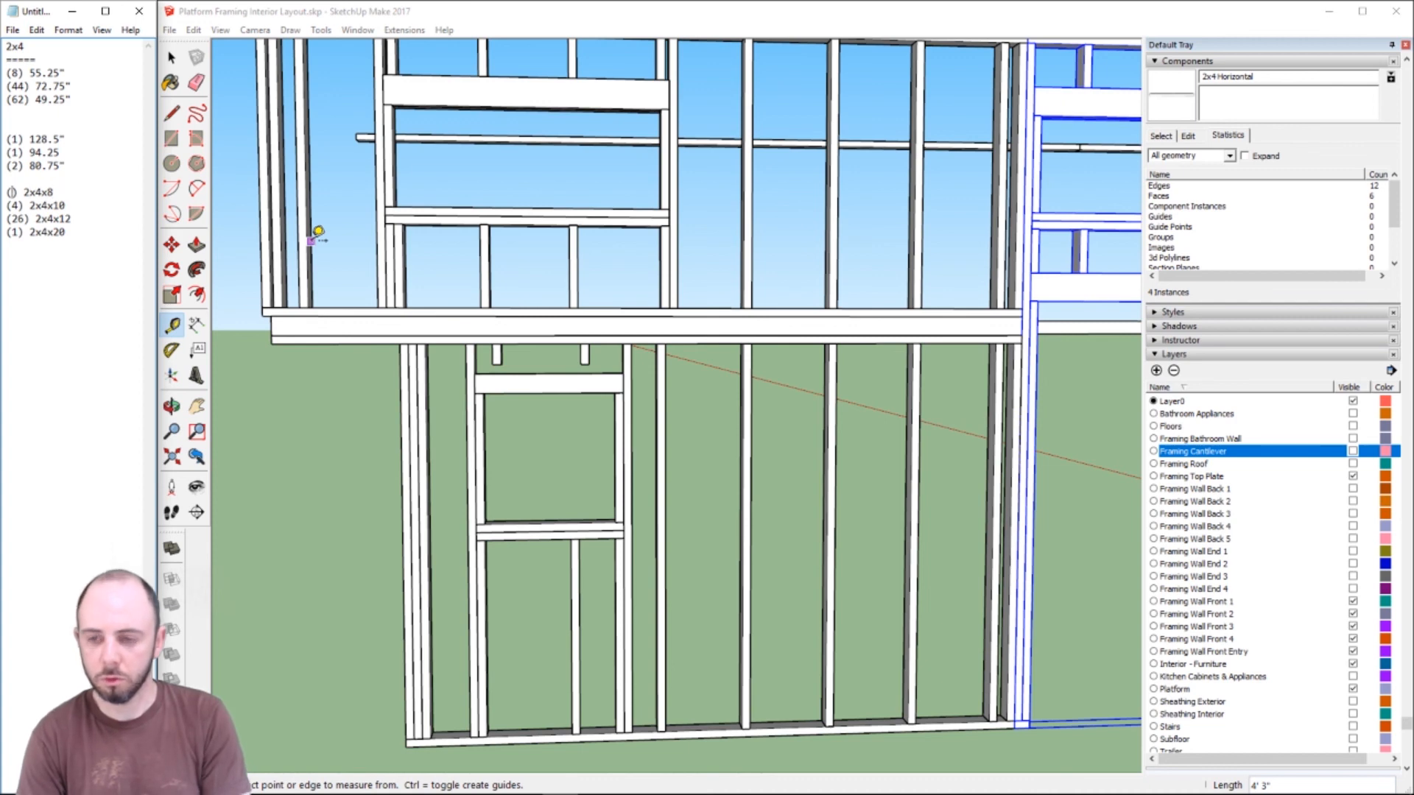
type("4")
- Delete the 128.5", 94.25 and 80.75" length lines from the lumber list
key("shift+Up")
key("shift+Up")
key("shift+Up")
key("shift+Up")
key("shift+Up")
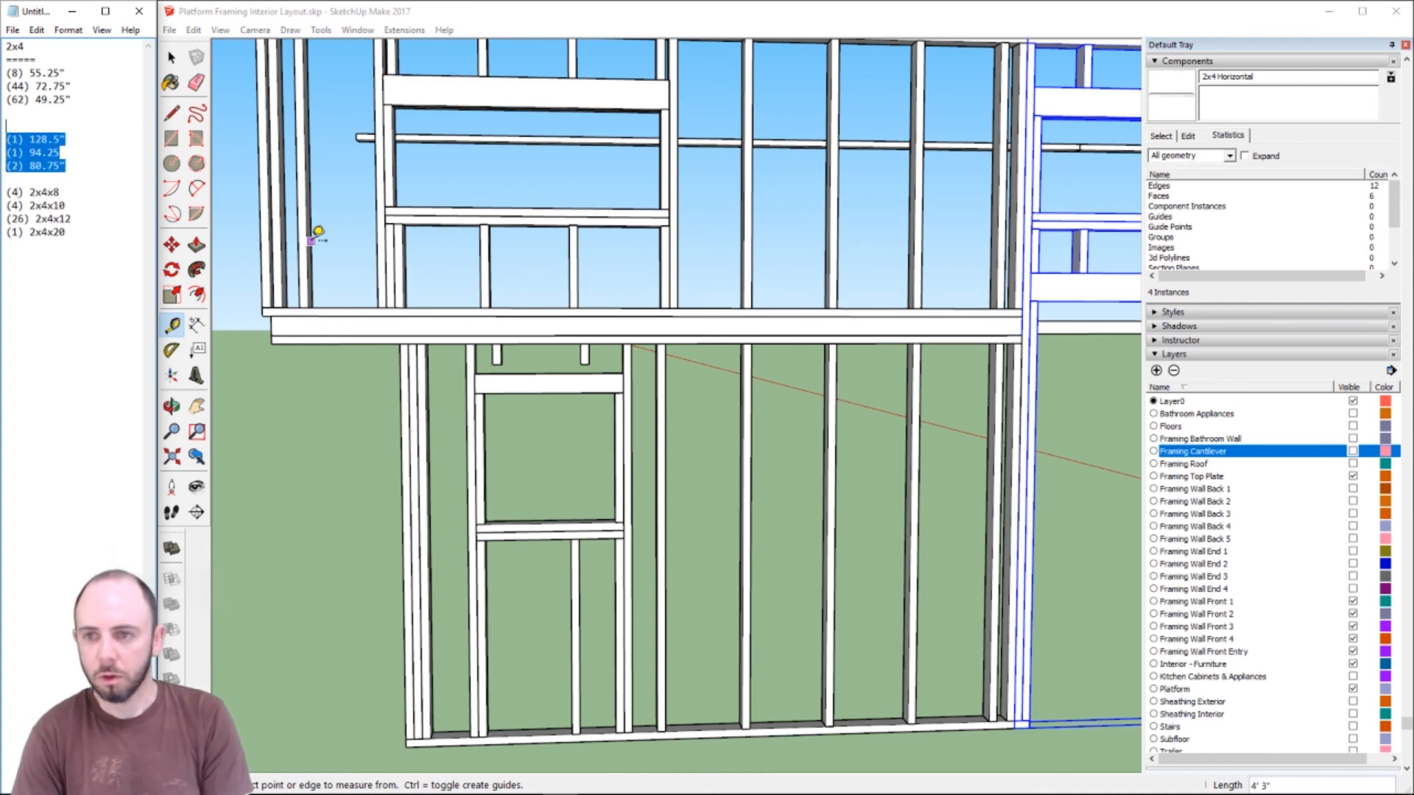
key("BackSpace")
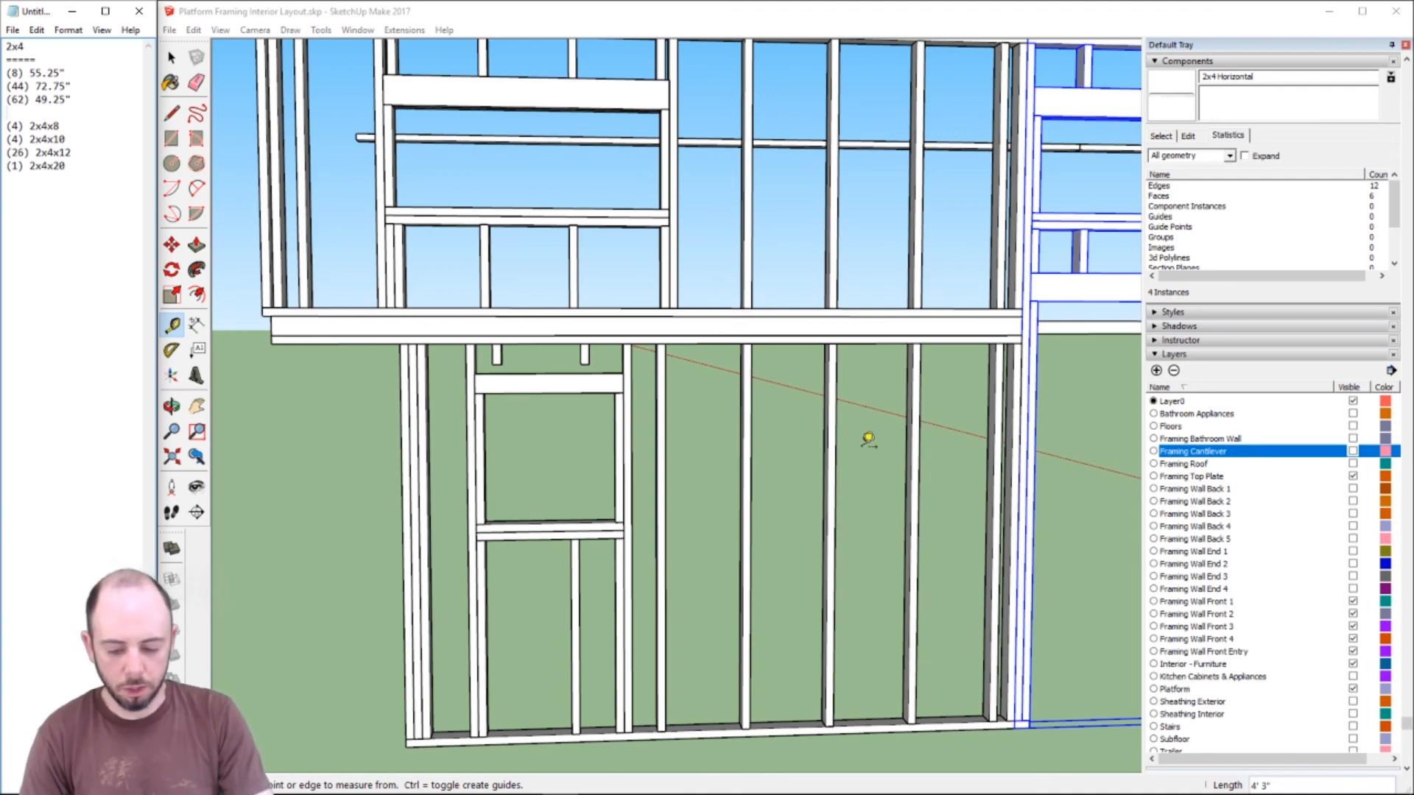
scroll(861, 398, "down", 4)
scroll(866, 404, "down", 3)
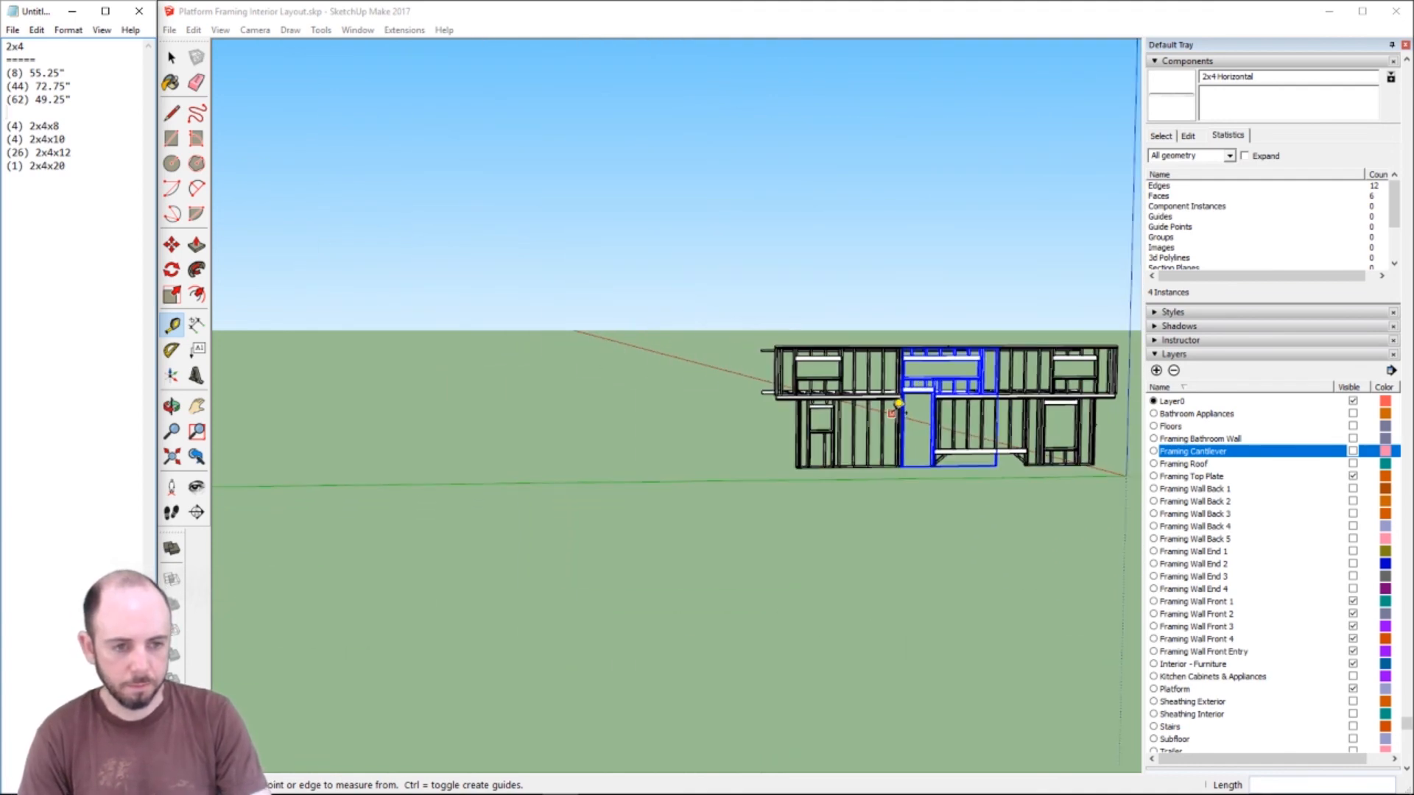
scroll(899, 405, "up", 4)
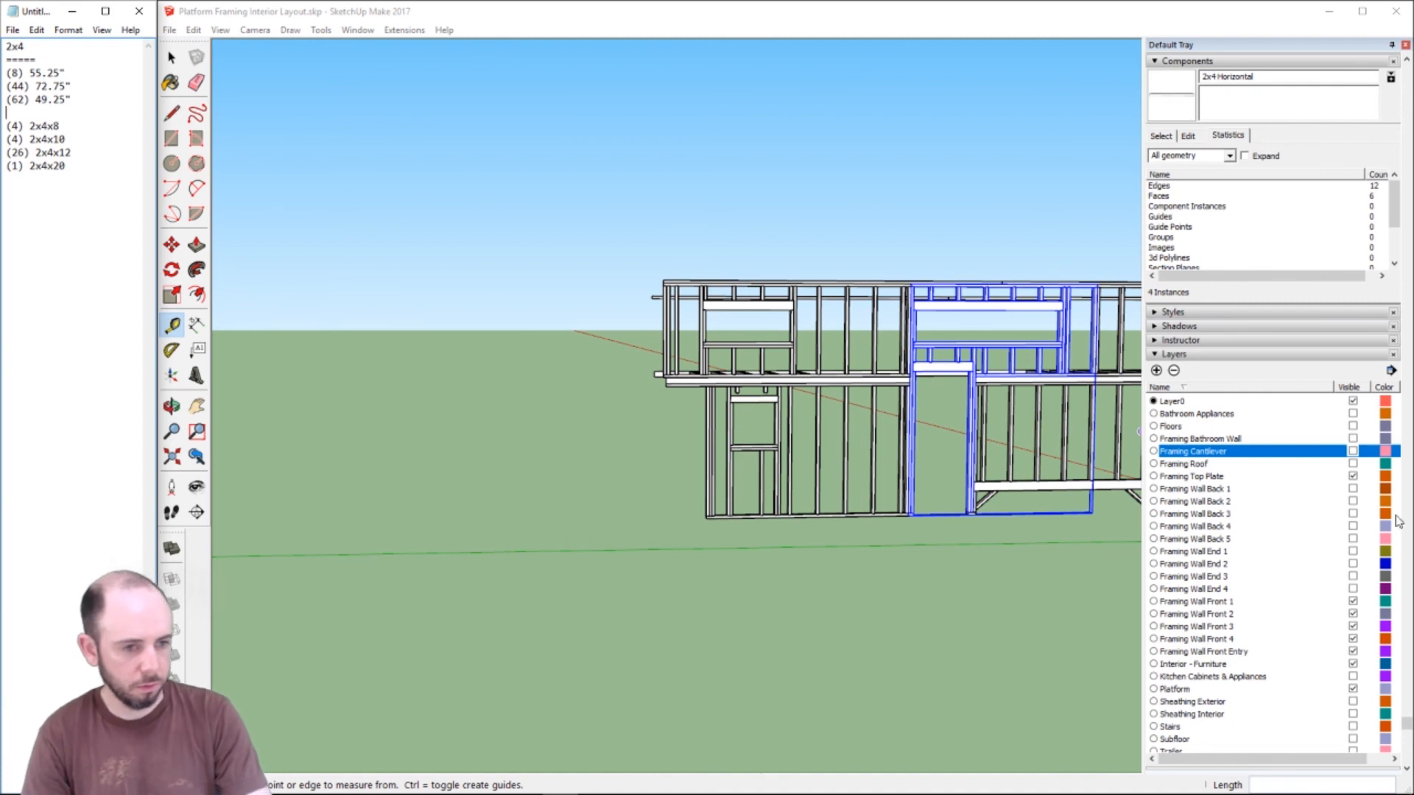
left_click(1352, 476)
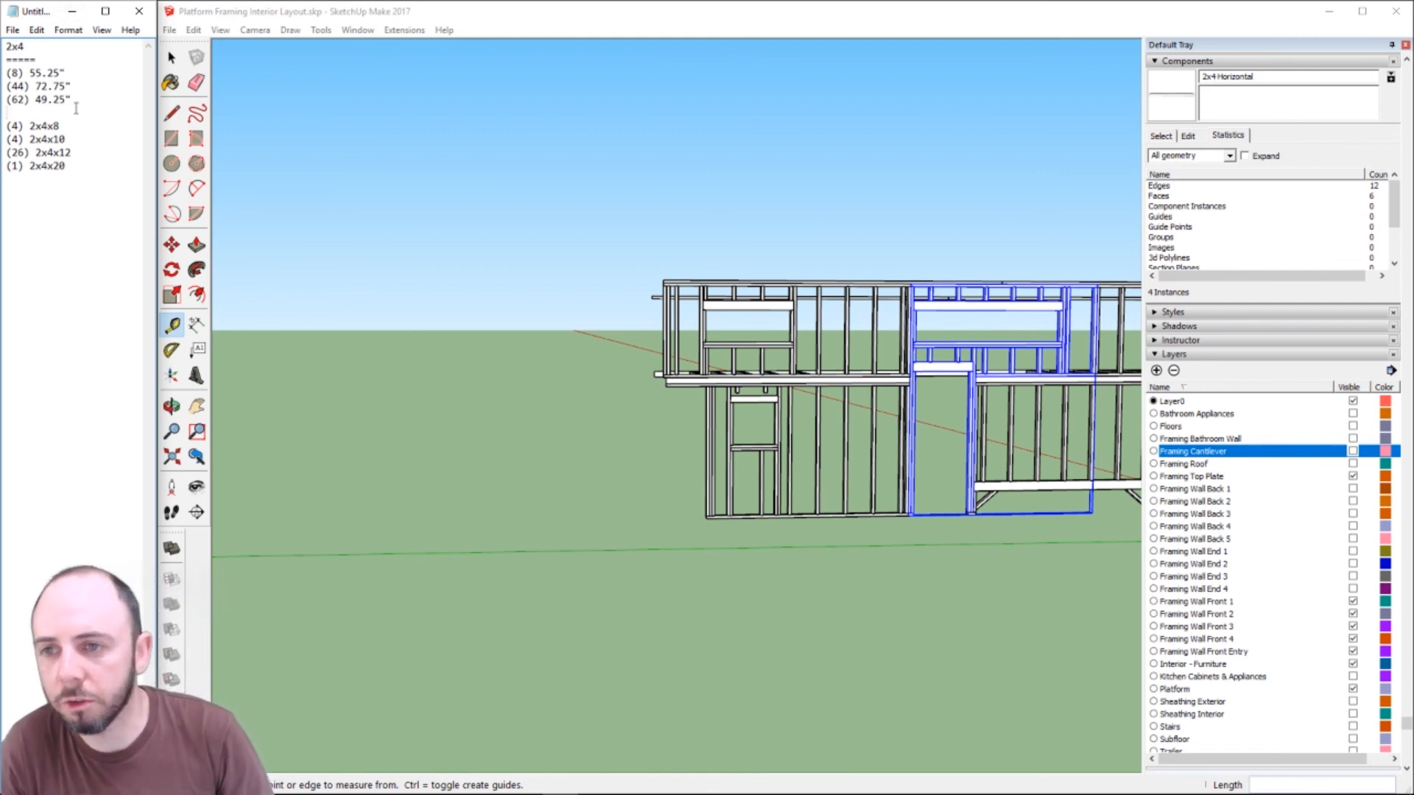
- Add the 55.25 and 49.25 inch stud lengths from the lumber list in Calculator
left_click_drag(73, 108, 5, 73)
left_click(103, 81)
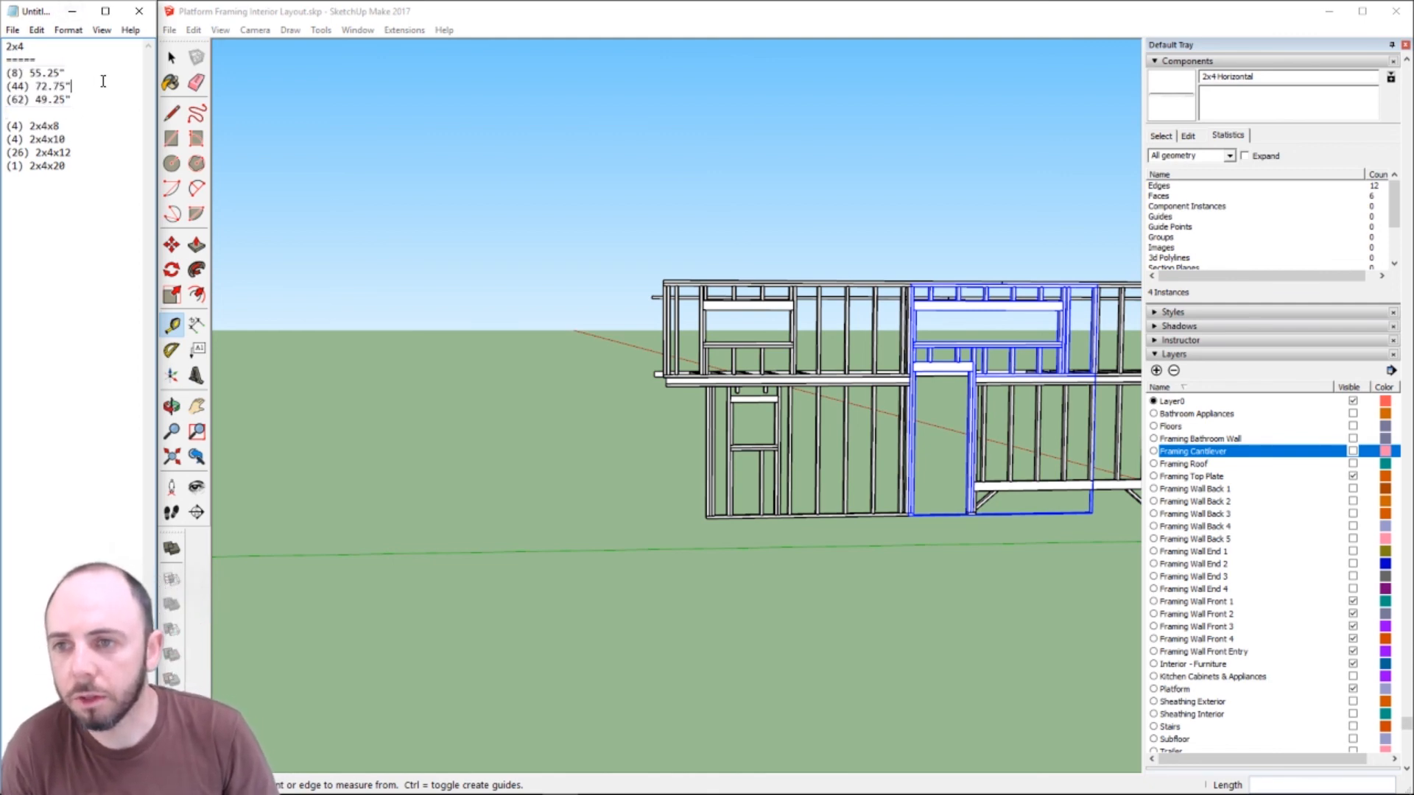
key("XF86Calculator")
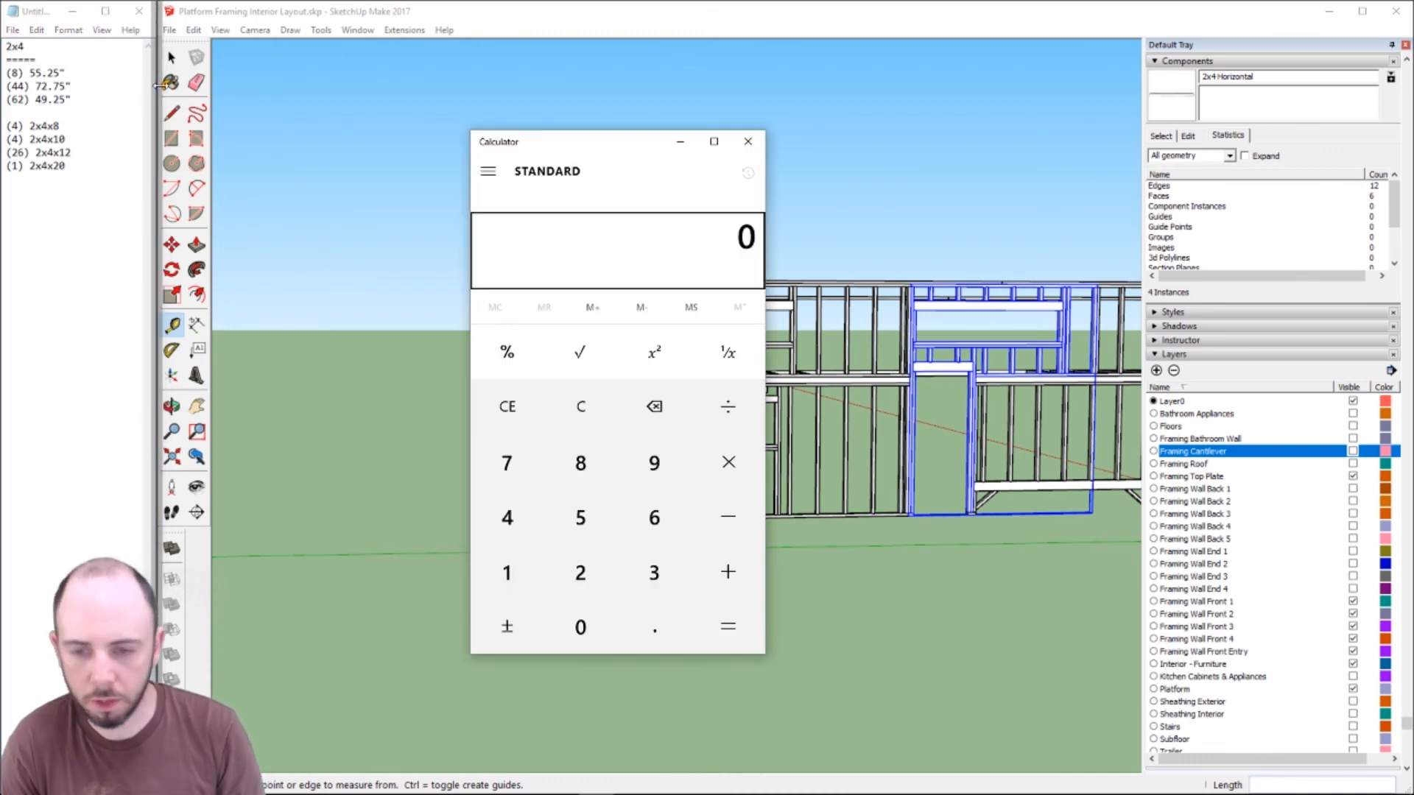
type("55.25")
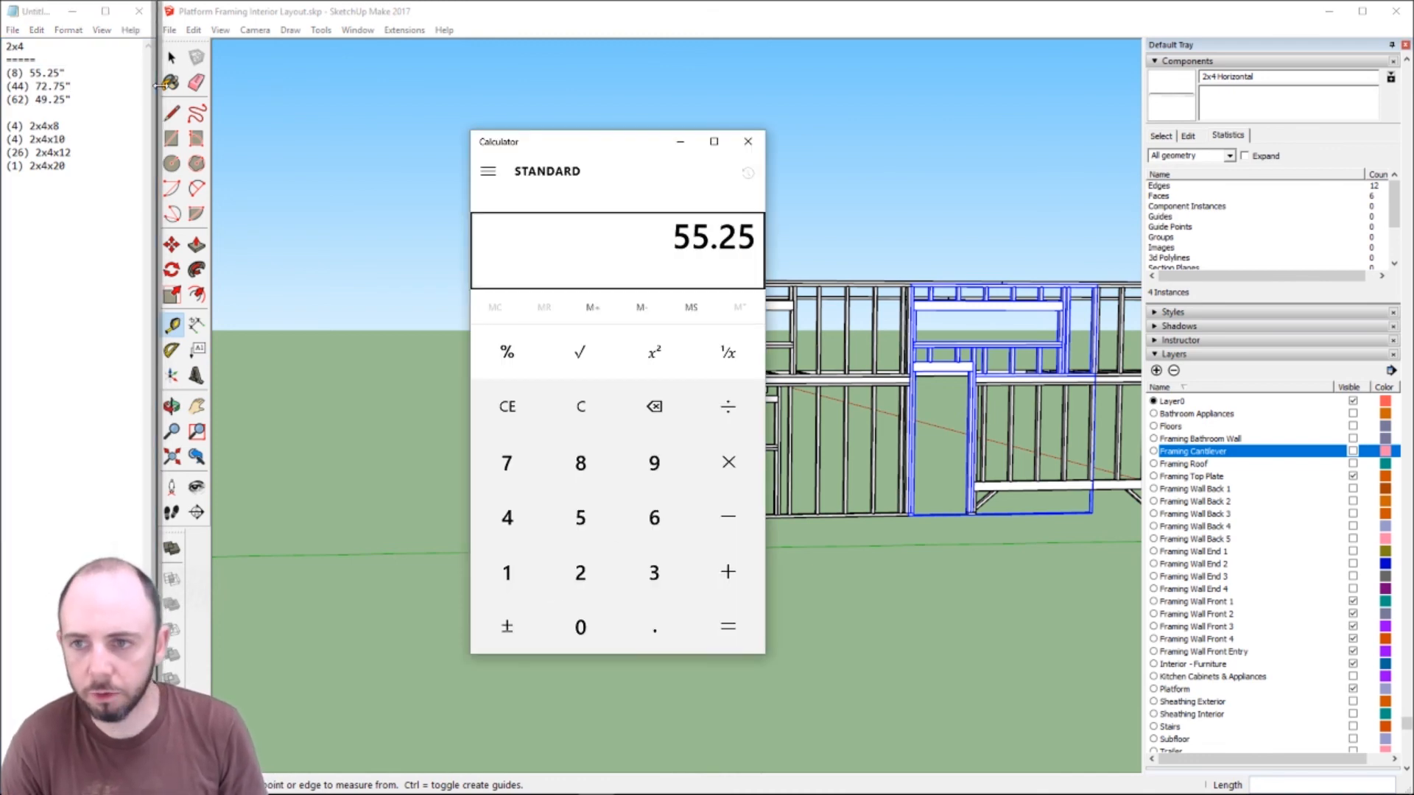
key("plus")
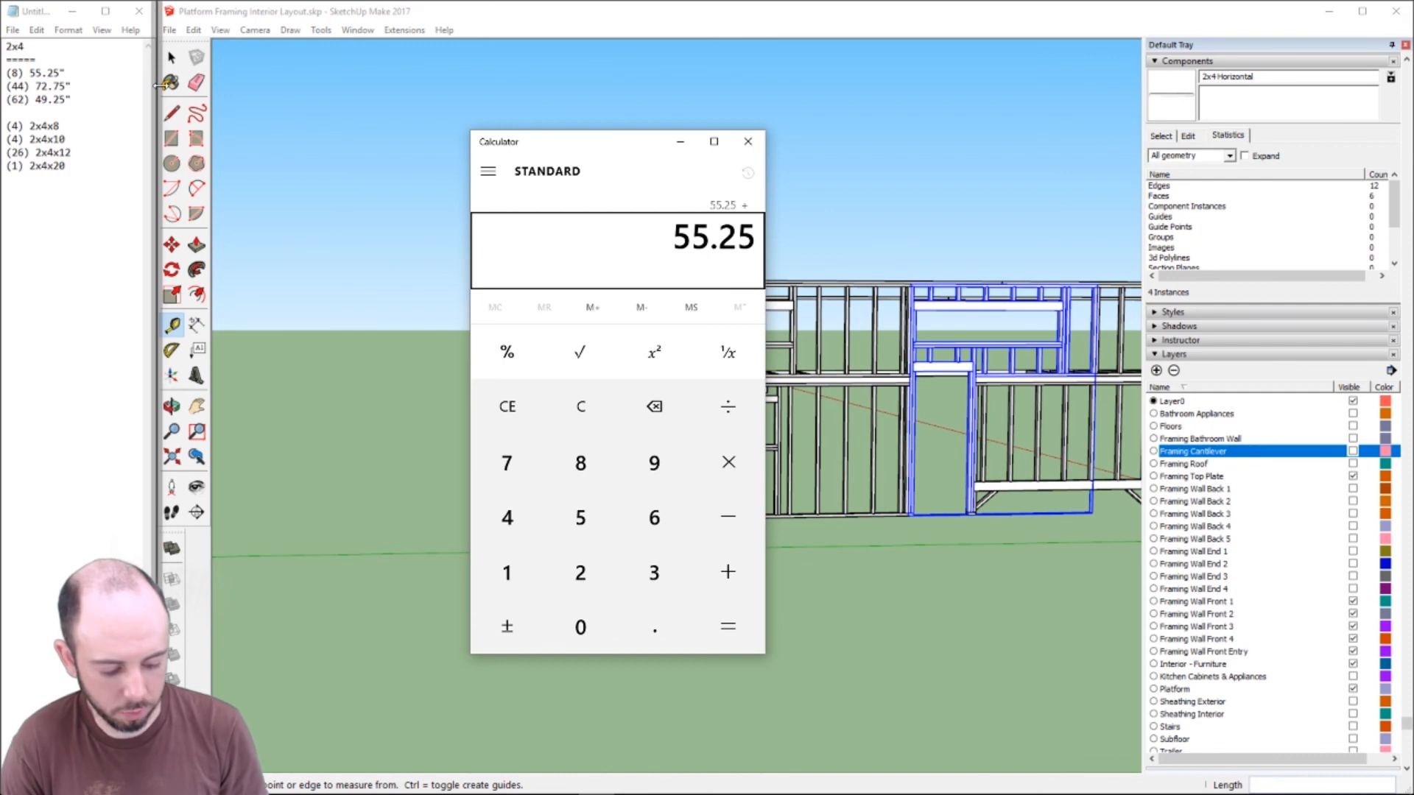
type("49.25")
key("Return")
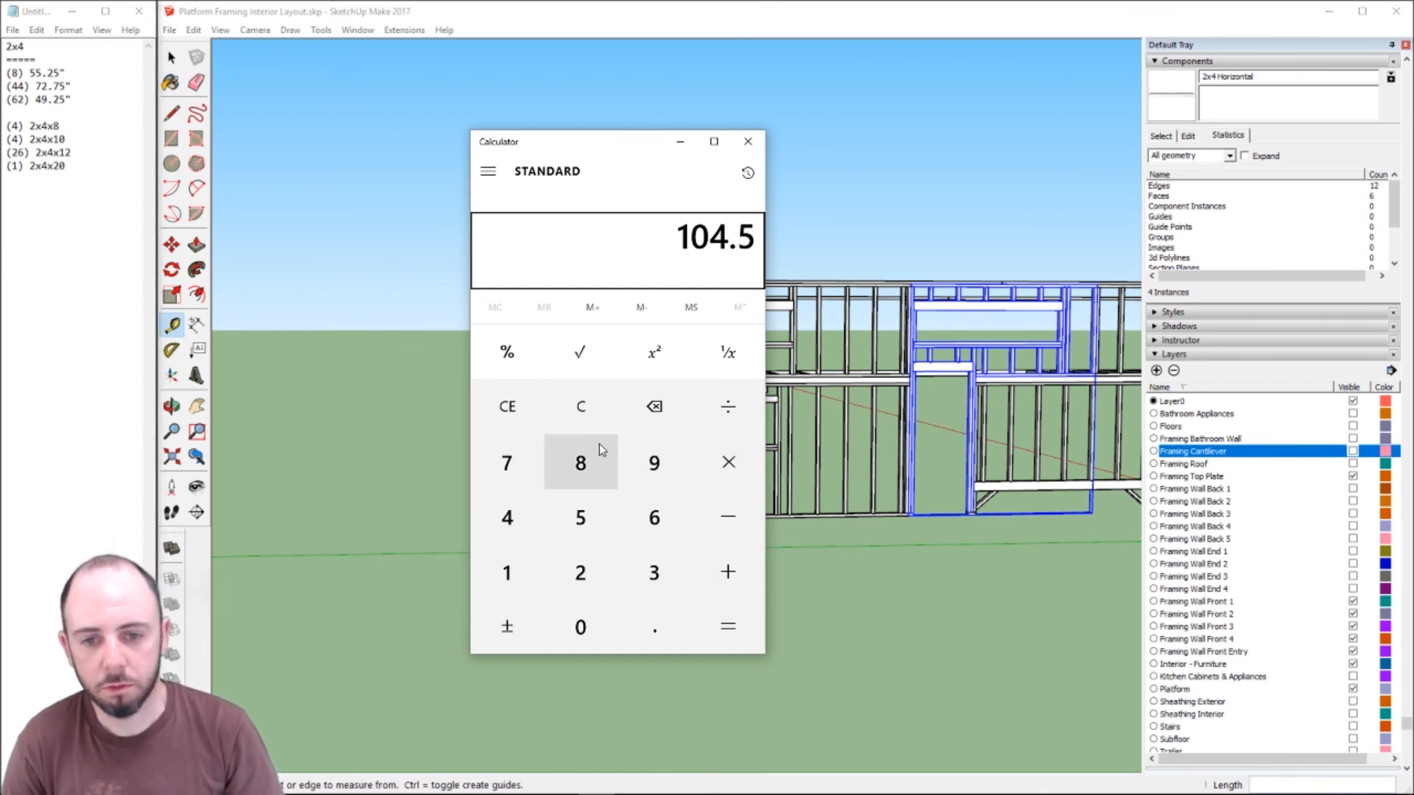
- Add the 55.25 and 72.75 inch stud lengths and divide the sum by 12
left_click(508, 407)
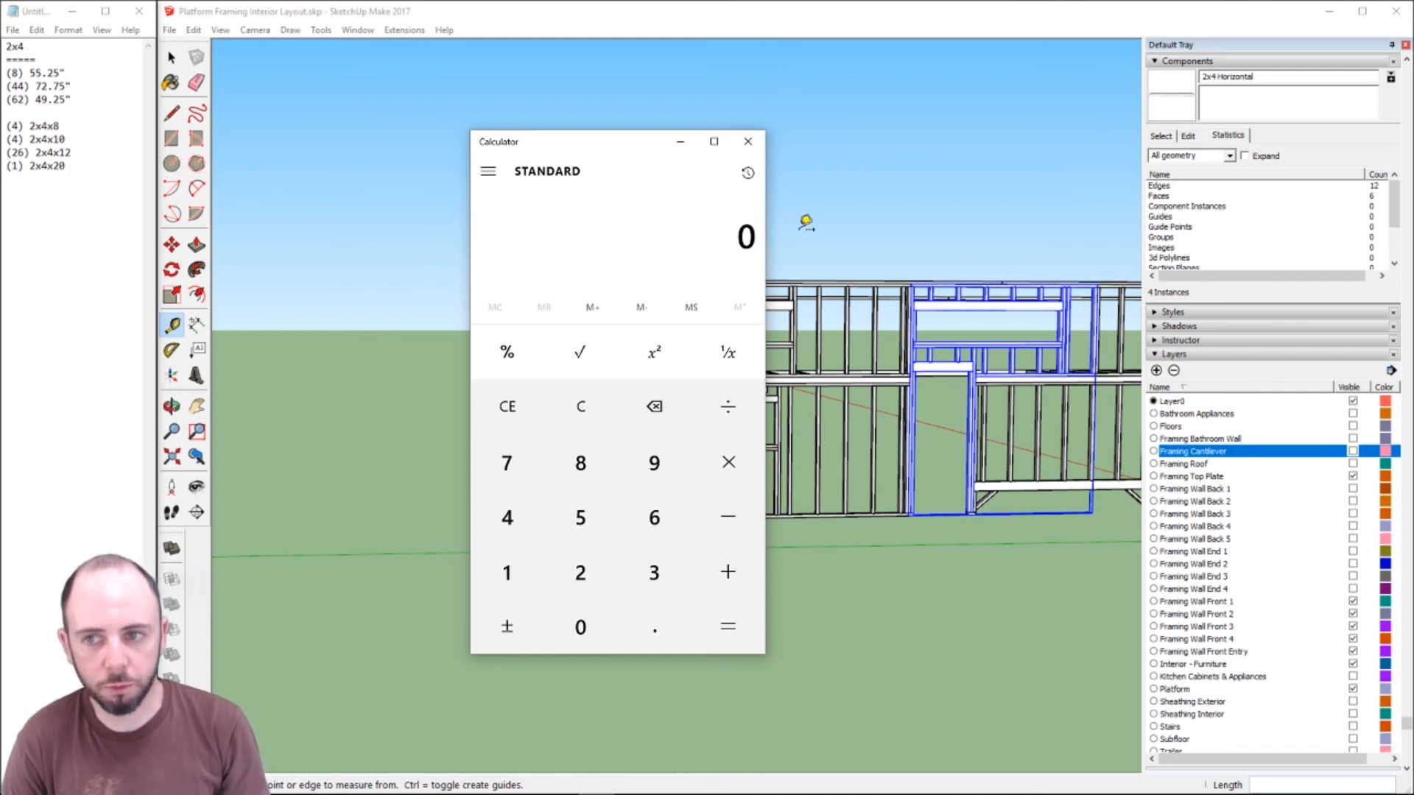
type("55.25")
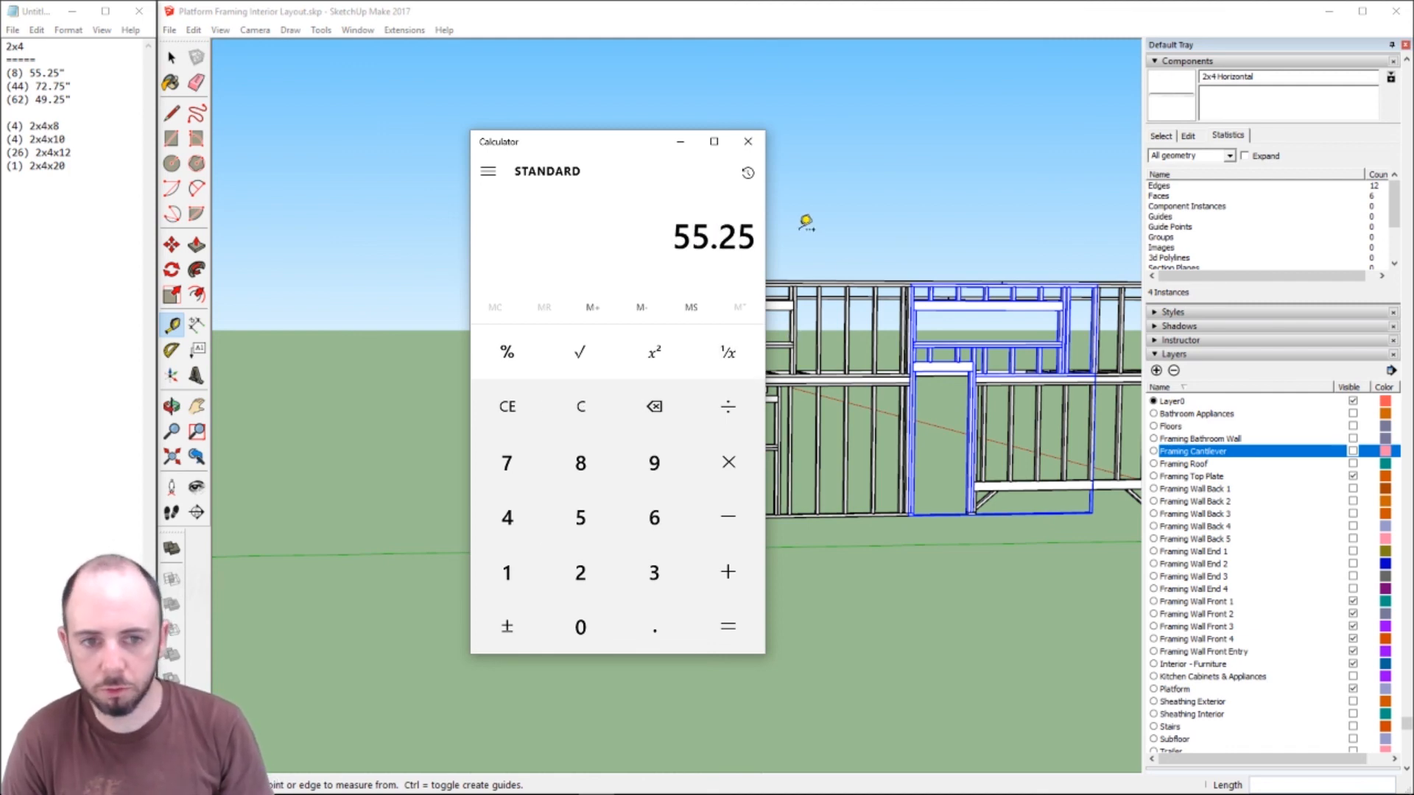
type("+72.75=")
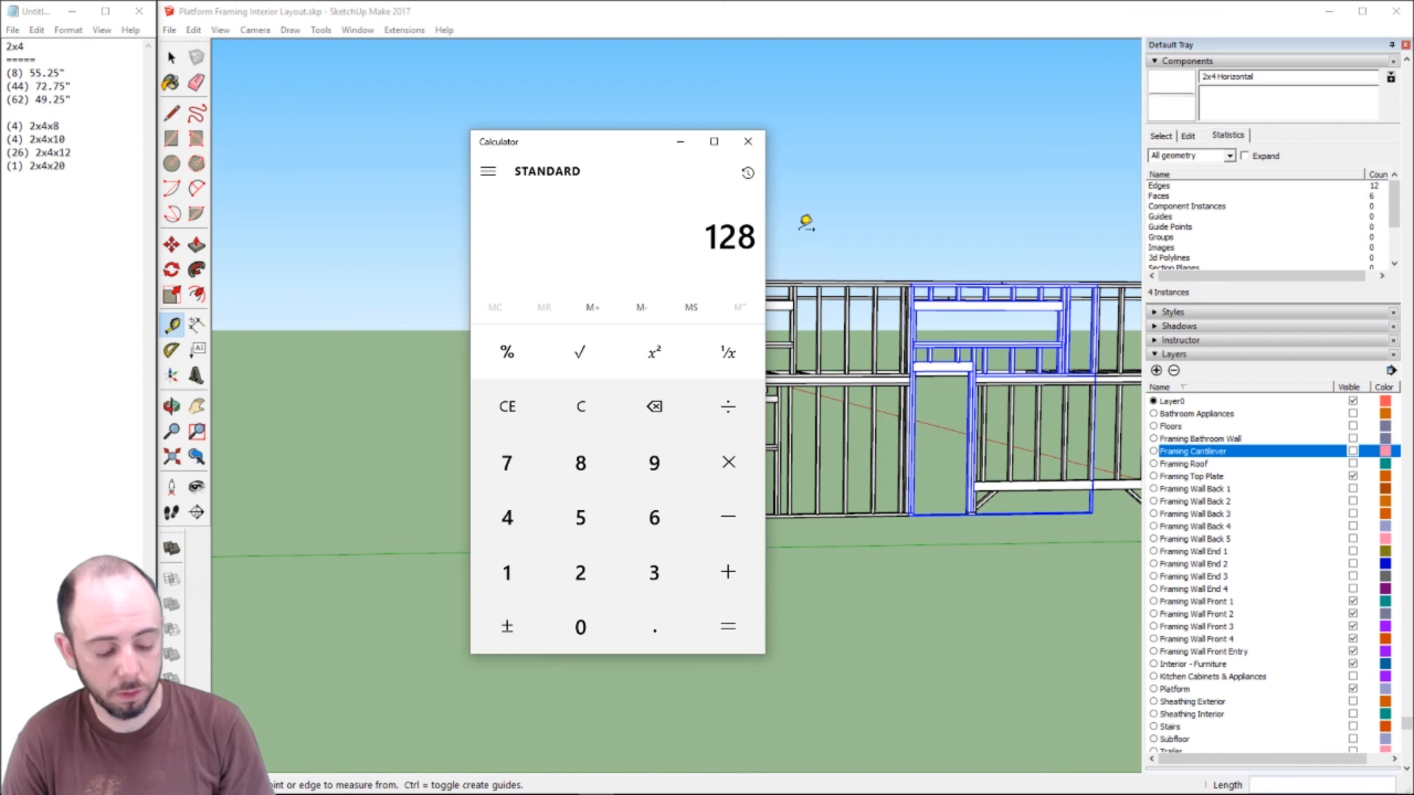
type("/12=")
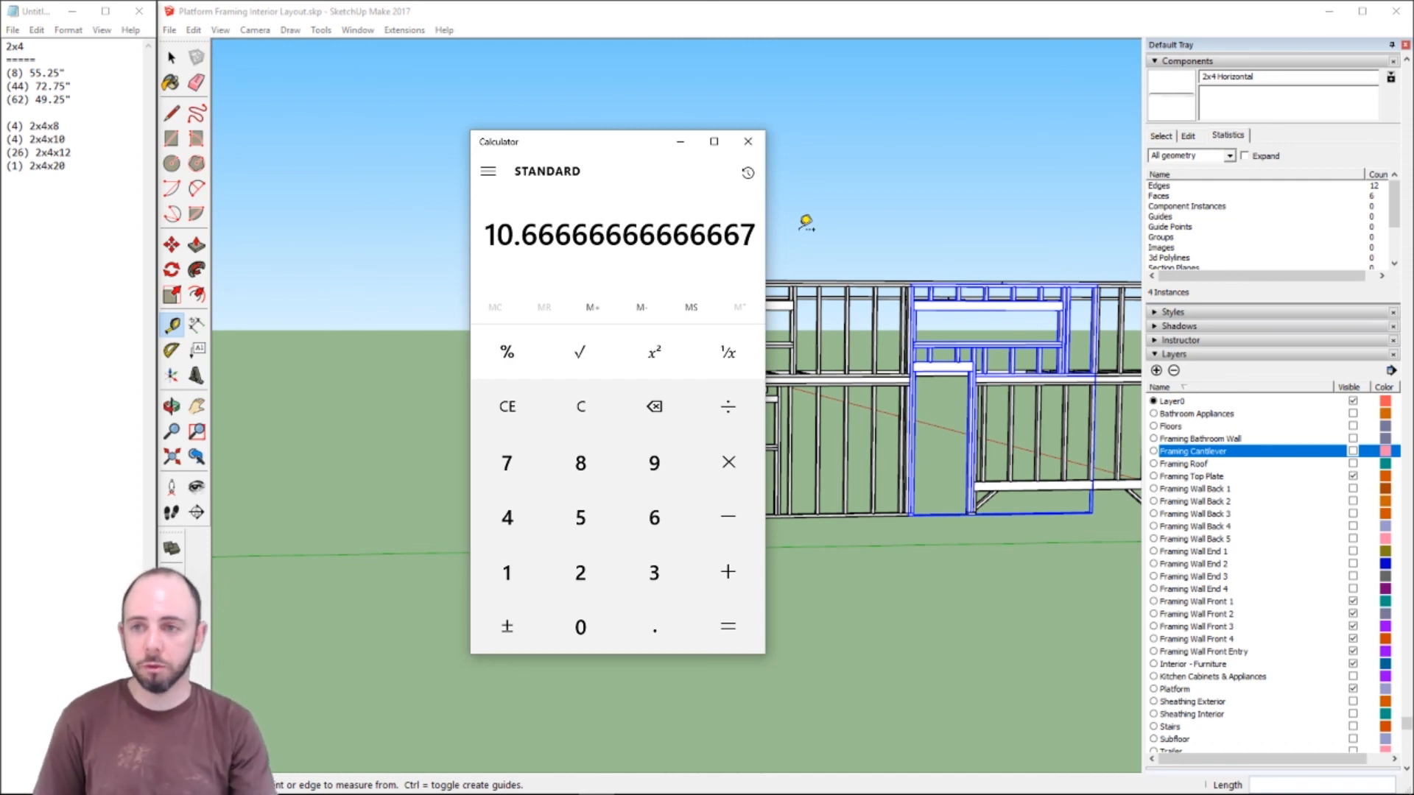
- Clear the calculation and add the 72.75 and 49.25 inch stud lengths
left_click(506, 406)
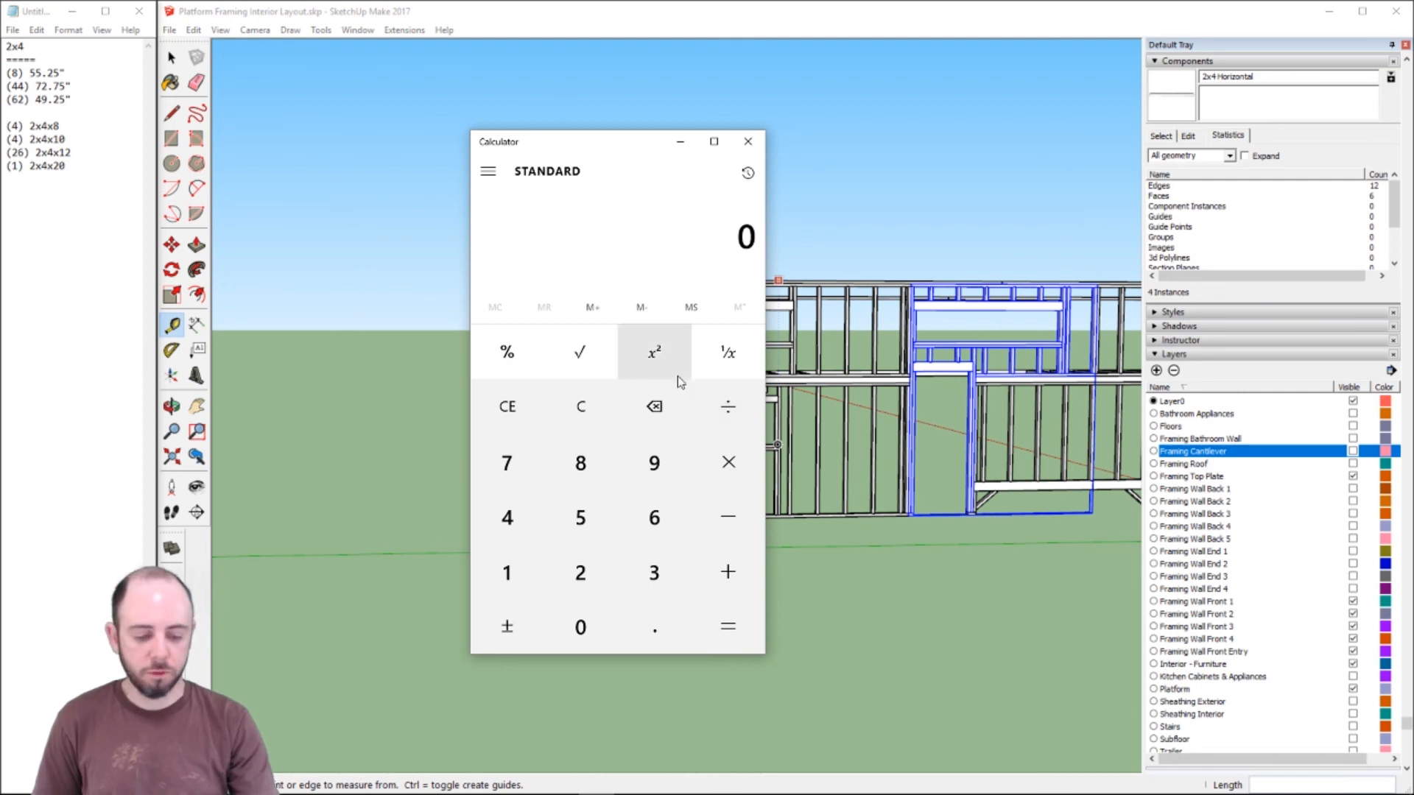
type("72.7")
type("5+")
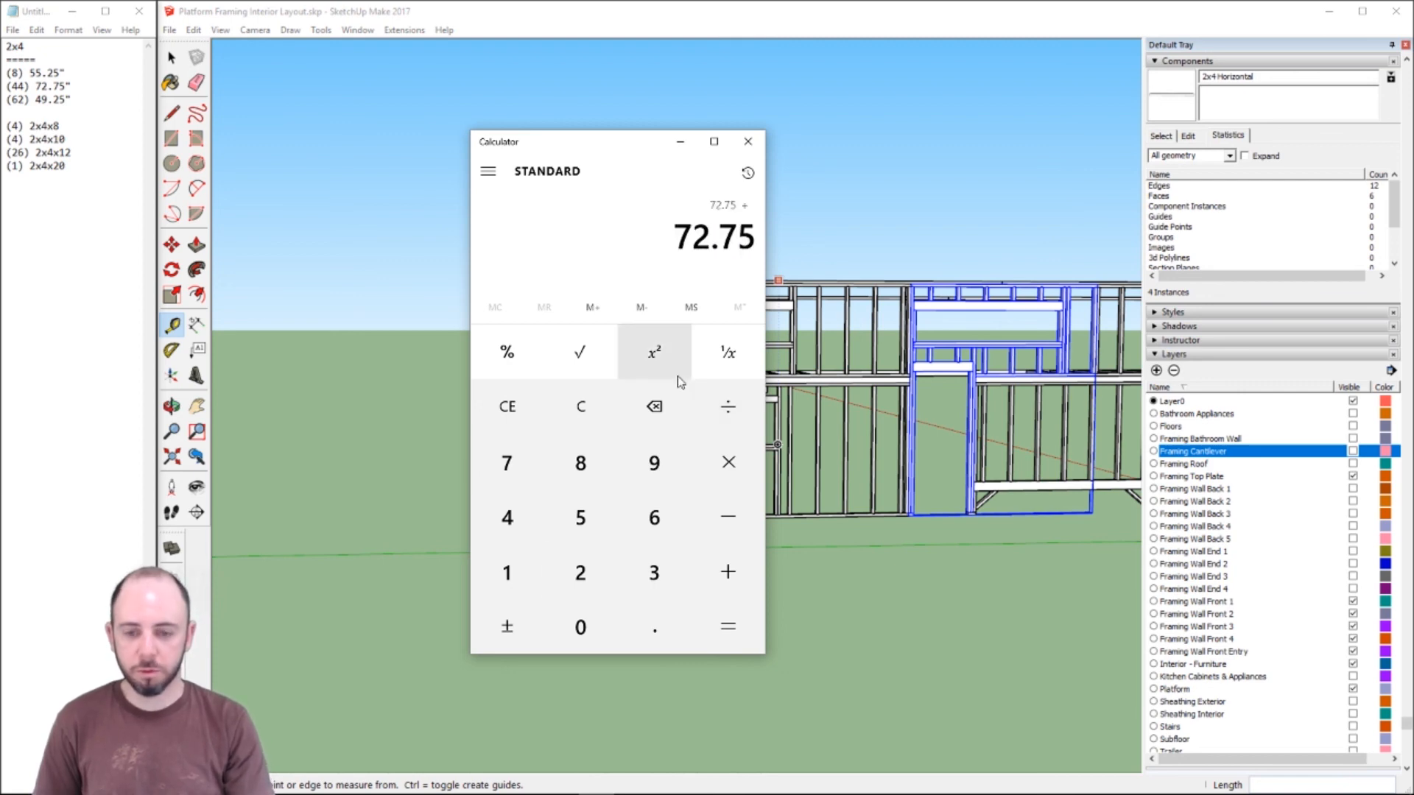
type("49.25")
key("Return")
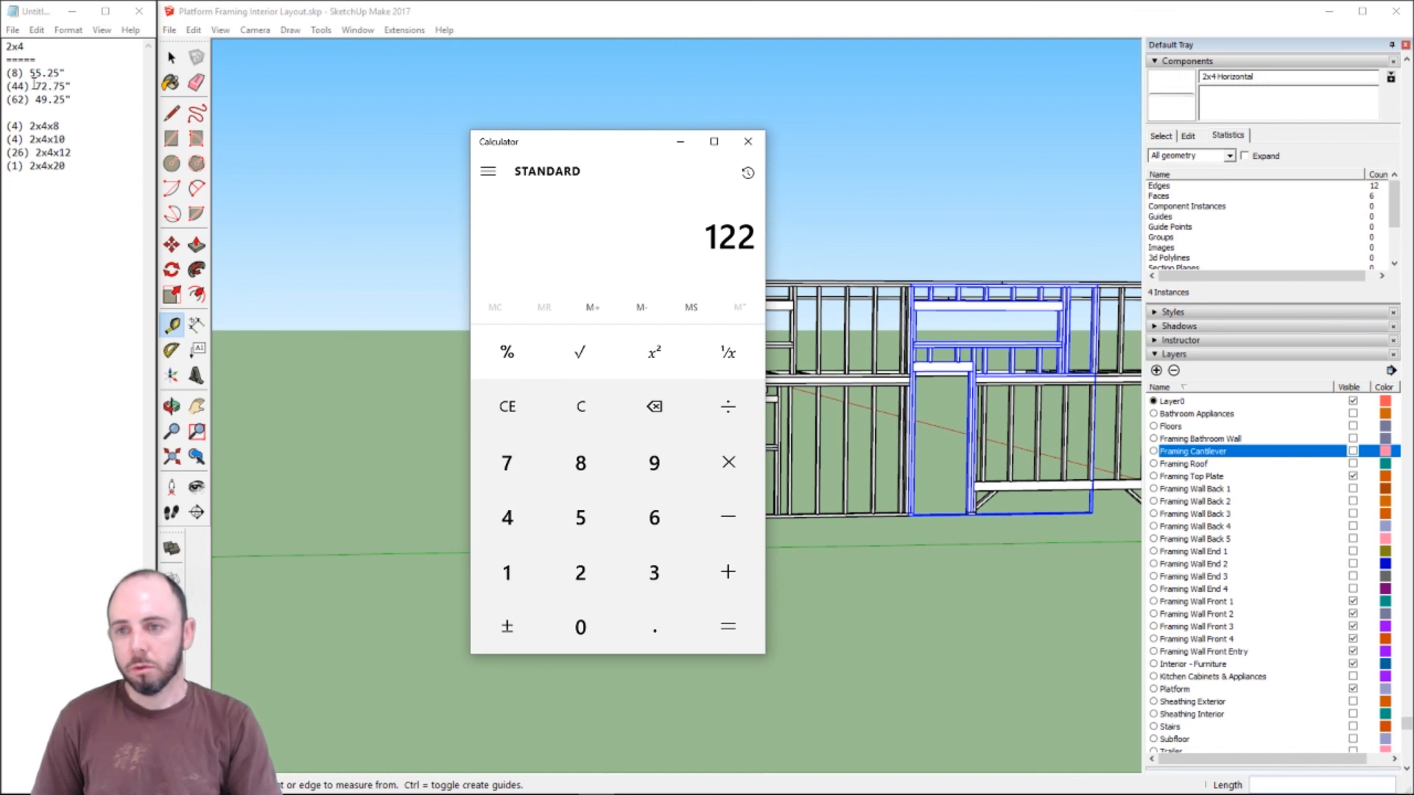
- Recalculate 72.75 plus 49.25 to check the combined length of those two studs
left_click(507, 407)
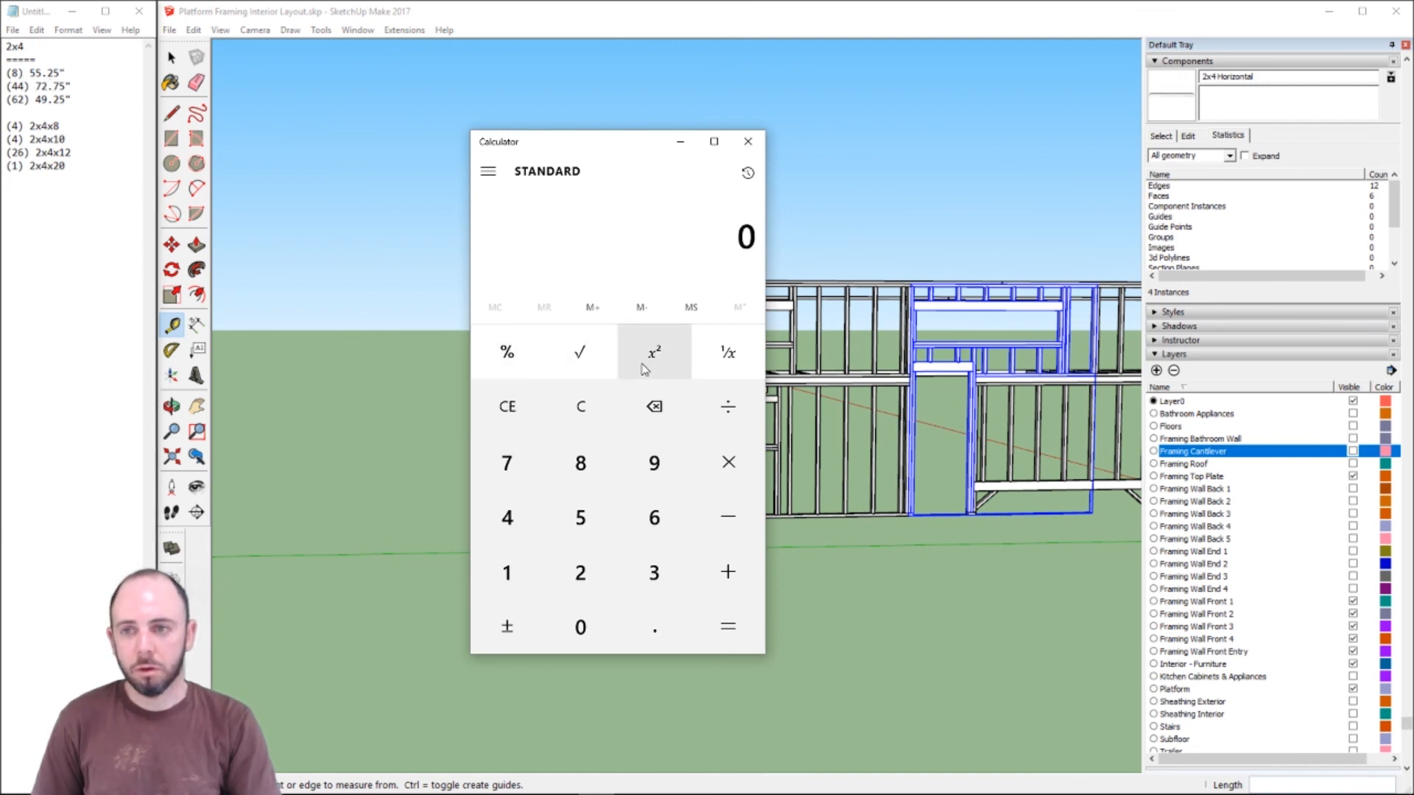
type("72.")
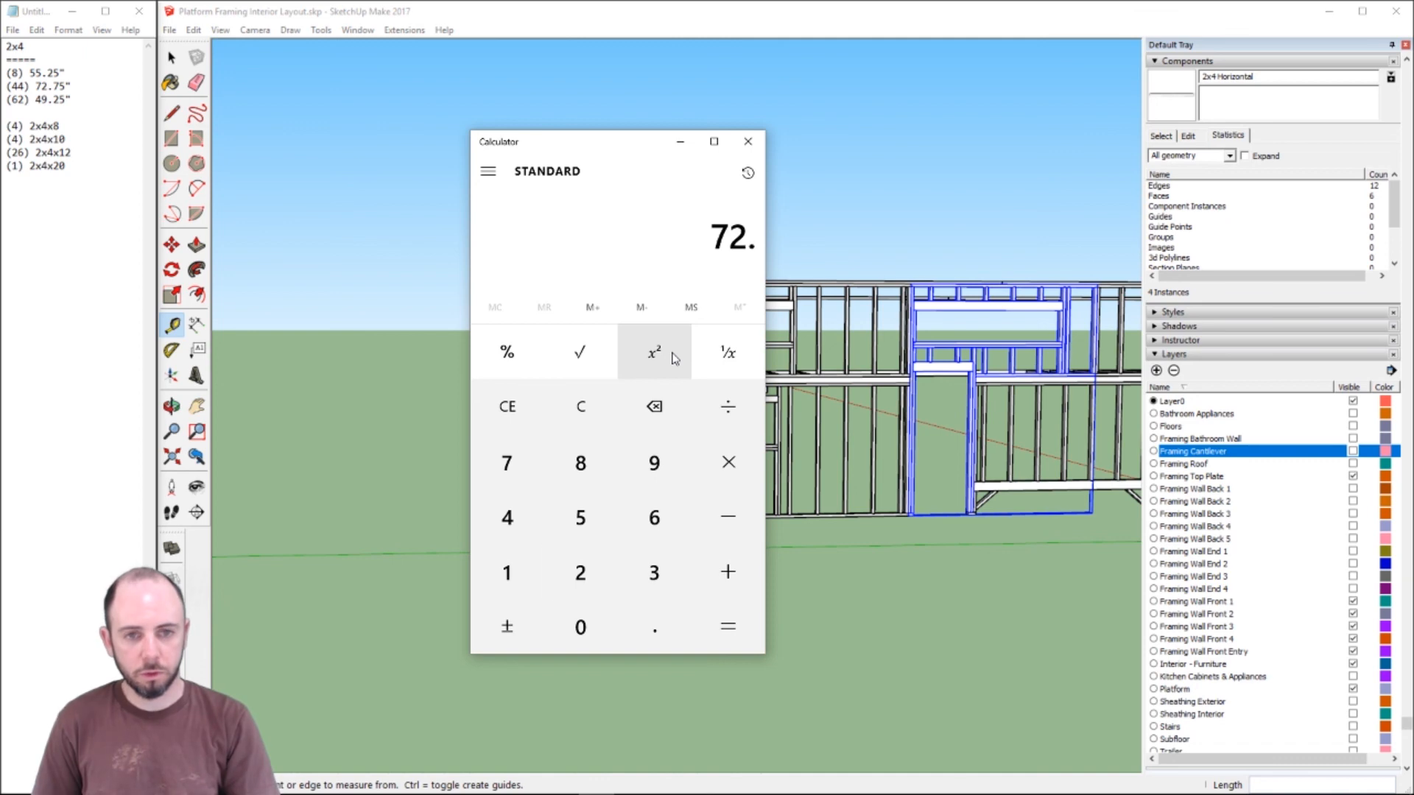
type("75+43")
key("BackSpace")
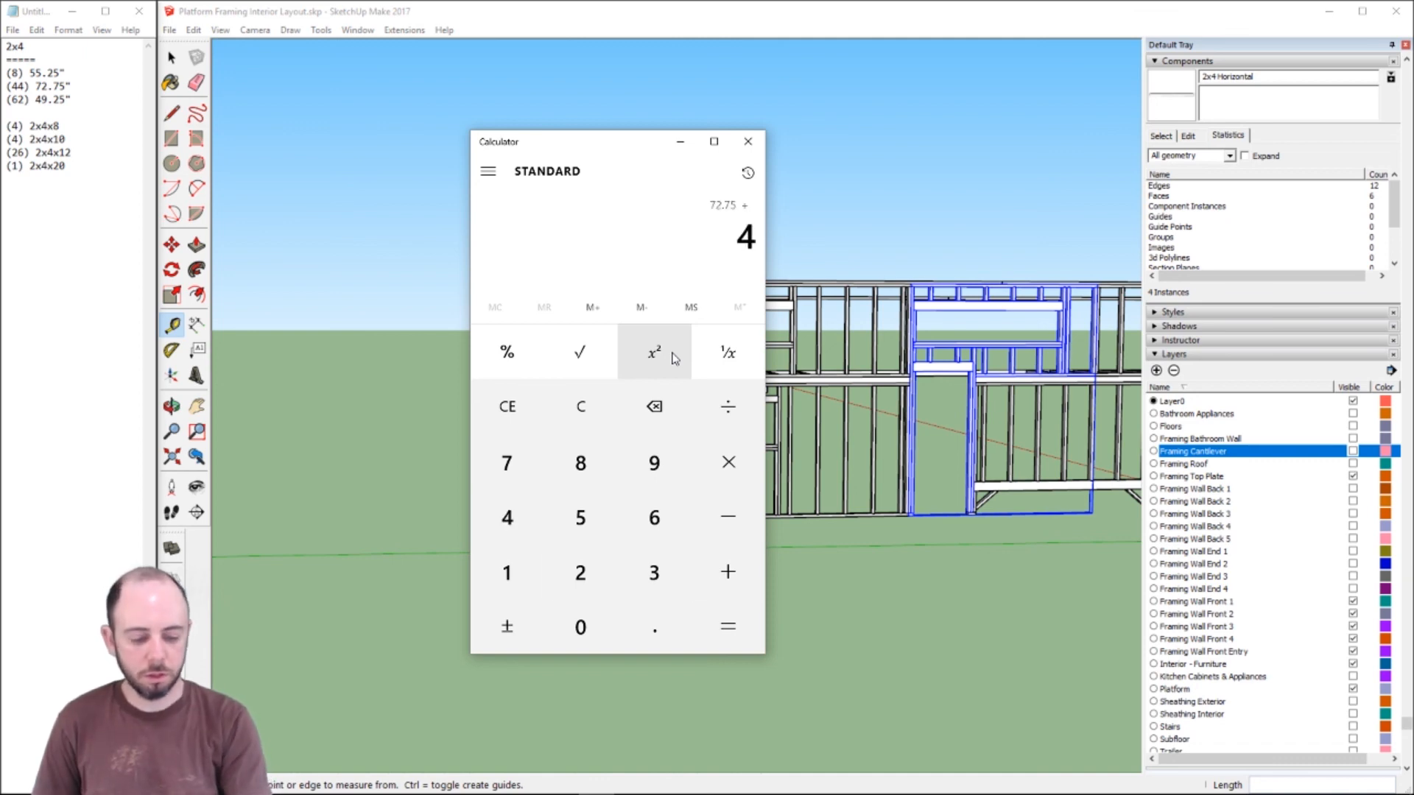
type("9.25")
key("Return")
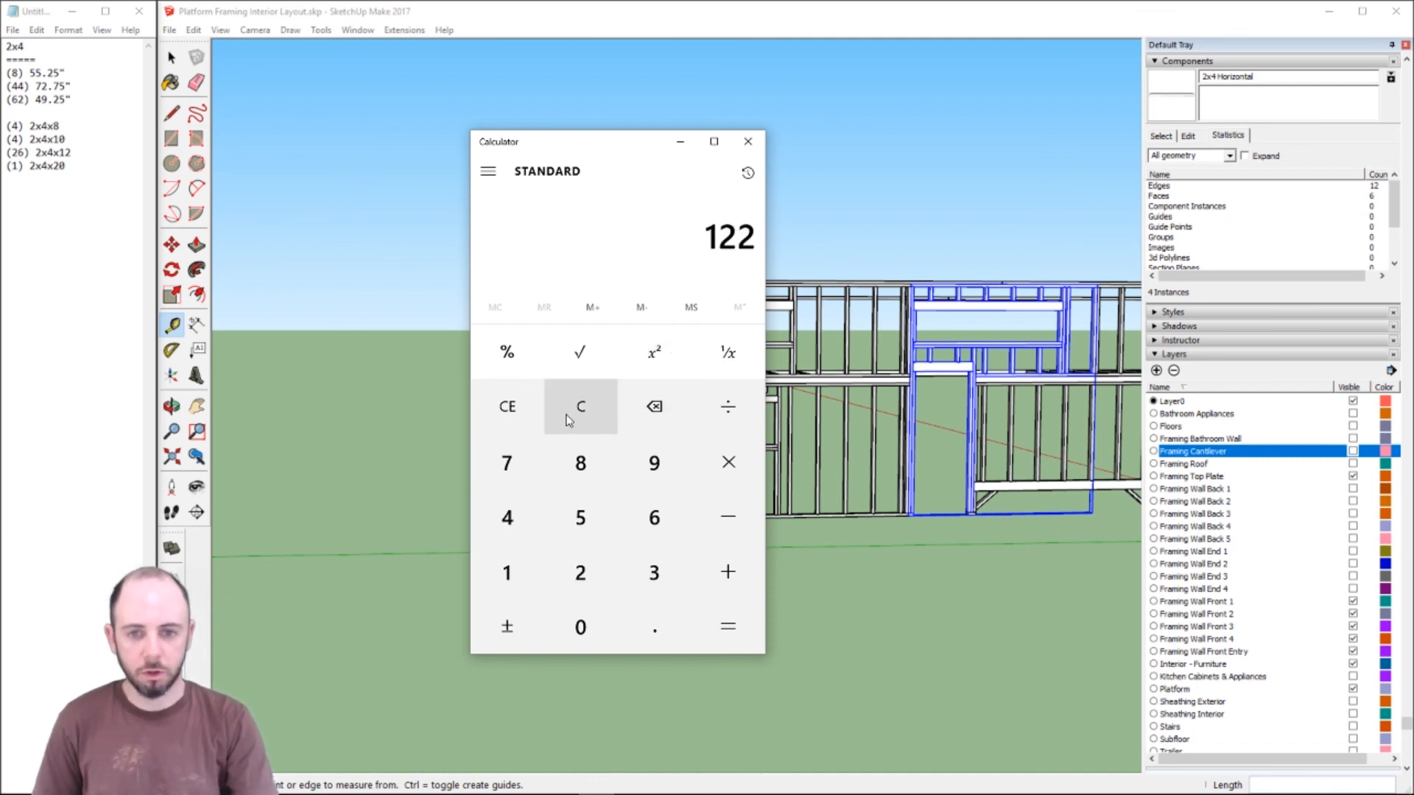
- Clear the calculation and recalculate the sum of 55.25 and 72.75
left_click(518, 417)
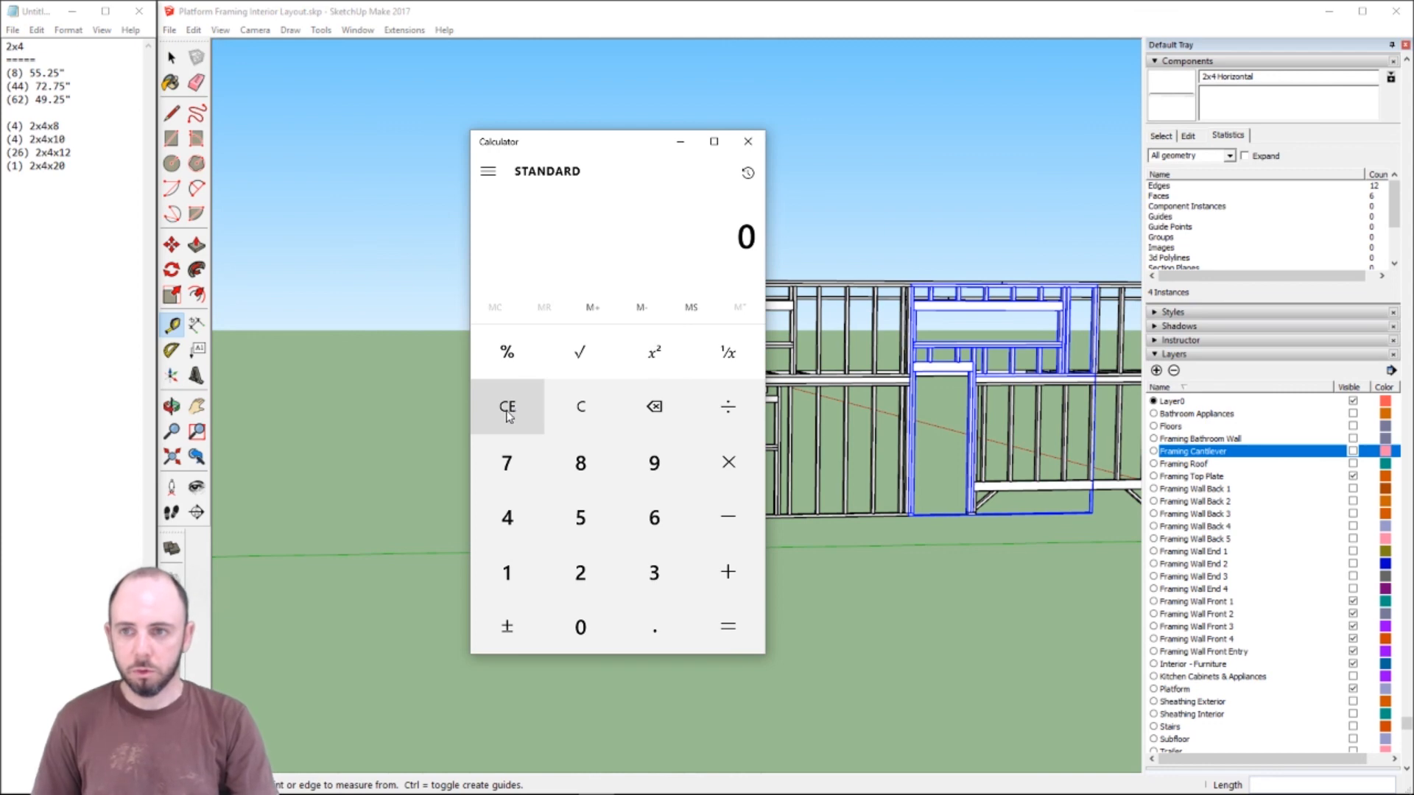
type("55.25")
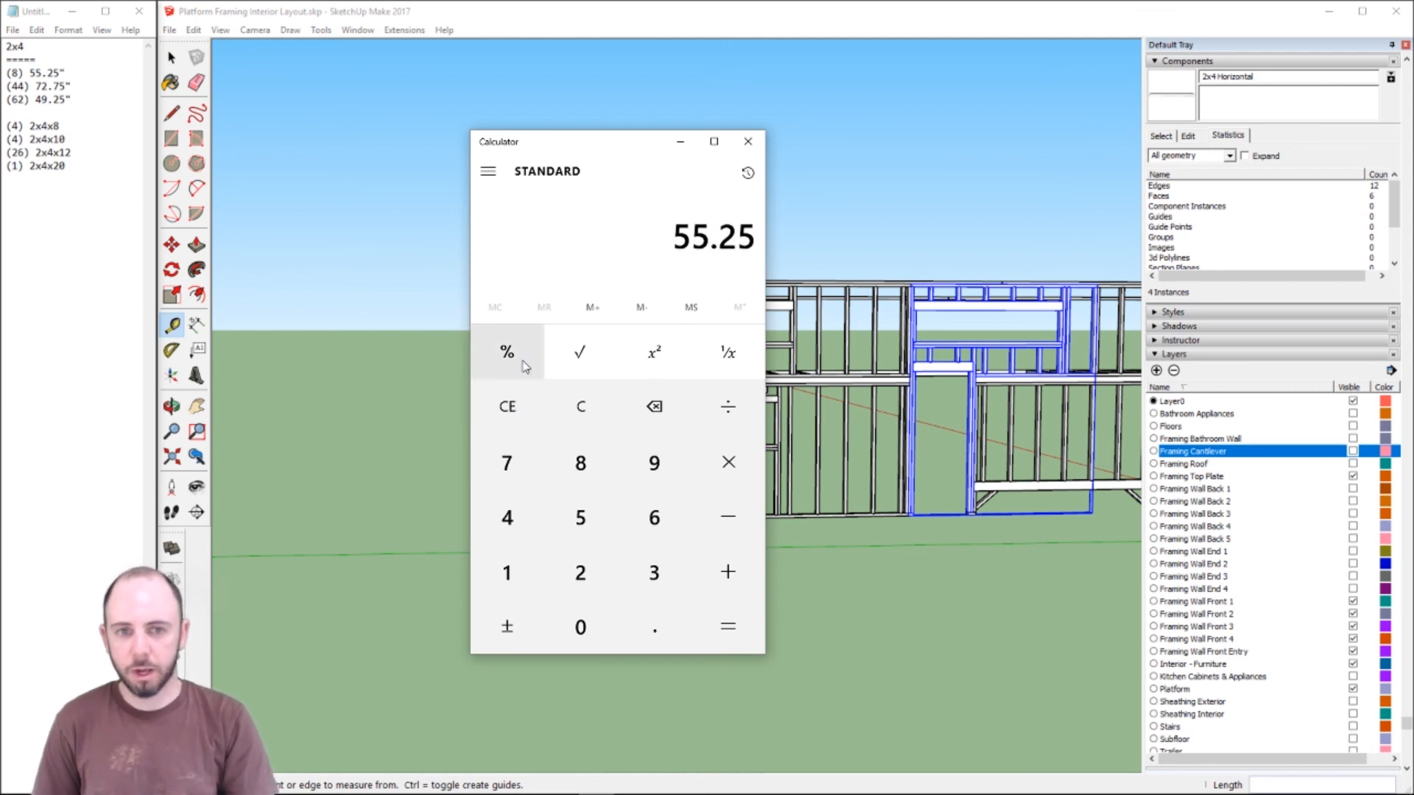
type("\" (44) 72.75")
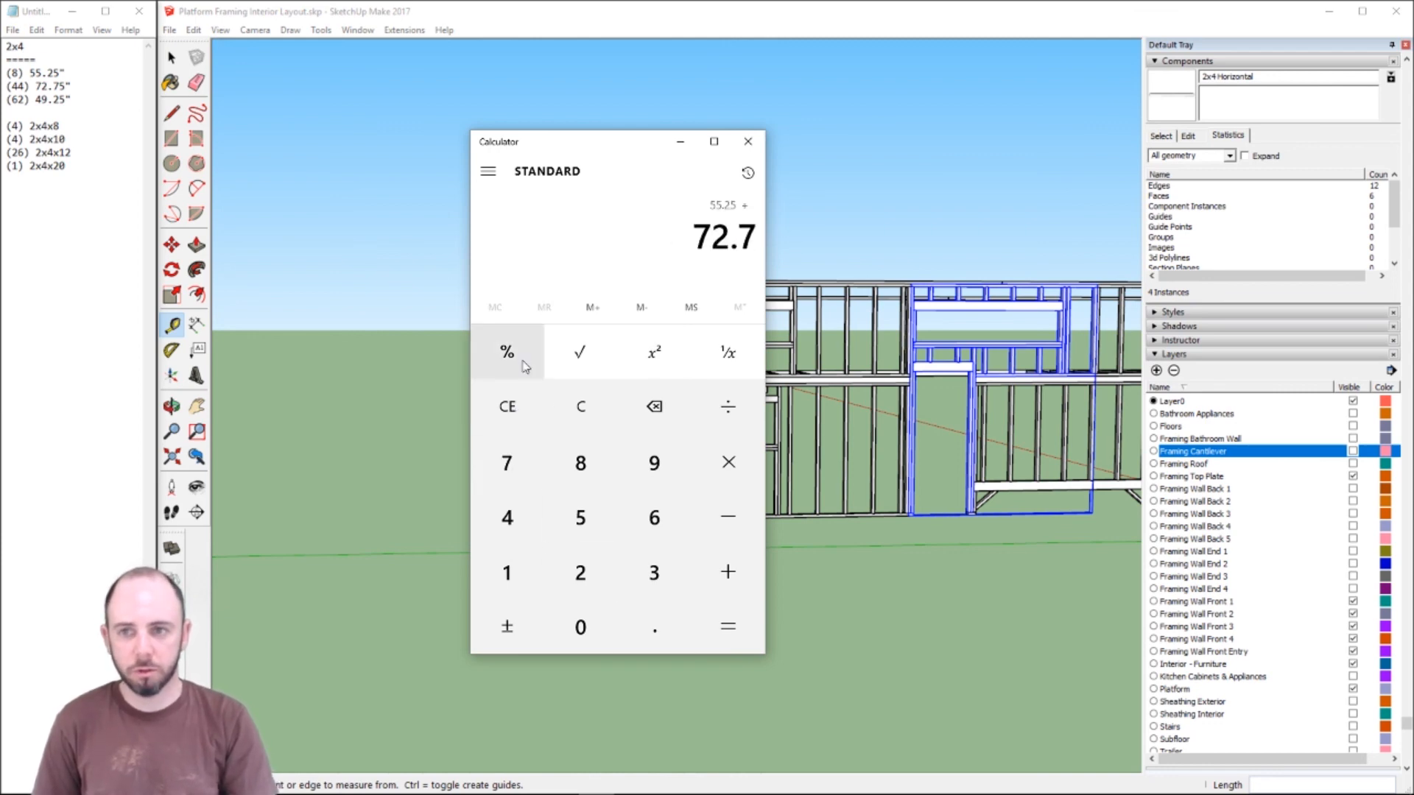
key("Return")
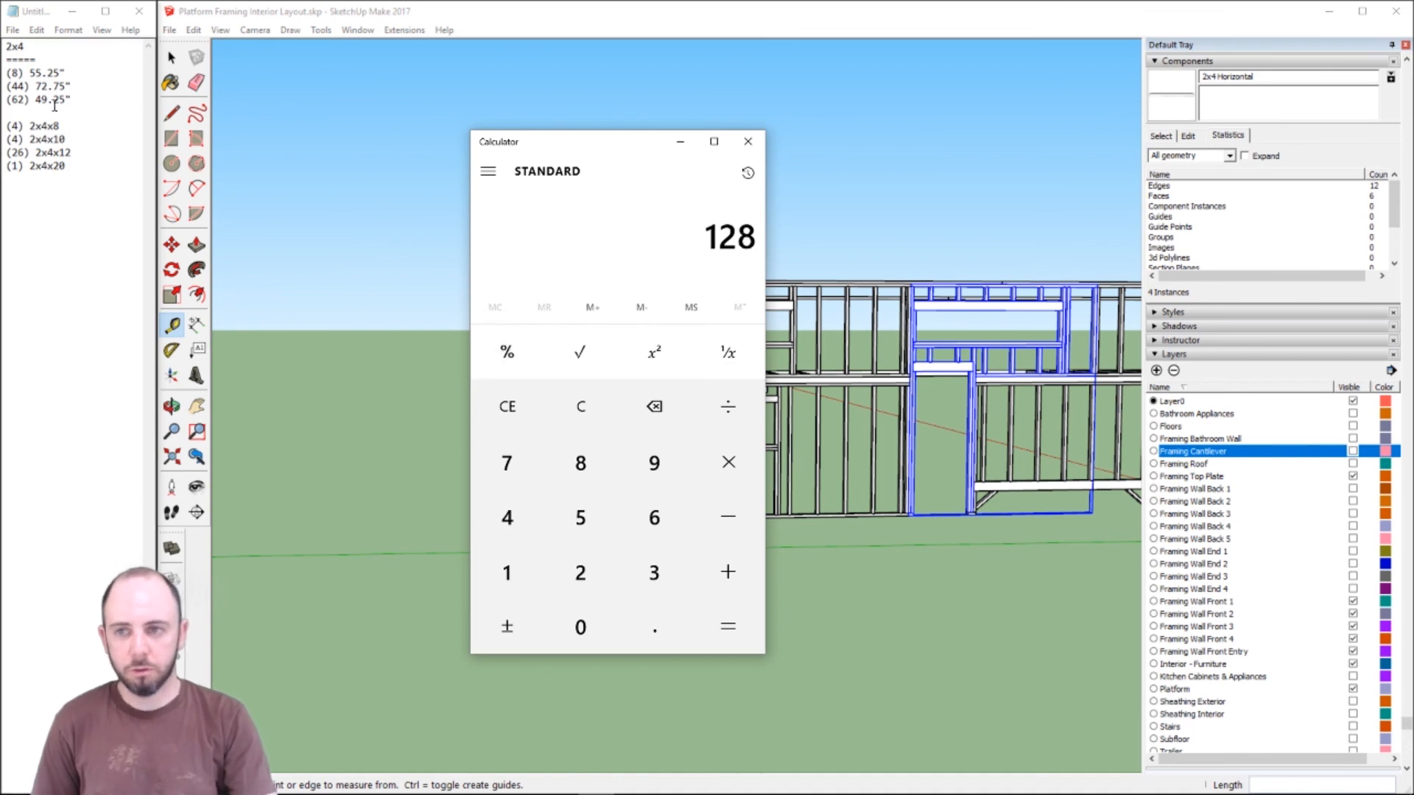
- Examine the 55.25", 72.75" and 49.25" lines in the lumber list to compare possible stud pairings per board
left_click_drag(84, 88, 24, 76)
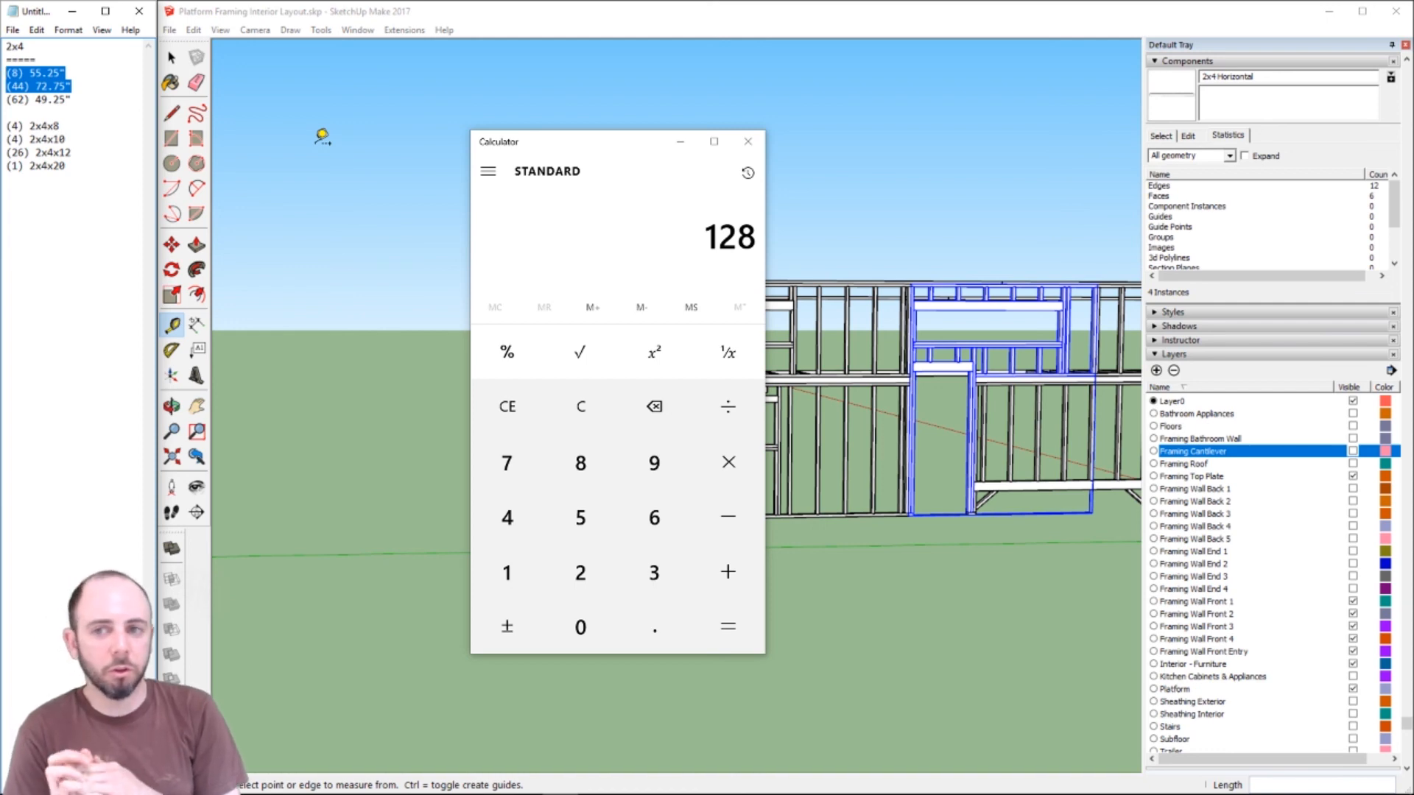
left_click_drag(76, 87, 2, 87)
left_click(101, 103)
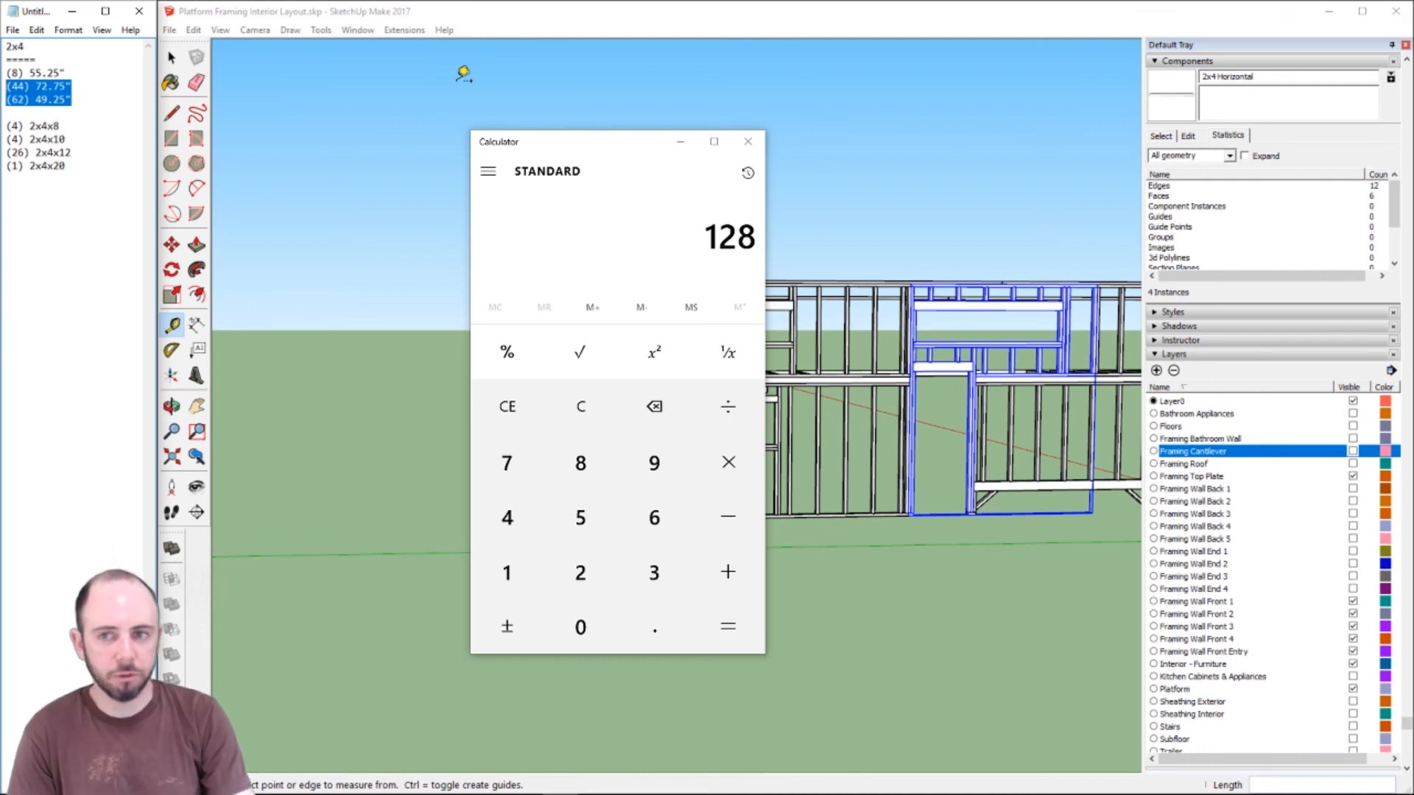
left_click(54, 98)
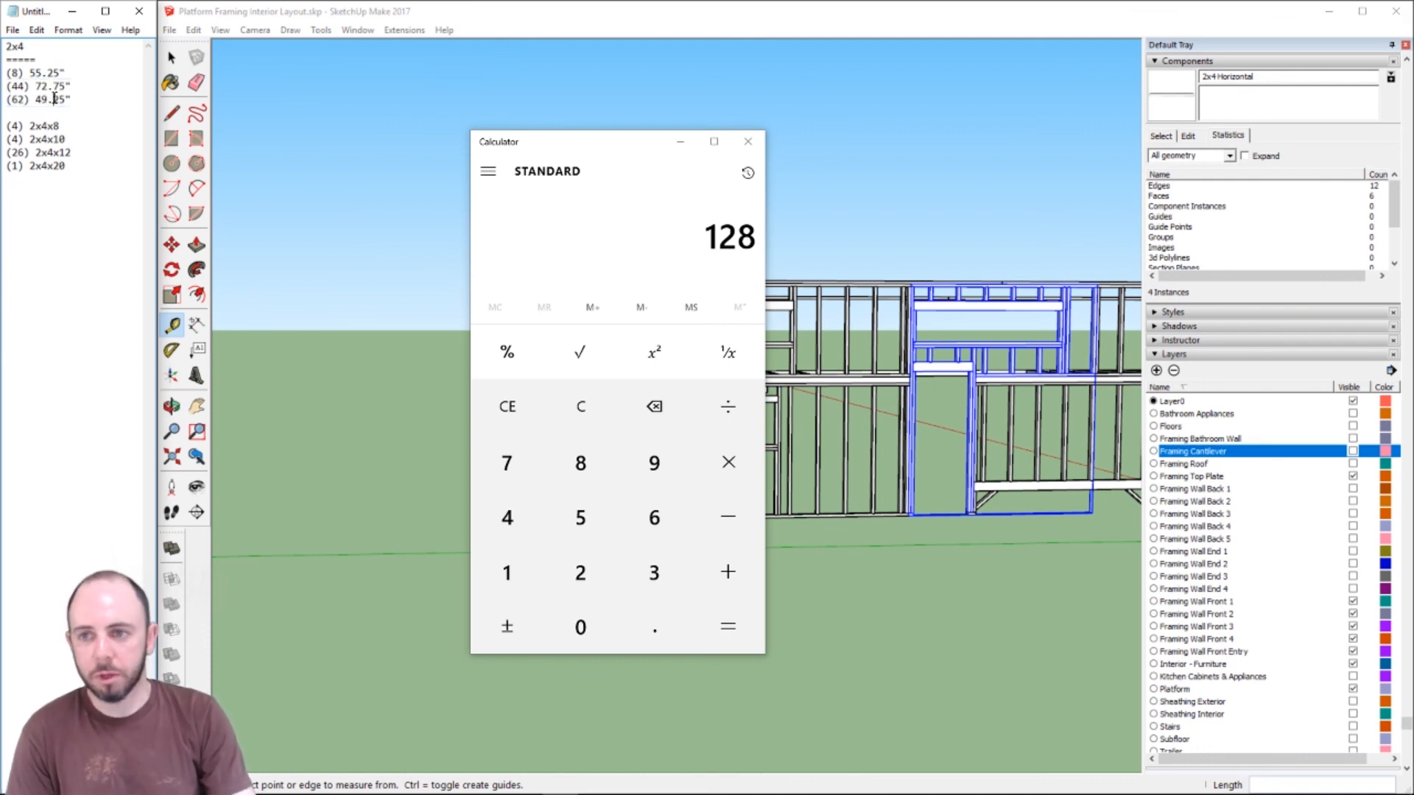
left_click_drag(83, 102, 3, 99)
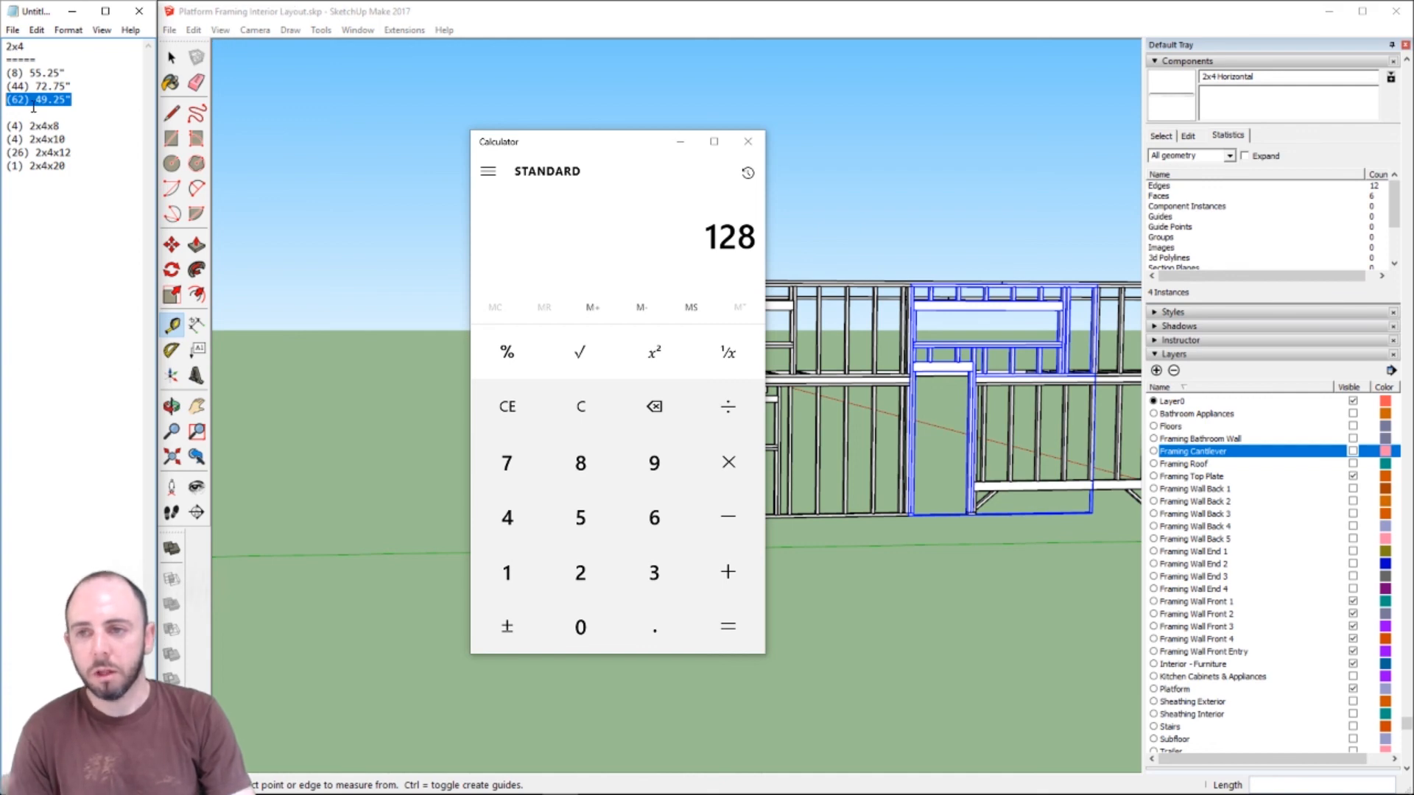
left_click(68, 86)
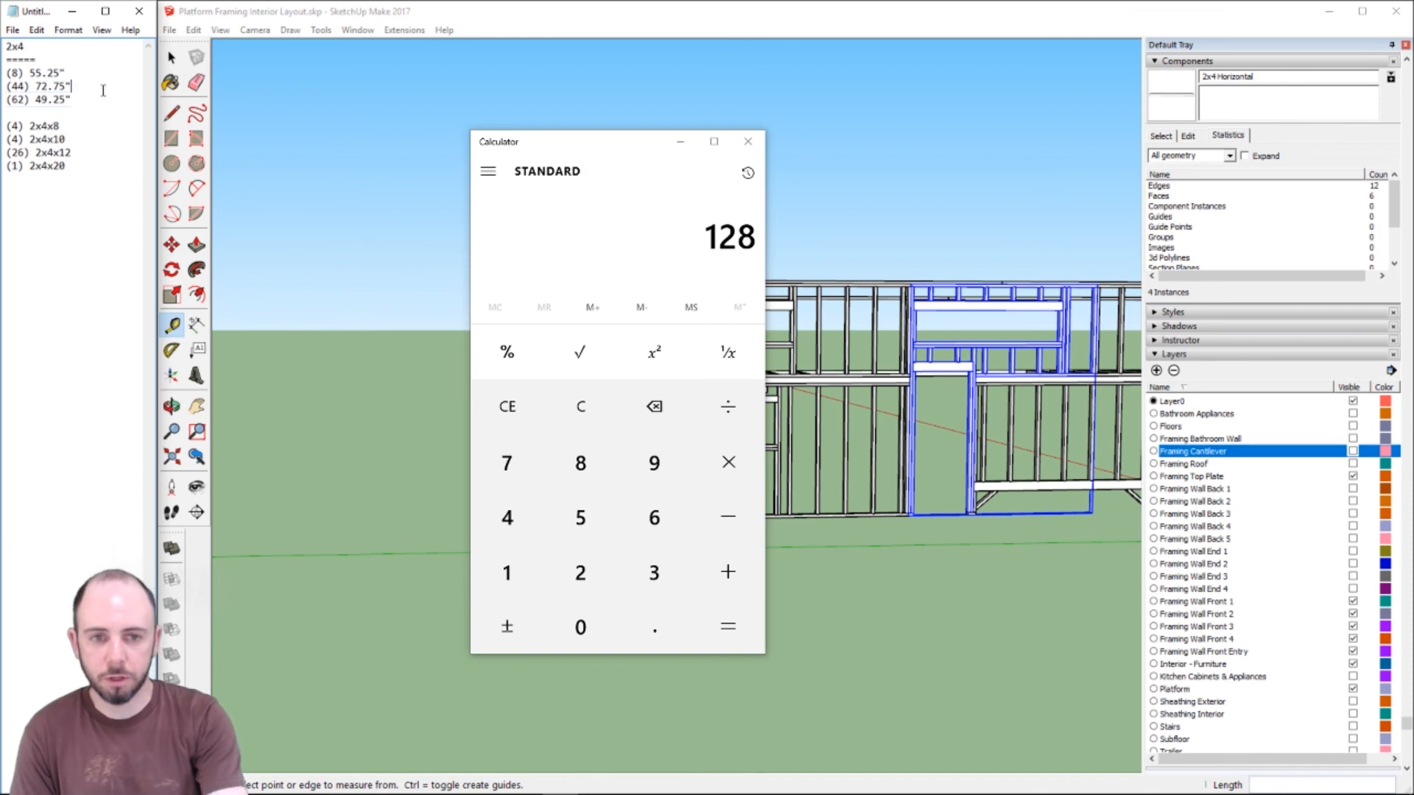
- Clear the calculation and add the three stud lengths 55.25, 72.75 and 49.25
left_click(534, 422)
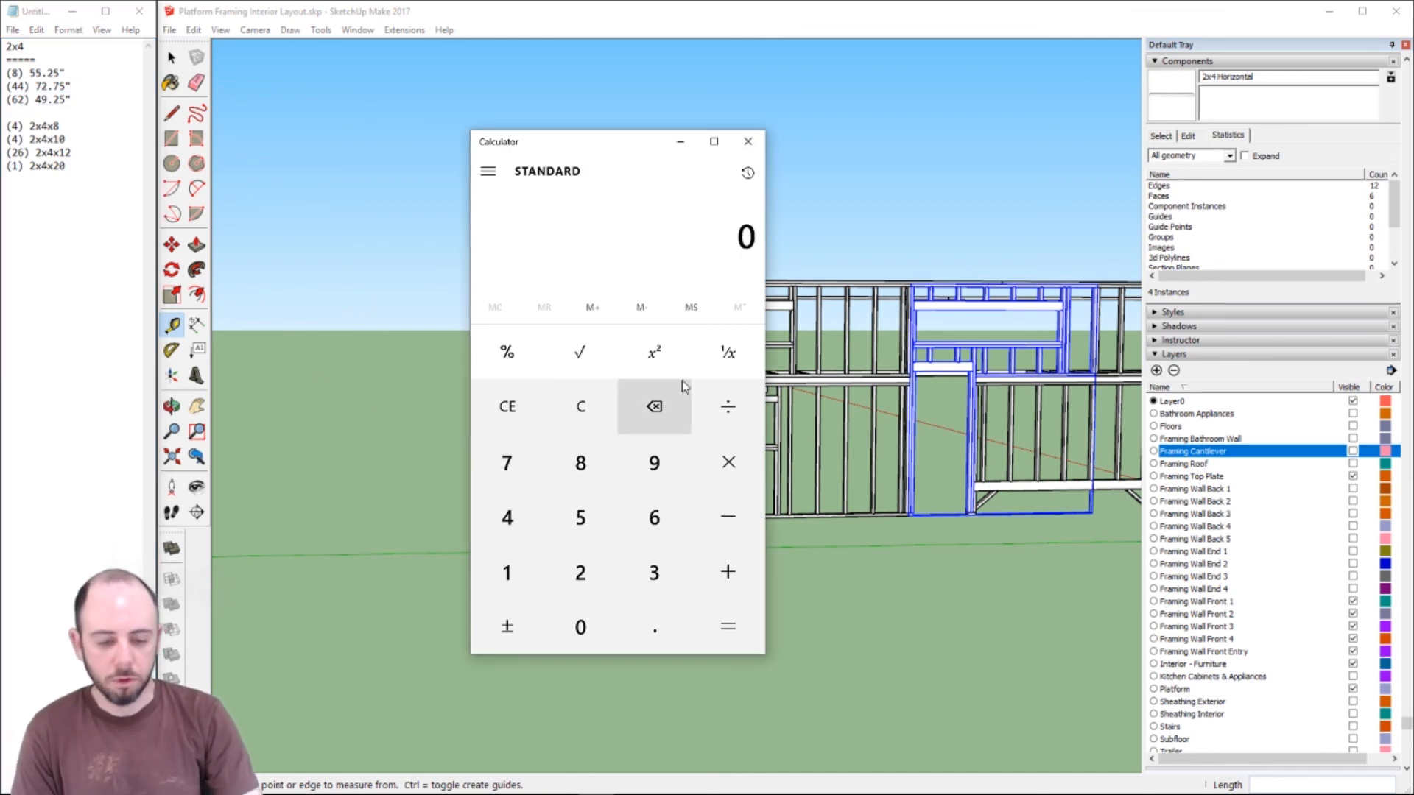
type("55.25")
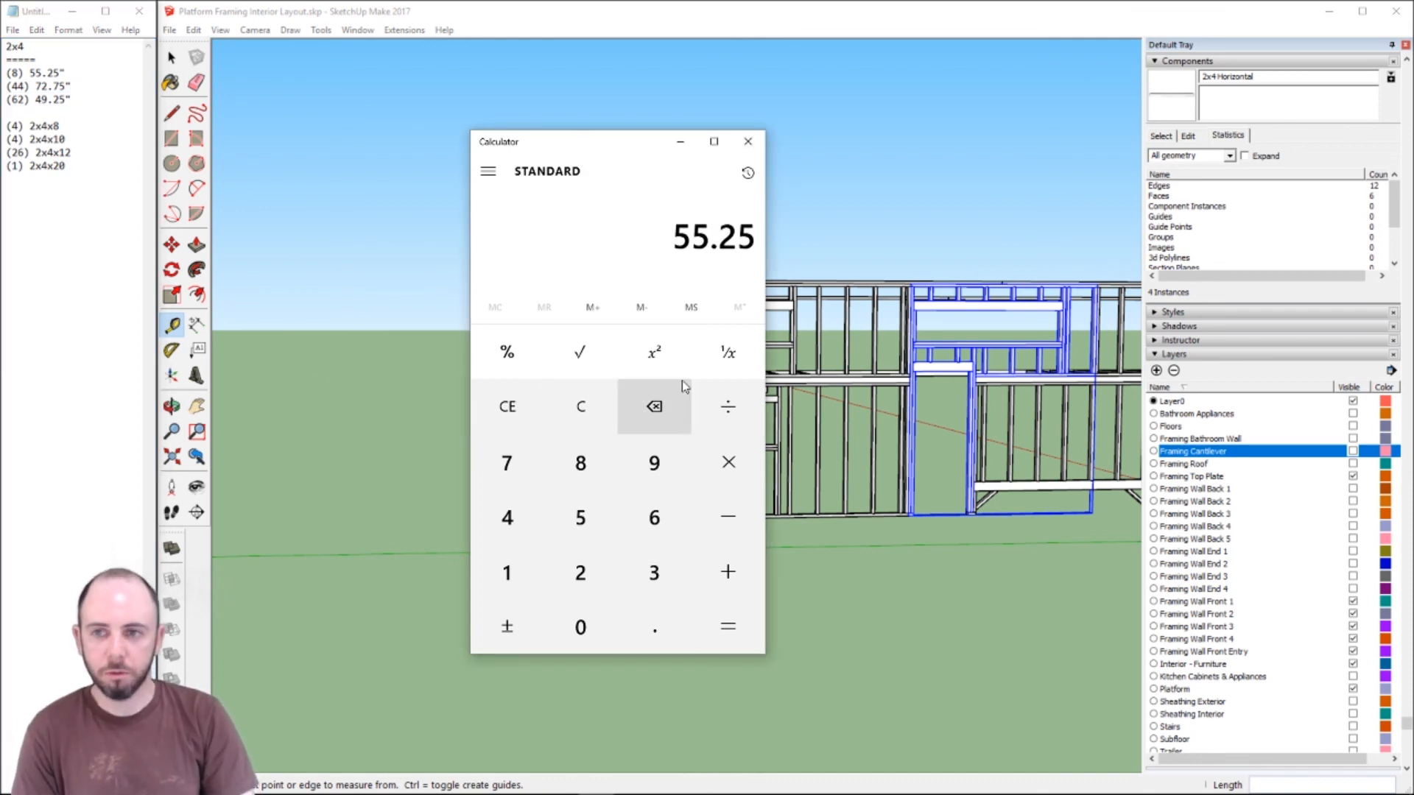
key("plus")
type("72.75")
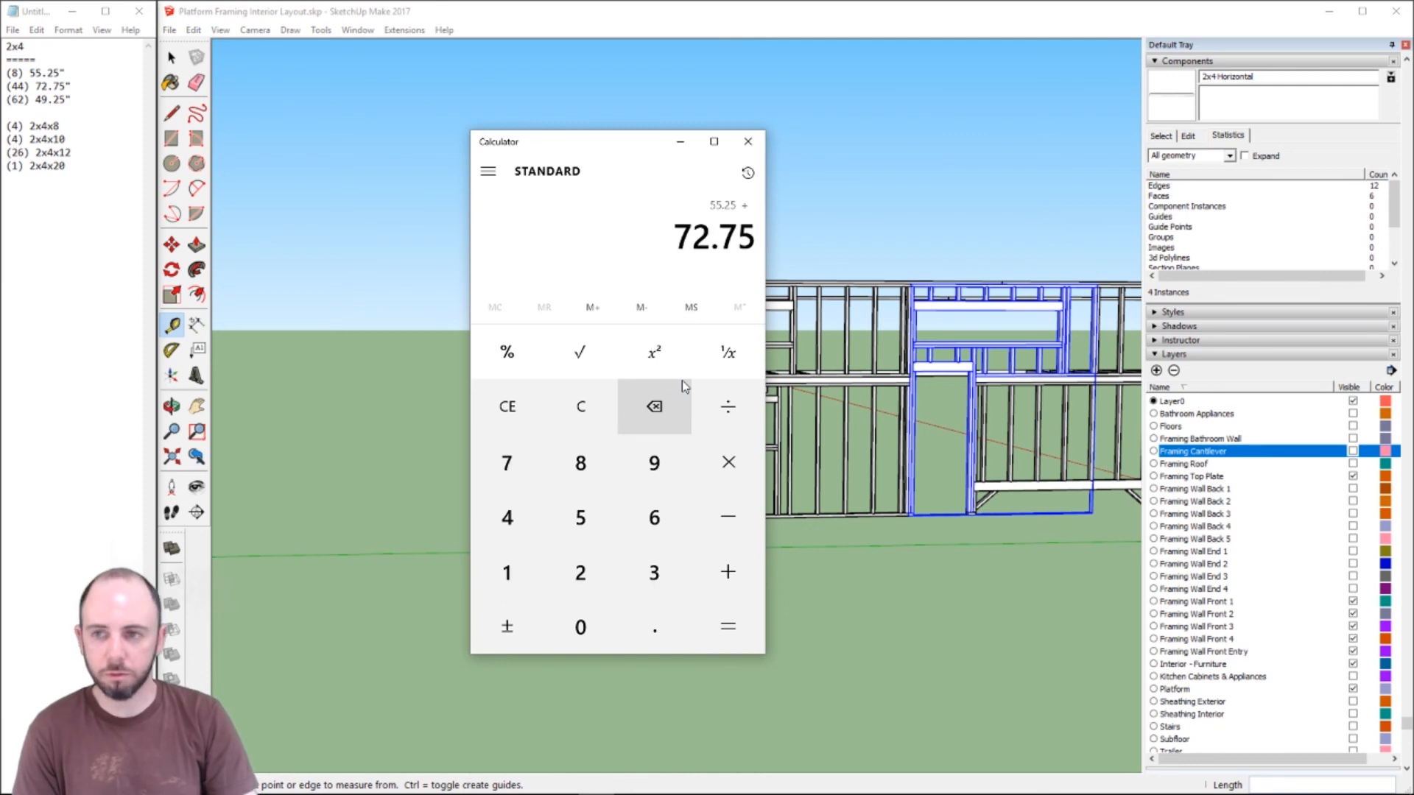
key("plus")
type("49.25")
key("Return")
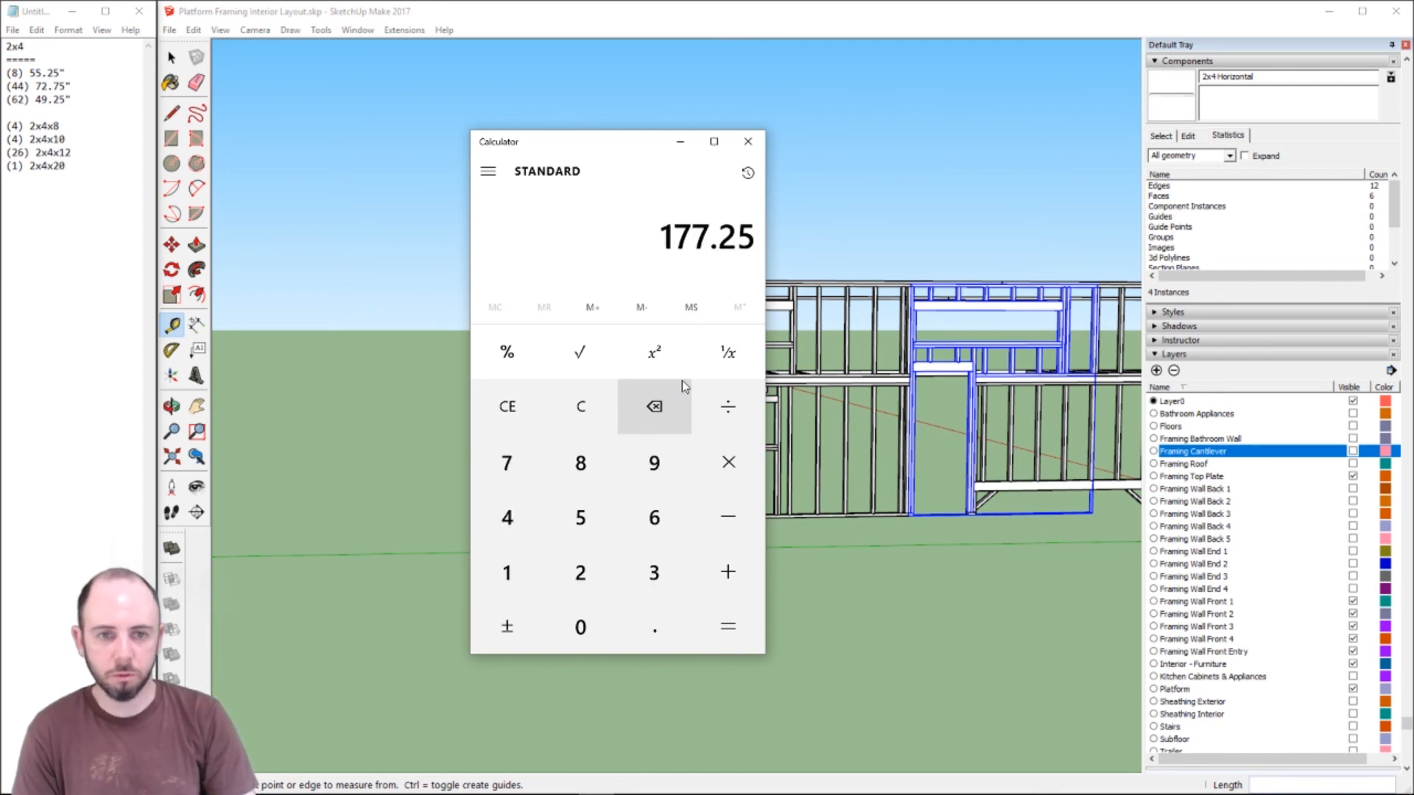
key("slash")
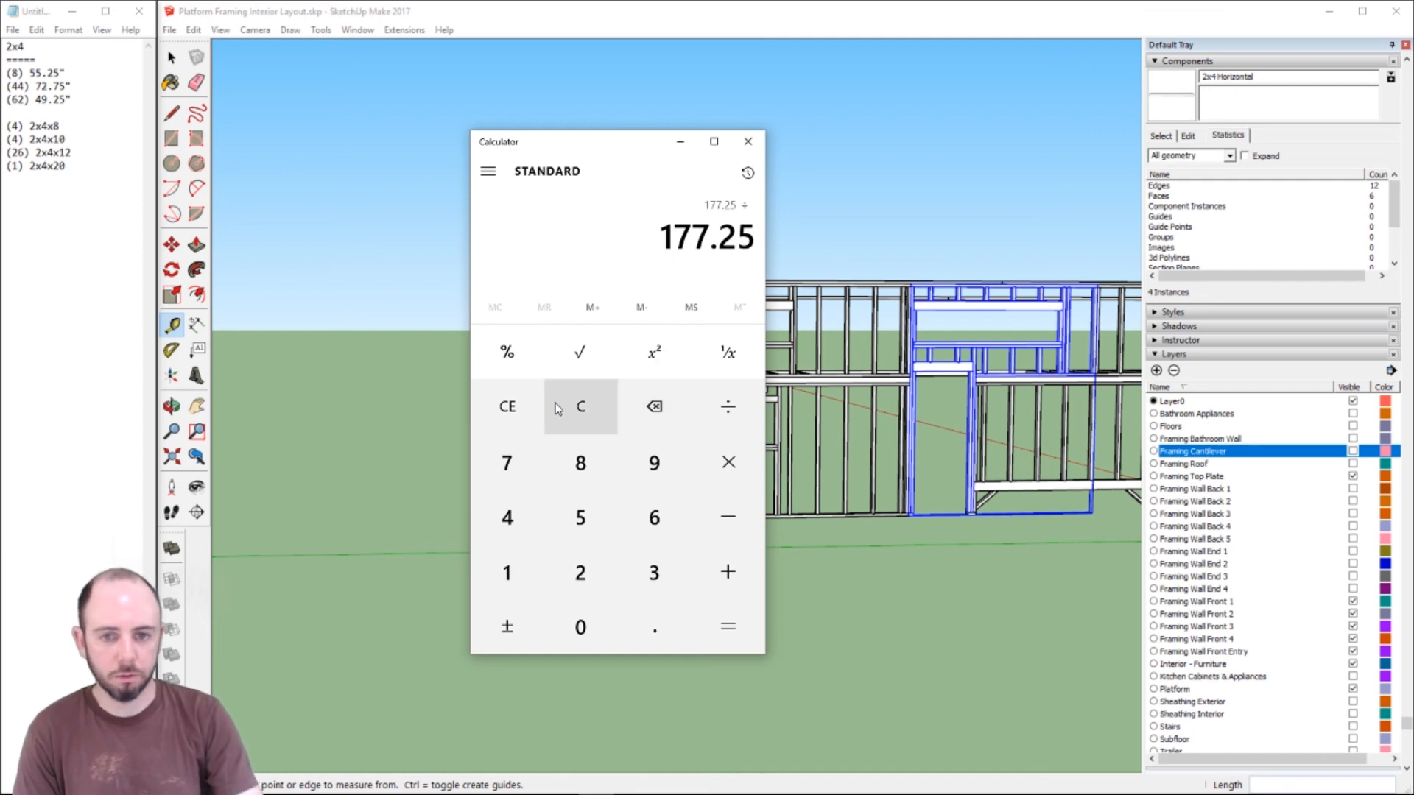
left_click(508, 407)
type("55.25")
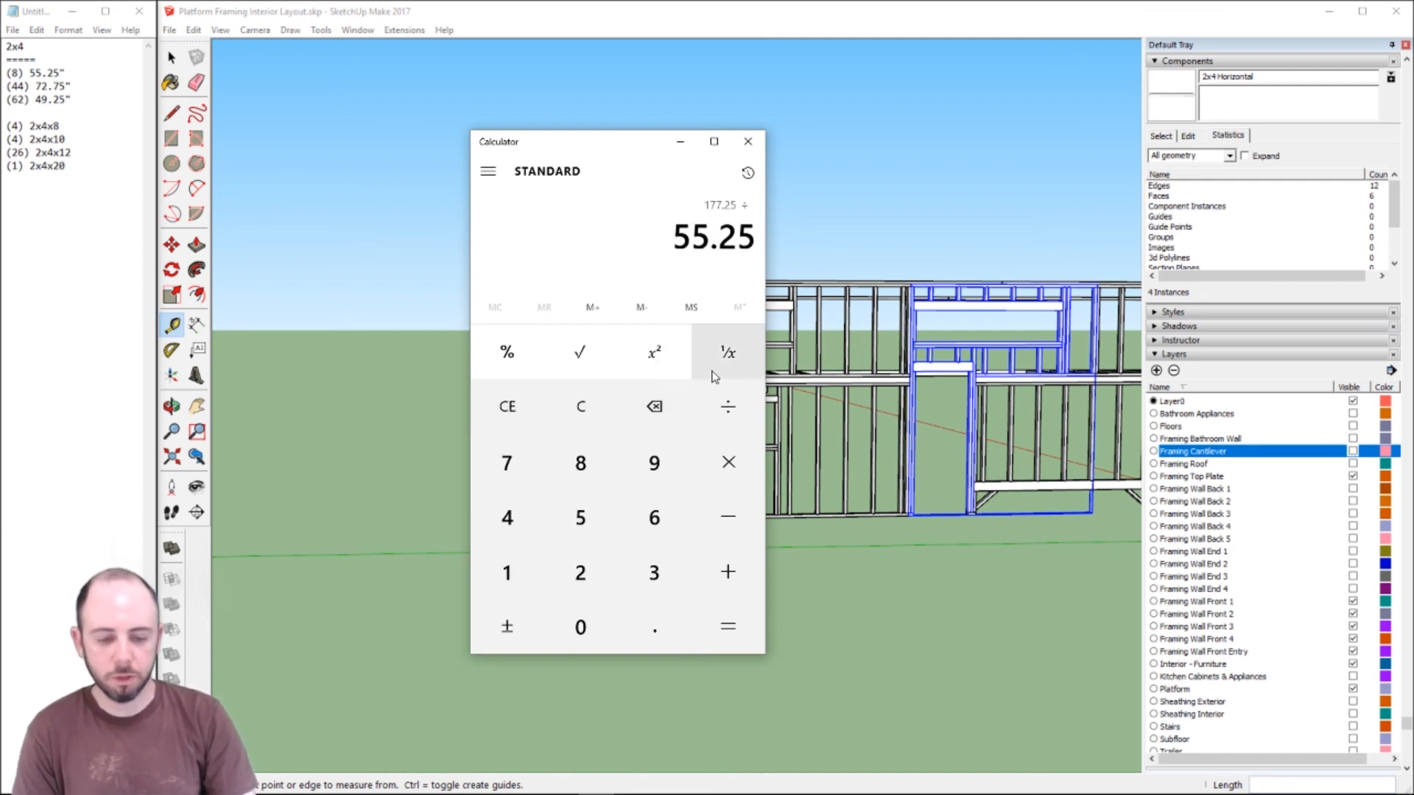
key("Return")
type("*8")
key("Return")
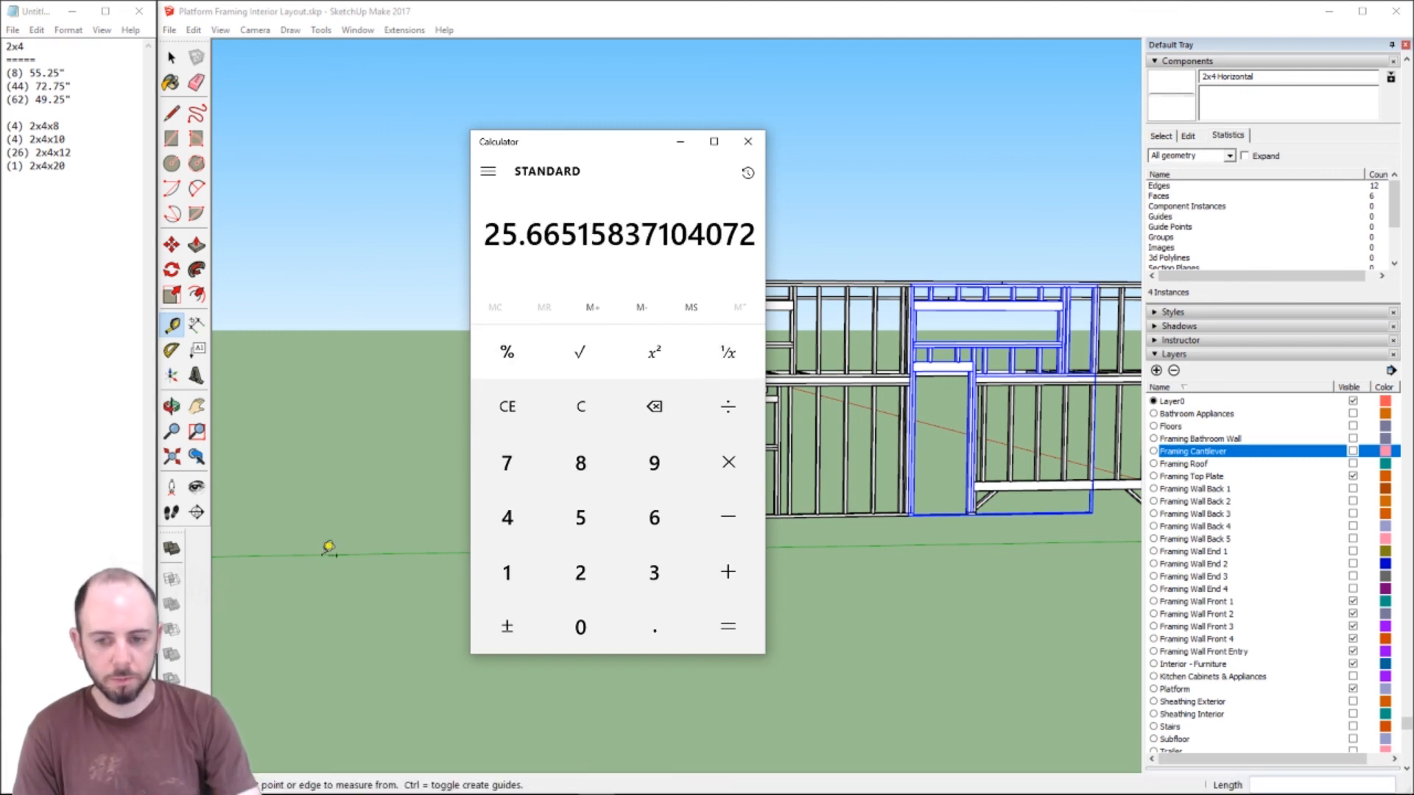
- Multiply 55.25 by 8 and note the total 442 beside the 55.25" line in the lumber list
left_click(96, 75)
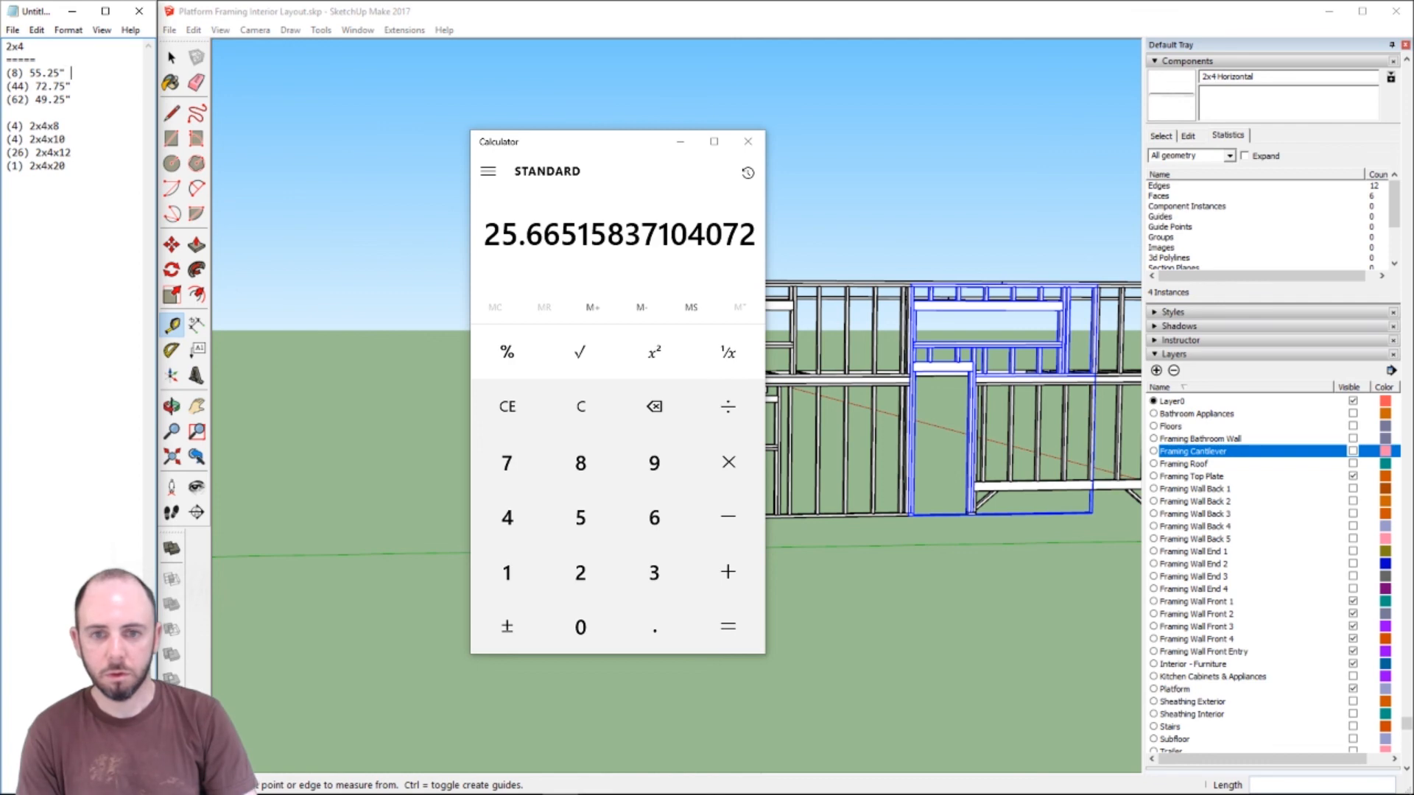
left_click(509, 409)
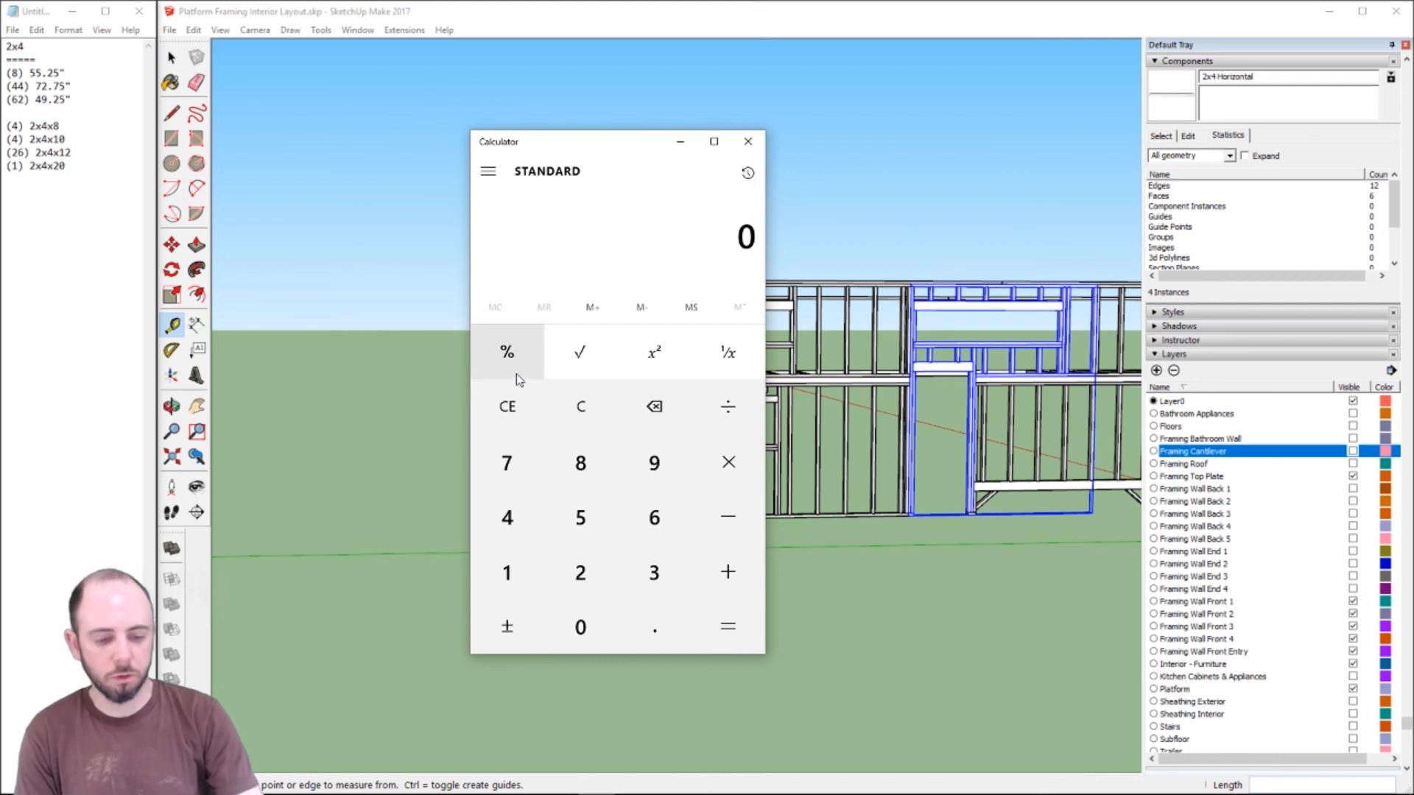
type("55.25")
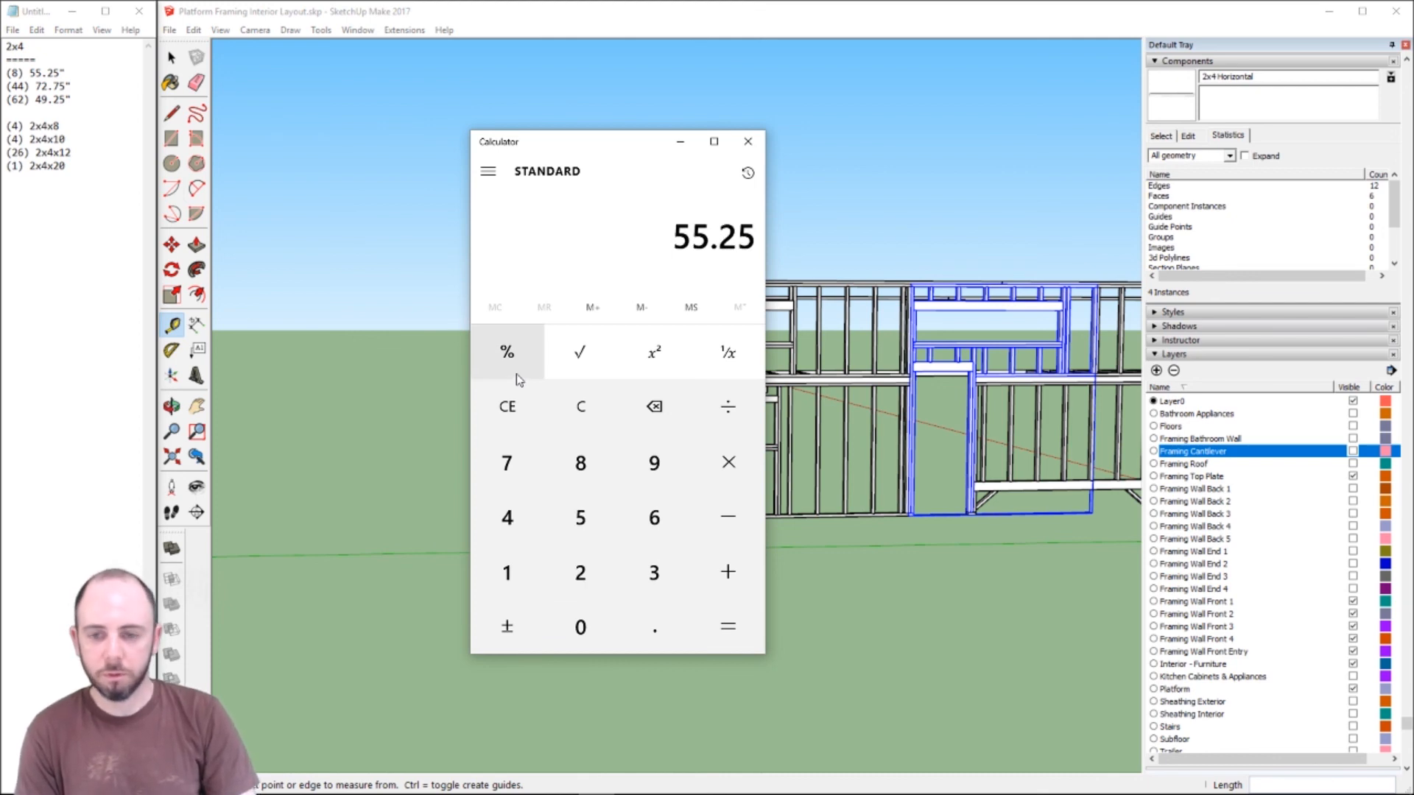
type("*8")
key("Return")
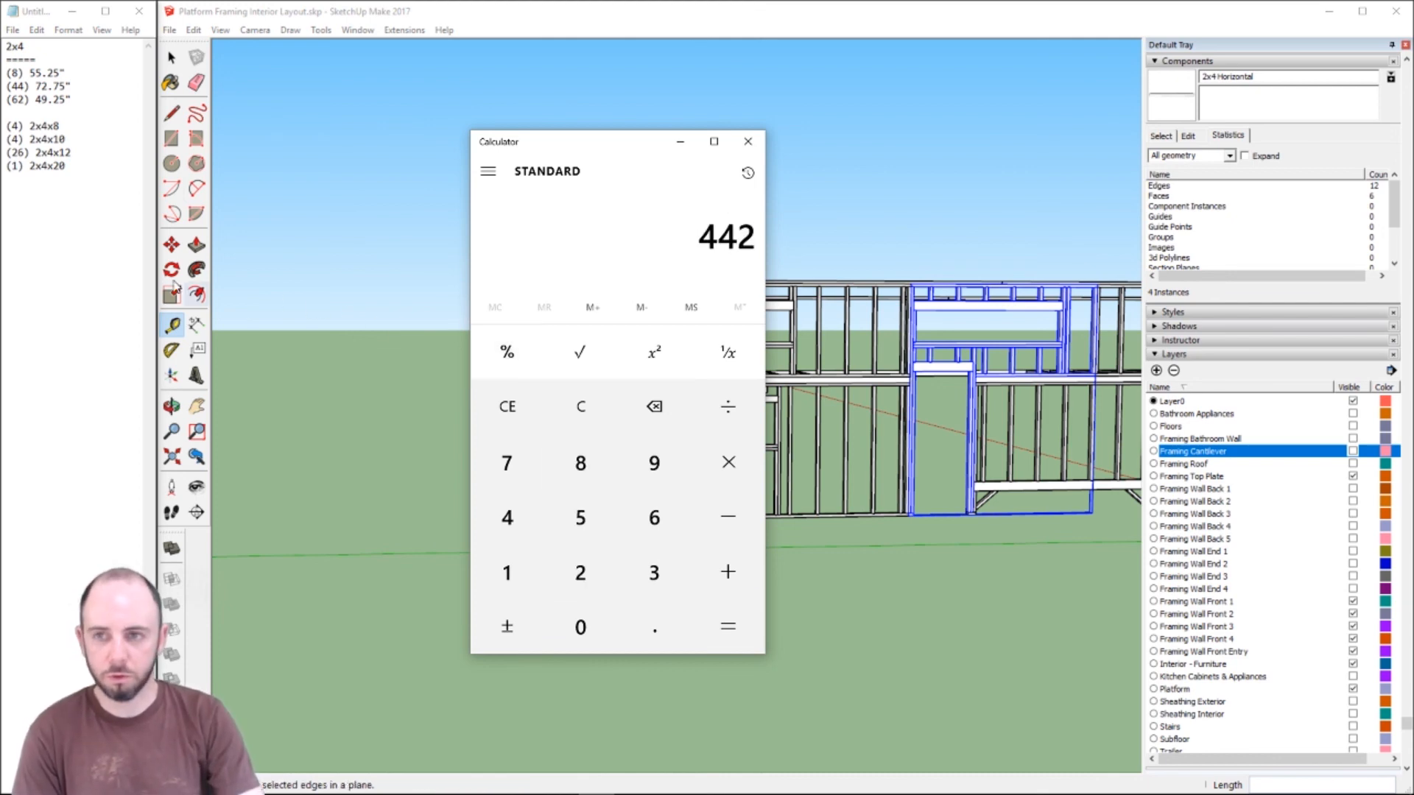
left_click(131, 74)
type("442")
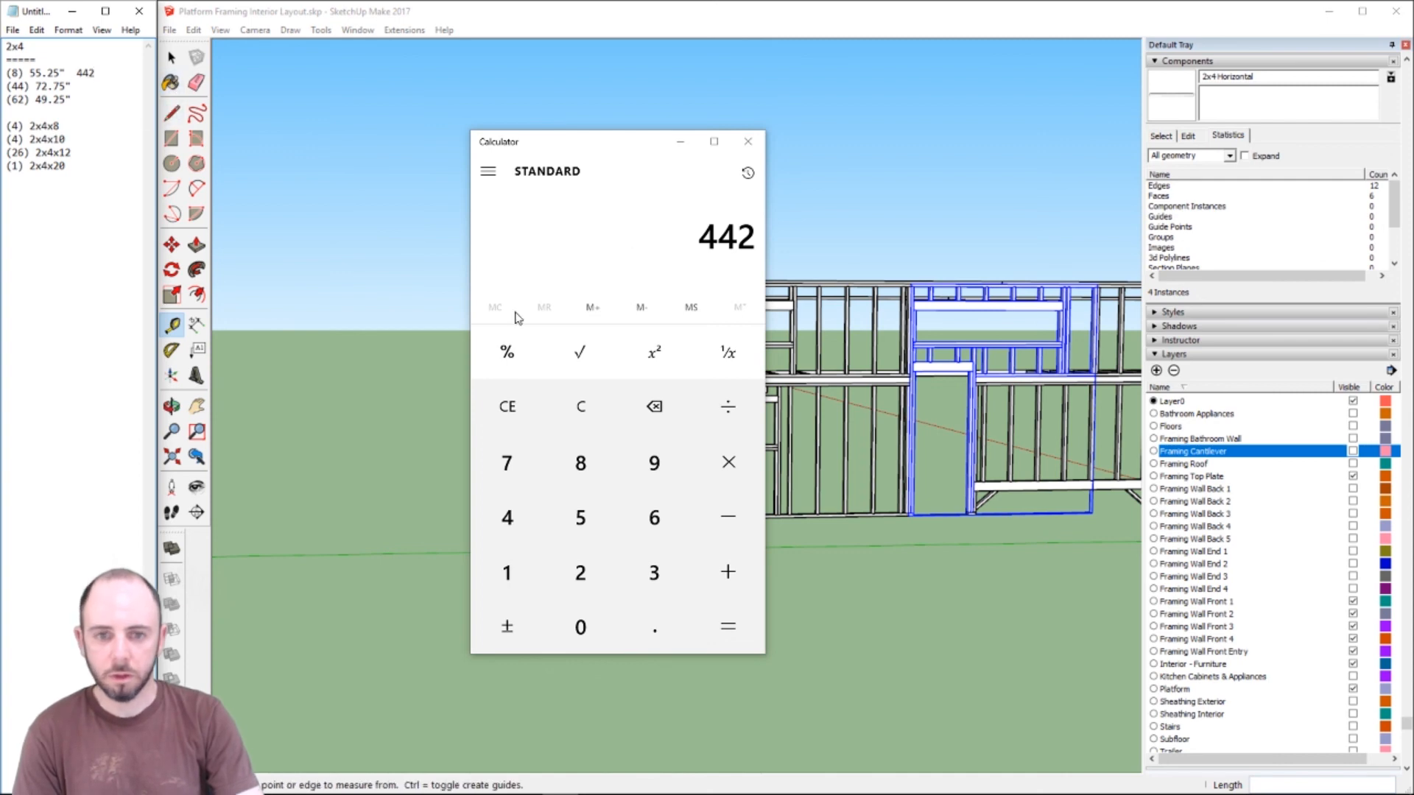
- Multiply 72.75 by 44 and note the total 3201 beside the 72.75" line in the lumber list
left_click(510, 396)
type("72")
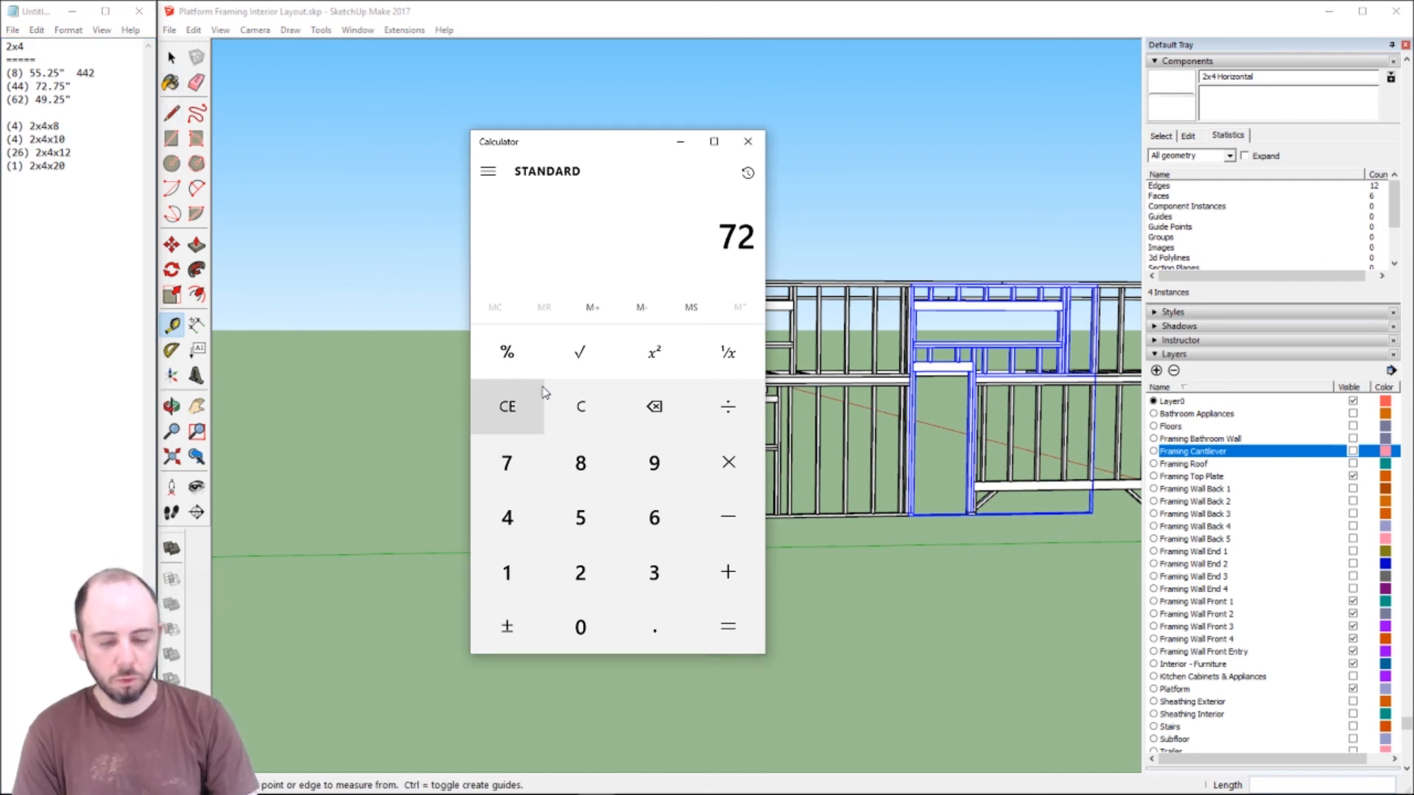
type(".75")
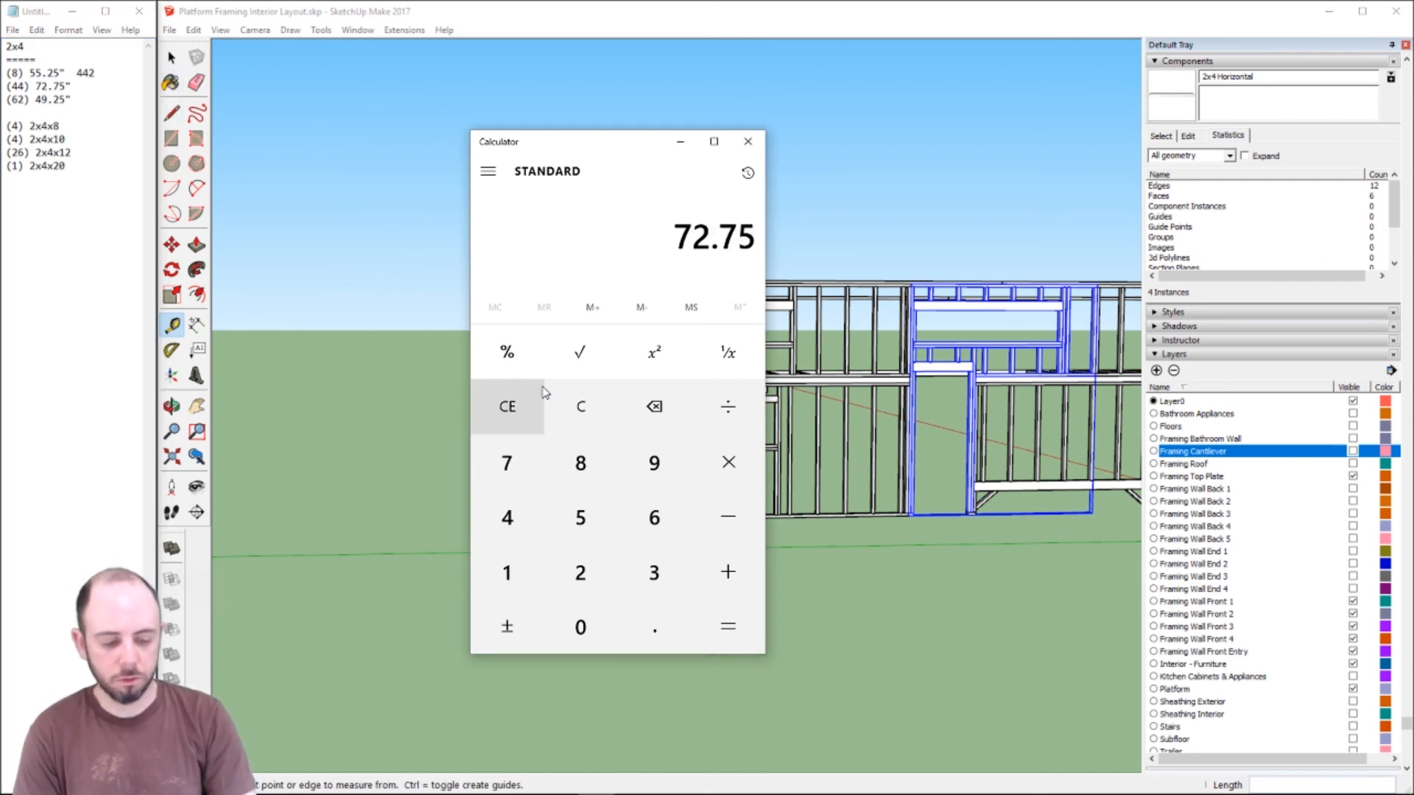
type("*44")
key("Return")
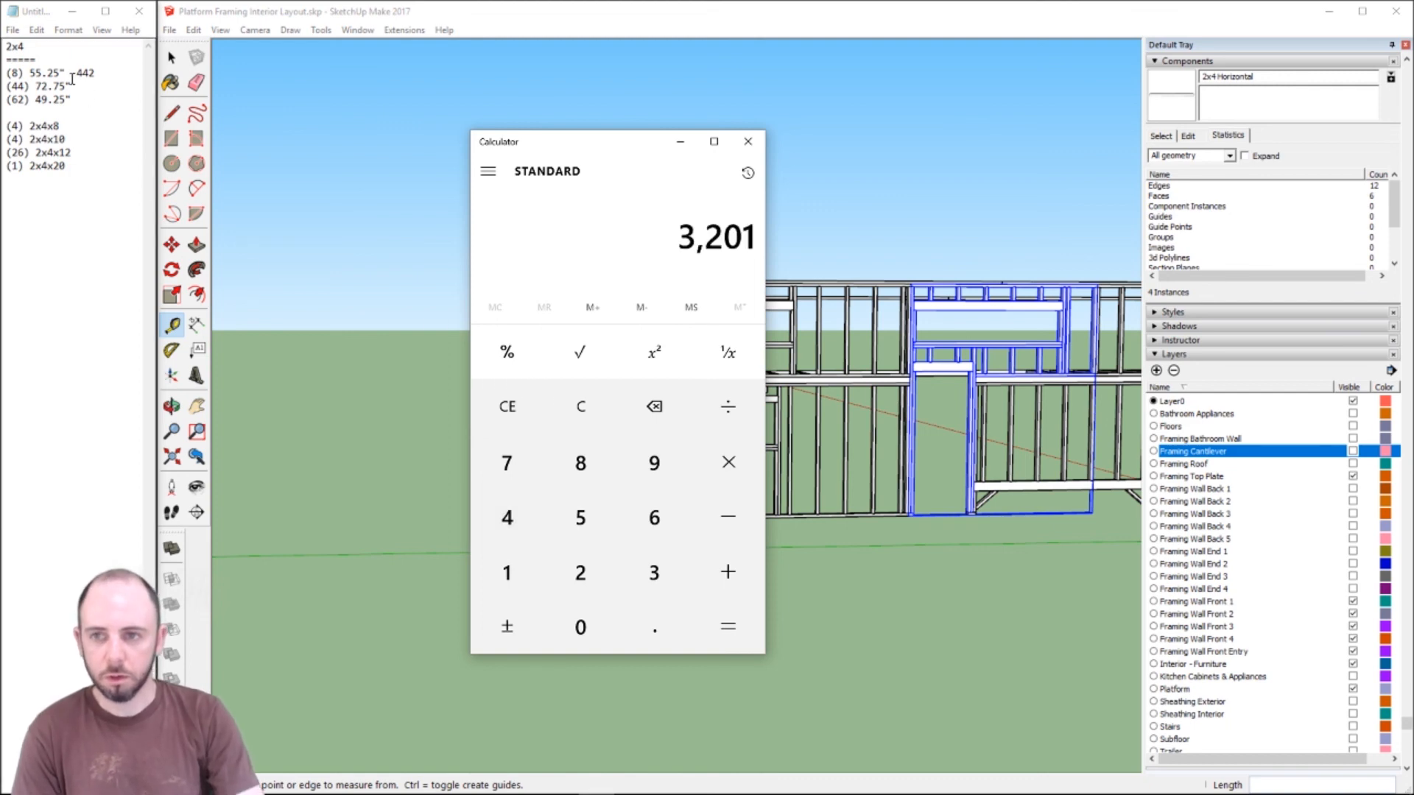
left_click(100, 87)
type("3201")
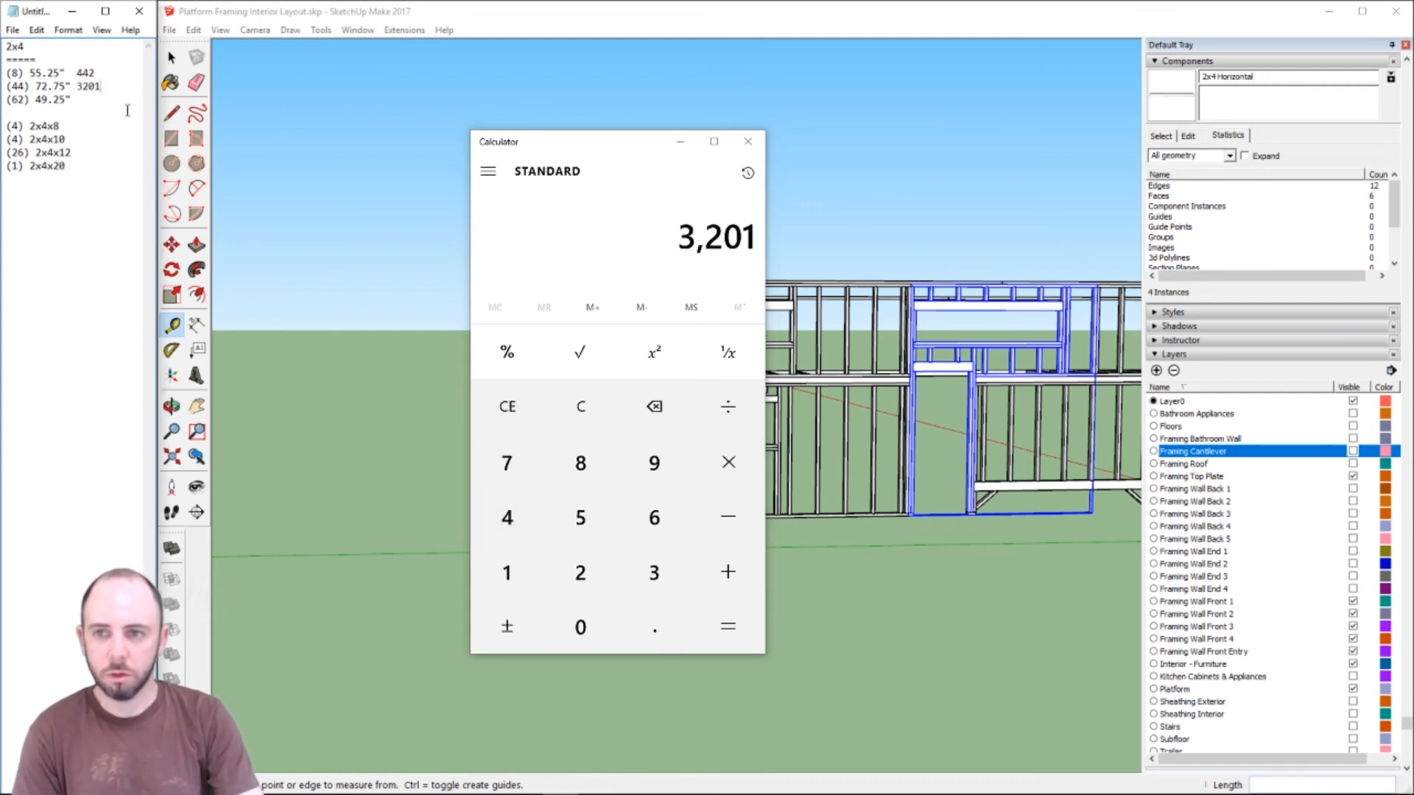
- Multiply 49.25 by 62 and note the total 3053.5 beside the 49.25" line in the lumber list
left_click(507, 407)
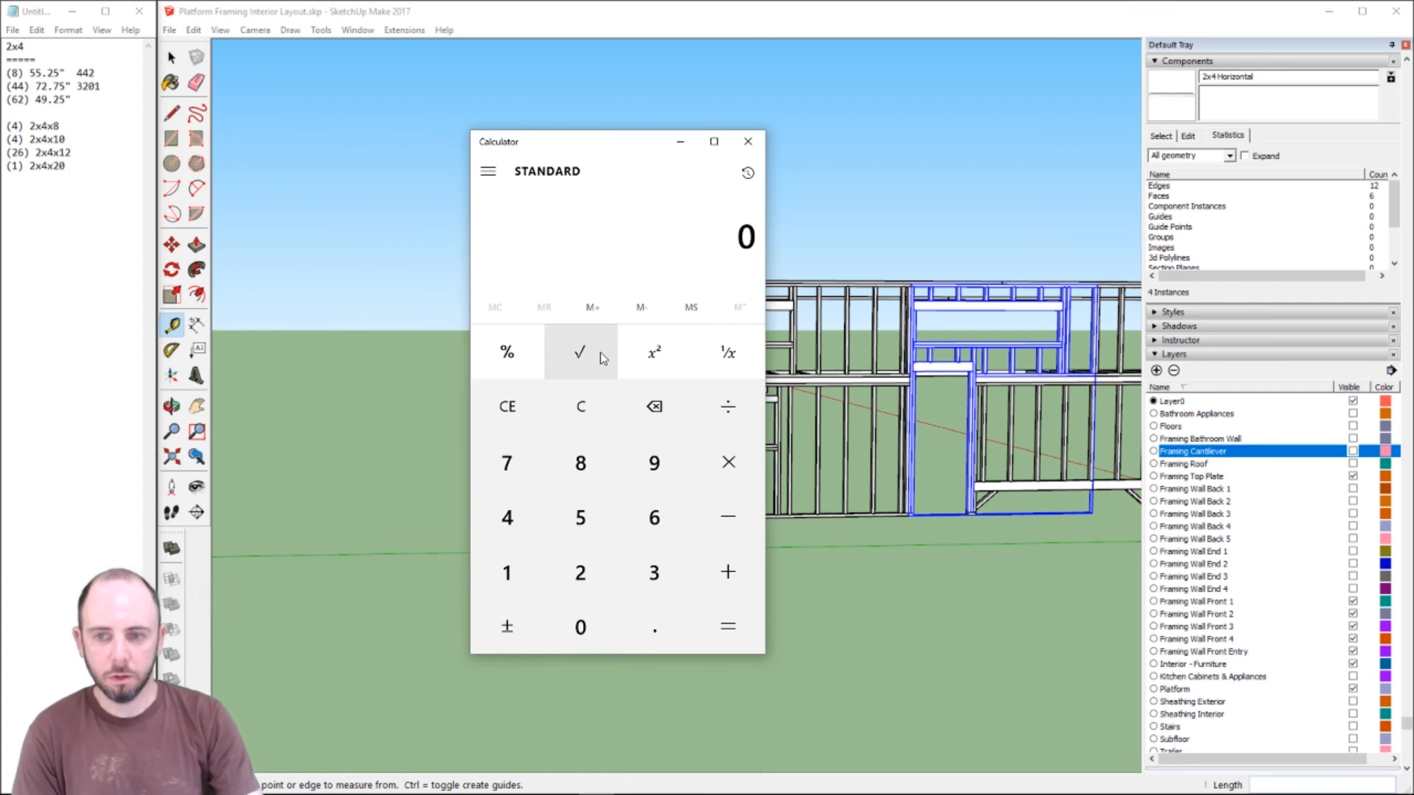
type("49.25*")
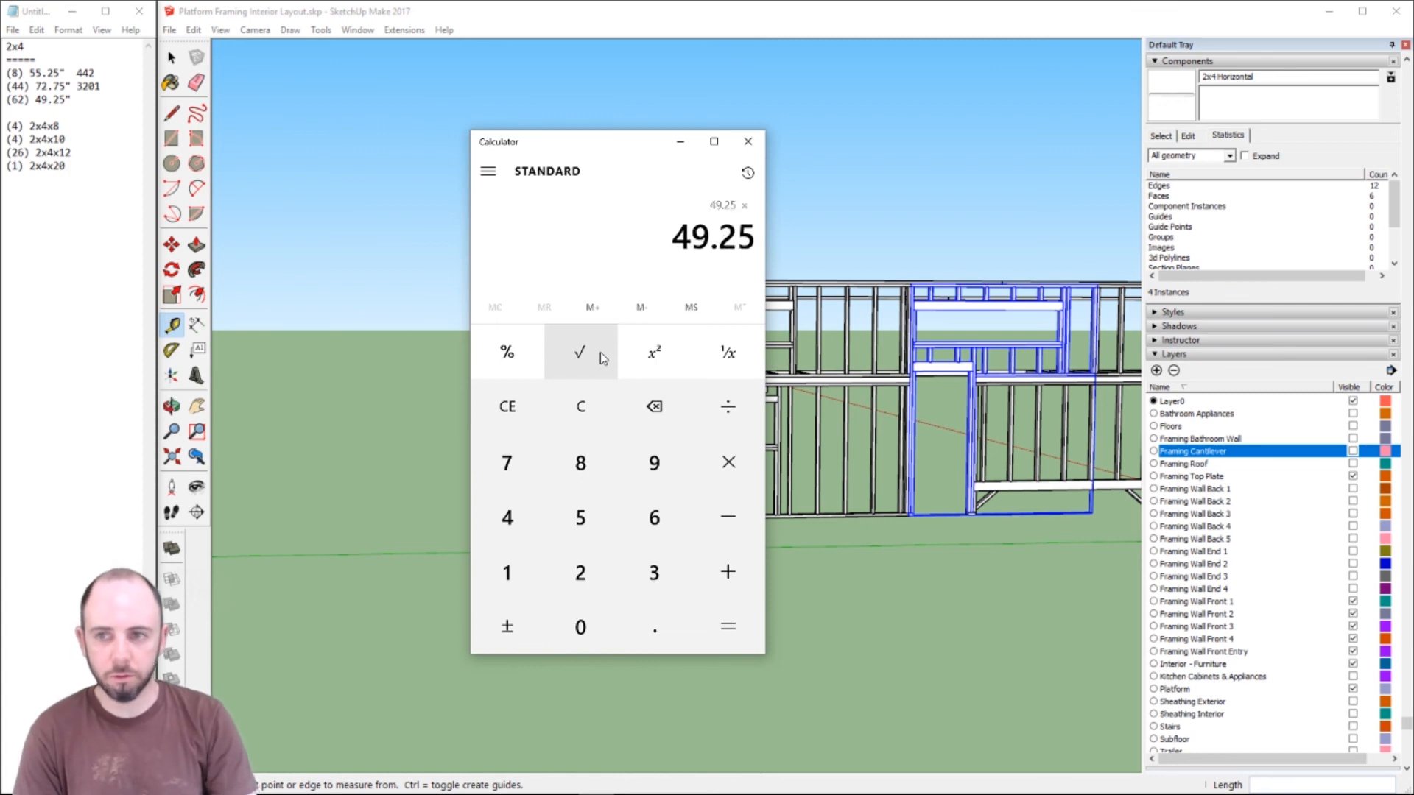
type("62")
key("Return")
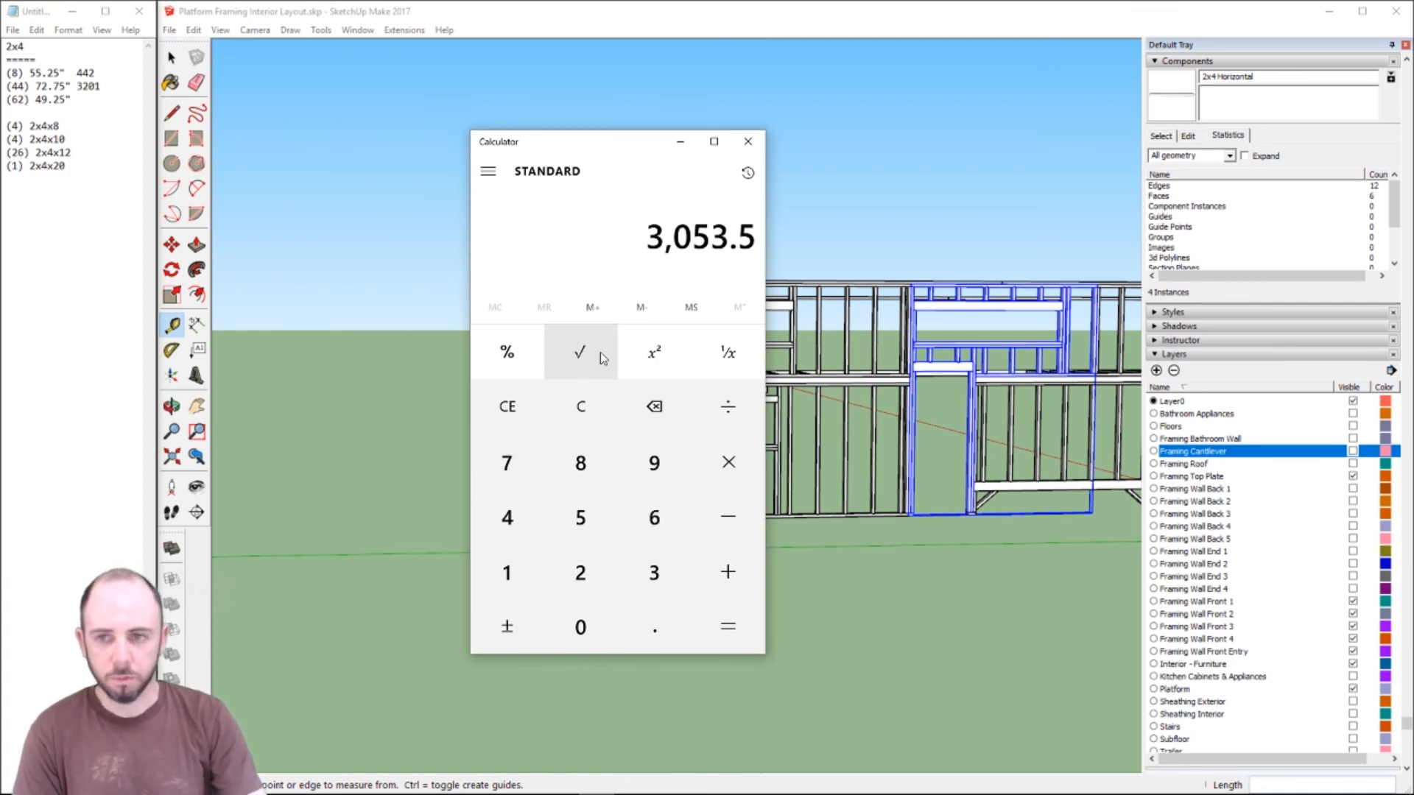
left_click(105, 105)
type("3053.5")
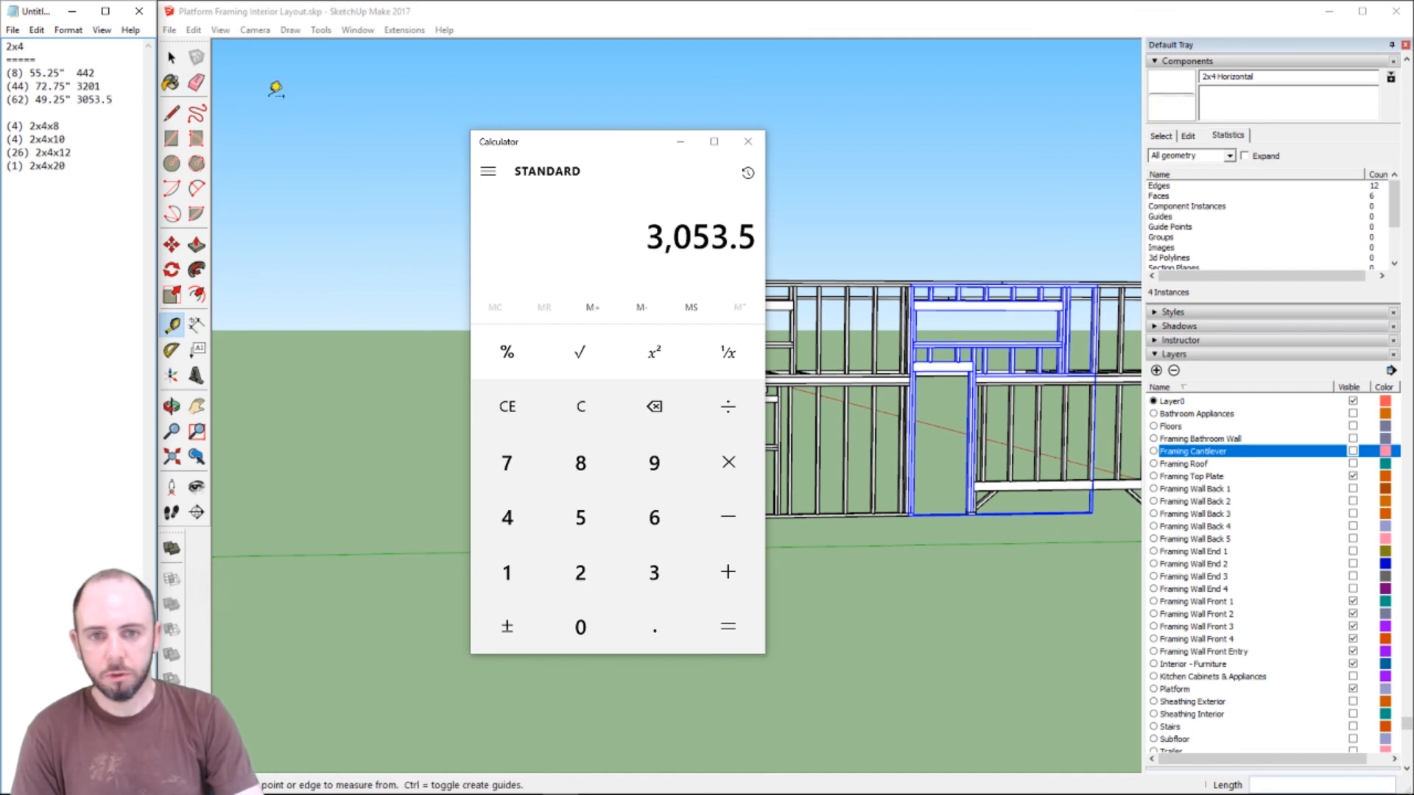
- Add 3201 and 442 to 3053.5, then divide the sum by 12 twice to get the number of 12-foot boards
left_click(553, 150)
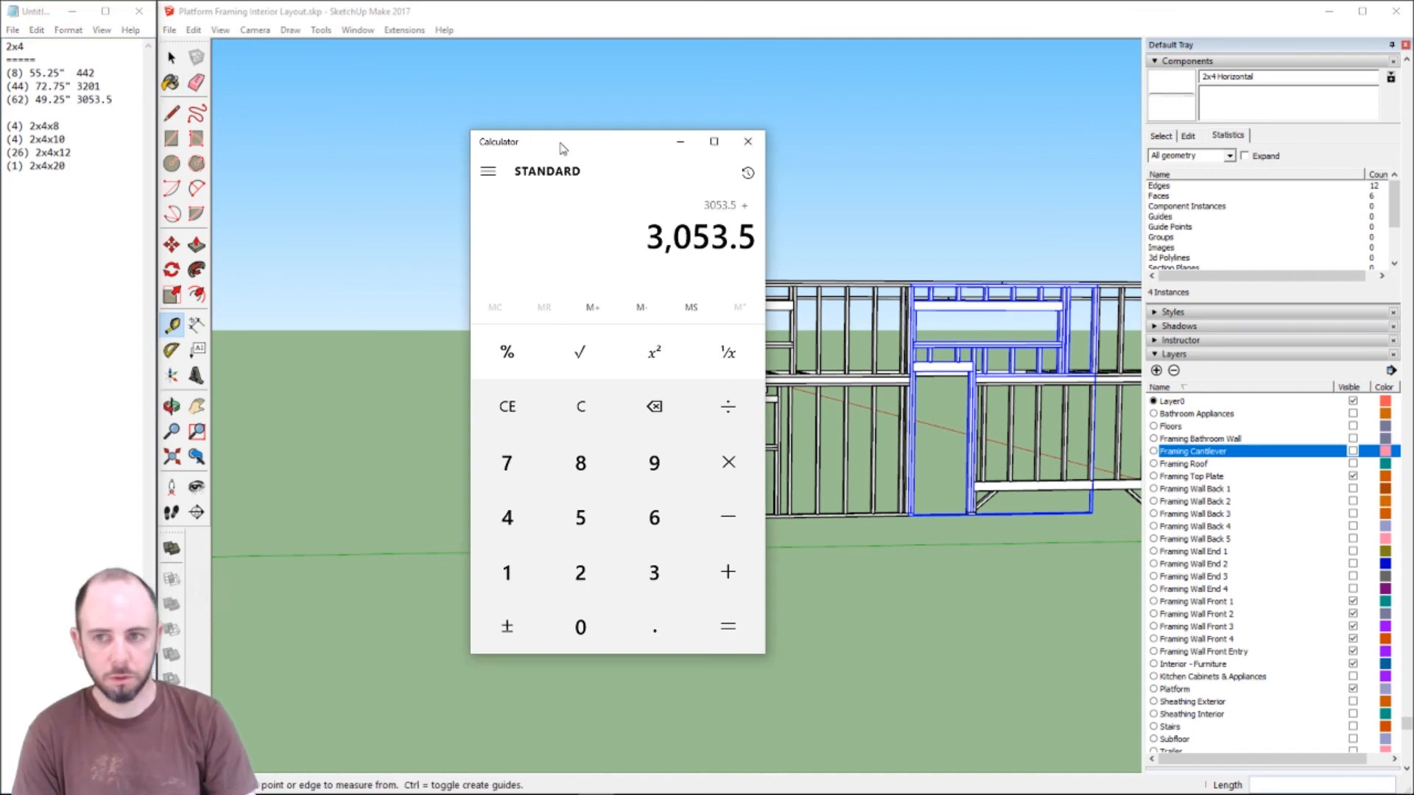
type("3201+442=")
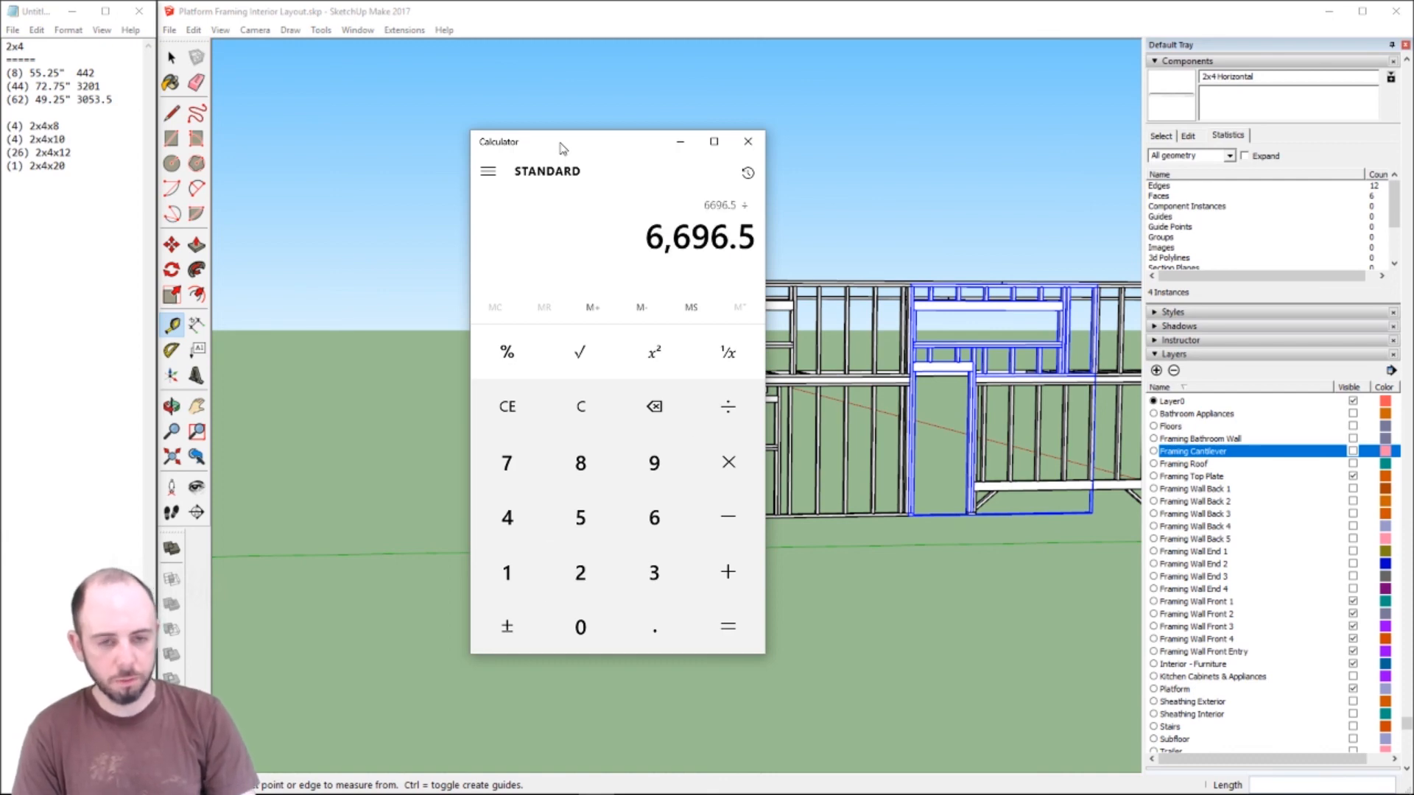
type("12=")
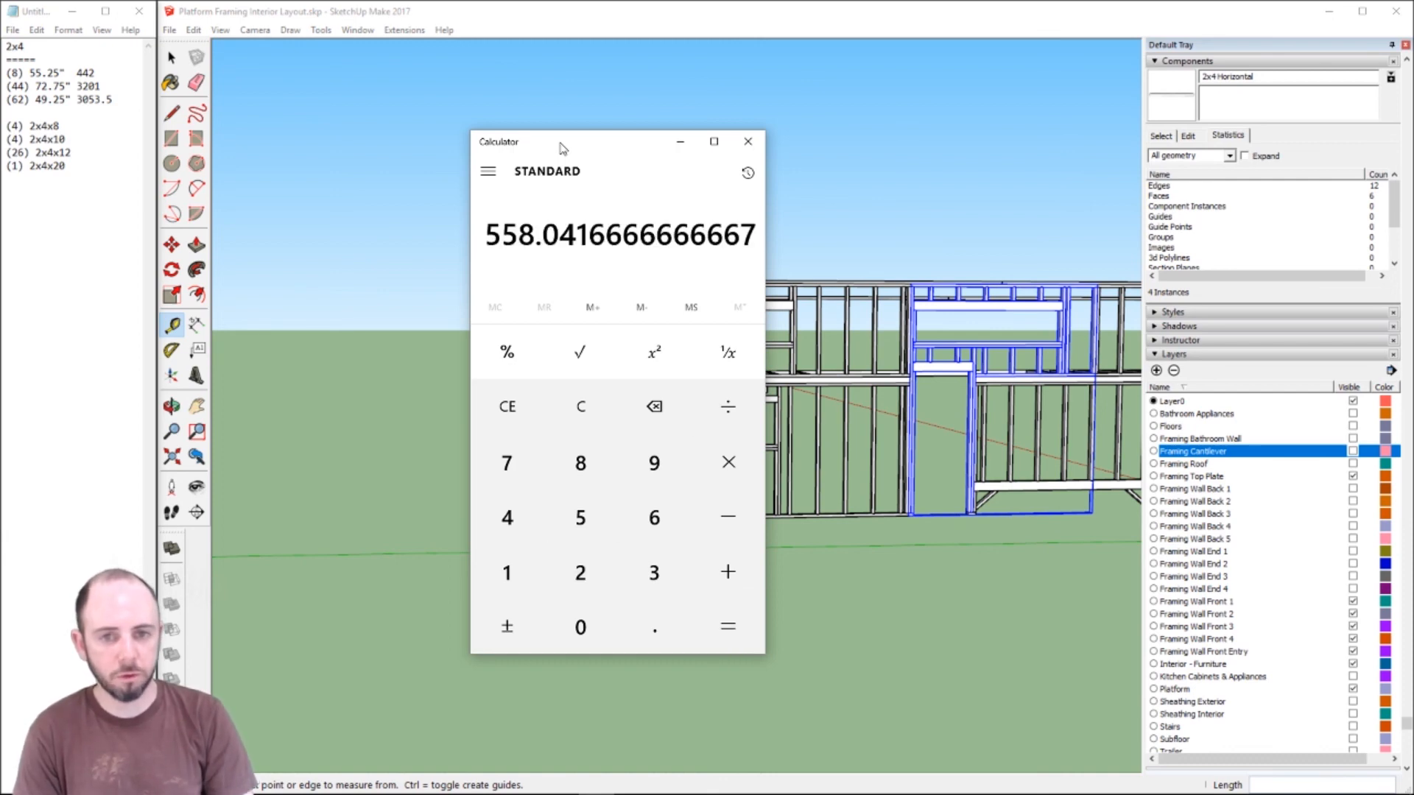
type("/")
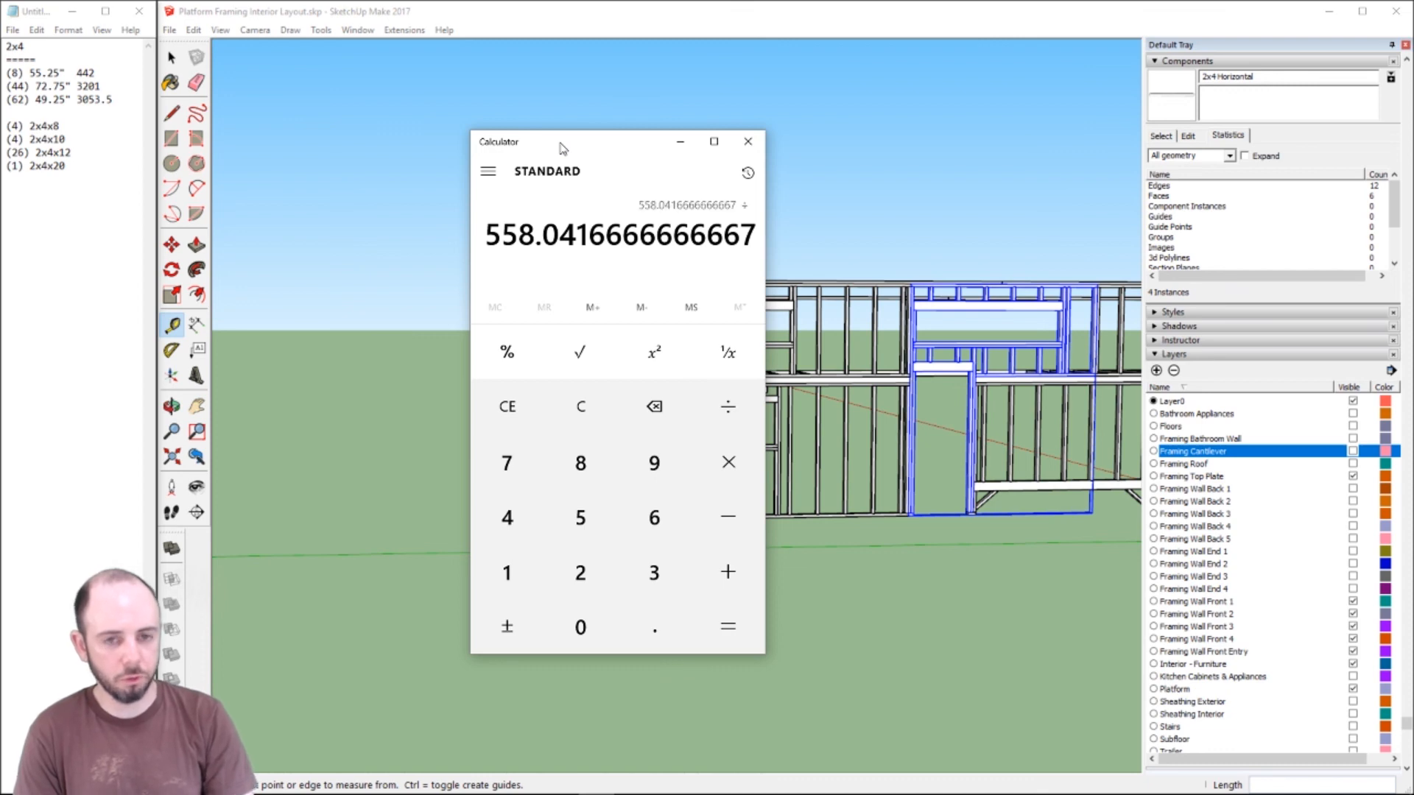
type("12=")
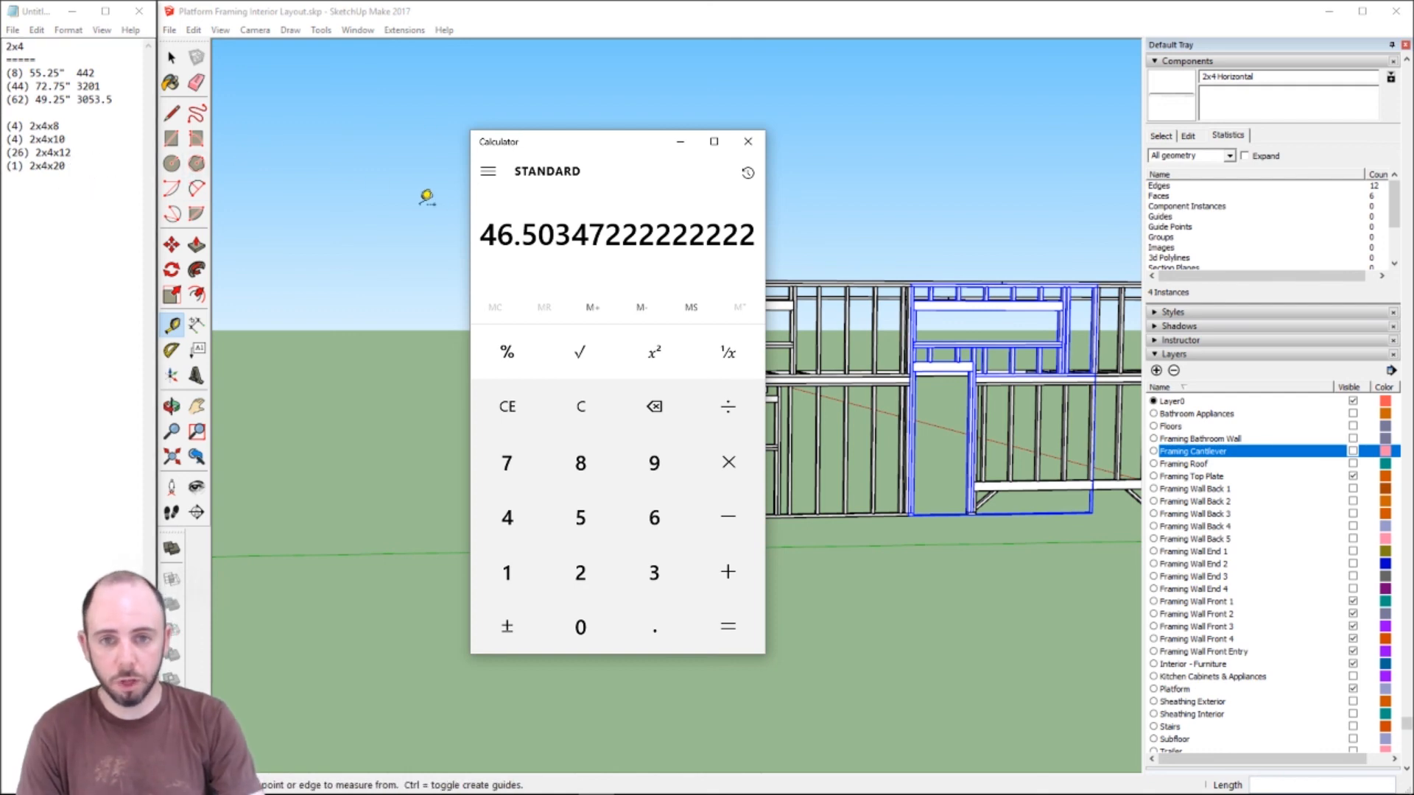
left_click(529, 409)
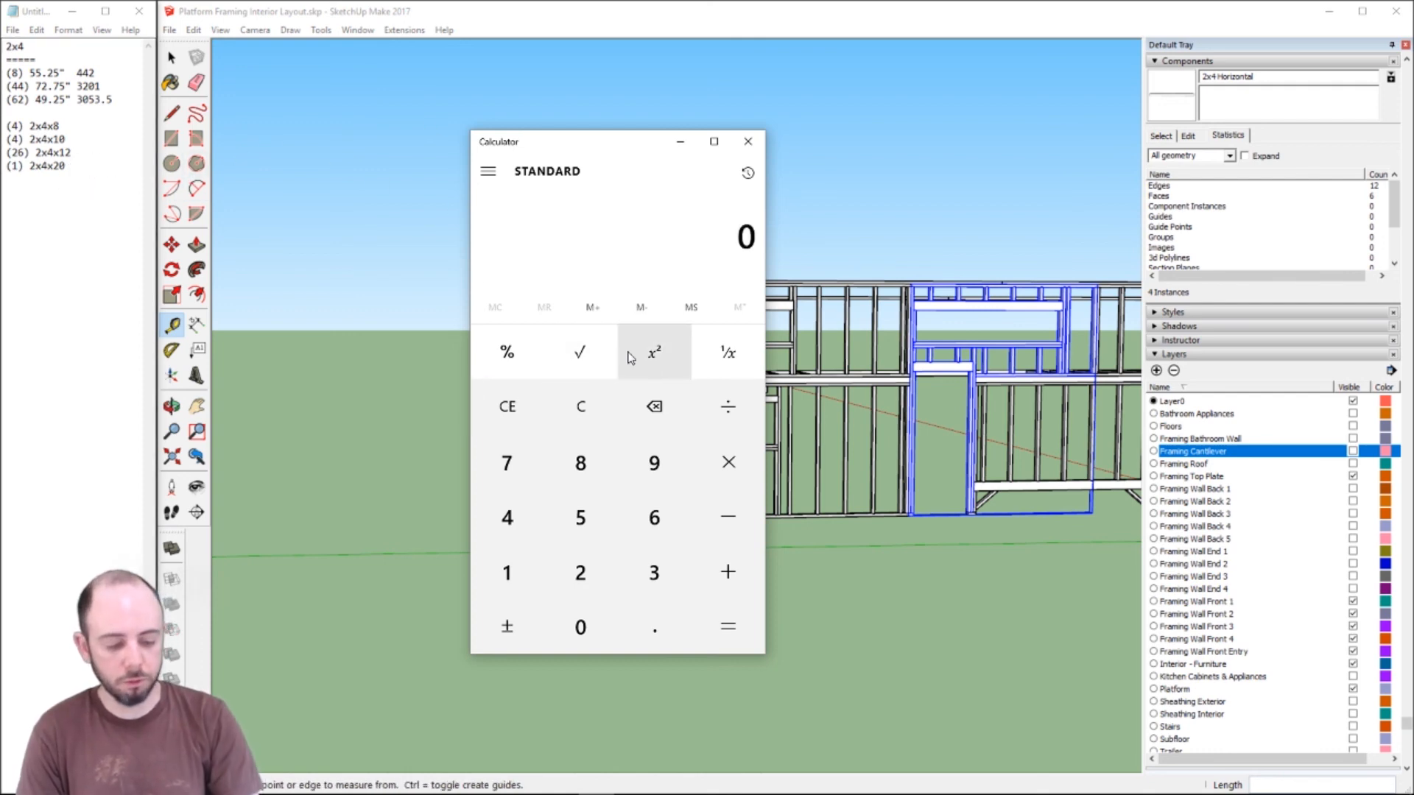
type("26")
type("*47")
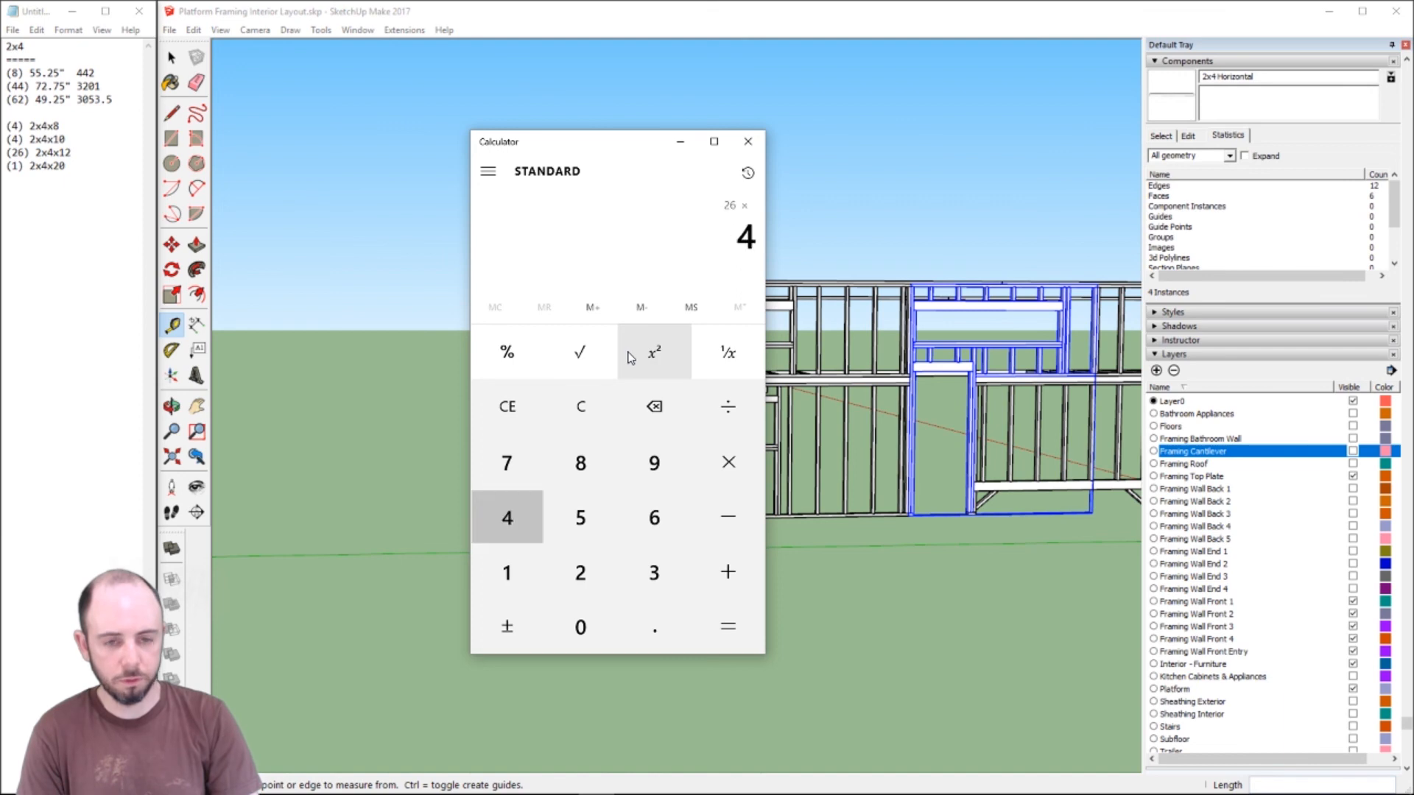
key("Return")
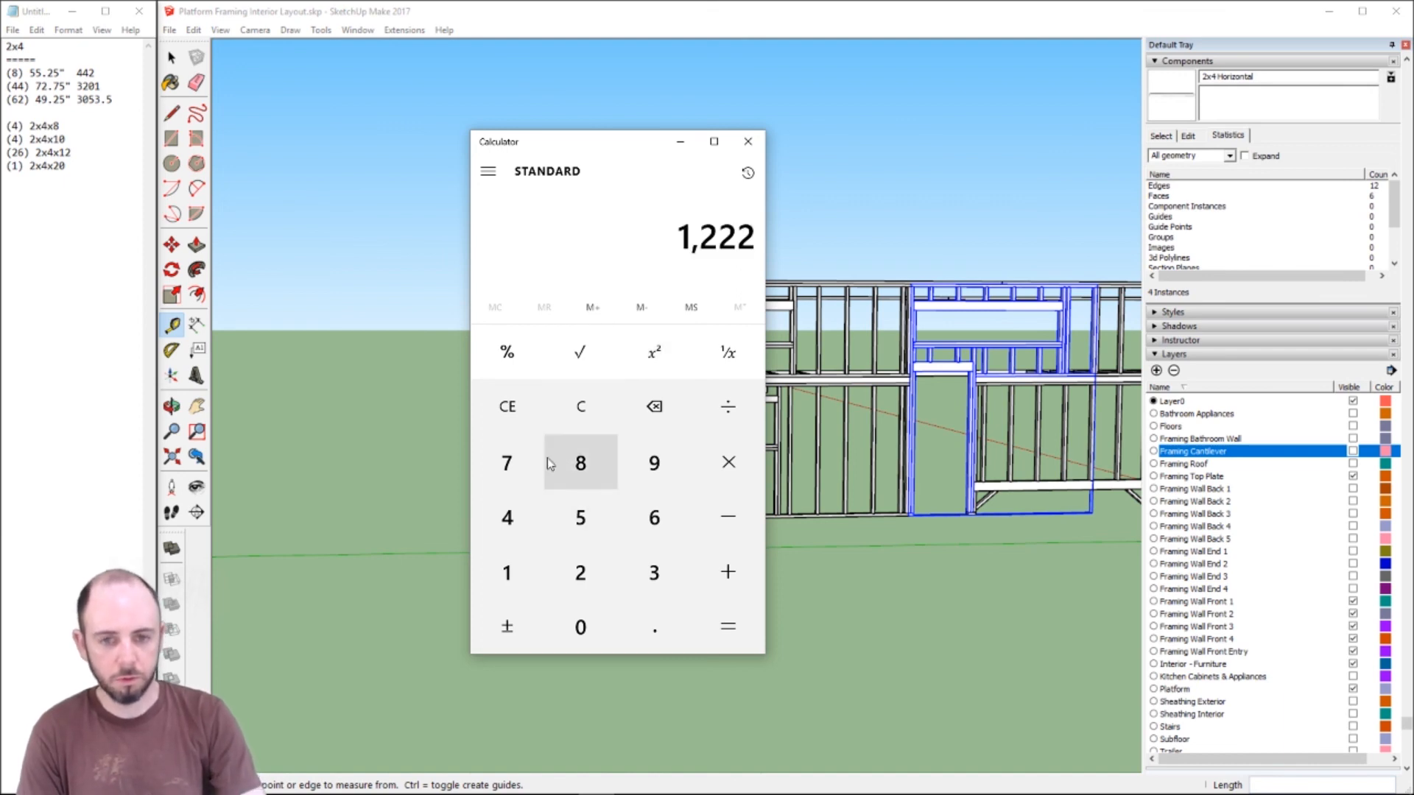
- Clear the calculation, add 26 and 47, and set the 2x4x12 quantity in the lumber list to 73
left_click(515, 404)
type("26+")
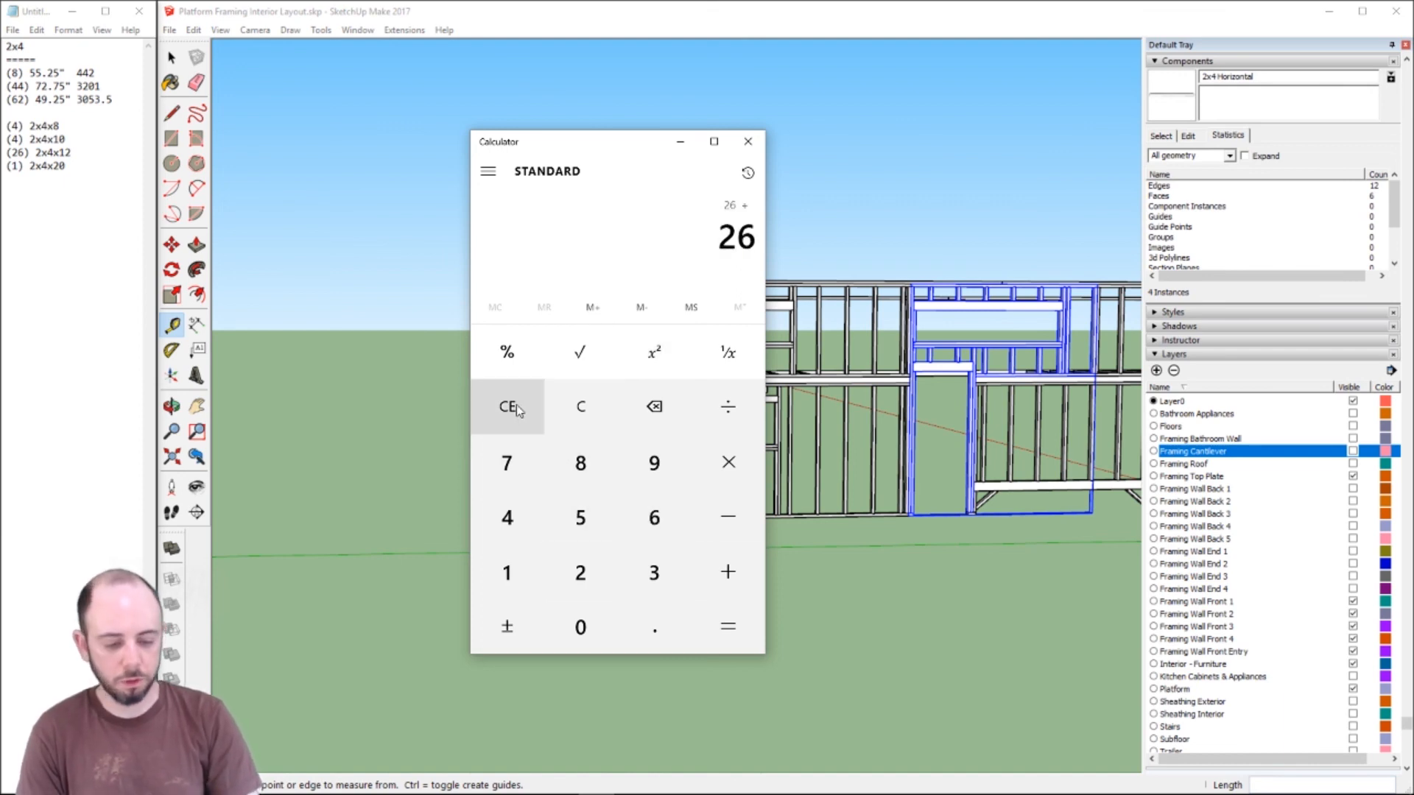
type("47")
key("Return")
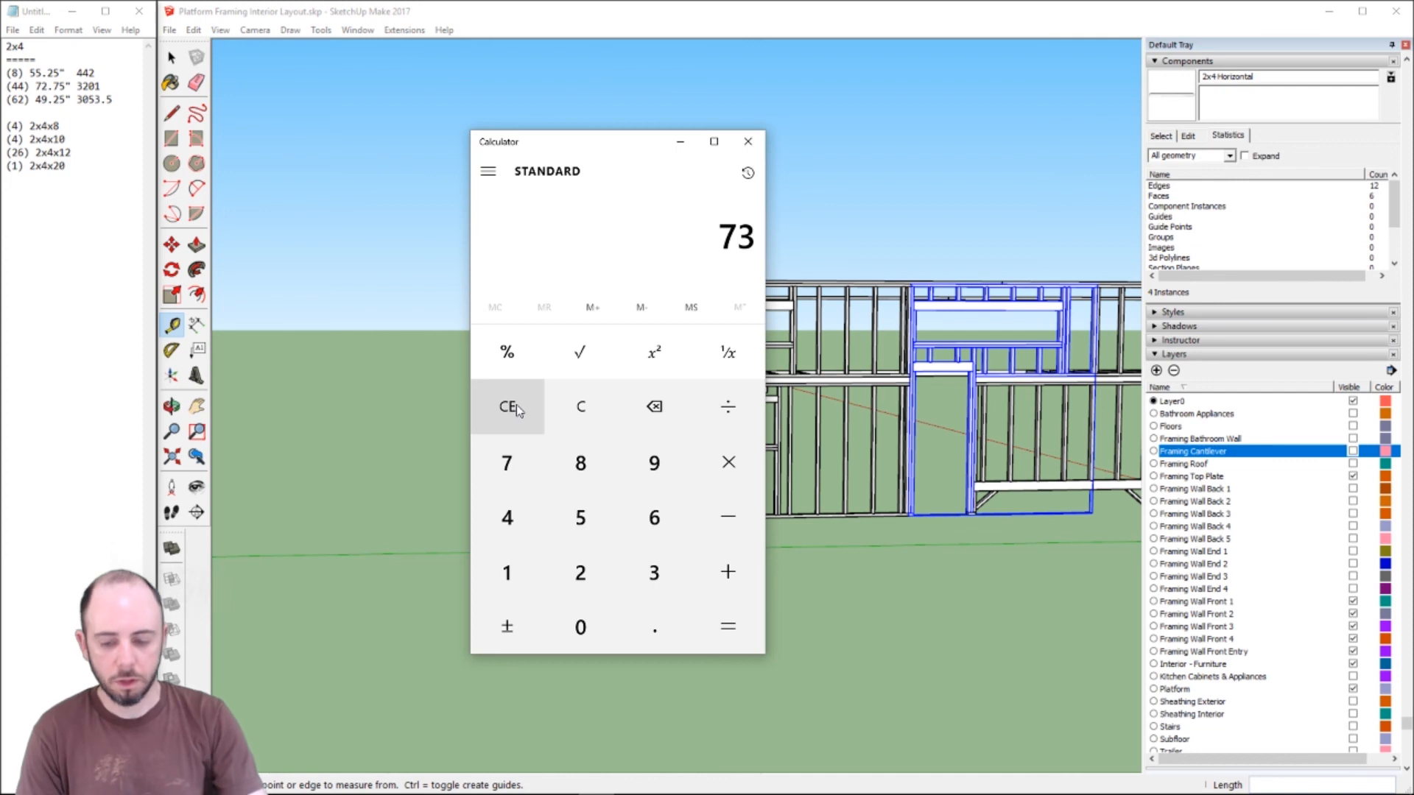
left_click(26, 156)
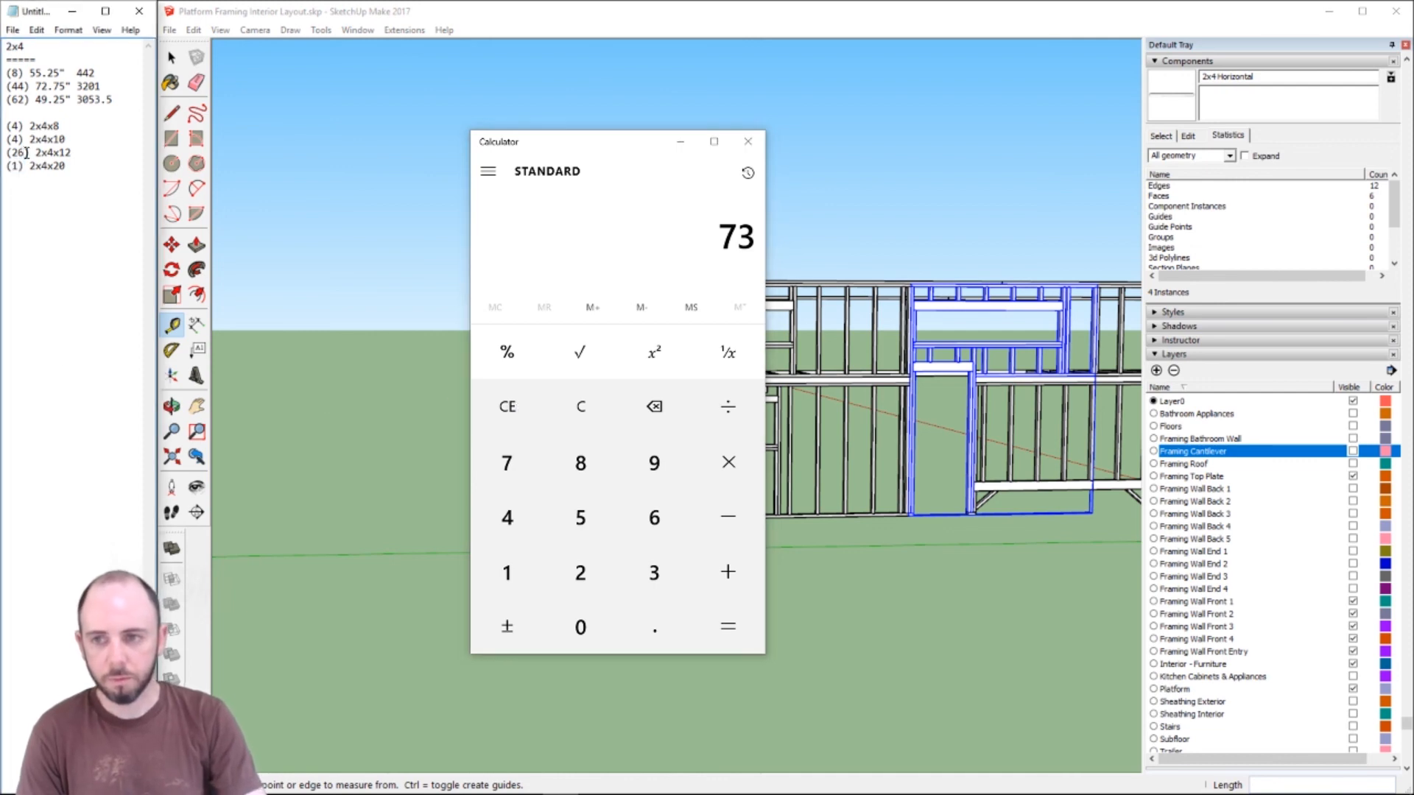
type("73")
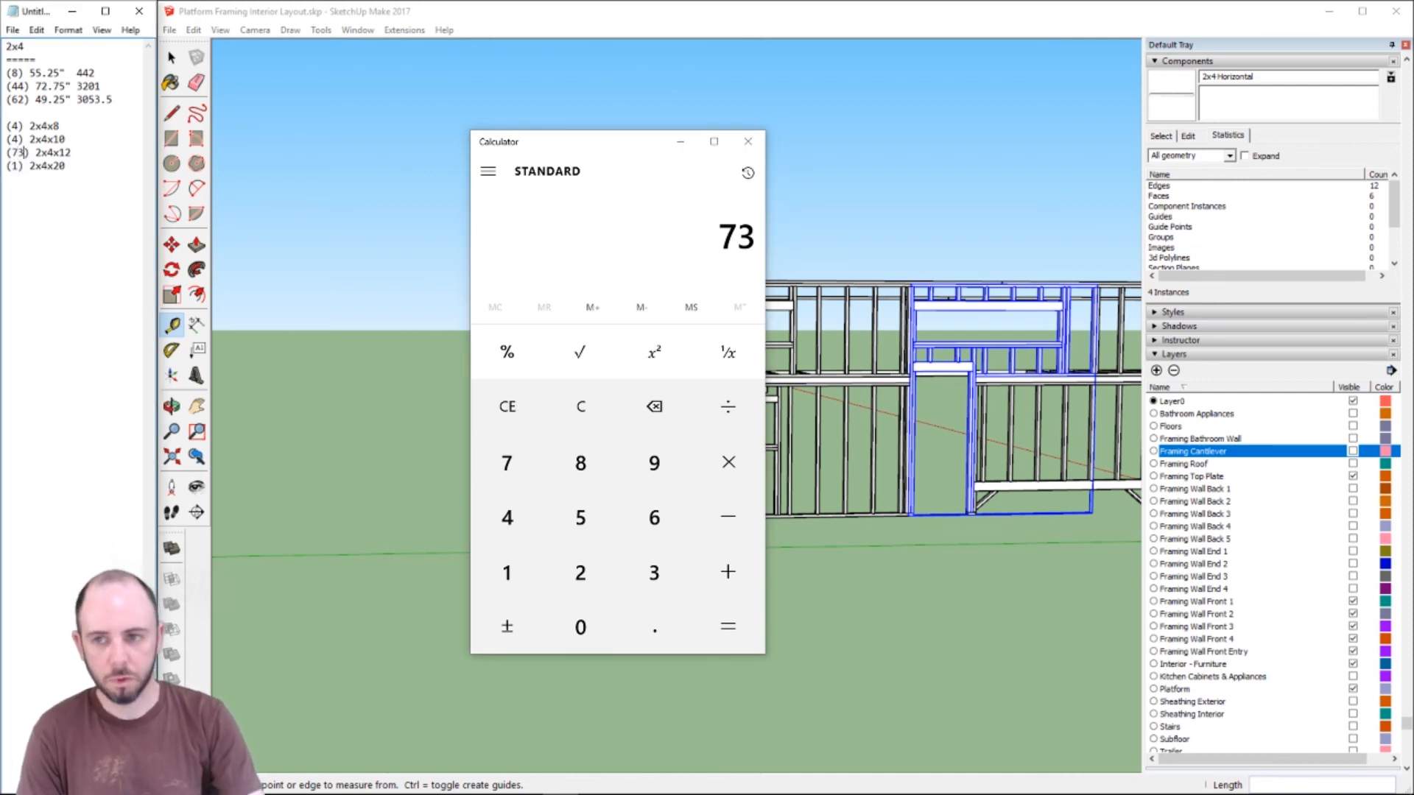
- Delete the three stud-length lines and the blank line under the 2x4 heading, and select the remaining board lines
left_click_drag(118, 100, 4, 74)
key("BackSpace")
key("BackSpace")
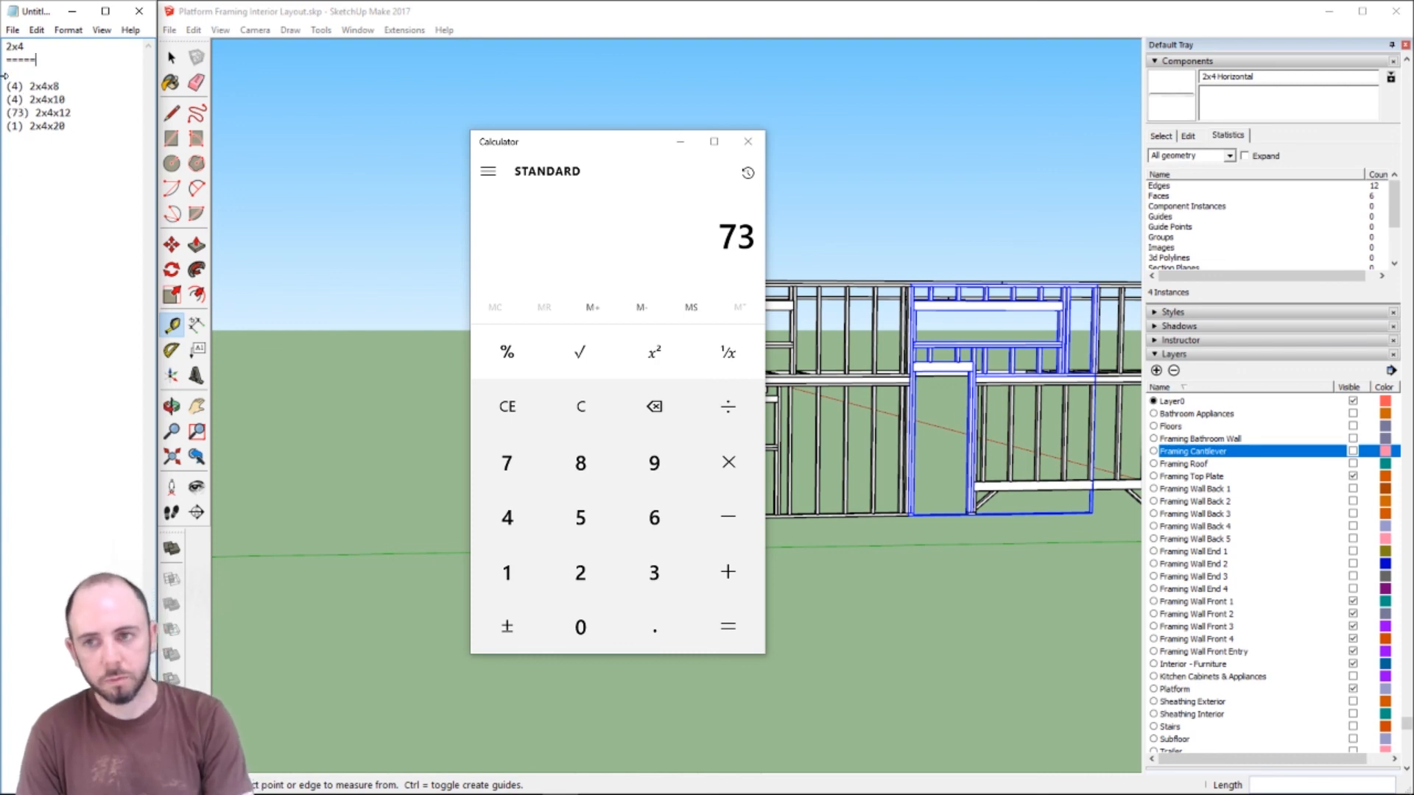
key("Delete")
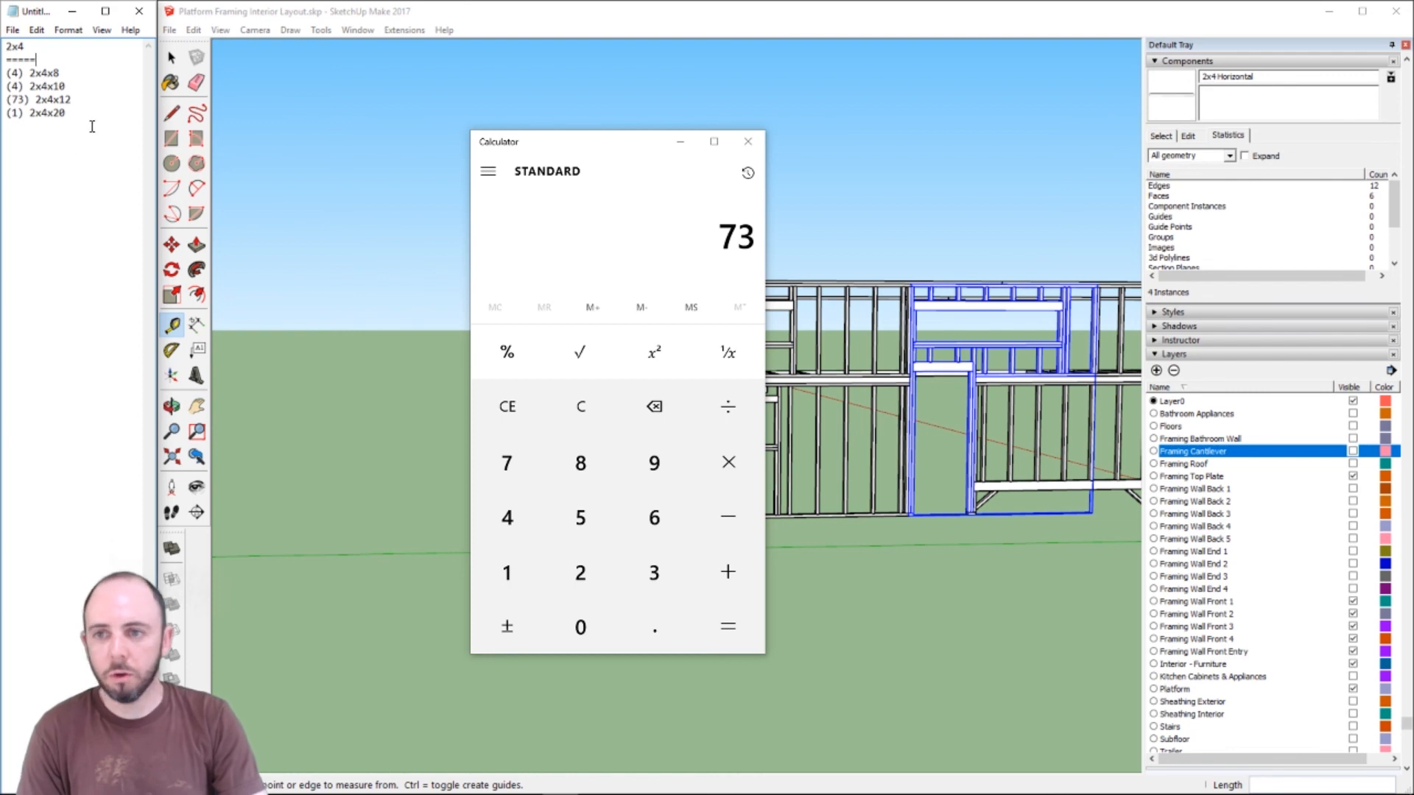
left_click_drag(92, 126, 3, 74)
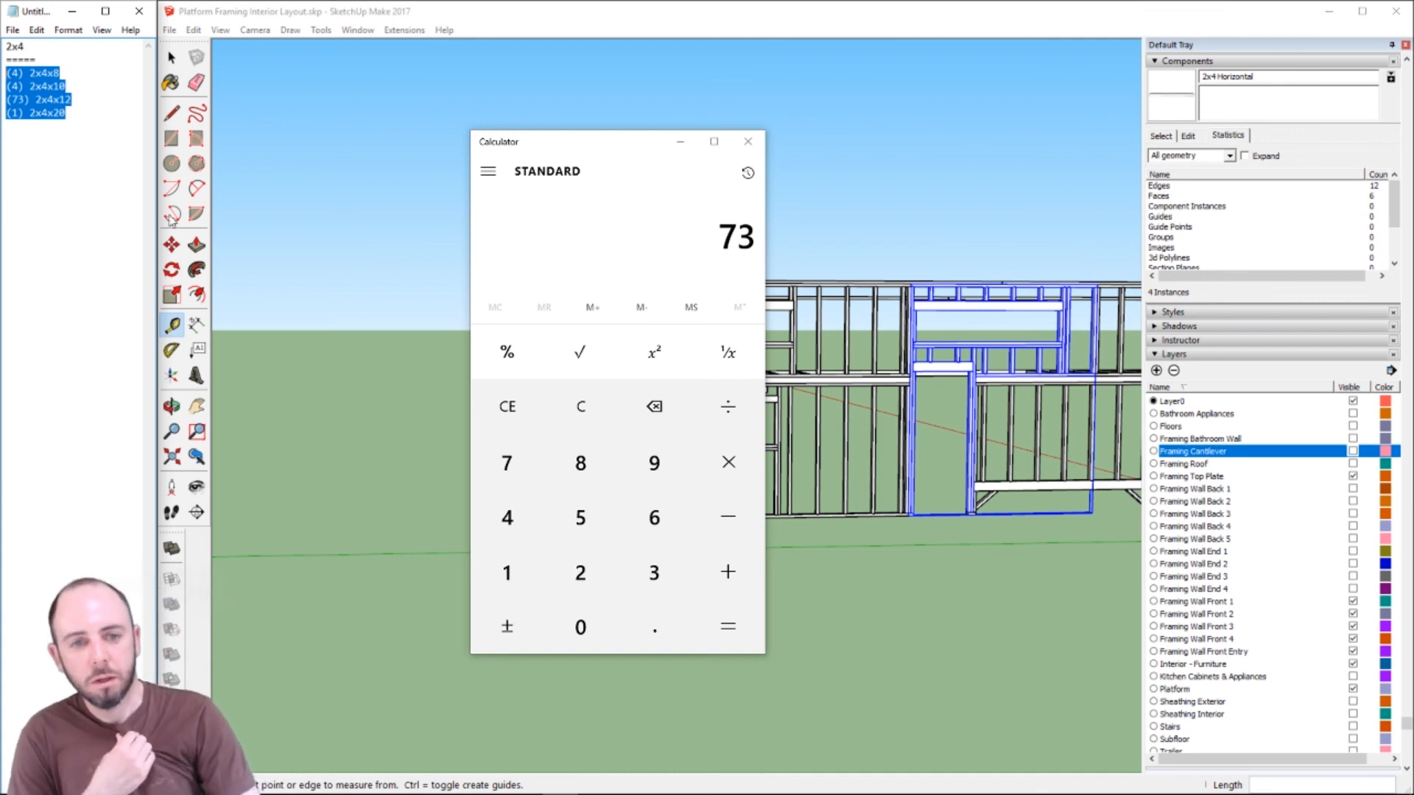
- Close the calculator and undo the accidental overwrite of the selected board lines in the lumber list
left_click(748, 141)
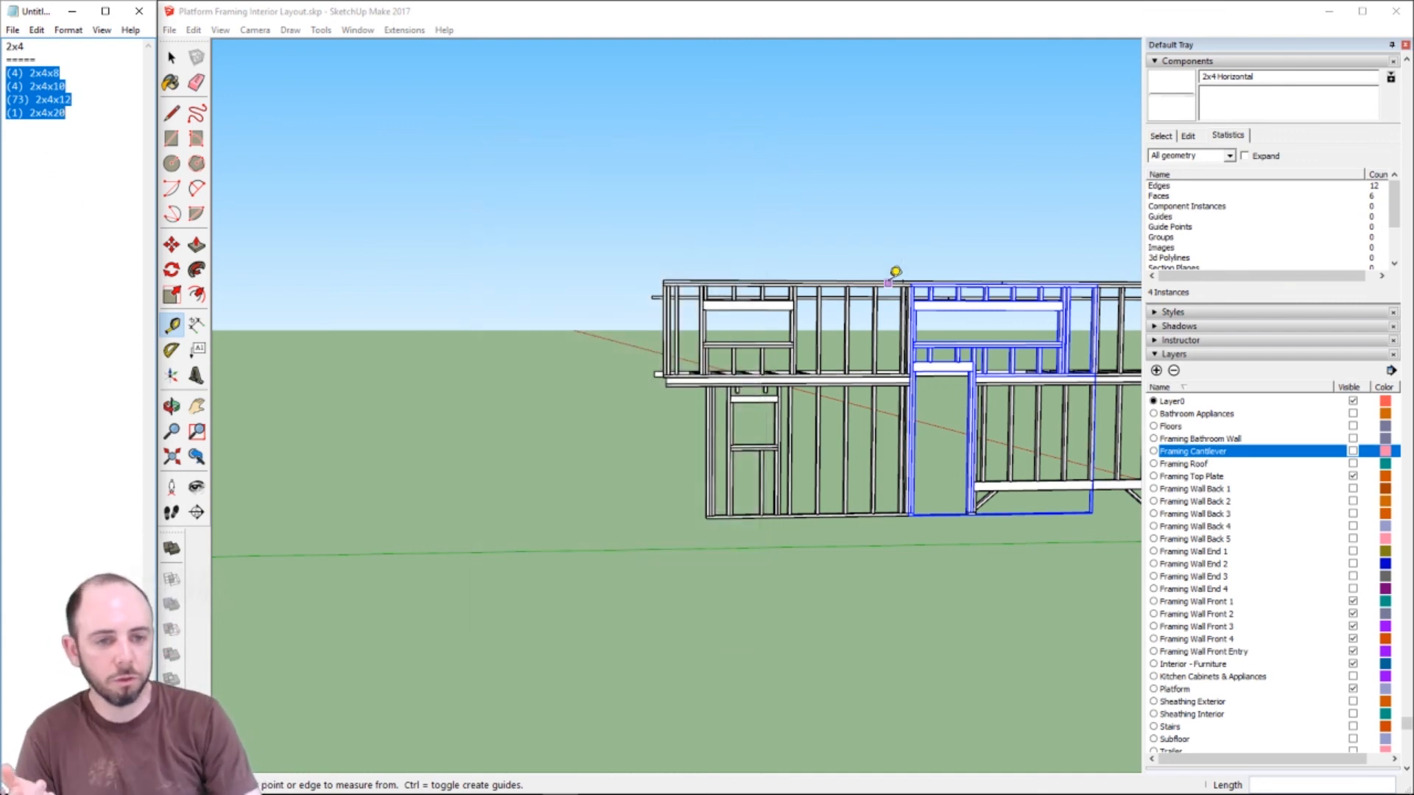
type("h")
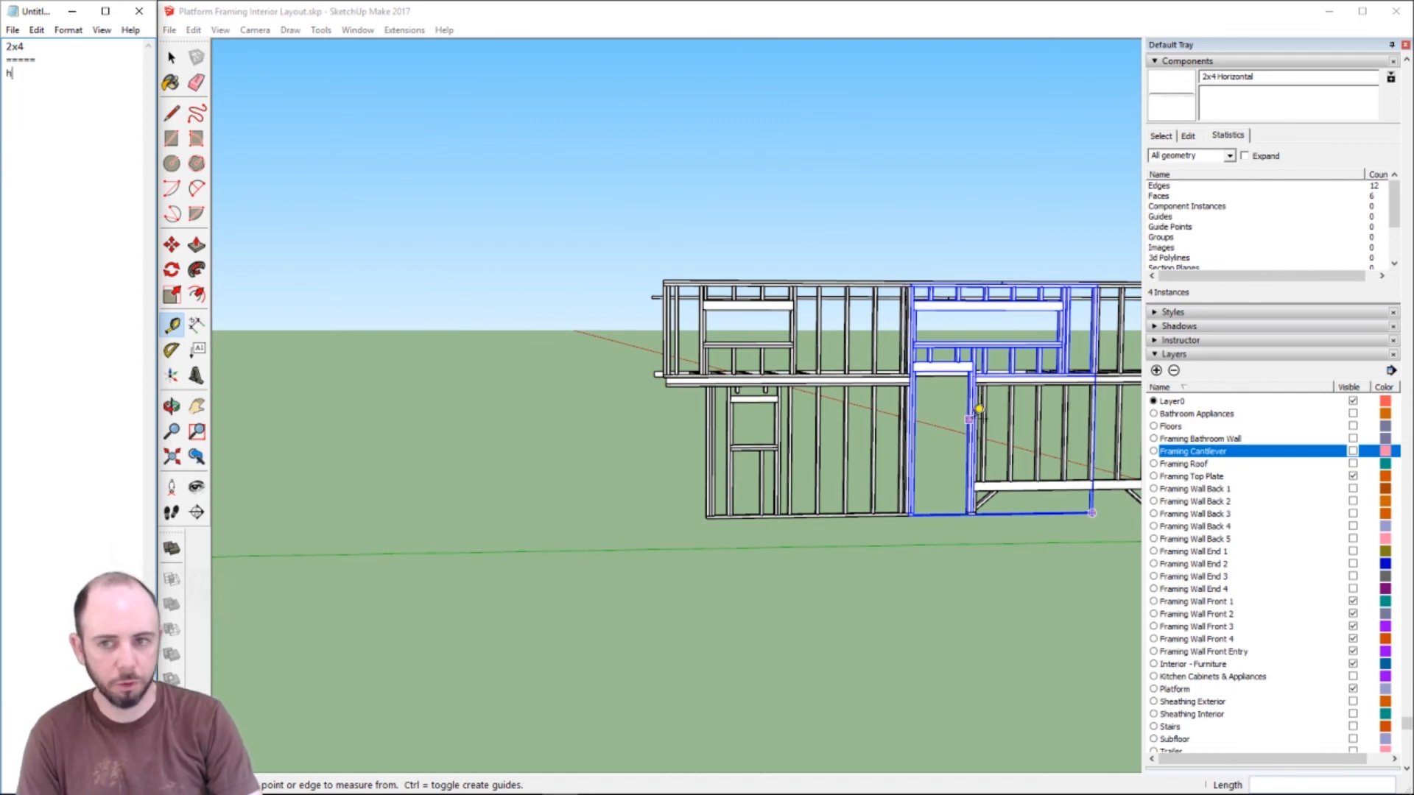
key("ctrl+z")
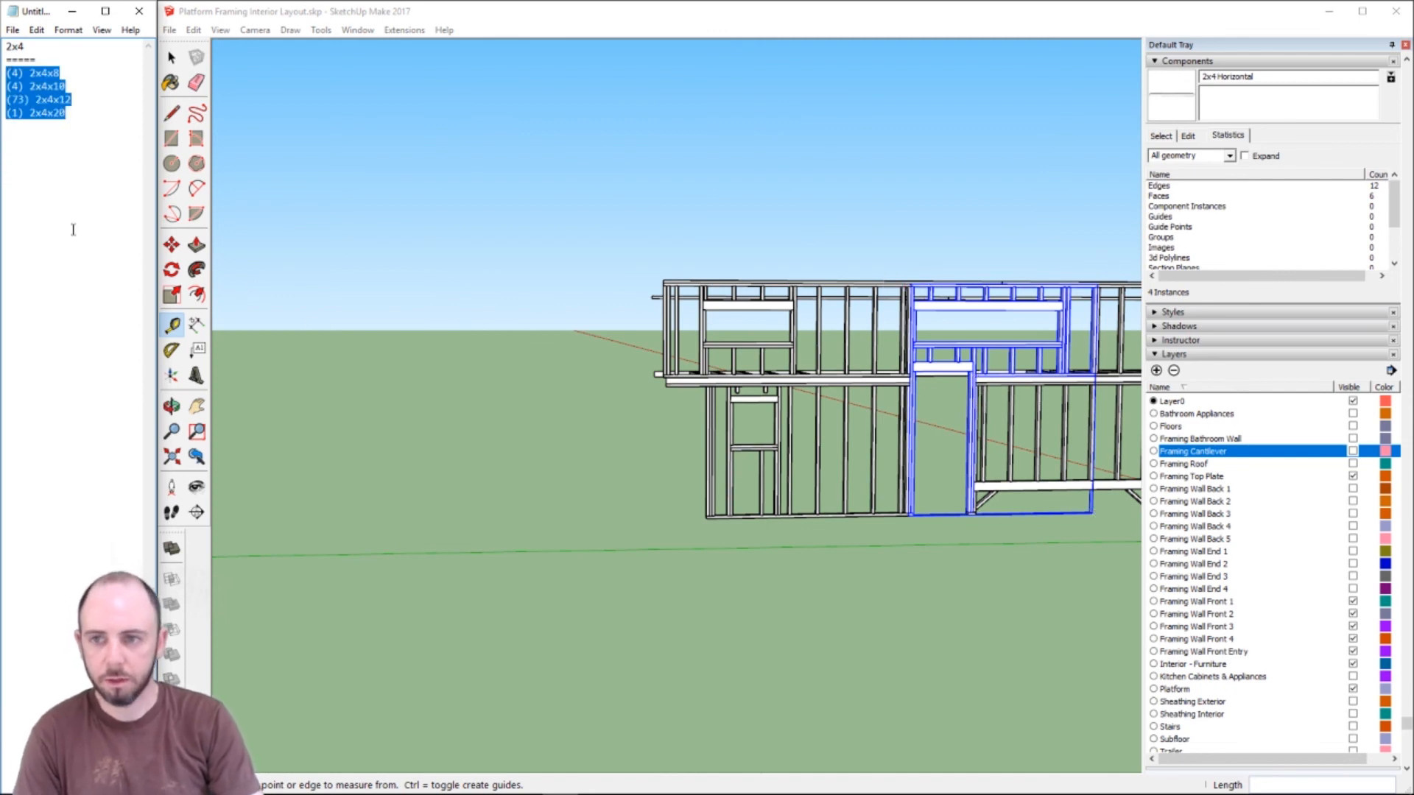
left_click(93, 130)
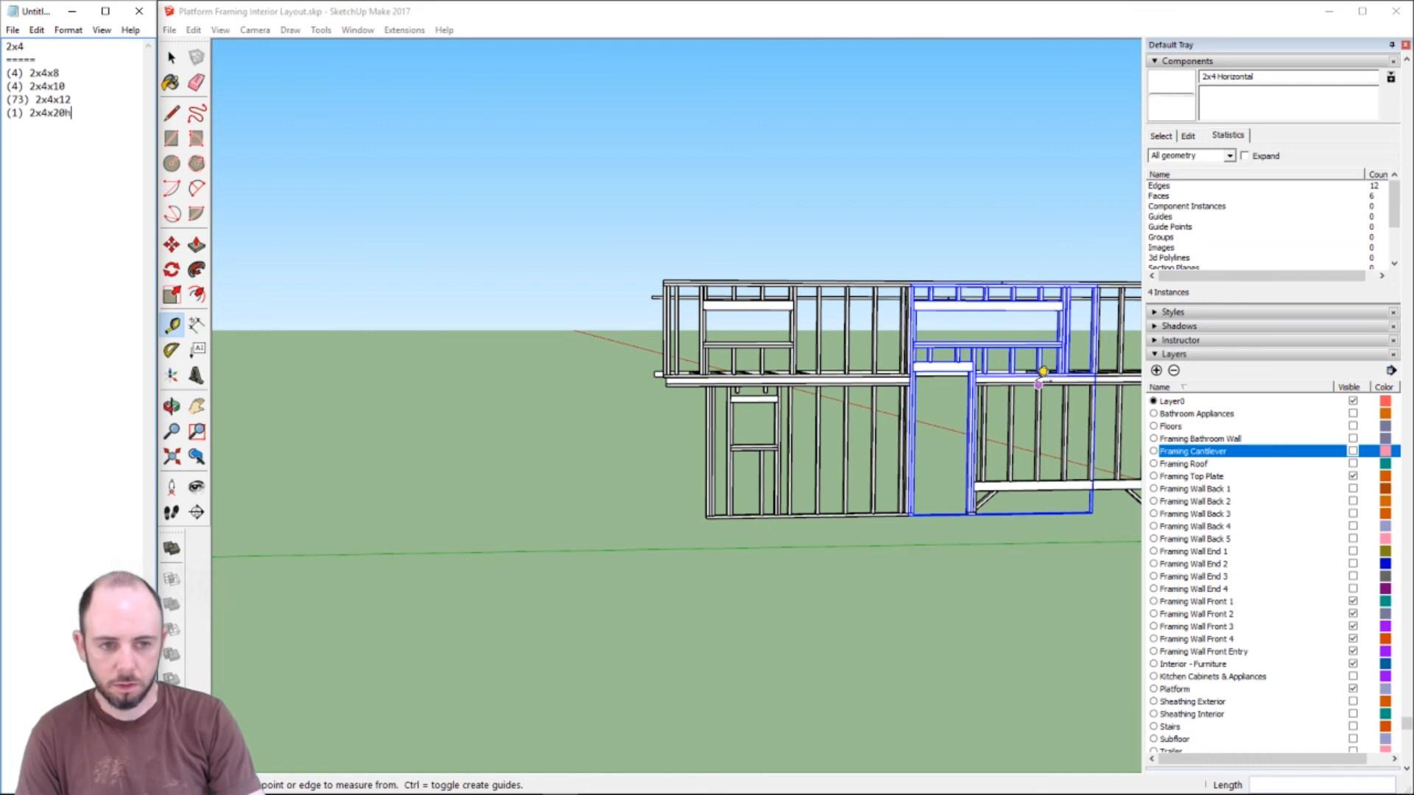
- In the framing model, hide the layers Framing Wall Front 1 to 4, Framing Wall Front Entry and Interior - Furniture
left_click(840, 8)
key("h")
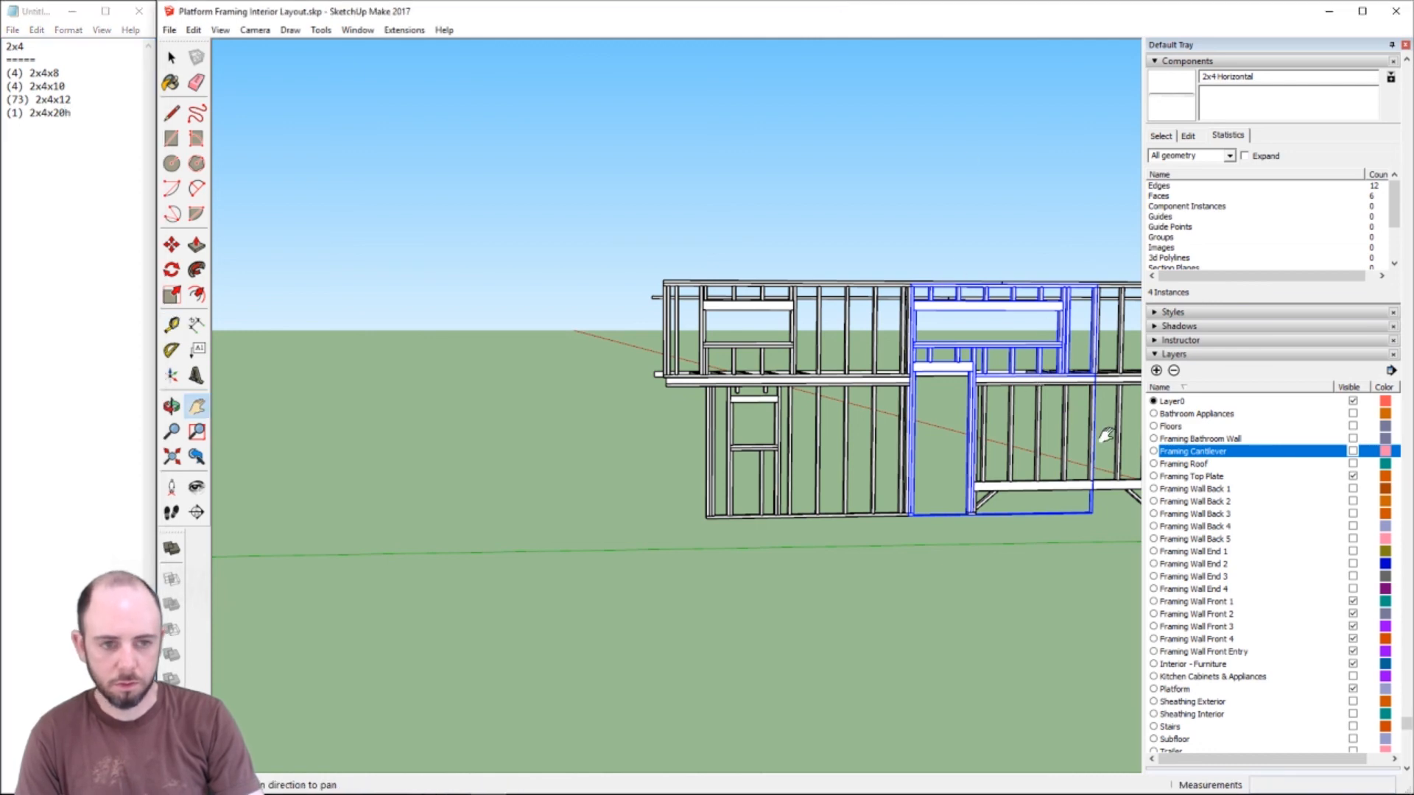
mouse_move(1107, 435)
left_mouse_down()
mouse_move(933, 451)
mouse_move(685, 438)
left_mouse_up()
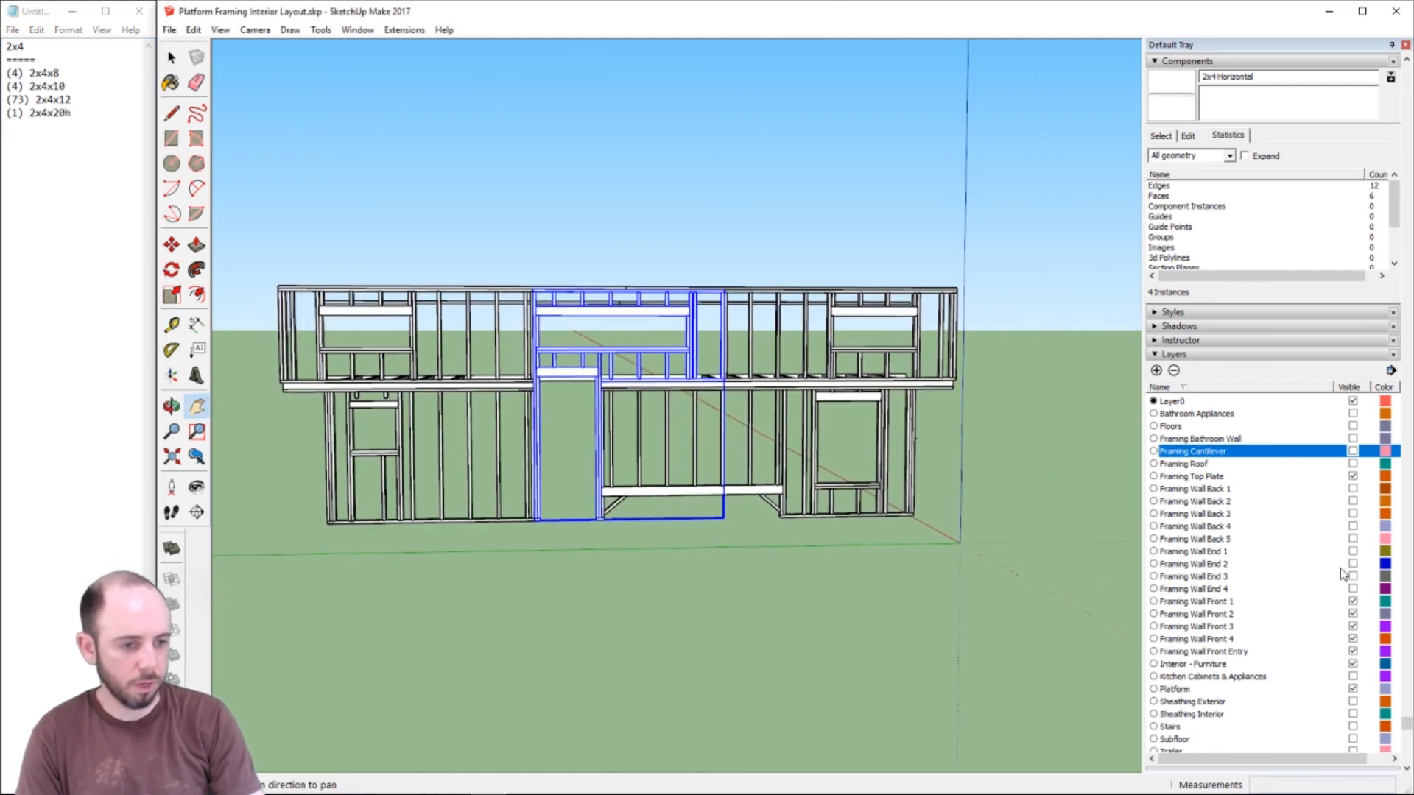
left_click(1353, 602)
left_click(1353, 614)
left_click(1352, 626)
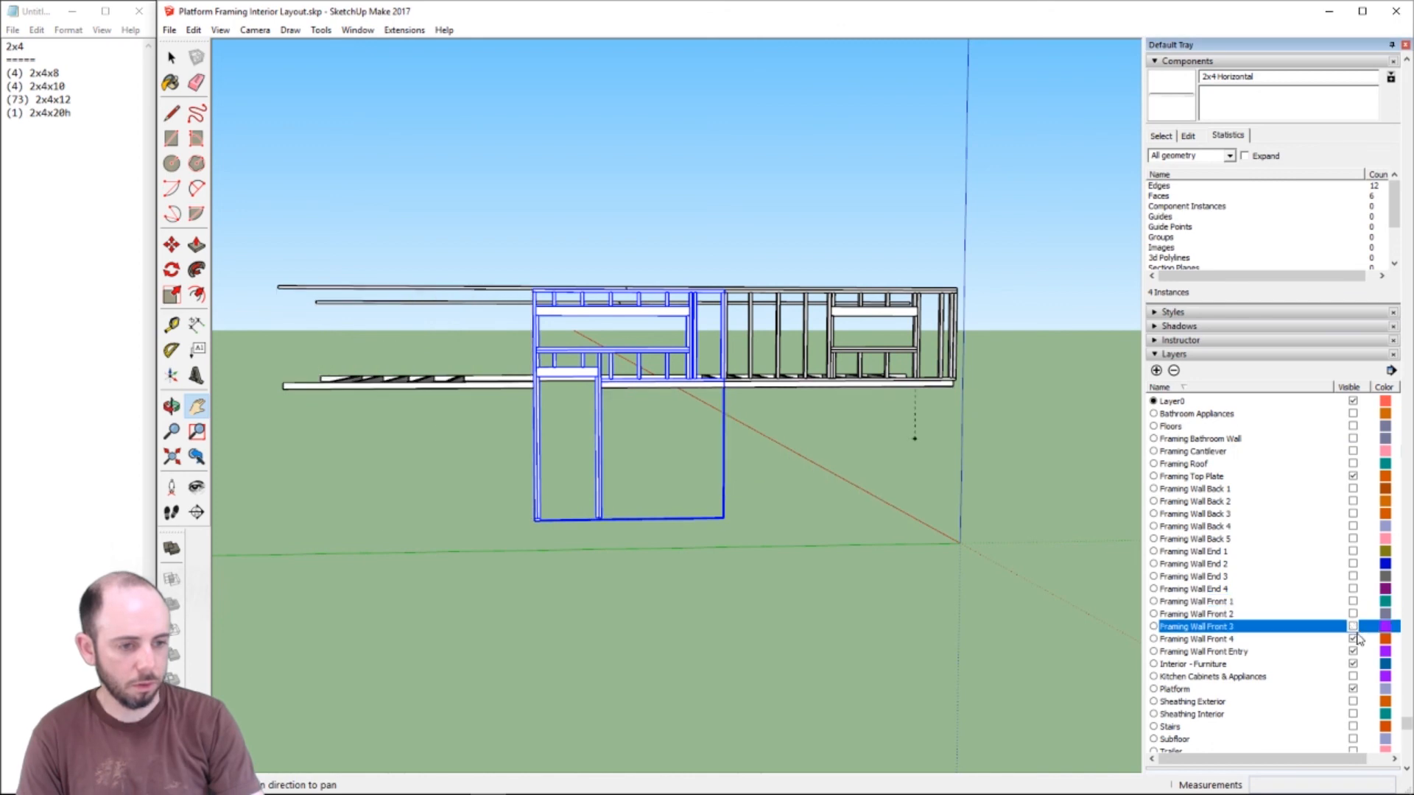
left_click(1353, 639)
left_click(1352, 651)
left_click(1353, 664)
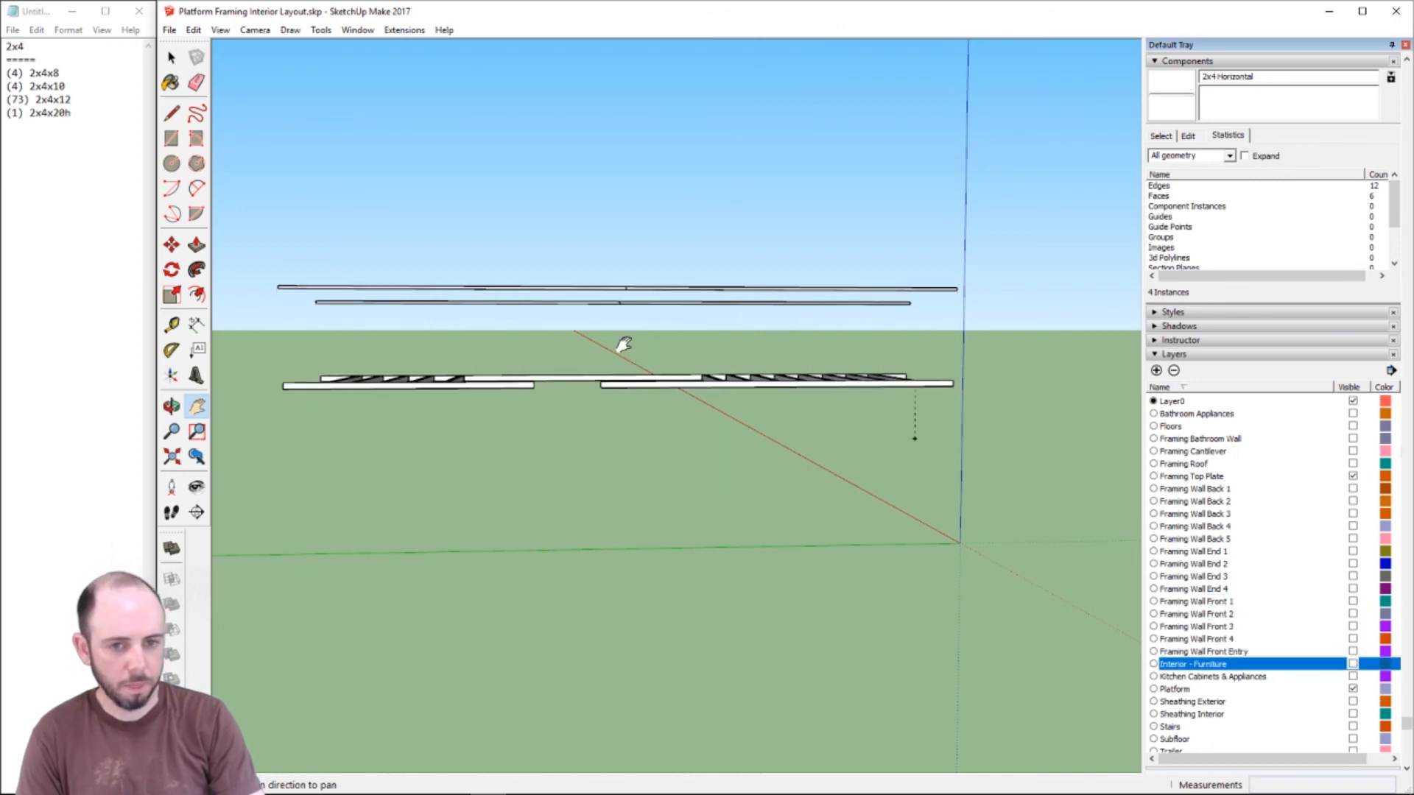
- Measure the length of the outermost joist between the platform's two long boards
key("o")
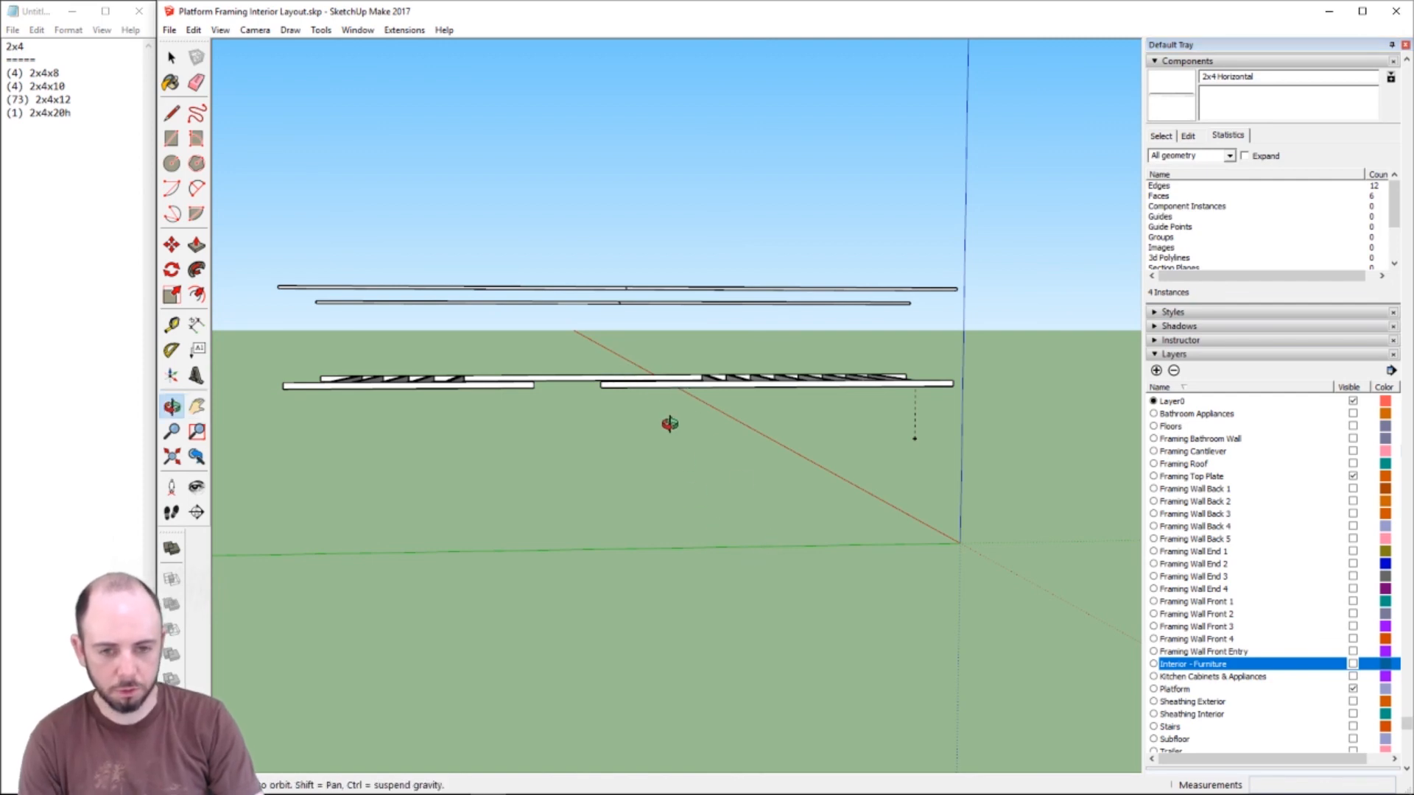
left_click_drag(643, 366, 641, 499)
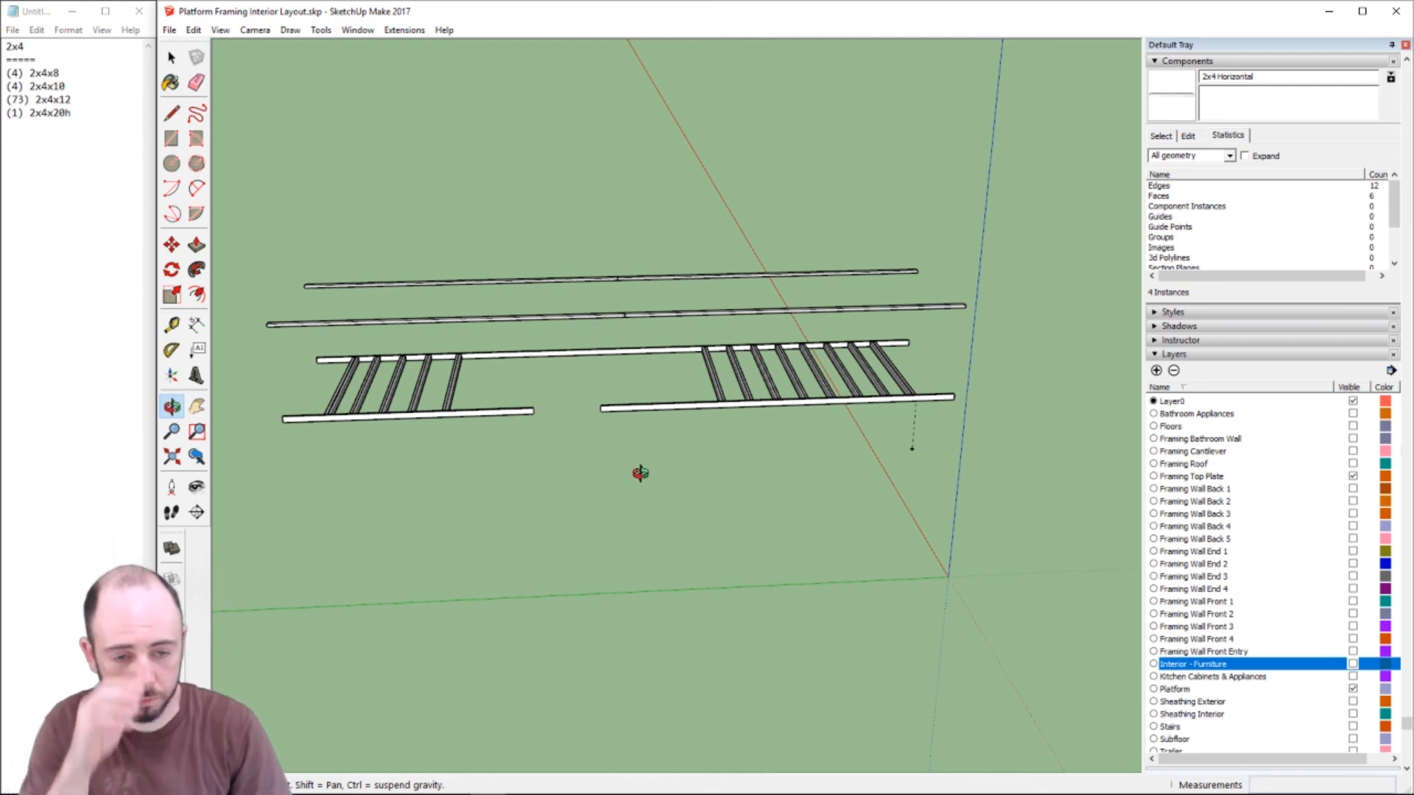
scroll(916, 394, "up", 3)
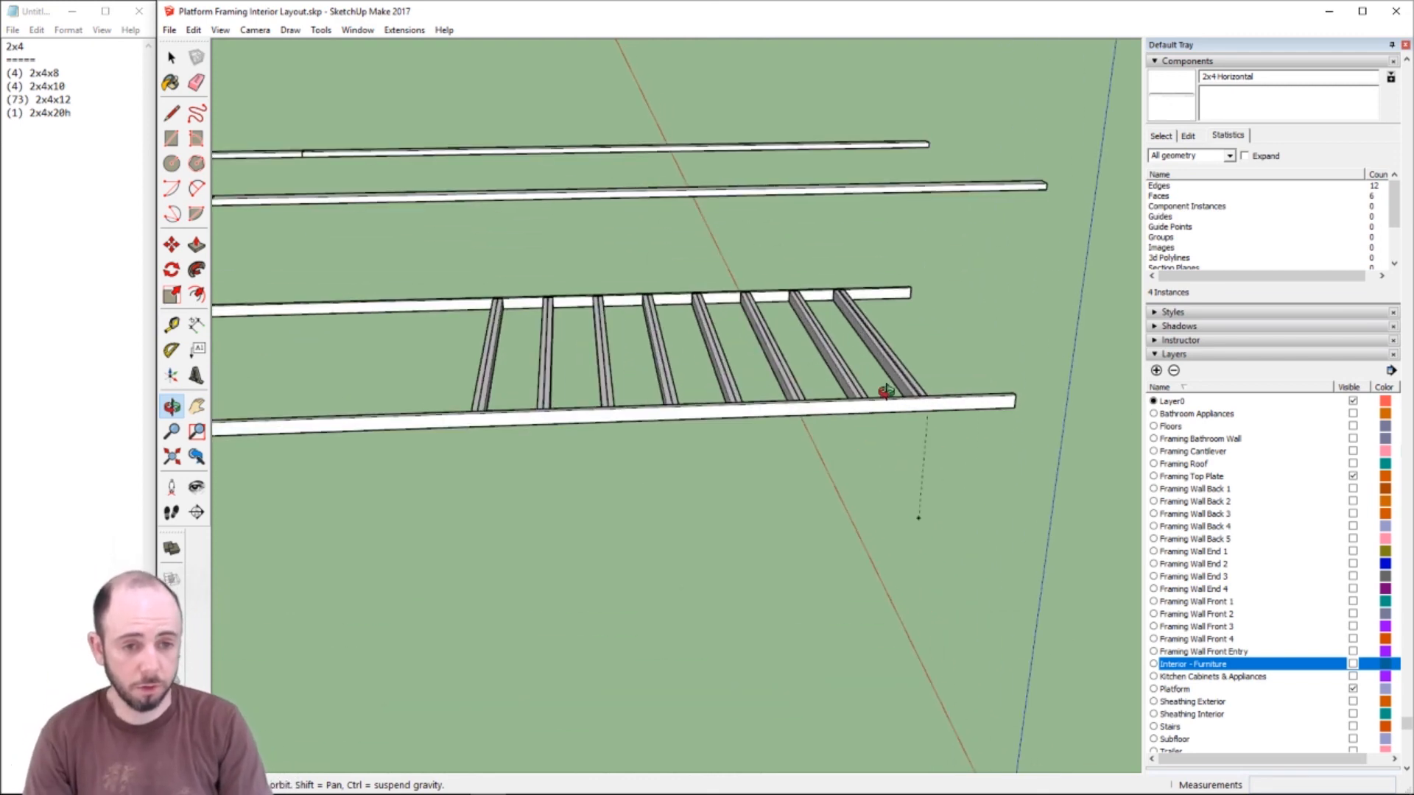
key("t")
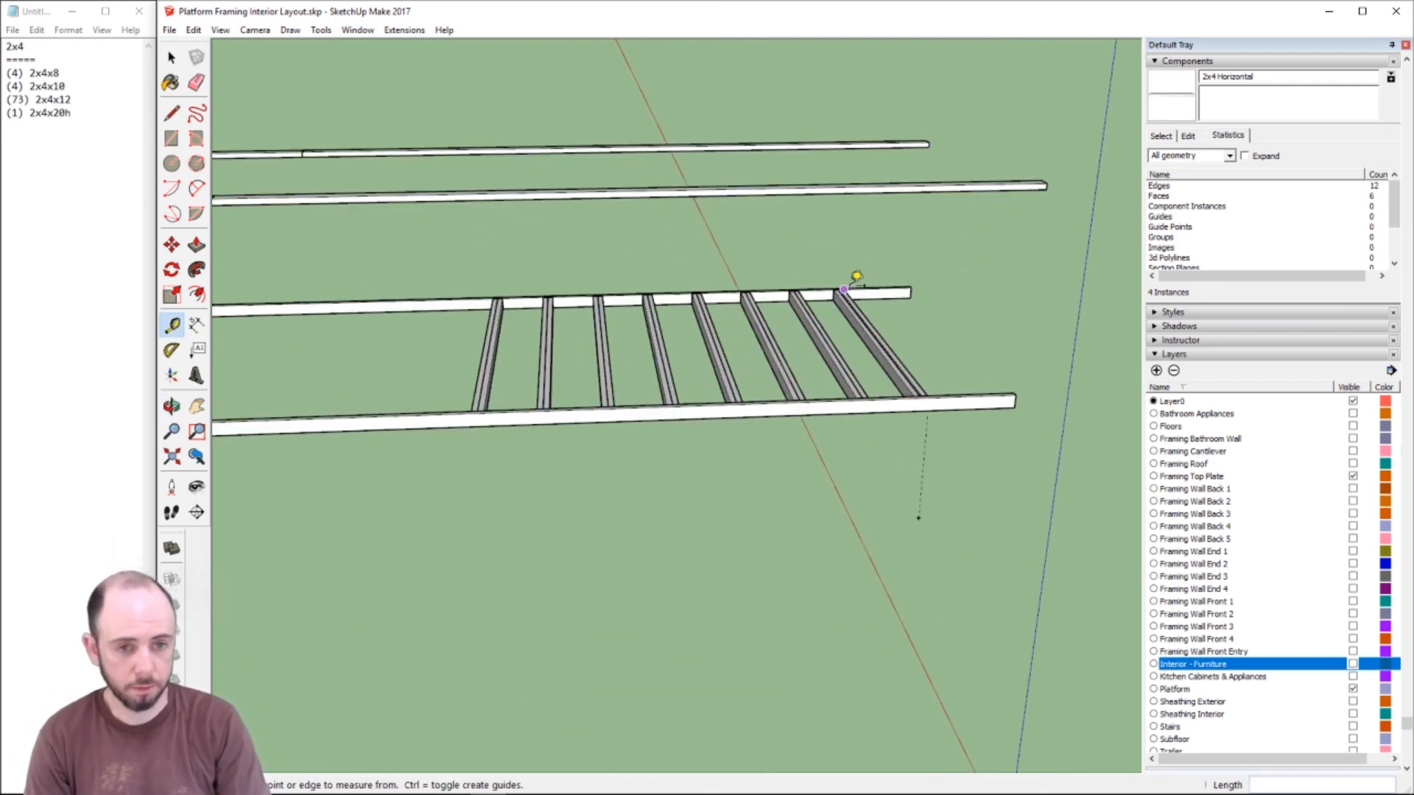
left_click(843, 290)
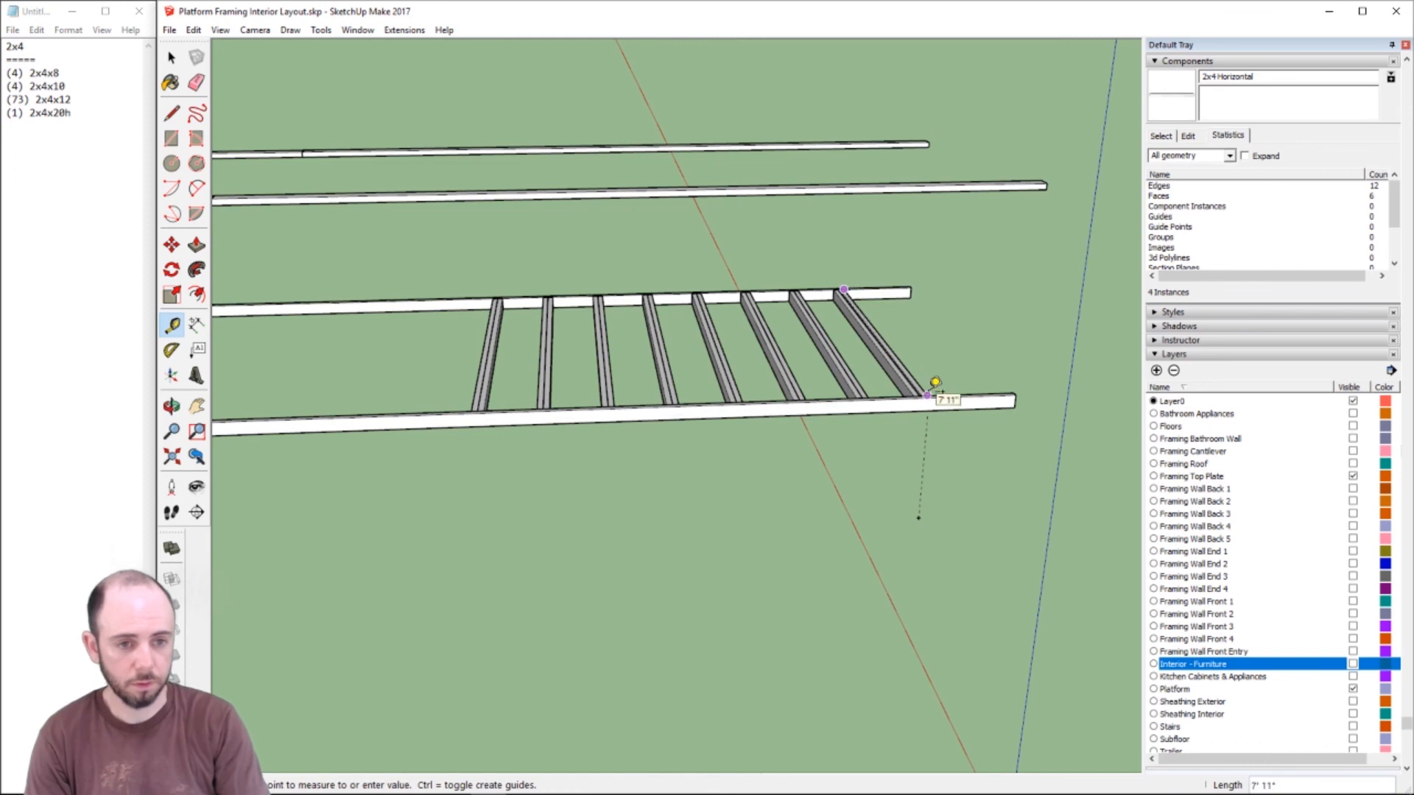
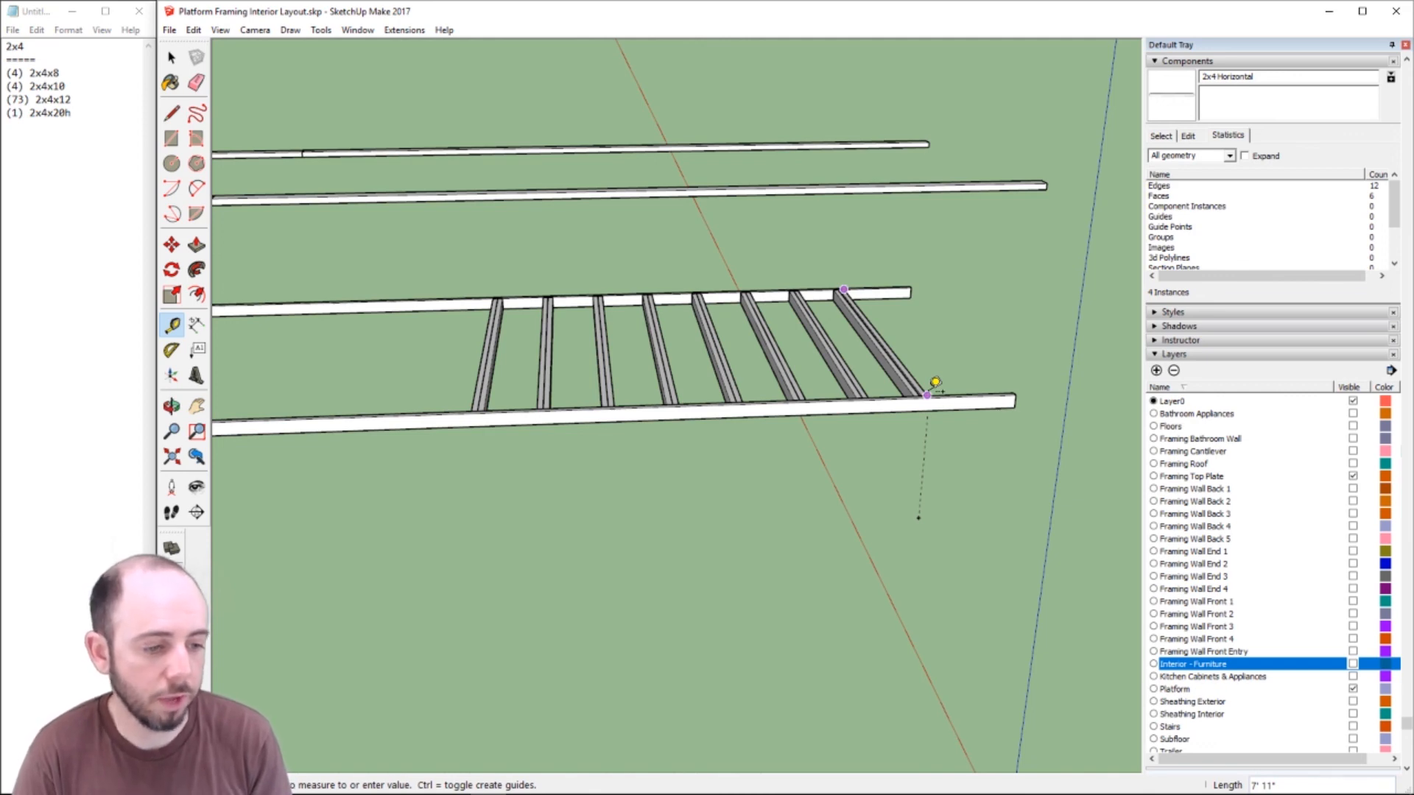
key("space")
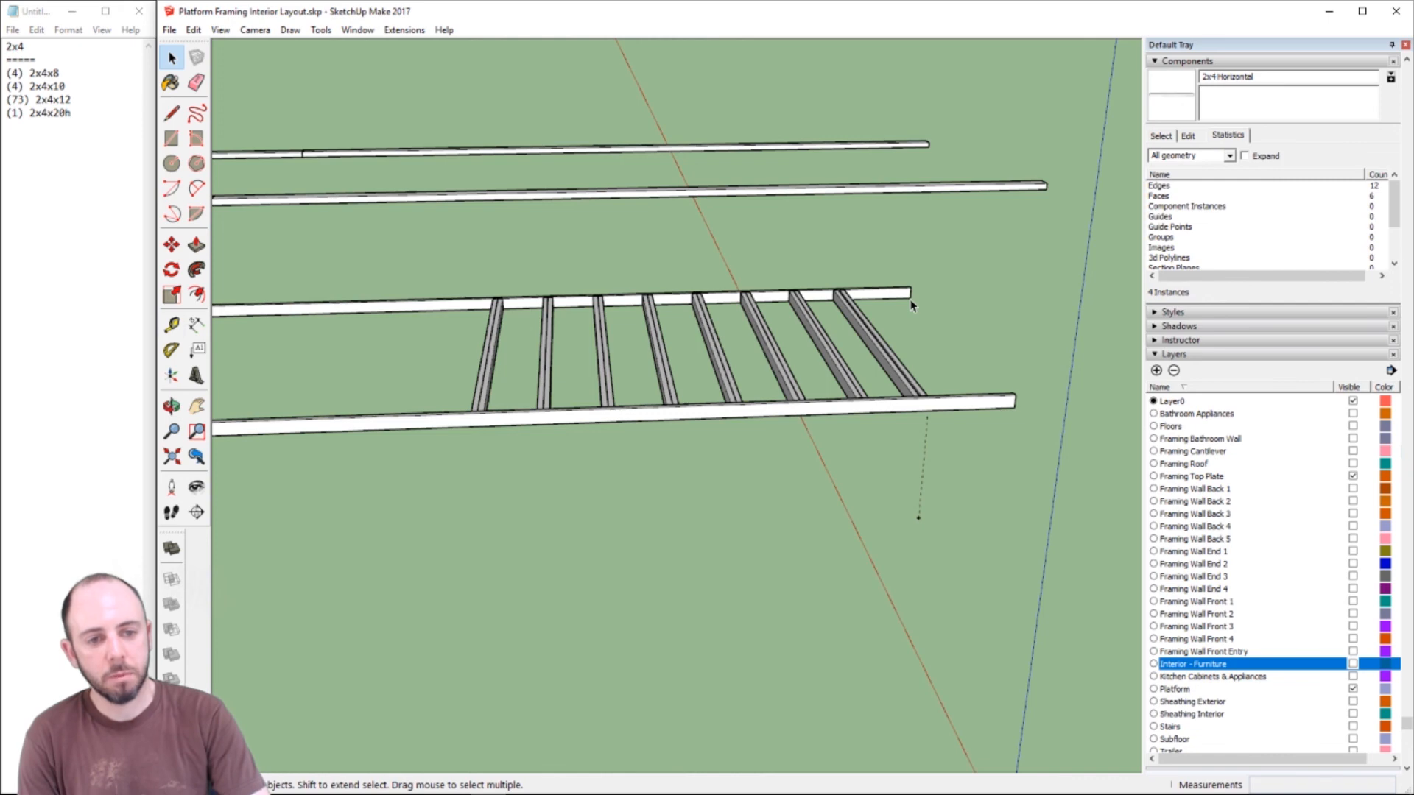
- Examine the platform's joists and long boards from closer and farther away to review both joist sections
scroll(562, 353, "down", 6)
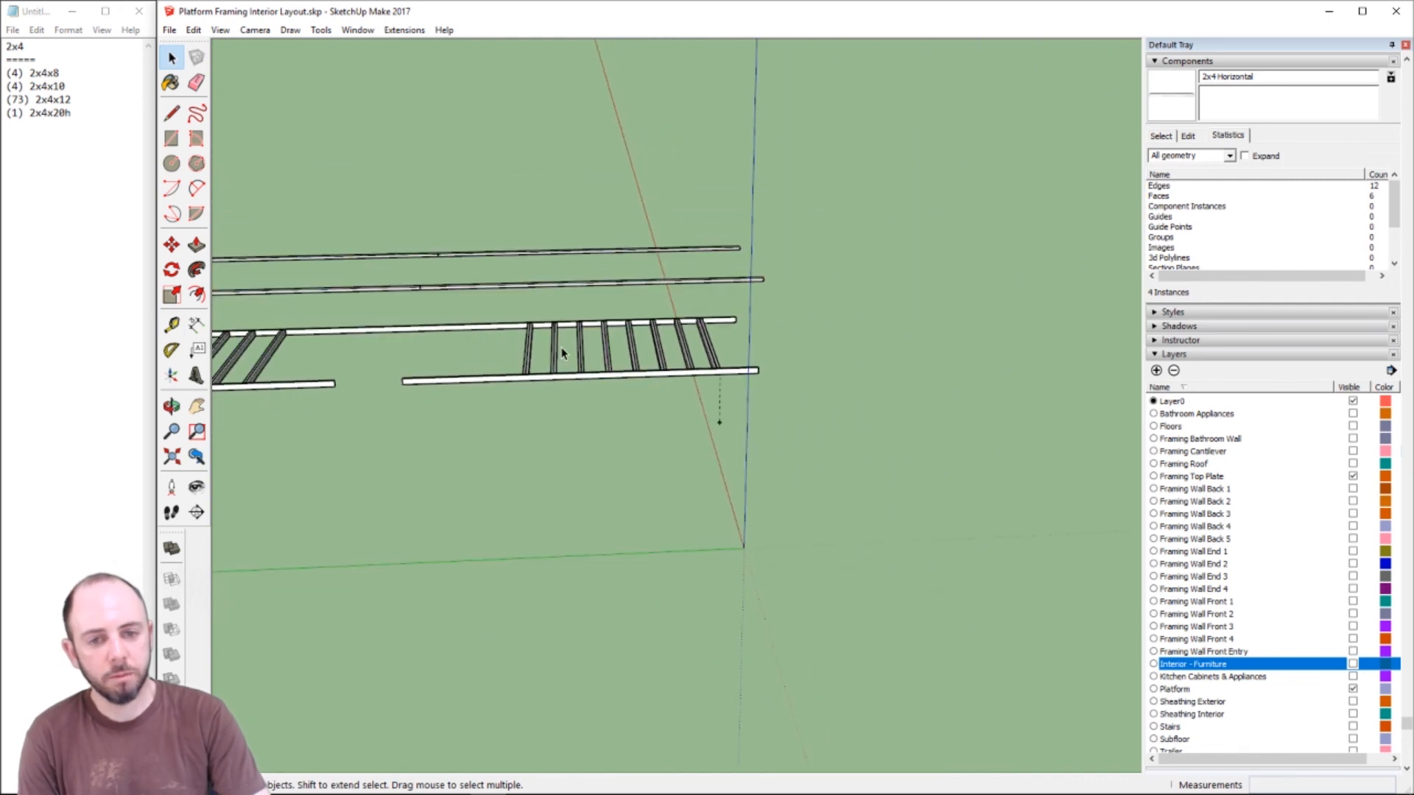
scroll(554, 361, "up", 8)
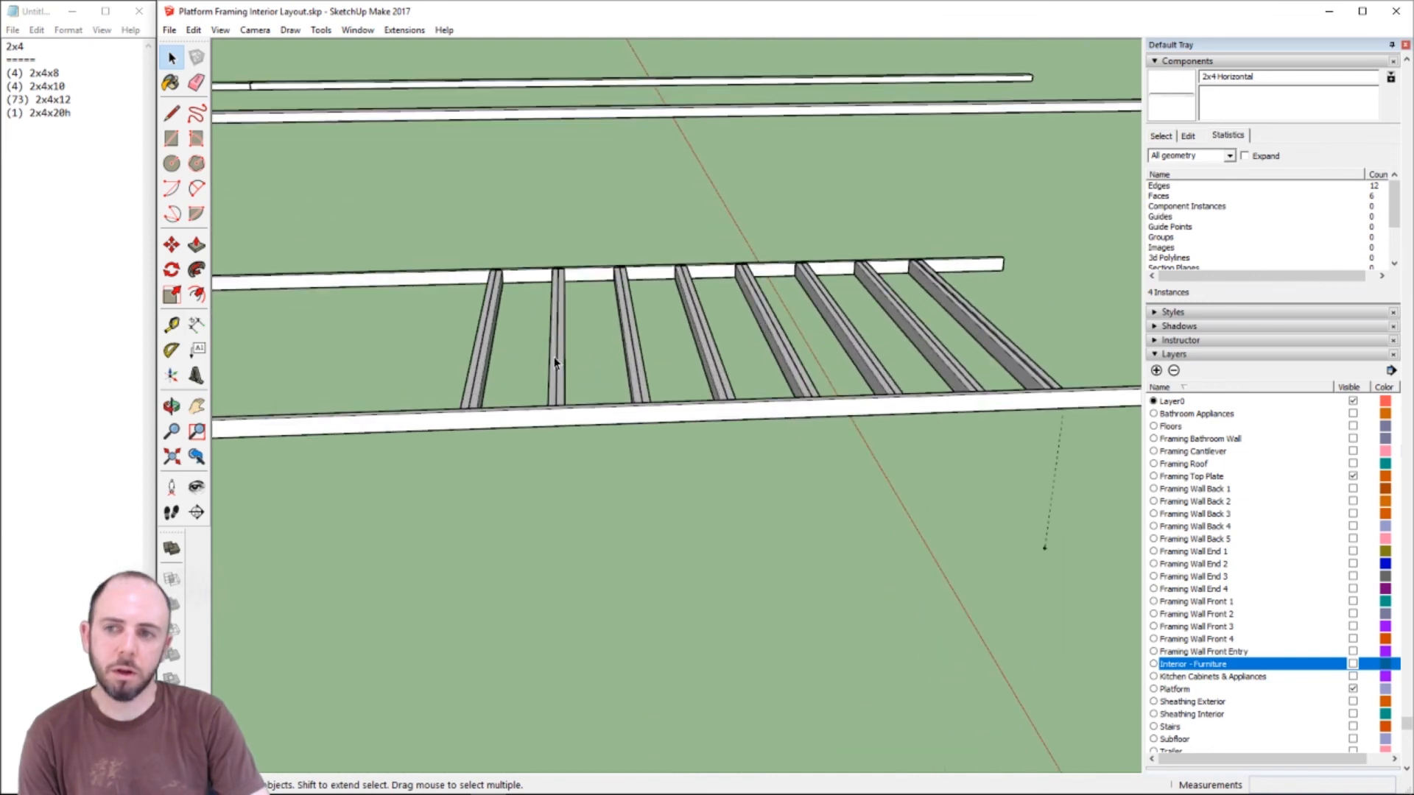
scroll(553, 361, "down", 4)
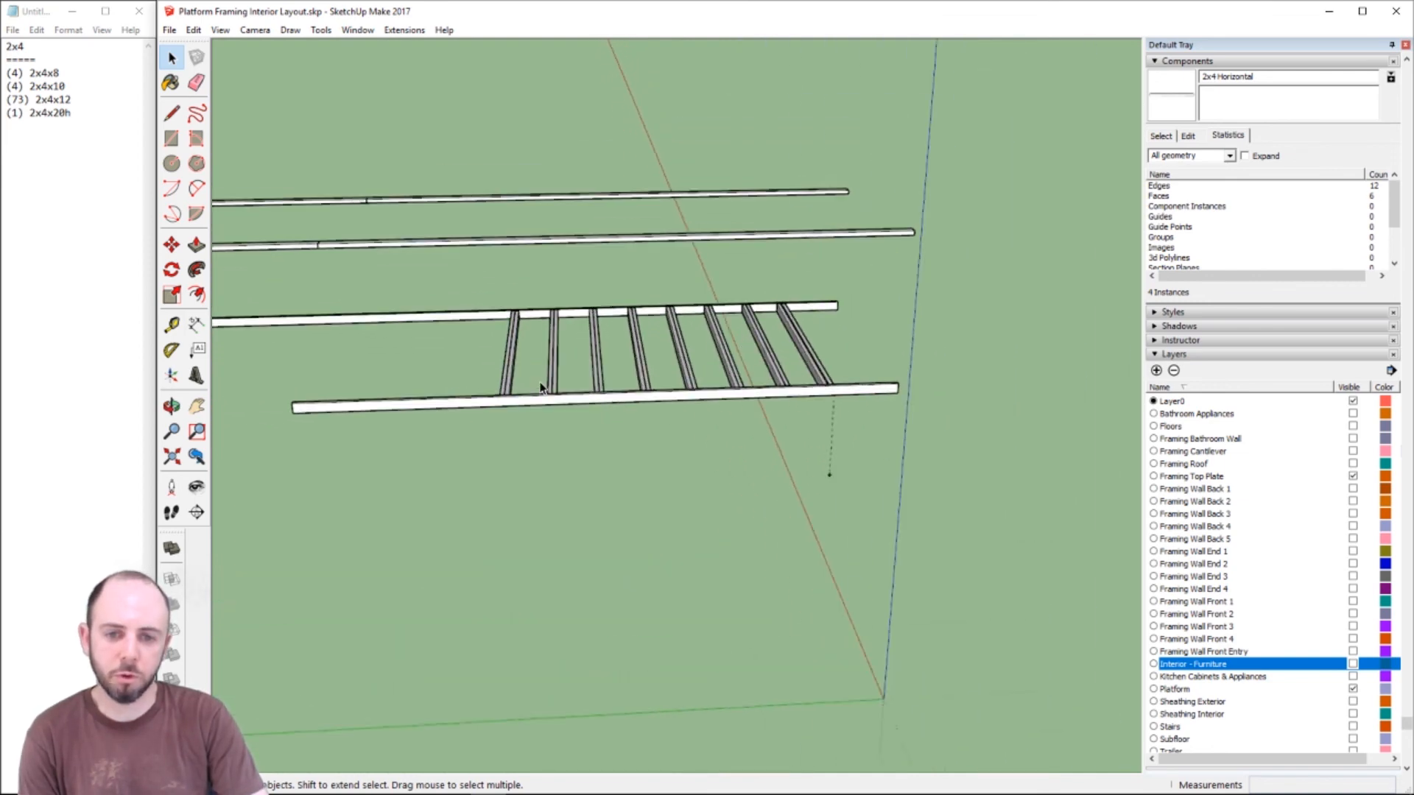
scroll(540, 388, "up", 3)
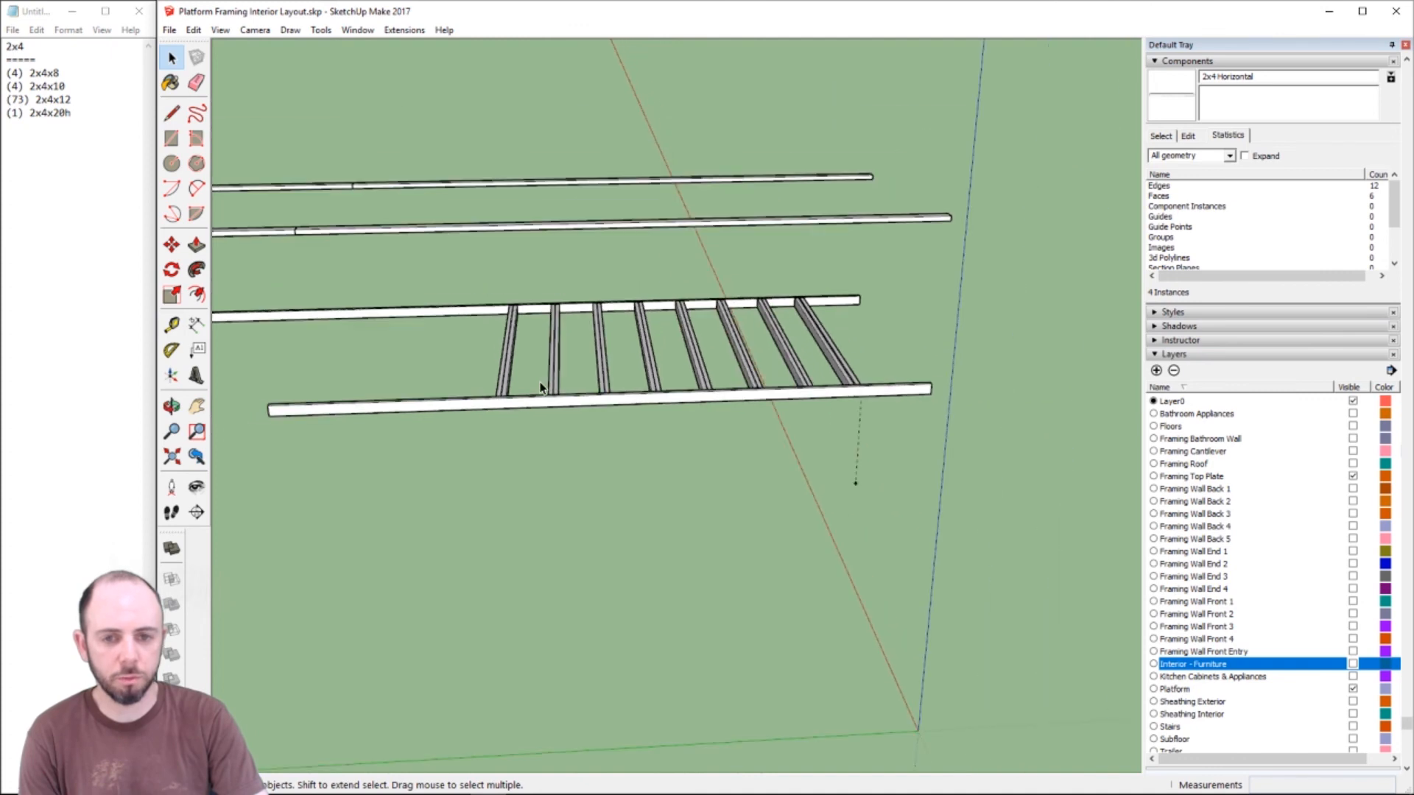
key("h")
left_click_drag(496, 369, 638, 404)
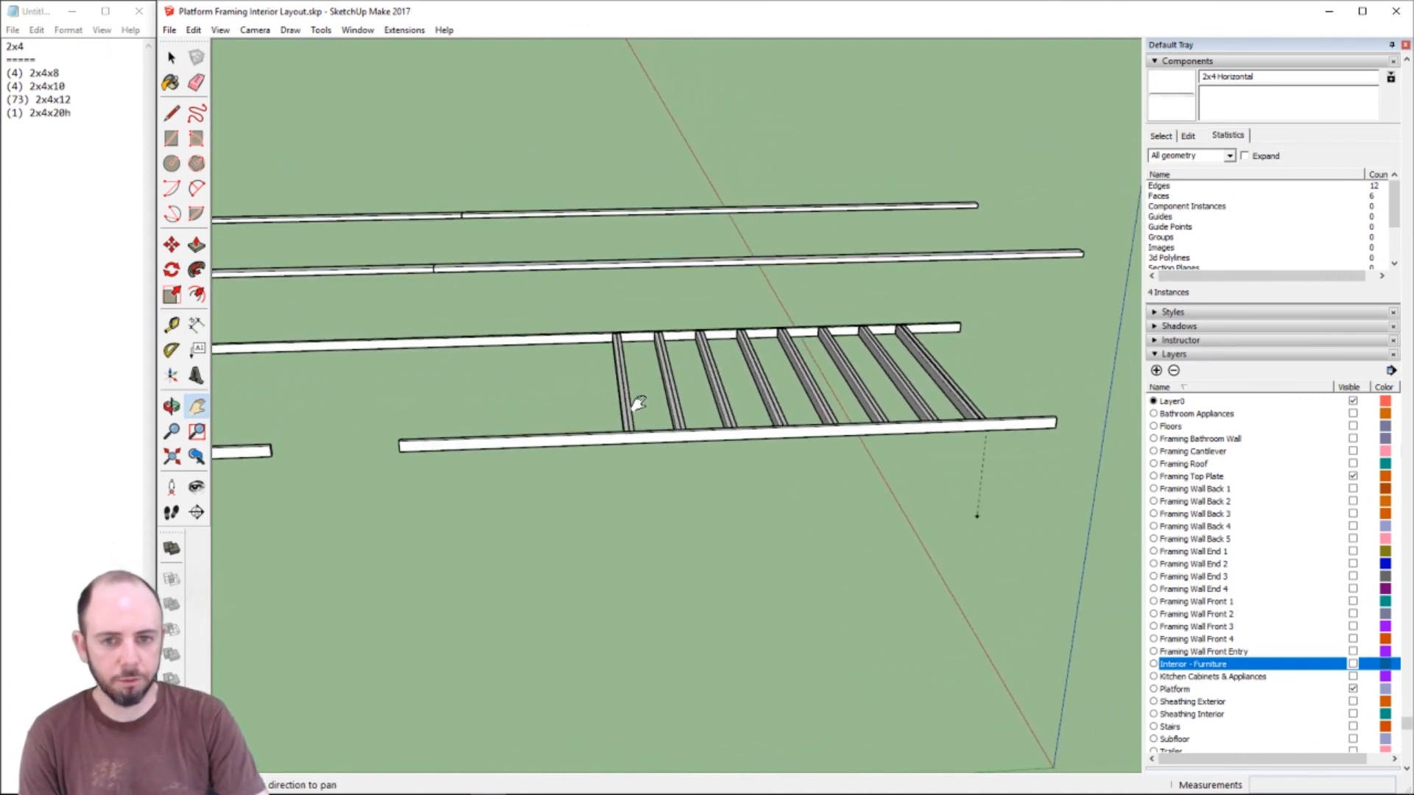
scroll(638, 403, "down", 3)
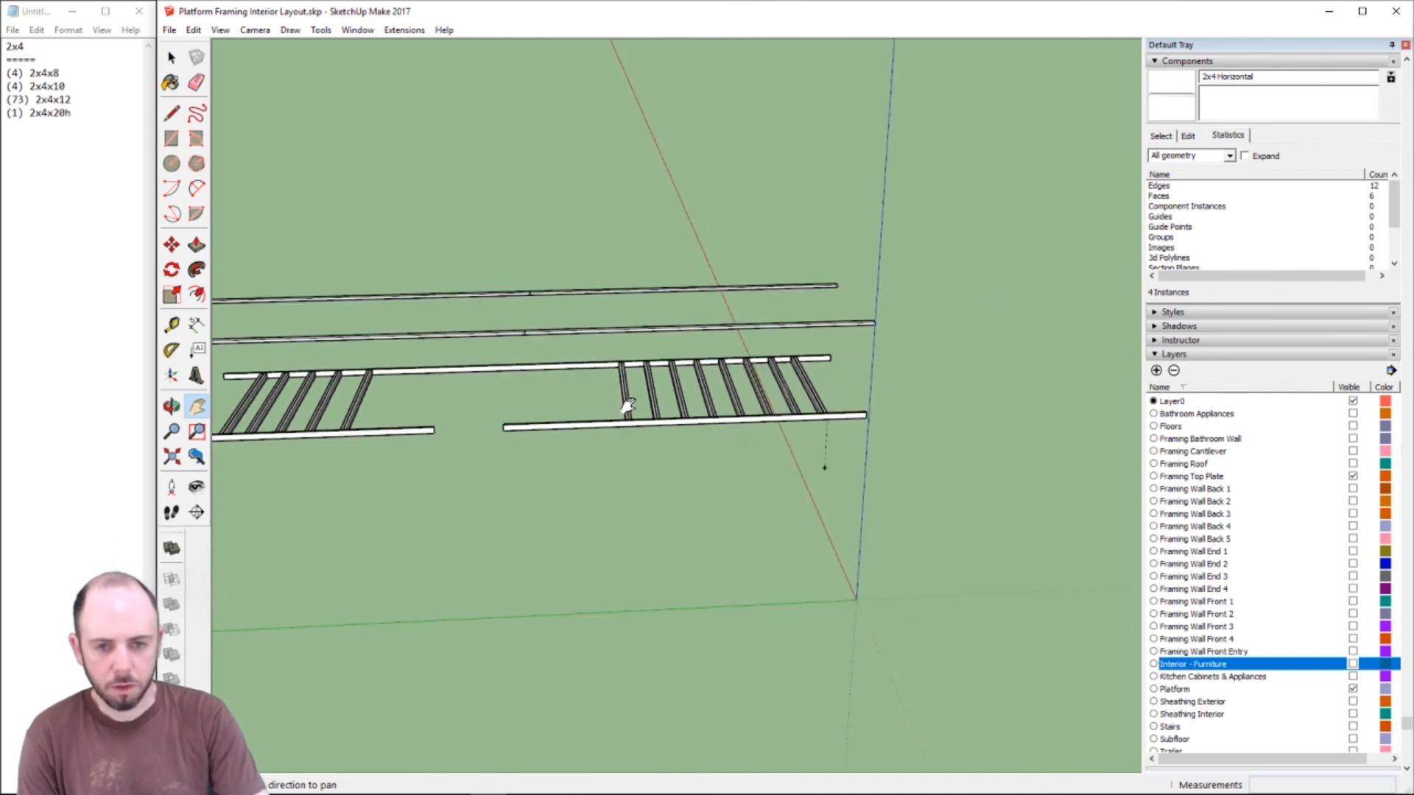
scroll(558, 404, "up", 1)
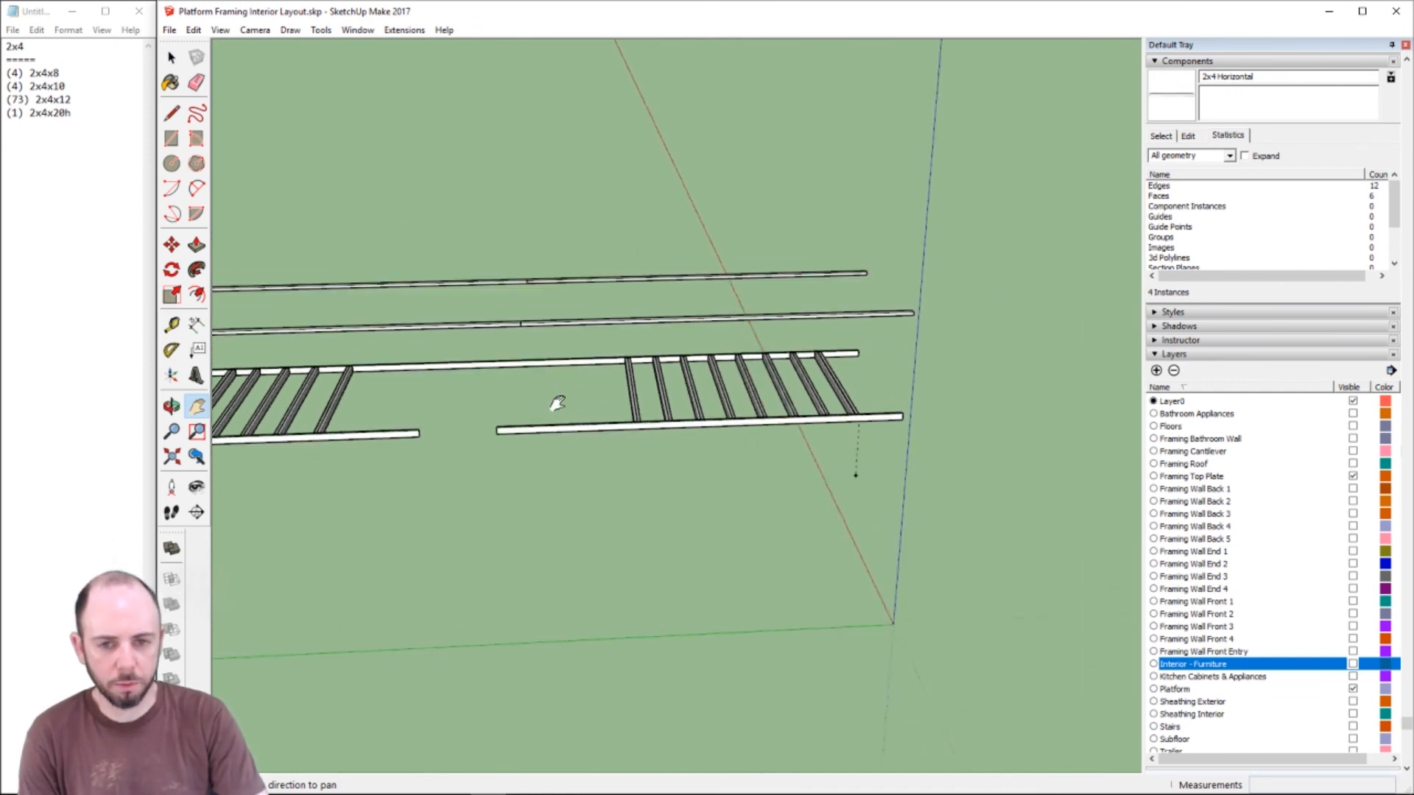
scroll(558, 404, "up", 1)
scroll(1241, 626, "down", 1)
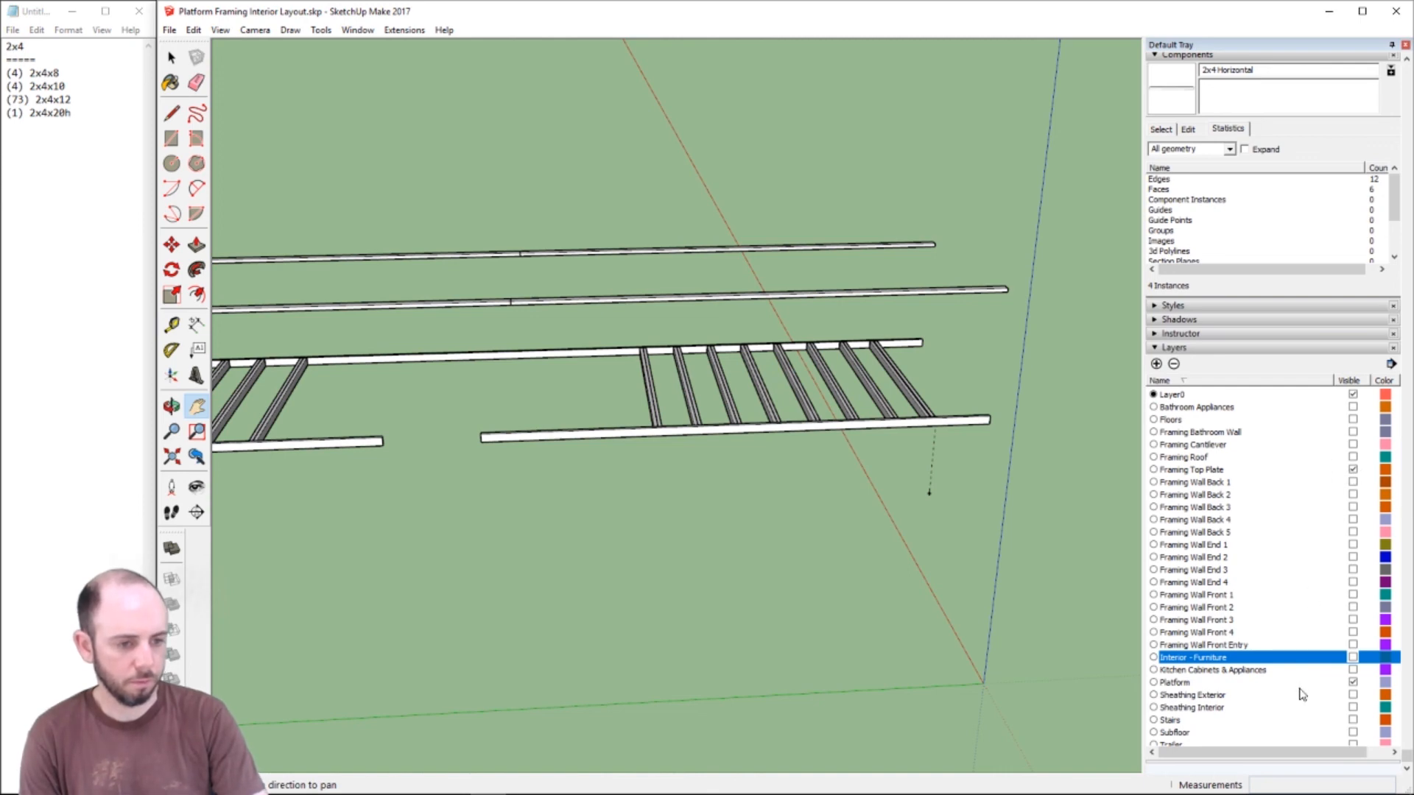
- Hide the Platform layer and show the layers Framing Wall End 1 to 4
left_click(1353, 682)
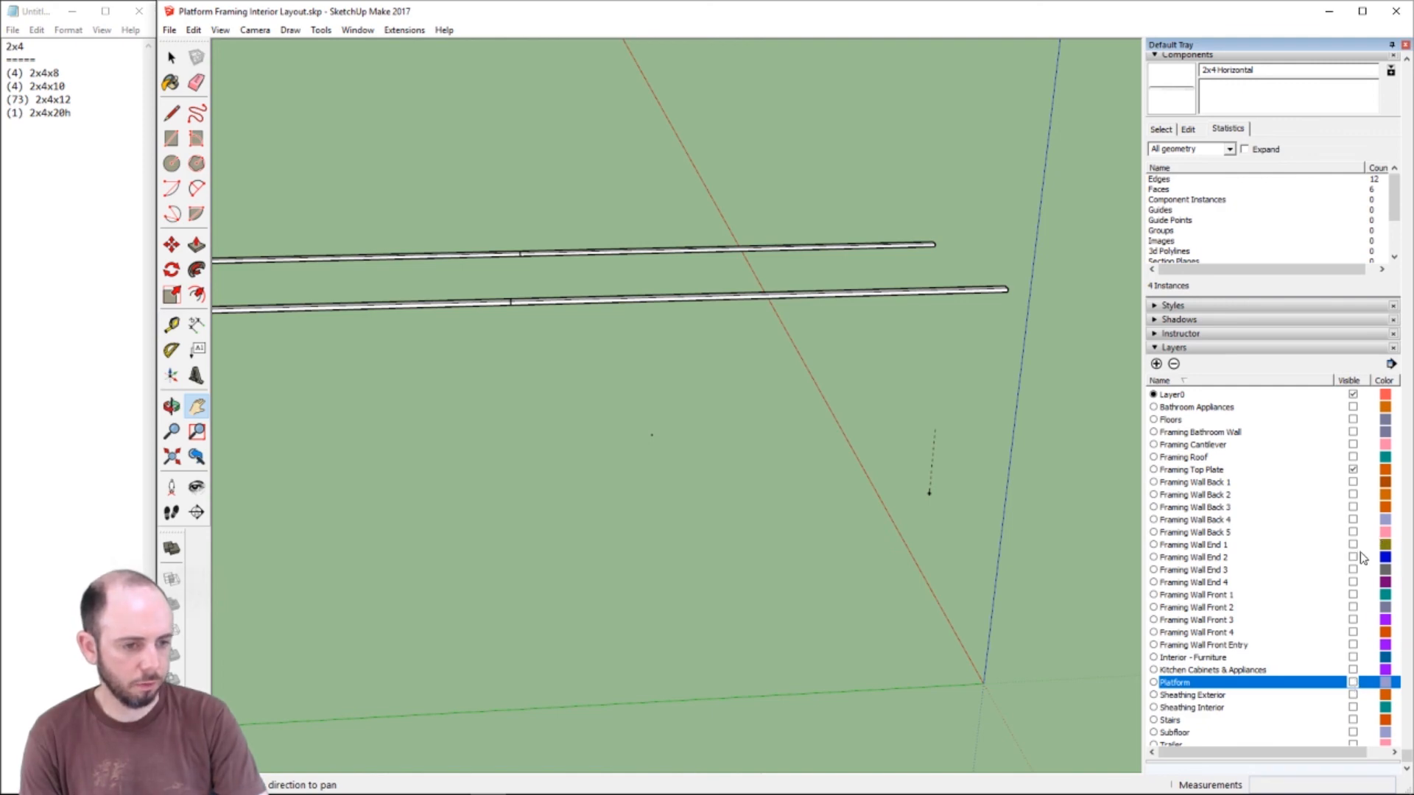
left_click(1354, 557)
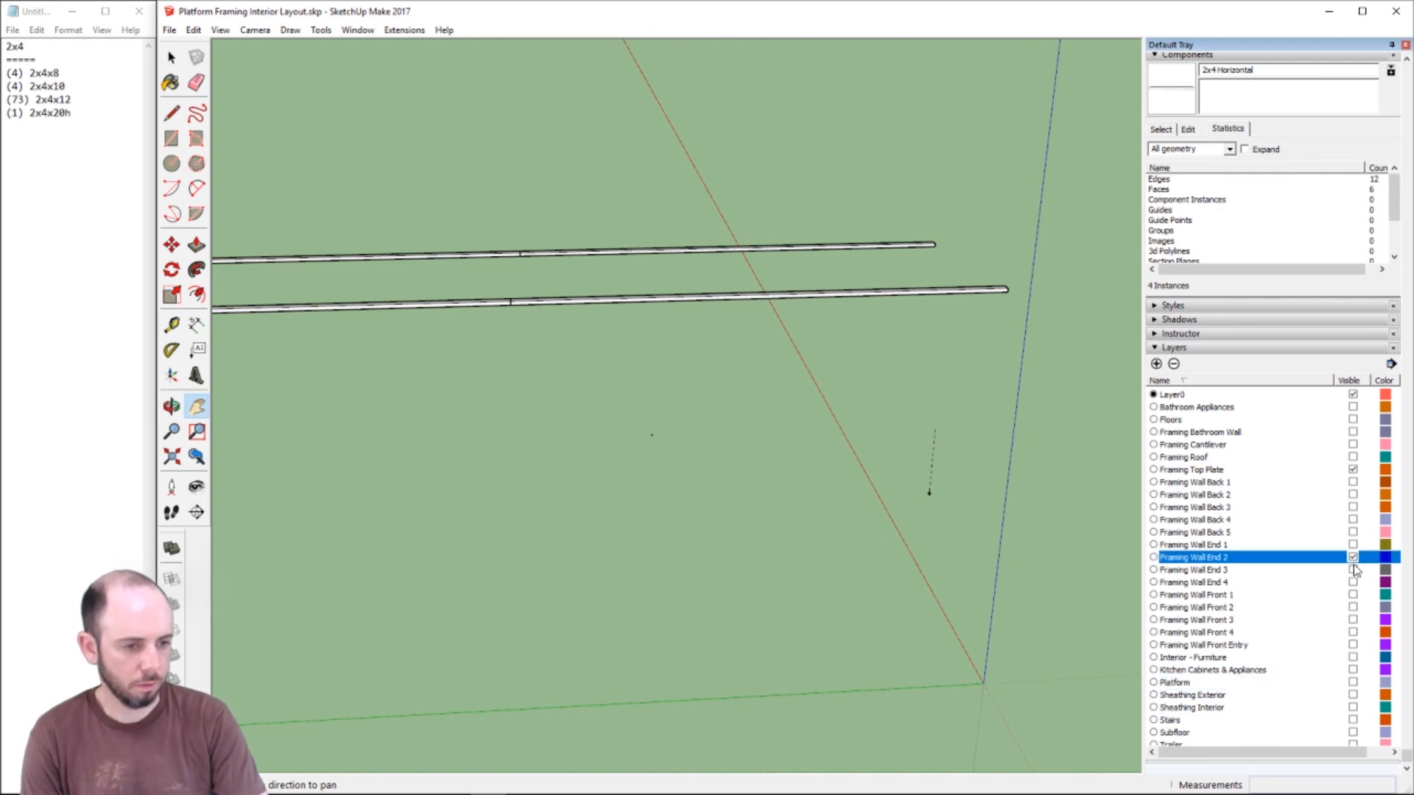
left_click(1353, 545)
left_click(1358, 572)
left_click(1355, 583)
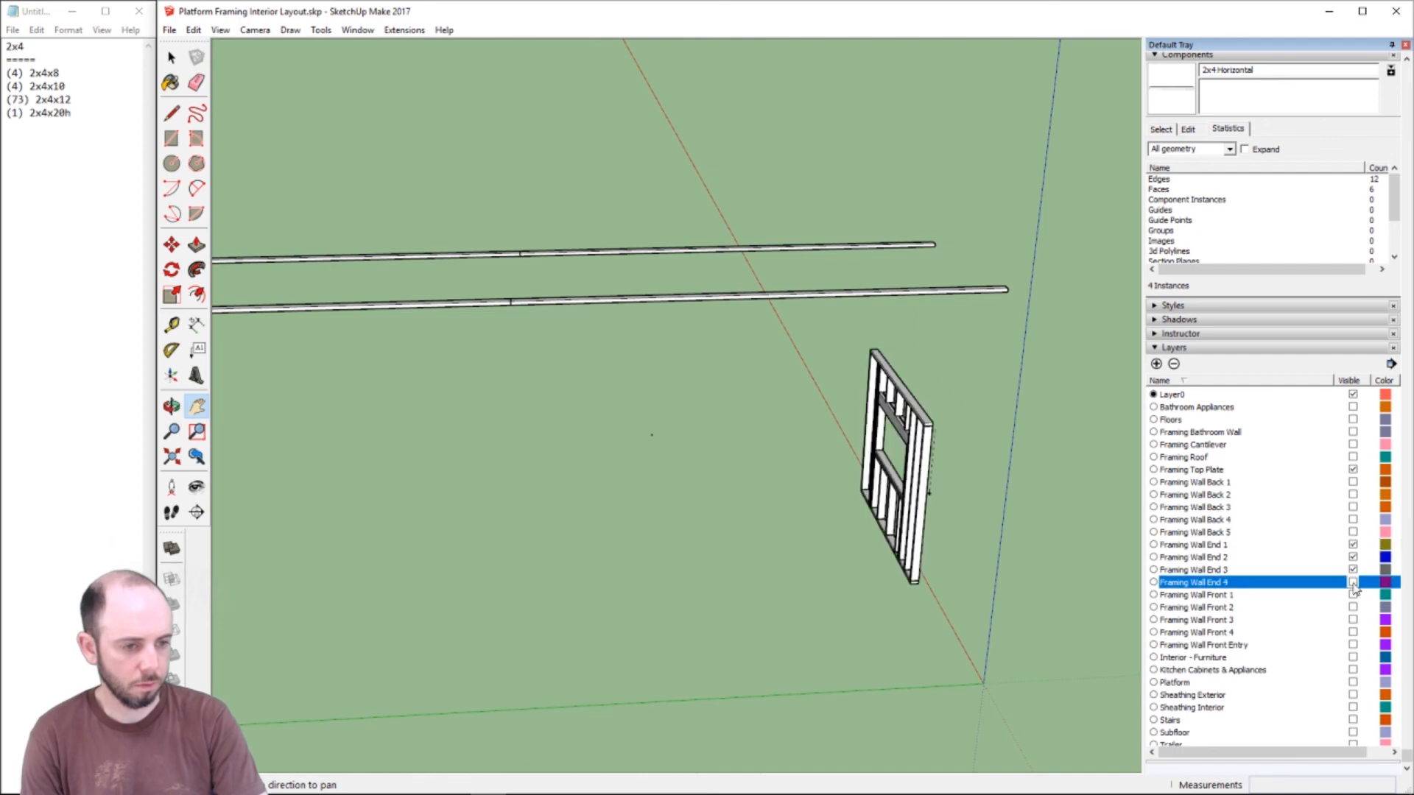
left_click(1355, 595)
left_click(1353, 595)
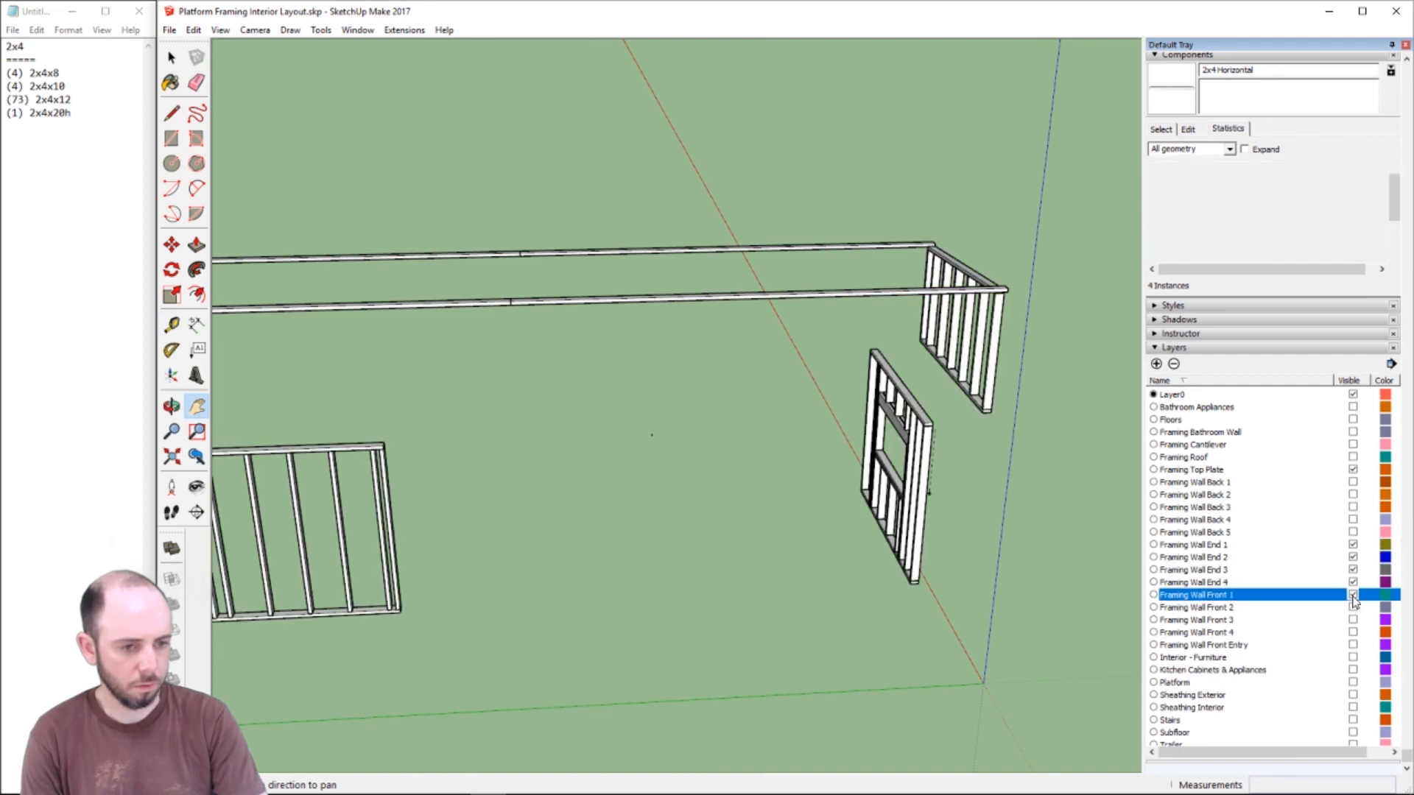
- Measure the height of the outer corner stud on the lower end wall with the window opening
key("o")
left_click_drag(1044, 463, 579, 390)
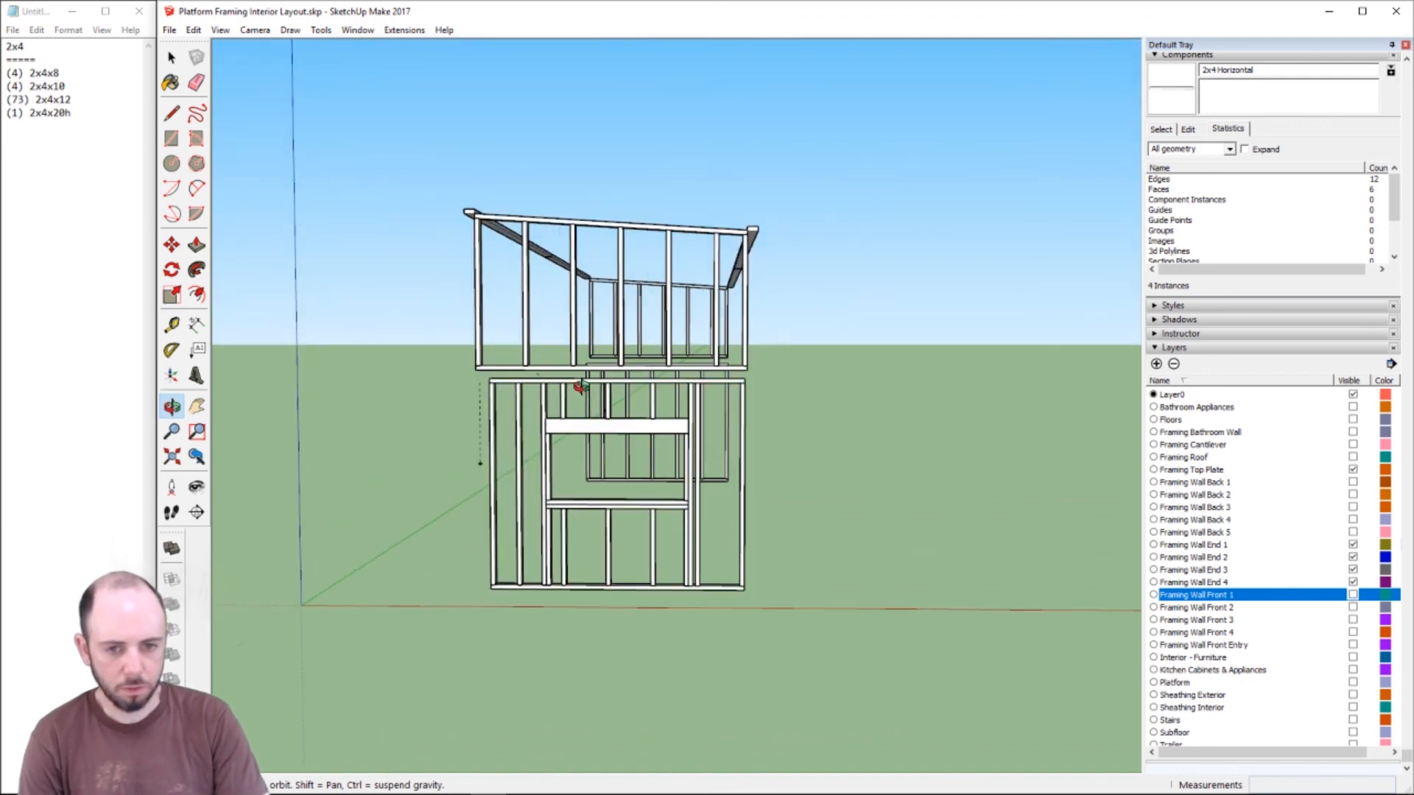
key("space")
scroll(762, 432, "up", 5)
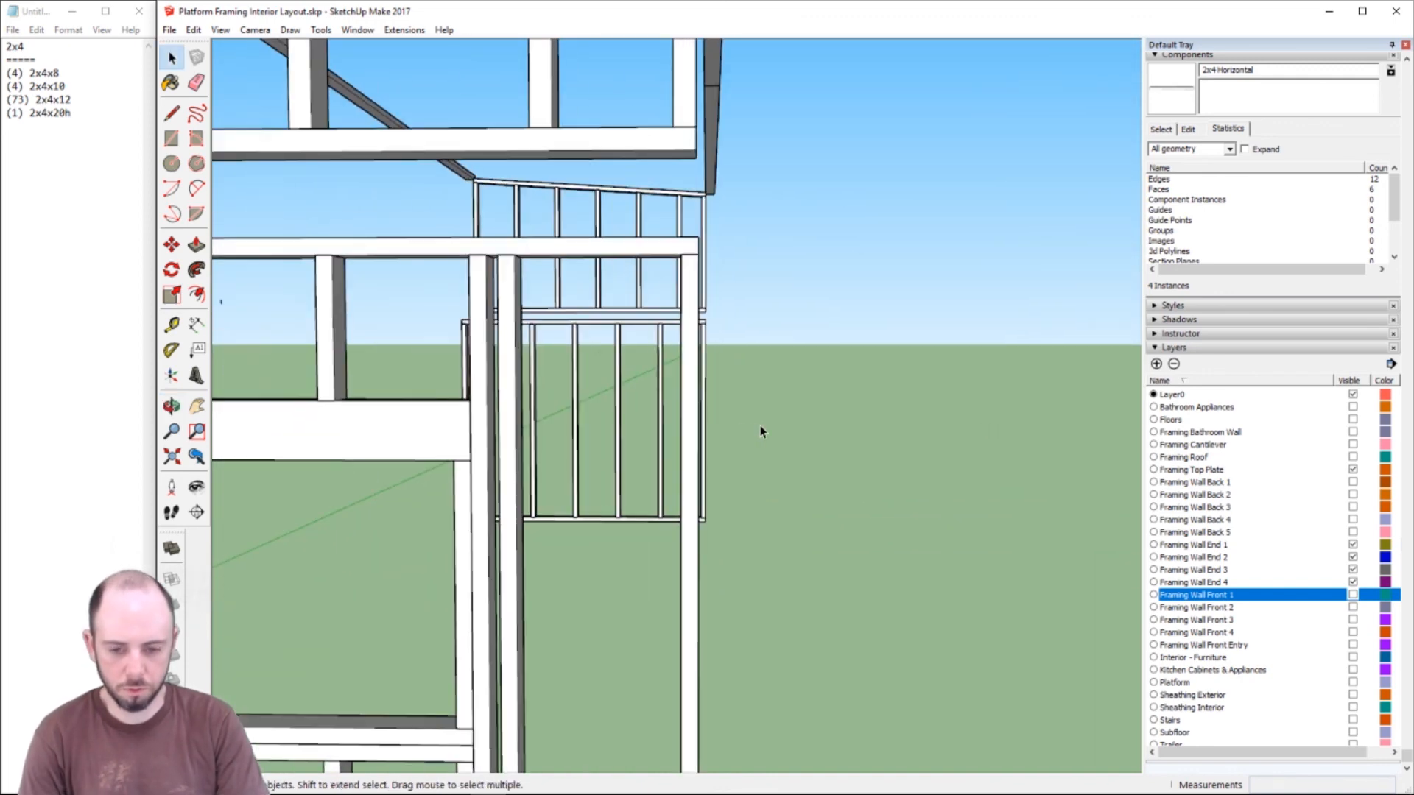
scroll(760, 432, "down", 3)
key("t")
left_click(724, 338)
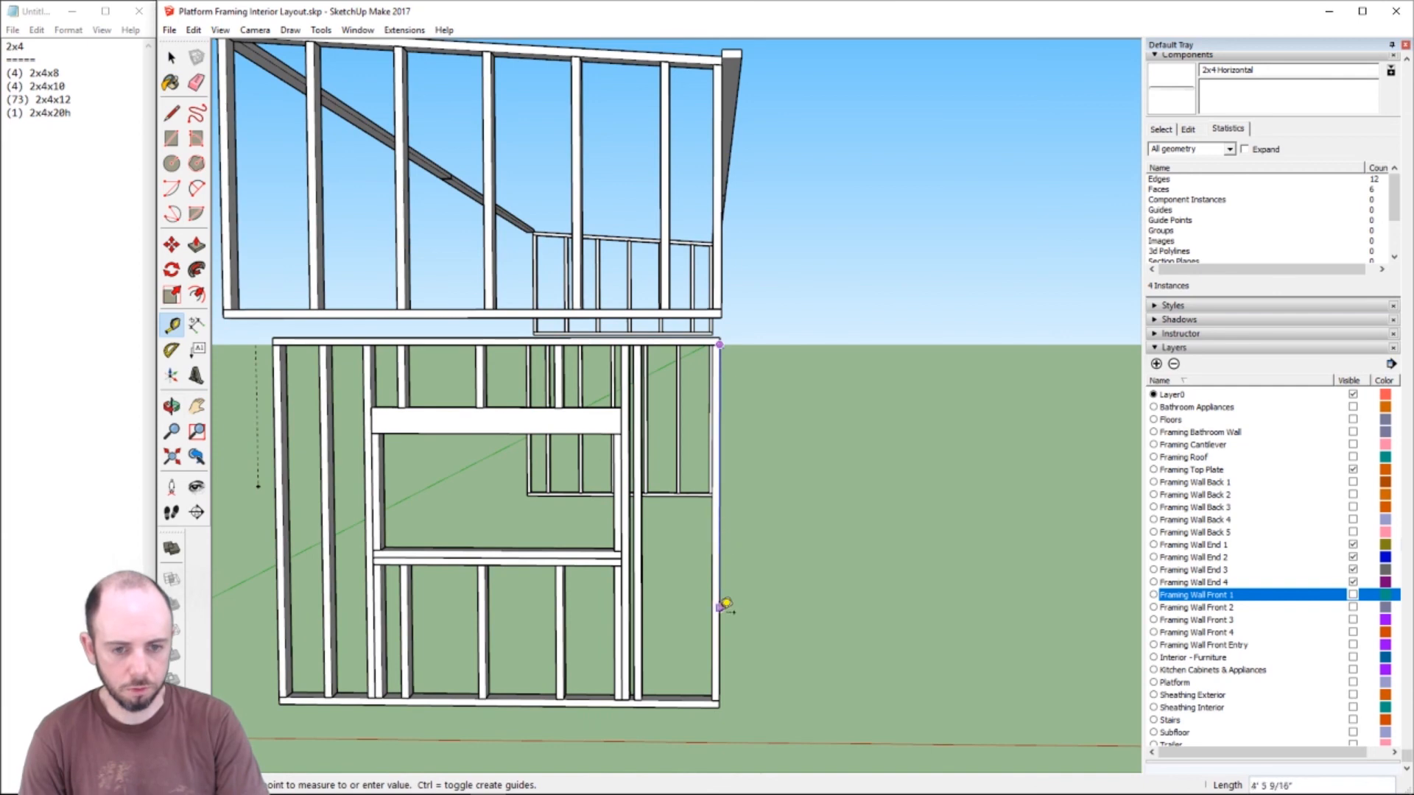
left_click(728, 694)
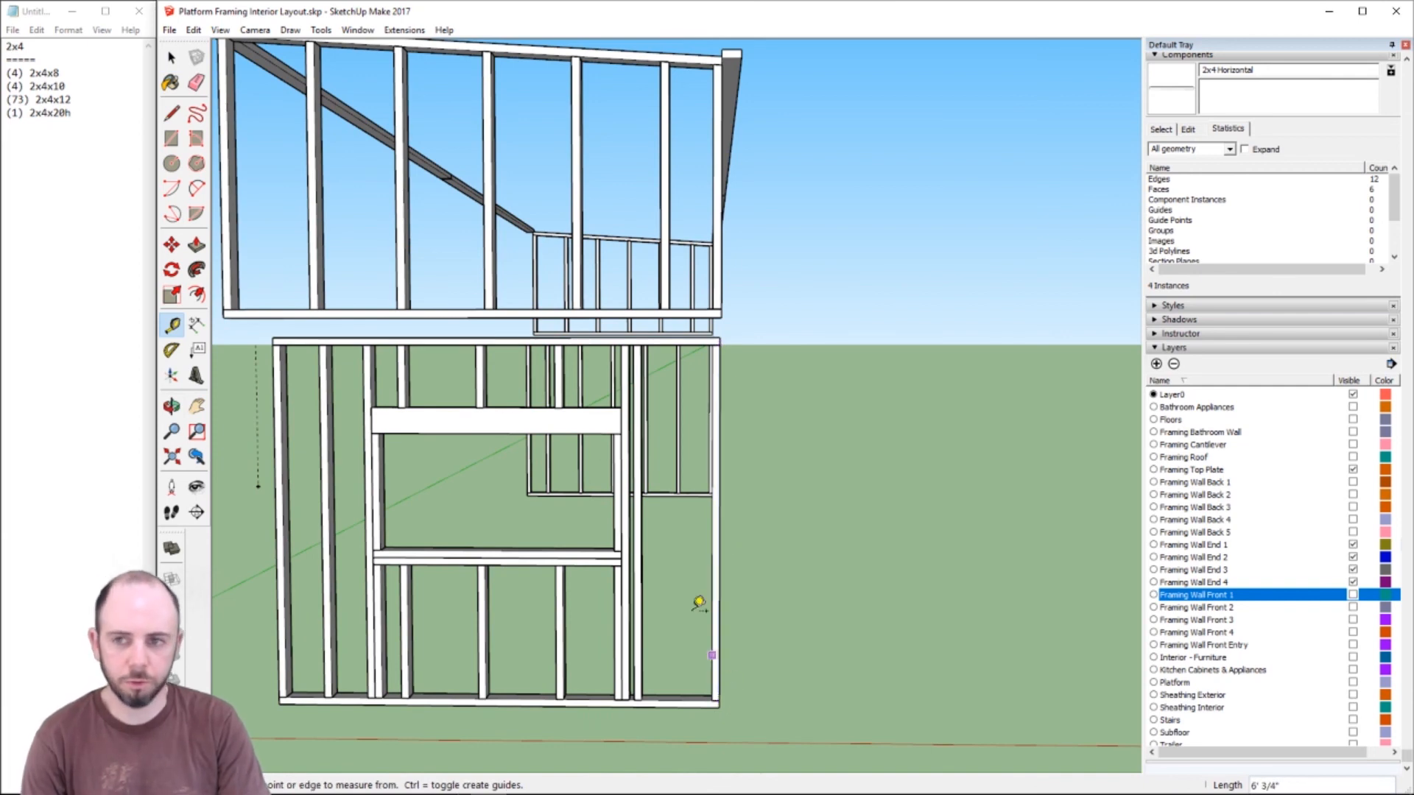
- Note the stud length 72.75 in the lumber list, below the board lines and separated by a blank line
left_click(98, 129)
key("Return")
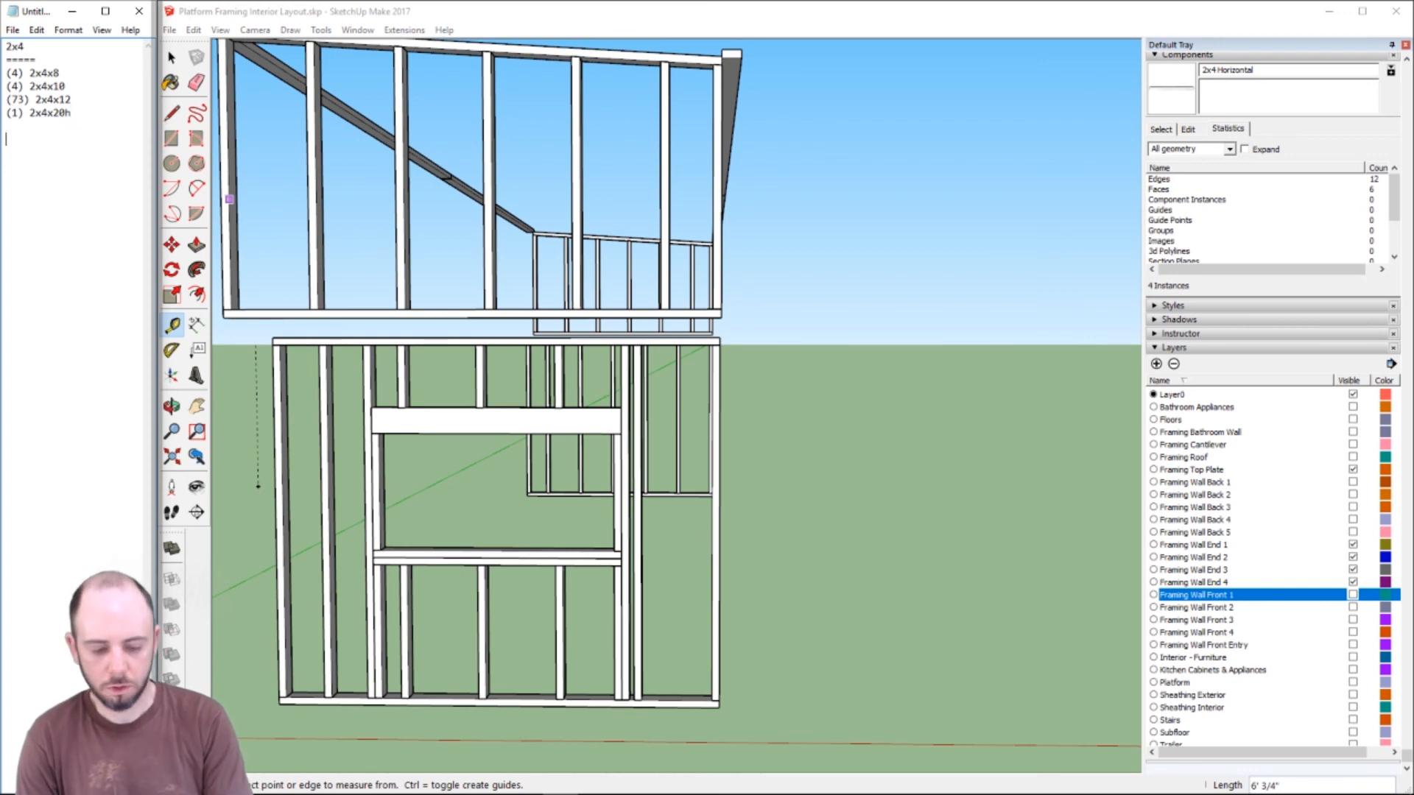
type("60")
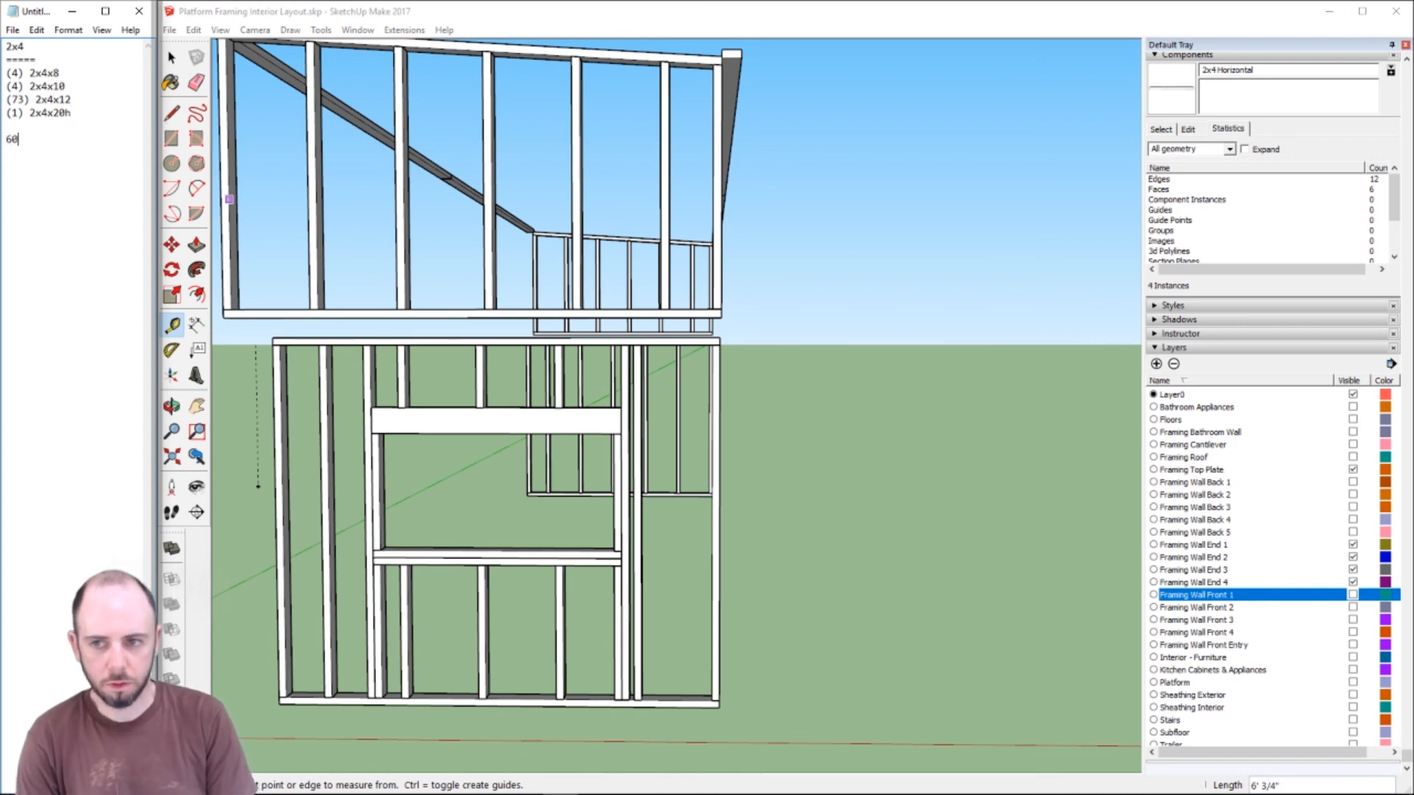
key("BackSpace")
key("BackSpace")
type("72.75")
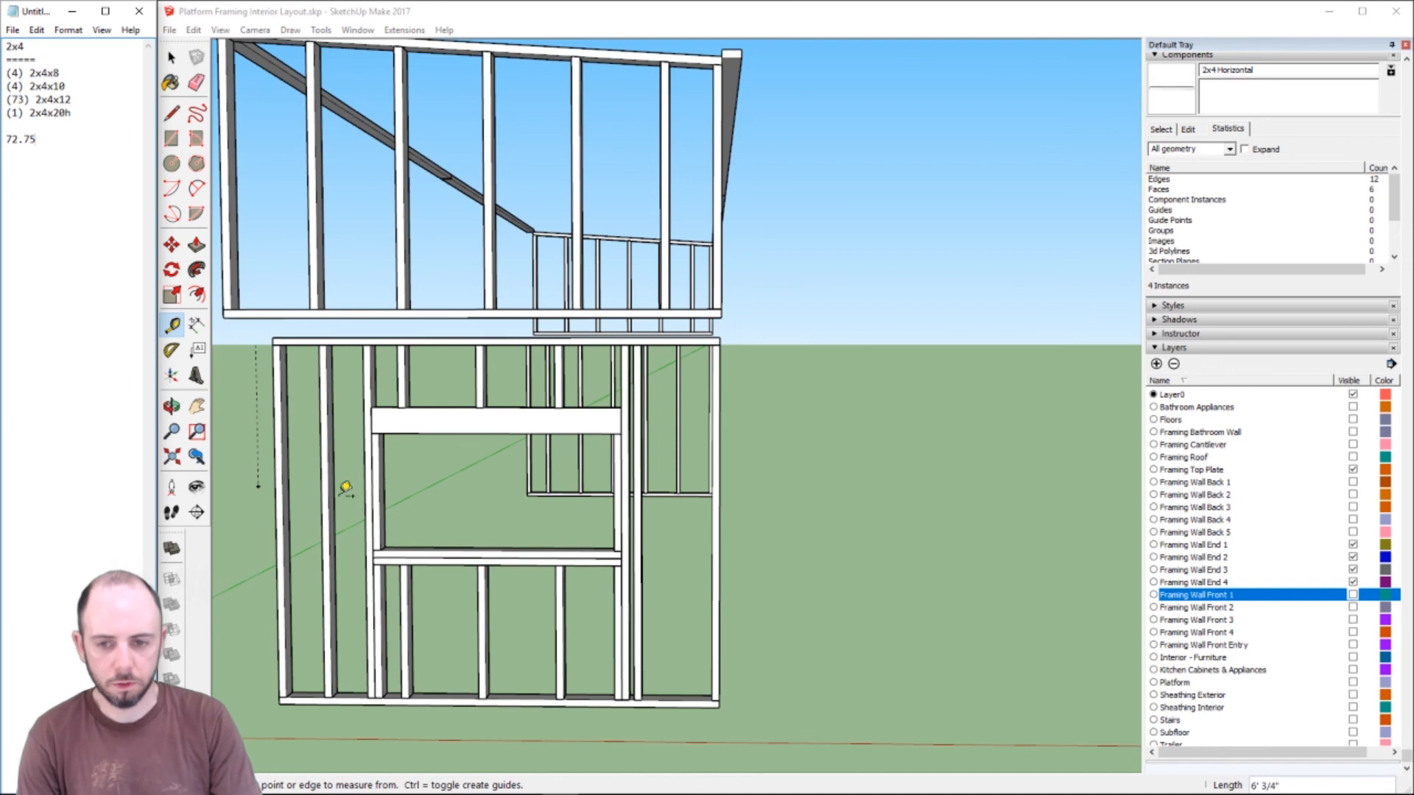
type("o")
left_click(701, 471)
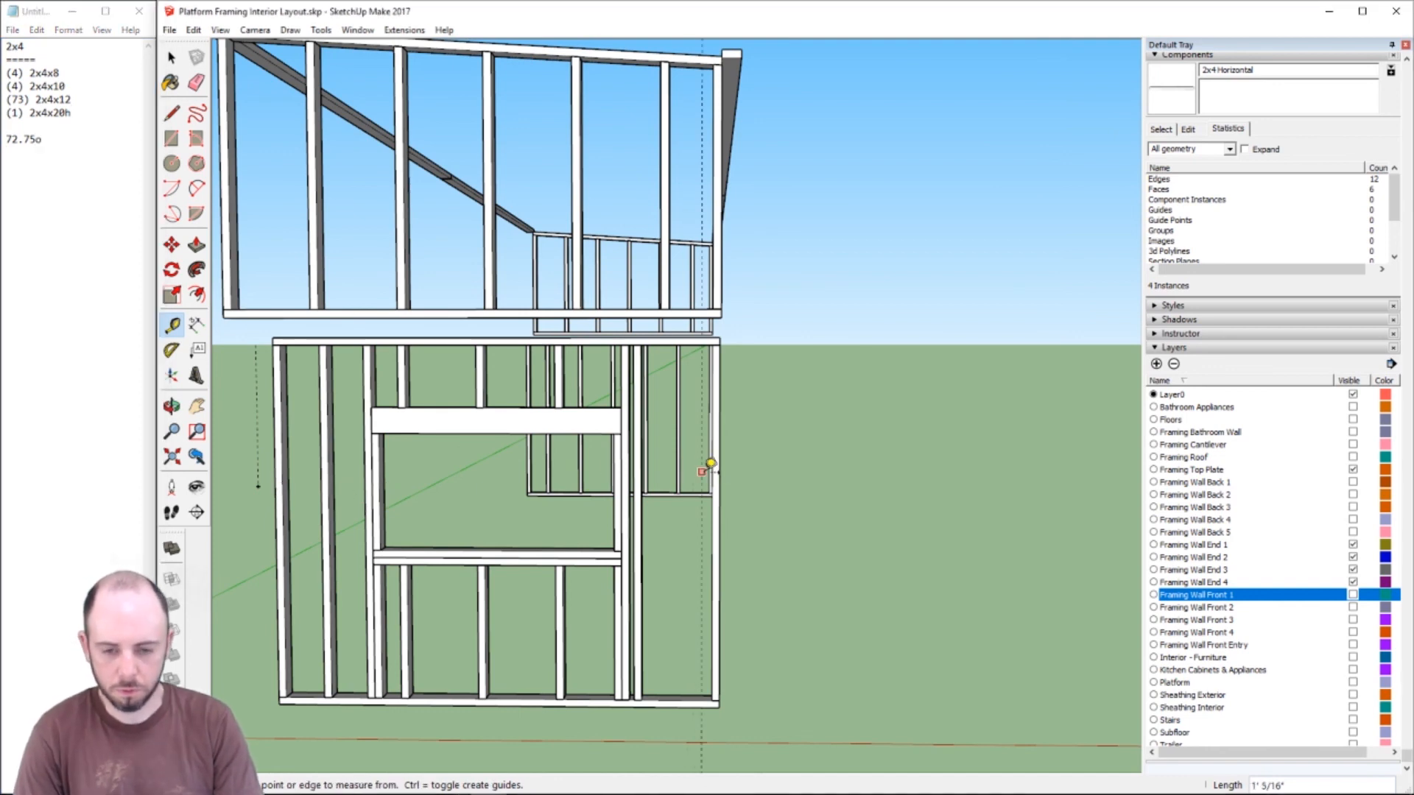
- Put the quantity (15) before the 72.75 stud length in the lumber list and remove the stray letter after it
key("o")
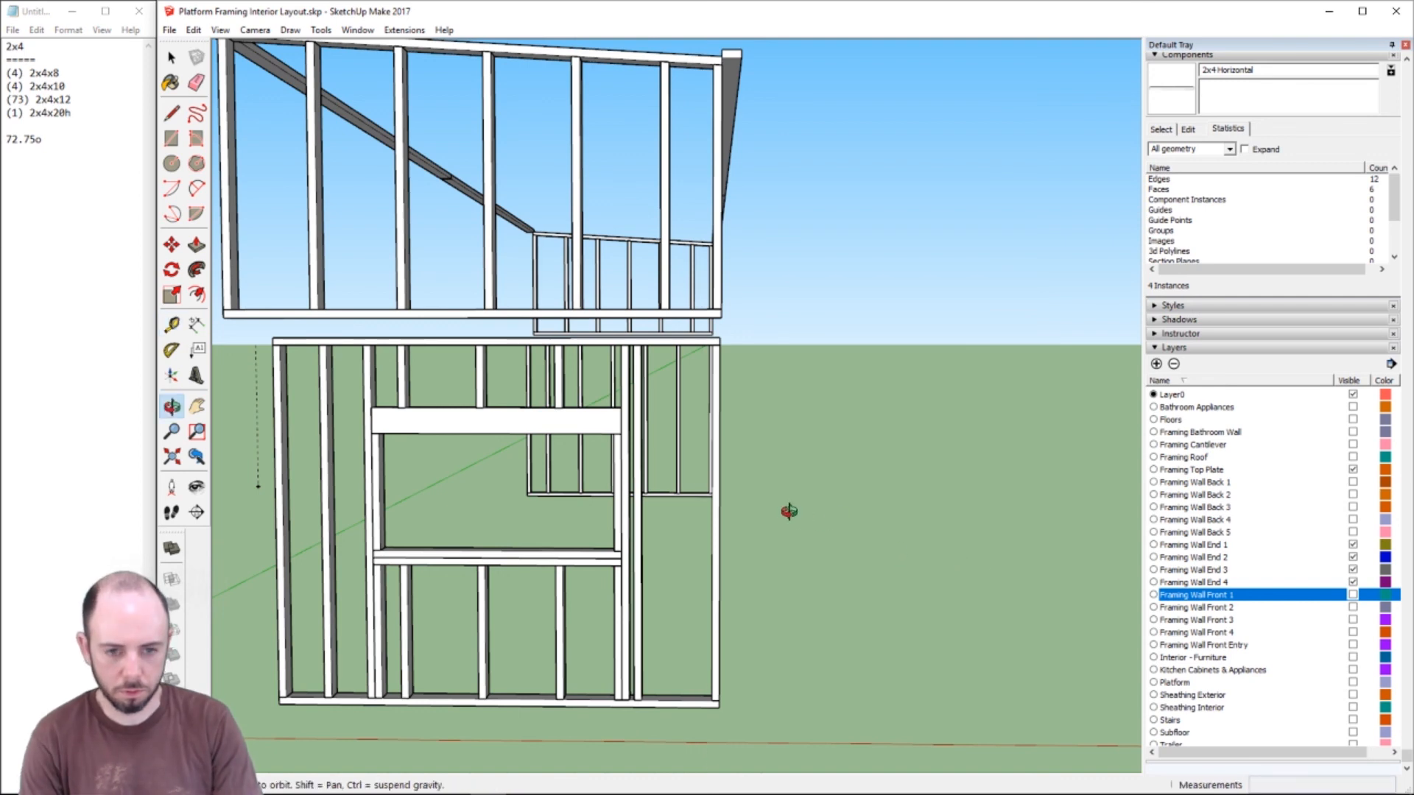
left_click_drag(789, 511, 641, 419)
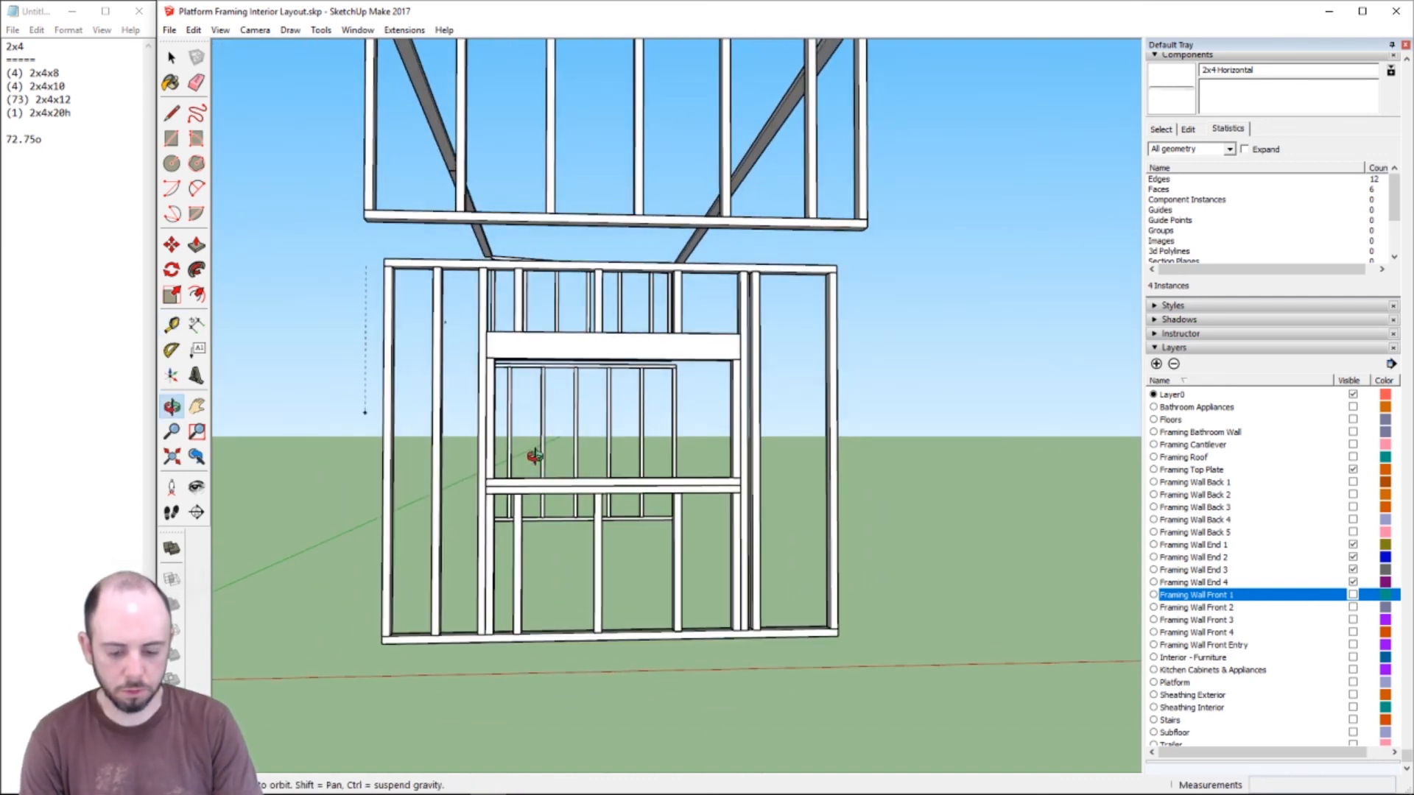
key("F3")
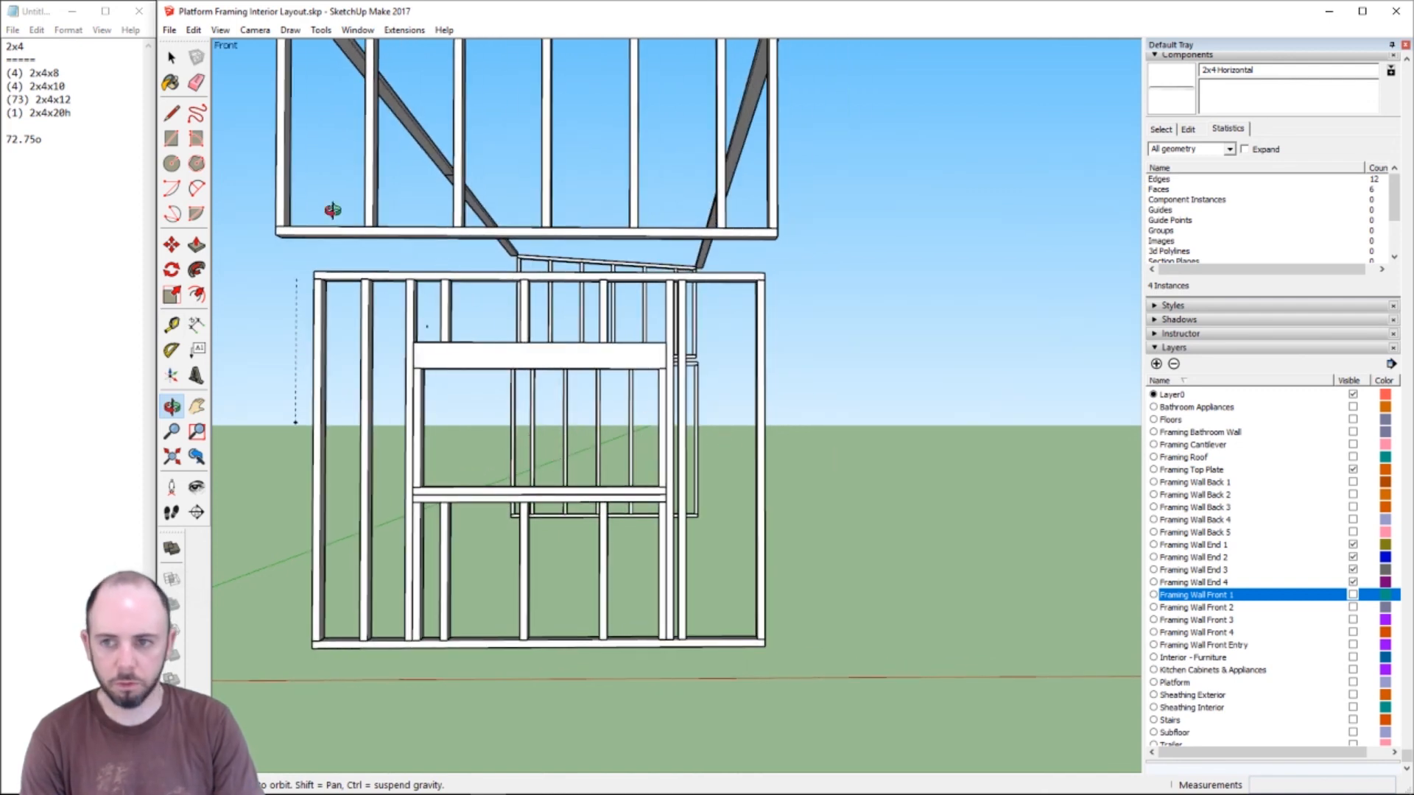
left_click(68, 137)
key("BackSpace")
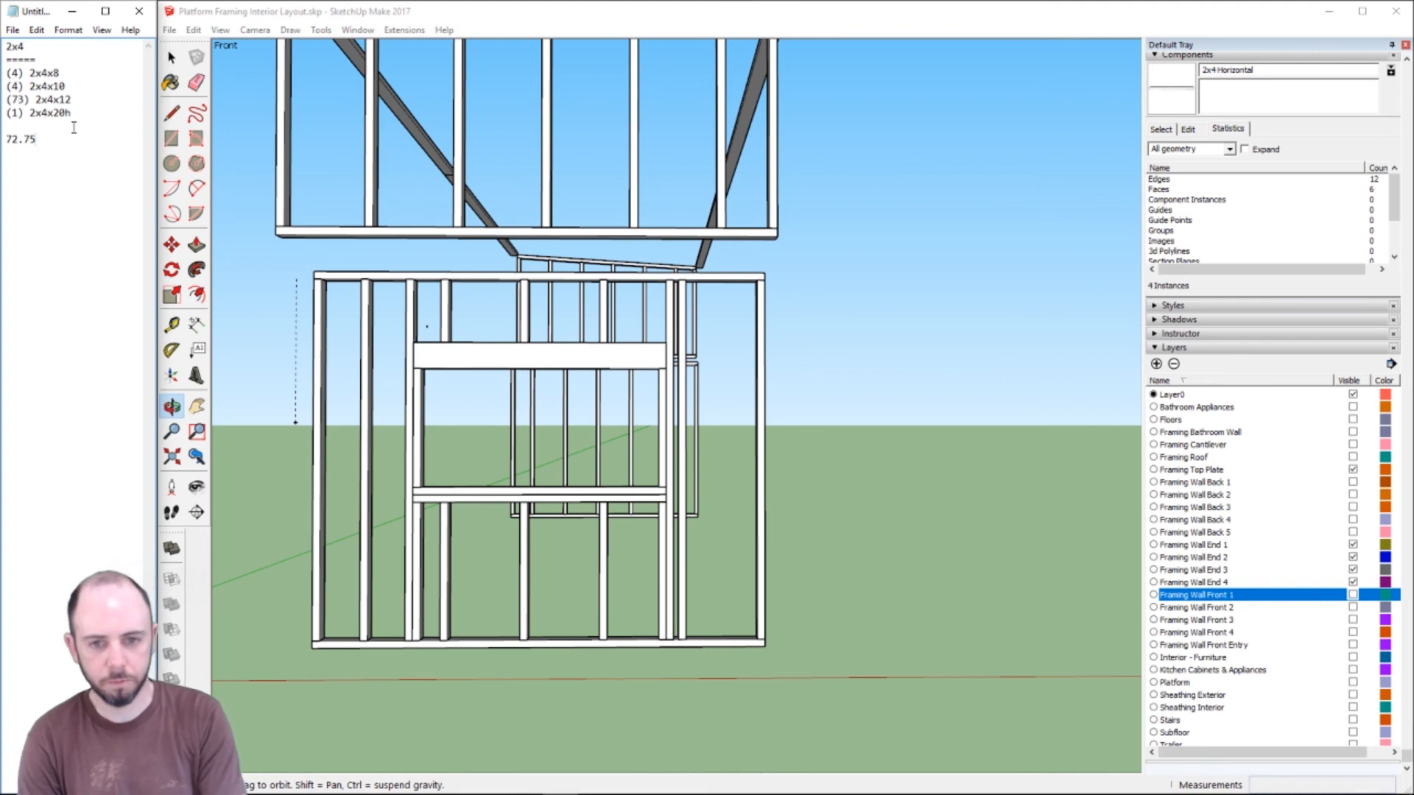
key("Home")
type("(15")
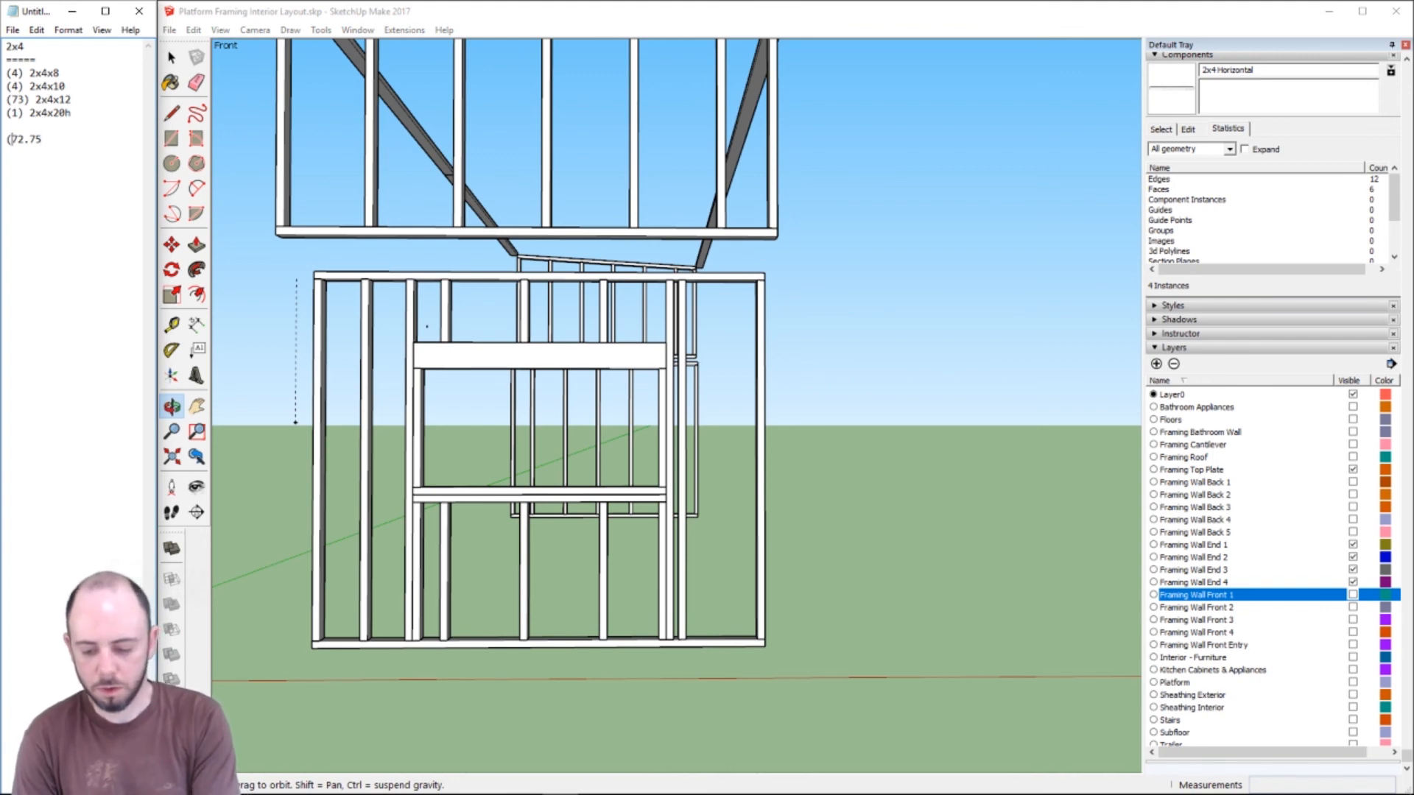
type(") ")
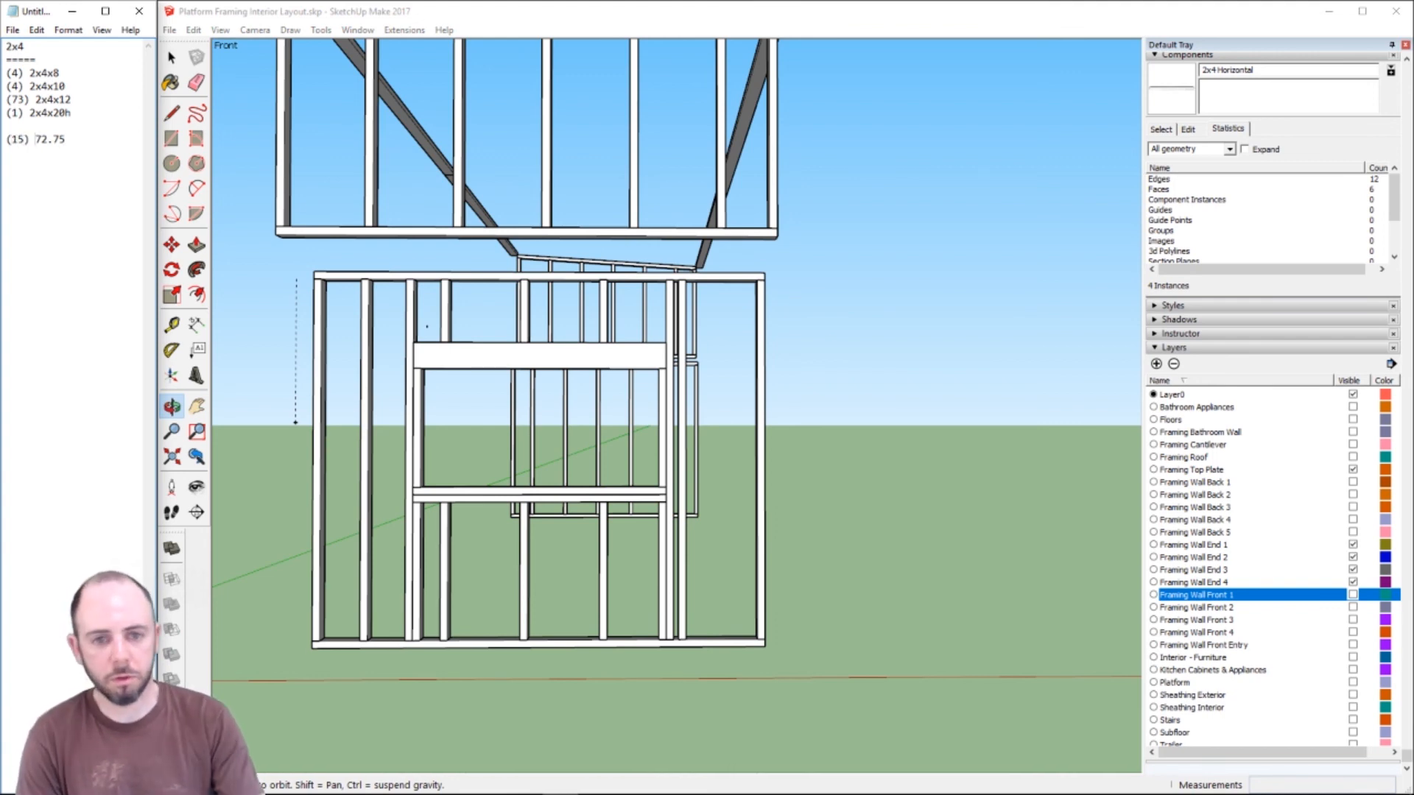
- Measure the heights of the shortest and tallest corner studs on the upper end wall
type("h")
mouse_move(673, 218)
left_mouse_down()
mouse_move(666, 246)
mouse_move(696, 280)
mouse_move(692, 352)
left_mouse_up()
key("h")
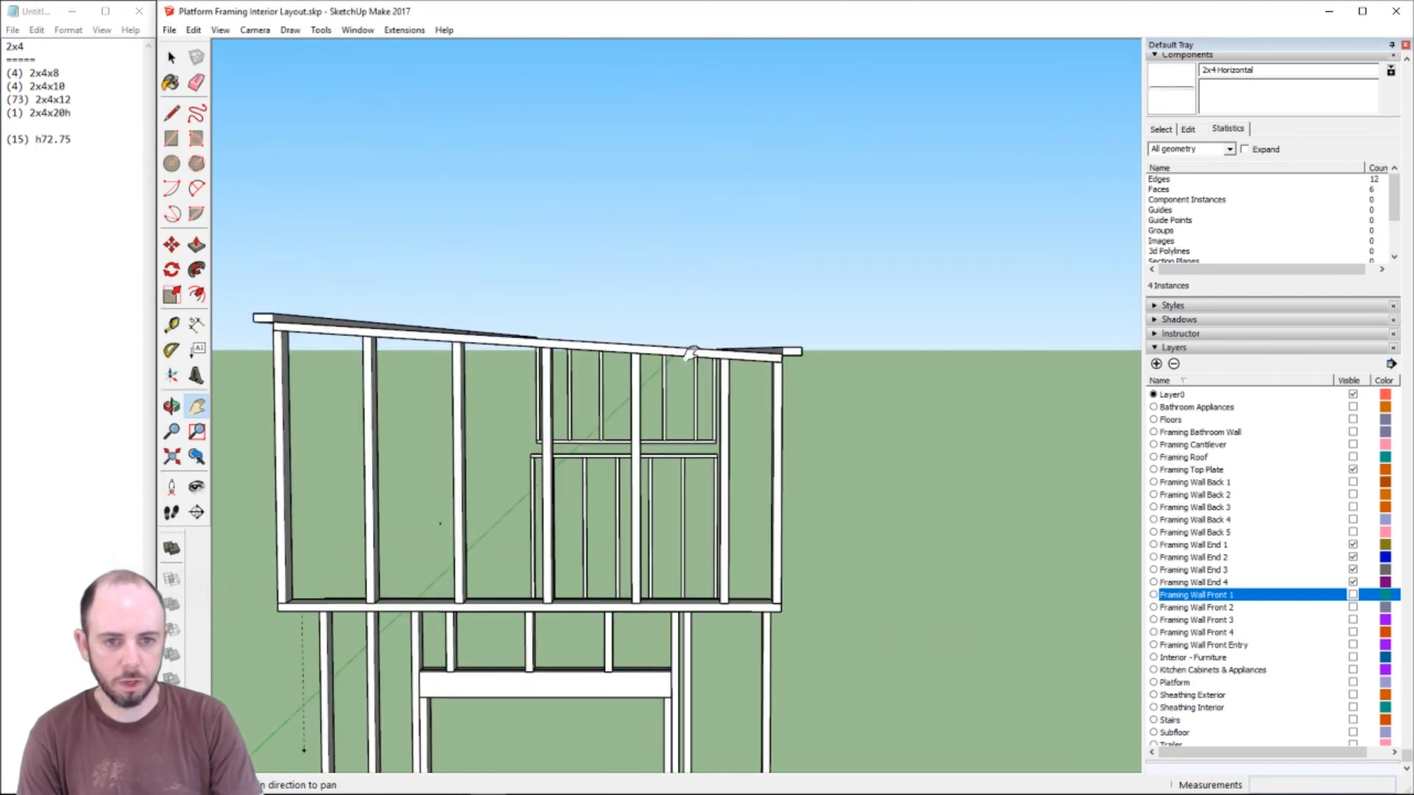
key("t")
left_click(782, 361)
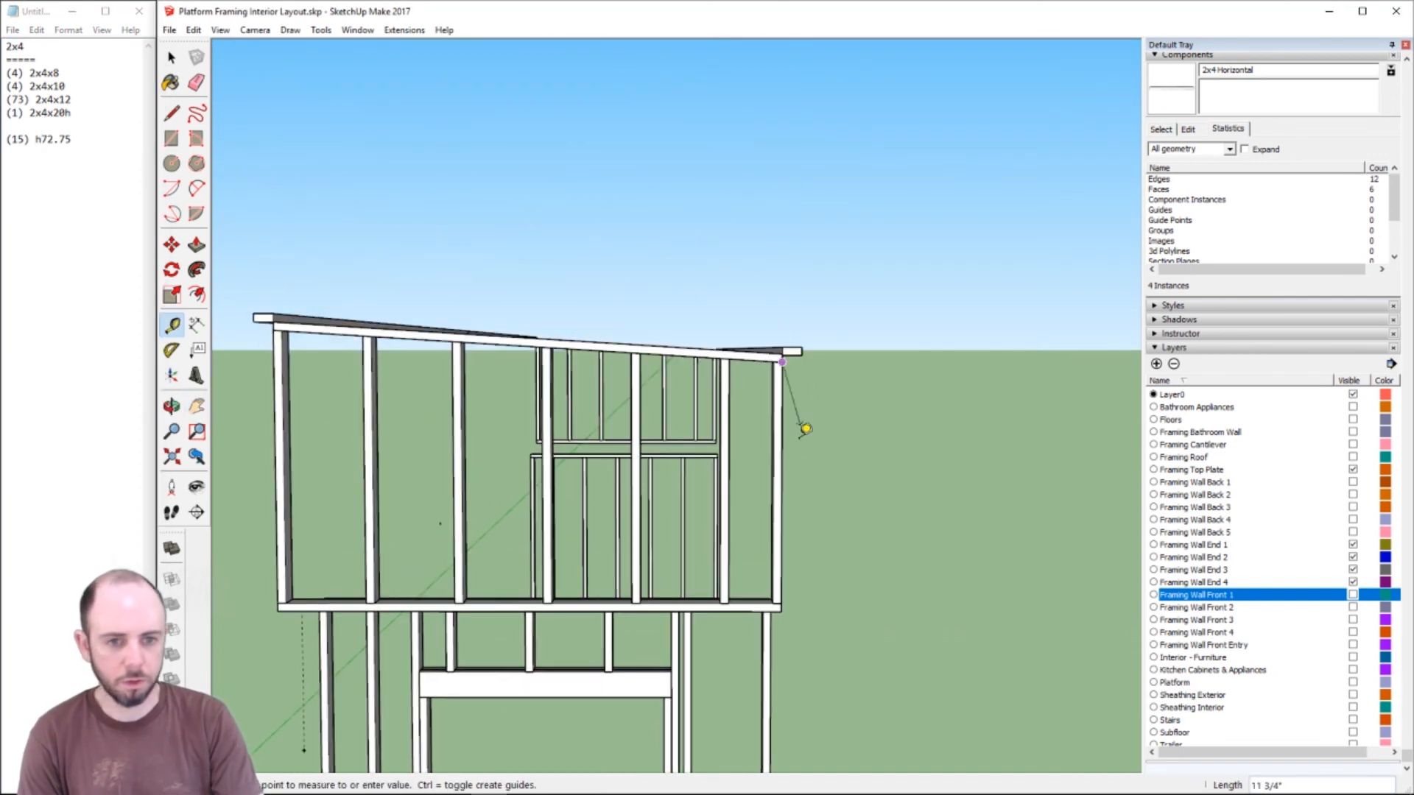
left_click(782, 602)
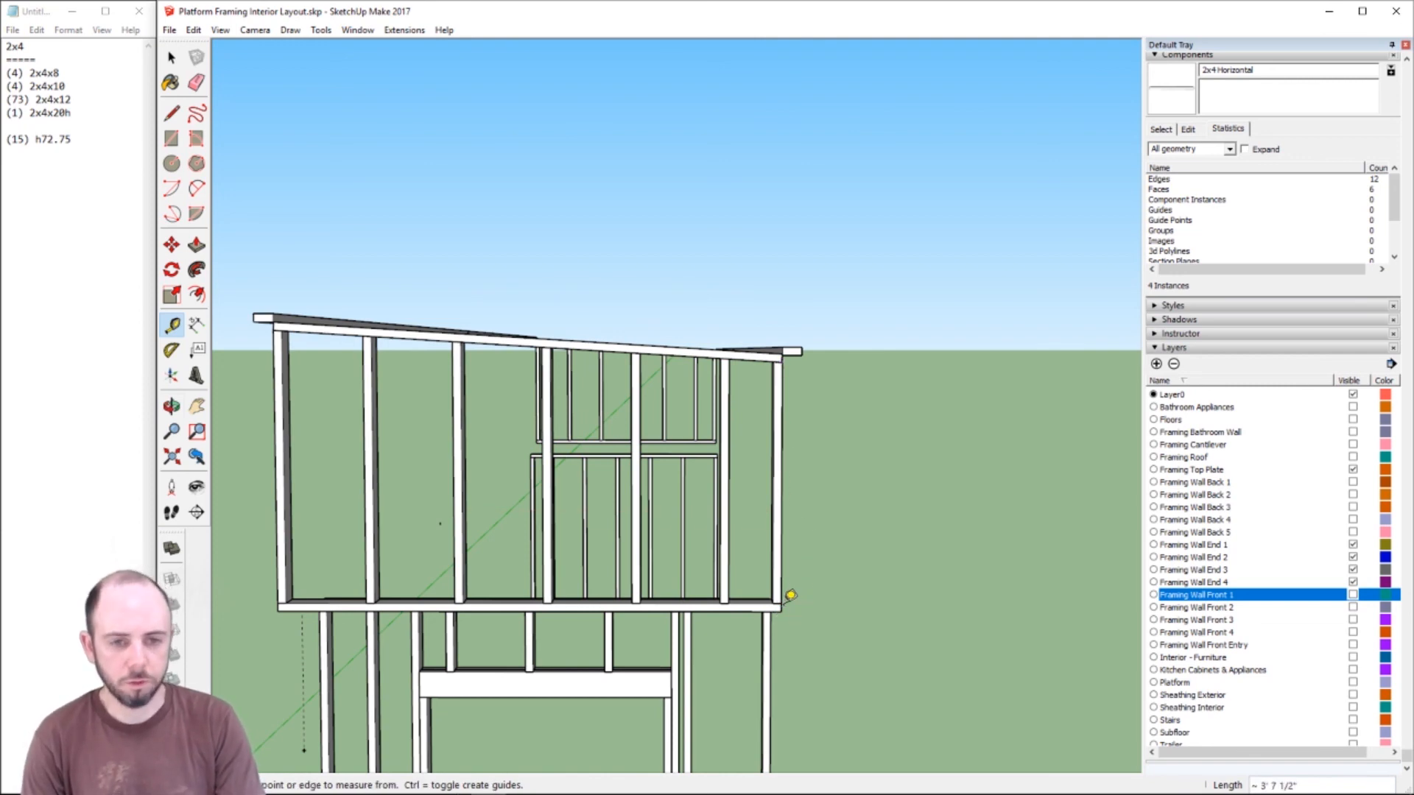
left_click(291, 318)
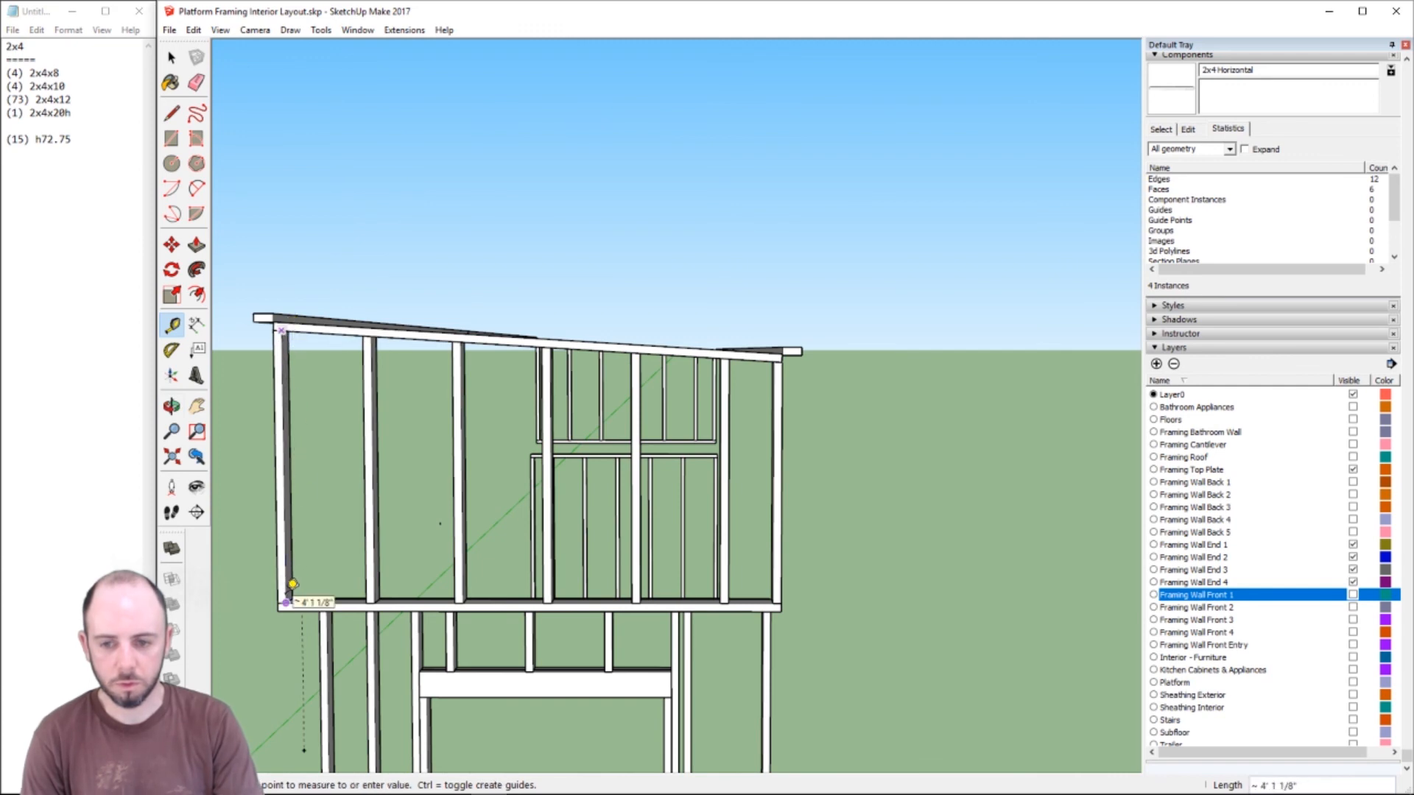
left_click(292, 584)
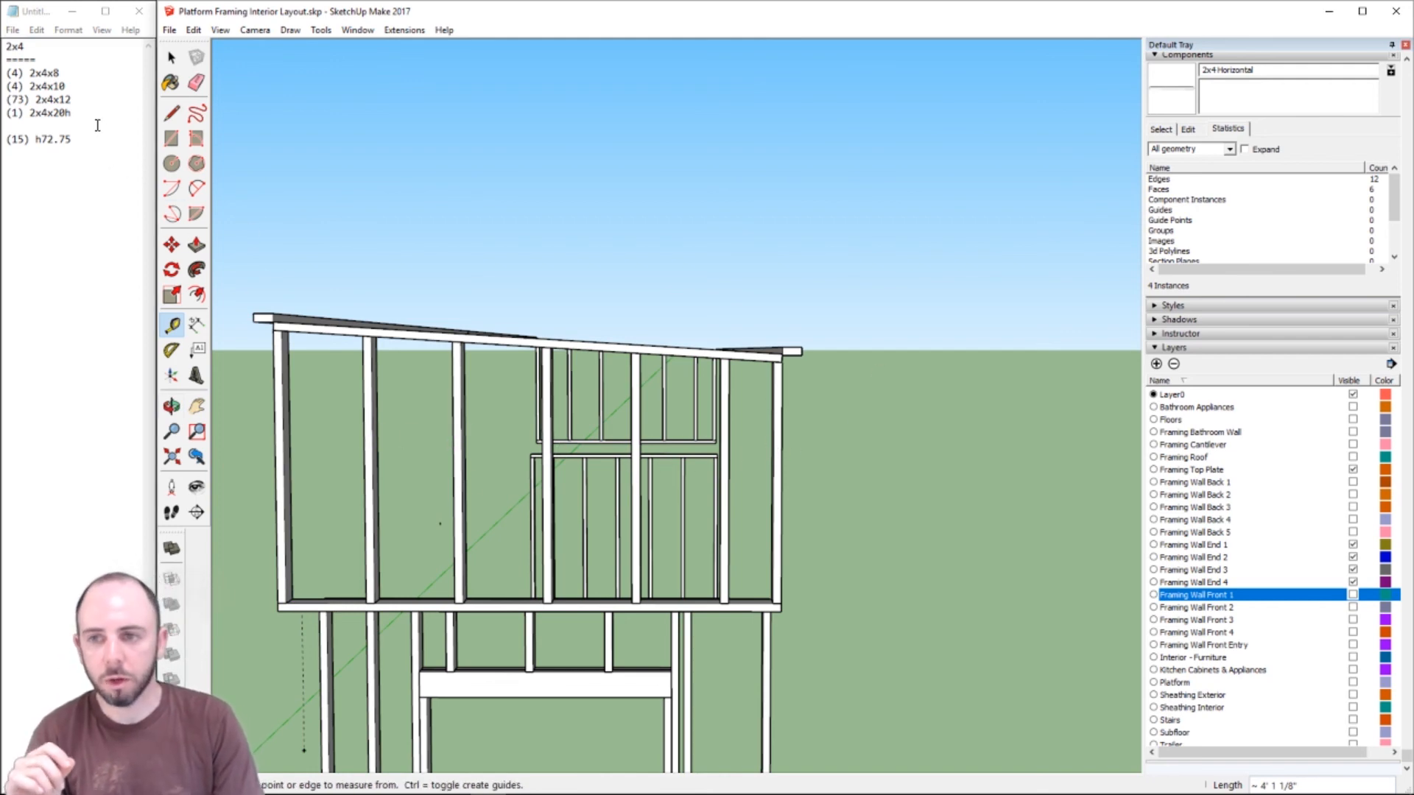
- Remove the stray letter before 72.75 and add the line (14)48" below it in the lumber list
left_click(43, 141)
key("BackSpace")
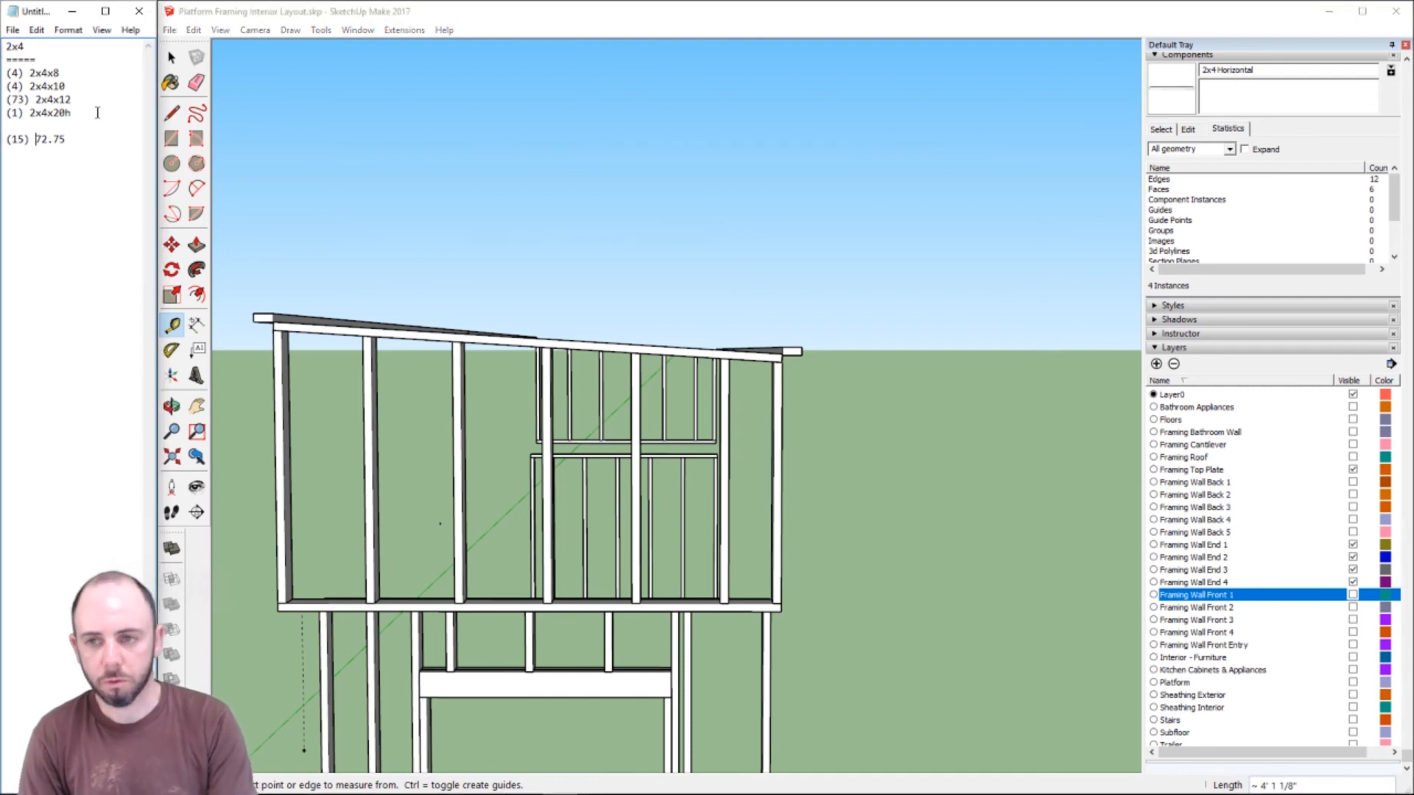
type("(14)48\"")
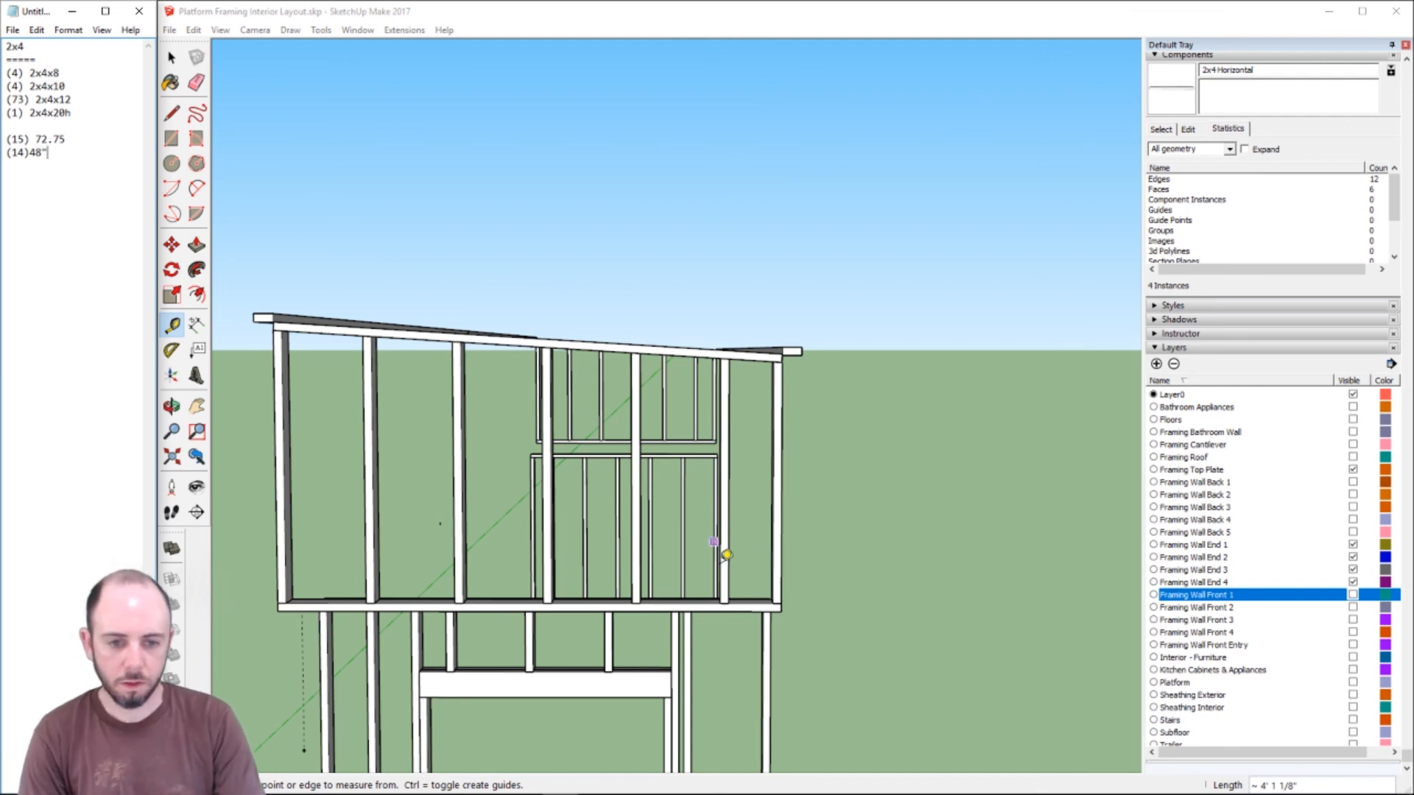
- Measure the lengths of the bottom plate and the sloped top plate on the upper end wall
left_click(783, 601)
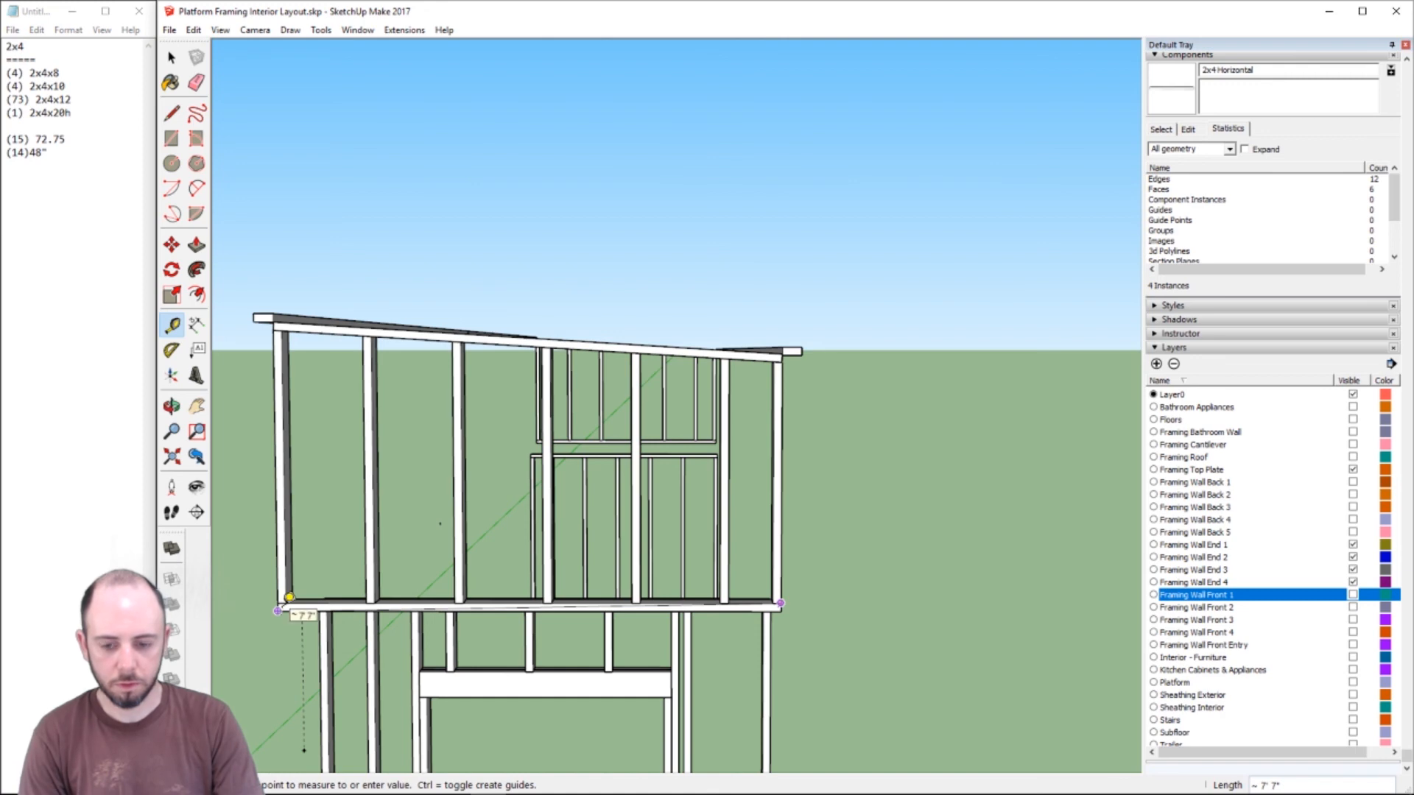
middle_click_drag(289, 598, 740, 563)
left_click_drag(762, 590, 775, 608)
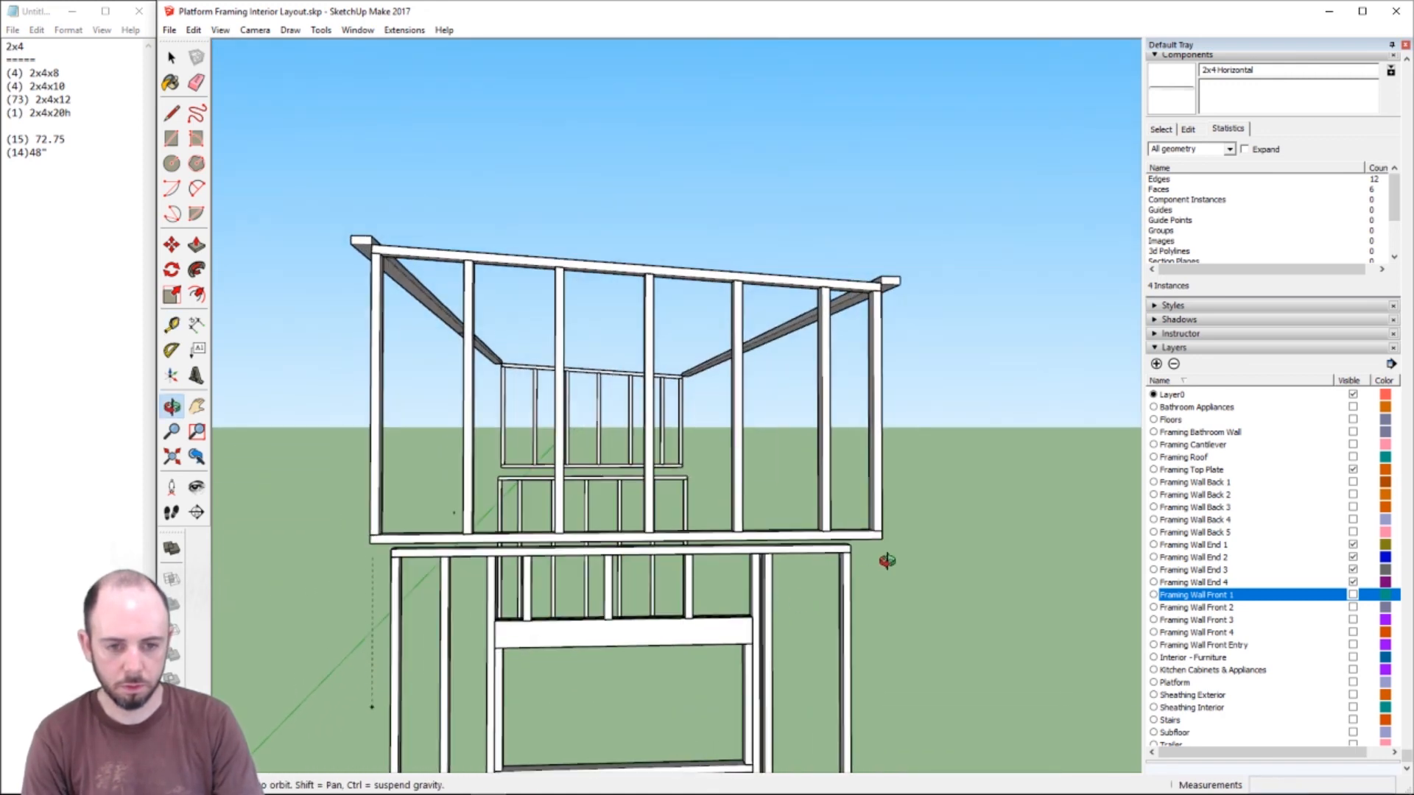
key("t")
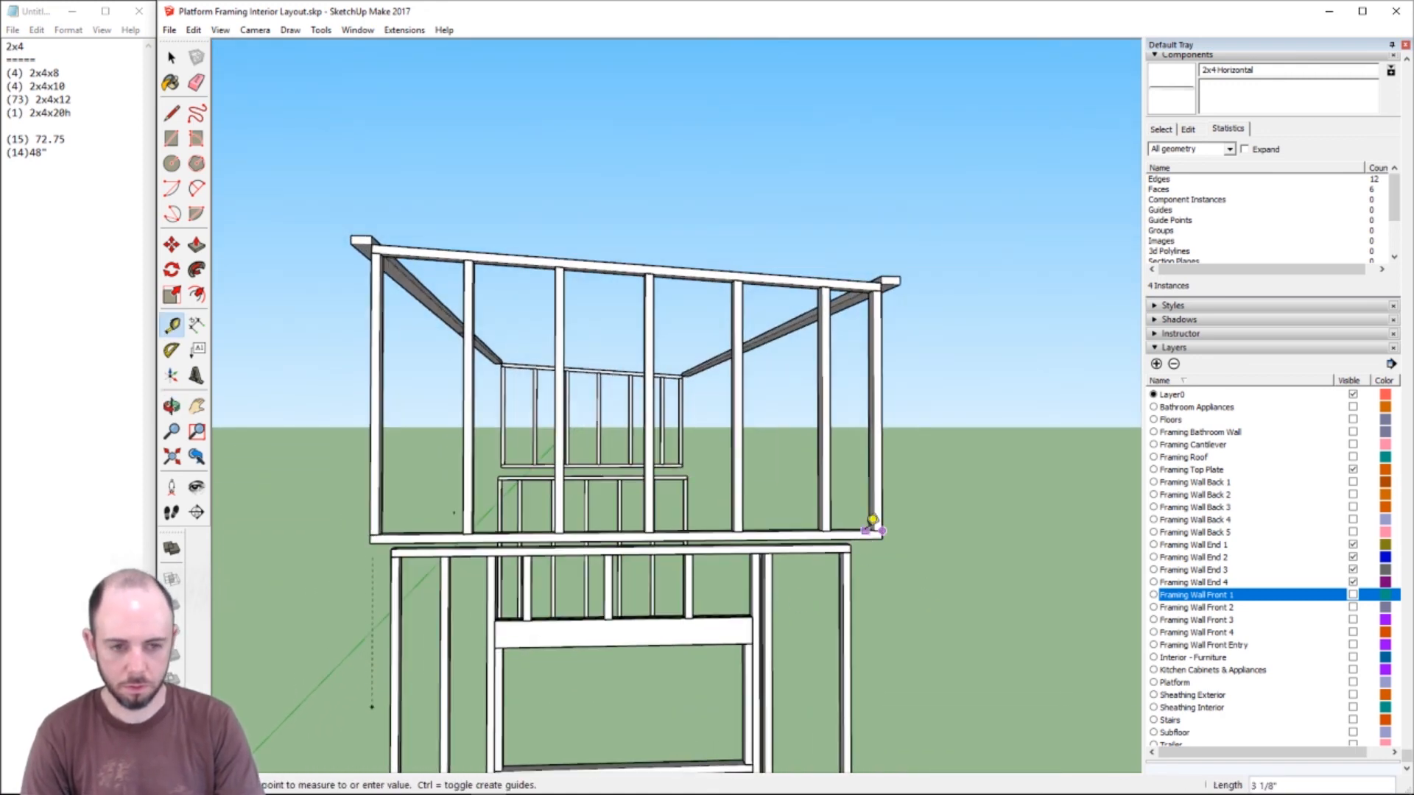
left_click(882, 530)
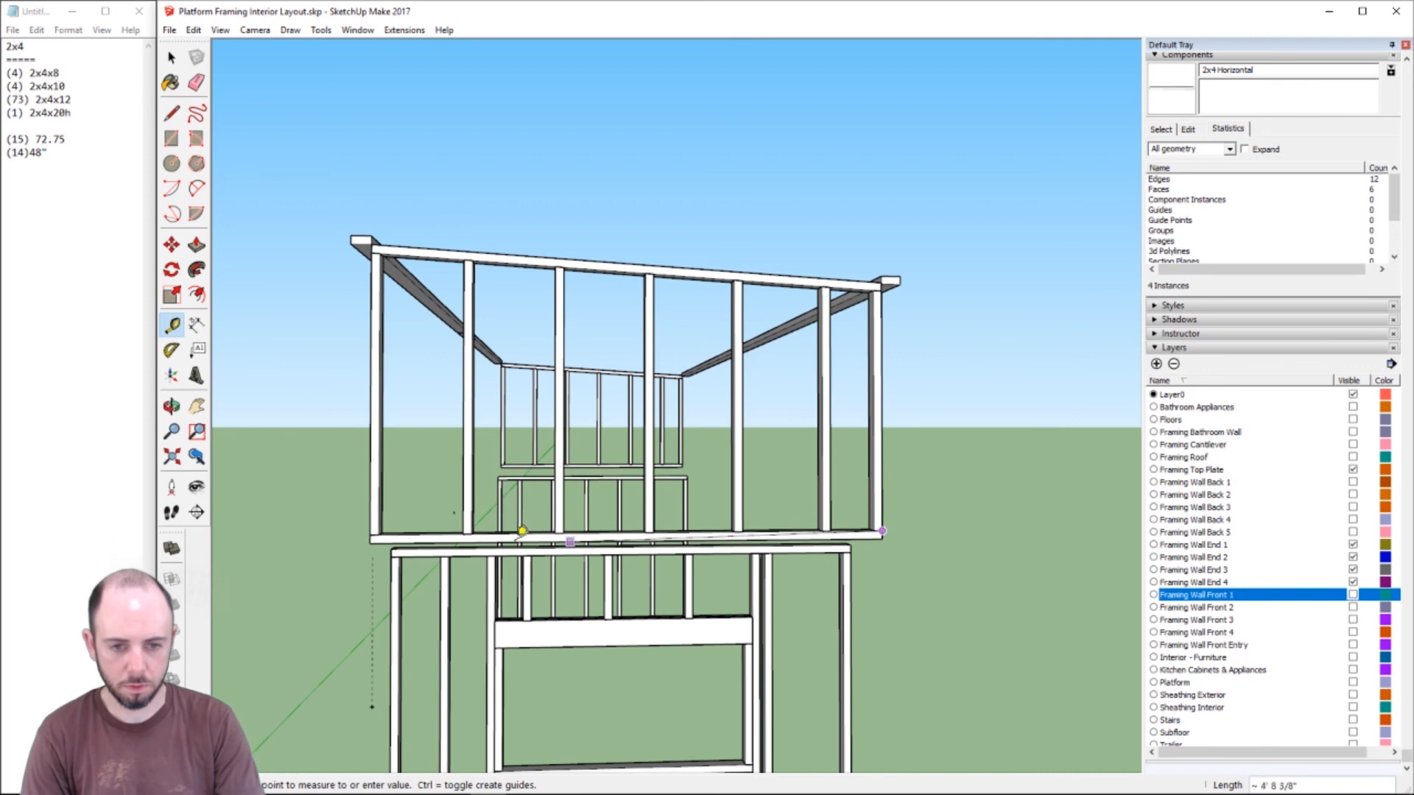
left_click(374, 527)
left_click(881, 282)
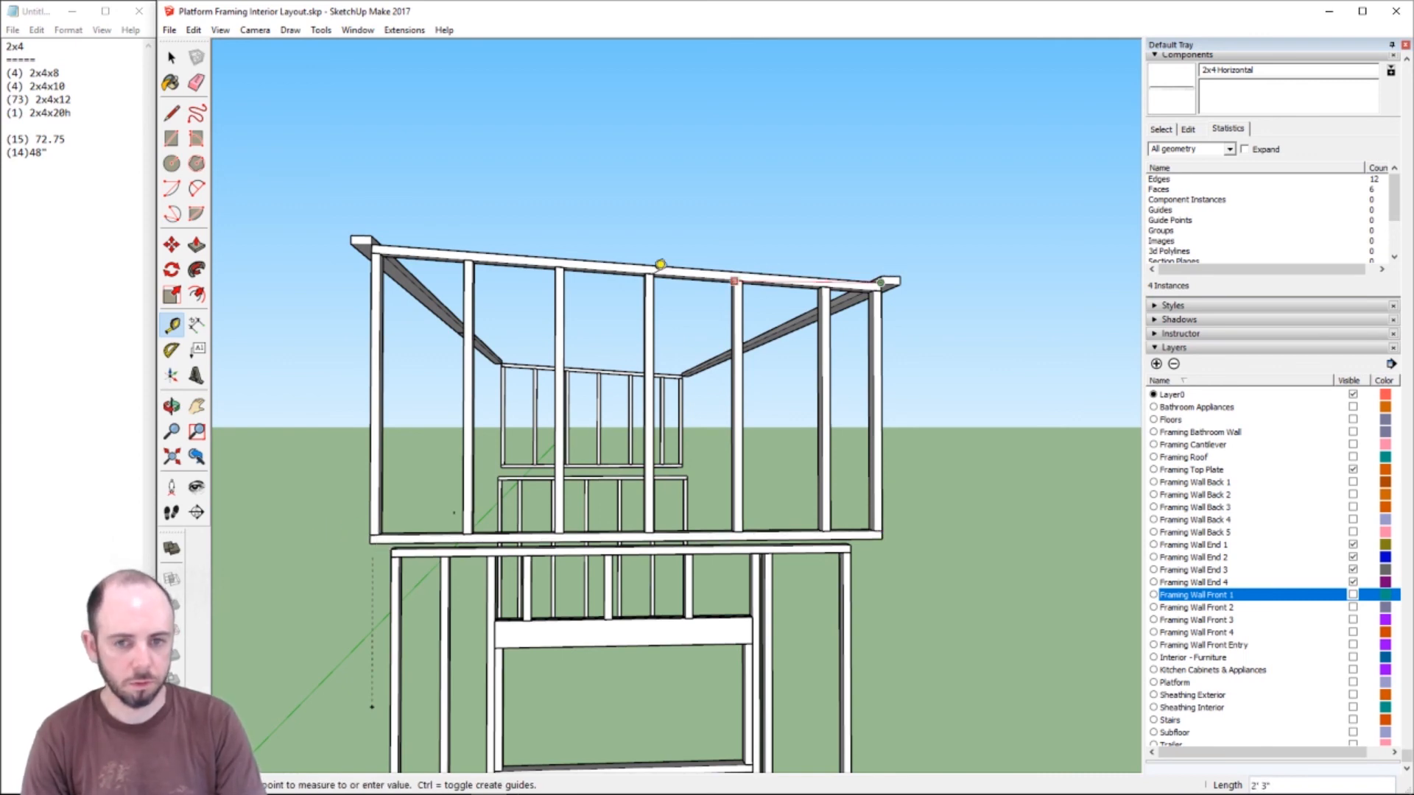
left_click(372, 244)
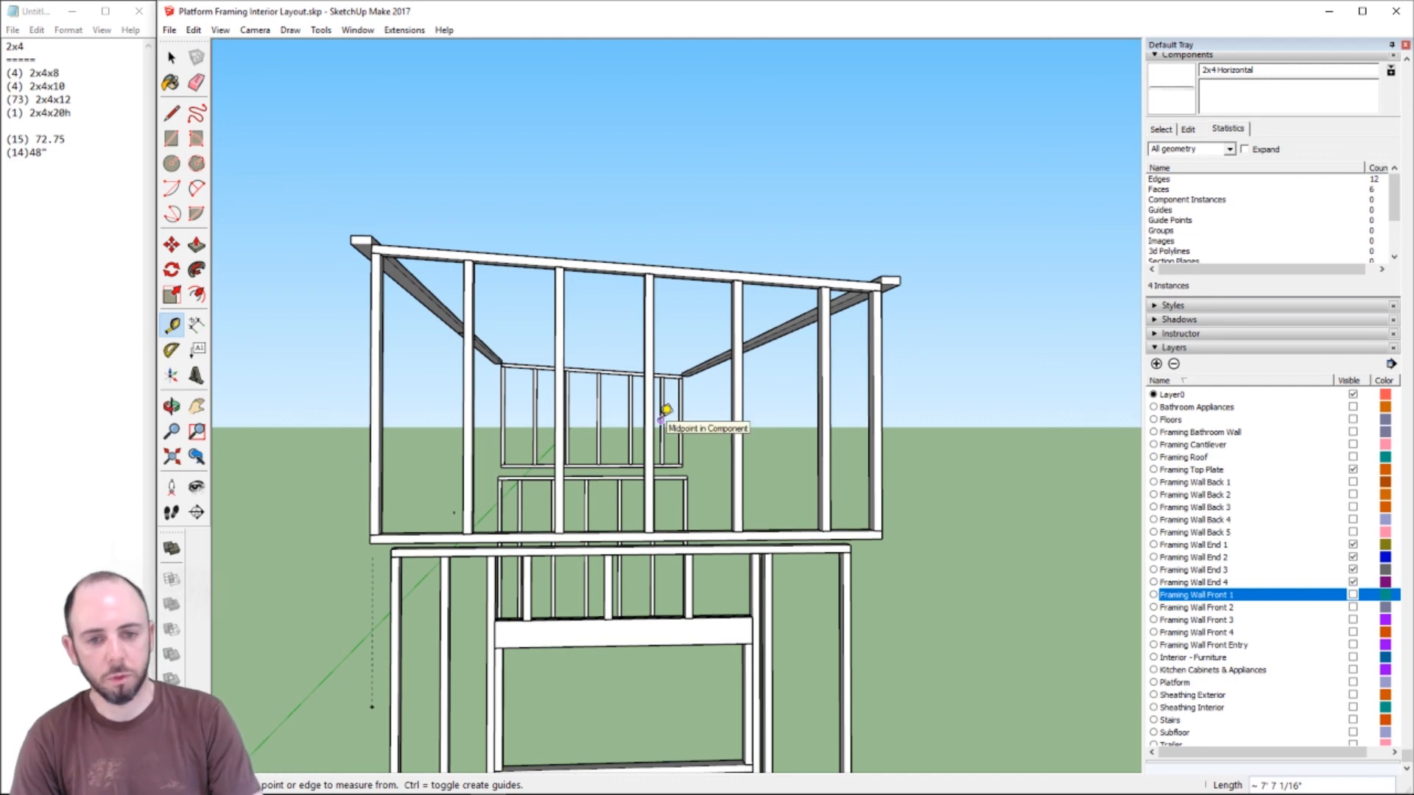
- Reformat the 48-inch entry as (14) 48 and add the line (8) 96" below it
left_click(28, 152)
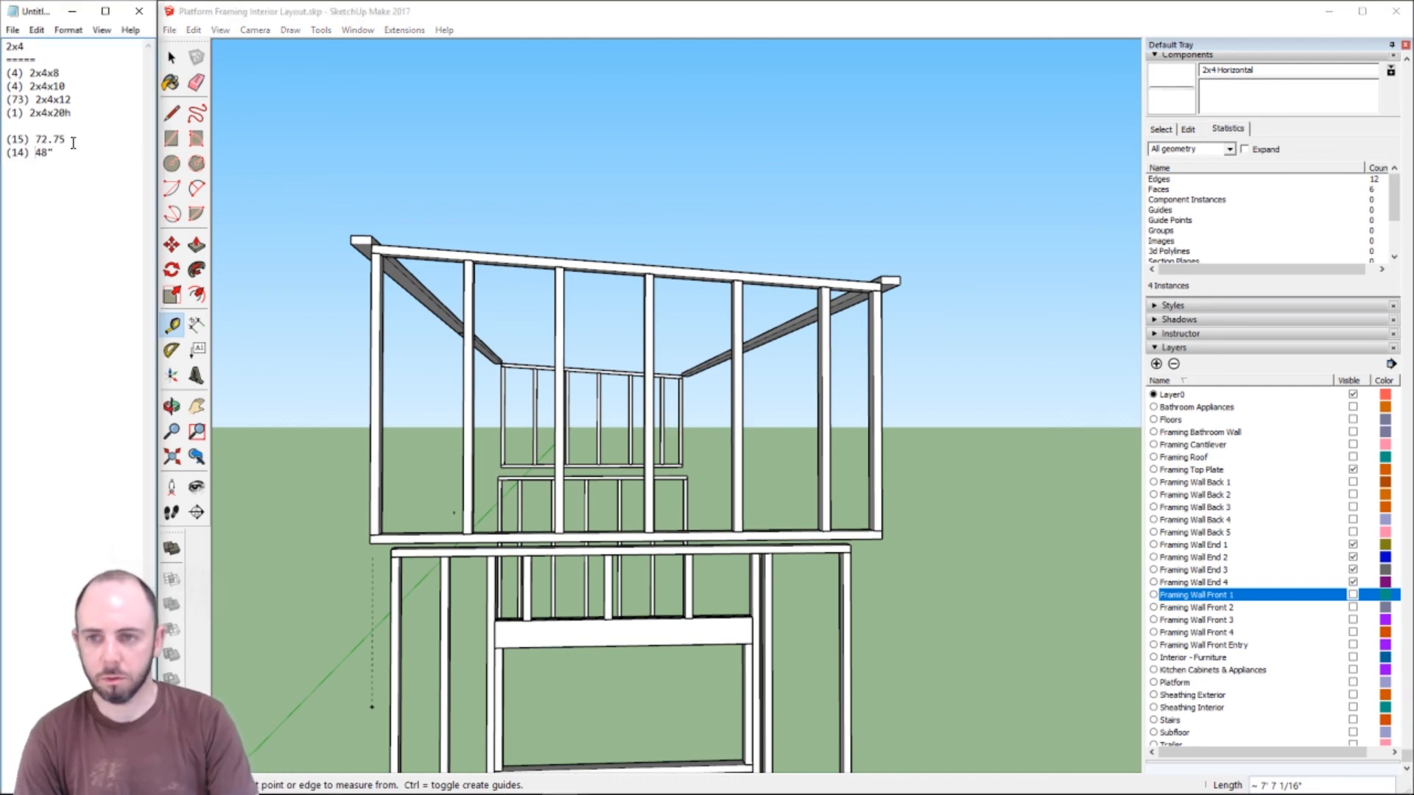
key("BackSpace")
type("(")
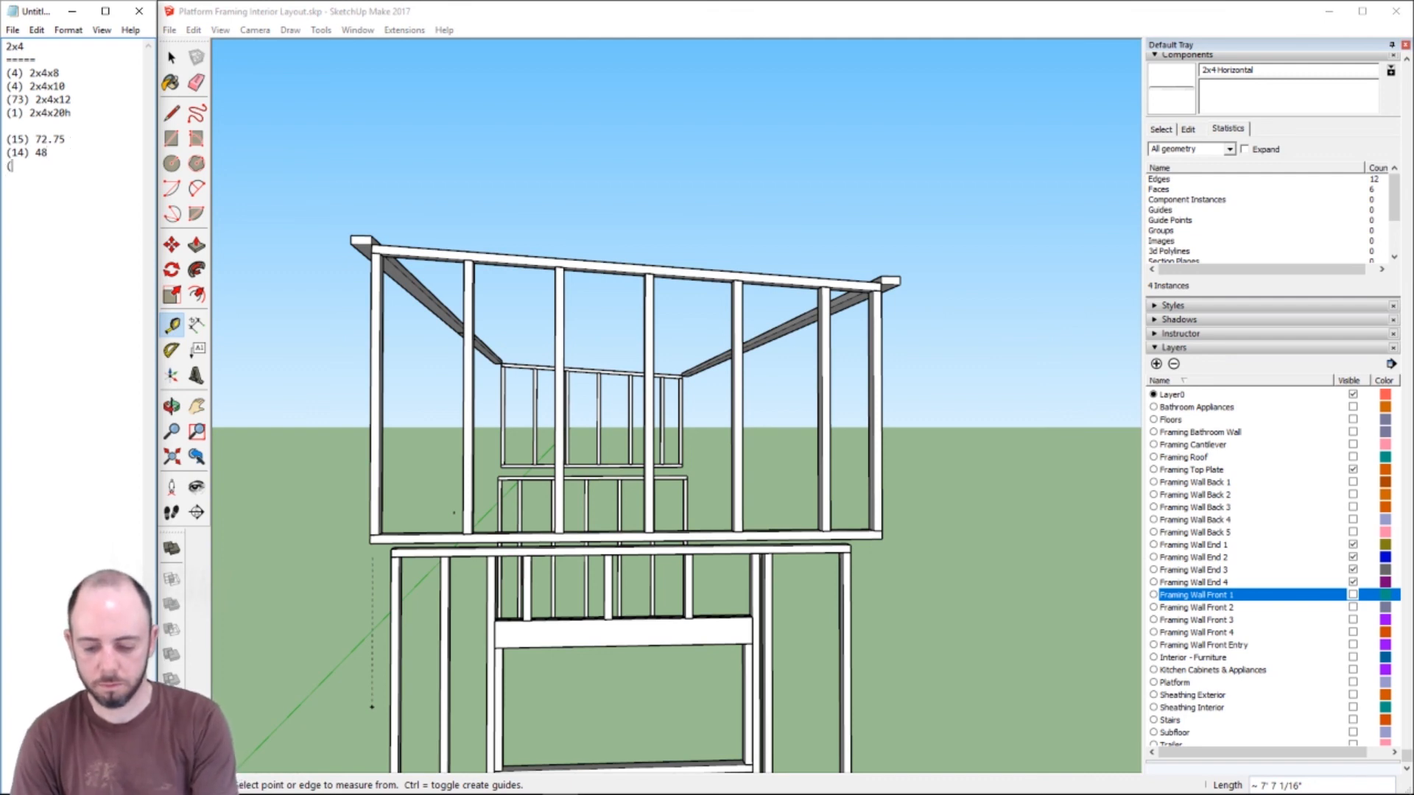
type("8)")
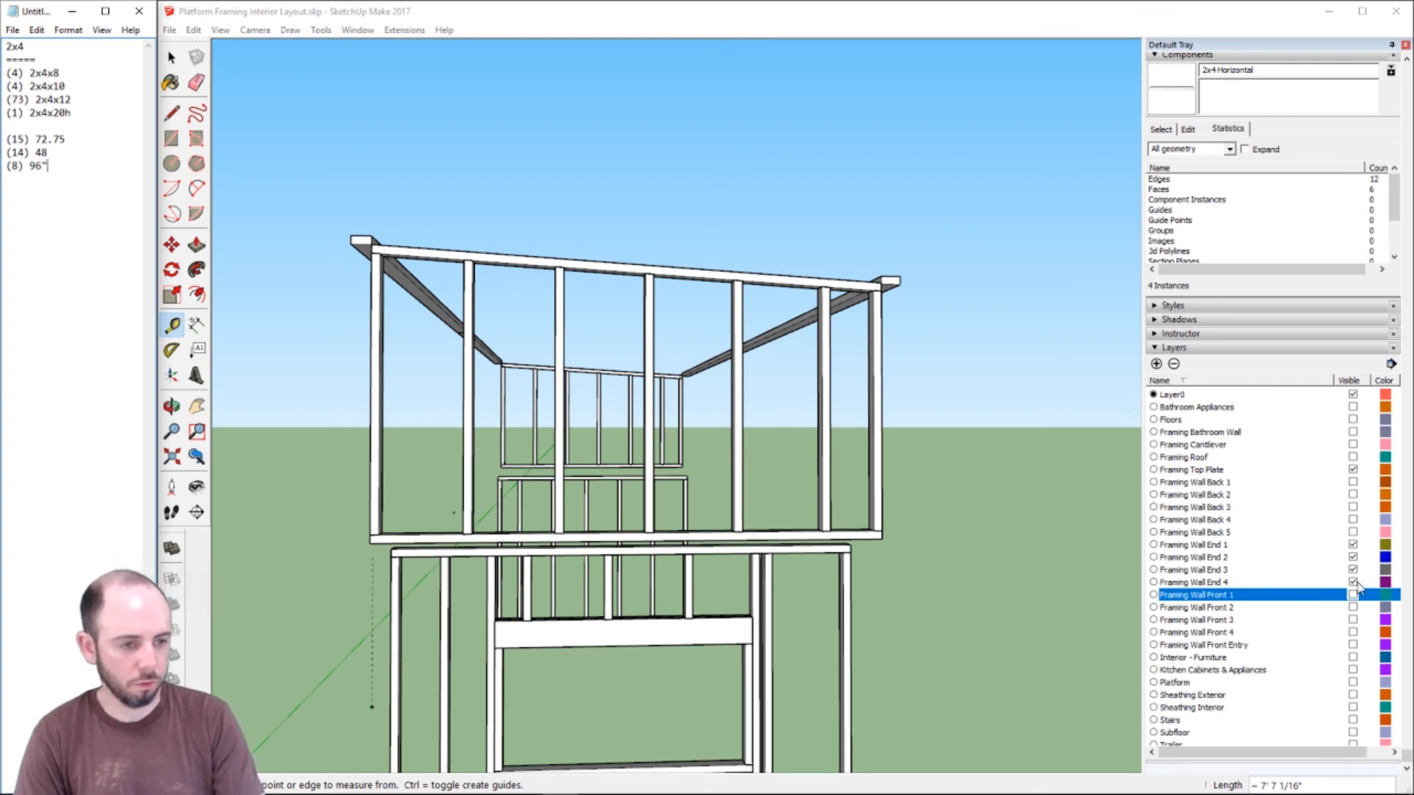
type("96\"")
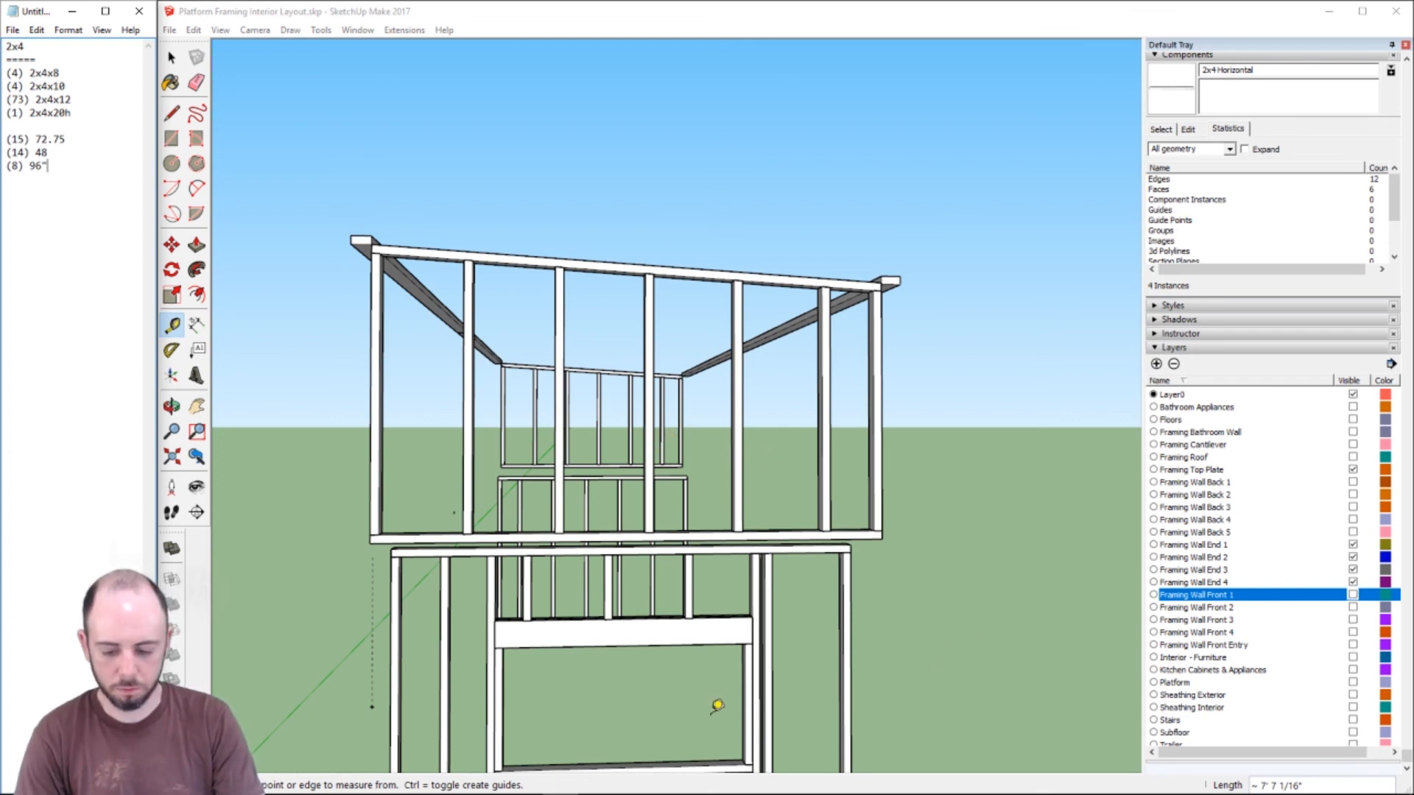
type("h")
key("BackSpace")
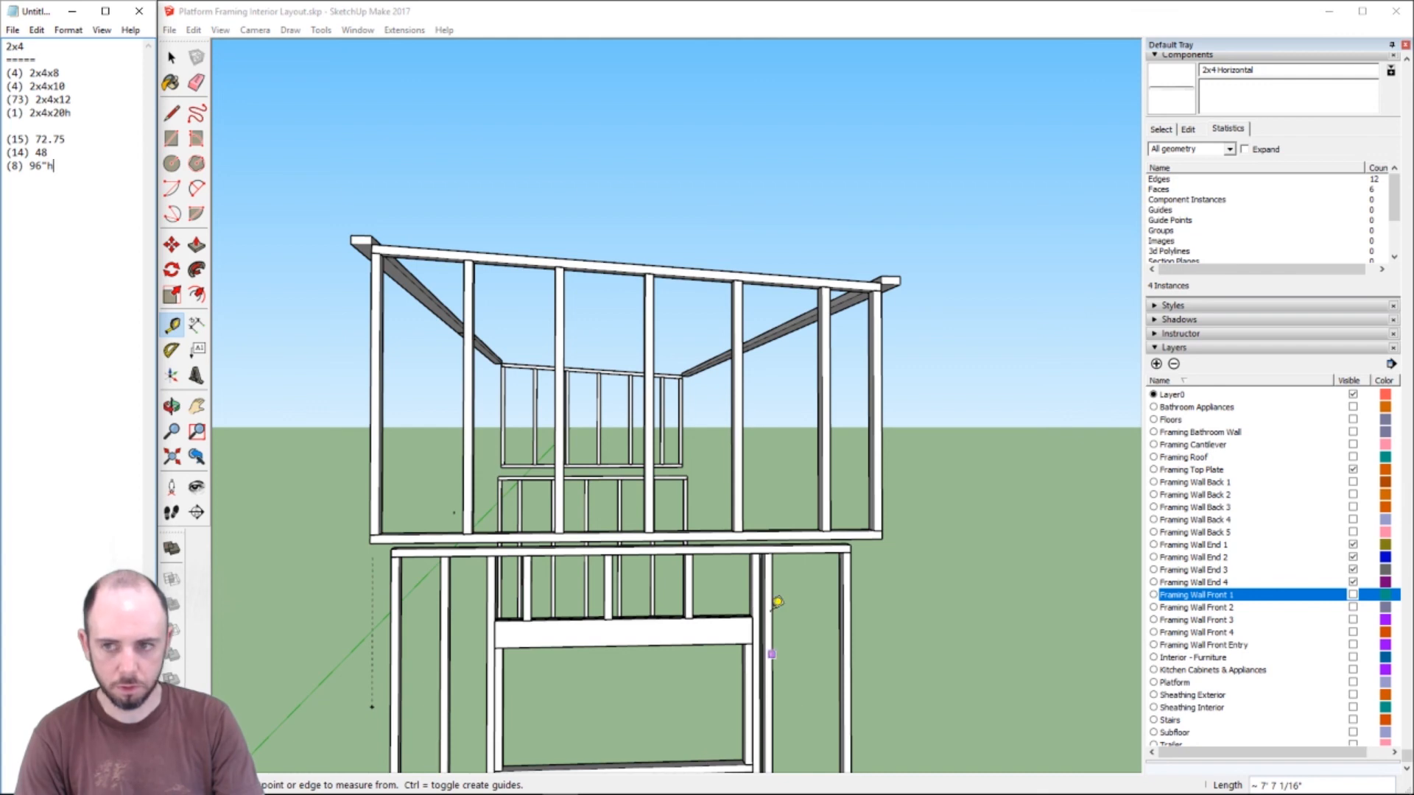
- Measure the length of the window sill on the lower end wall
left_click(1215, 5)
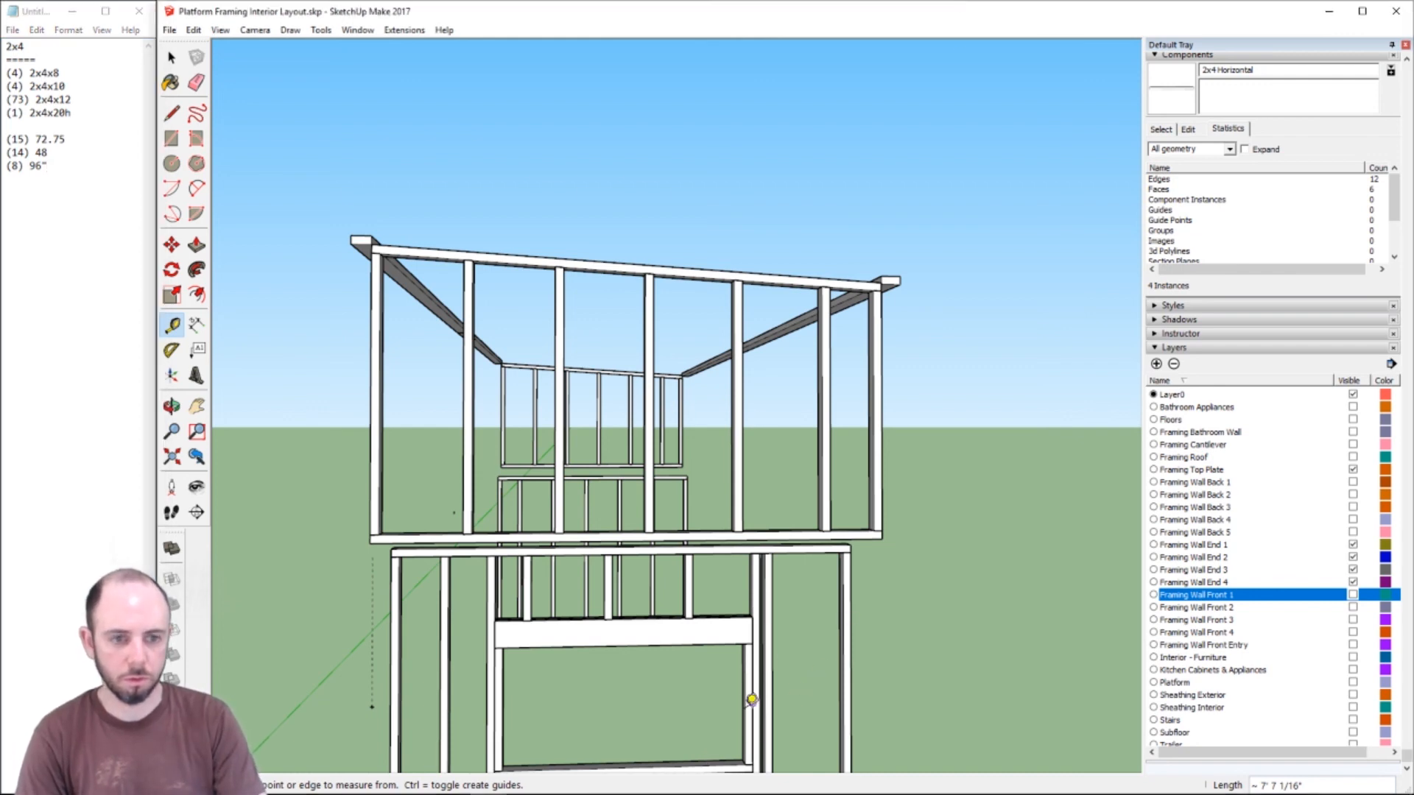
key("h")
left_click_drag(696, 703, 678, 510)
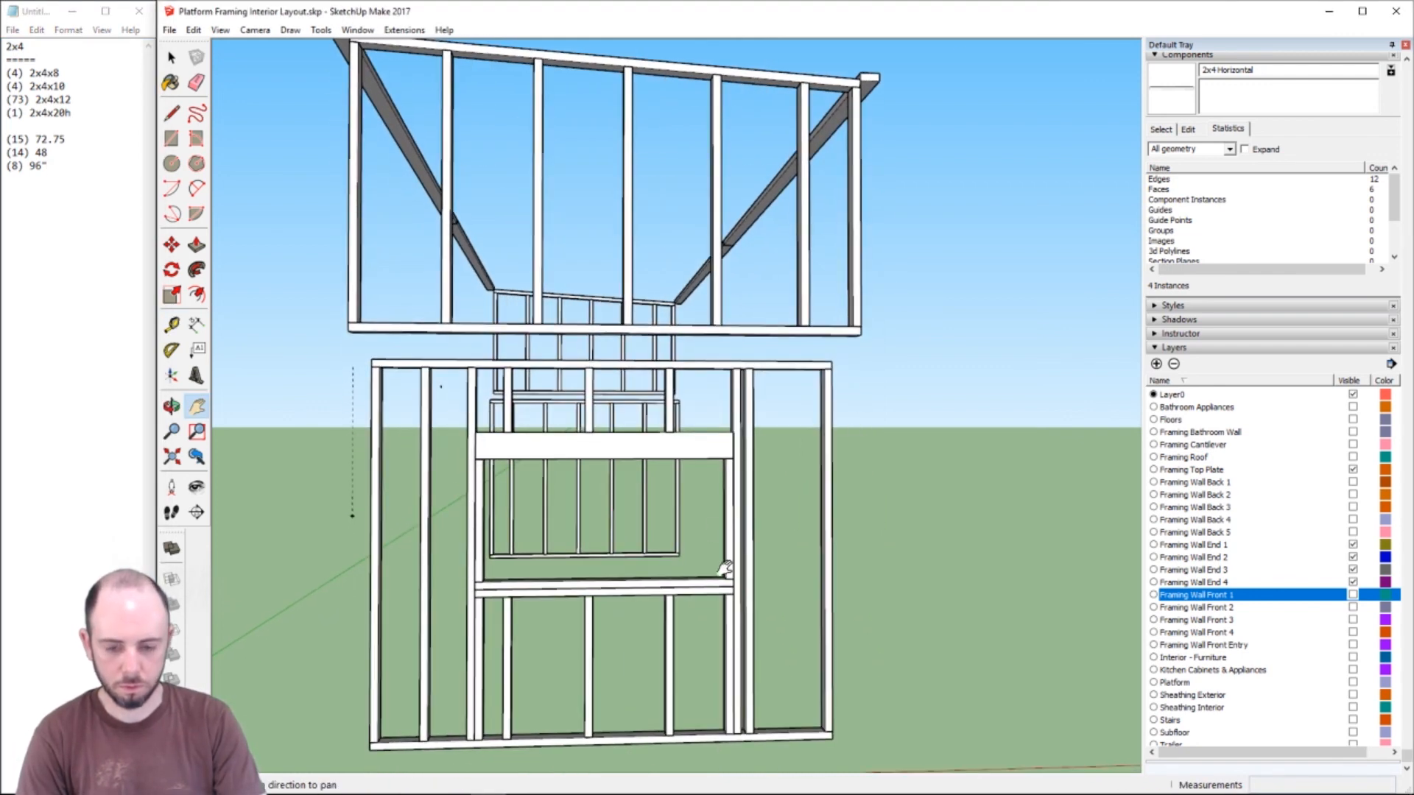
key("t")
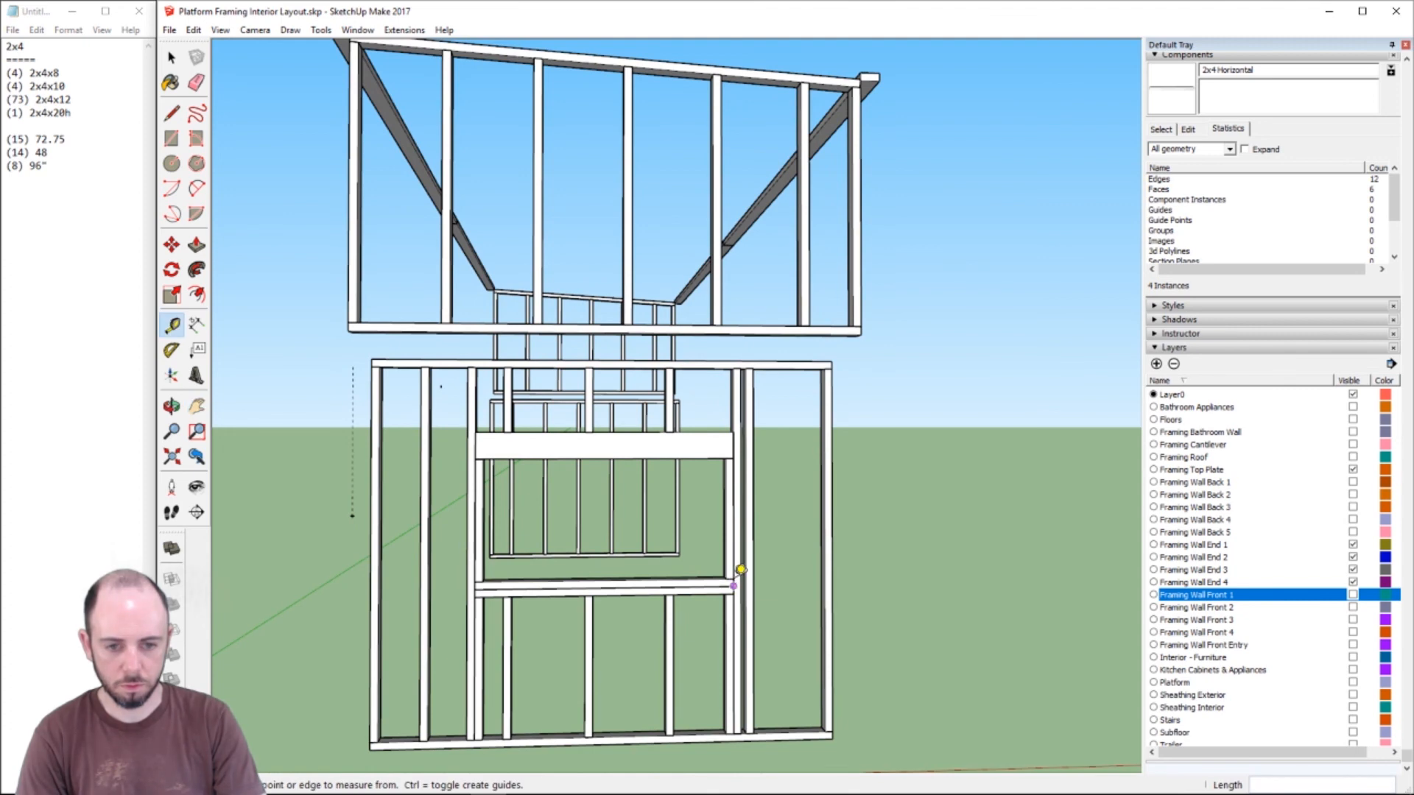
left_click(734, 578)
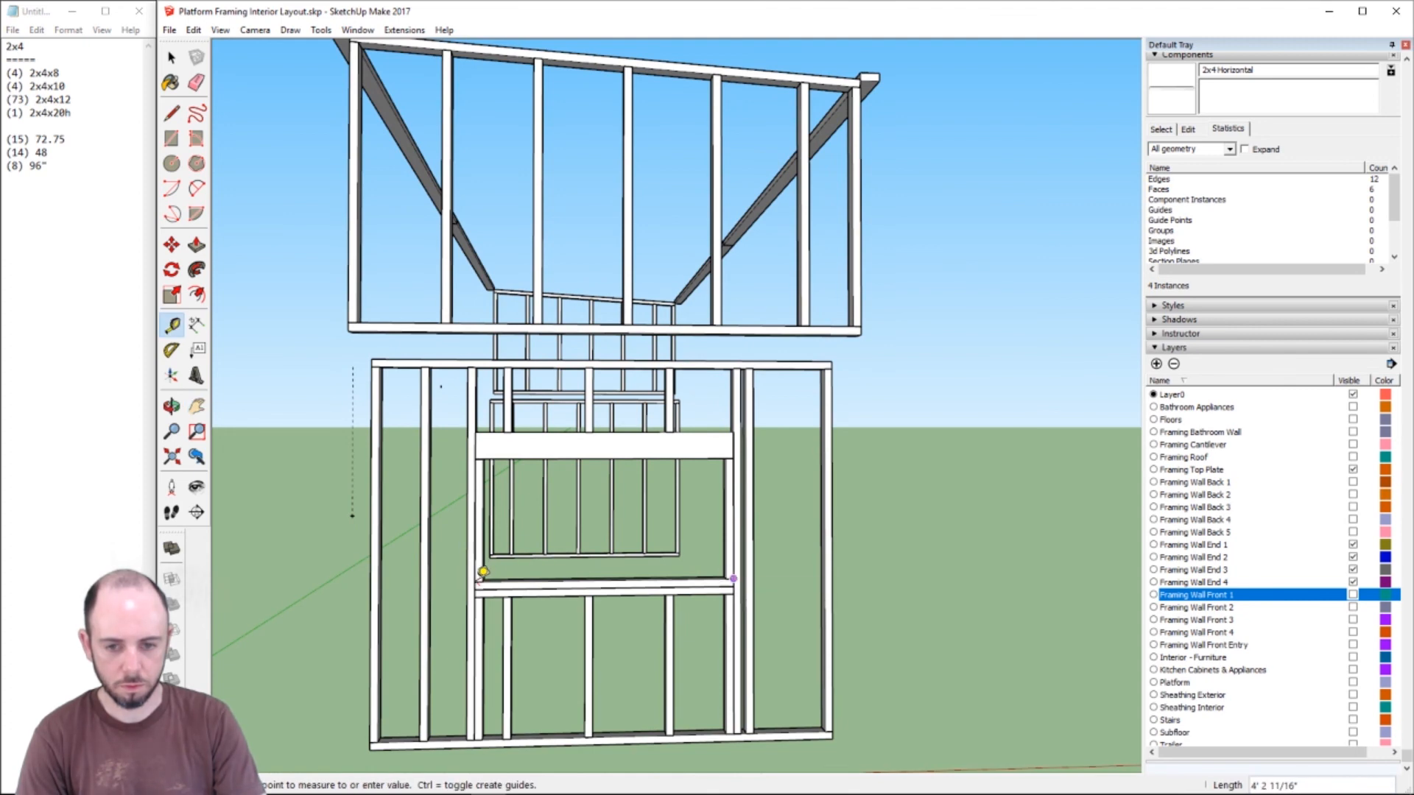
left_click(481, 573)
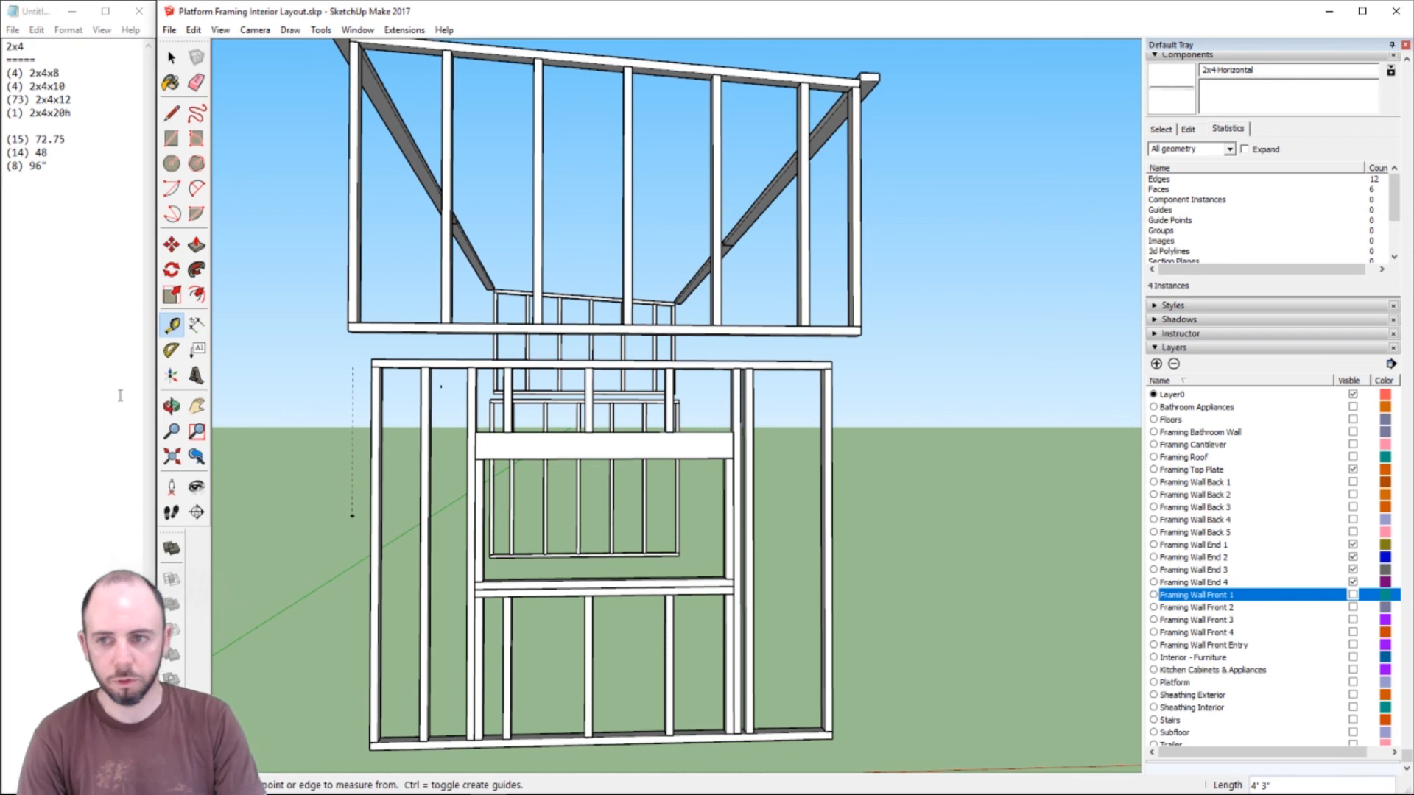
- Remove the stray letter after 2x4x20 and set the 2x4x10 quantity to 5 in the lumber list
left_click(62, 110)
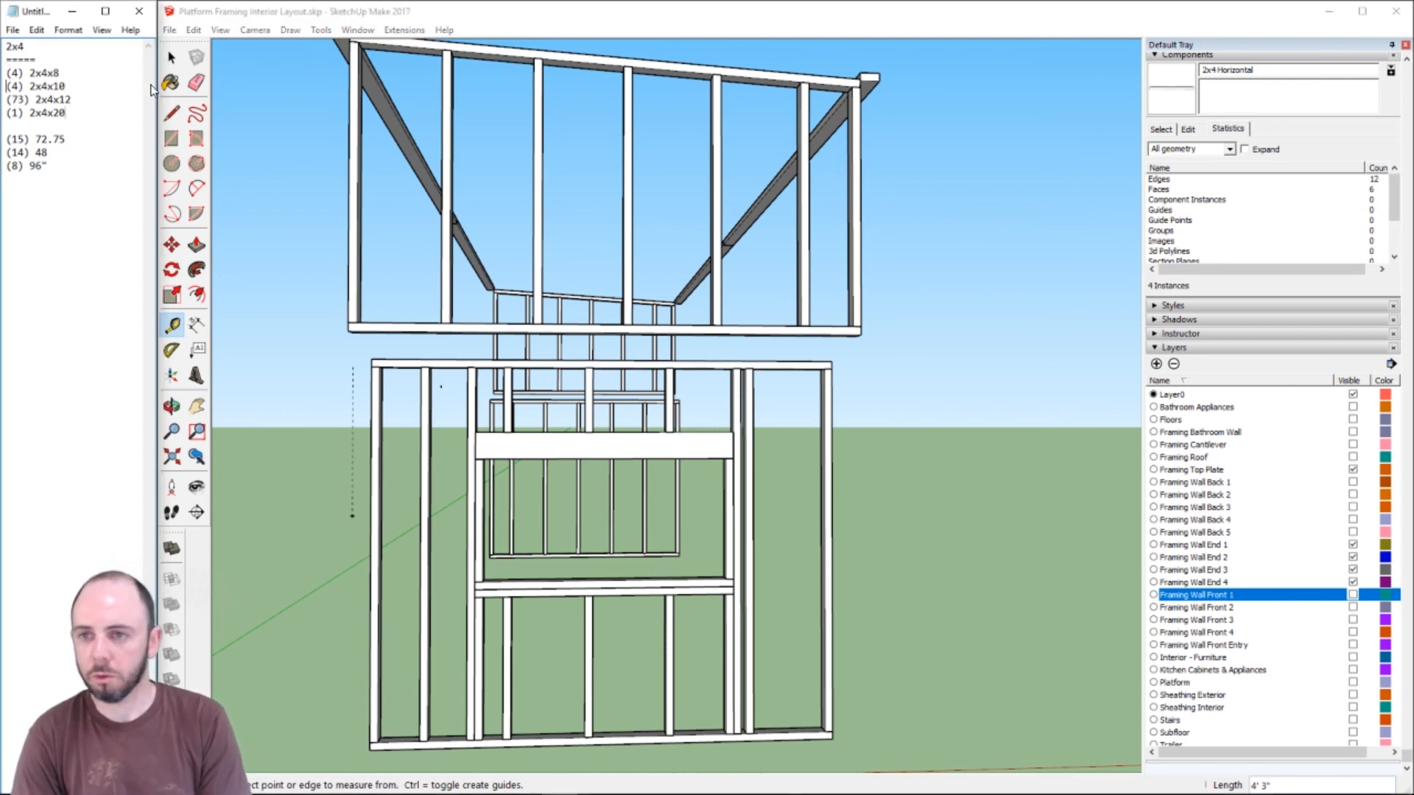
key("BackSpace")
type("5")
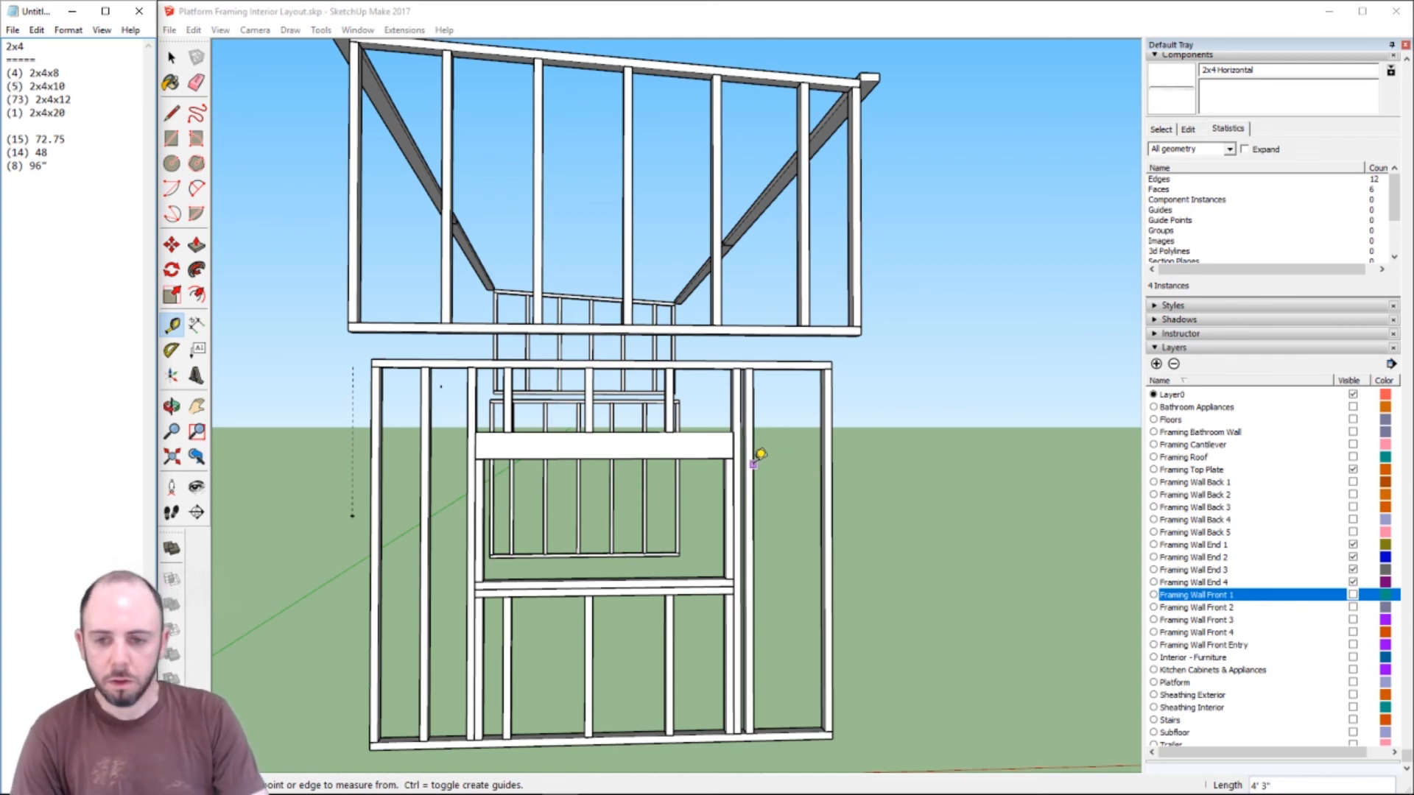
- Hide the layers Framing Wall End 1 to 4 and show the Framing Cantilever layer, viewing one cantilever frame from above
left_click(1353, 582)
left_click(1353, 569)
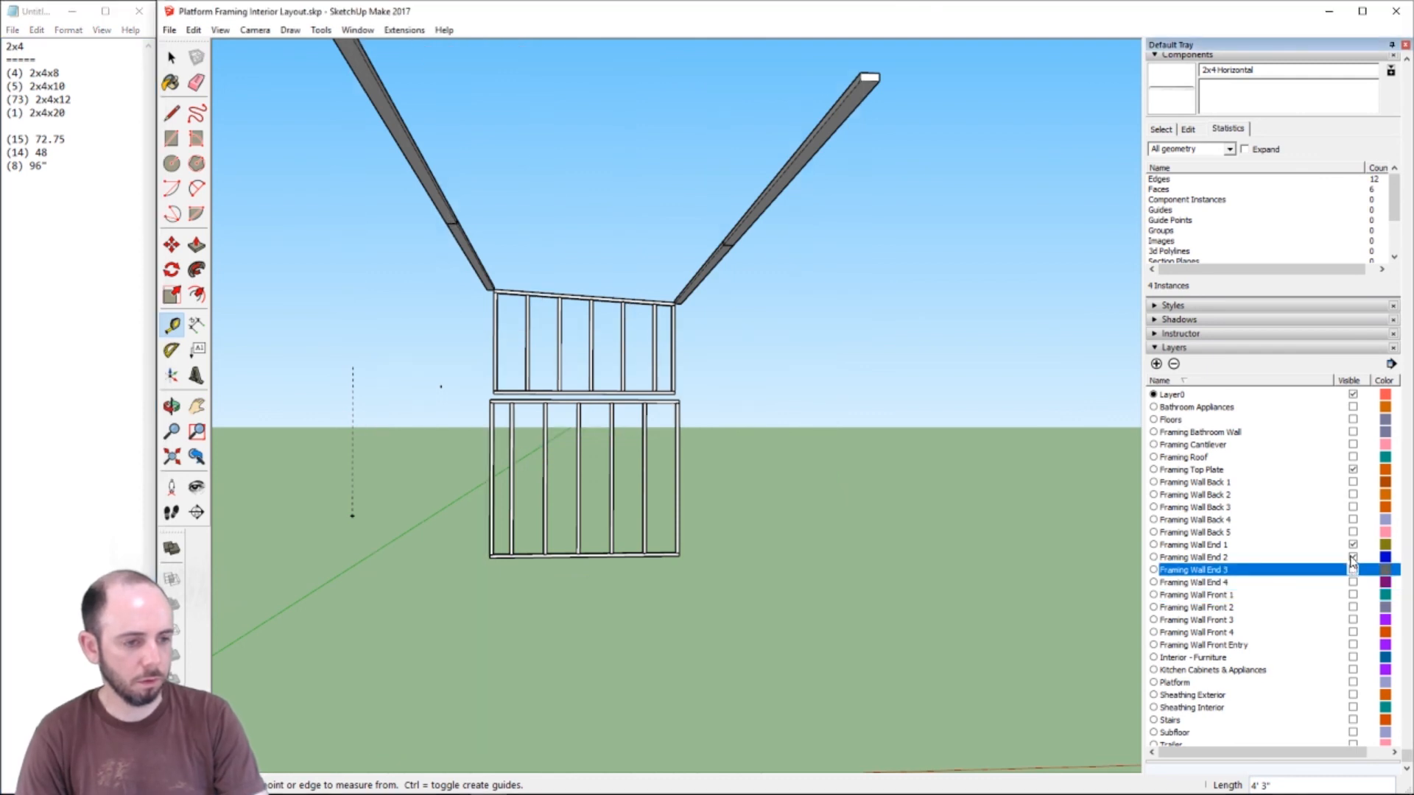
left_click(1353, 557)
left_click(1353, 545)
scroll(1290, 608, "up", 3)
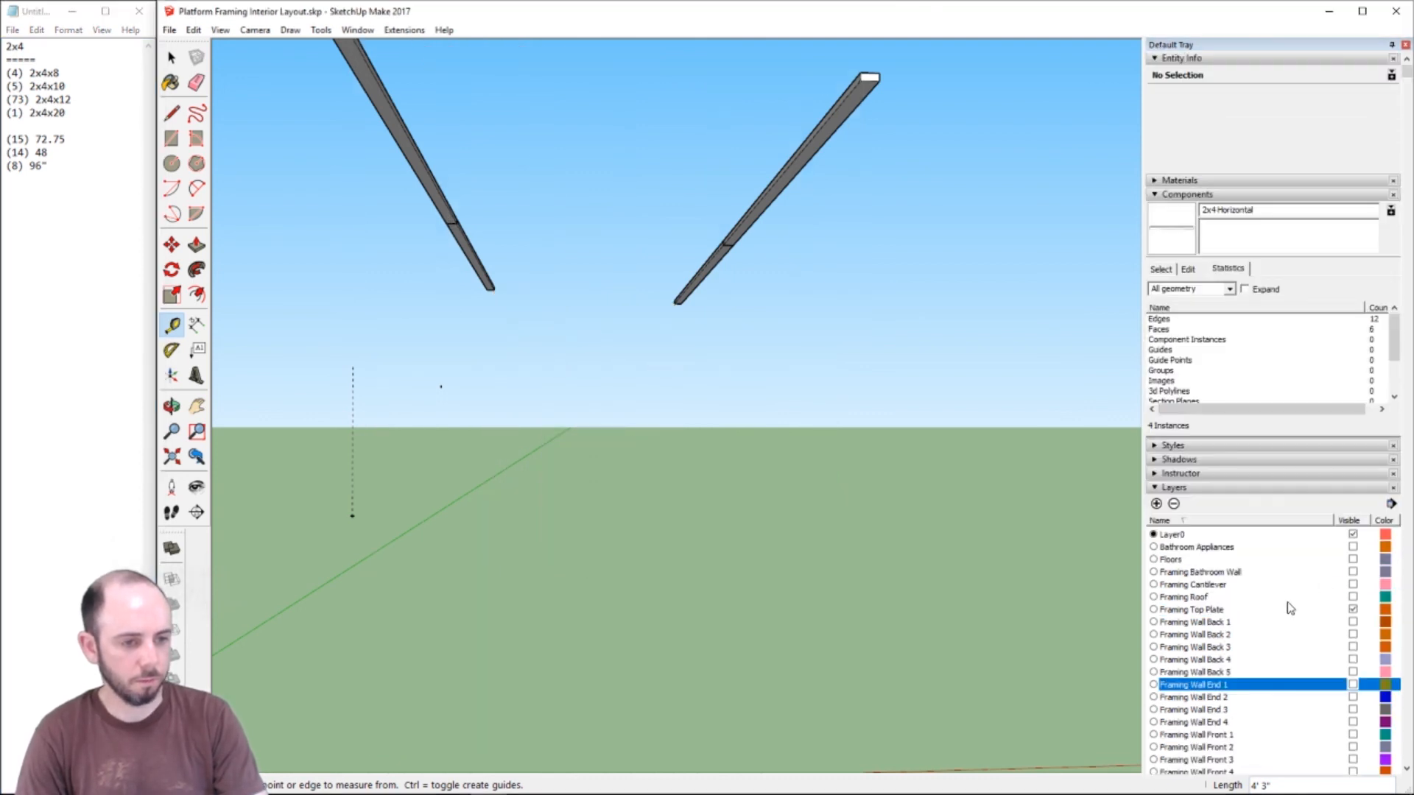
left_click(1353, 584)
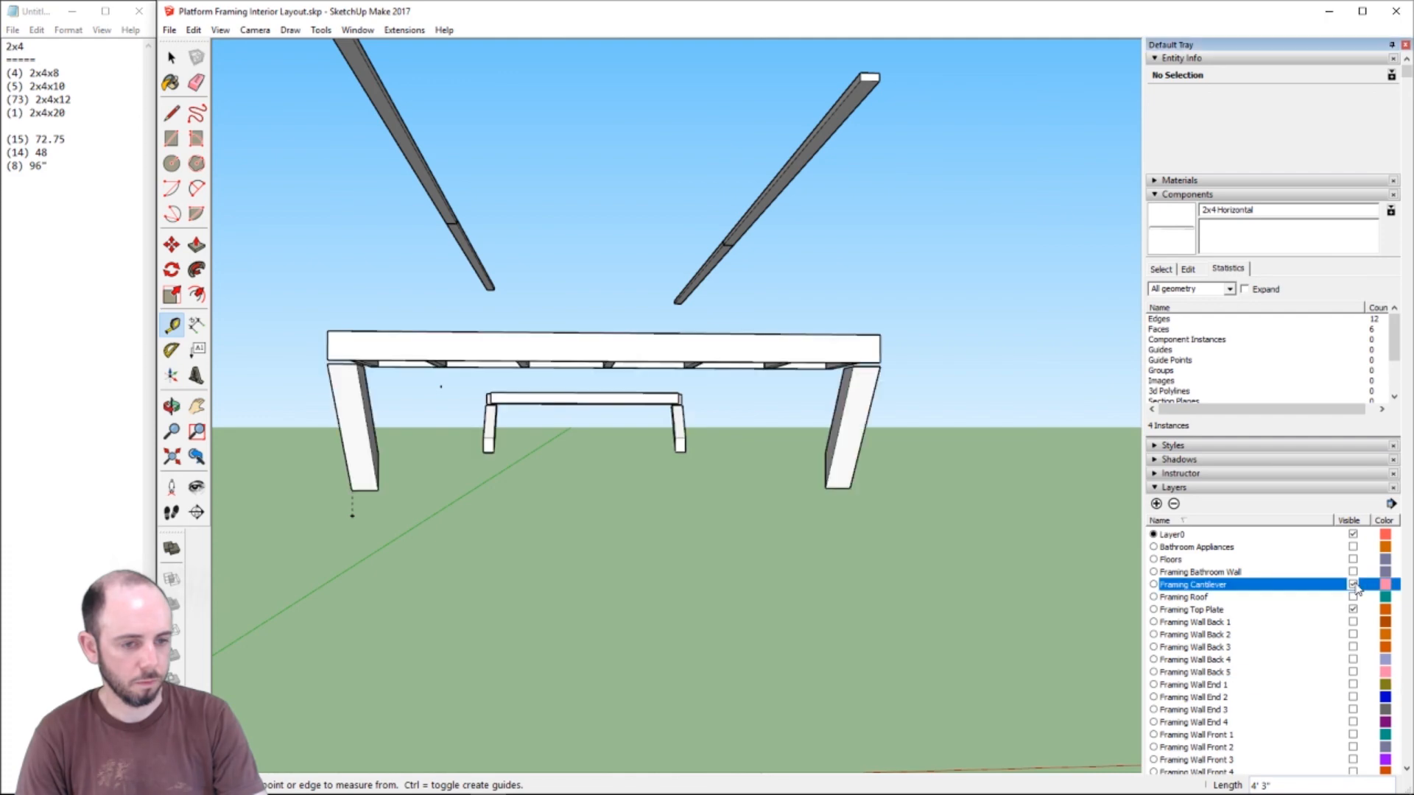
middle_click_drag(893, 461, 514, 592)
middle_click_drag(333, 552, 397, 464, "shift")
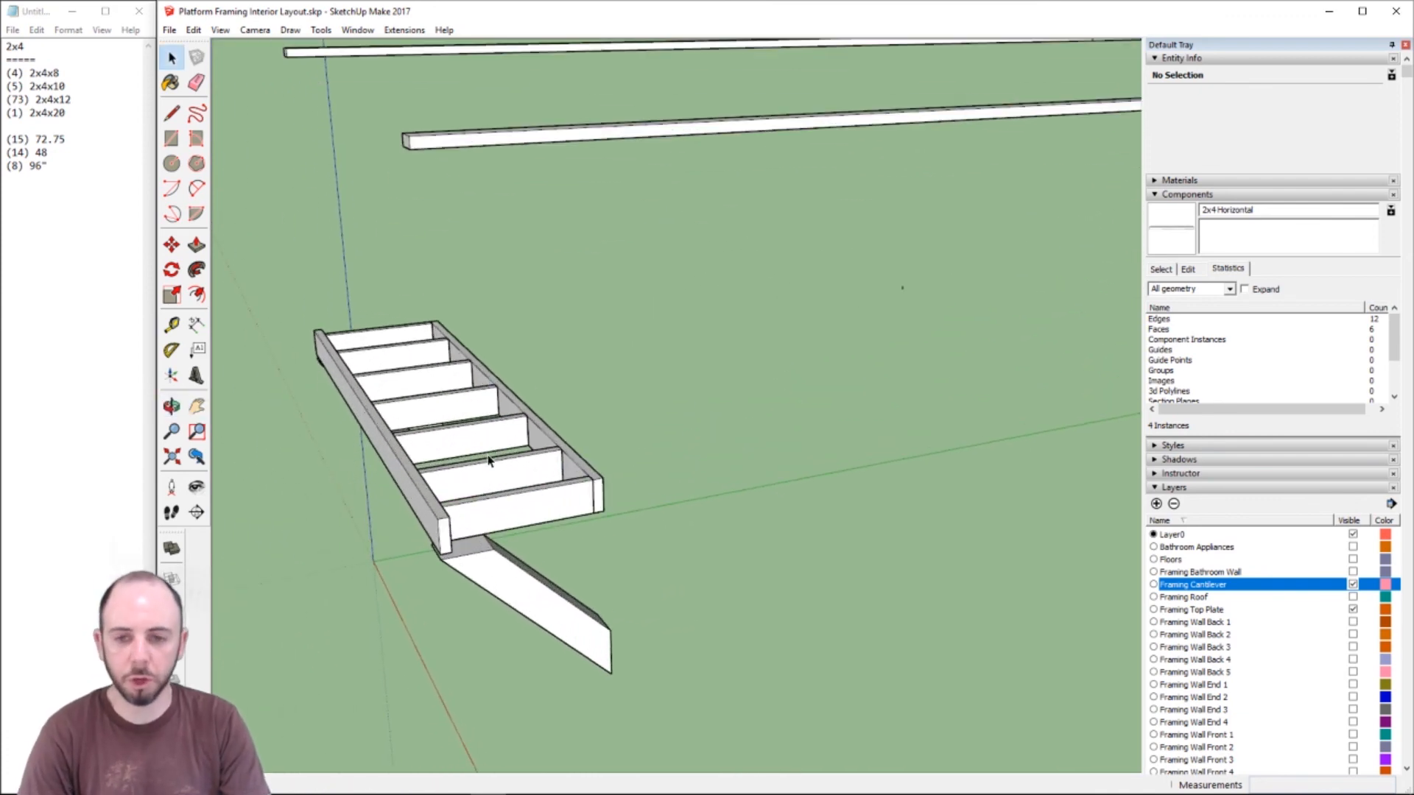
- Select the cantilever framing group and measure the depth of a frame member at its near corner
left_click(522, 506)
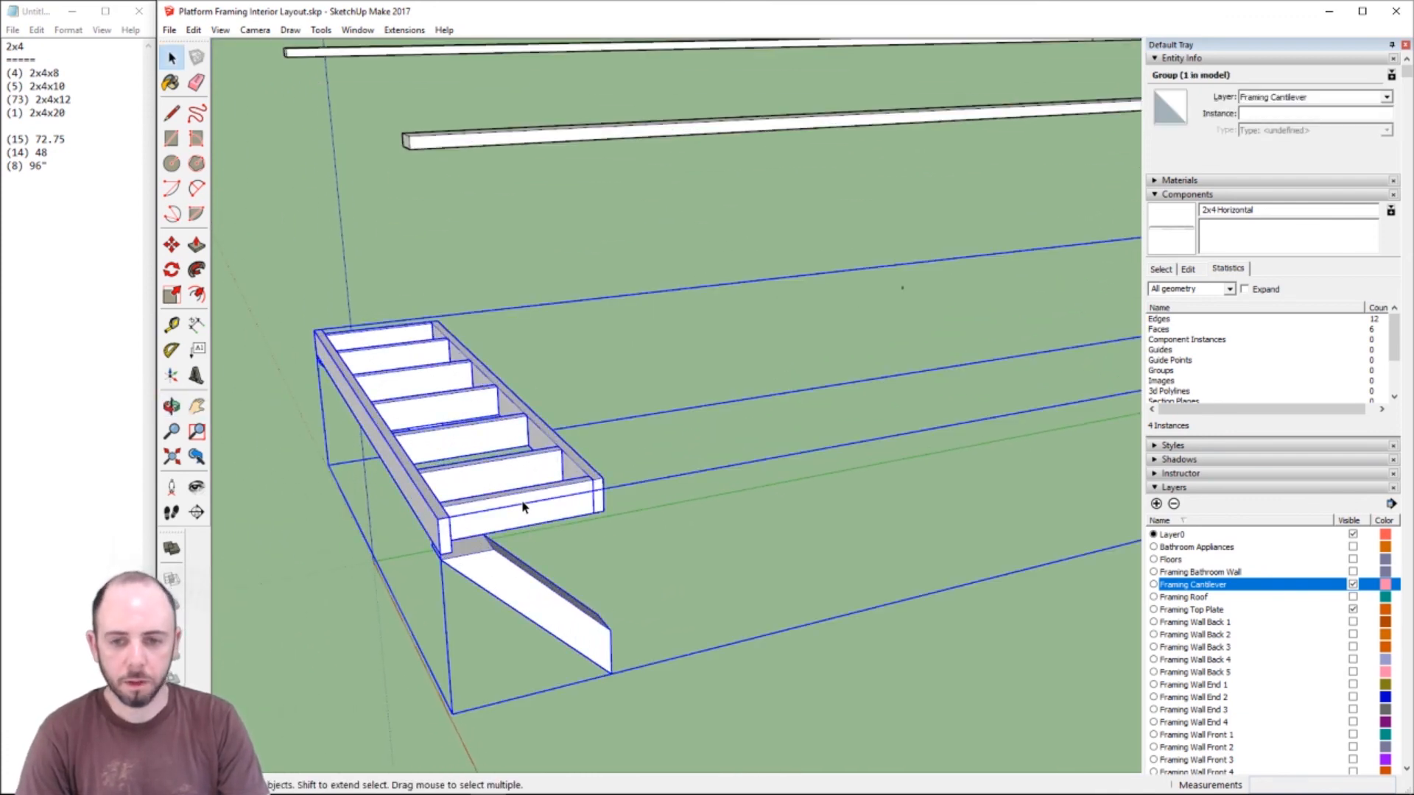
key("t")
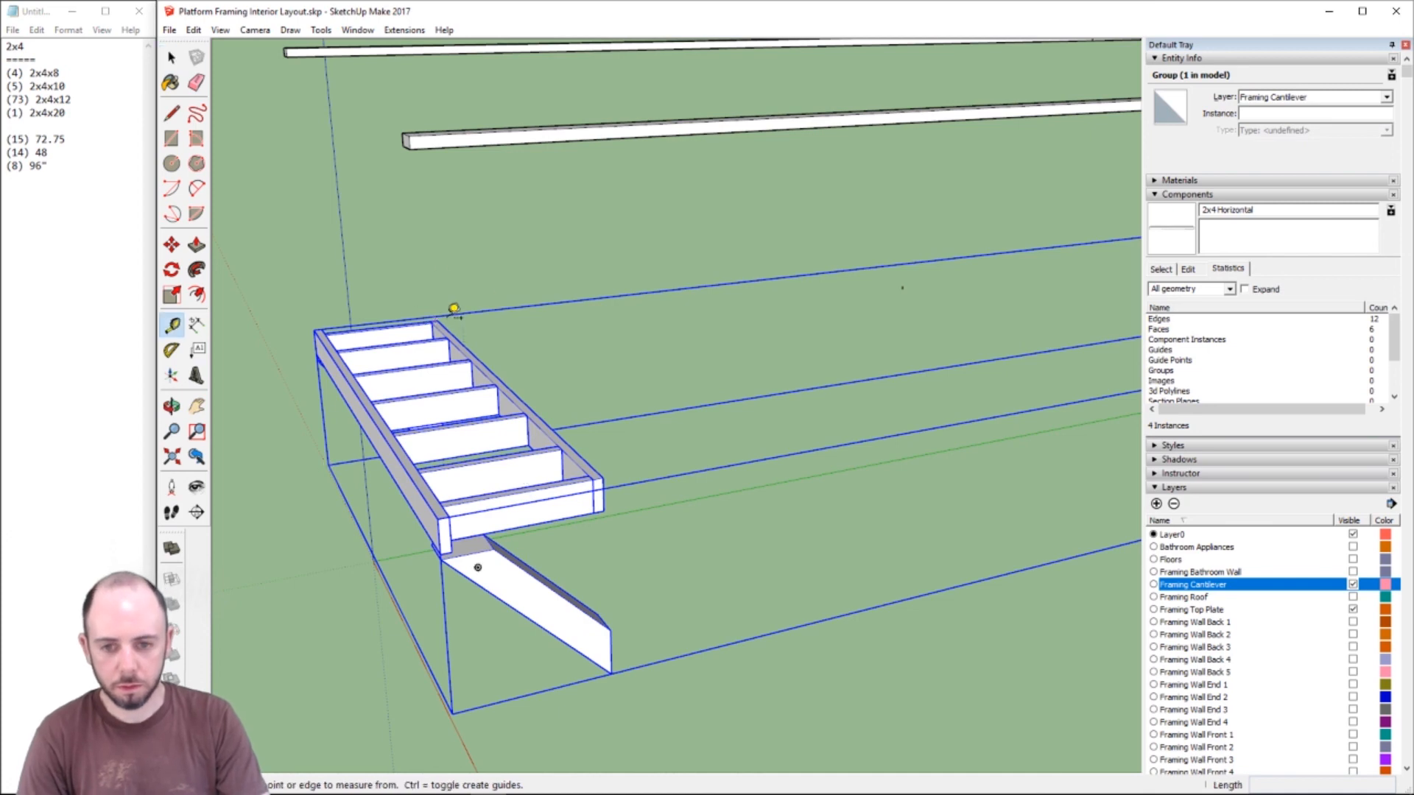
scroll(561, 527, "up", 1)
scroll(564, 519, "down", 4)
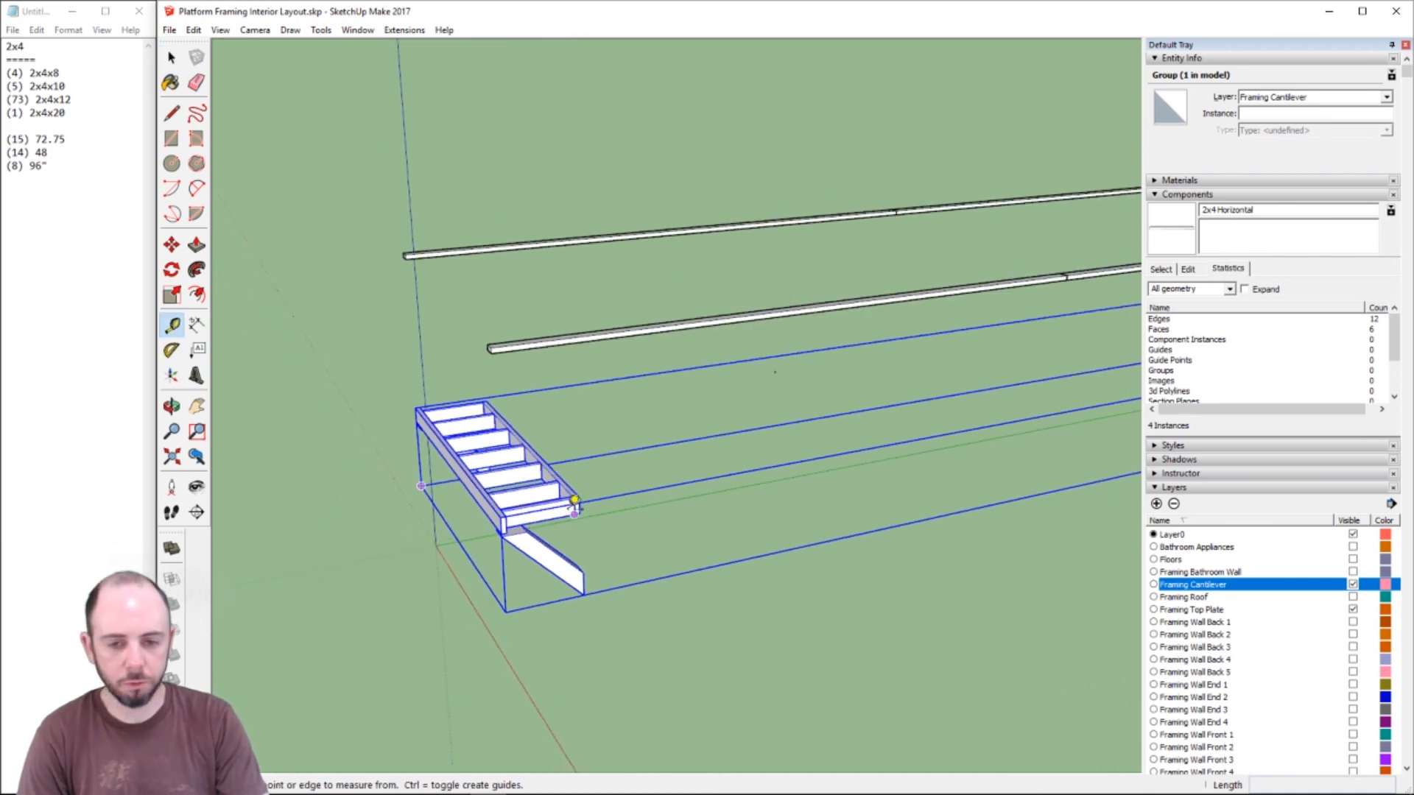
scroll(578, 505, "down", 2)
scroll(582, 501, "up", 3)
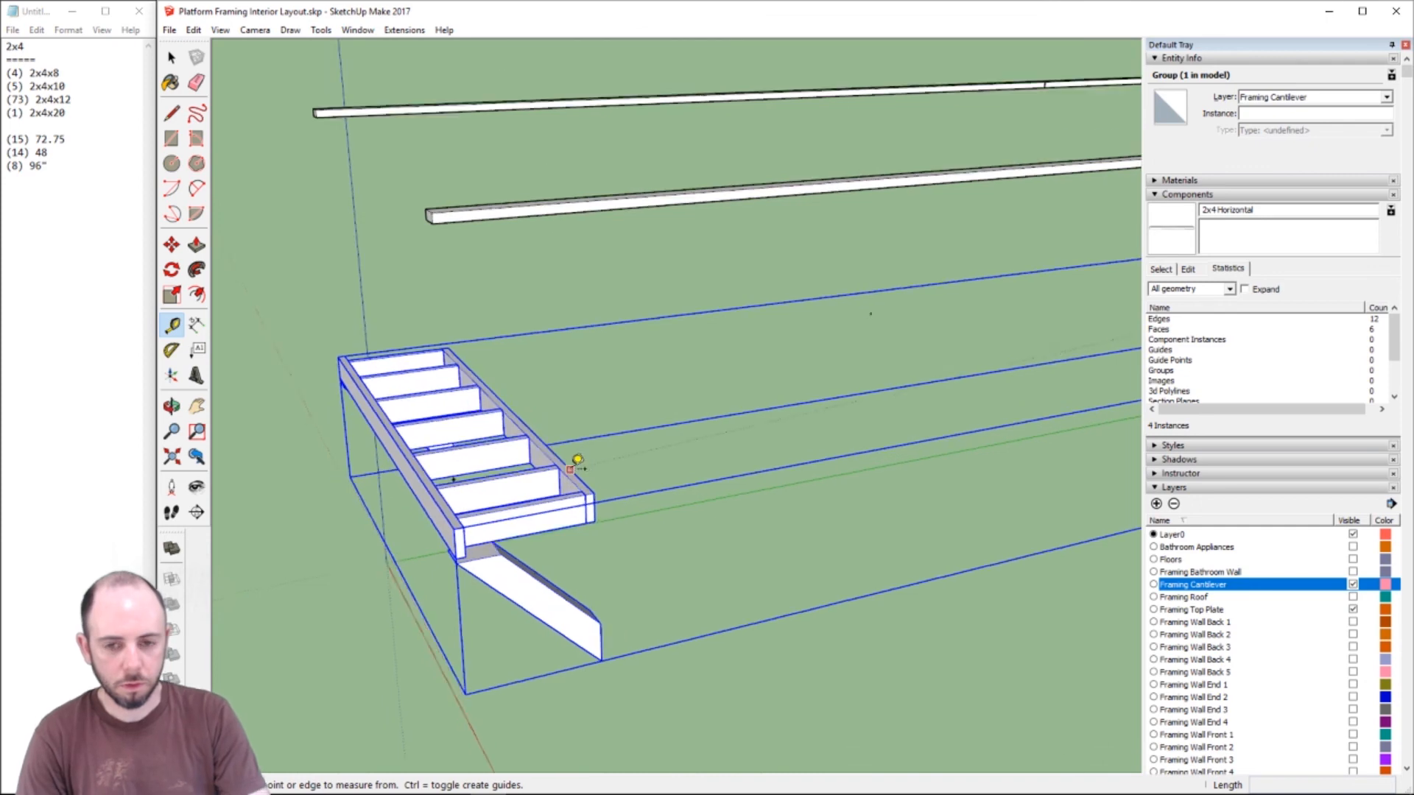
scroll(581, 468, "down", 2)
scroll(578, 471, "up", 5)
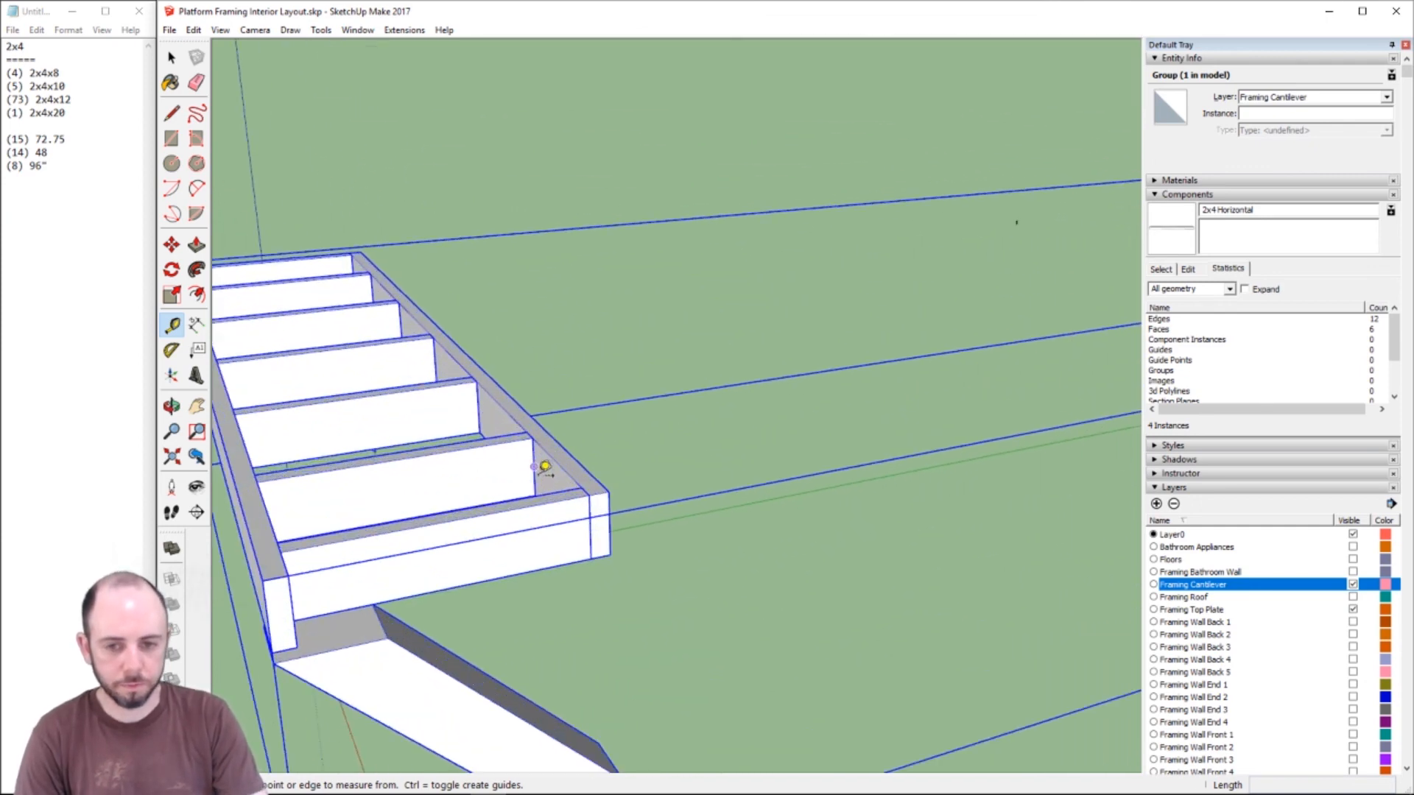
left_click(588, 492)
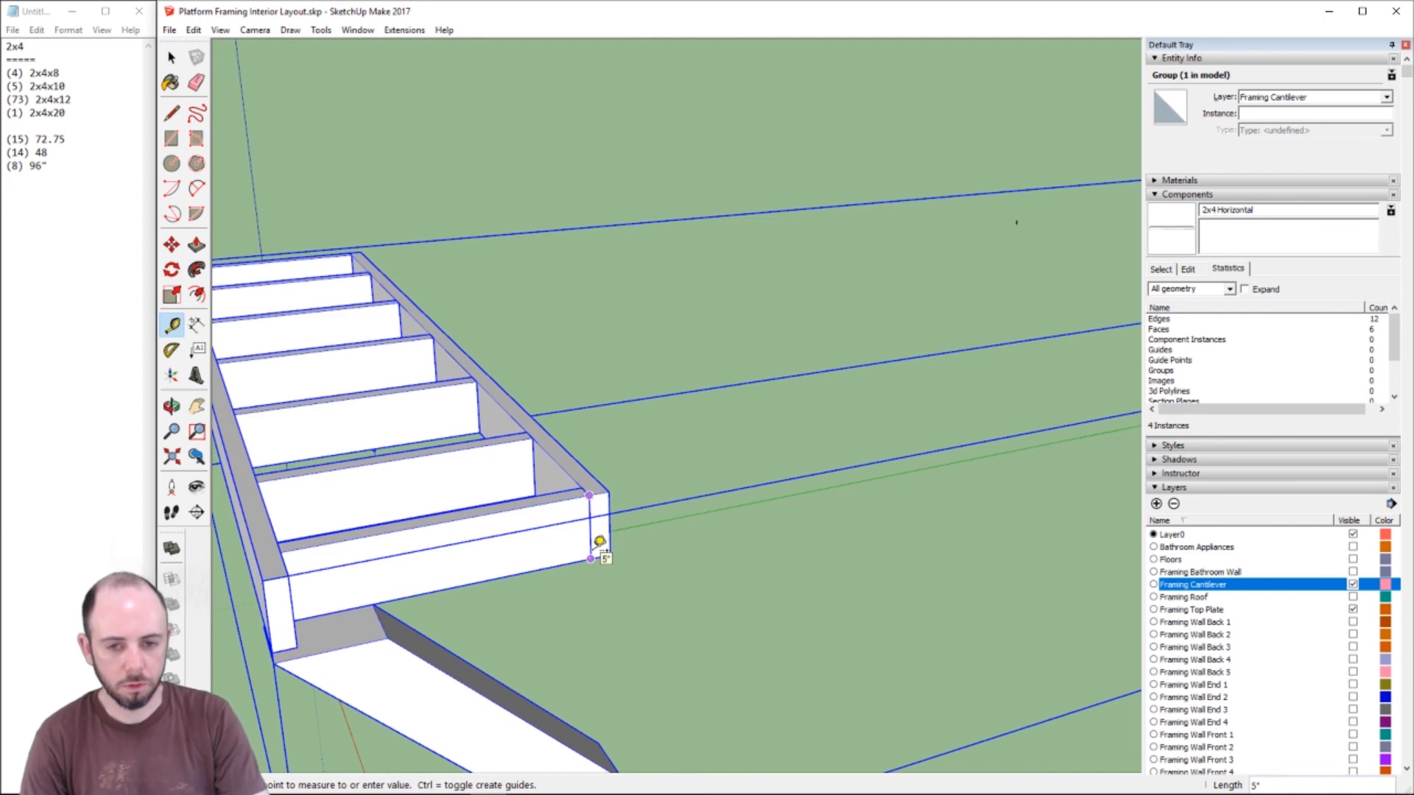
key("Escape")
scroll(546, 467, "down", 5)
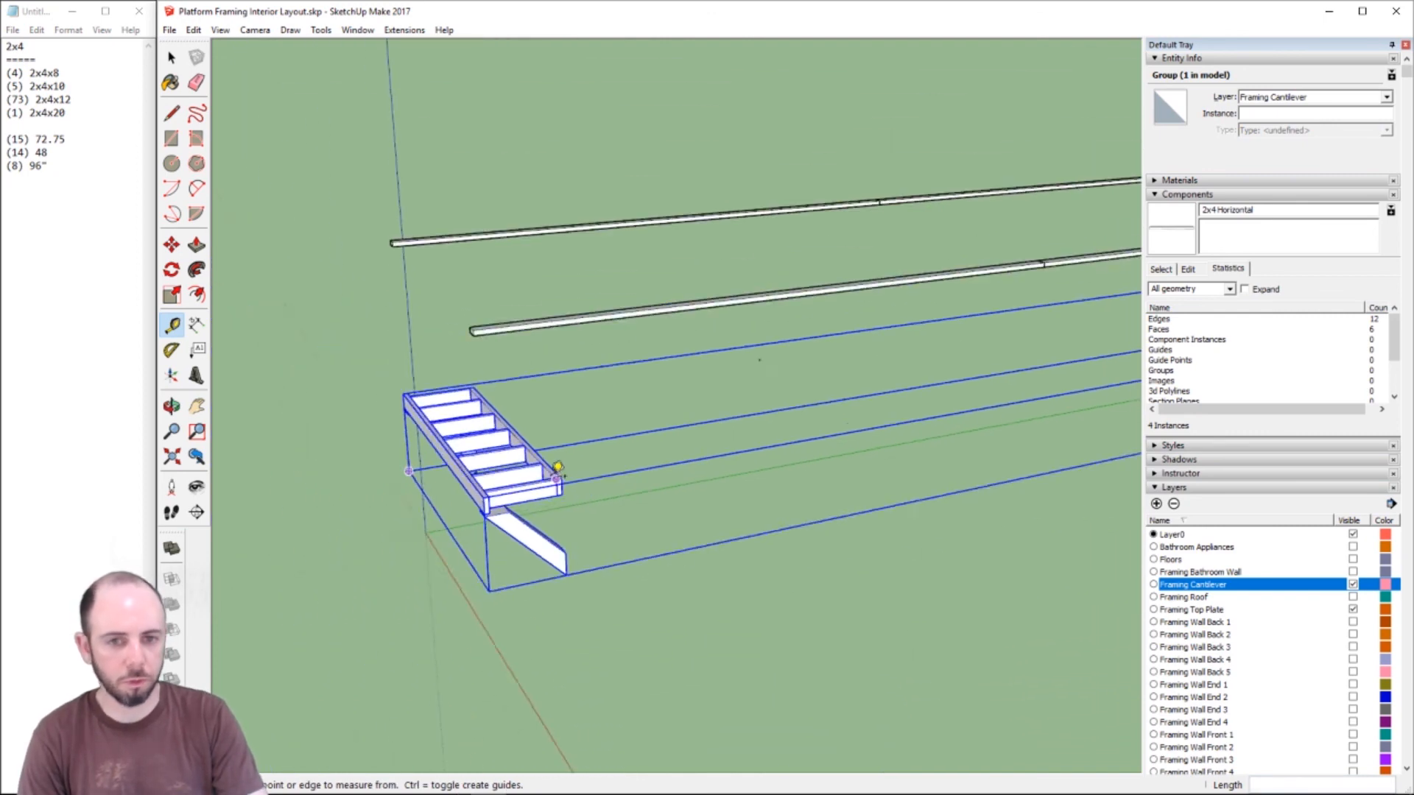
scroll(564, 466, "down", 3)
scroll(688, 489, "up", 2)
scroll(937, 521, "up", 4)
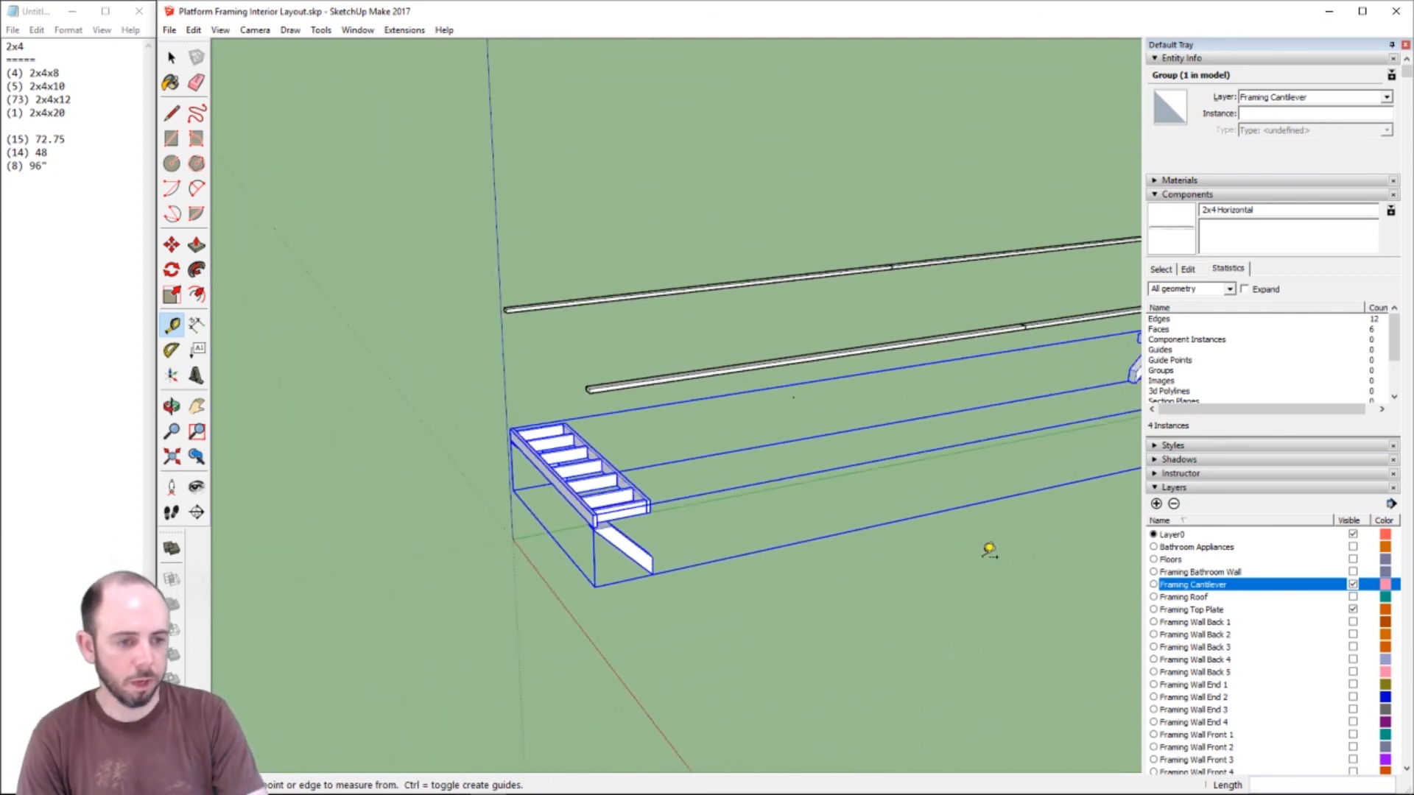
- Hide the Framing Cantilever layer and show the Framing Roof layer
left_click(1354, 585)
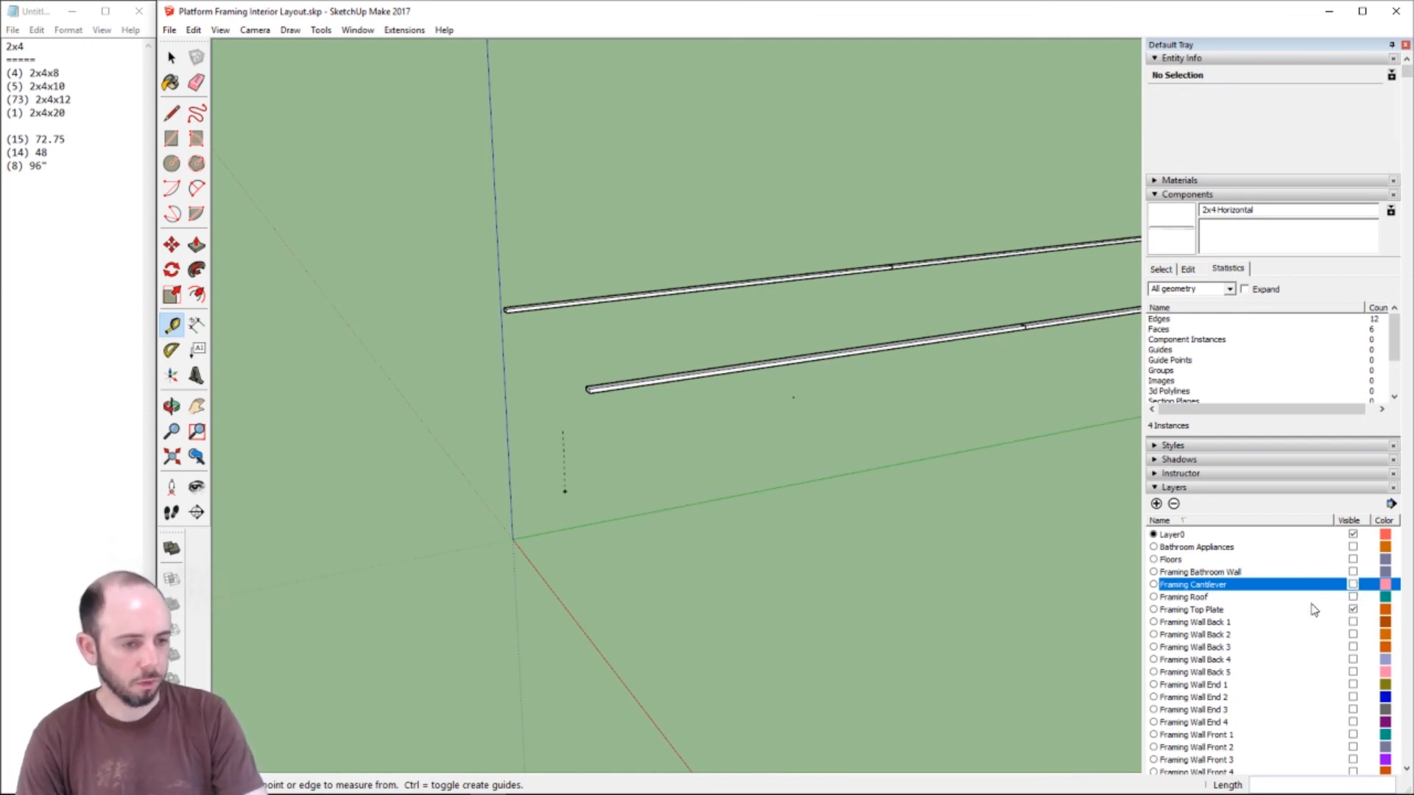
left_click(1353, 597)
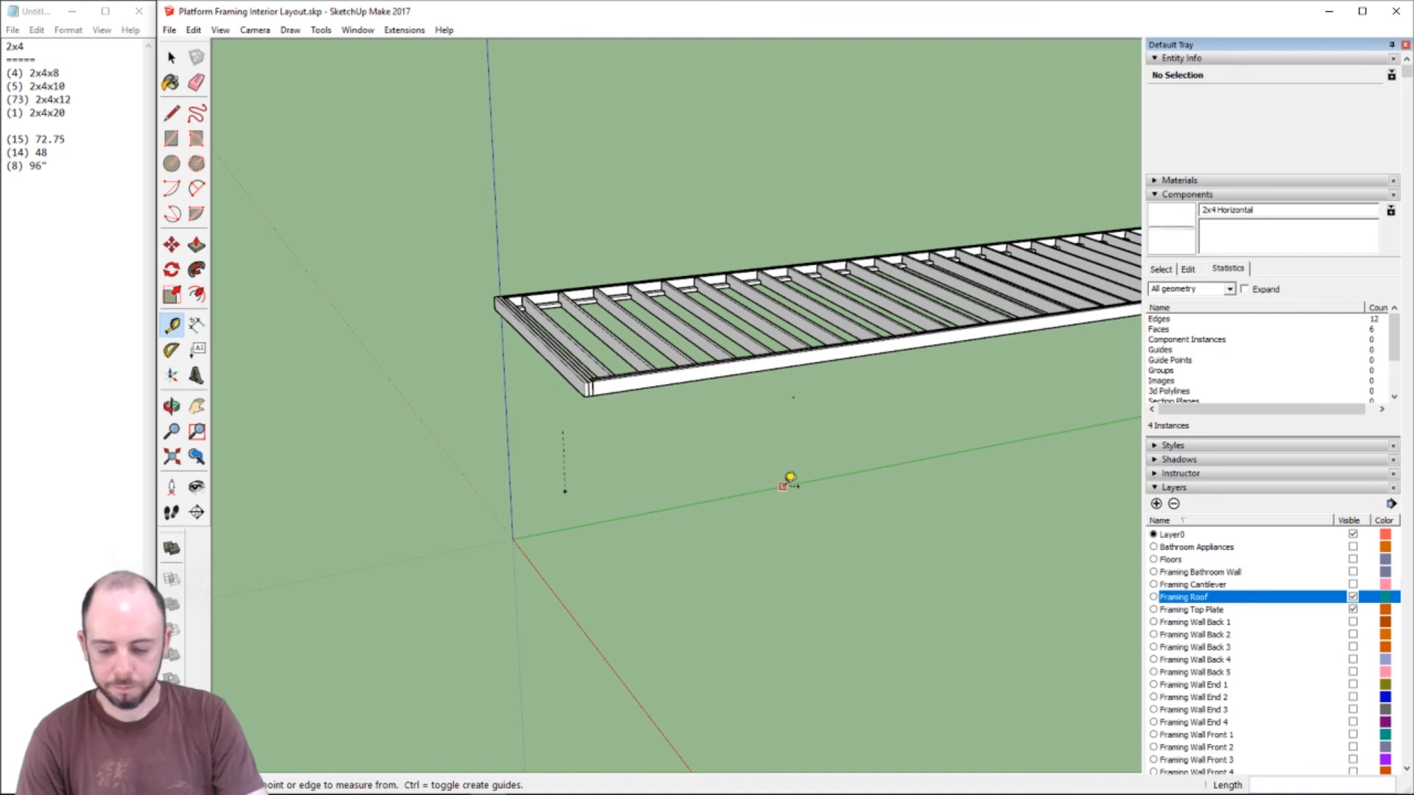
key("h")
left_click_drag(697, 467, 541, 587)
scroll(562, 425, "up", 5)
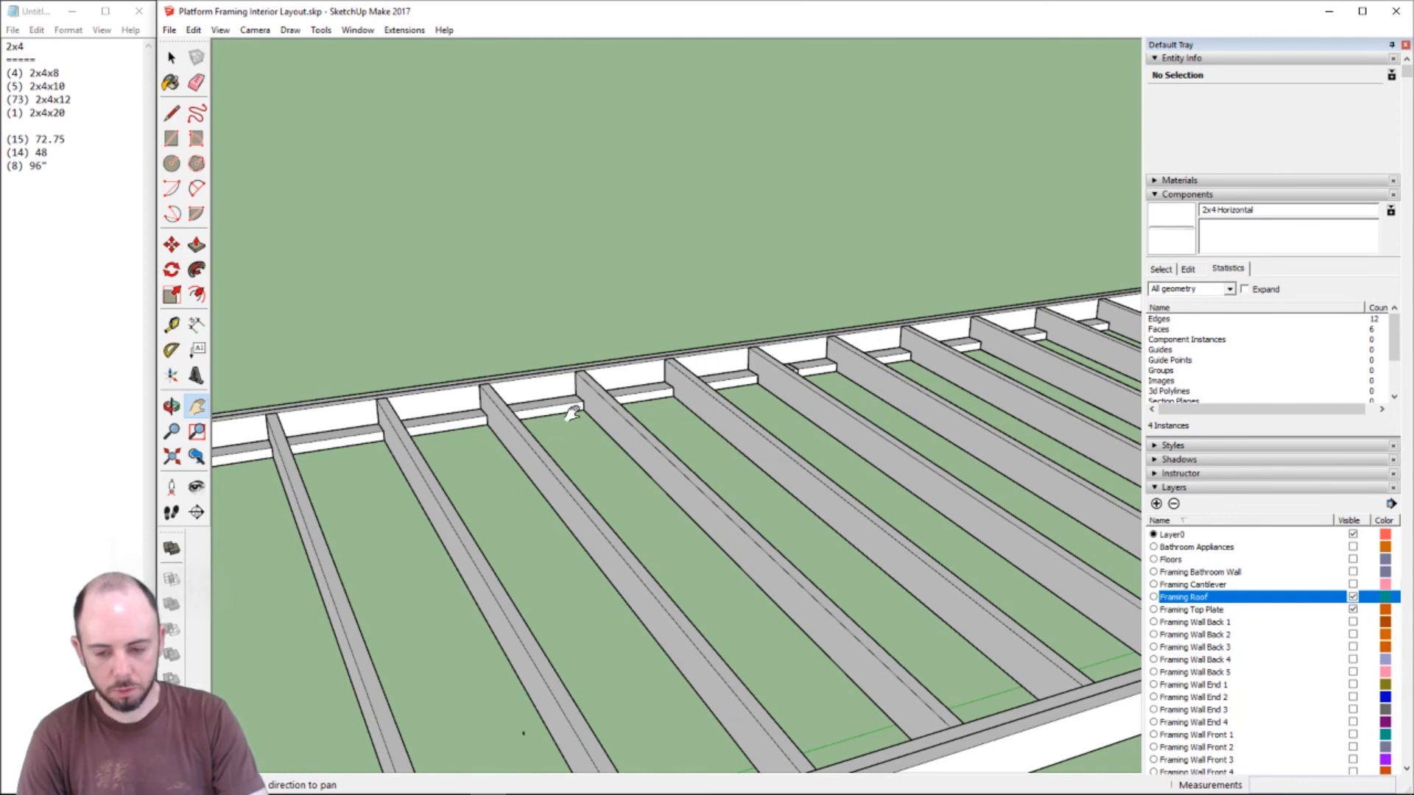
- Measure the length and depth of one rafter in the middle of the roof frame
key("t")
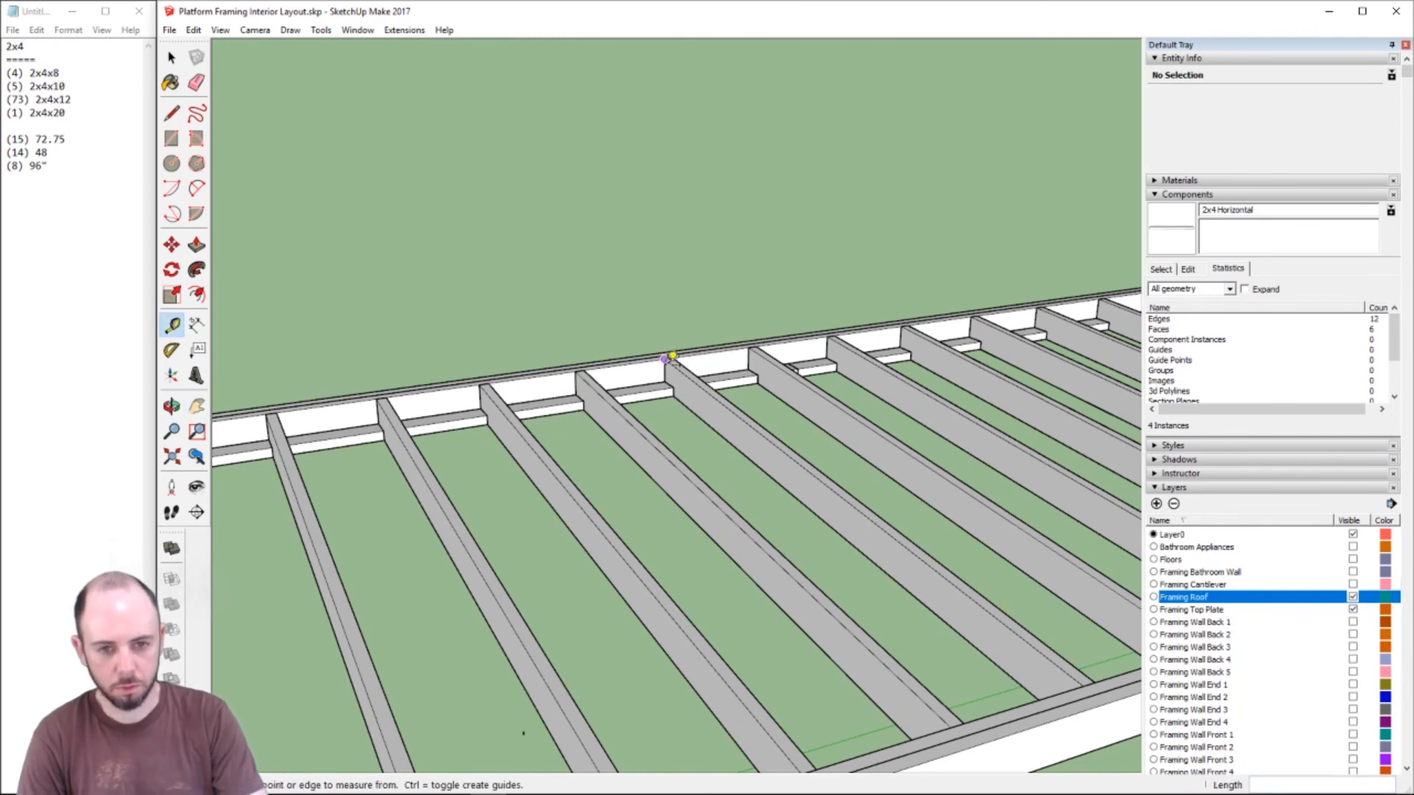
left_click(674, 357)
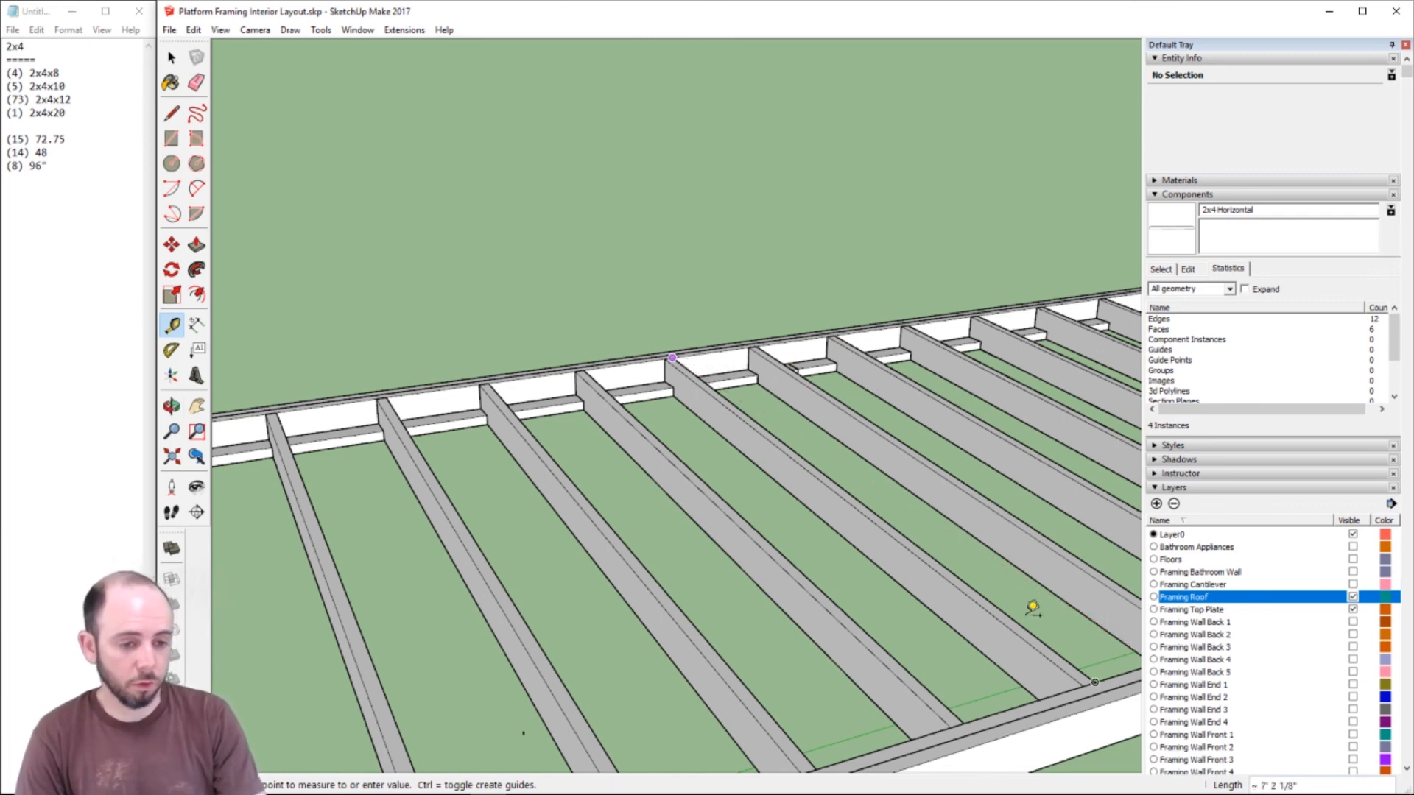
left_click(1098, 668)
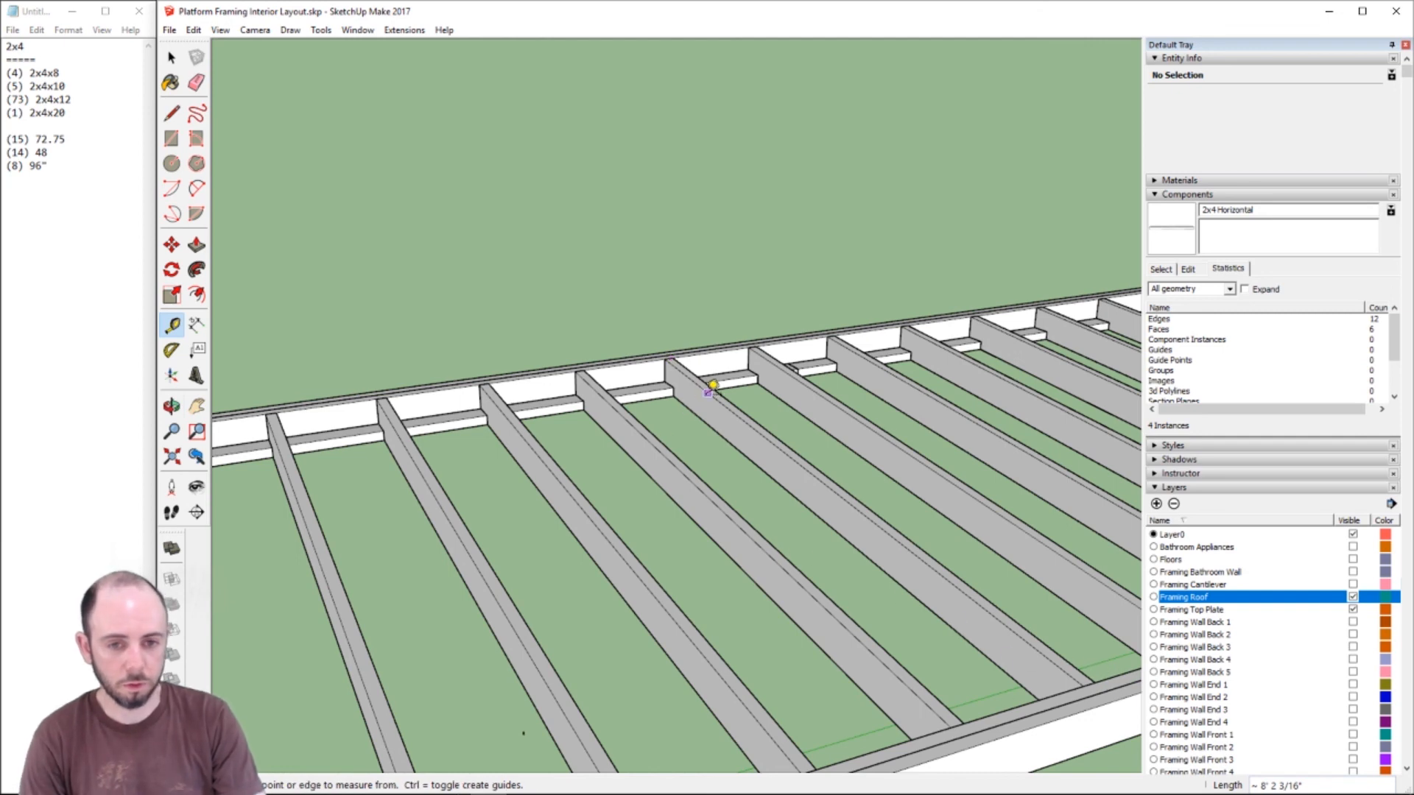
left_click(707, 393)
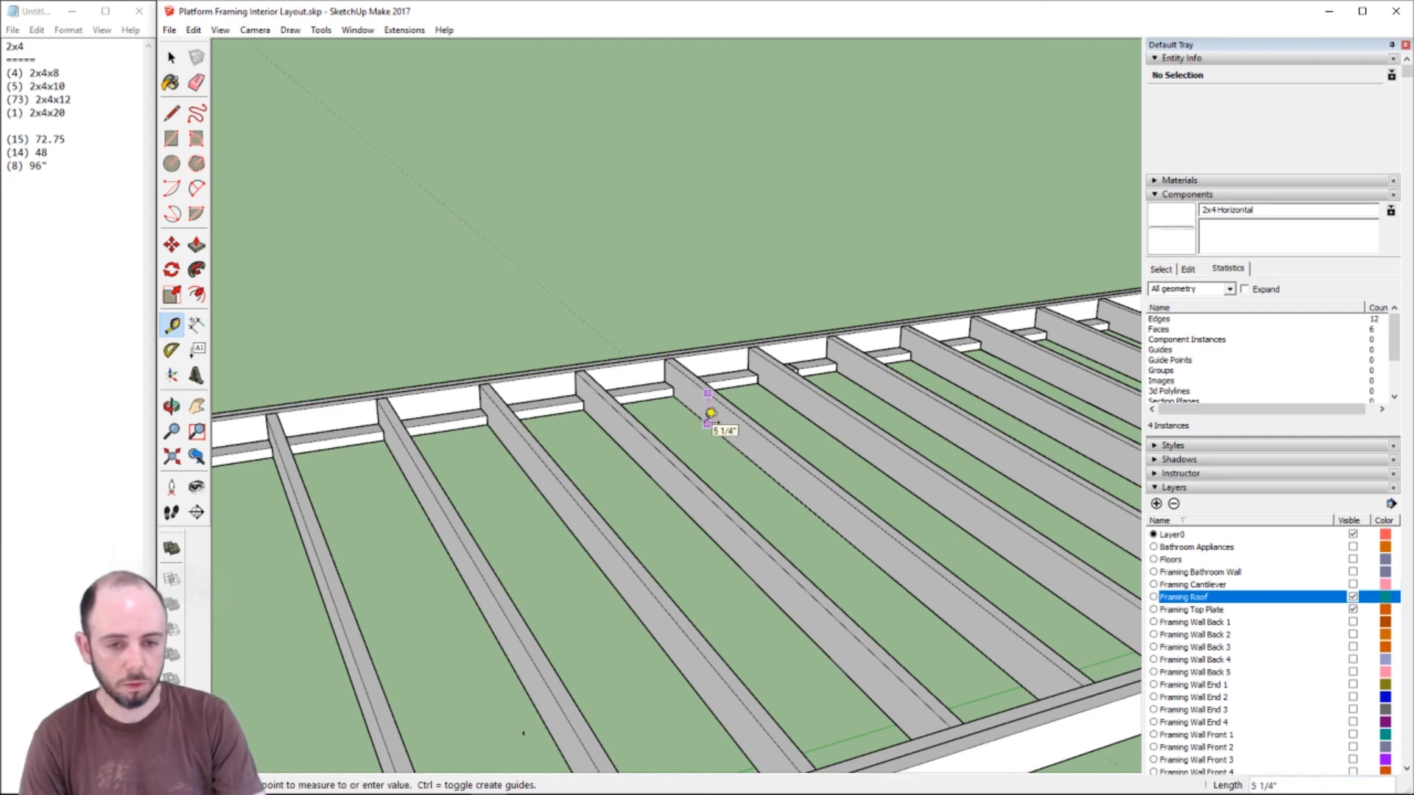
key("Escape")
- Measure the same roof rafter's length again from end to end along its upper edge
left_click(673, 358)
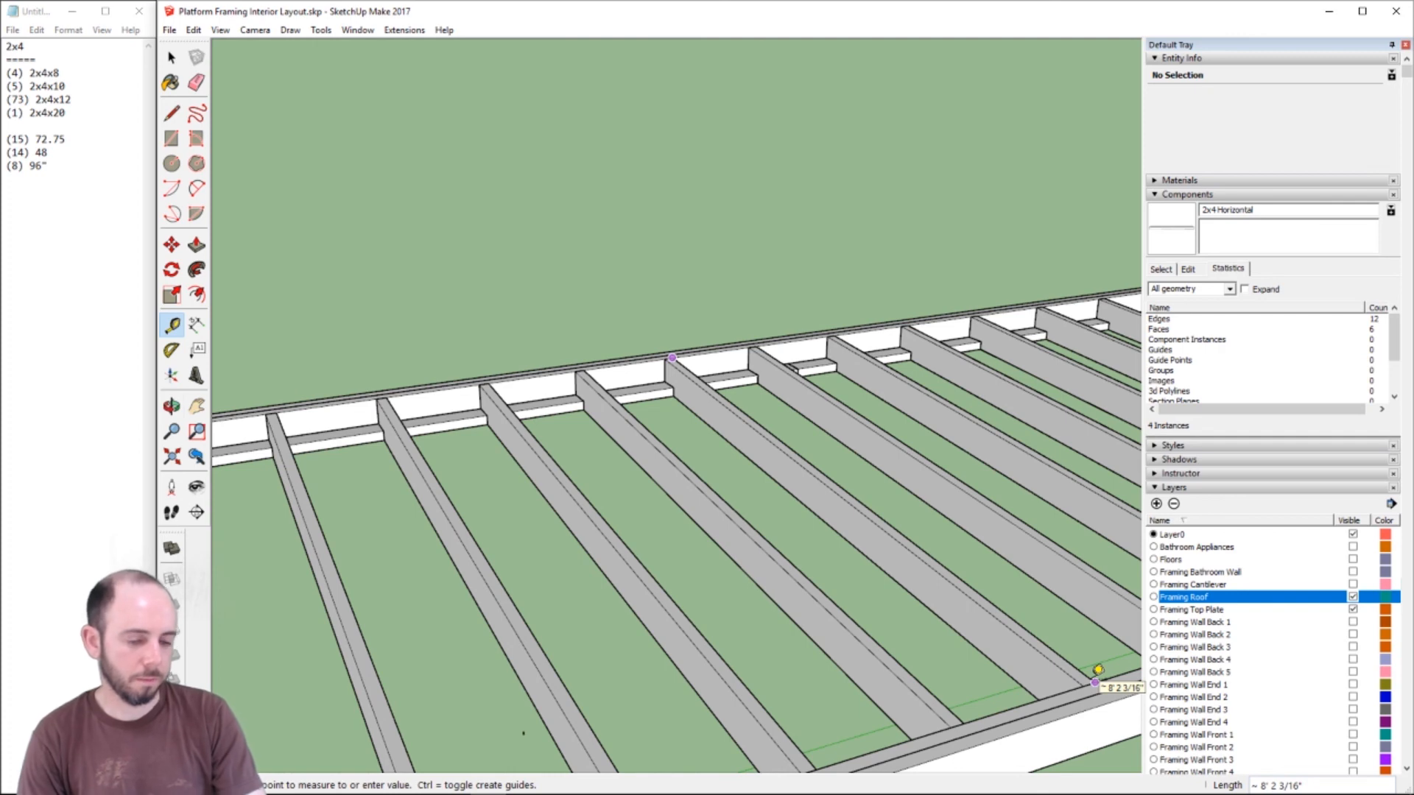
left_click(691, 354)
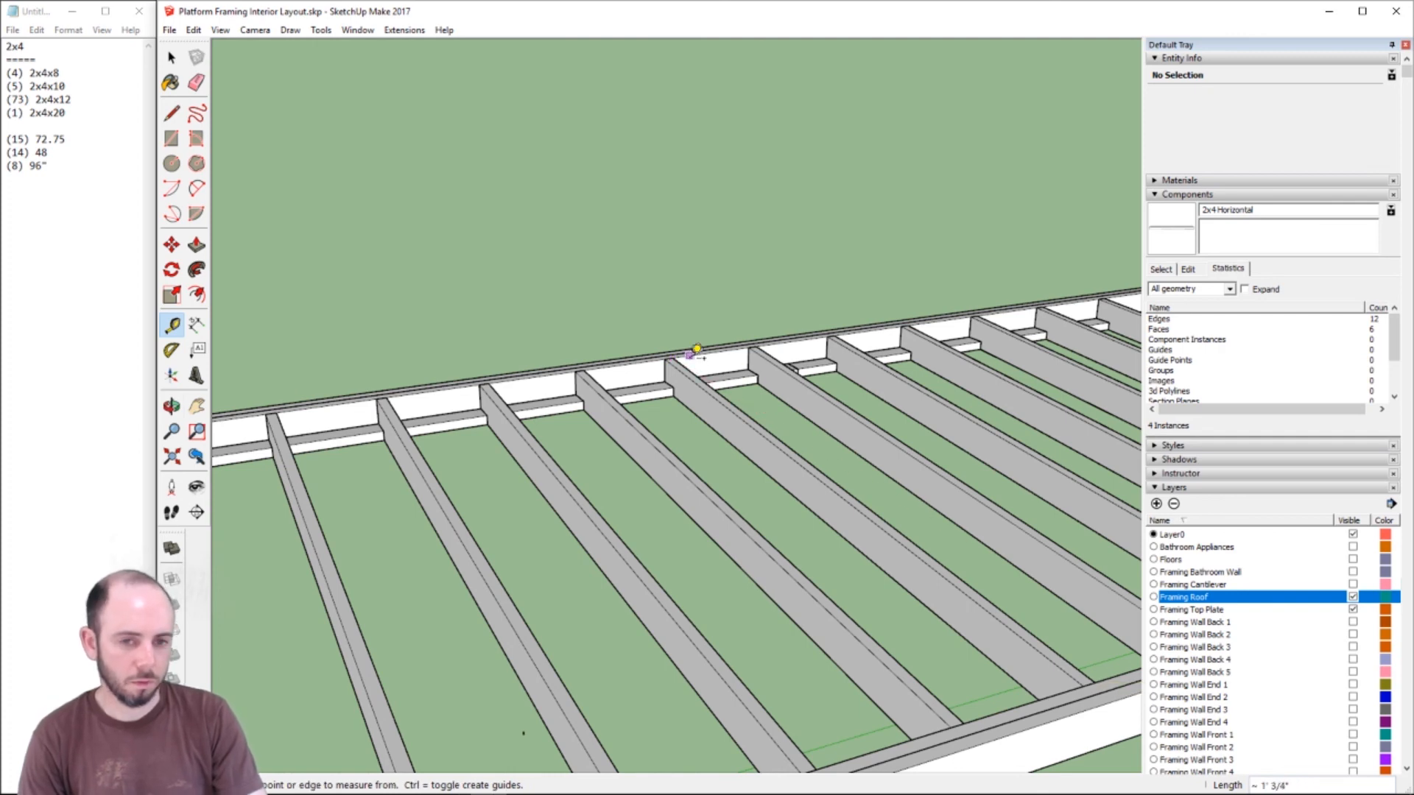
left_click(673, 357)
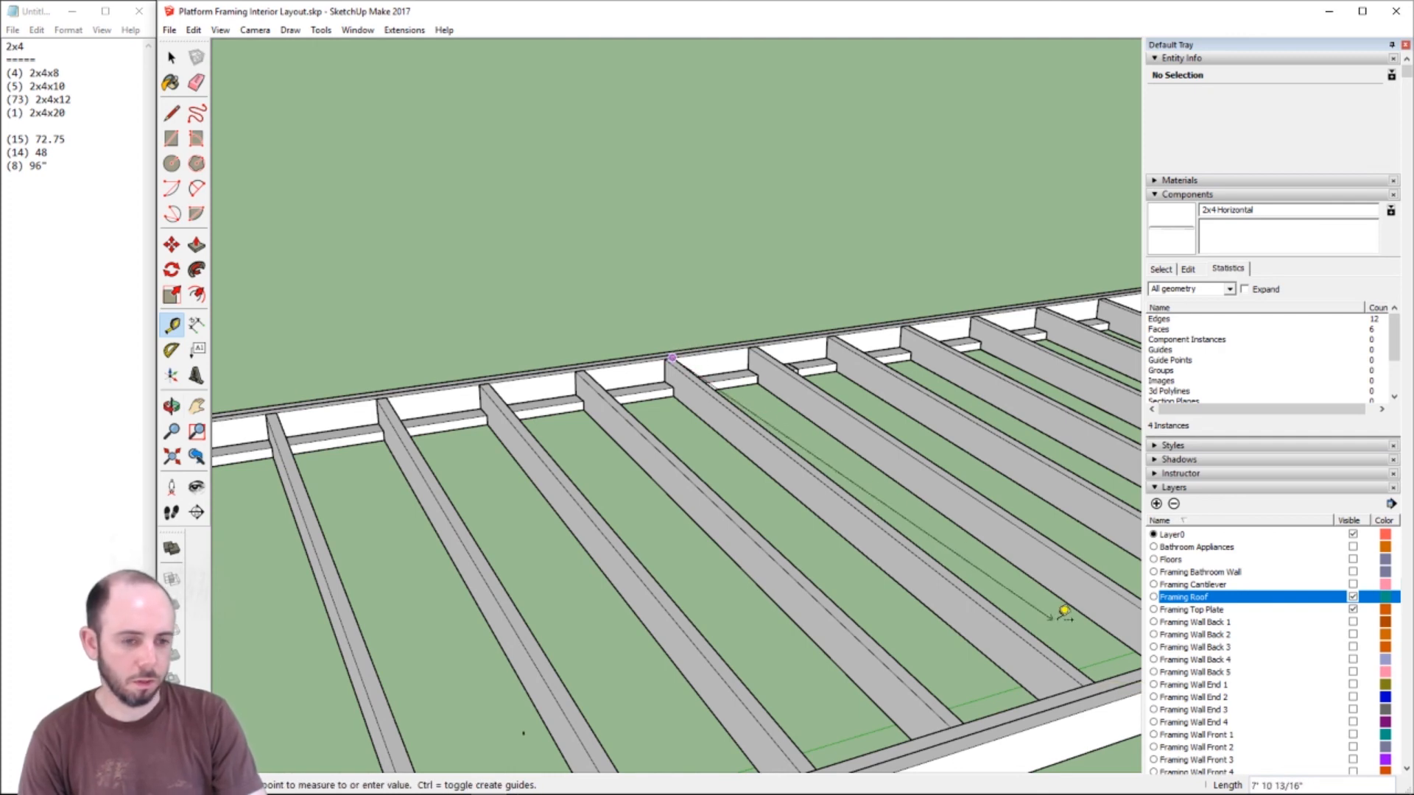
left_click(1099, 665)
- Measure the overall length of the outermost member at the far end of the roof frame
scroll(1016, 648, "down", 6)
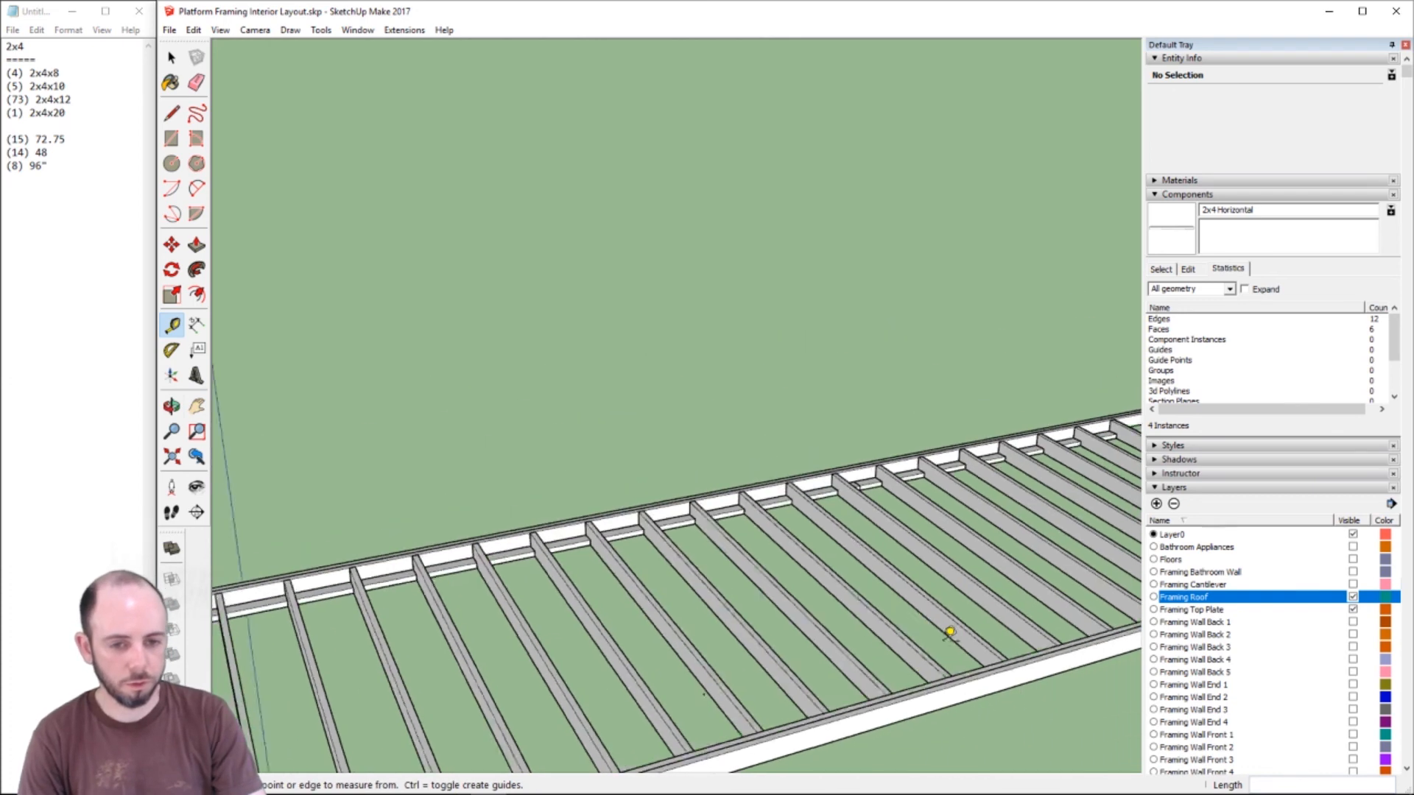
key("h")
left_click_drag(967, 678, 655, 663)
scroll(1081, 544, "up", 6)
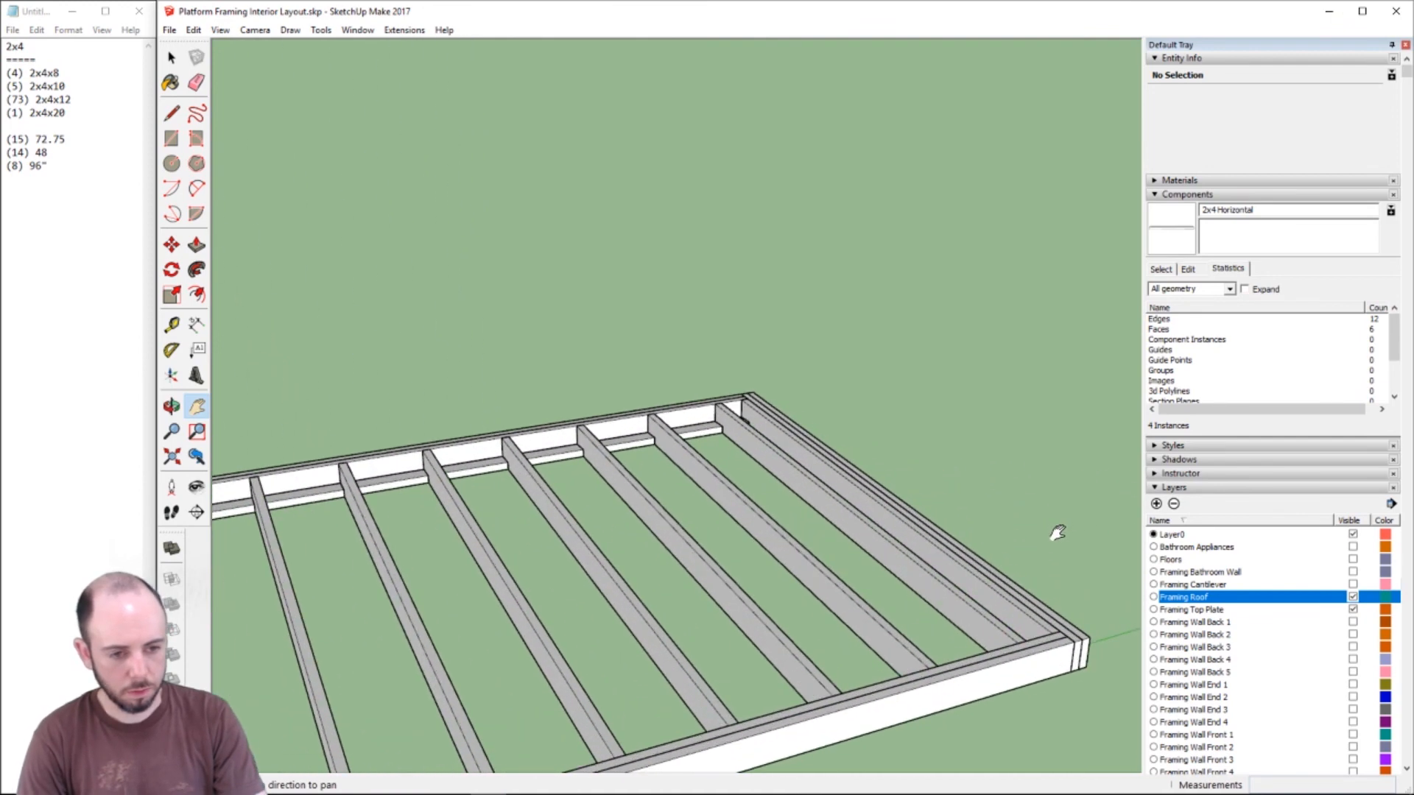
key("t")
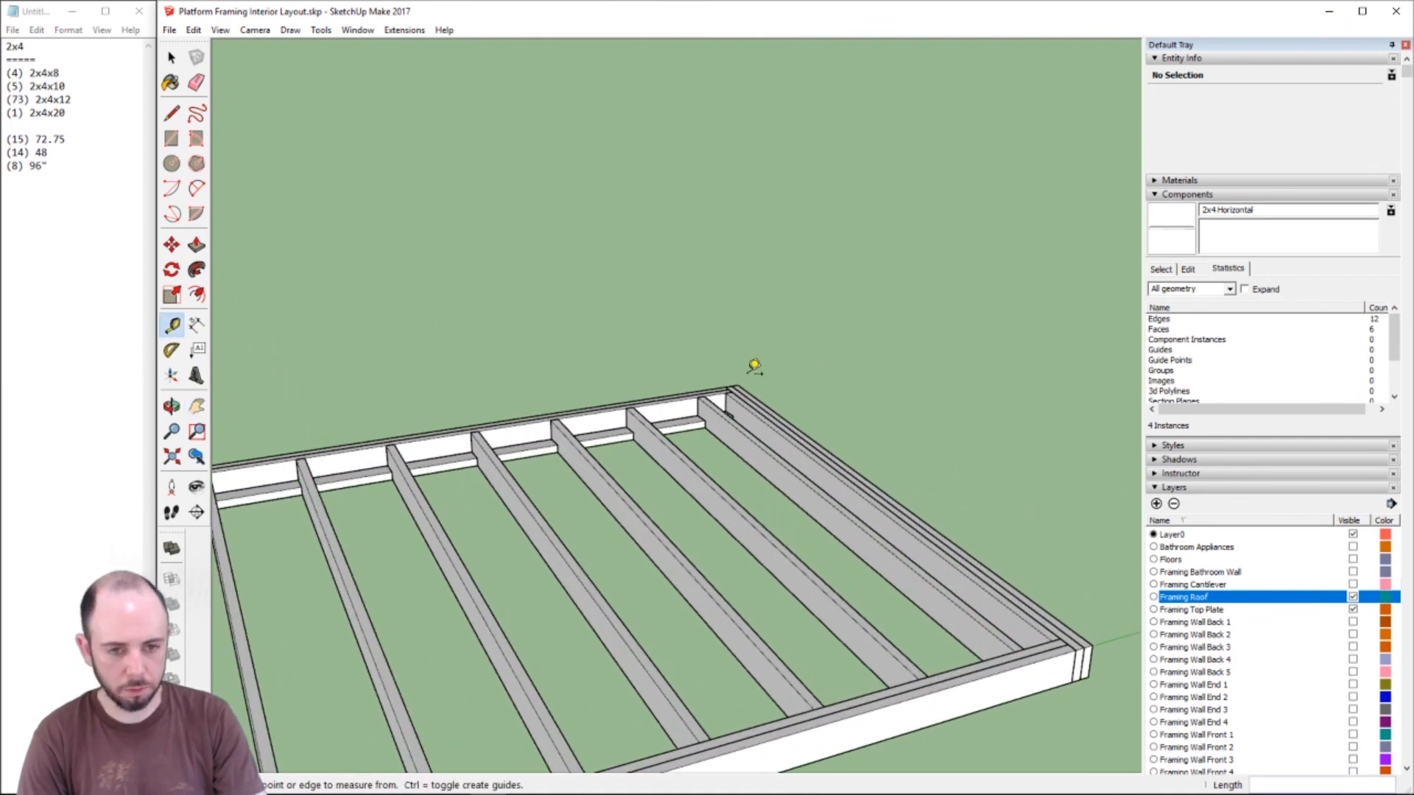
left_click(734, 385)
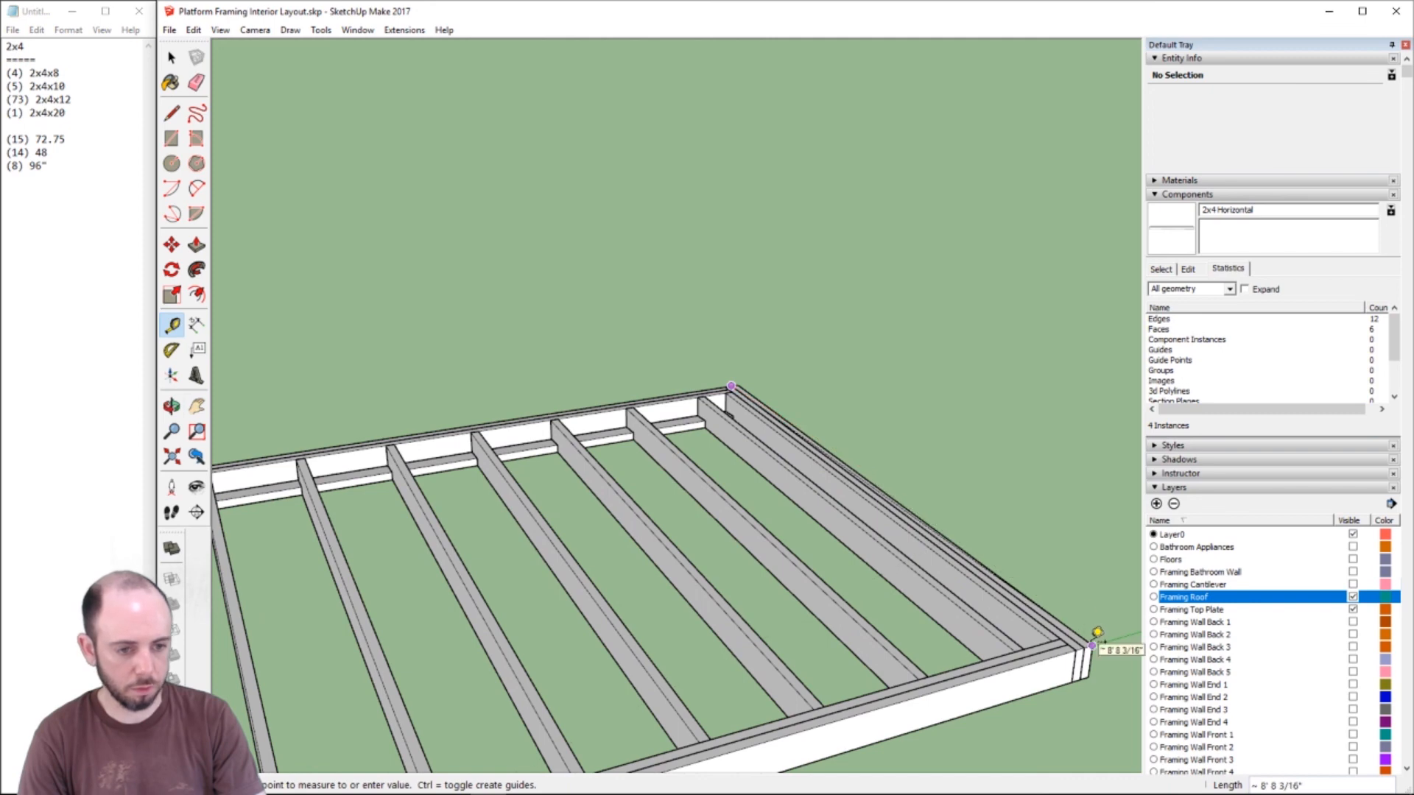
left_click(1093, 645)
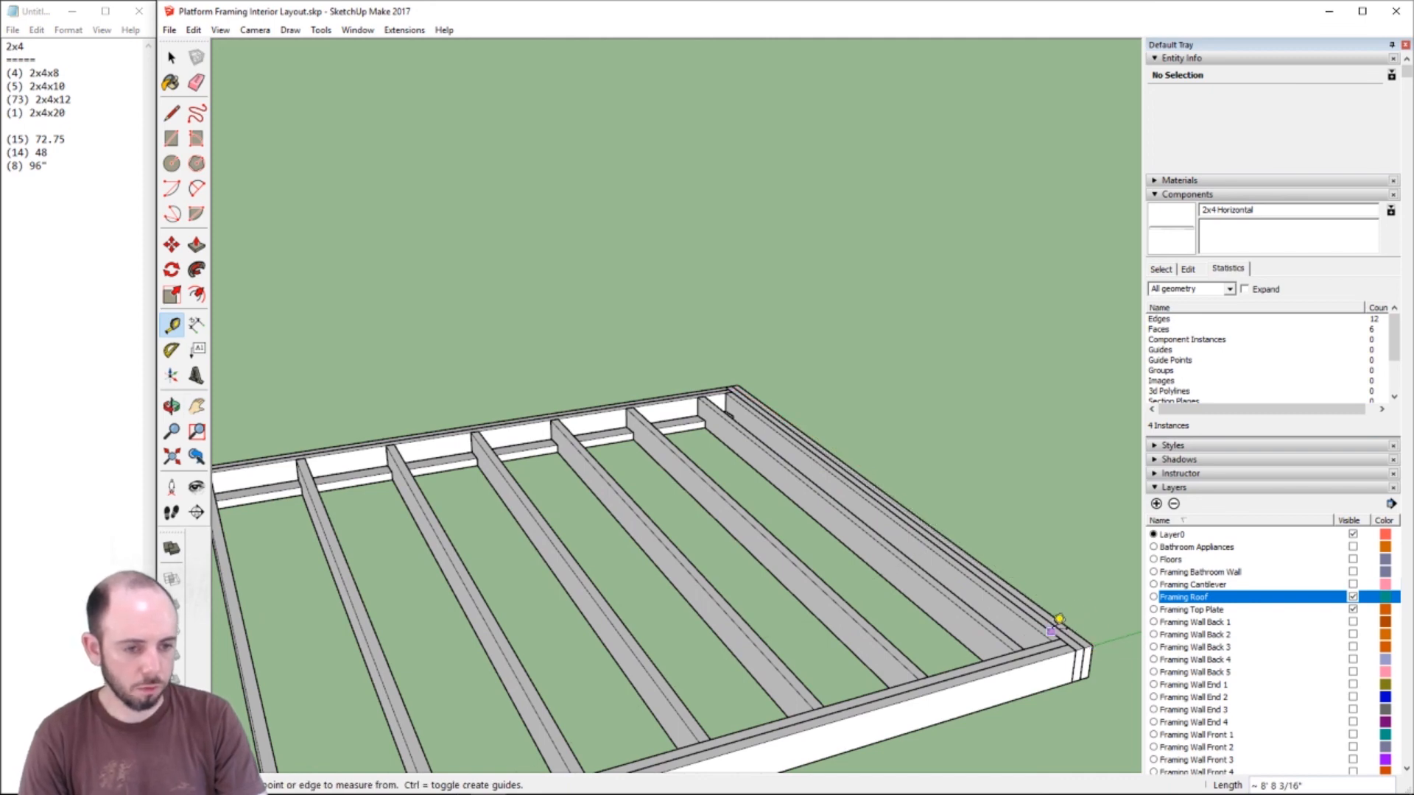
- Open the roof framing group for editing and check the doubled end members individually
key("space")
left_click(1064, 633)
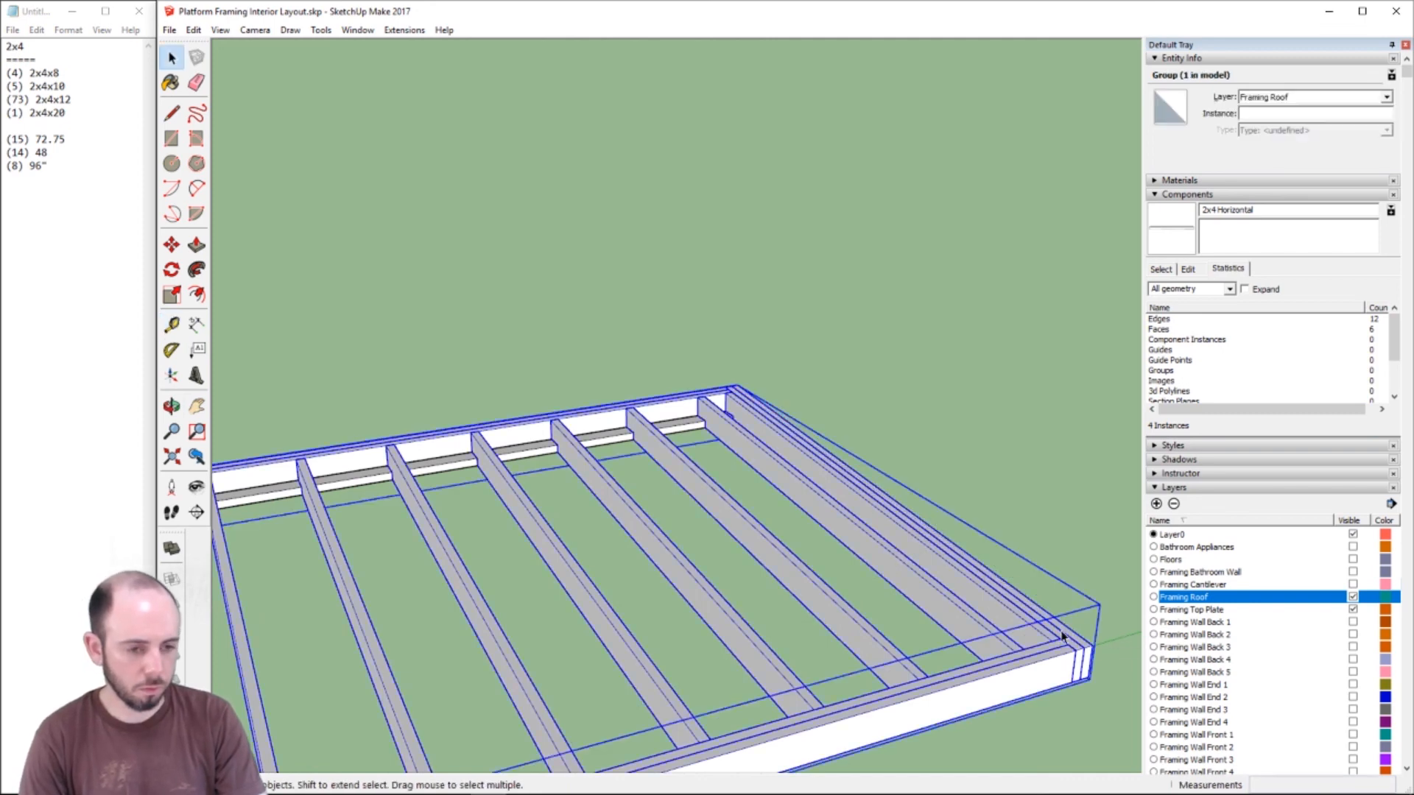
double_click(1064, 634)
left_click(1067, 638)
left_click(1051, 641)
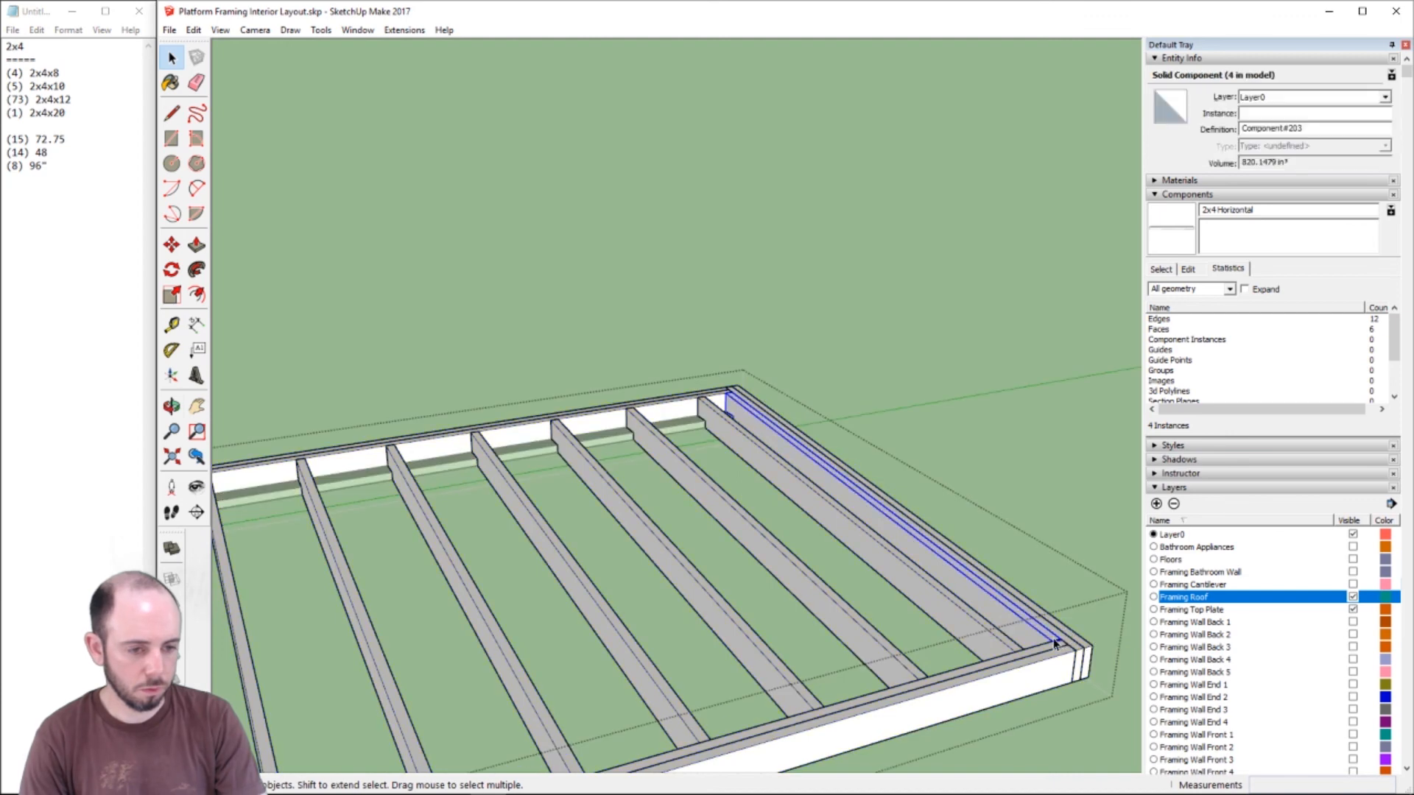
- Count the roof rafters by selecting them one by one from one end of the roof frame to the doubled members at the opposite end
left_click(999, 650)
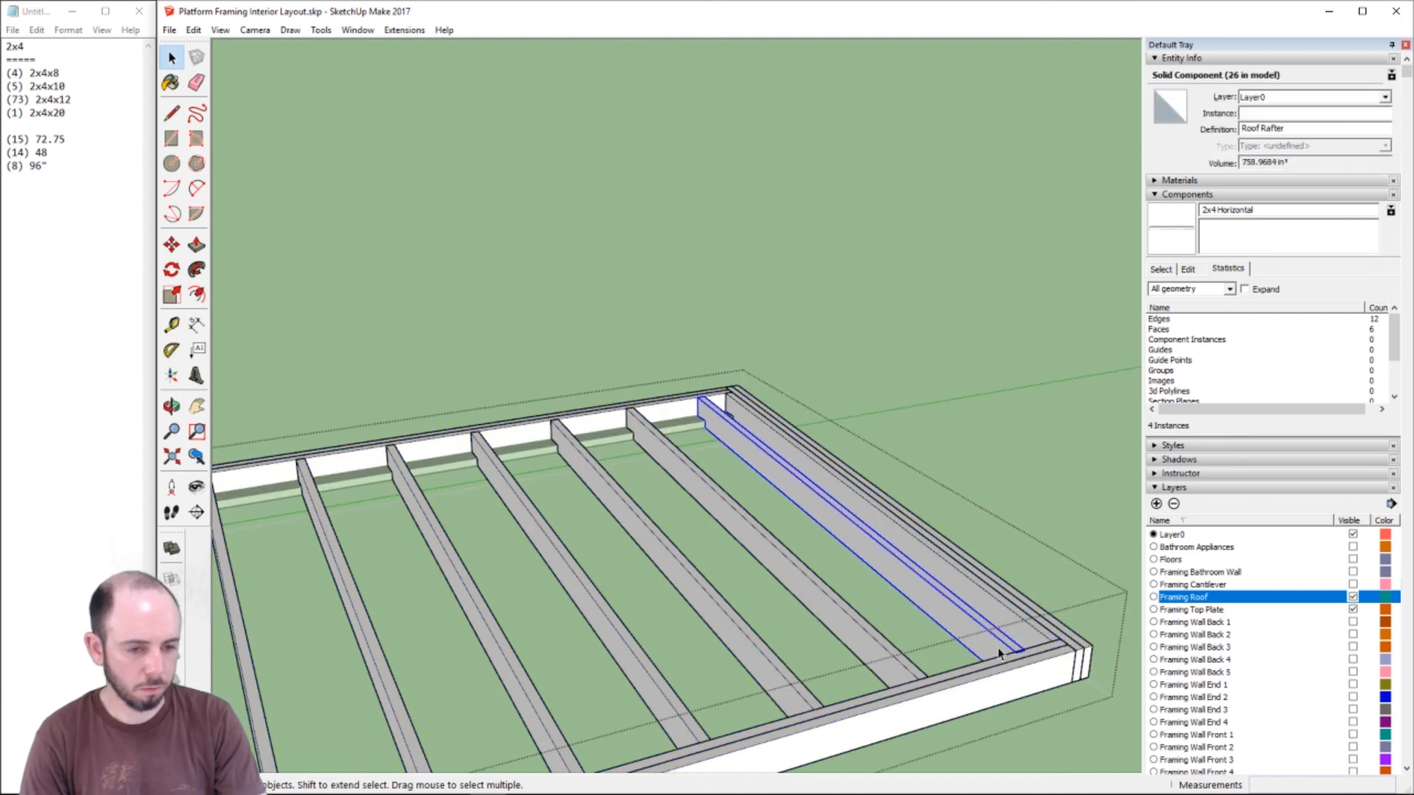
left_click(896, 653)
left_click(761, 676)
left_click(623, 664)
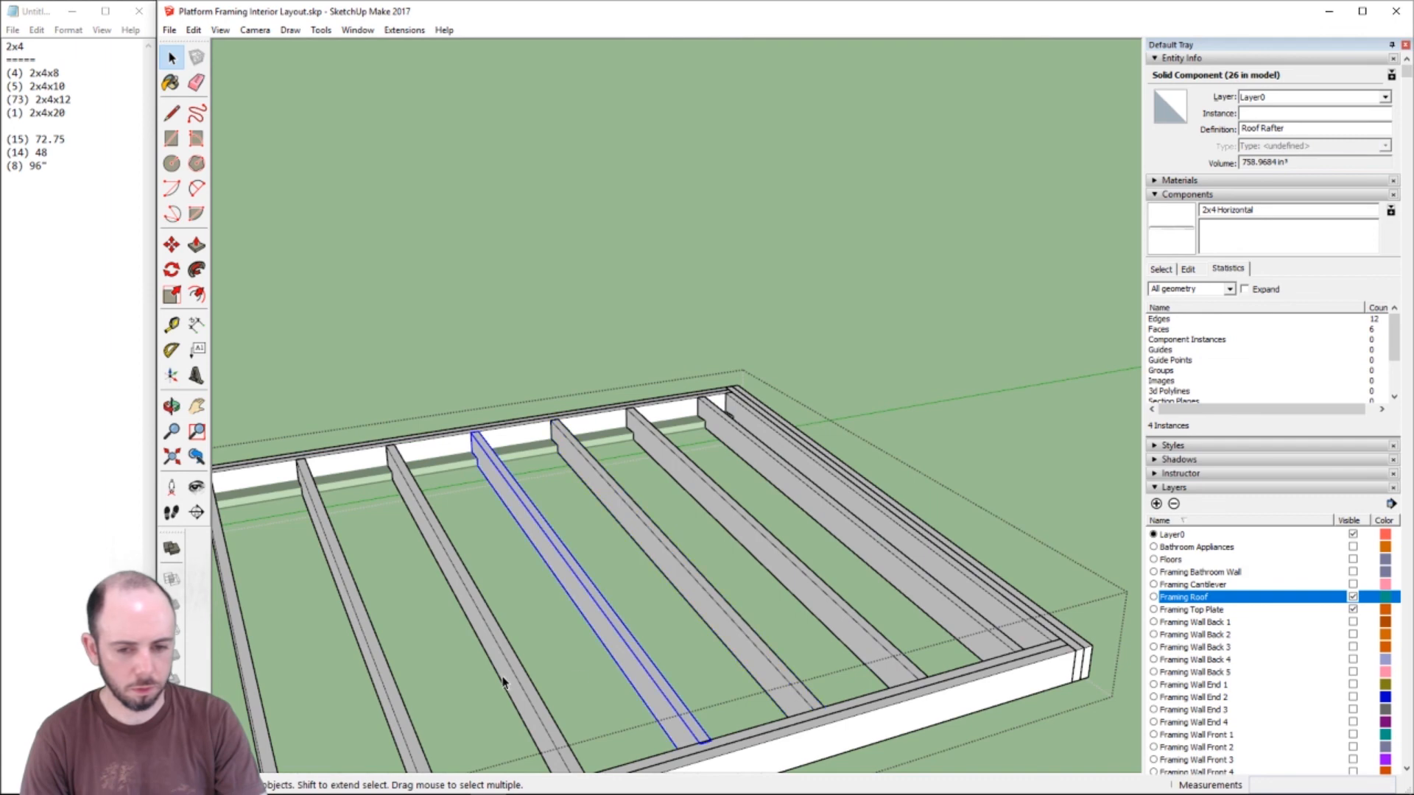
left_click(508, 682)
left_click(404, 687)
left_click(262, 709)
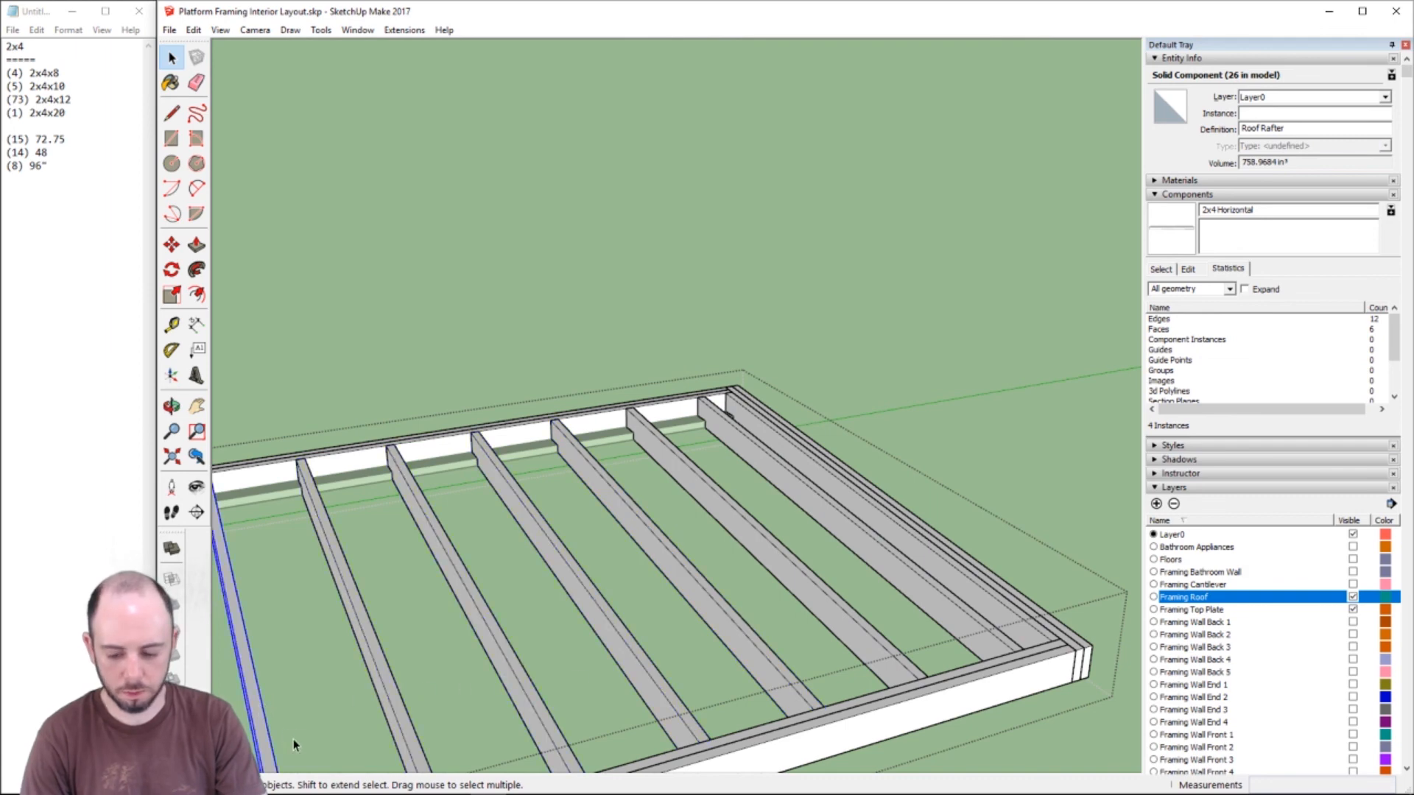
middle_click_drag(293, 739, 1160, 498, "shift")
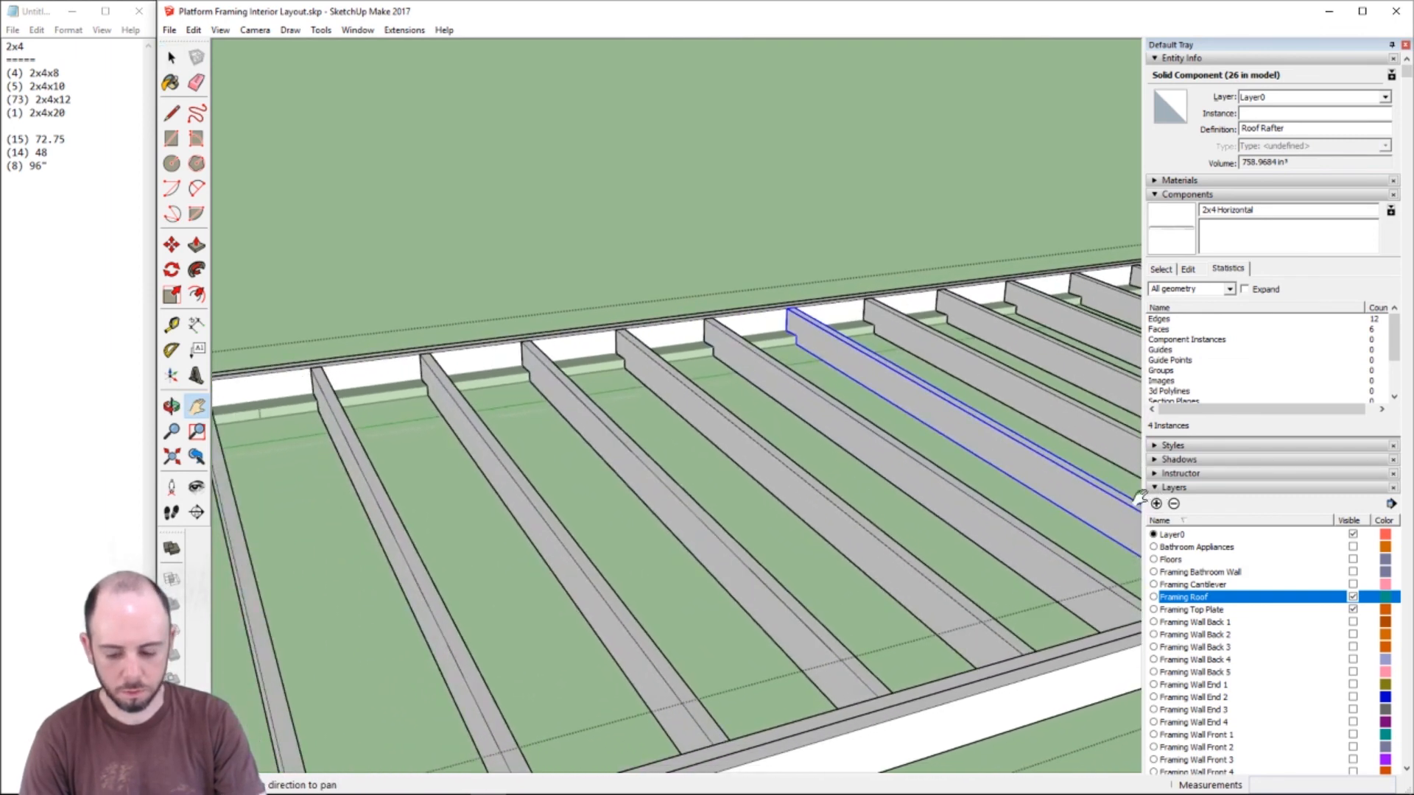
left_click(860, 530)
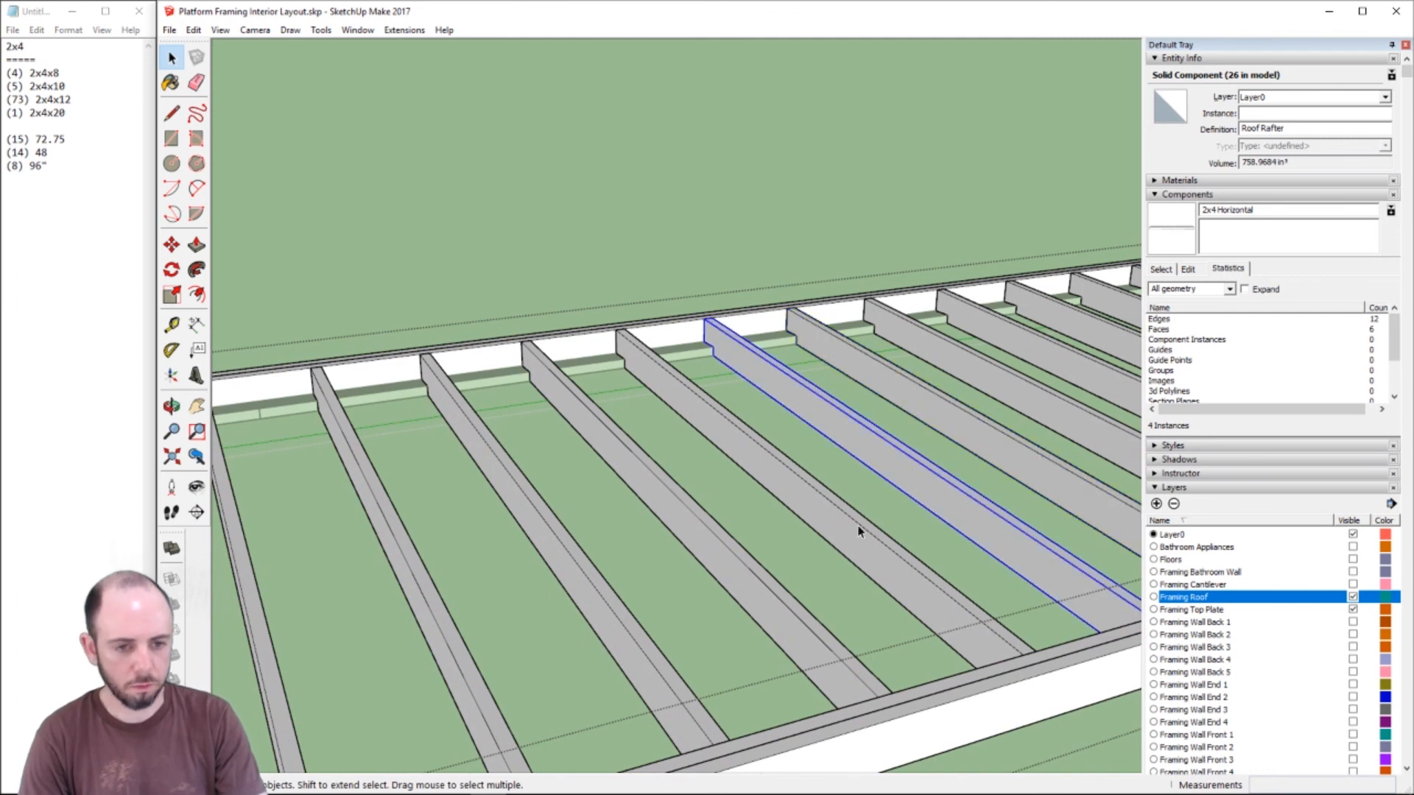
left_click(738, 565)
left_click(594, 597)
left_click(463, 624)
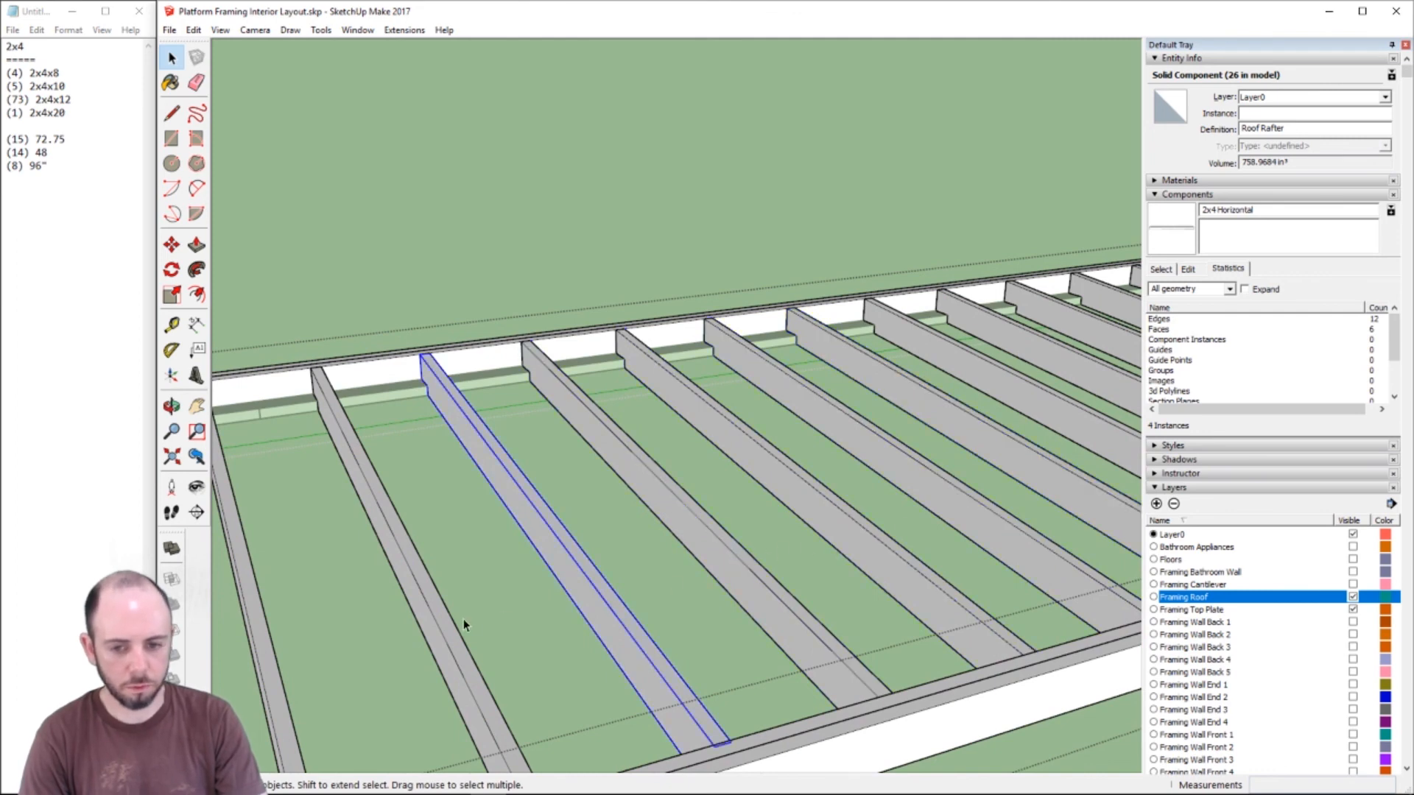
left_click(265, 668)
scroll(264, 667, "down", 5)
middle_click_drag(324, 685, 889, 566, "shift")
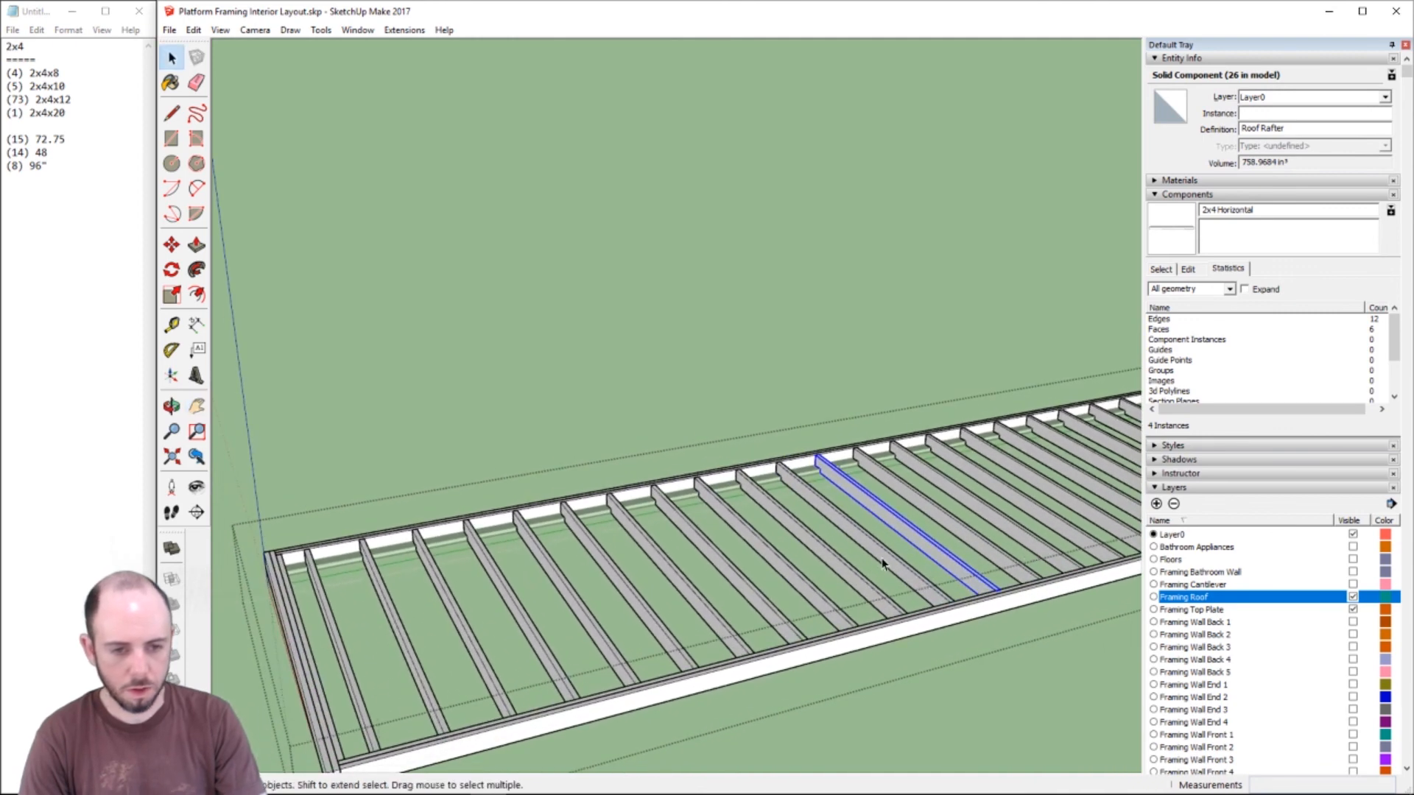
left_click(820, 562)
left_click(827, 564)
left_click(725, 576)
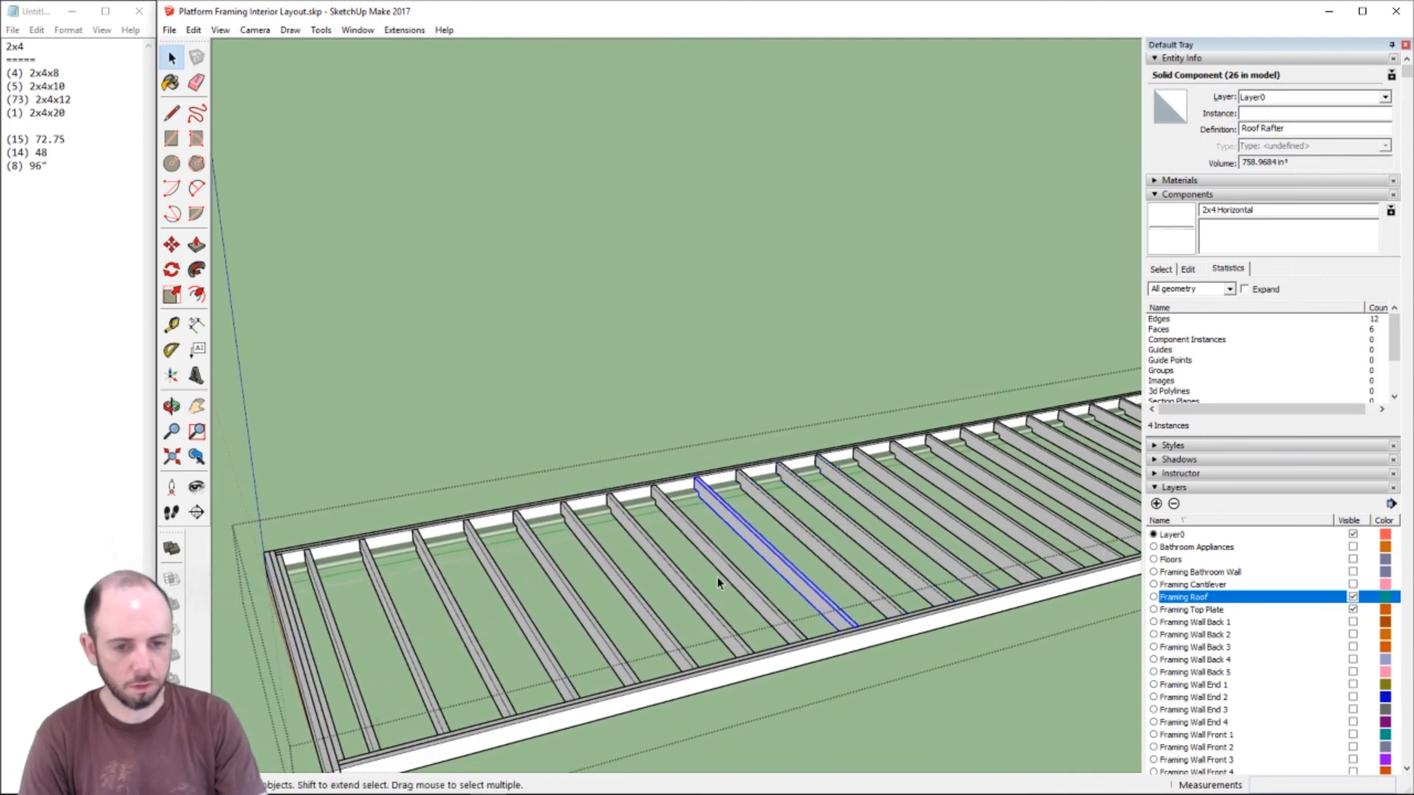
left_click(709, 582)
left_click(688, 588)
left_click(585, 594)
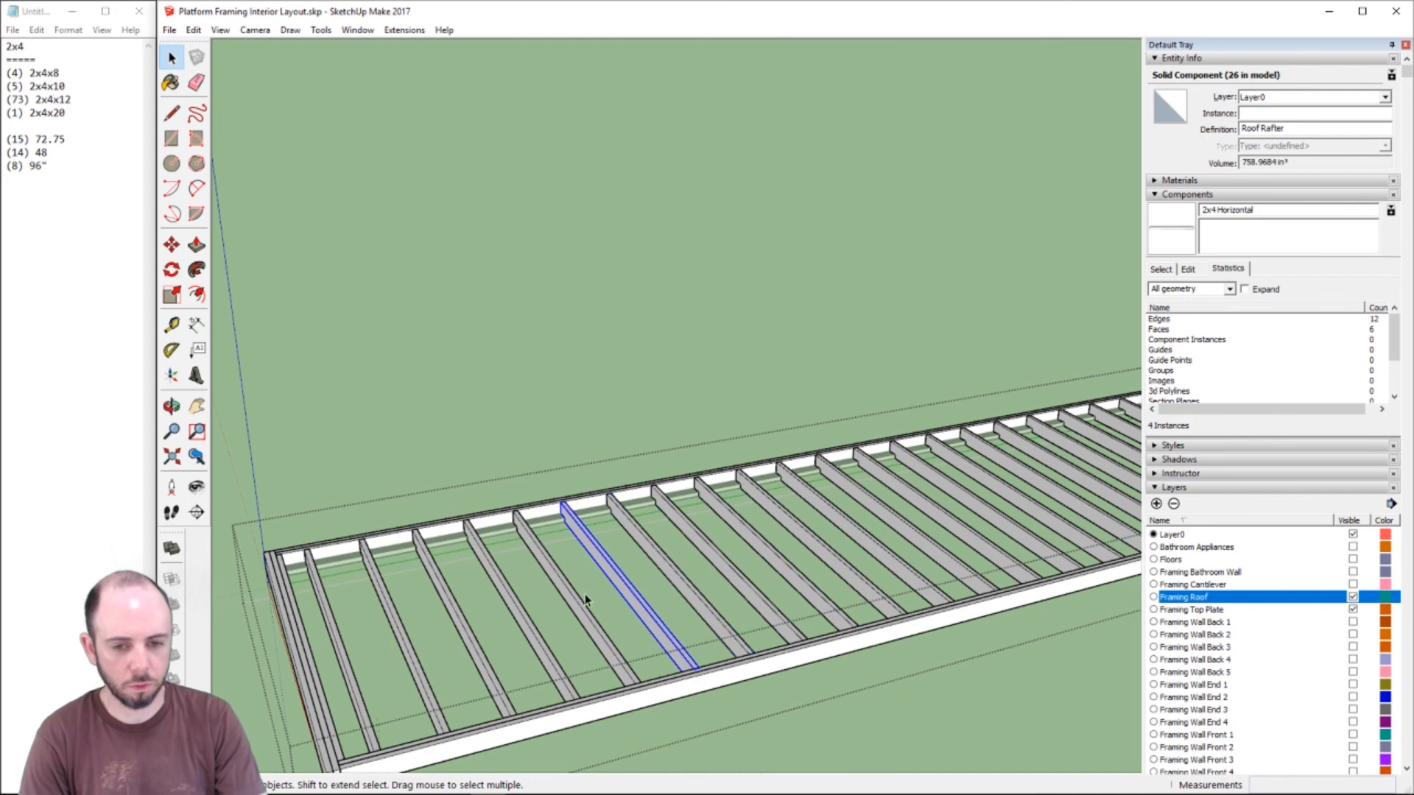
left_click(560, 608)
left_click(520, 624)
left_click(470, 629)
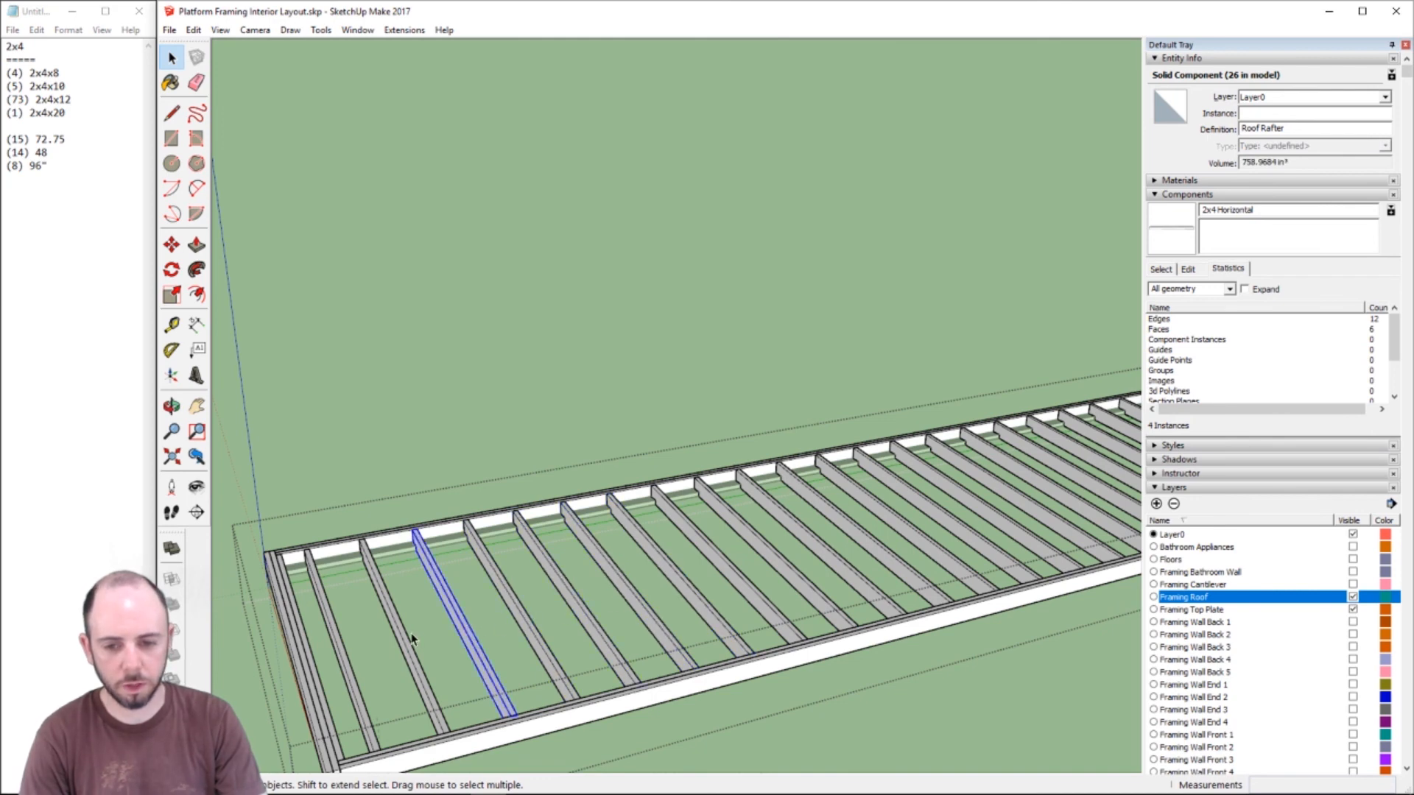
left_click(410, 634)
left_click(342, 654)
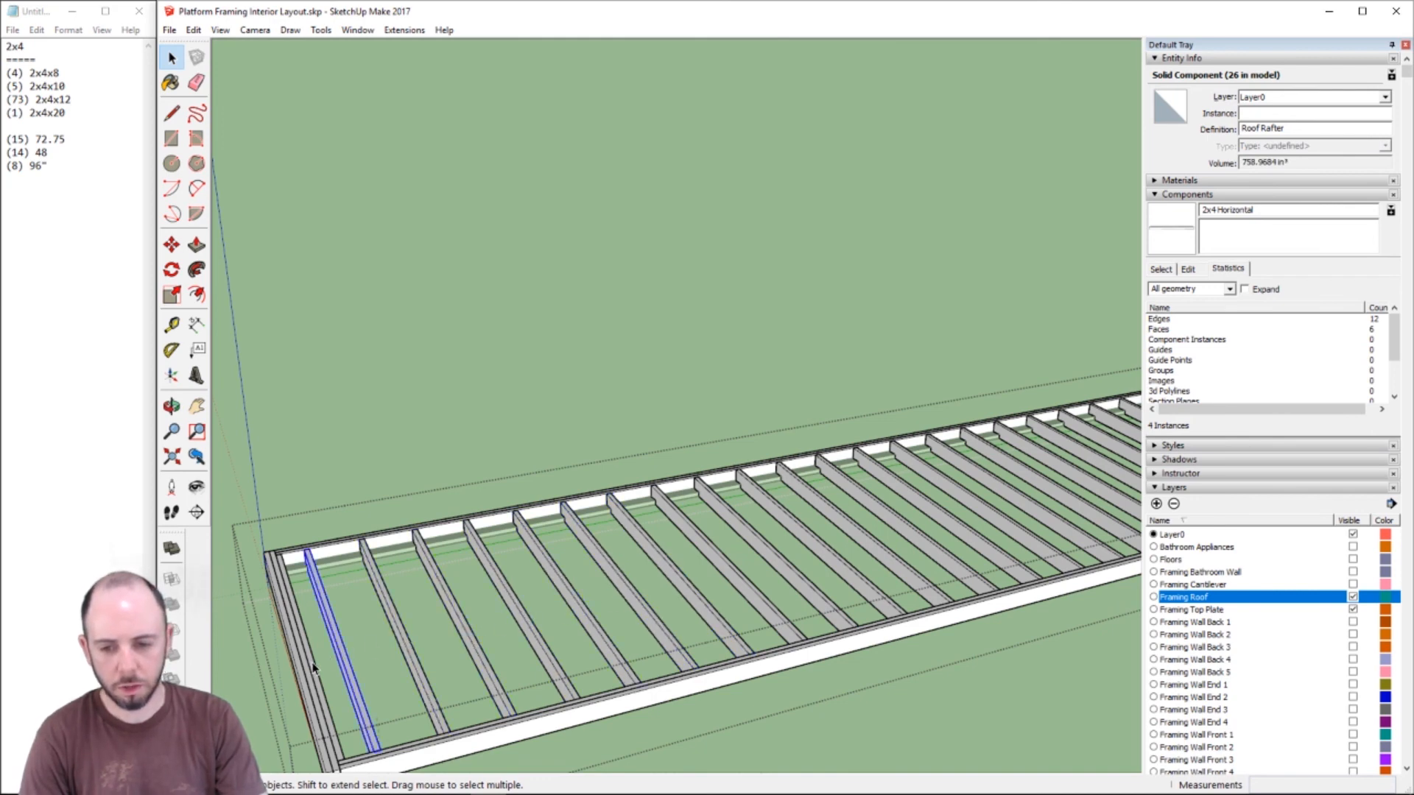
left_click(311, 665)
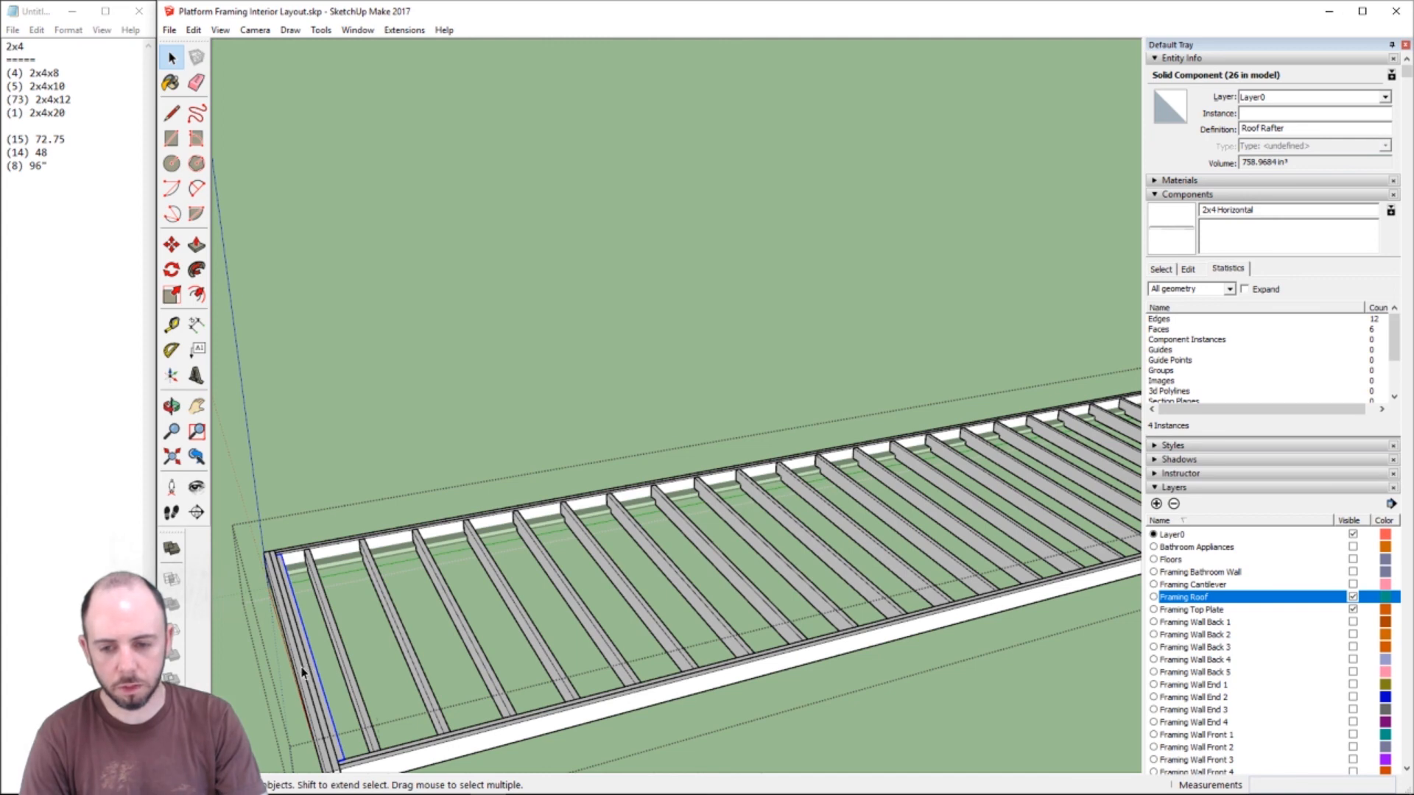
- In the Notepad lumber list, add a 2x6 heading underlined with ====== below the 2x4 section
left_click(111, 202)
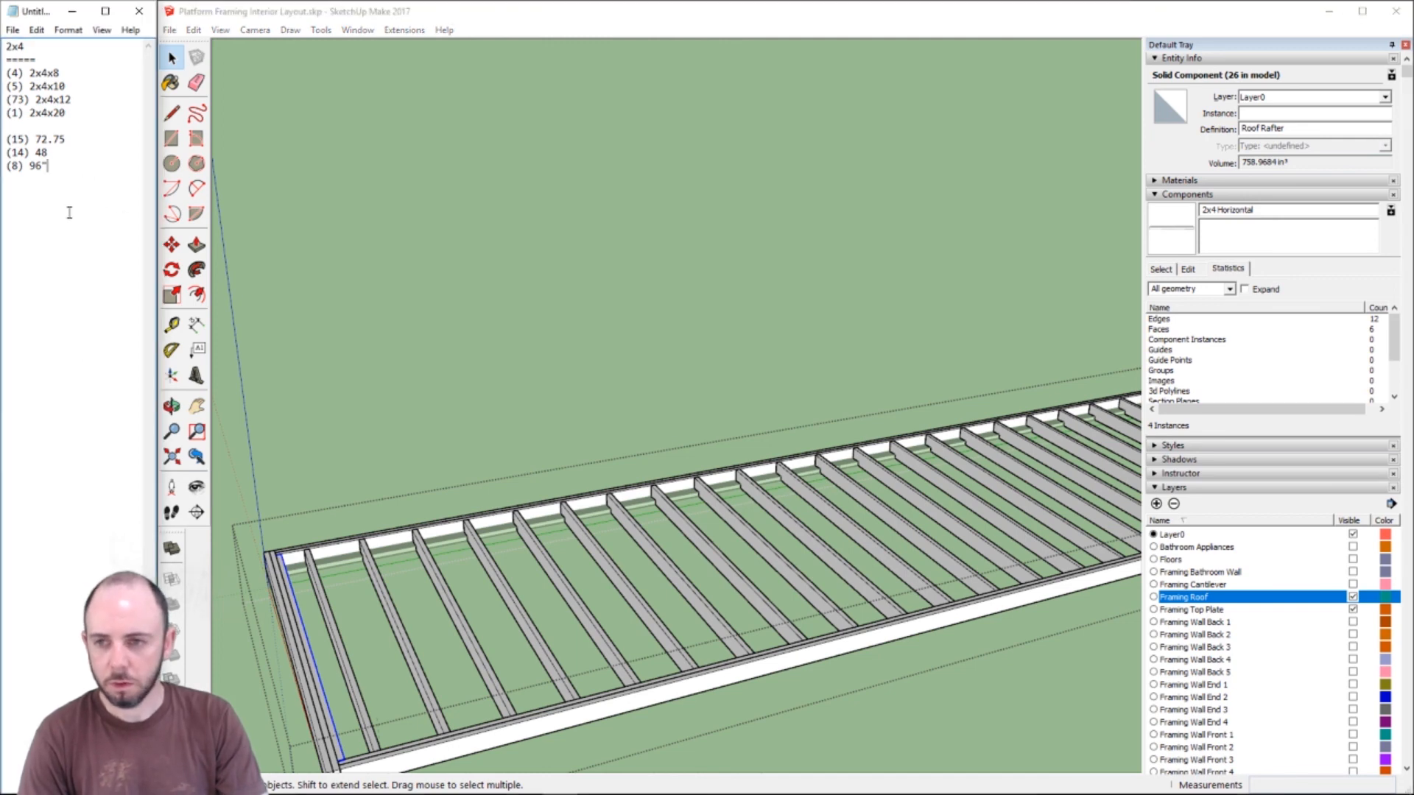
key("Return")
type("2x")
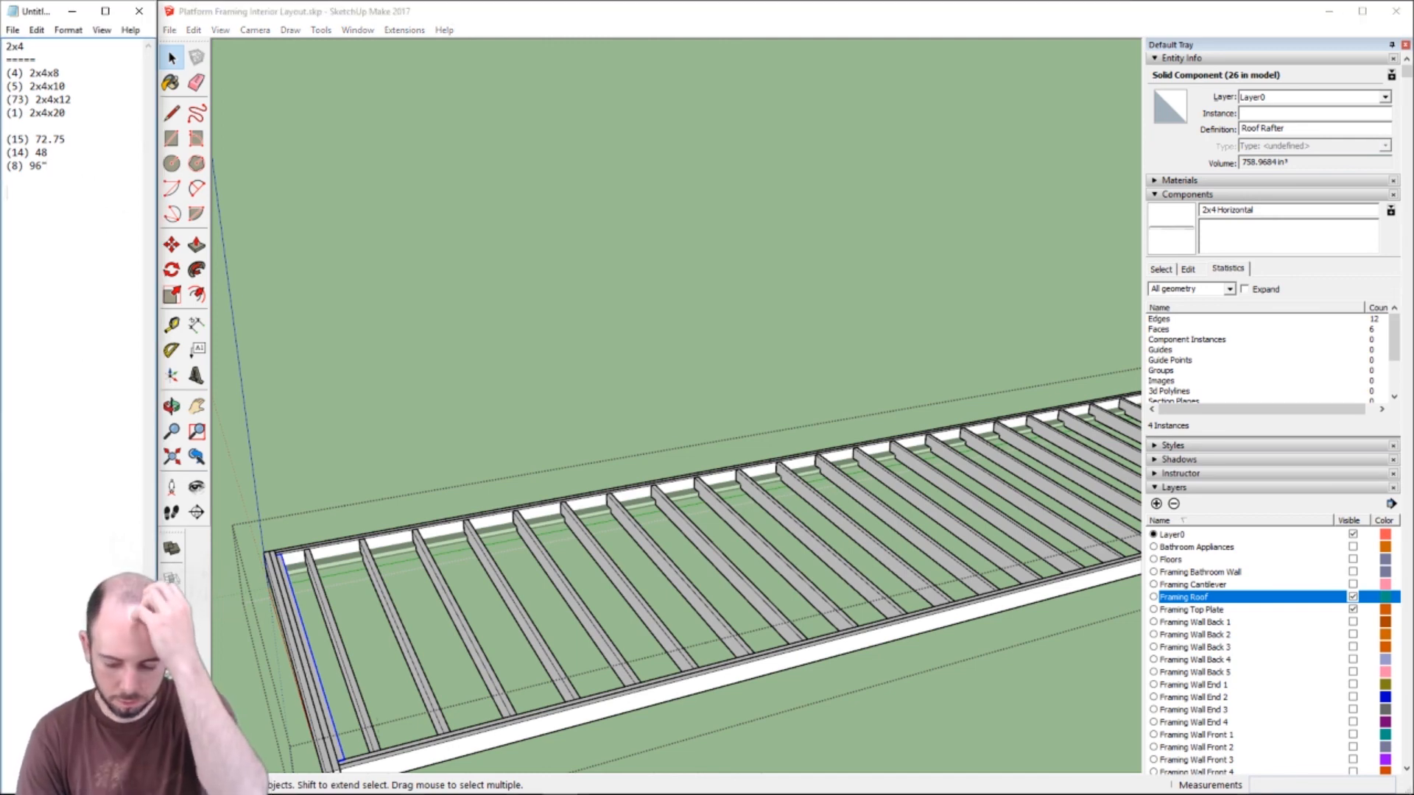
type("6")
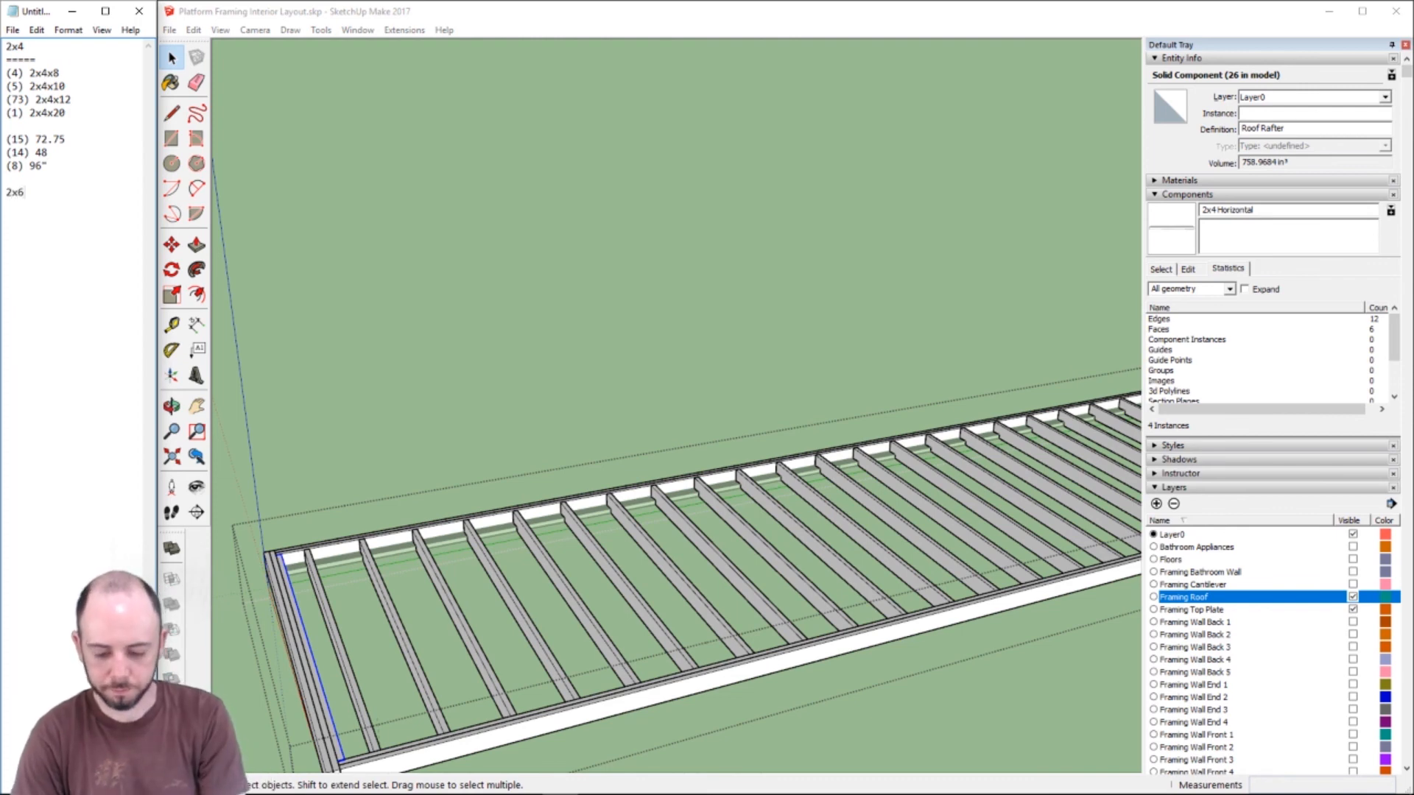
key("Return")
type("======")
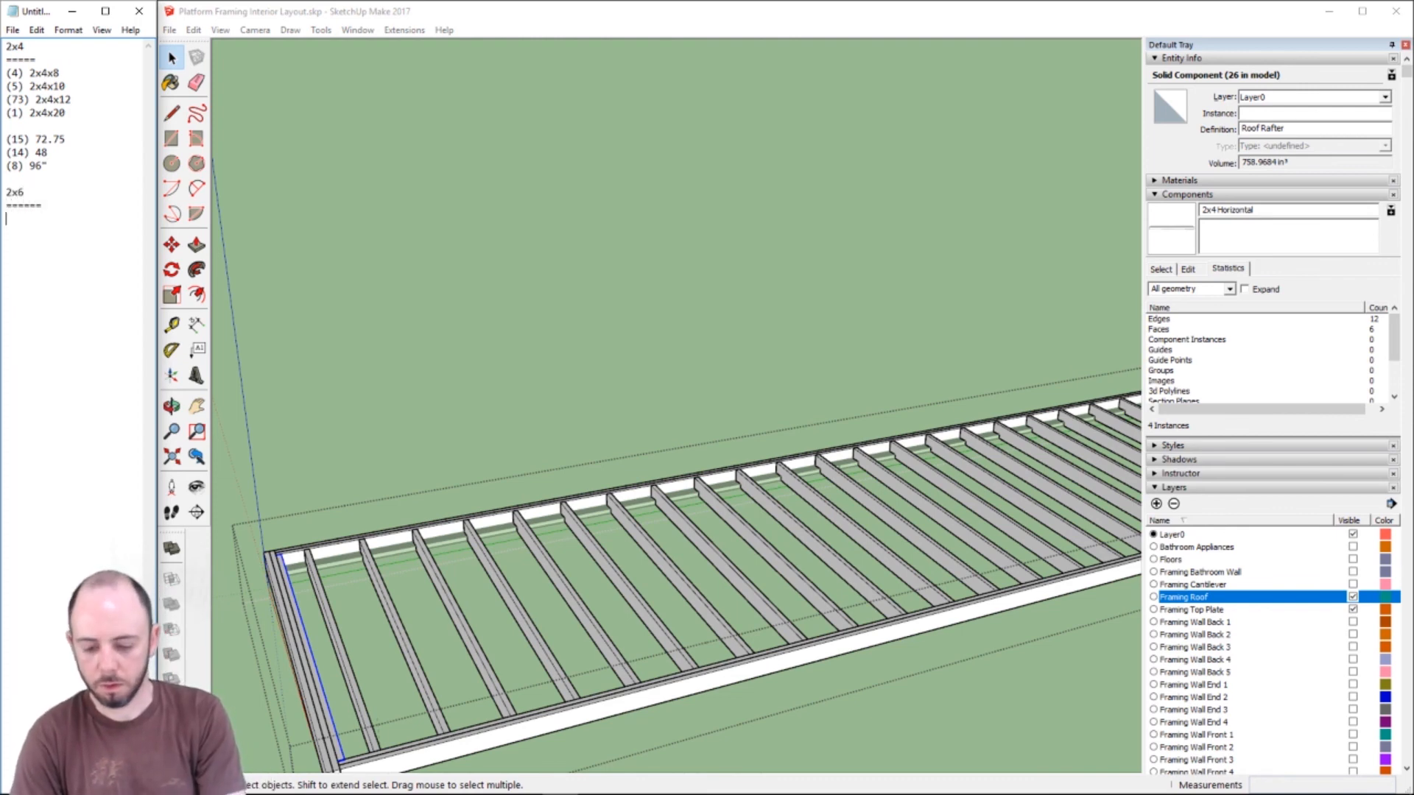
- Record (30) 2x6x10 as the first entry under the 2x6 heading
key("Return")
type("(3)")
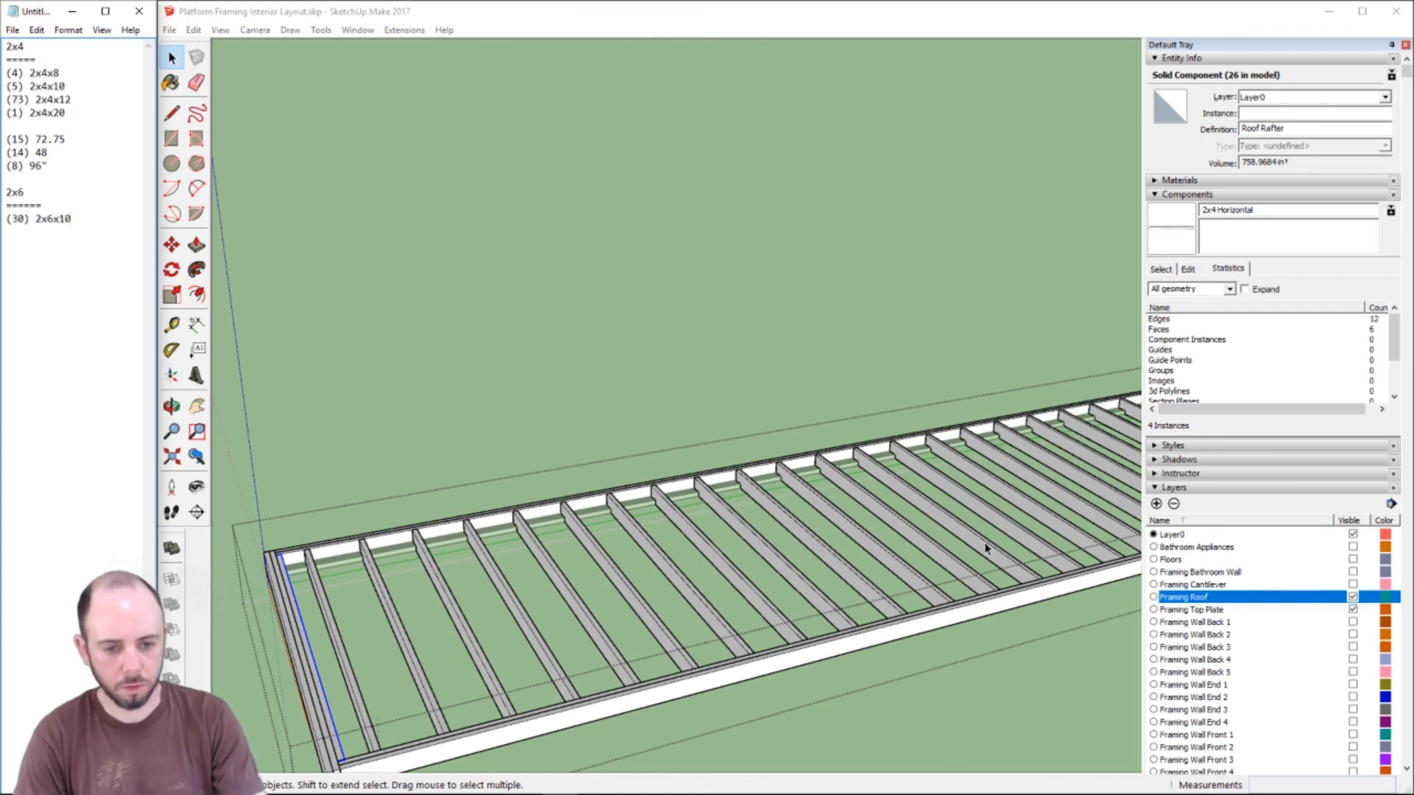
scroll(940, 611, "down", 5)
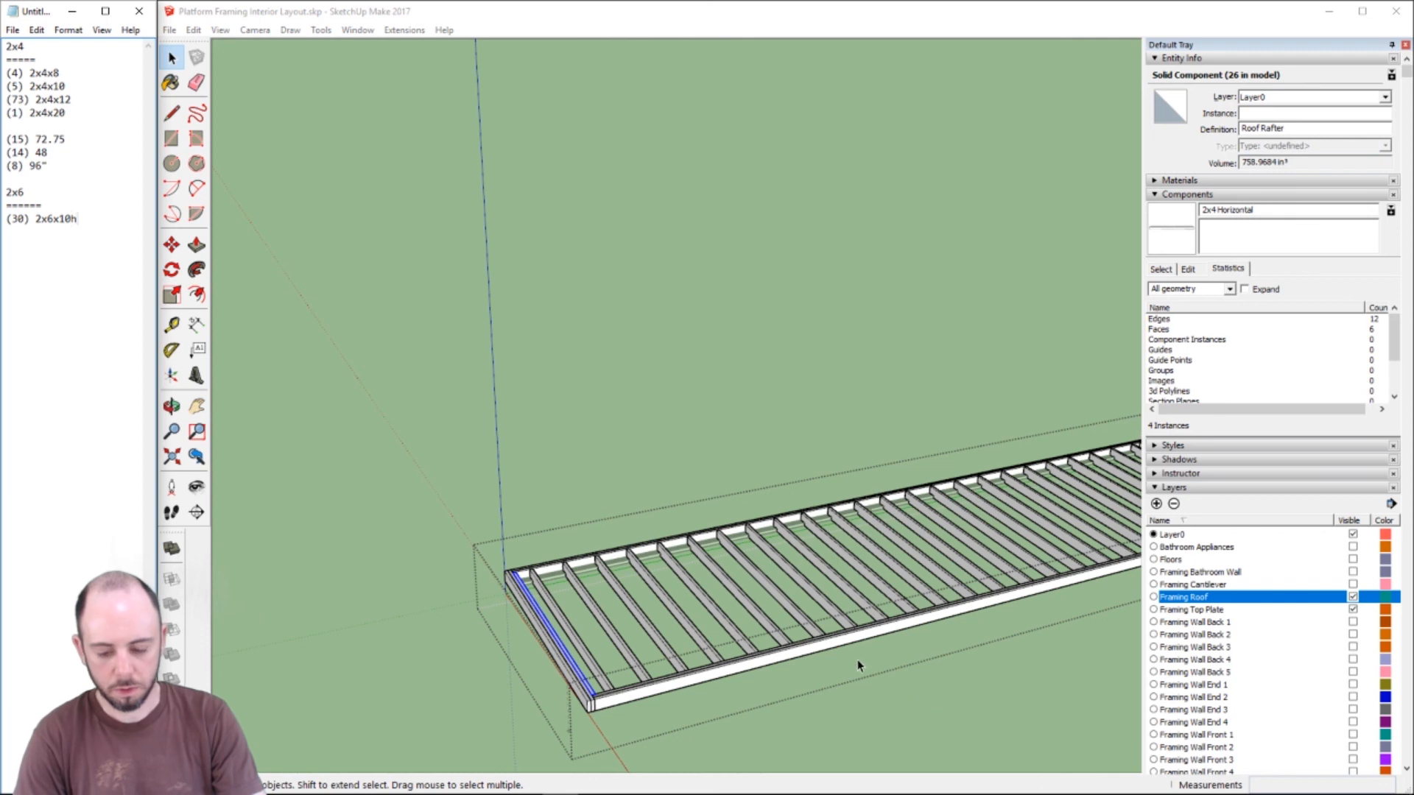
- Measure the length of the roof frame's long front rim board from end to end
type("h")
left_click_drag(851, 656, 648, 630)
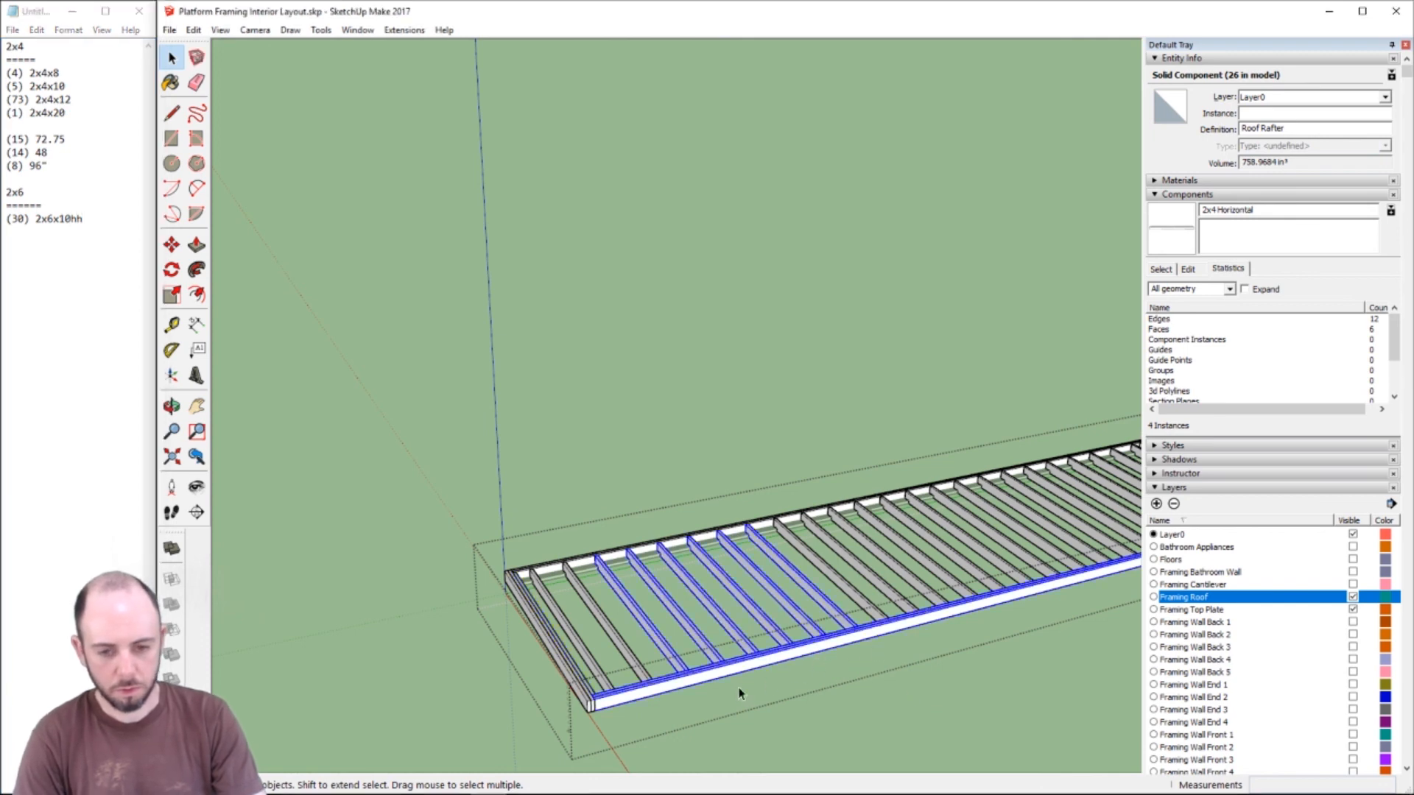
scroll(788, 668, "up", 3)
key("t")
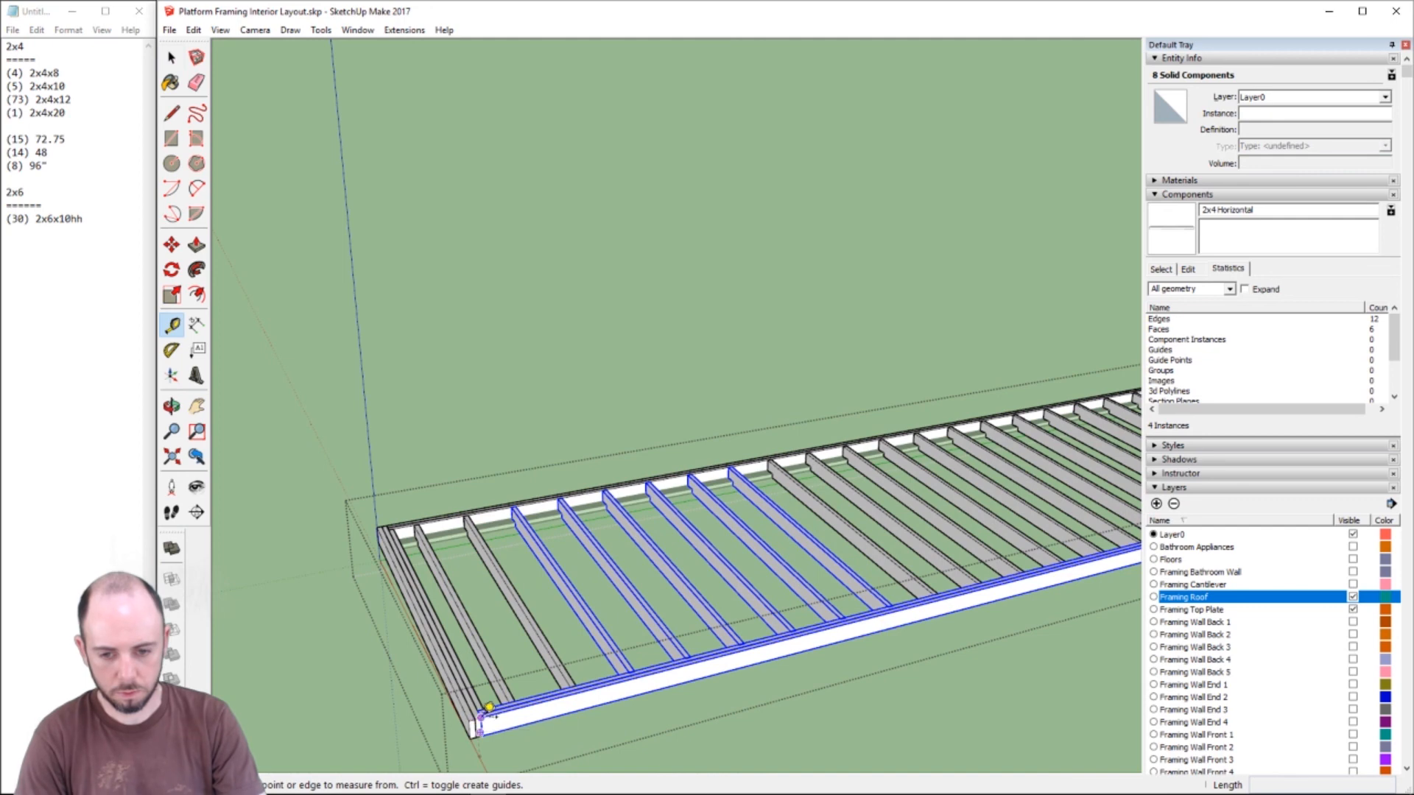
key("h")
scroll(935, 623, "down", 4)
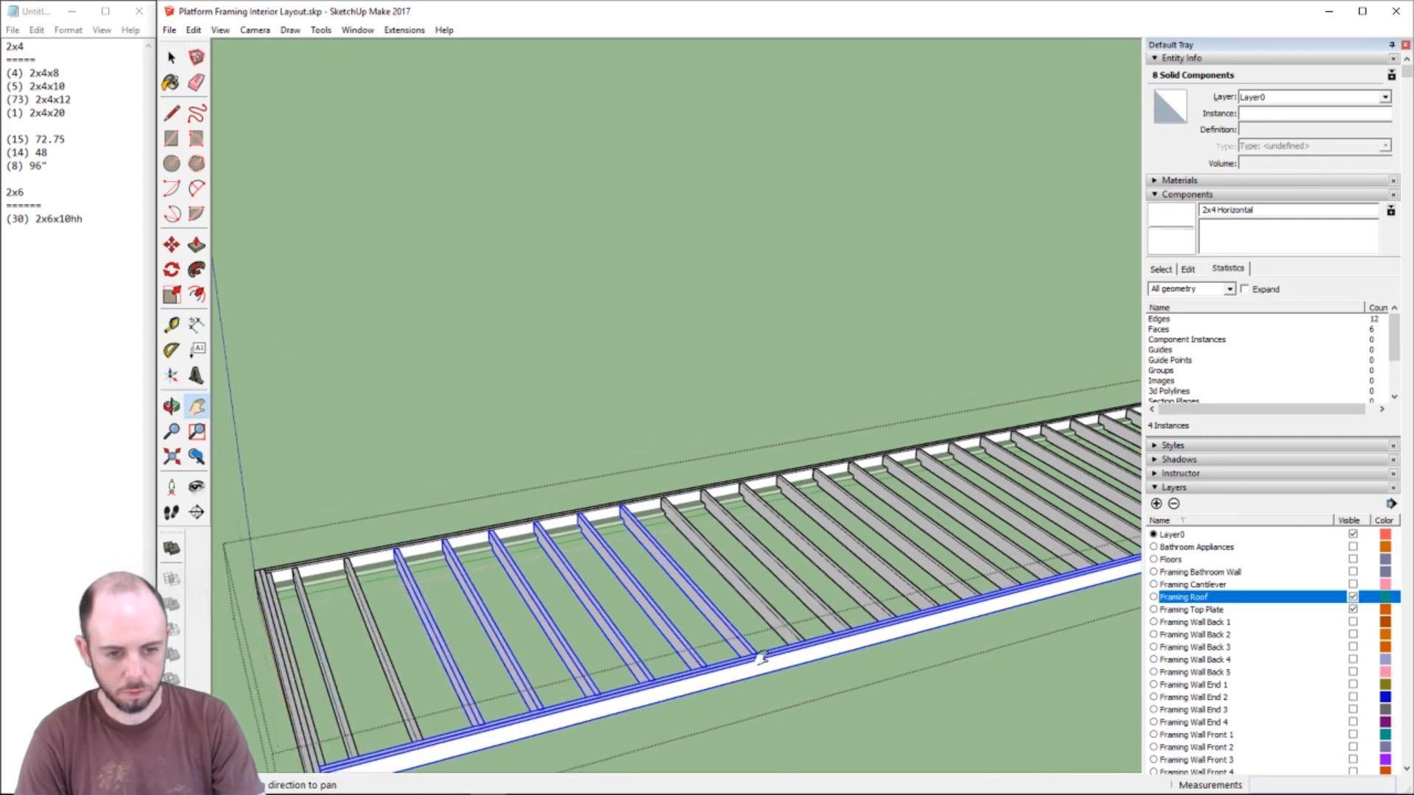
scroll(801, 606, "up", 3)
scroll(1042, 568, "up", 1)
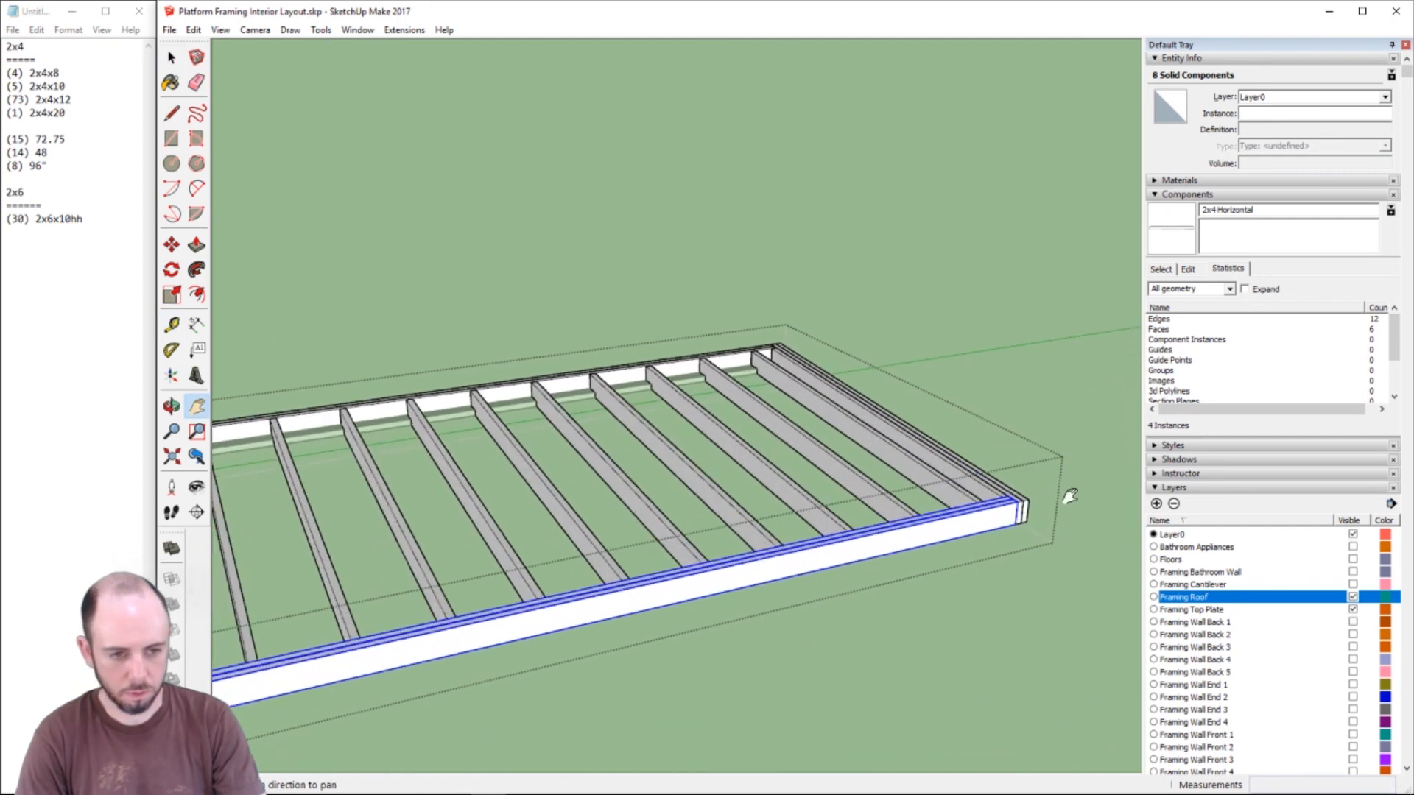
key("t")
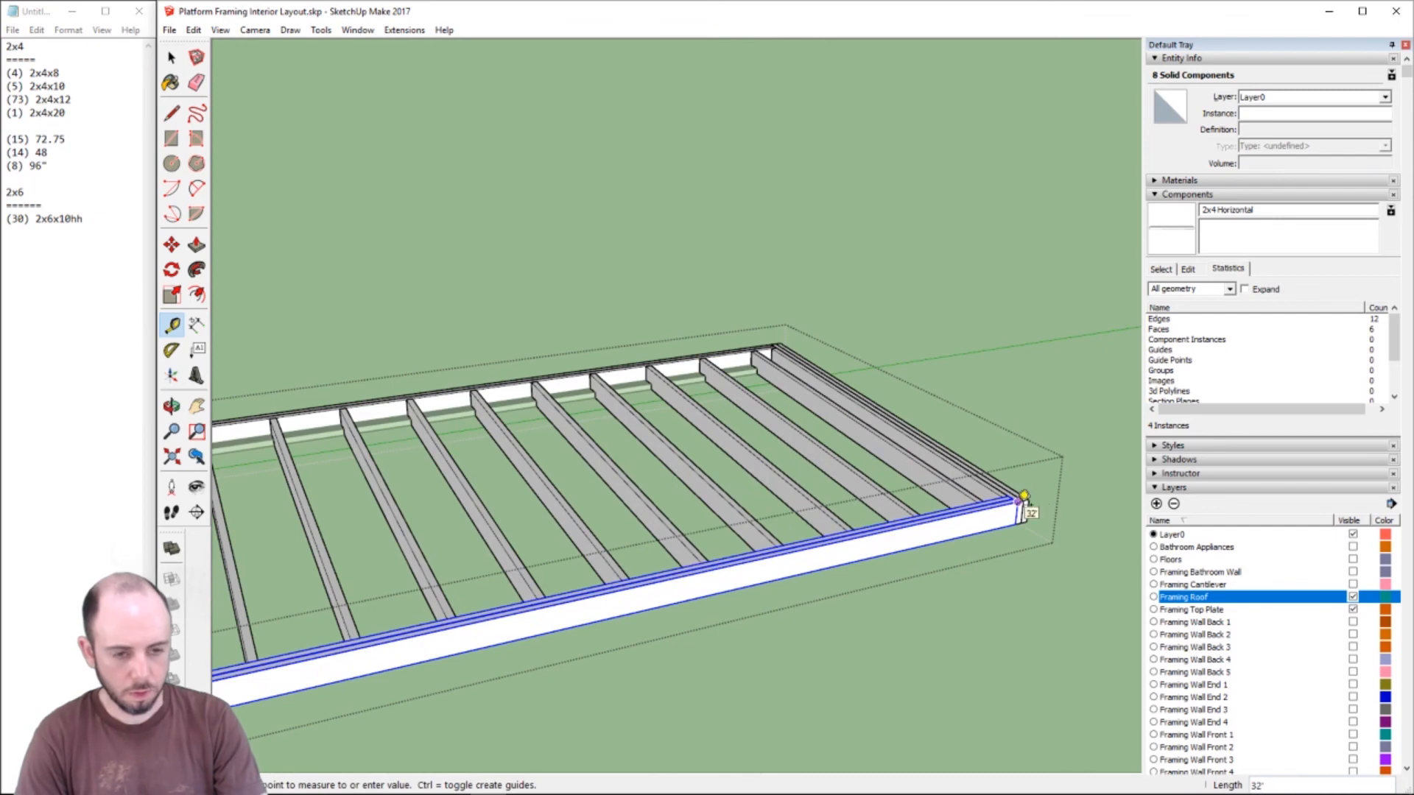
scroll(1025, 501, "down", 4)
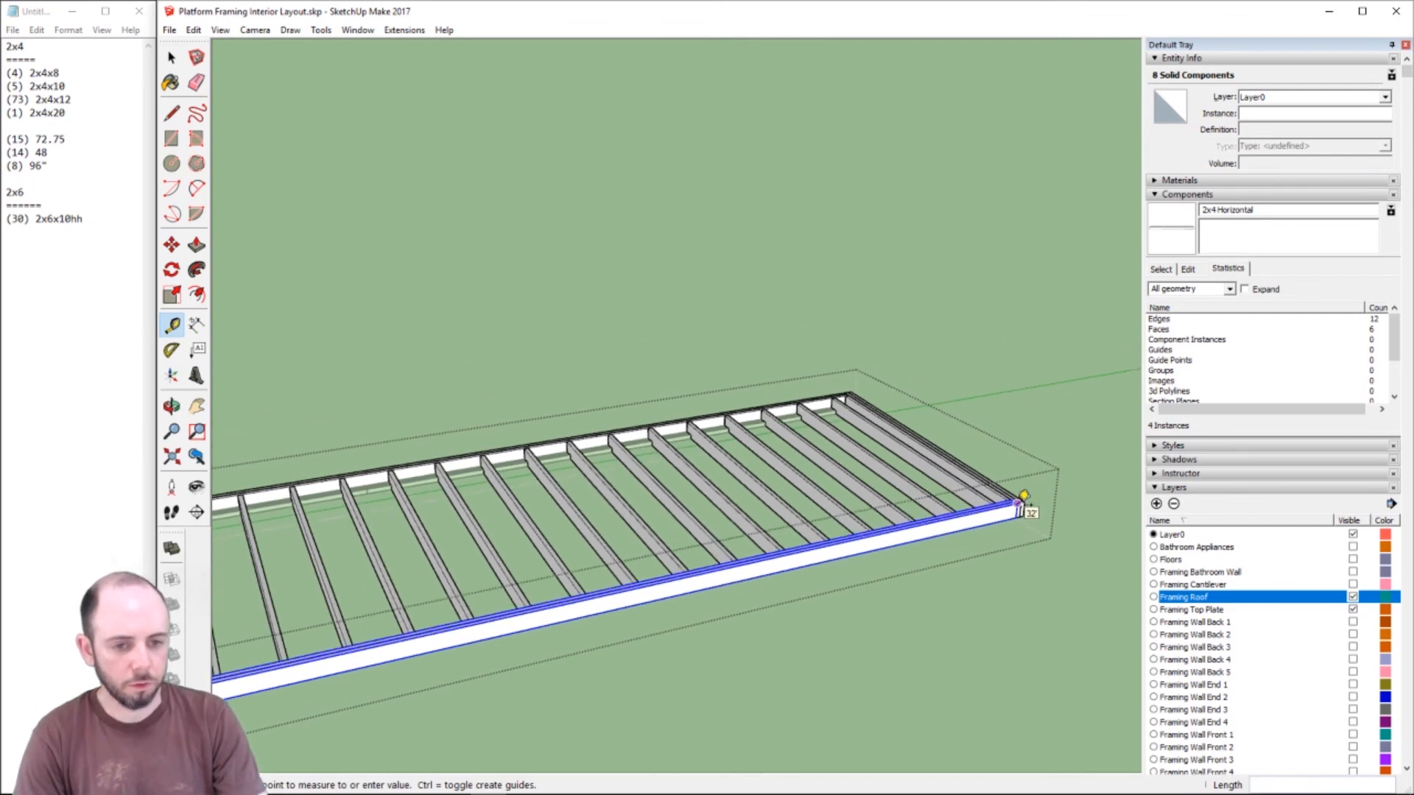
key("space")
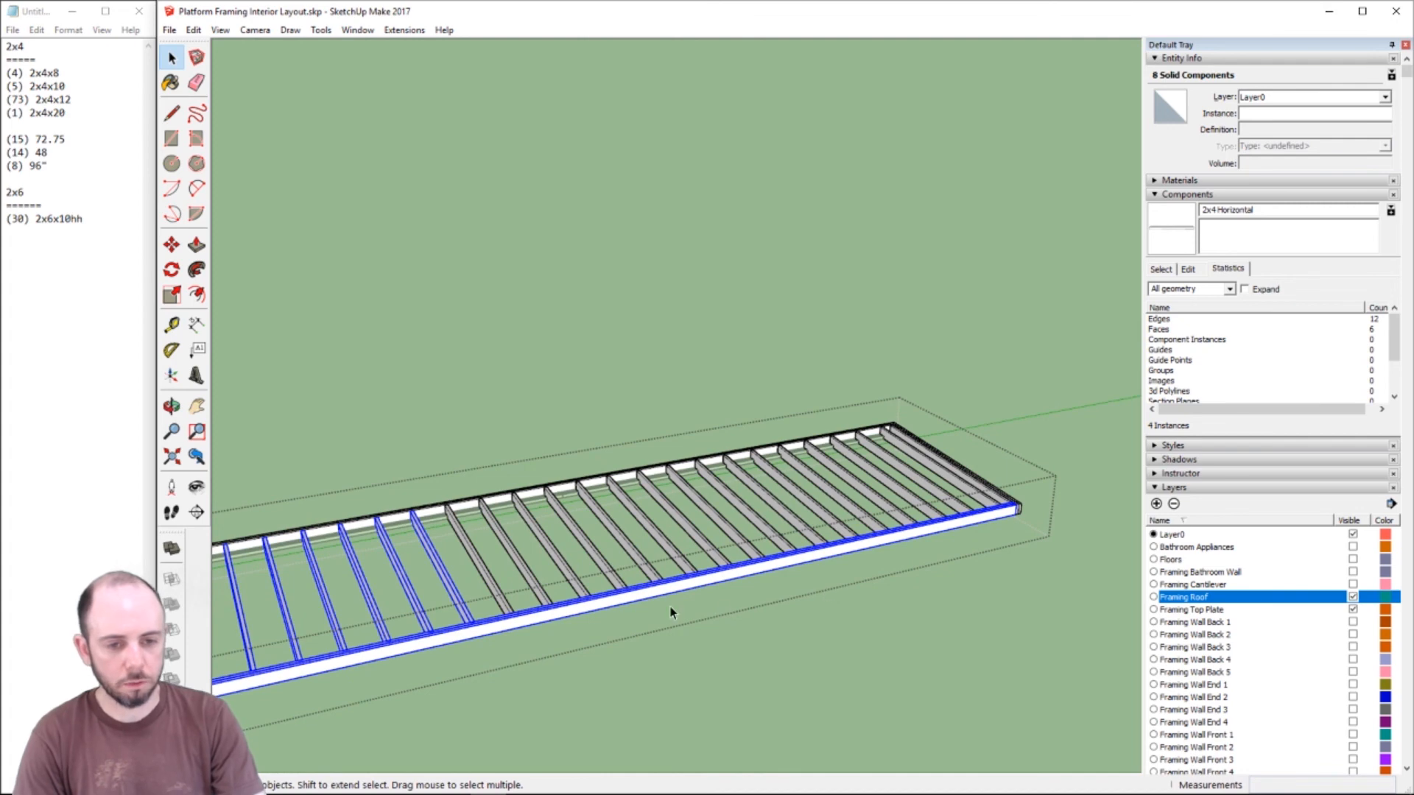
- Remove the stray letters after 2x6x10 in the Notepad lumber list and add the line "(4) 2x6x16" below it
left_click(73, 214)
key("Delete")
key("Delete")
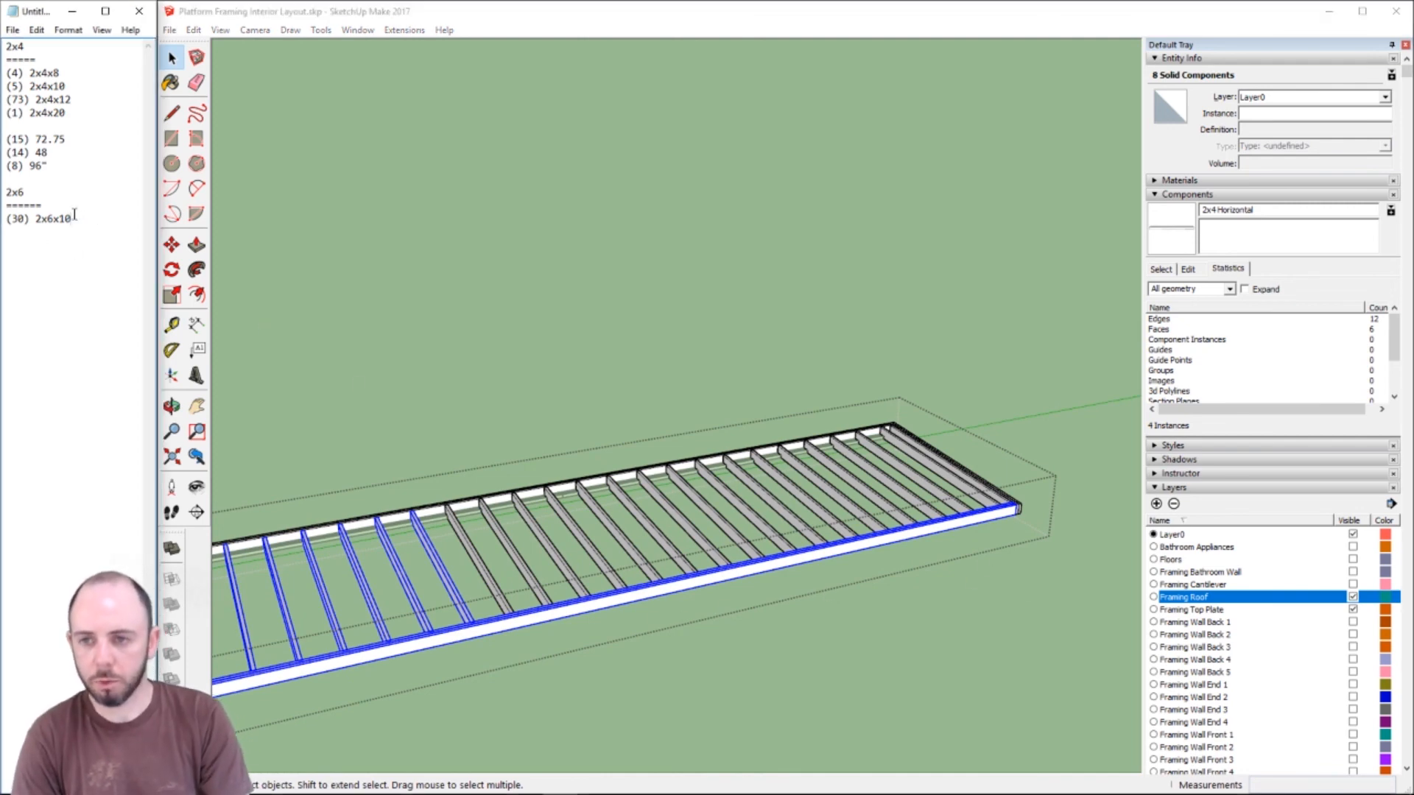
key("Return")
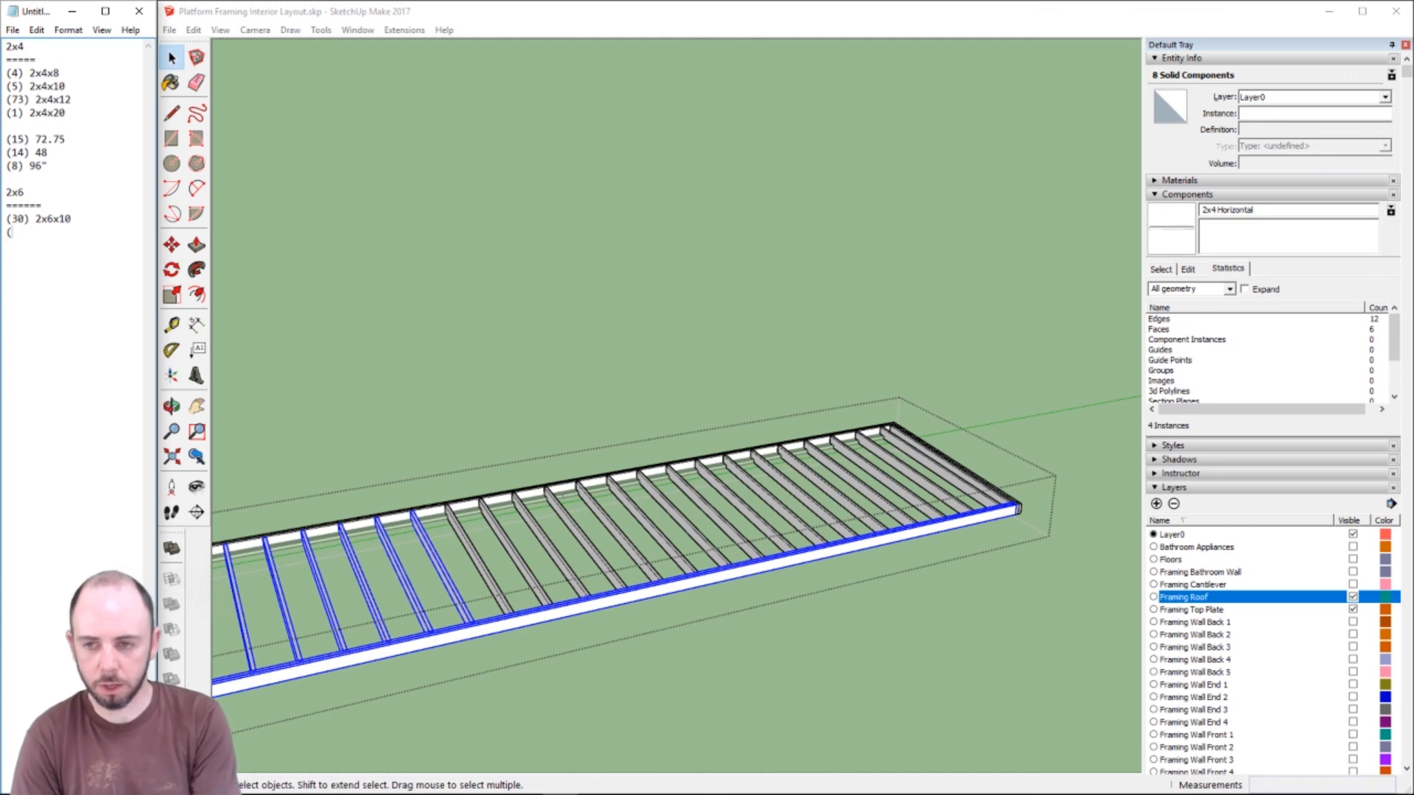
type("(4) 2x6")
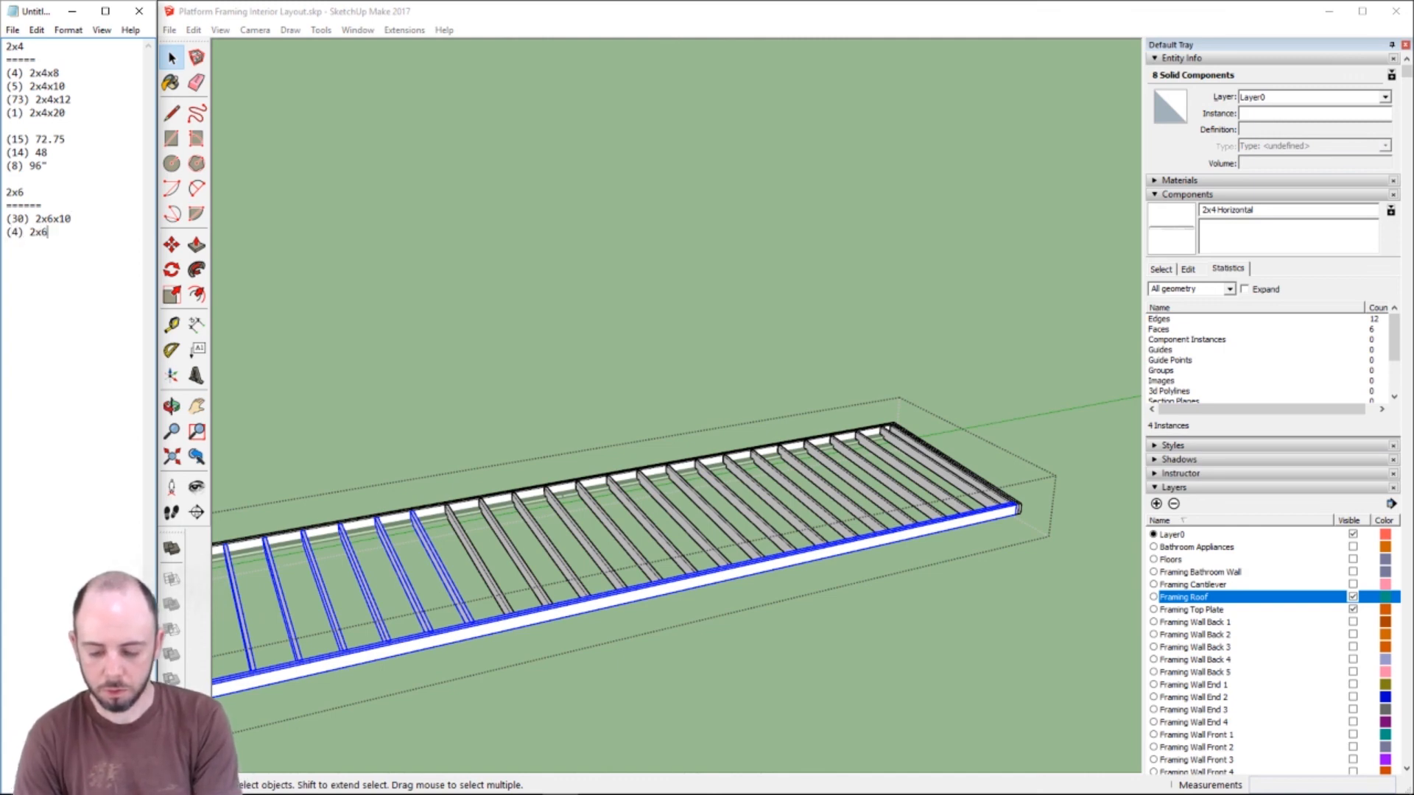
type("x16")
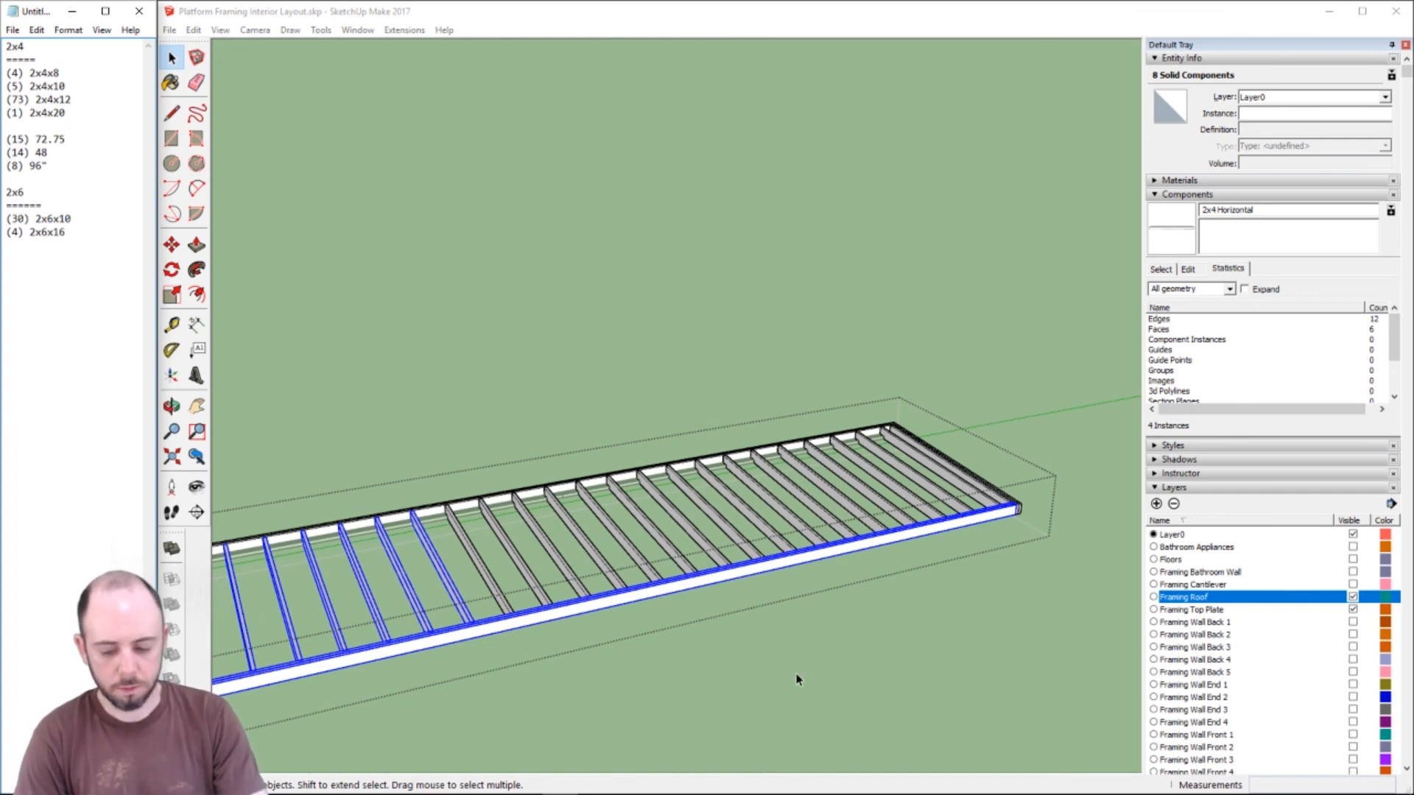
- Close the roof group in SketchUp and examine the top plate group beneath the rafters from below and above
type("h")
left_click_drag(645, 587, 809, 482)
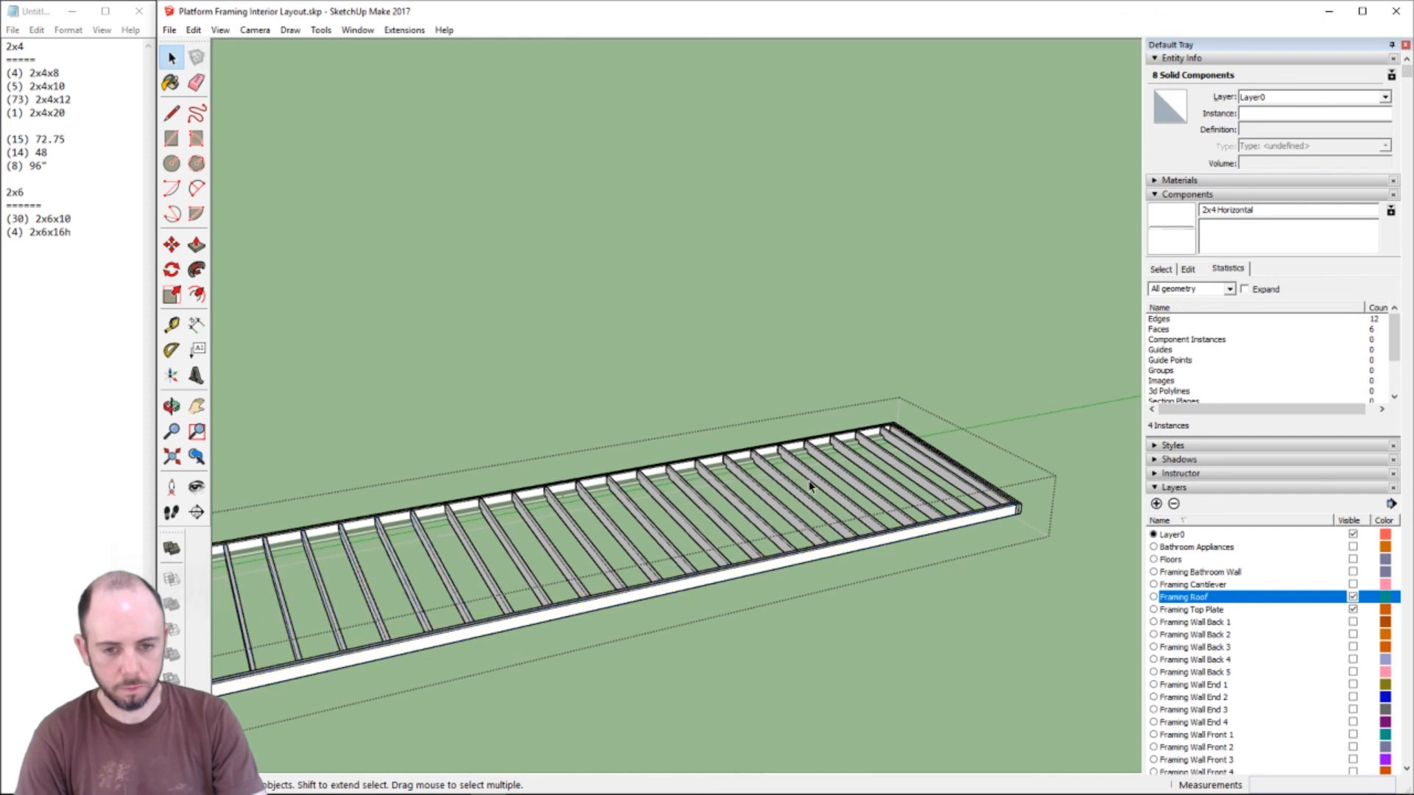
left_click(729, 519)
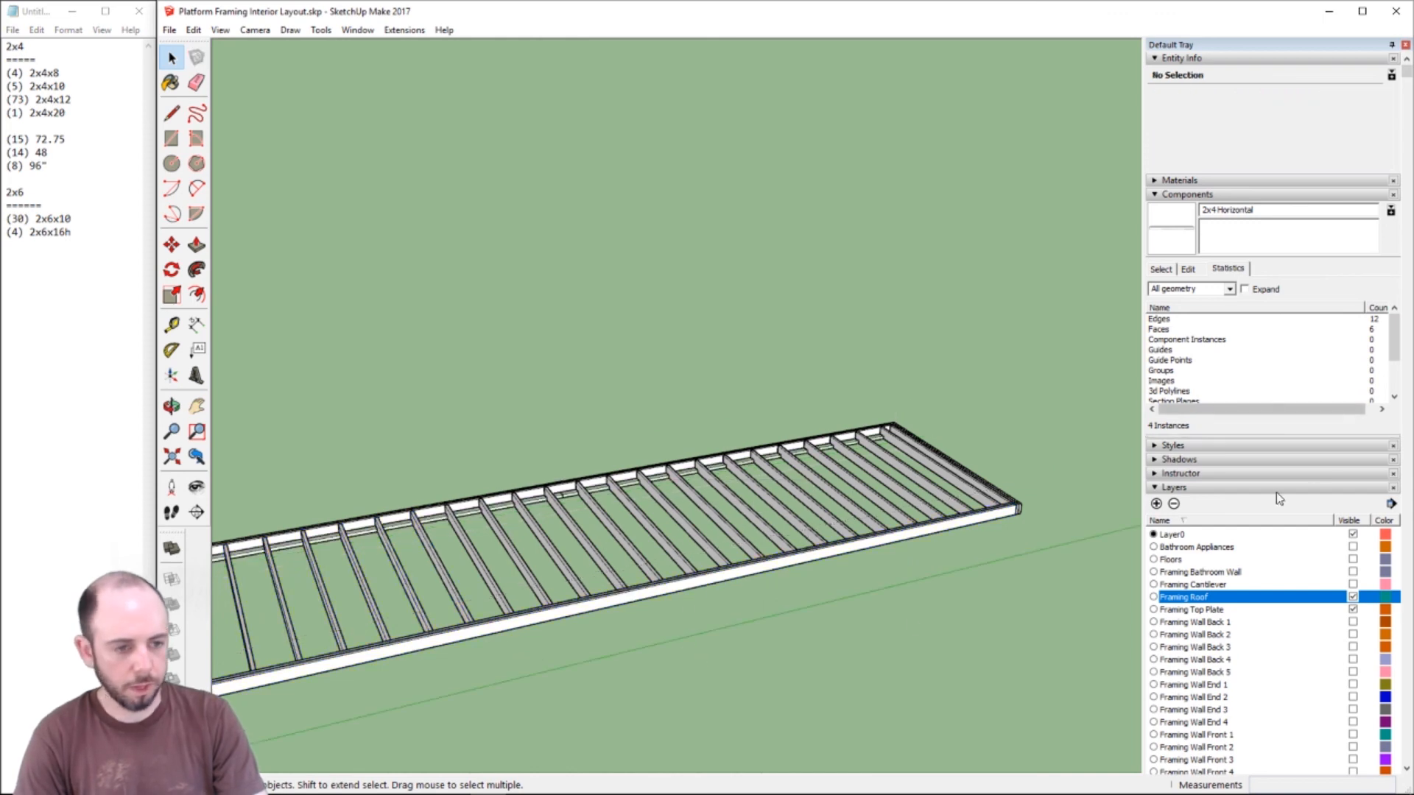
key("h")
left_click_drag(543, 663, 978, 341)
key("o")
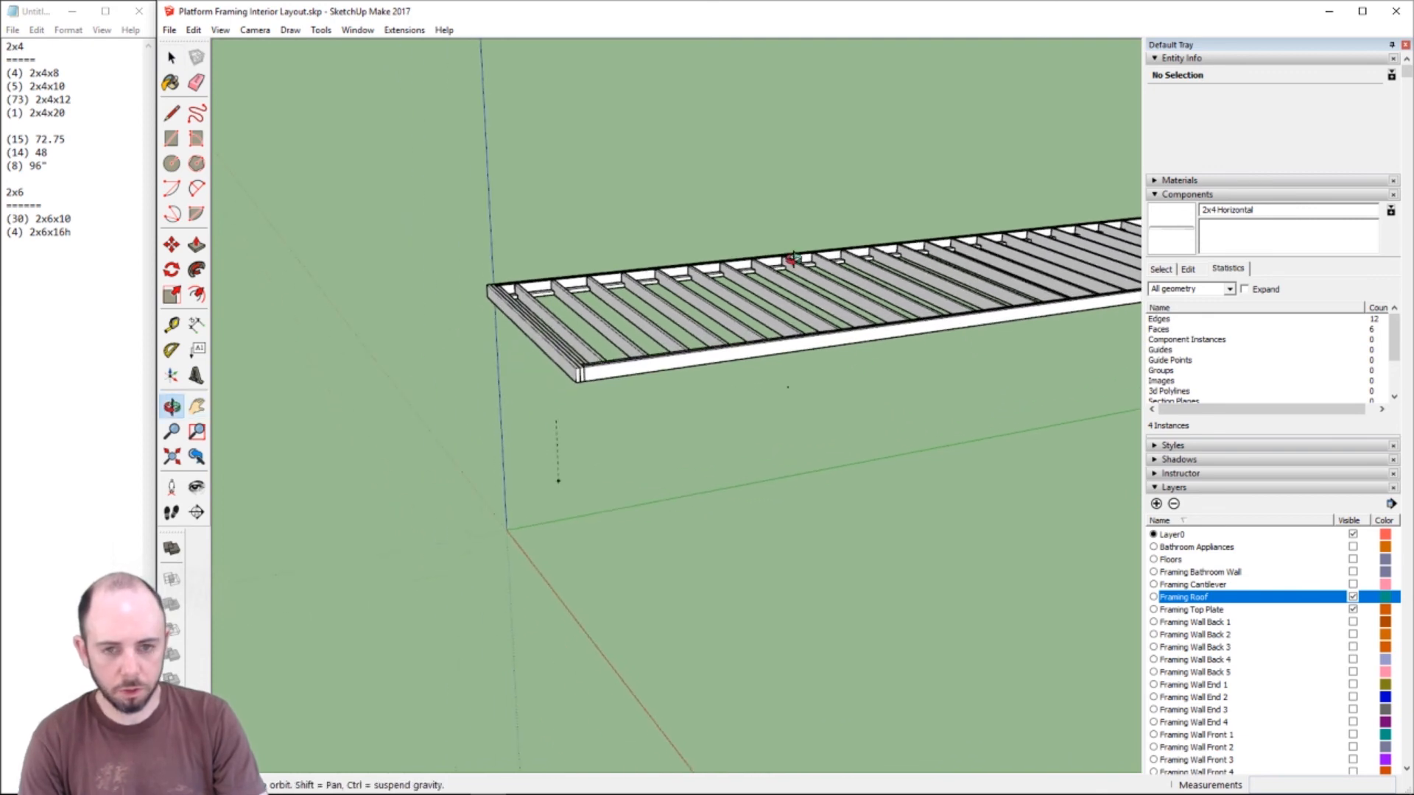
left_click_drag(531, 335, 670, 154)
scroll(530, 313, "up", 6)
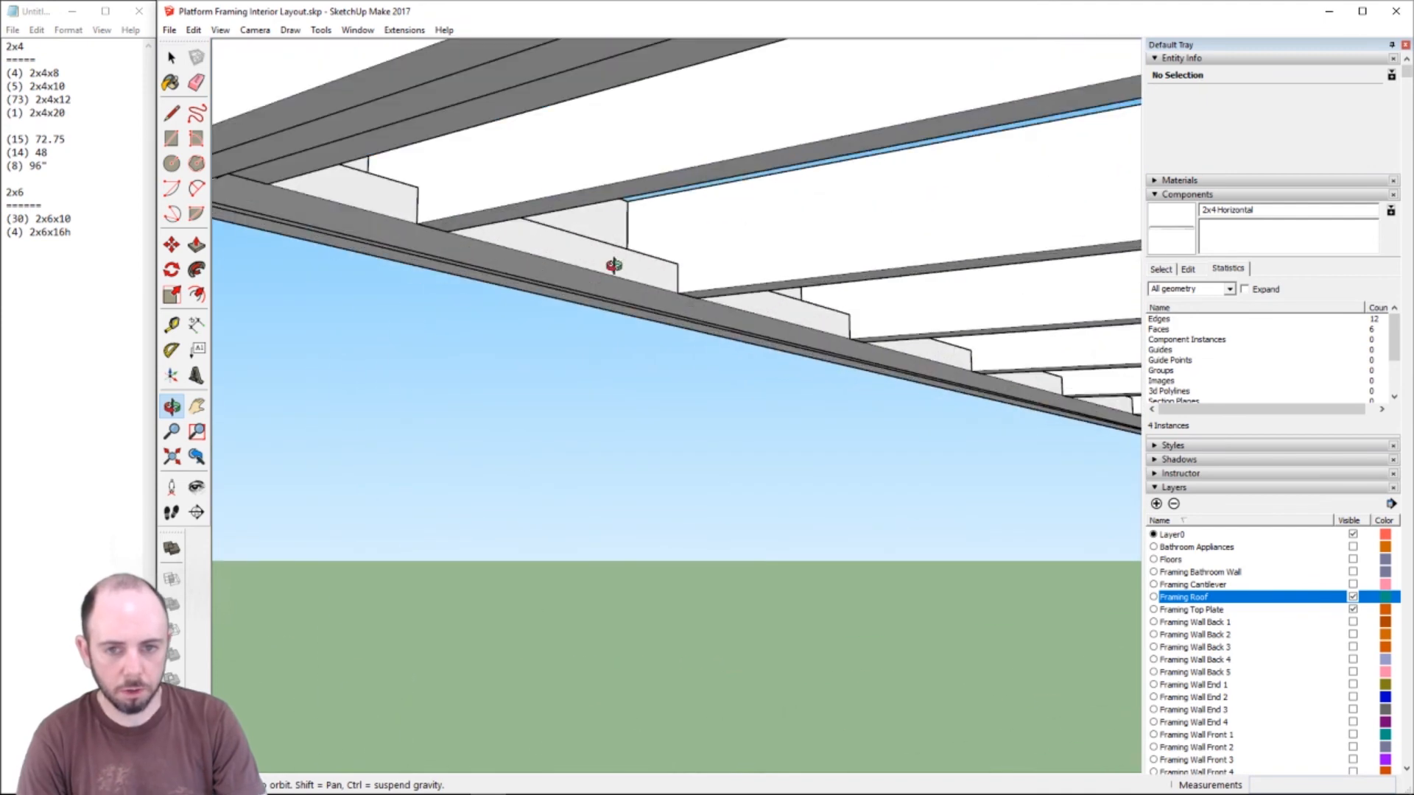
key("space")
left_click(596, 270)
scroll(624, 277, "down", 10)
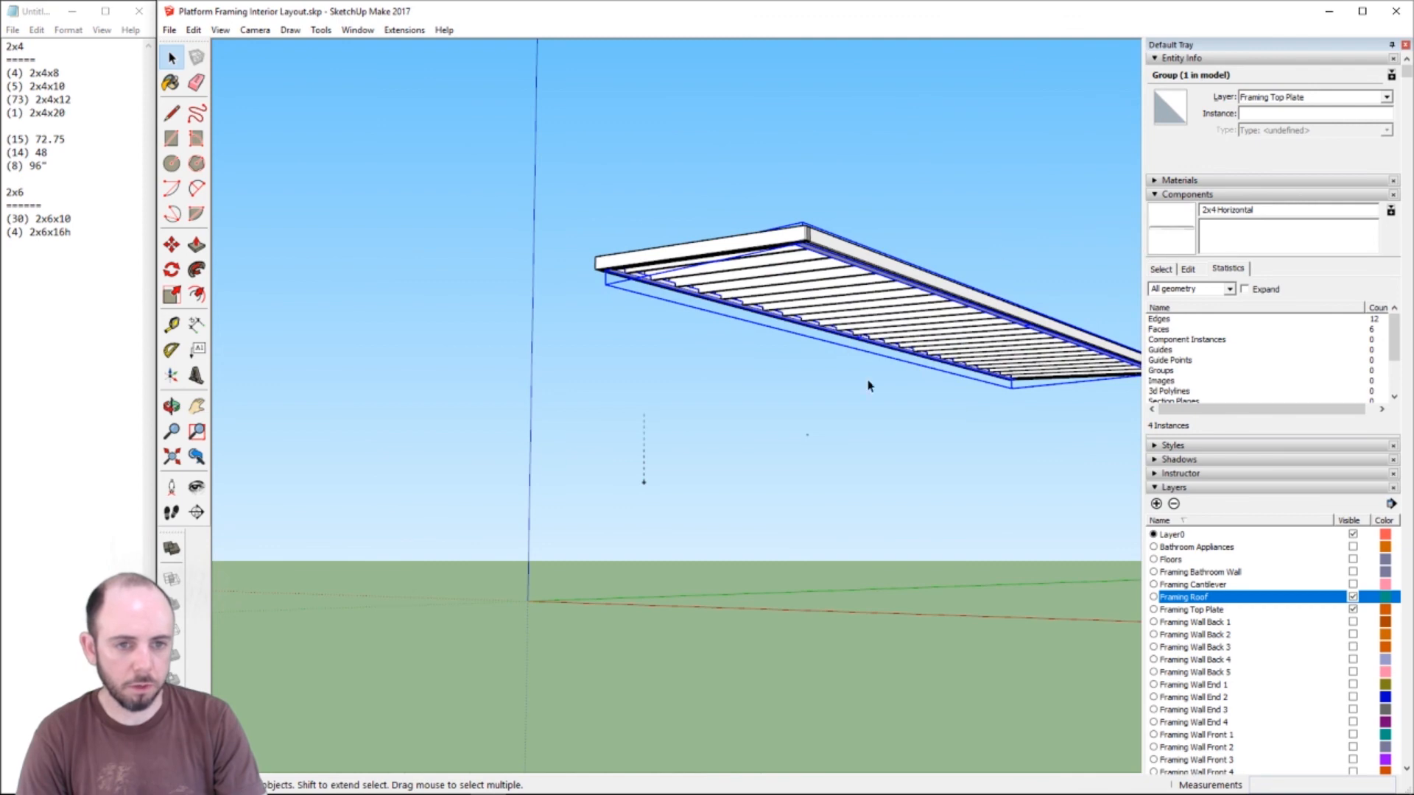
key("o")
left_click_drag(1029, 368, 707, 584)
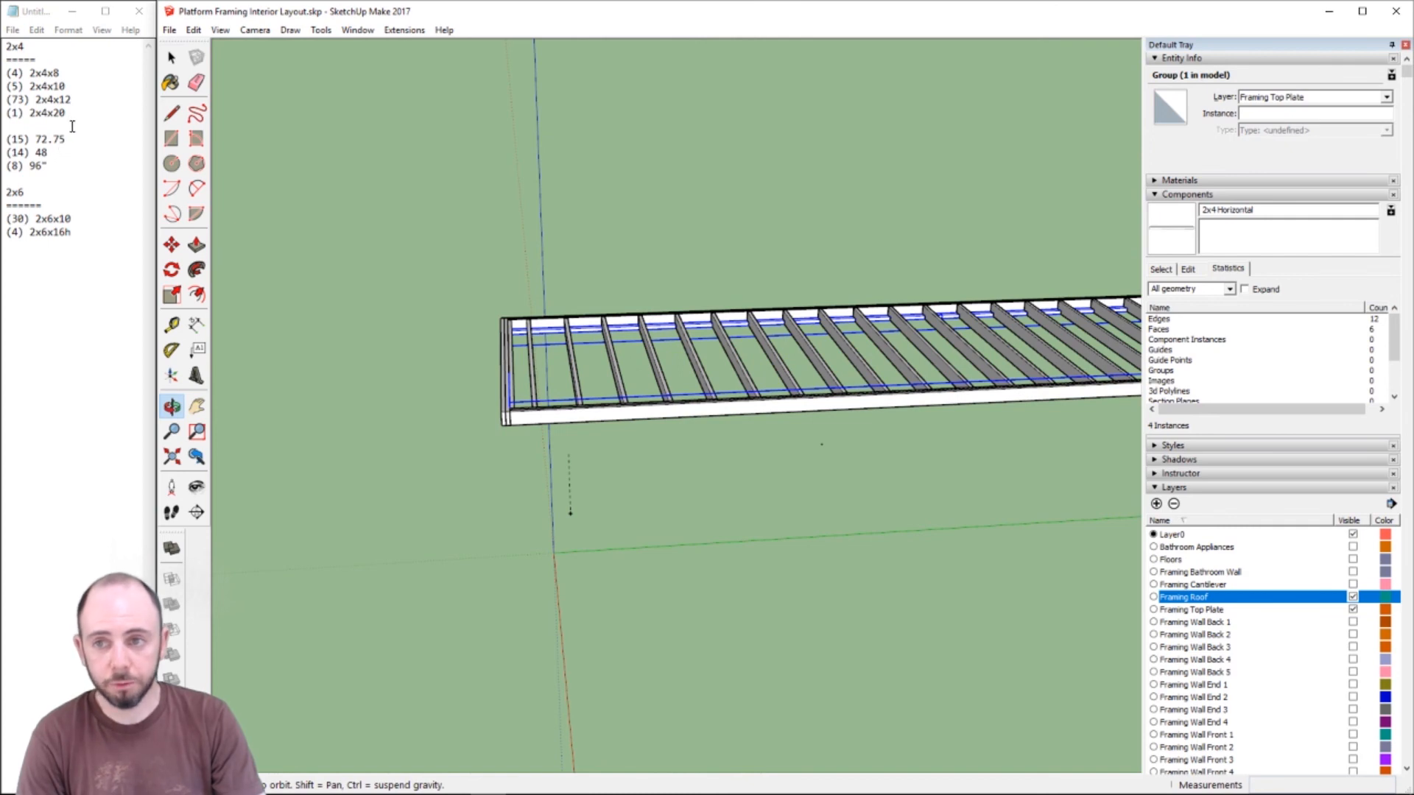
- Add the line "(4) 2x4x16" below the 2x4x12 entry in the Notepad lumber list
left_click(59, 103)
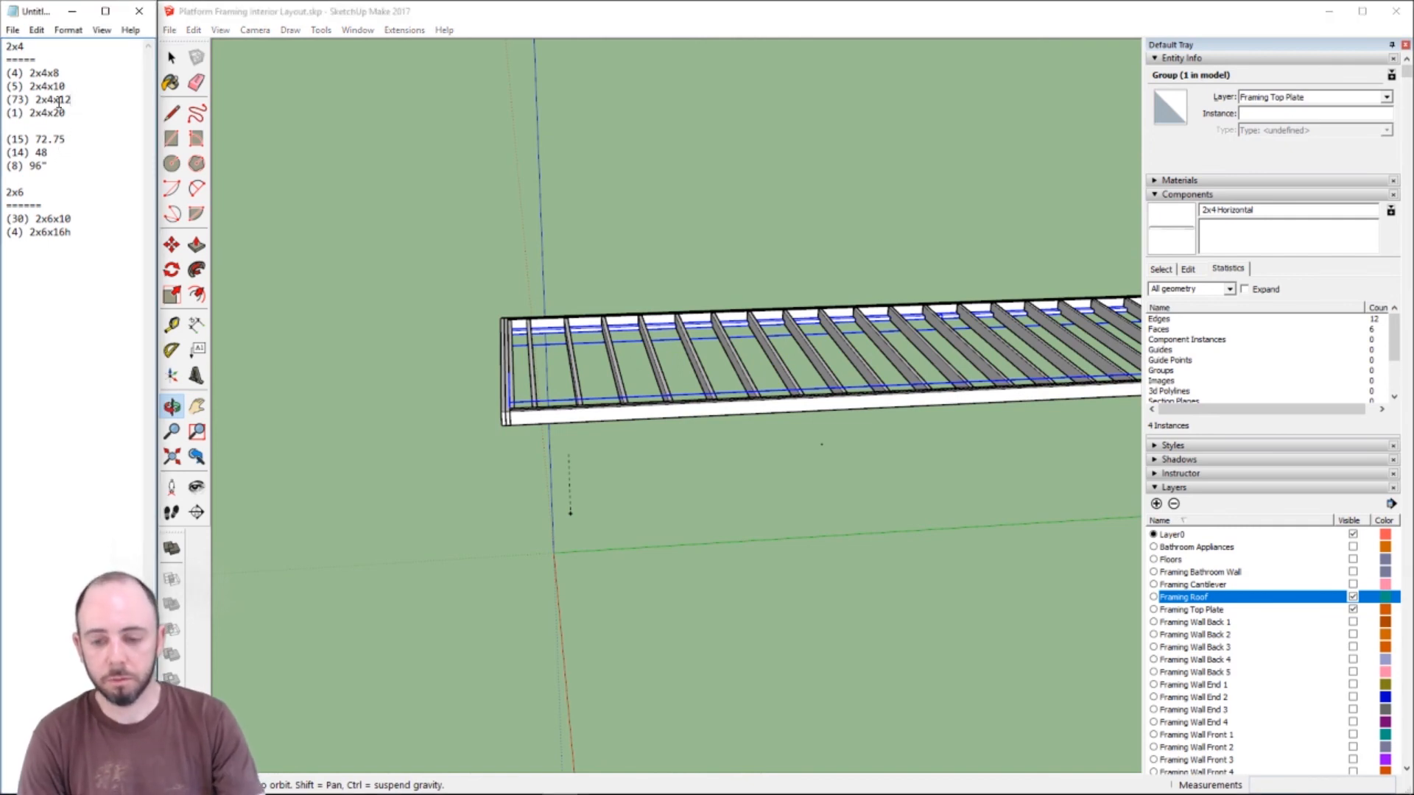
key("End")
key("Return")
type("(4)")
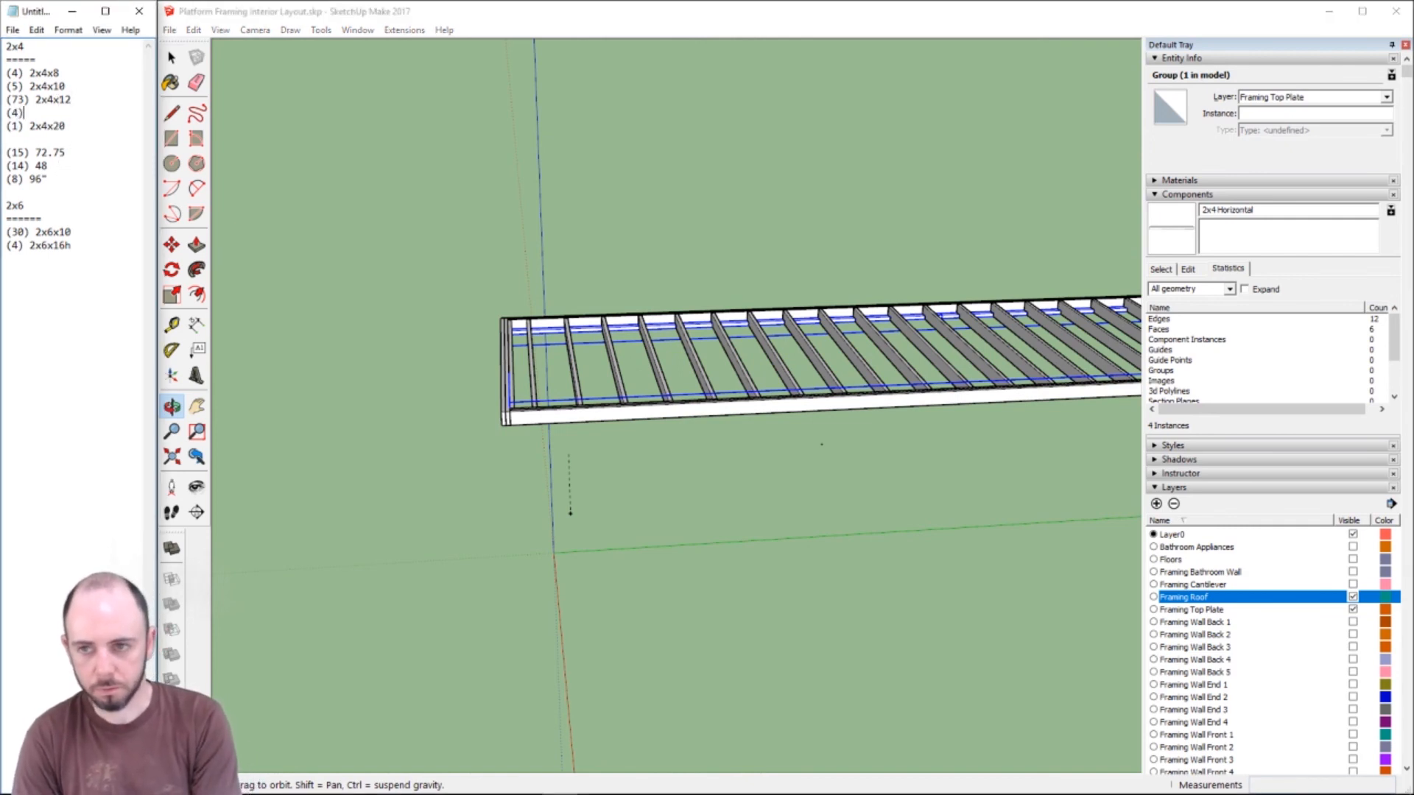
type(" 2x")
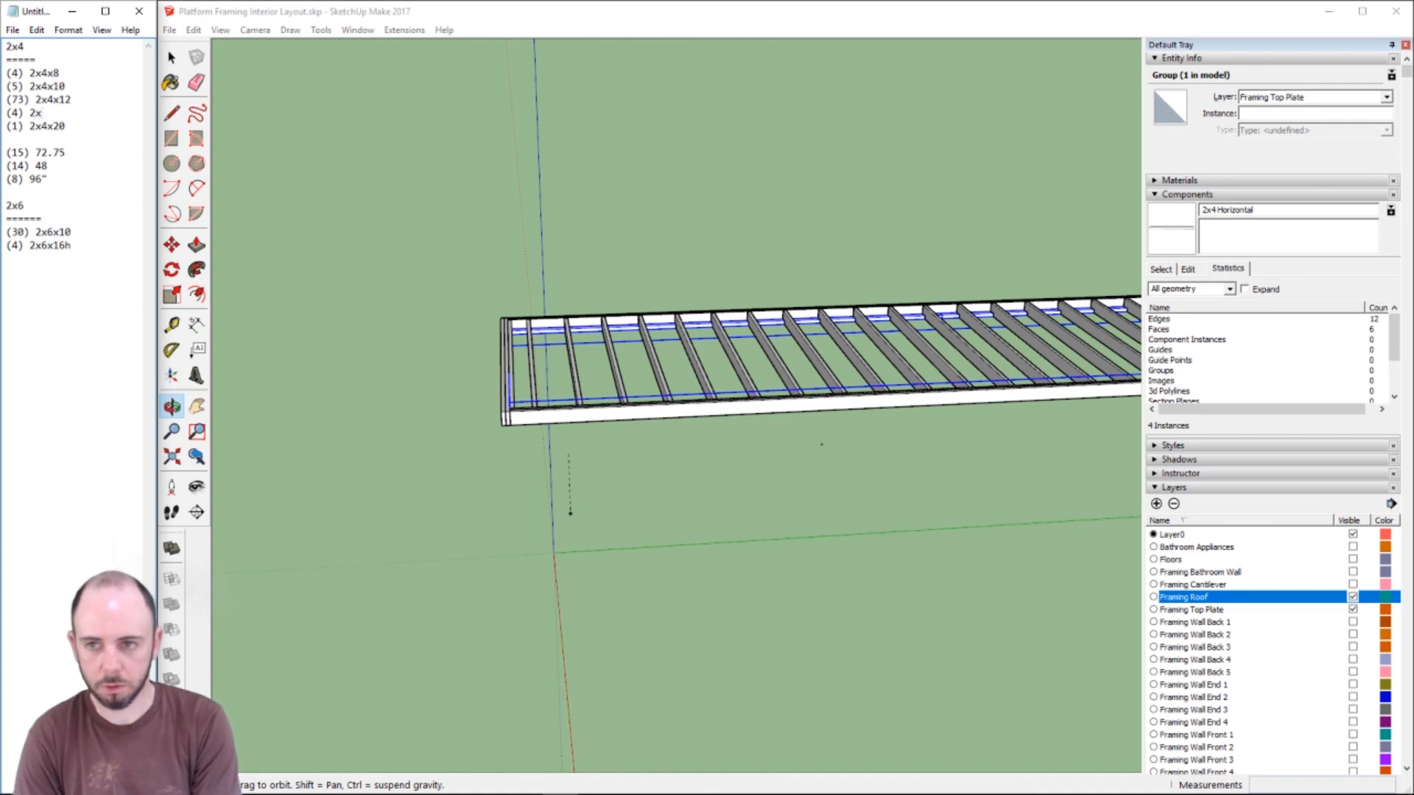
type("4x")
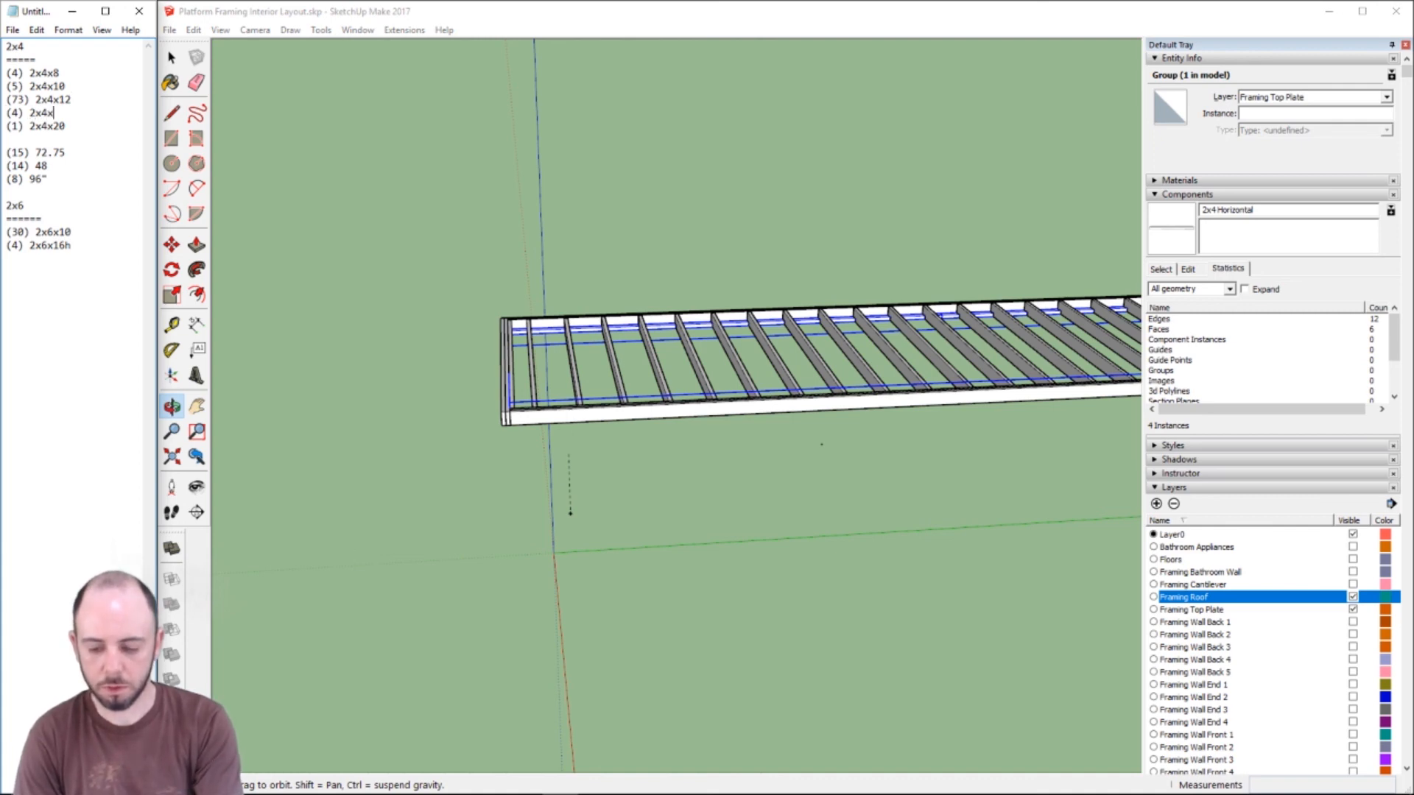
type("16")
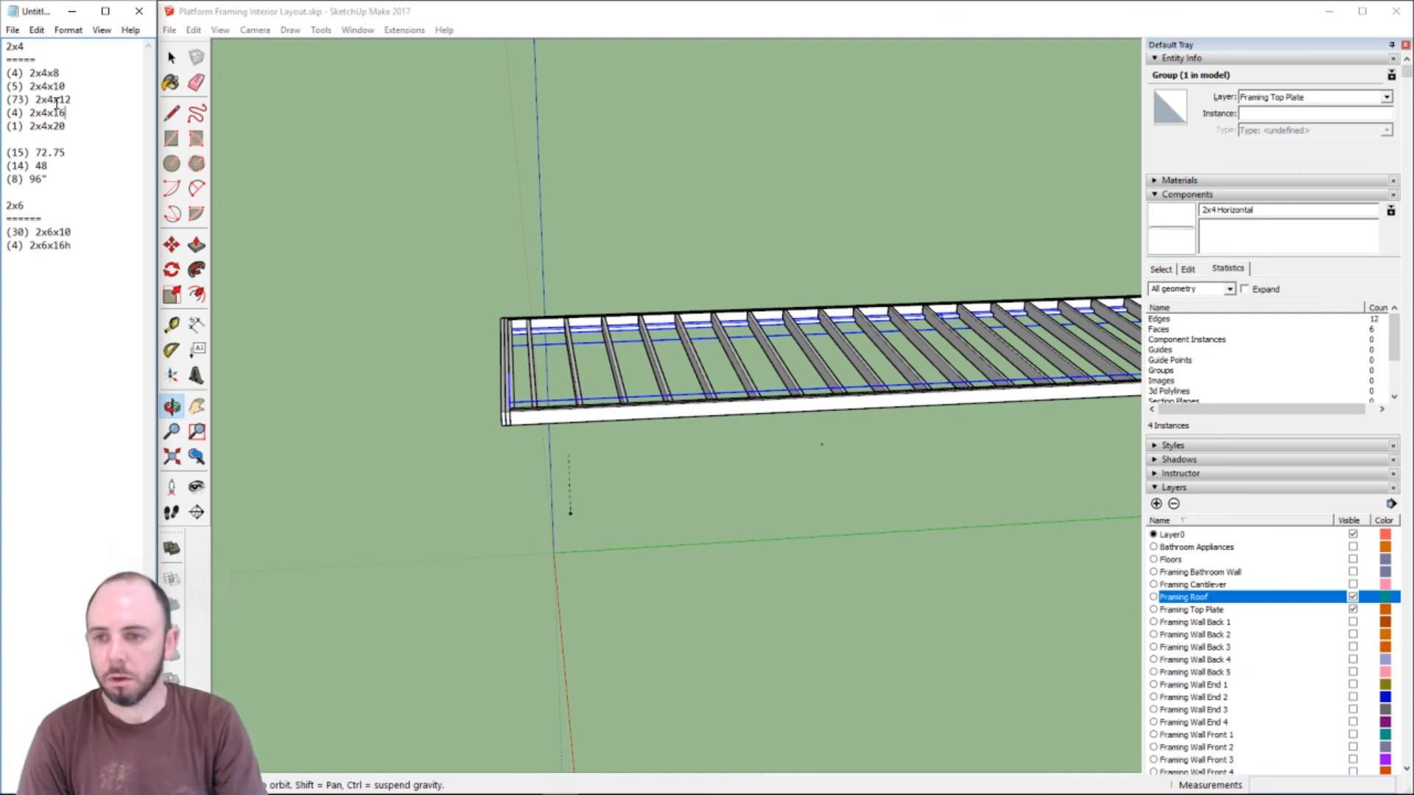
- Set the 2x4x8 quantity to 12 and delete the "(8) 96"" entry from the 2x4 list
left_click(50, 165)
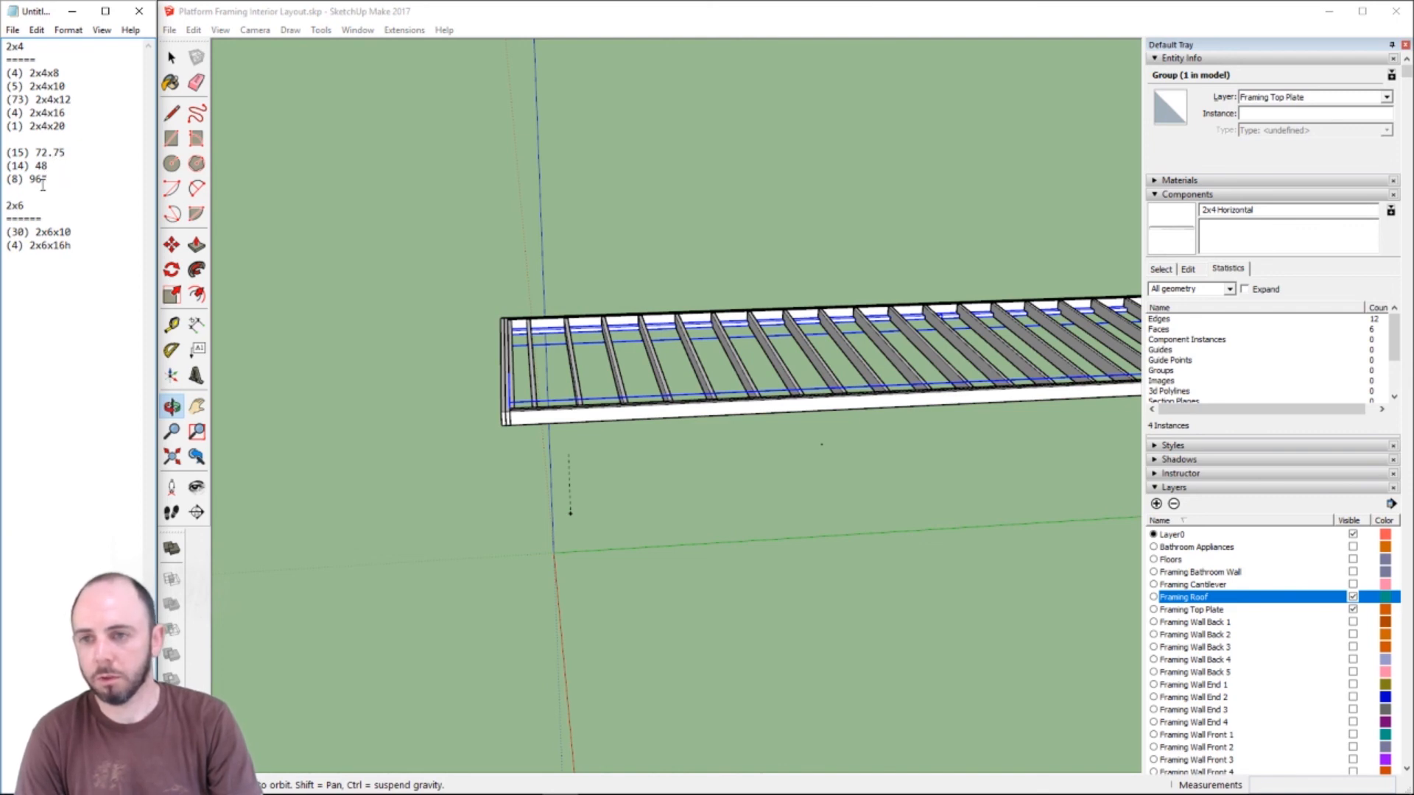
left_click_drag(45, 177, 5, 152)
left_click(53, 142)
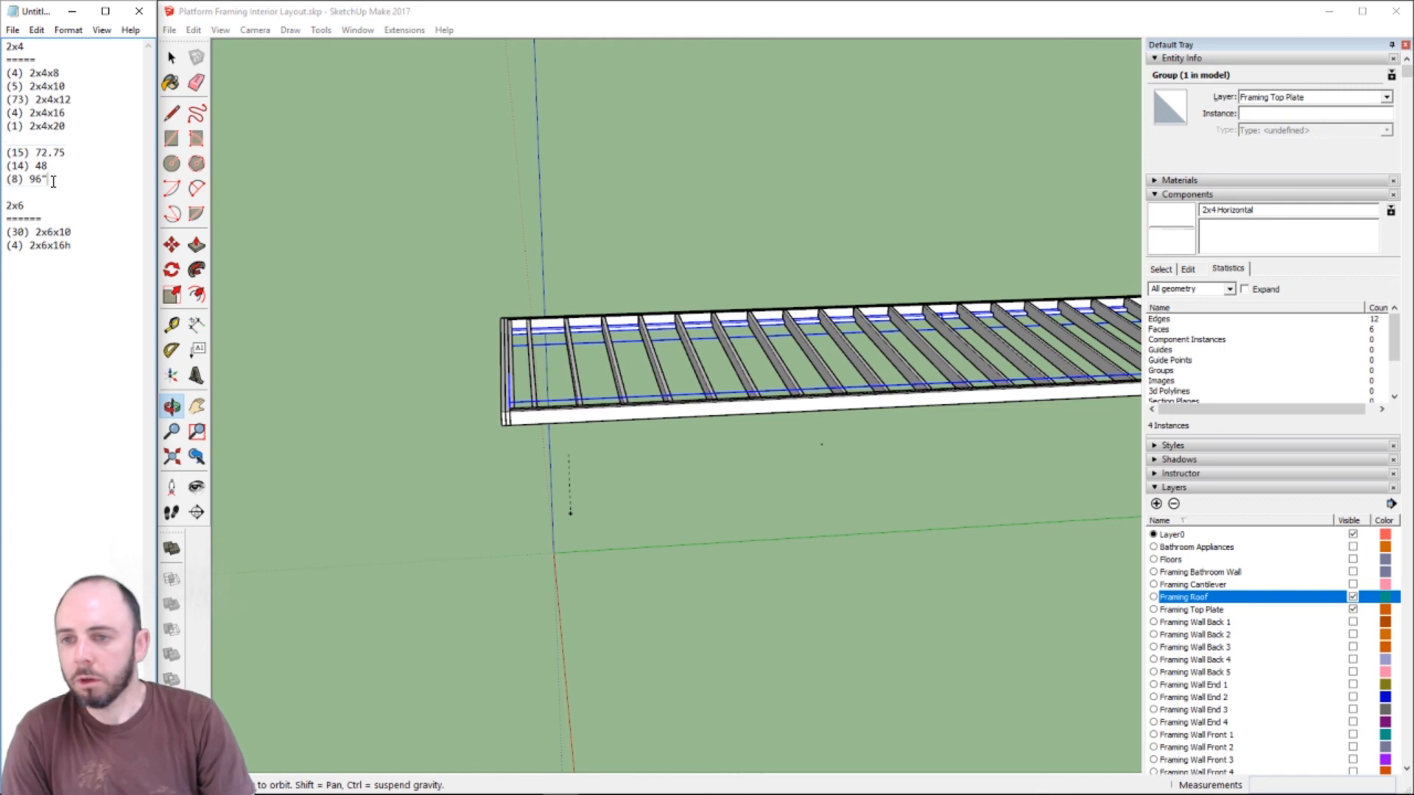
double_click(16, 73)
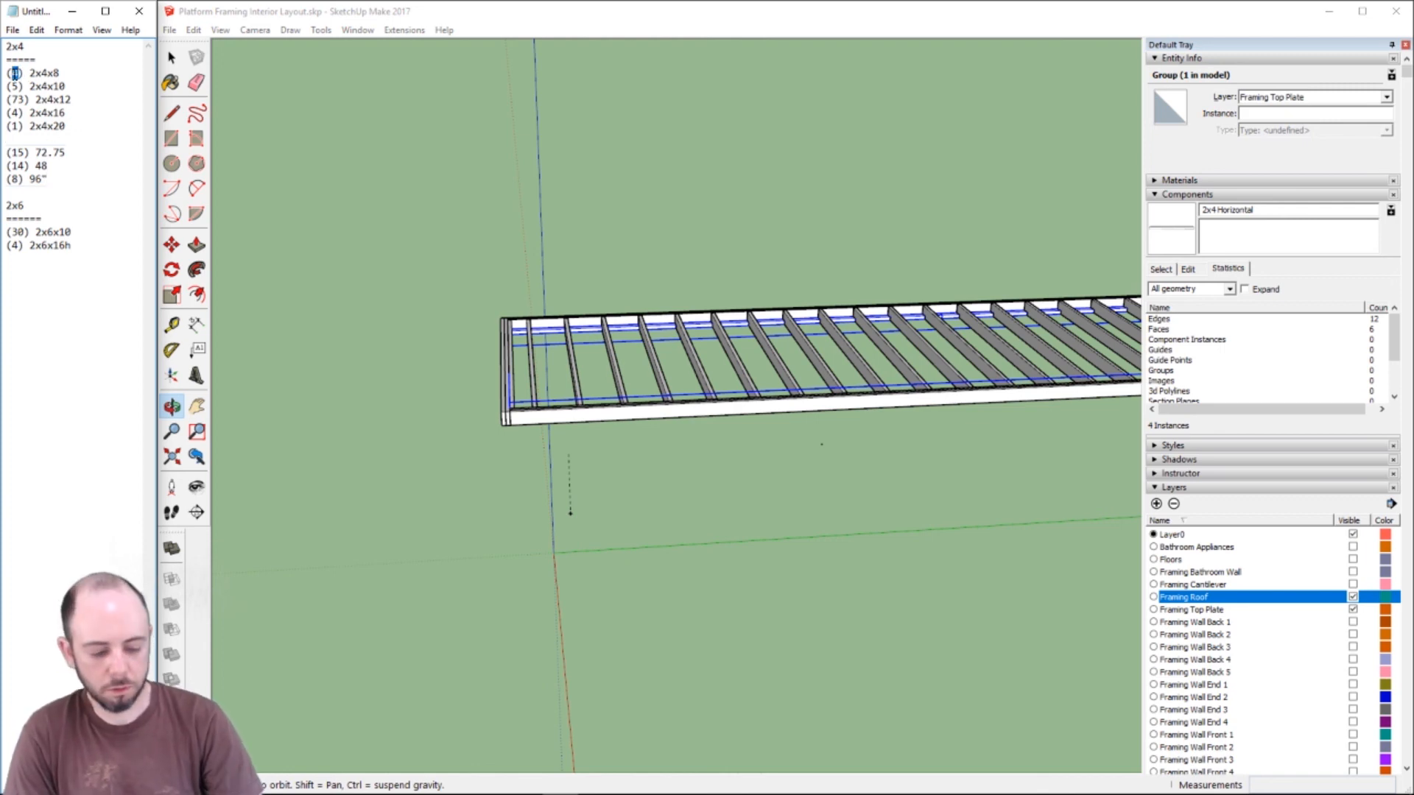
type("12")
left_click_drag(49, 179, 5, 179)
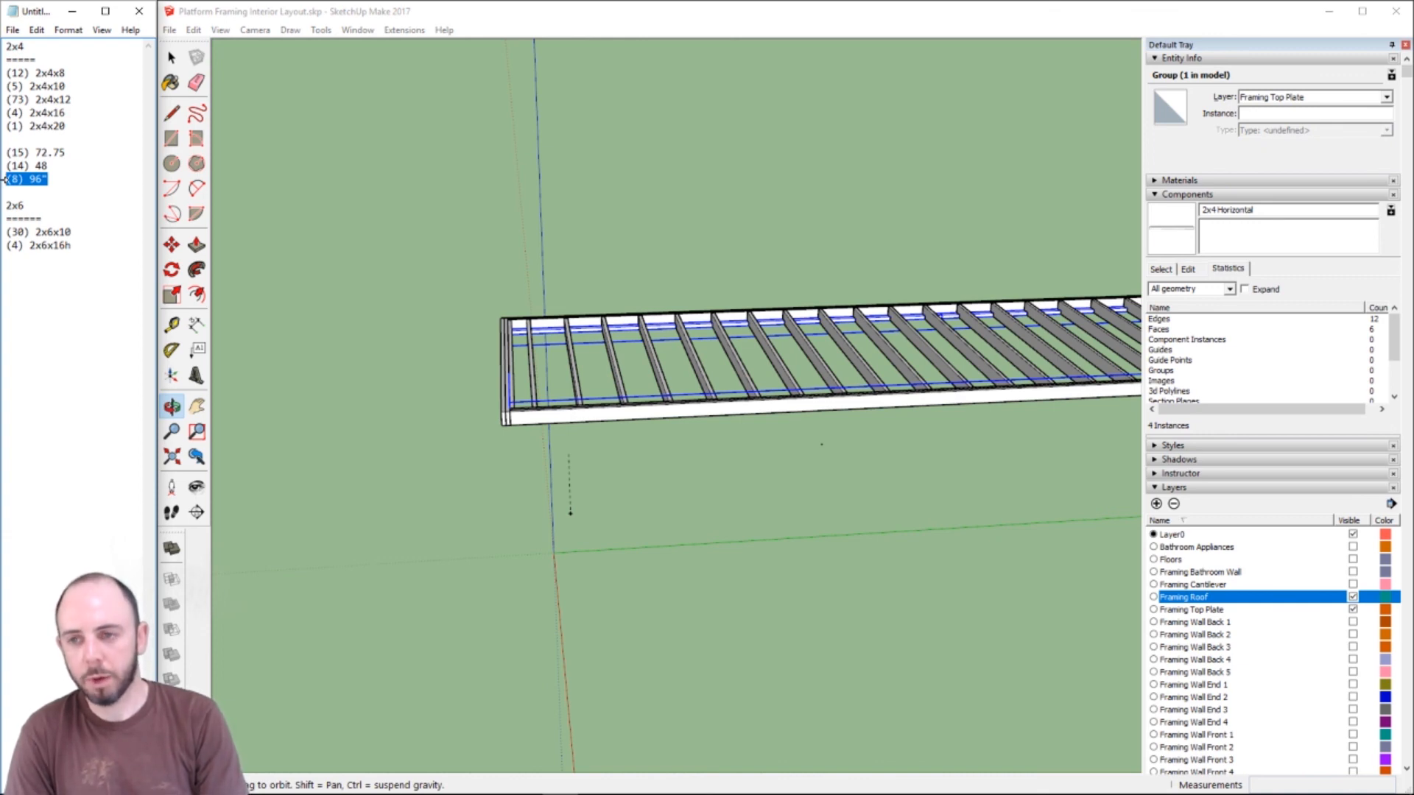
key("Delete")
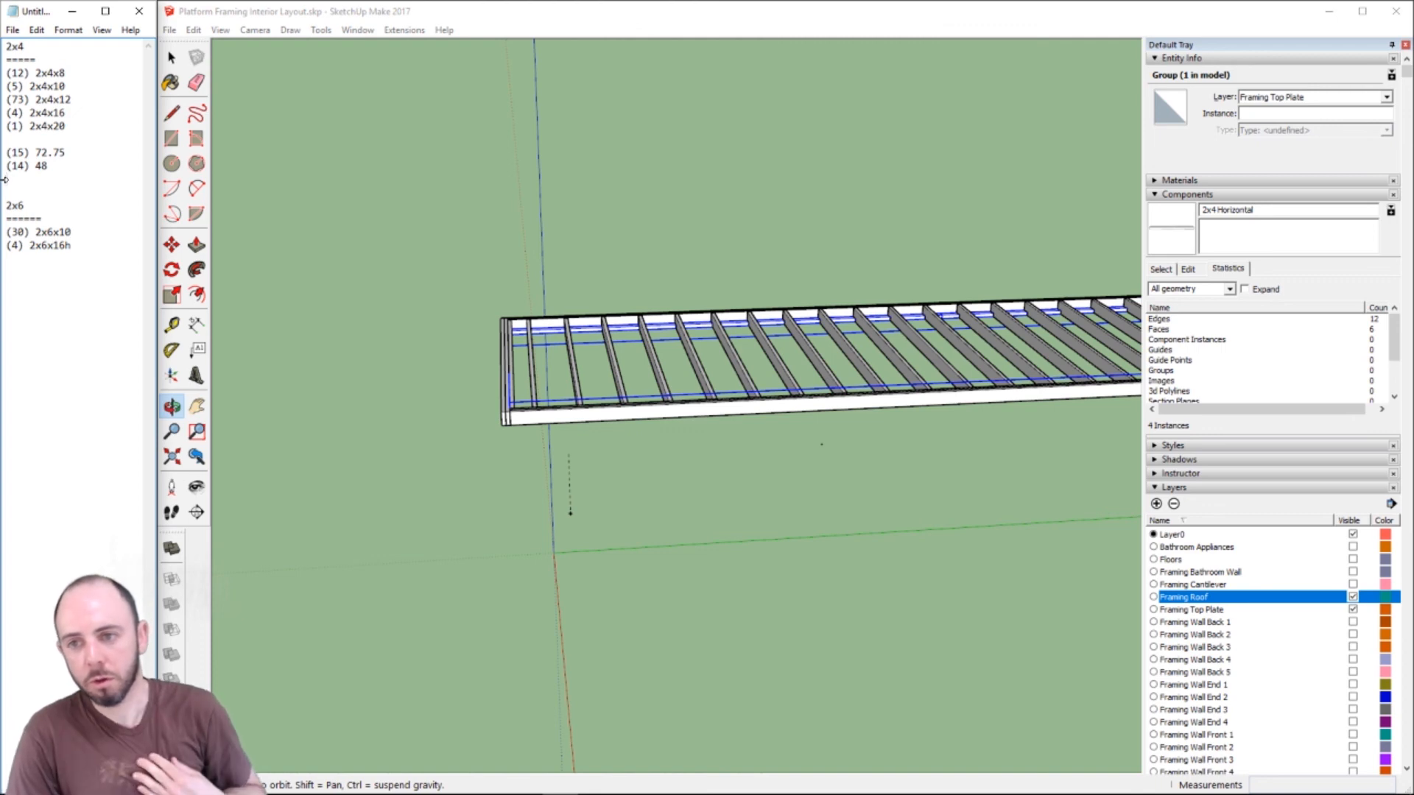
- Divide 14 by 3 in Calculator and set the 2x4x12 quantity in the Notepad list to 78
key("XF86Calculator")
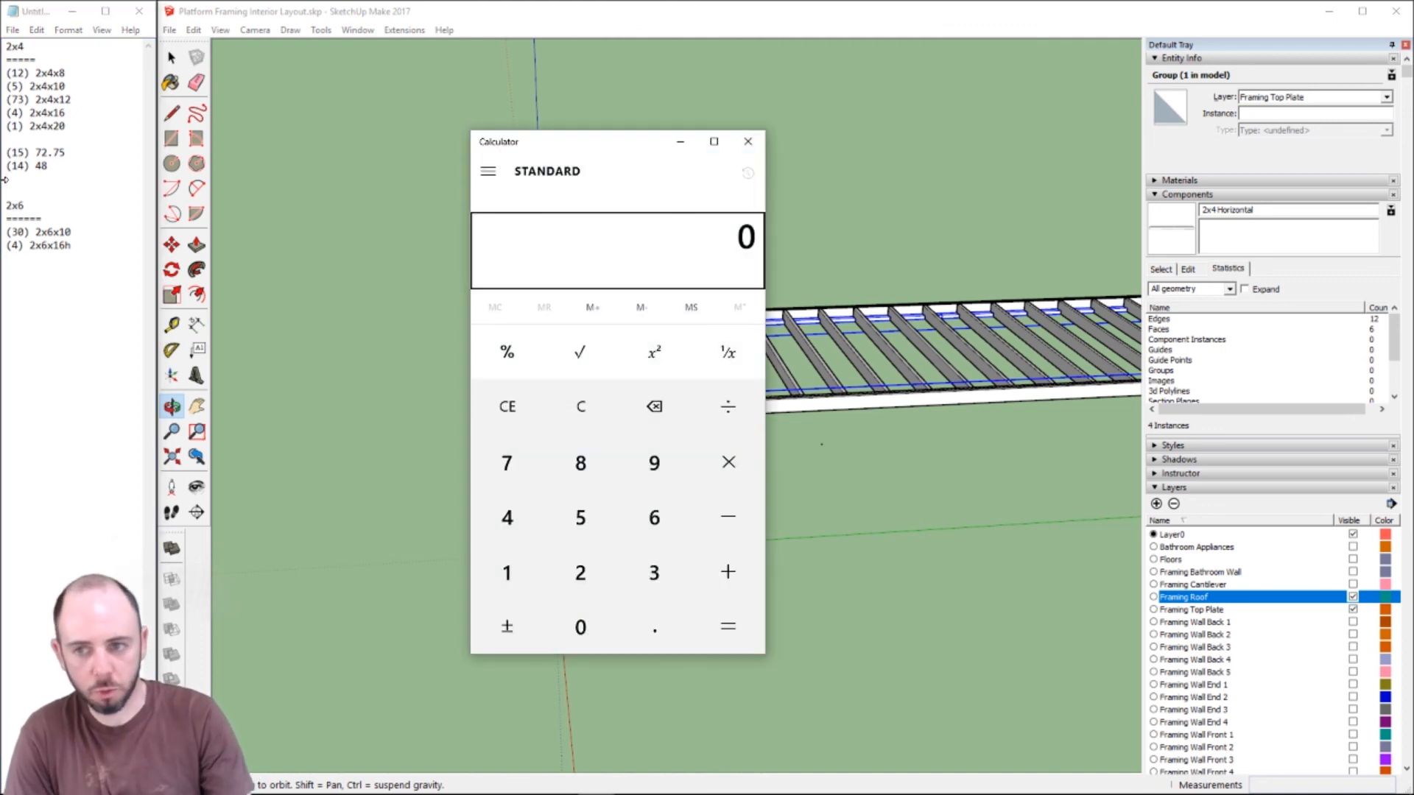
type("14")
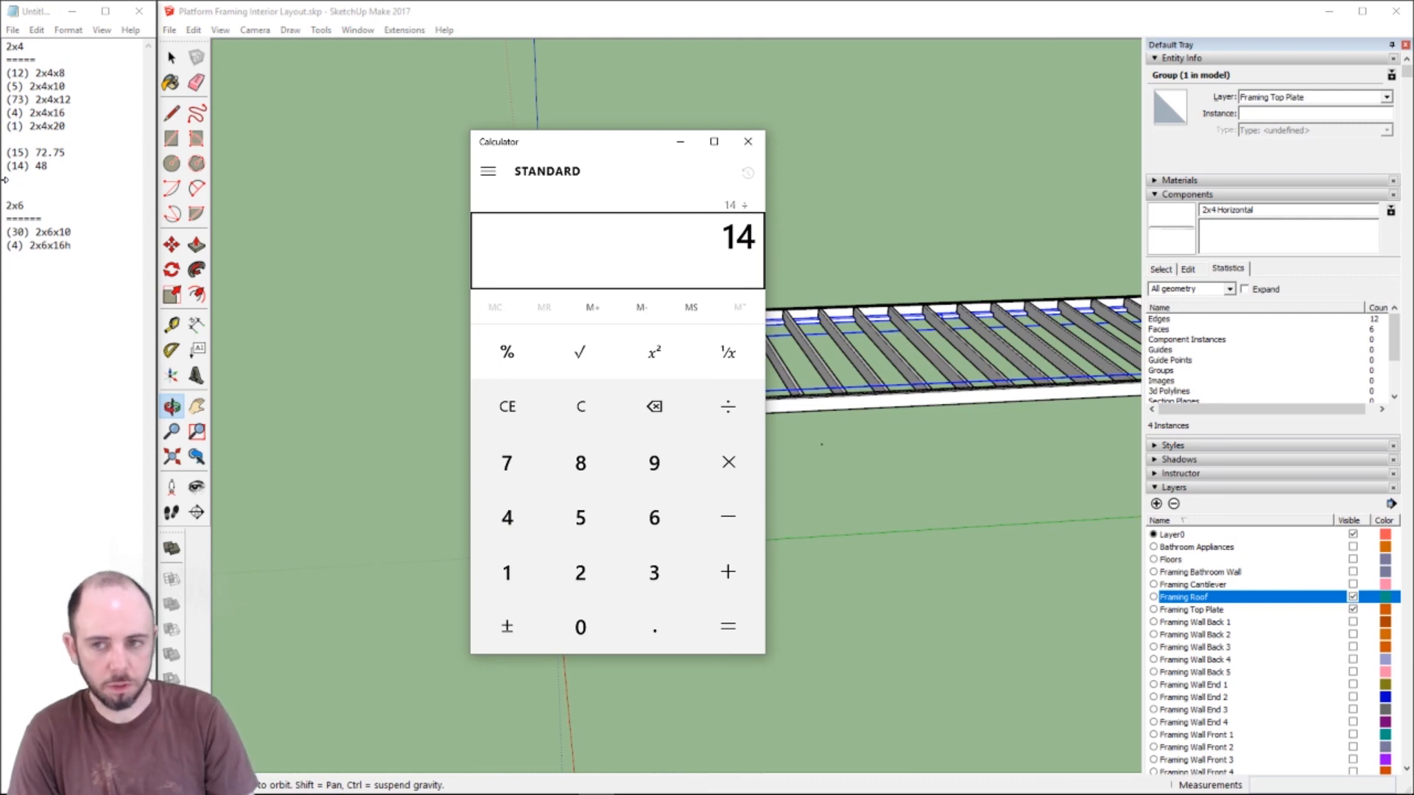
type("3")
key("Return")
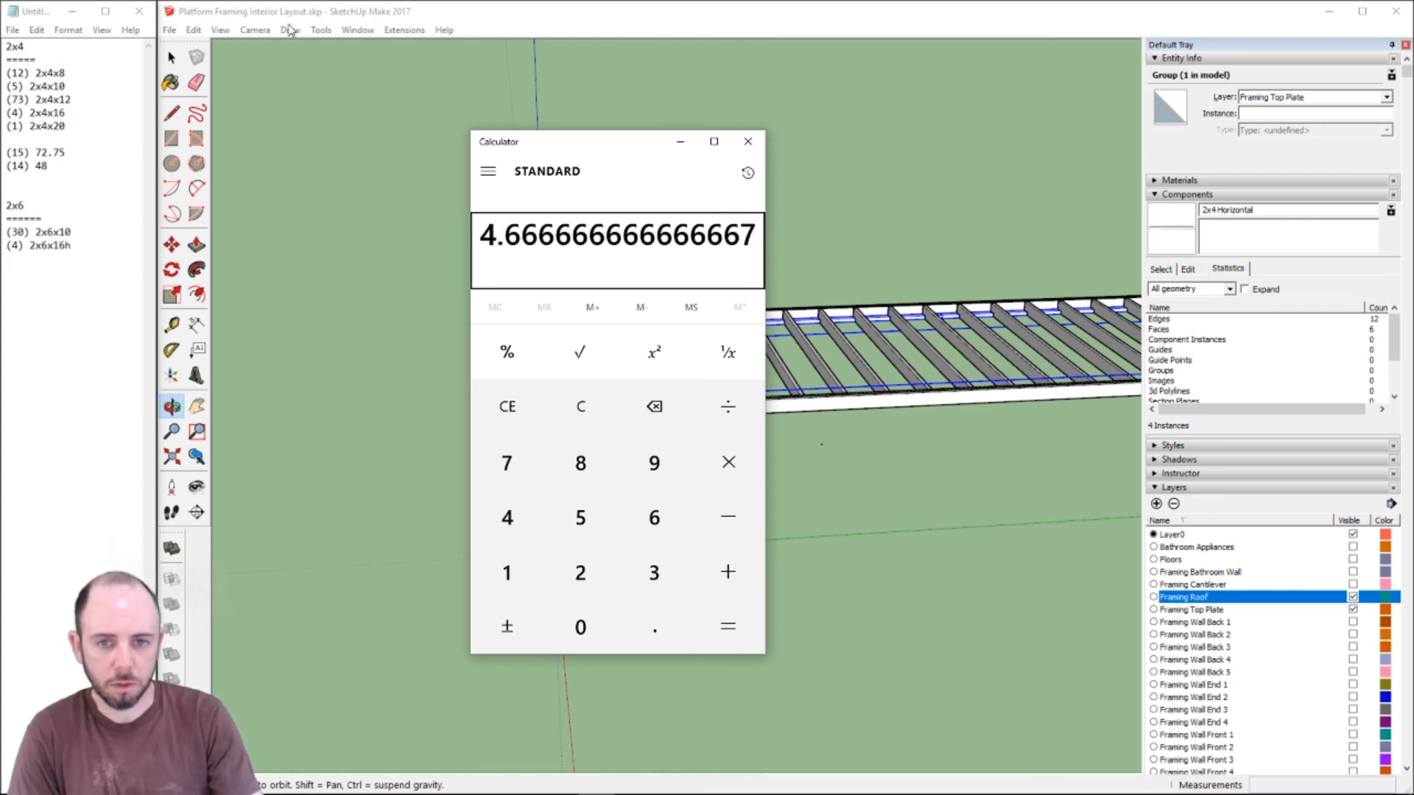
left_click(747, 141)
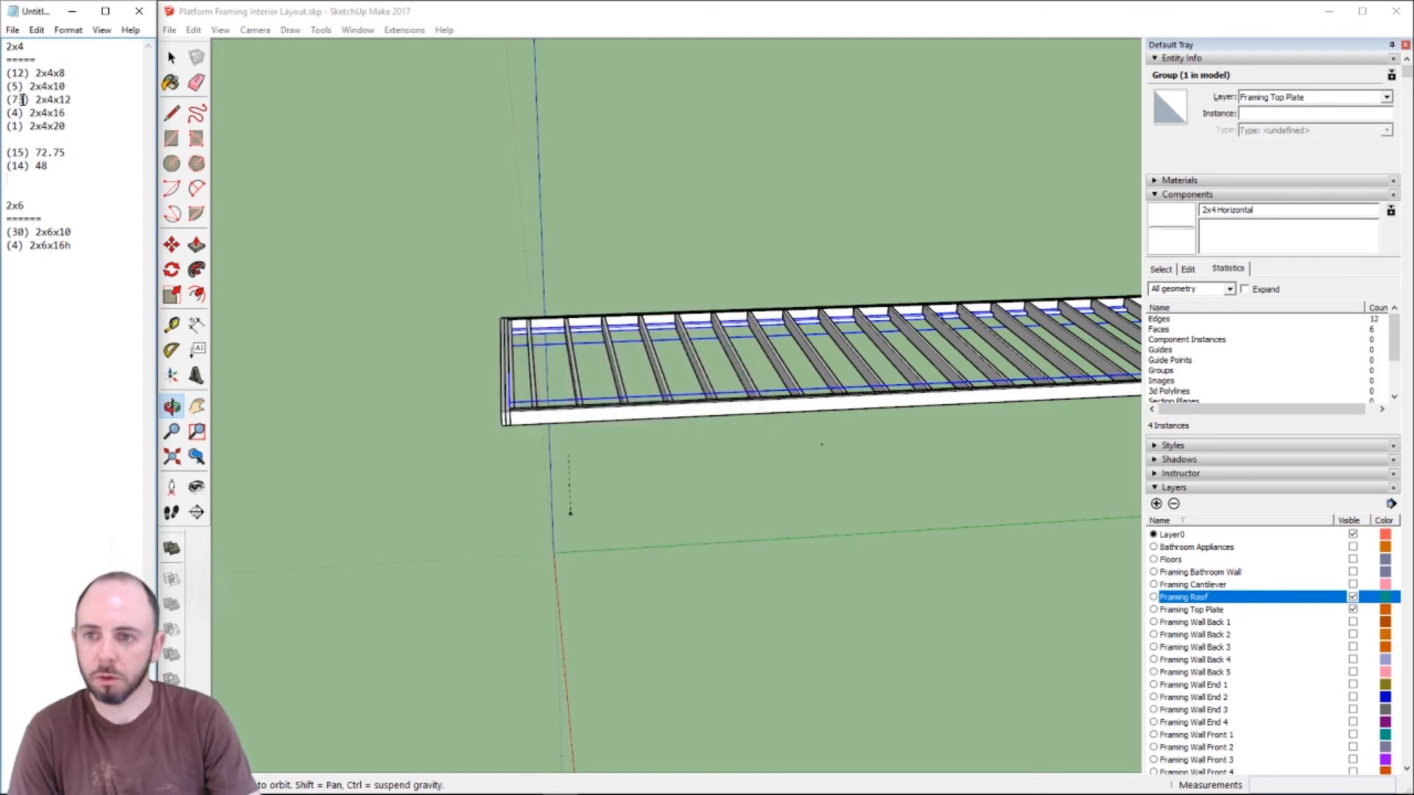
type("8")
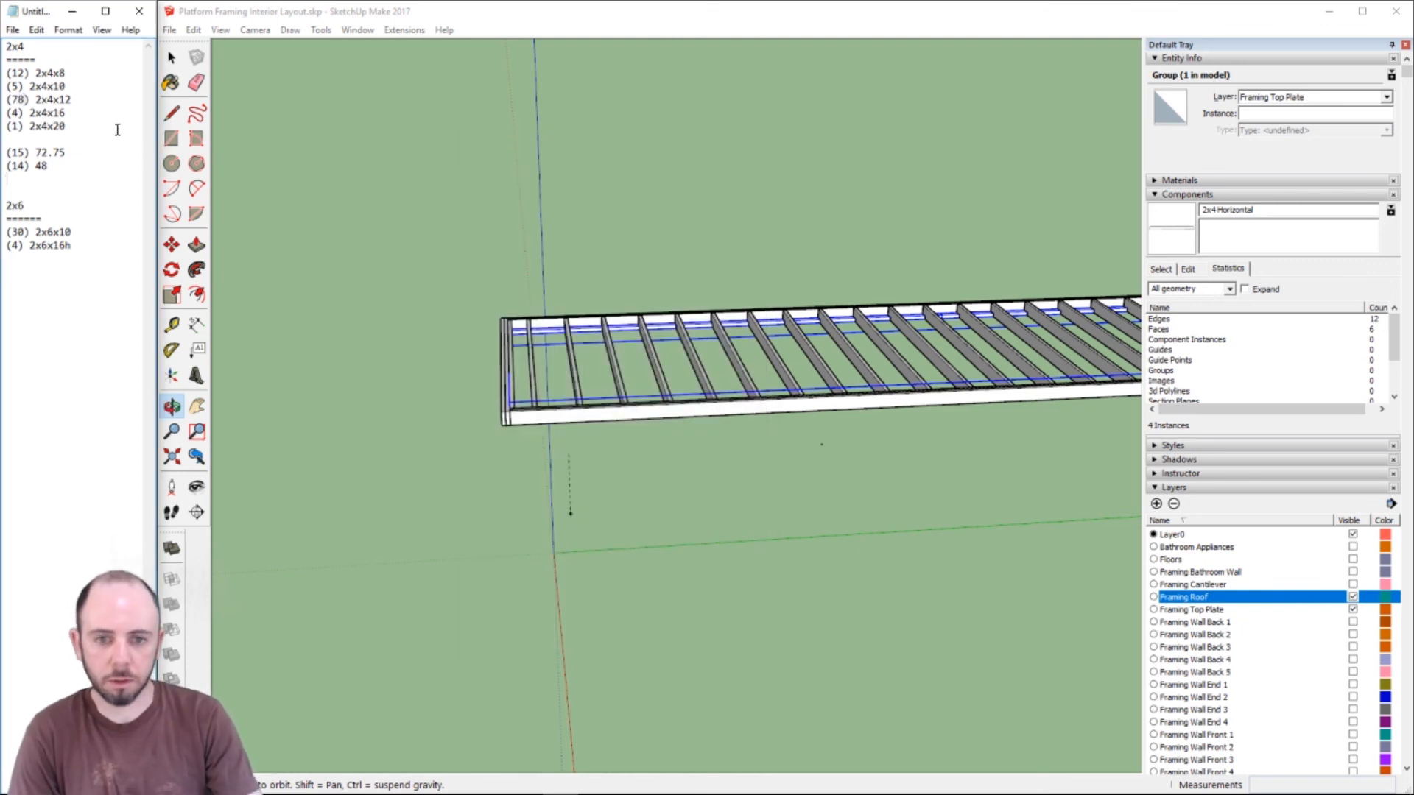
- Hide the Framing Roof and Framing Top Plate layers in SketchUp
scroll(700, 377, "down", 4)
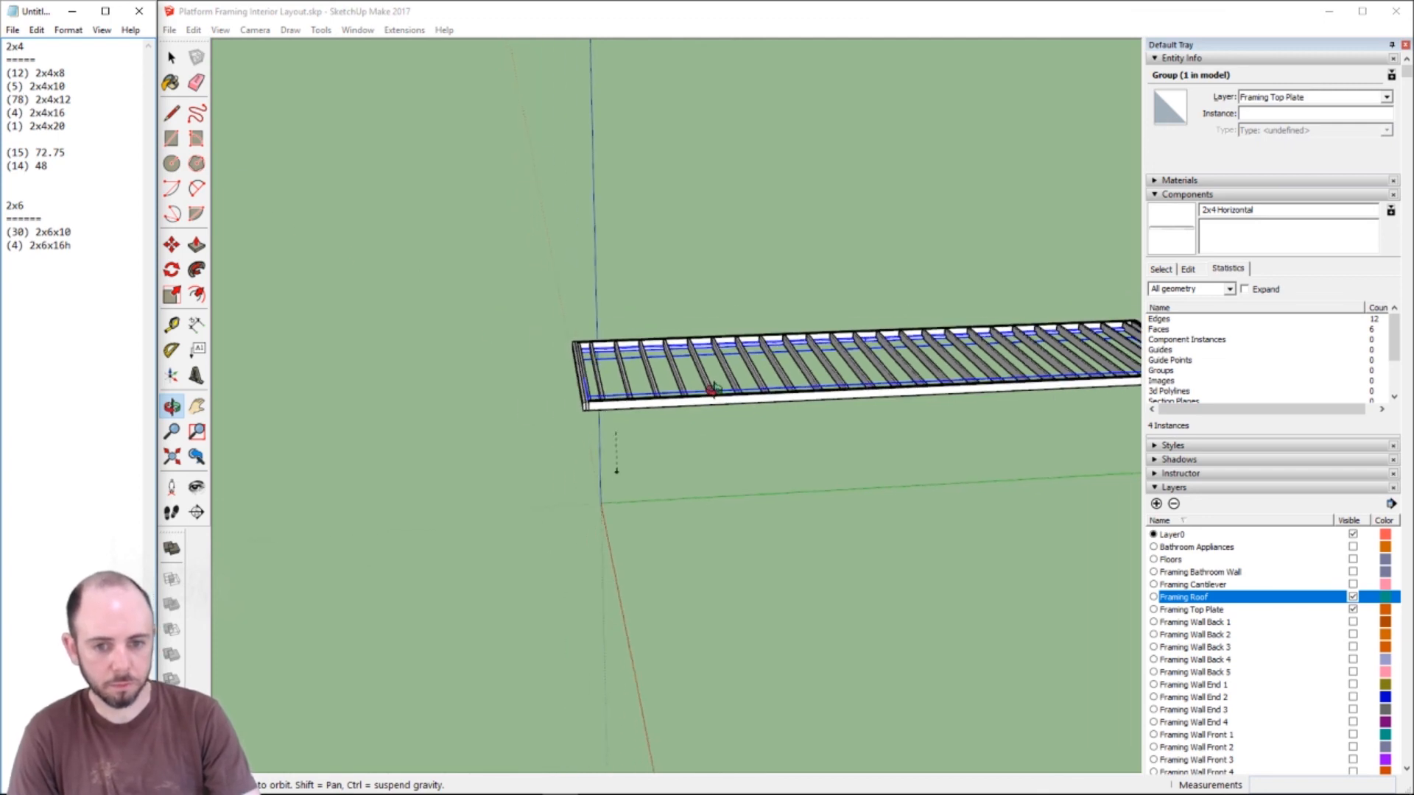
scroll(726, 387, "up", 2)
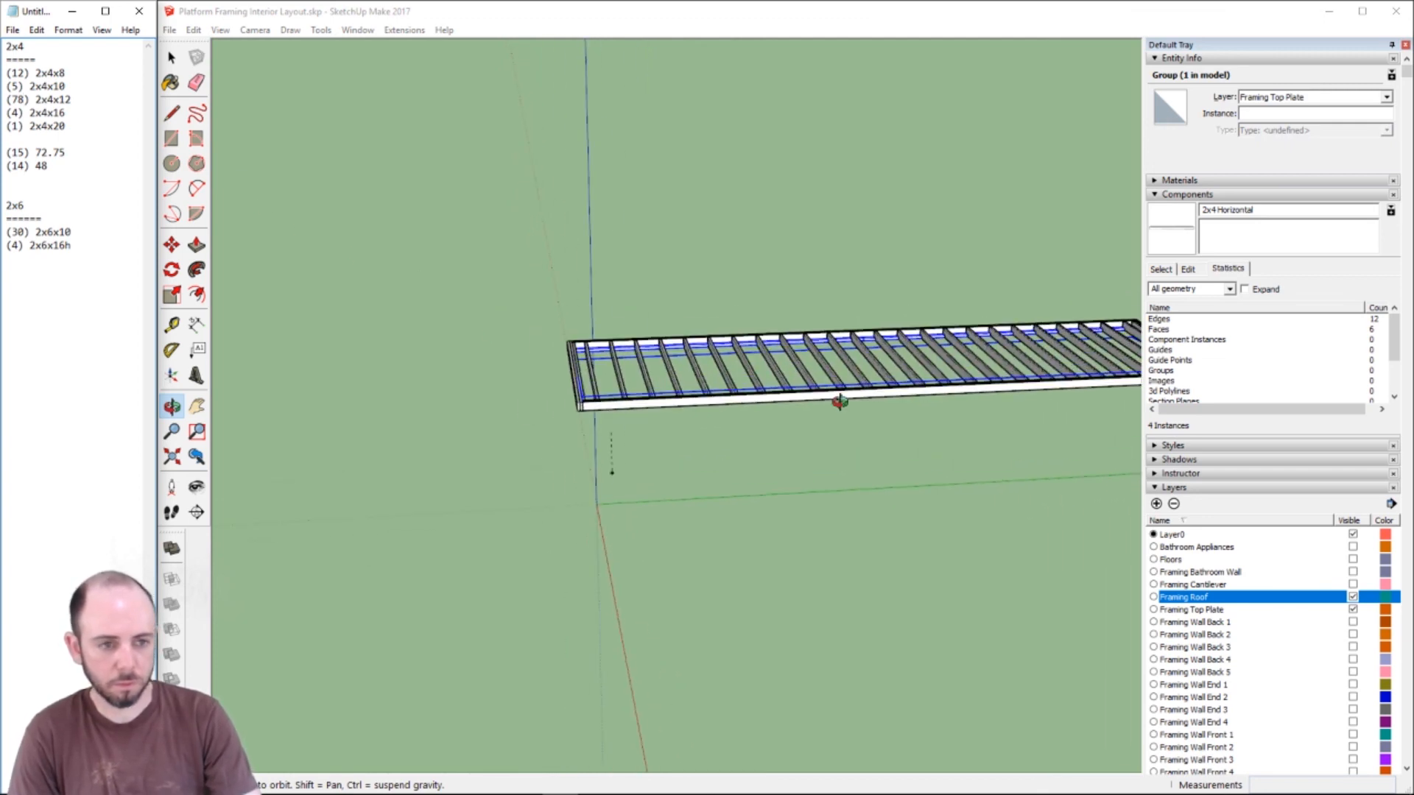
left_click(1353, 597)
left_click(1353, 610)
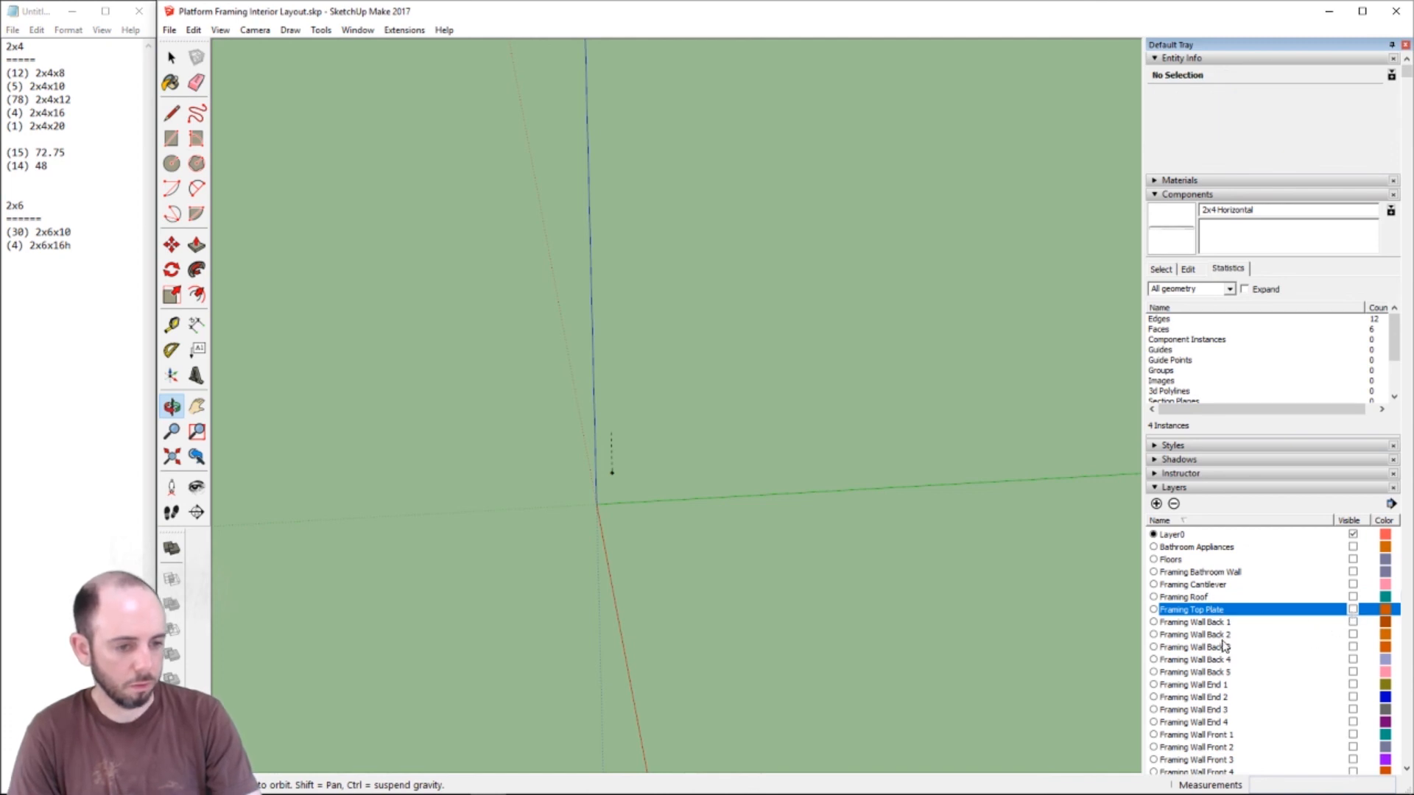
- Show the Framing Cantilever layer in the SketchUp model
scroll(1250, 668, "down", 2)
scroll(1251, 668, "down", 1)
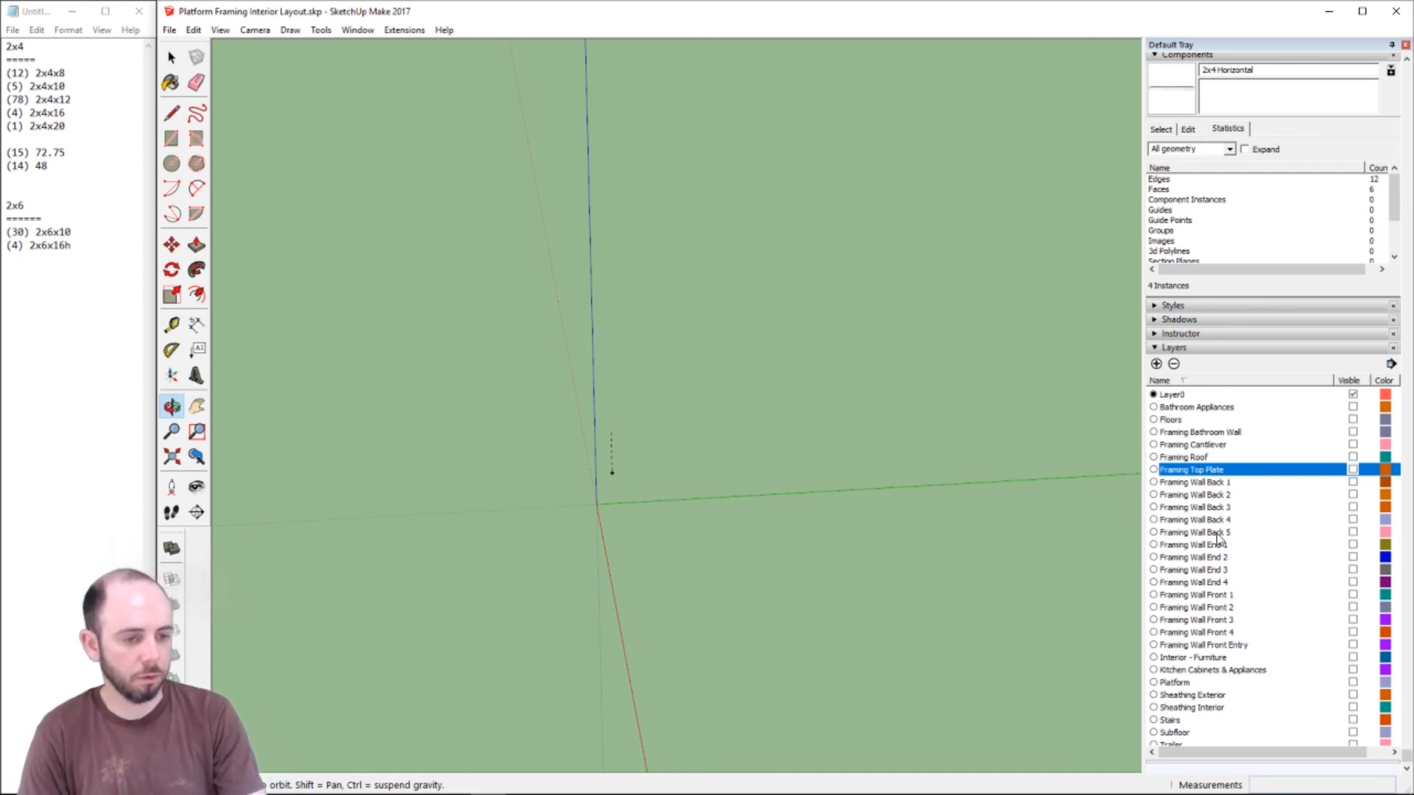
left_click(1352, 445)
scroll(562, 442, "up", 6)
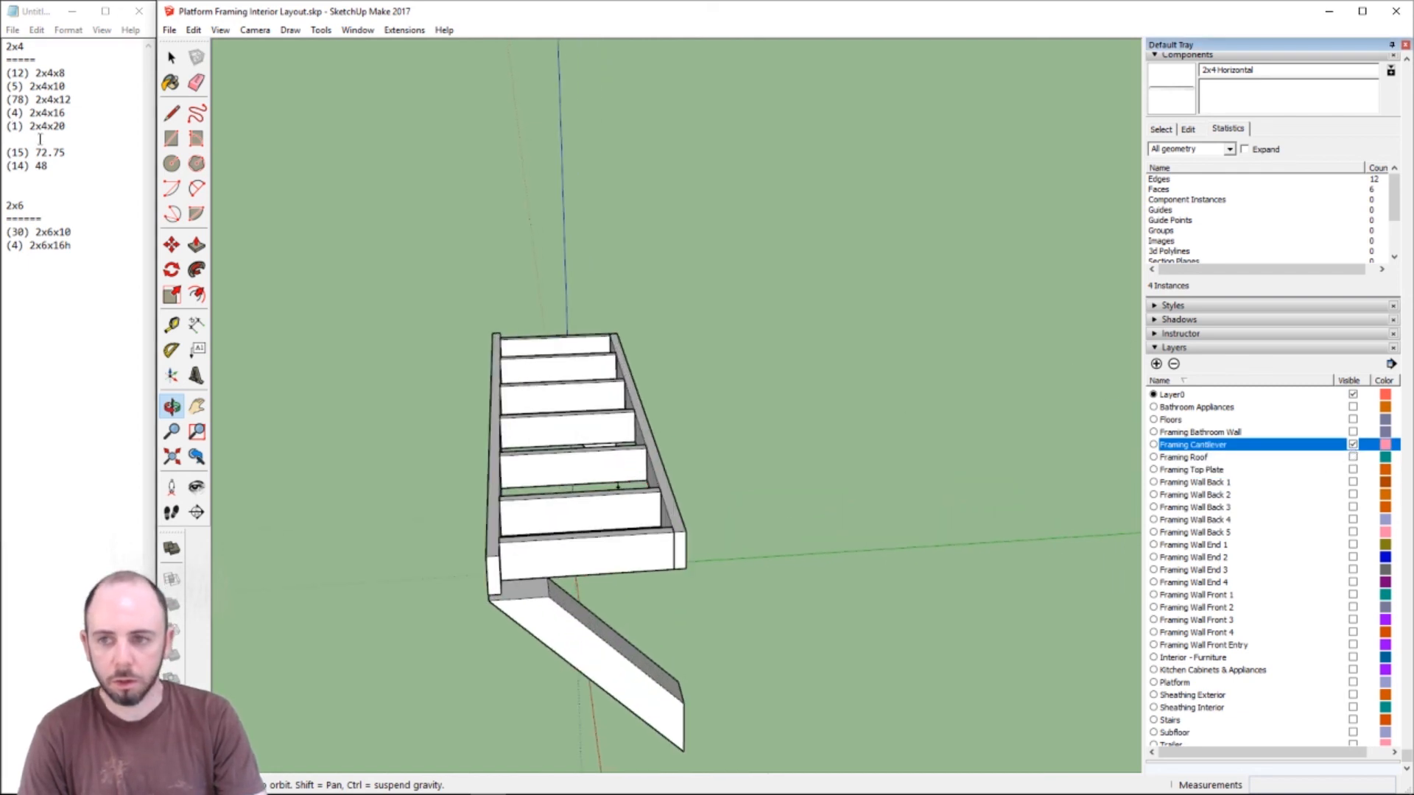
- Delete the "(14) 48" entry from the 2x4 list in Notepad
left_click(54, 161)
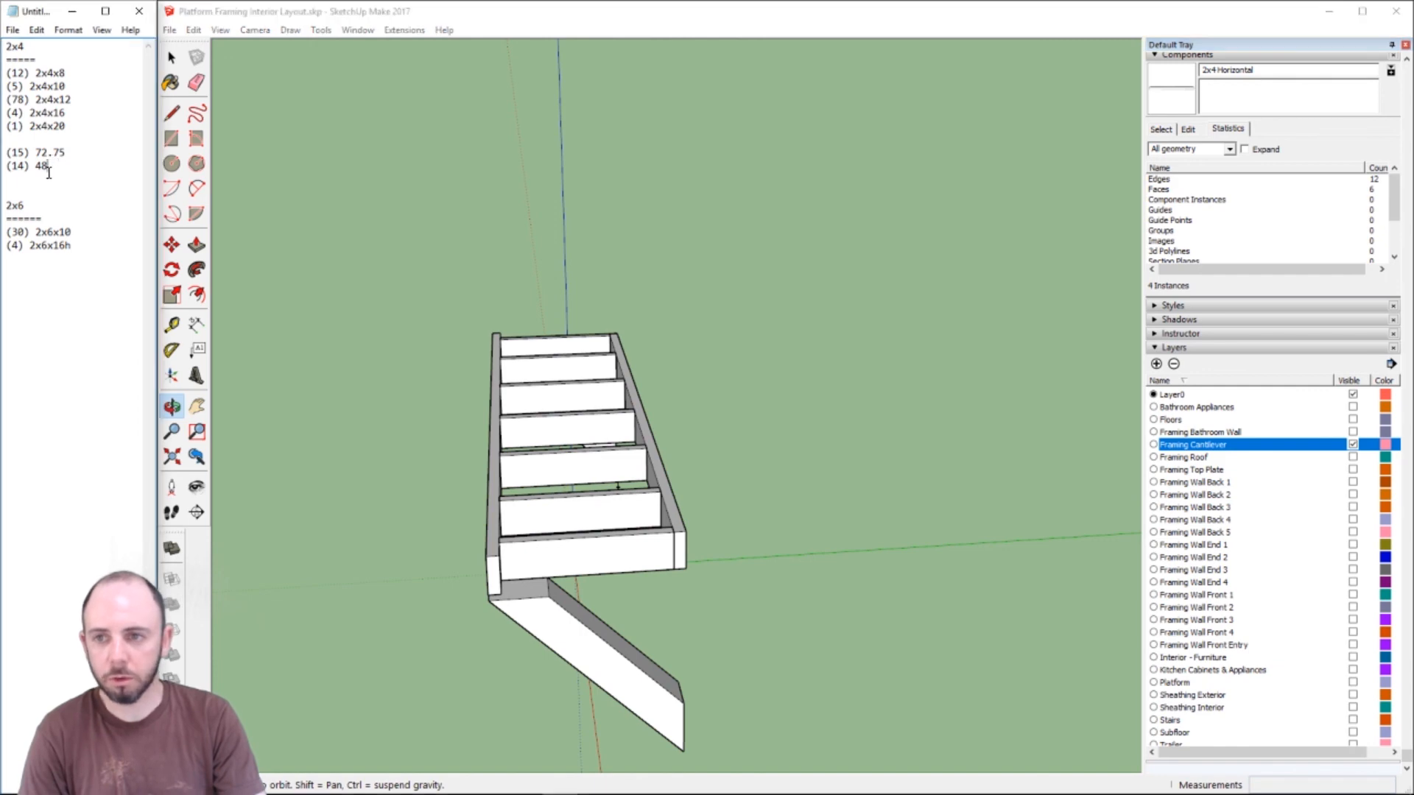
left_click_drag(56, 166, 2, 171)
left_click(60, 168)
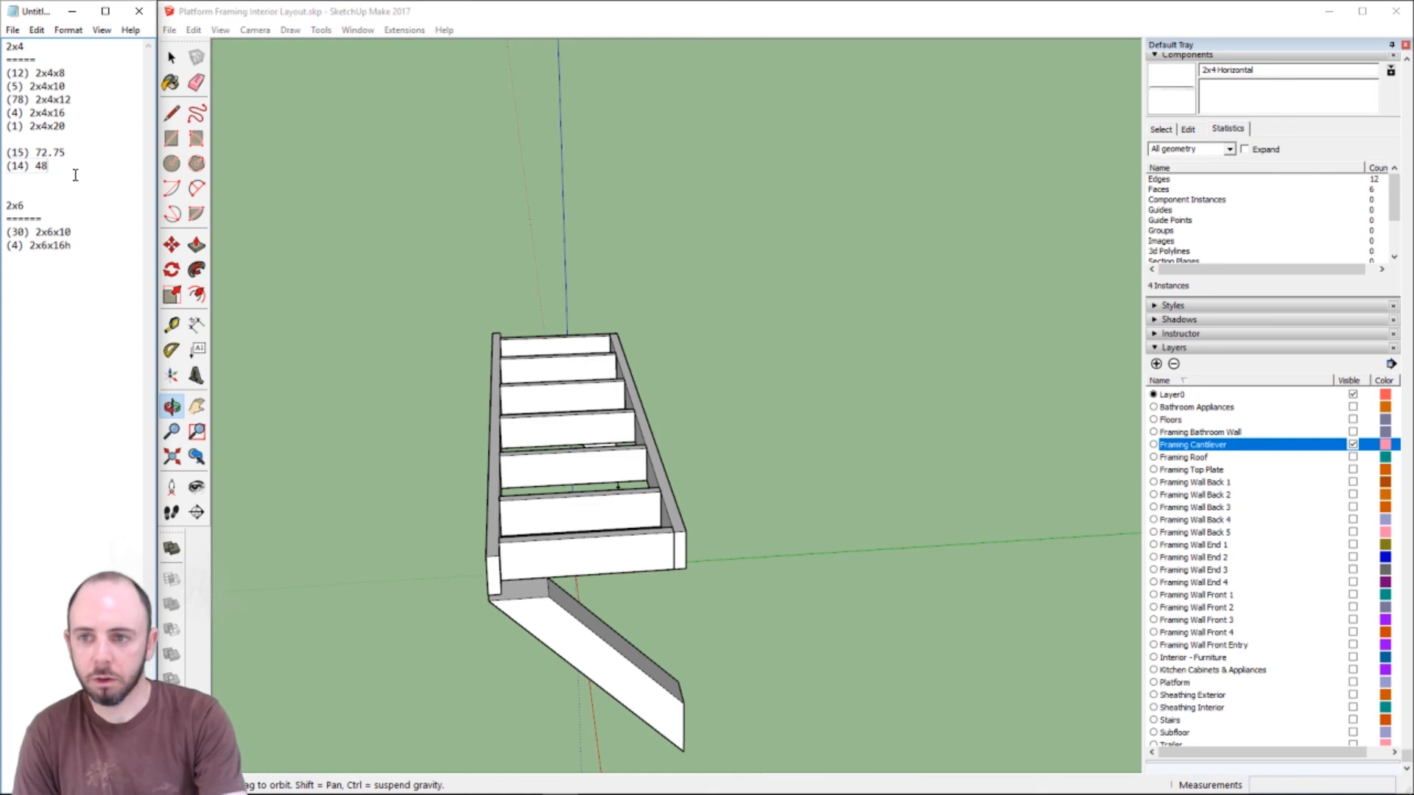
key("shift+Home")
key("BackSpace")
key("BackSpace")
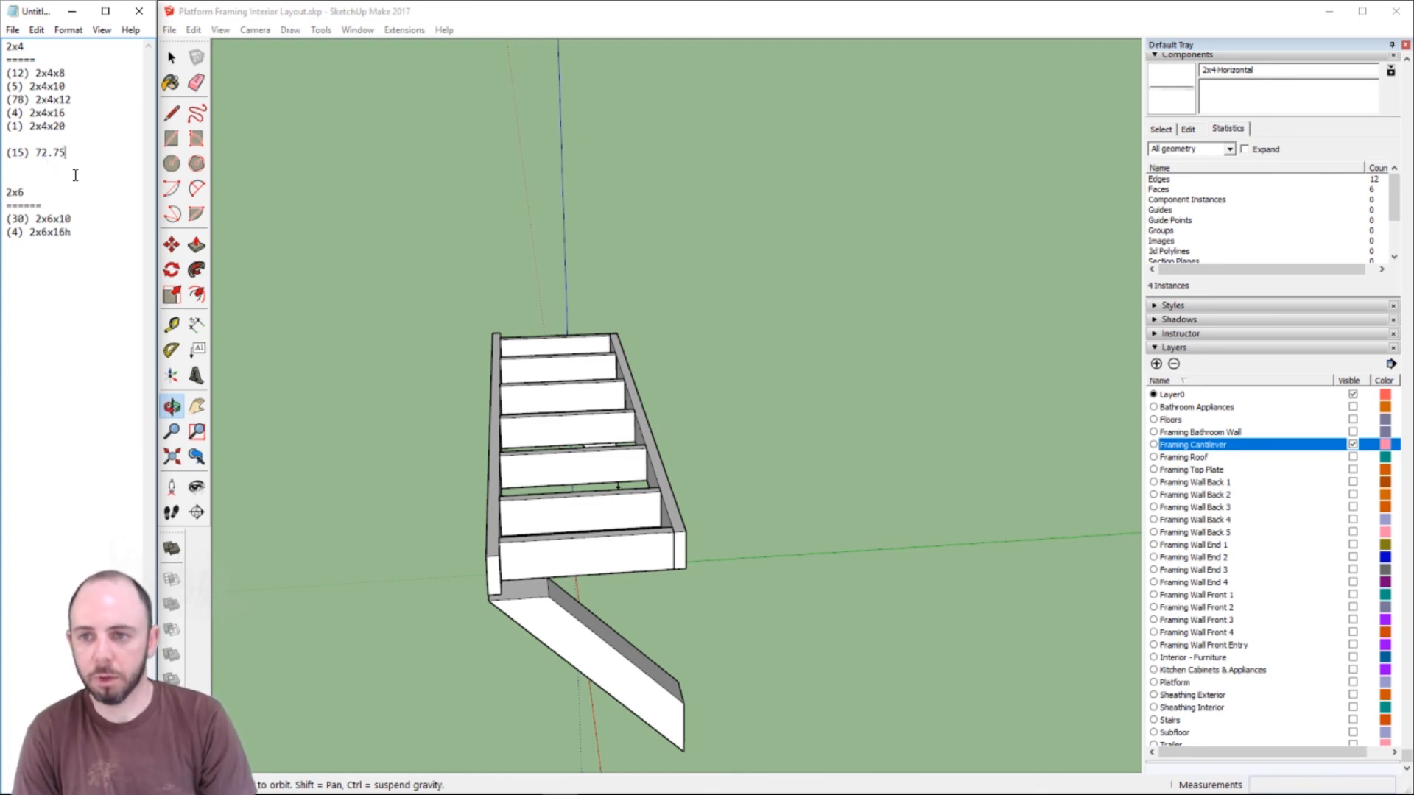
key("Left")
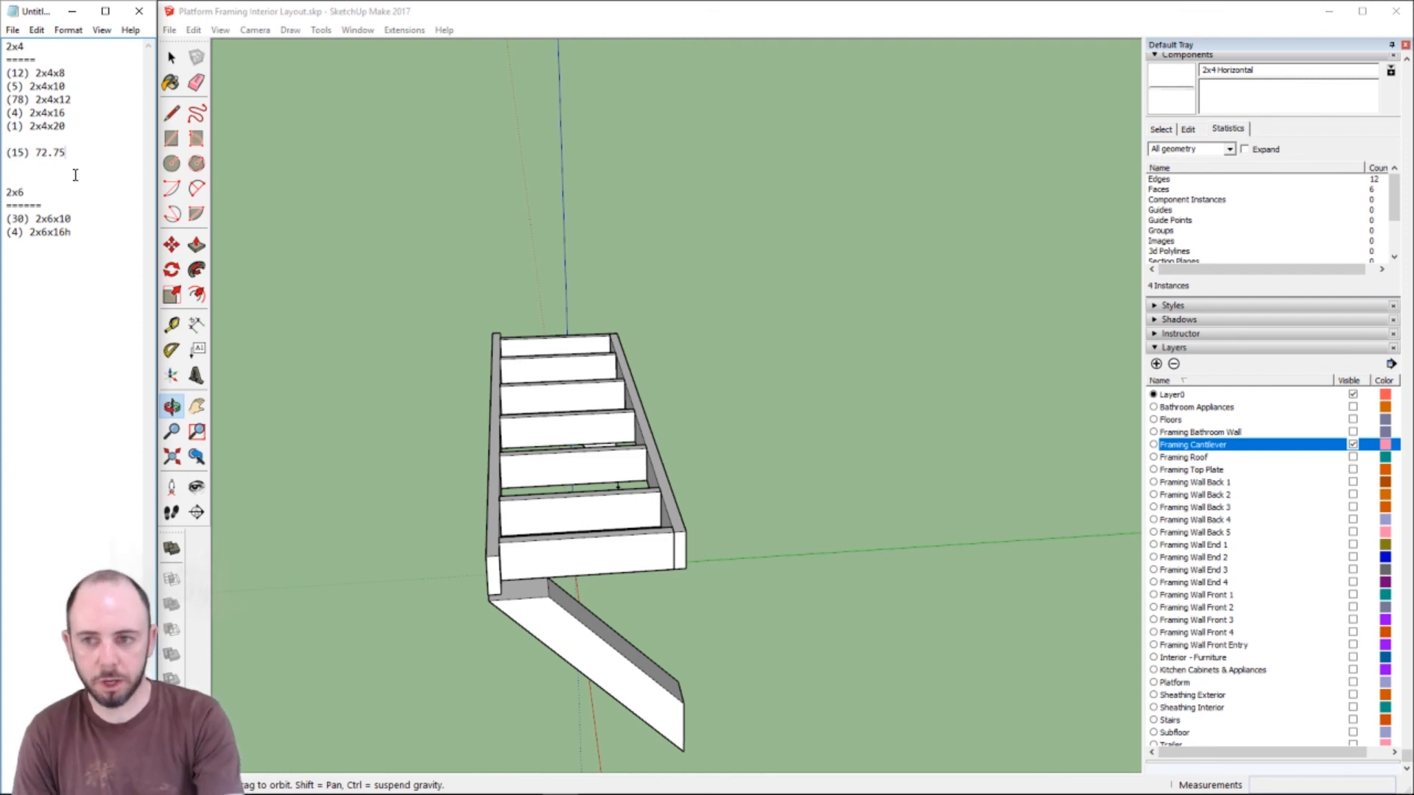
- Multiply 72.75 by 2 in Calculator and set the 2x4x8 quantity in the Notepad list to 27
key("XF86Calculator")
type("72.75*2")
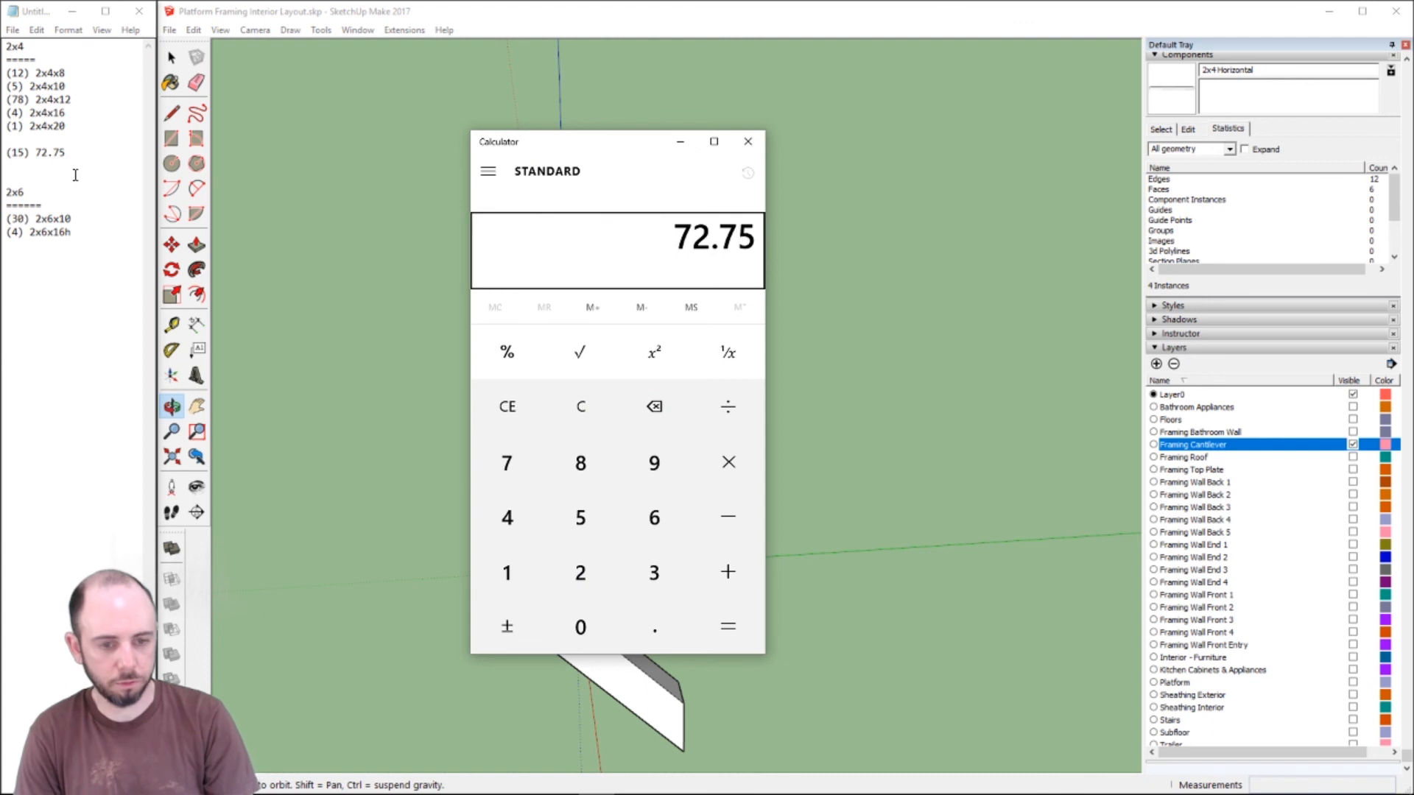
key("Return")
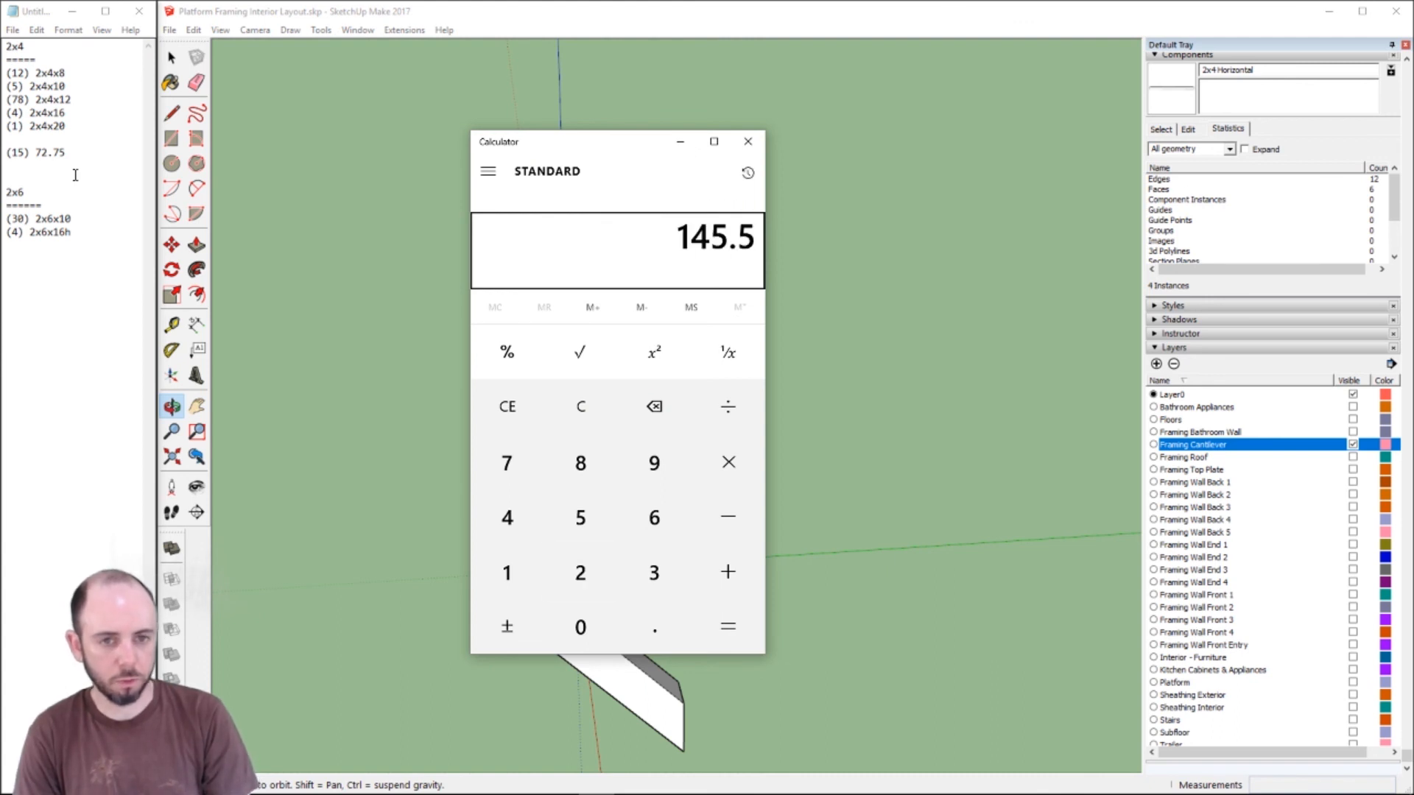
left_click(518, 409)
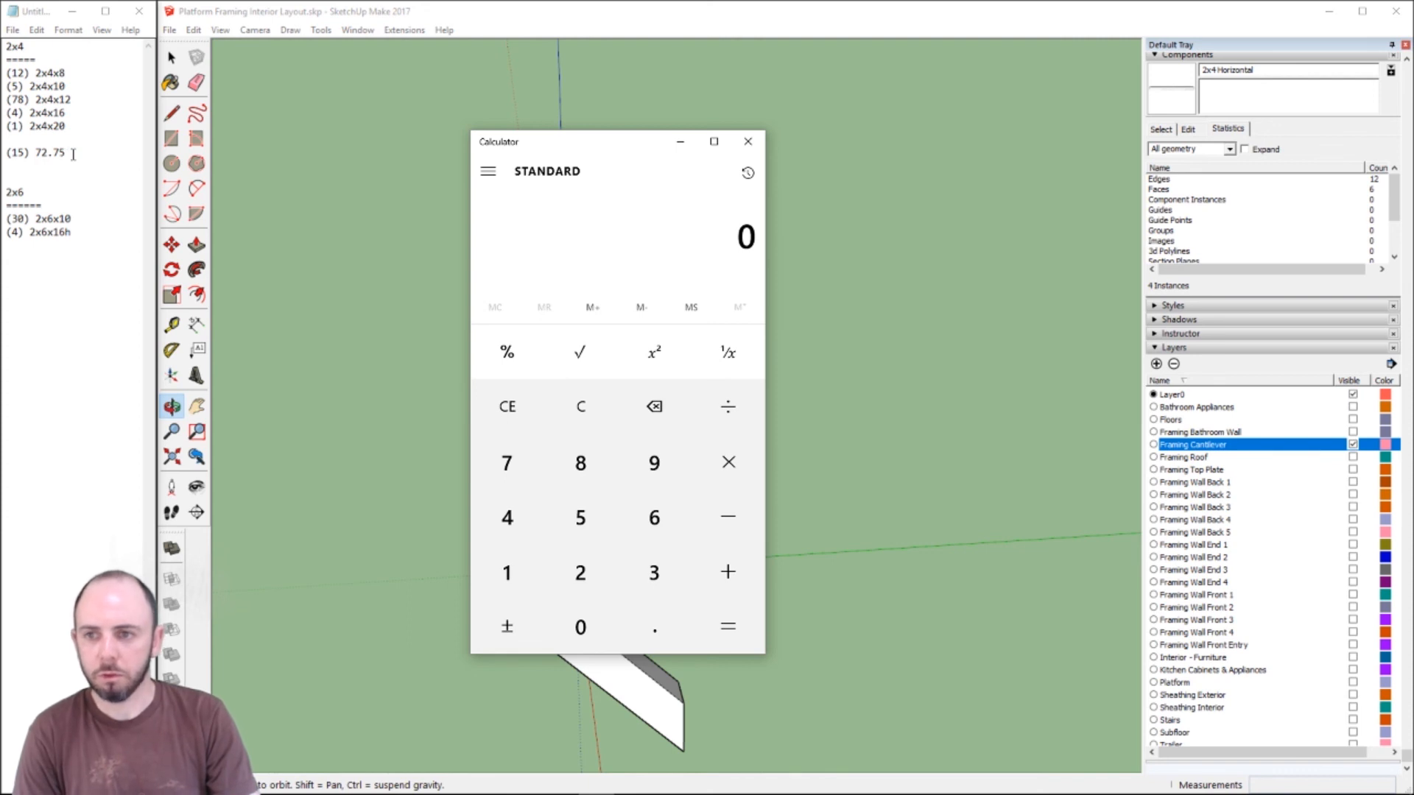
left_click(23, 74)
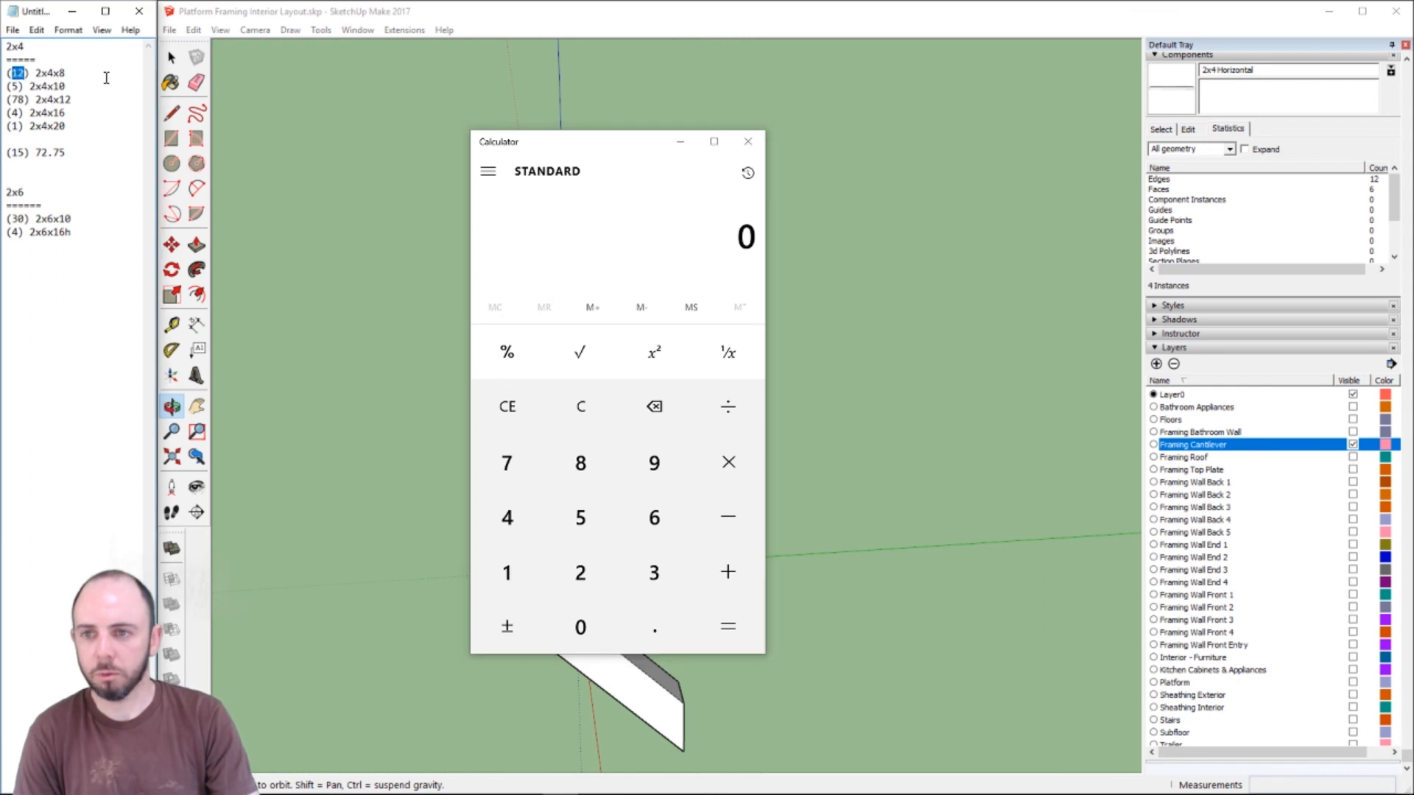
type("27")
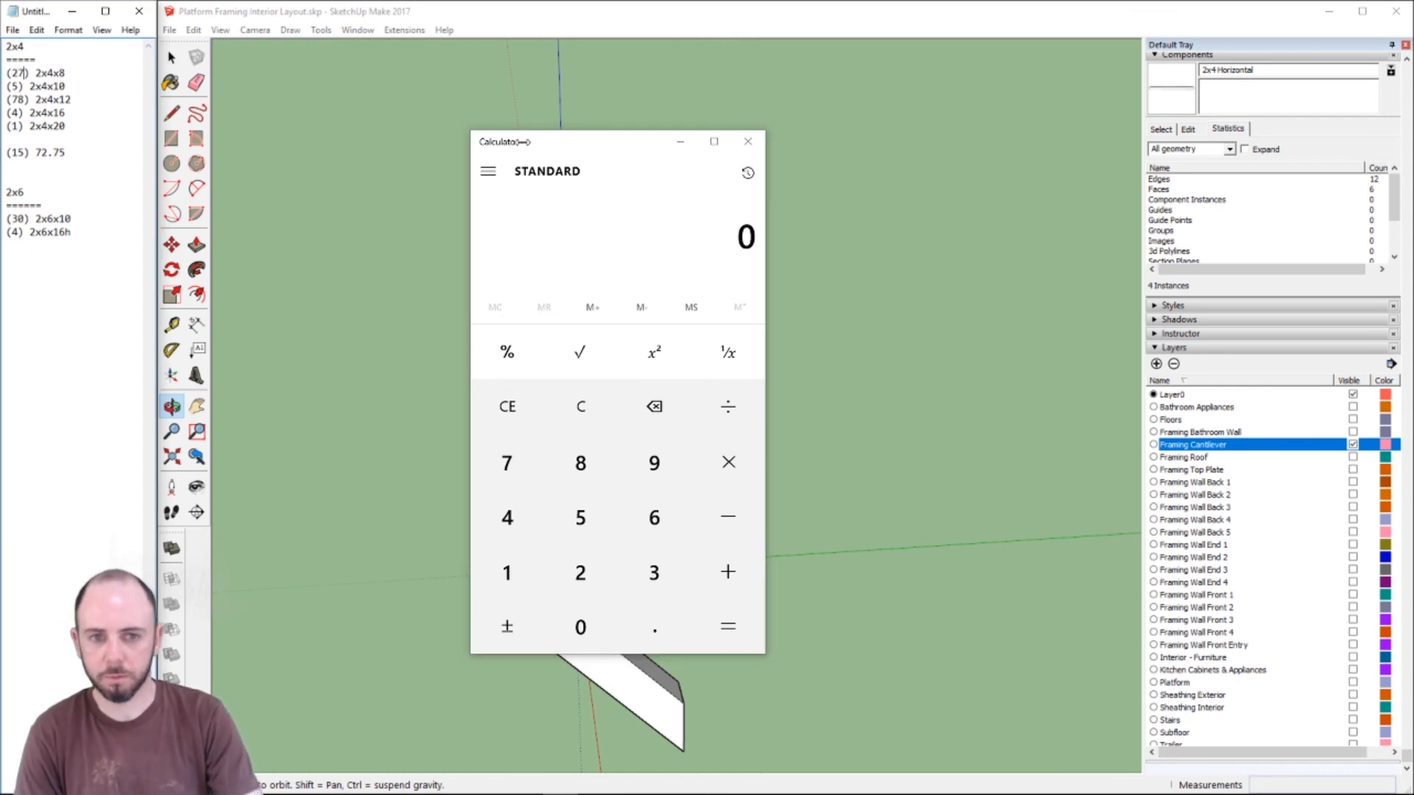
left_click(747, 141)
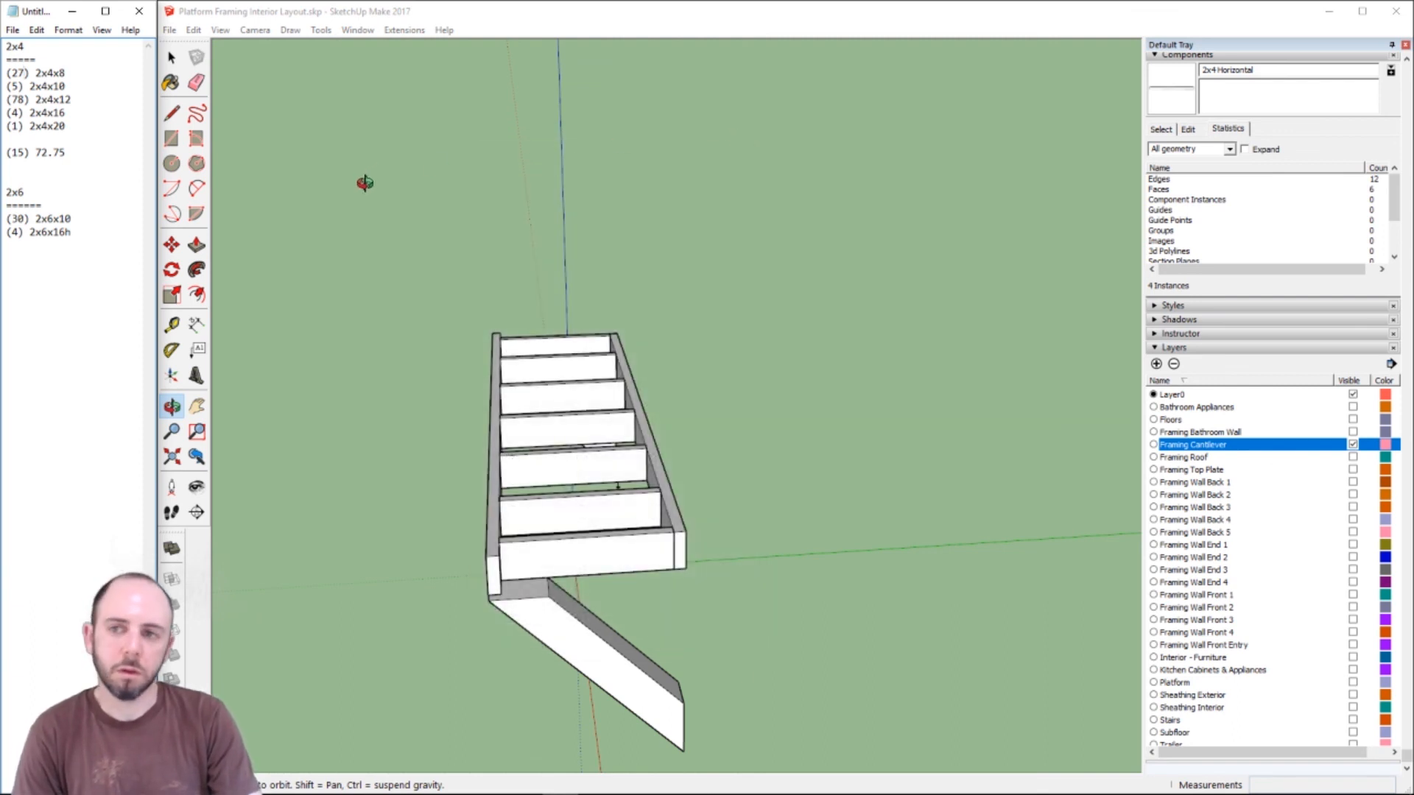
- Delete the "(15) 72.75" entry from the 2x4 list and remove the stray letter after 2x6x16
left_click_drag(66, 153, 6, 153)
key("BackSpace")
key("BackSpace")
key("BackSpace")
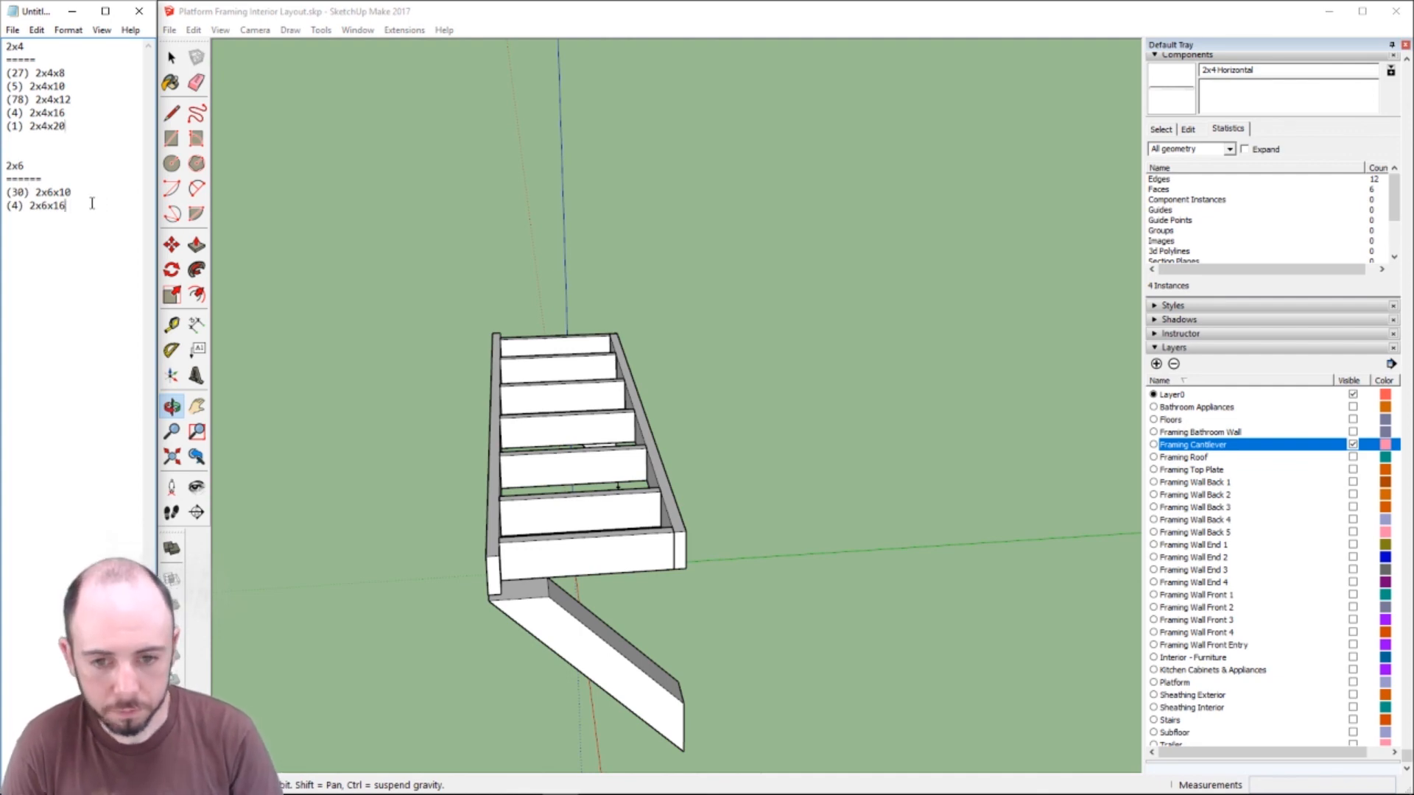
type("t")
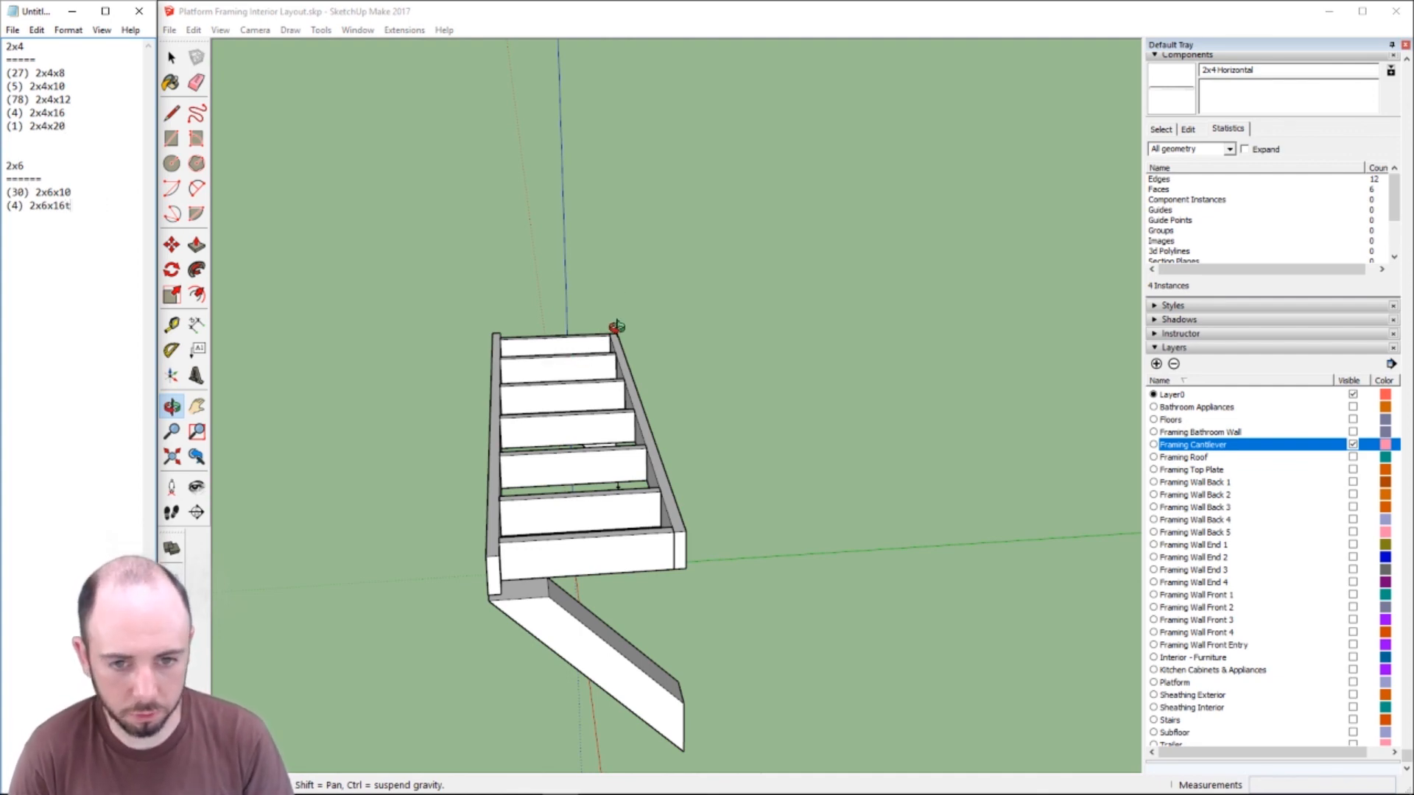
key("BackSpace")
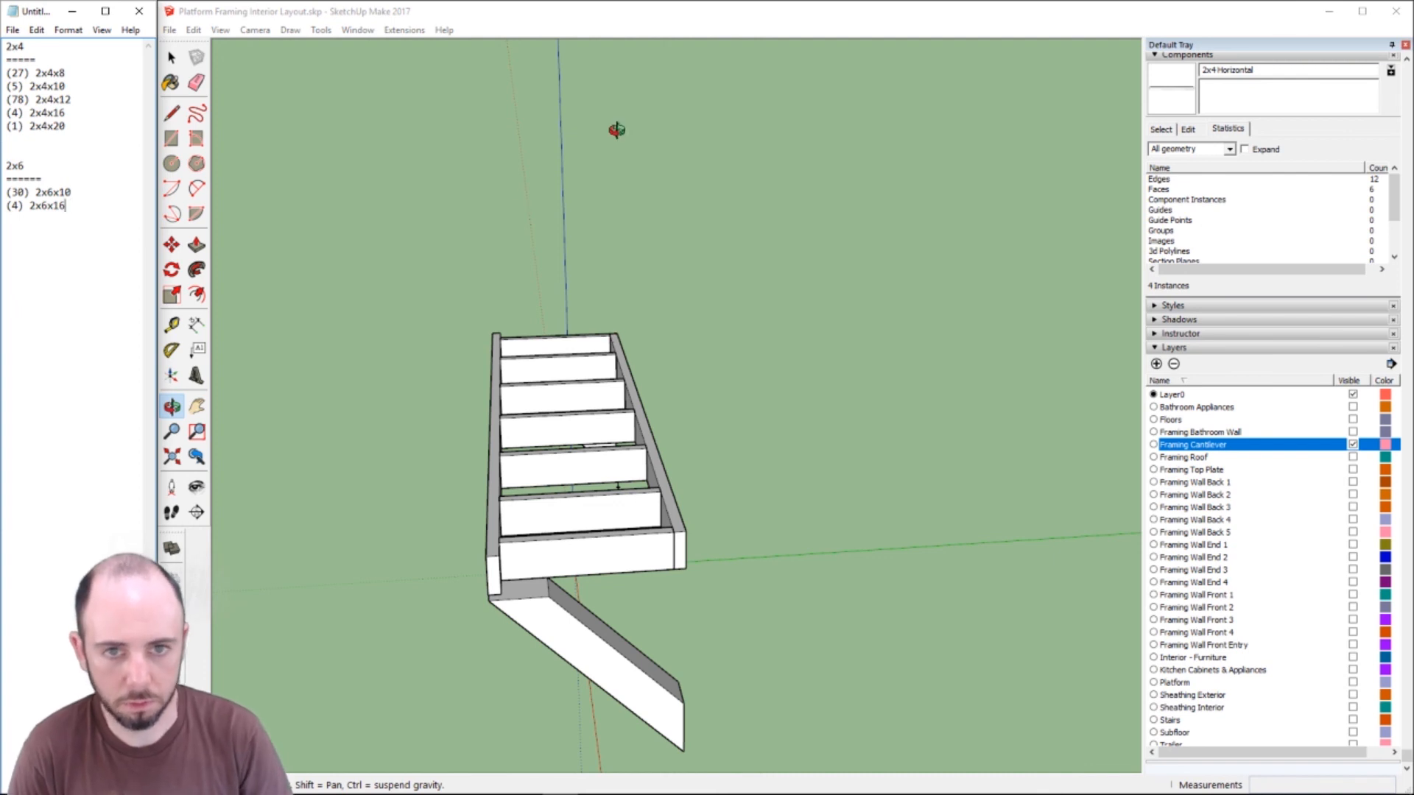
- Measure the lengths of the two side boards of the cantilever frame in SketchUp with the Tape Measure
left_click(751, 22)
key("t")
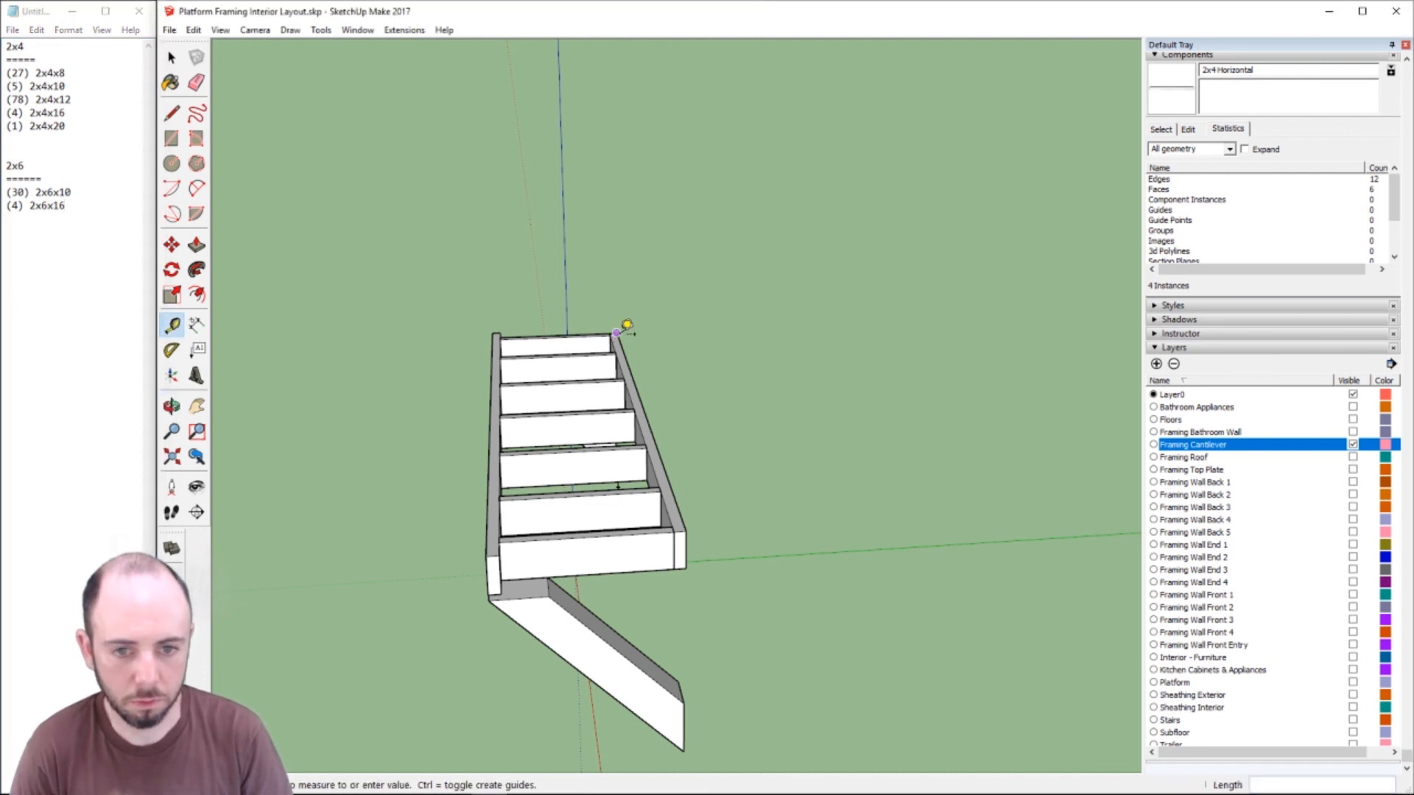
left_click(617, 332)
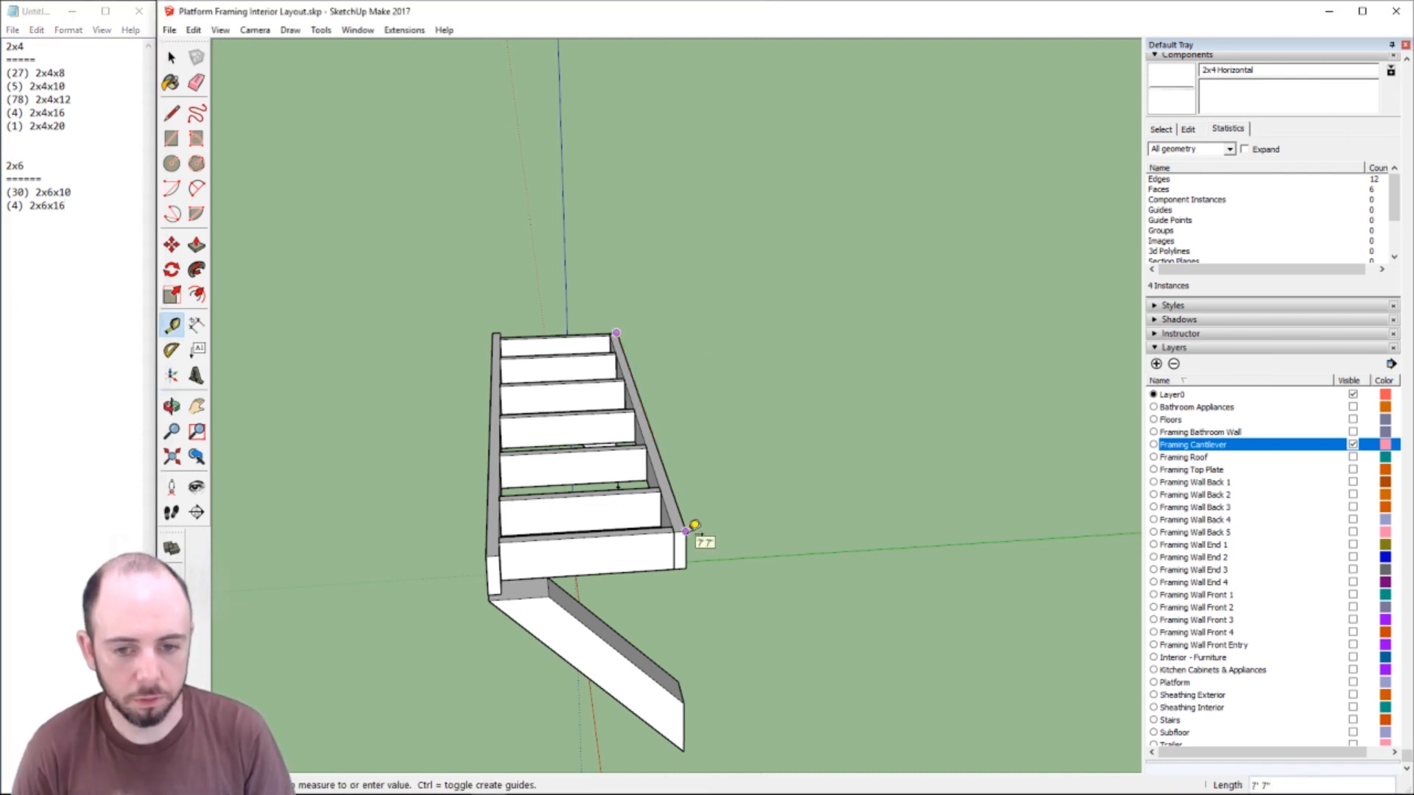
left_click(689, 528)
left_click(492, 333)
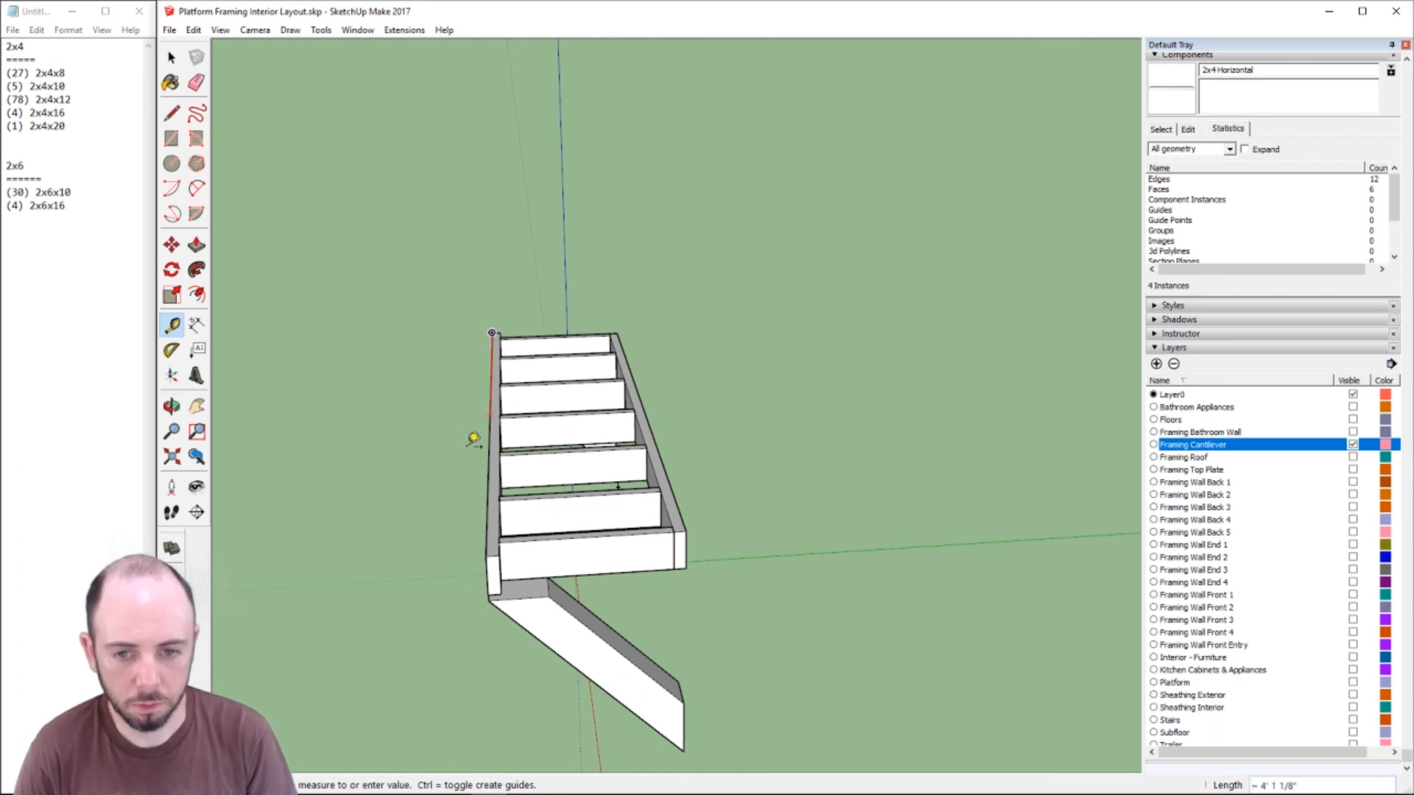
left_click(498, 549)
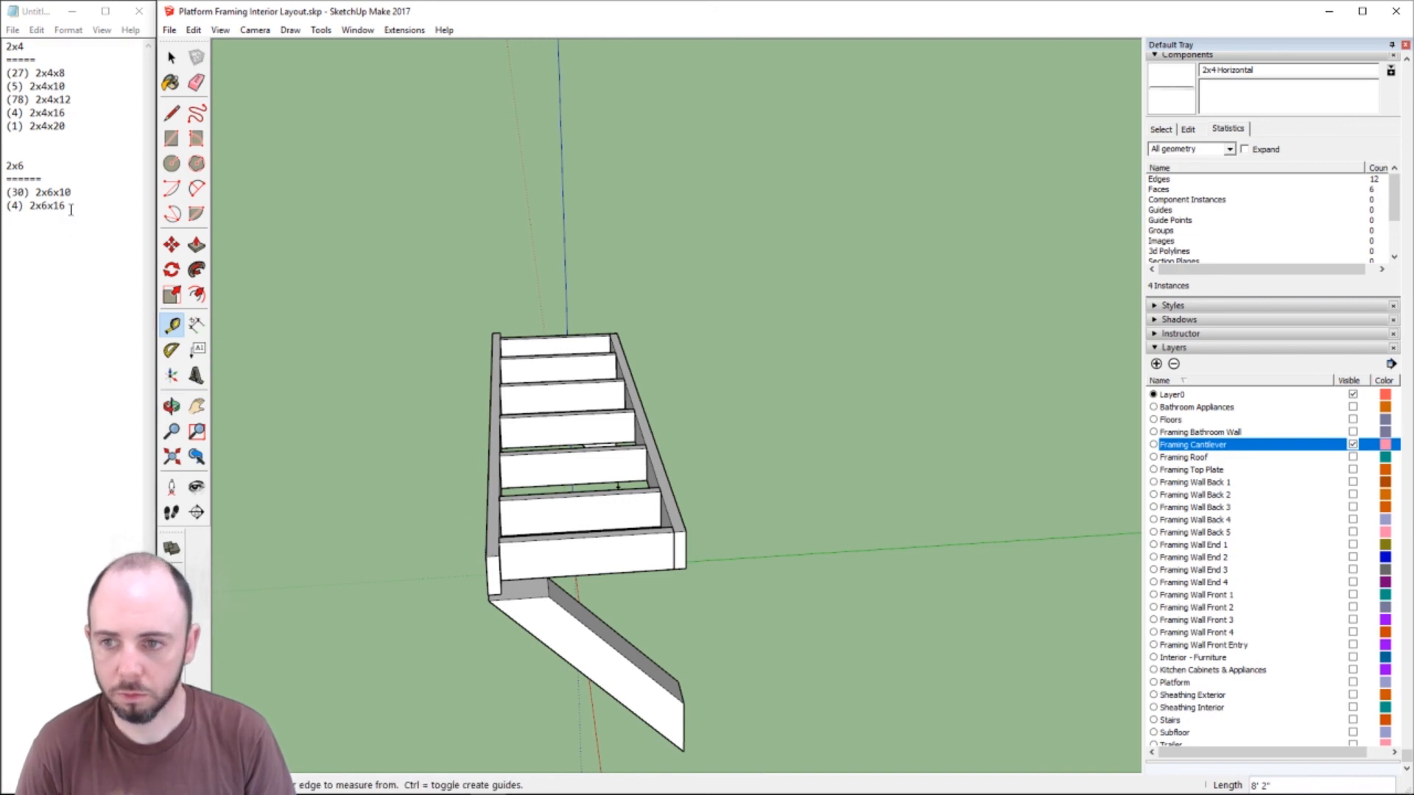
- Set the 2x6x10 quantity to 32 and the 2x6x16 quantity to 6 in the Notepad list
key("alt+Tab")
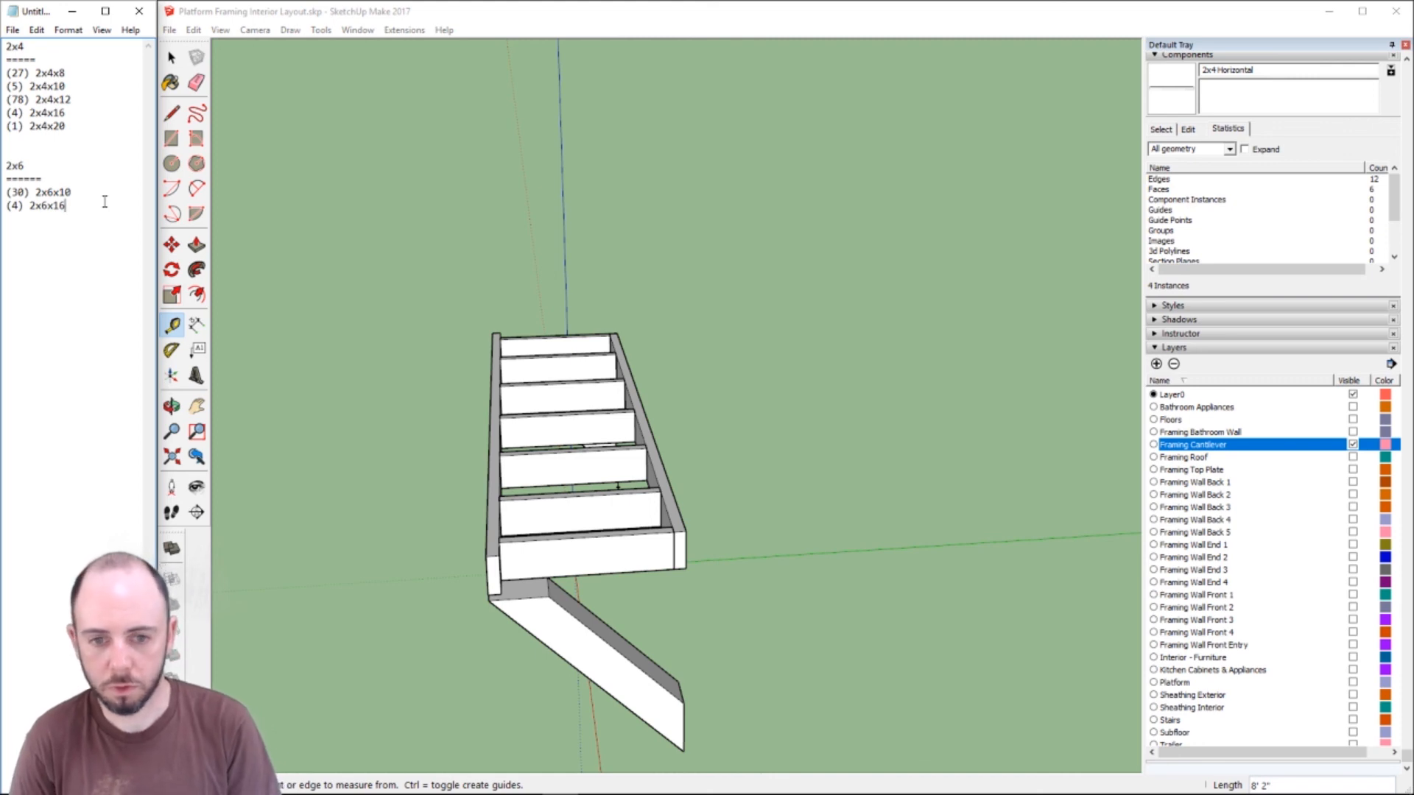
key("Up")
key("Left")
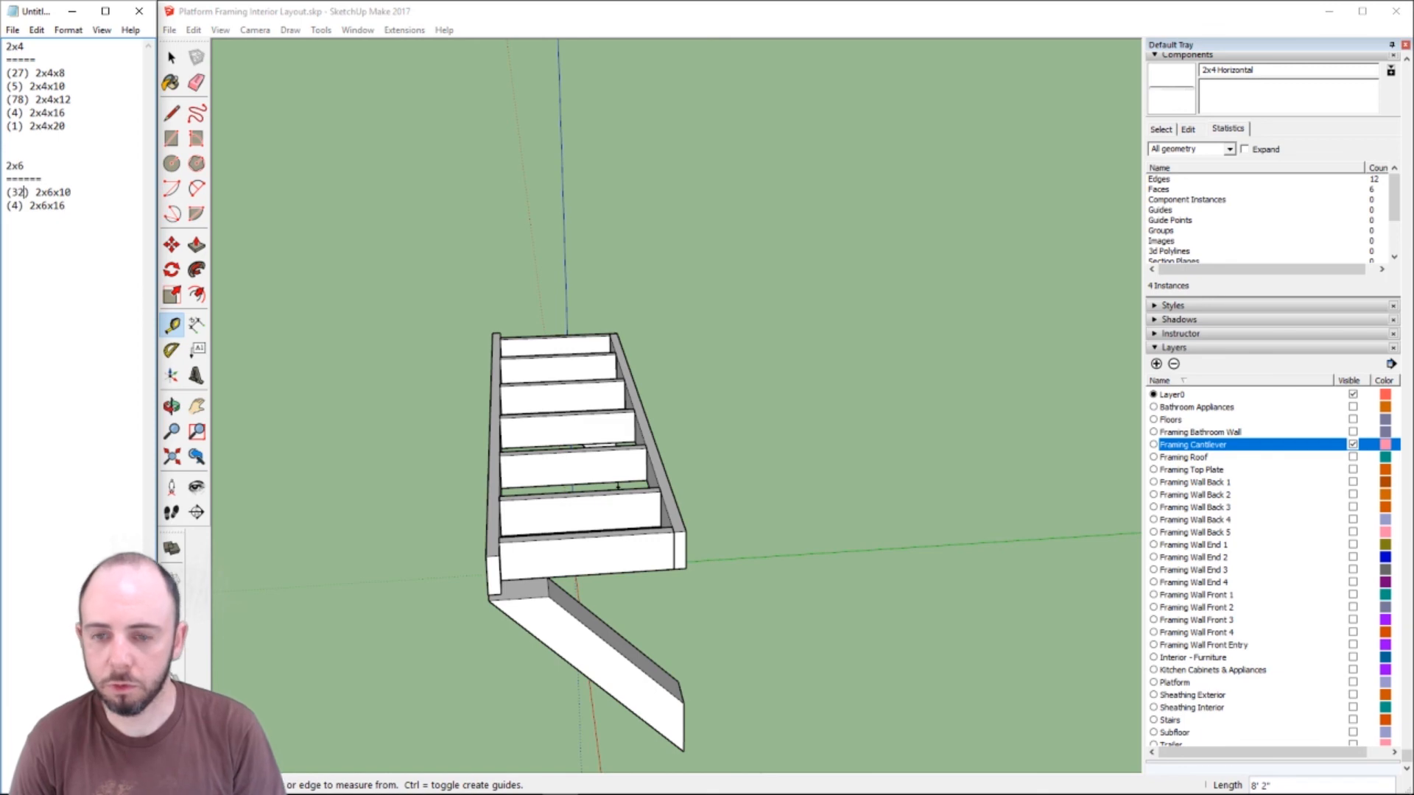
key("BackSpace")
type("2")
key("Down")
key("Left")
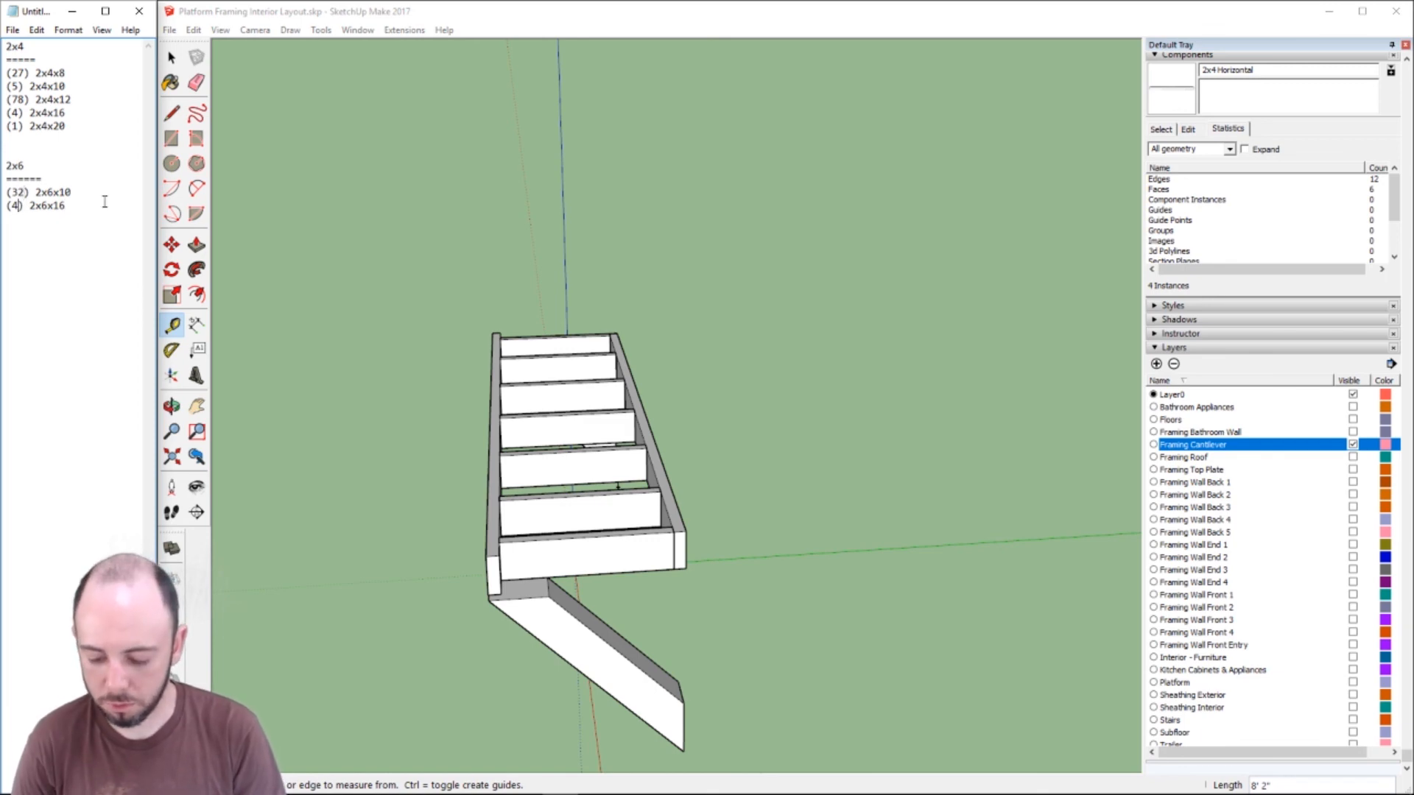
key("BackSpace")
type("64")
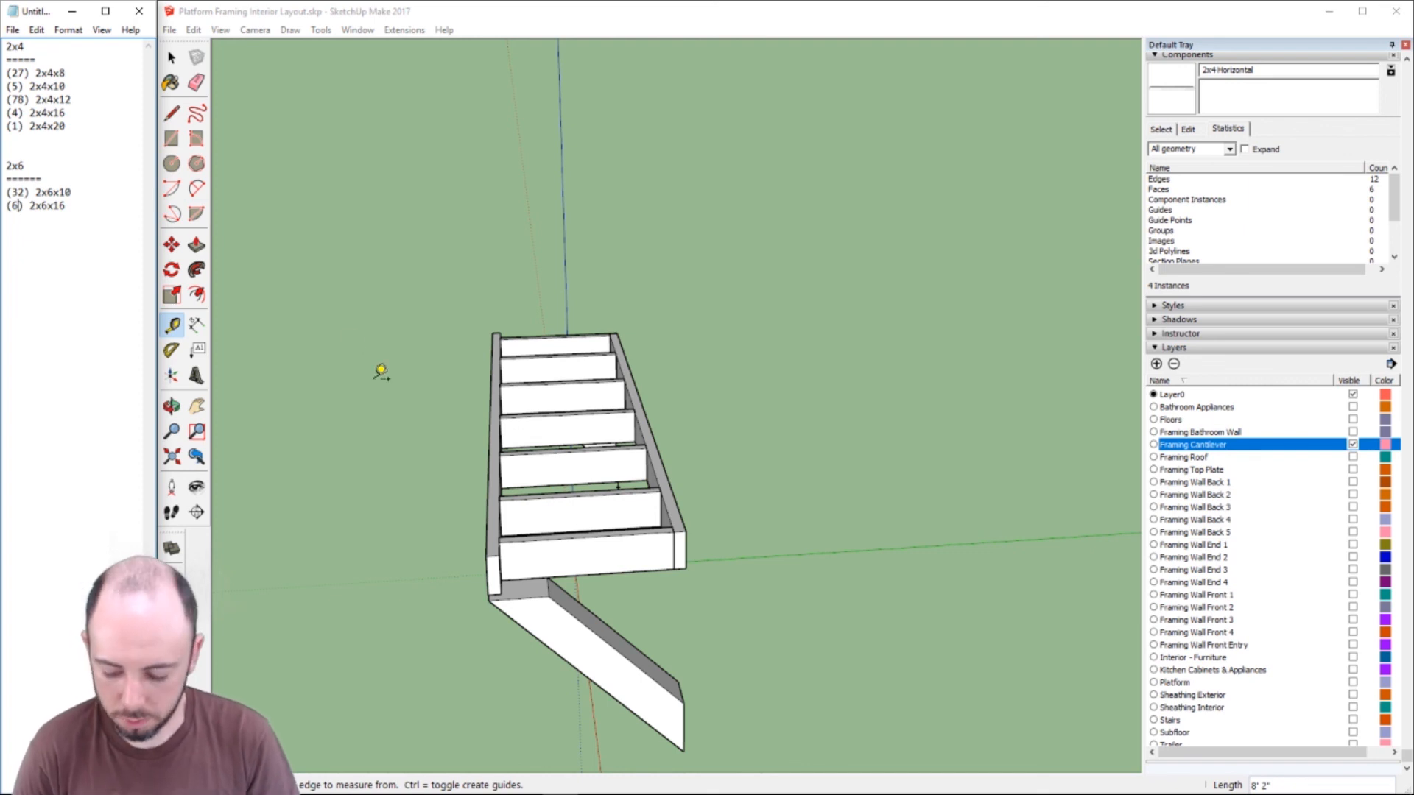
- Measure the front crosspiece of the cantilever frame and remove the stray "t" from the 2x6x16 quantity in Notepad
left_click(498, 538)
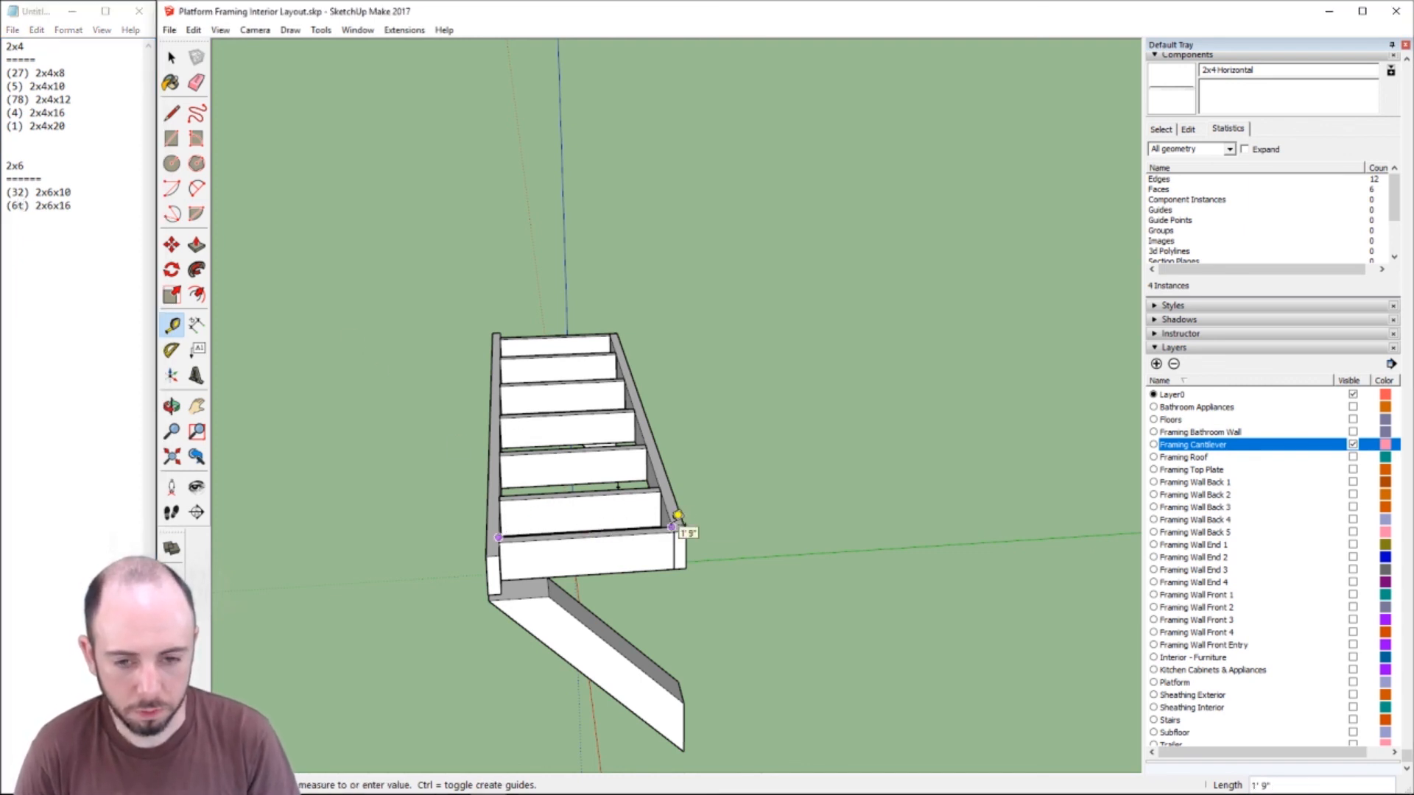
left_click(675, 519)
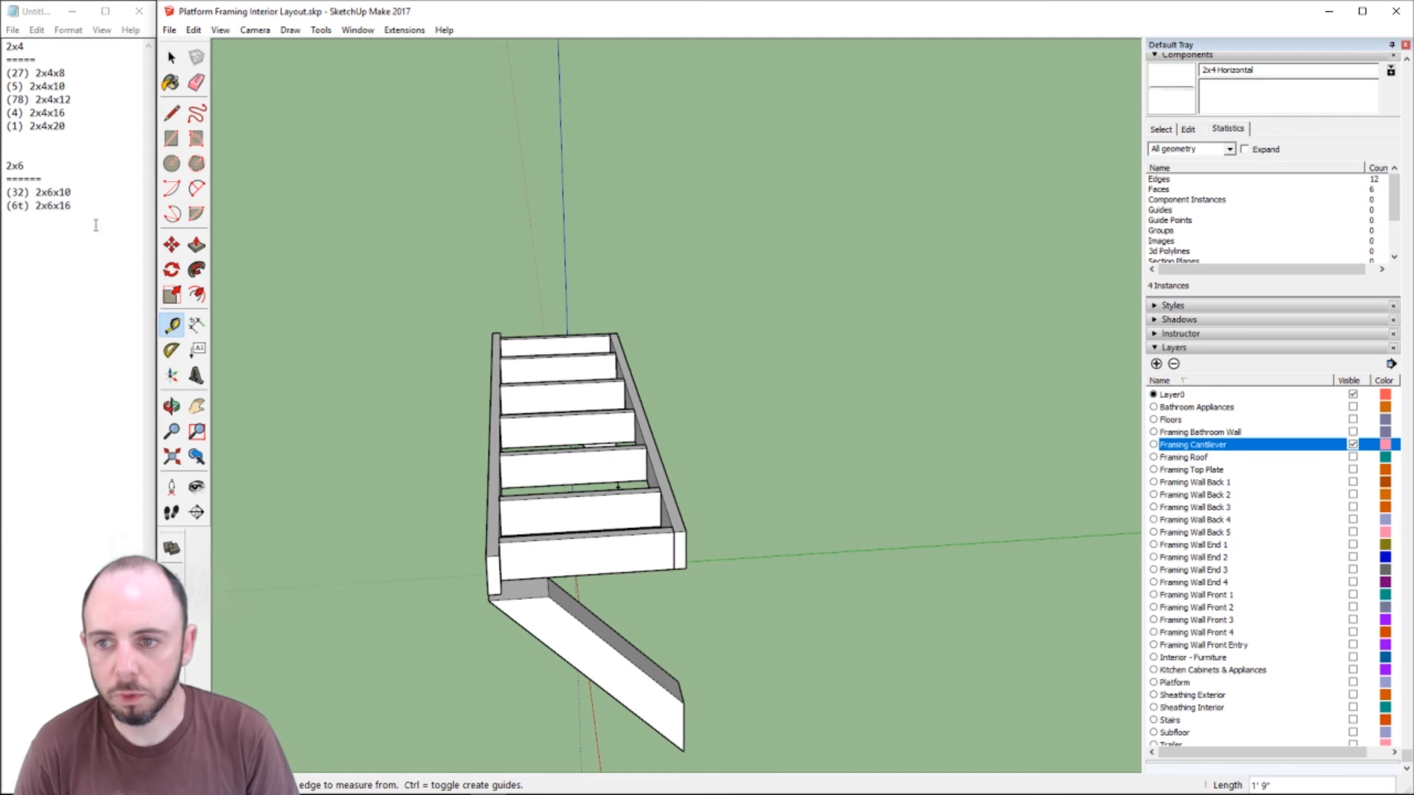
left_click(25, 208)
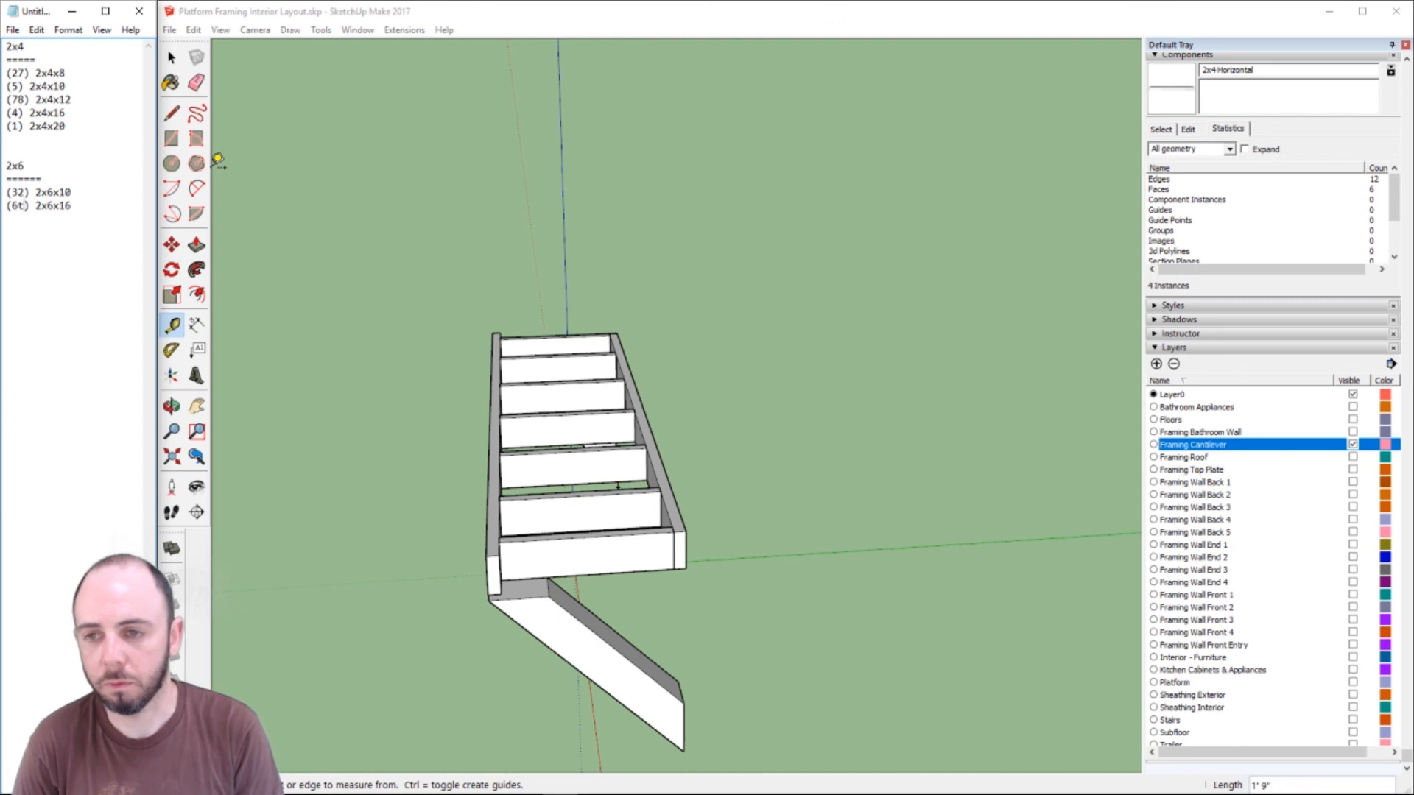
key("BackSpace")
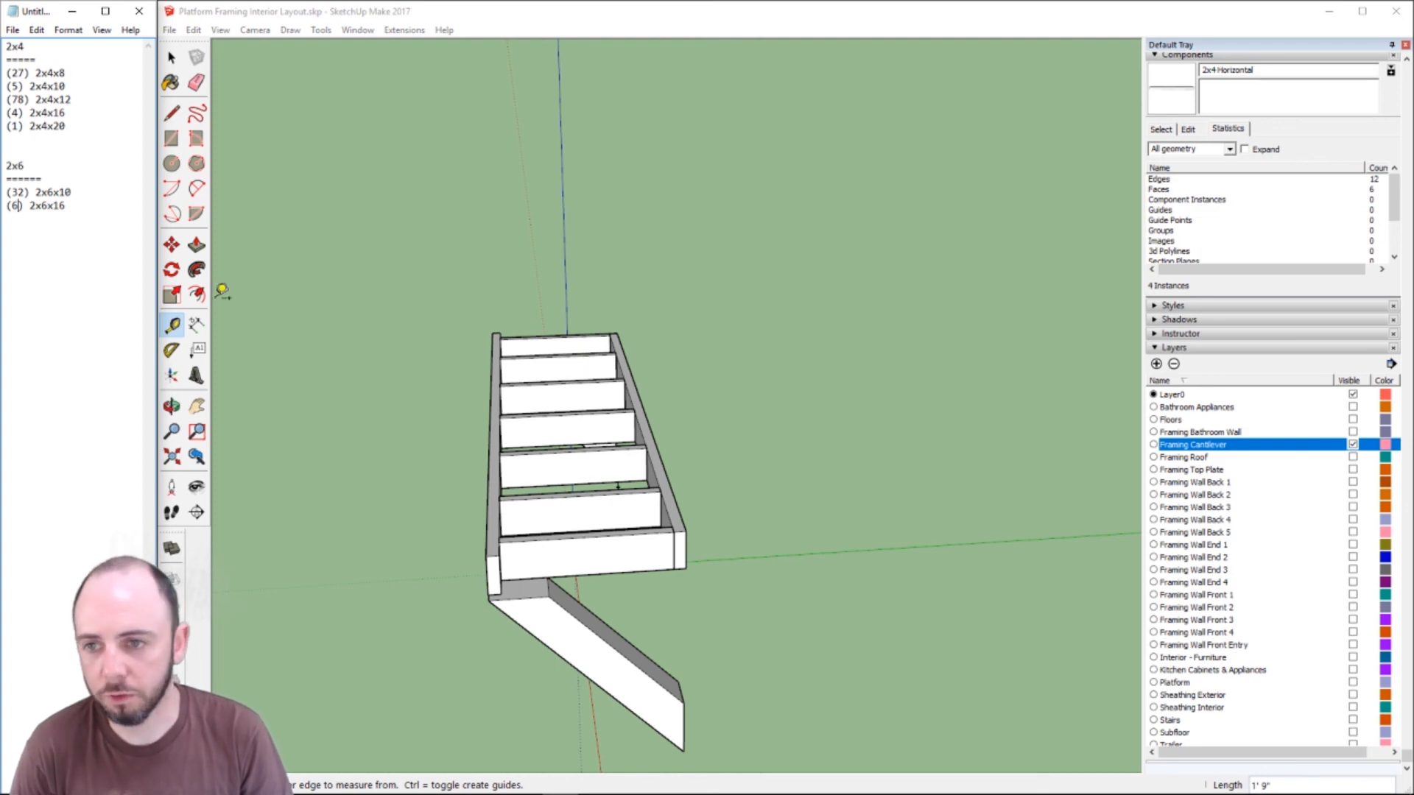
- Set the 2x6x10 quantity in the Notepad list to 35
left_click(77, 200)
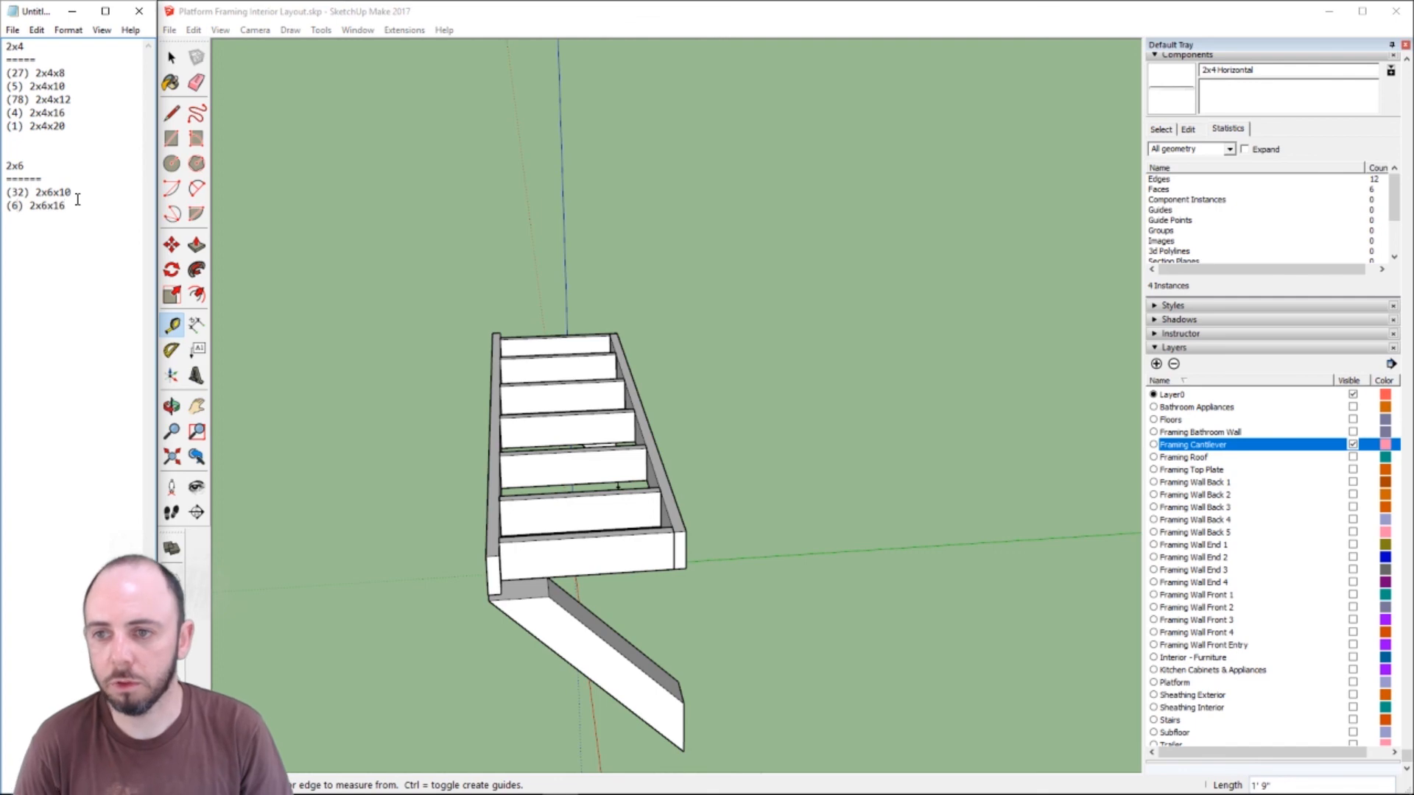
left_click(82, 191)
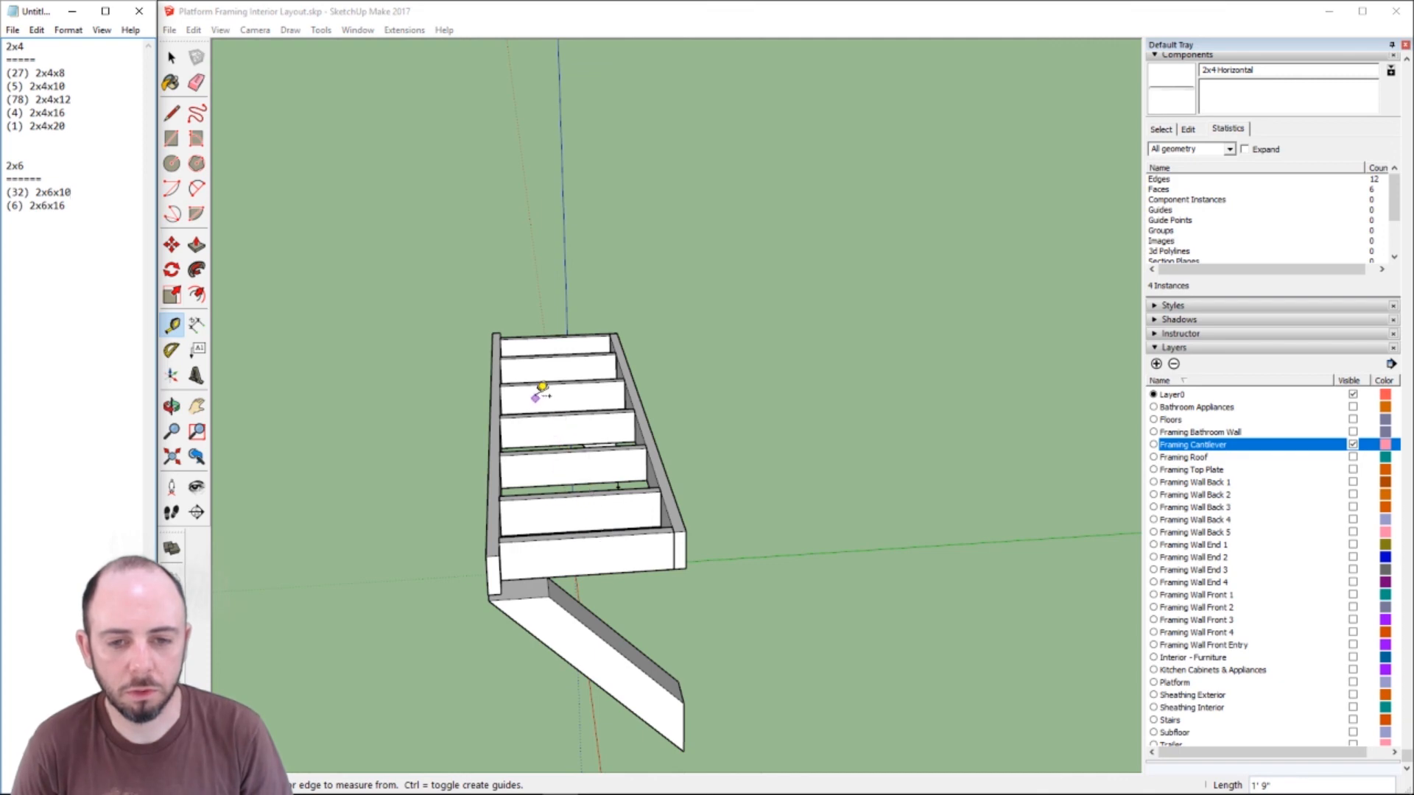
left_click_drag(24, 199, 7, 192)
left_click(28, 193)
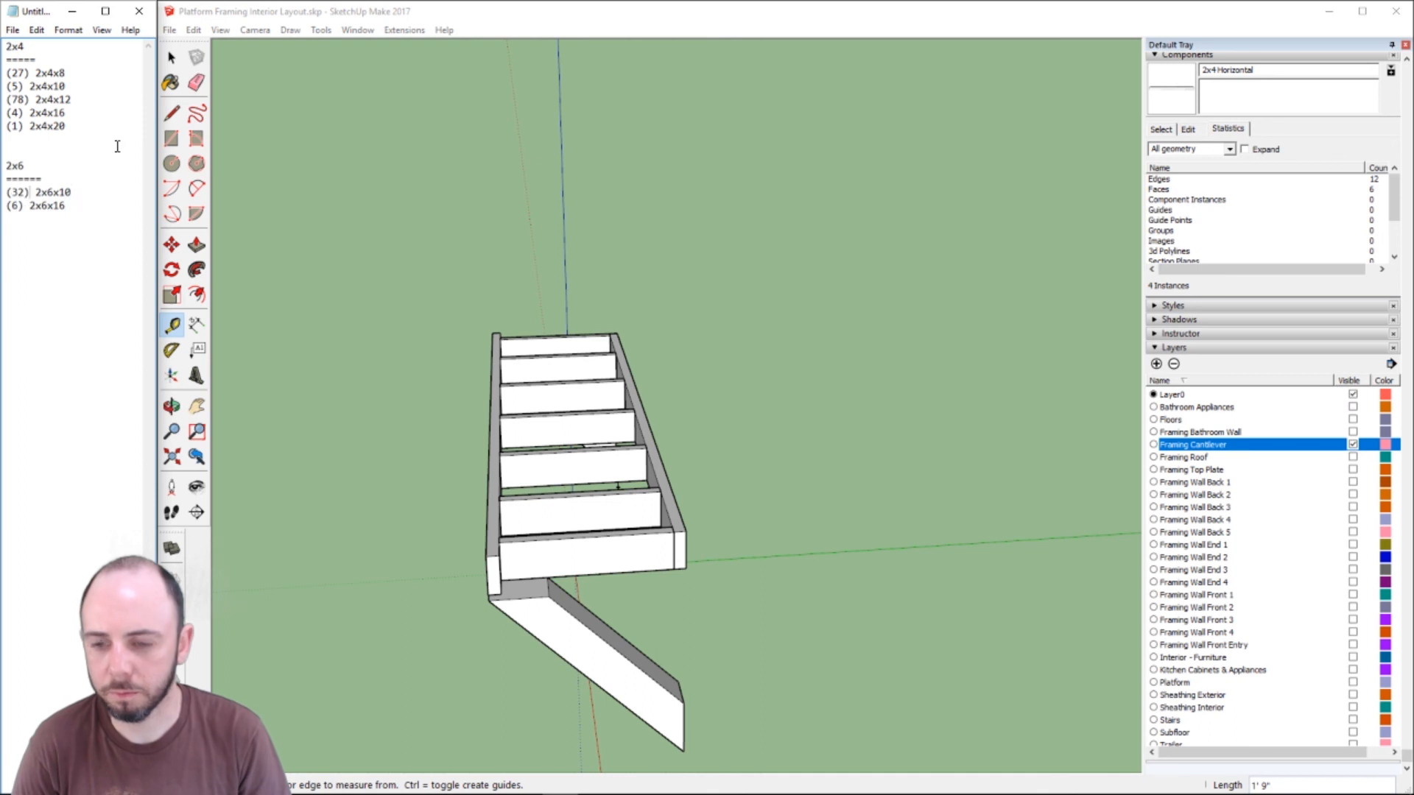
key("Left")
key("BackSpace")
type("5")
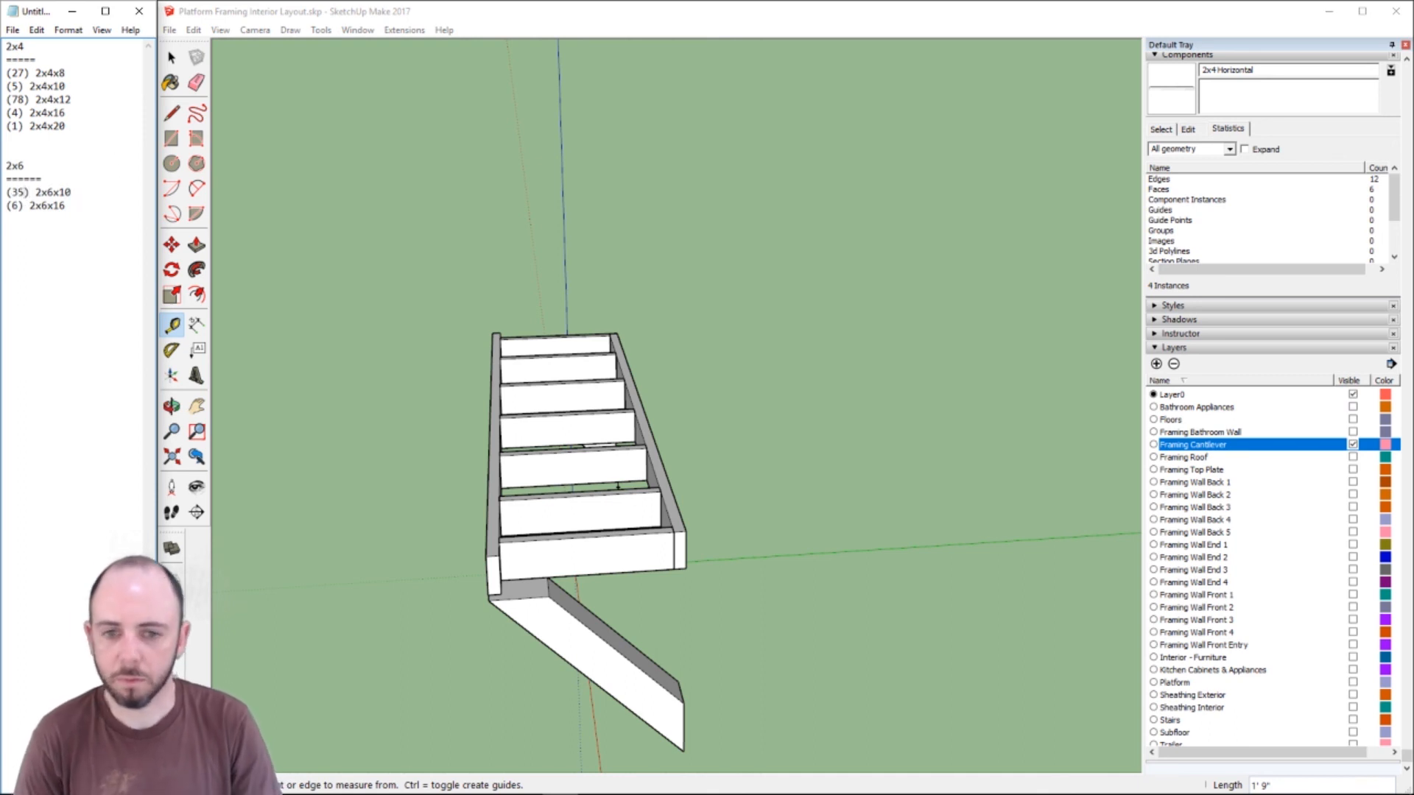
- Hide the Framing Cantilever layer and show the Framing Wall Front 1 layer in SketchUp
scroll(699, 425, "down", 5)
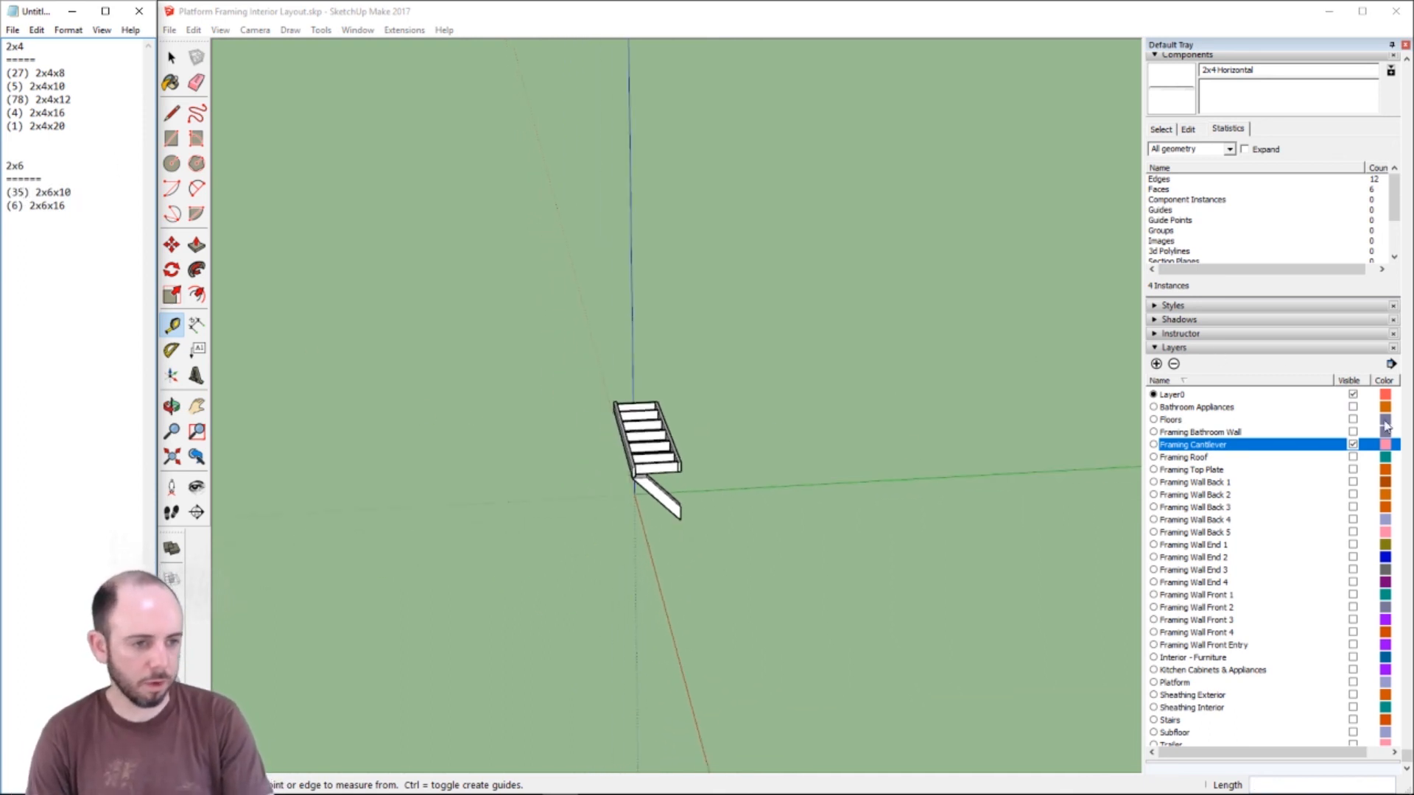
left_click(1353, 445)
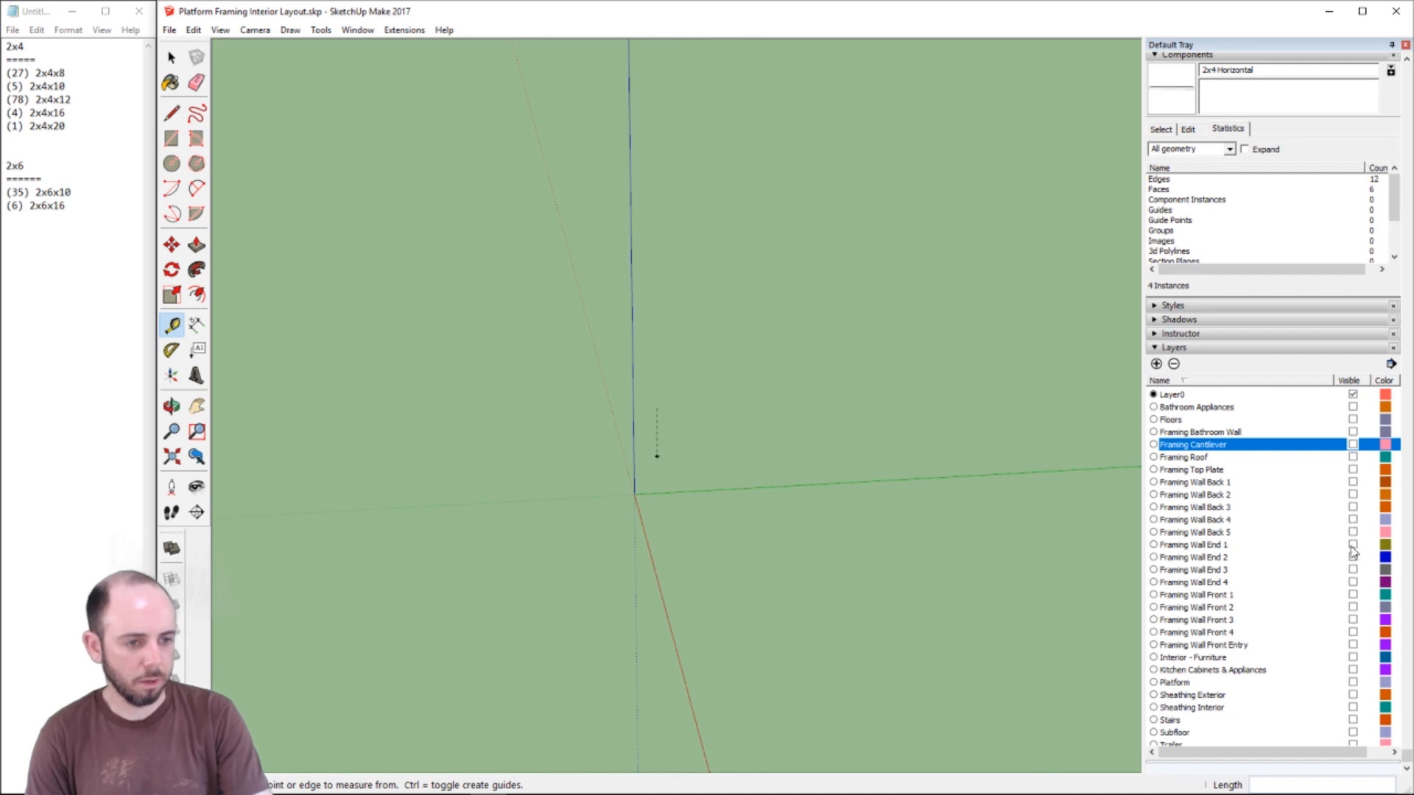
left_click(1352, 596)
left_click(1352, 607)
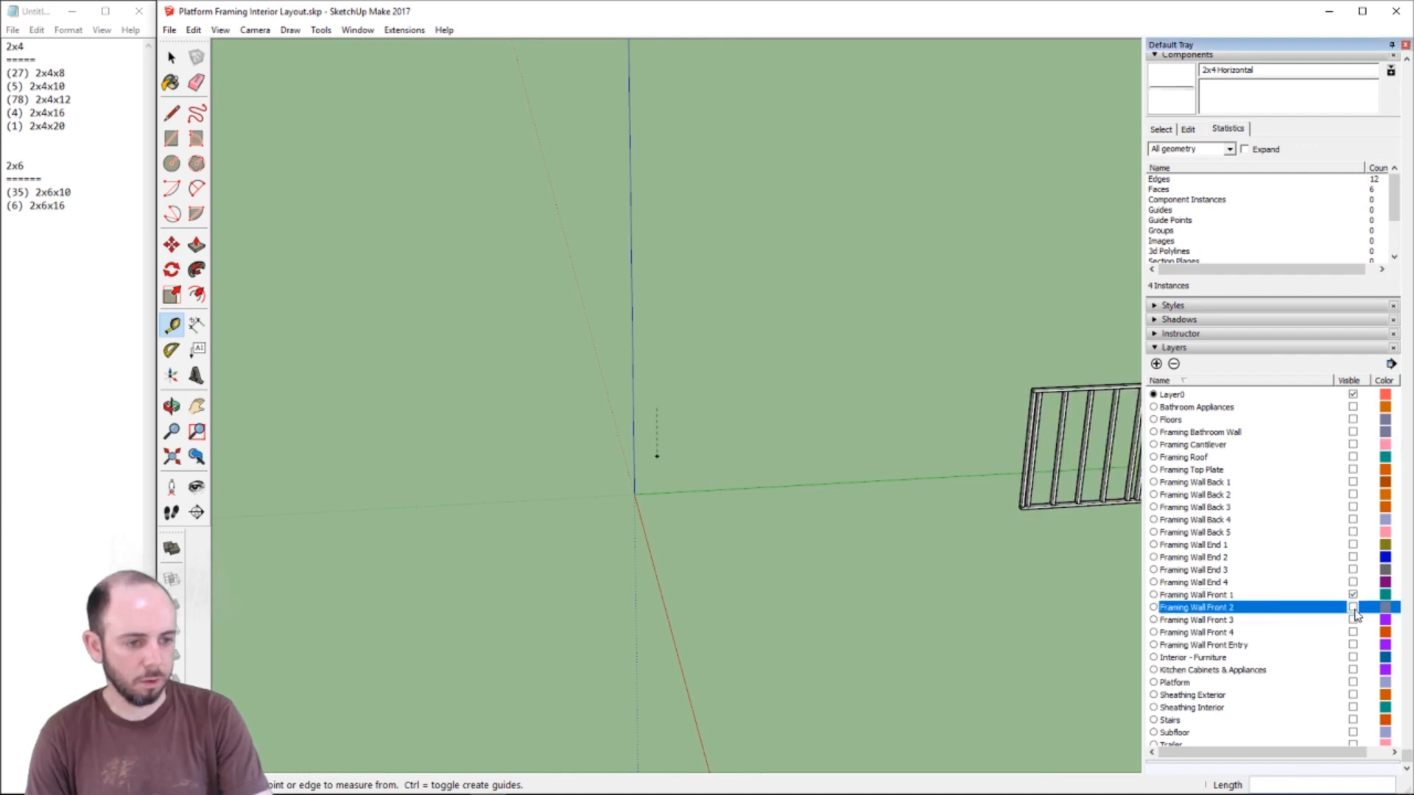
left_click(1353, 620)
left_click(1353, 620)
left_click(1352, 607)
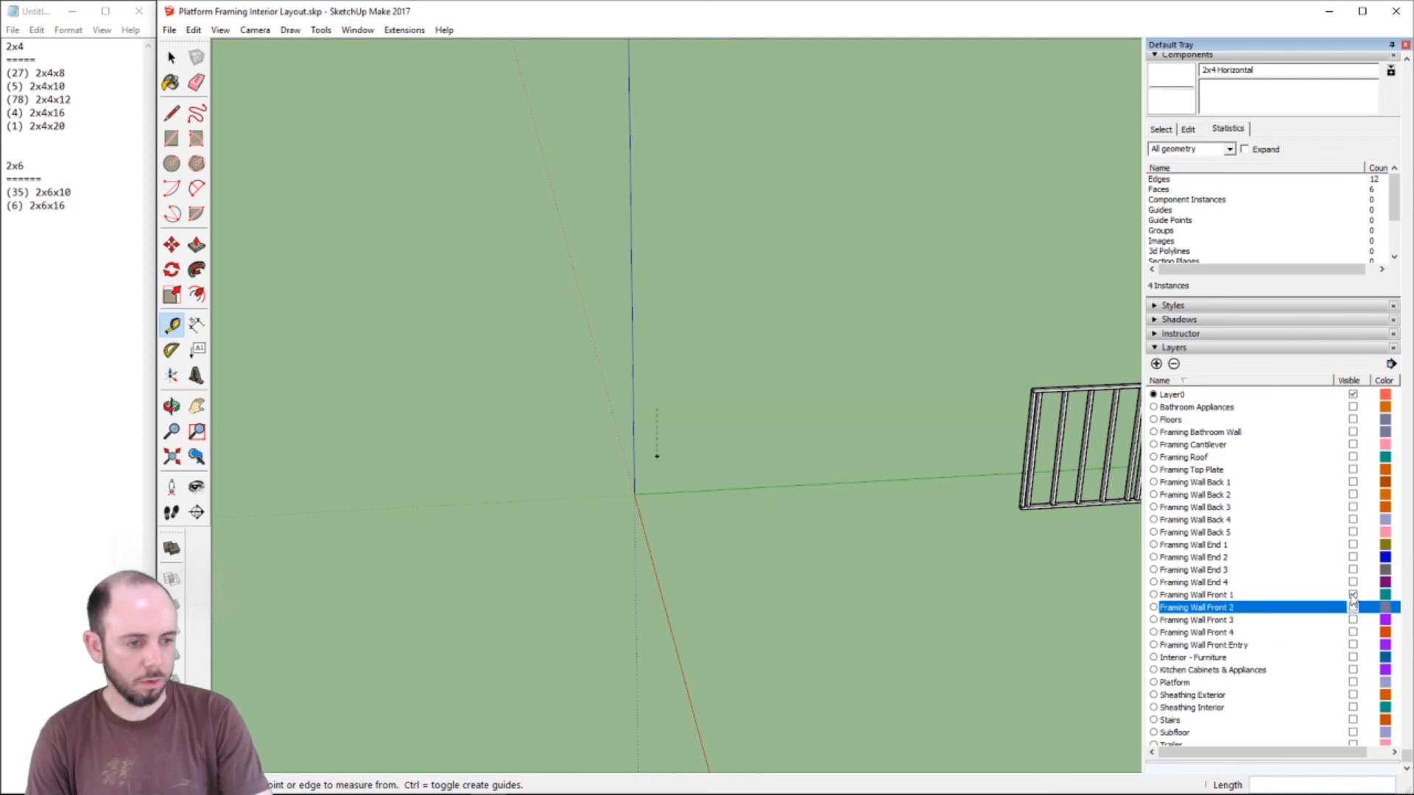
- Show the Framing Wall Front 1 to 4, Framing Wall Front Entry and Interior - Furniture layers, keeping Kitchen Cabinets & Appliances hidden
left_click(1353, 595)
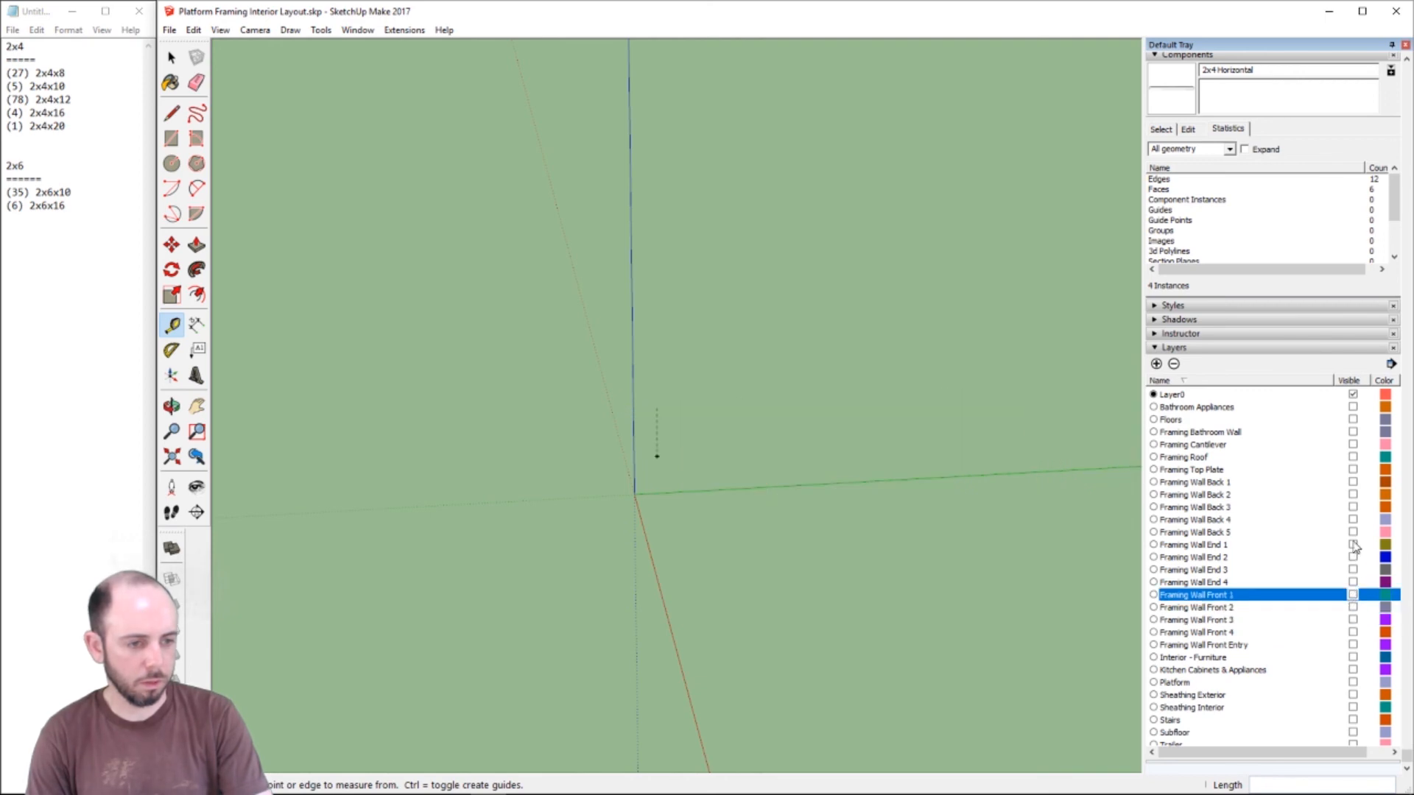
left_click(1353, 595)
left_click(1352, 608)
left_click(1352, 620)
left_click(1353, 633)
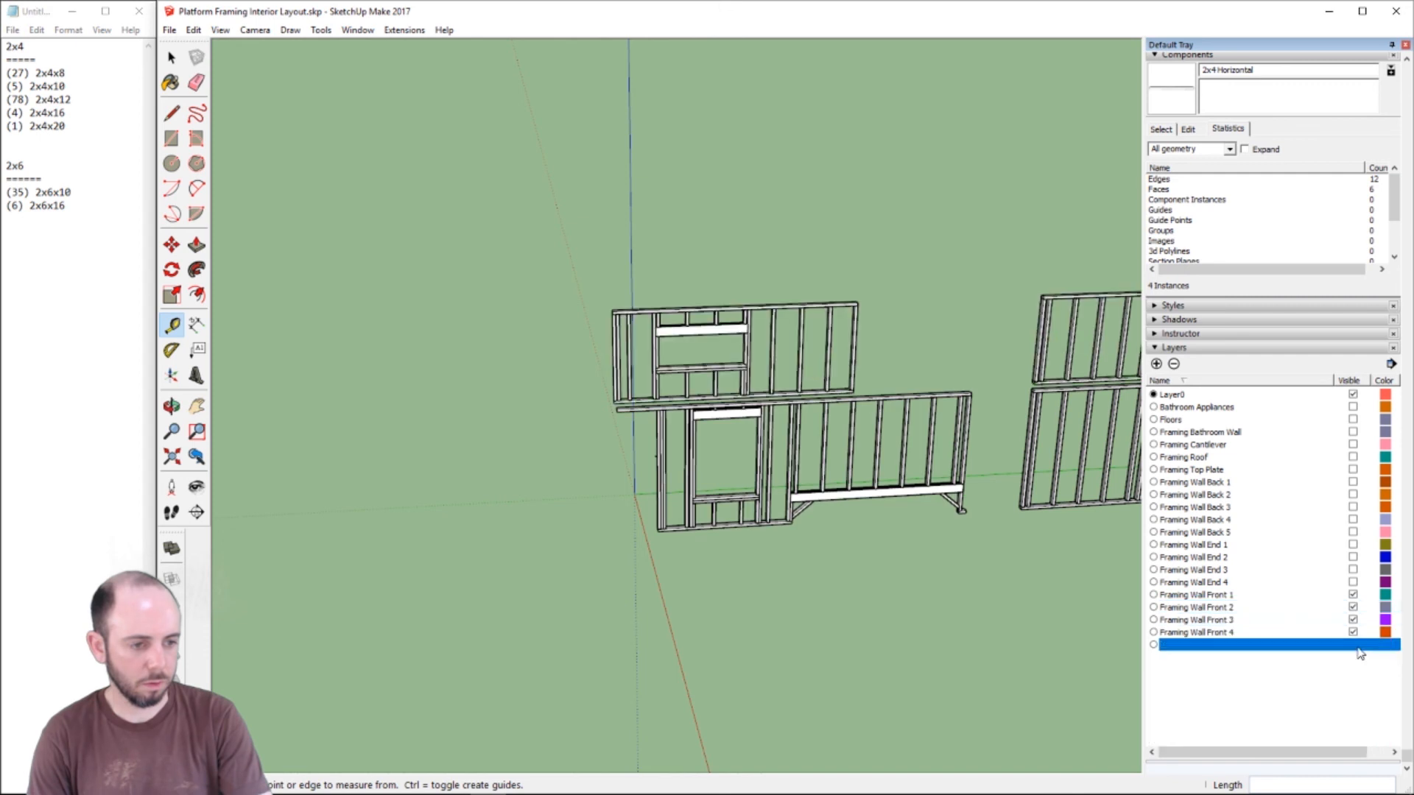
left_click(1353, 645)
left_click(1353, 657)
left_click(1353, 670)
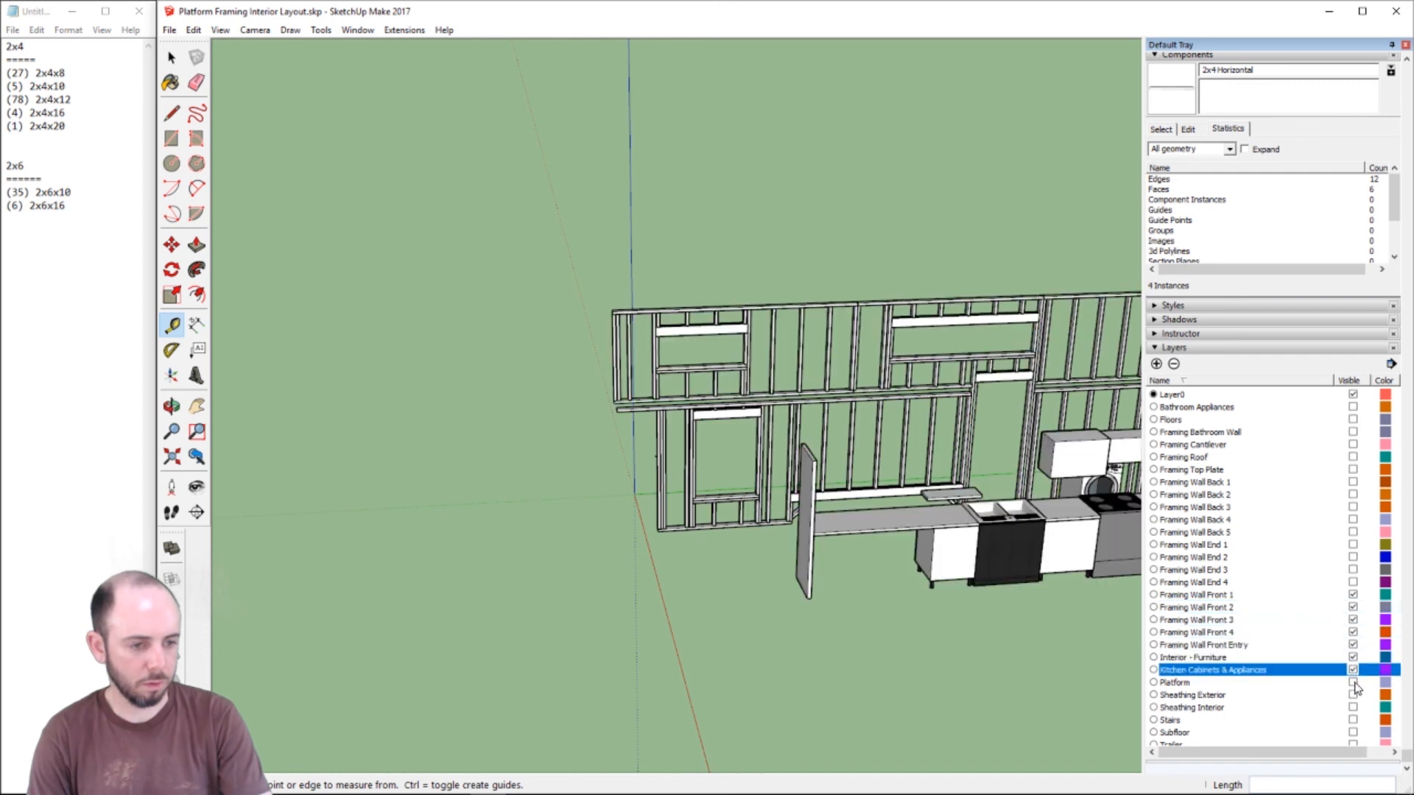
left_click(1353, 670)
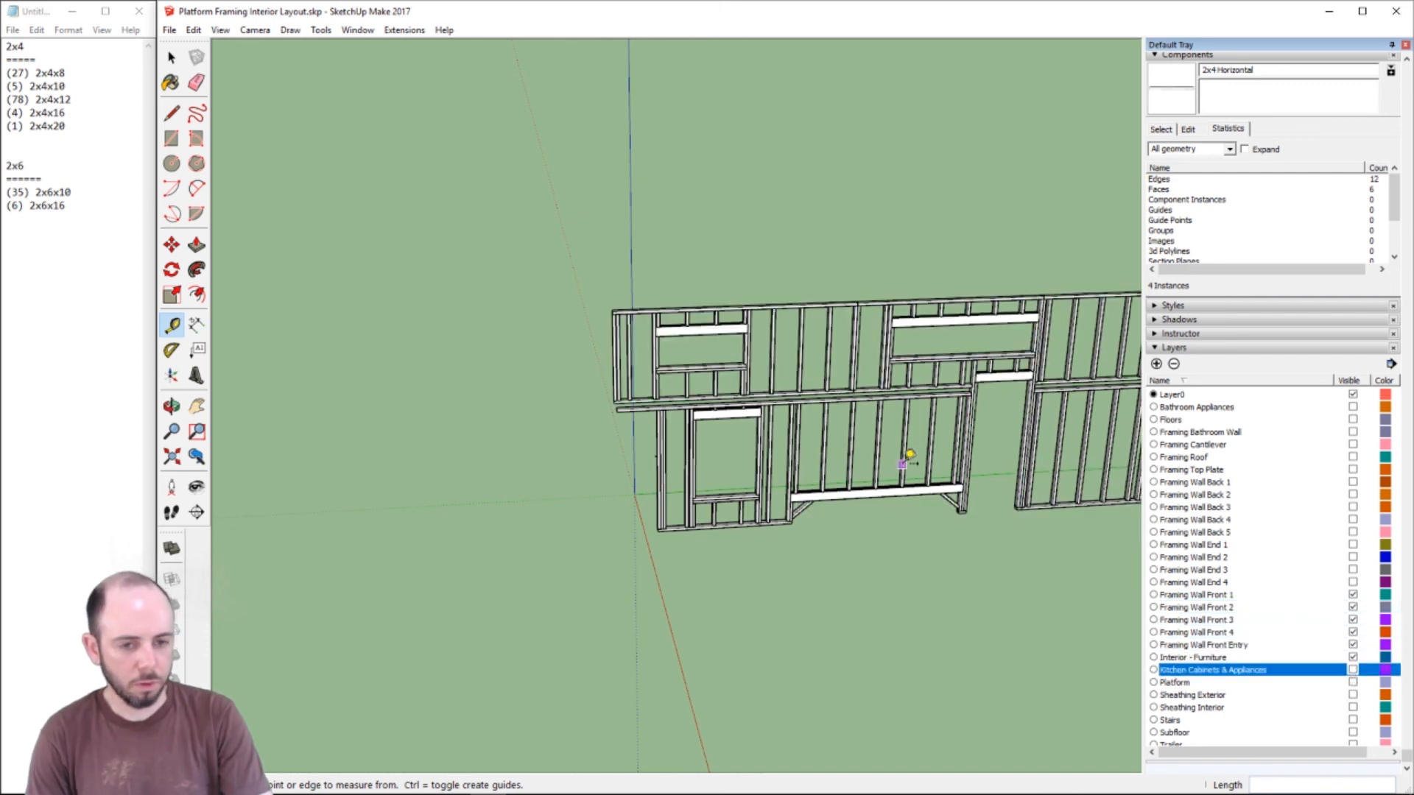
- Measure the long board beneath the lower front wall's middle section and set the 2x6x10 quantity to 39 in Notepad
scroll(972, 479, "up", 5)
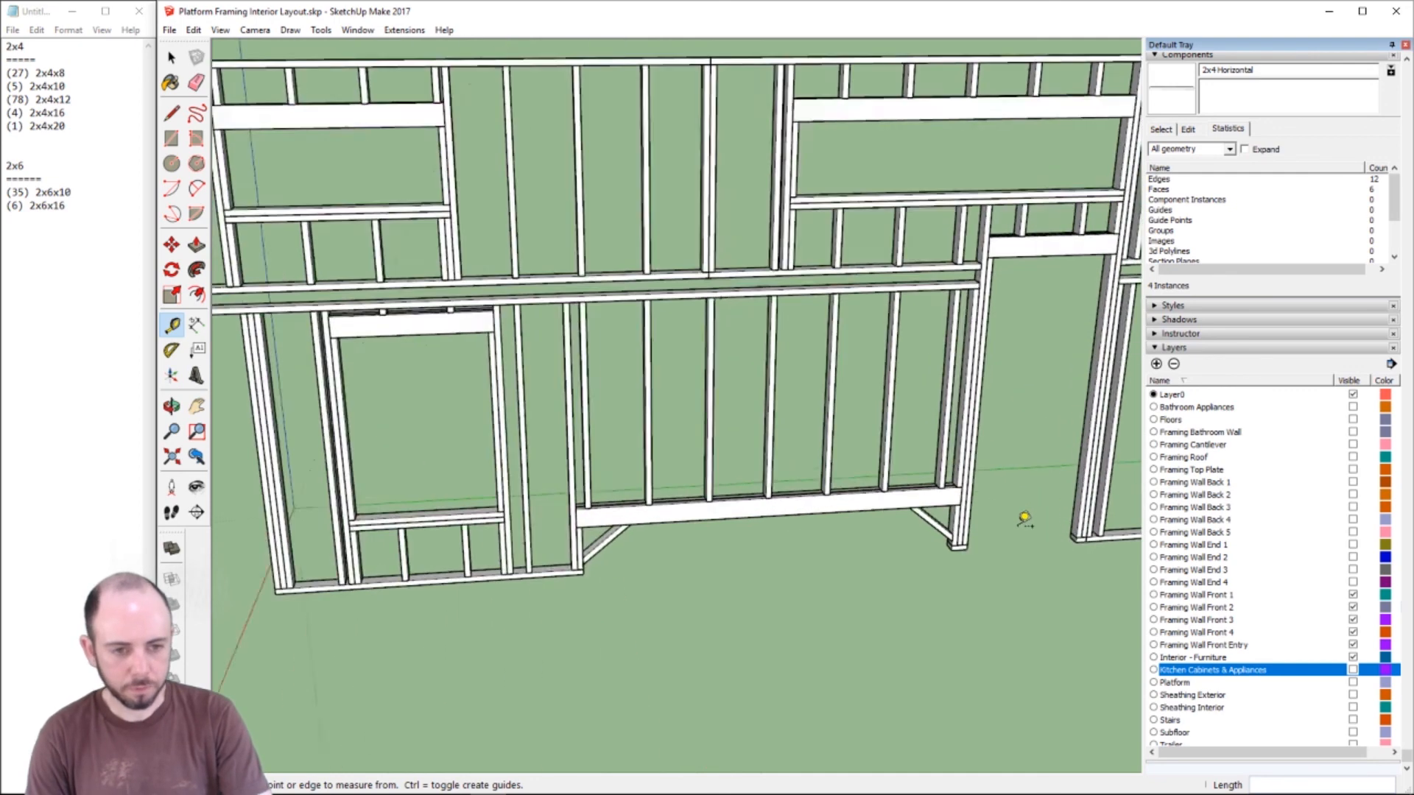
left_click(956, 484)
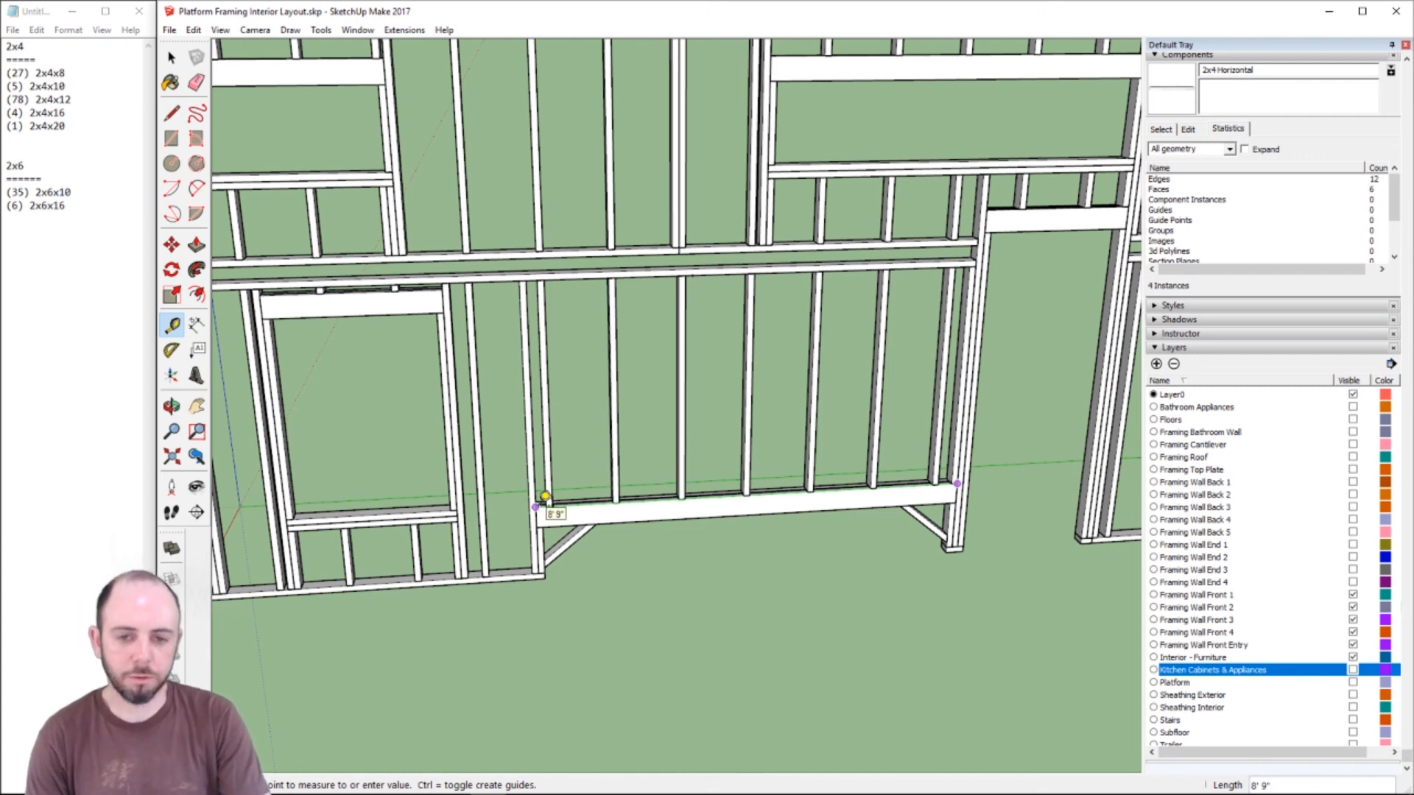
left_click(545, 497)
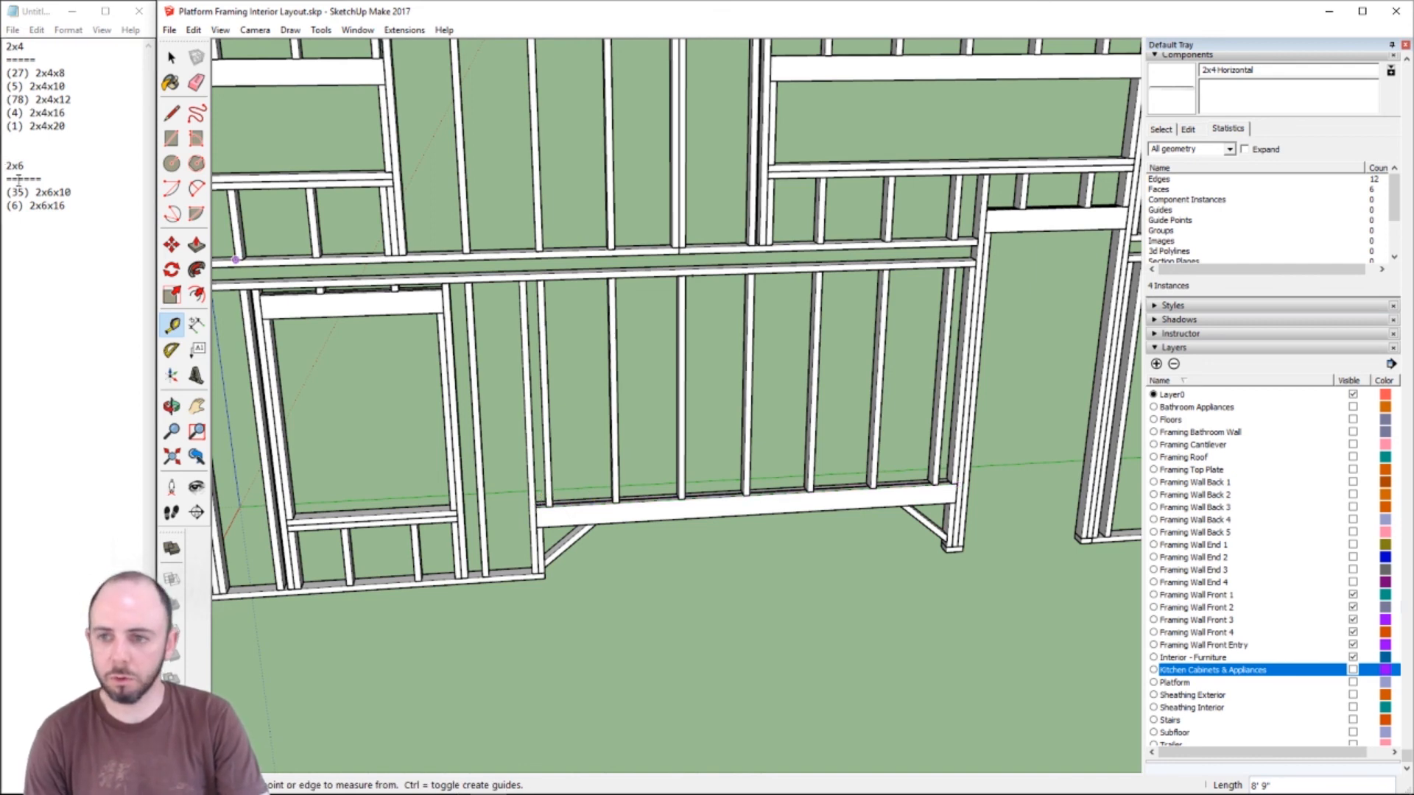
left_click_drag(24, 191, 13, 191)
type("39")
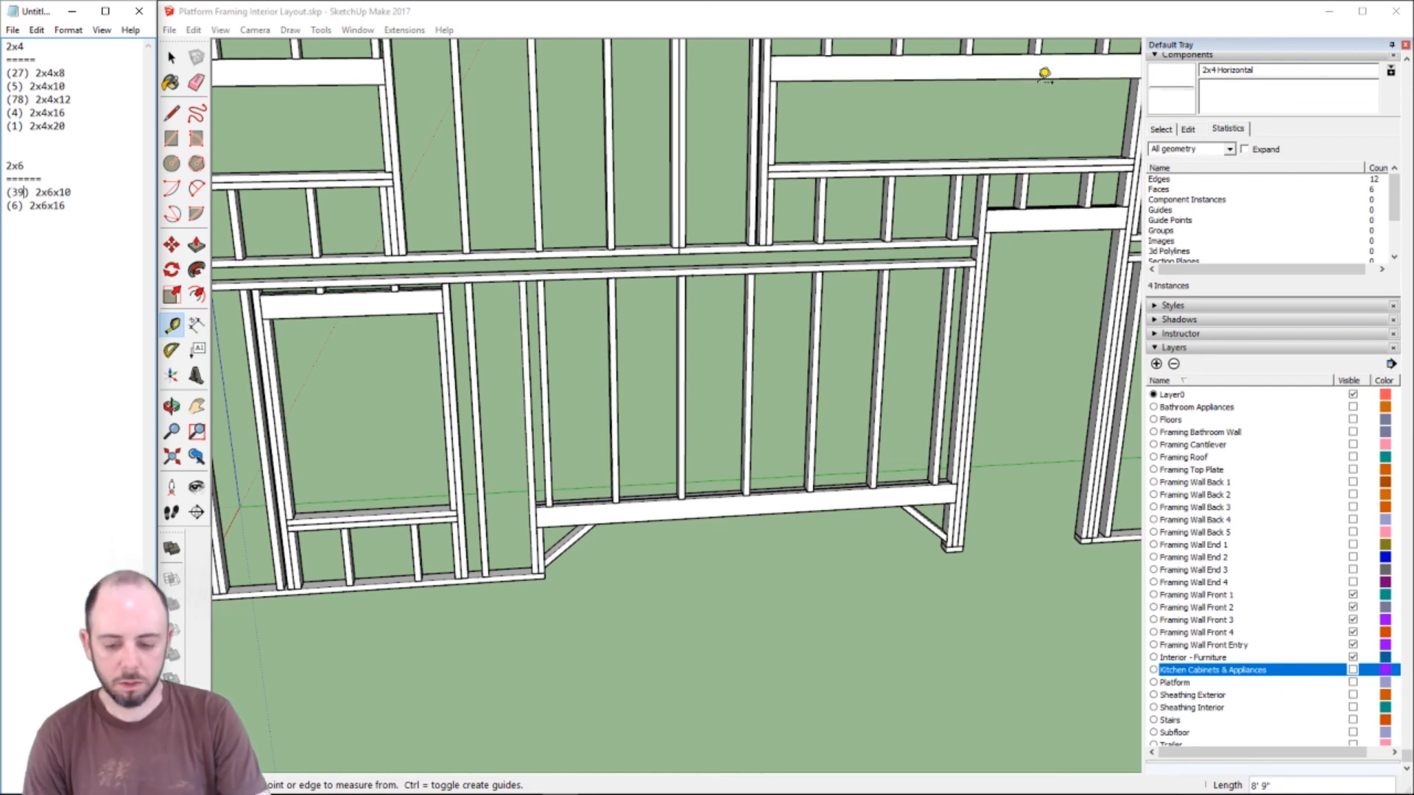
- Measure the header over the wide upper window beside the entry and remove the stray "h" from the 2x6x10 quantity in Notepad
type("h")
left_click(1060, 90)
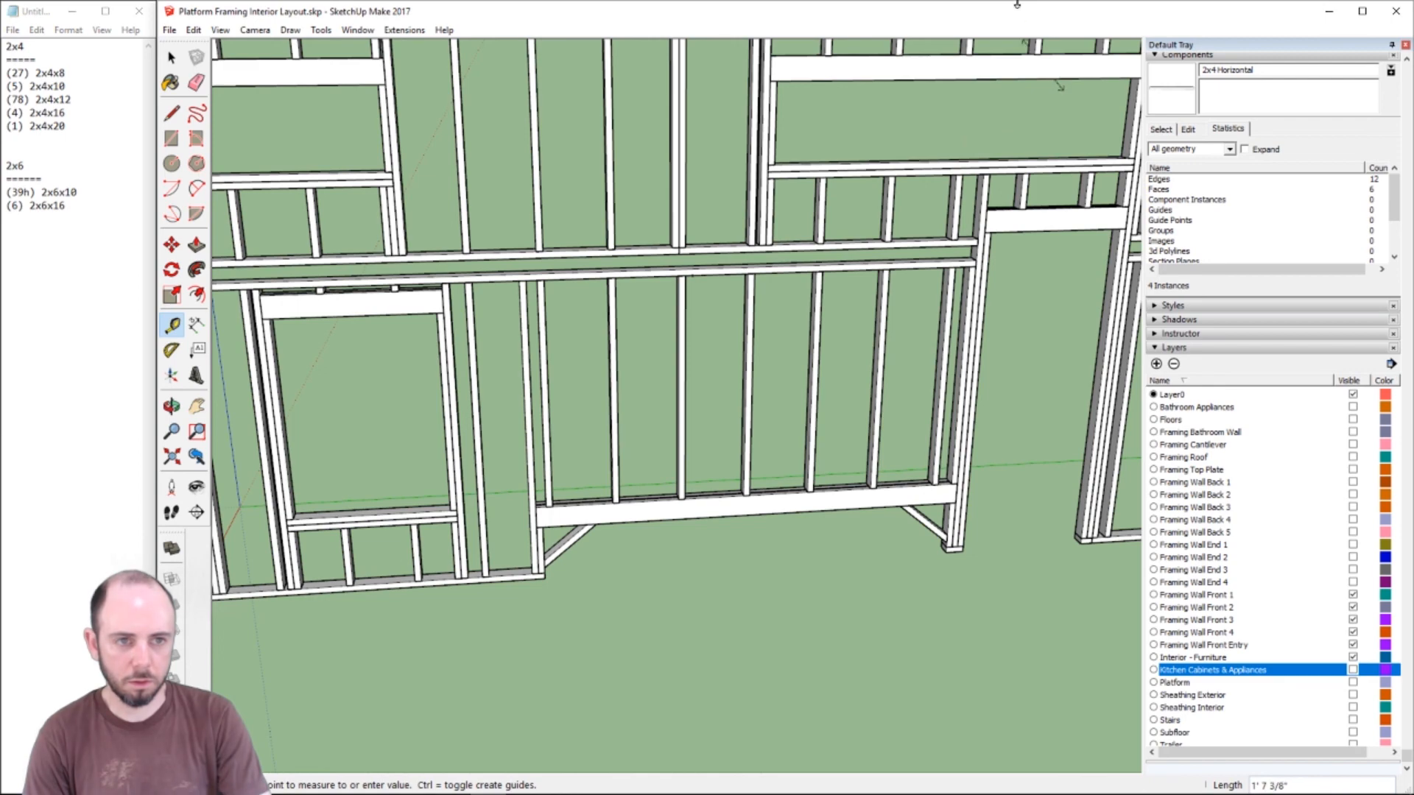
key("h")
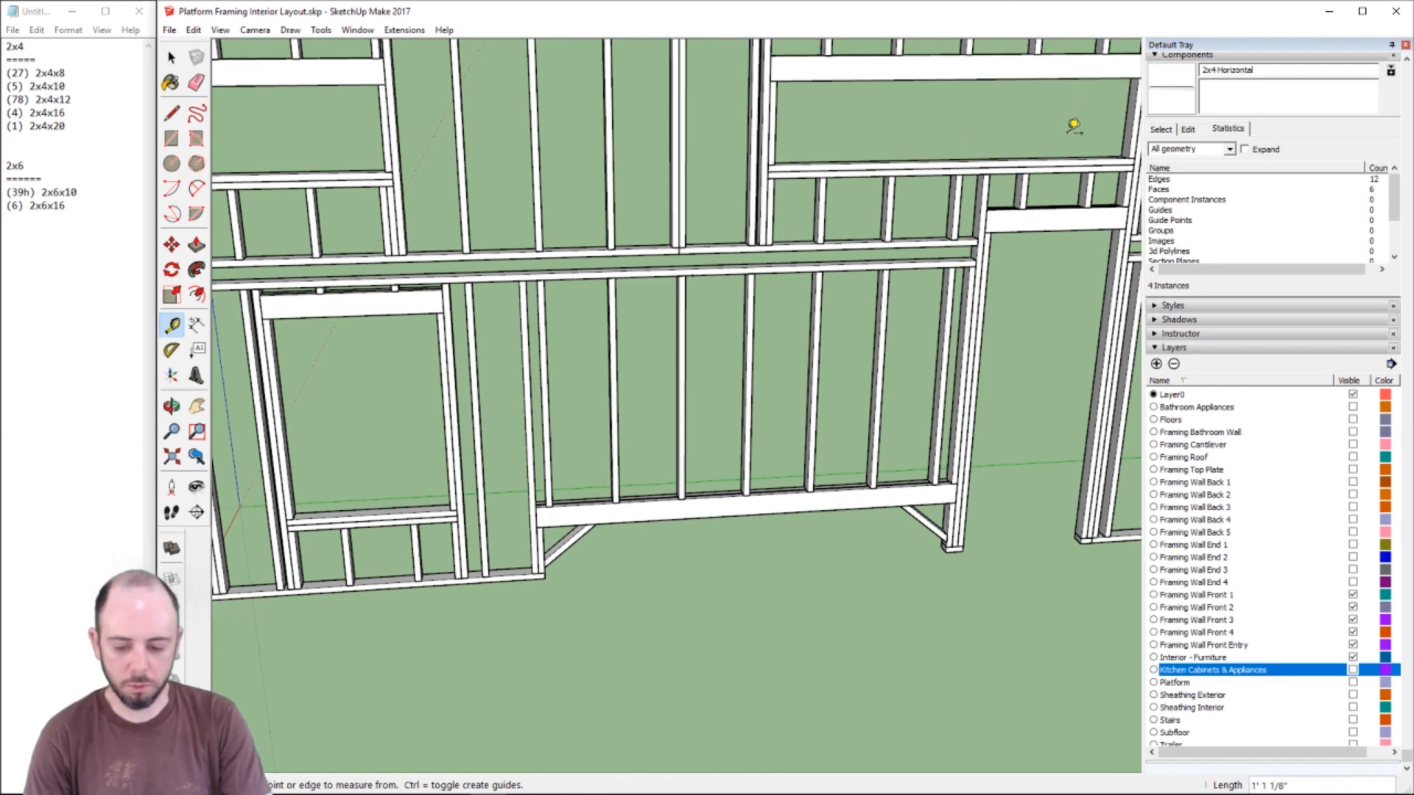
left_click_drag(1081, 123, 994, 184)
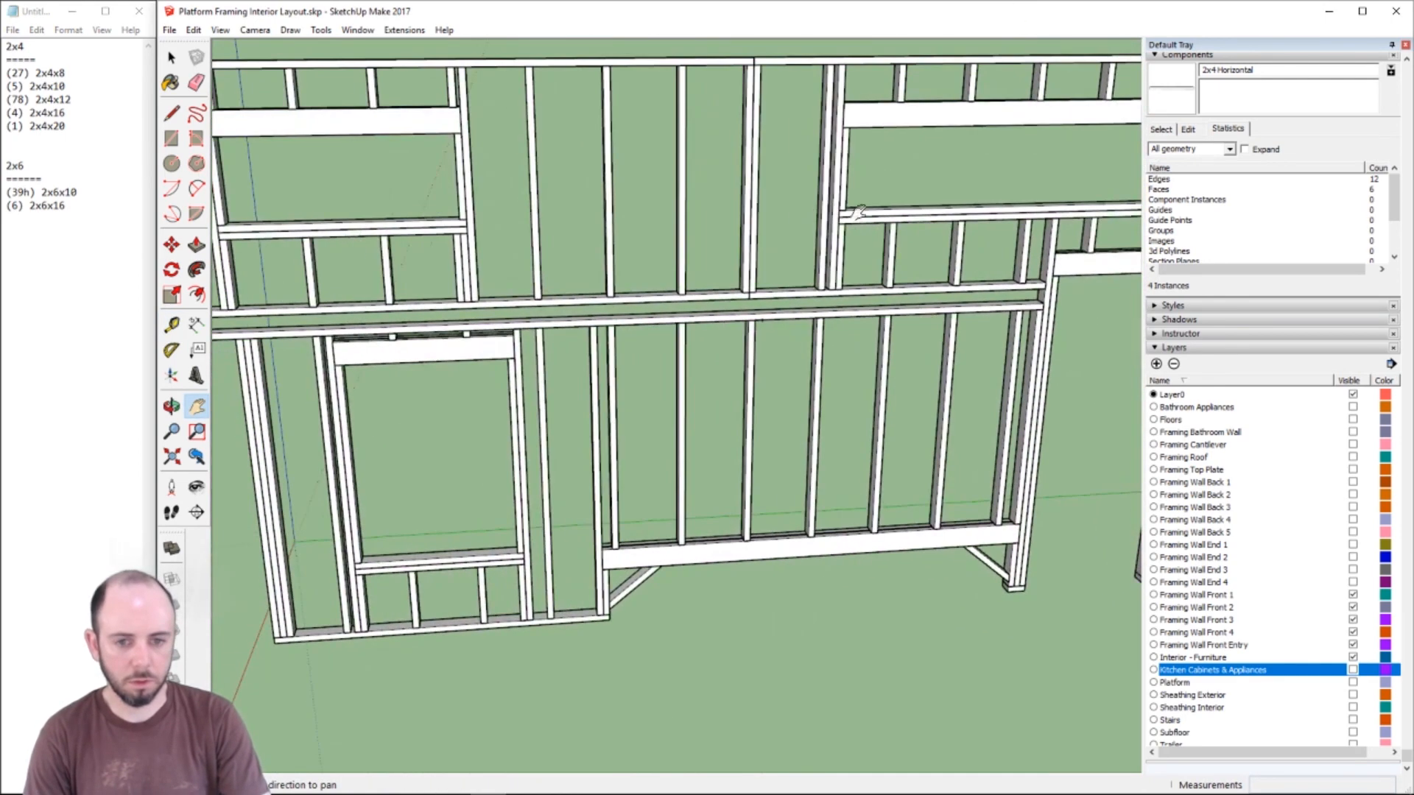
left_click_drag(858, 212, 508, 321)
key("t")
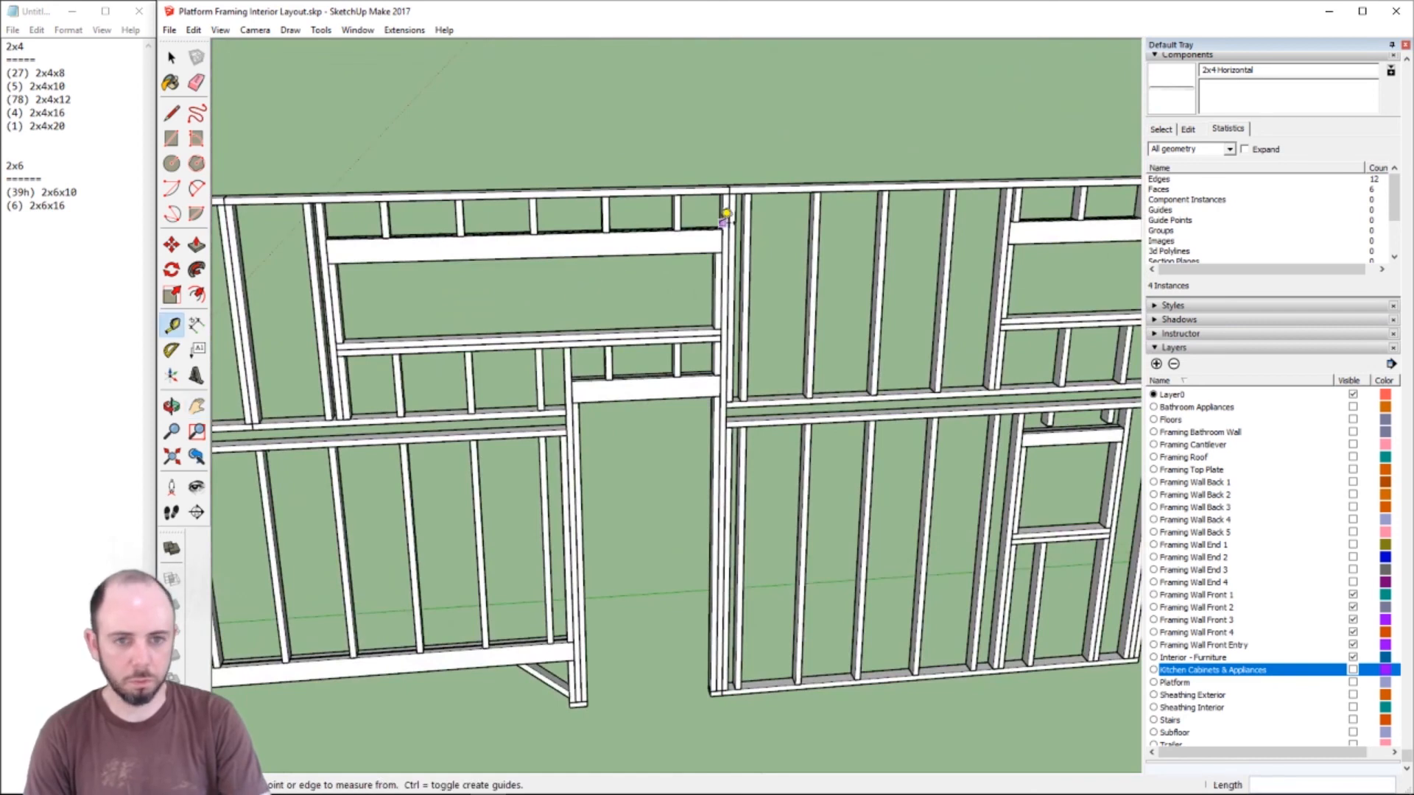
left_click(721, 229)
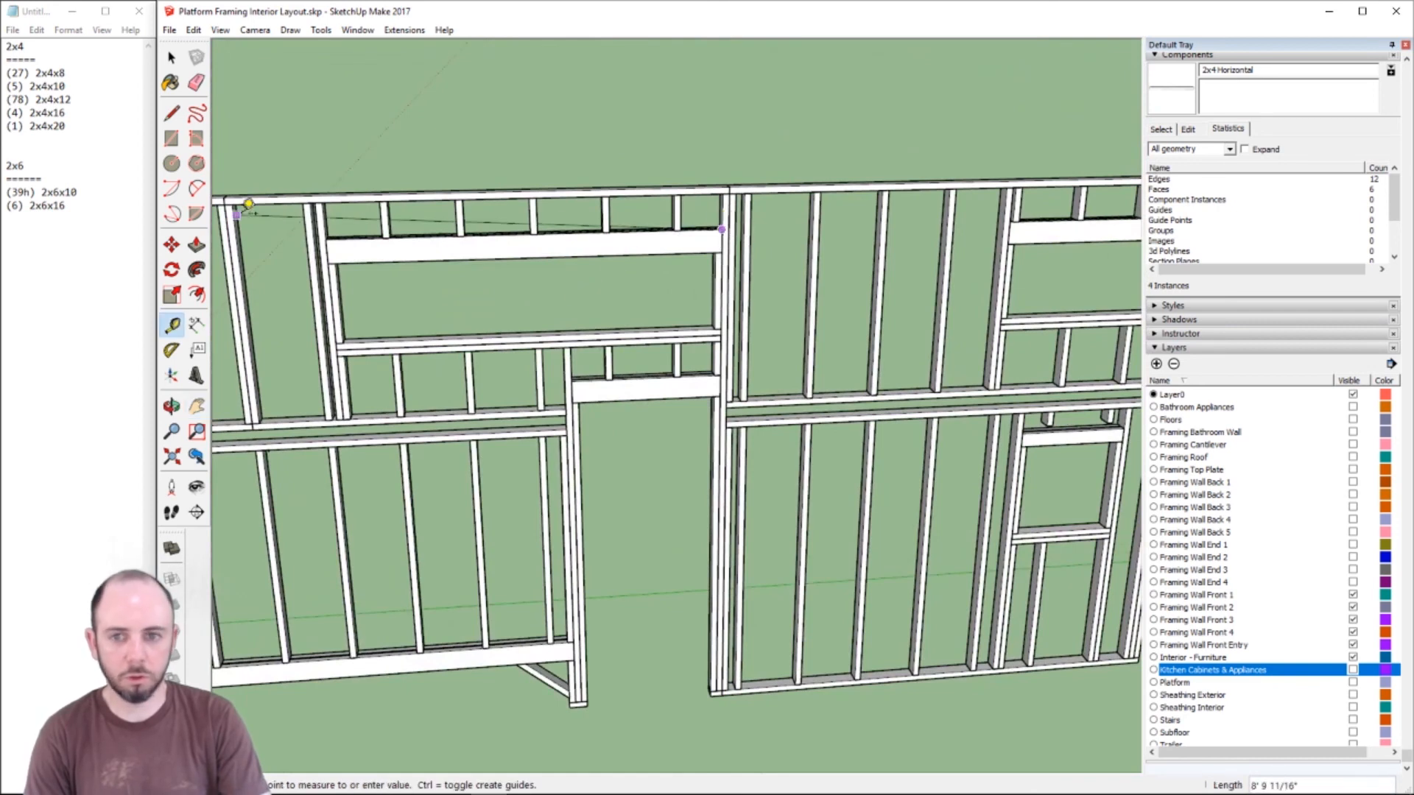
left_click(327, 237)
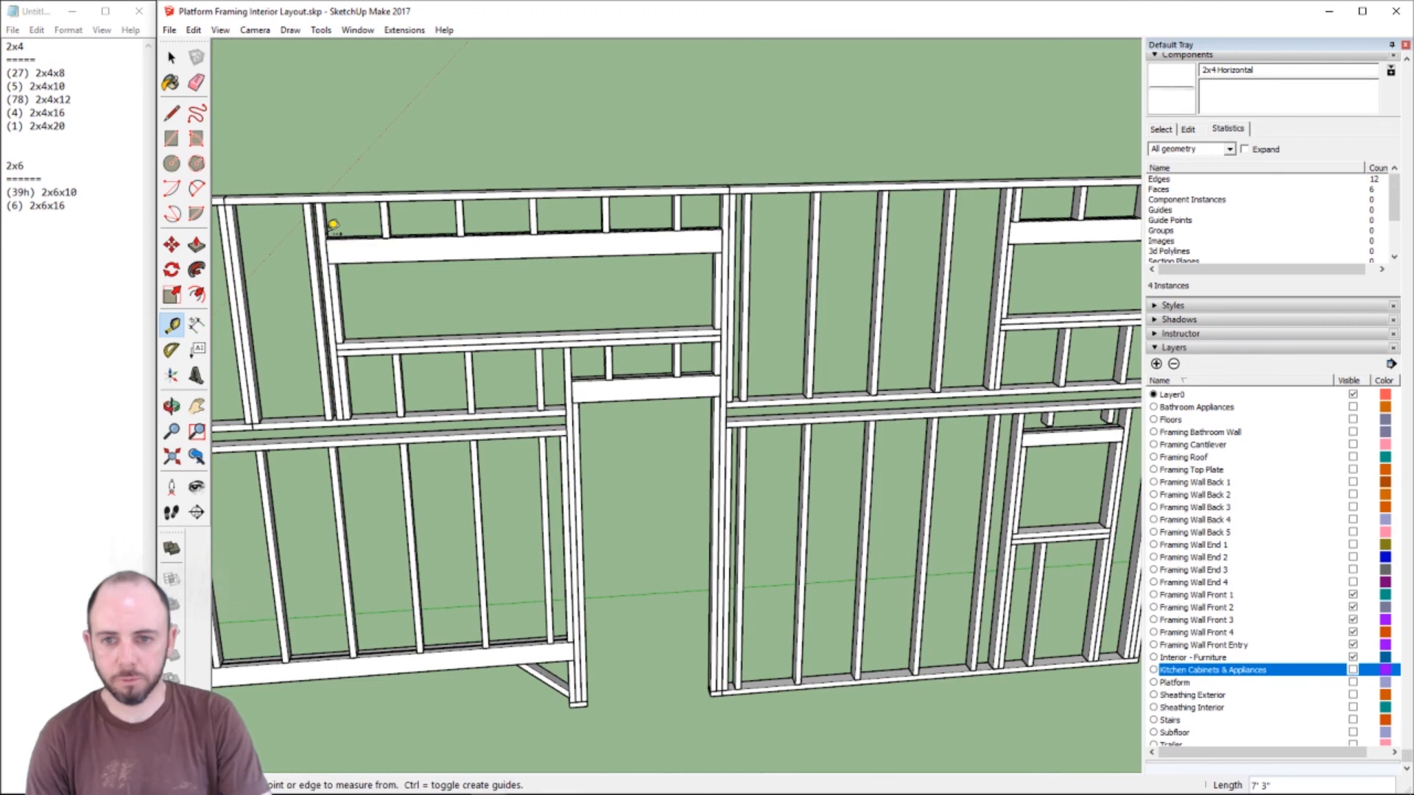
left_click(26, 193)
key("Delete")
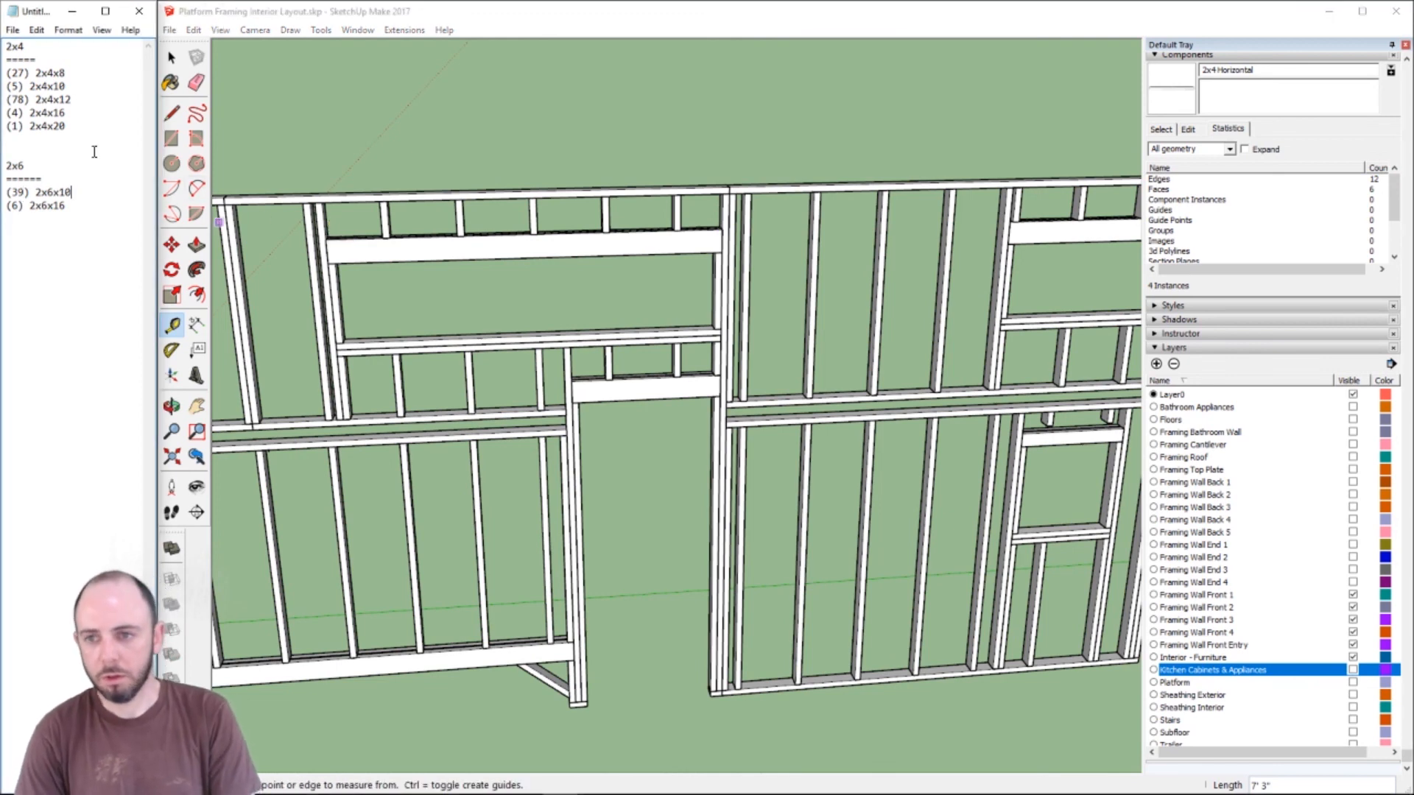
- Duplicate the 2x6x10 line directly beneath the 2x6 heading in the Notepad list
key("shift+Home")
key("ctrl+c")
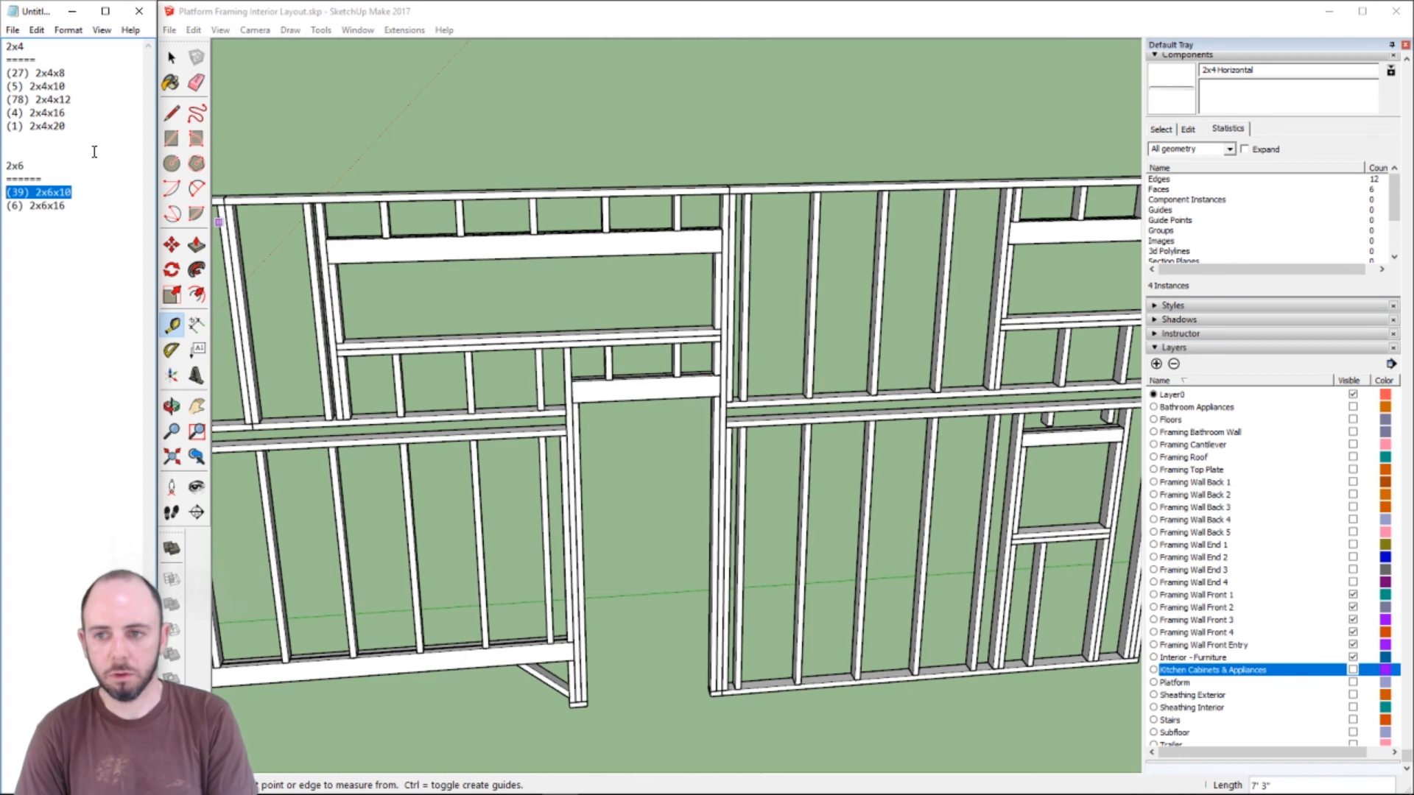
key("ctrl+z")
key("ctrl+z")
key("ctrl+z")
key("ctrl+z")
key("ctrl+z")
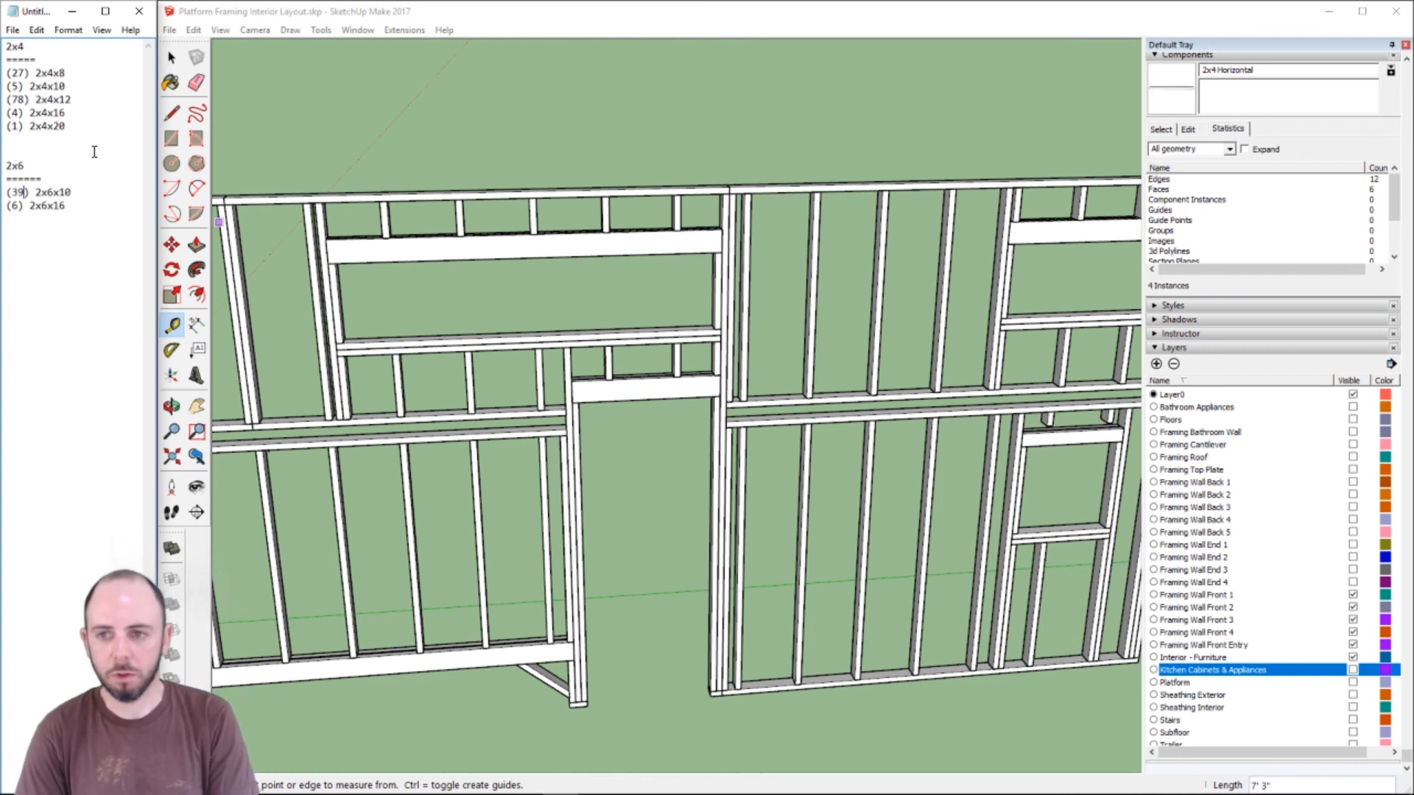
key("ctrl+z")
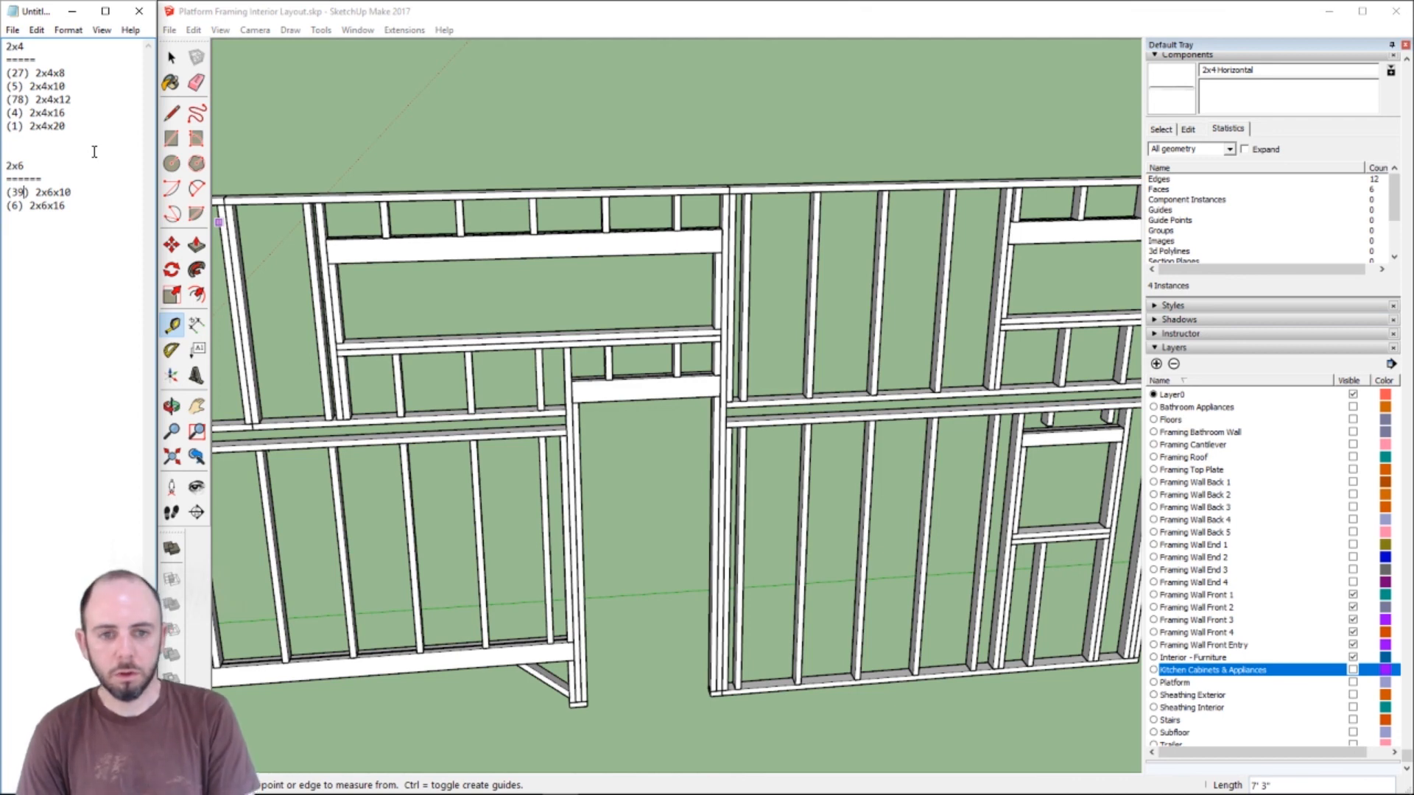
key("Up")
key("Return")
key("Down")
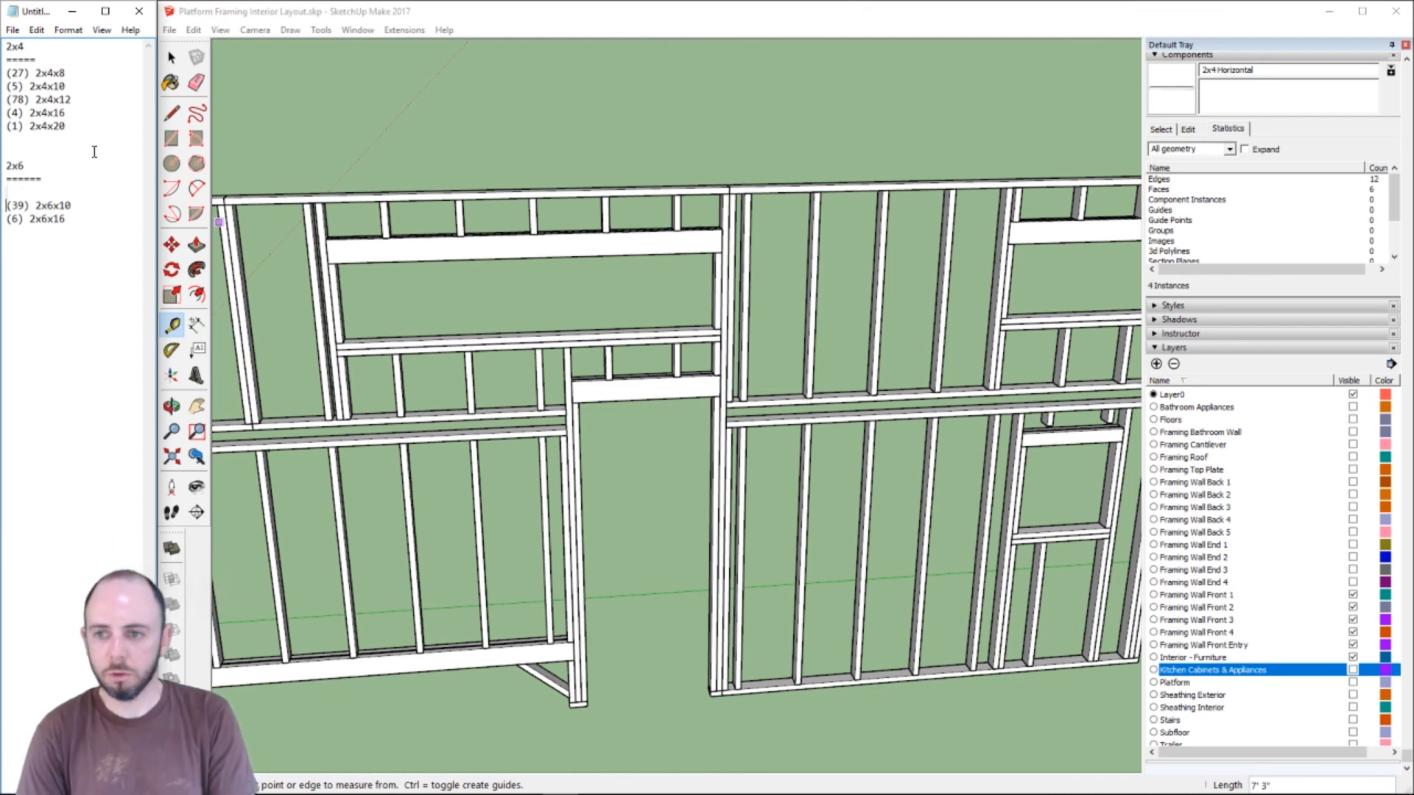
key("Up")
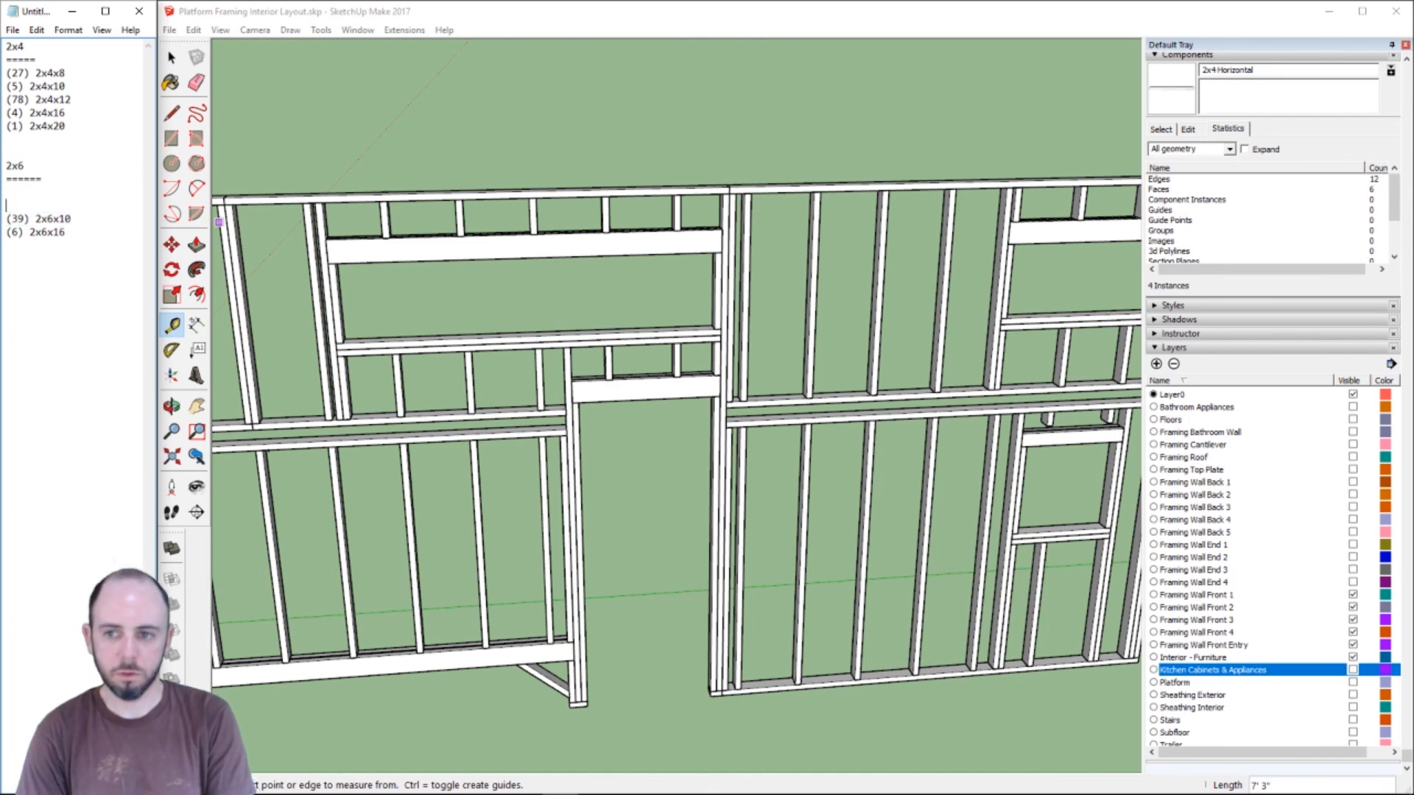
key("ctrl+v")
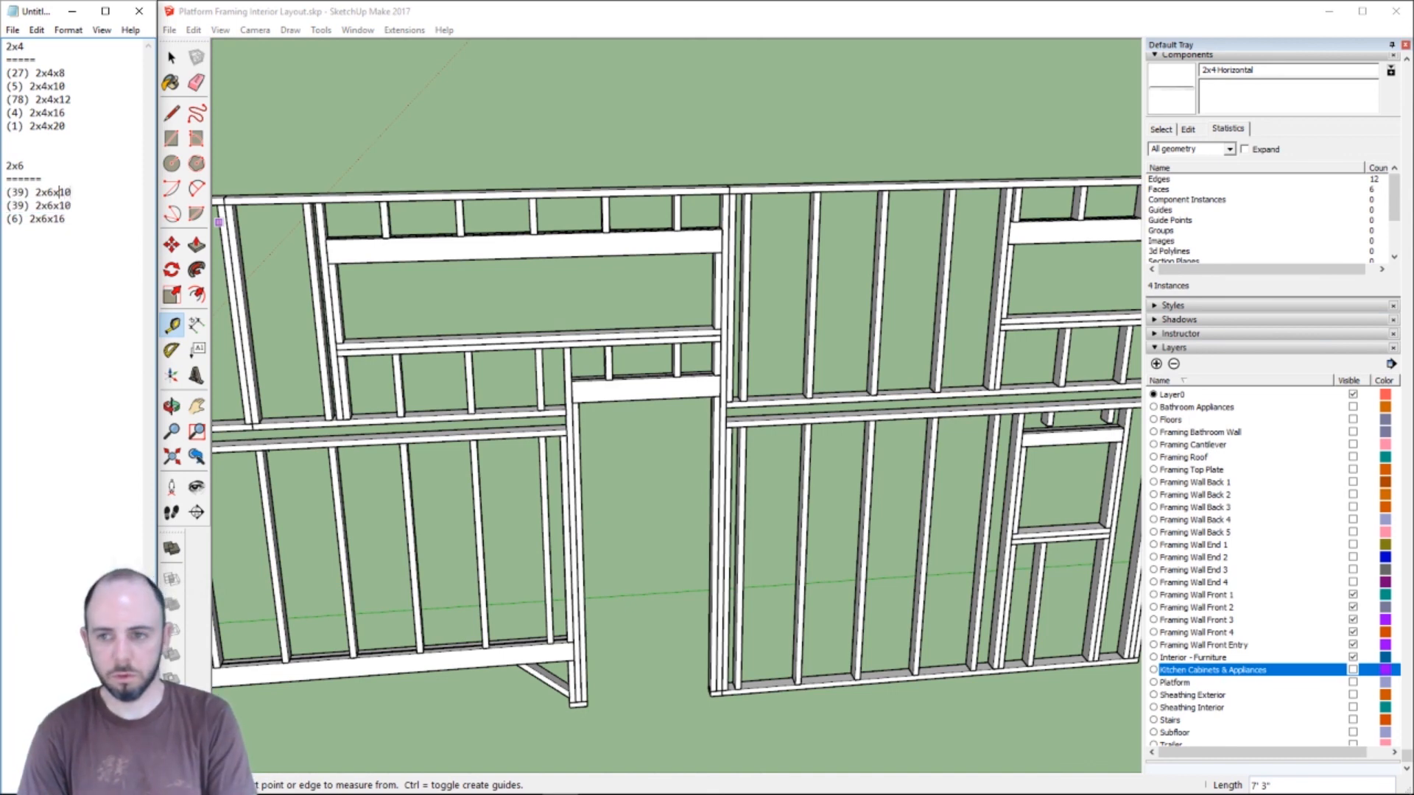
- Change the first 2x6 line in the Notepad list to "(4) 2x6x8"
type("4")
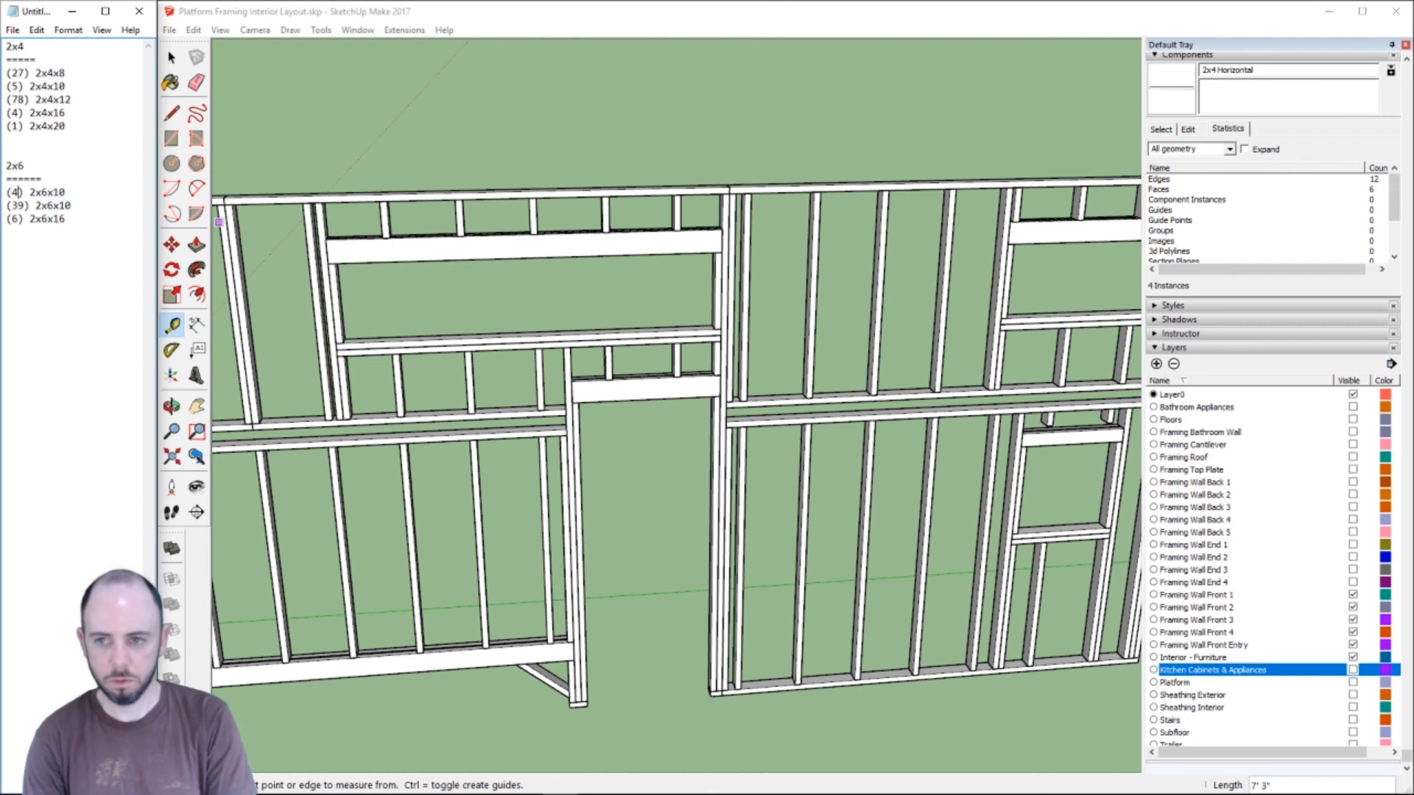
key("Right")
key("Right")
key("Right")
key("Right")
key("Right")
key("Right")
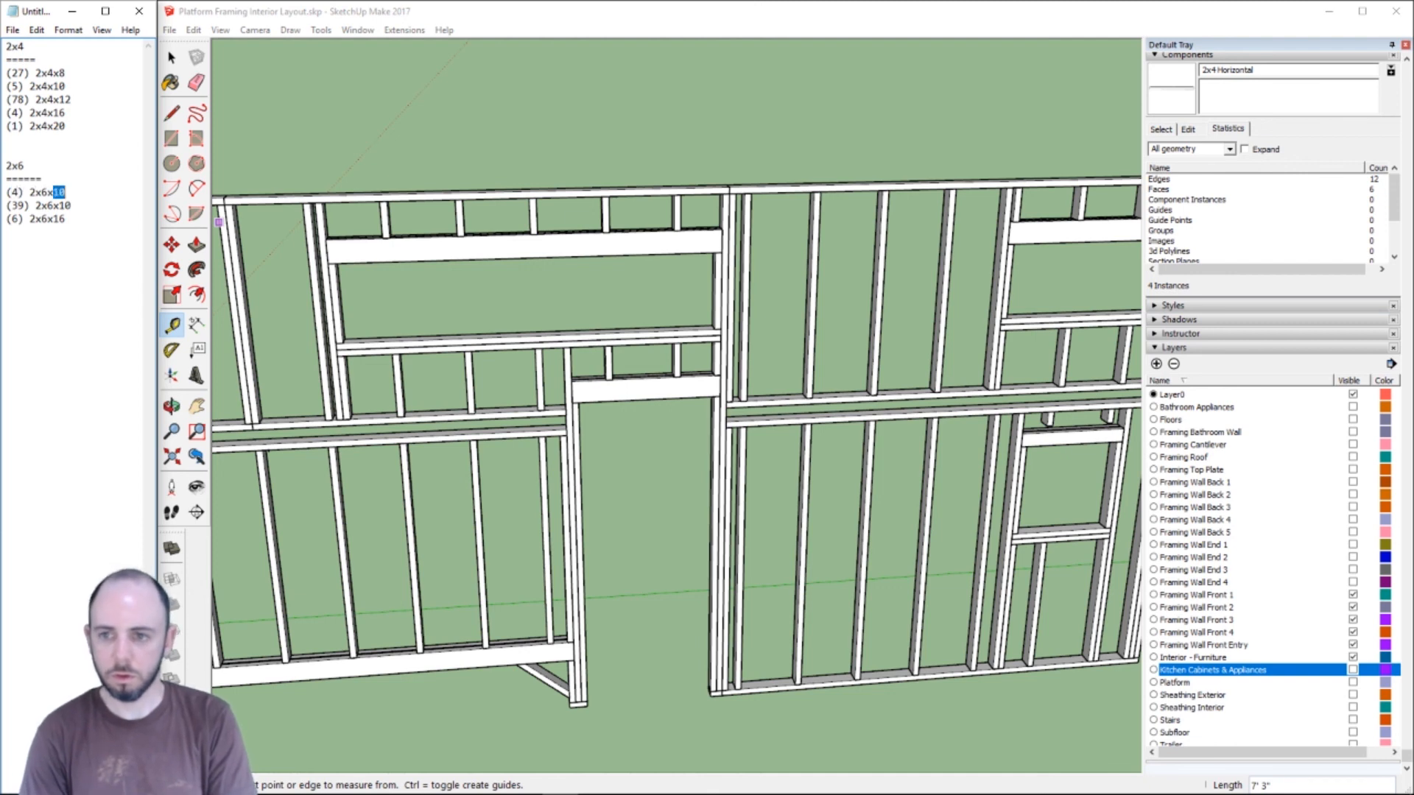
type("8")
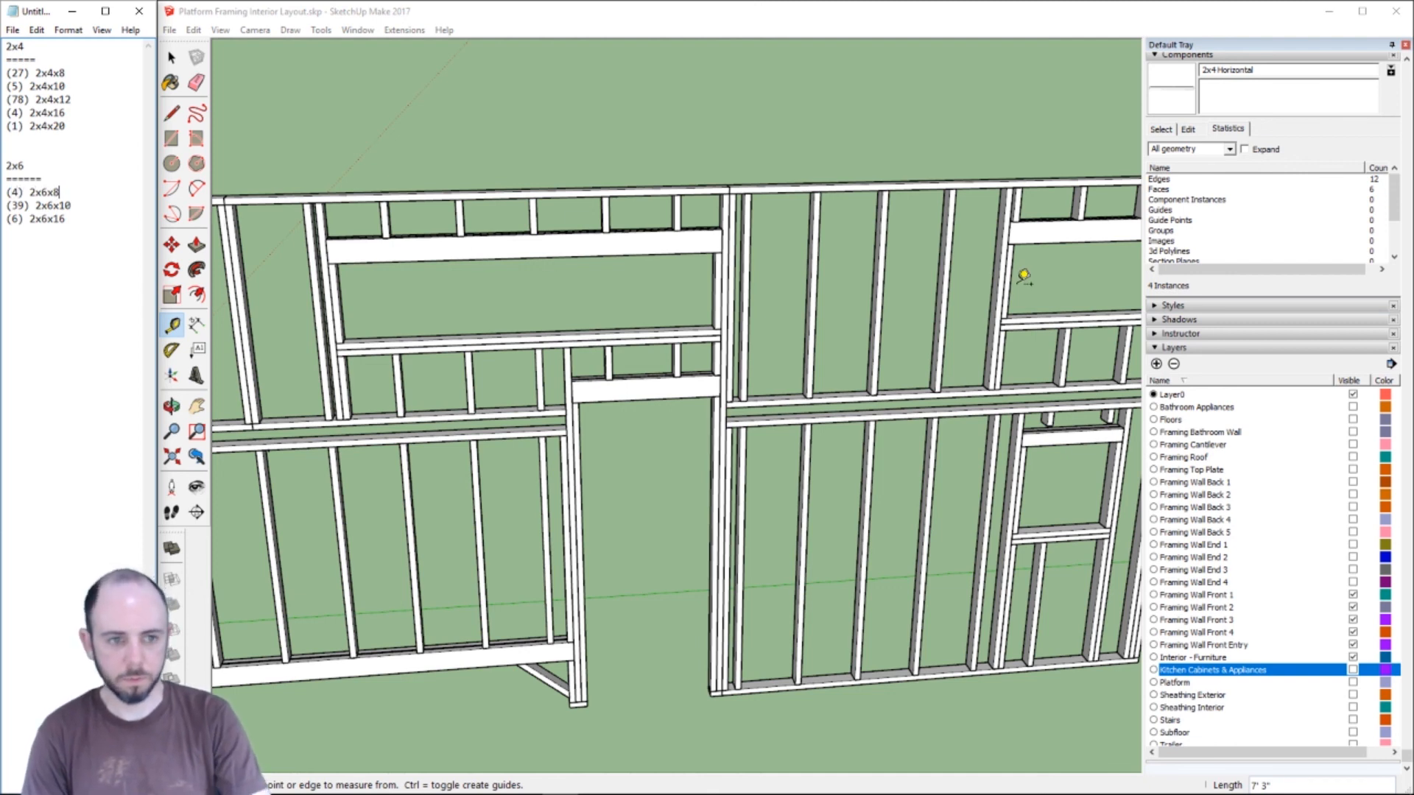
type("h")
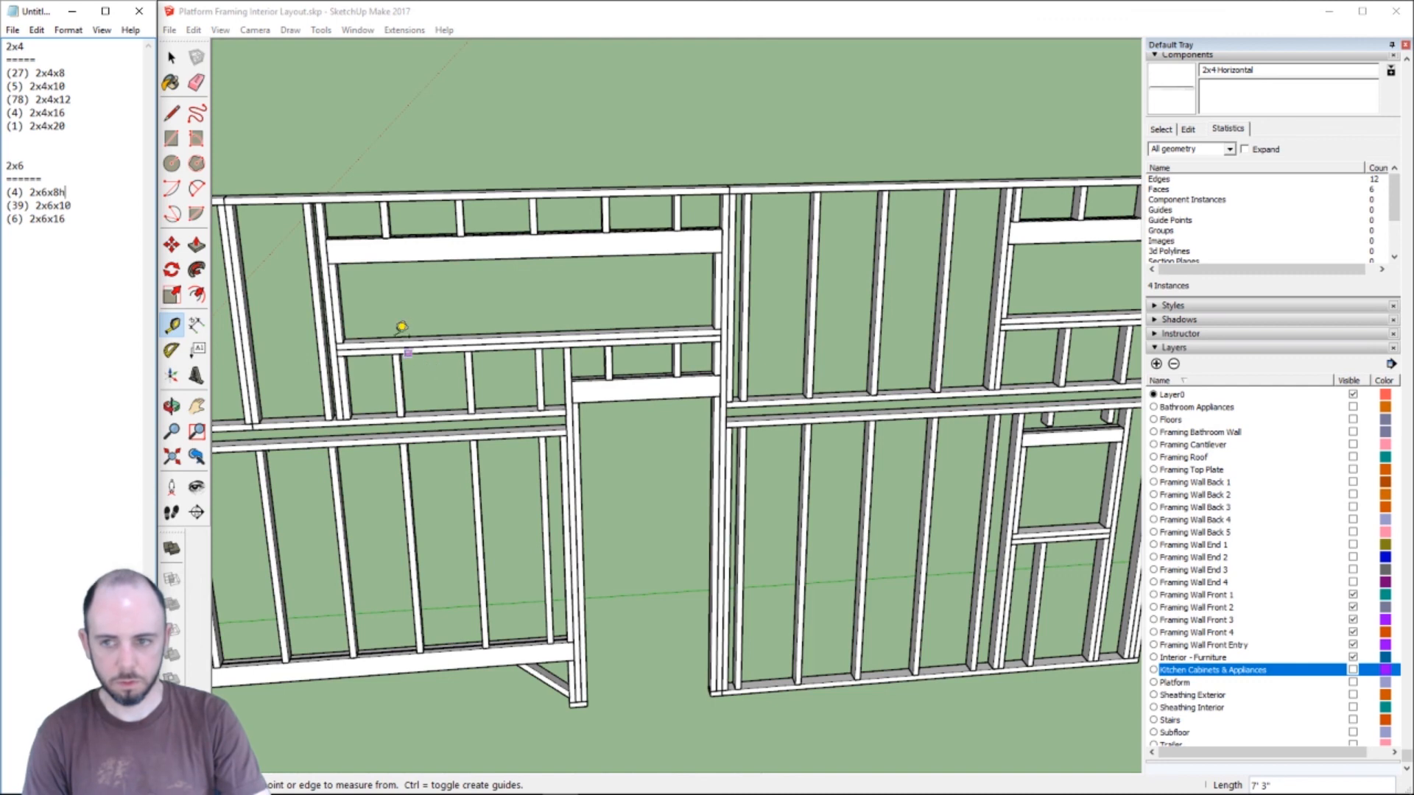
key("BackSpace")
- In SketchUp, measure the headers over the large lower window and the upper window above it in the front wall
left_click(931, 5)
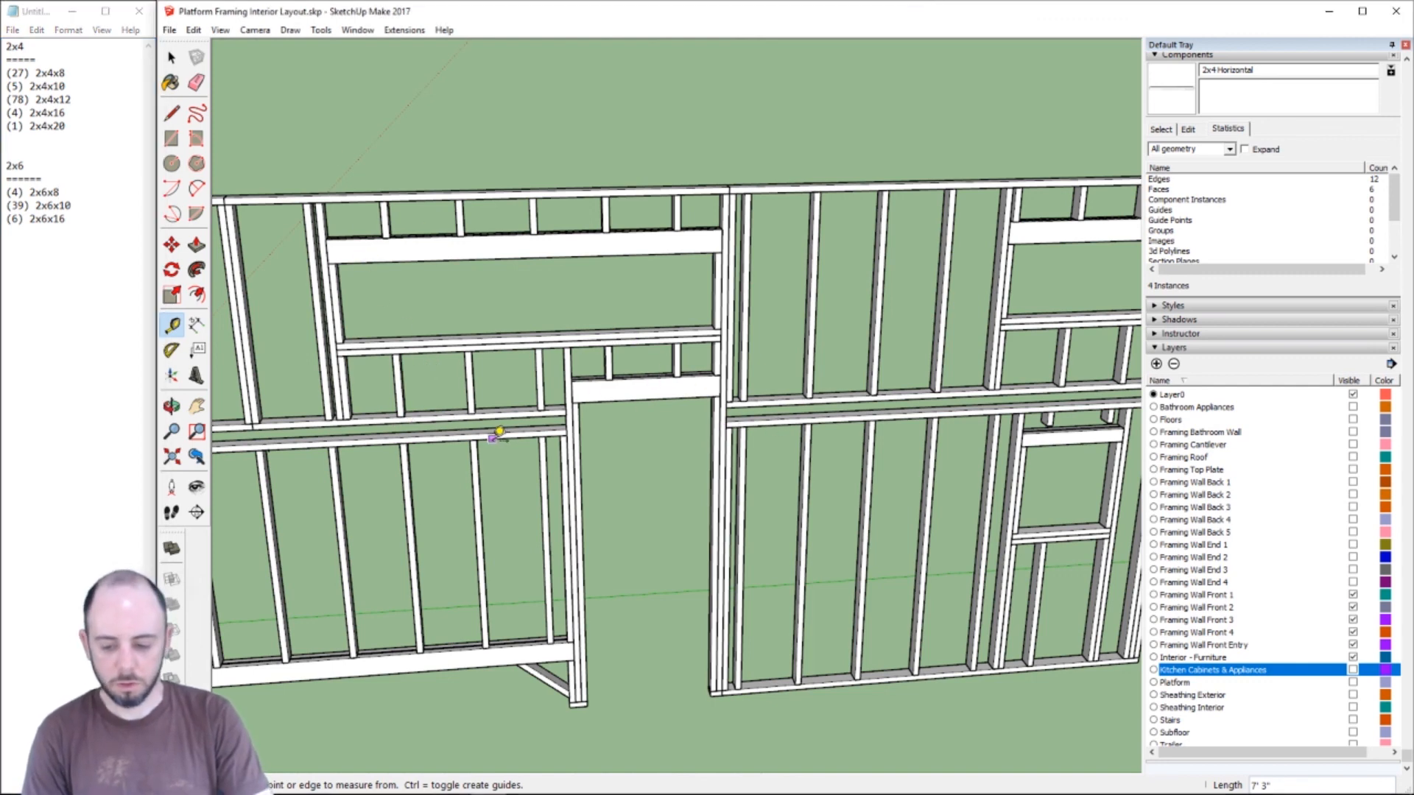
key("h")
left_click_drag(521, 369, 1047, 382)
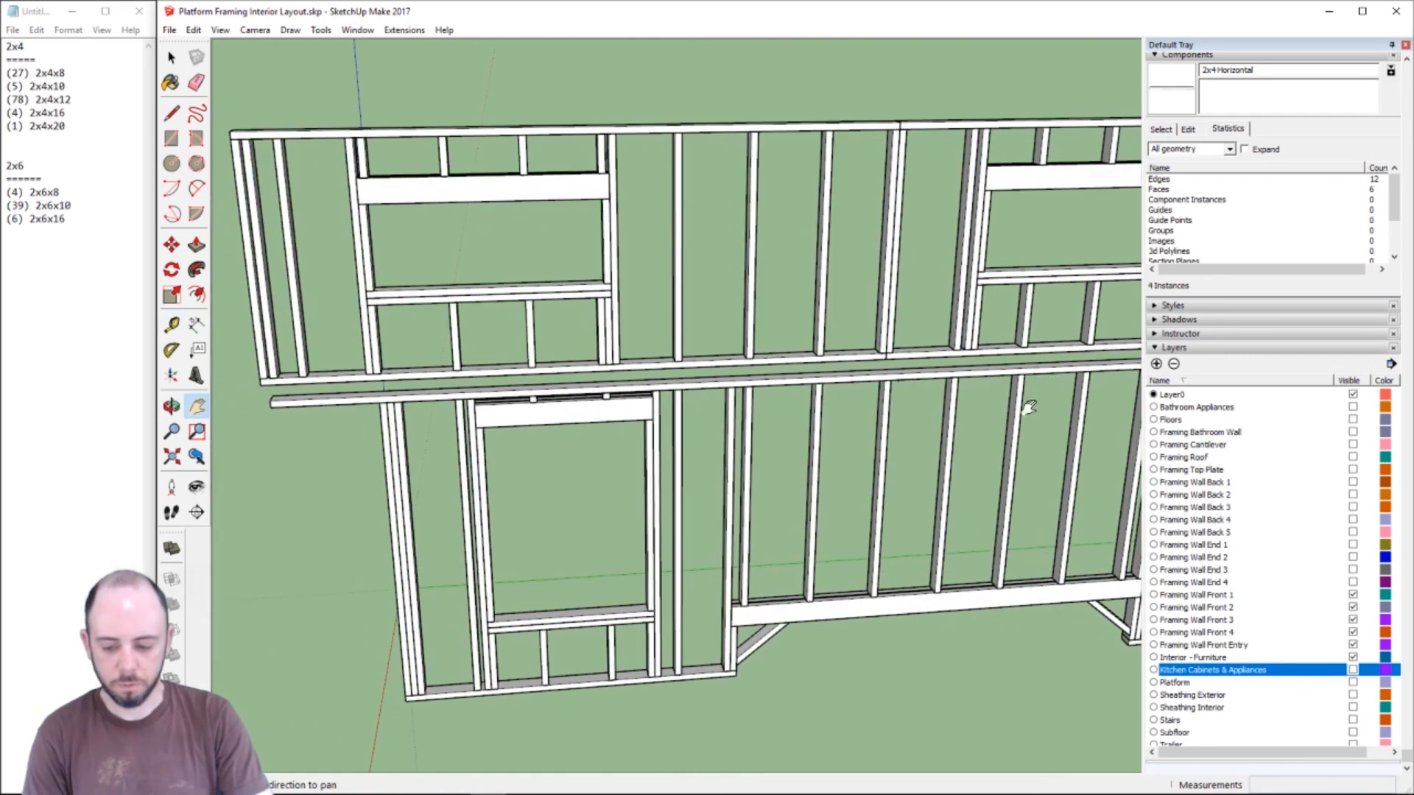
key("t")
left_click(656, 394)
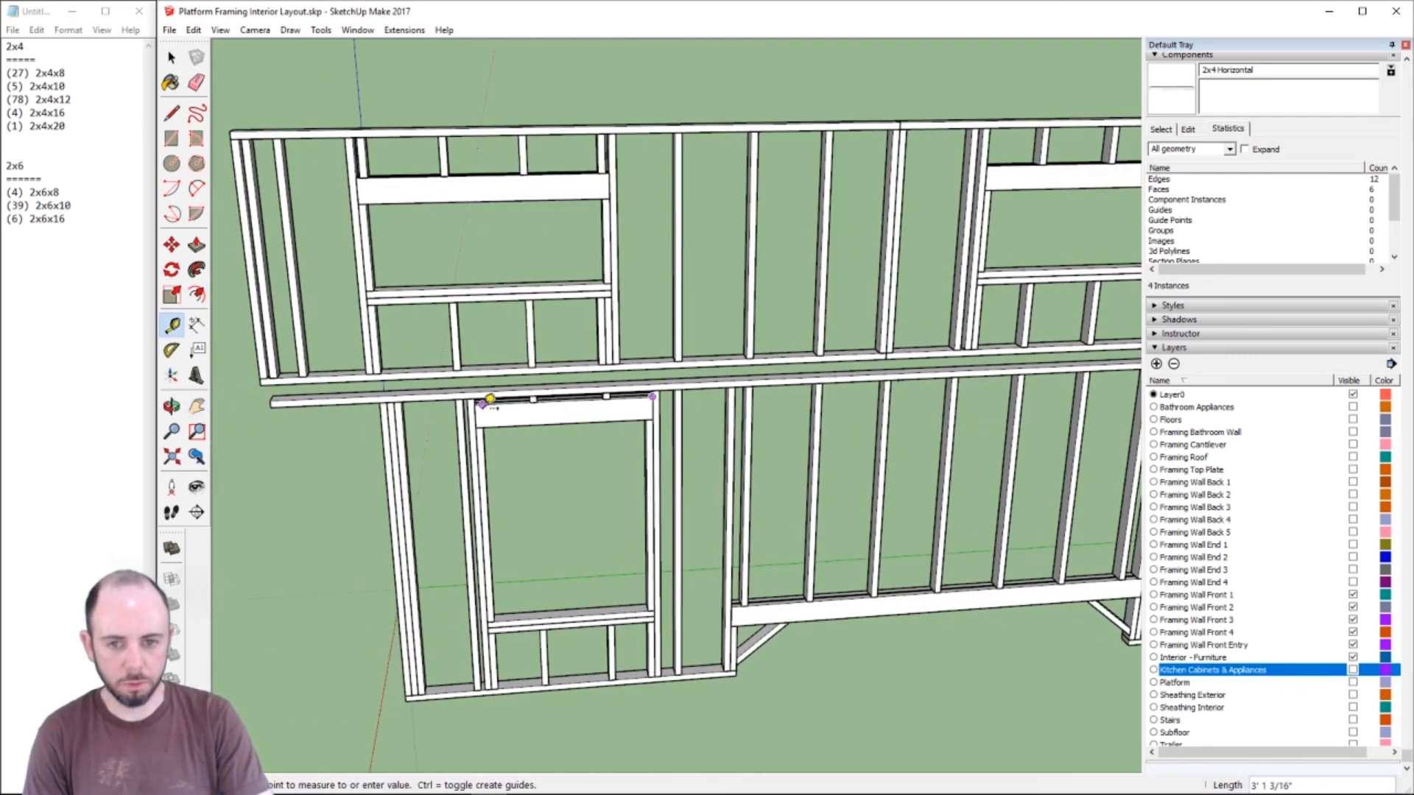
left_click(487, 397)
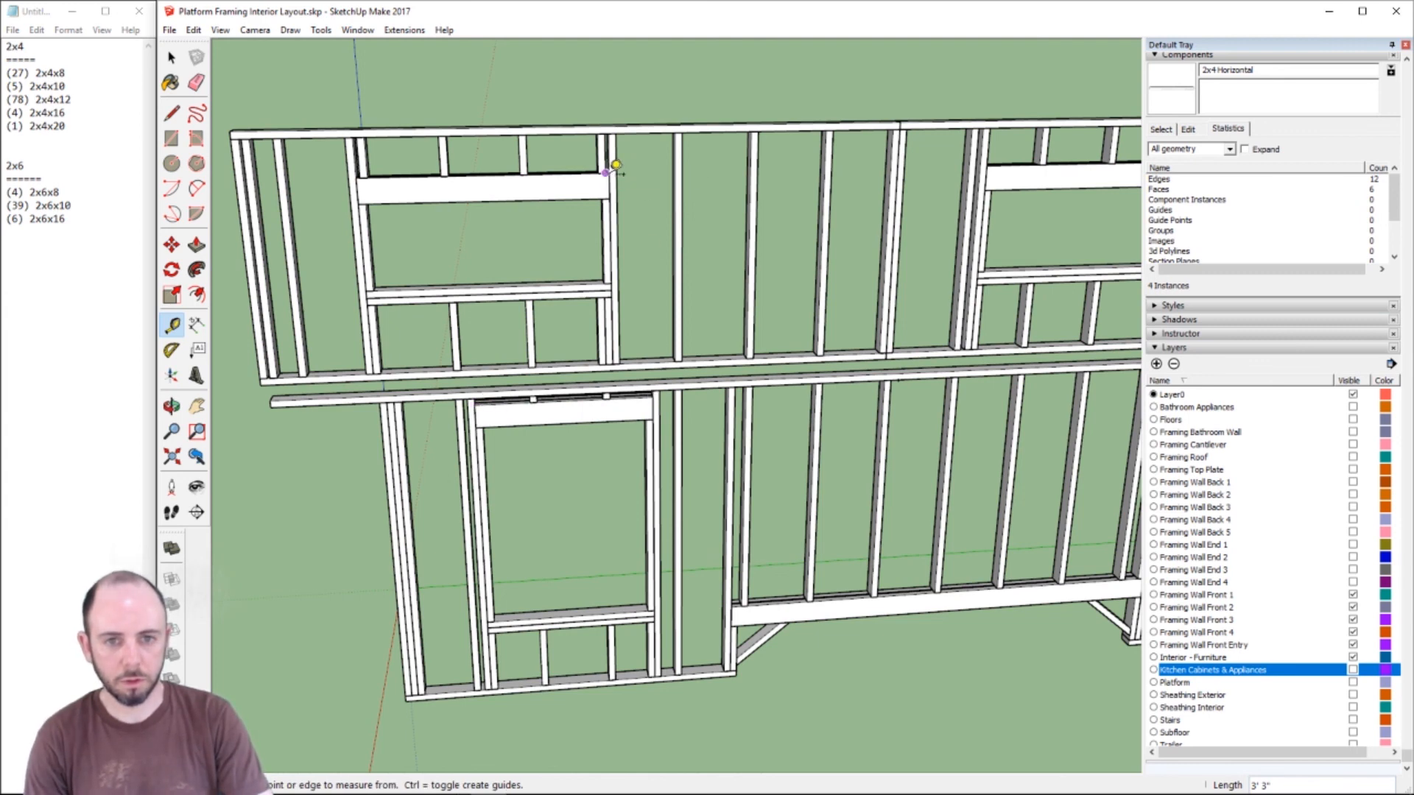
scroll(611, 176, "up", 3)
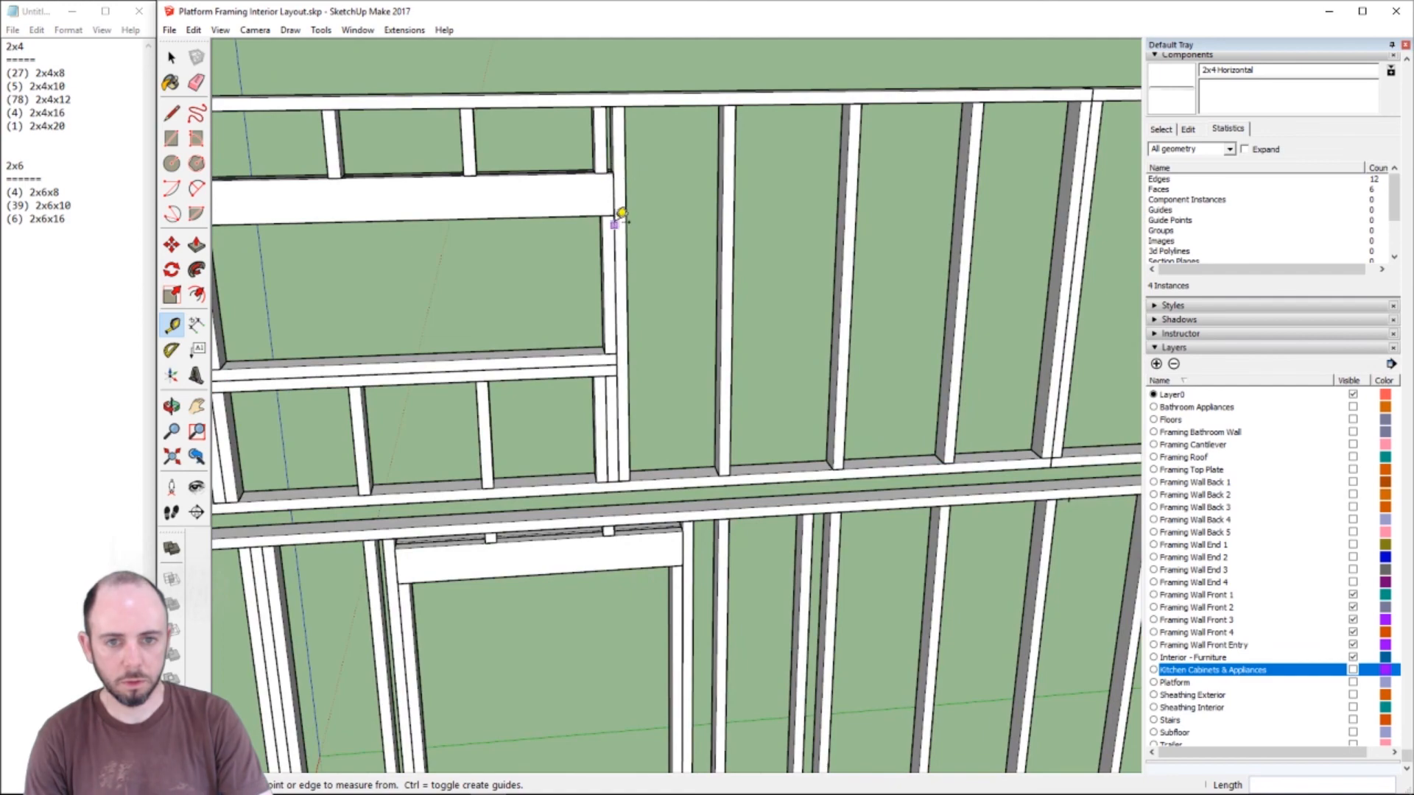
left_click(614, 215)
scroll(413, 221, "down", 2)
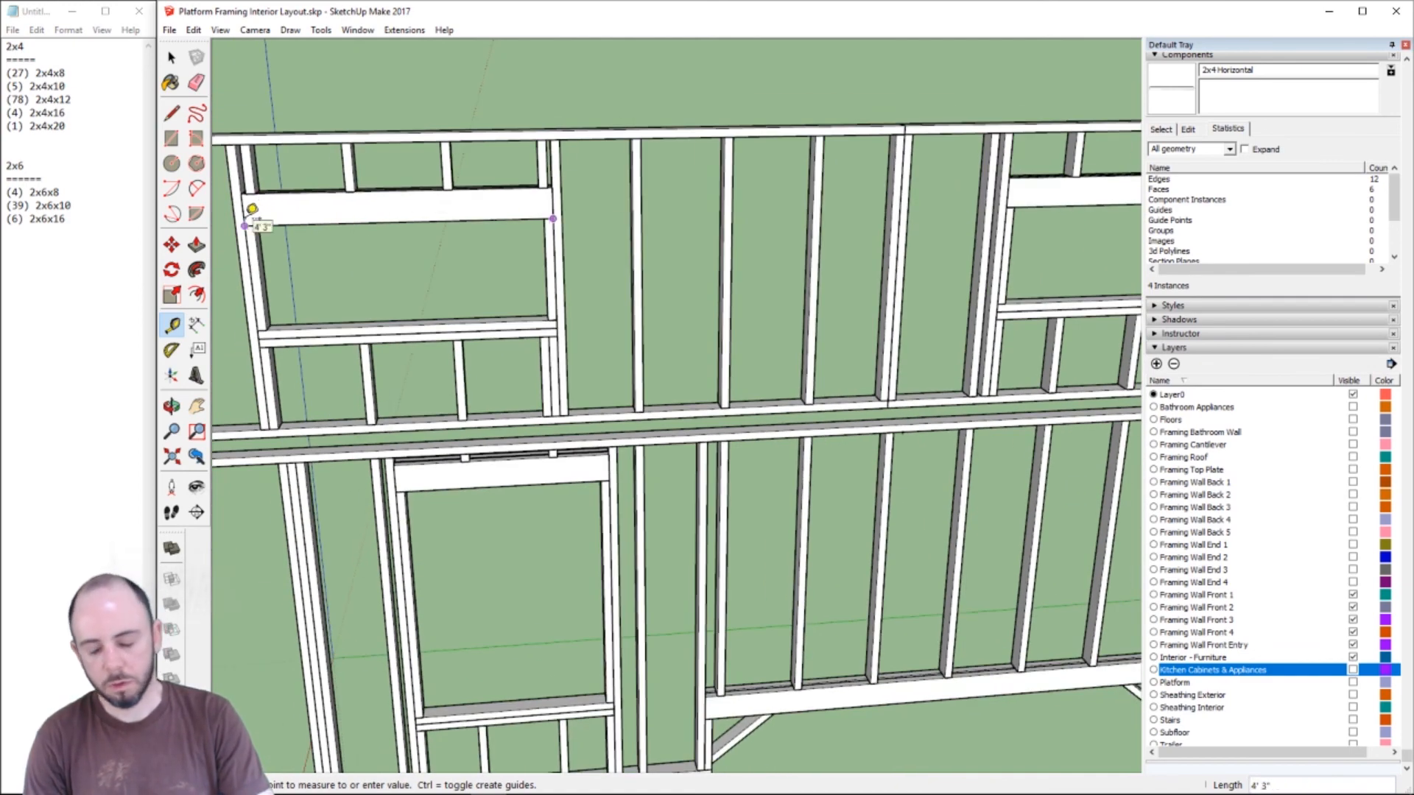
- Measure the header above the entry door opening and return to the end of the Notepad list
key("h")
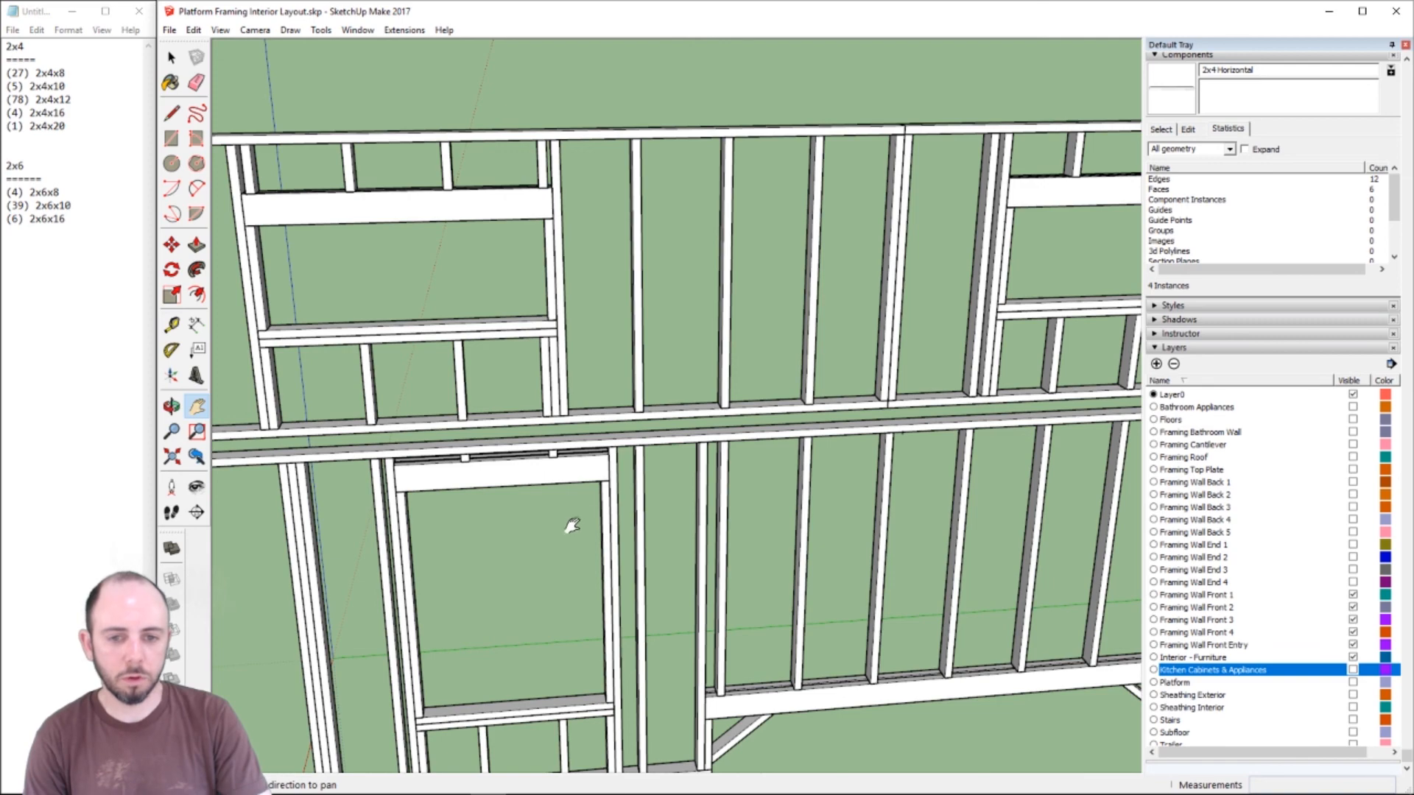
left_click_drag(1026, 445, 442, 478)
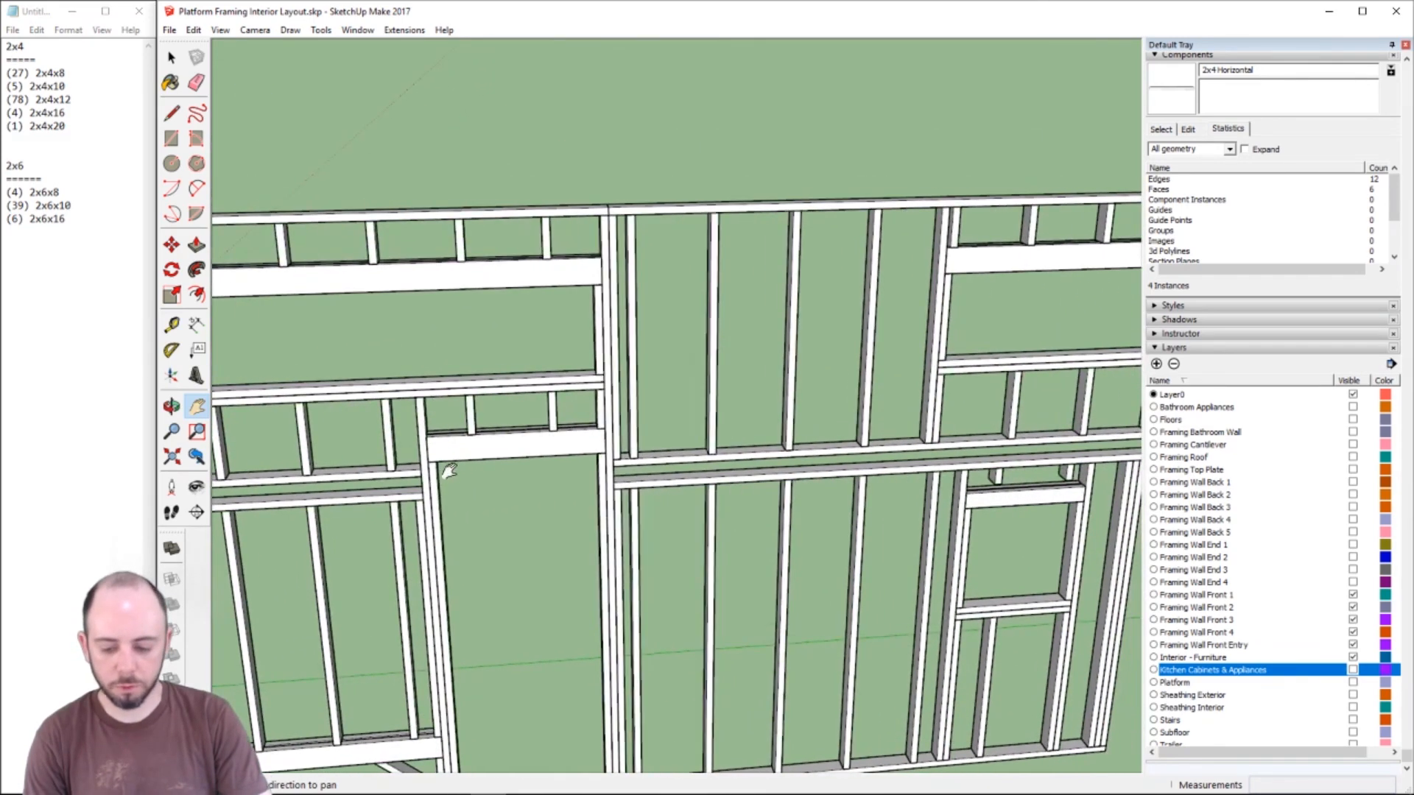
key("t")
left_click(604, 428)
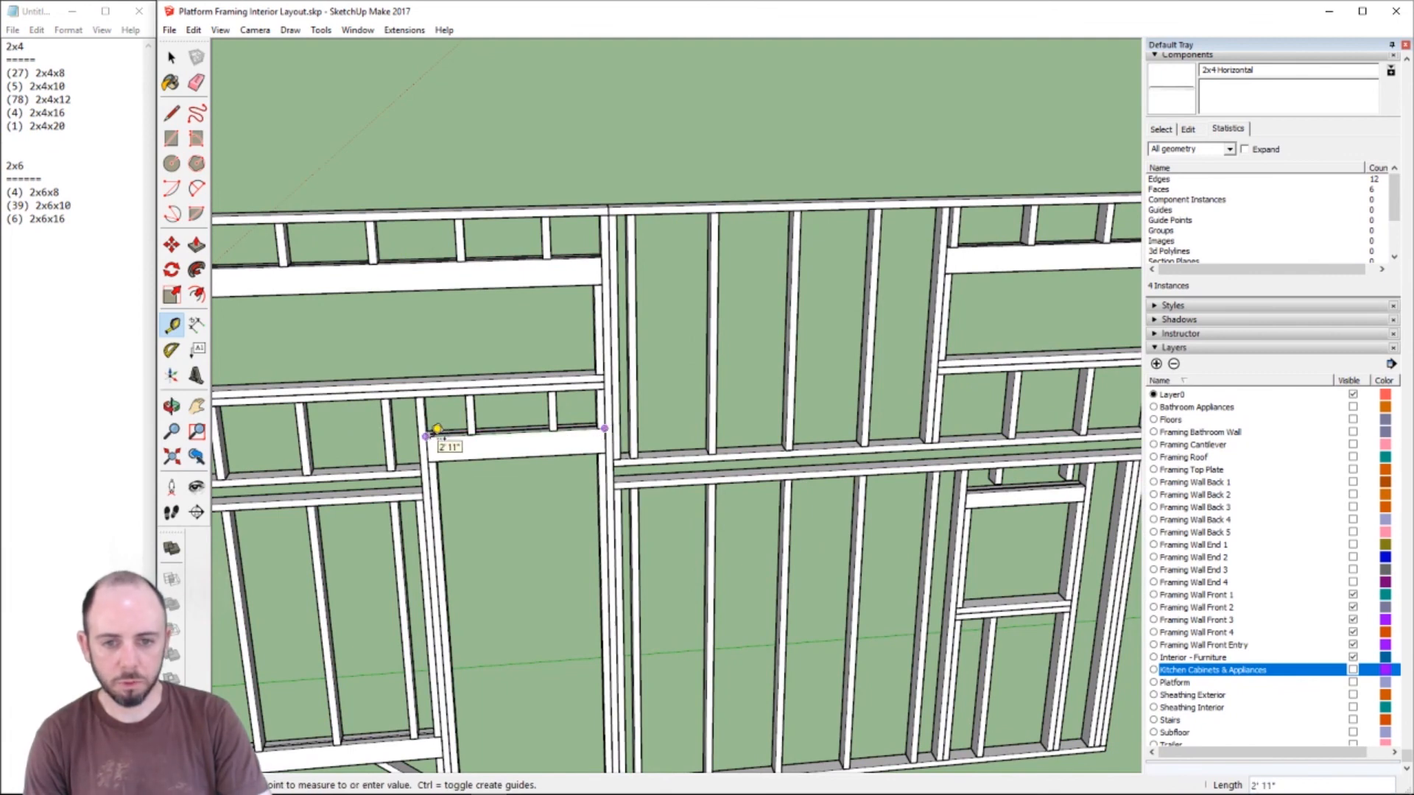
left_click(107, 242)
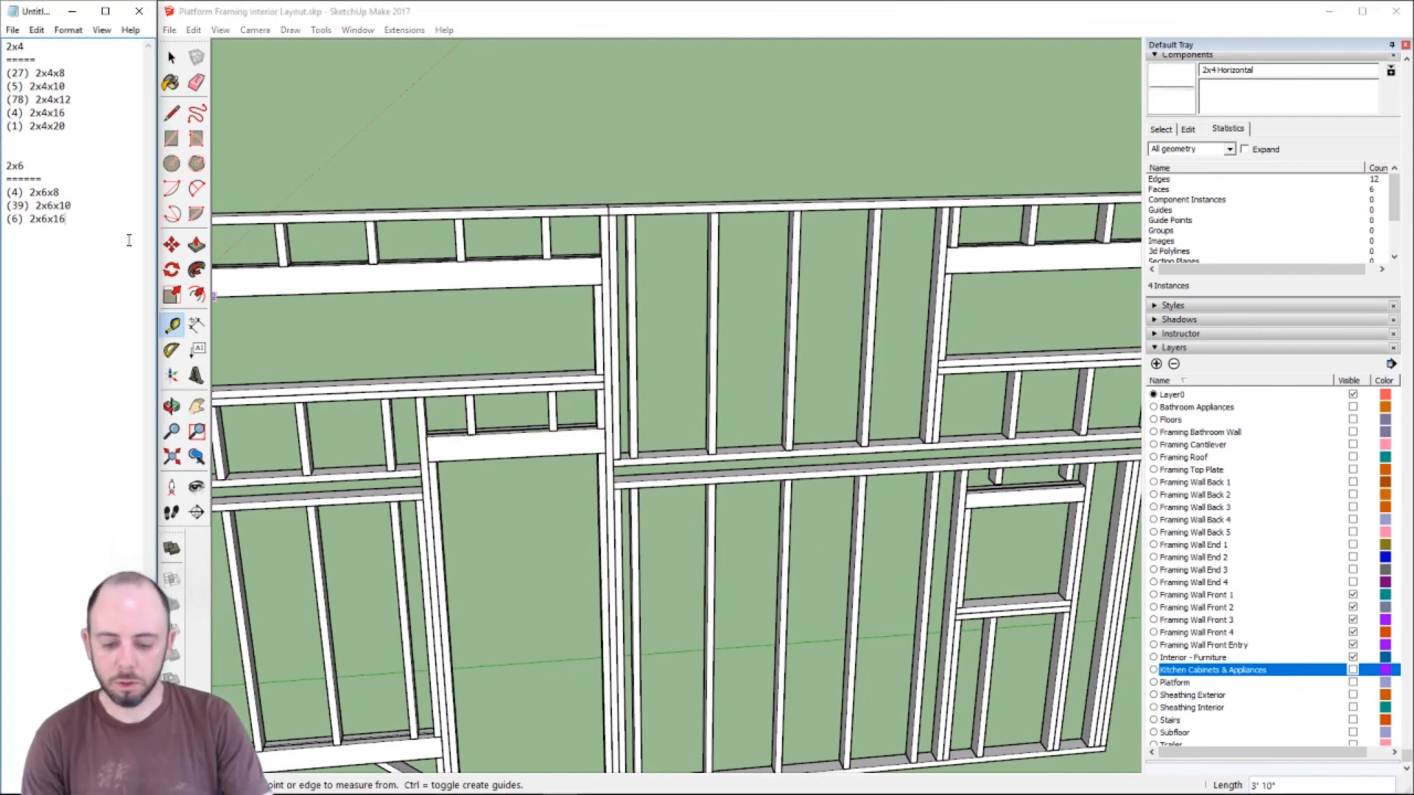
- Start a running total of header length beneath the 2x6 list in Notepad, entering 24'
key("Return")
key("Return")
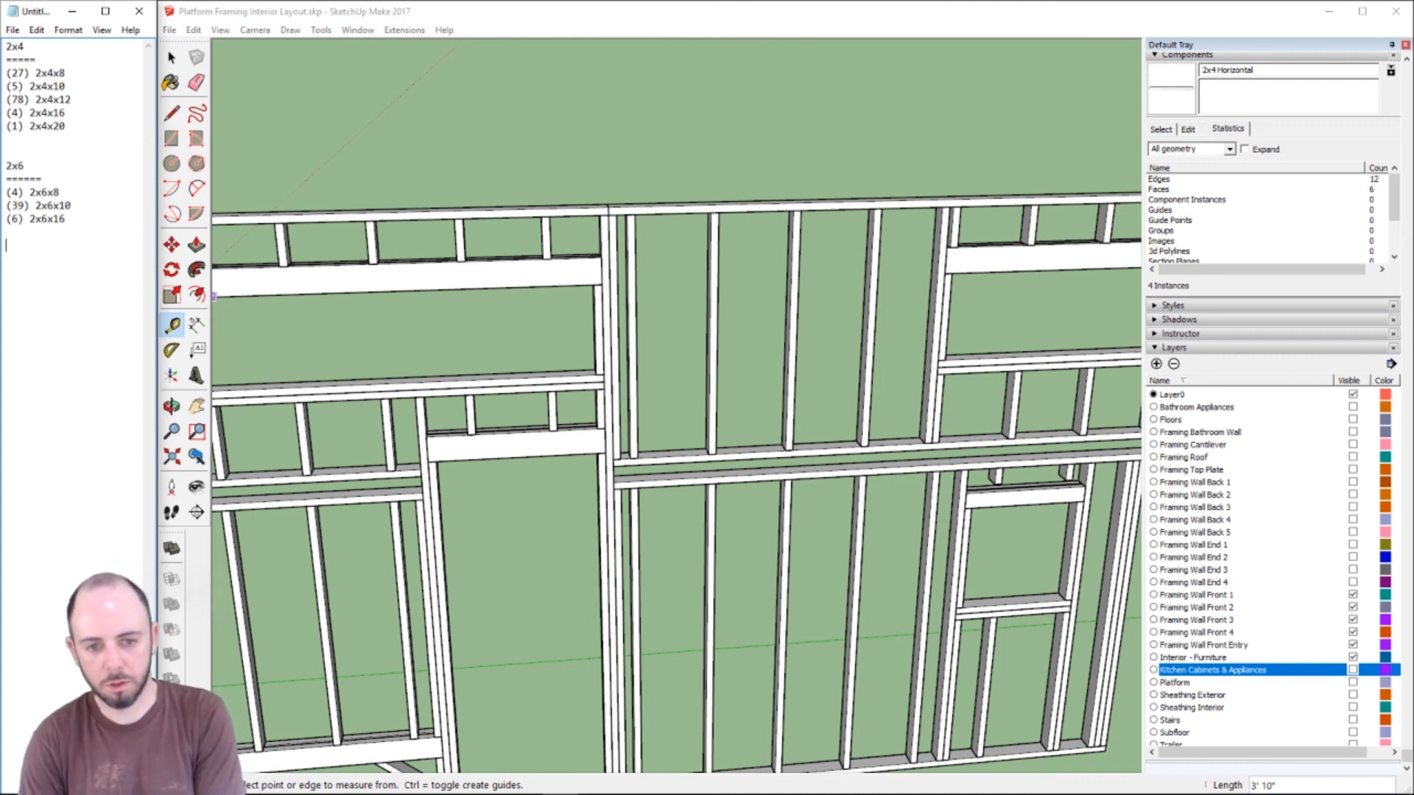
type("24'")
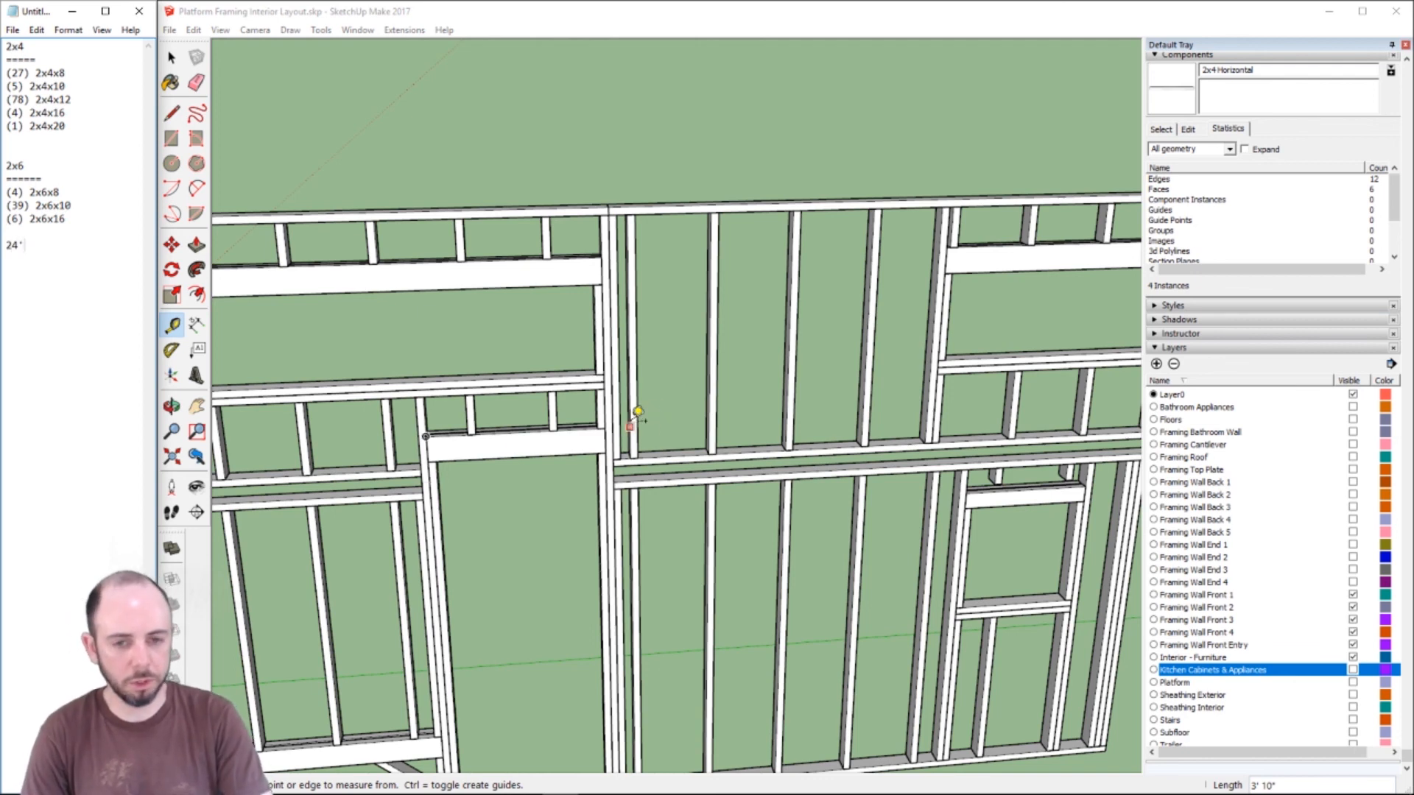
- Measure the header above the entry door opening in SketchUp and update the Notepad running total to 36'
left_click(604, 428)
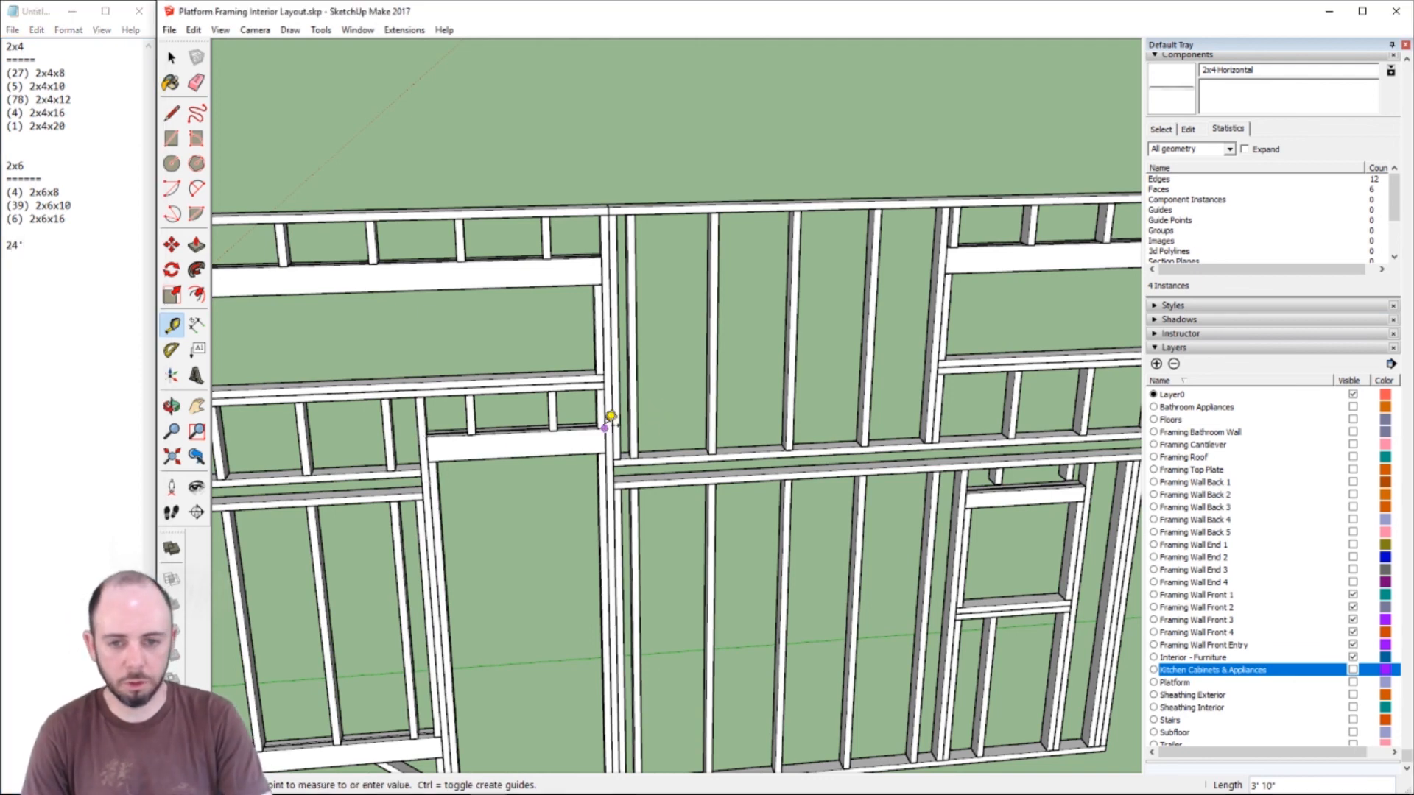
left_click(431, 419)
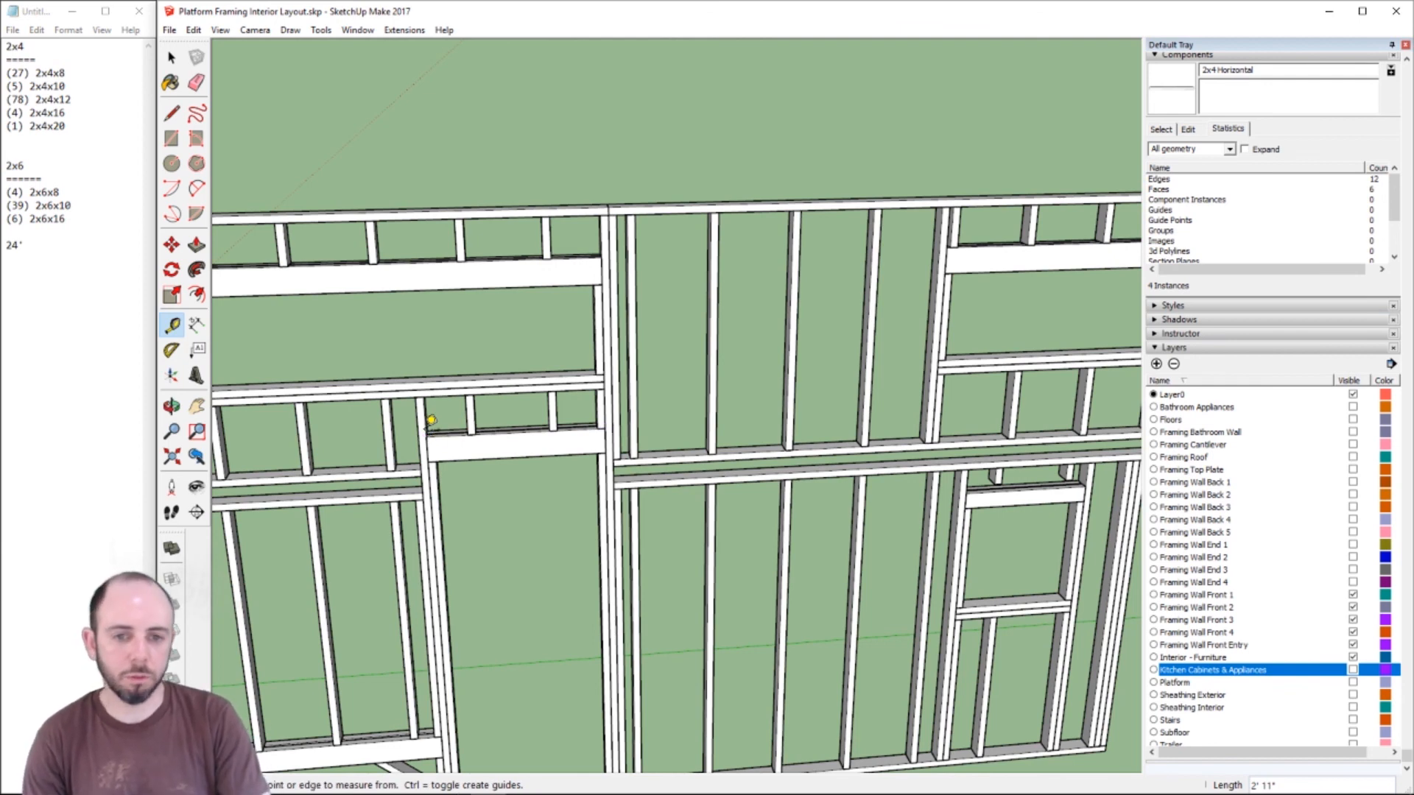
double_click(15, 245)
type("36'")
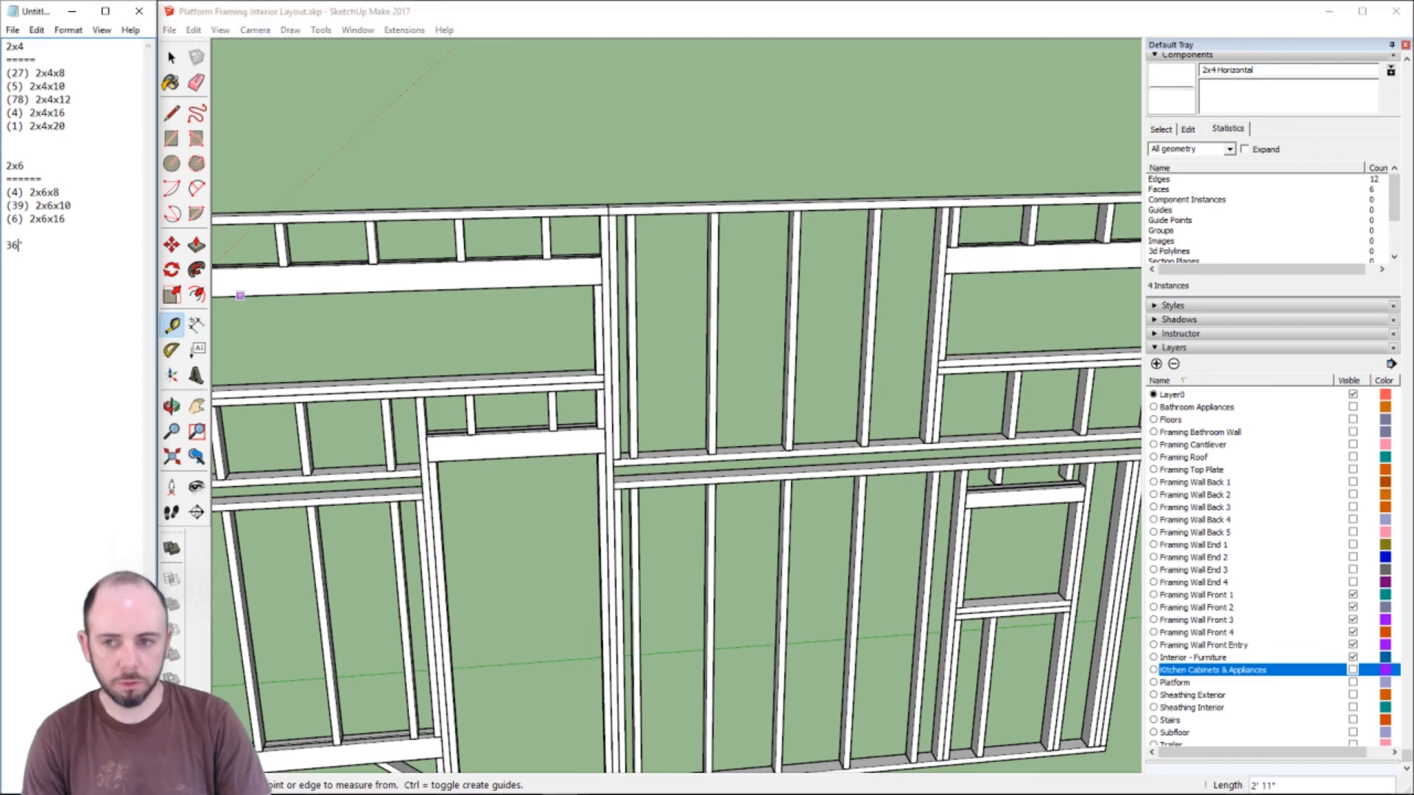
- Measure the header over the small lower window in the front wall and update the Notepad running total to 48'
left_click(1086, 487)
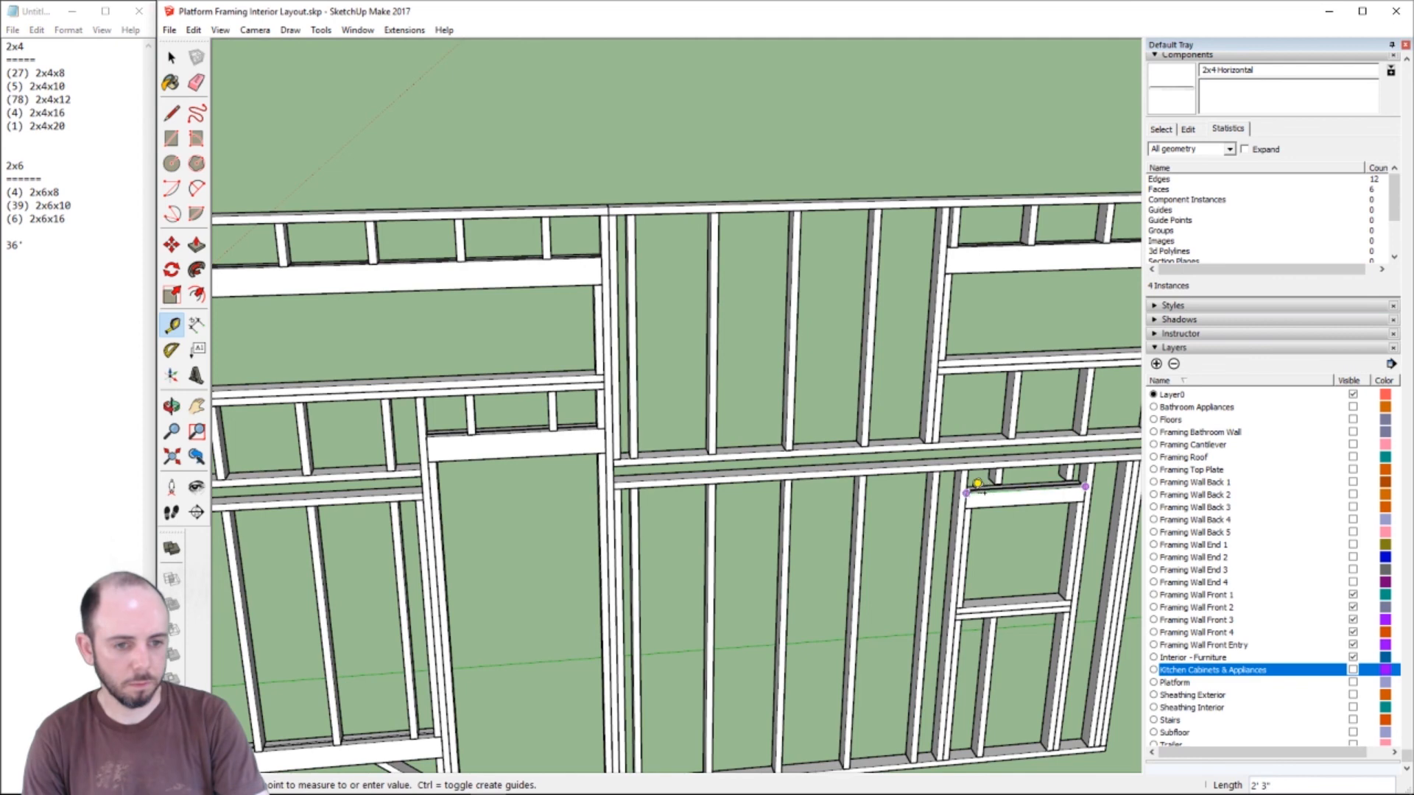
left_click(977, 484)
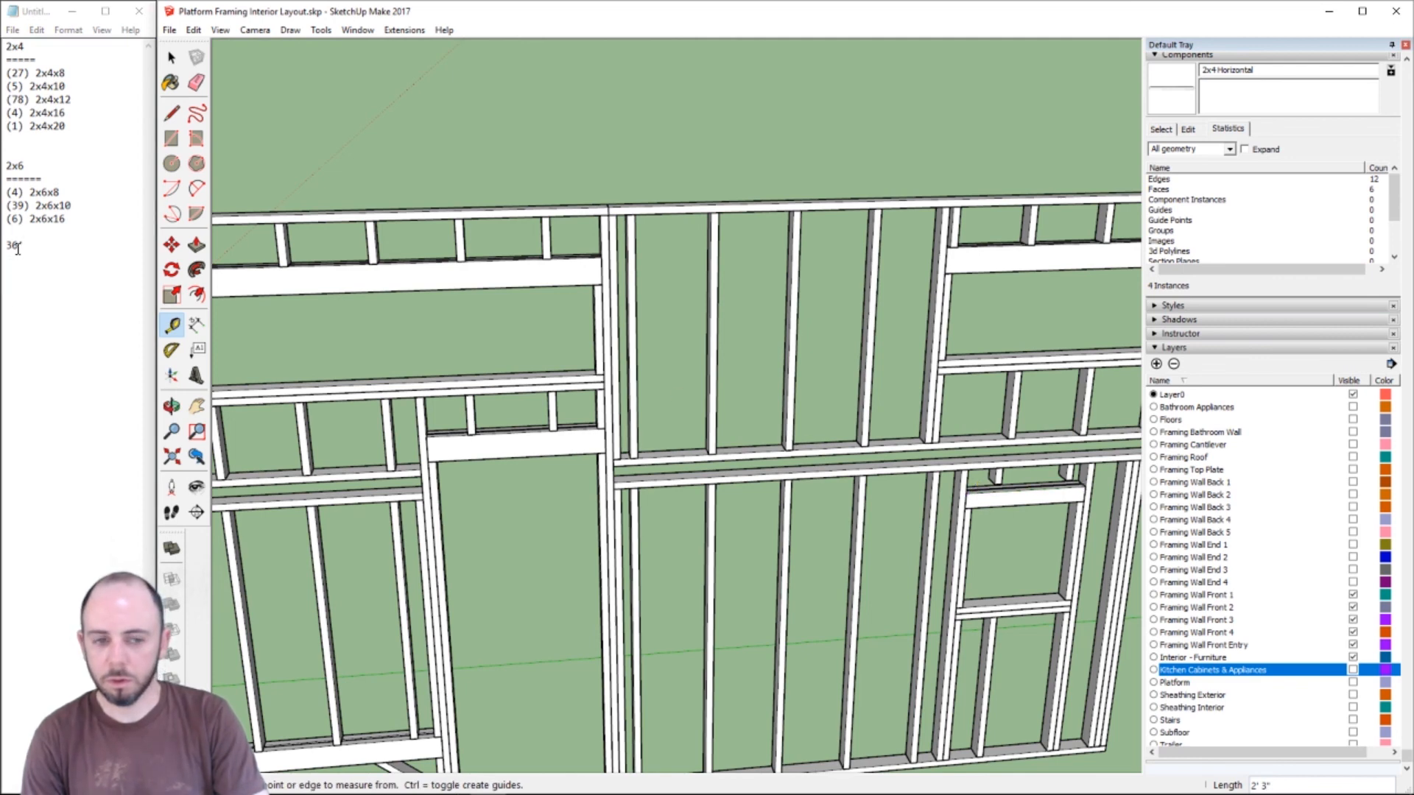
left_click_drag(18, 248, 5, 247)
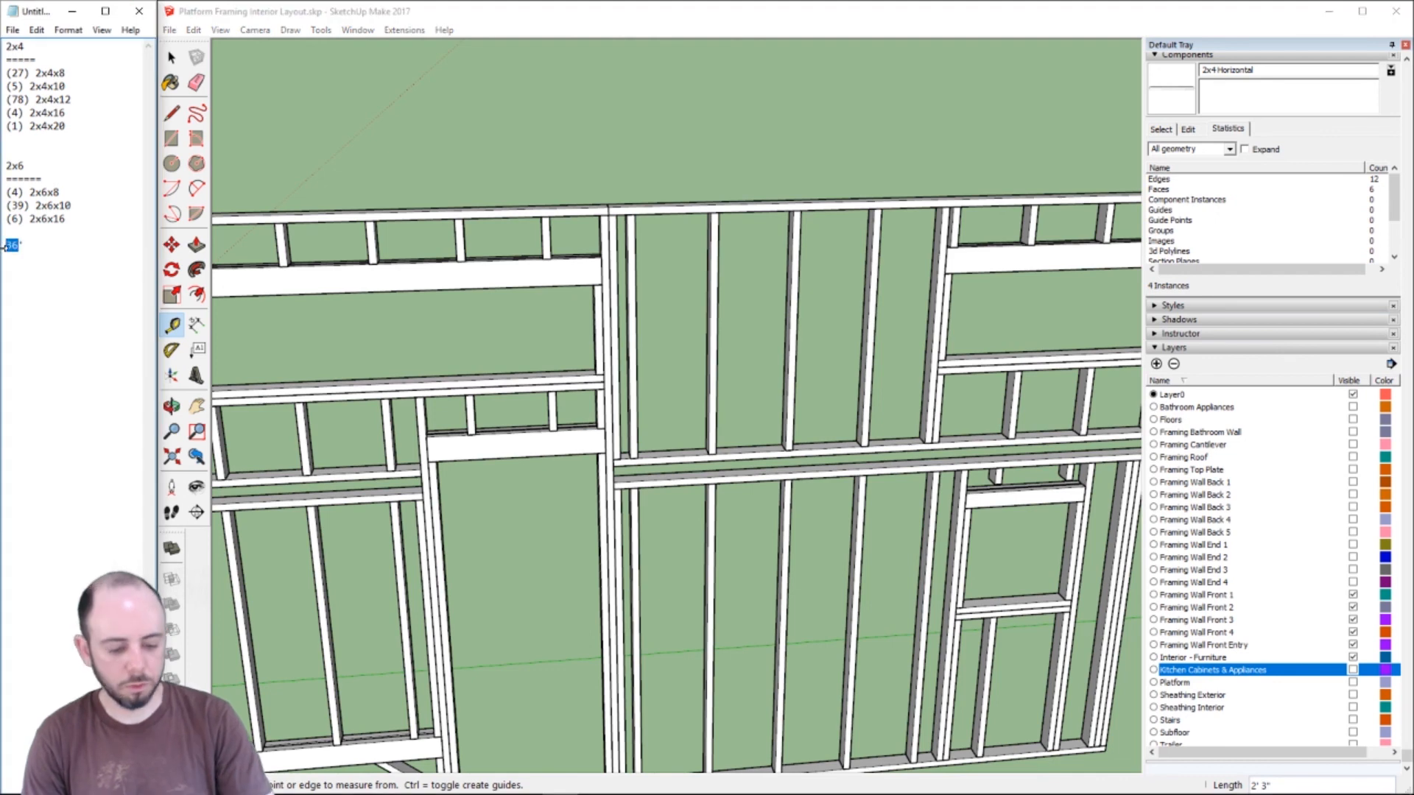
type("48h")
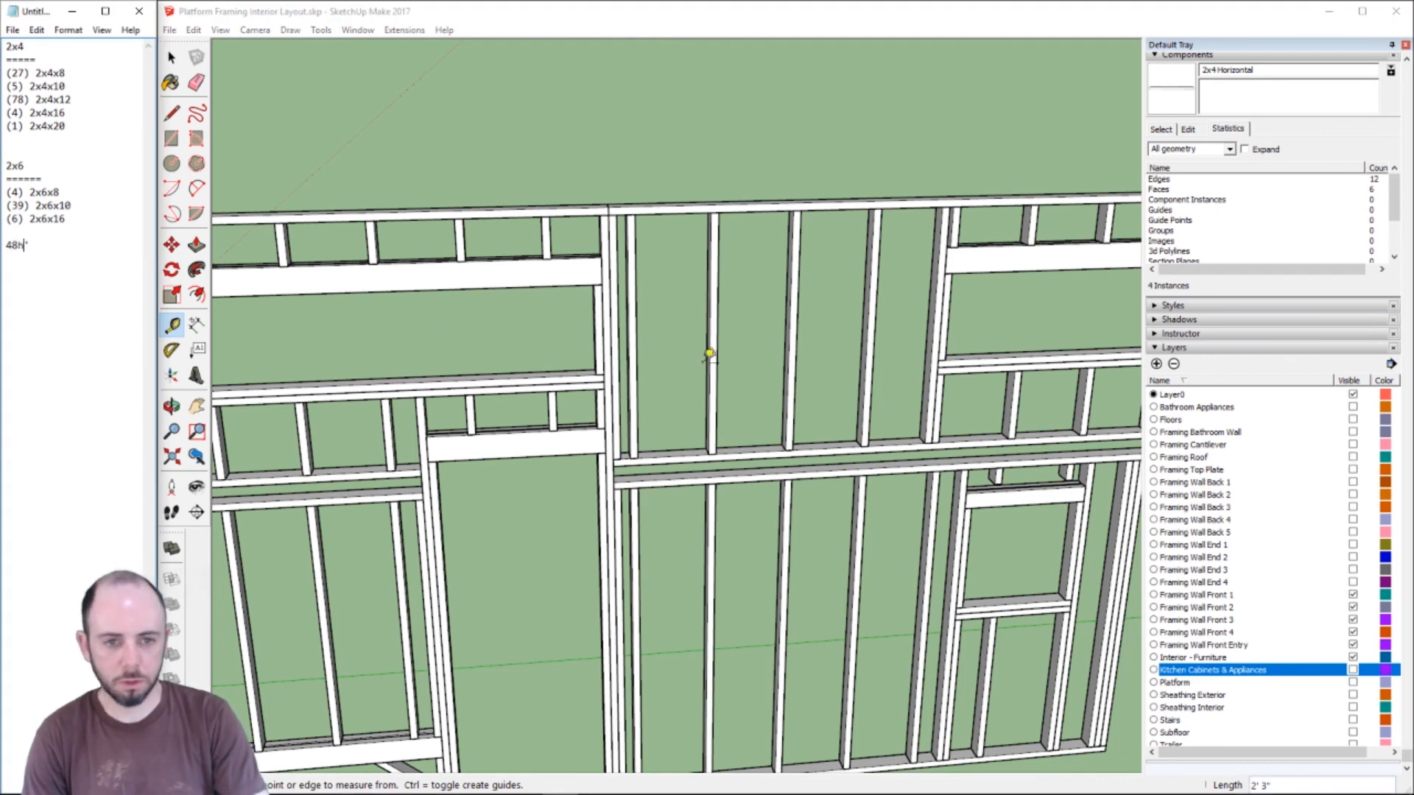
key("BackSpace")
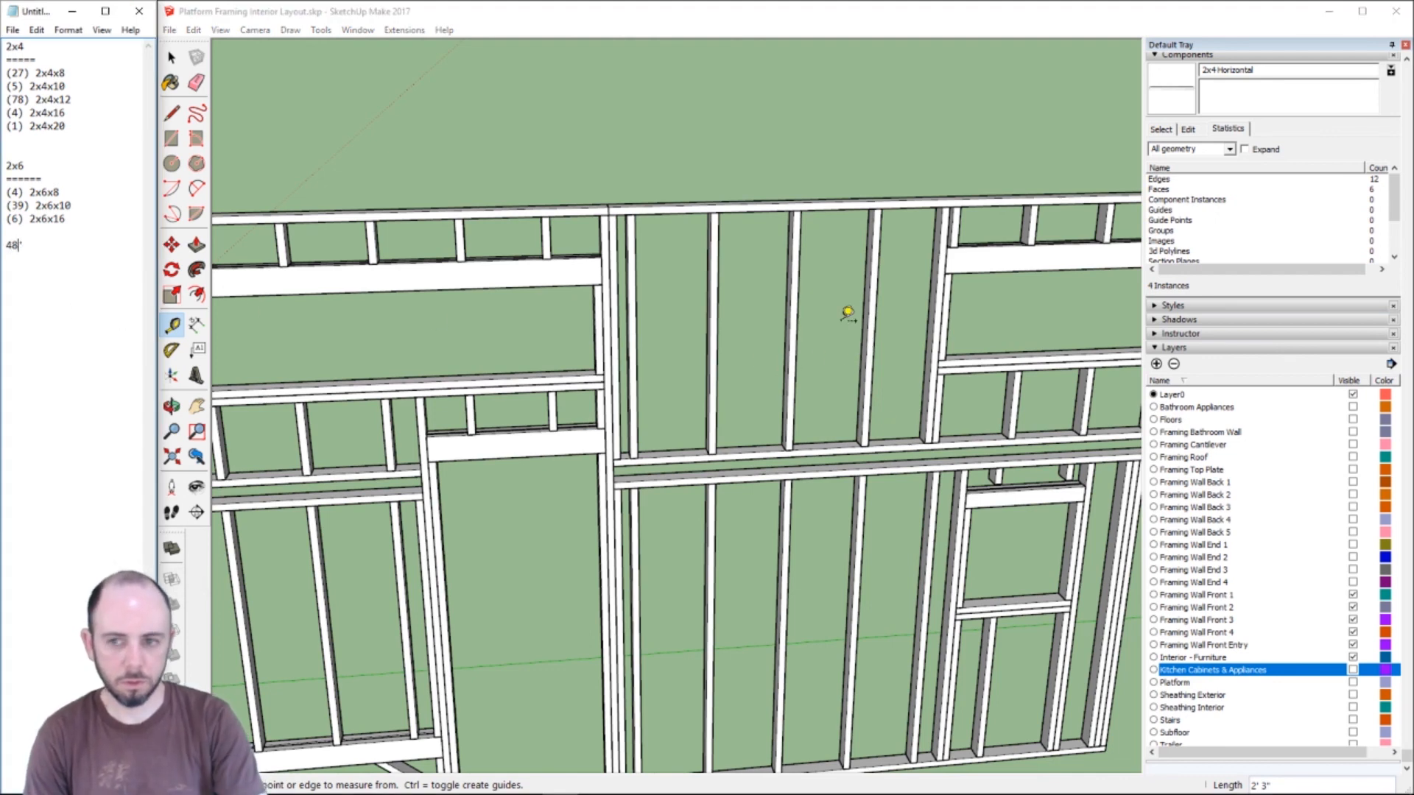
- Measure the header over the upper window above the small lower one and update the Notepad running total to 64
left_click(972, 170)
key("h")
left_click_drag(1119, 412, 762, 466)
key("t")
left_click(816, 291)
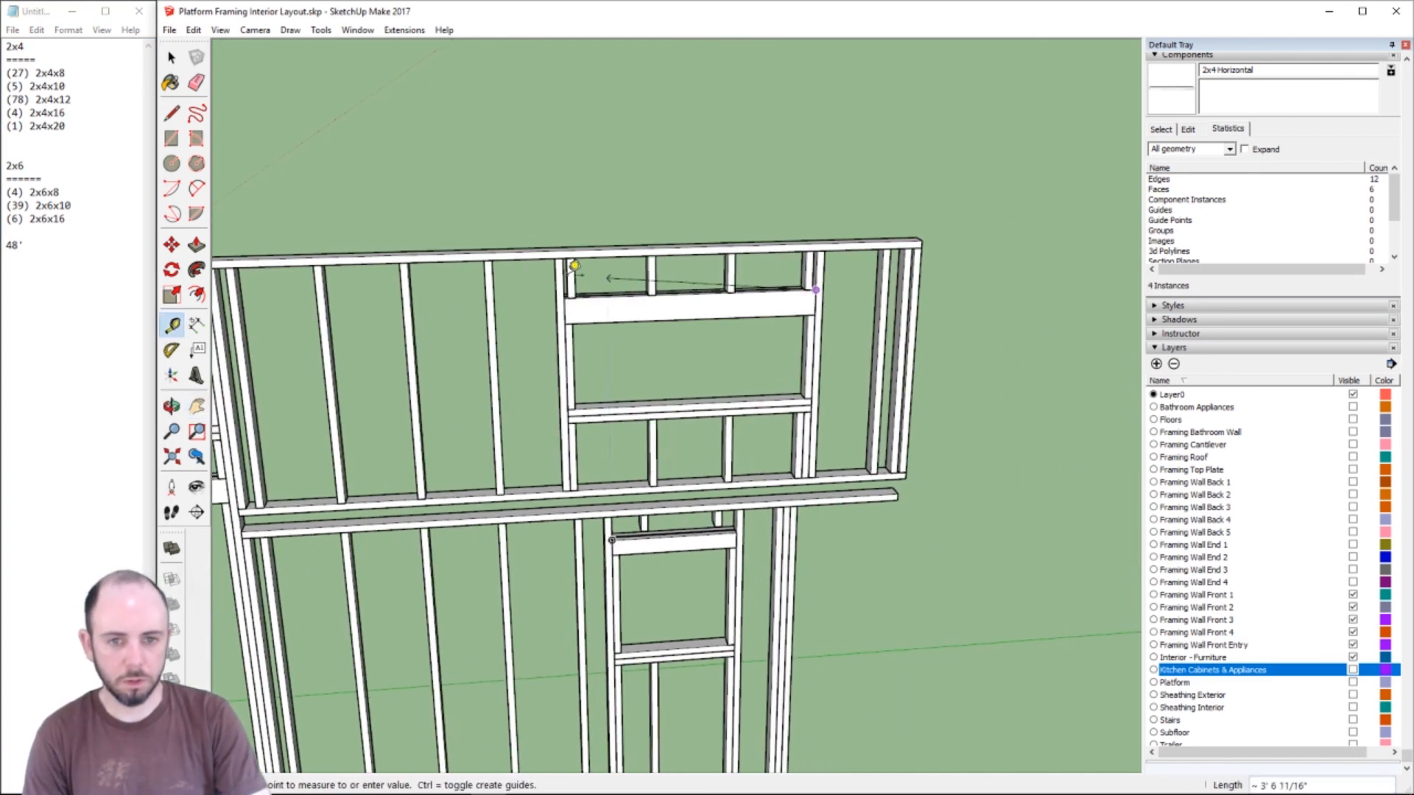
left_click(573, 299)
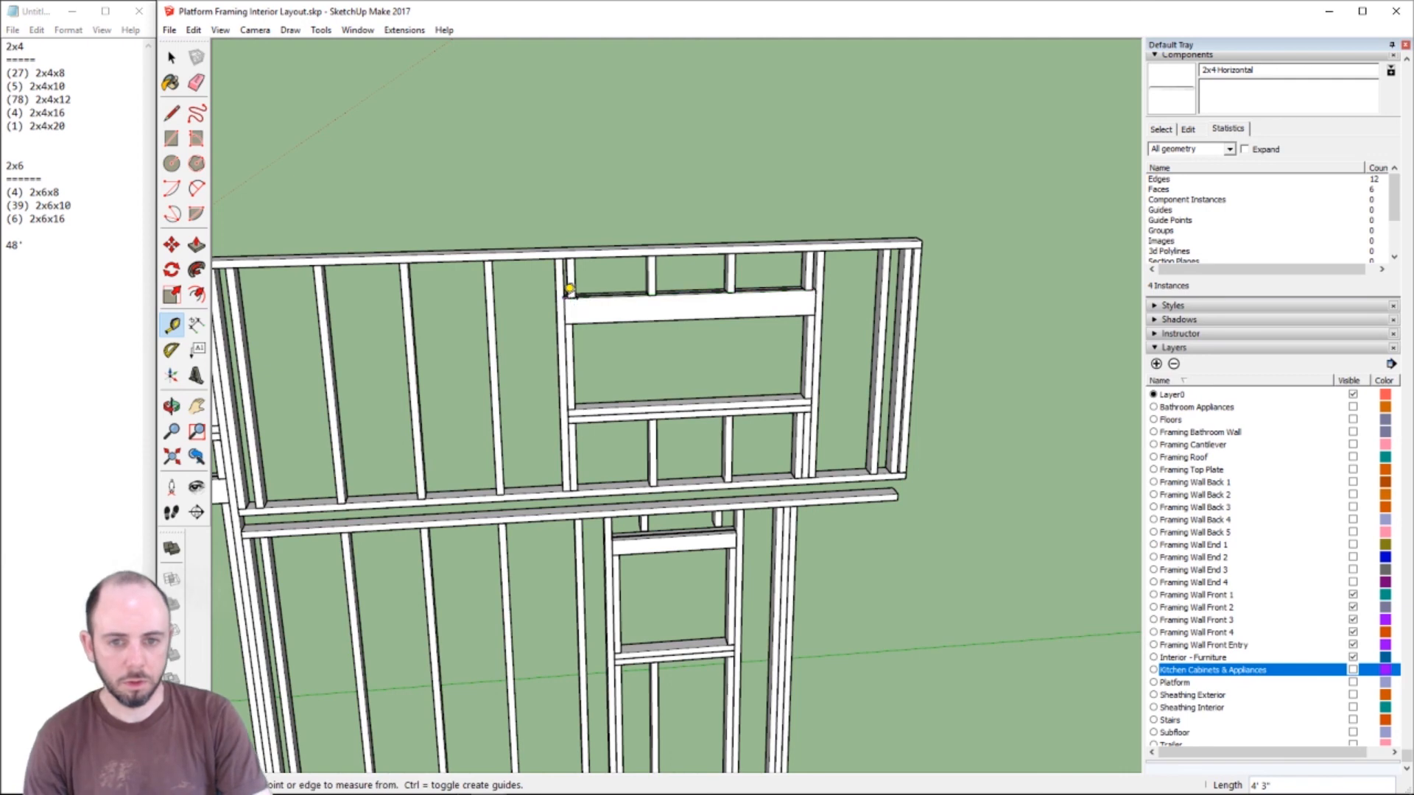
left_click(18, 246)
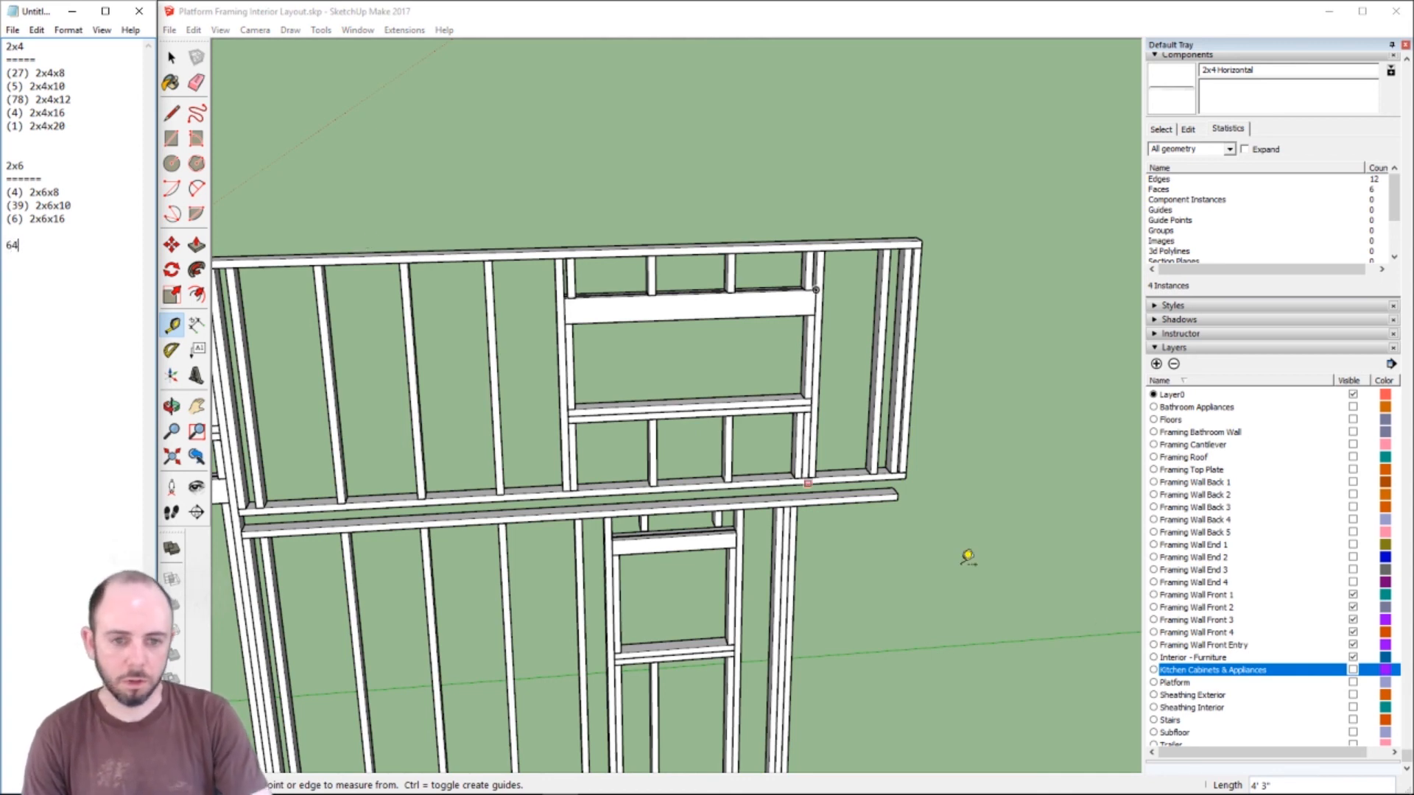
- Hide the Interior - Furniture, Framing Wall Front Entry and Framing Wall Front 1 to 4 layers in SketchUp
left_click(1353, 657)
left_click(1353, 644)
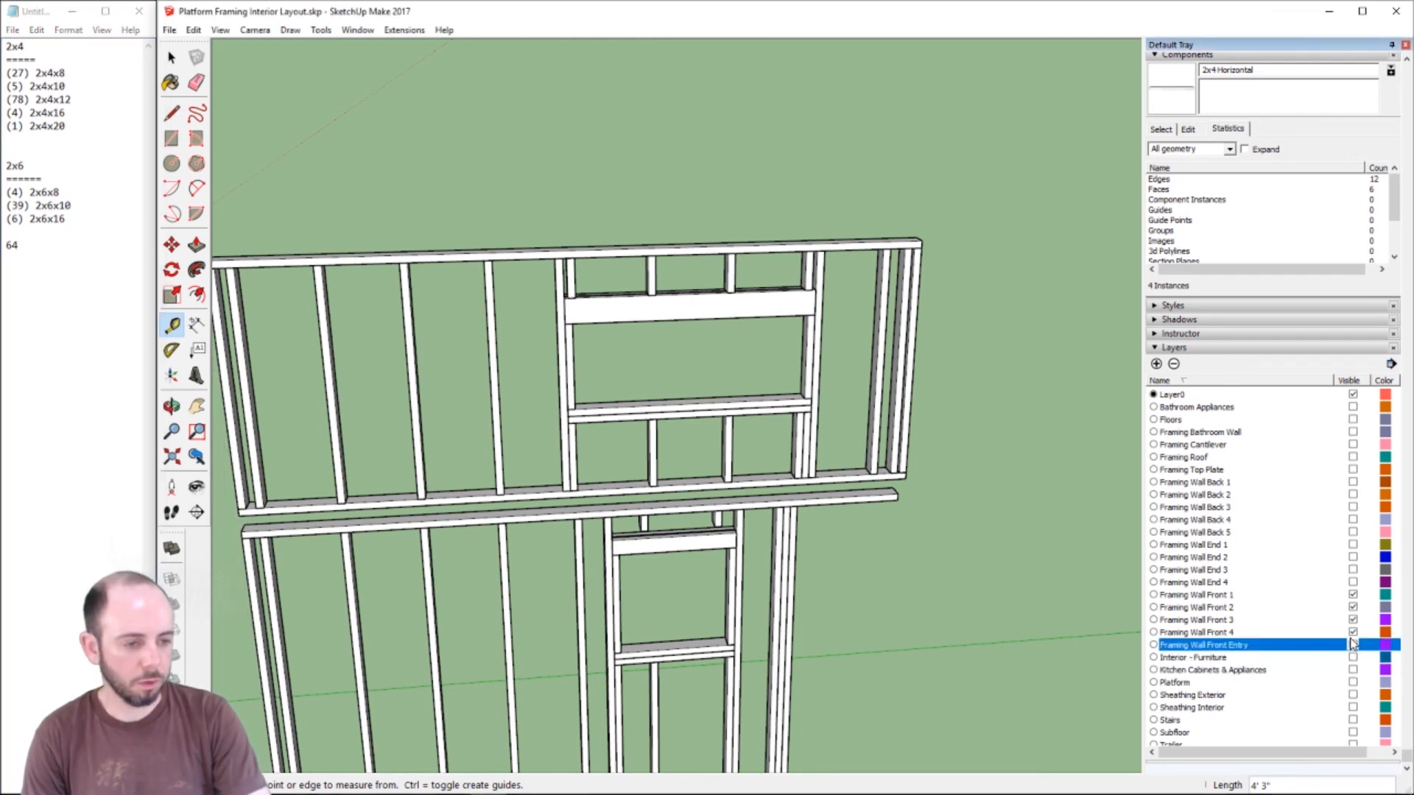
left_click(1353, 632)
left_click(1352, 619)
left_click(1353, 606)
left_click(1353, 594)
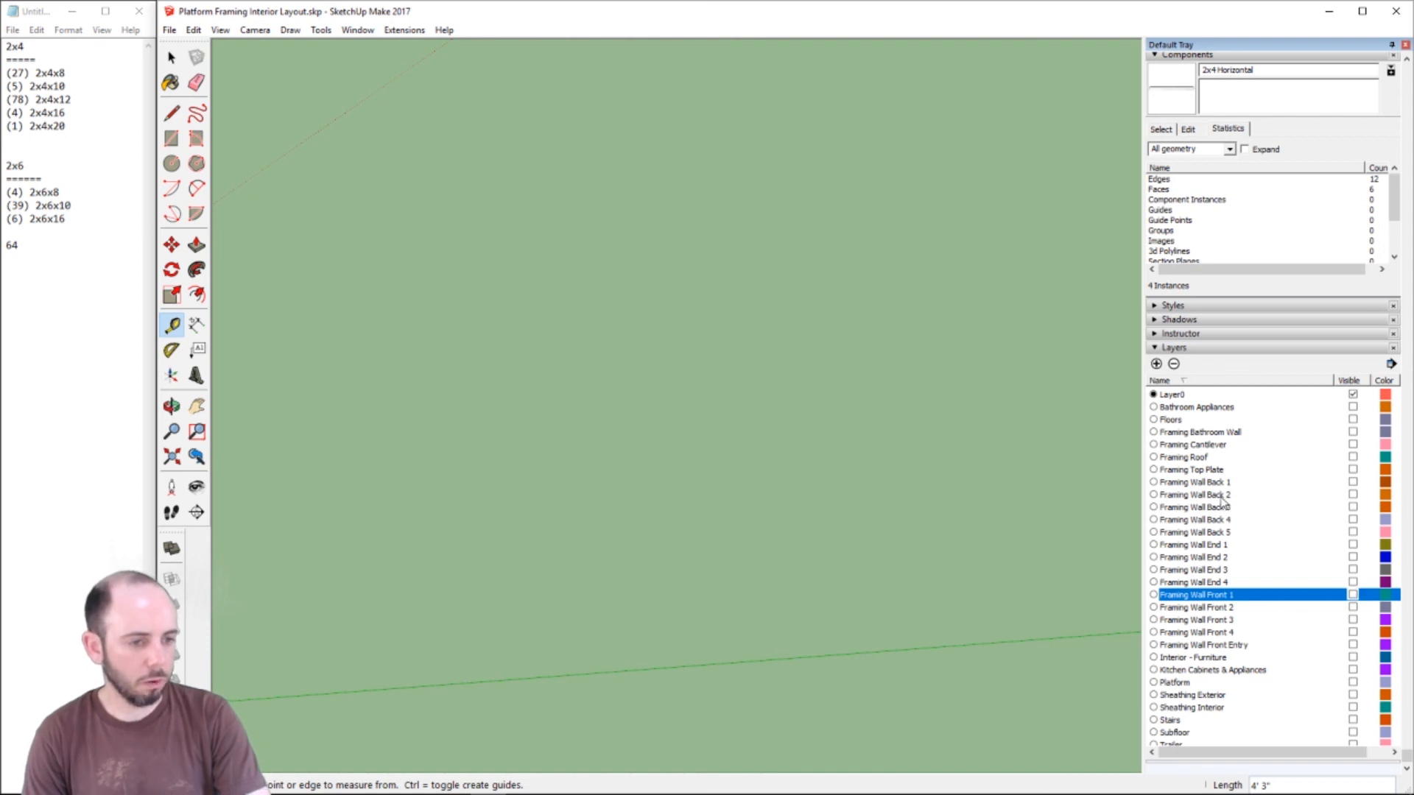
- Show the Framing Wall End 1 to 4 layers and inspect the framing of both end walls
left_click(1353, 582)
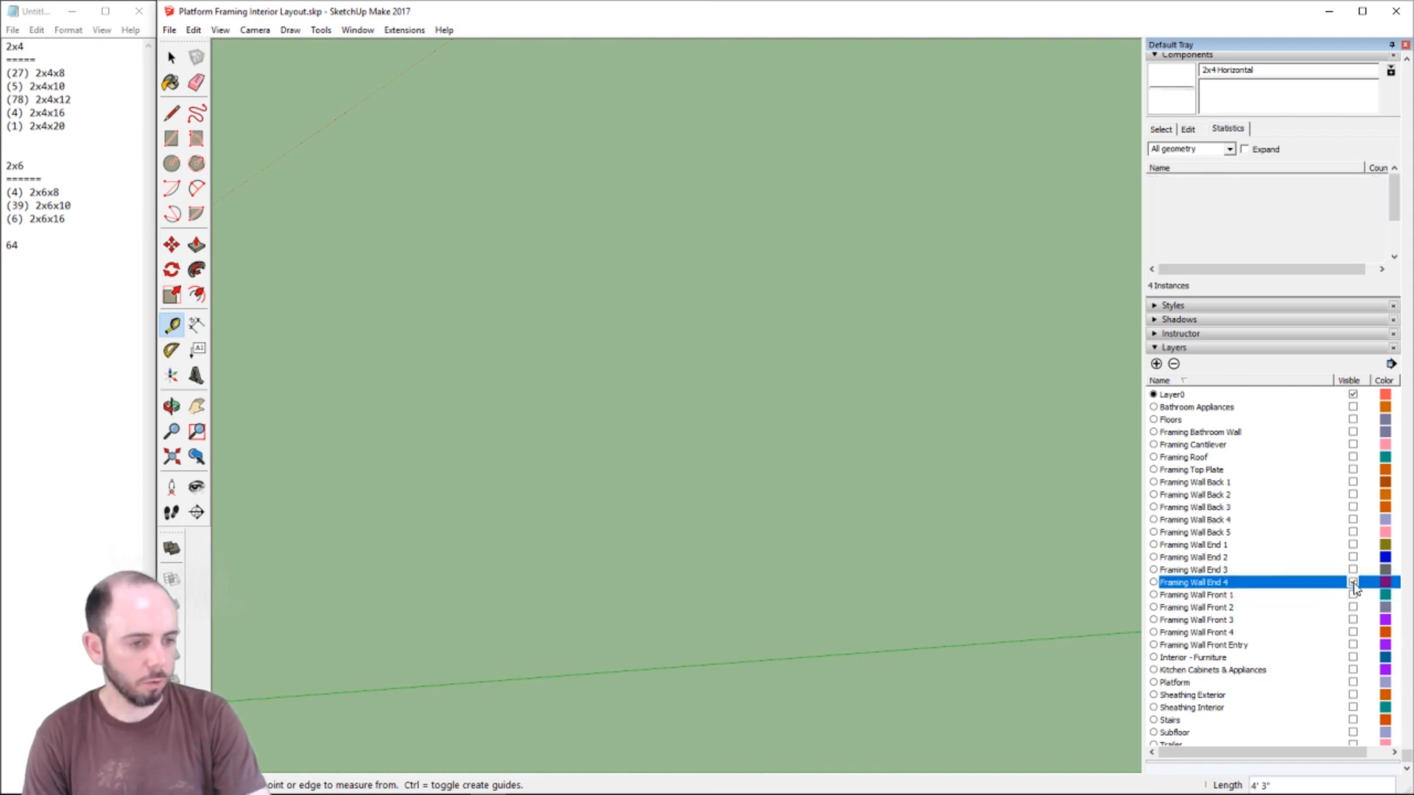
left_click(1352, 569)
left_click(1353, 556)
left_click(1353, 544)
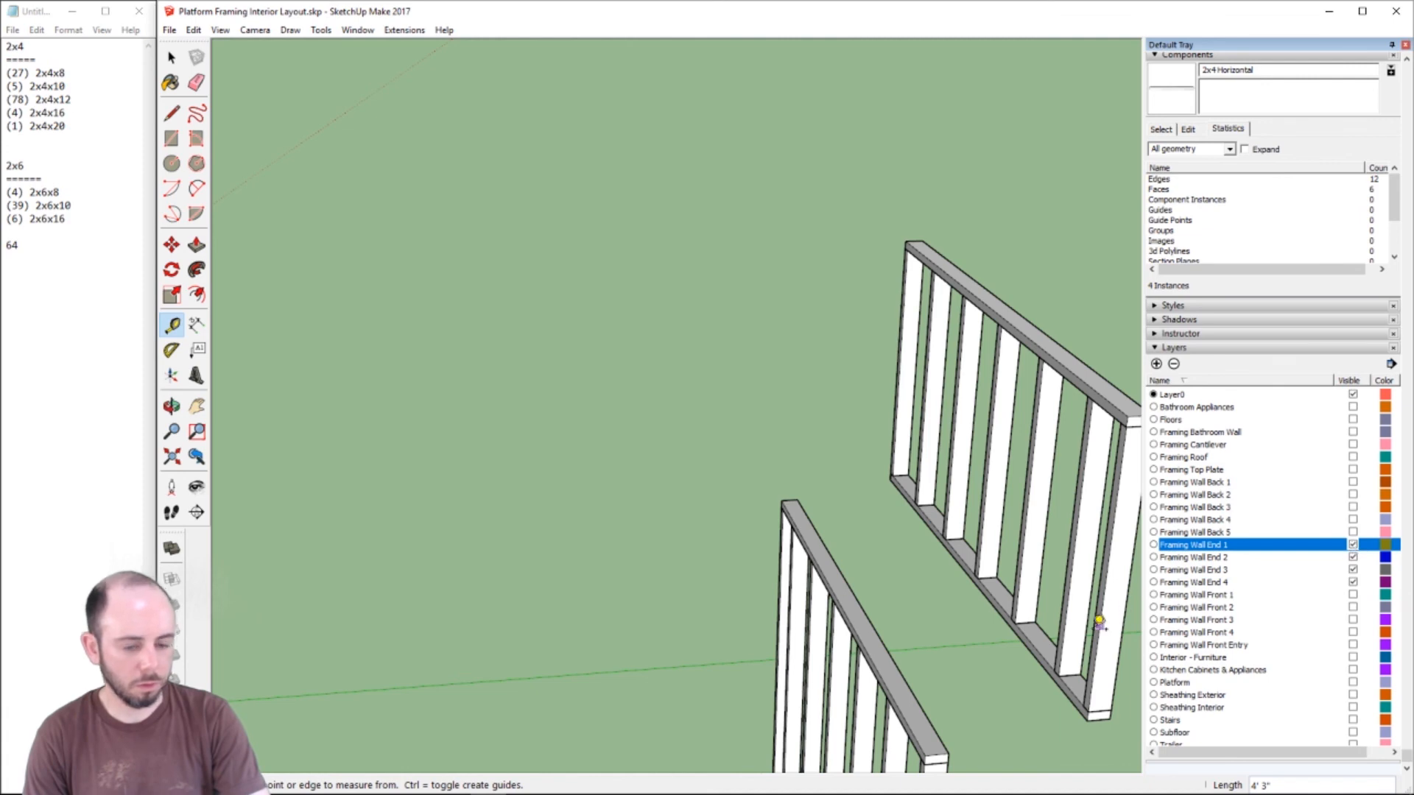
scroll(467, 678, "down", 5)
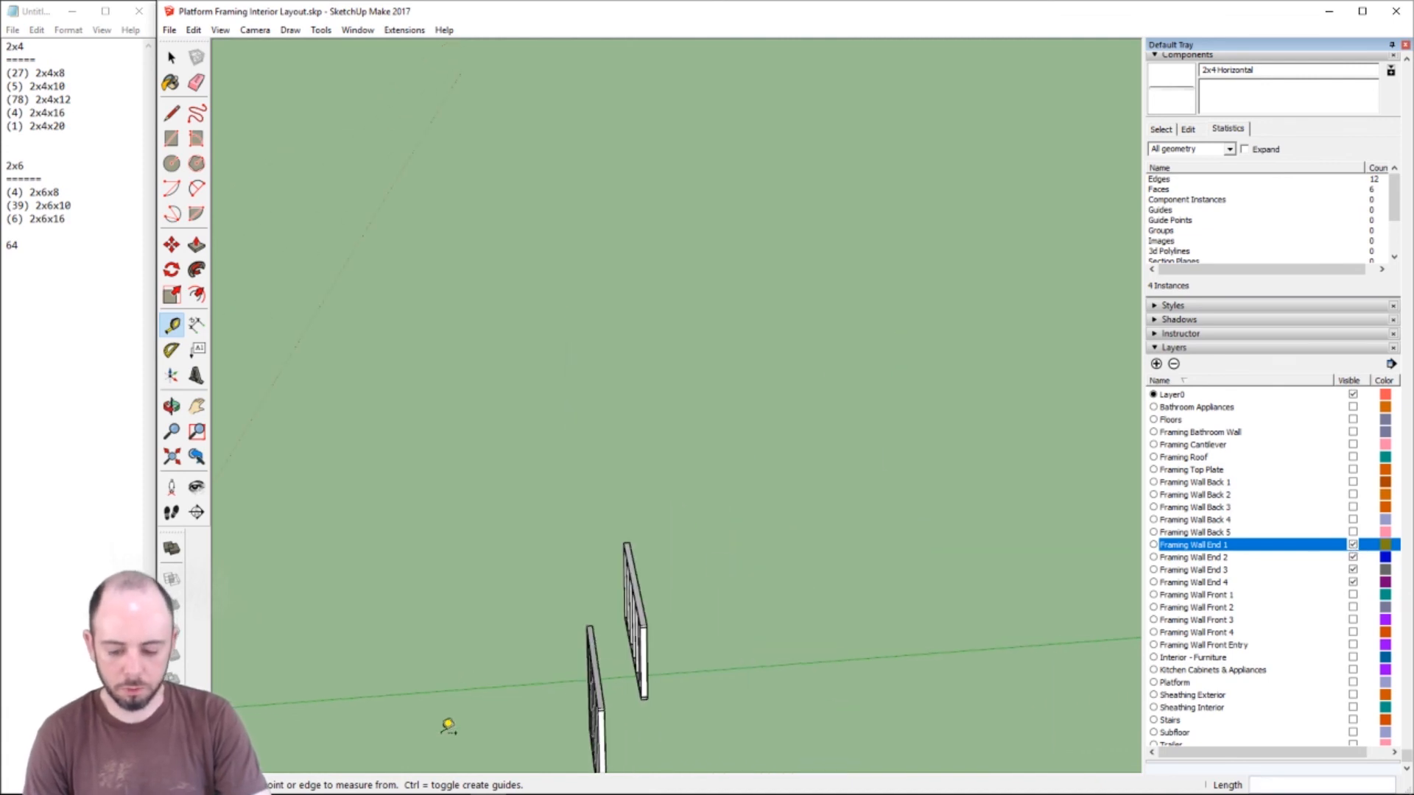
key("h")
left_click_drag(371, 695, 1098, 435)
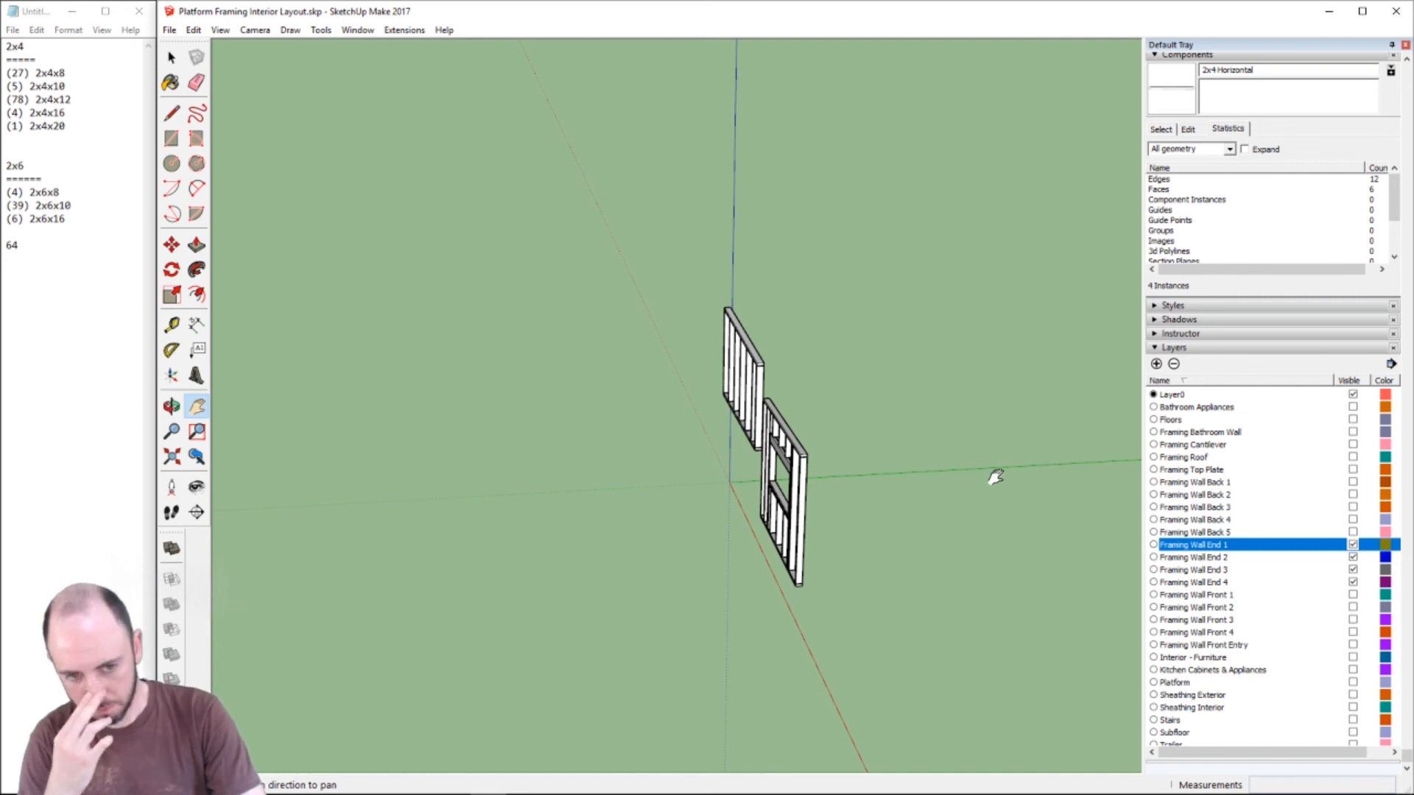
key("o")
left_click_drag(807, 528, 1136, 452)
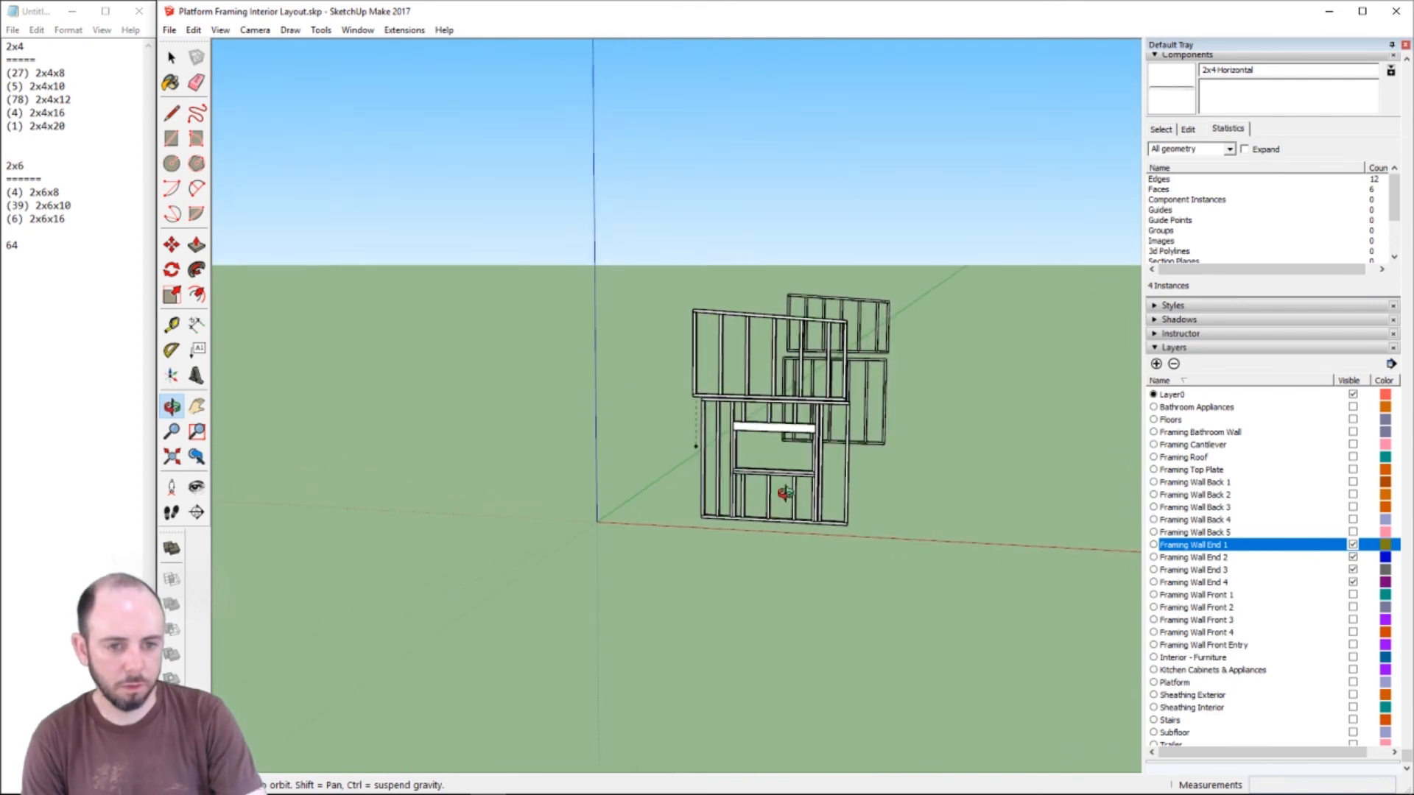
left_click_drag(840, 483, 685, 512)
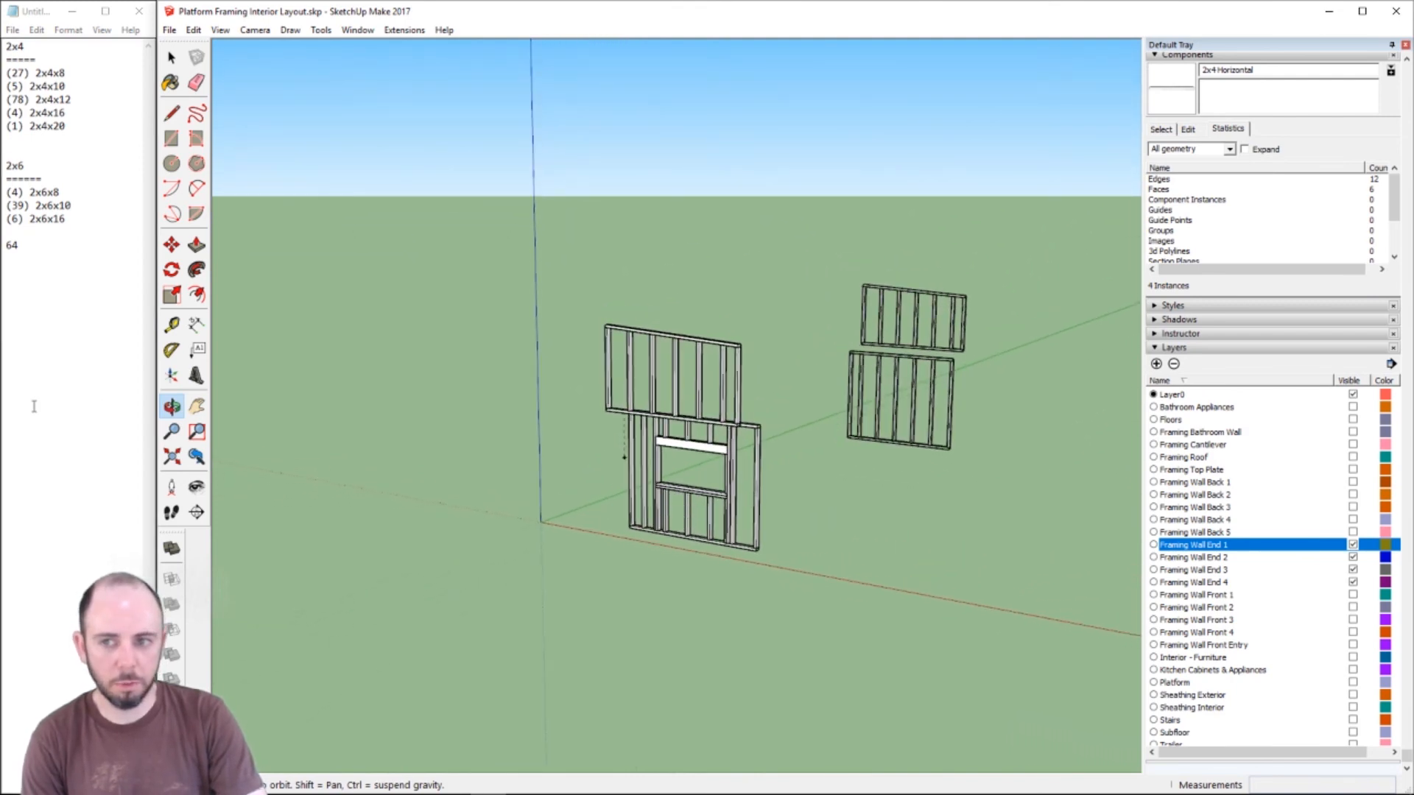
- Change the 2x6x10 quantity in the Notepad list to 46 and delete the running total below the list
left_click(55, 233)
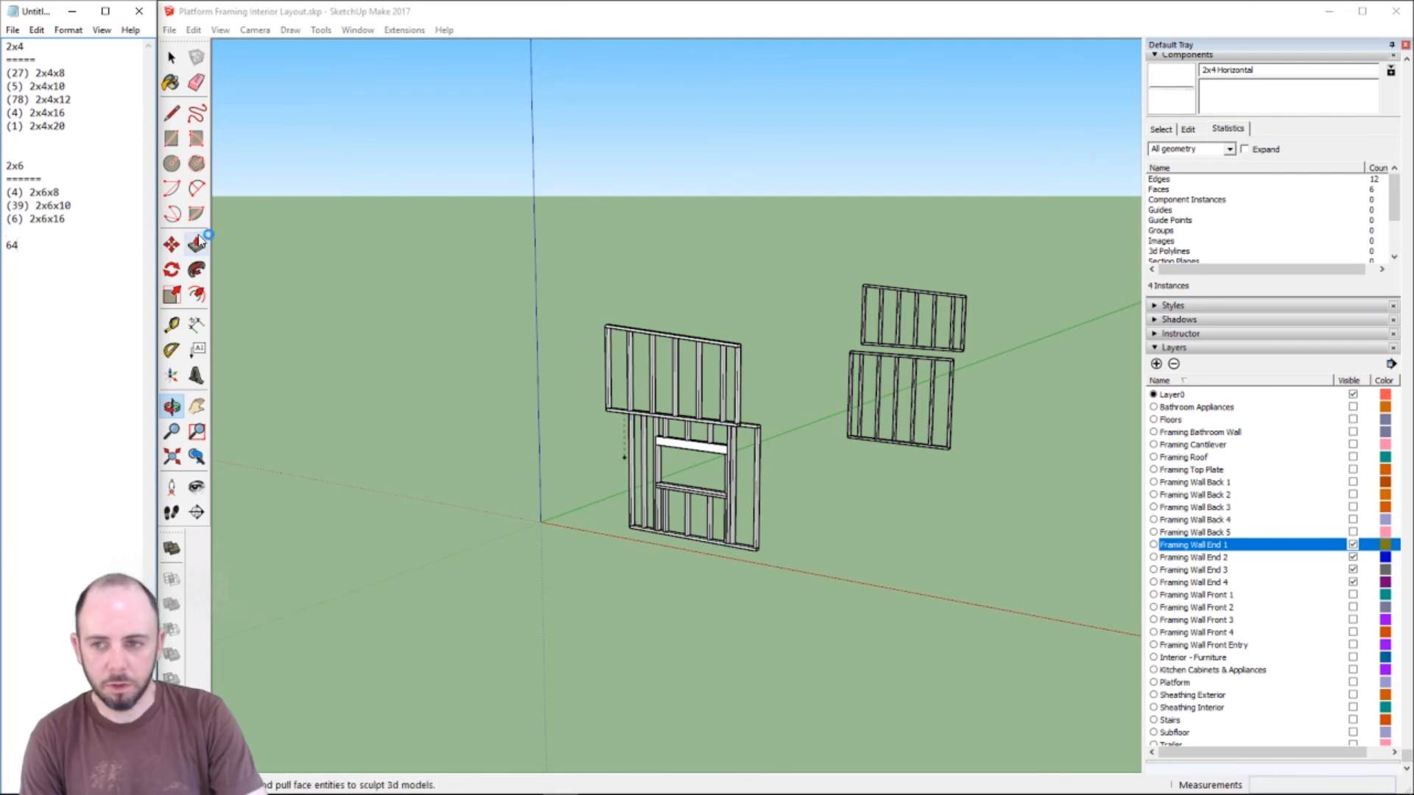
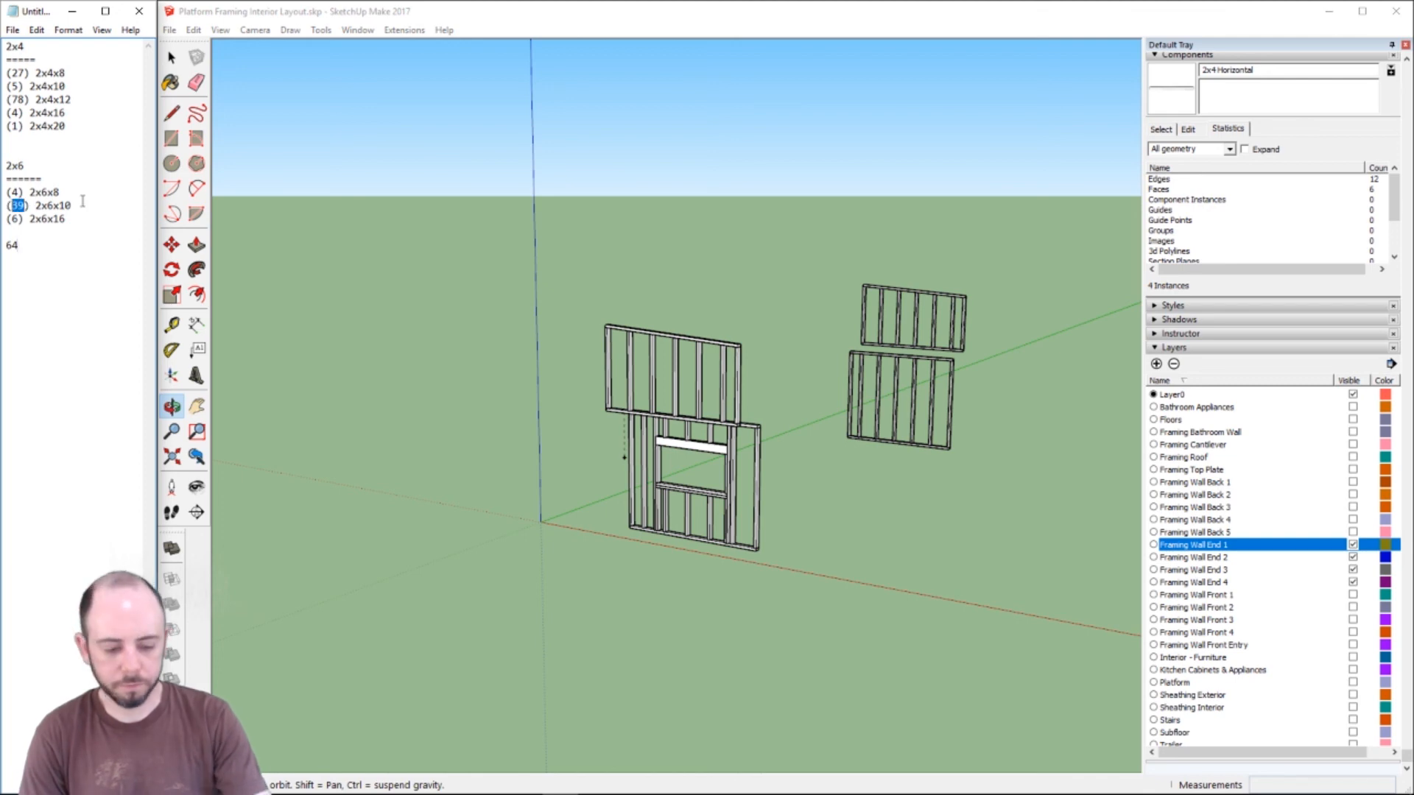
type("46")
left_click_drag(34, 246, 3, 245)
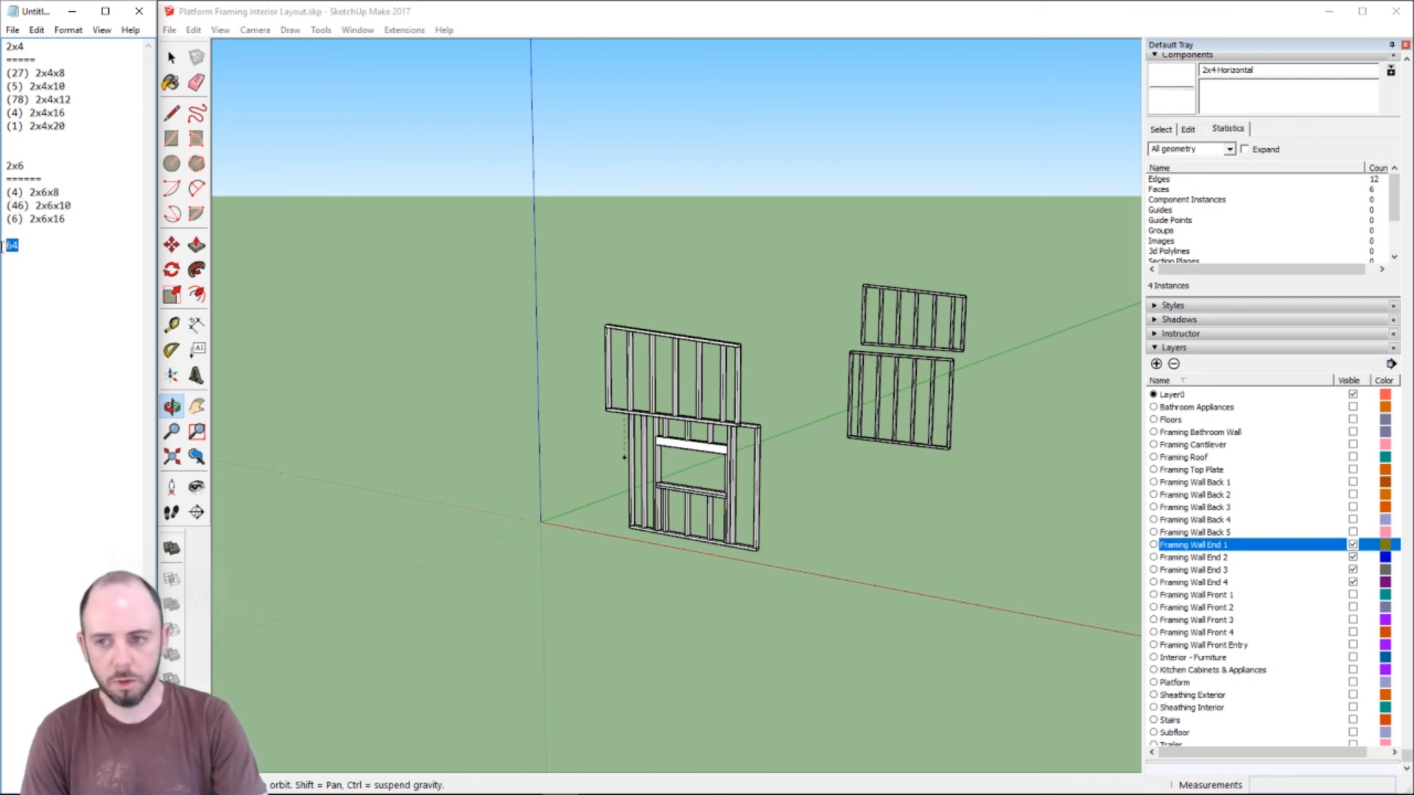
key("BackSpace")
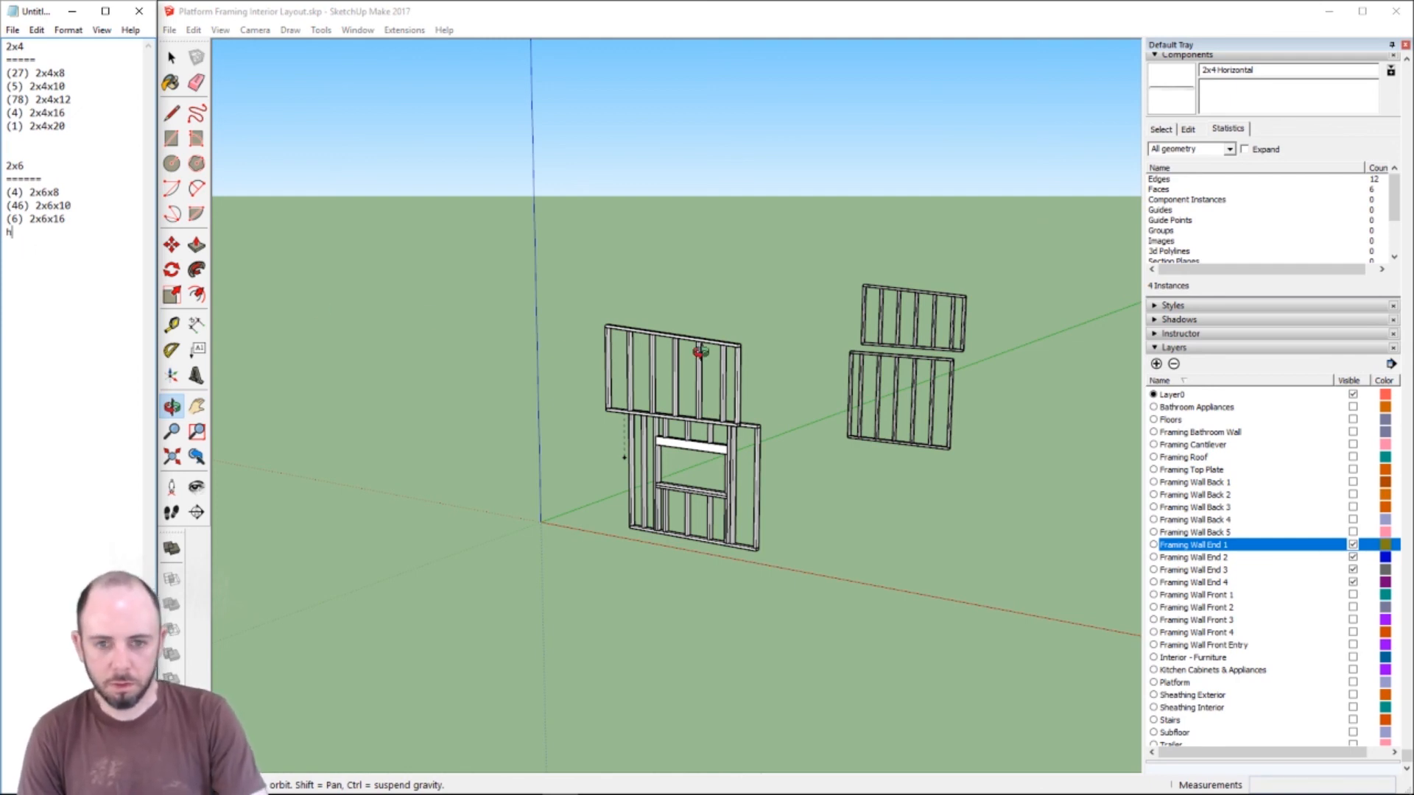
left_click(676, 4)
key("h")
mouse_move(861, 402)
left_mouse_down()
mouse_move(810, 426)
mouse_move(619, 456)
left_mouse_up()
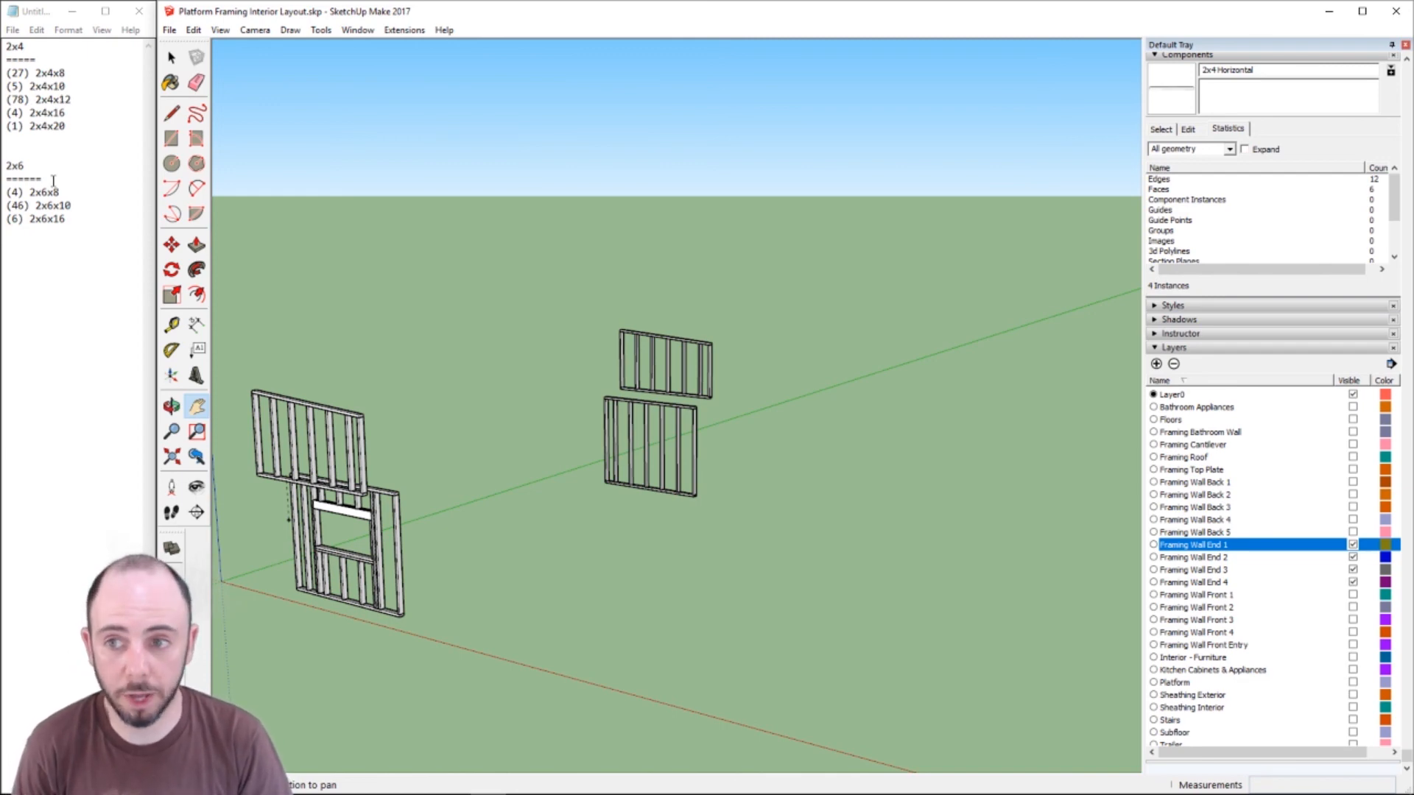
left_click_drag(53, 182, 3, 153)
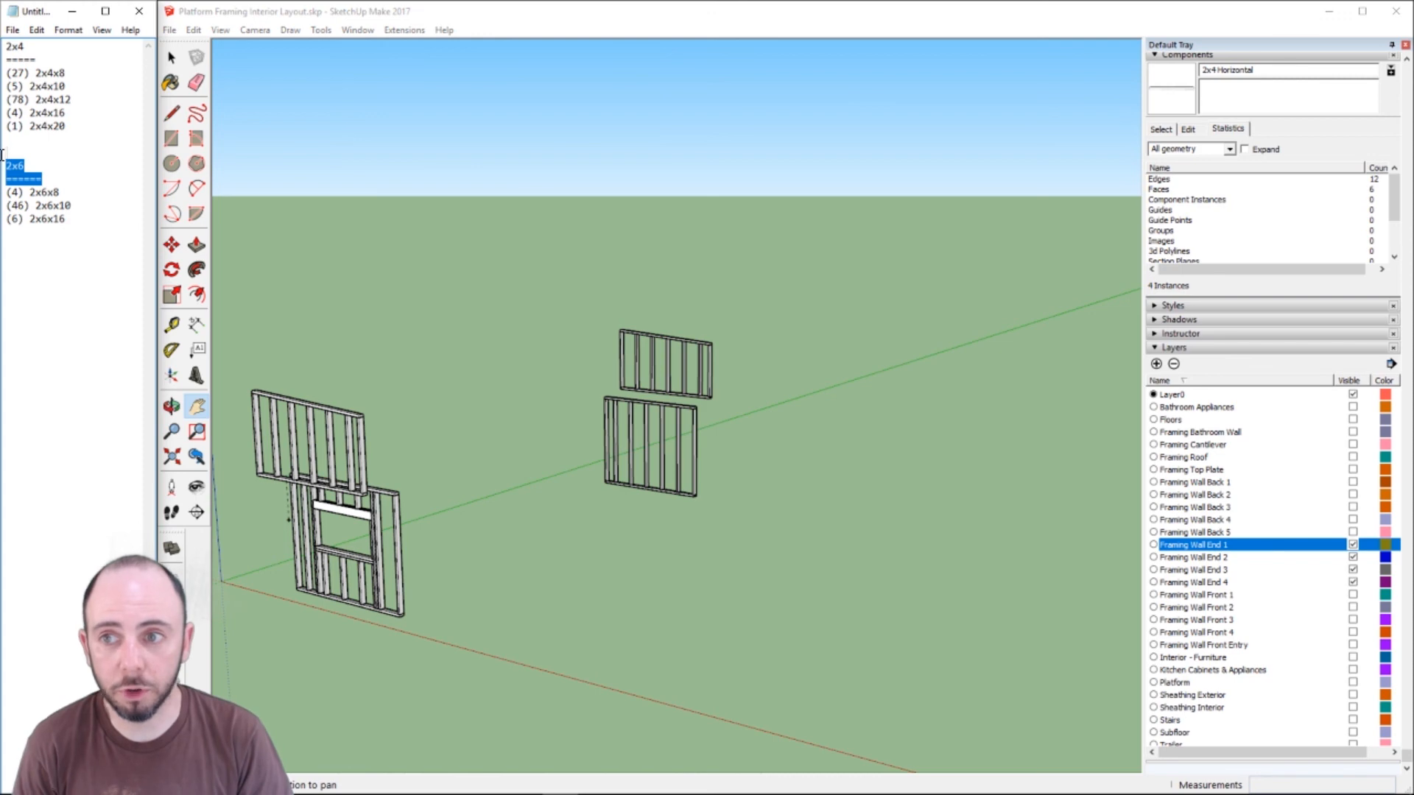
left_click(42, 154)
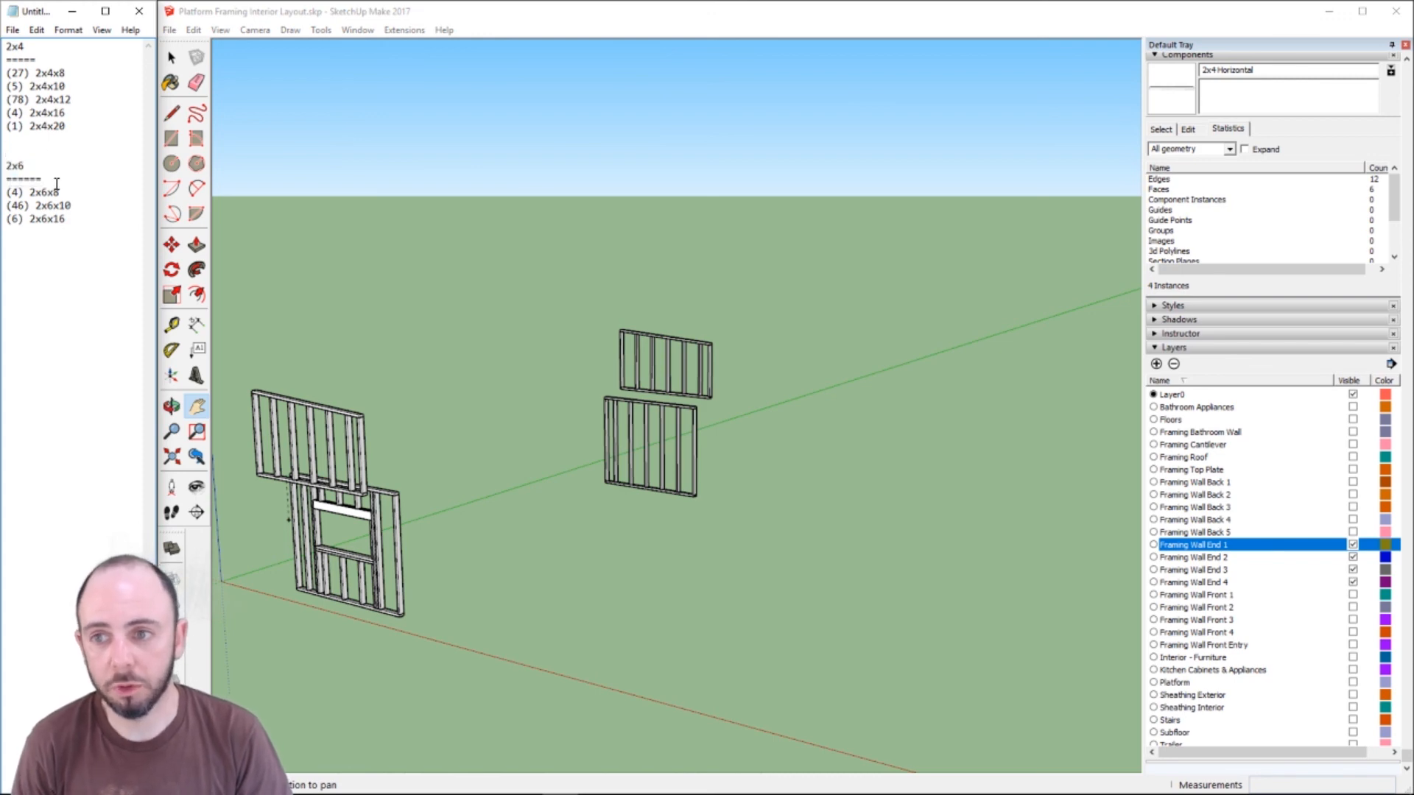
left_click_drag(57, 183, 6, 99)
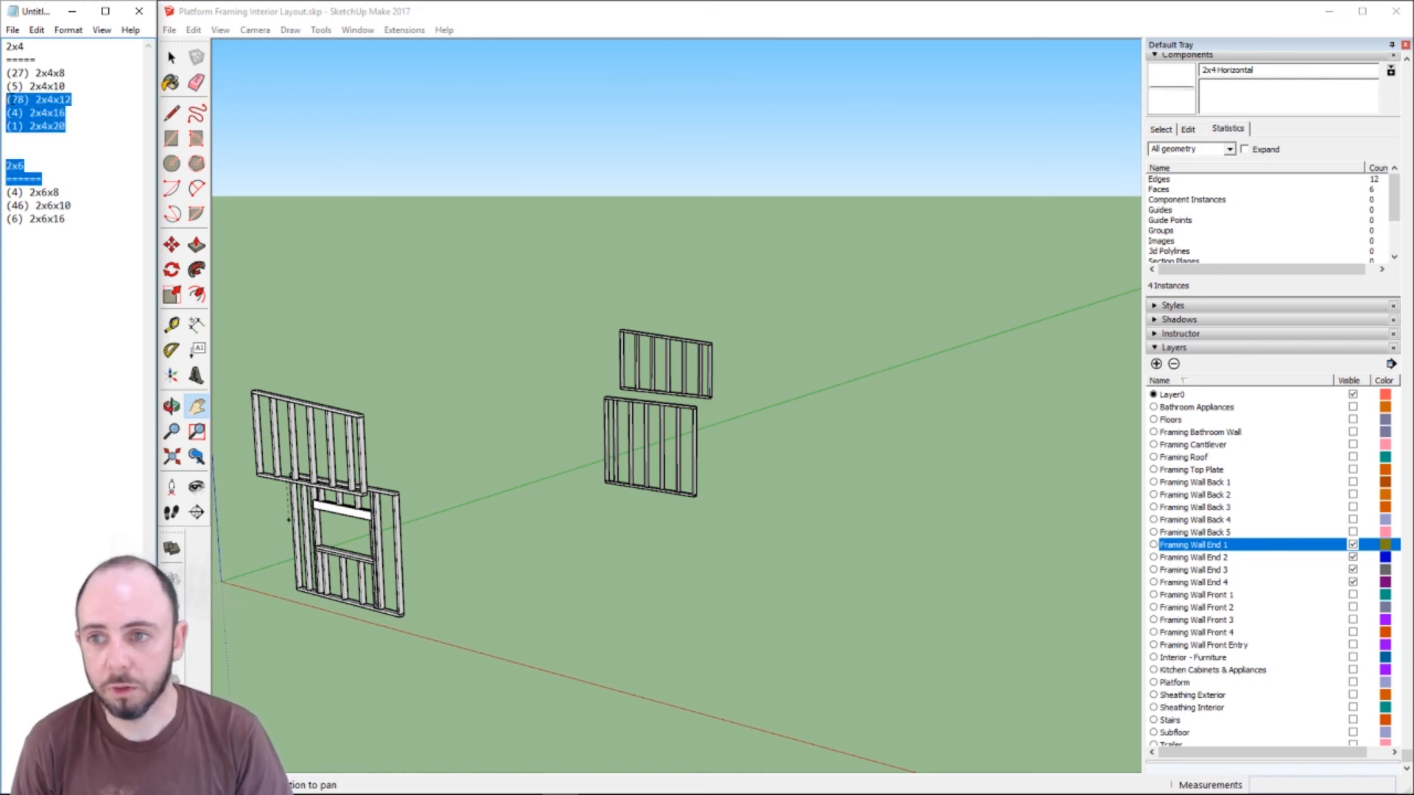
left_click(7, 60, "shift")
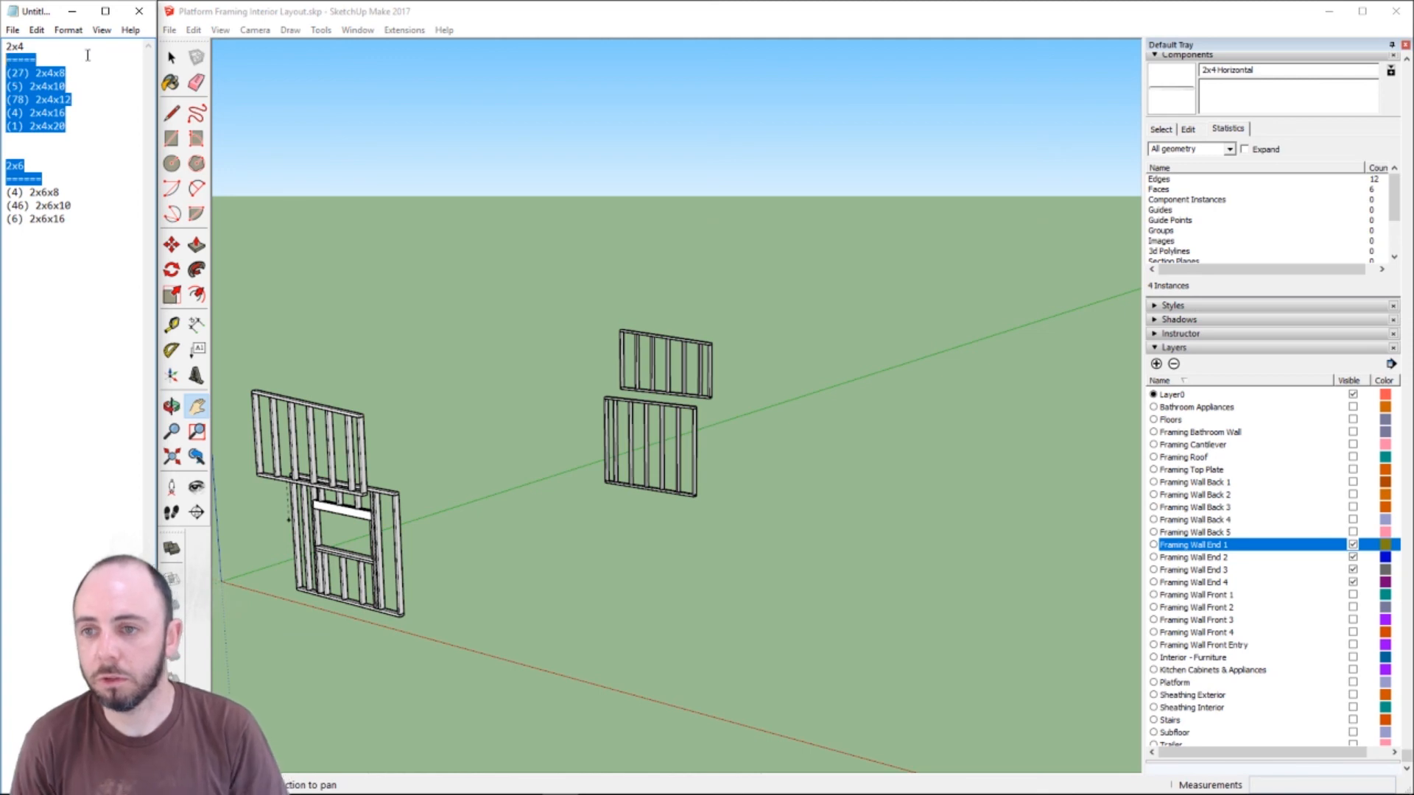
- Try removing the 2x6 heading and its underline from the Notepad list, and undo the deletion
key("Down")
key("Down")
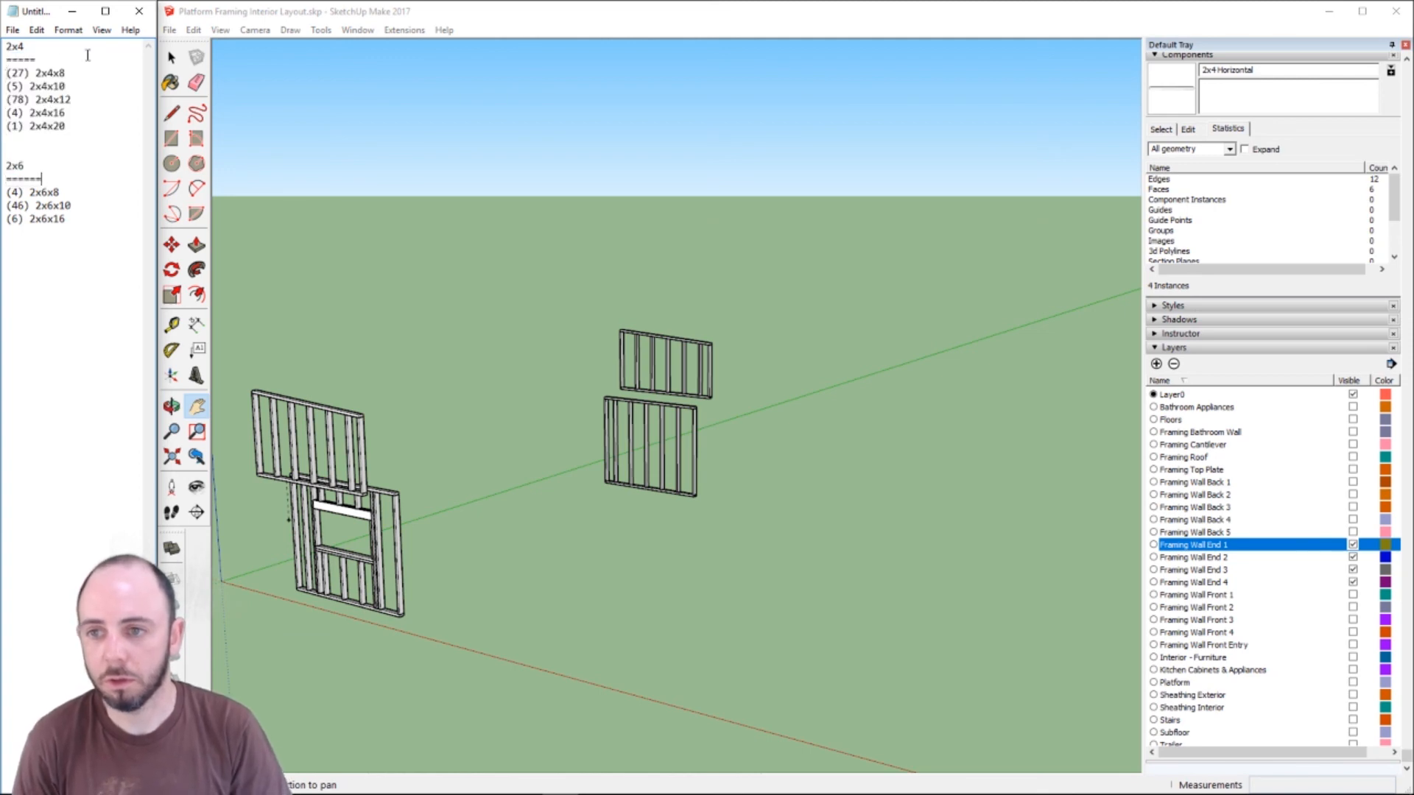
key("shift+Home")
key("shift+Up")
key("BackSpace")
key("BackSpace")
key("BackSpace")
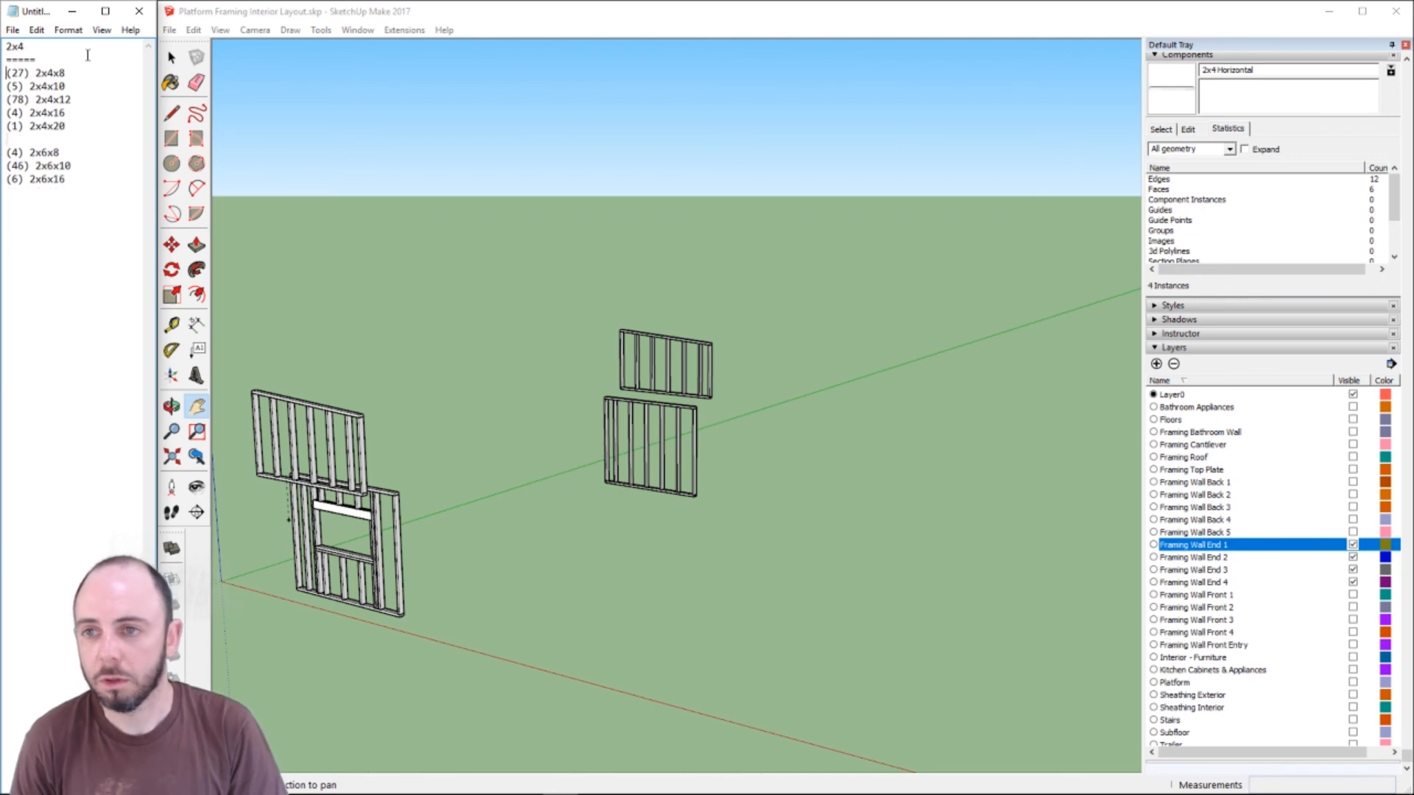
key("ctrl+z")
key("Down")
key("Down")
key("Down")
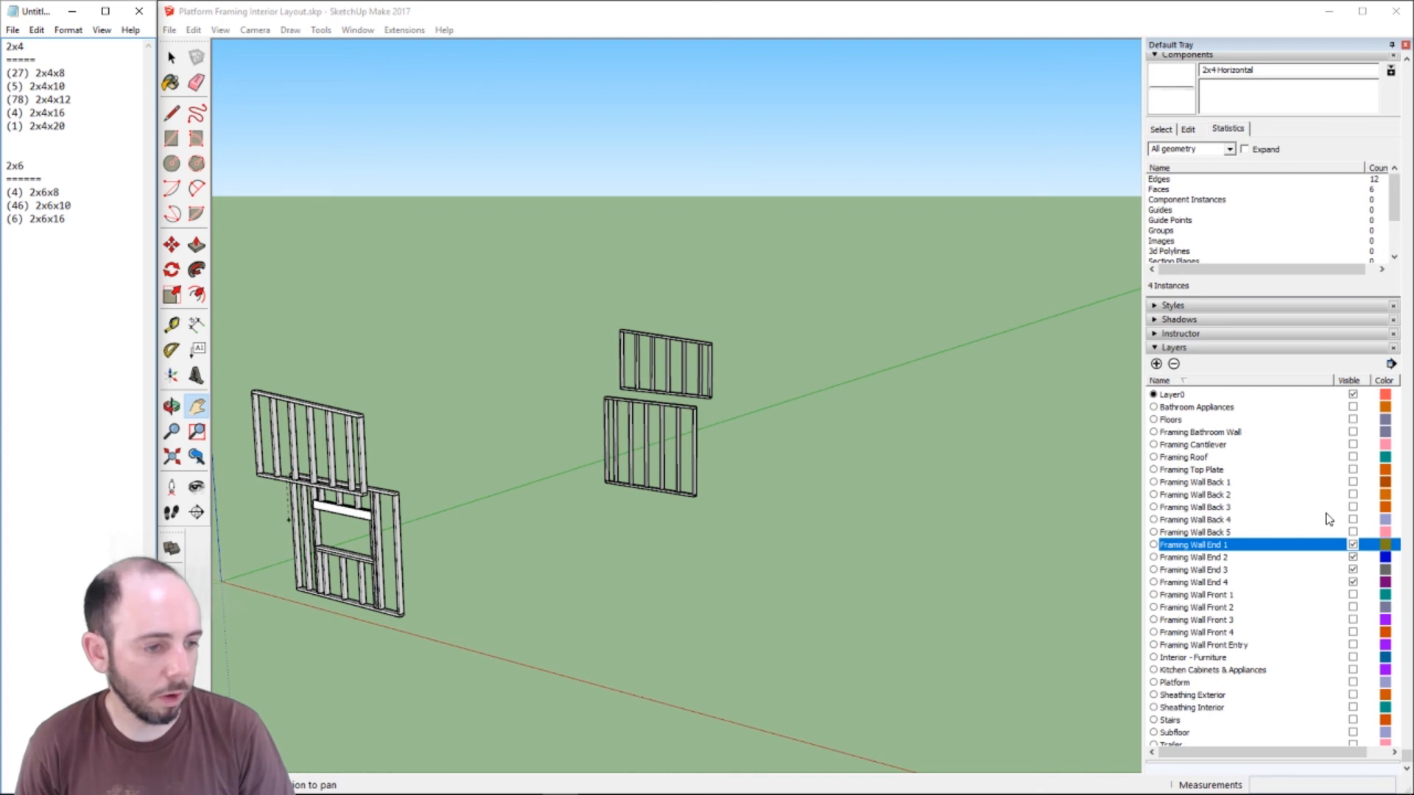
- Hide the Framing Wall End 1 to 4 layers in SketchUp
left_click(1354, 545)
left_click(1354, 557)
left_click(1354, 570)
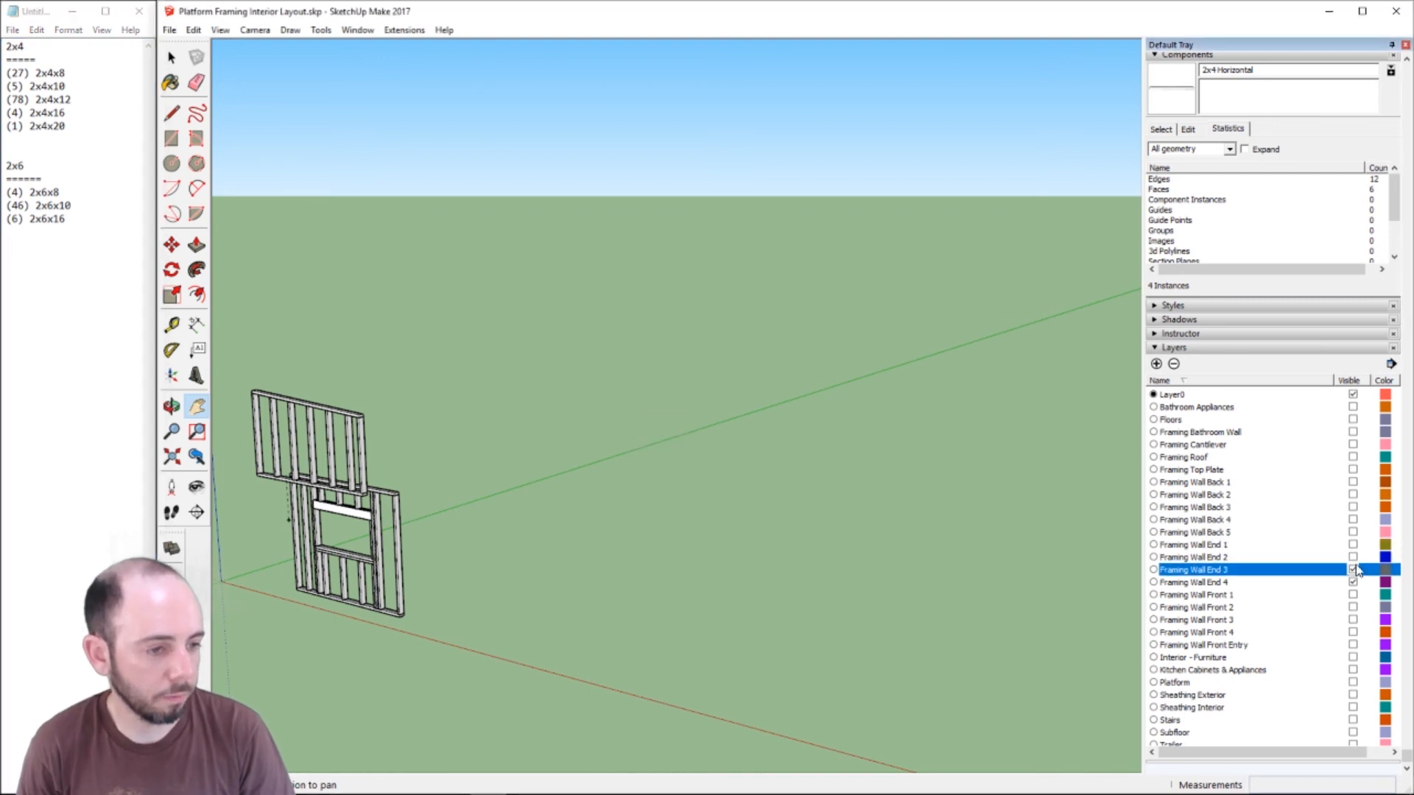
left_click(1353, 582)
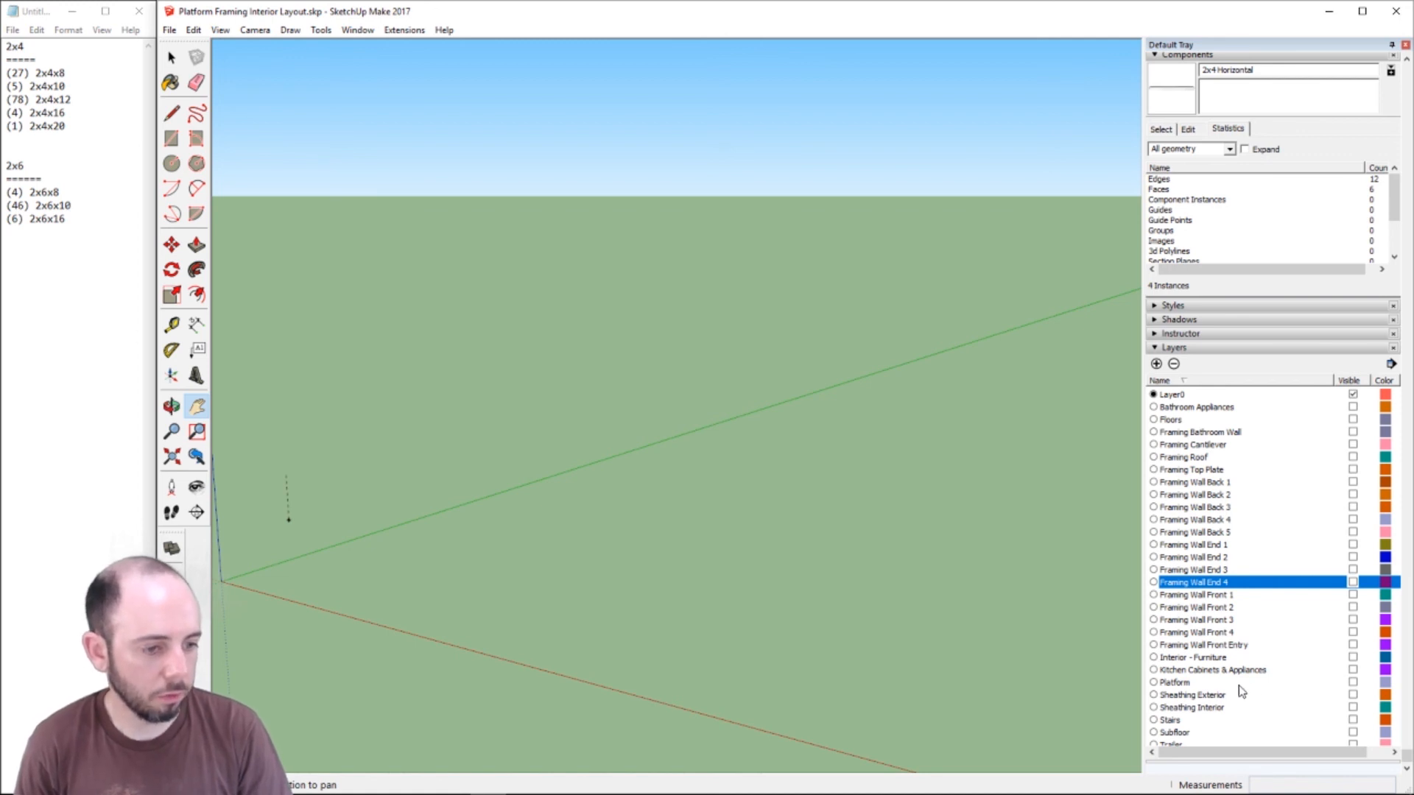
- Show the Subfloor layer and view the subfloor panels from above
left_click(1353, 733)
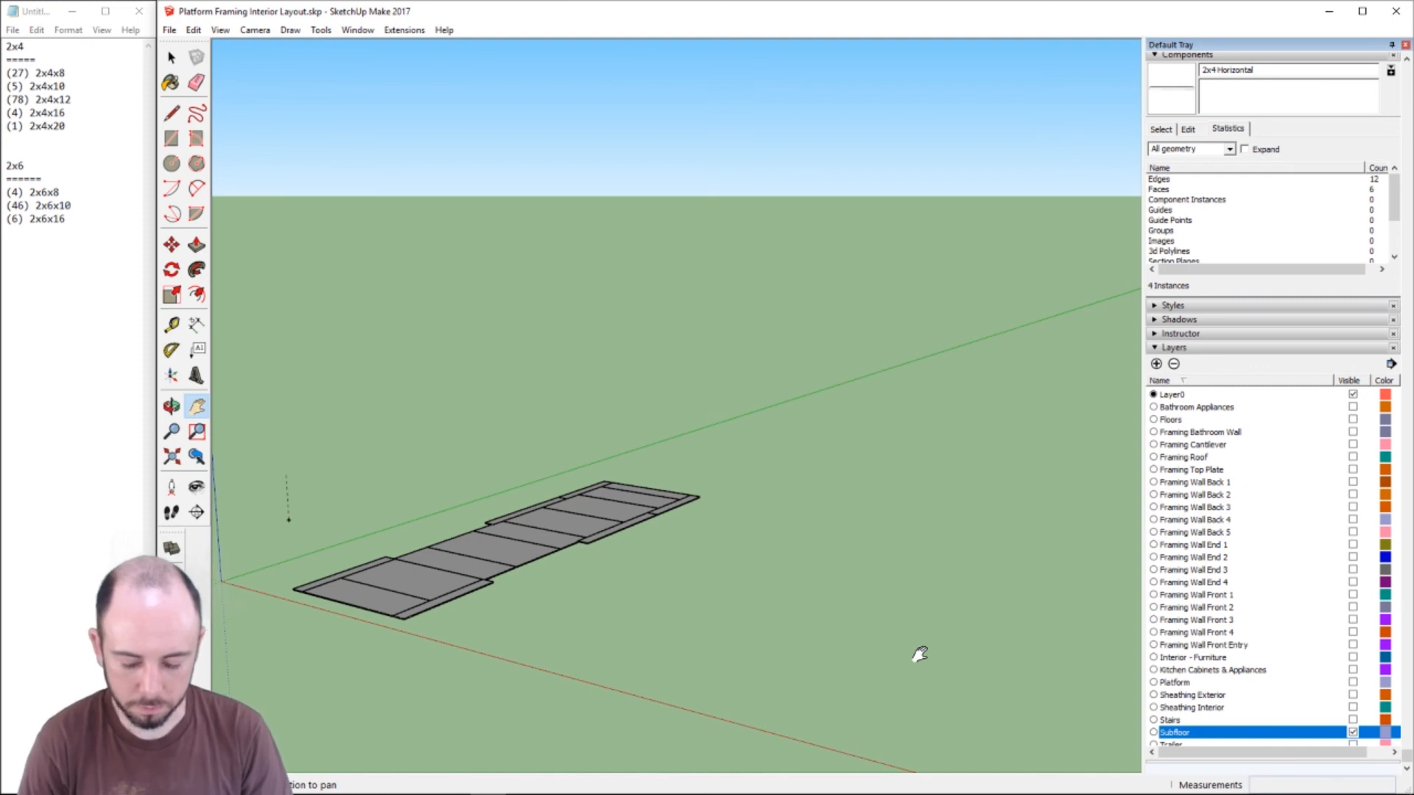
key("o")
left_click_drag(563, 562, 808, 713)
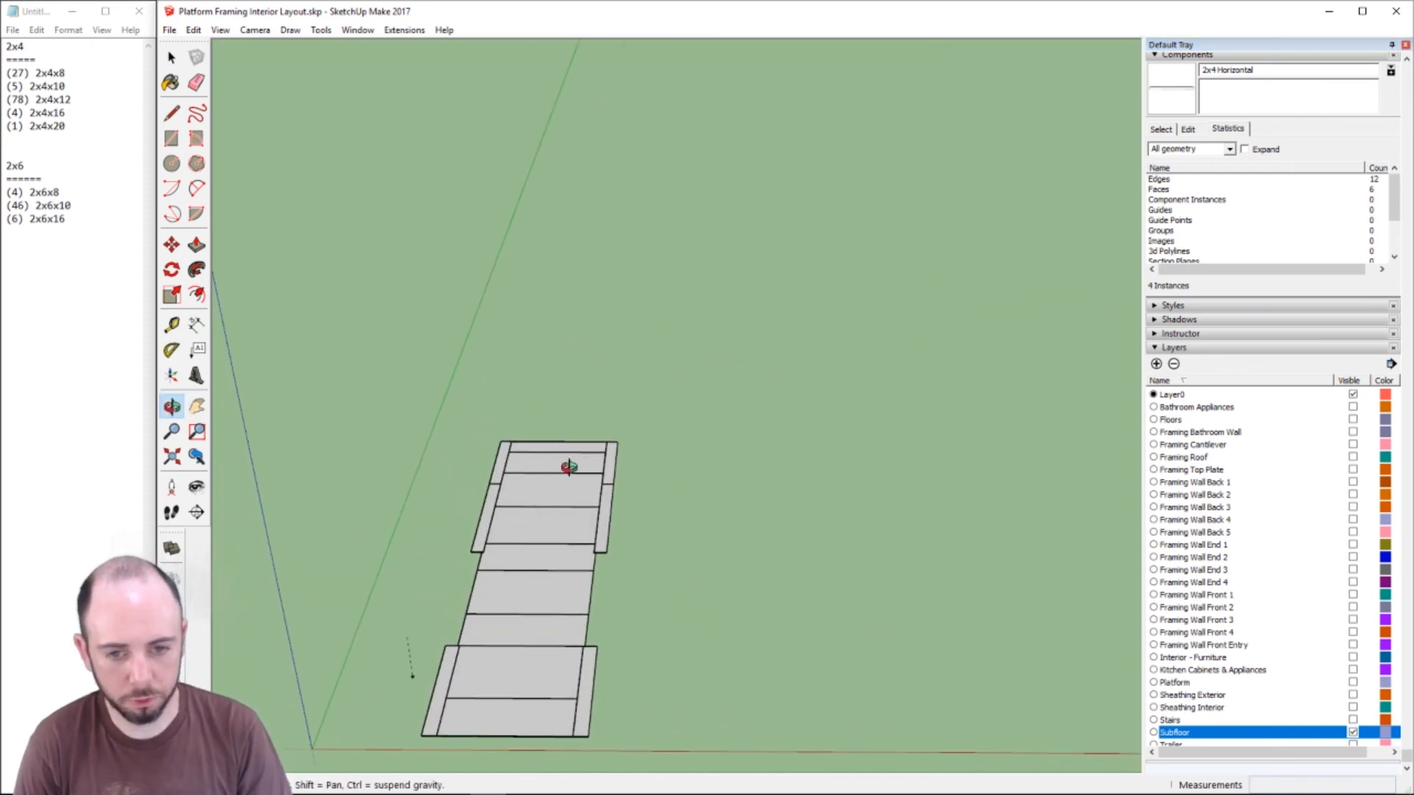
scroll(543, 631, "up", 3)
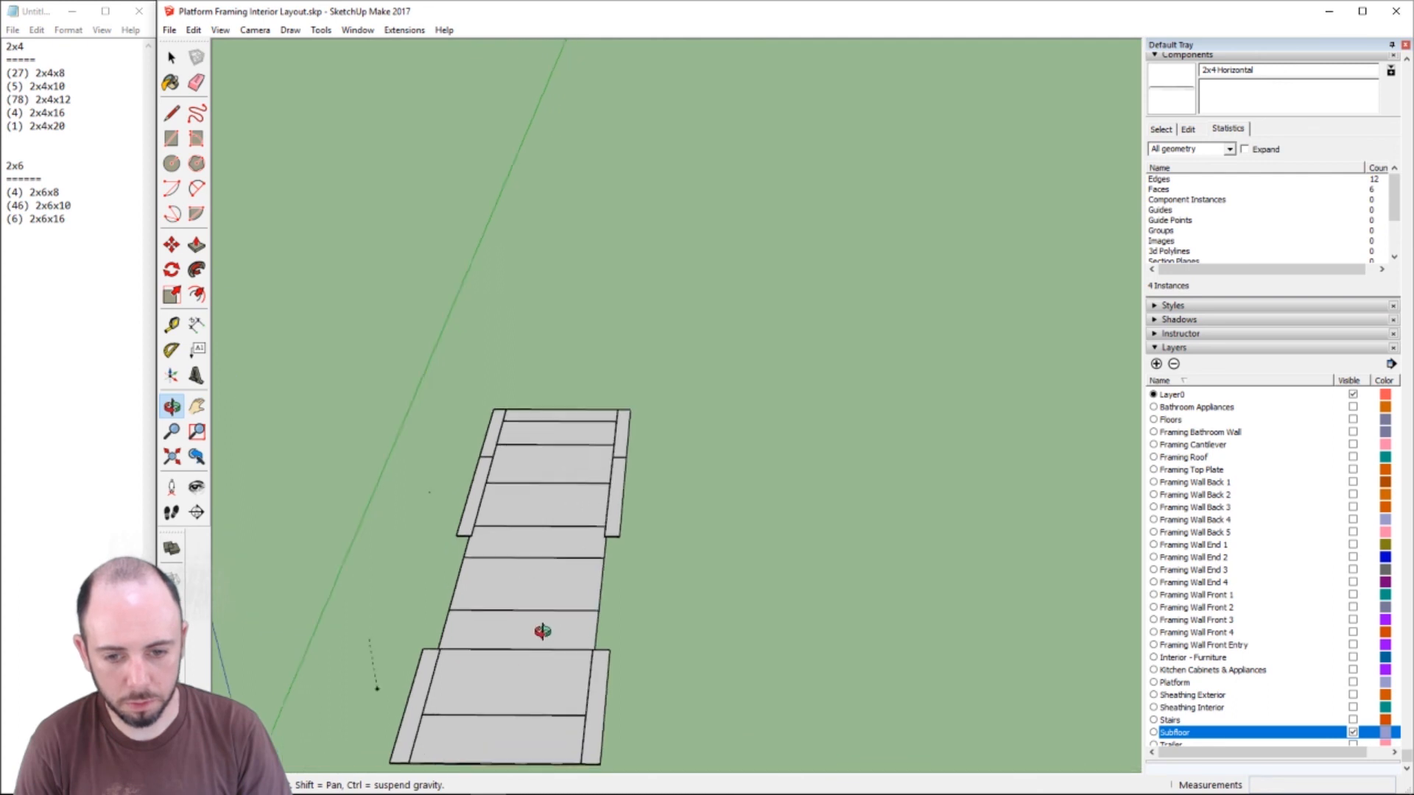
scroll(542, 631, "down", 3)
- Measure the lengths of the subfloor panel edges at the near and far ends, beside the narrow side strips
key("t")
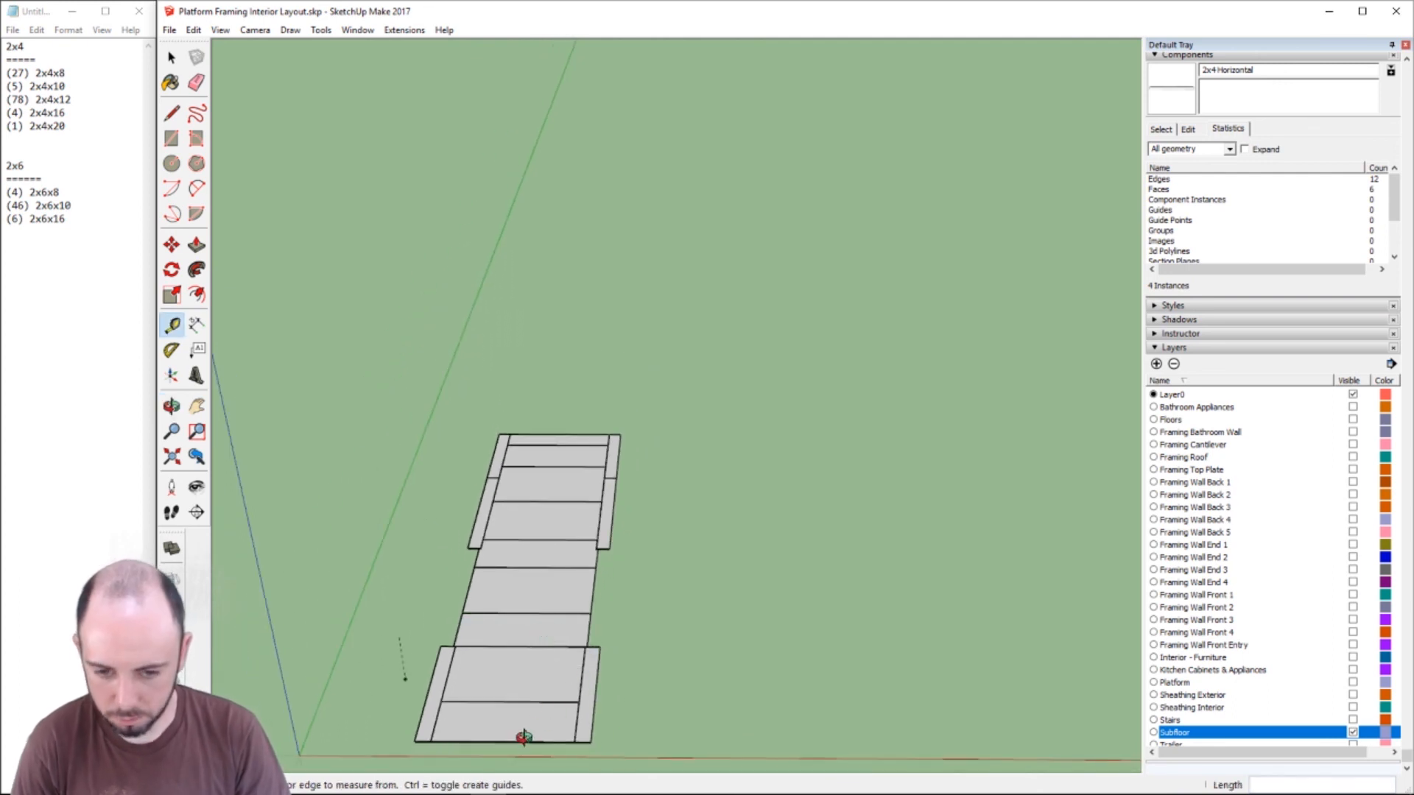
left_click(574, 742)
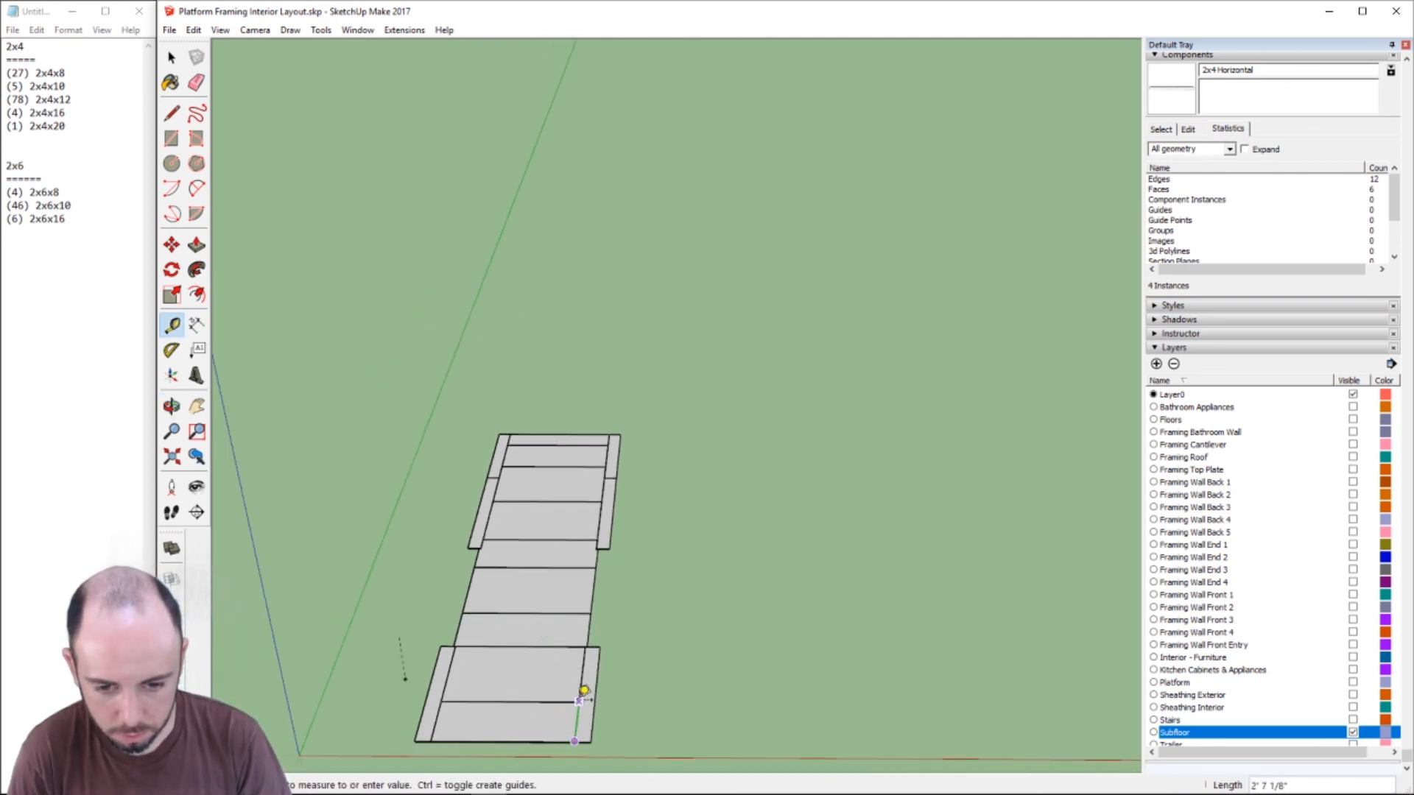
left_click(584, 690)
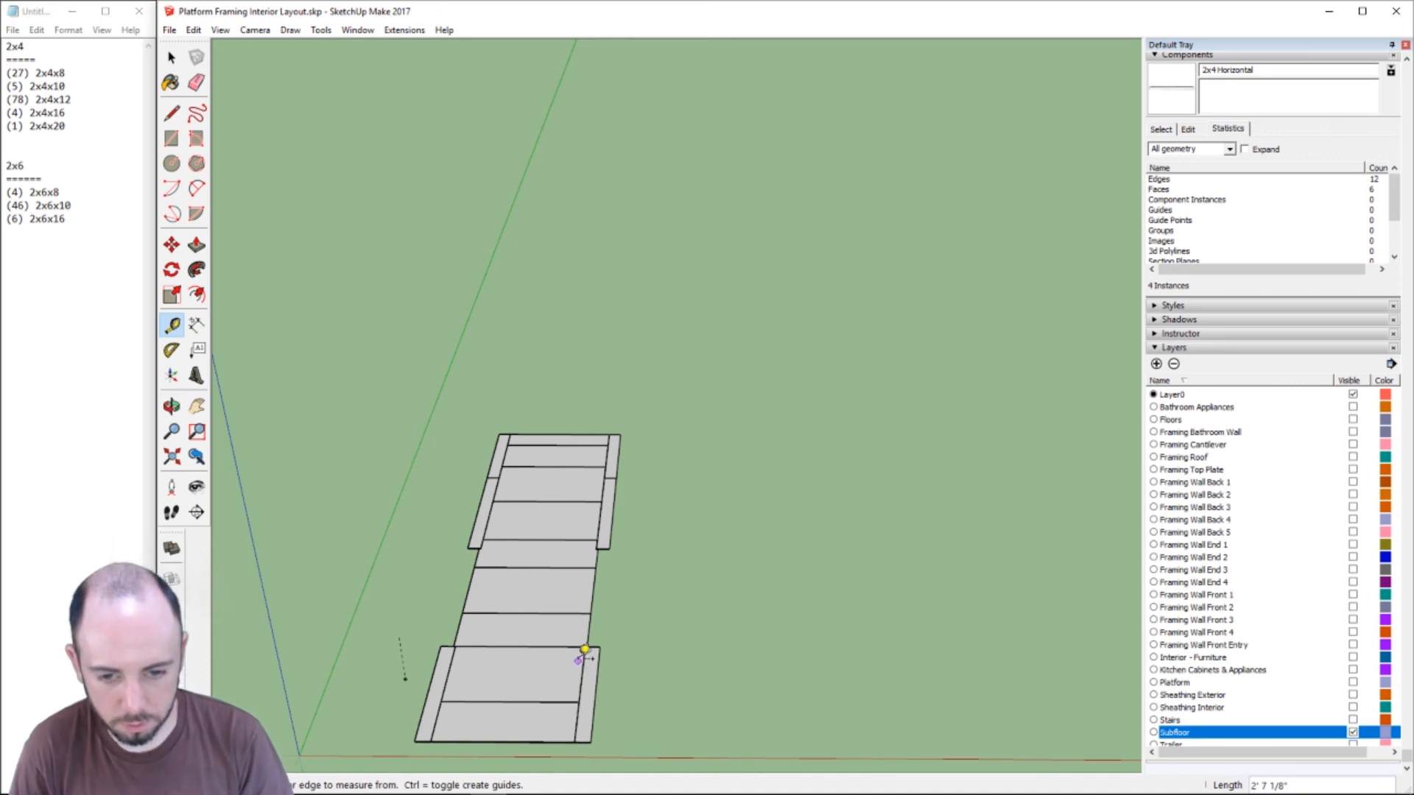
left_click(612, 434)
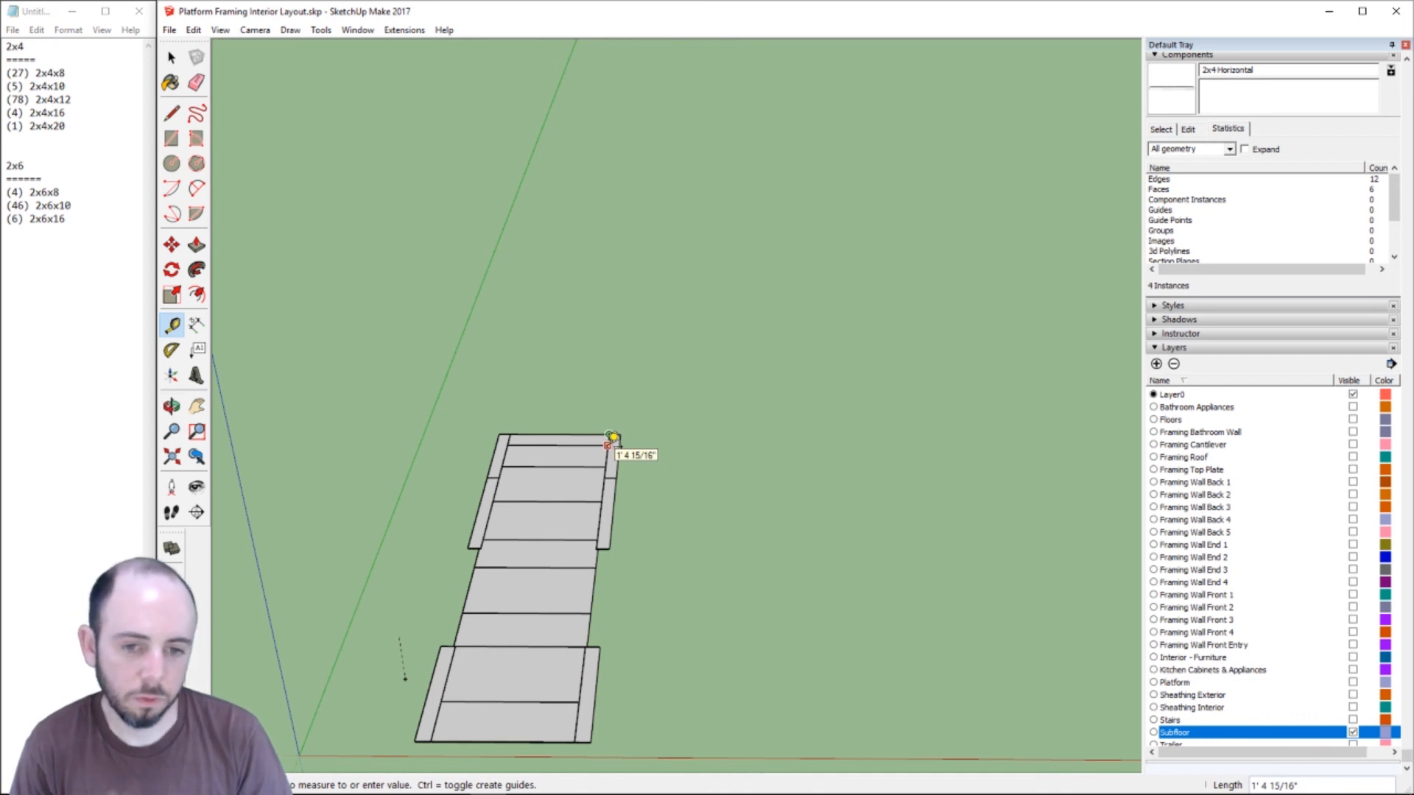
left_click(606, 448)
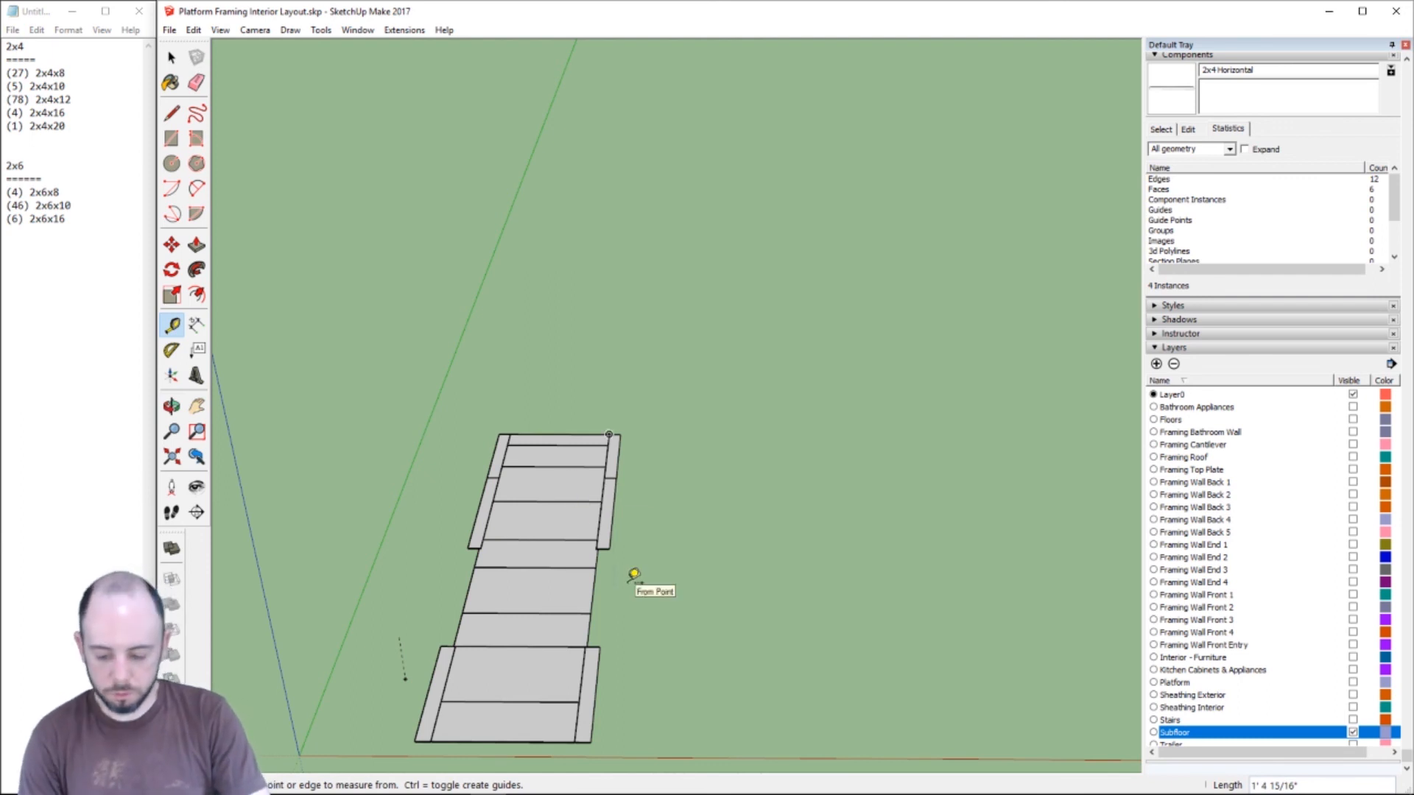
mouse_move(863, 794)
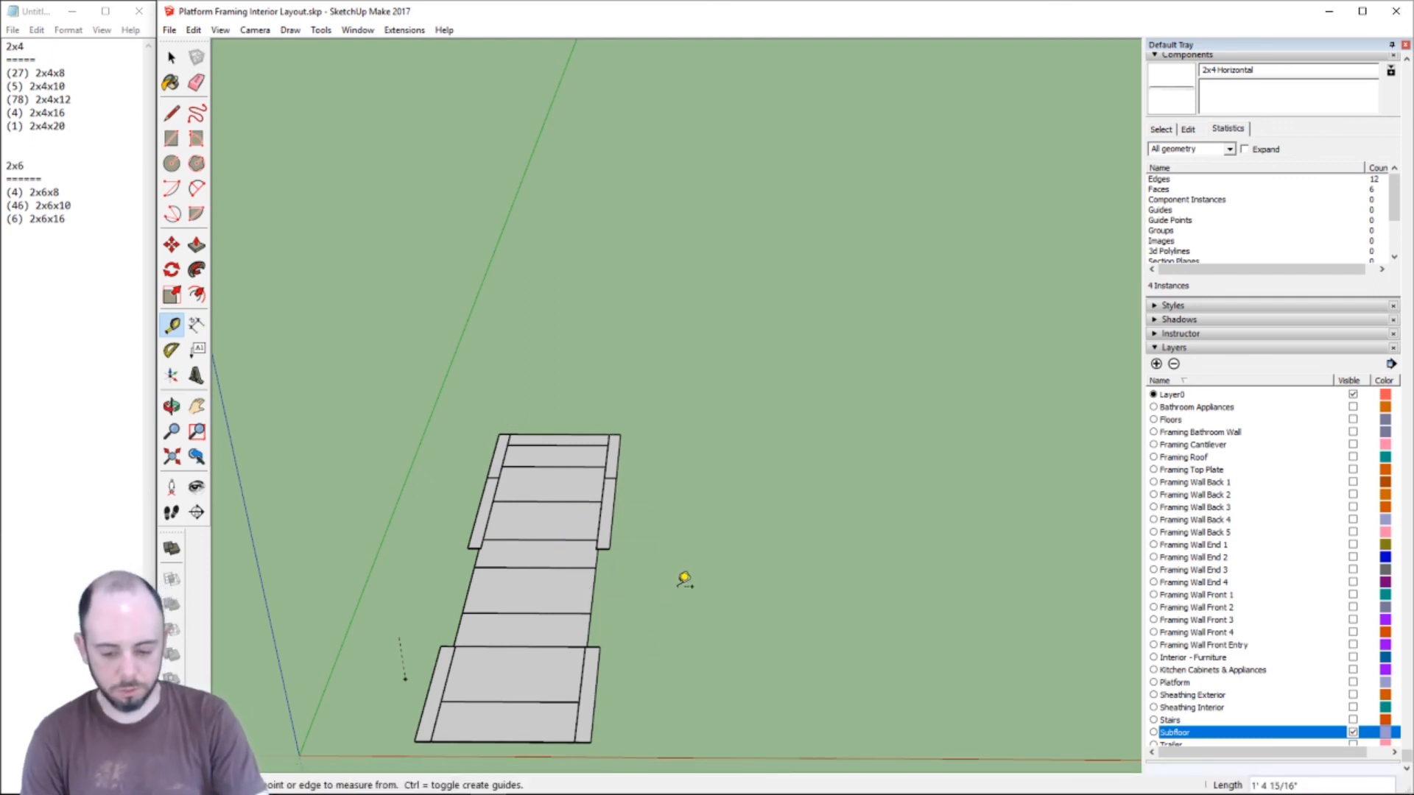
- Try drawing an 8' by 4' sheet rectangle on the ground beside the subfloor, with its long side across
key("o")
left_click_drag(615, 571, 646, 792)
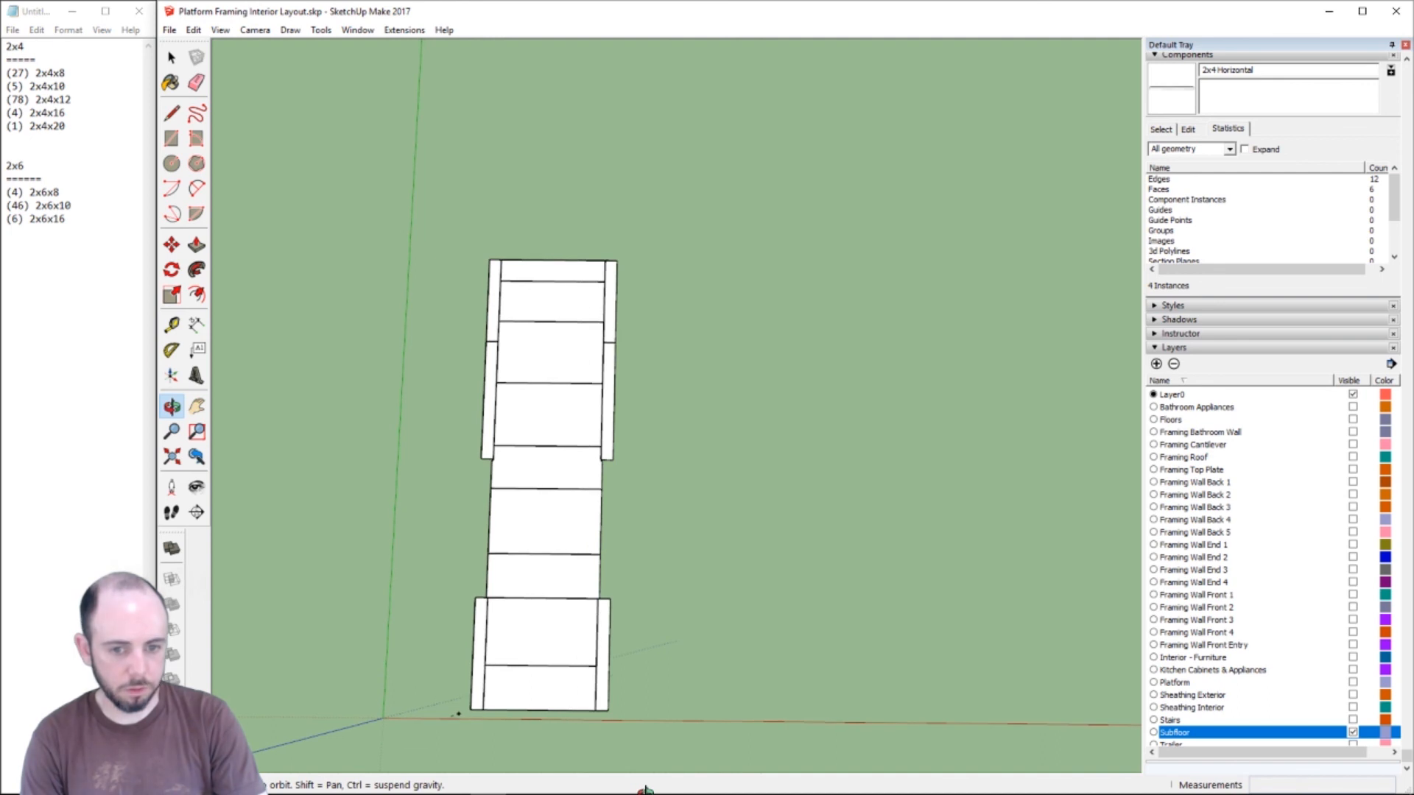
left_click(171, 140)
left_click(740, 261)
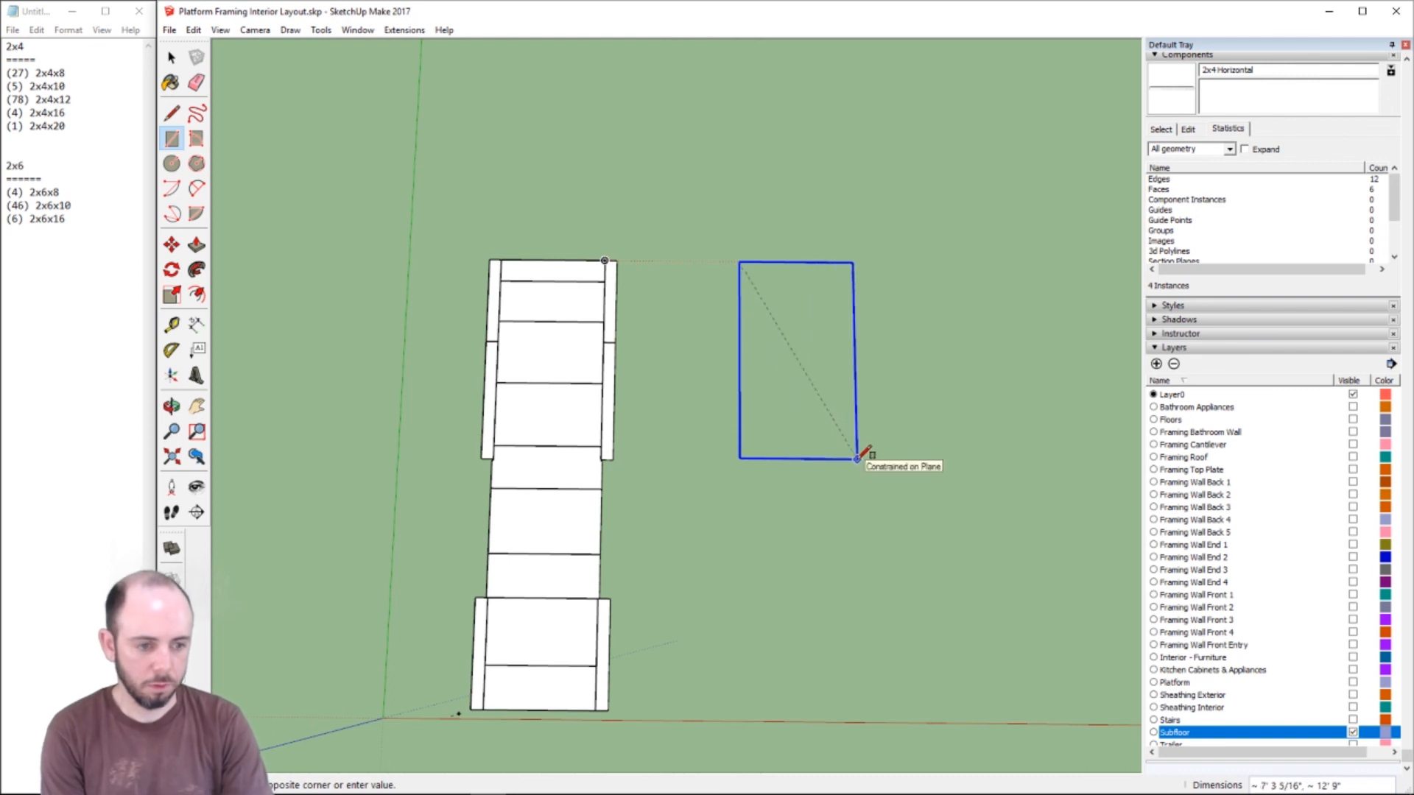
left_click(857, 459)
type("8'")
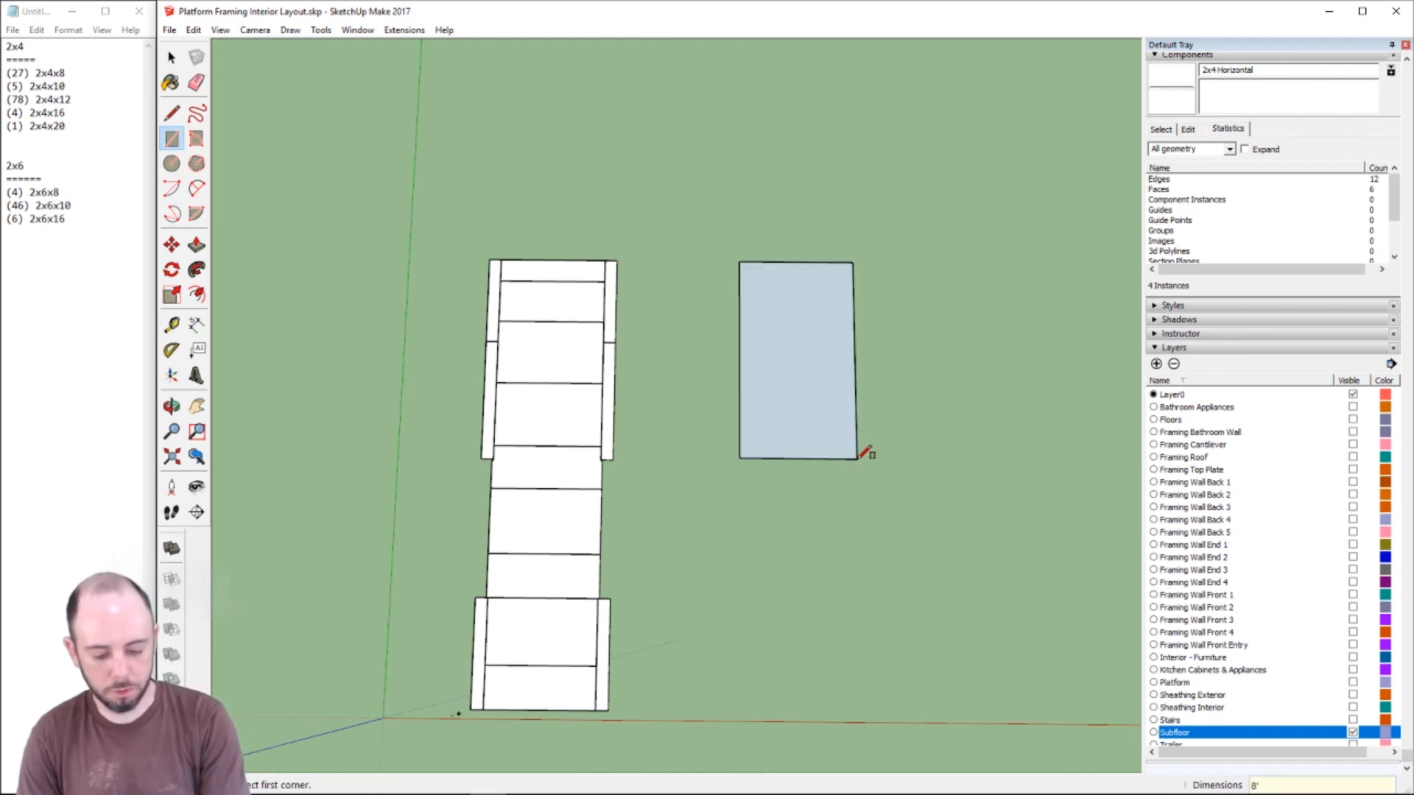
type(",4")
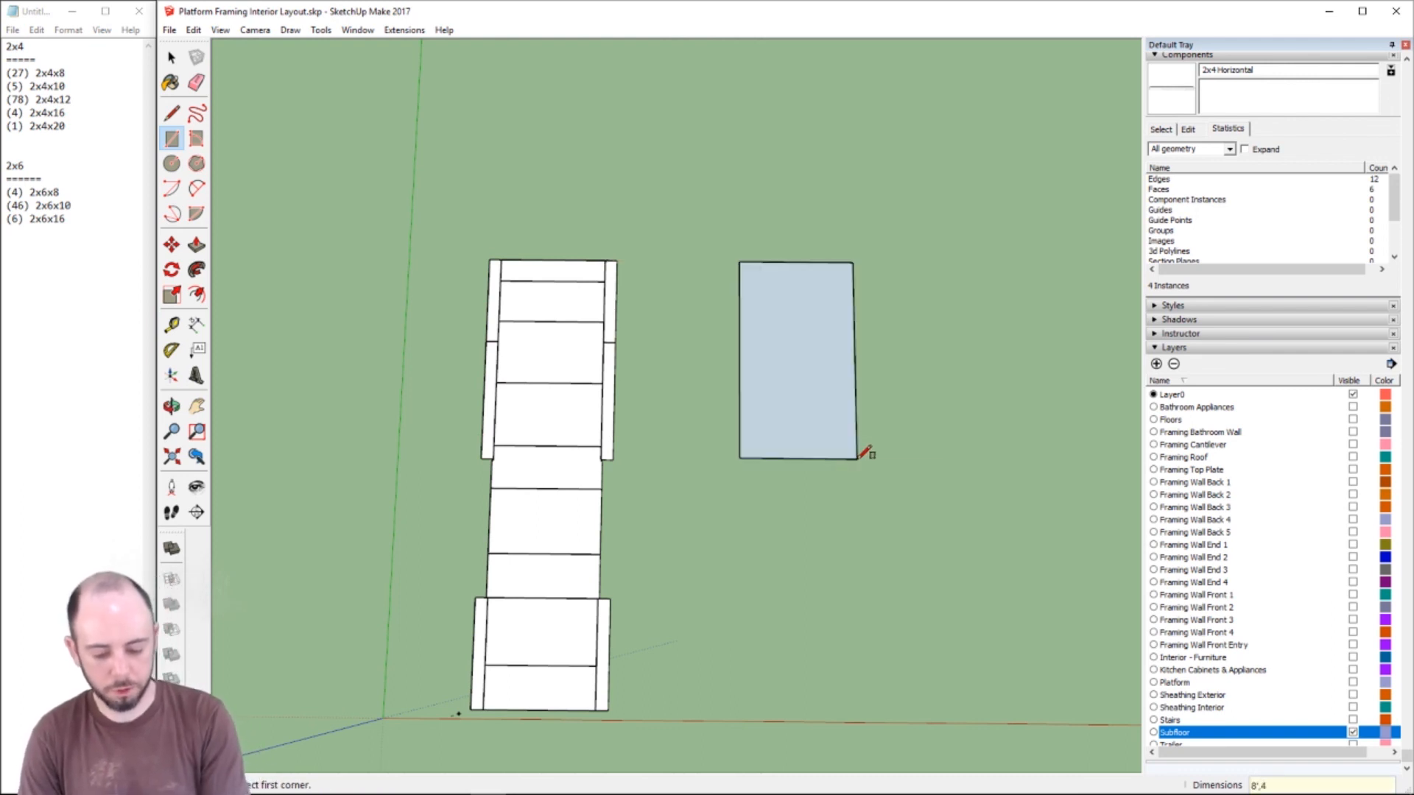
key("Return")
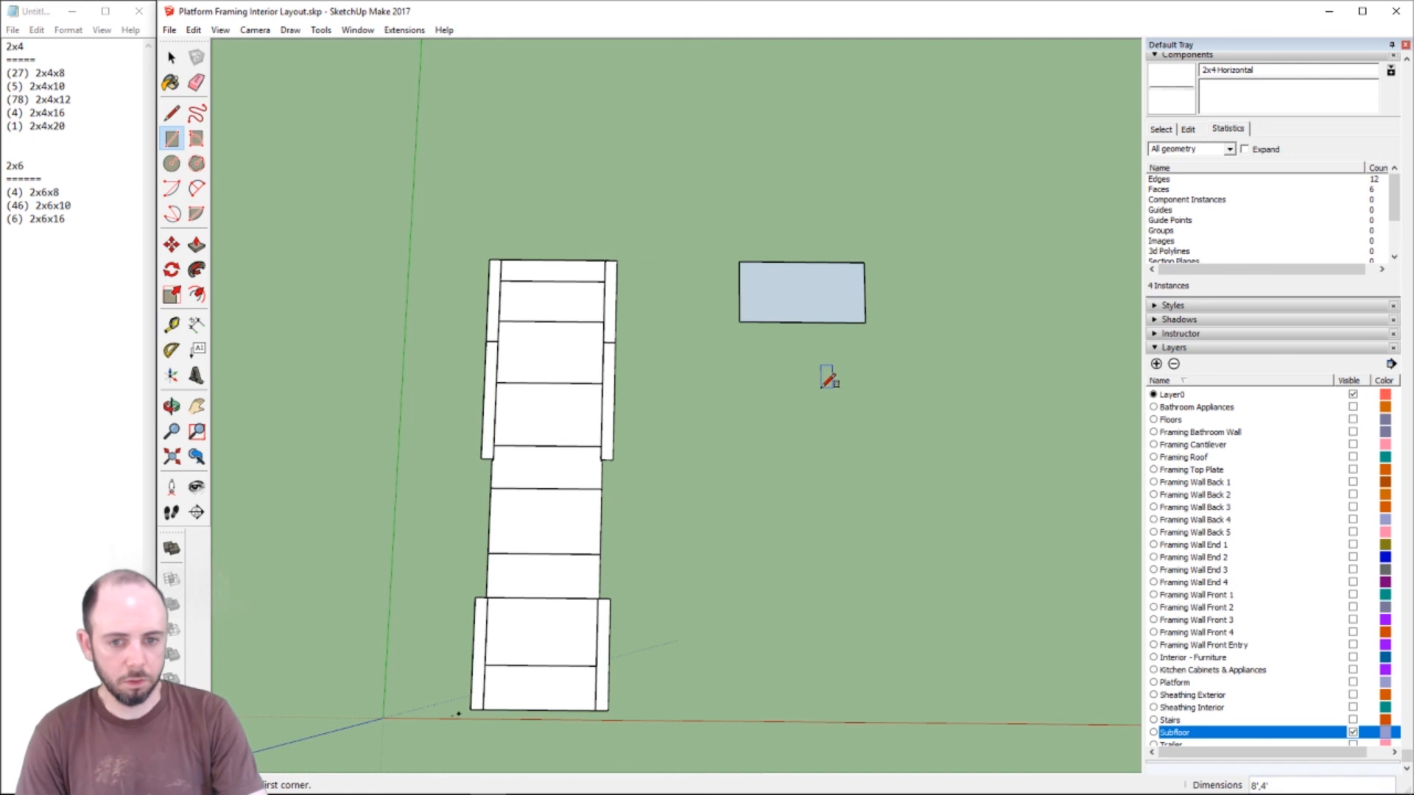
- Try laying out four copies of the 8' by 4' sheet in a column below the original
key("space")
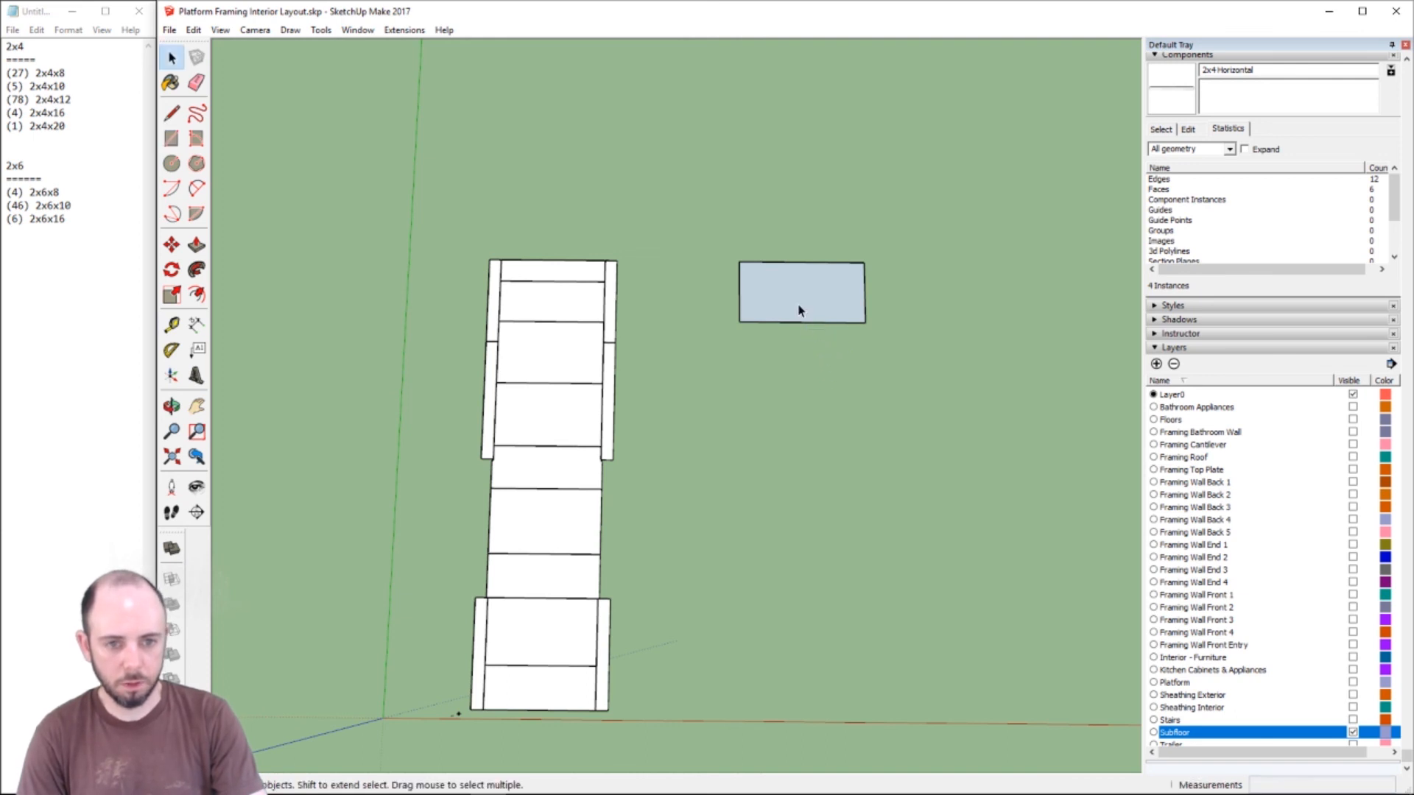
left_click(797, 307)
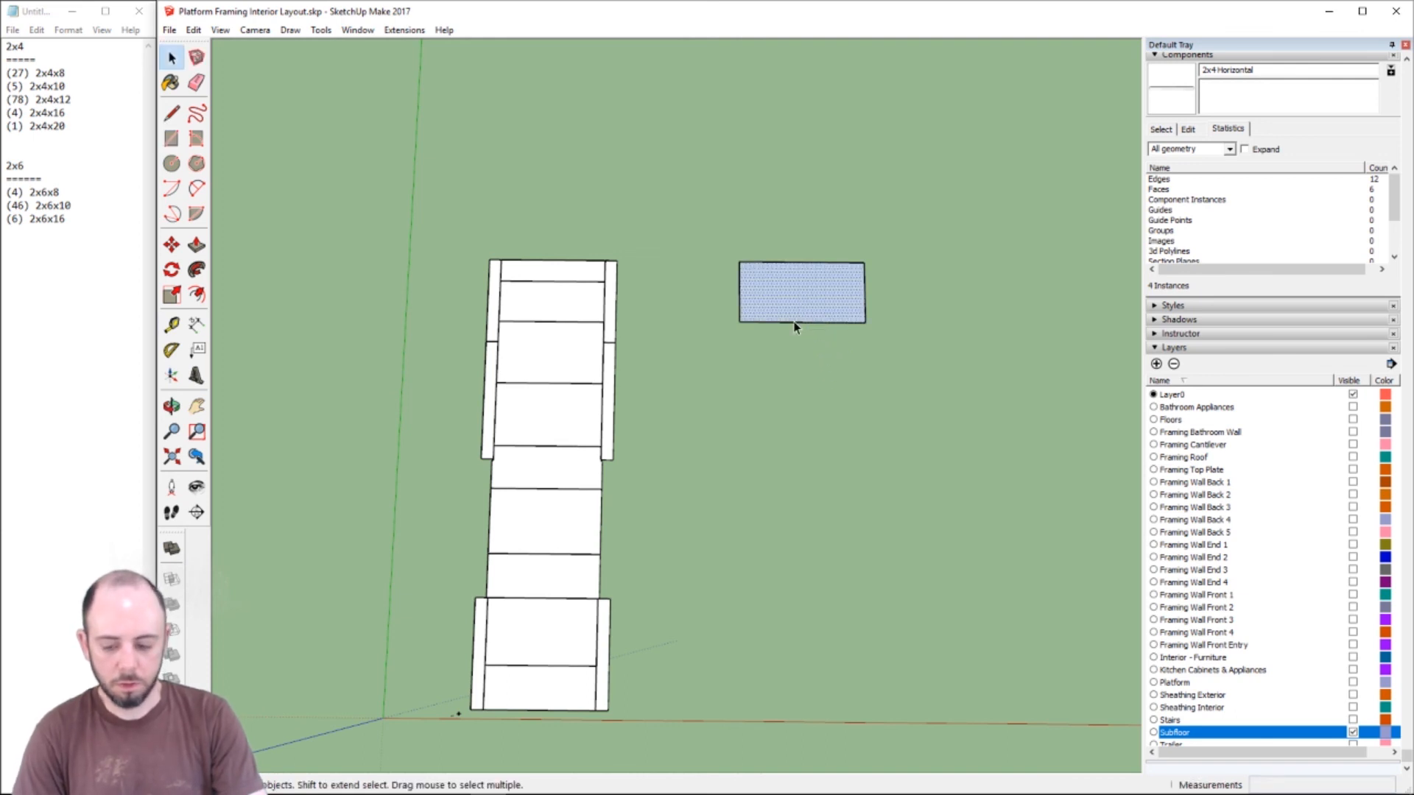
key("ctrl+v")
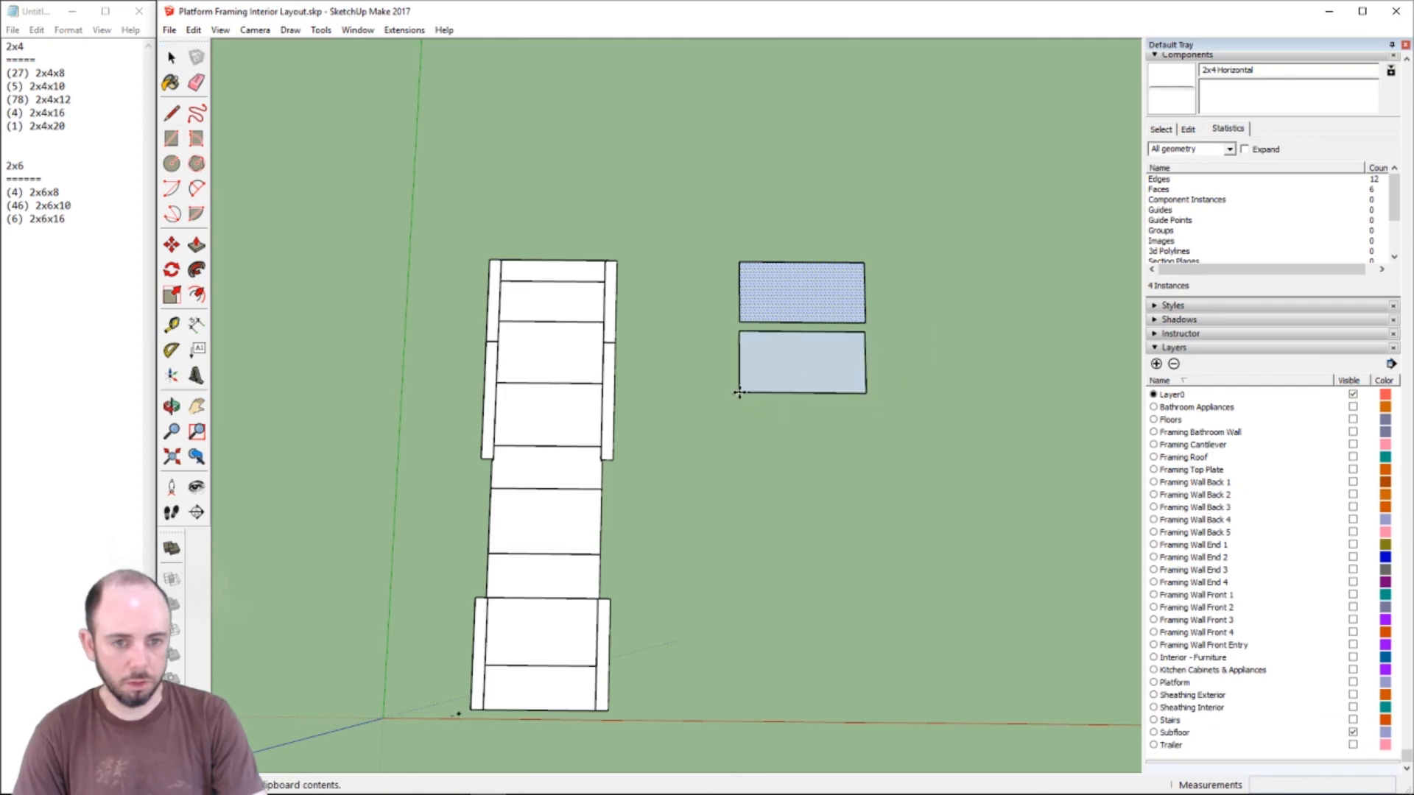
left_click(738, 392)
key("ctrl+v")
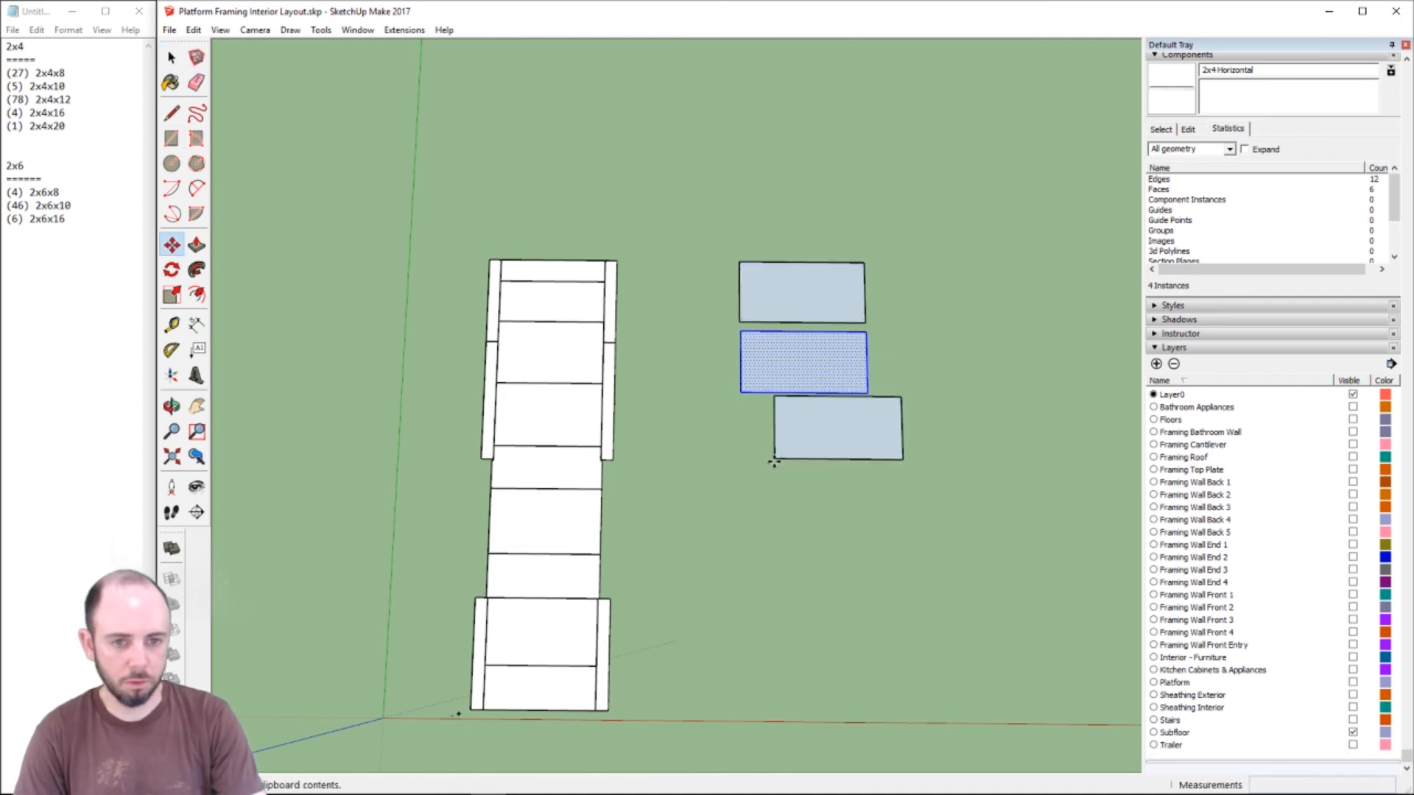
left_click(744, 470)
key("m")
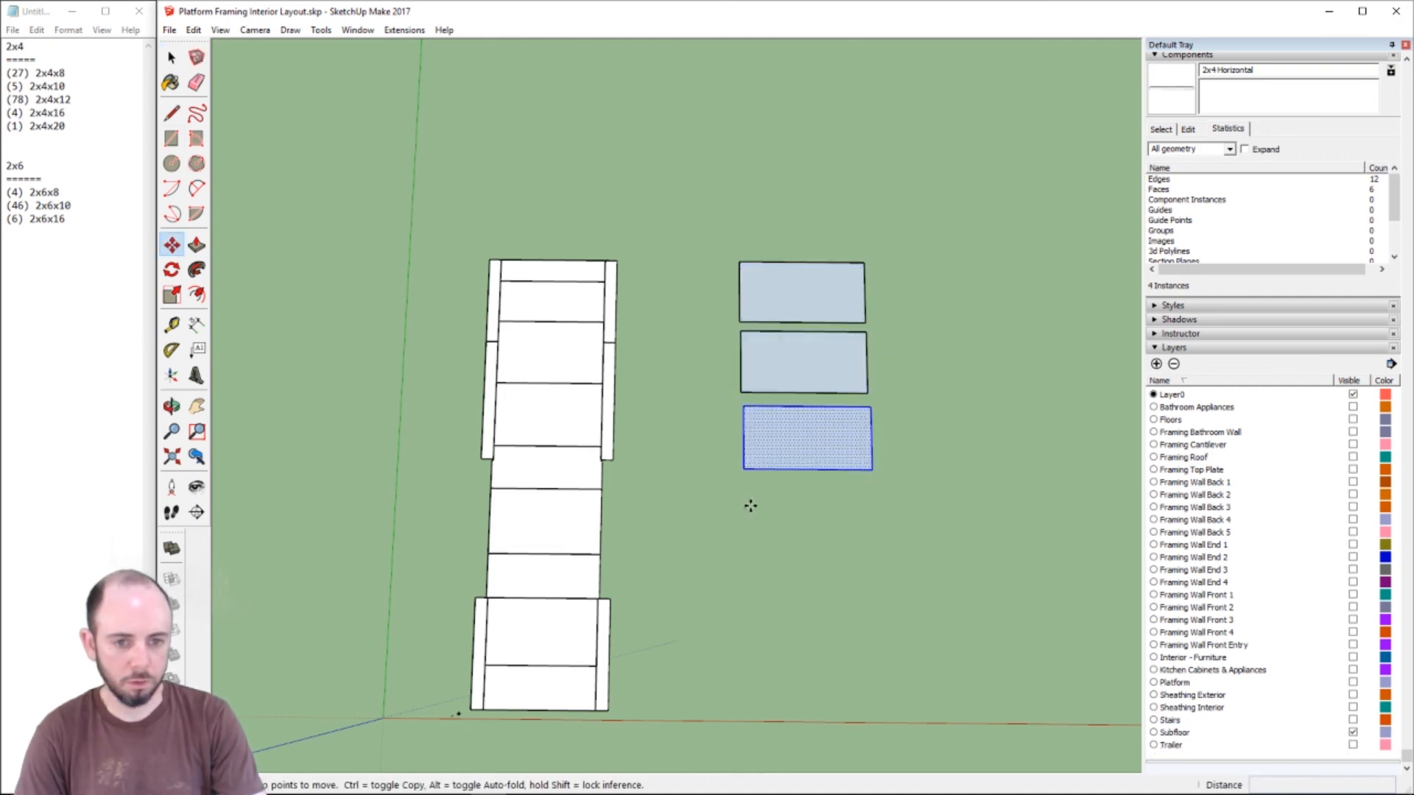
key("ctrl")
left_click(744, 470)
left_click(744, 551)
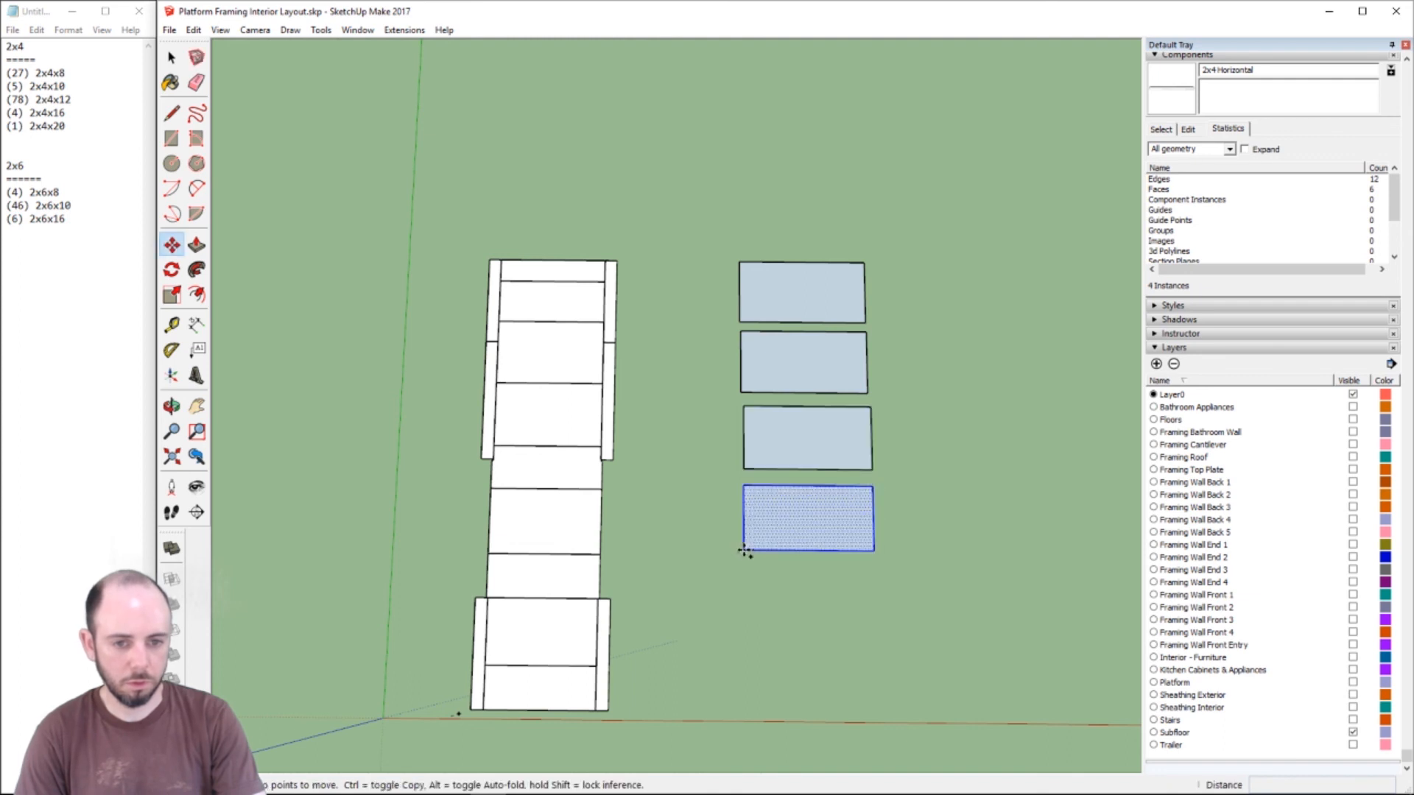
key("ctrl")
left_click(746, 551)
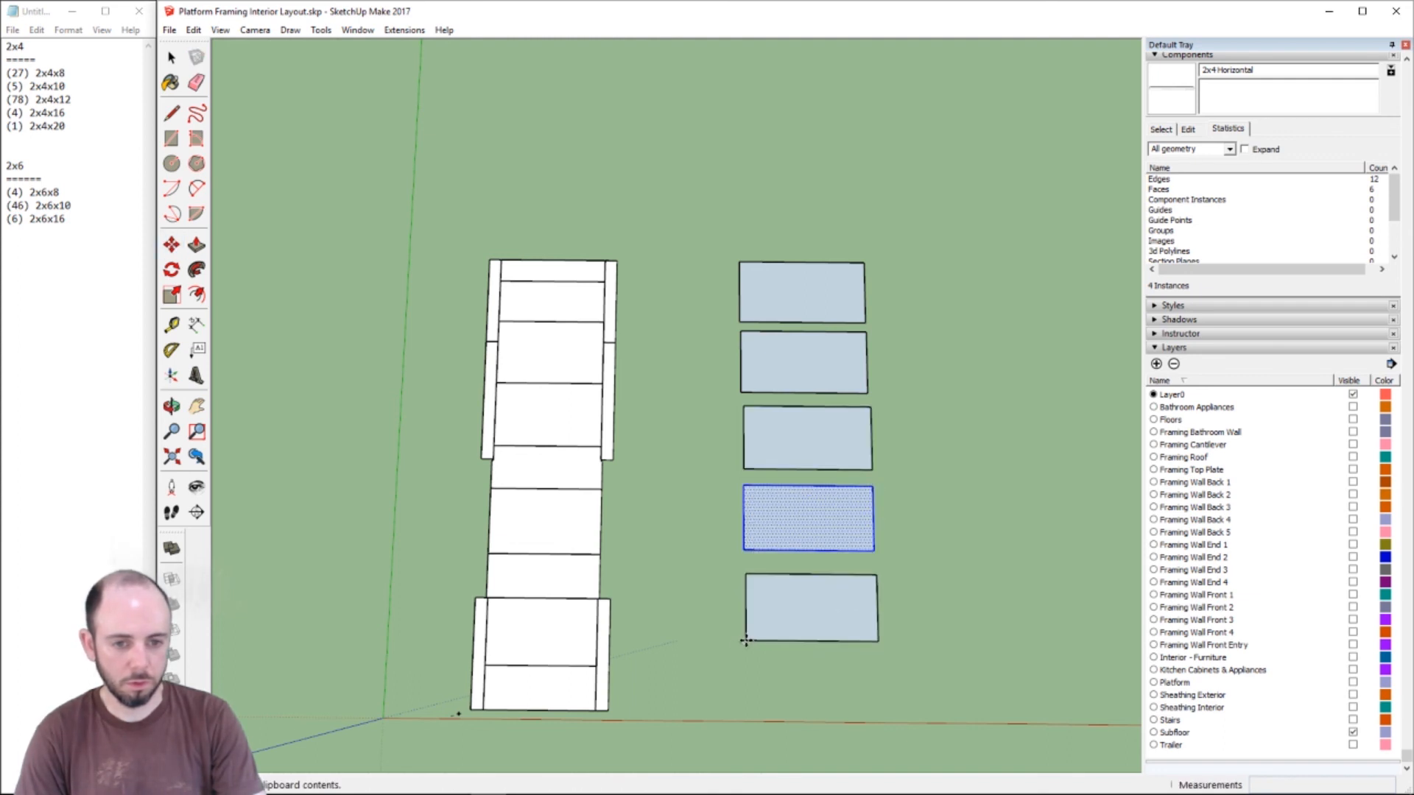
left_click(746, 640)
key("space")
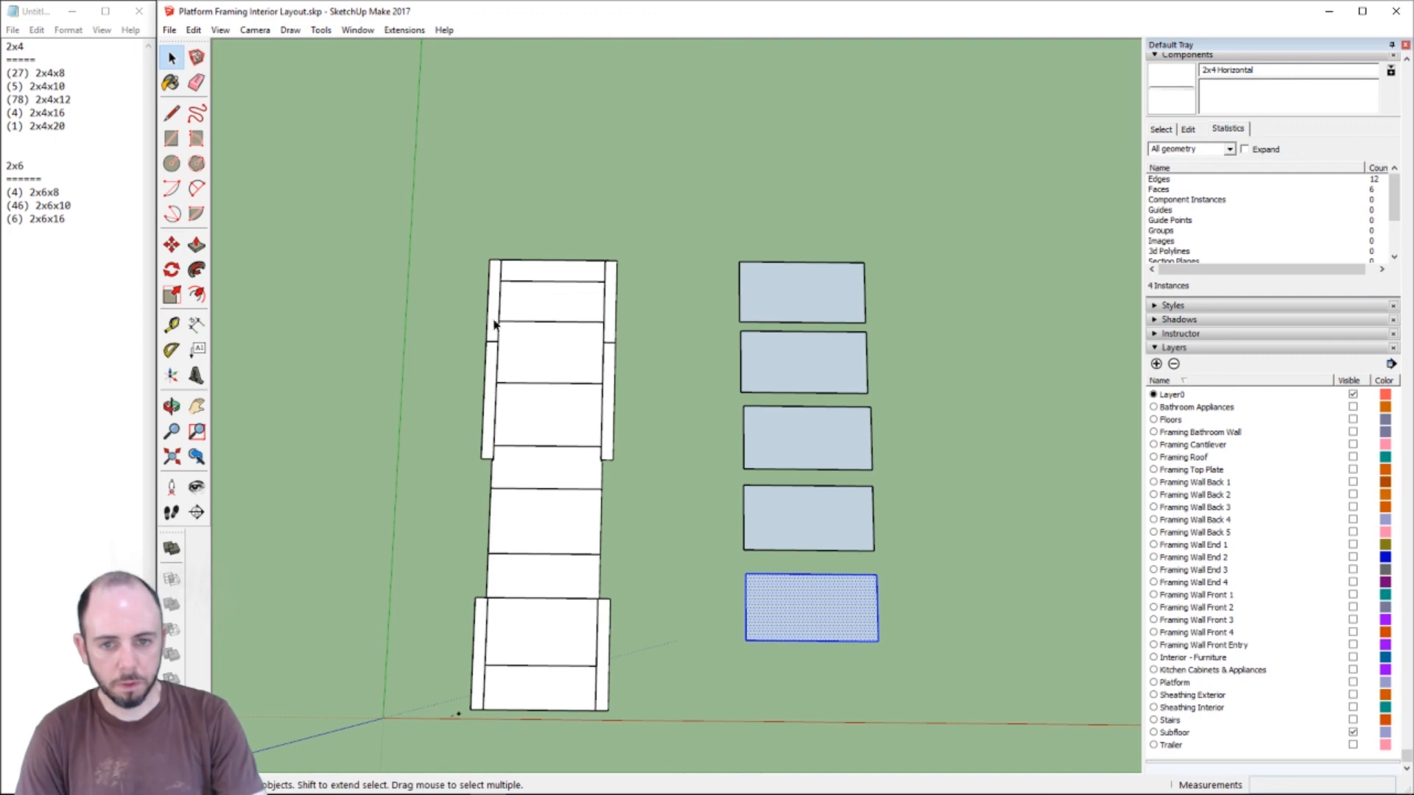
- Undo the column of 8' by 4' sheet rectangles beside the subfloor
left_click(491, 322)
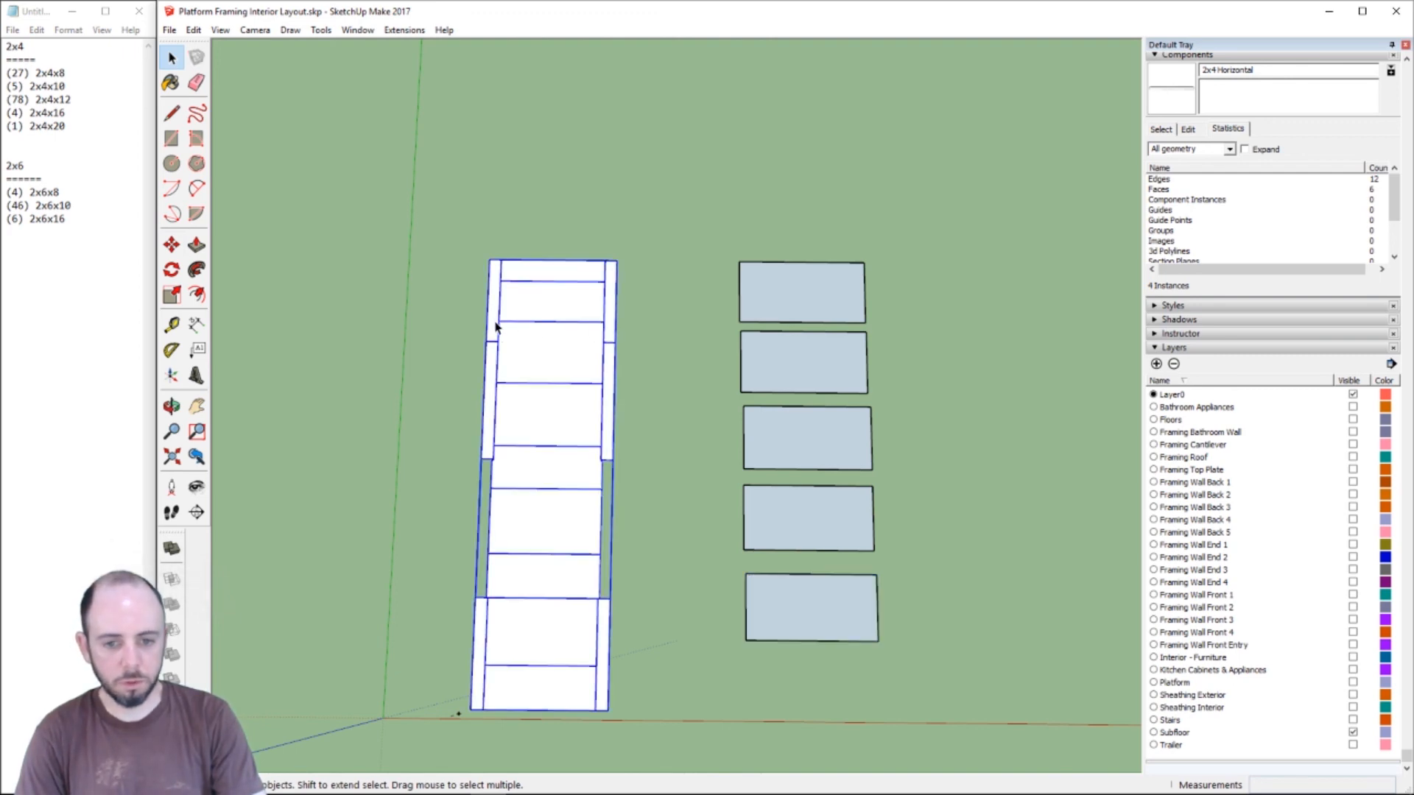
key("ctrl+z")
key("ctrl+z")
key("ctrl+z")
key("ctrl+z")
key("ctrl+z")
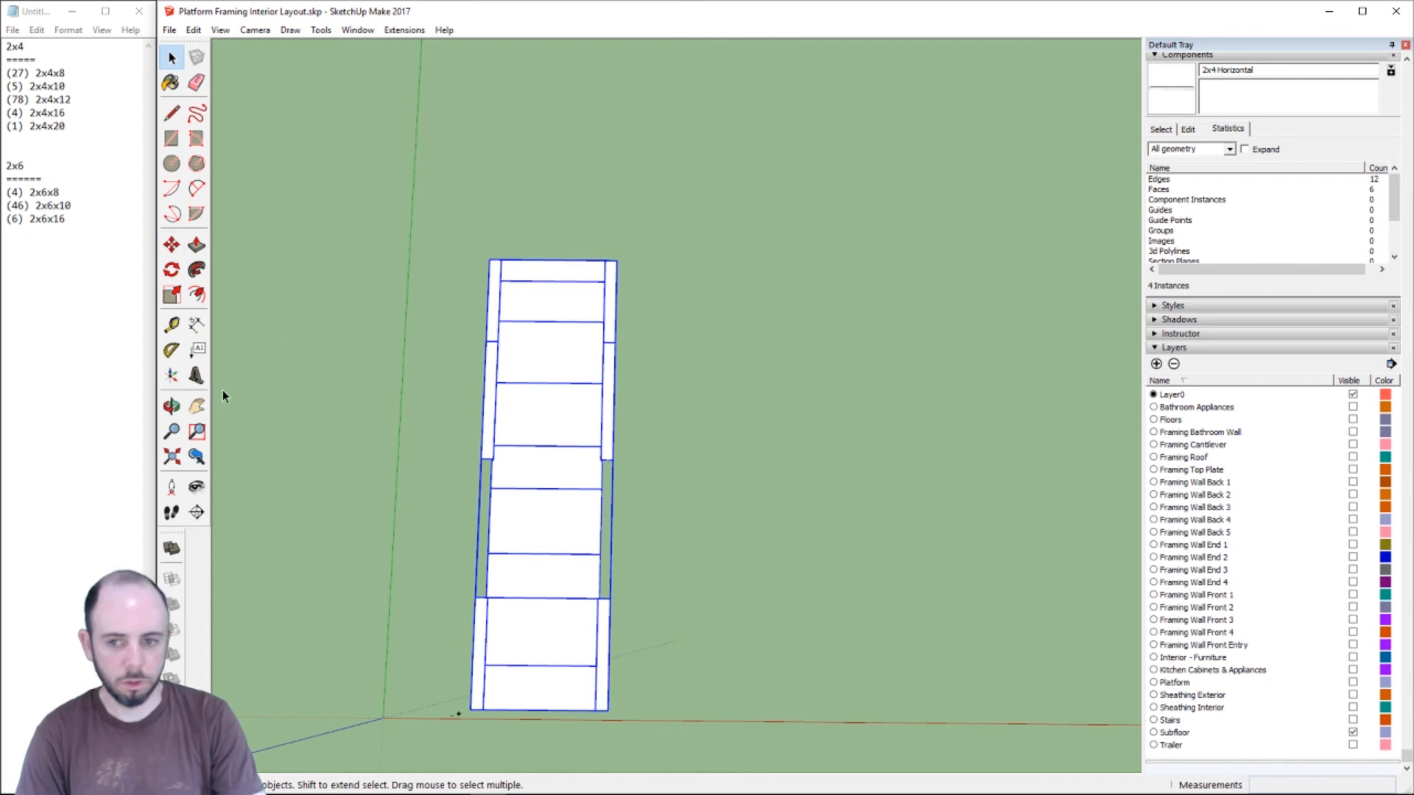
- Draw a 4' by 8' sheet rectangle on the ground beside the subfloor, with its long side parallel to the subfloor's length
left_click(171, 138)
left_click(708, 319)
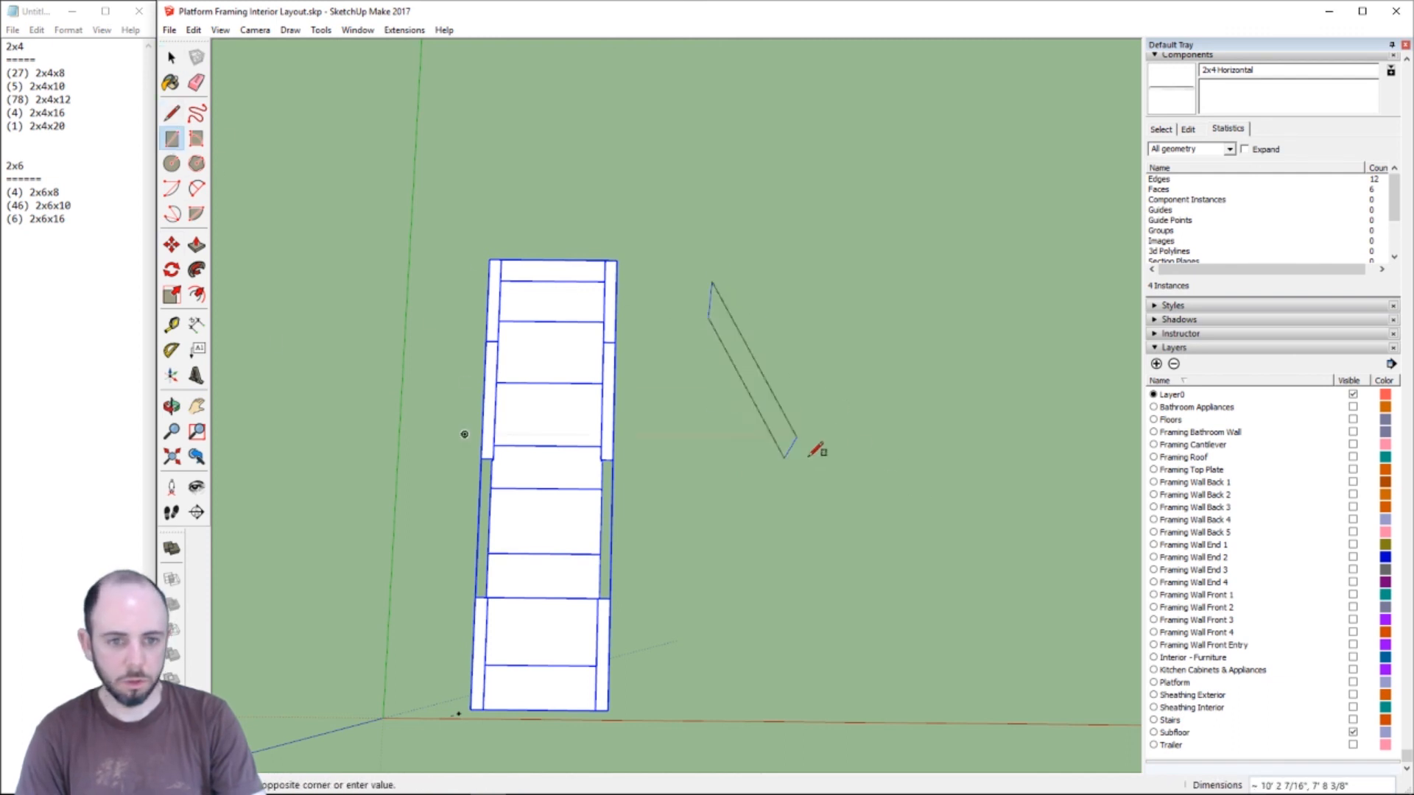
left_click(843, 487)
type("4")
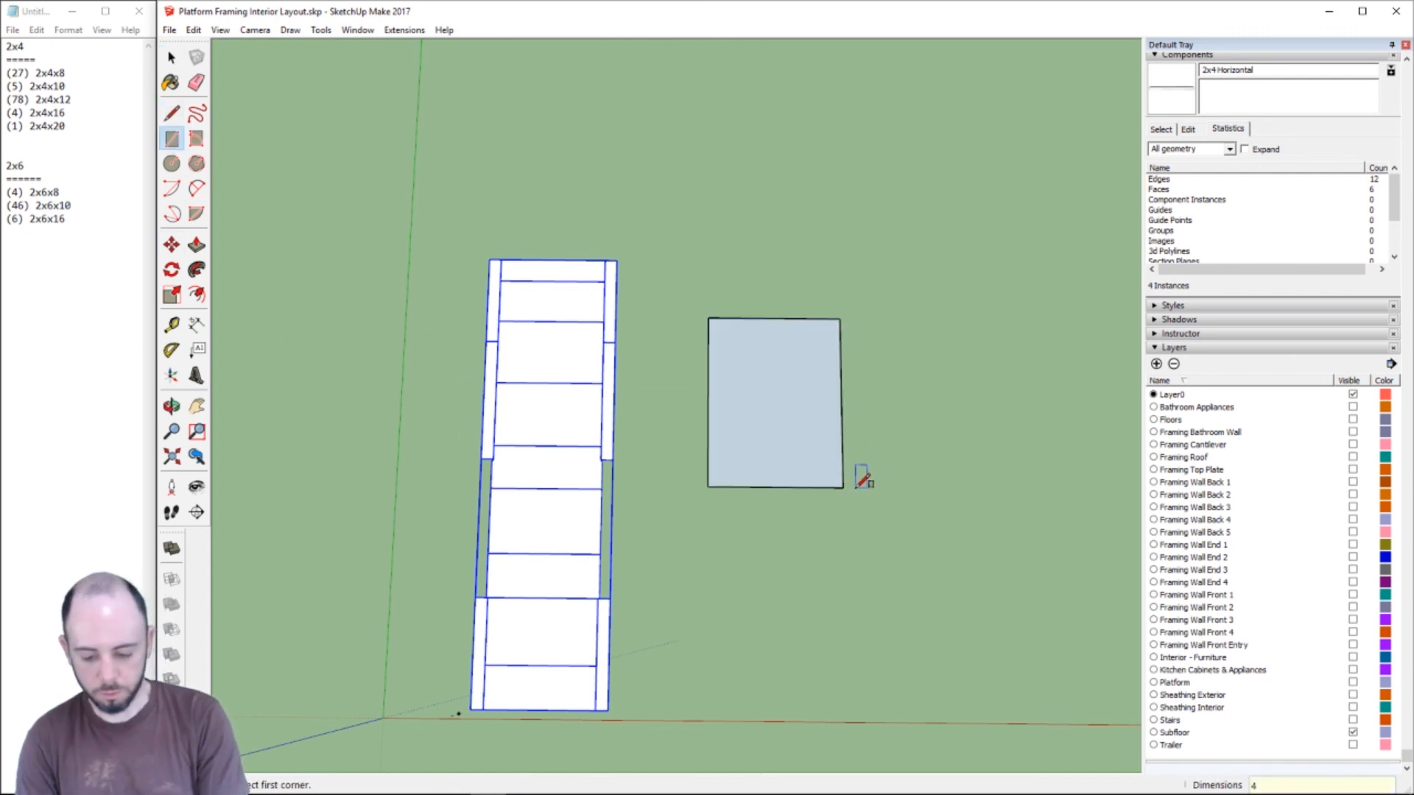
type("',8'")
key("Return")
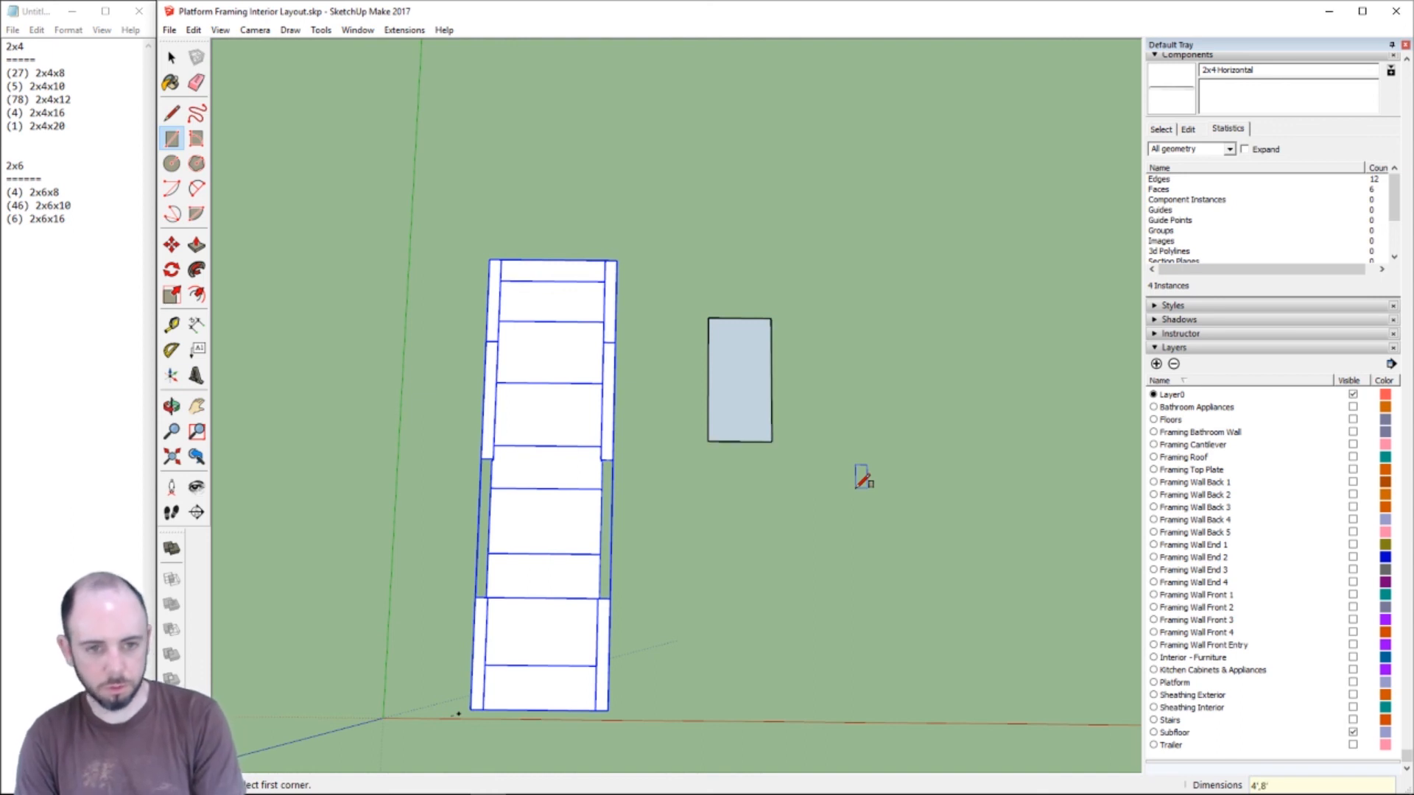
- Copy the 4' by 8' sheet four times, placing three copies in a row beside it and one below the original
key("space")
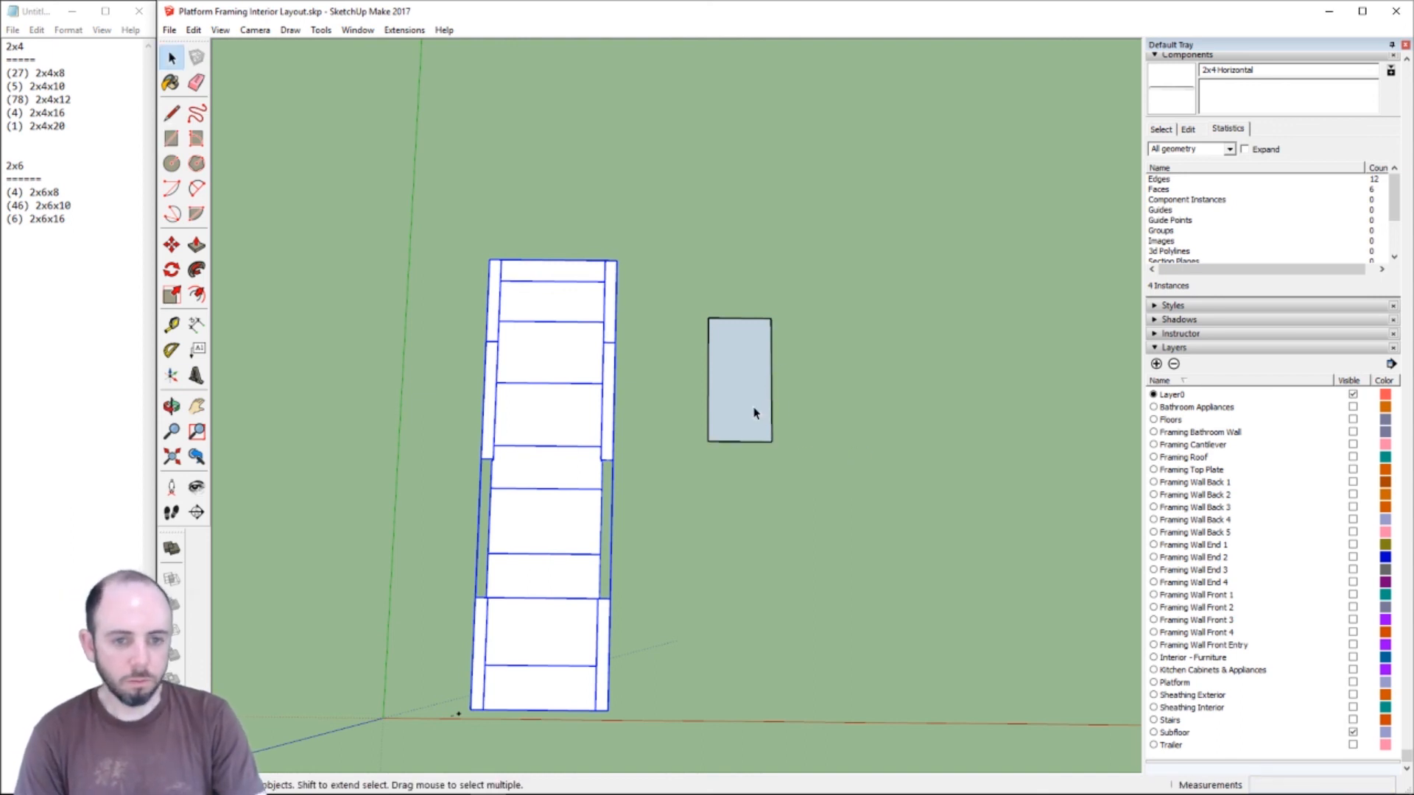
left_click(758, 412)
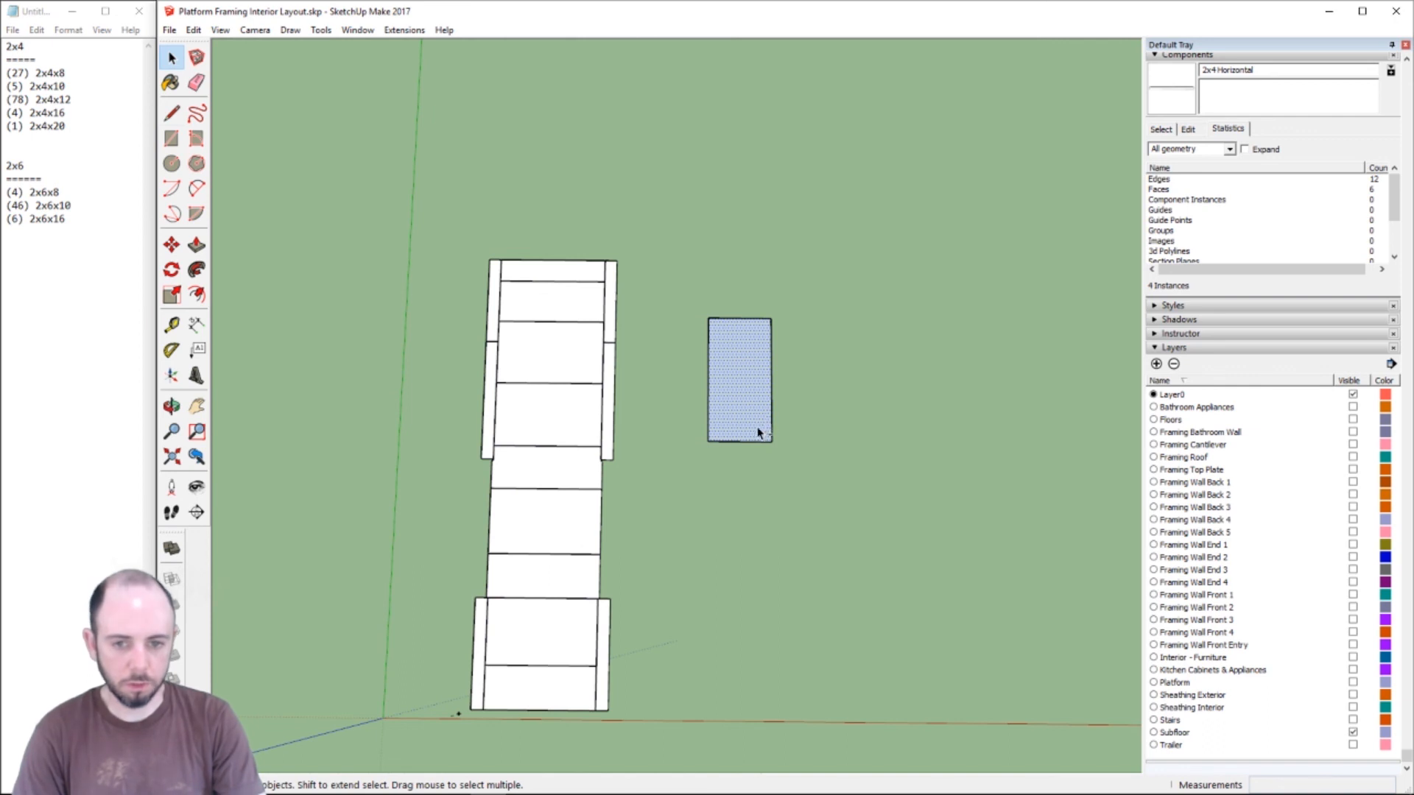
key("ctrl+c")
key("ctrl+v")
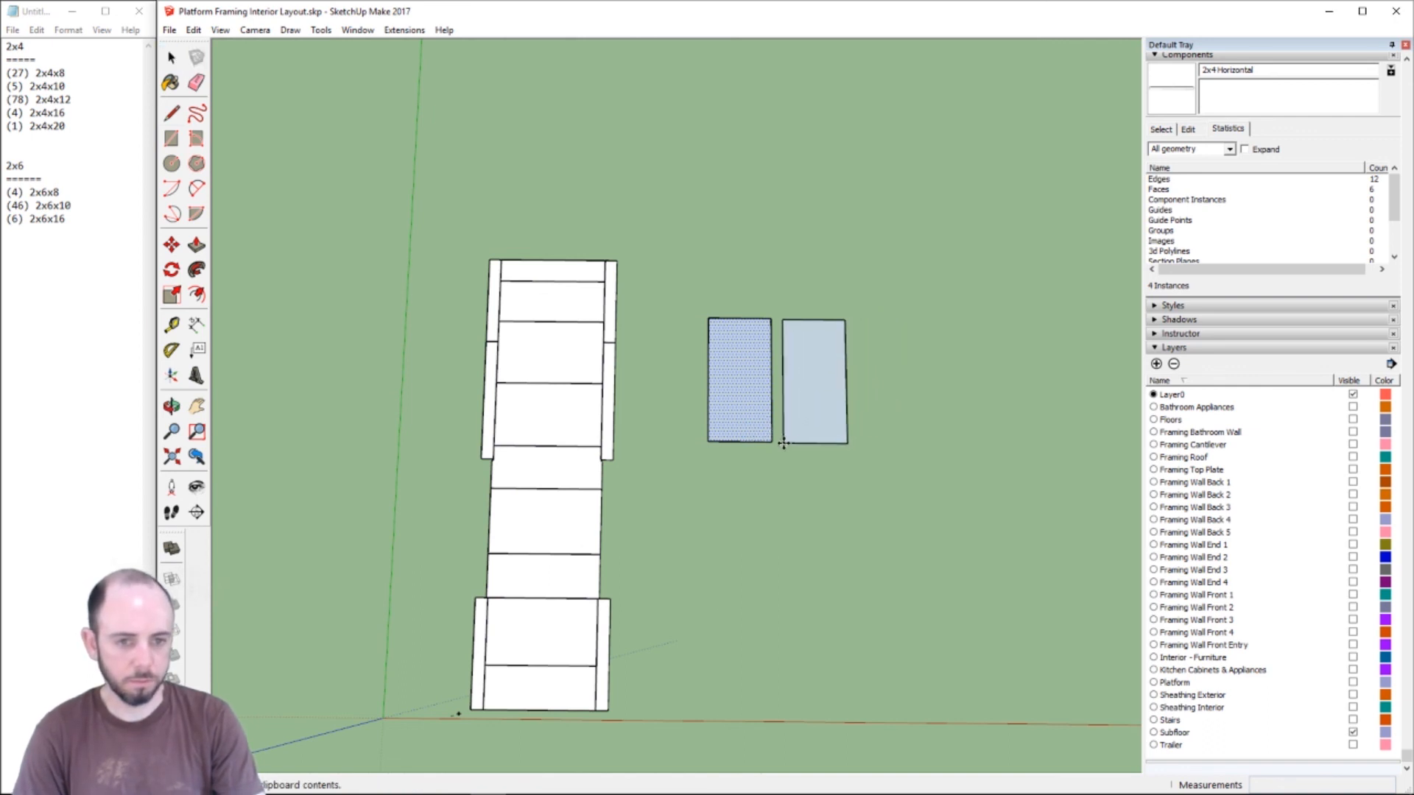
left_click(783, 444)
key("ctrl+v")
left_click(860, 447)
key("ctrl+v")
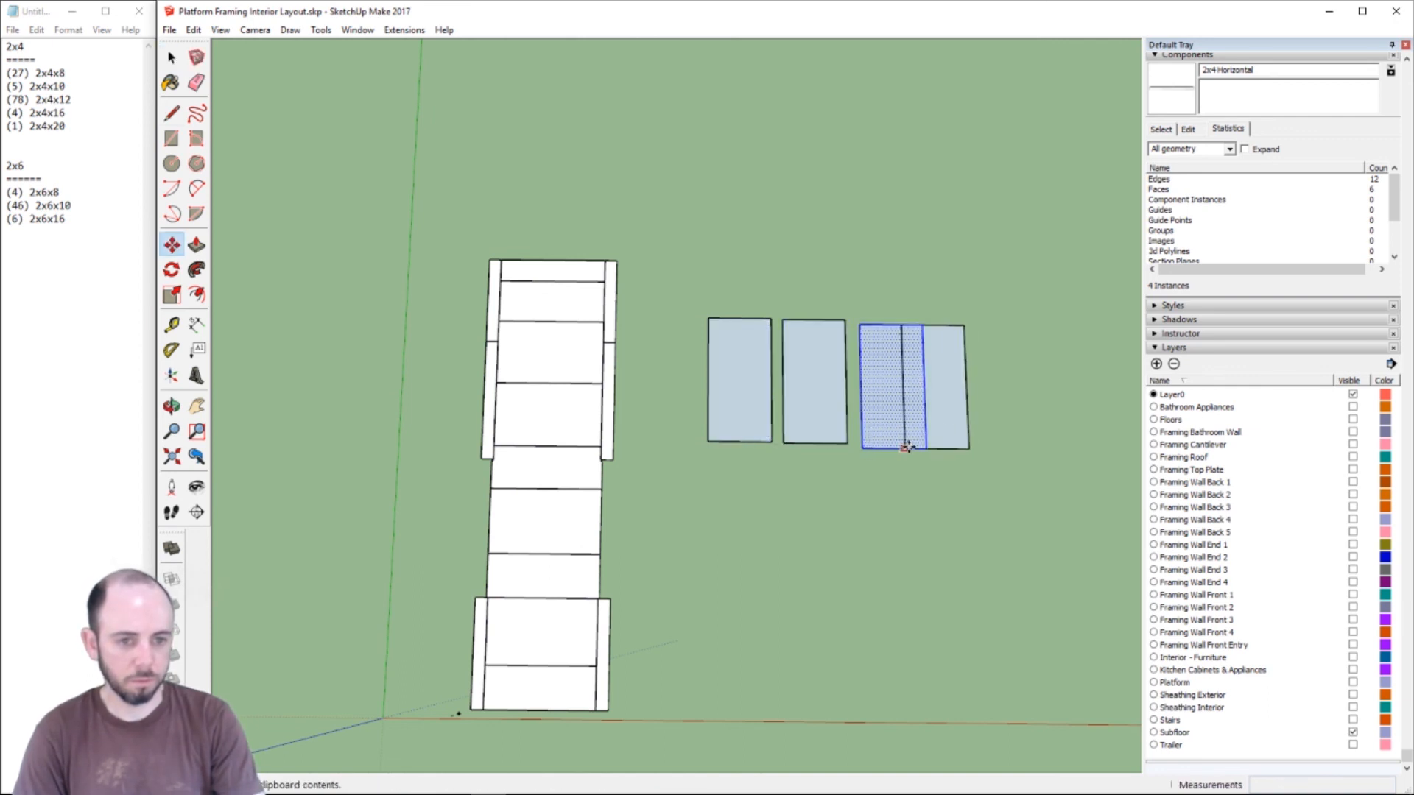
left_click(942, 443)
key("ctrl+v")
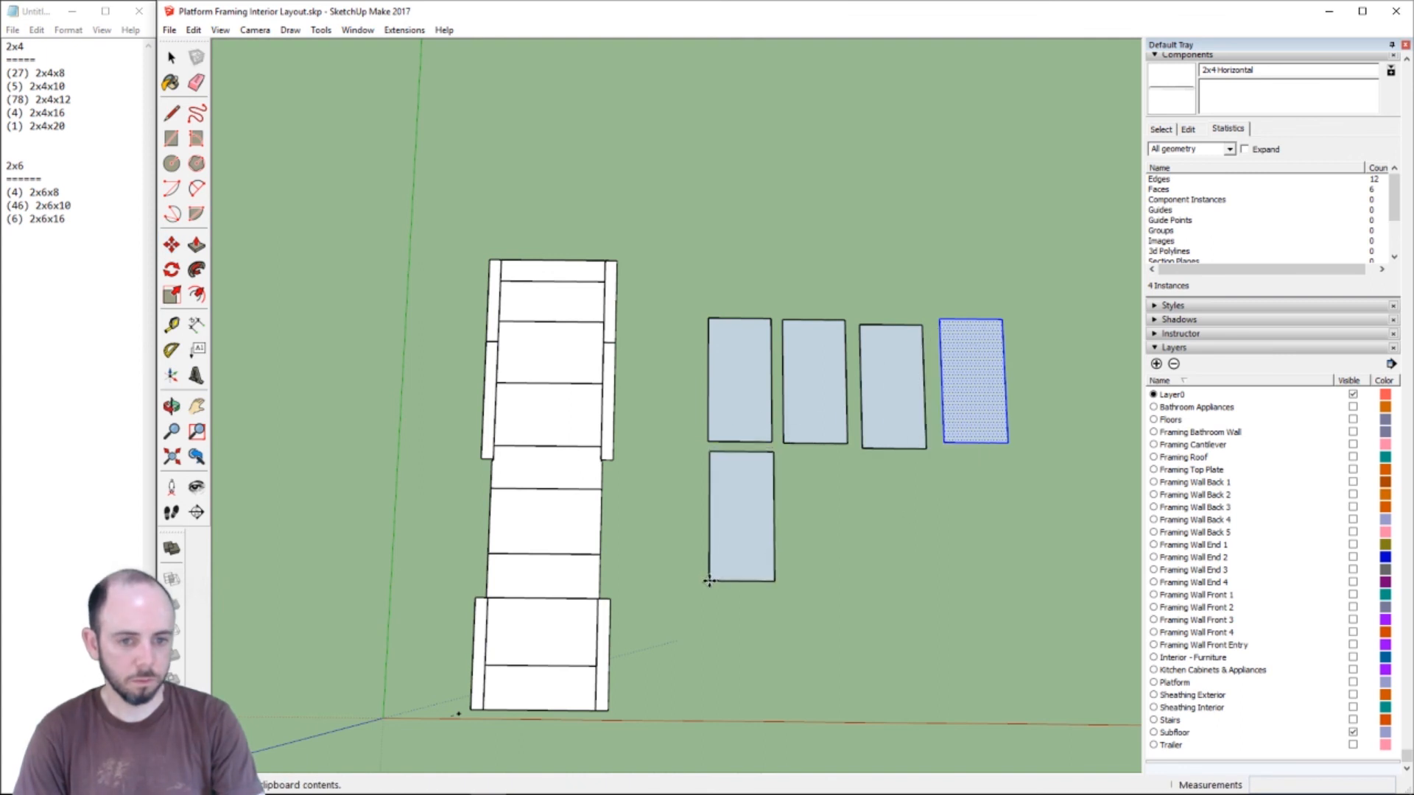
left_click(709, 581)
key("ctrl+v")
key("Escape")
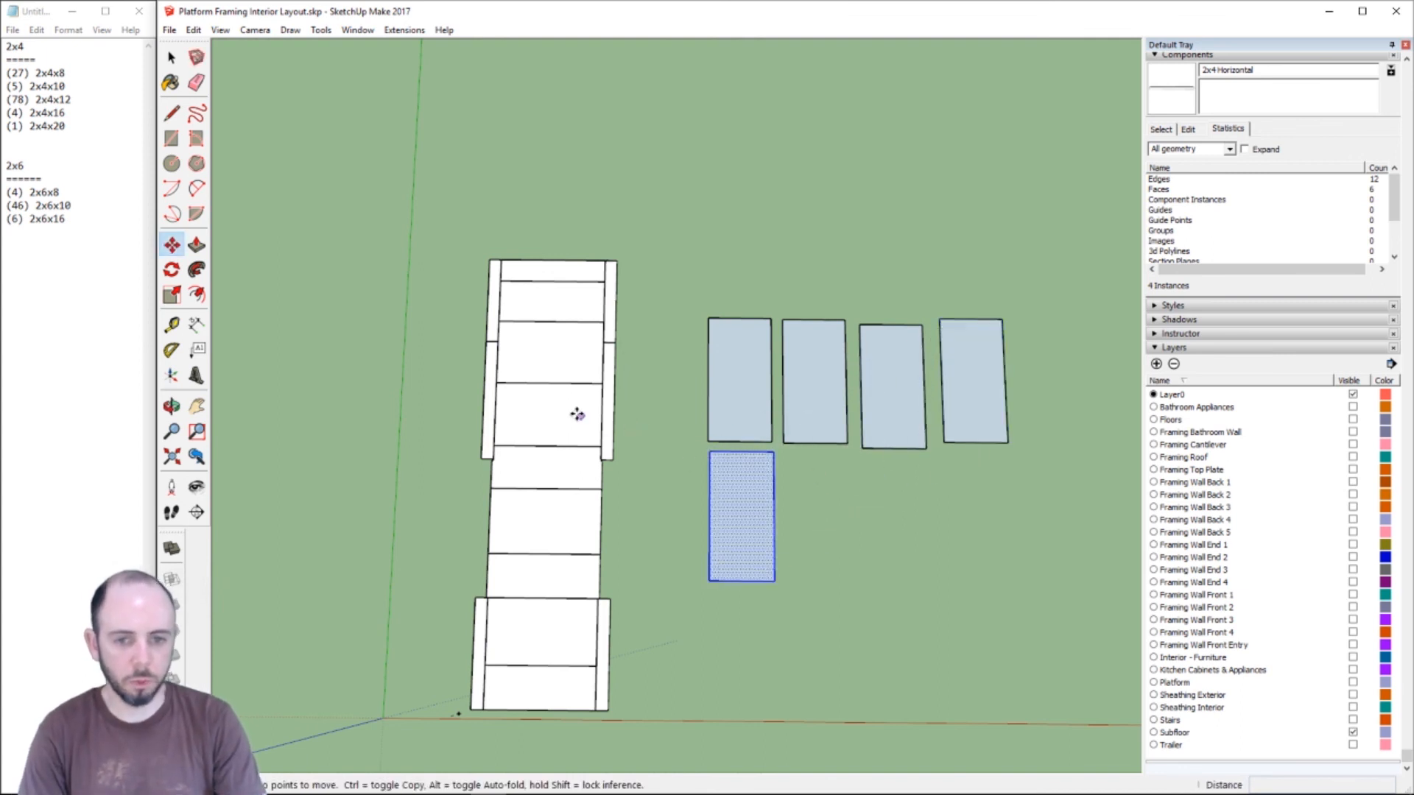
- Open the subfloor group for editing at its narrow side strip
key("space")
left_click(509, 313)
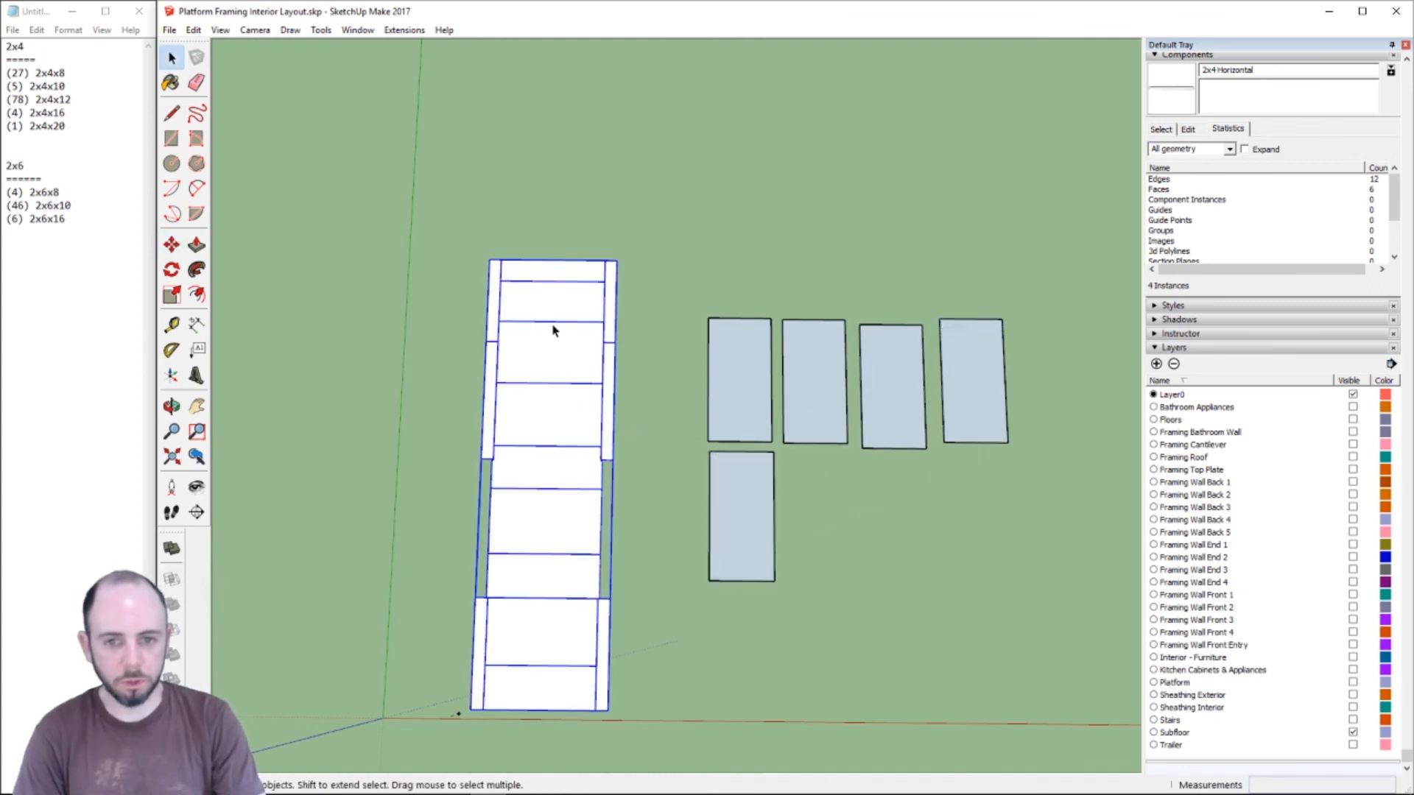
double_click(497, 328)
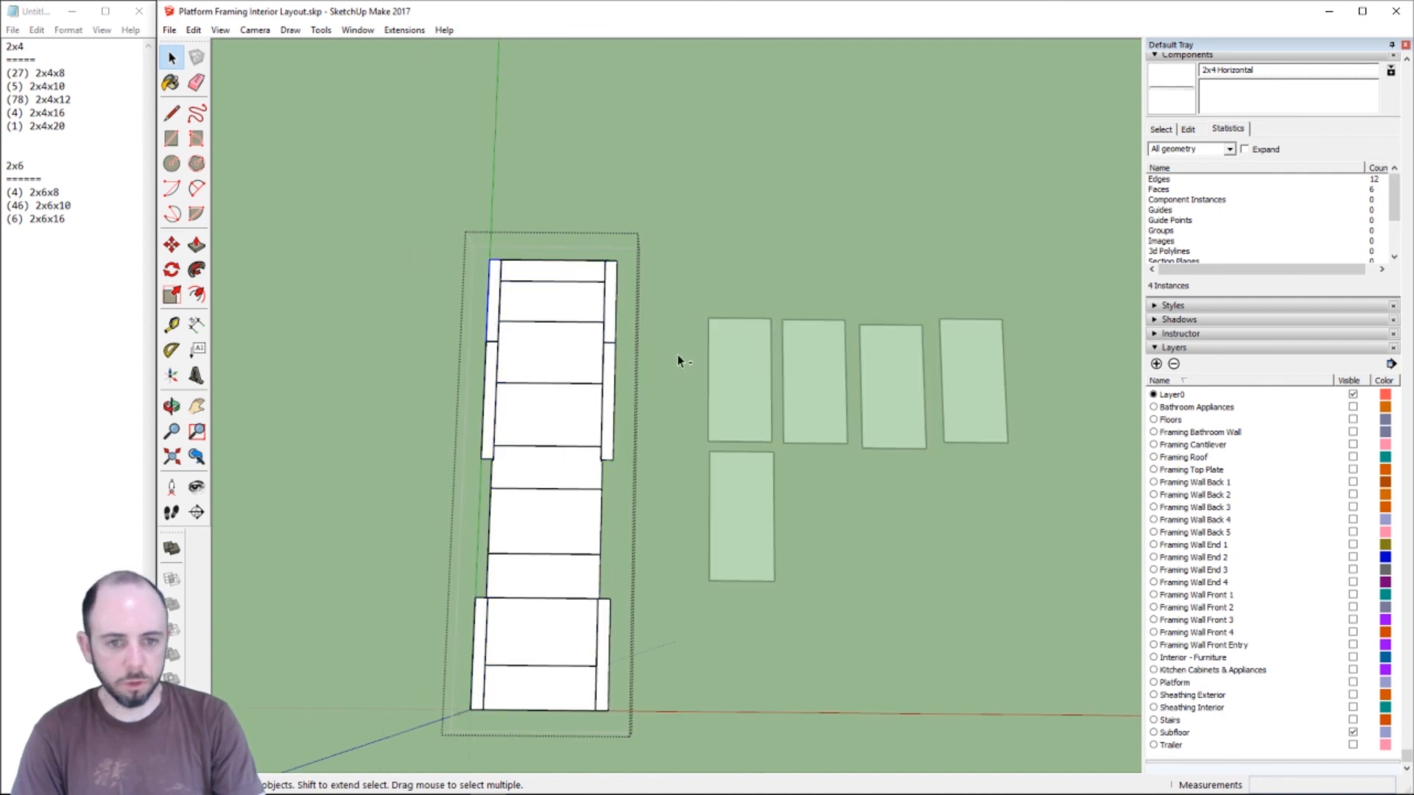
- Paste copies of the two side strips at the subfloor's far end, on the green-axis side, next to each other on the first sheet
key("ctrl+v")
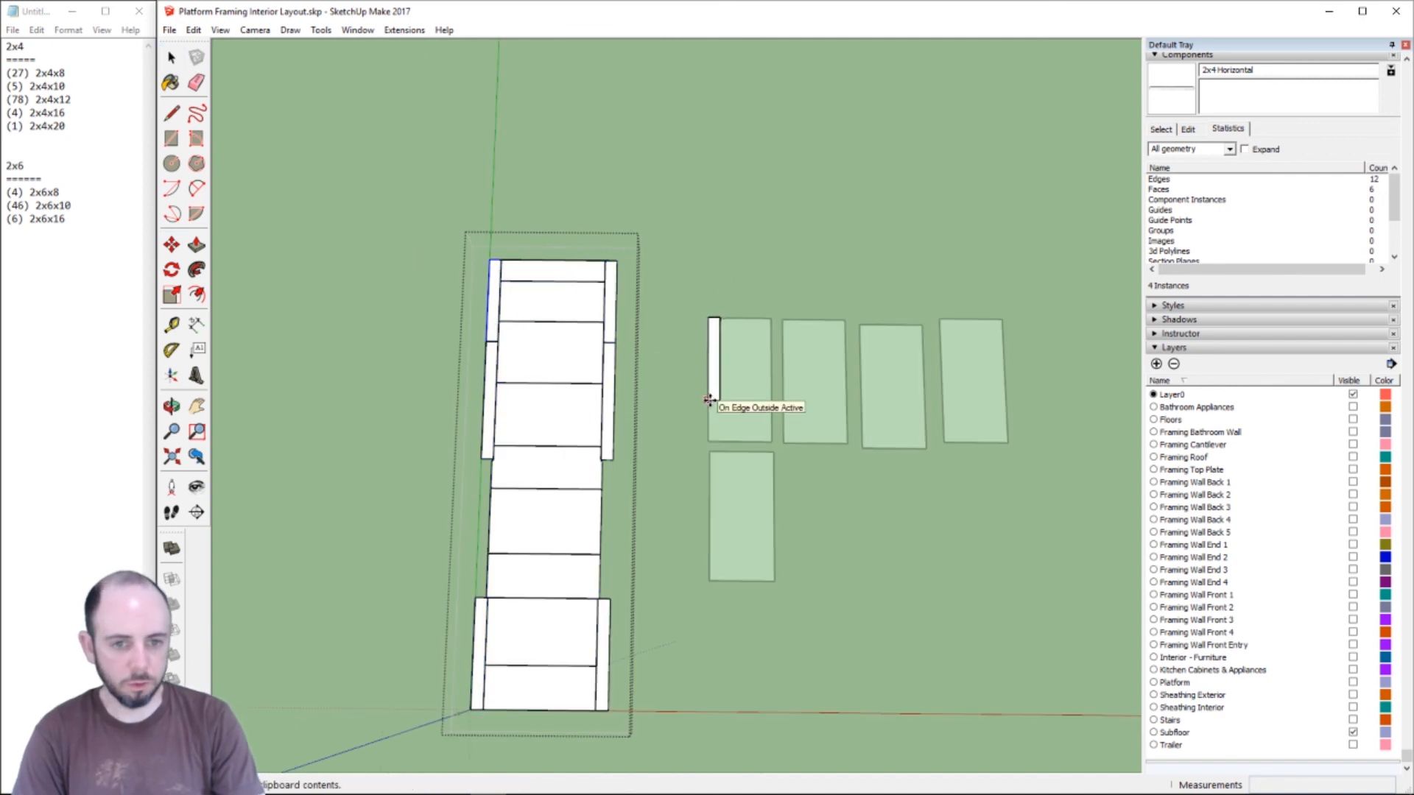
left_click(710, 400)
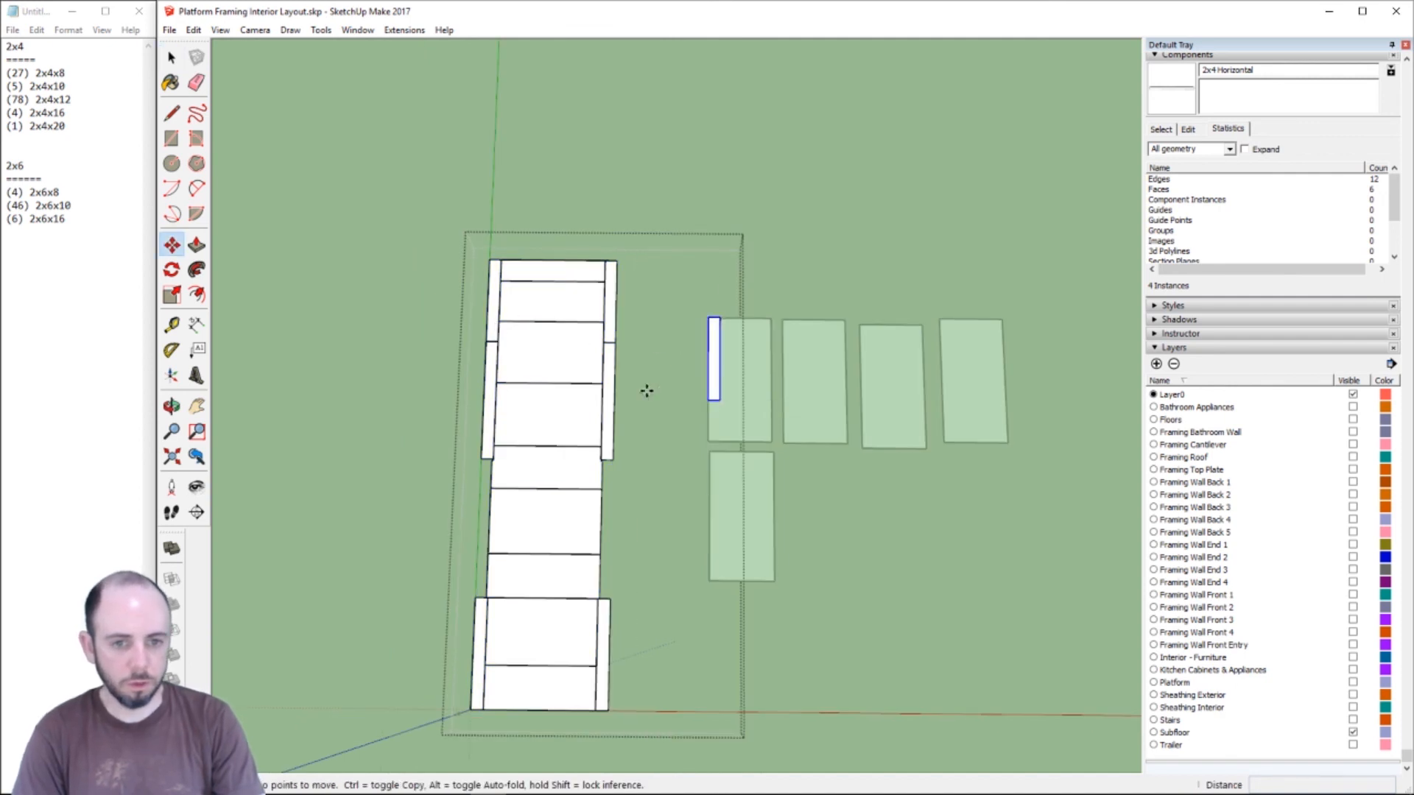
left_click(490, 389)
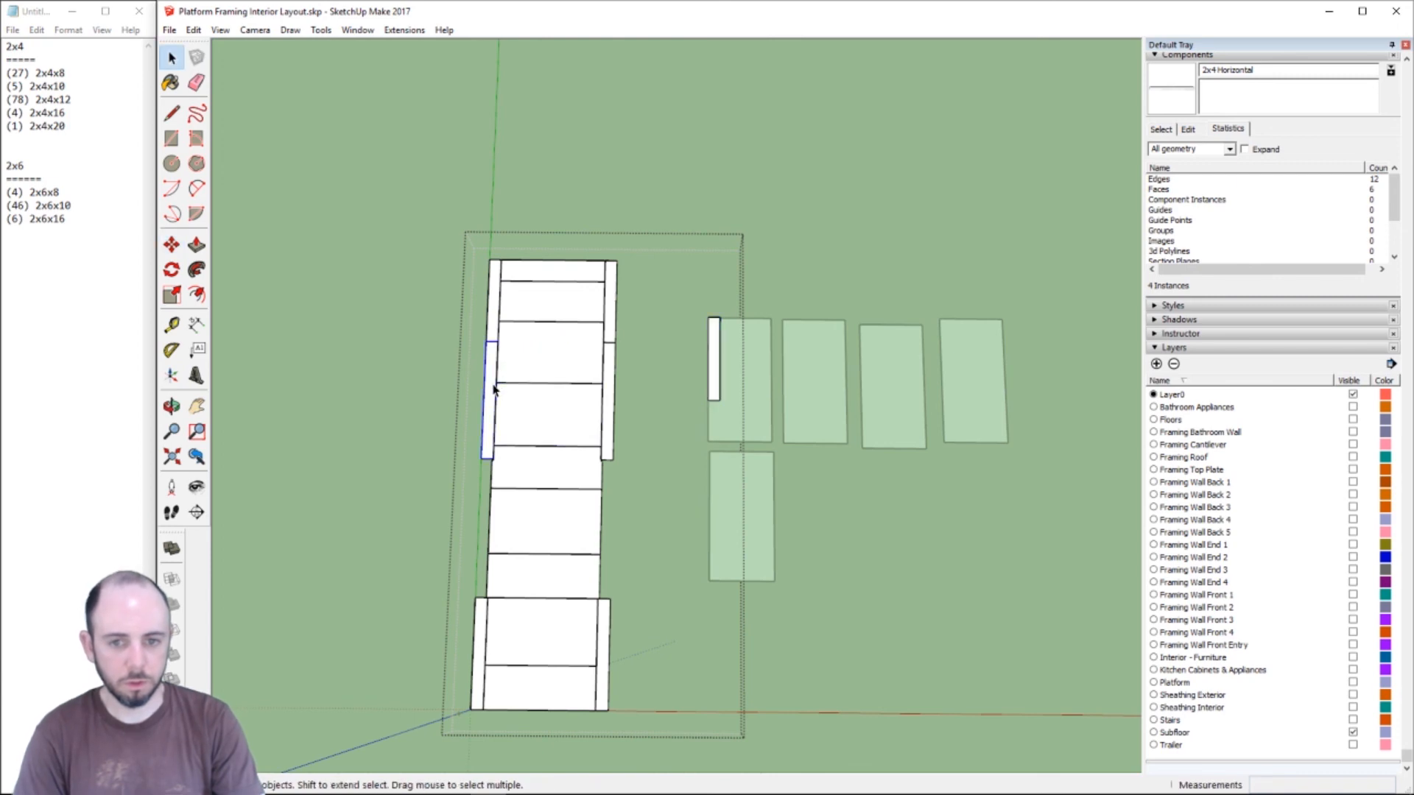
key("ctrl+v")
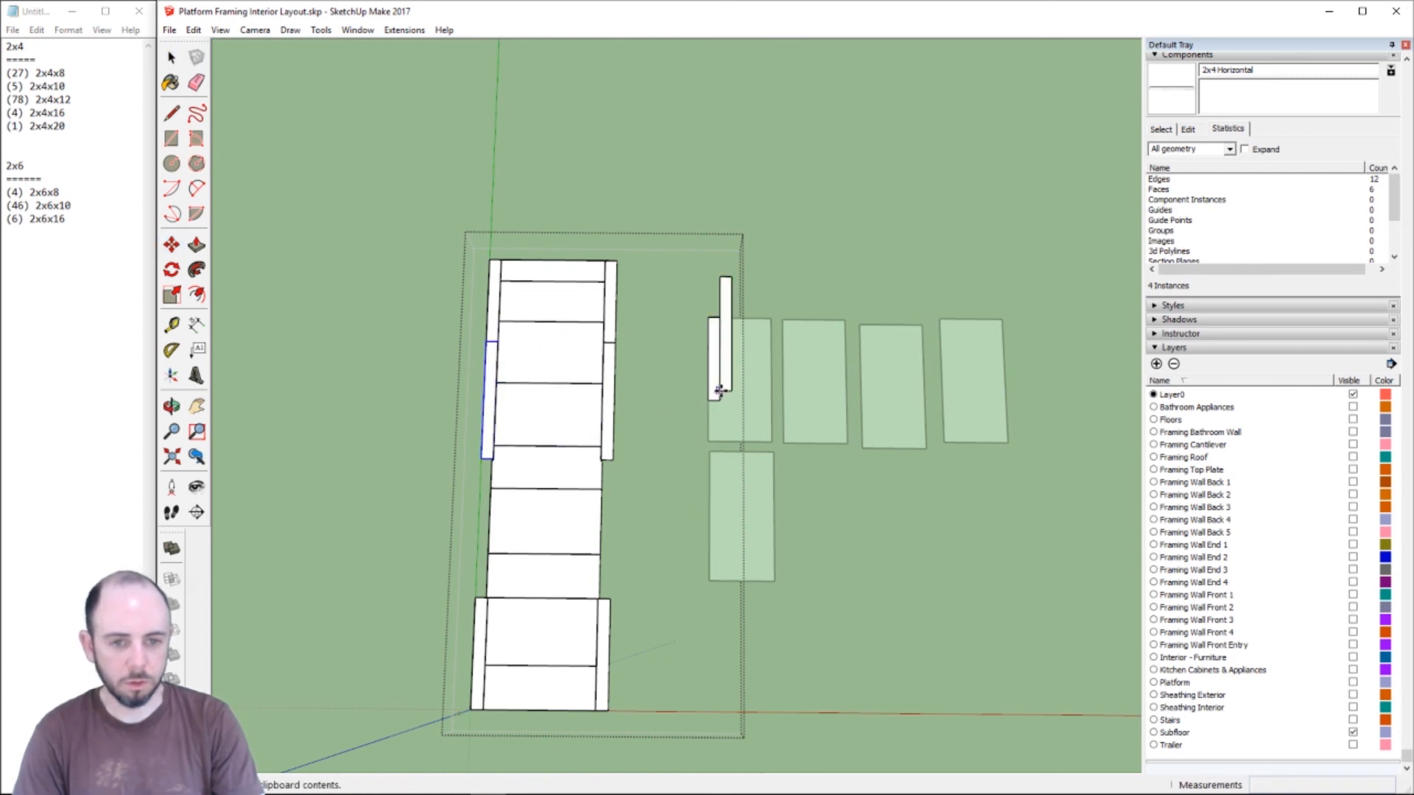
left_click(720, 435)
key("m")
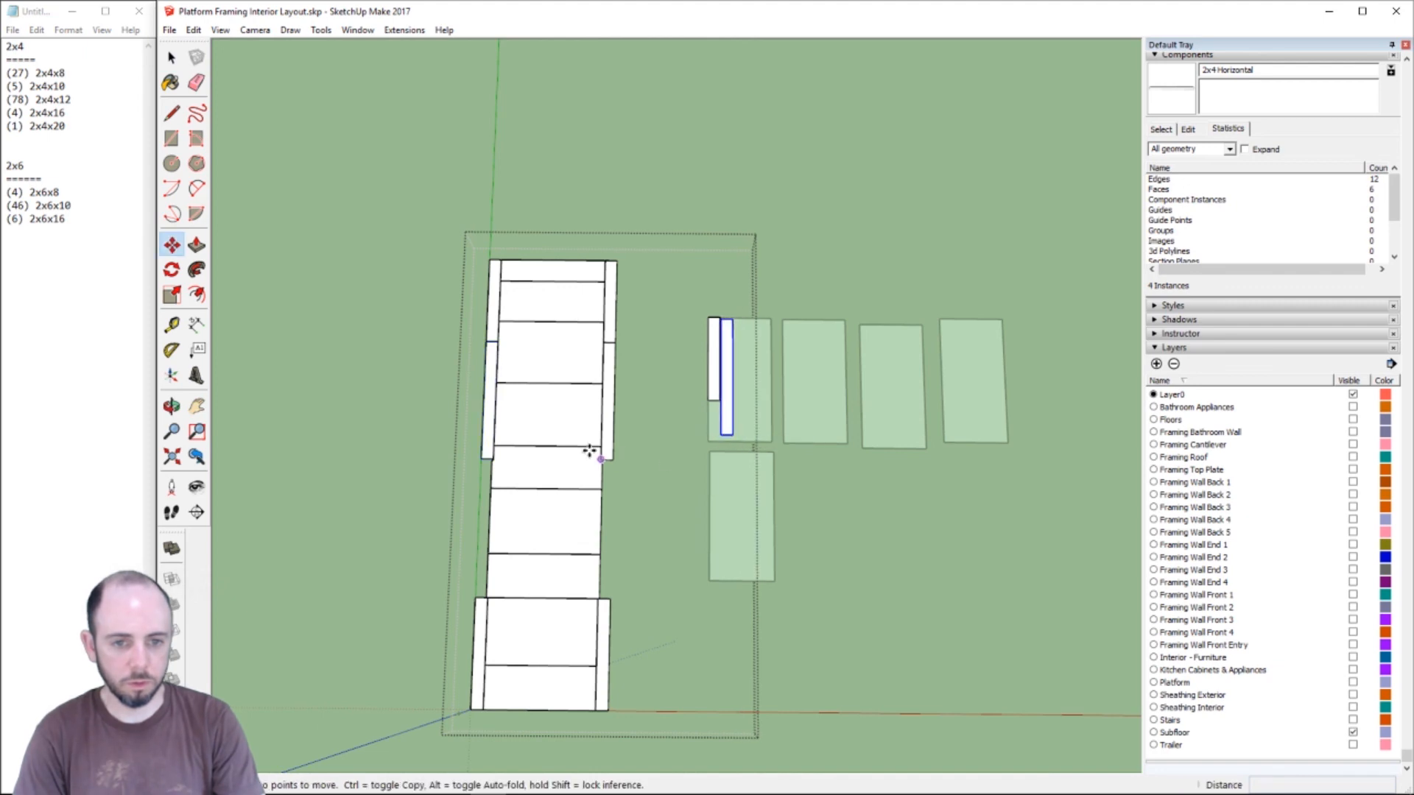
- Place a copy of the near-end side strip on the green-axis side beside the two strips on the first sheet
key("space")
left_click(484, 626)
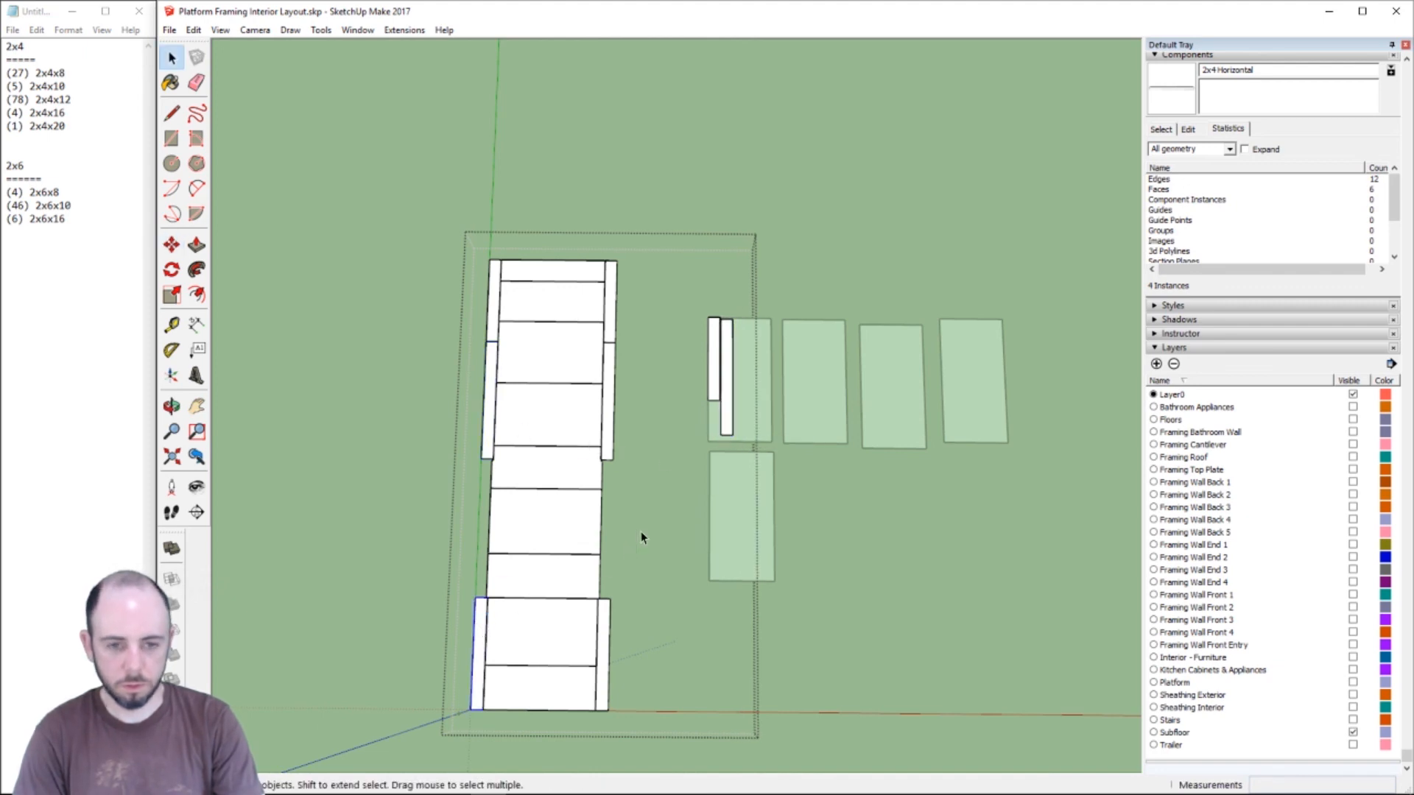
key("ctrl+v")
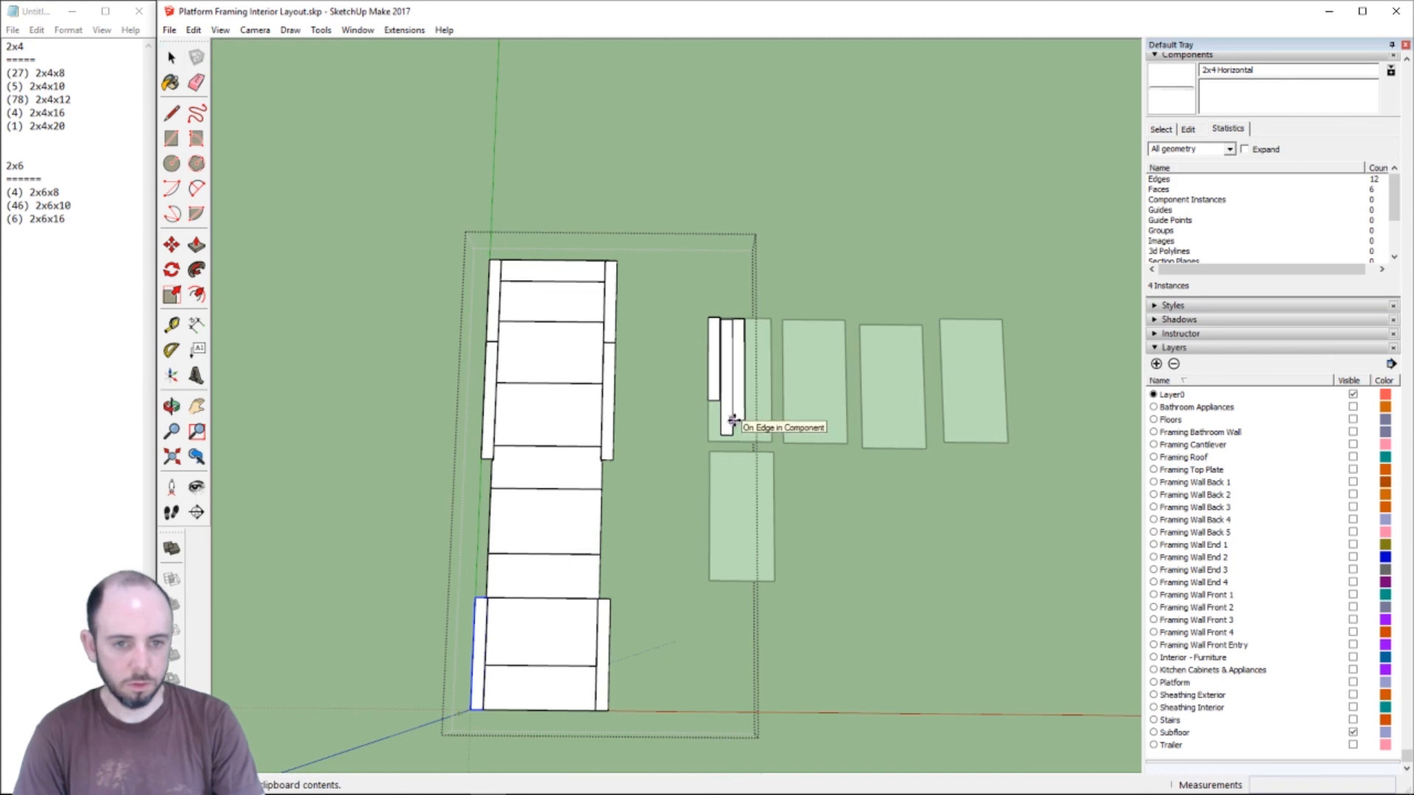
left_click(733, 419)
key("m")
- Place a copy of the short far-end strip from the subfloor's opposite side as the fourth strip on the first sheet
key("space")
left_click(614, 338)
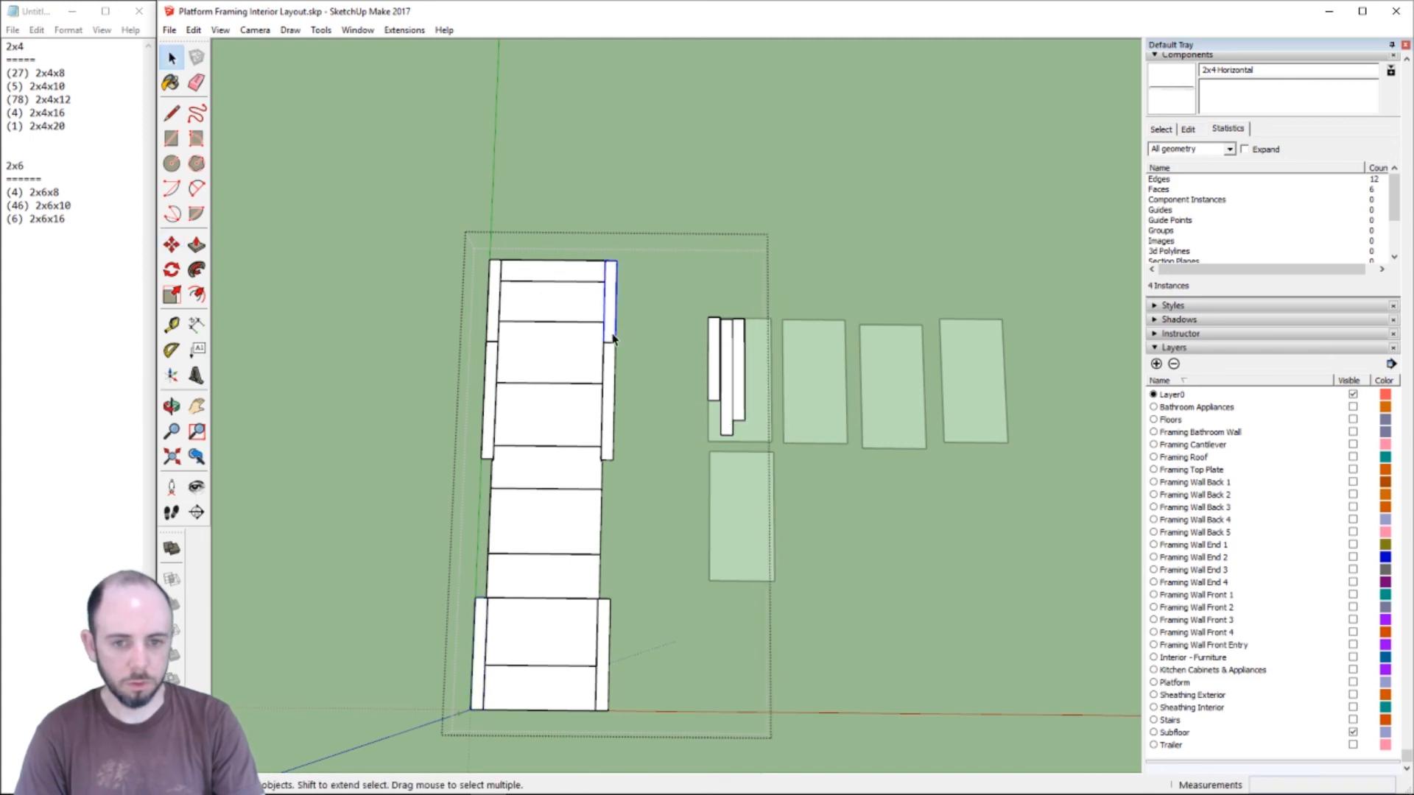
key("ctrl+v")
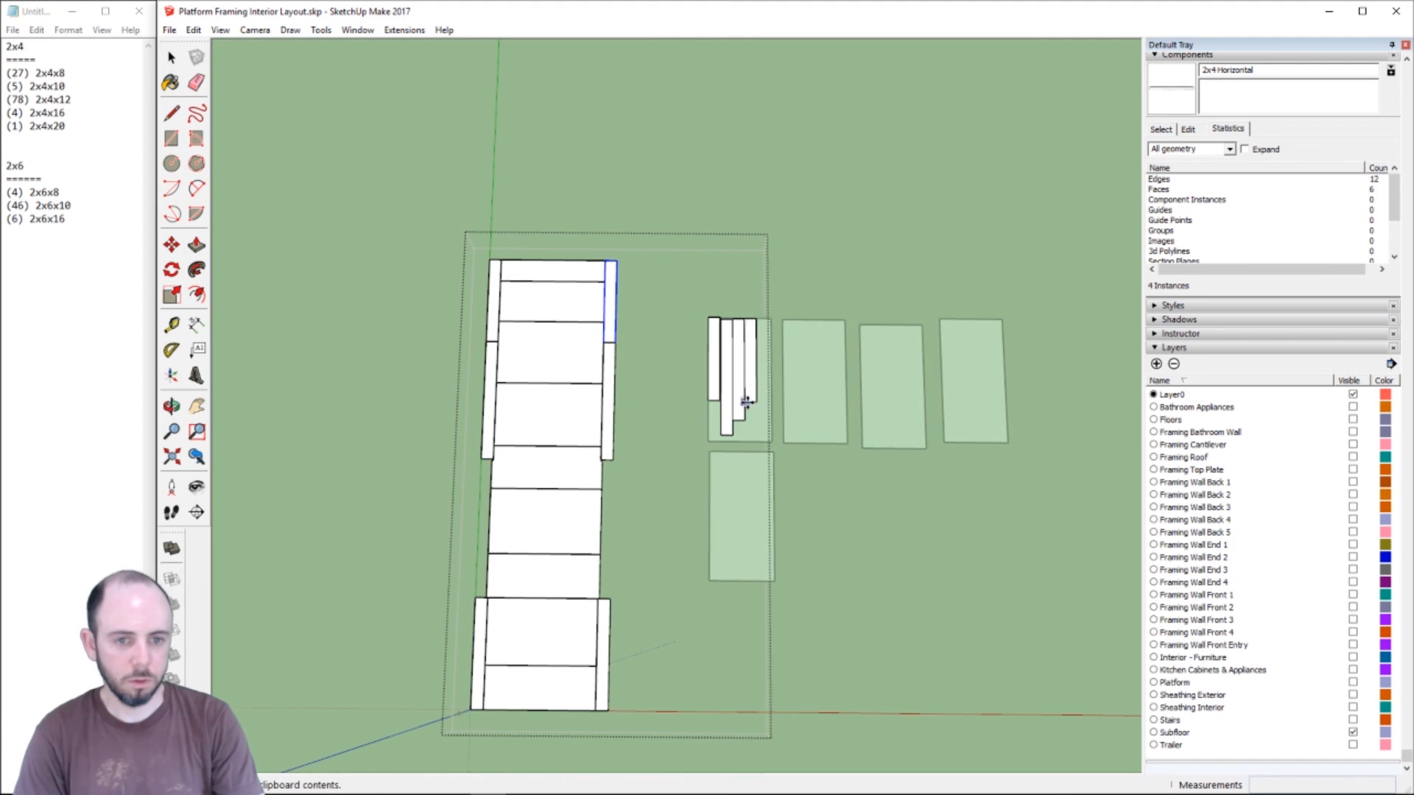
left_click(746, 403)
key("m")
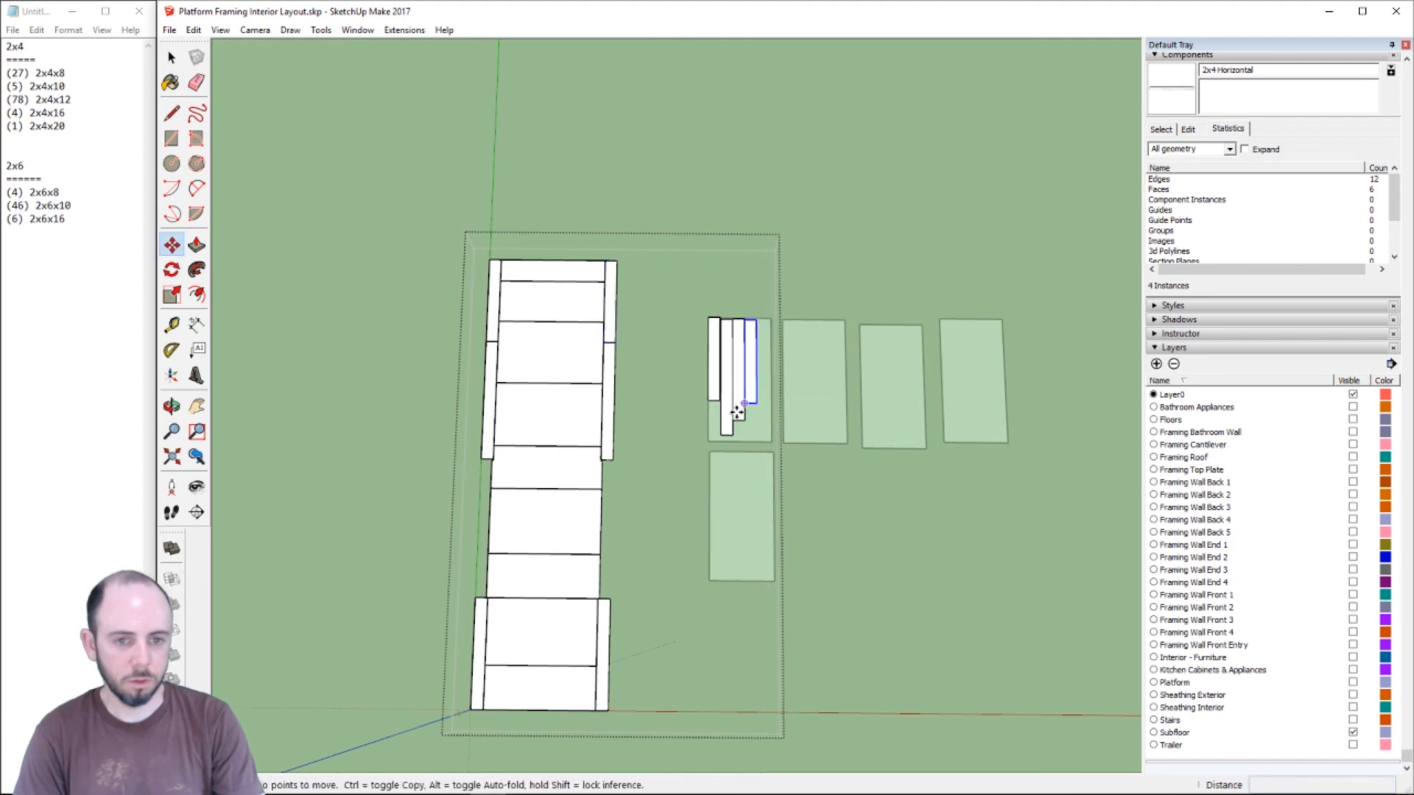
- Undo the fourth strip's placement and paste a copy of the longer adjoining strip from the same subfloor side on the sheet instead
key("space")
left_click(603, 386)
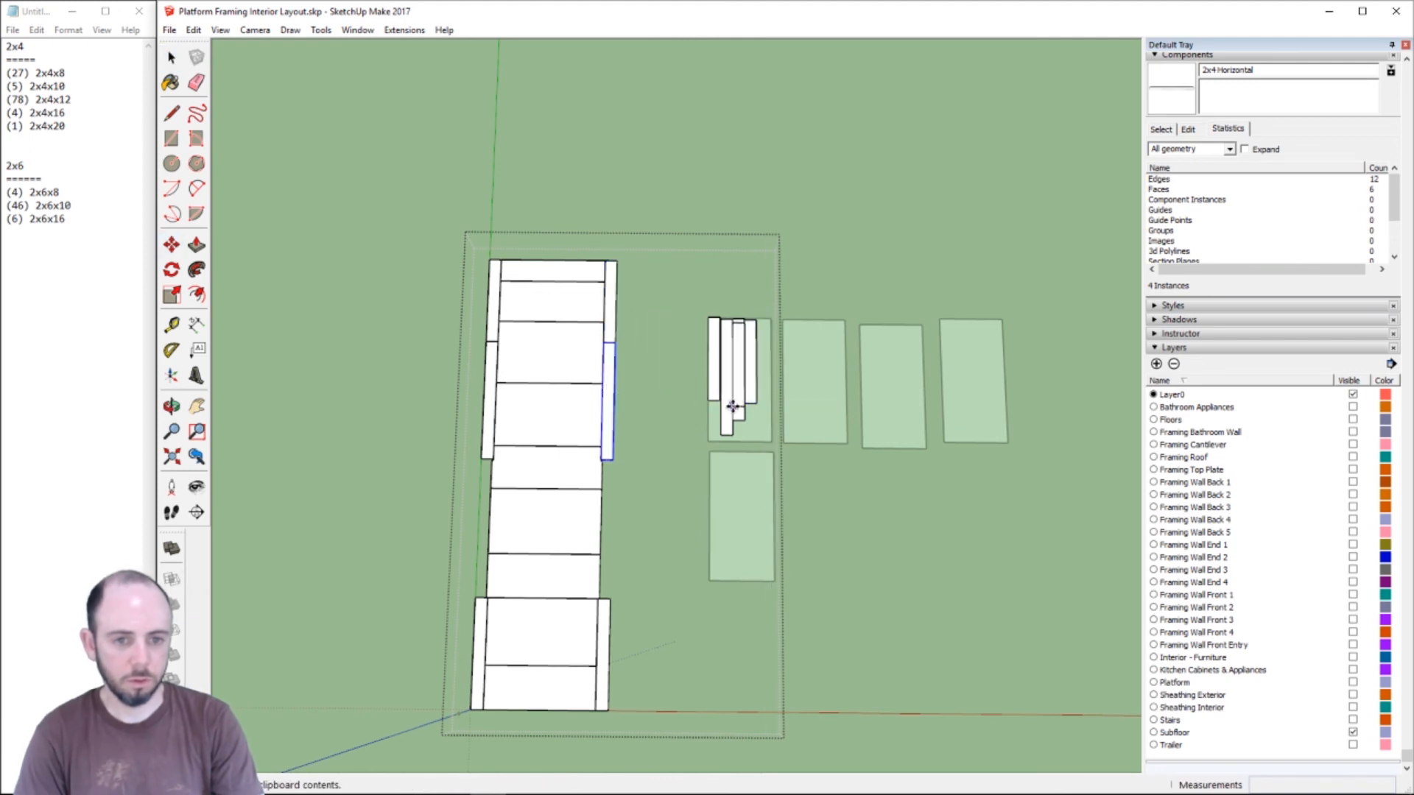
key("ctrl+z")
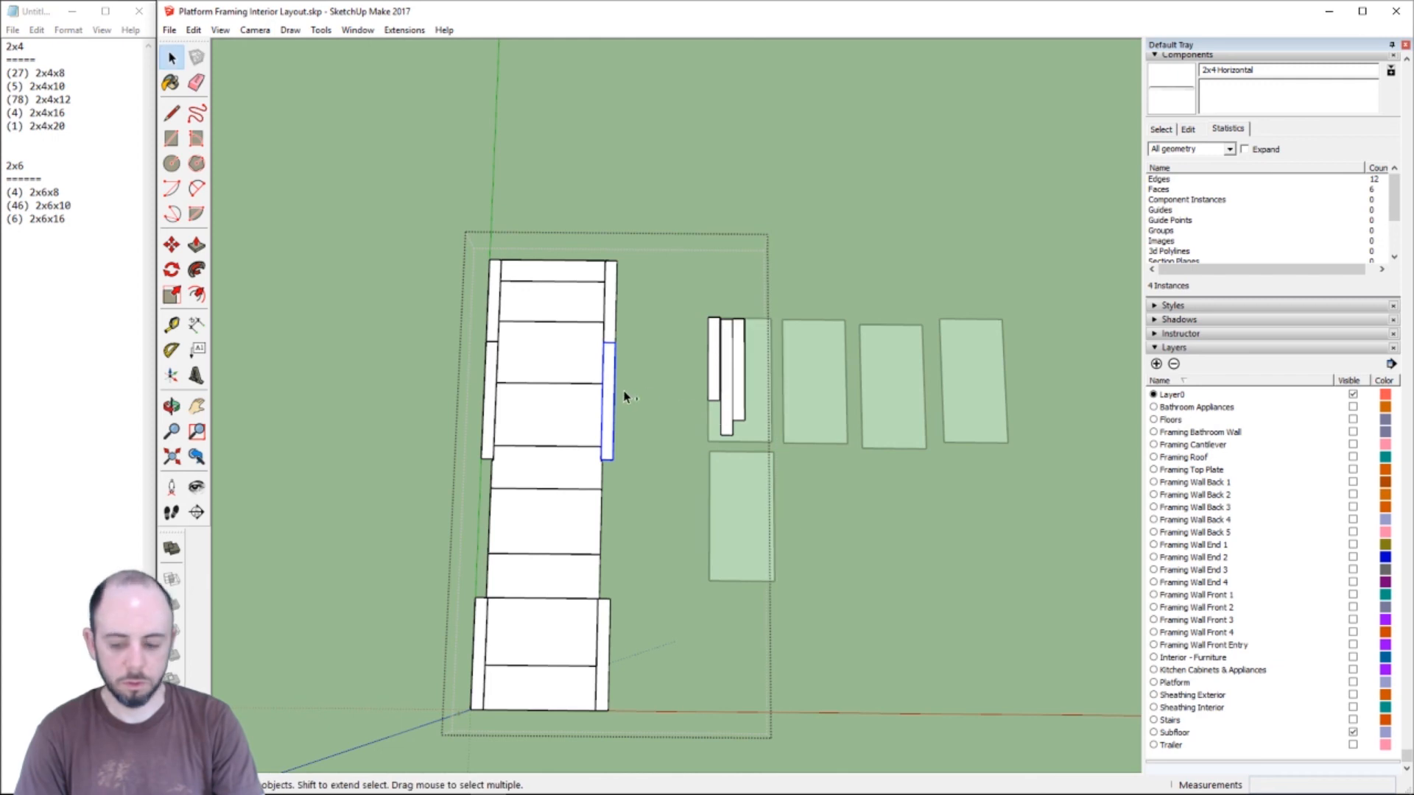
key("ctrl+v")
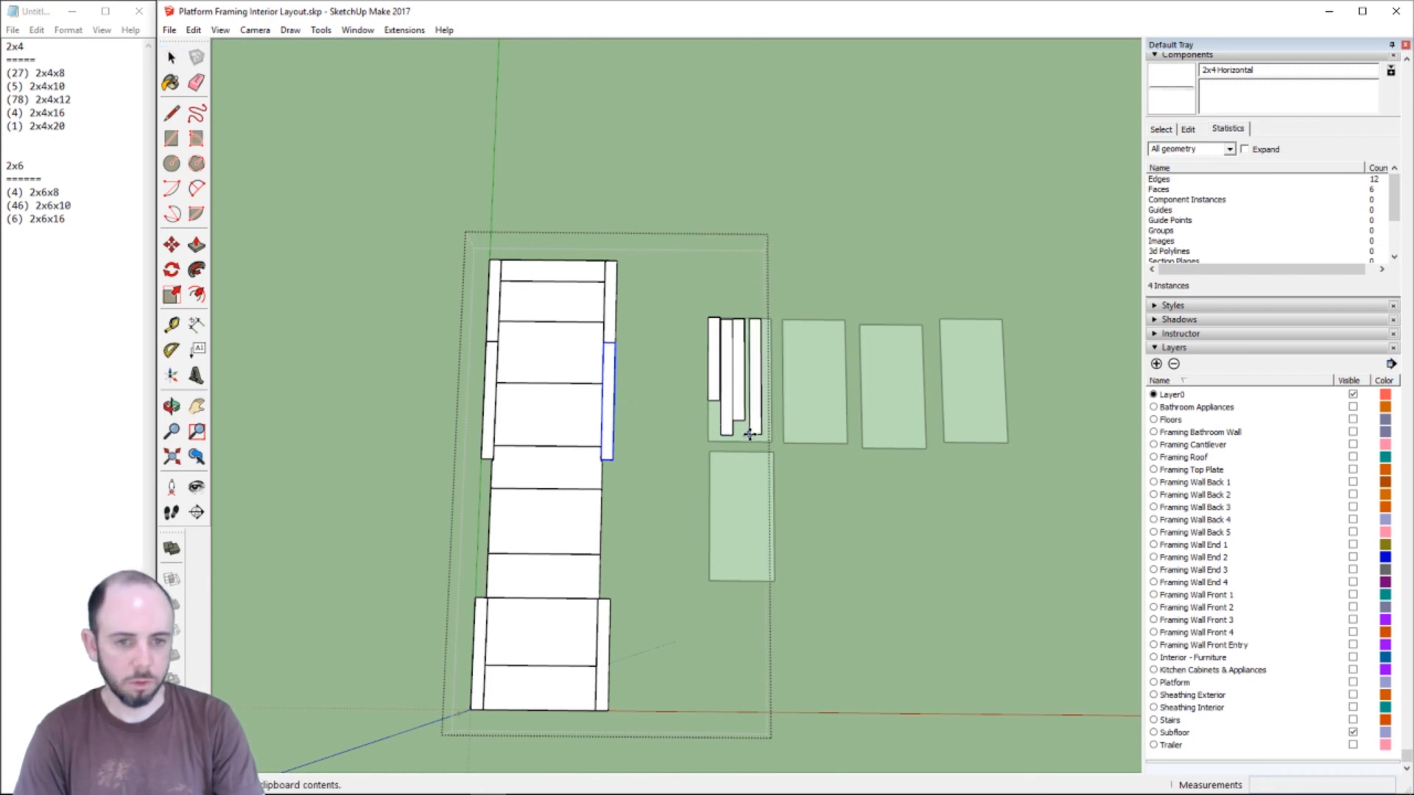
left_click(746, 435)
- Move the first, shortest strip along the green axis so its far end lies inside the first sheet
scroll(751, 391, "up", 5)
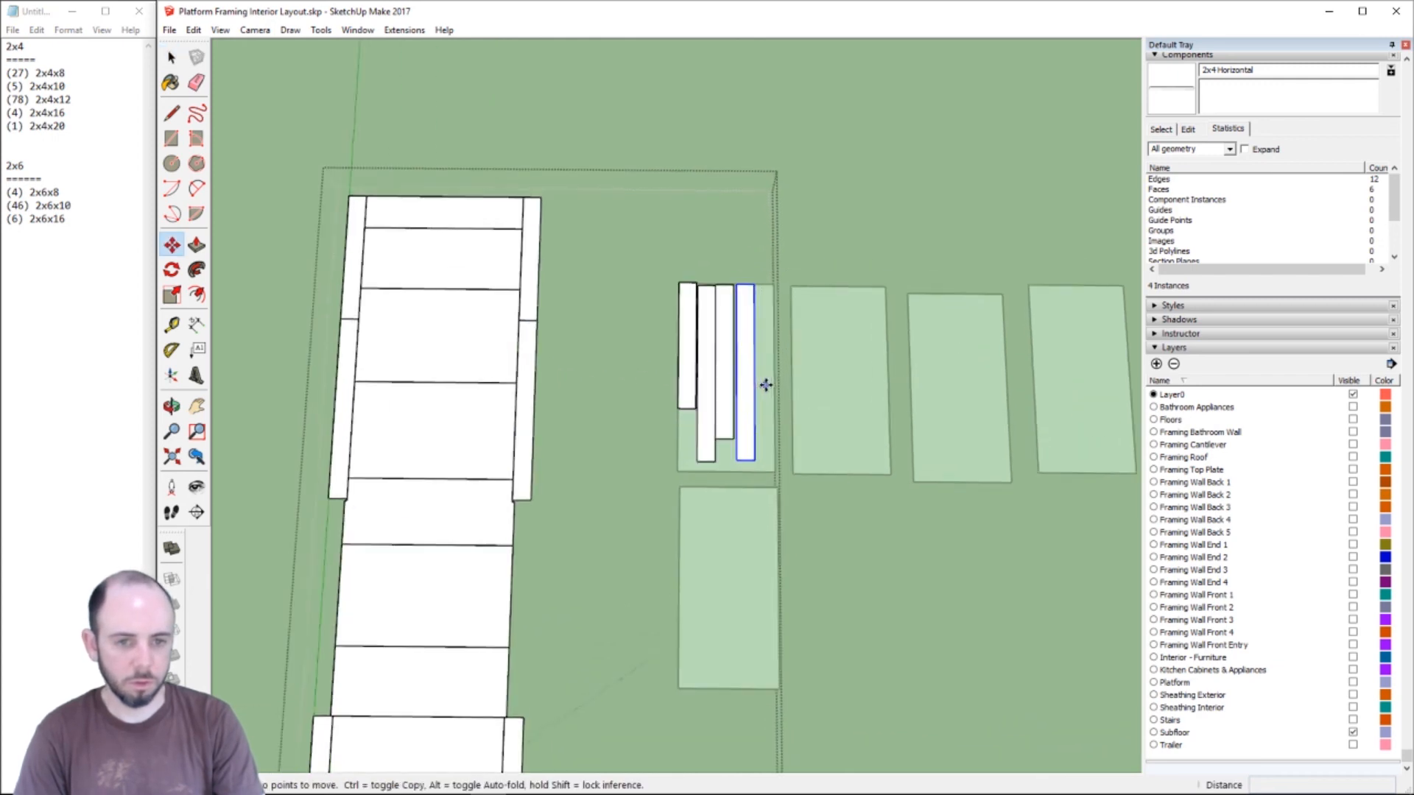
scroll(748, 367, "up", 2)
key("space")
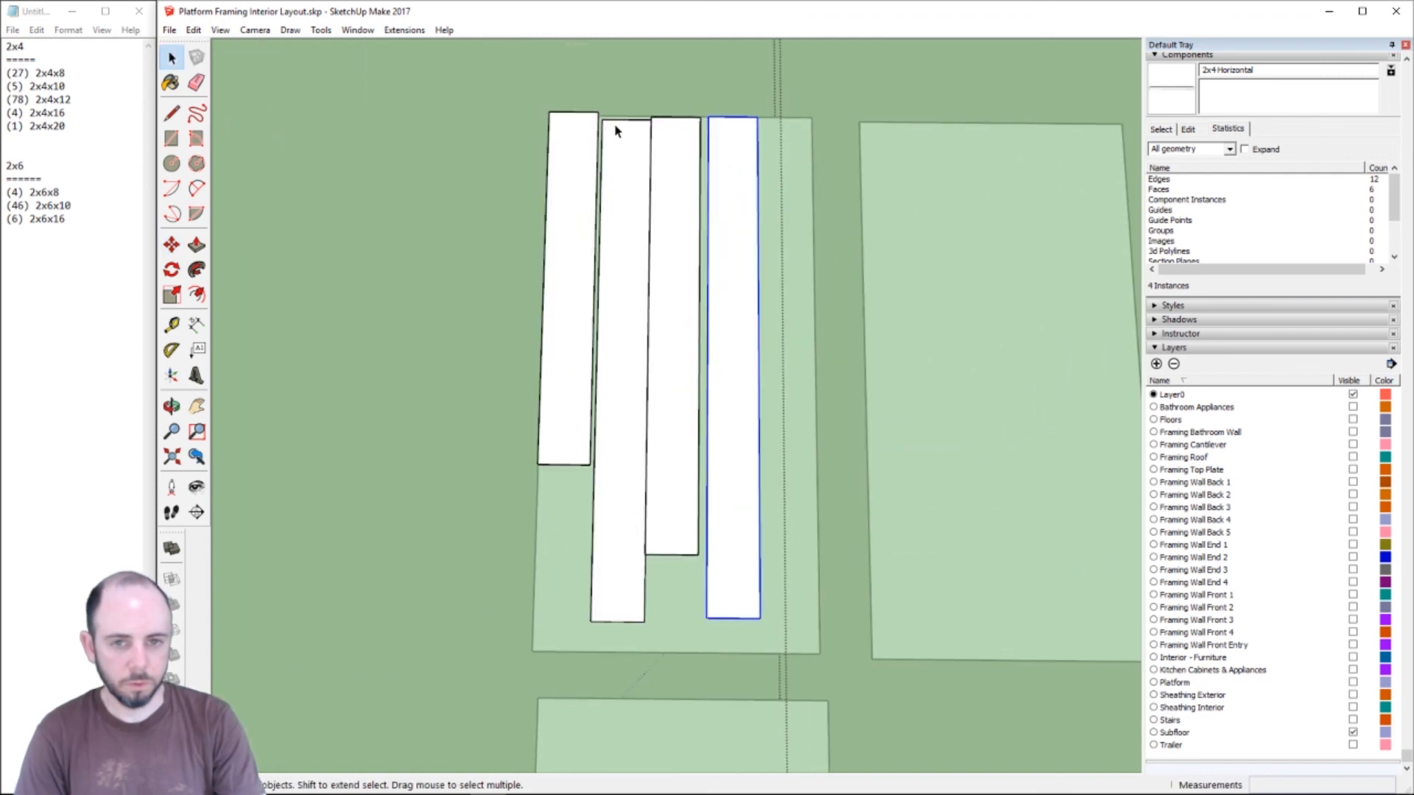
left_click(605, 129)
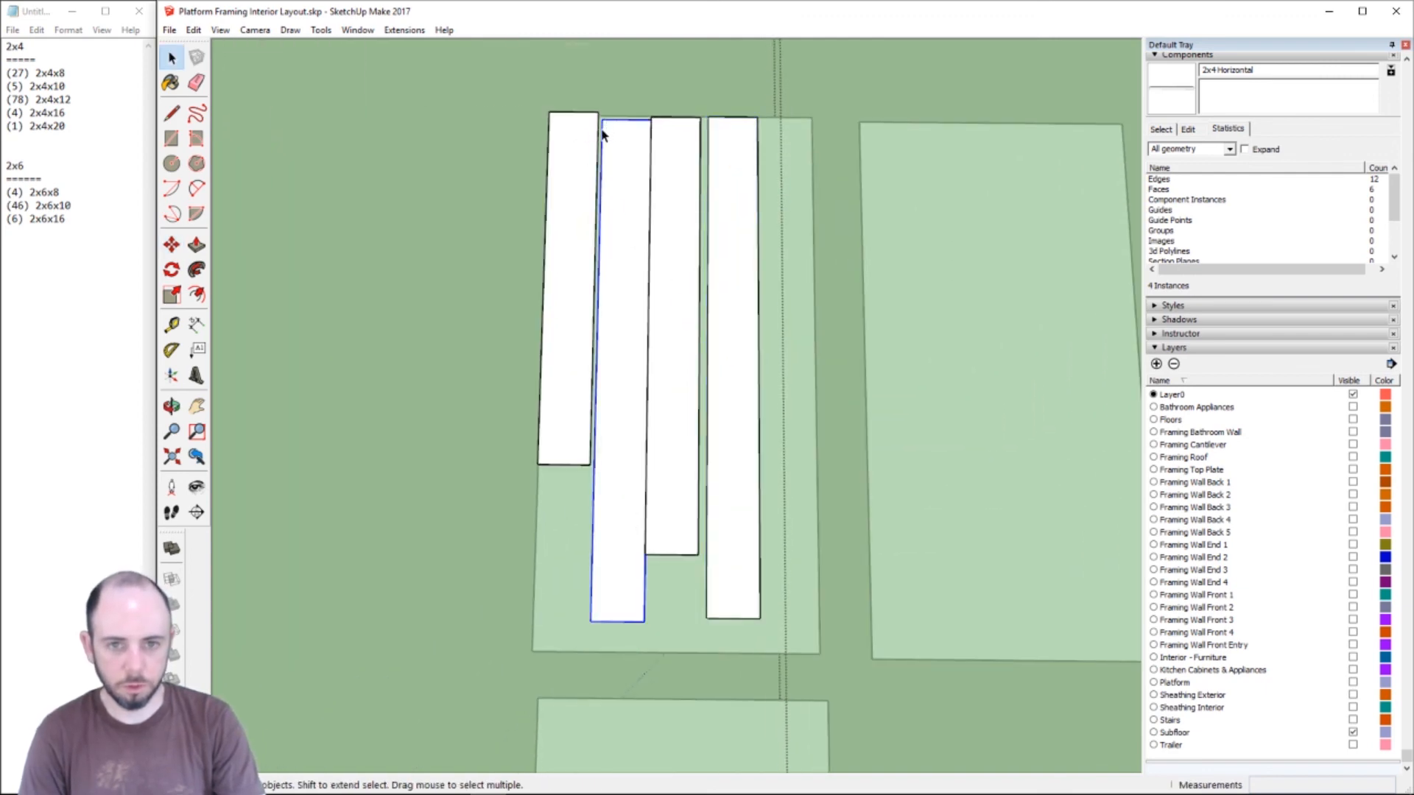
left_click(591, 140)
key("m")
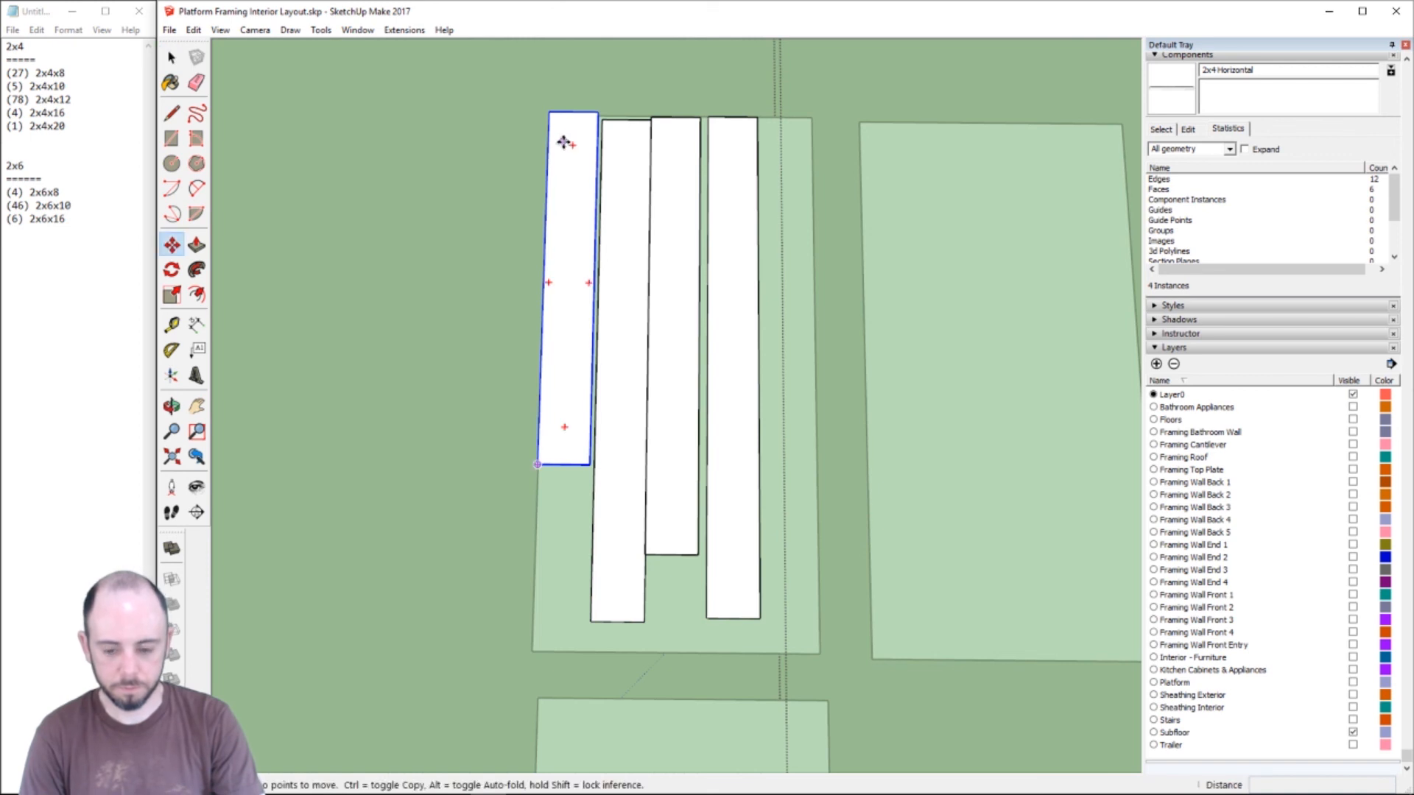
left_click(550, 113)
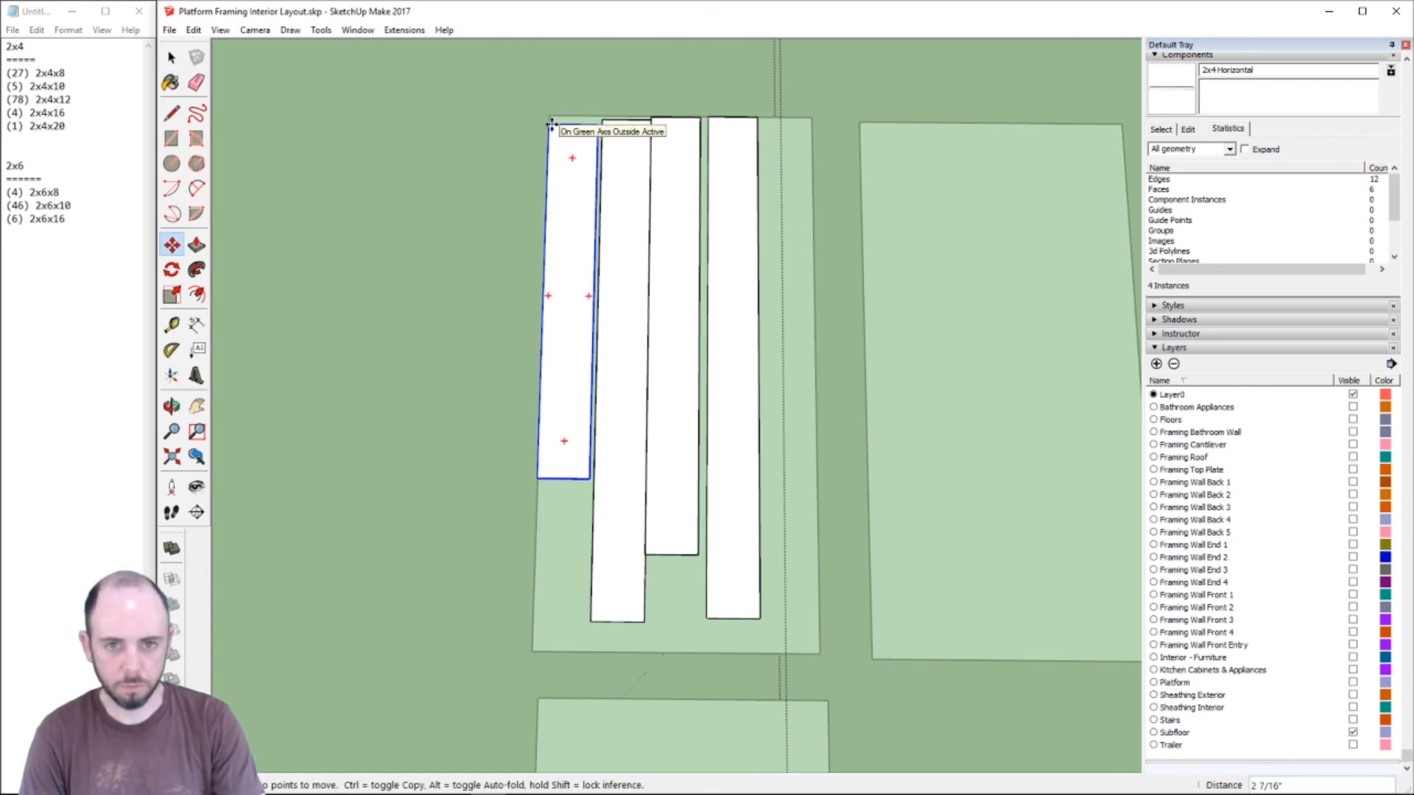
left_click(602, 124)
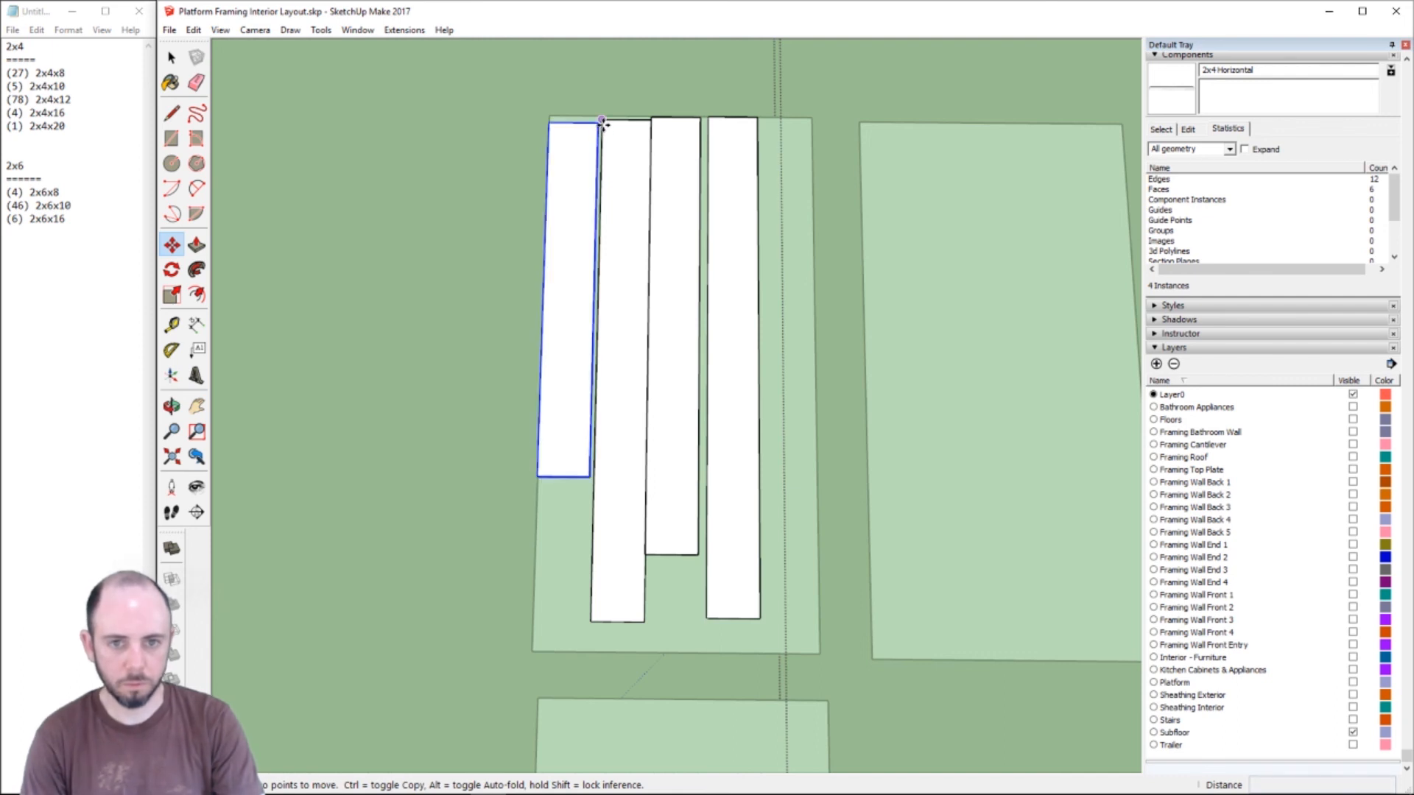
- Move the second strip by its far corner to meet the first strip's far corner, closing the gap between them
key("space")
left_click(611, 136)
key("m")
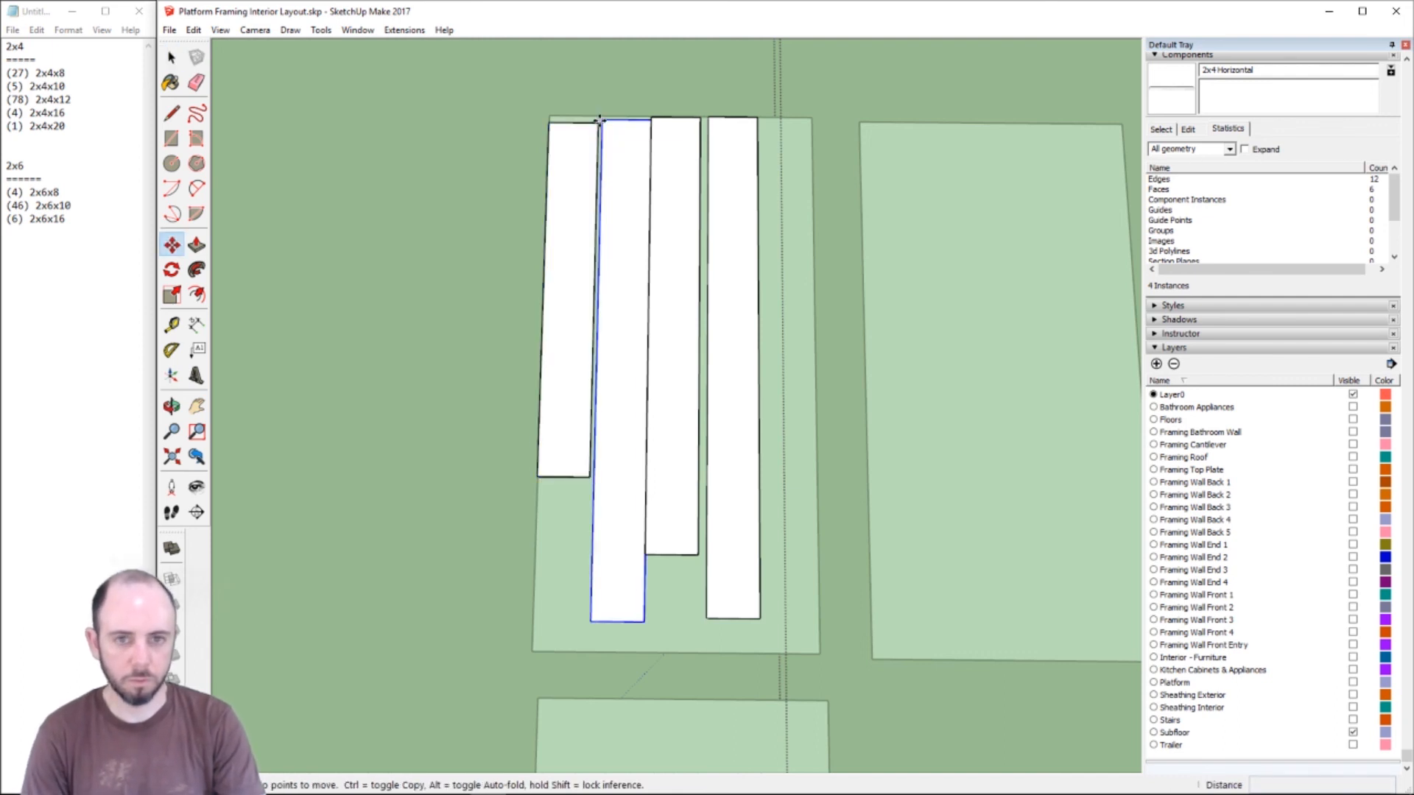
left_click(599, 120)
left_click(596, 126)
key("space")
- Move the third strip by its far corner so it sits tight against the second strip with their far ends flush
left_click(675, 154)
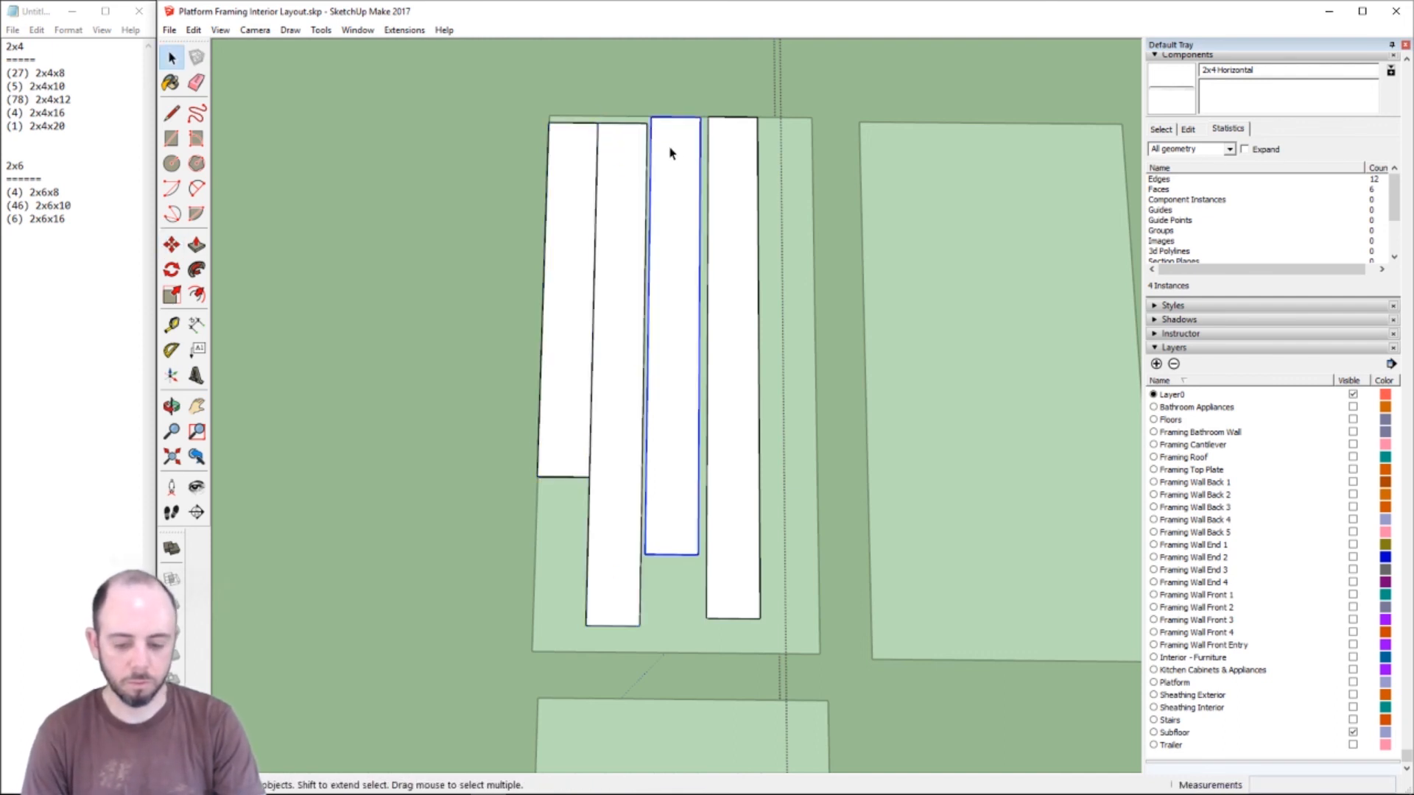
key("m")
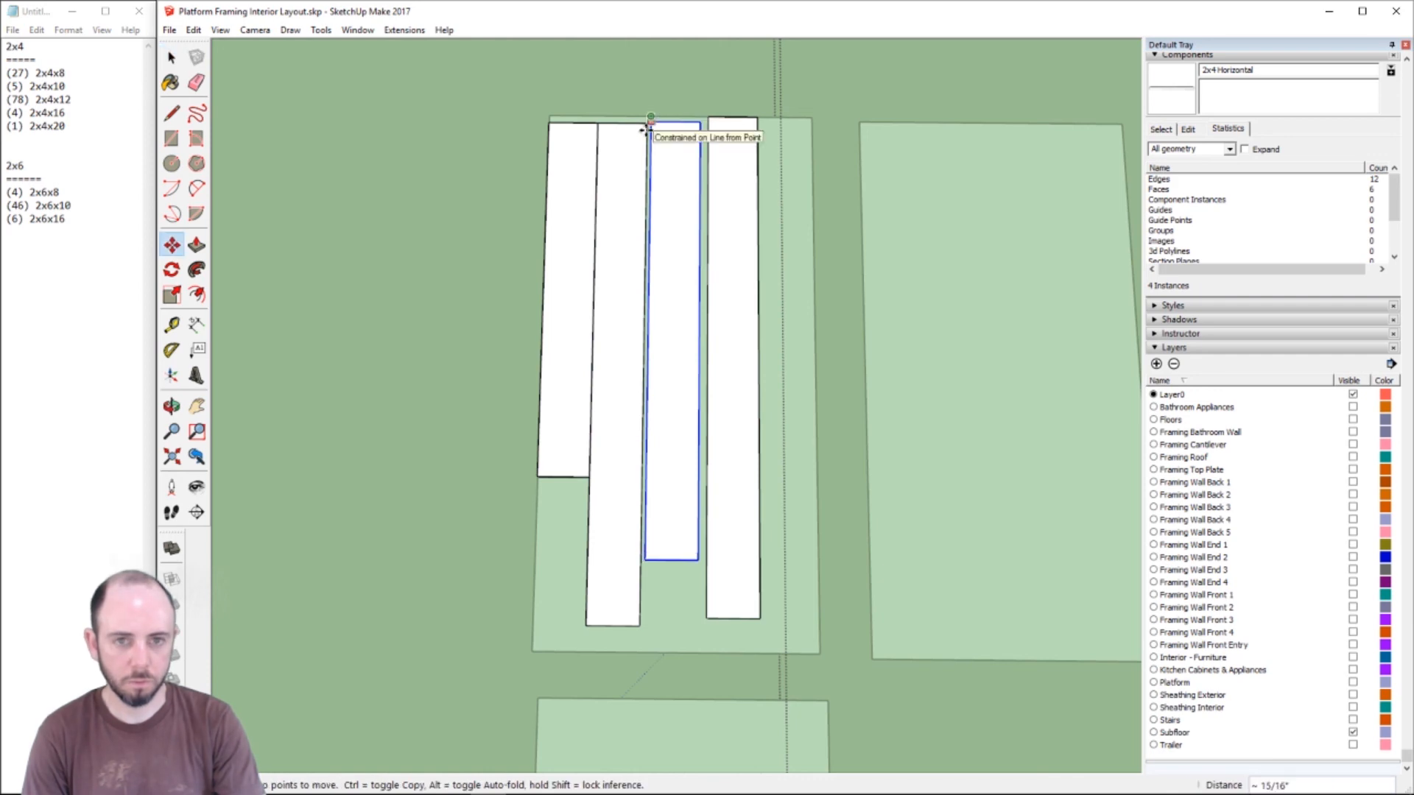
left_click(651, 117)
scroll(646, 122, "up", 6)
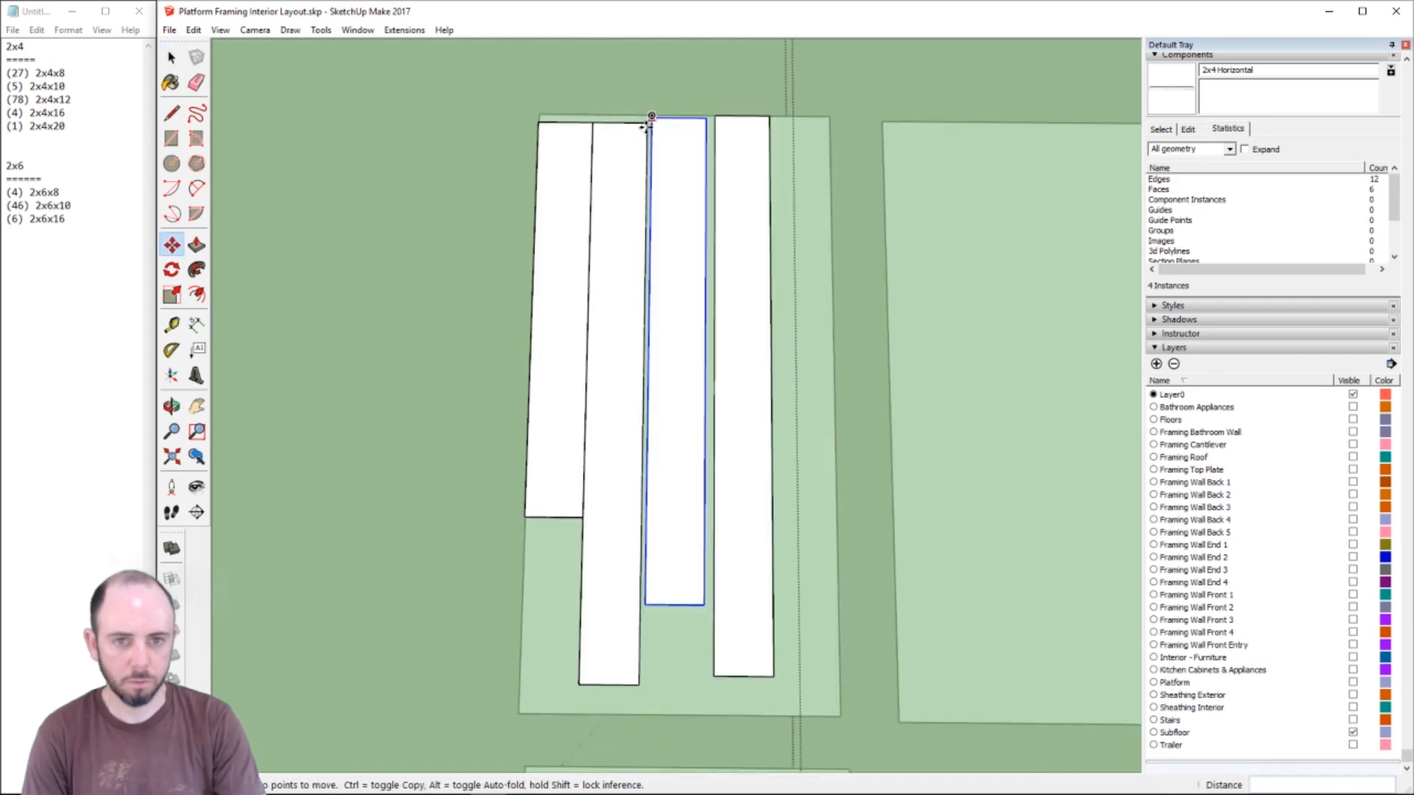
left_click(625, 96)
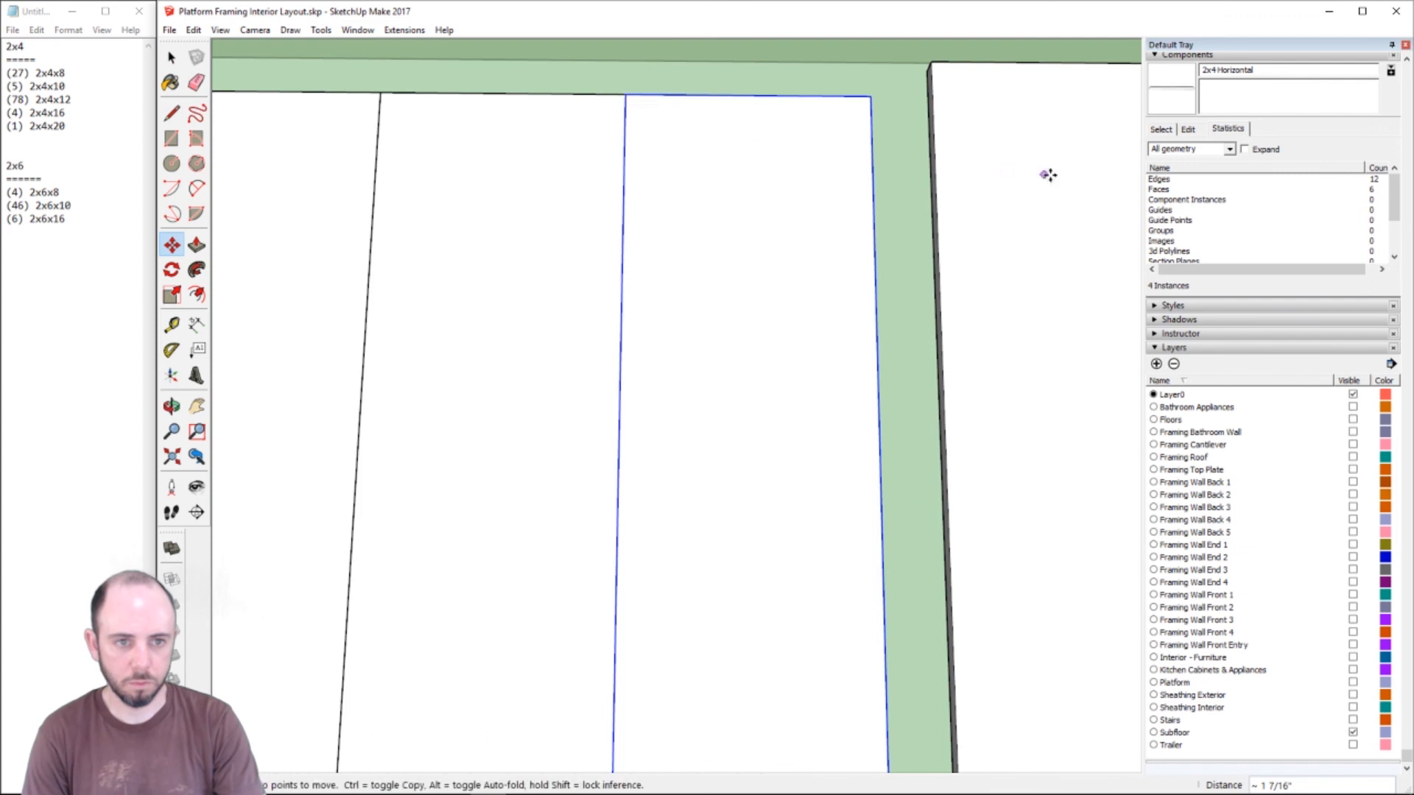
- Move the fourth strip by its far corner to the third strip's corner, so the two butt together with flush far ends
key("space")
left_click(1004, 120)
key("m")
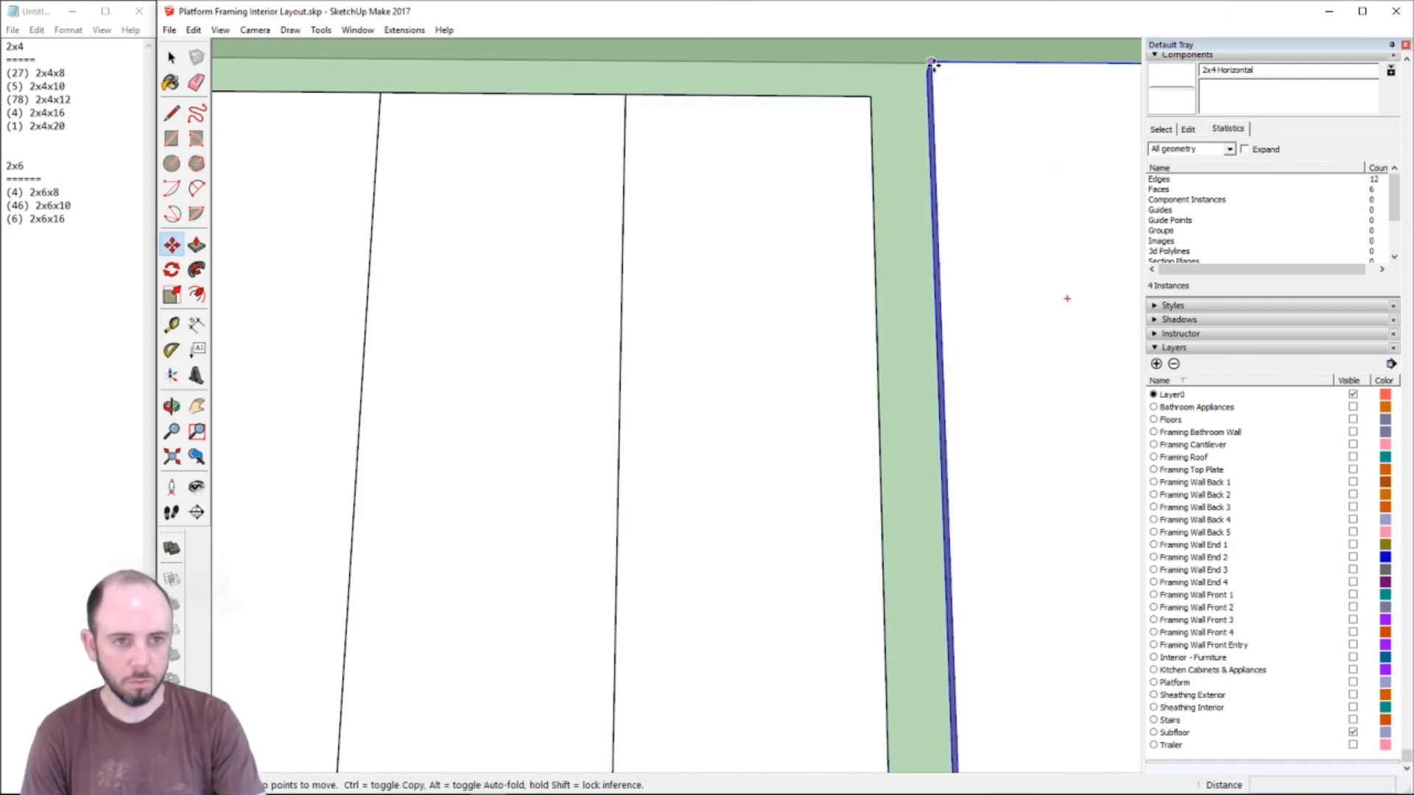
left_click(932, 65)
left_click(872, 97)
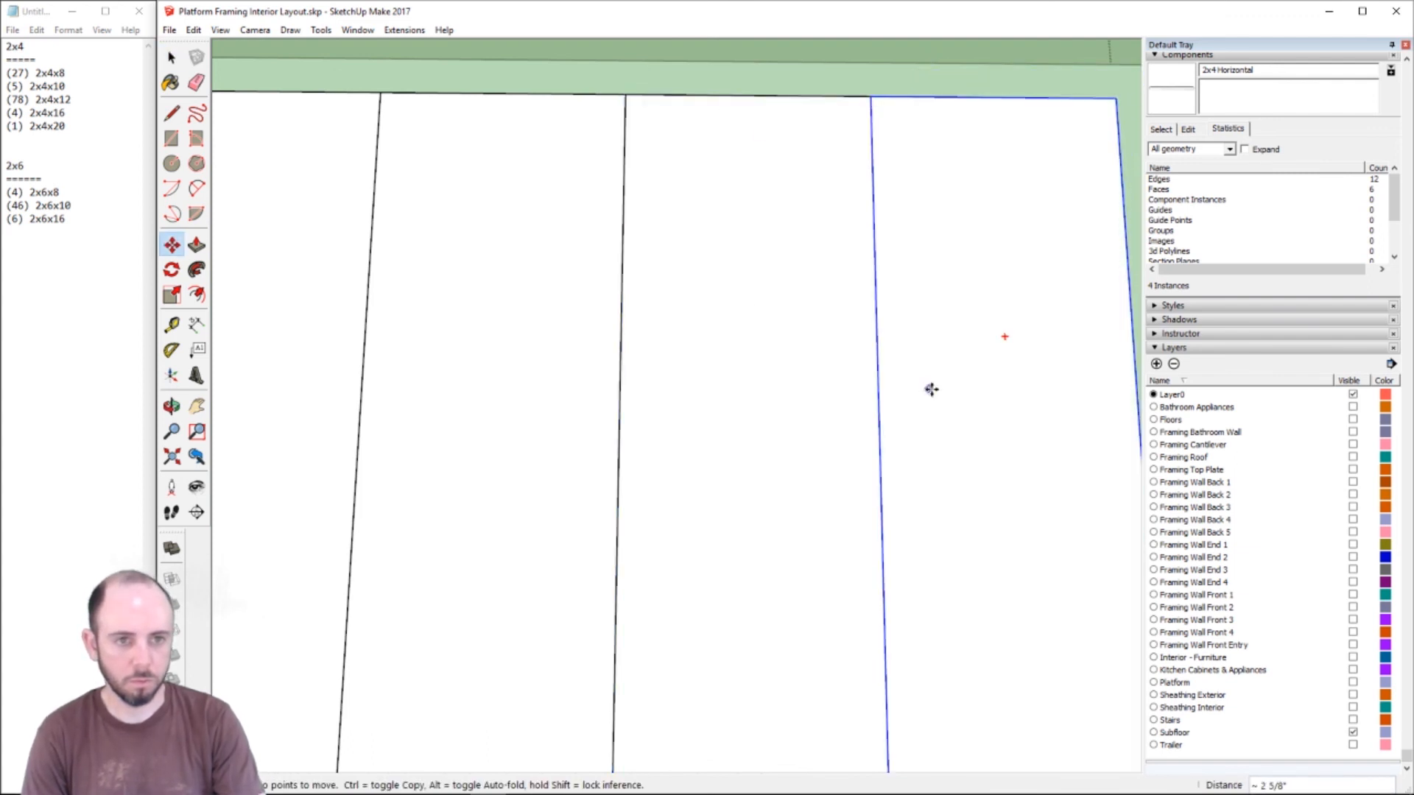
scroll(932, 389, "down", 10)
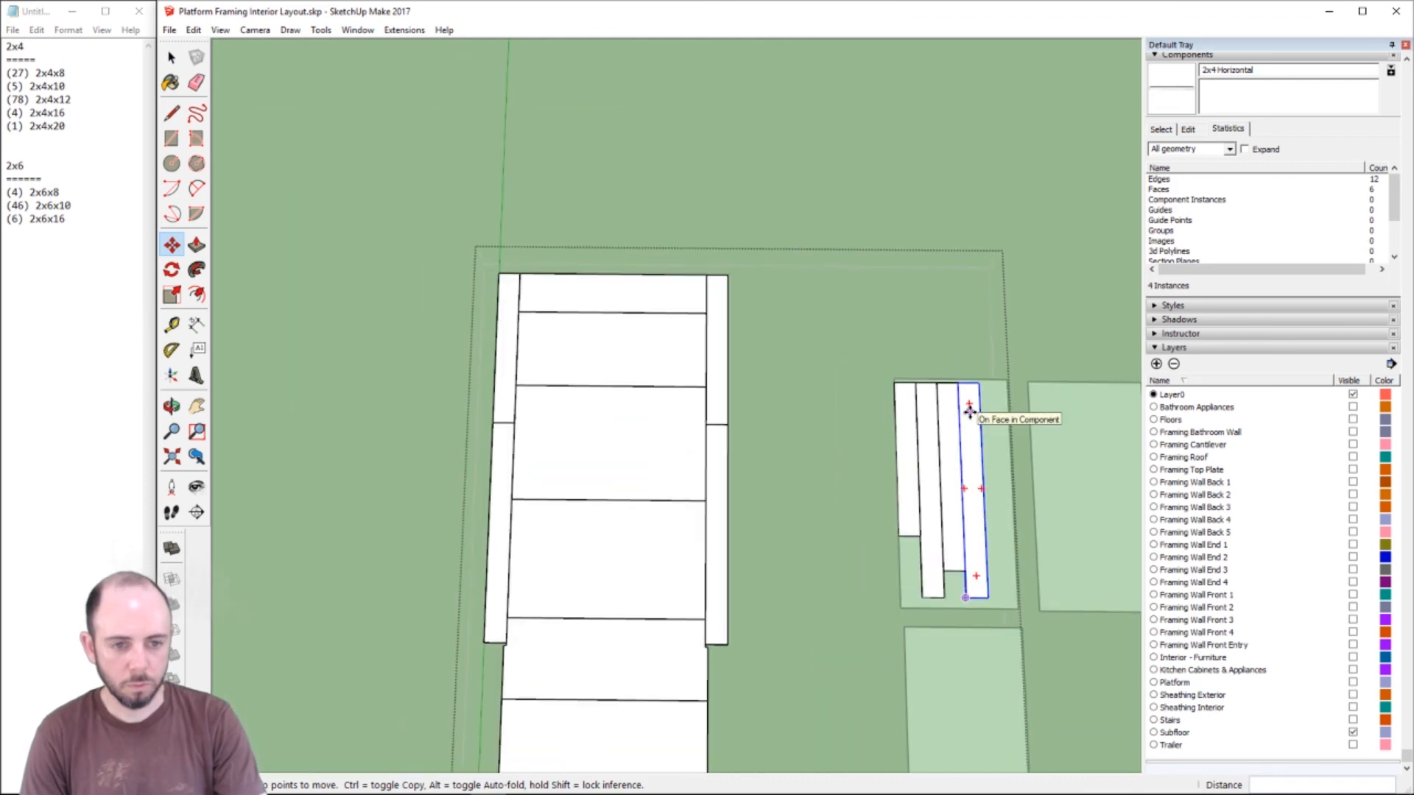
scroll(969, 410, "down", 2)
scroll(707, 395, "down", 1)
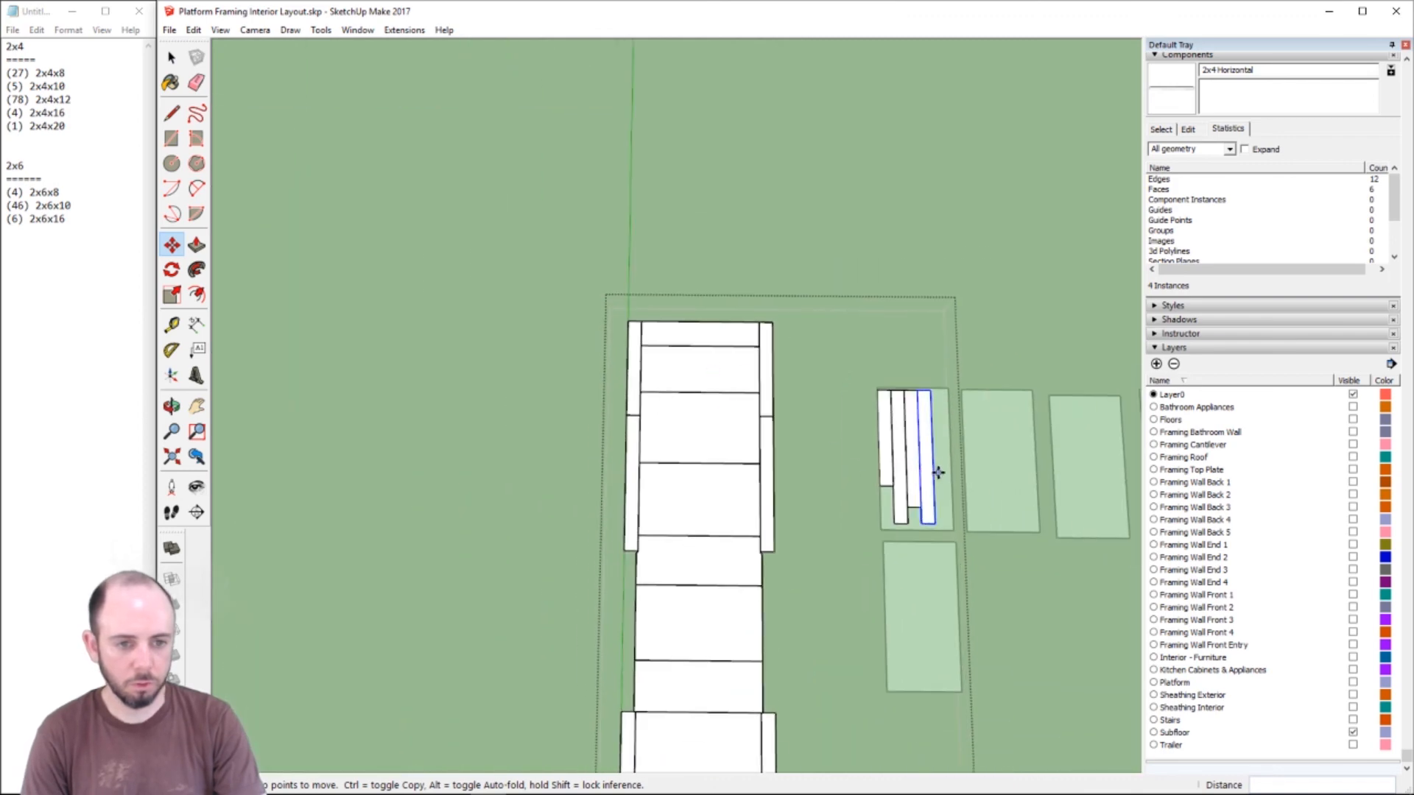
scroll(810, 524, "down", 2)
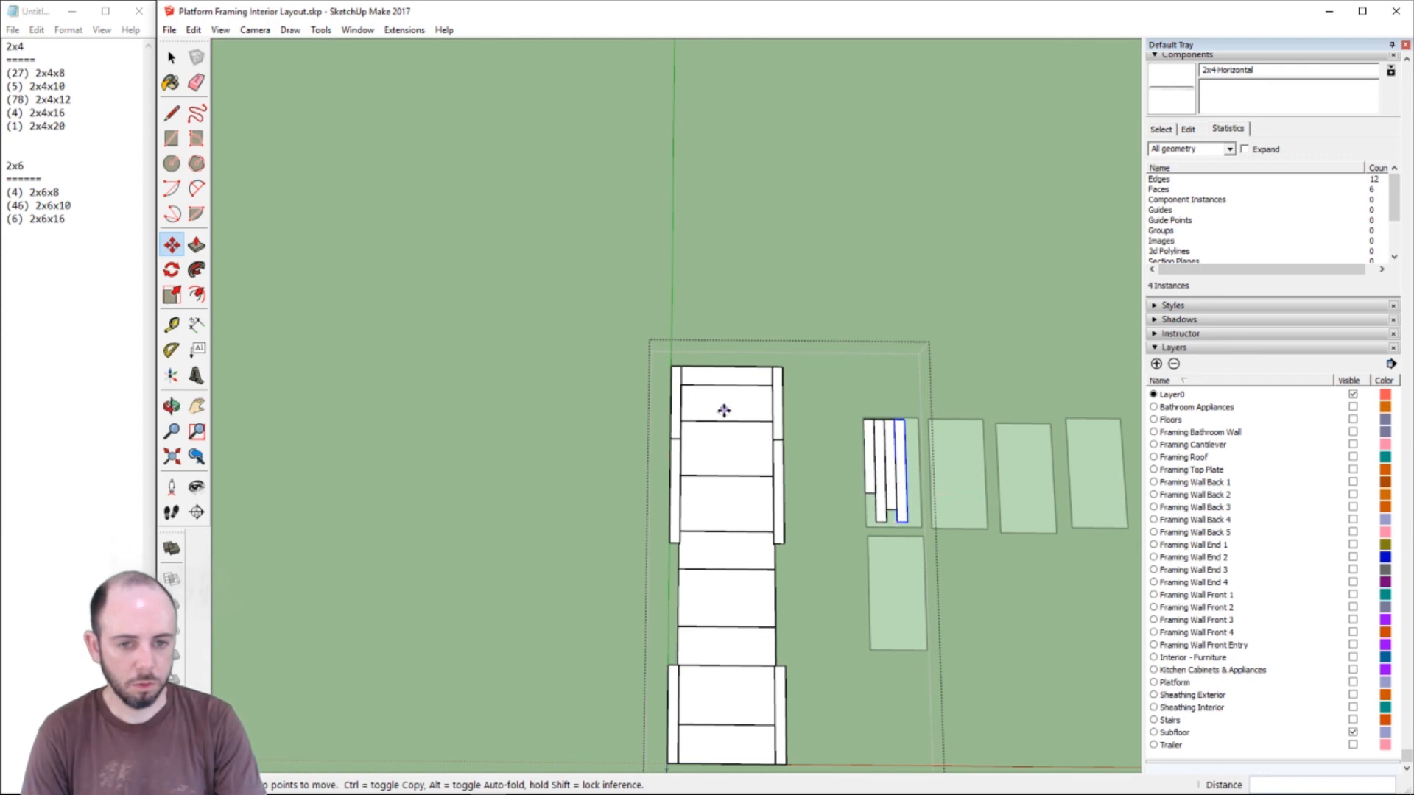
- Paste a copy of the short far-end side strip from the side opposite the green axis beside the fourth strip on the first sheet
key("space")
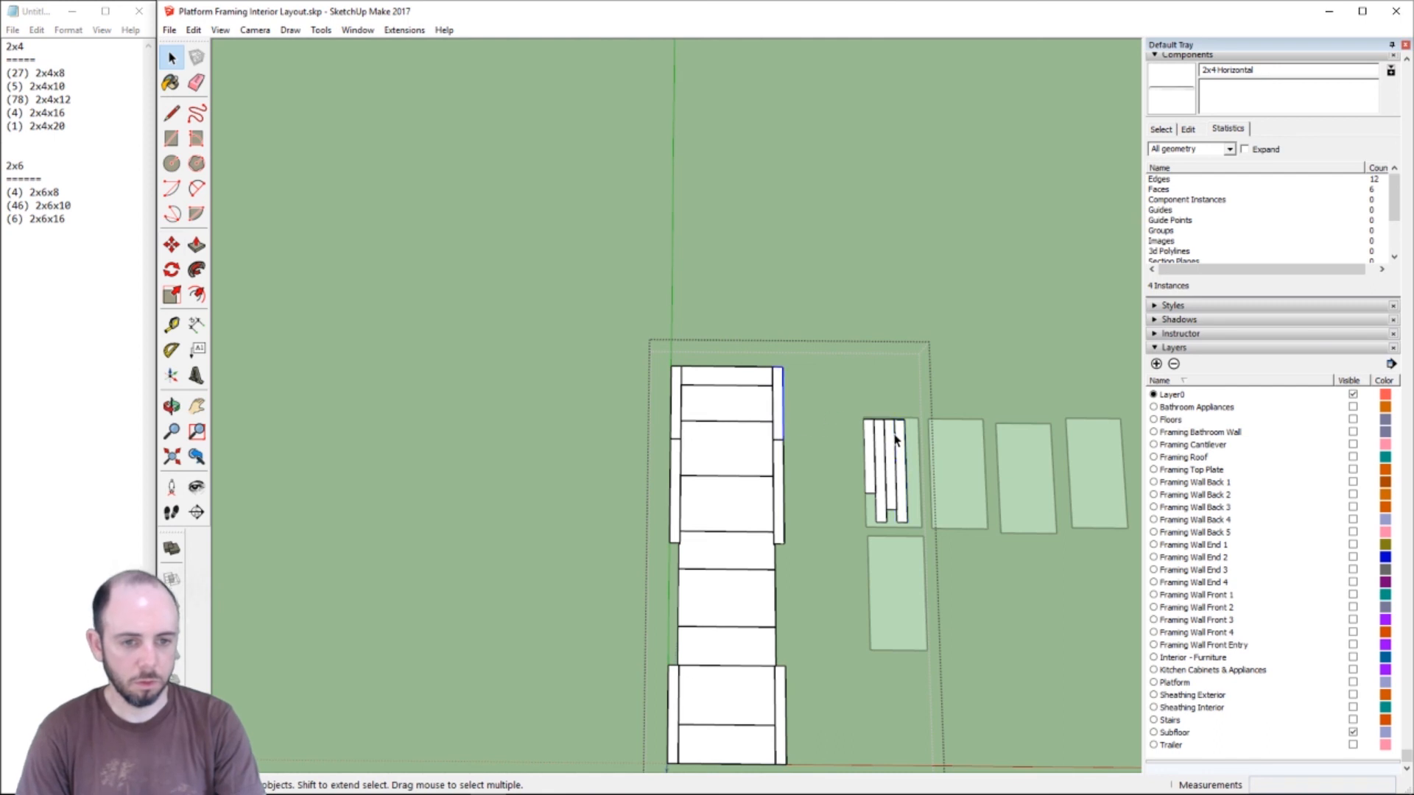
key("ctrl+v")
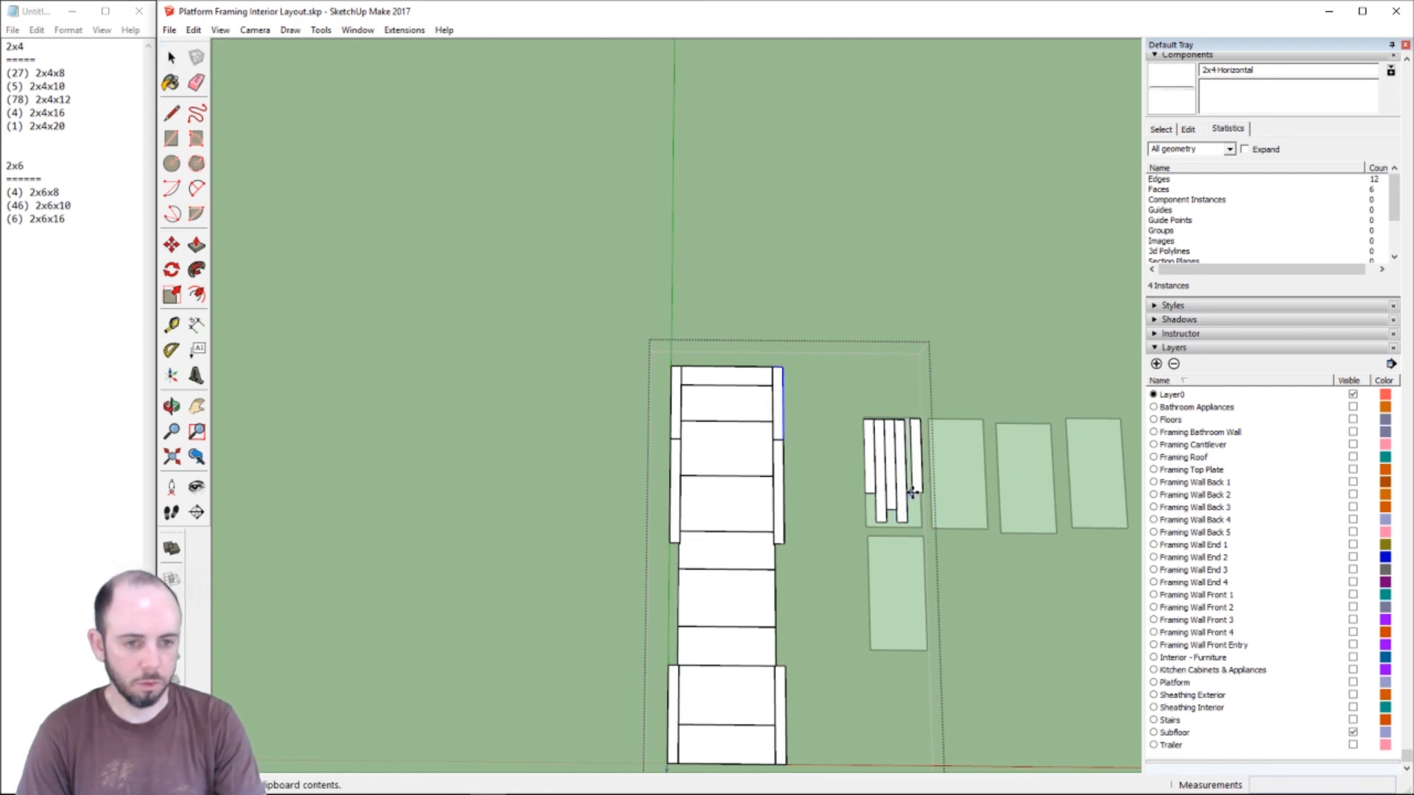
left_click(908, 492)
key("m")
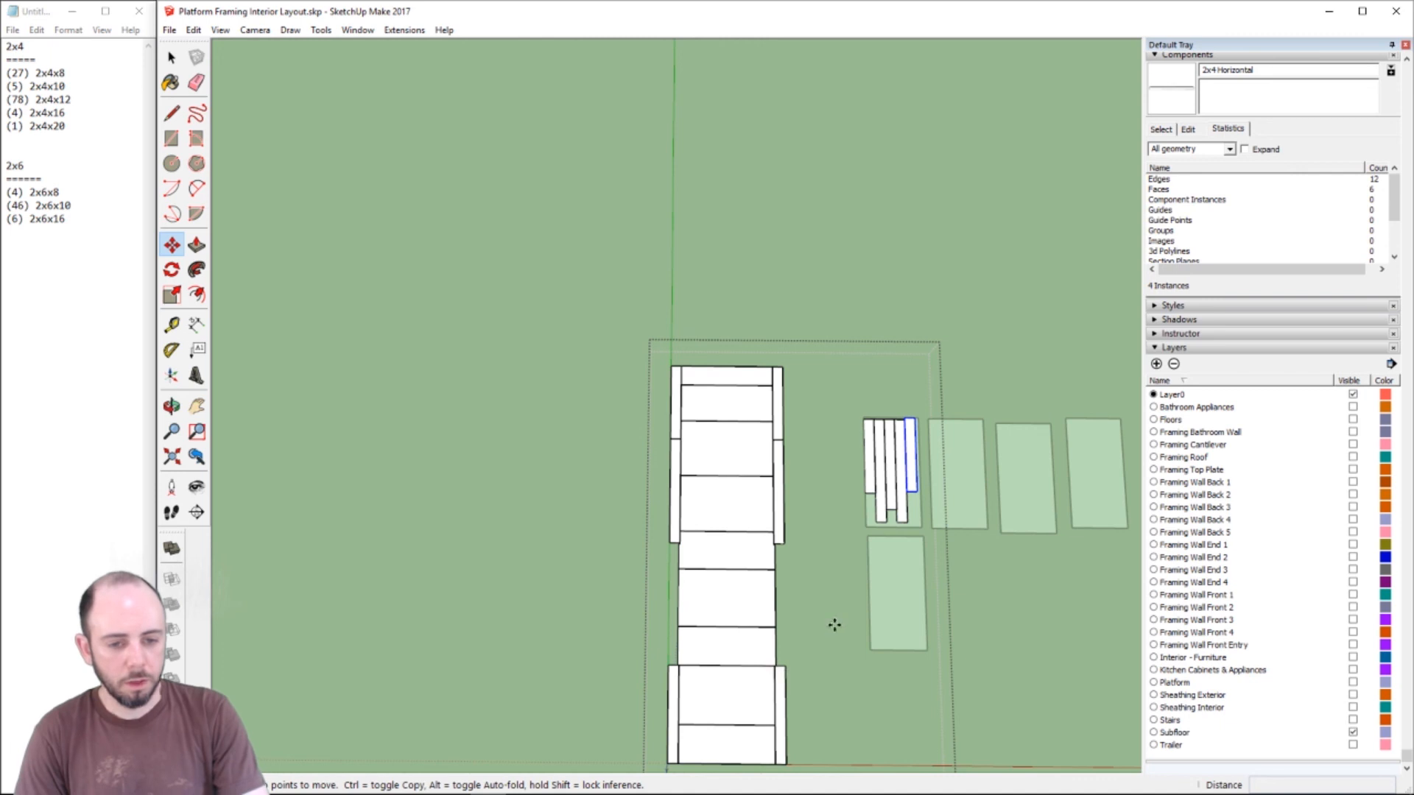
- Examine the subfloor layout by selecting several full-width panels and a near-end side strip one after another
scroll(835, 662, "down", 2)
scroll(795, 736, "up", 3)
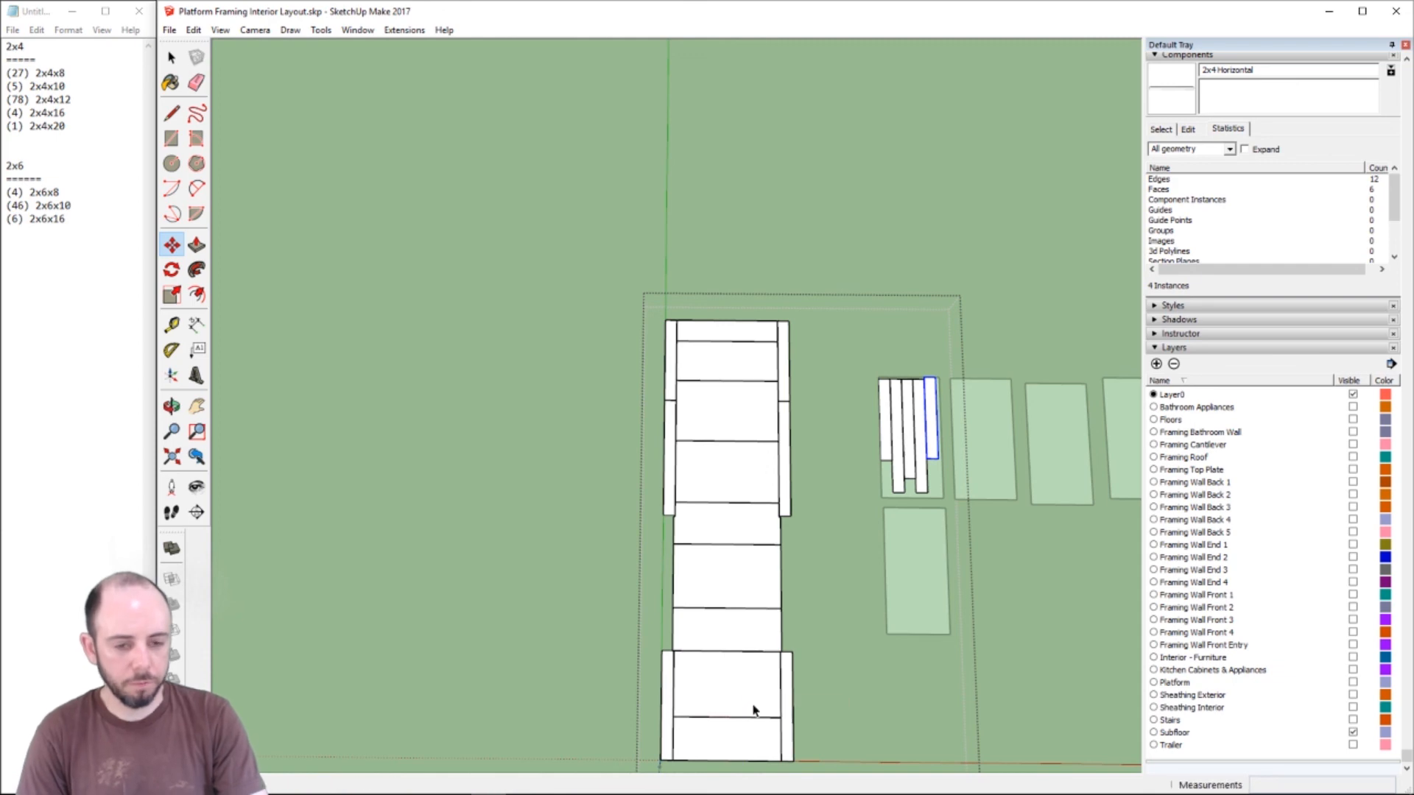
key("space")
left_click(732, 736)
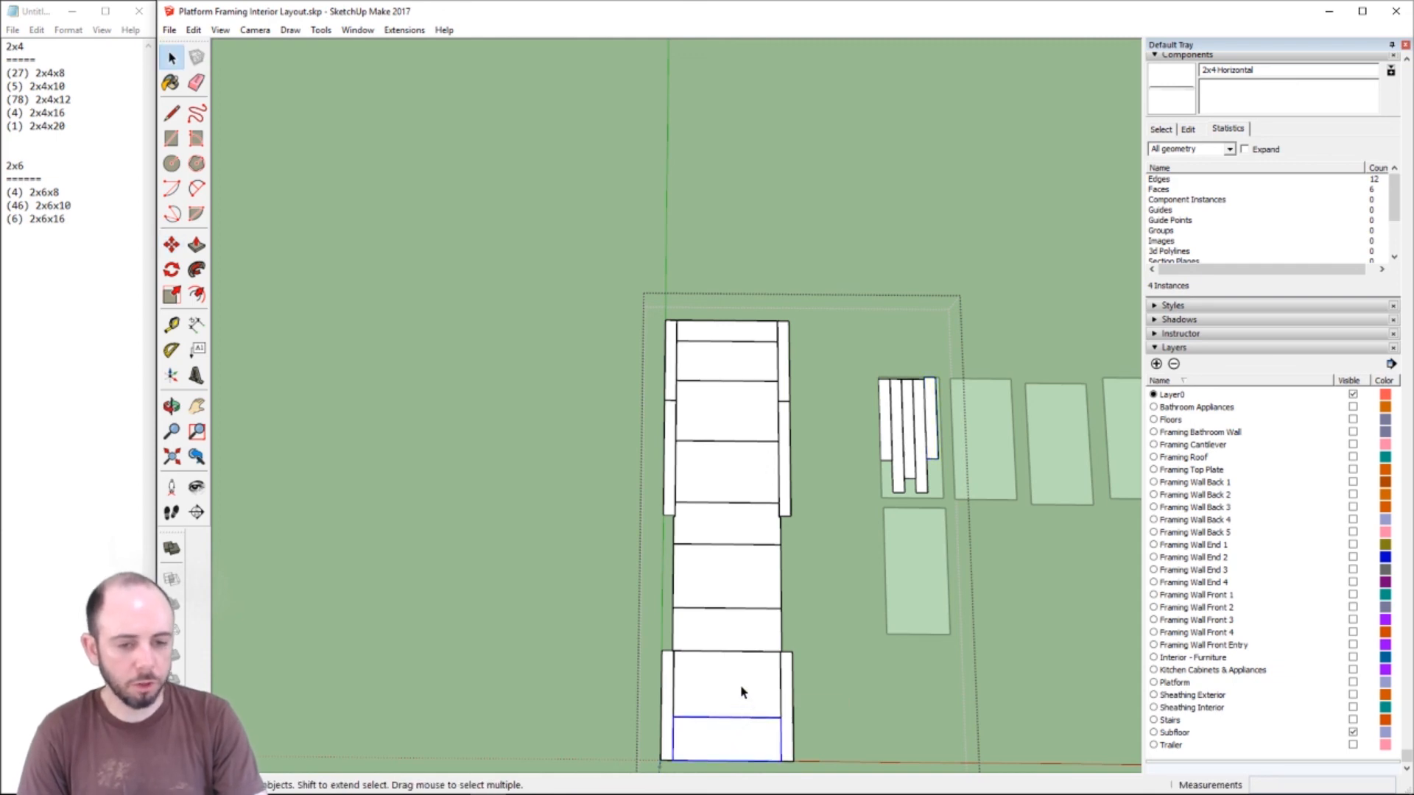
left_click(748, 524)
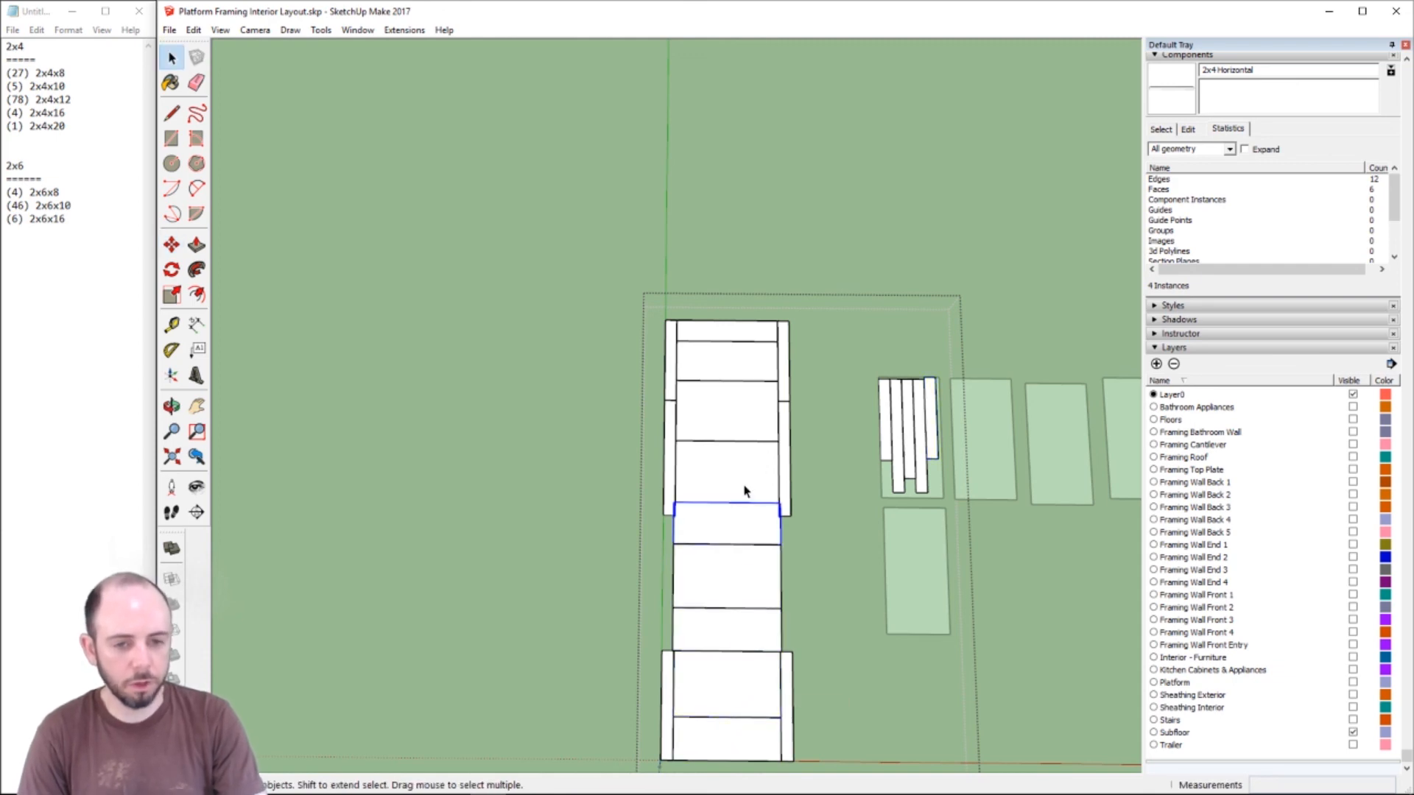
left_click(740, 467)
left_click(737, 399)
left_click(738, 367)
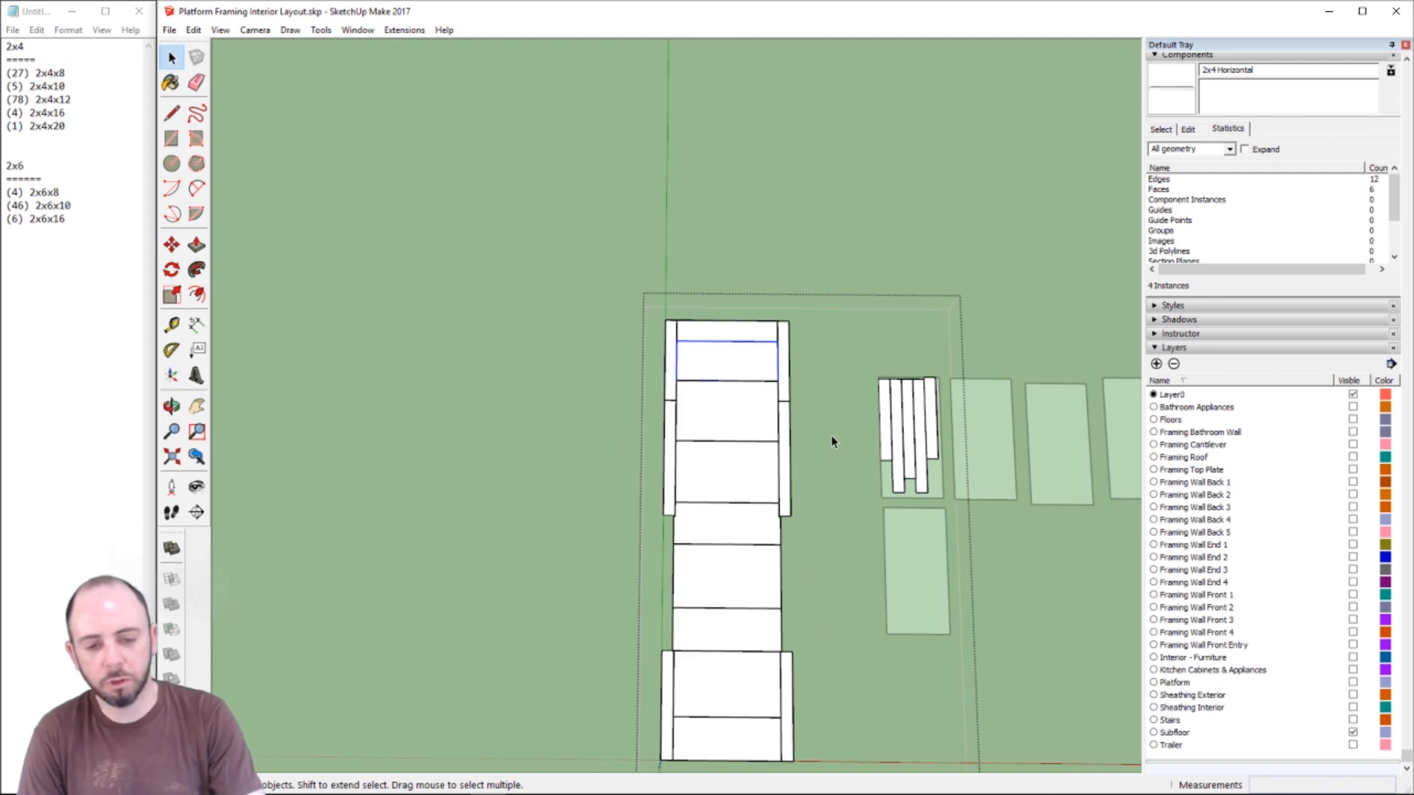
left_click(786, 705)
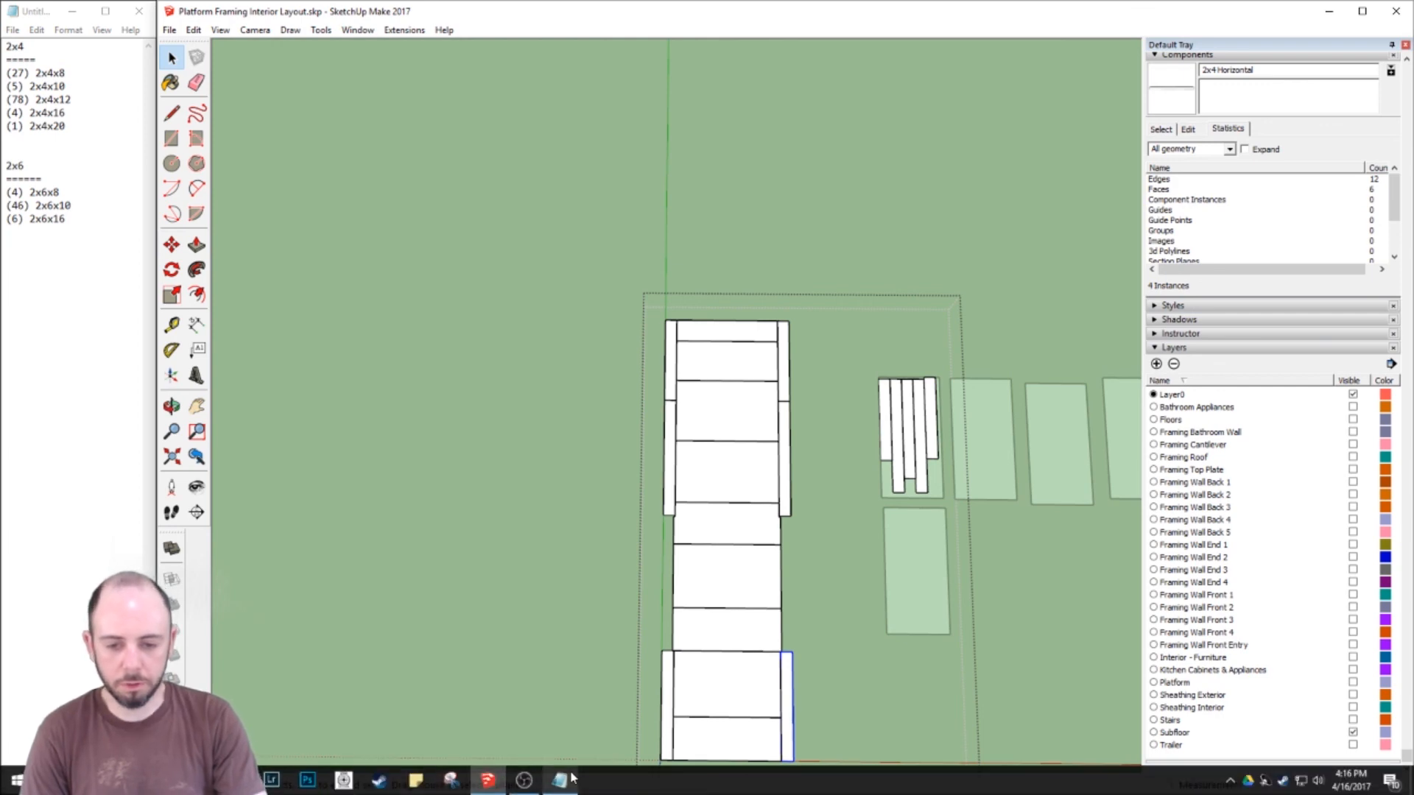
- Switch to Notepad and add the line "4x8 Advantix OSB" below the 2x6 list
left_click(560, 780)
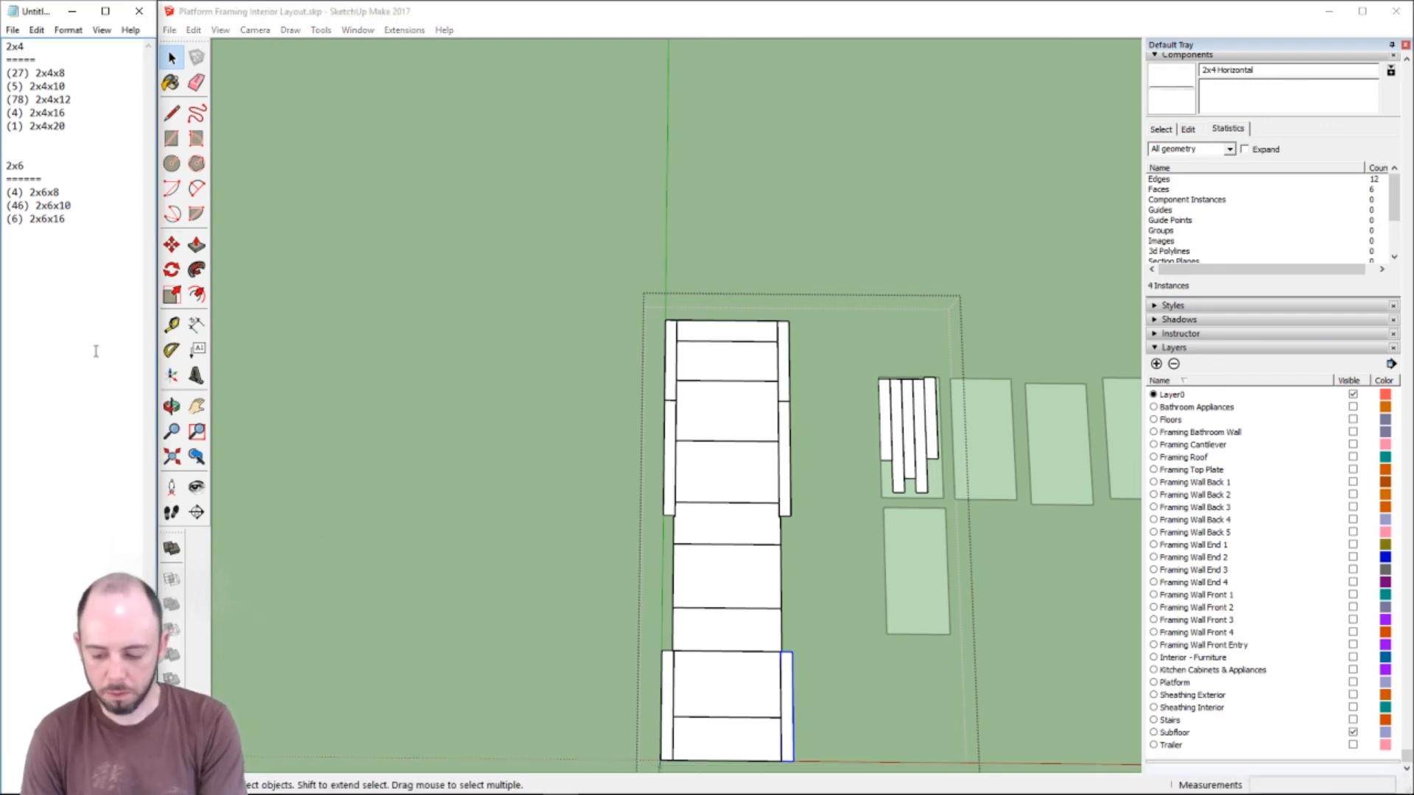
type("4x")
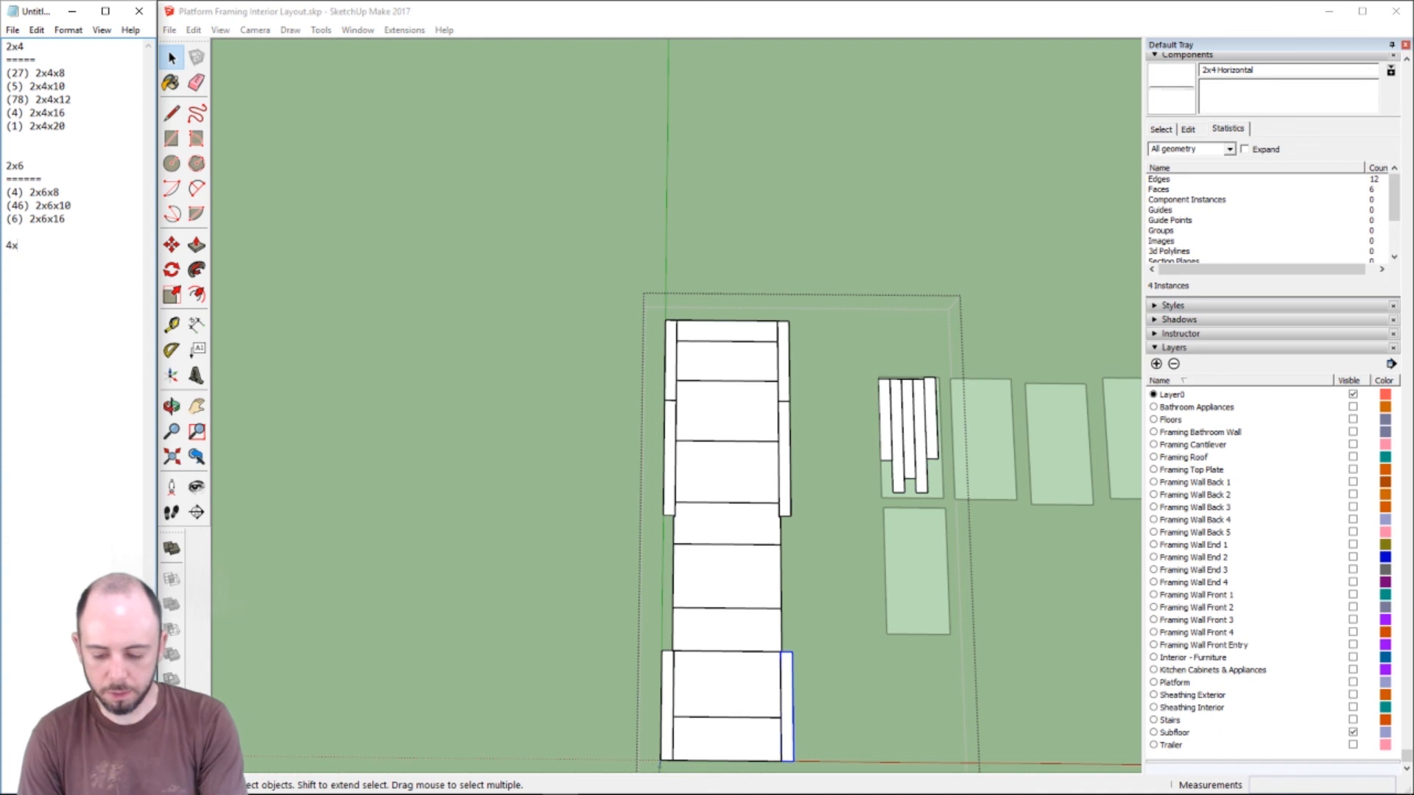
type("8")
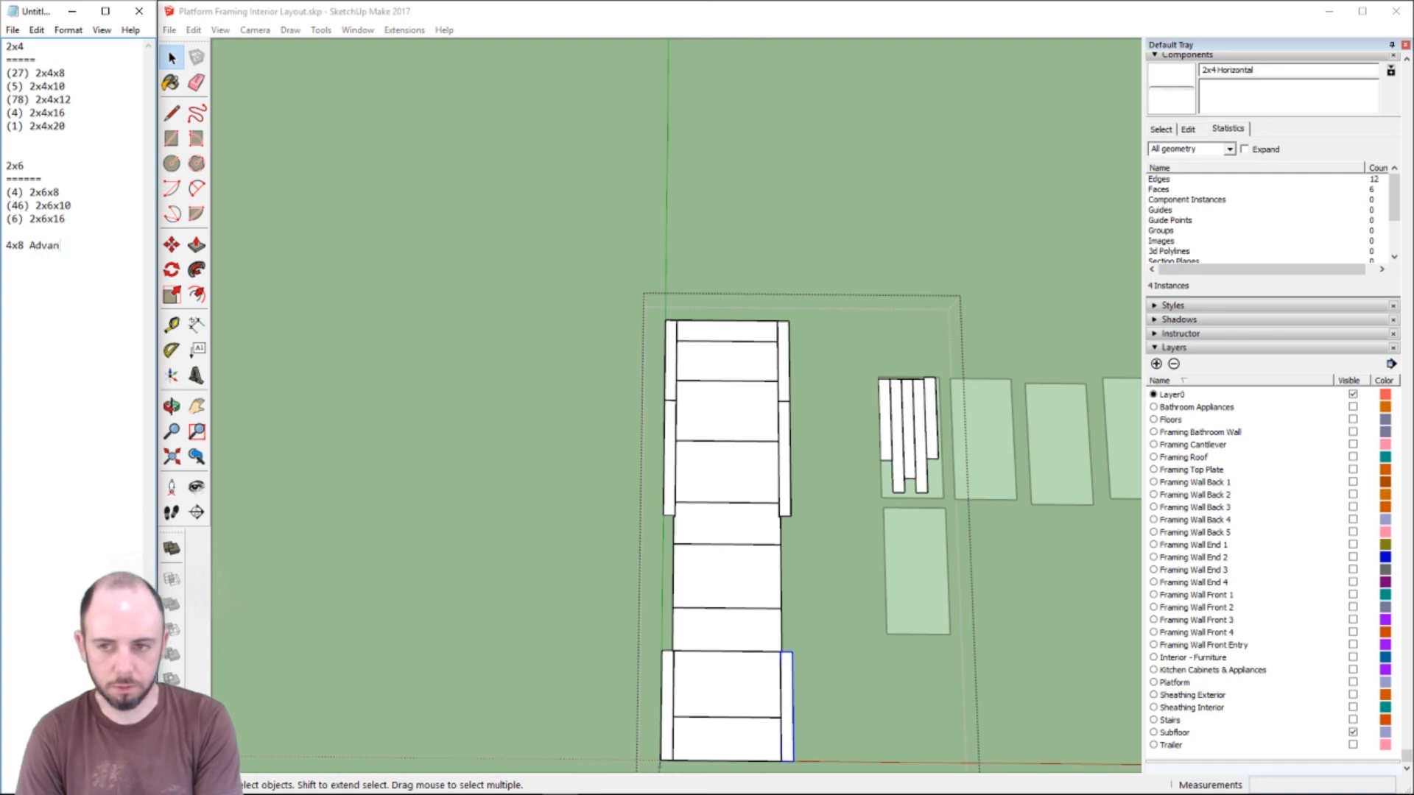
type("Advantex")
key("BackSpace")
key("BackSpace")
type("ix OSB")
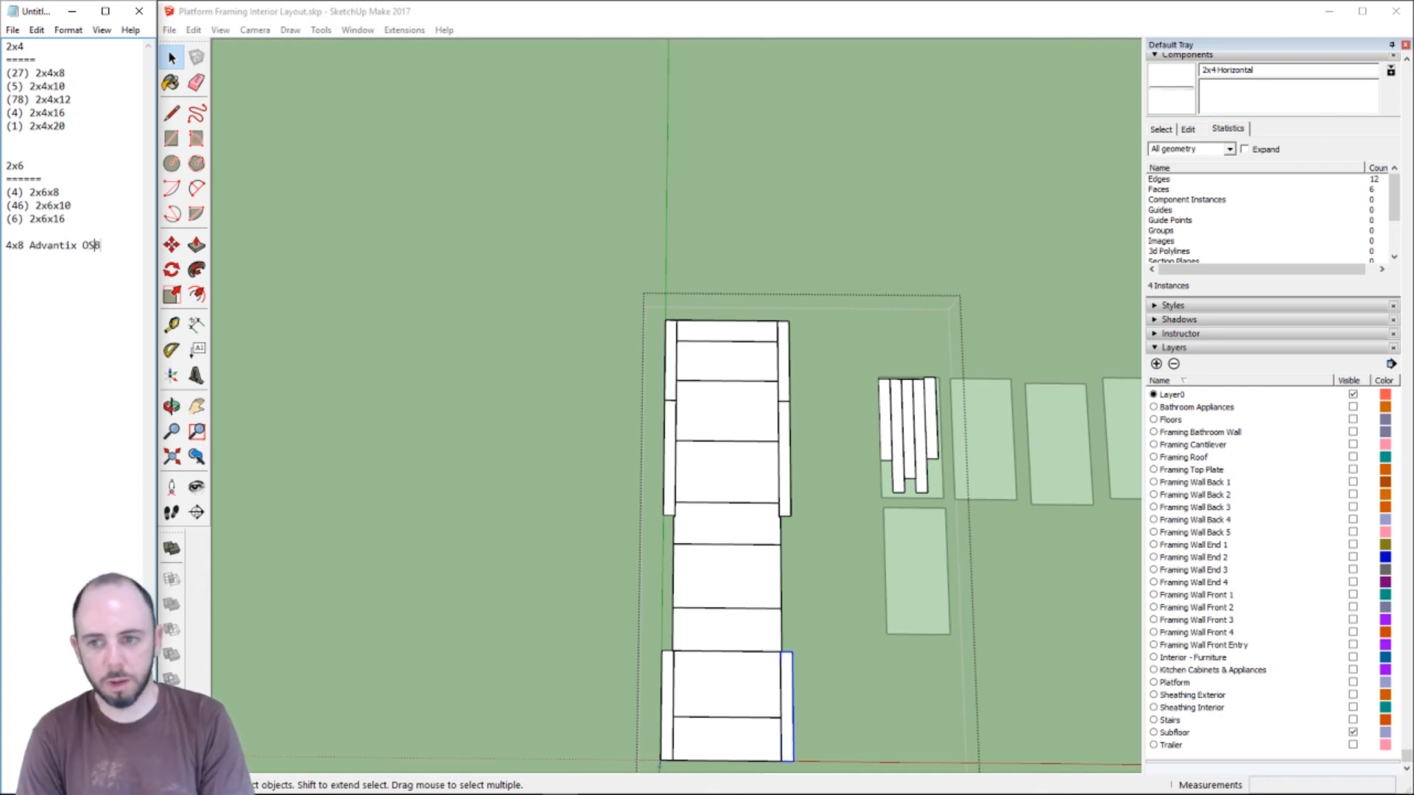
- Insert "OR CDX" before "Advantix" in the new 4x8 sheathing line
type("OR D")
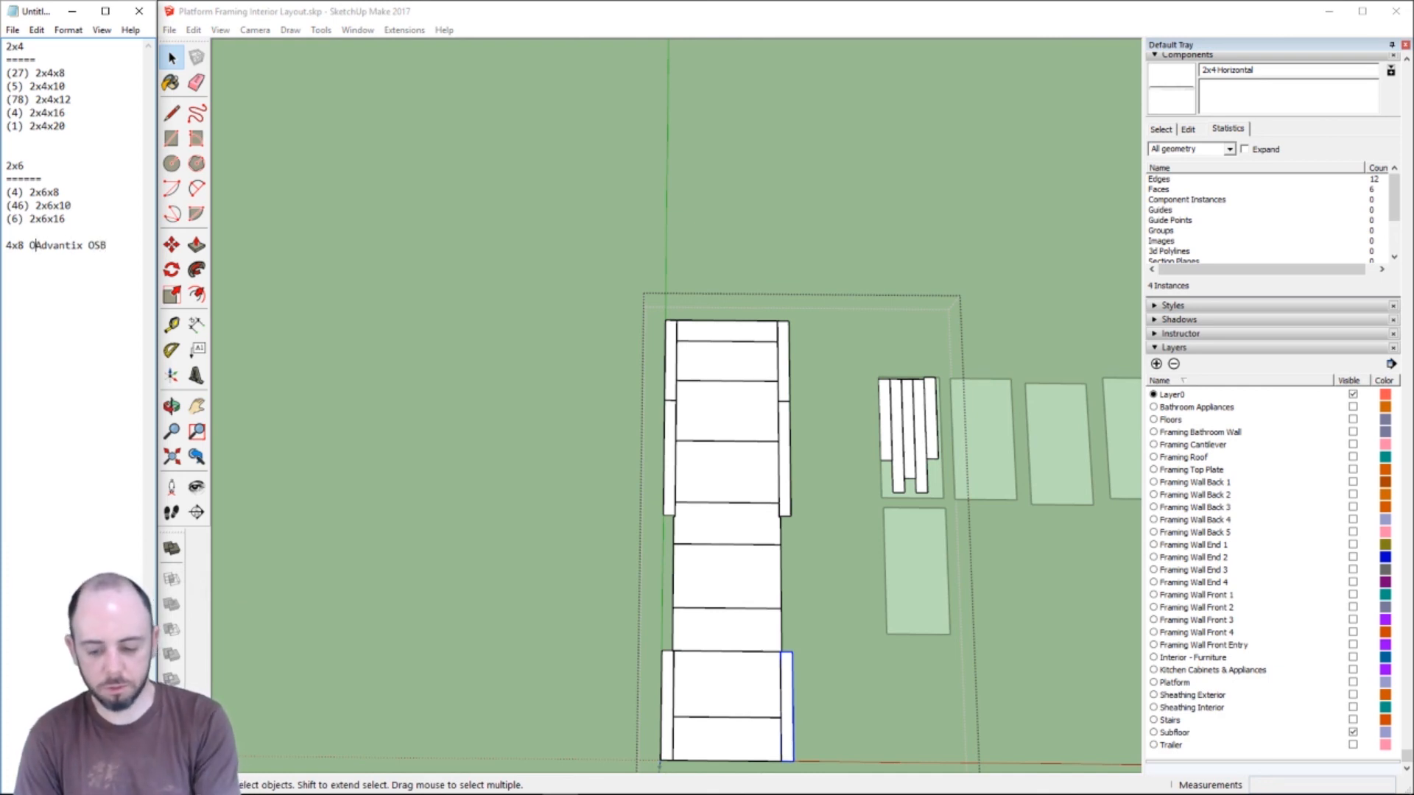
key("BackSpace")
type("CDX")
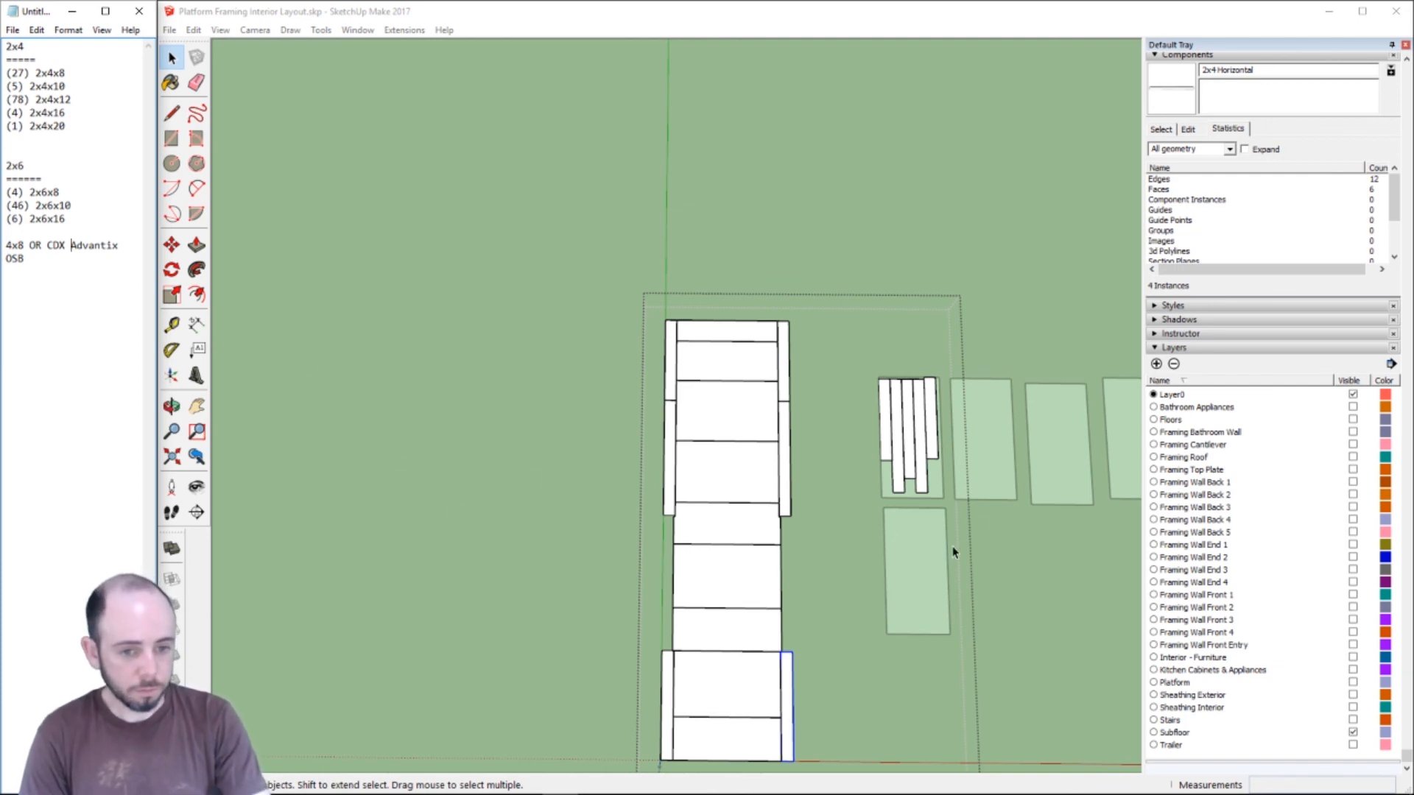
scroll(939, 572, "down", 3)
scroll(941, 571, "up", 3)
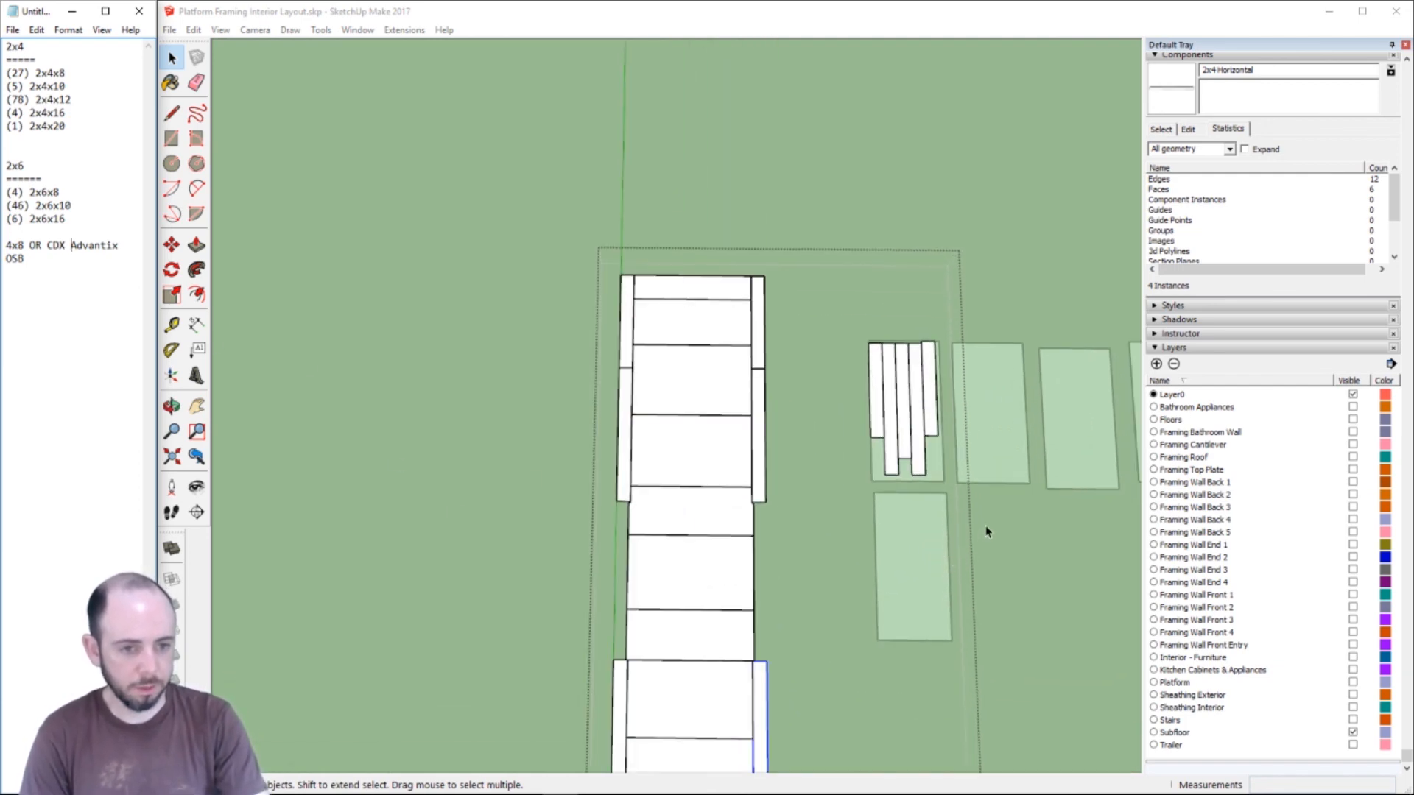
scroll(987, 530, "down", 3)
key("BackSpace")
key("BackSpace")
key("BackSpace")
key("BackSpace")
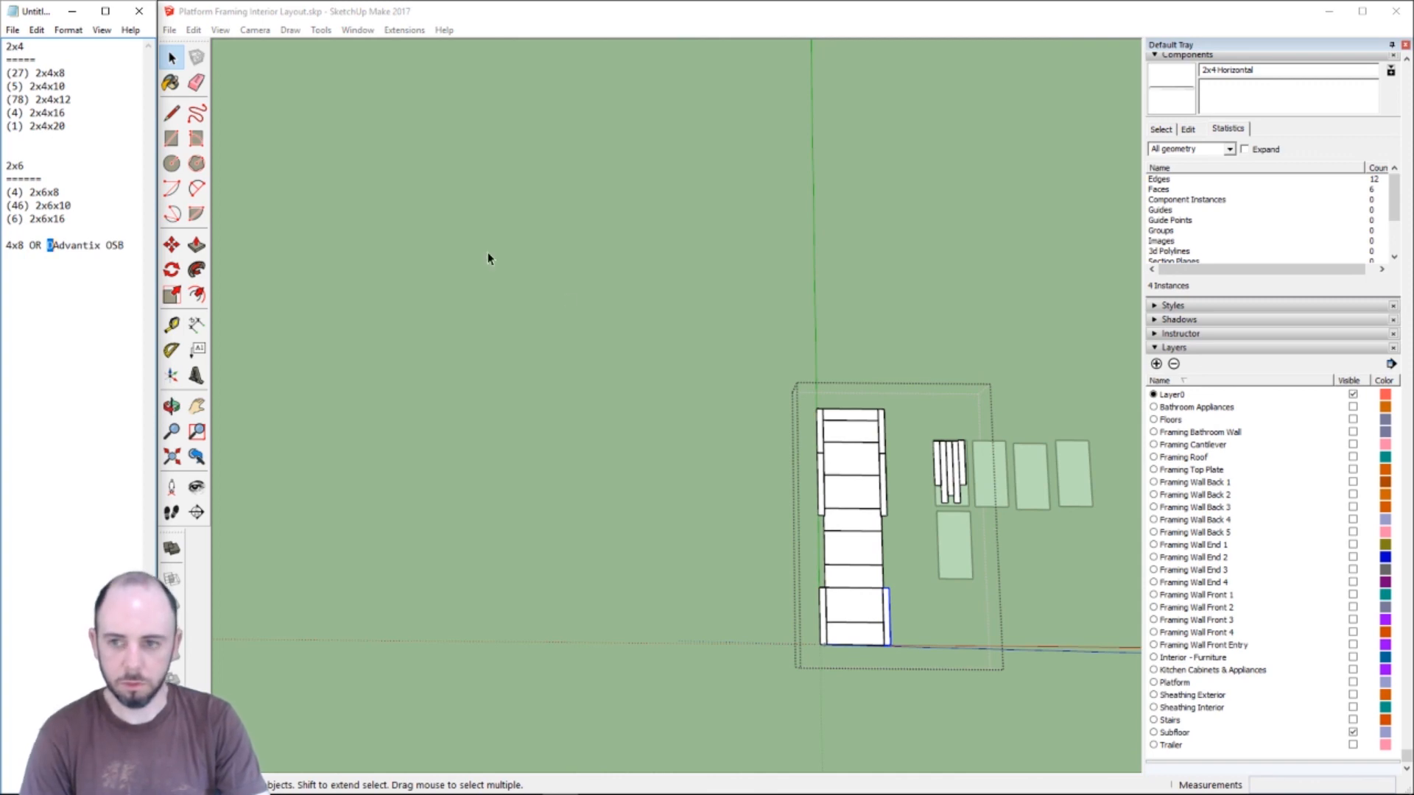
key("ctrl+z")
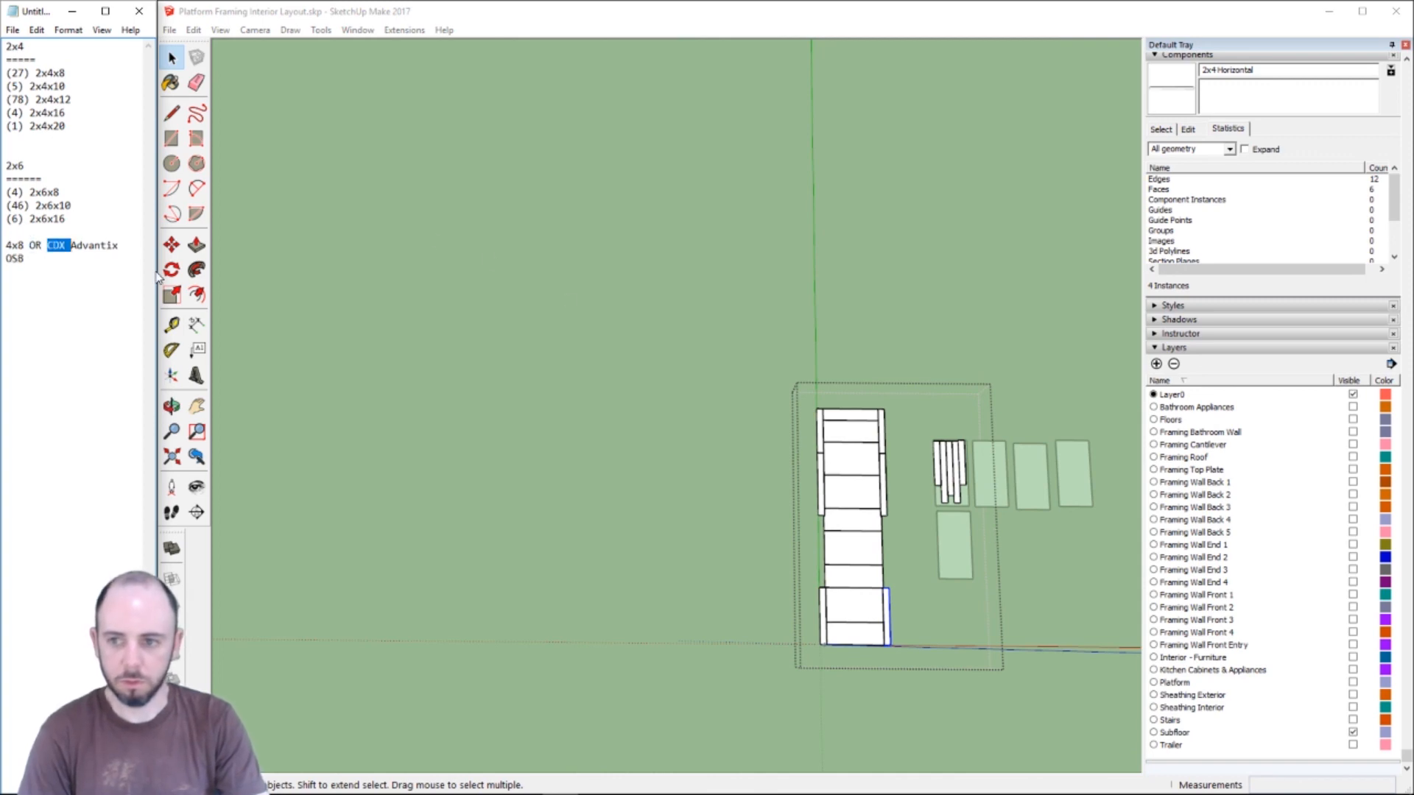
left_click(81, 279)
- Return to SketchUp, leave the subfloor group and undo the copied strips and every sheet rectangle beside the subfloor
left_click(1084, 542)
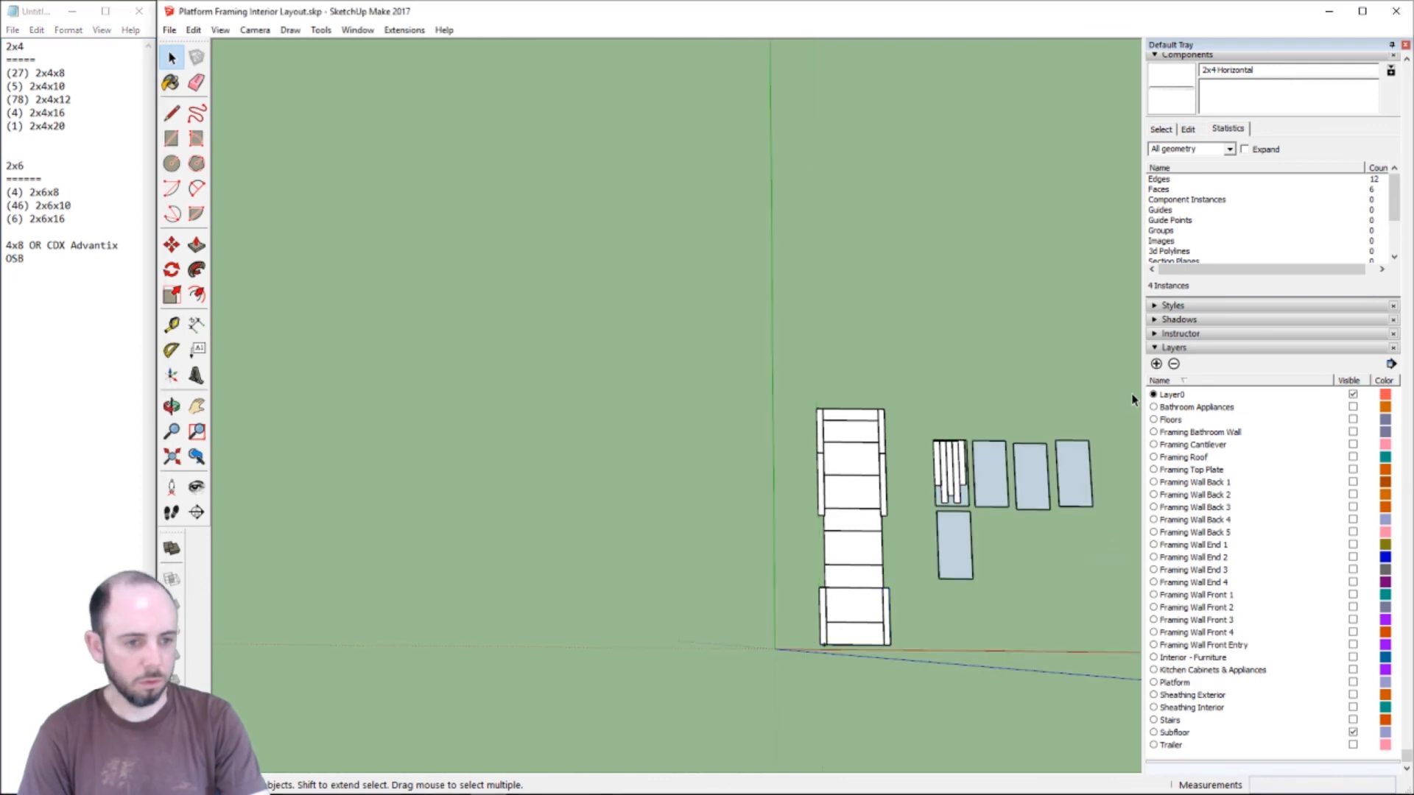
left_click(946, 602)
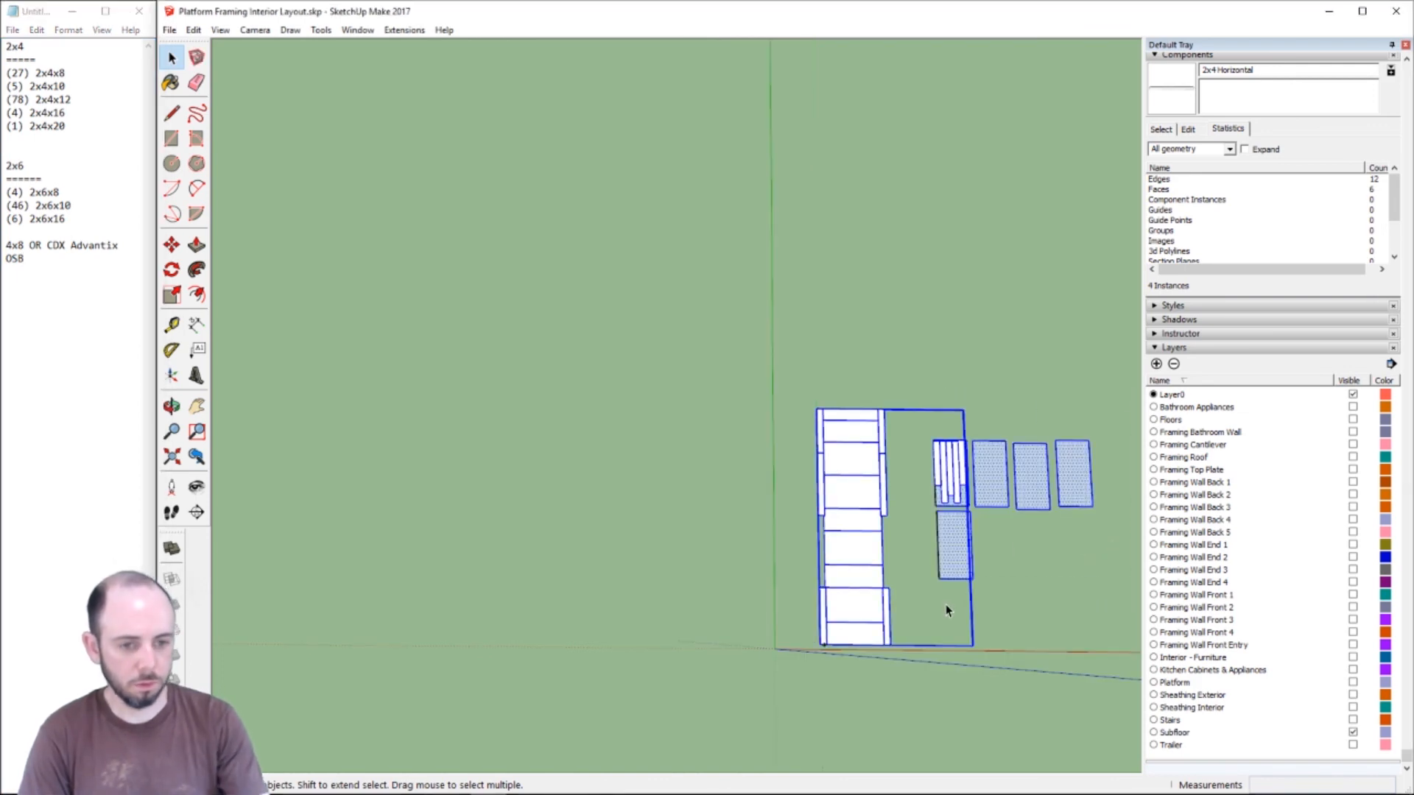
left_click(1007, 575)
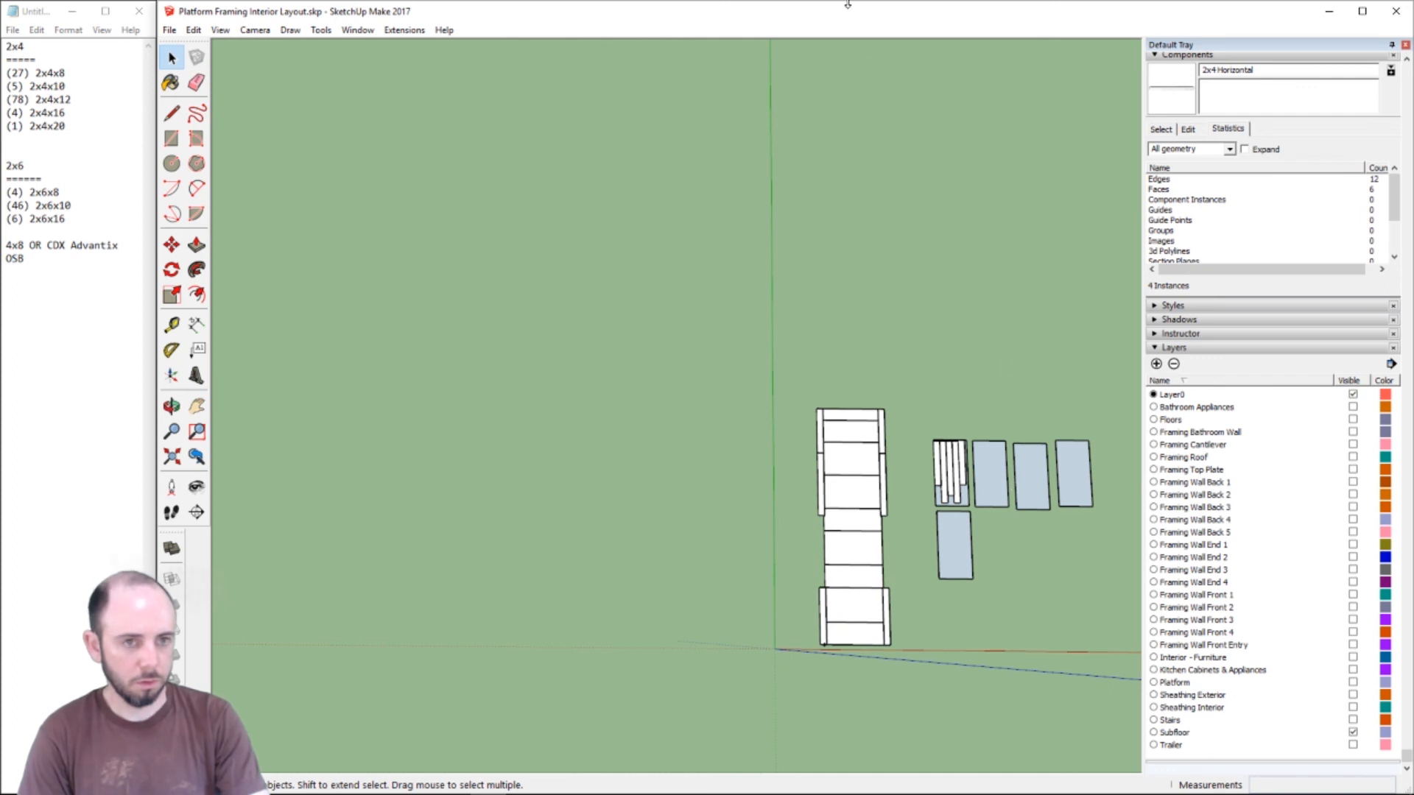
key("ctrl+z")
key("ctrl+z")
key("ctrl+z")
key("ctrl+z")
key("ctrl+z")
key("ctrl+z")
key("ctrl+z")
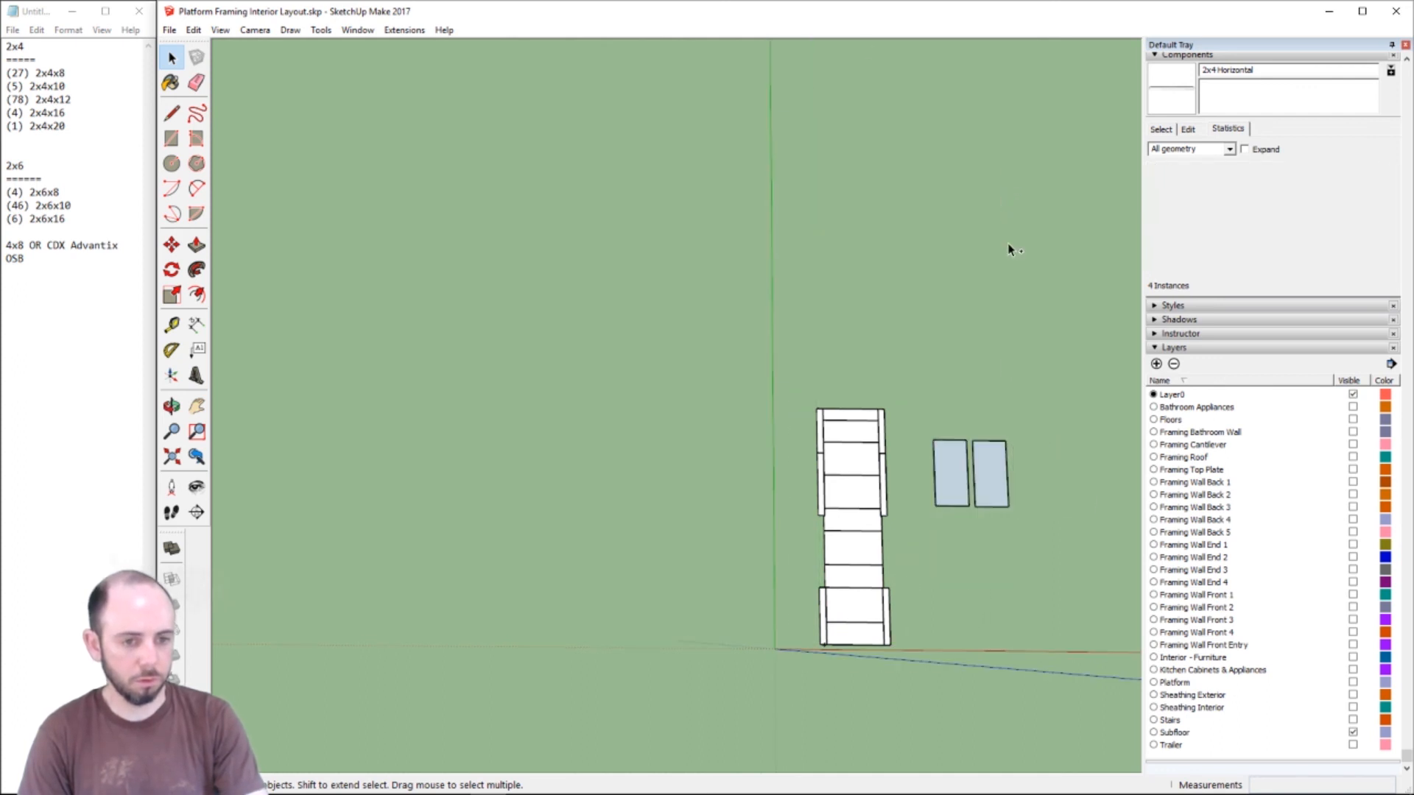
key("ctrl+z")
key("ctrl+z")
key("ctrl+z")
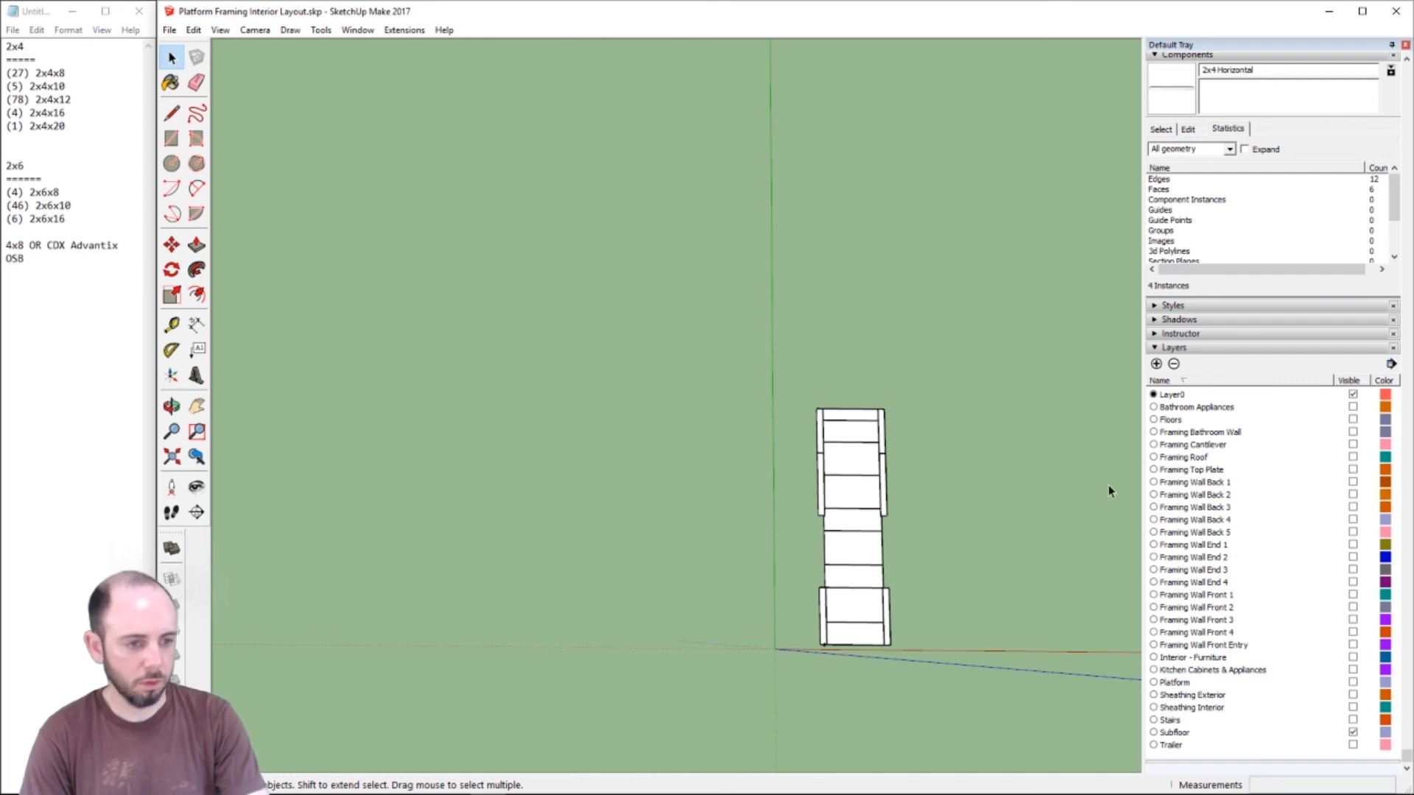
- Hide the Subfloor layer and show the Sheathing Exterior layer, leaving Sheathing Interior hidden
left_click(1353, 733)
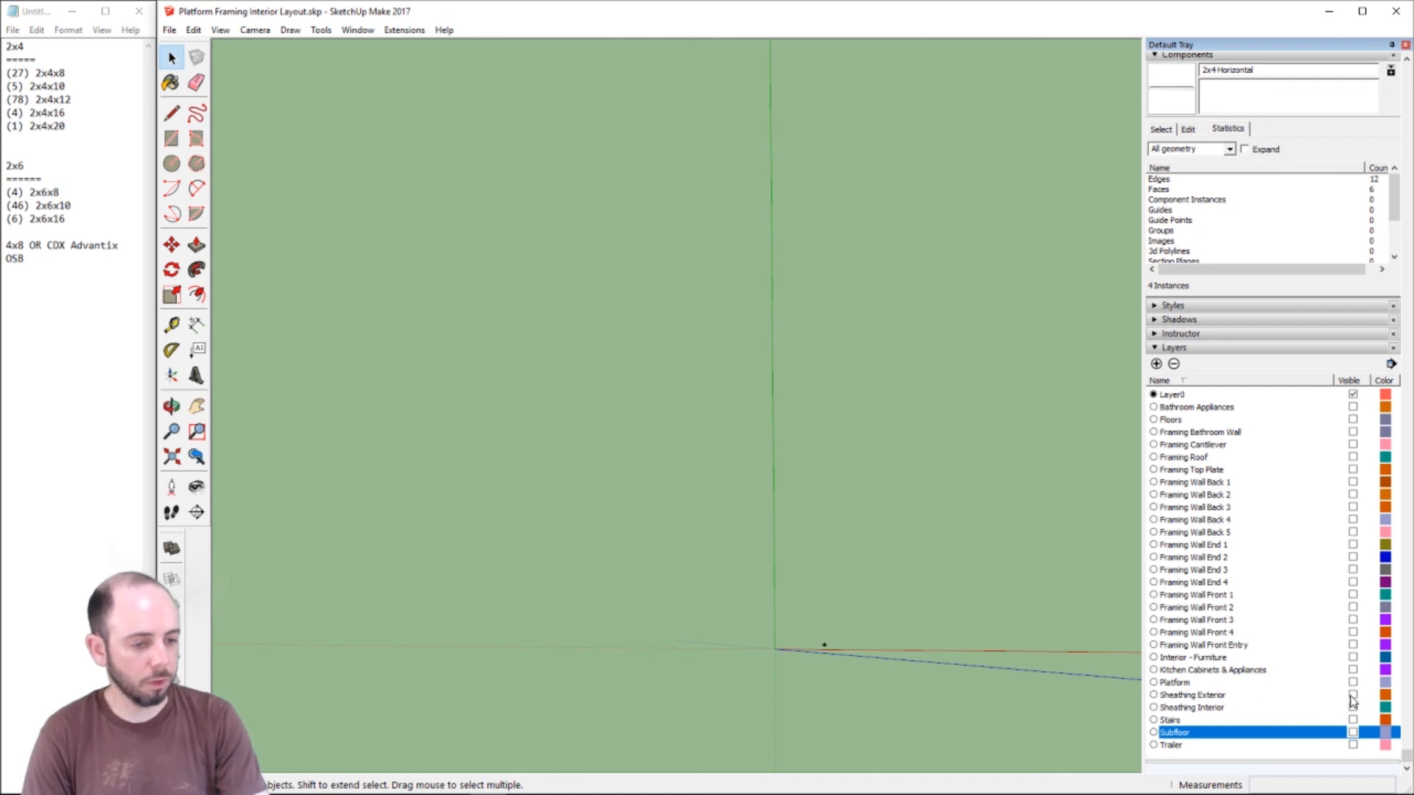
left_click(1353, 708)
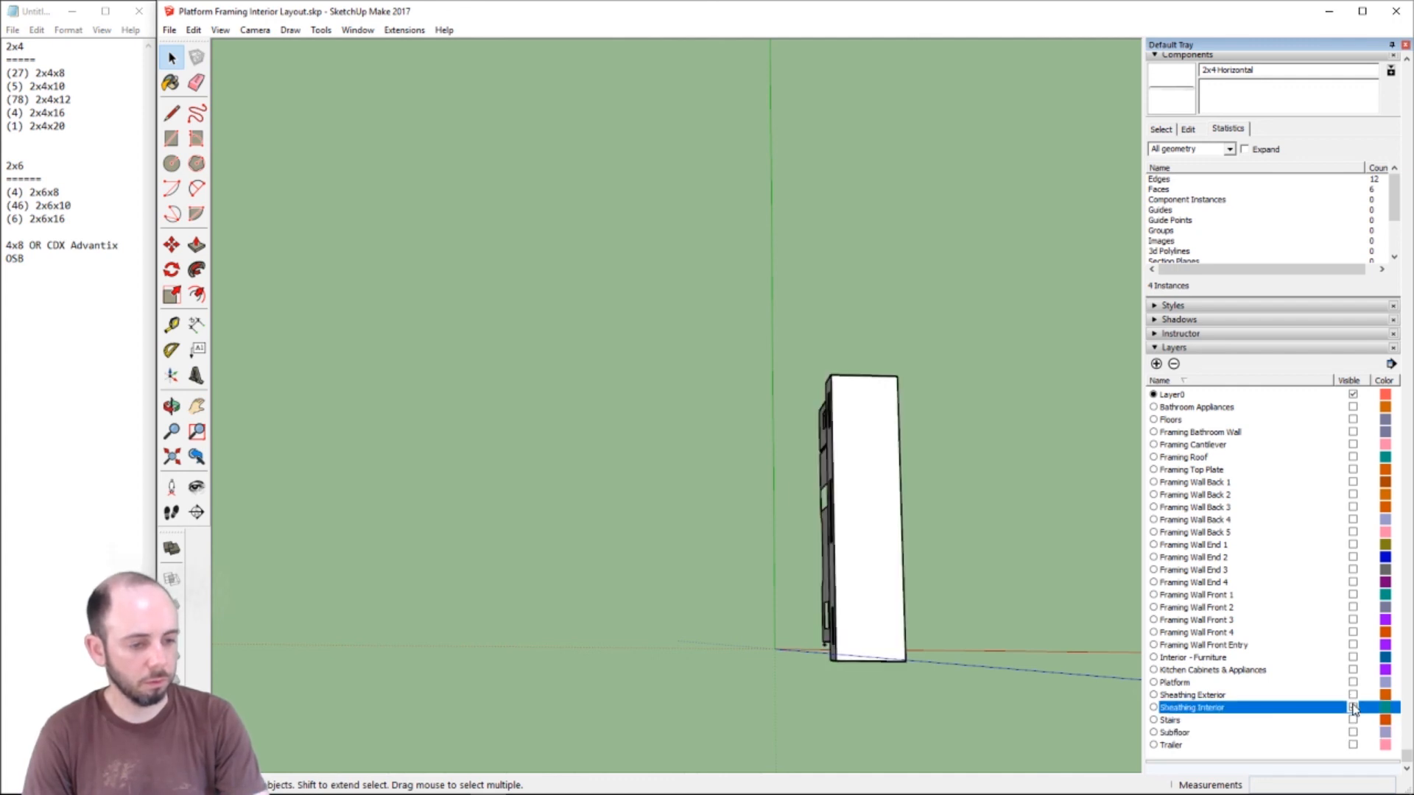
left_click(1353, 707)
left_click(1353, 695)
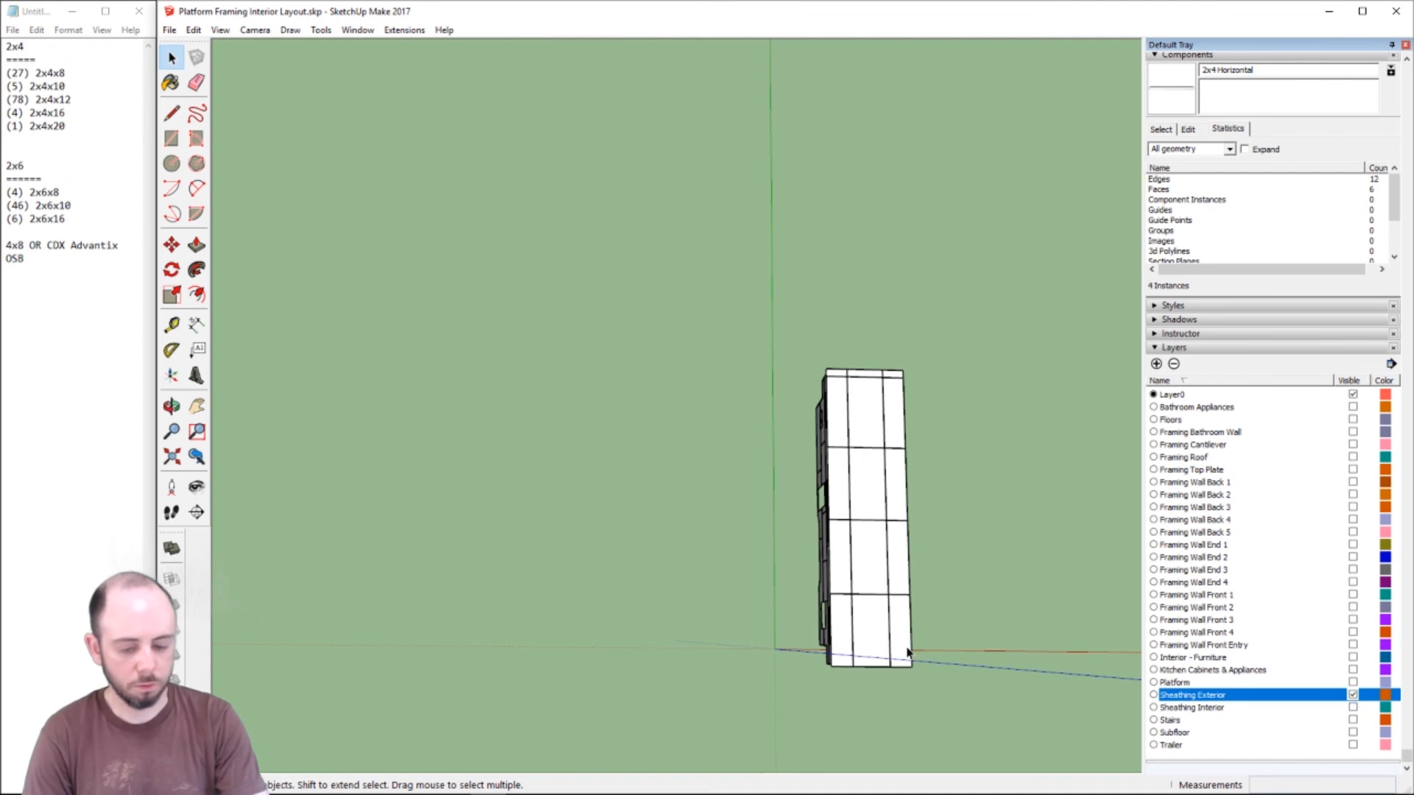
- Measure the width of a middle-row roof sheathing panel between its two lengthwise seams
middle_click_drag(881, 574, 749, 442)
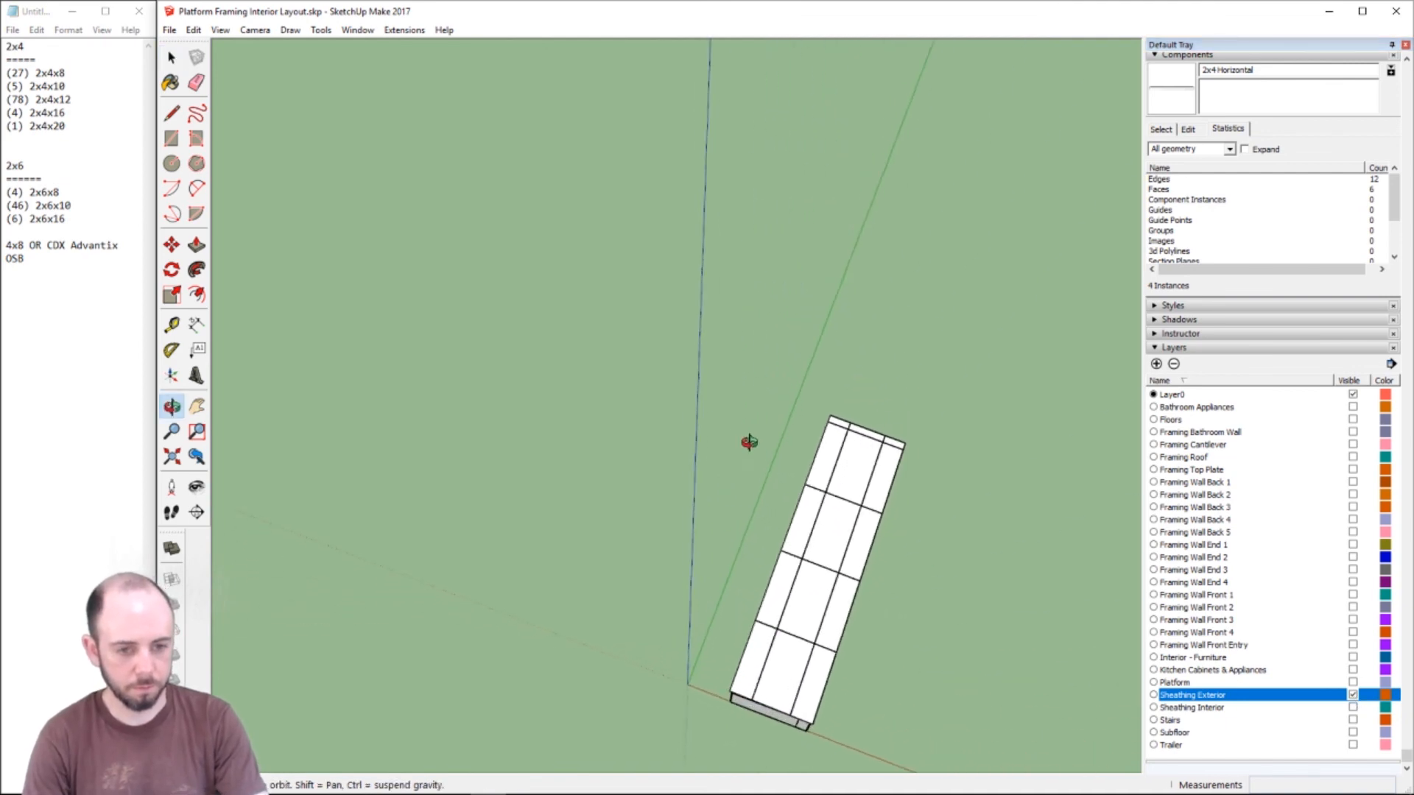
left_click_drag(750, 441, 767, 461)
left_click_drag(835, 577, 897, 515)
scroll(877, 629, "up", 5)
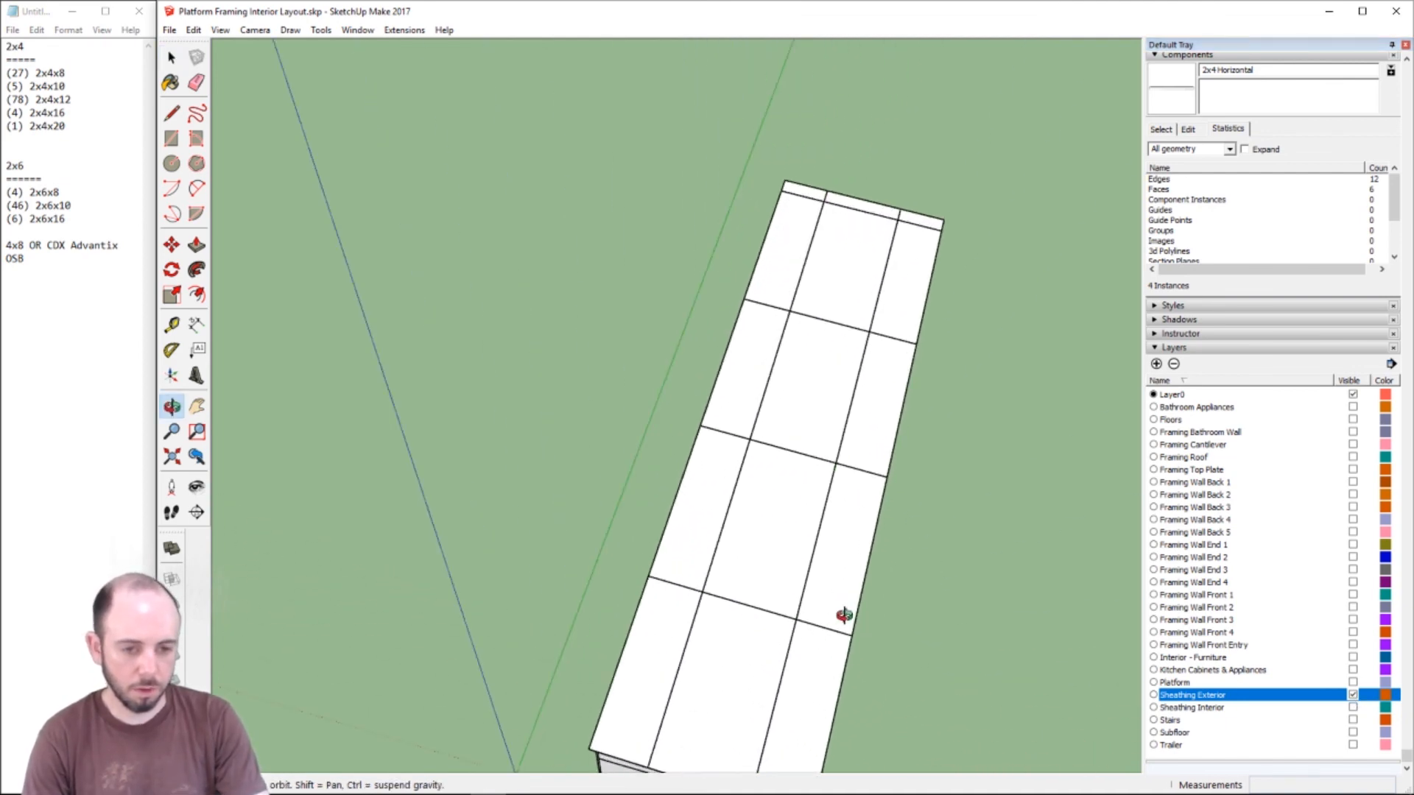
key("t")
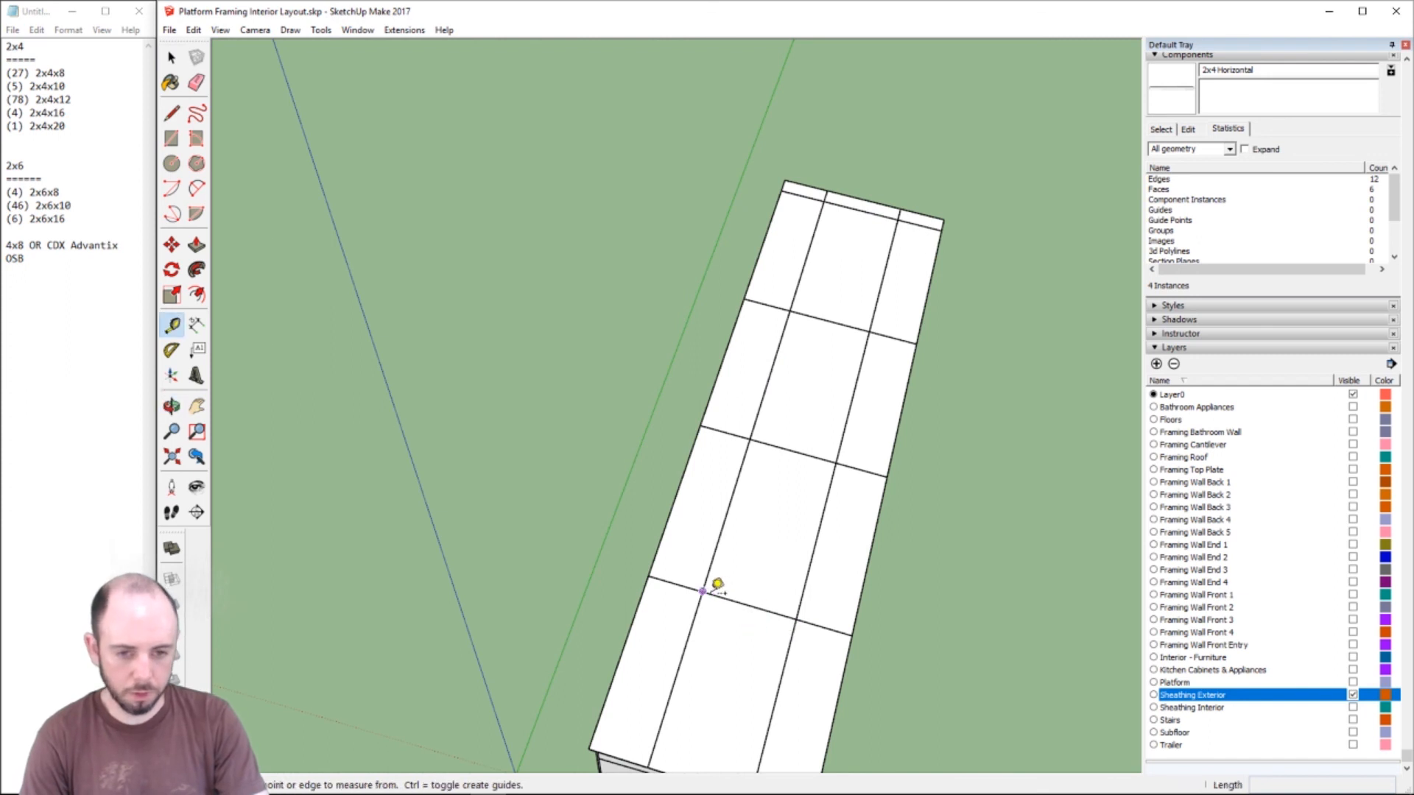
left_click(702, 592)
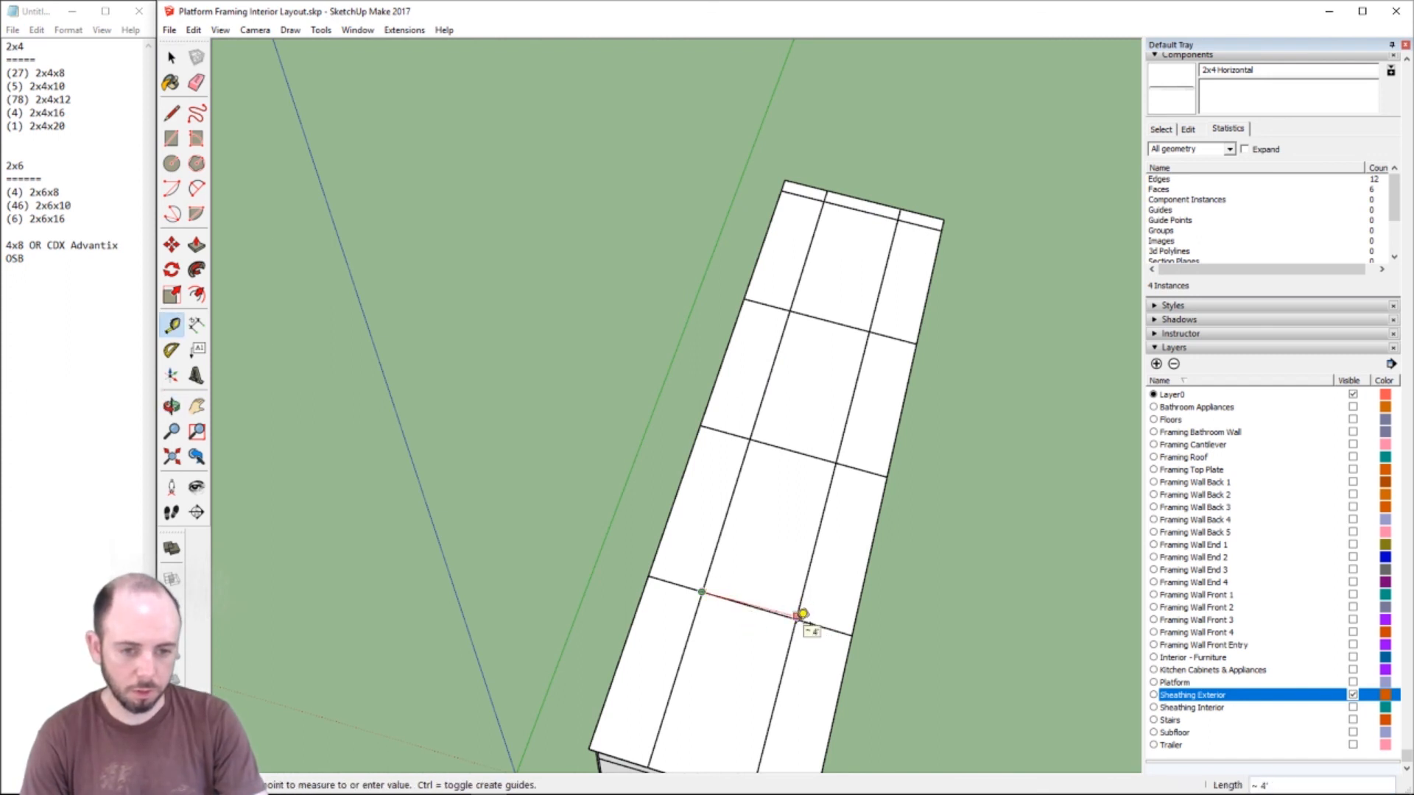
scroll(803, 613, "up", 5)
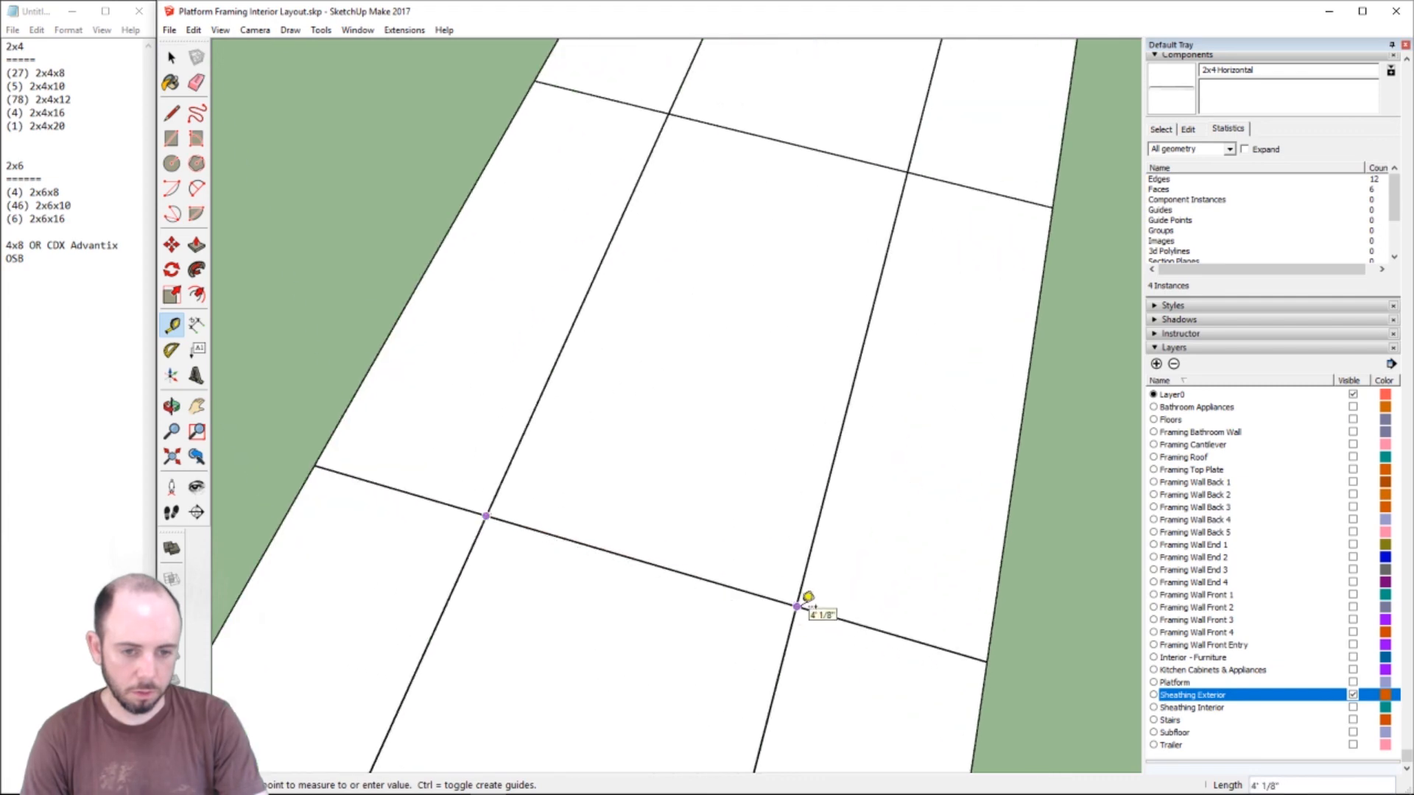
left_click(799, 605)
- Measure the width of the adjoining roof sheathing panel from the roof's outer edge to the nearest lengthwise seam
scroll(795, 600, "down", 6)
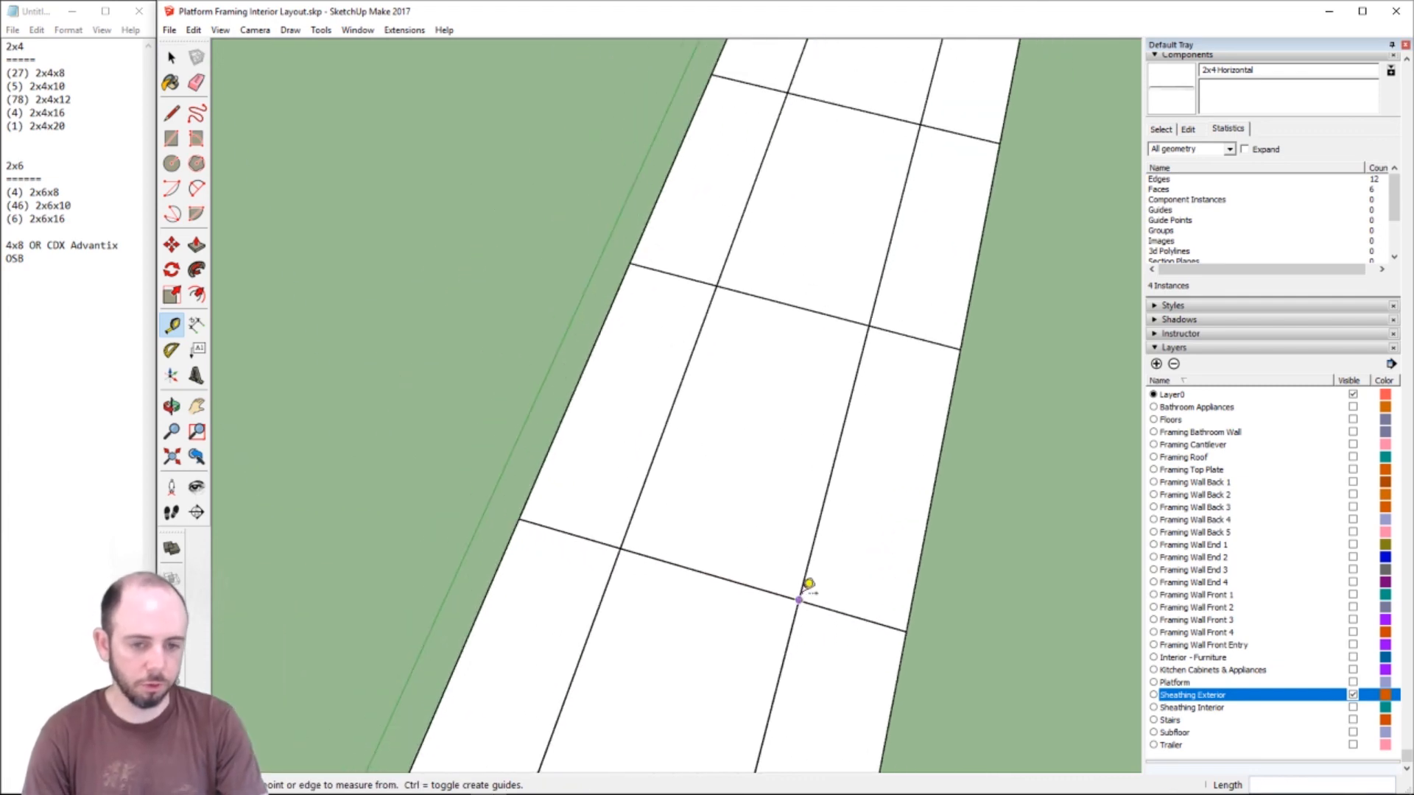
scroll(801, 577, "up", 6)
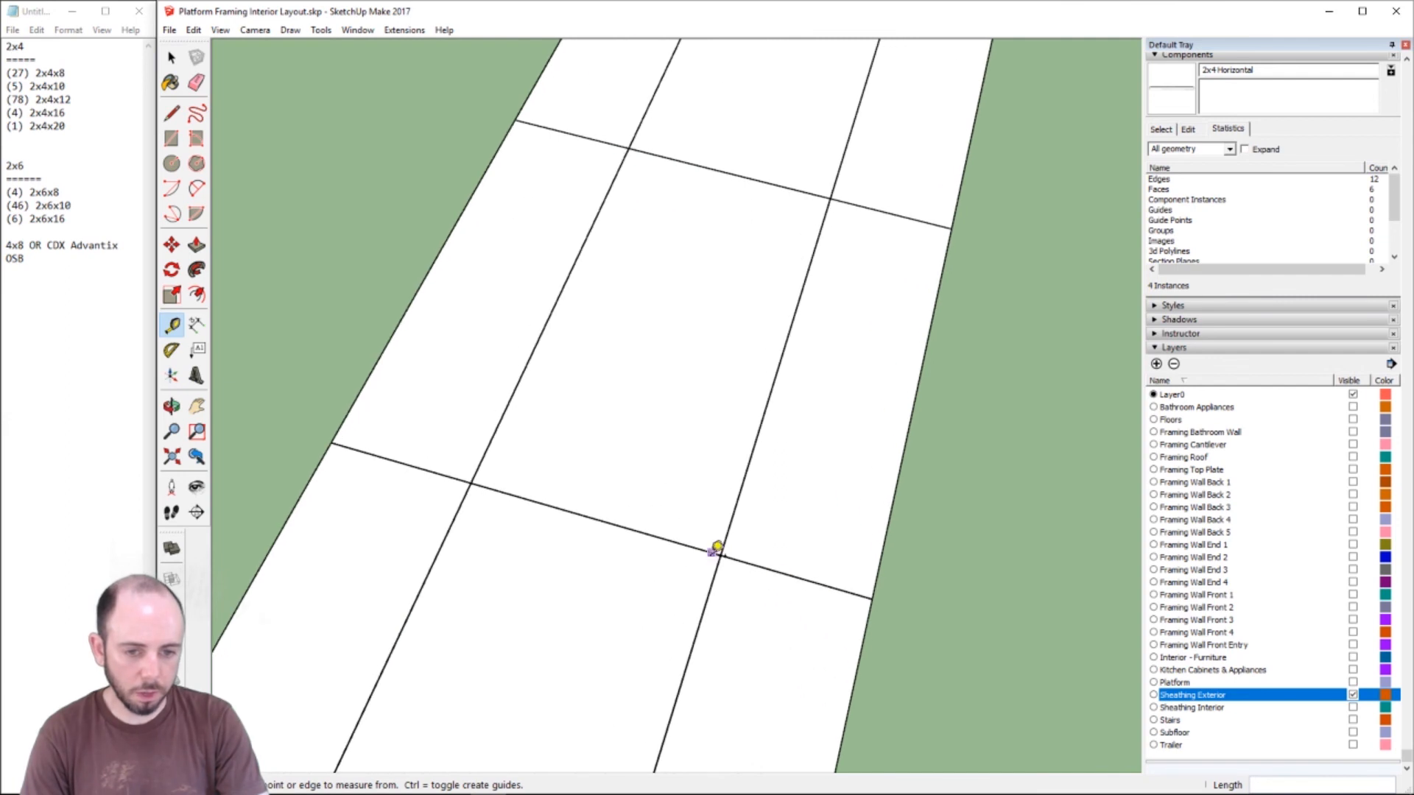
left_click(873, 596)
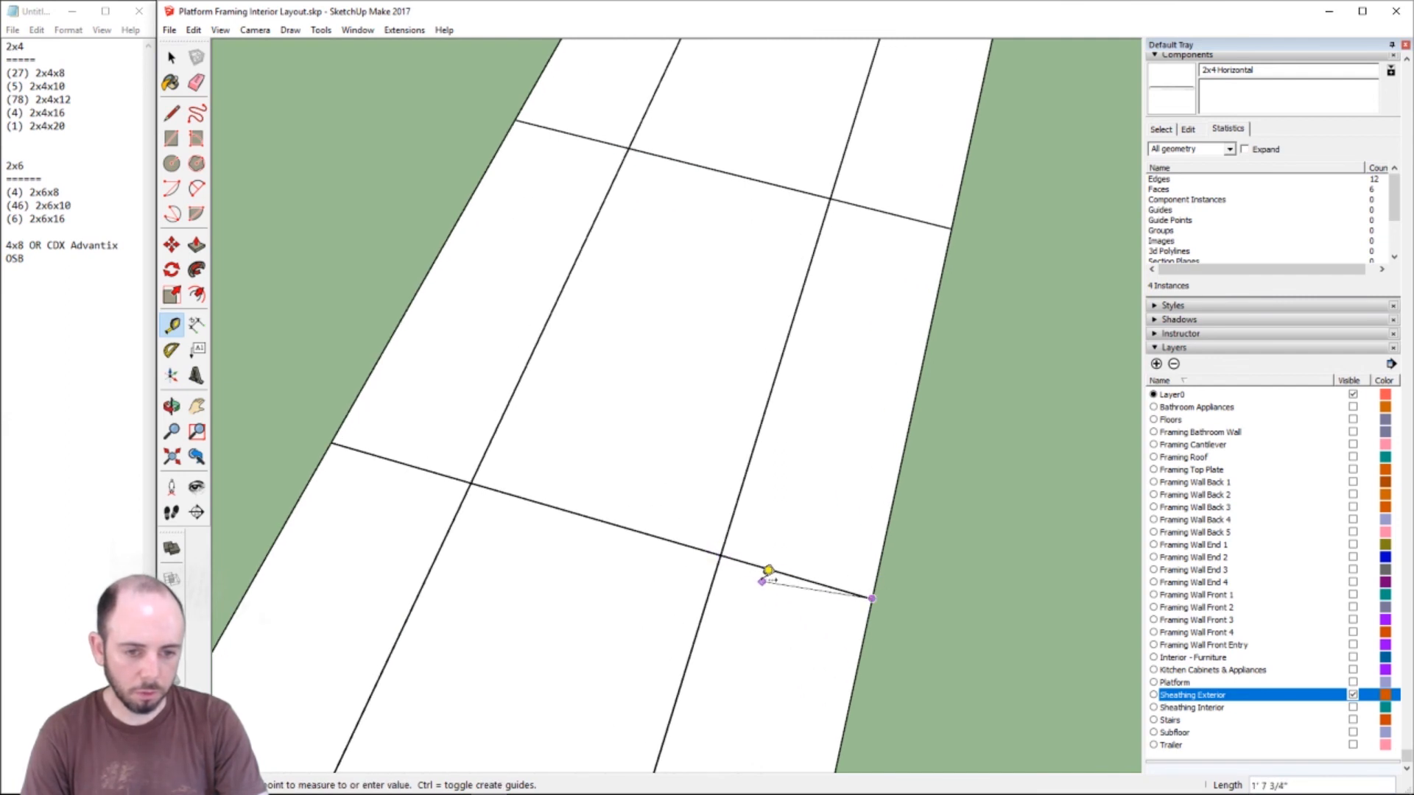
scroll(733, 552, "up", 6)
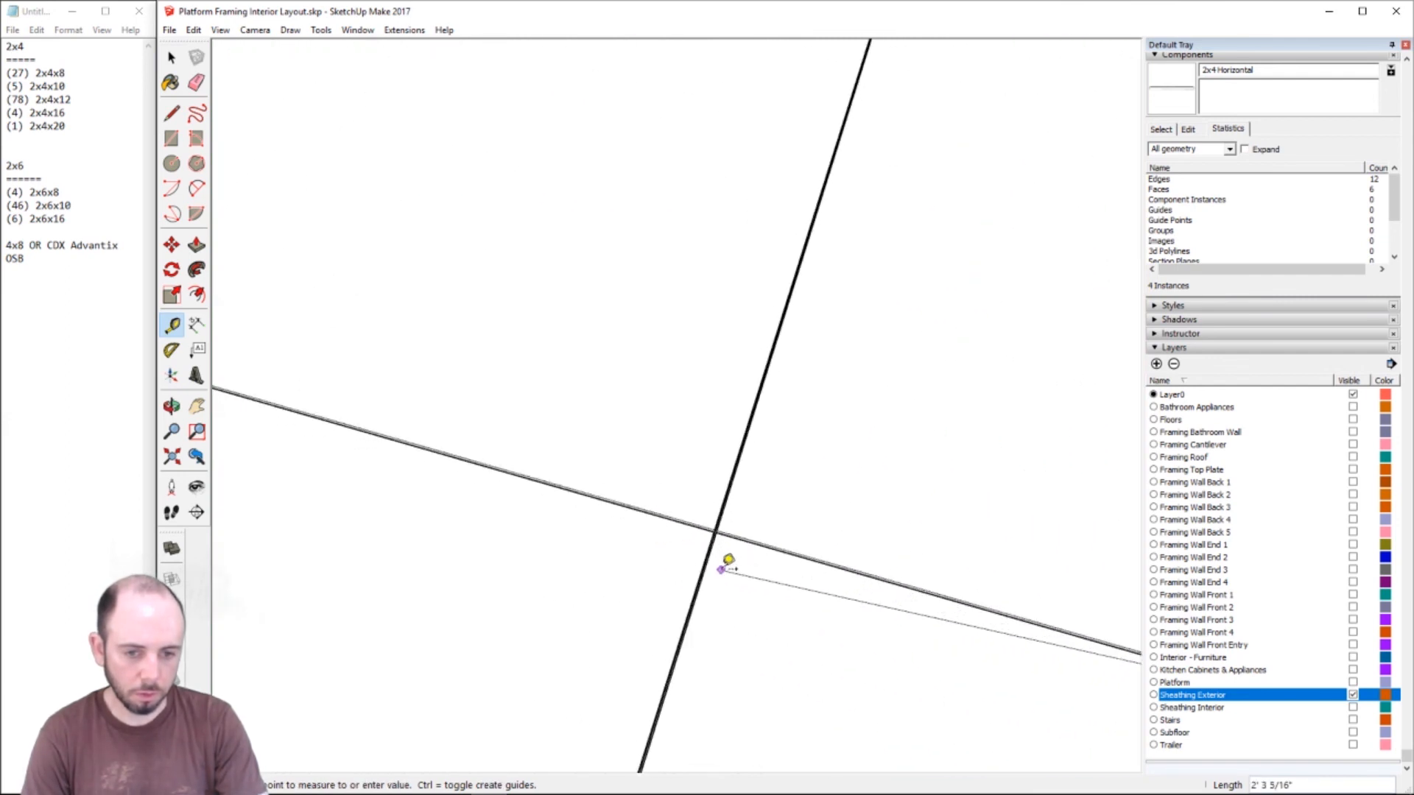
scroll(737, 545, "up", 1)
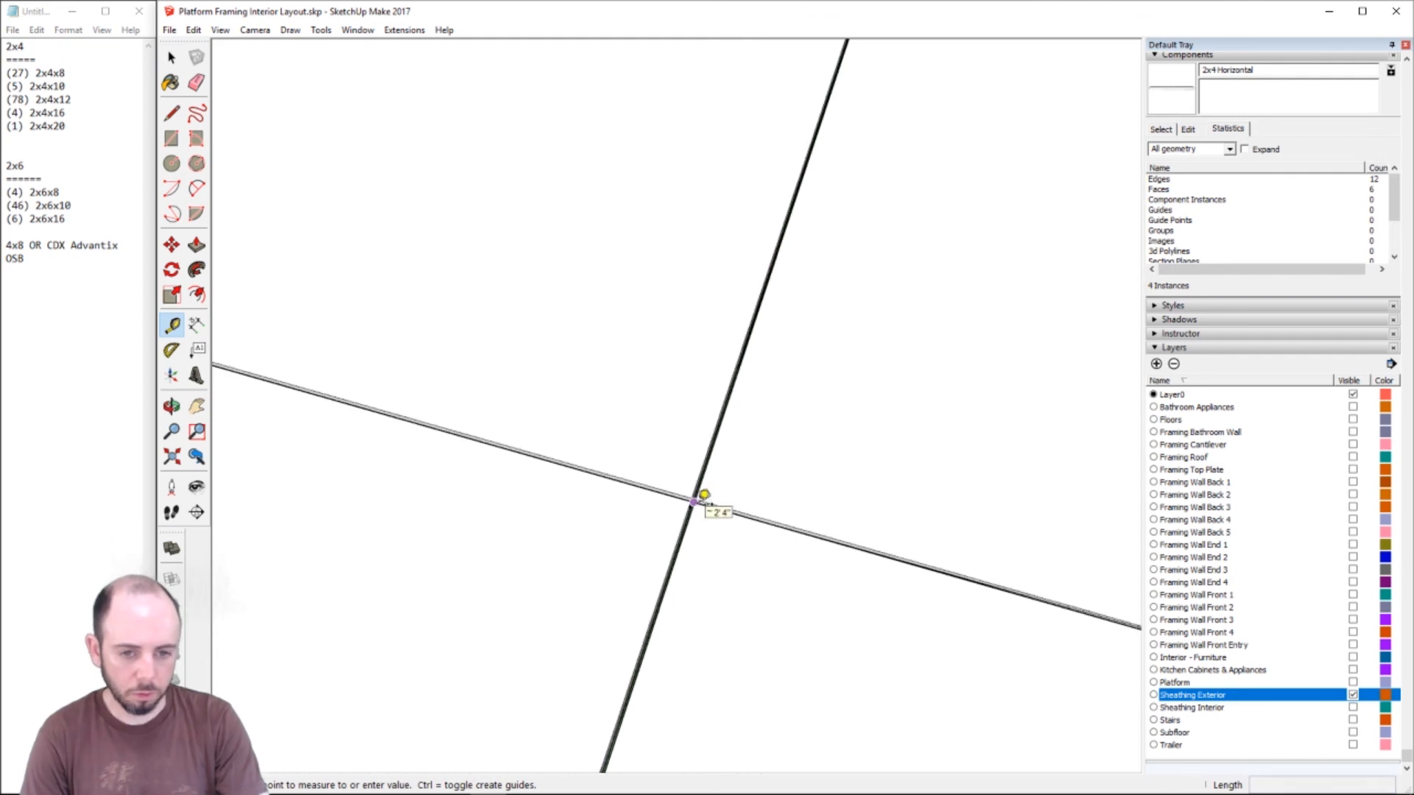
scroll(701, 499, "down", 10)
key("space")
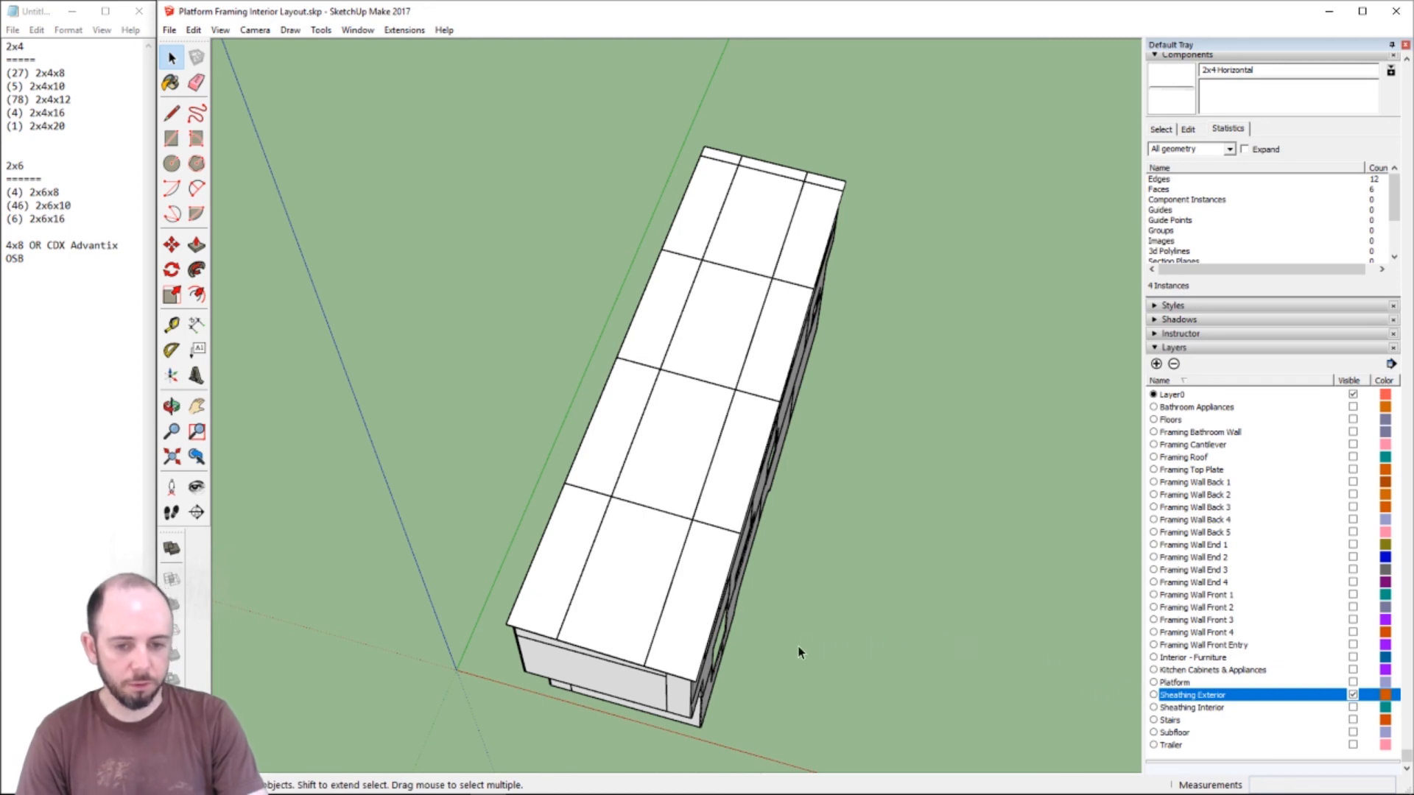
- Measure the height of the upper sheathing panel on the long windowed wall along its vertical seam
key("o")
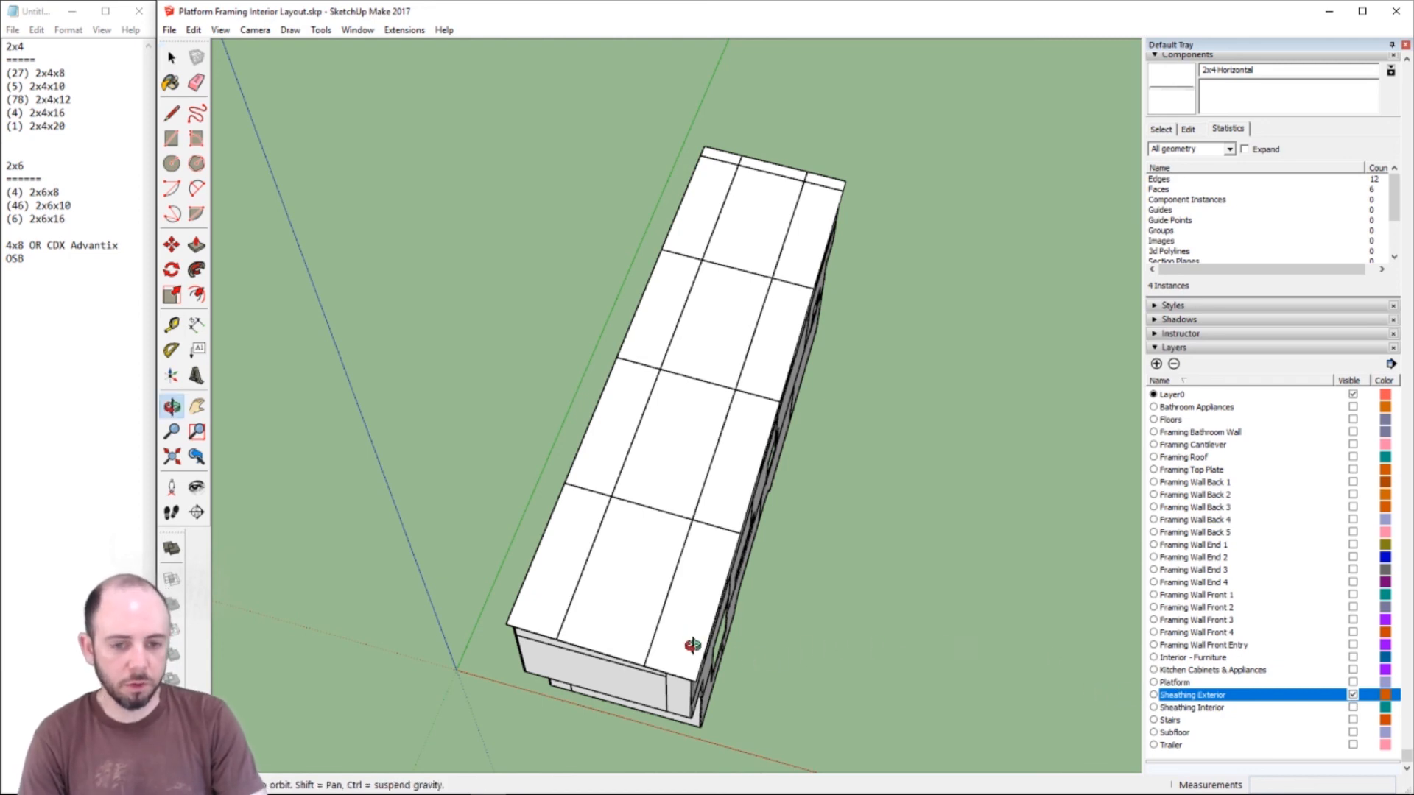
left_click_drag(691, 647, 691, 257)
left_click_drag(788, 422, 894, 395)
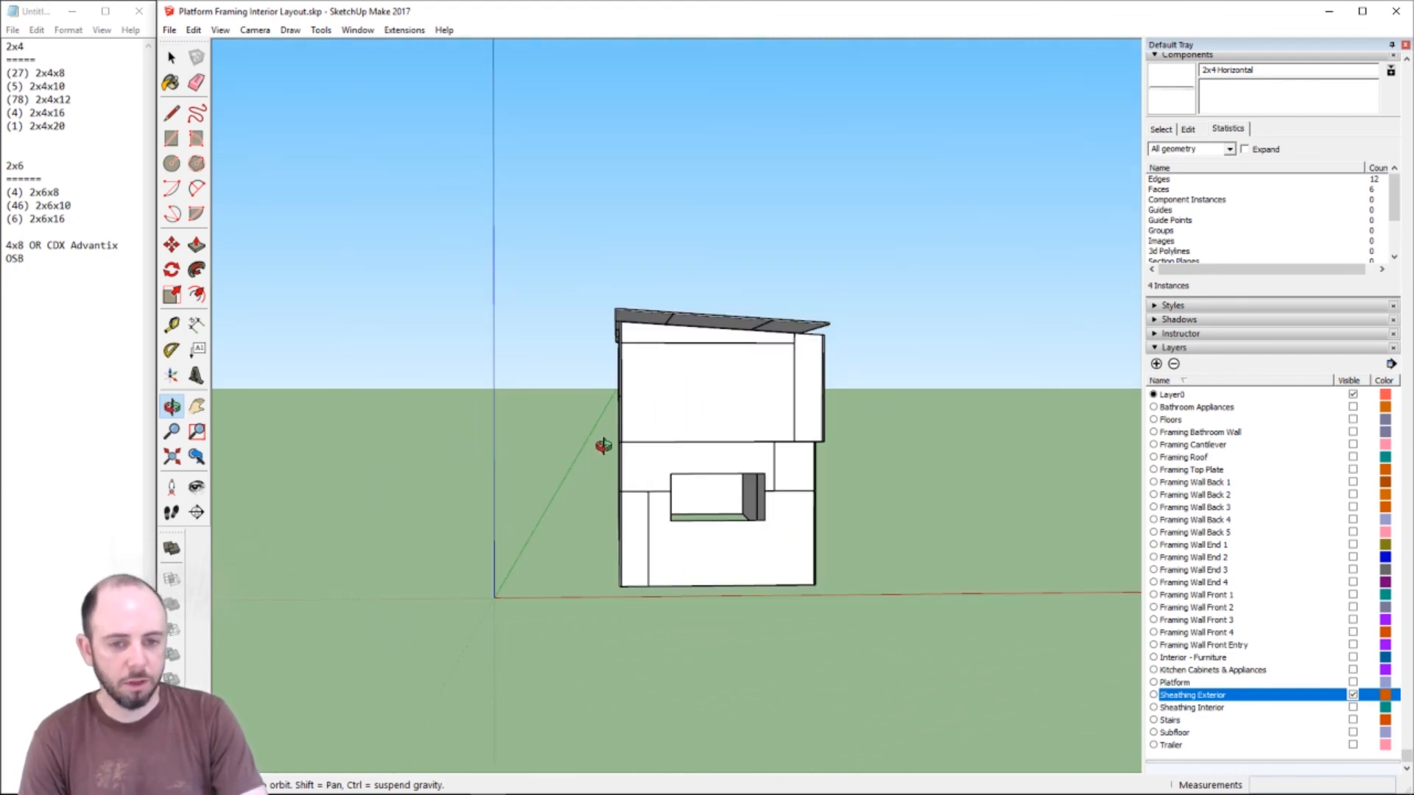
left_click_drag(599, 442, 591, 370)
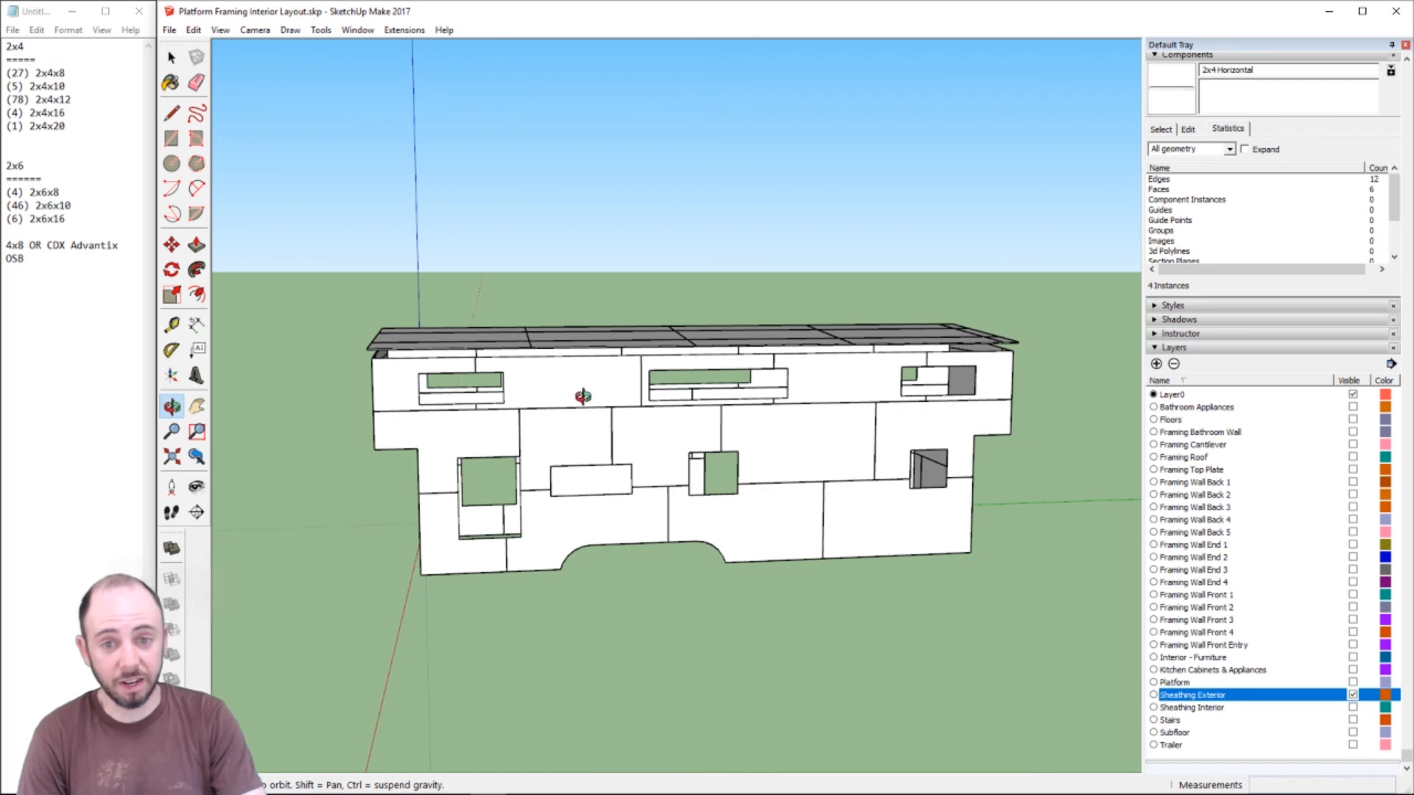
left_click_drag(582, 397, 688, 366)
left_click_drag(483, 285, 482, 285)
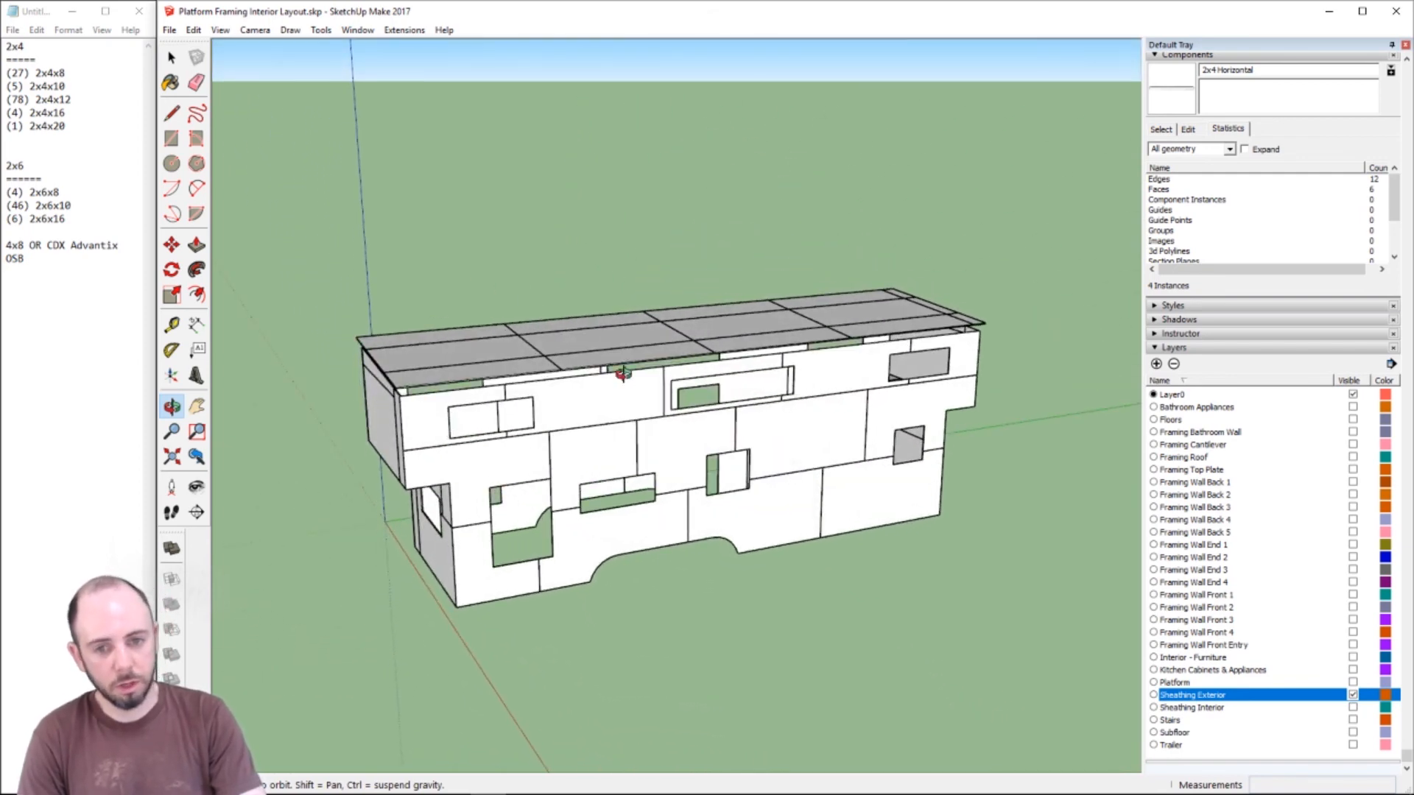
scroll(669, 408, "up", 6)
key("t")
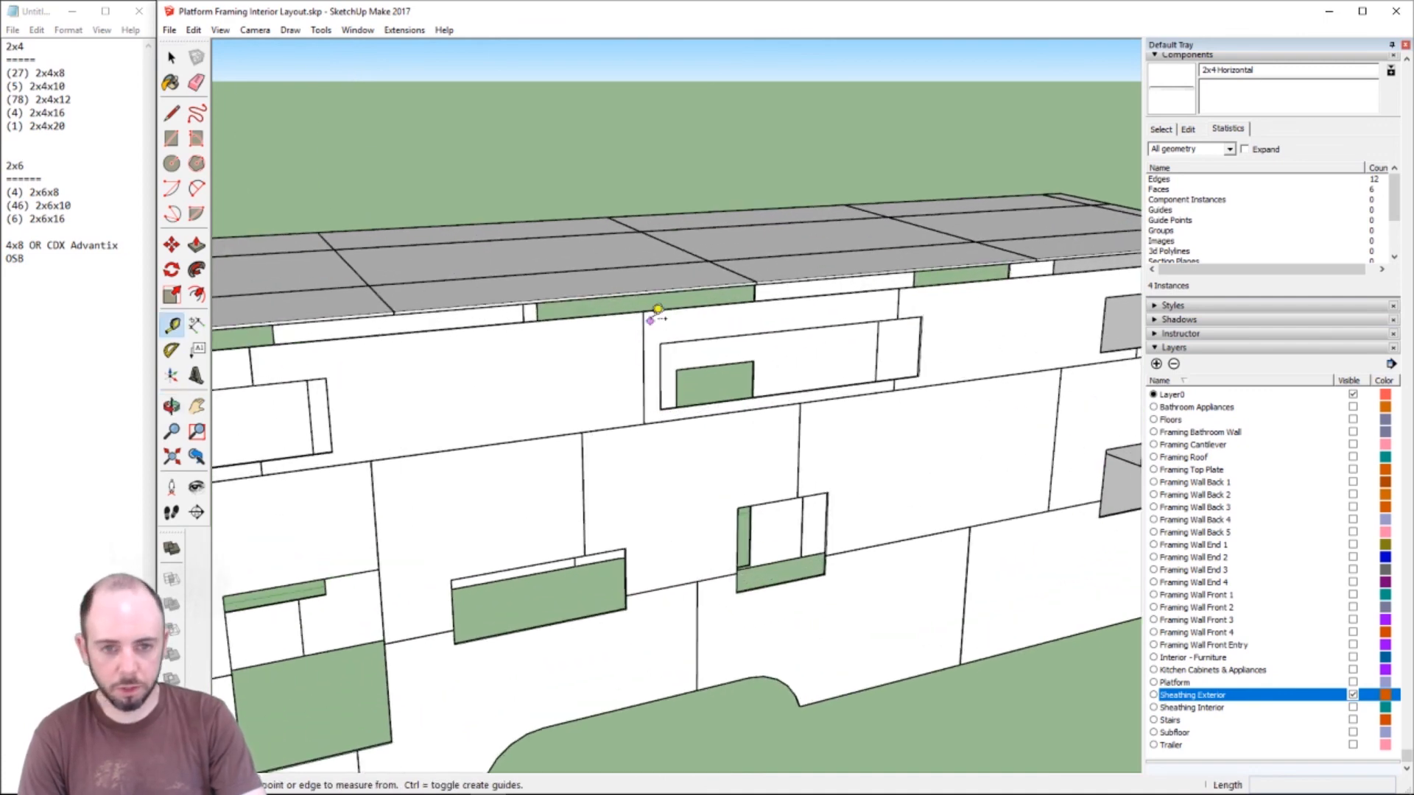
left_click(643, 311)
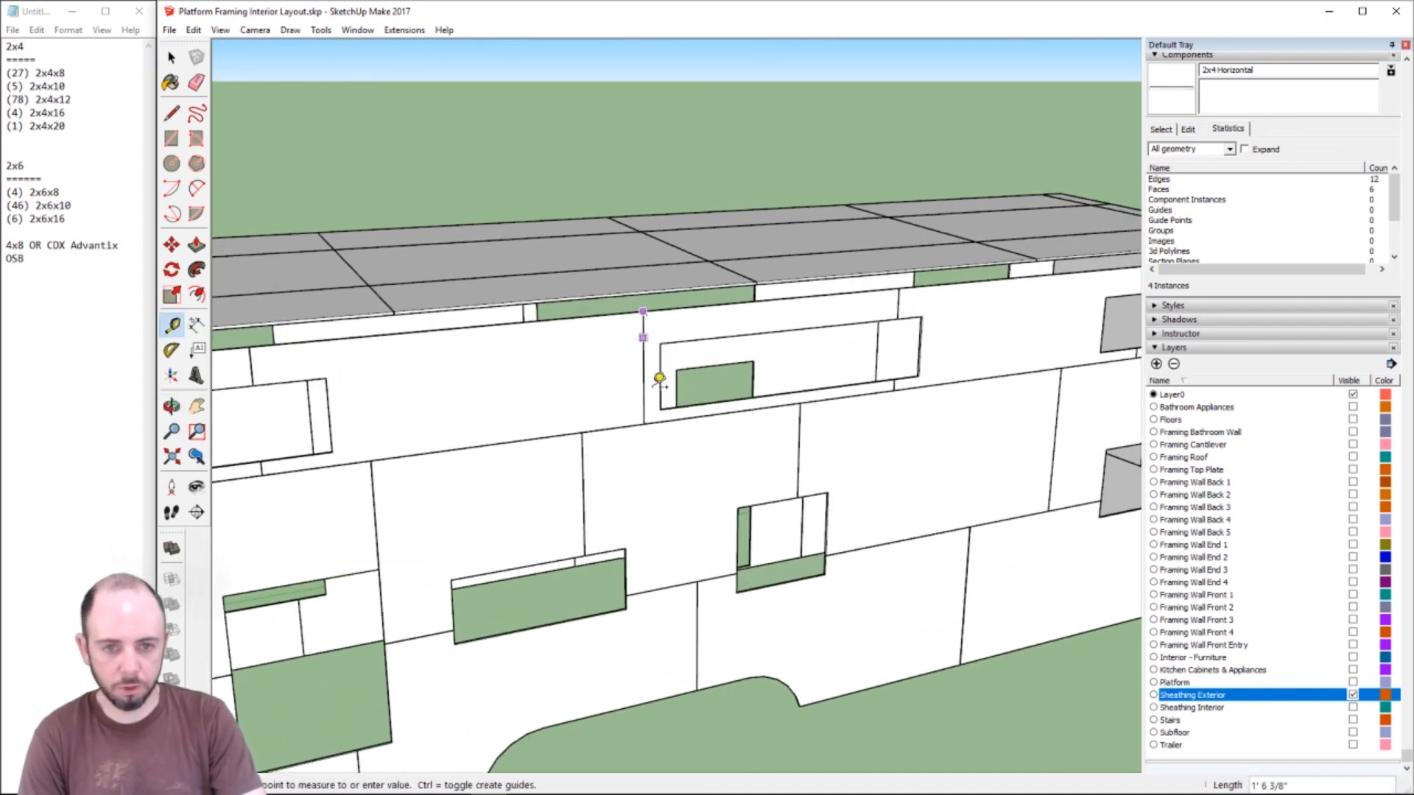
left_click(645, 424)
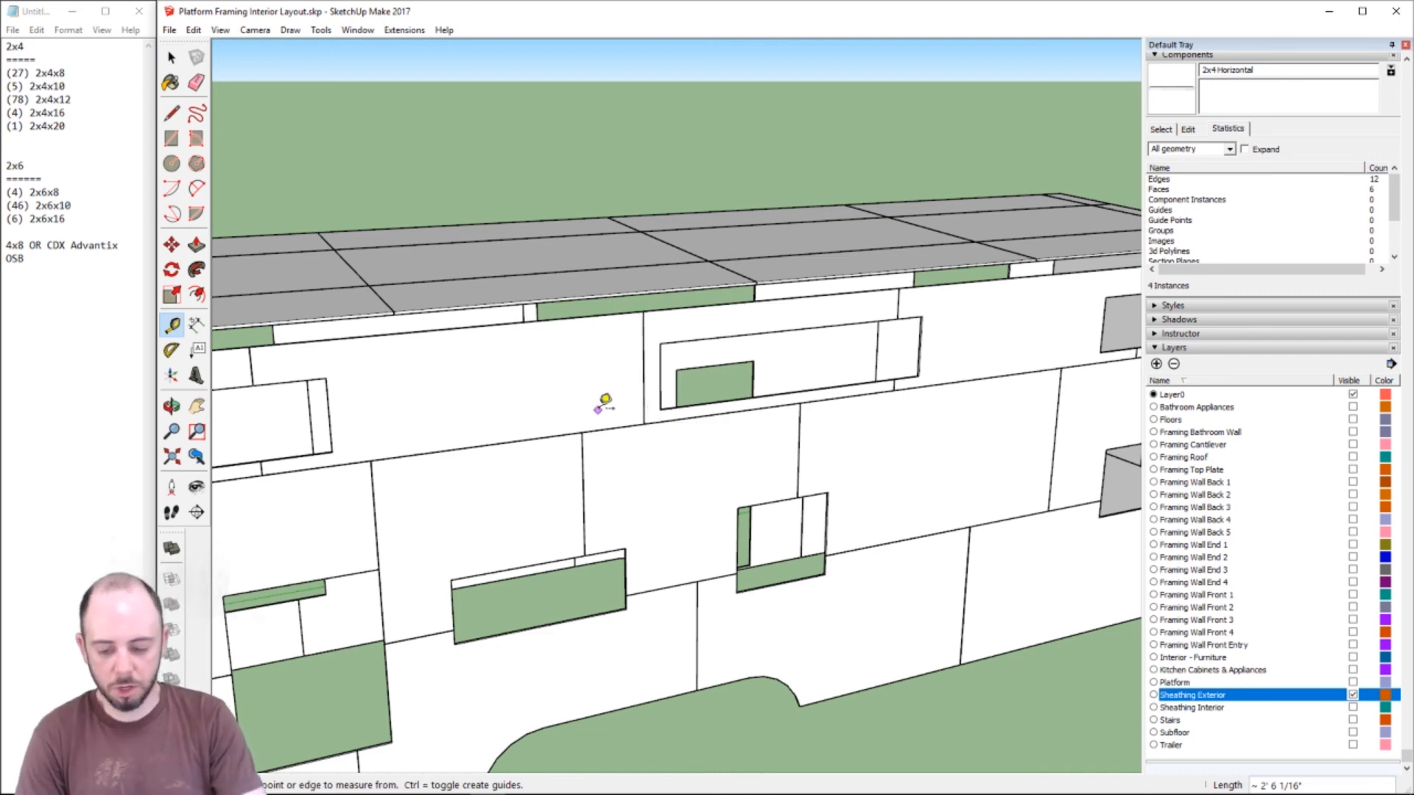
- Measure the full height of the long windowed wall from its bottom corner to the upper edge below the roof
middle_click_drag(577, 379, 786, 436, "shift")
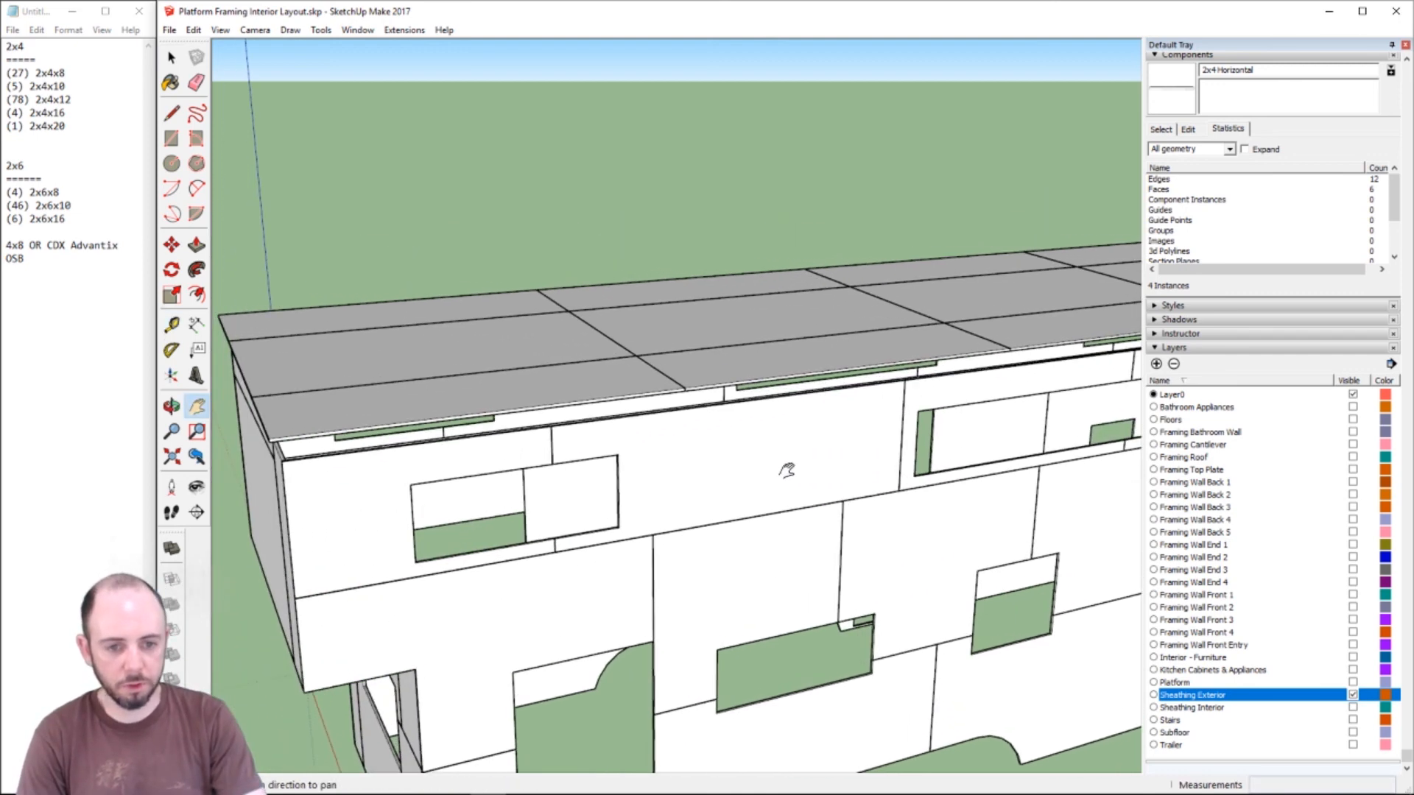
scroll(932, 603, "down", 3)
scroll(905, 617, "down", 1)
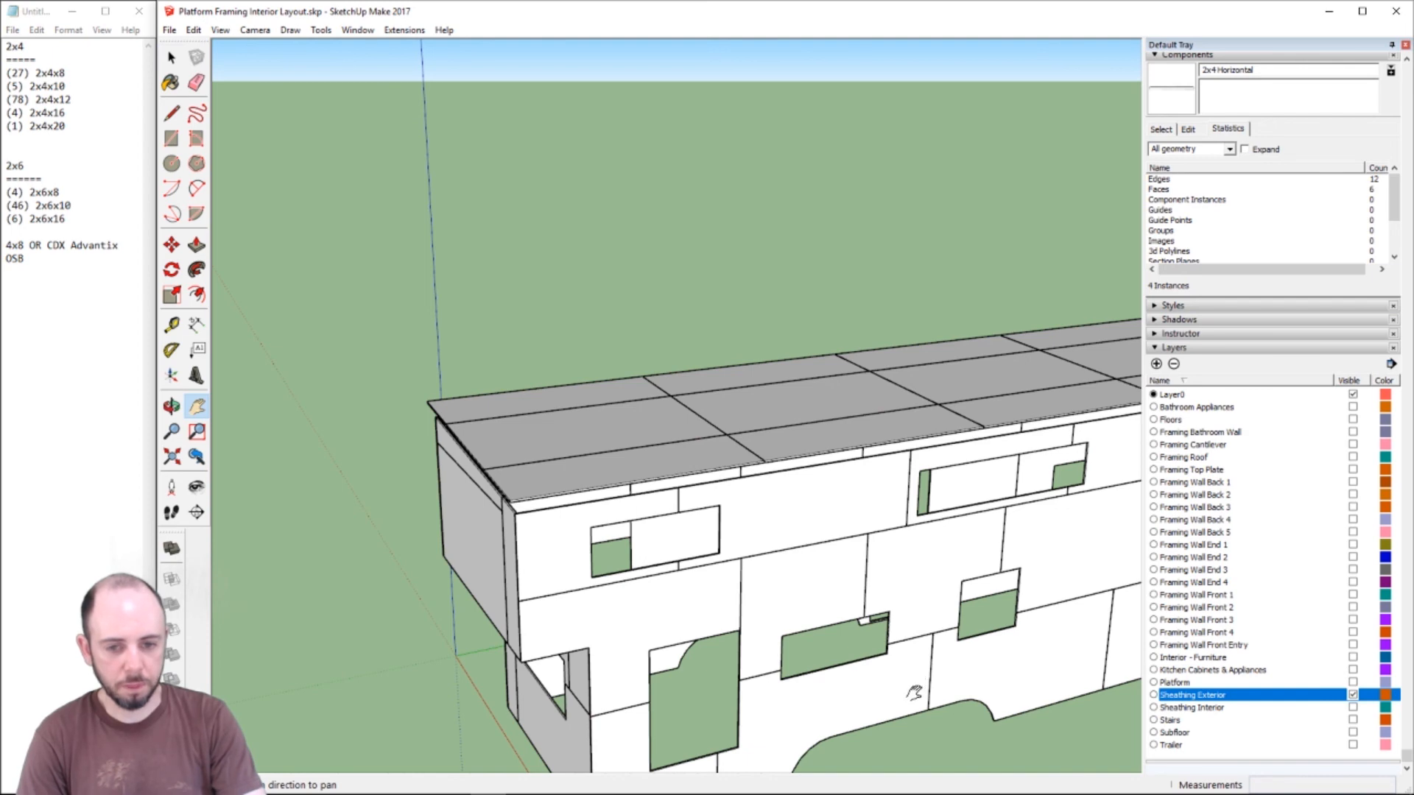
left_click_drag(920, 670, 775, 405)
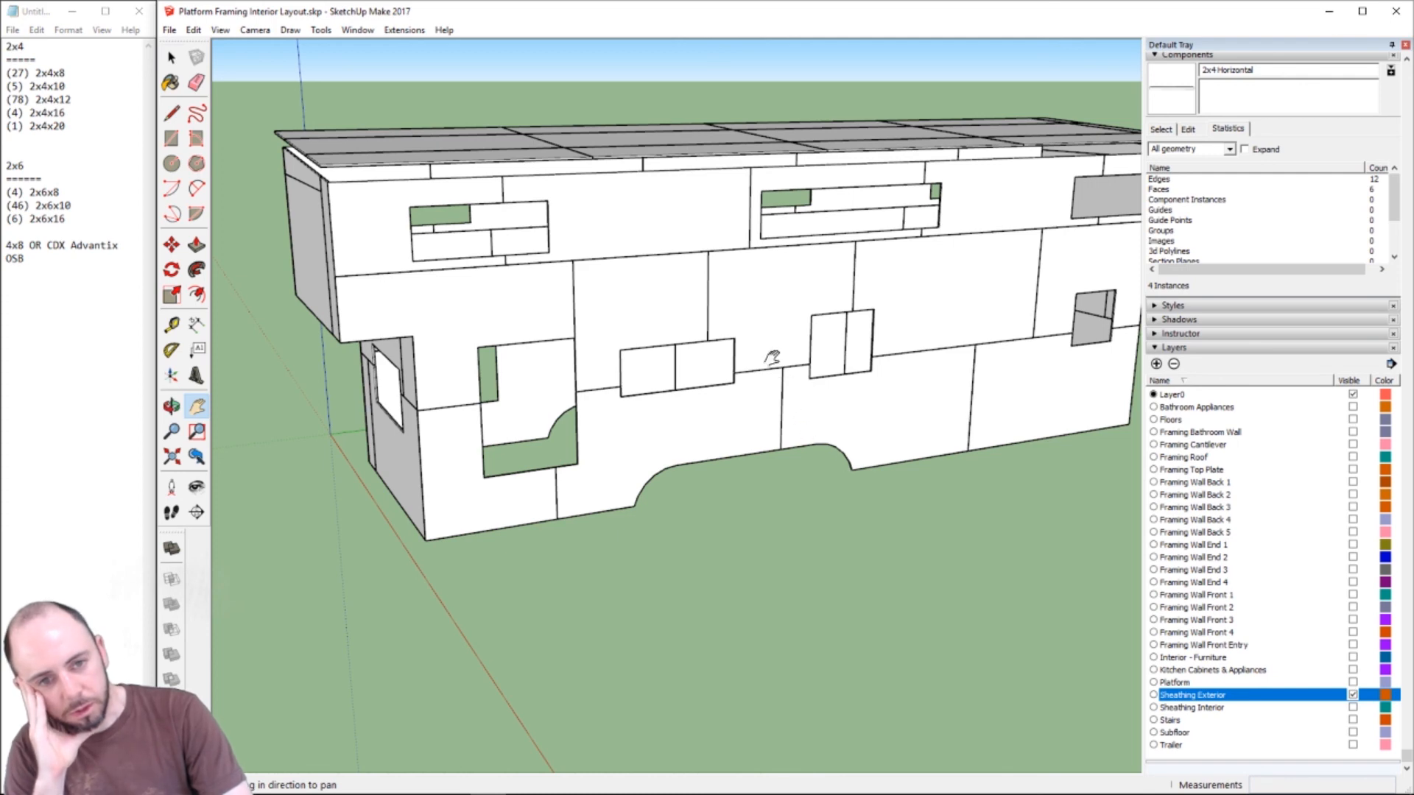
key("t")
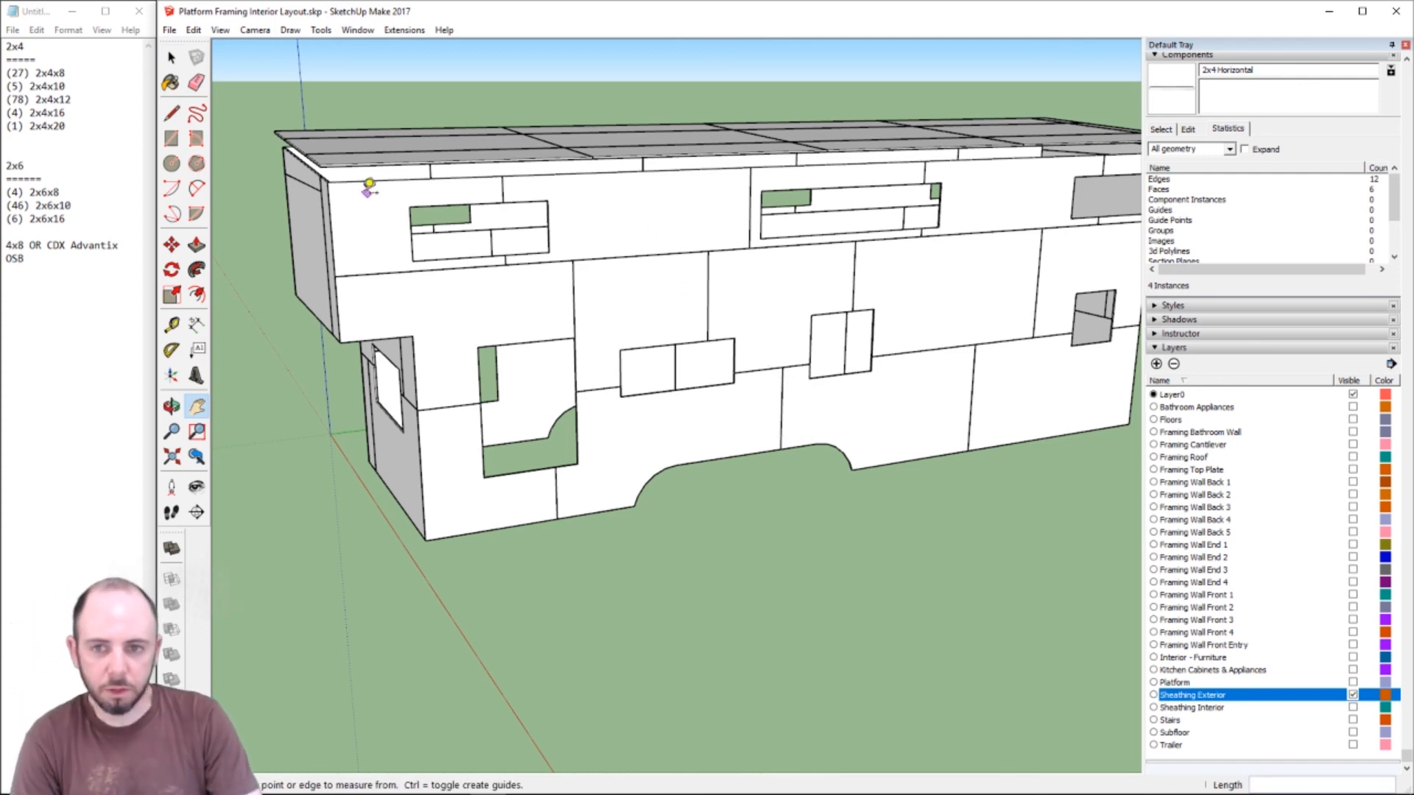
left_click(424, 539)
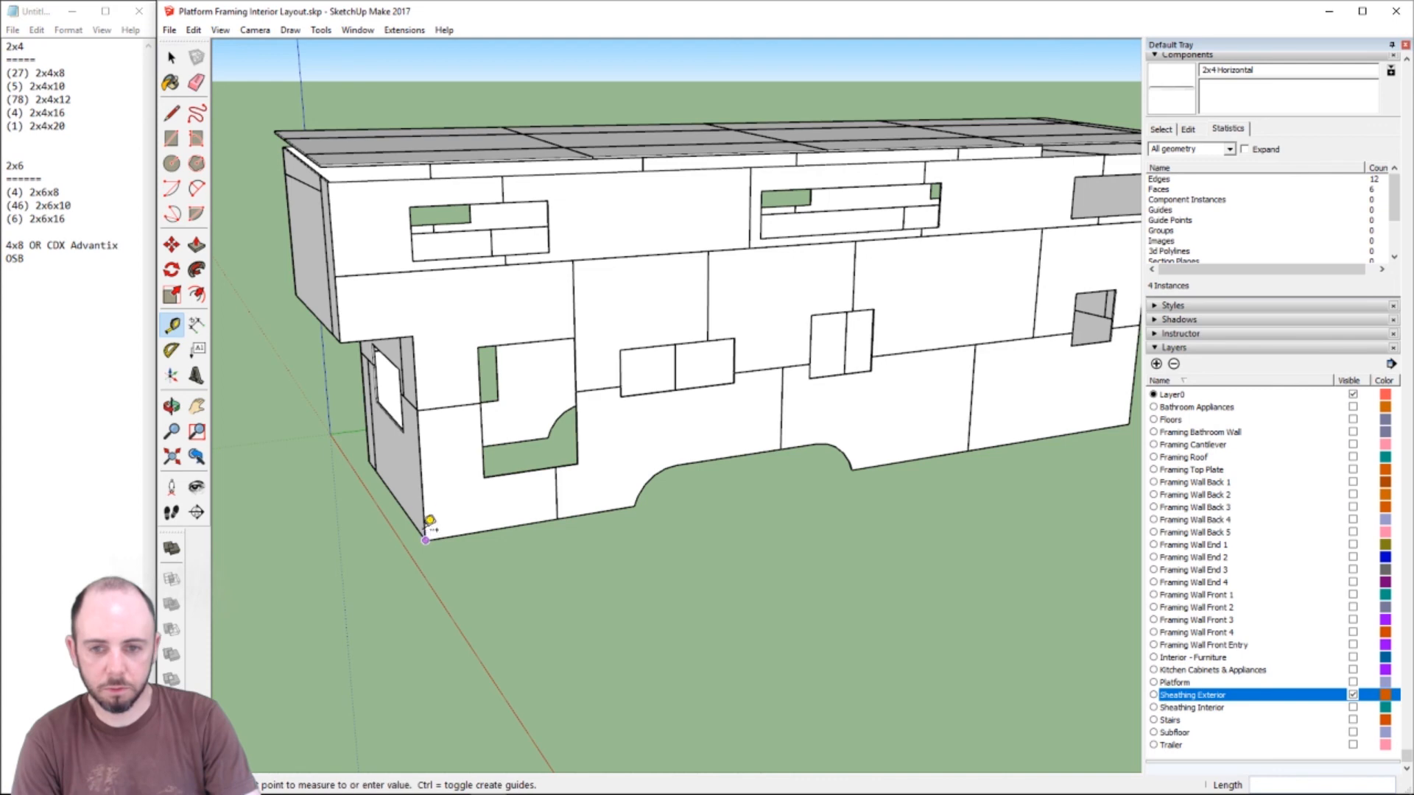
left_click(402, 179)
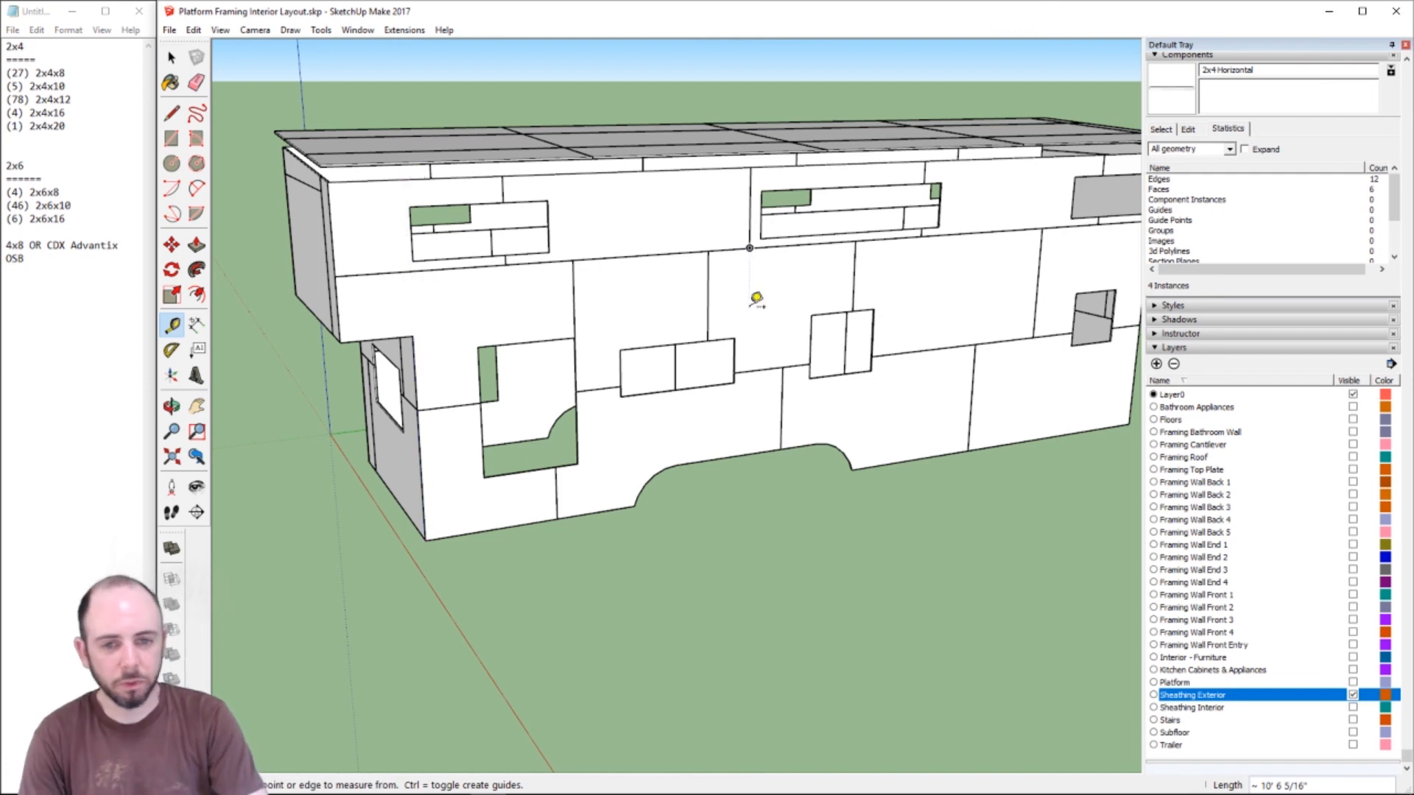
- Select the long wall's sheathing group and measure the width of a middle-row panel between its two vertical seams
key("space")
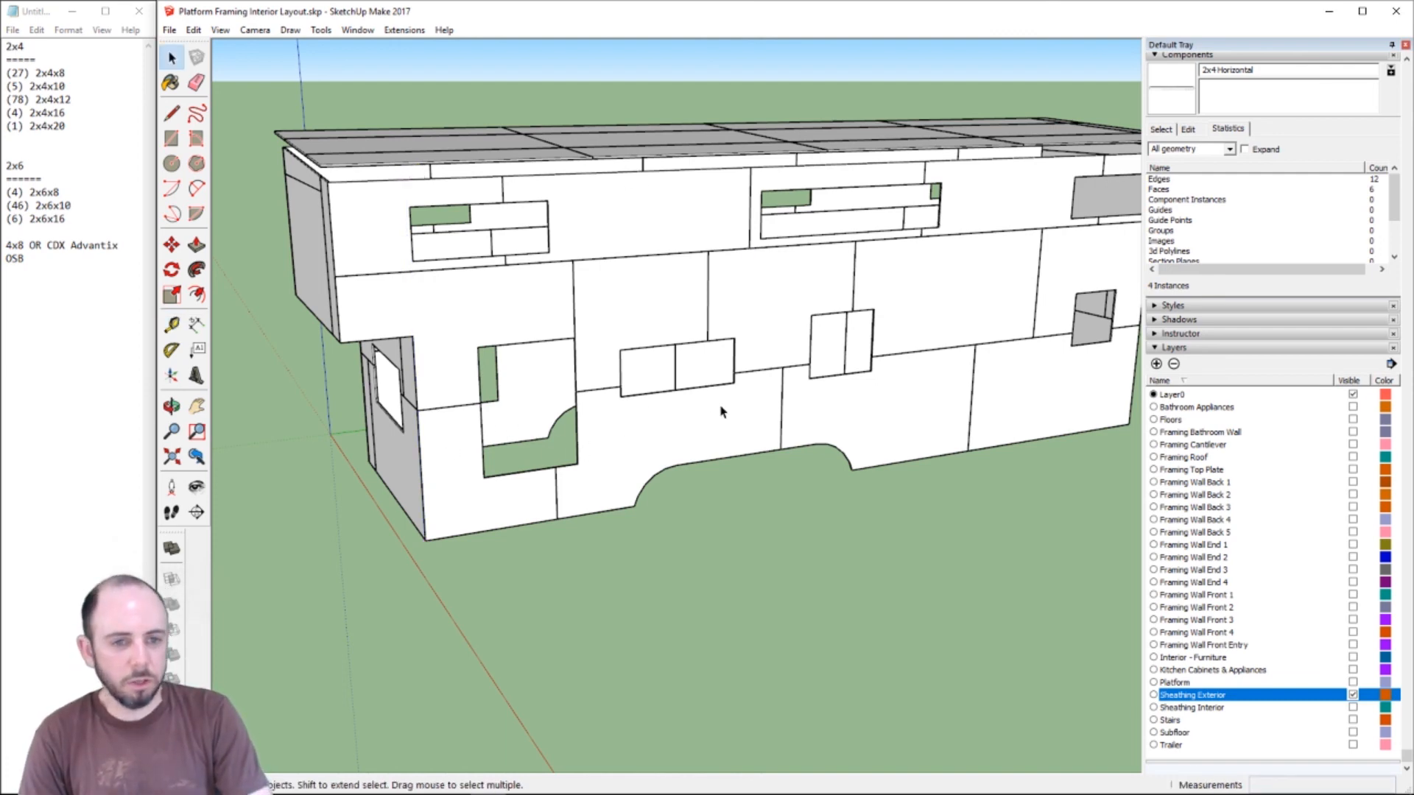
left_click(471, 484)
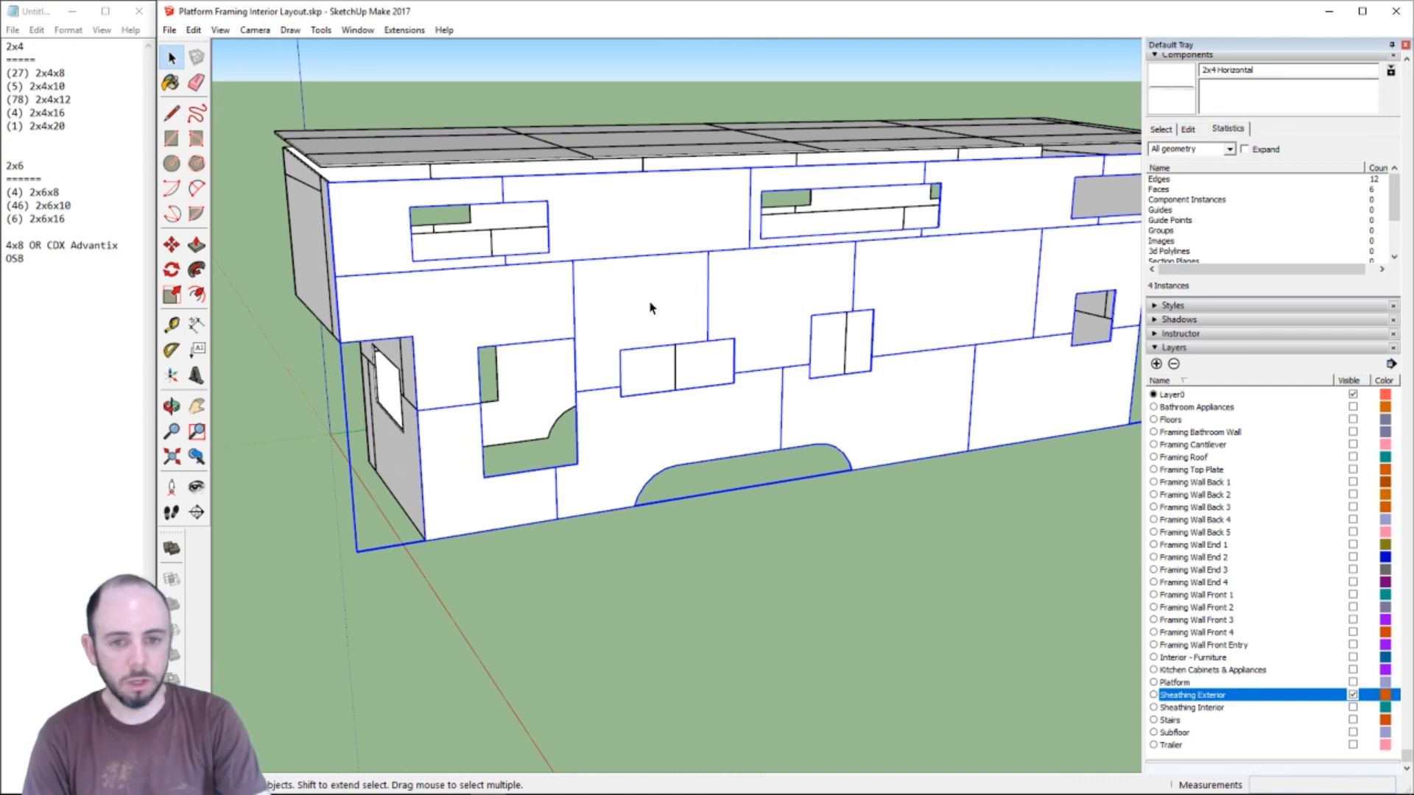
key("t")
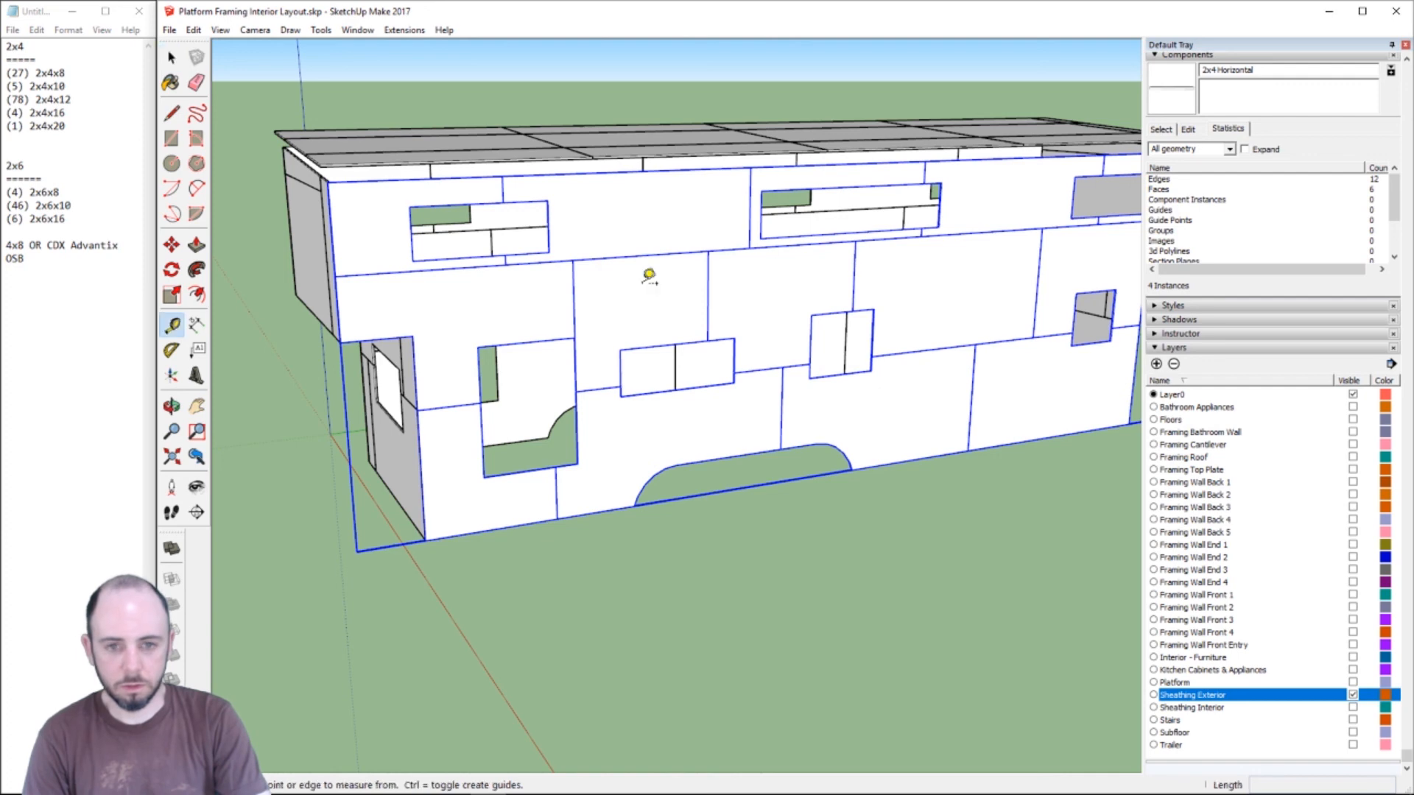
left_click(573, 260)
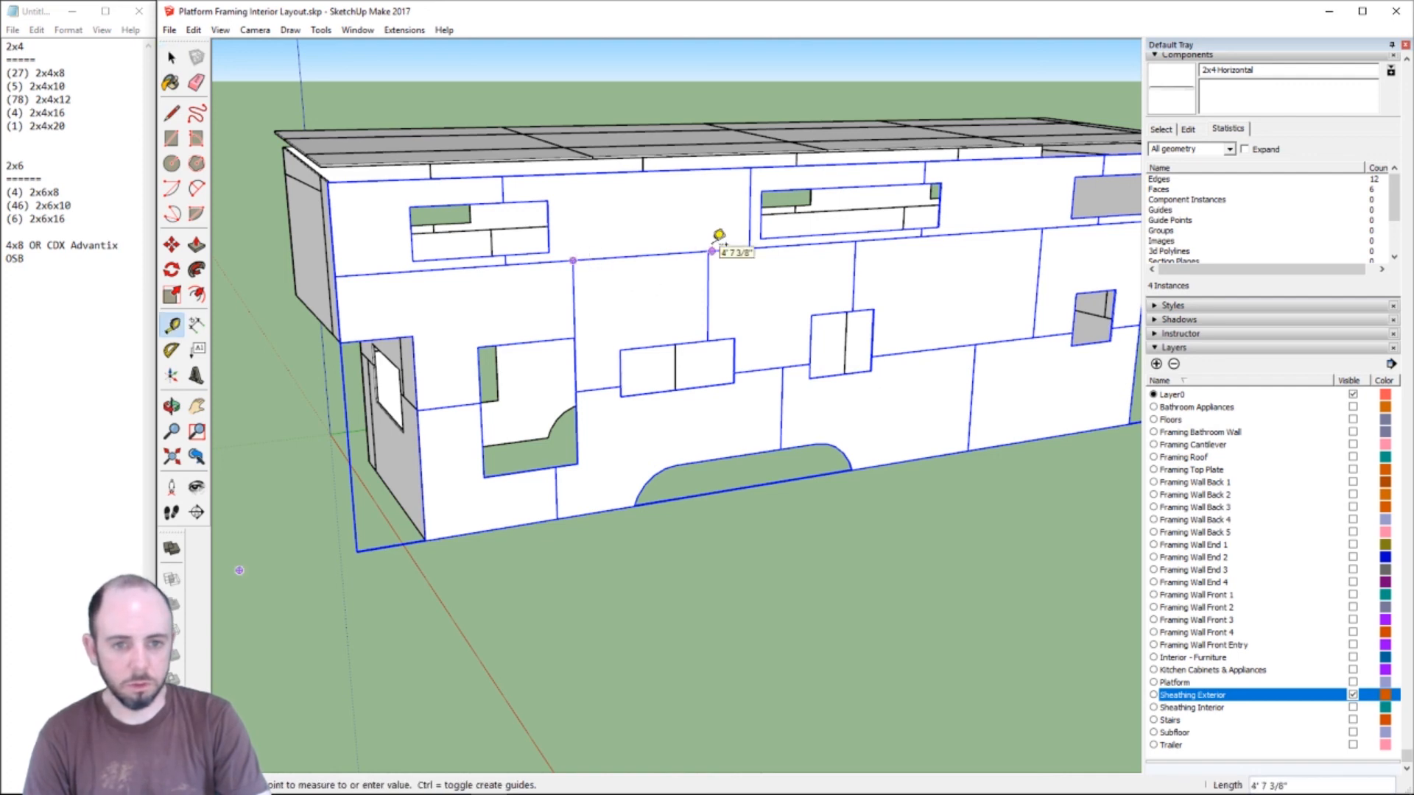
scroll(712, 236, "up", 5)
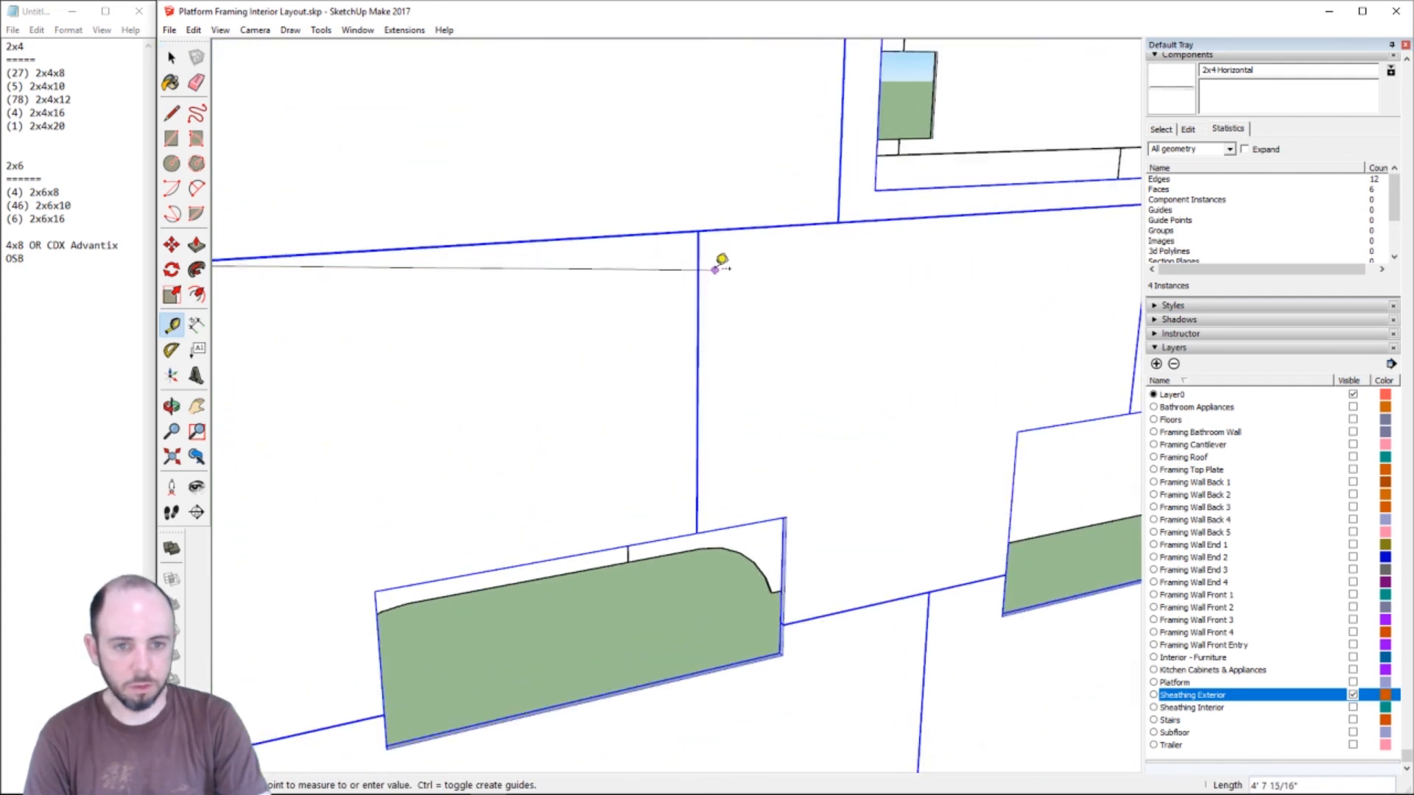
scroll(704, 231, "down", 10)
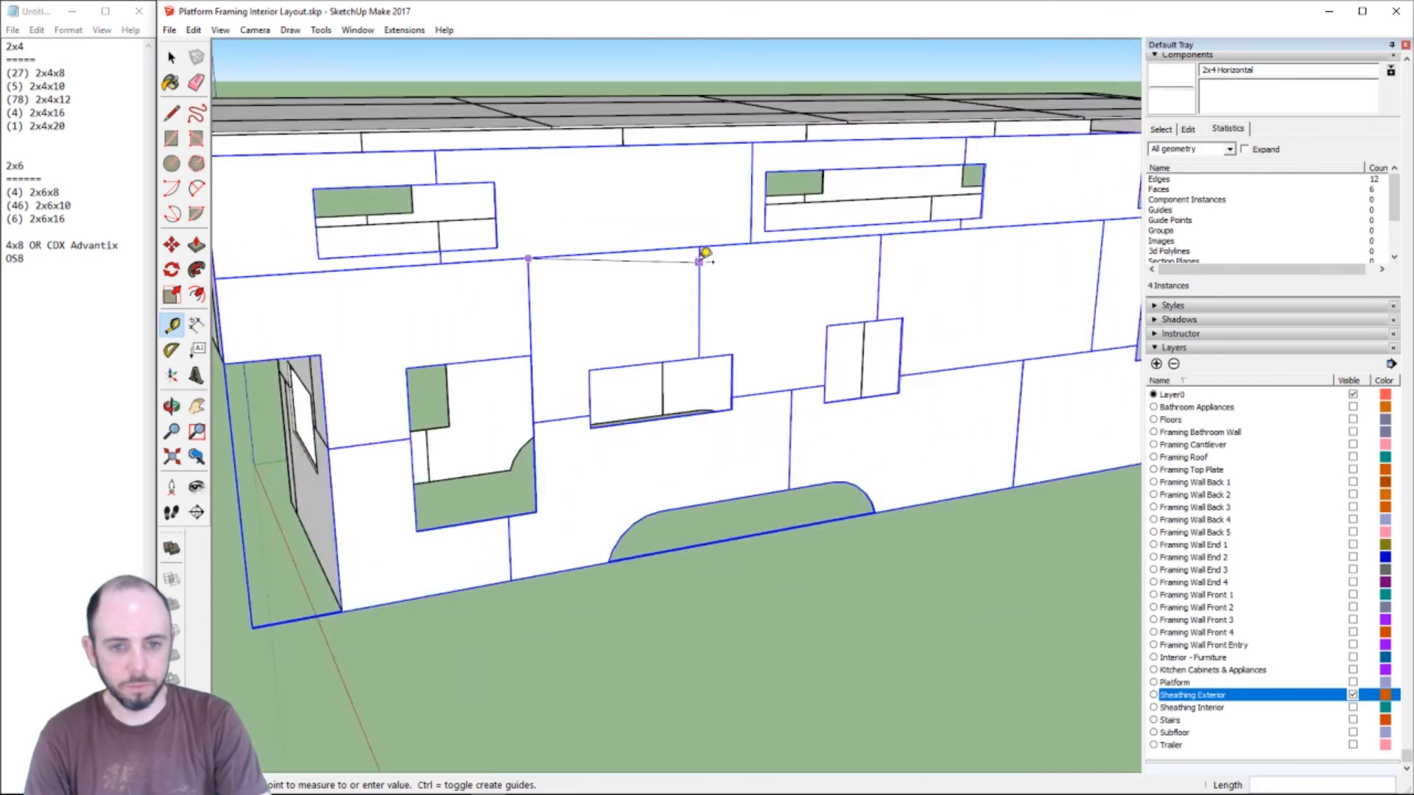
key("space")
- Examine the exterior sheathing layout on the long wall, the end wall and the roof to tally the 4x8 sheets
scroll(810, 421, "up", 3)
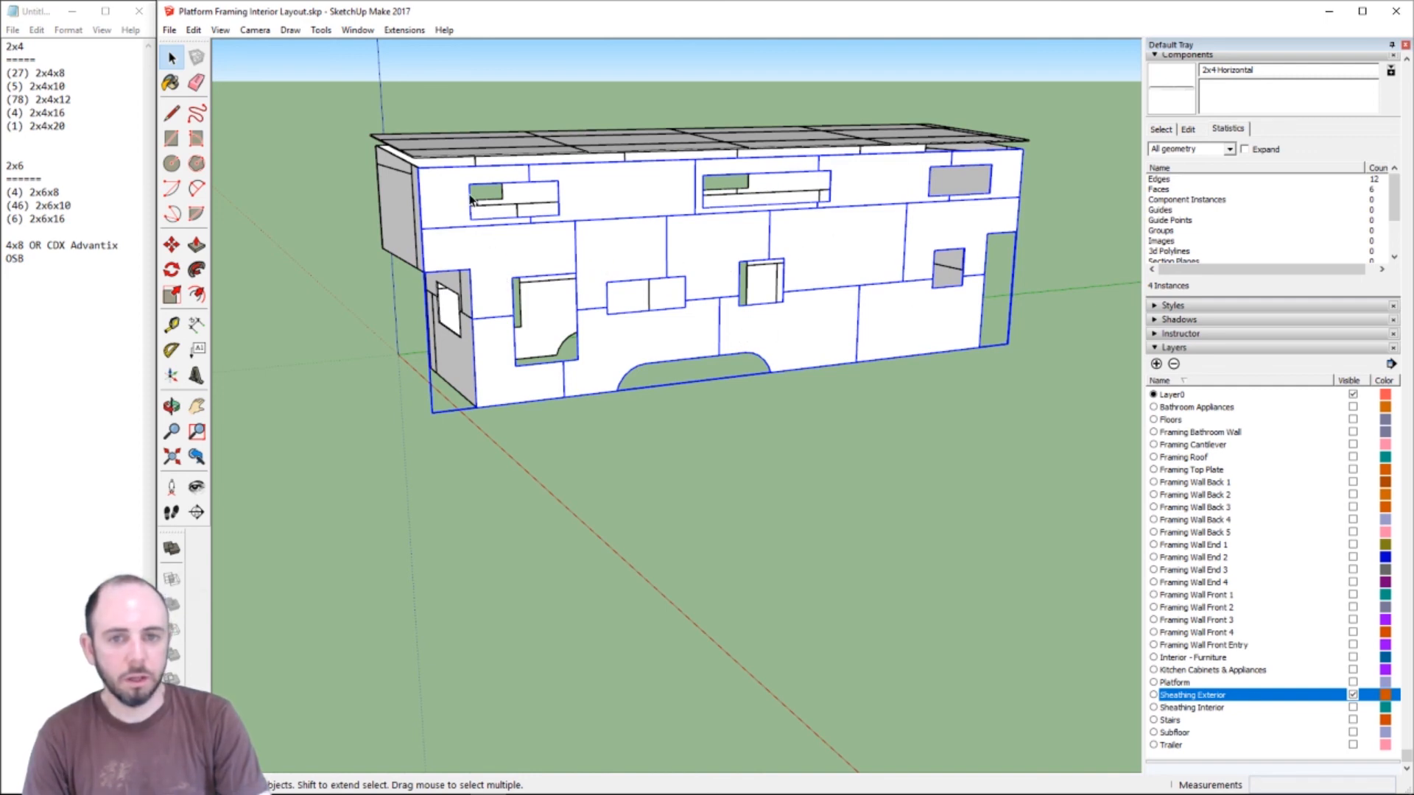
scroll(661, 211, "up", 5)
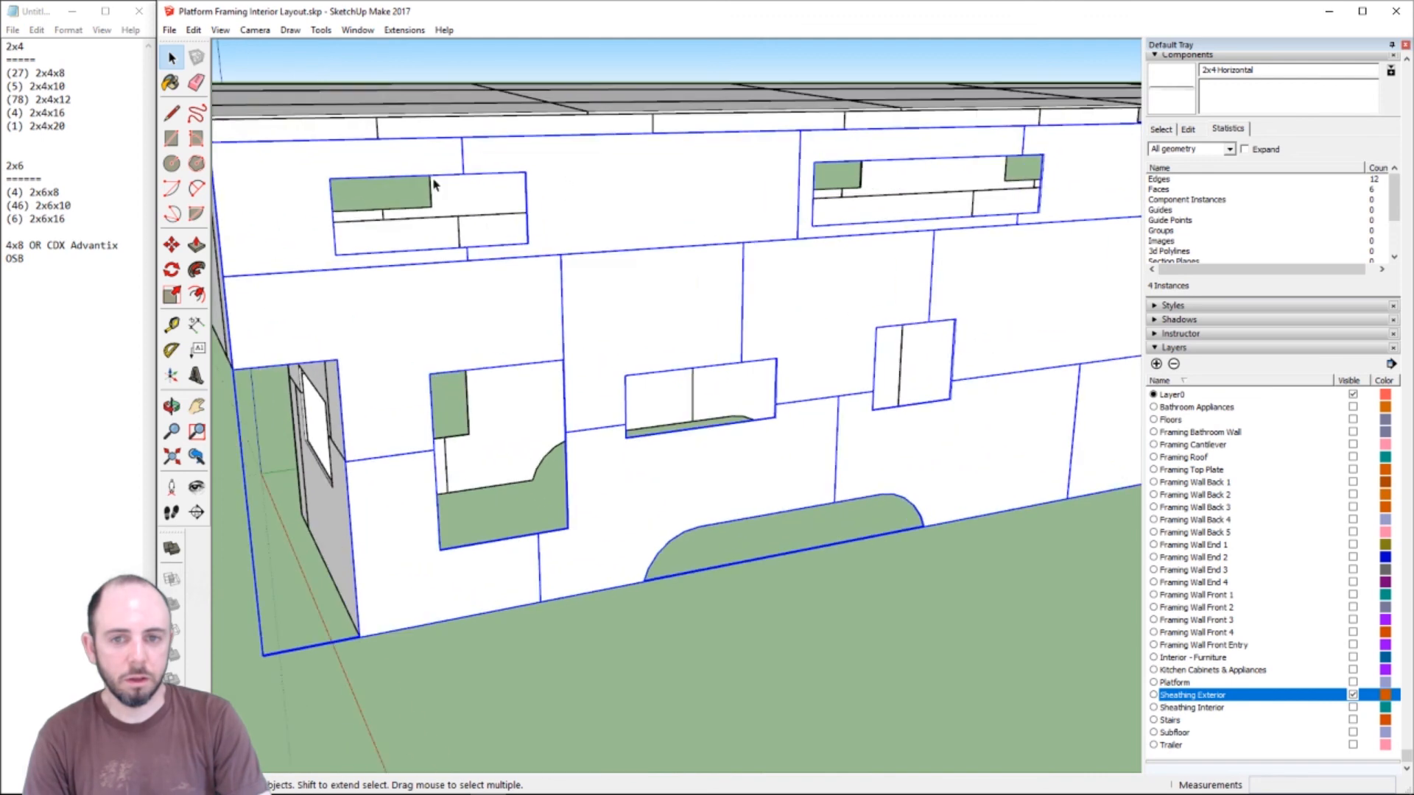
scroll(748, 223, "down", 5)
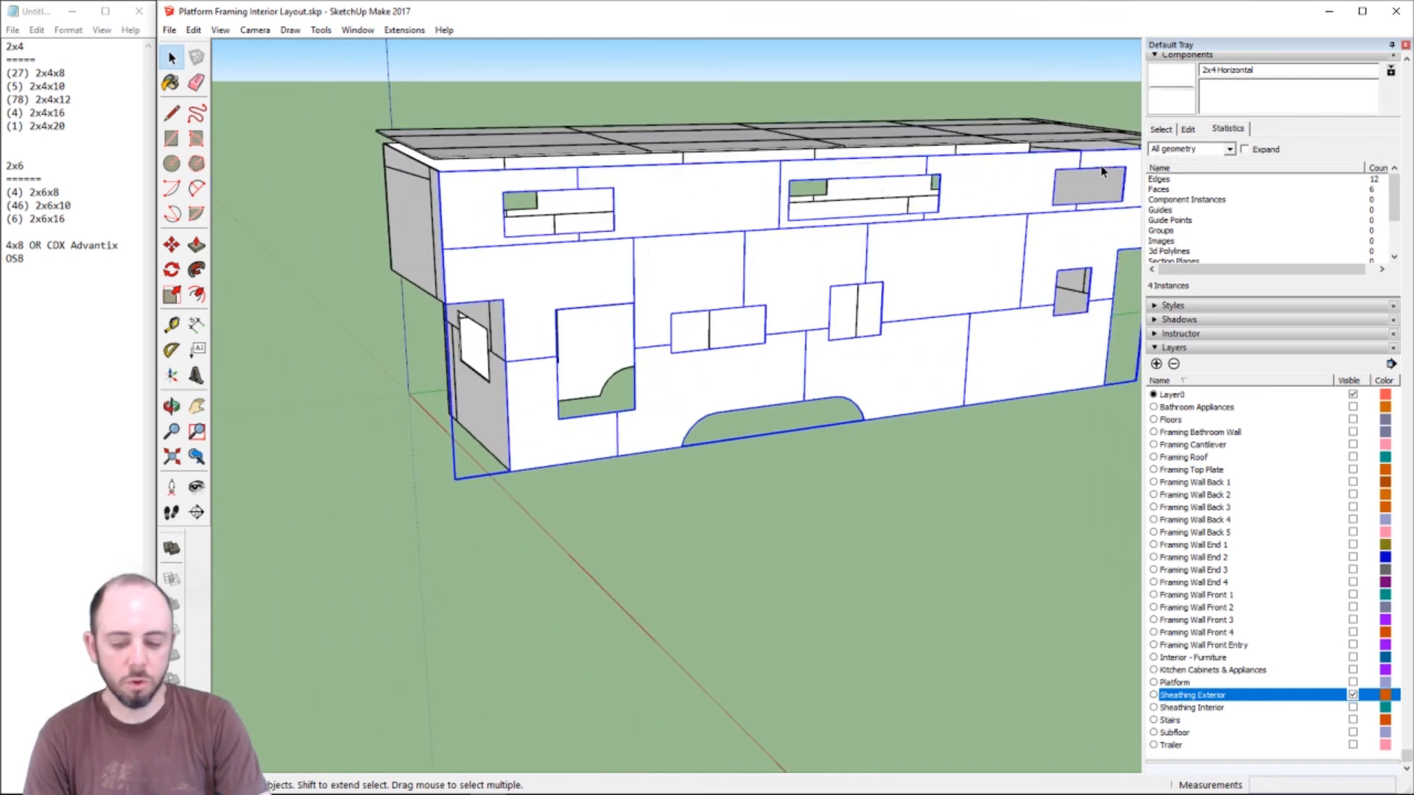
key("h")
mouse_move(1115, 215)
left_mouse_down()
mouse_move(949, 235)
mouse_move(1103, 191)
left_mouse_up()
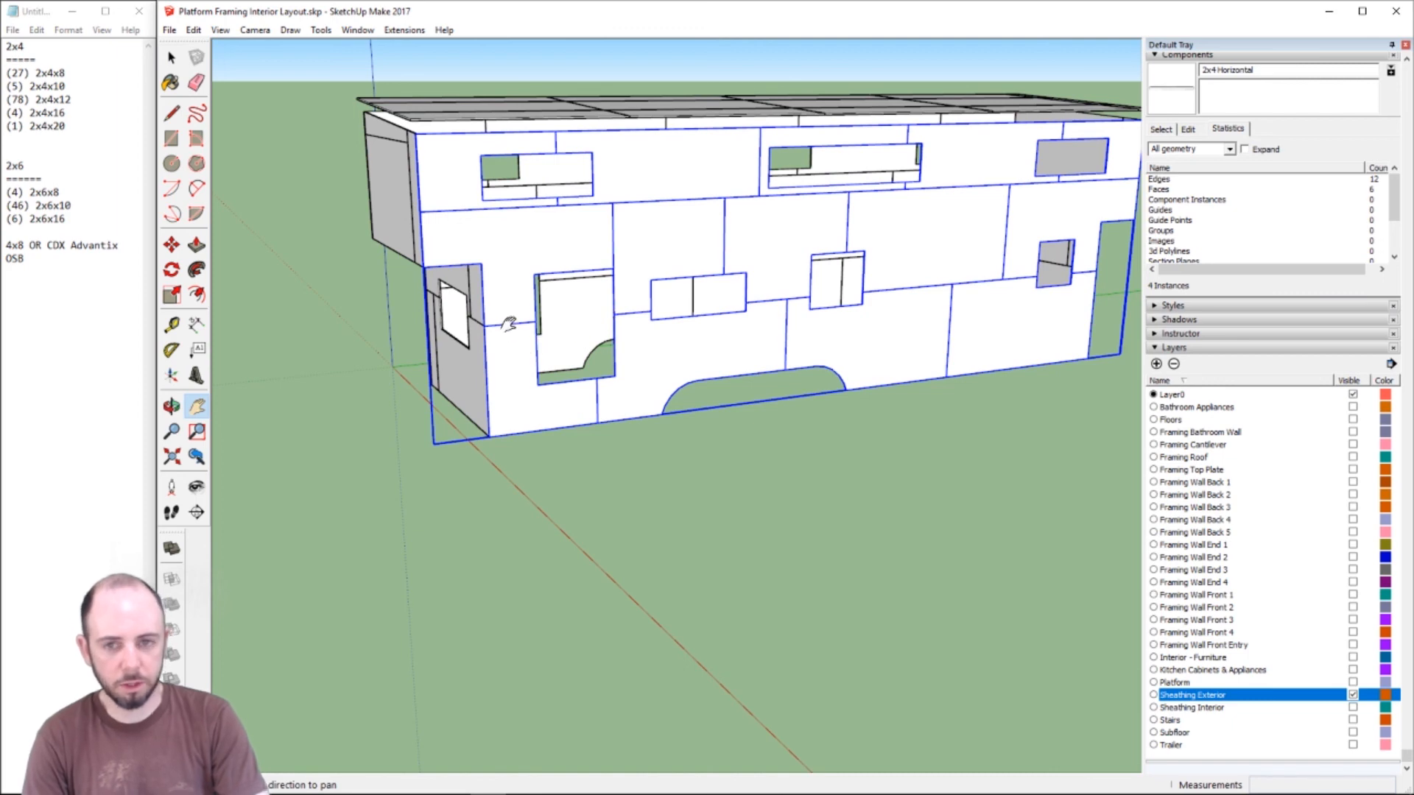
key("o")
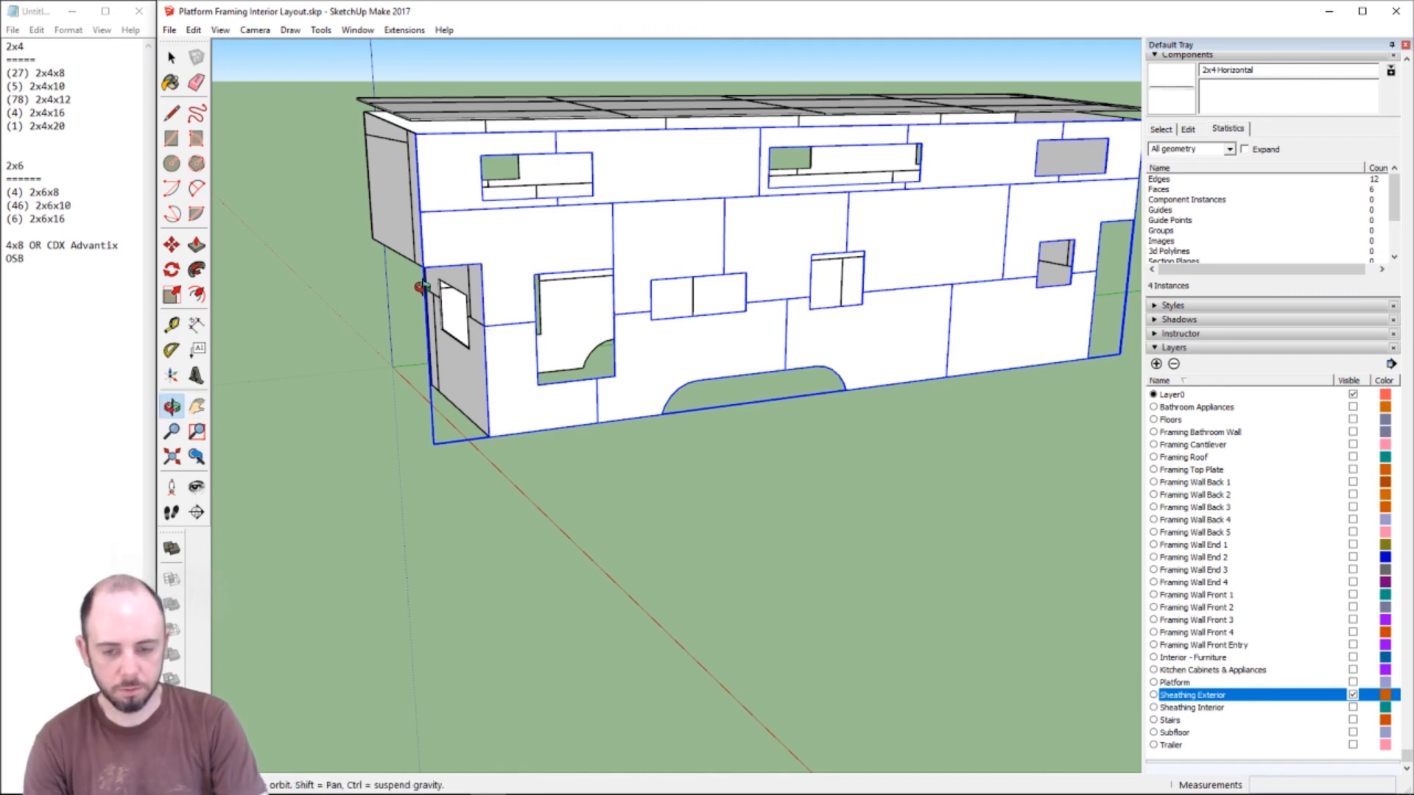
left_click_drag(426, 284, 902, 222)
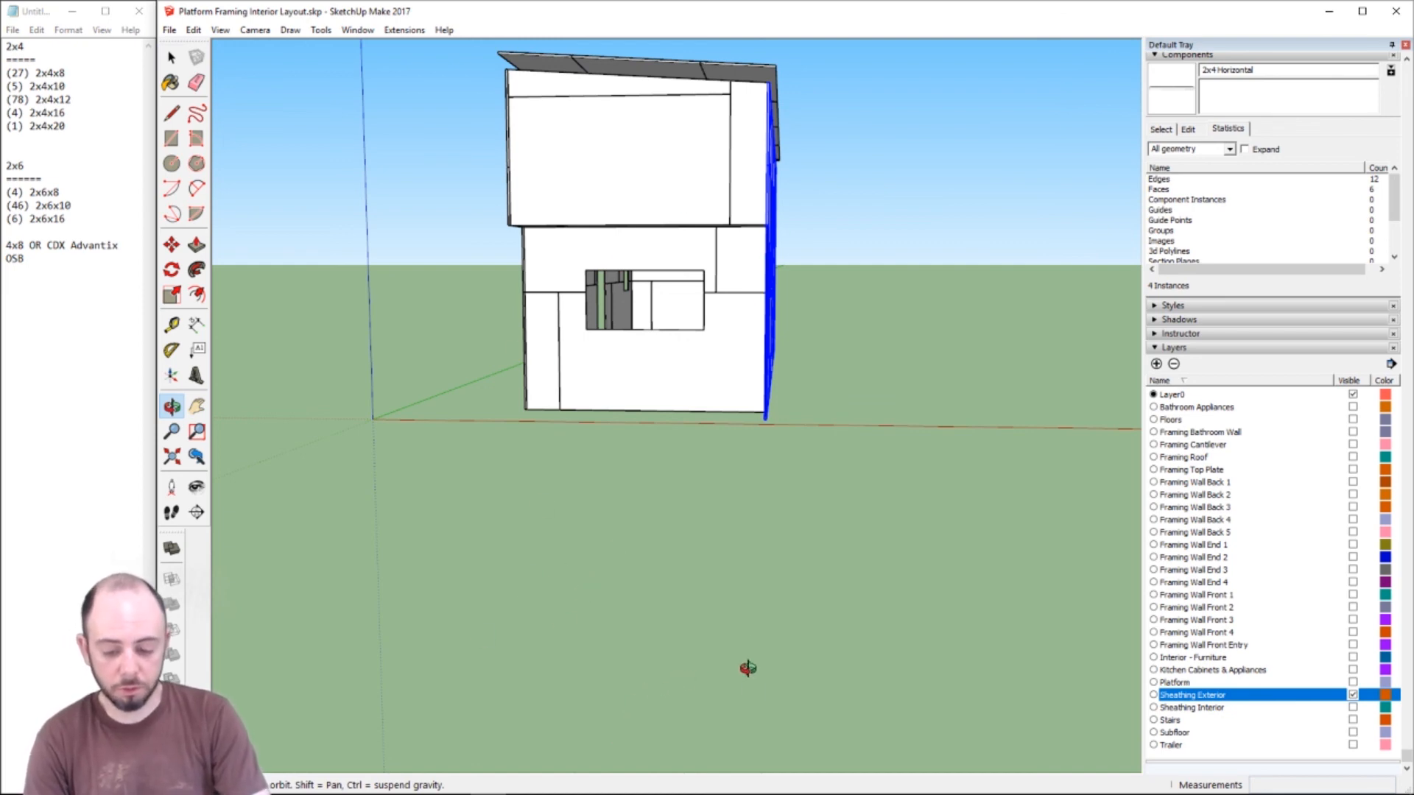
left_click_drag(655, 183, 663, 561)
scroll(662, 521, "down", 2)
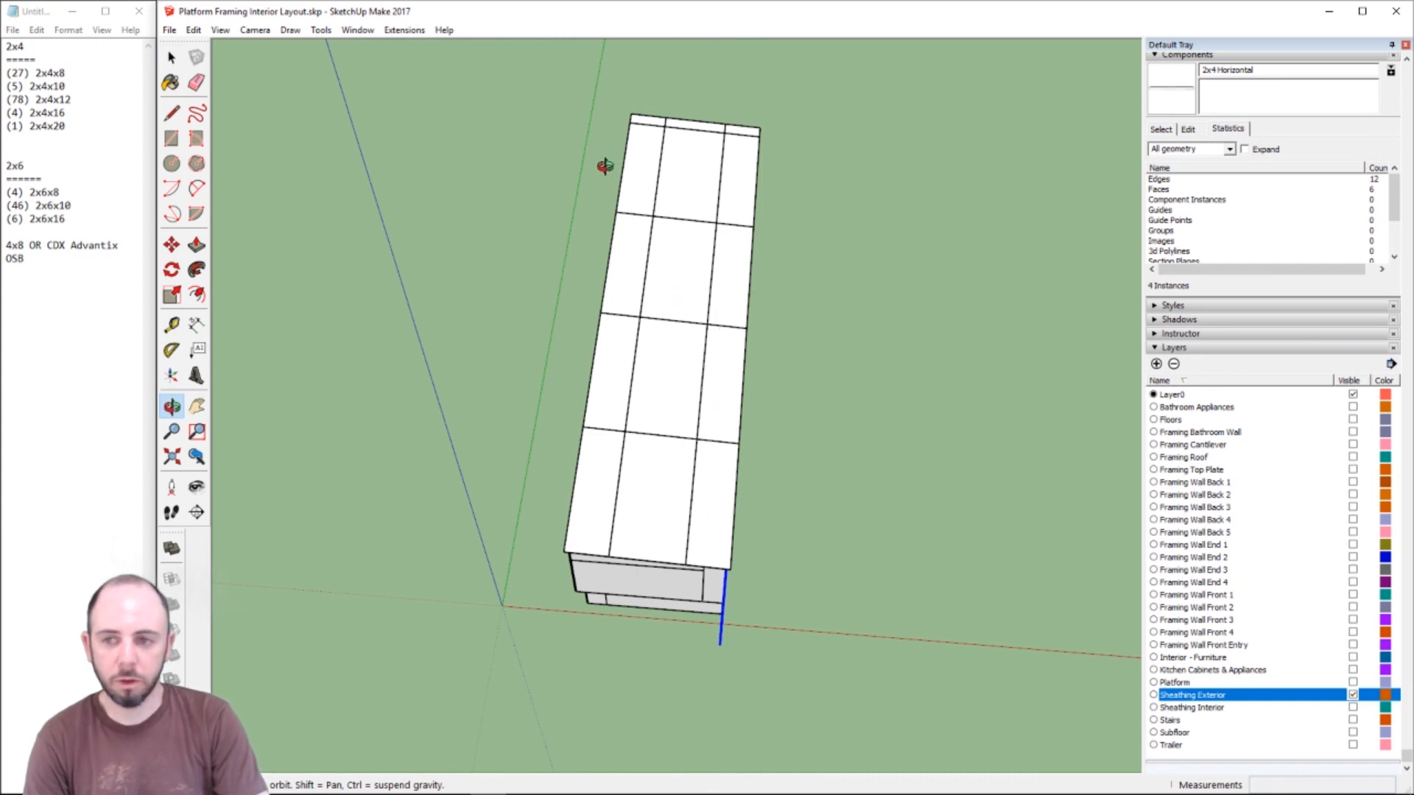
- Switch to Notepad and rewrite the sheathing line as "(40) 4x8 CDX", removing the "OR" and "Advantix OSB" wording
left_click(11, 245)
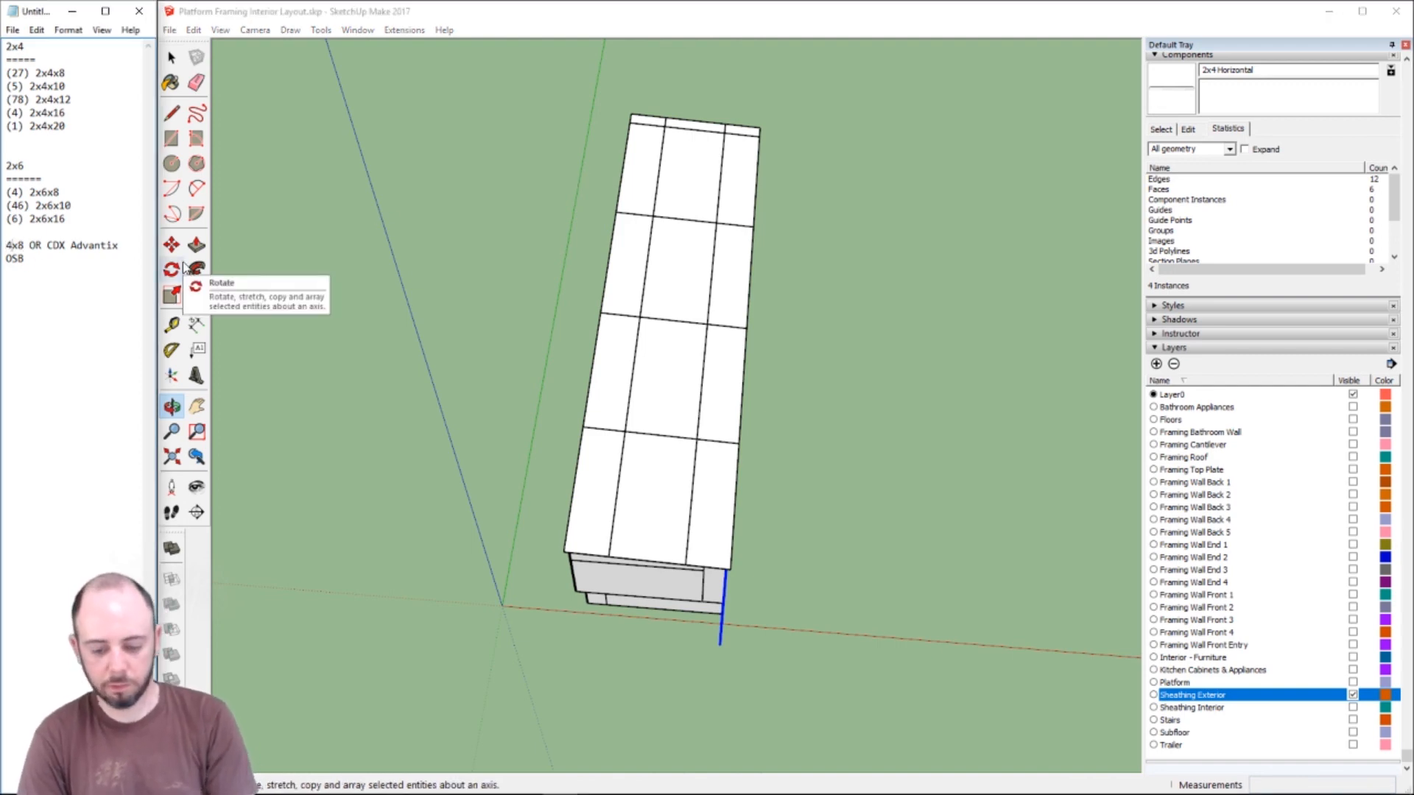
type("(48)")
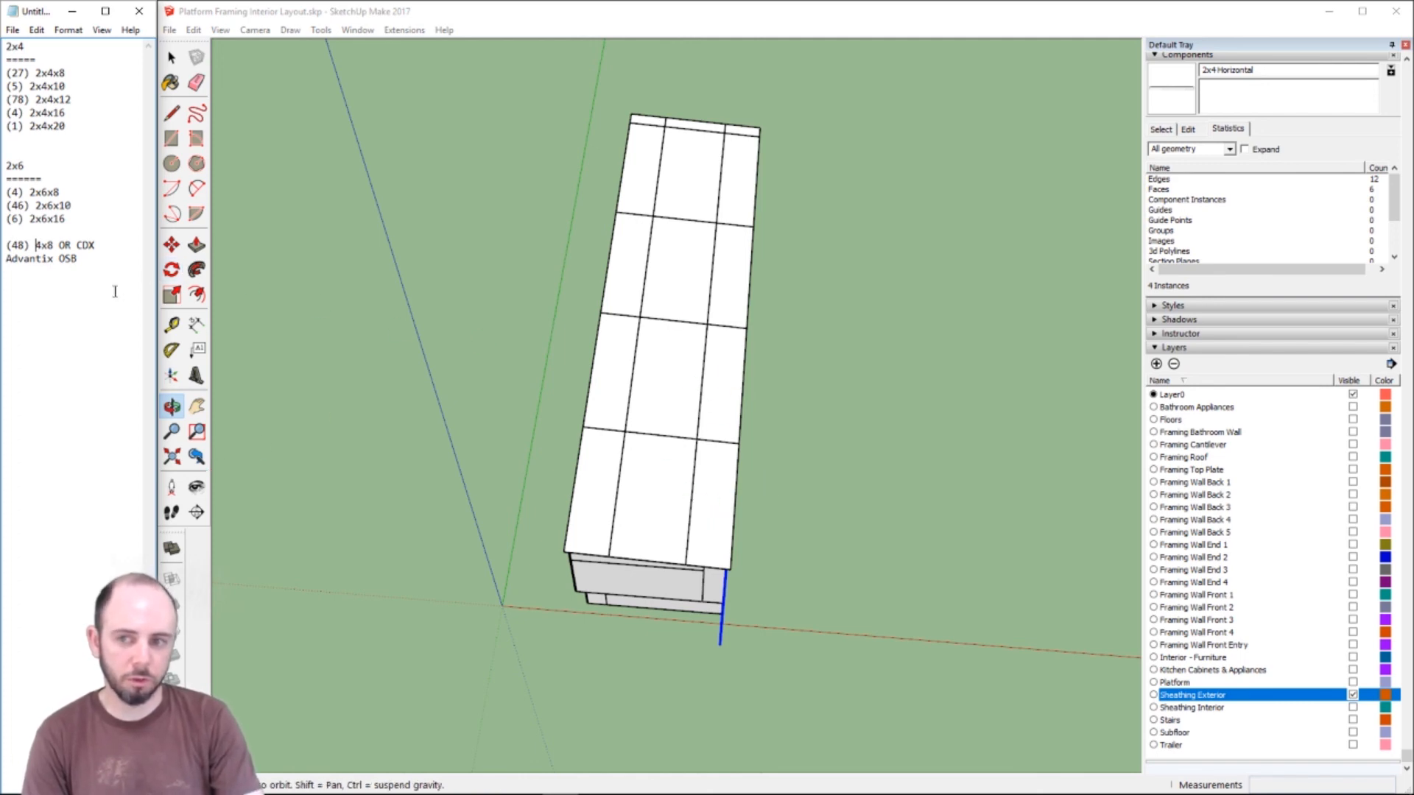
left_click_drag(67, 261, 3, 262)
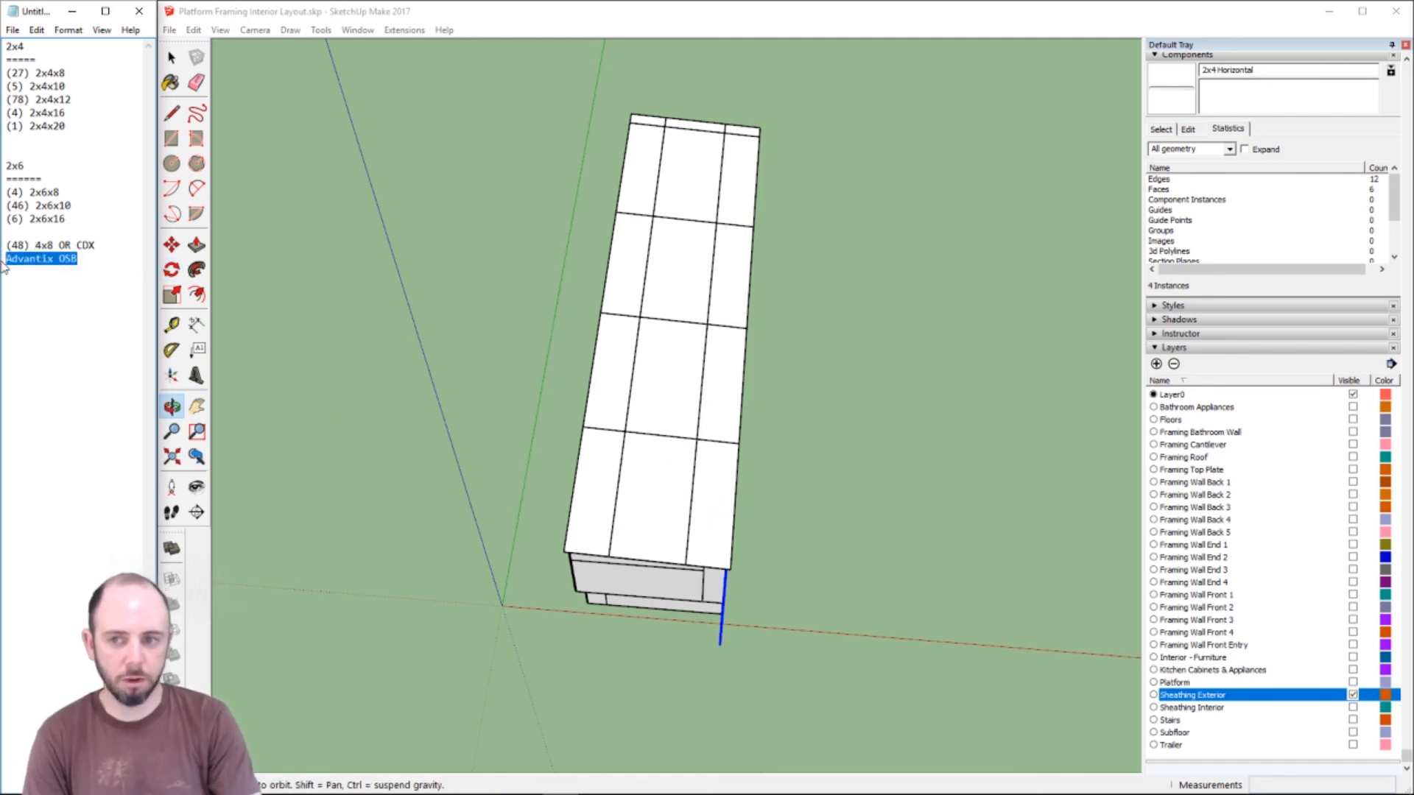
key("BackSpace")
key("BackSpace")
key("BackSpace")
key("BackSpace")
key("BackSpace")
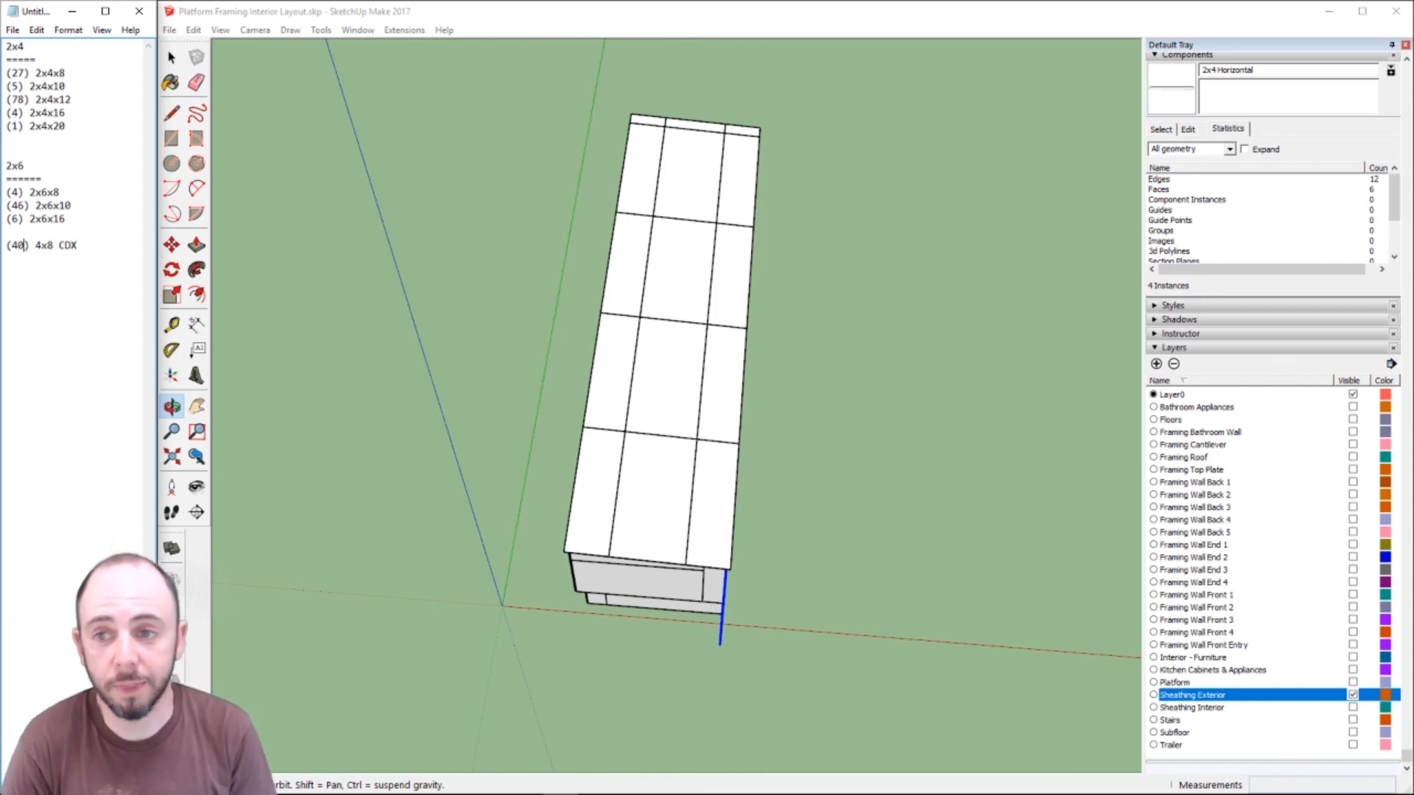
type("o")
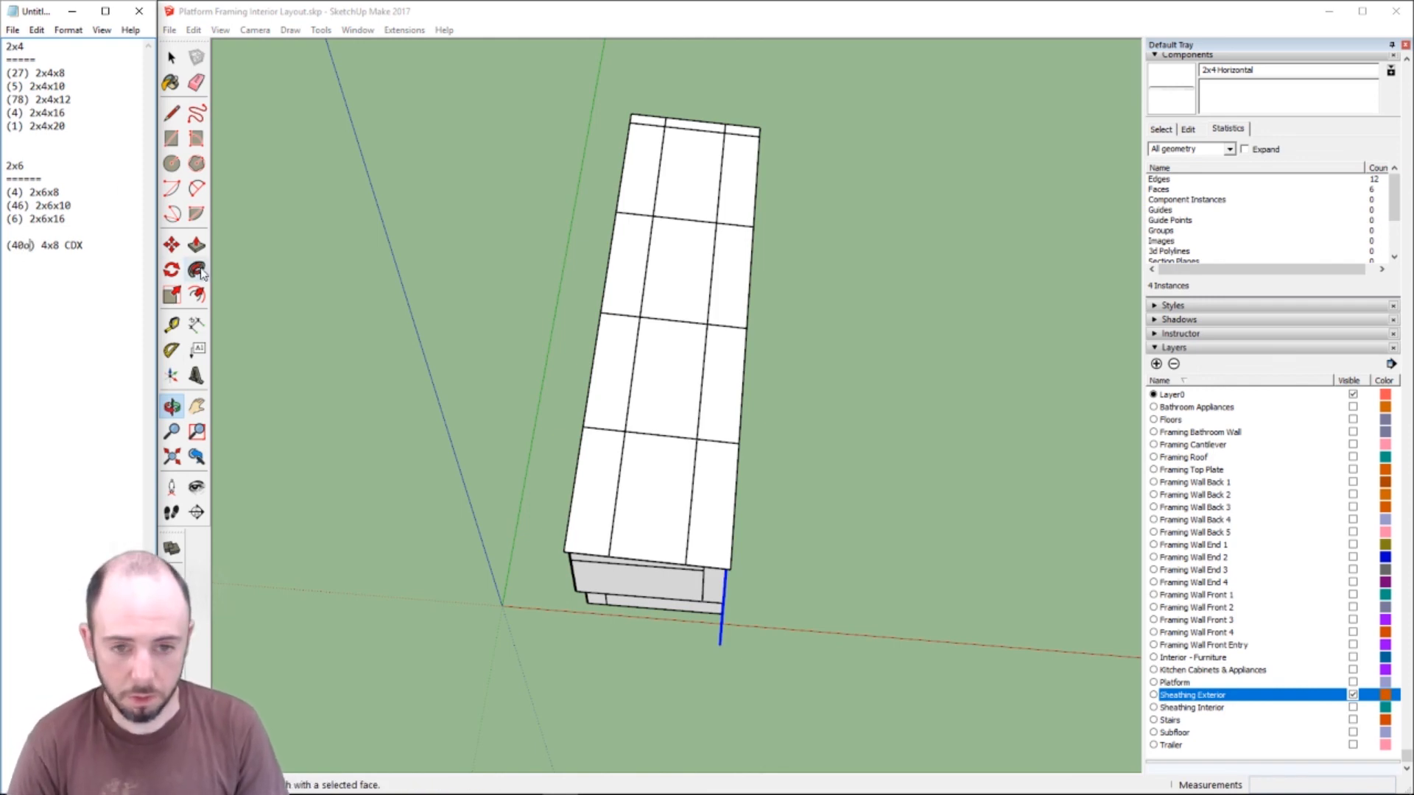
left_click_drag(796, 429, 762, 409)
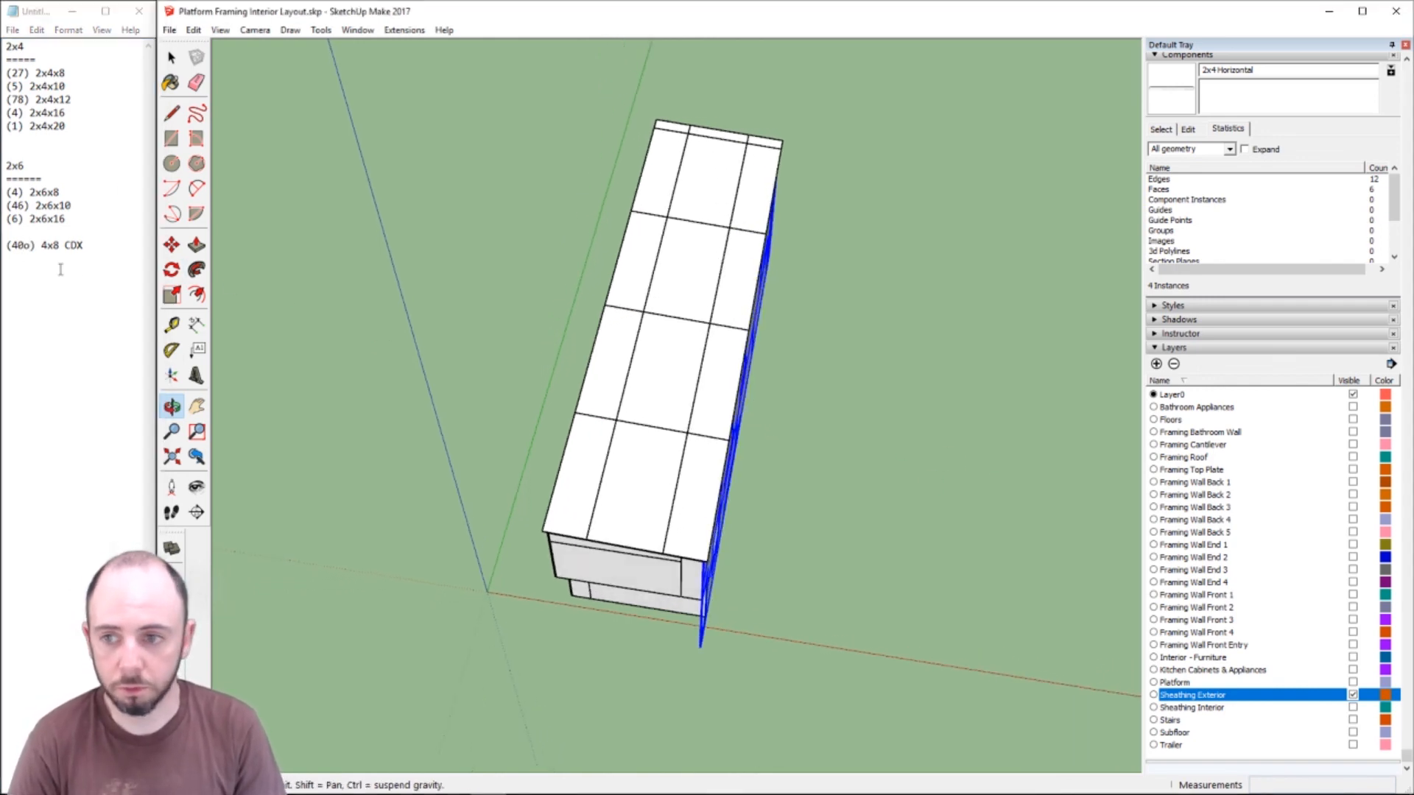
left_click(31, 236)
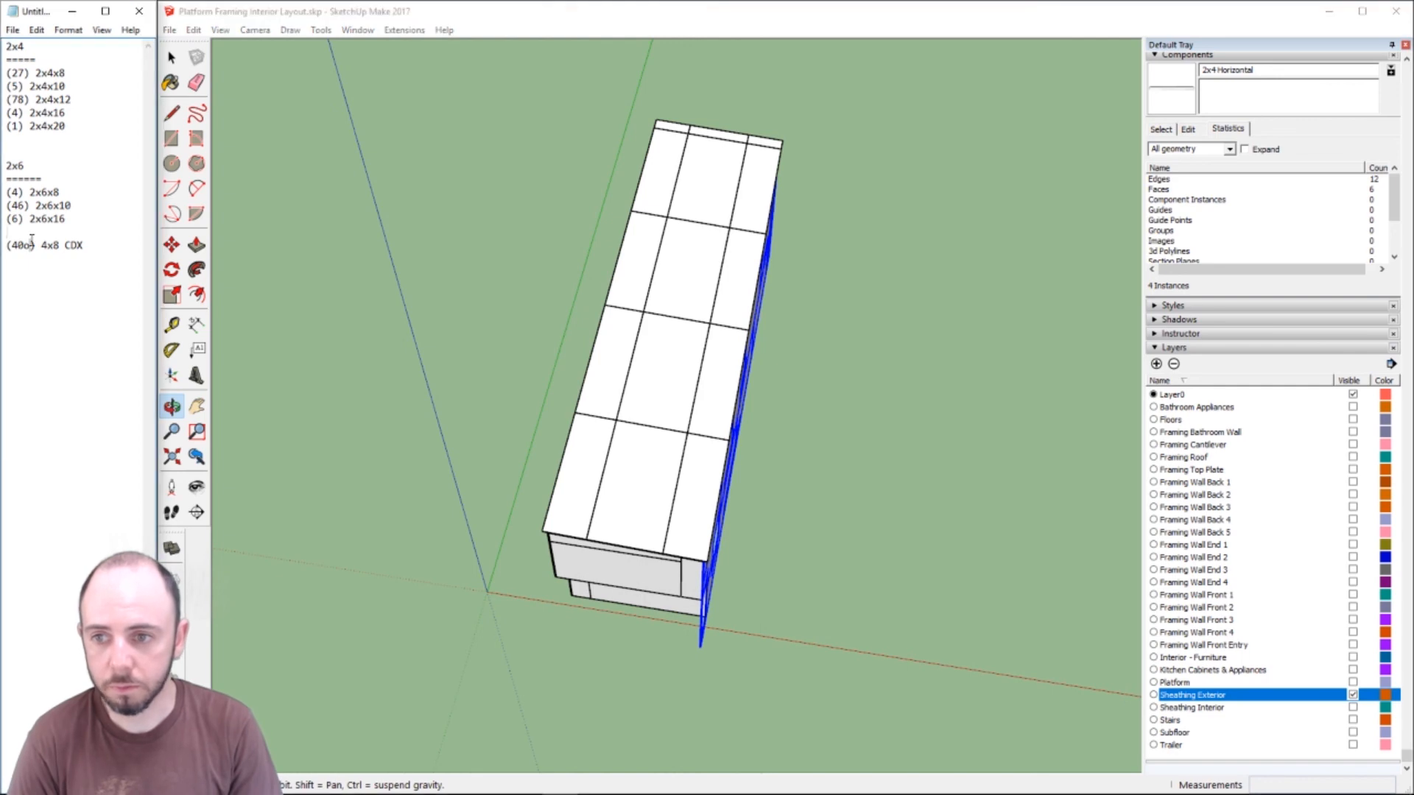
key("BackSpace")
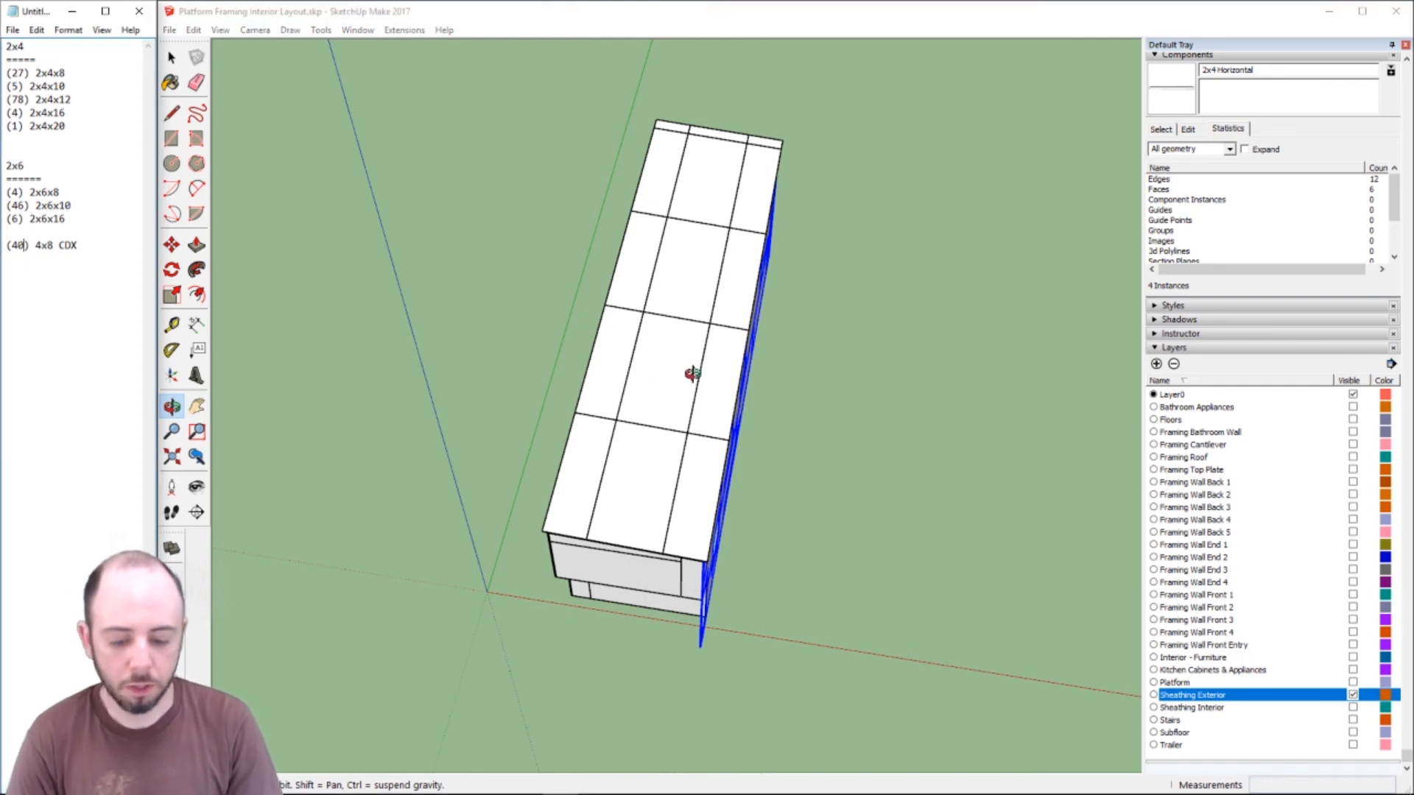
type("o")
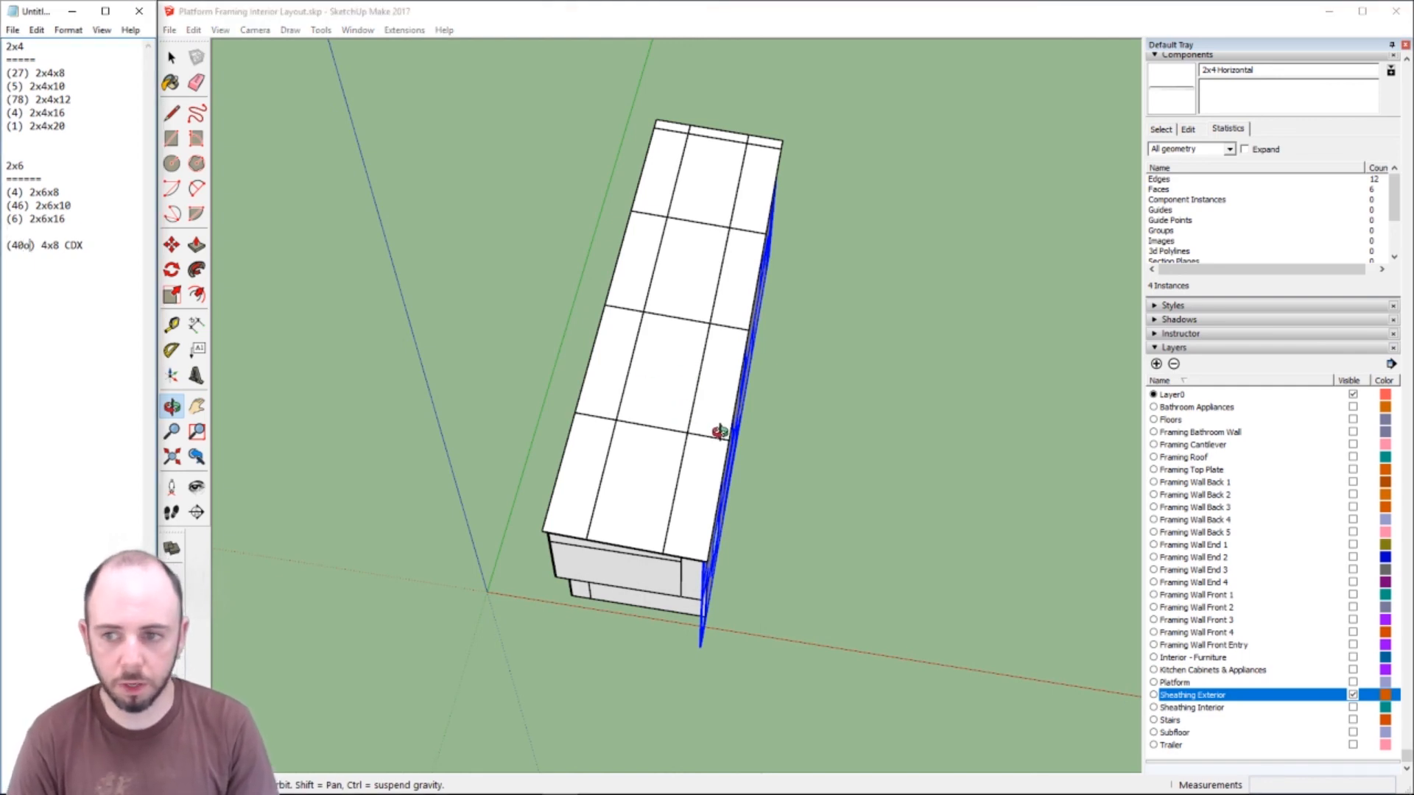
- Remove the stray "o" from the quantity in the "(40) 4x8 CDX" line and look over the sheathed long windowed wall in SketchUp
key("BackSpace")
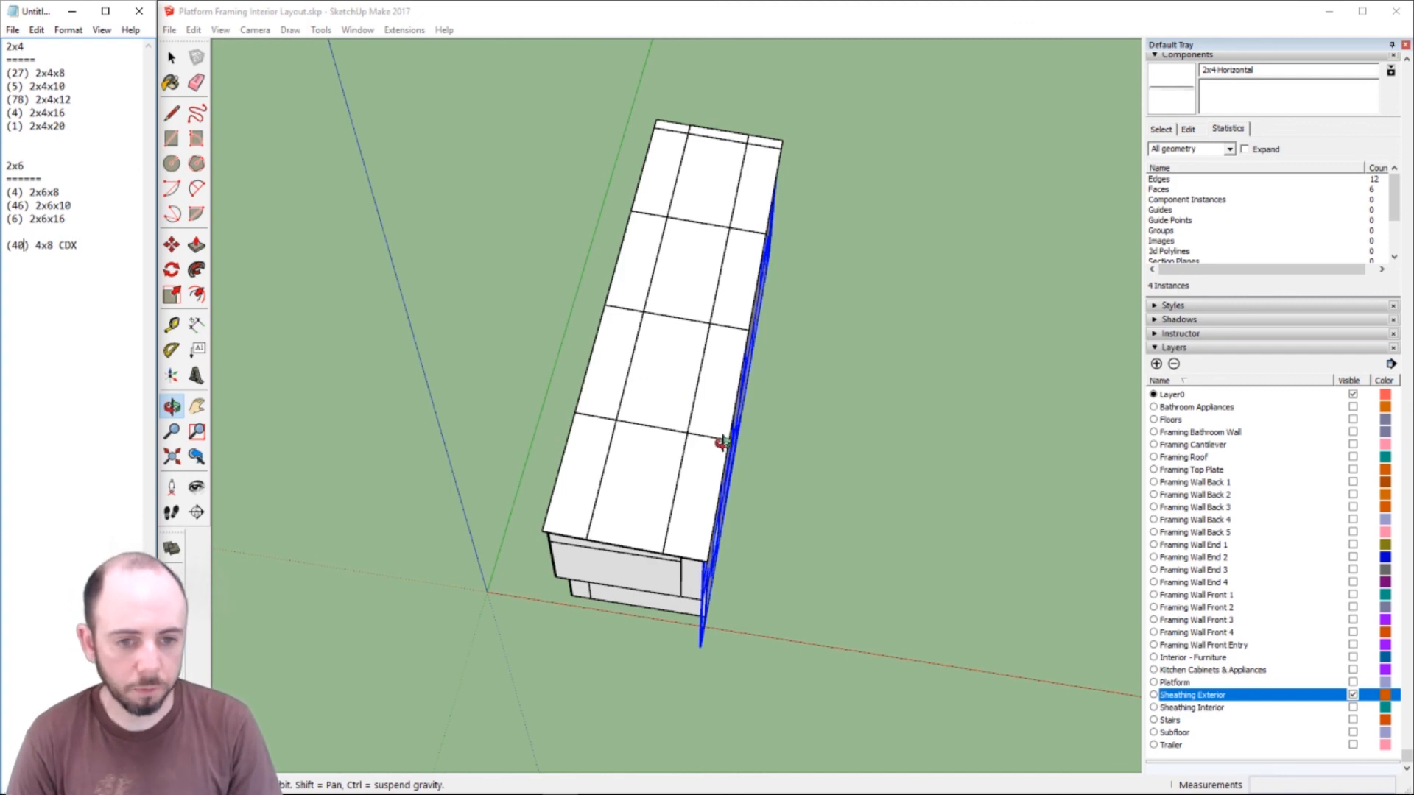
mouse_move(722, 439)
left_mouse_down()
mouse_move(700, 435)
mouse_move(587, 313)
mouse_move(522, 278)
left_mouse_up()
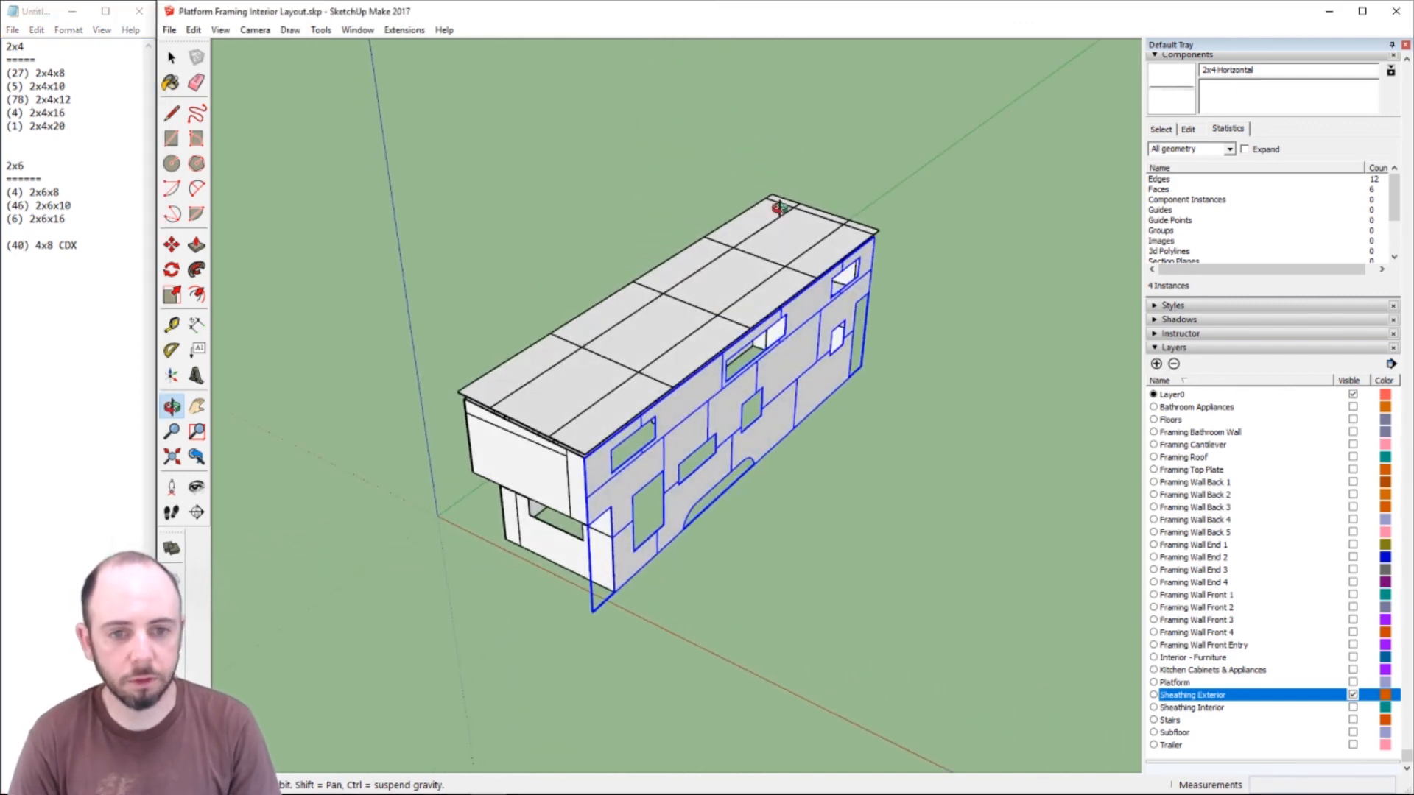
left_click_drag(638, 413, 439, 250)
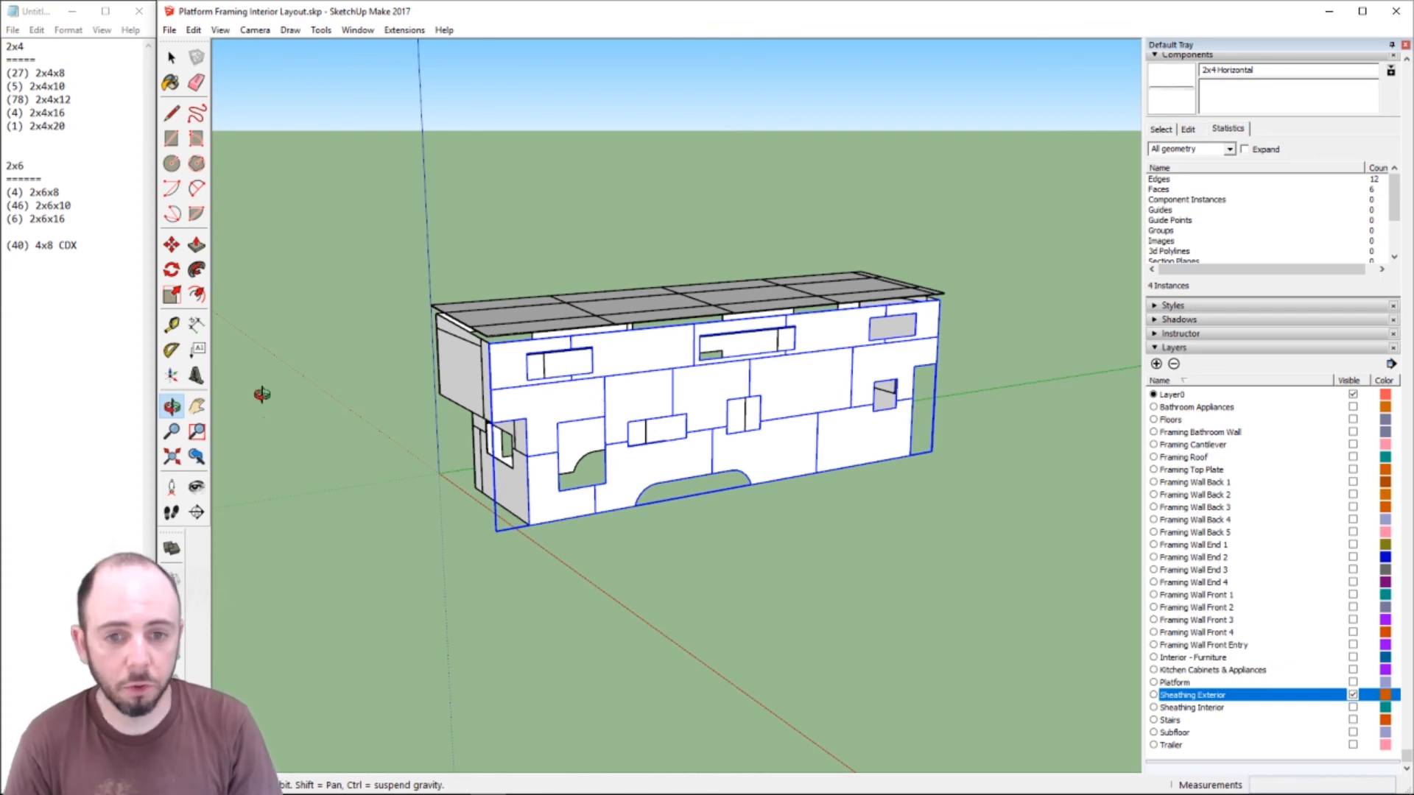
- Bring the Notepad list over the model, add a "Plywood" heading directly above the CDX line, and select the entire list
left_click(56, 236)
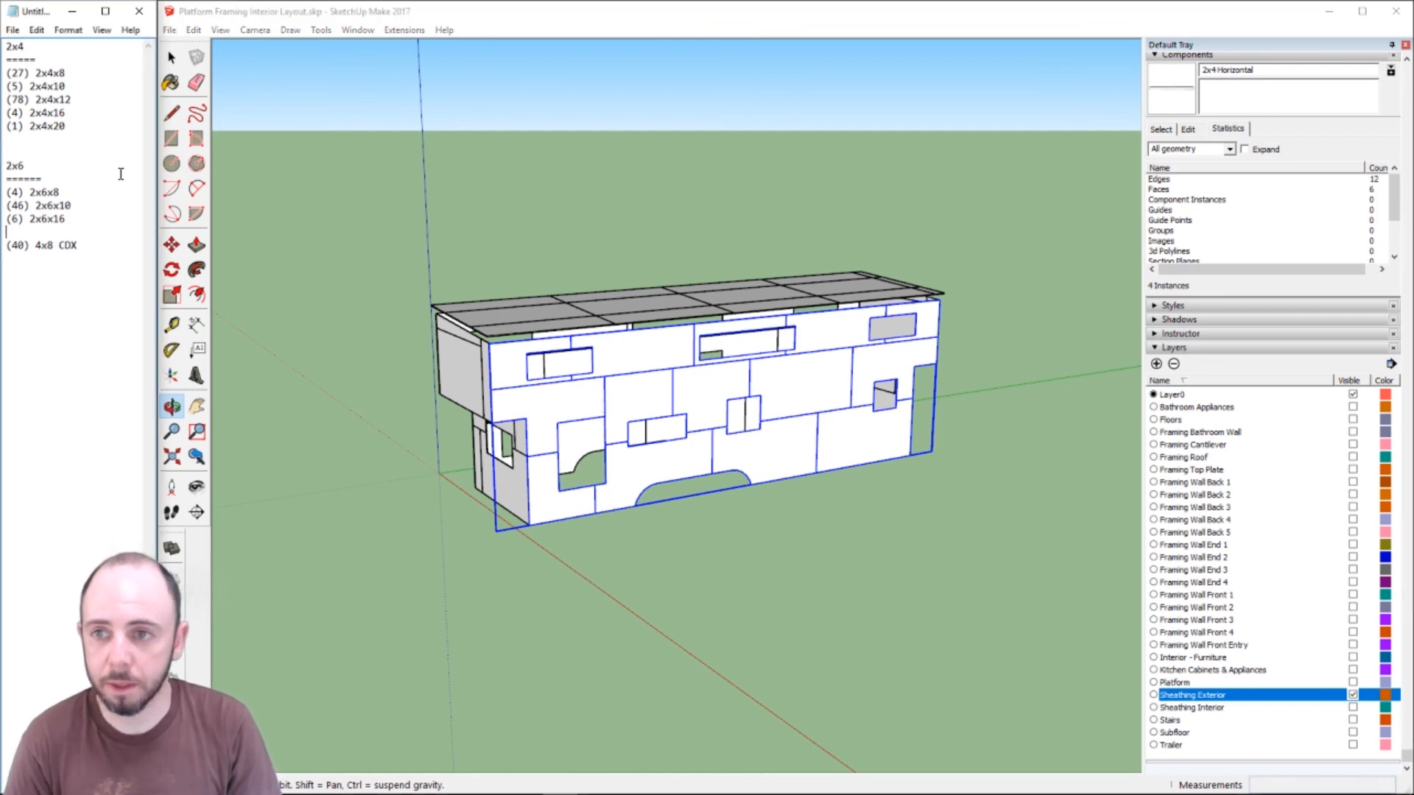
left_click_drag(37, 12, 504, 170)
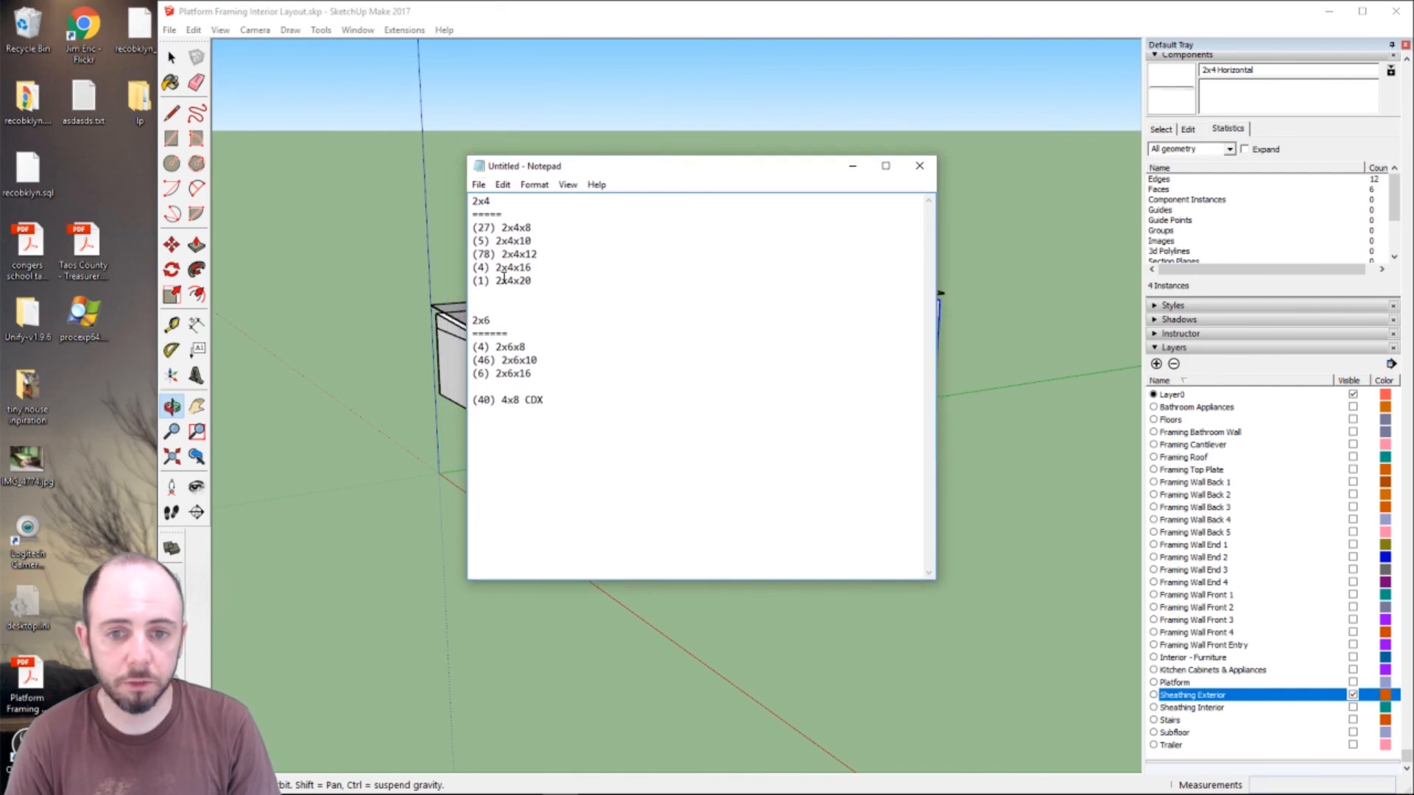
key("Return")
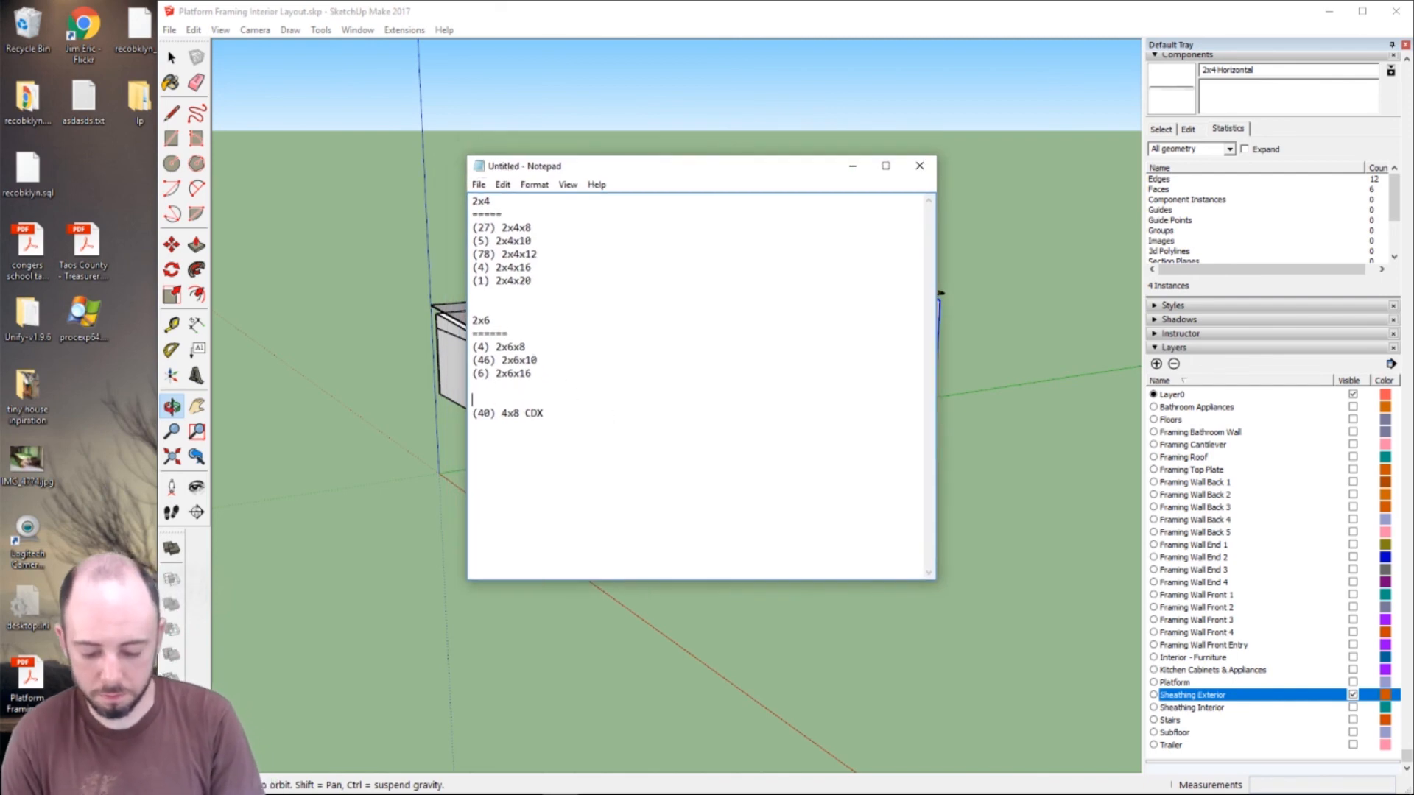
type("Plywood")
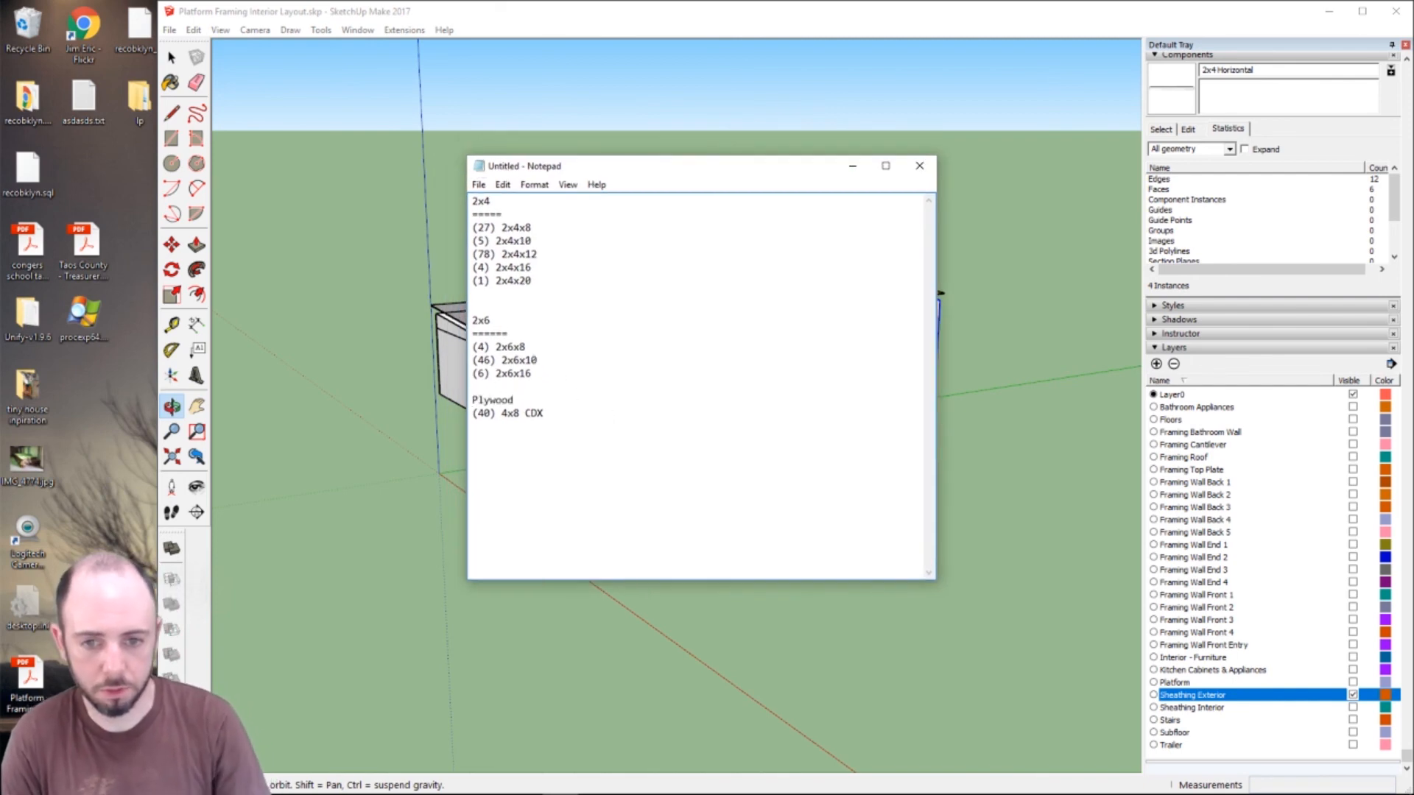
key("ctrl+a")
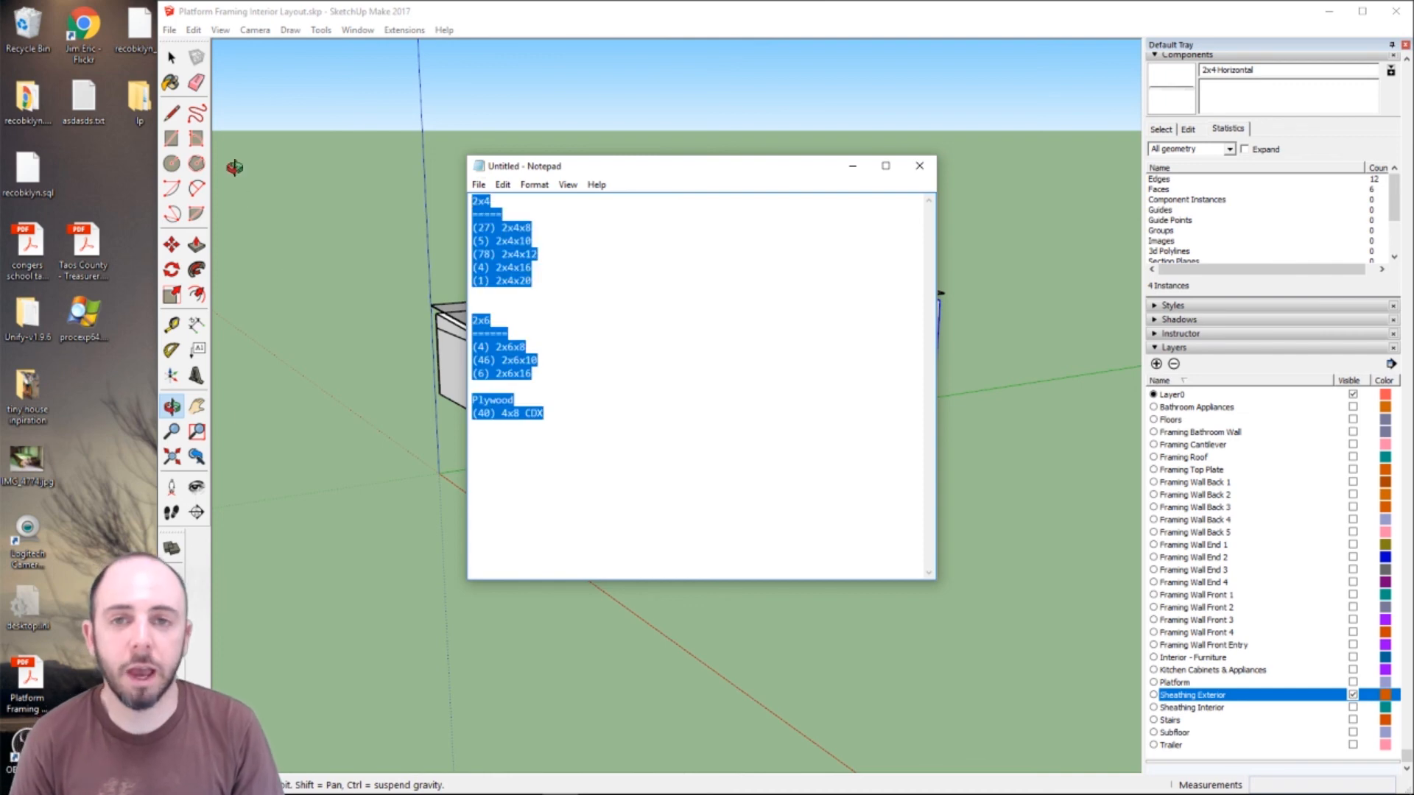